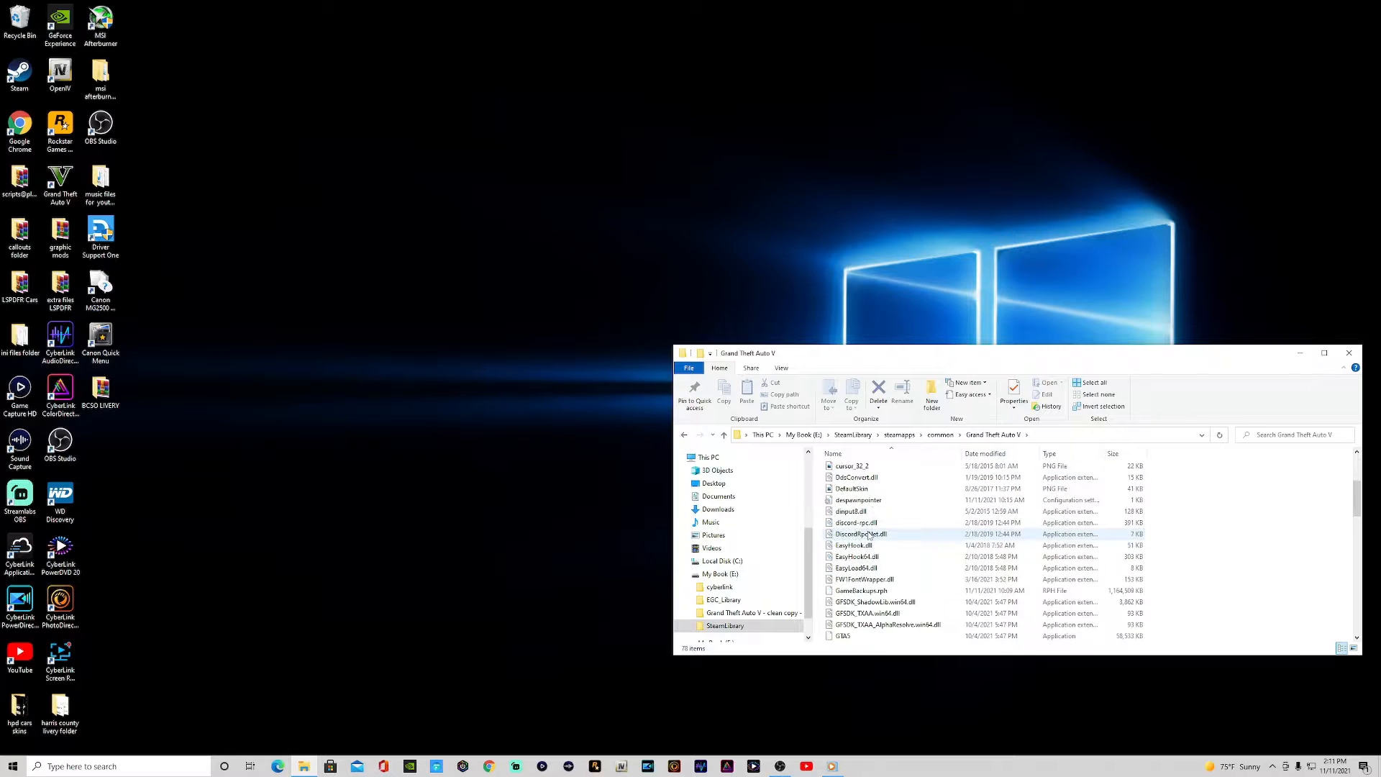
Look through the Grand Theft Auto V game folder and its plugins subfolder, and minimize the folder window.
scroll(863, 536, down, 5)
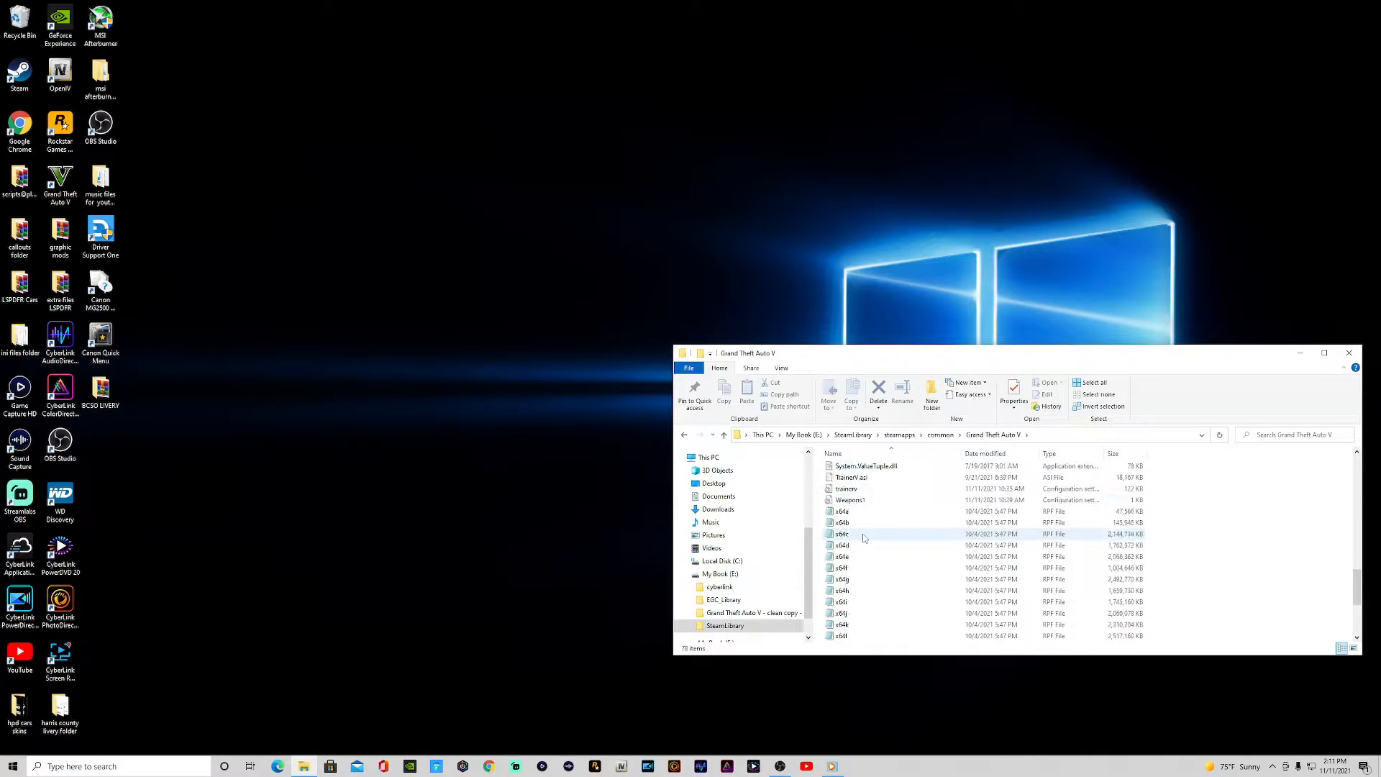
scroll(863, 539, up, 15)
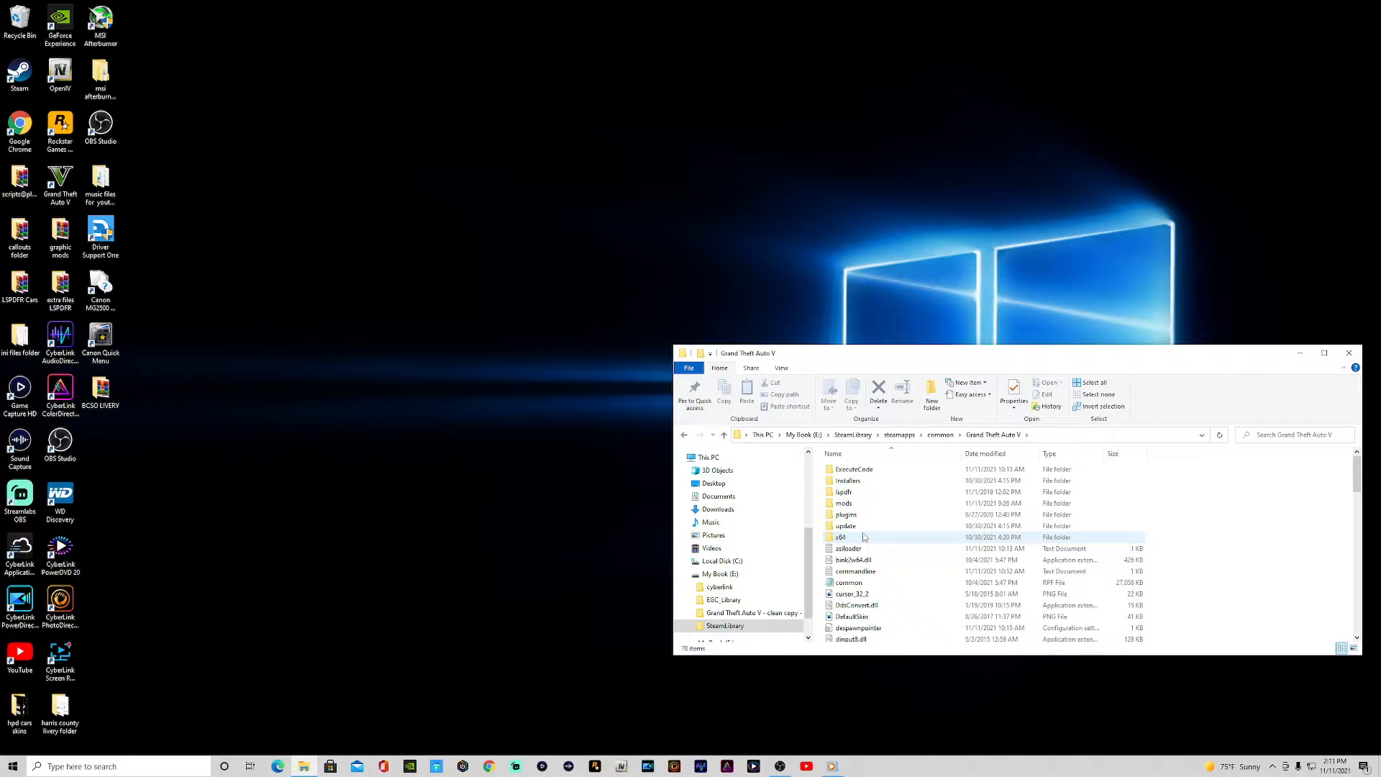
double_click(862, 515)
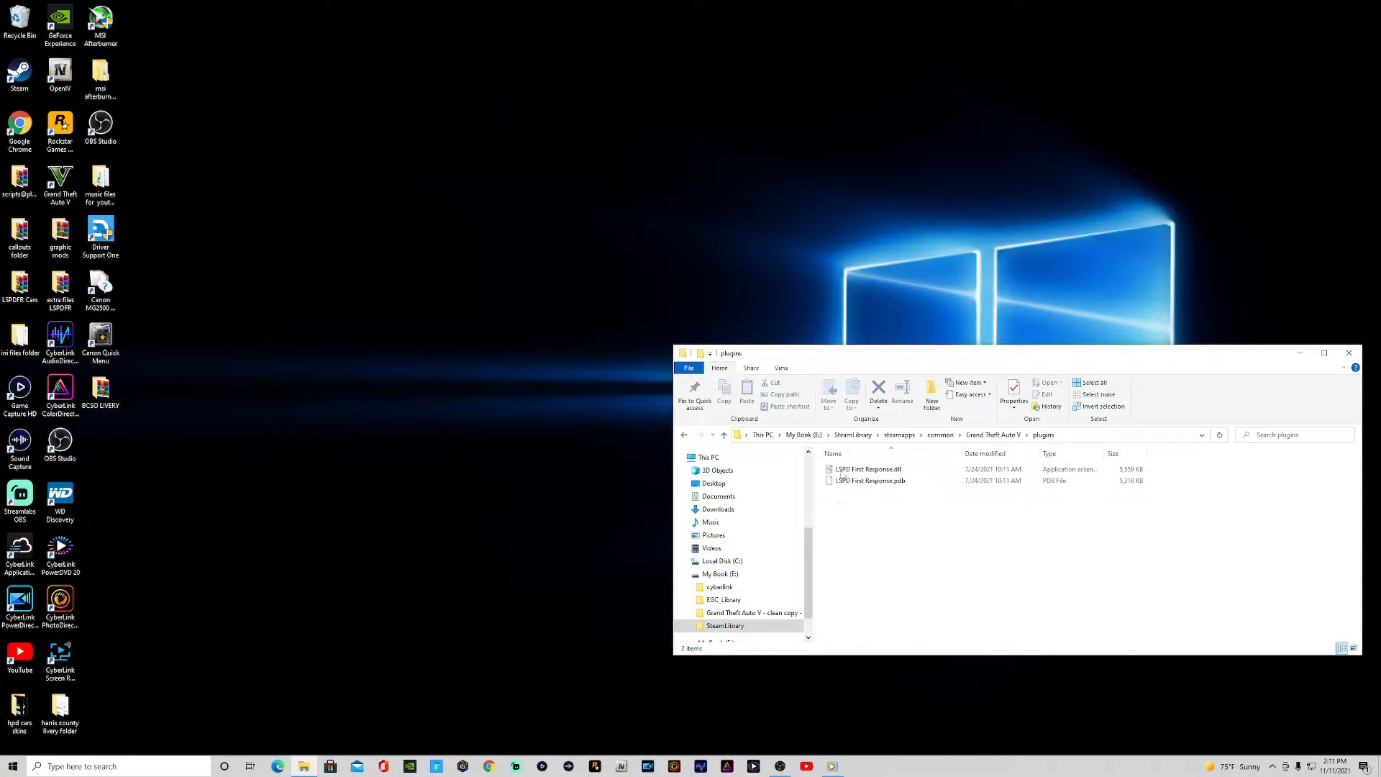
click(685, 435)
click(685, 436)
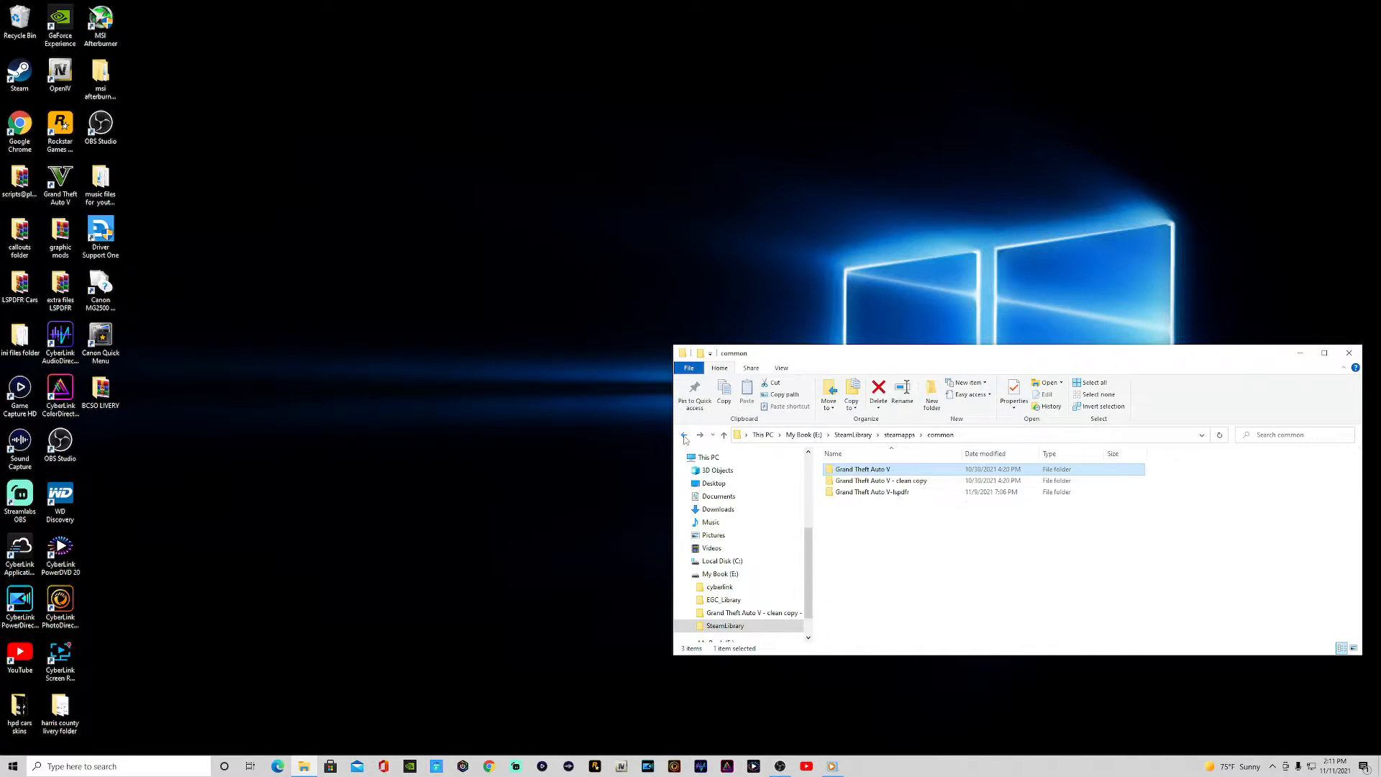
double_click(856, 471)
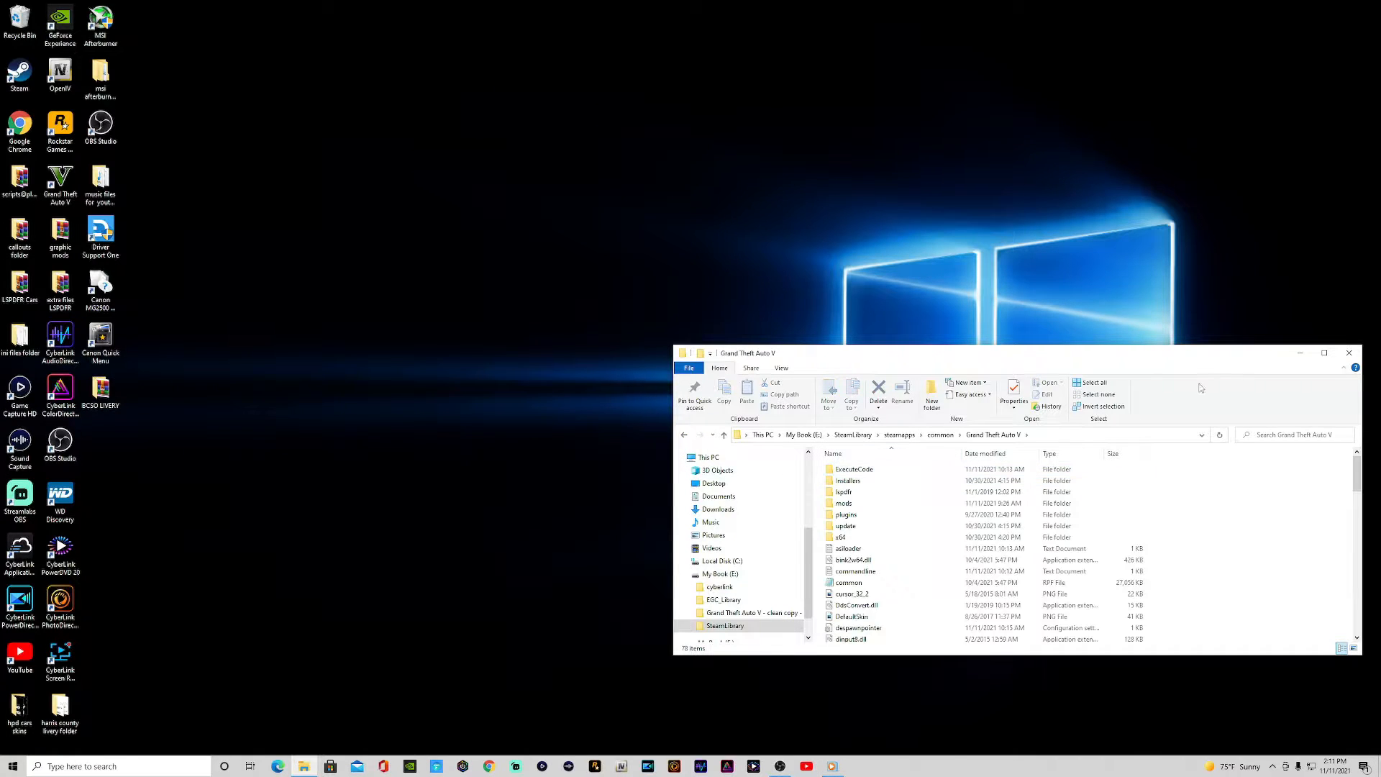
click(1299, 353)
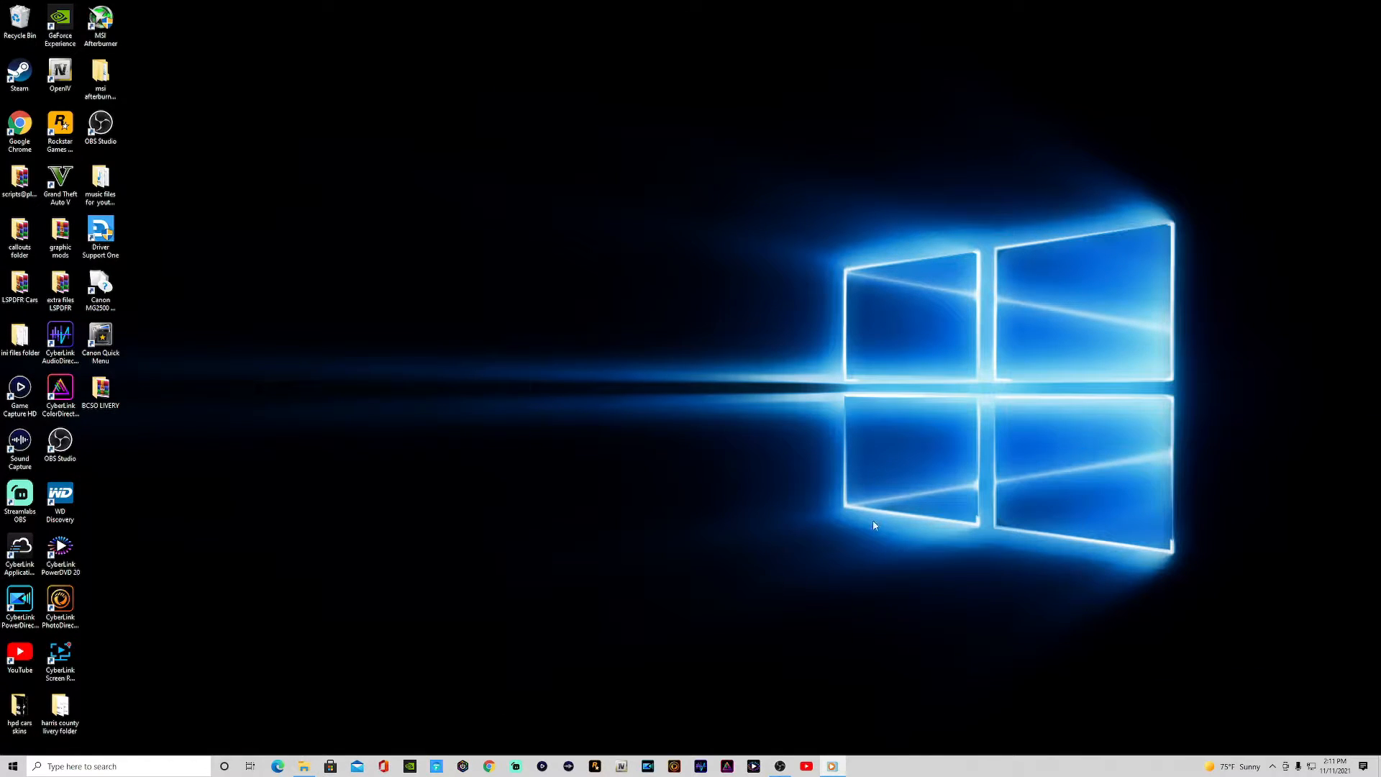
Switch to Google Chrome, search for lspdfr, and open the Scripts & Plugins category in the site's GTA5 mod downloads.
click(490, 767)
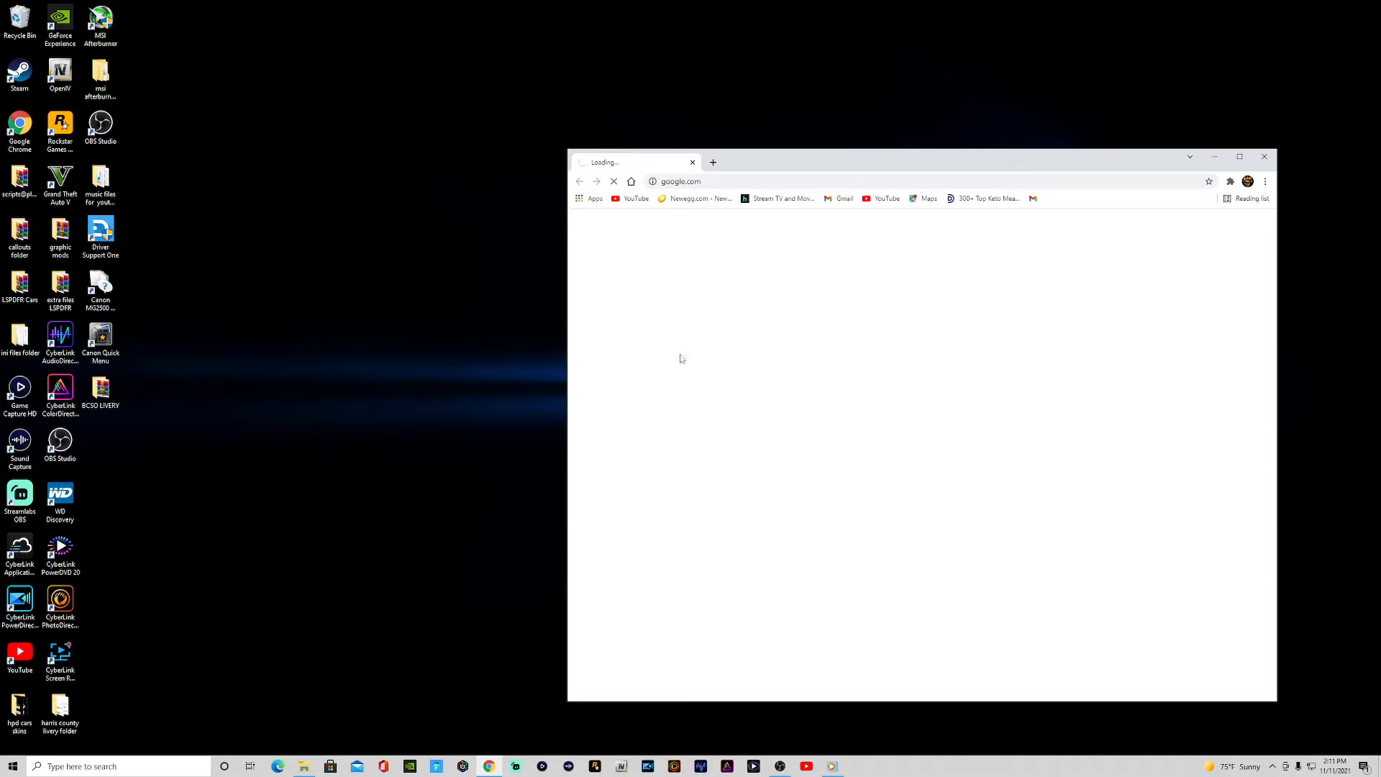
click(849, 424)
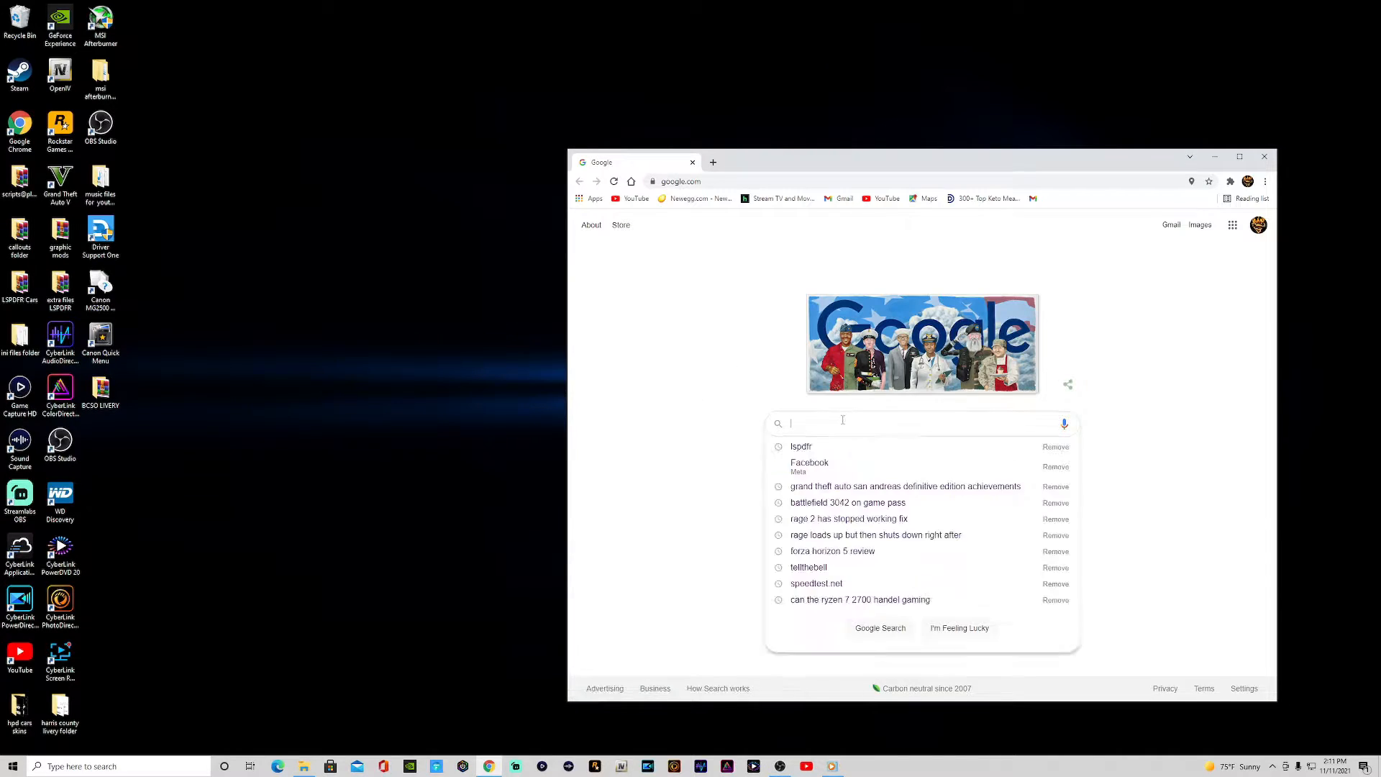
click(810, 448)
click(707, 395)
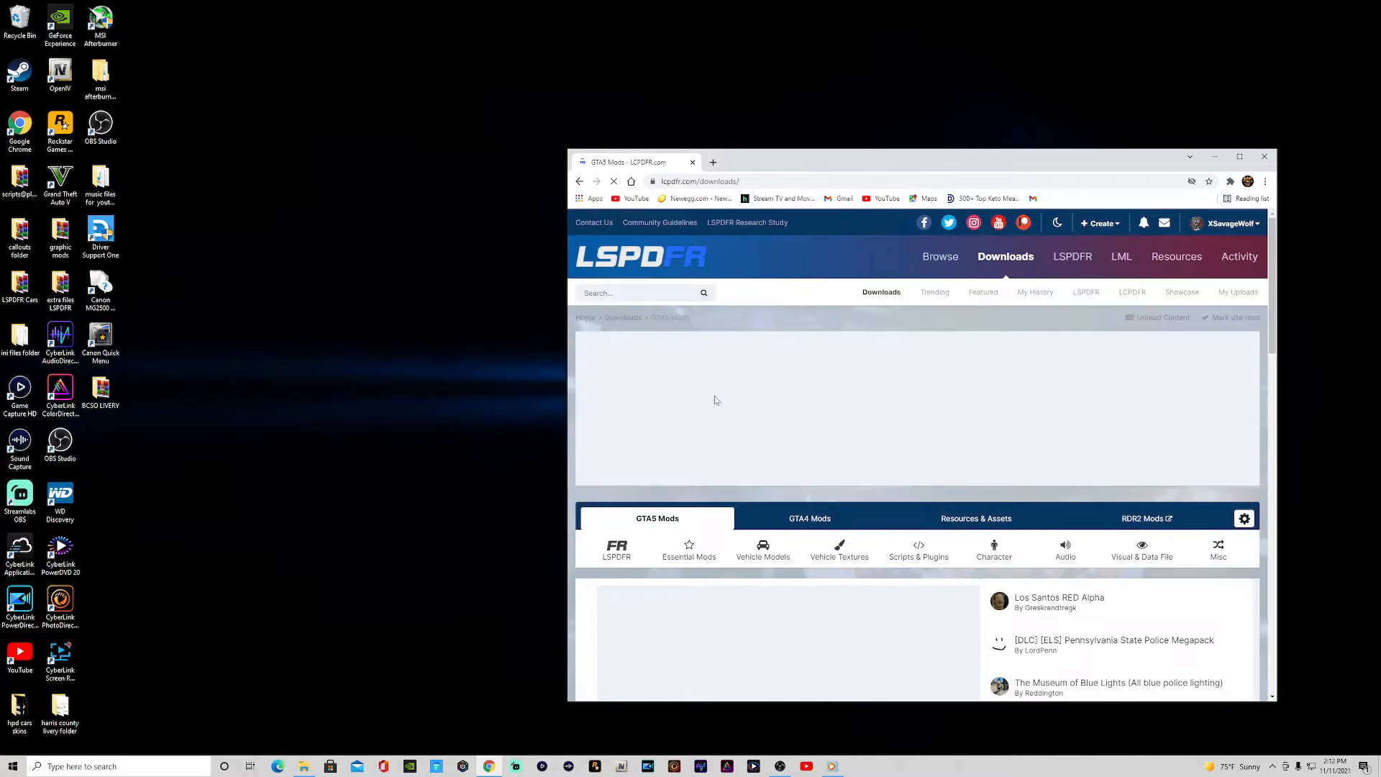
scroll(869, 480, down, 3)
scroll(820, 449, up, 3)
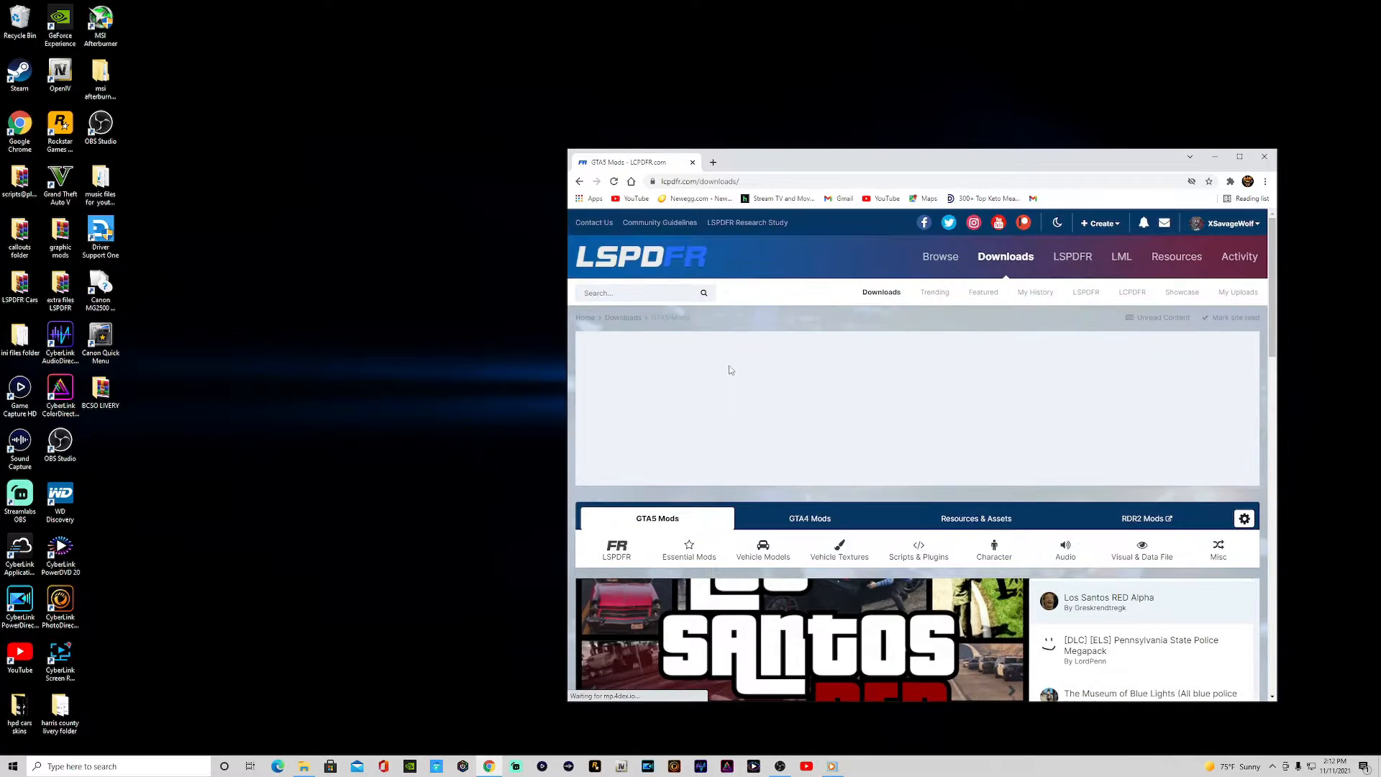
click(920, 550)
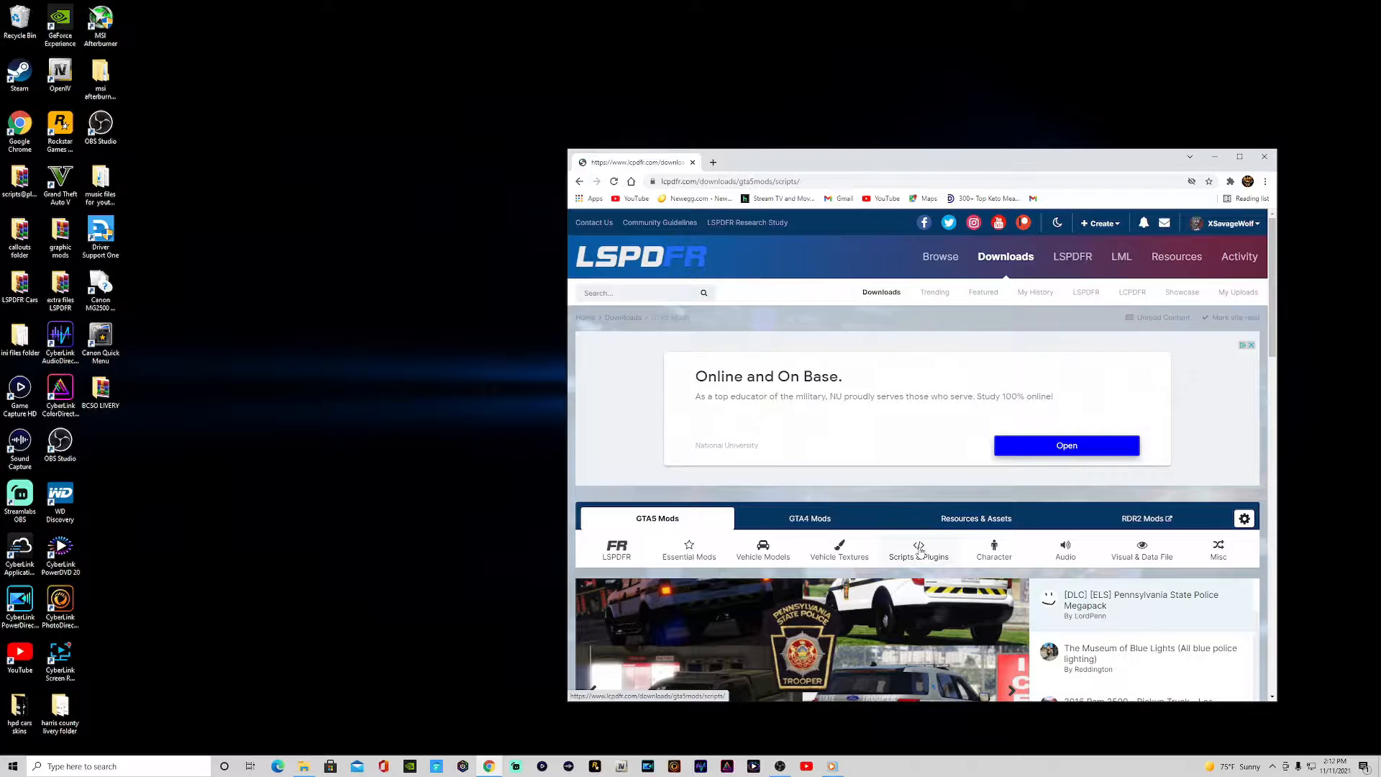
Examine the first page of LSPDFR scripts and plugins for available callout packs and plugins, and close the browser.
scroll(922, 549, down, 5)
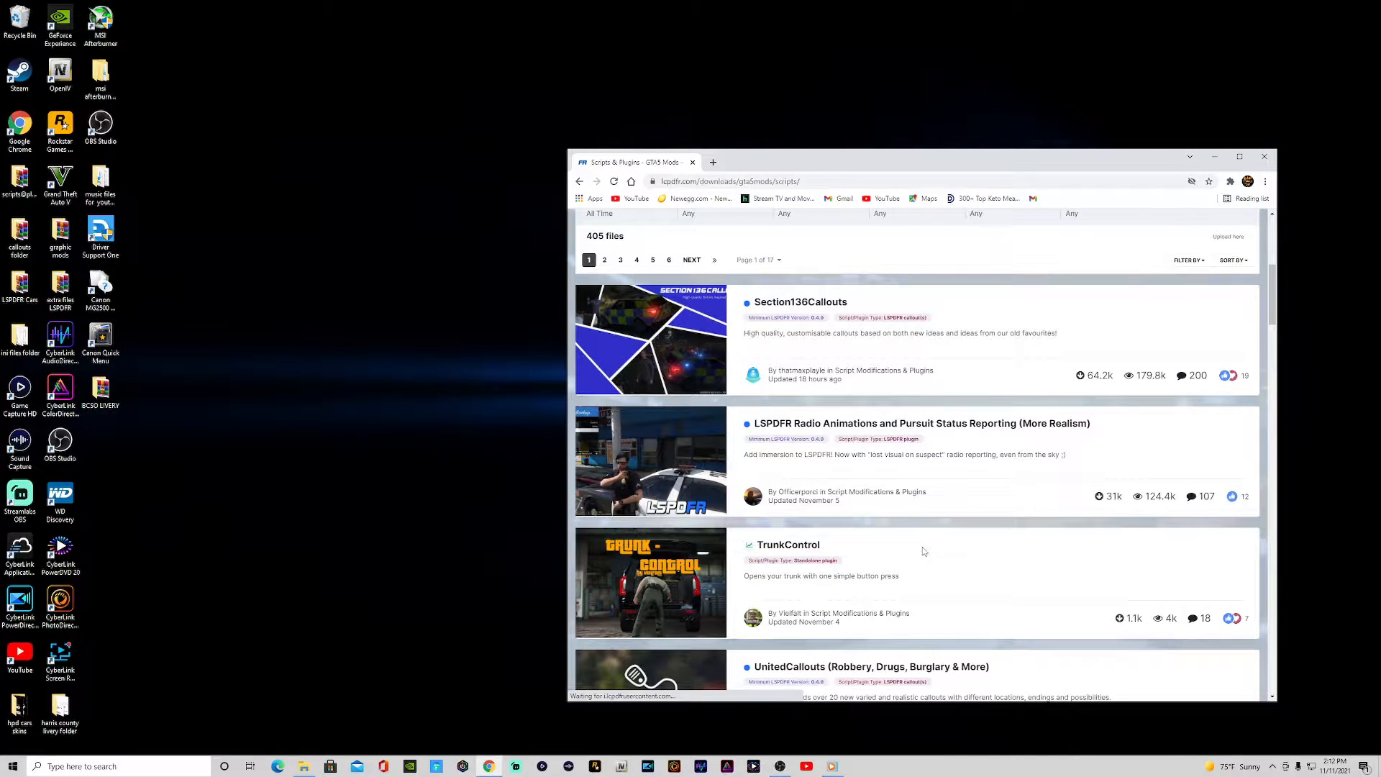
scroll(924, 550, down, 3)
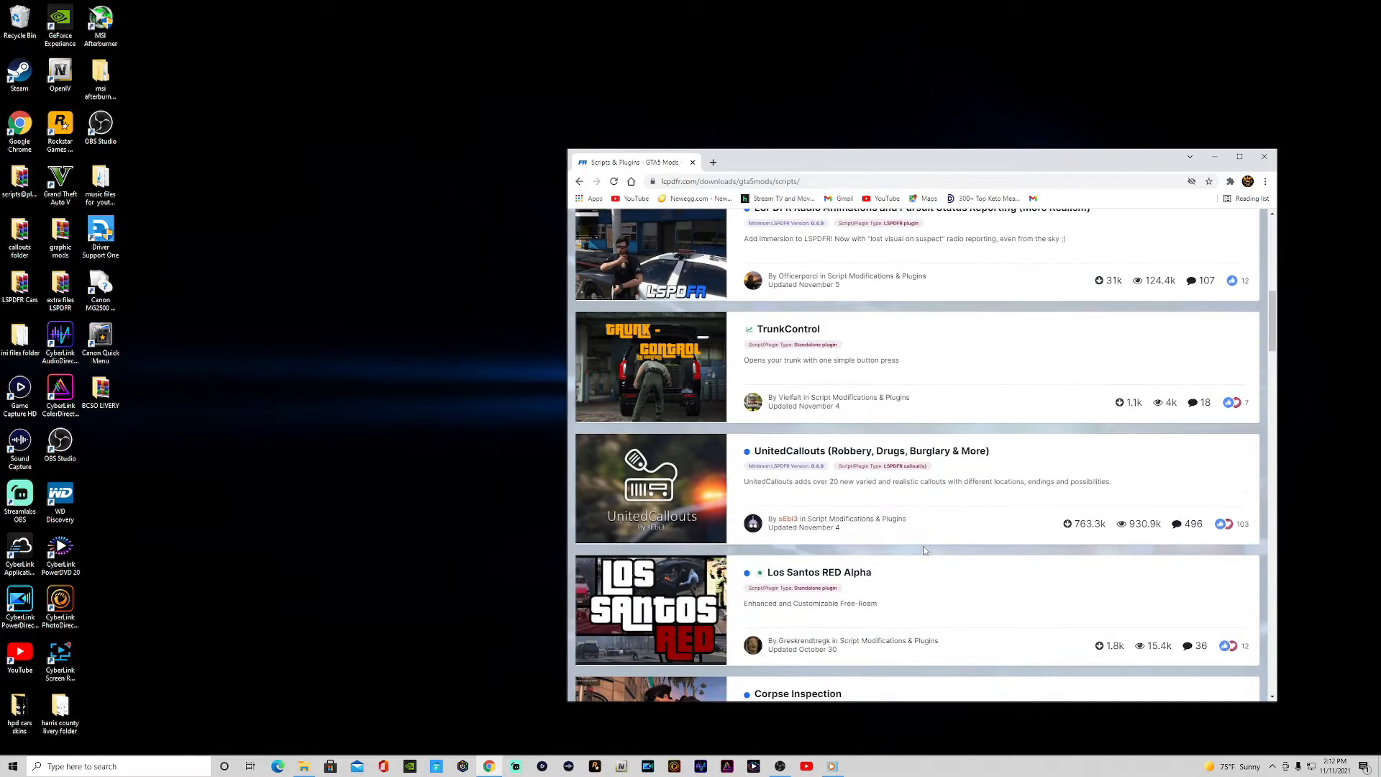
scroll(924, 550, down, 2)
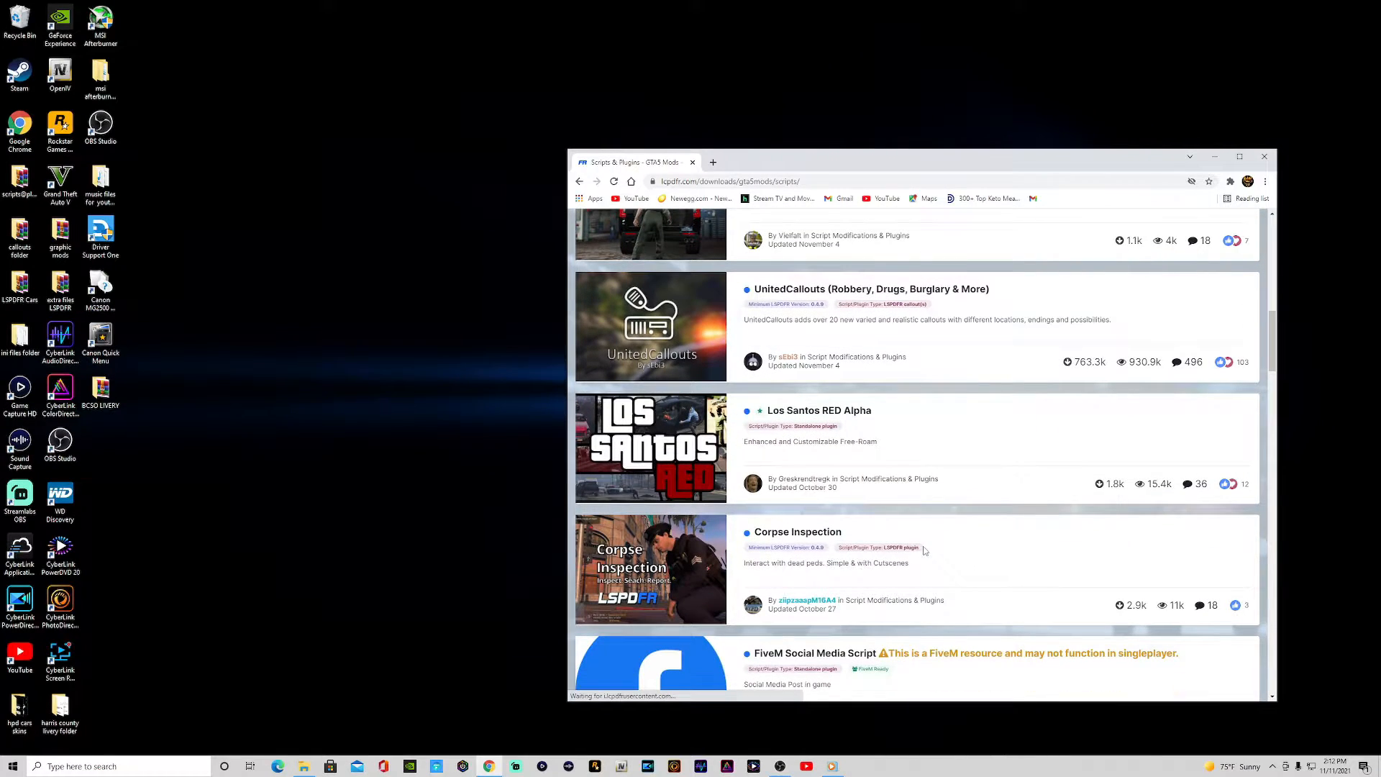
scroll(924, 550, down, 7)
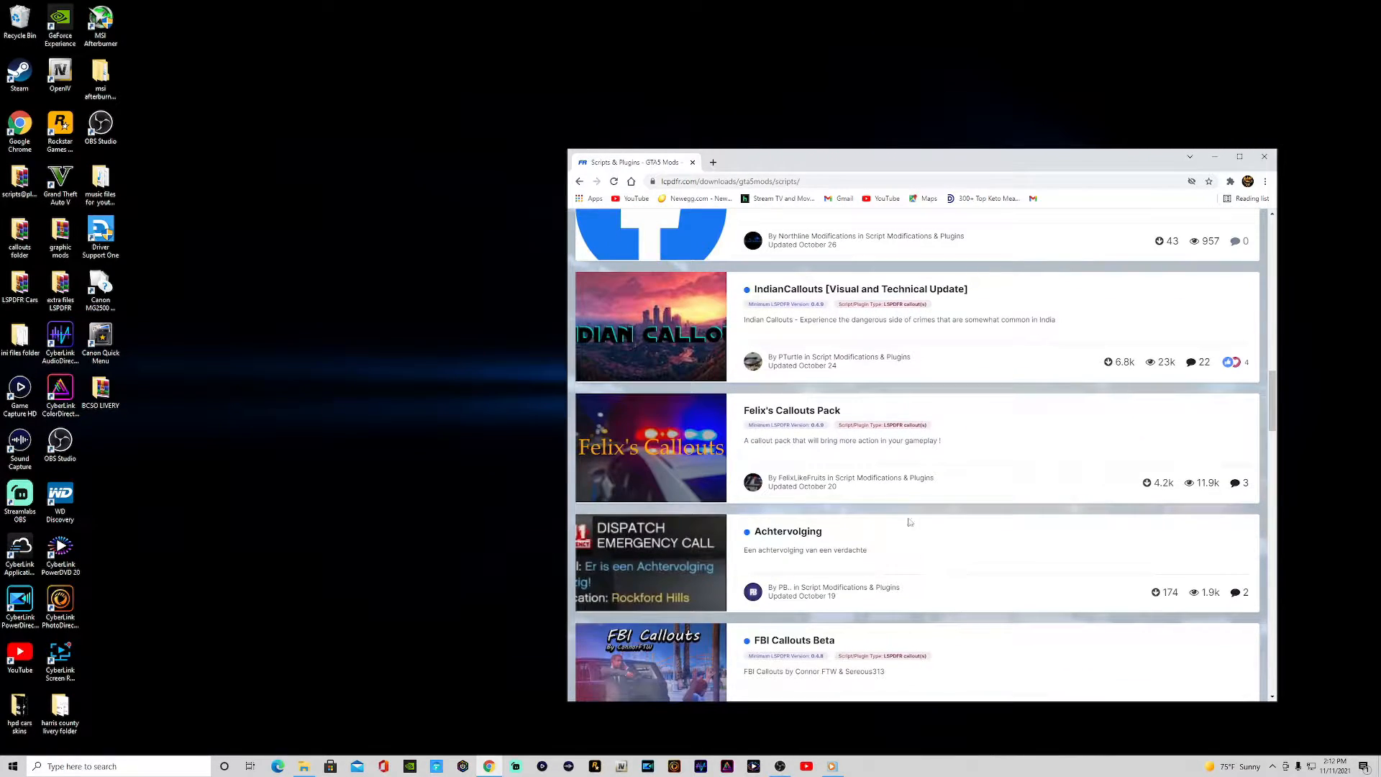
scroll(787, 482, down, 3)
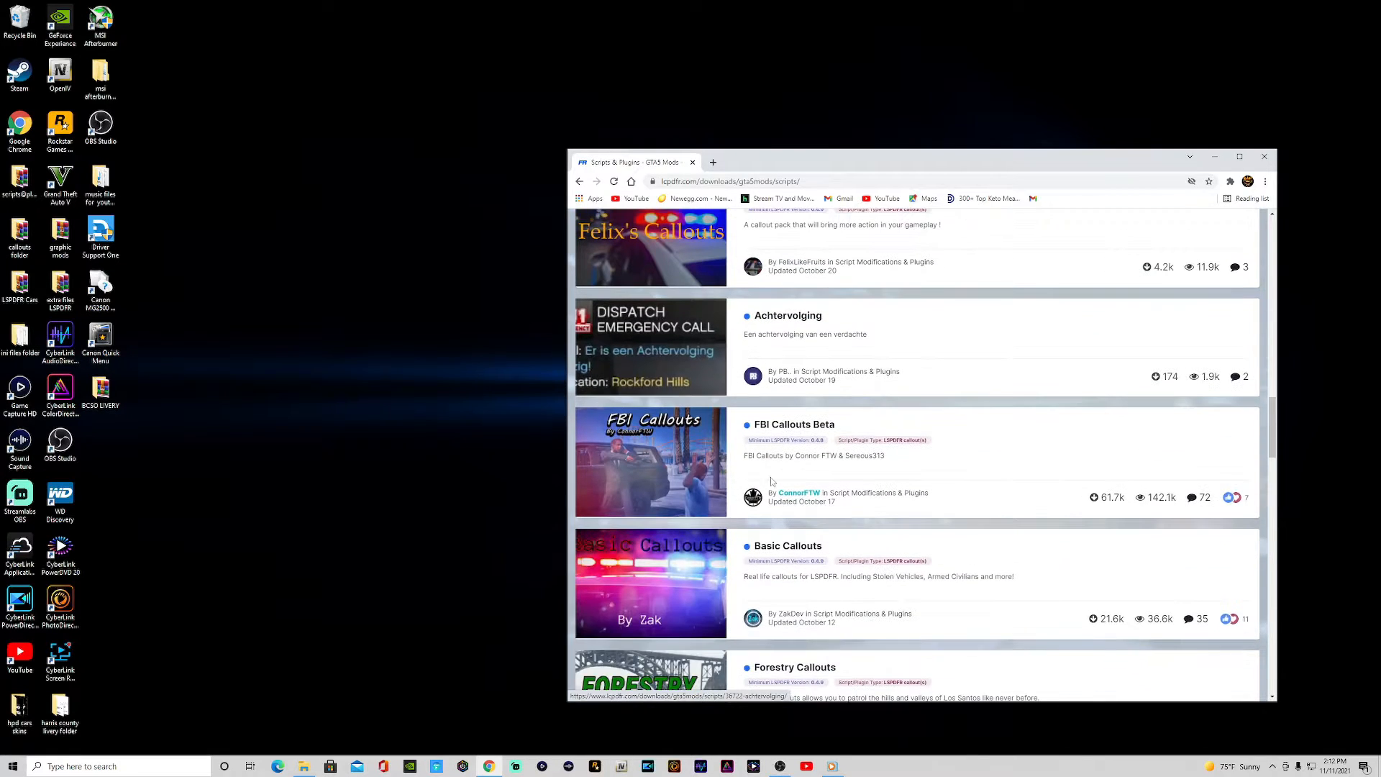
scroll(786, 523, down, 2)
scroll(786, 519, down, 2)
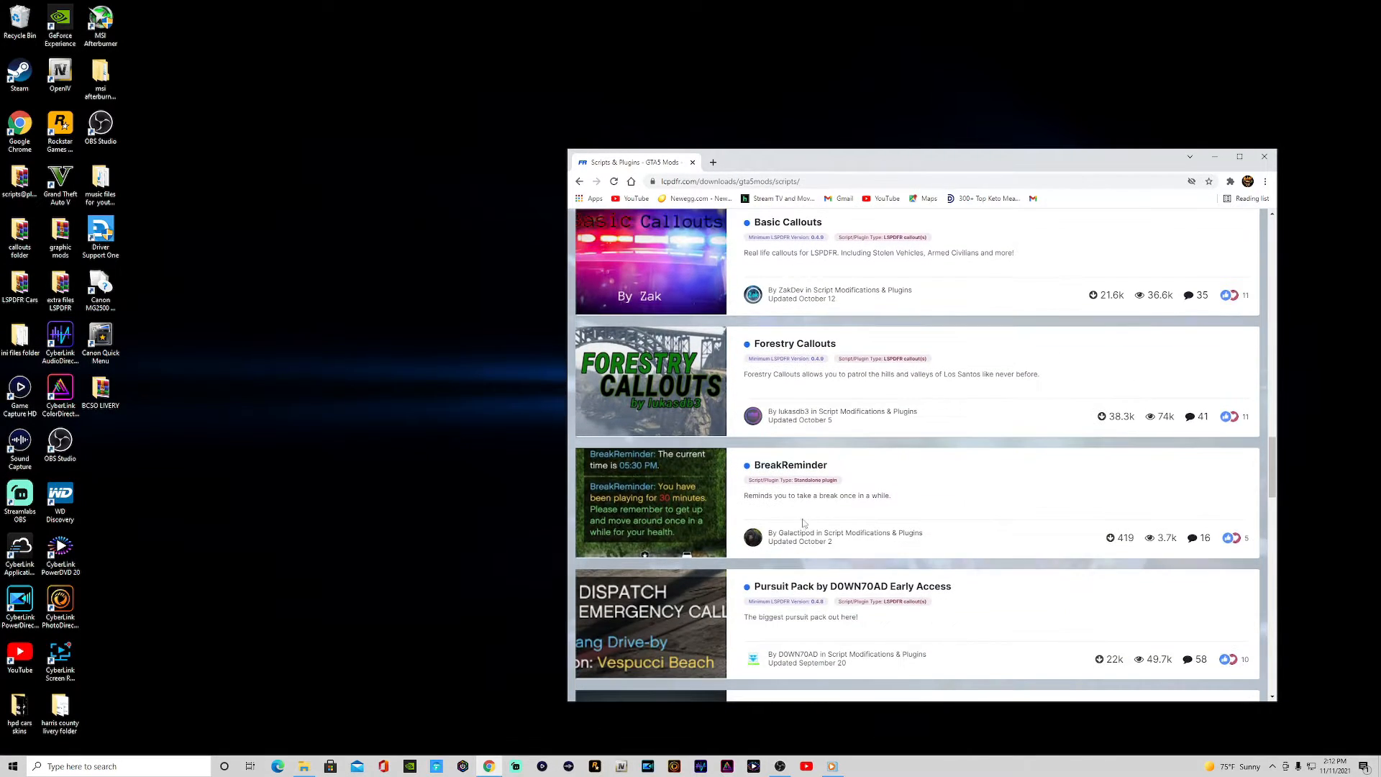
scroll(785, 515, down, 2)
scroll(811, 546, down, 2)
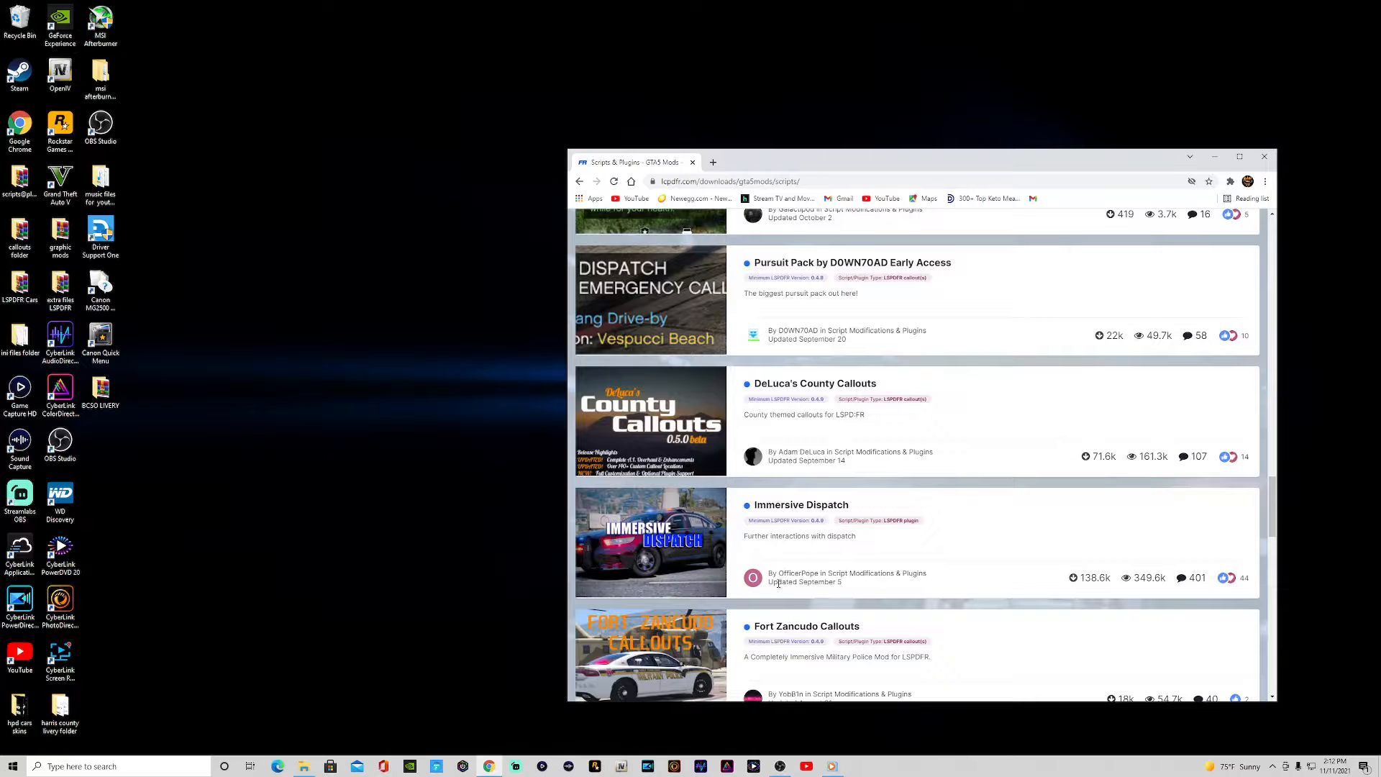
scroll(791, 572, down, 3)
scroll(723, 550, down, 12)
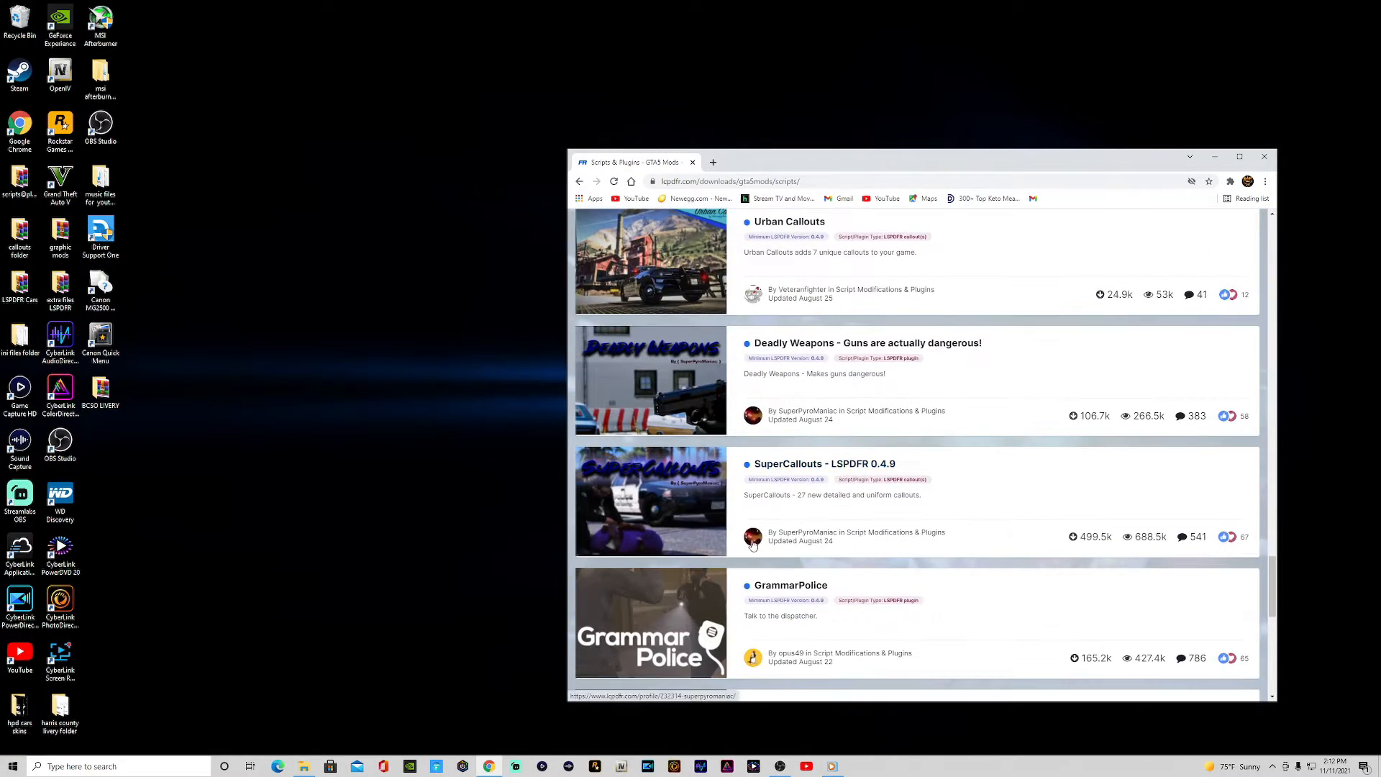
scroll(763, 536, down, 1)
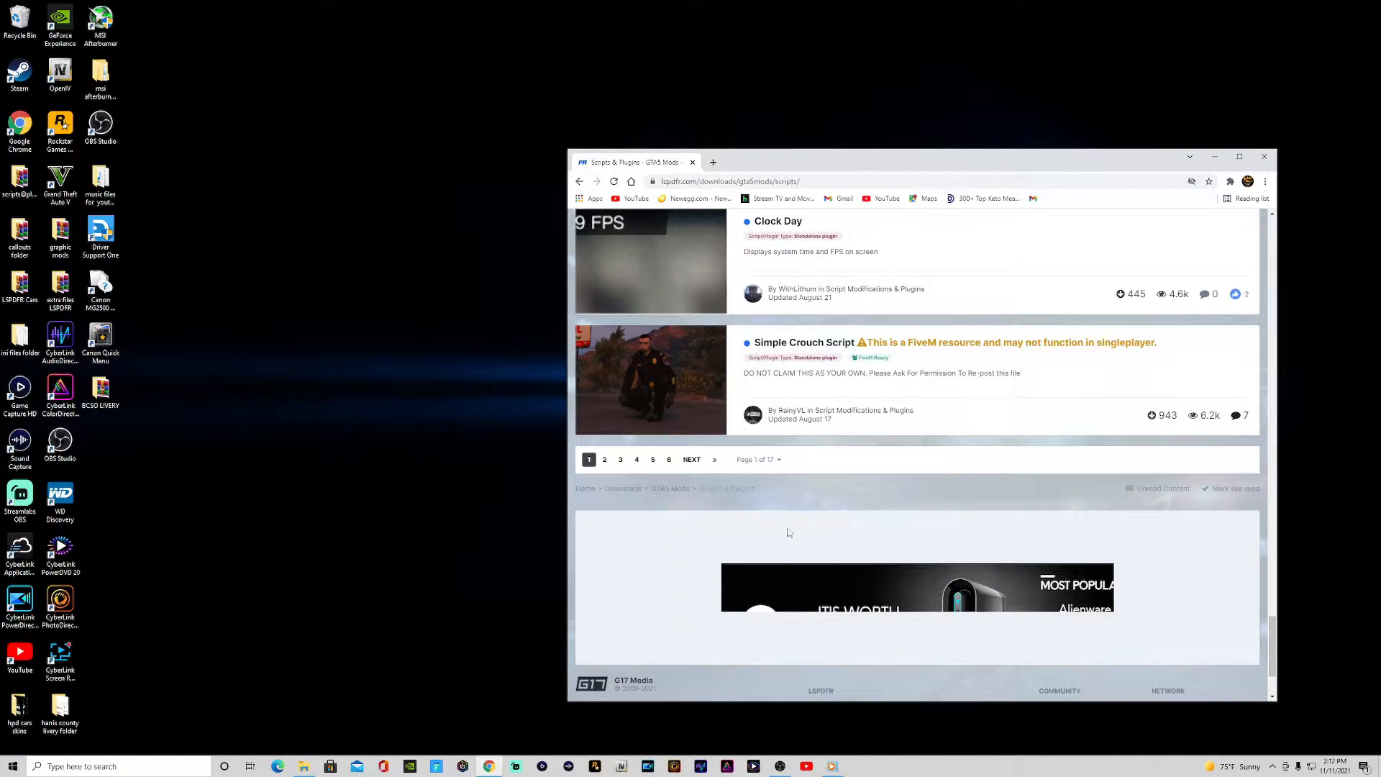
scroll(921, 371, up, 14)
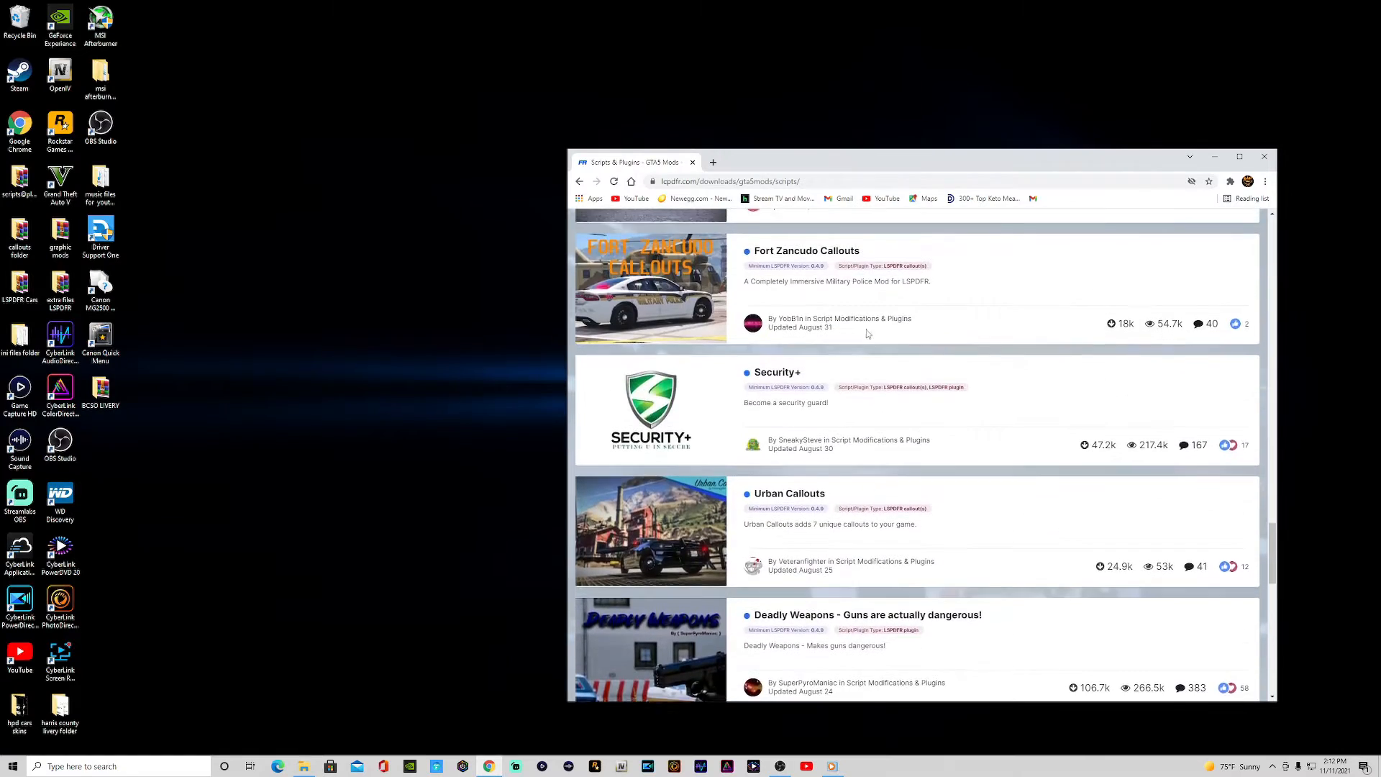
scroll(869, 334, up, 18)
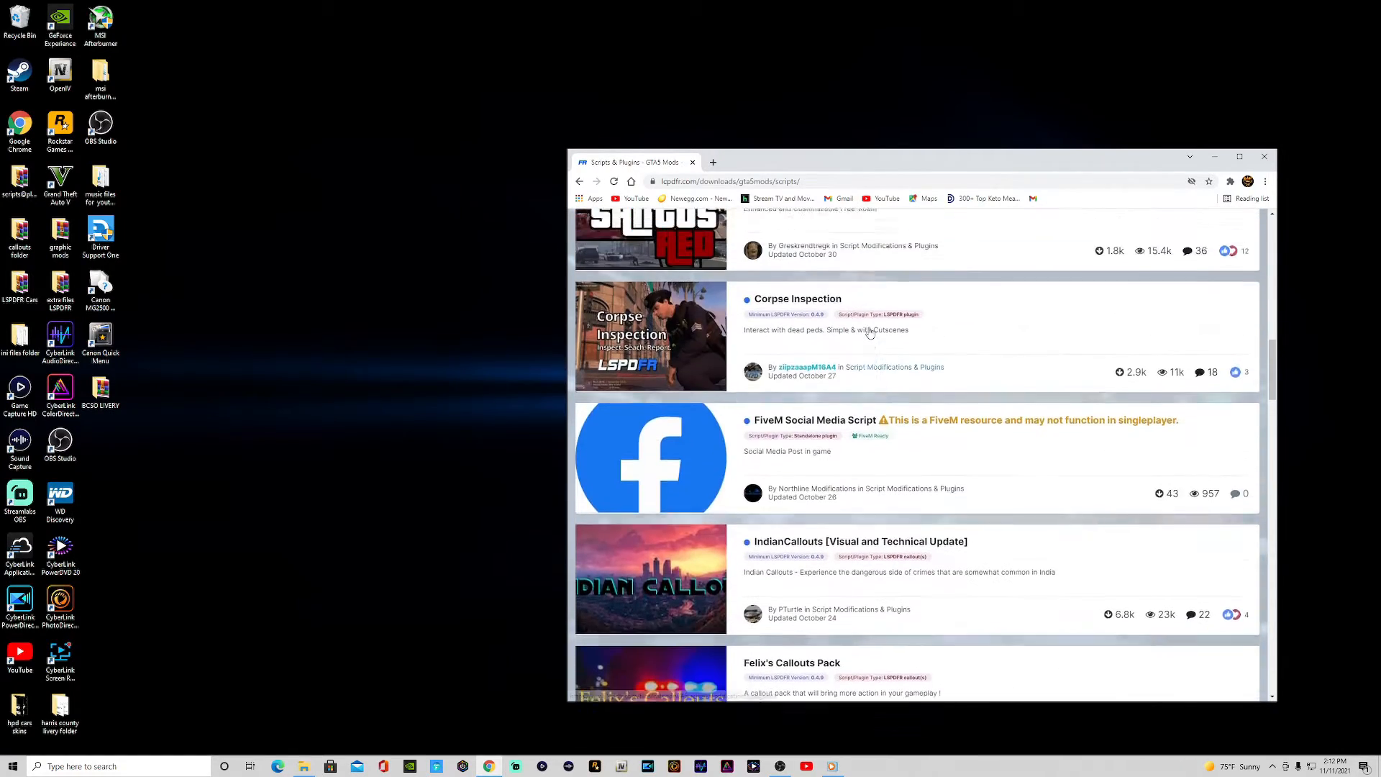
scroll(871, 331, up, 6)
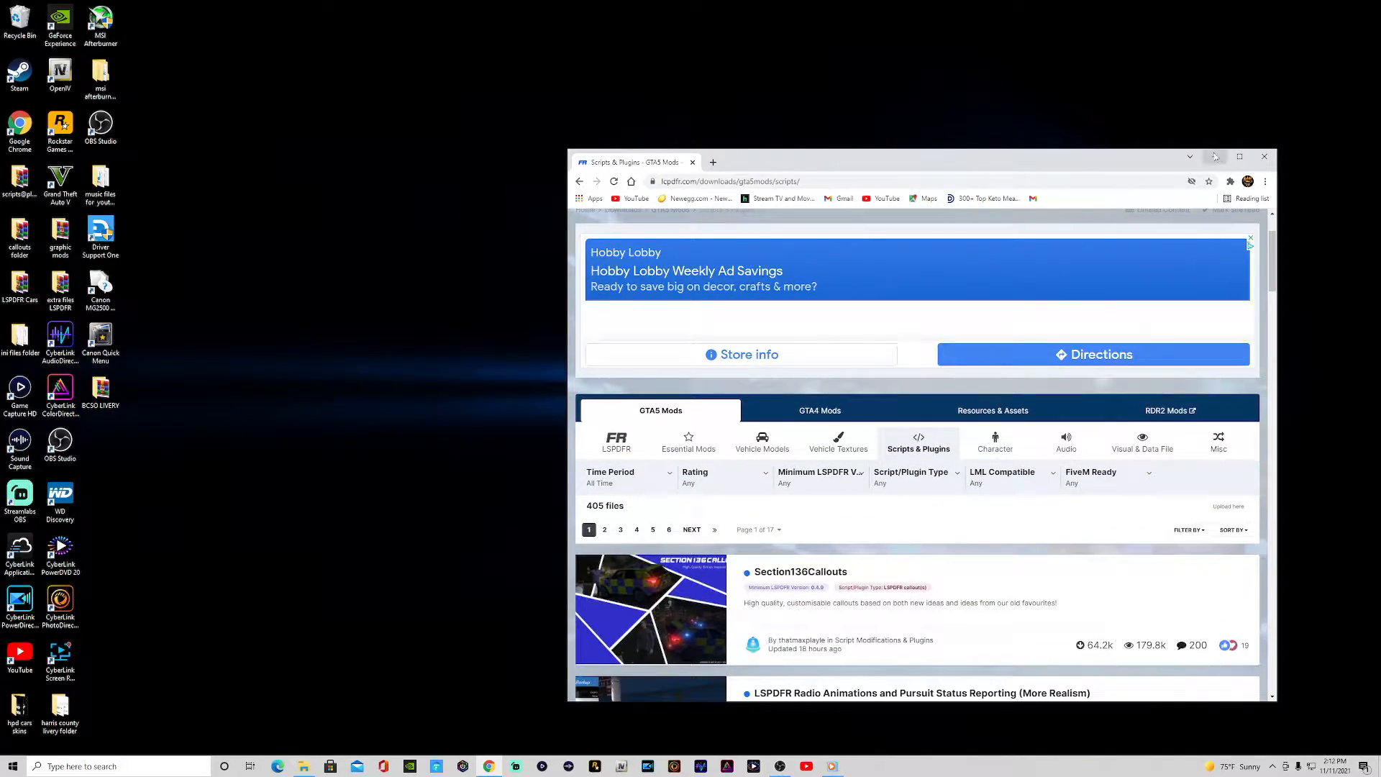
click(1264, 156)
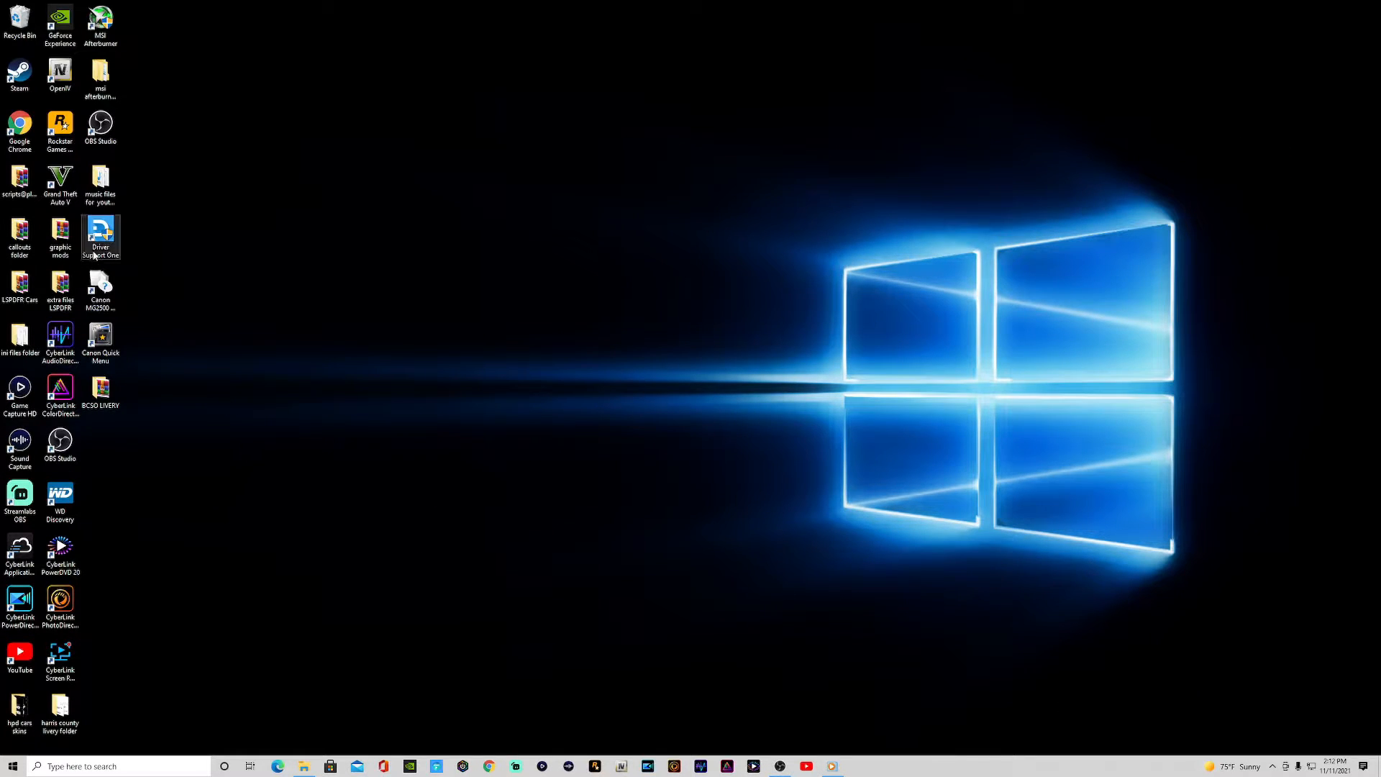
Open the scripts@plugins folder from the desktop and maximize its window to show the downloaded archives.
double_click(19, 180)
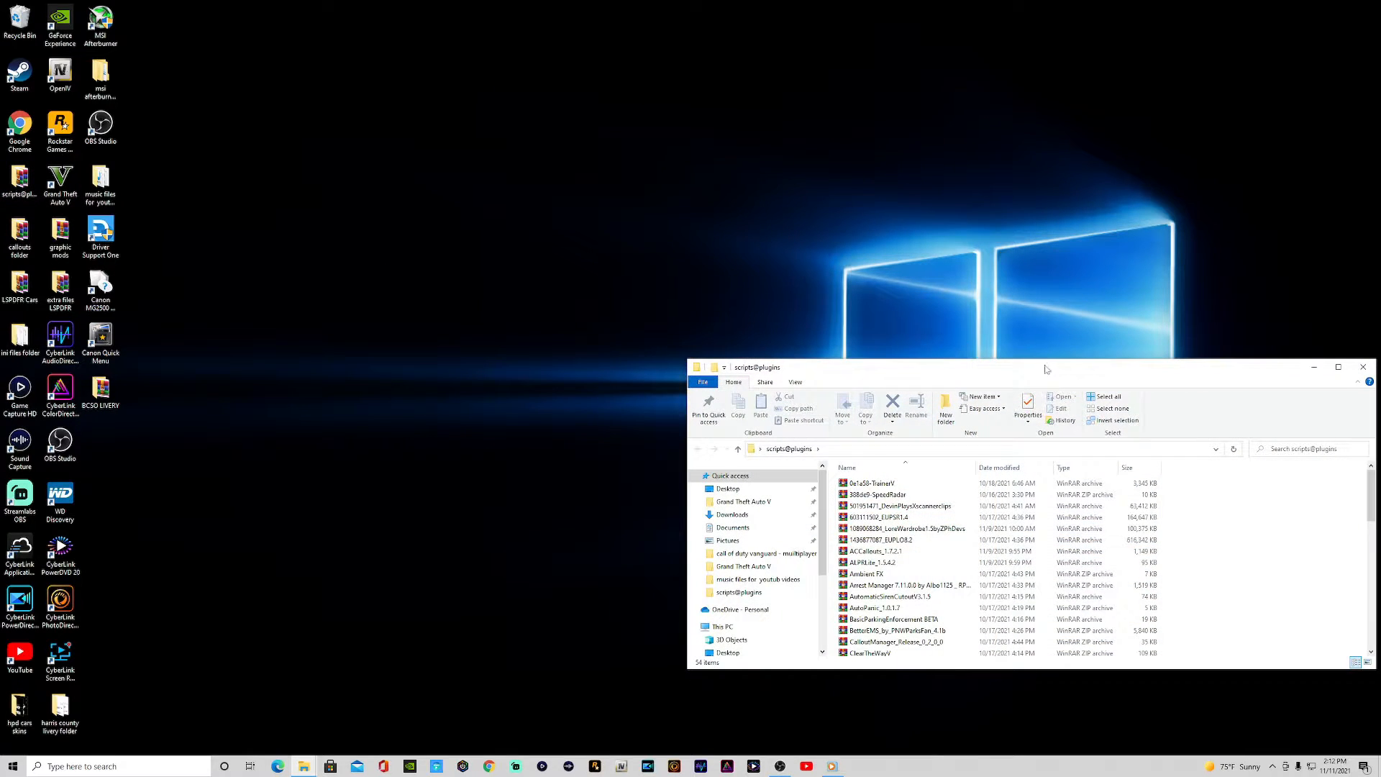
drag(1047, 368, 761, 289)
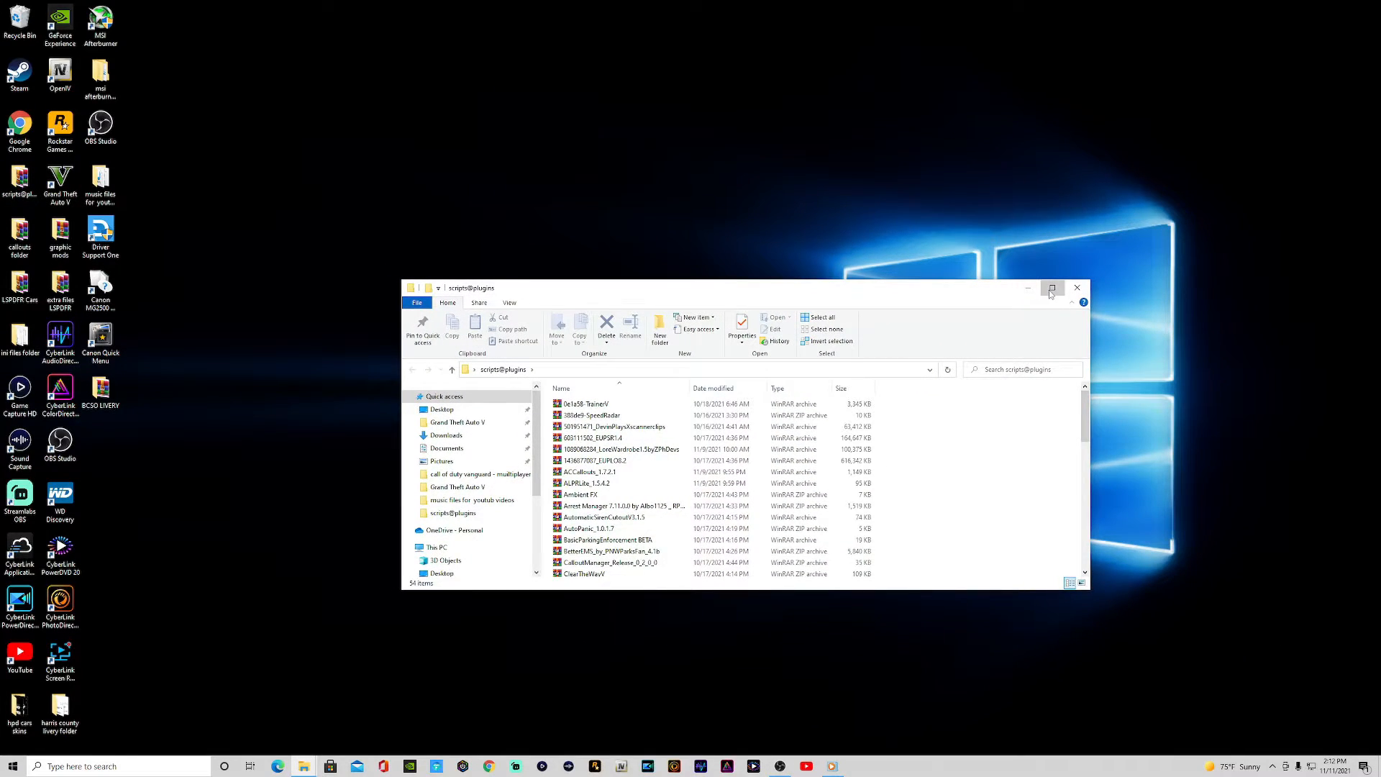
click(1051, 288)
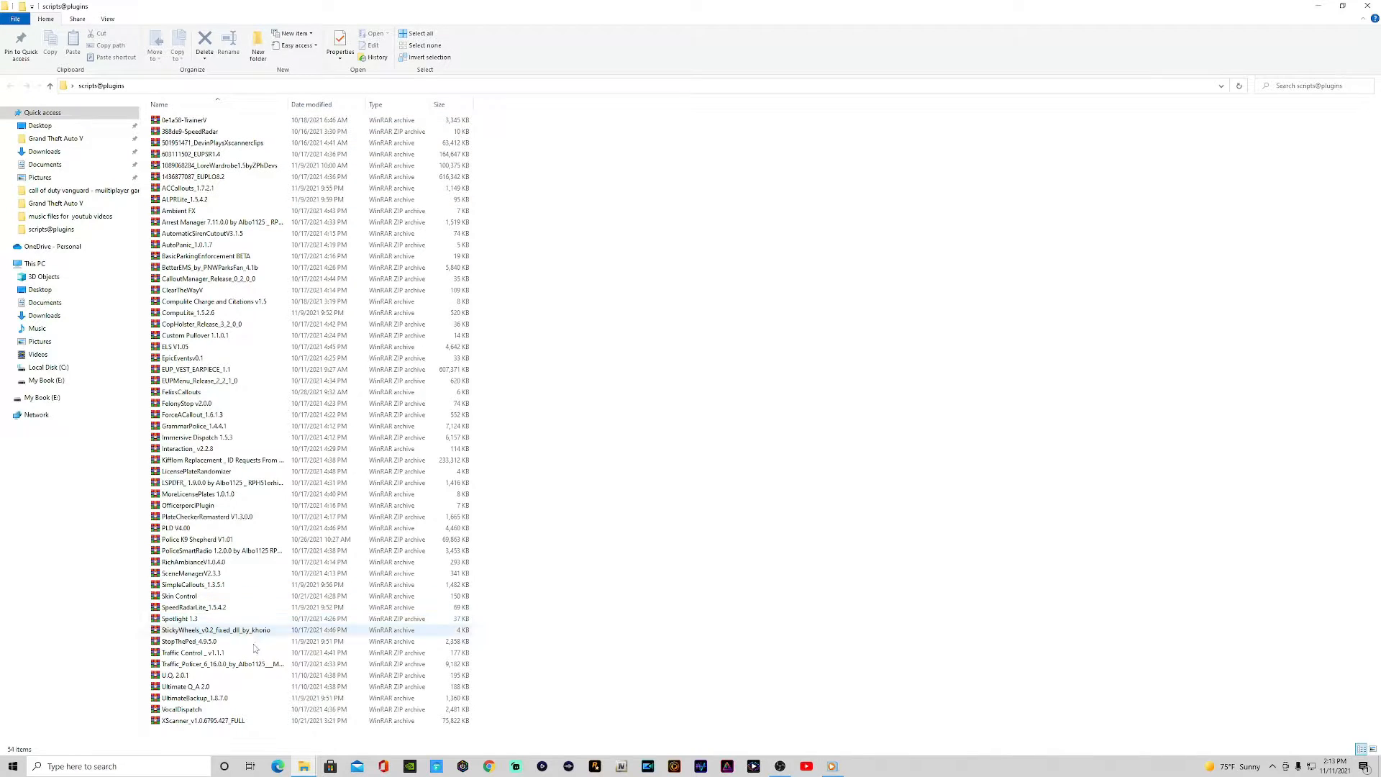
Select the range of archives below the TrainerV file, restore the folder window to its smaller size, and clear the selection.
drag(183, 730, 238, 136)
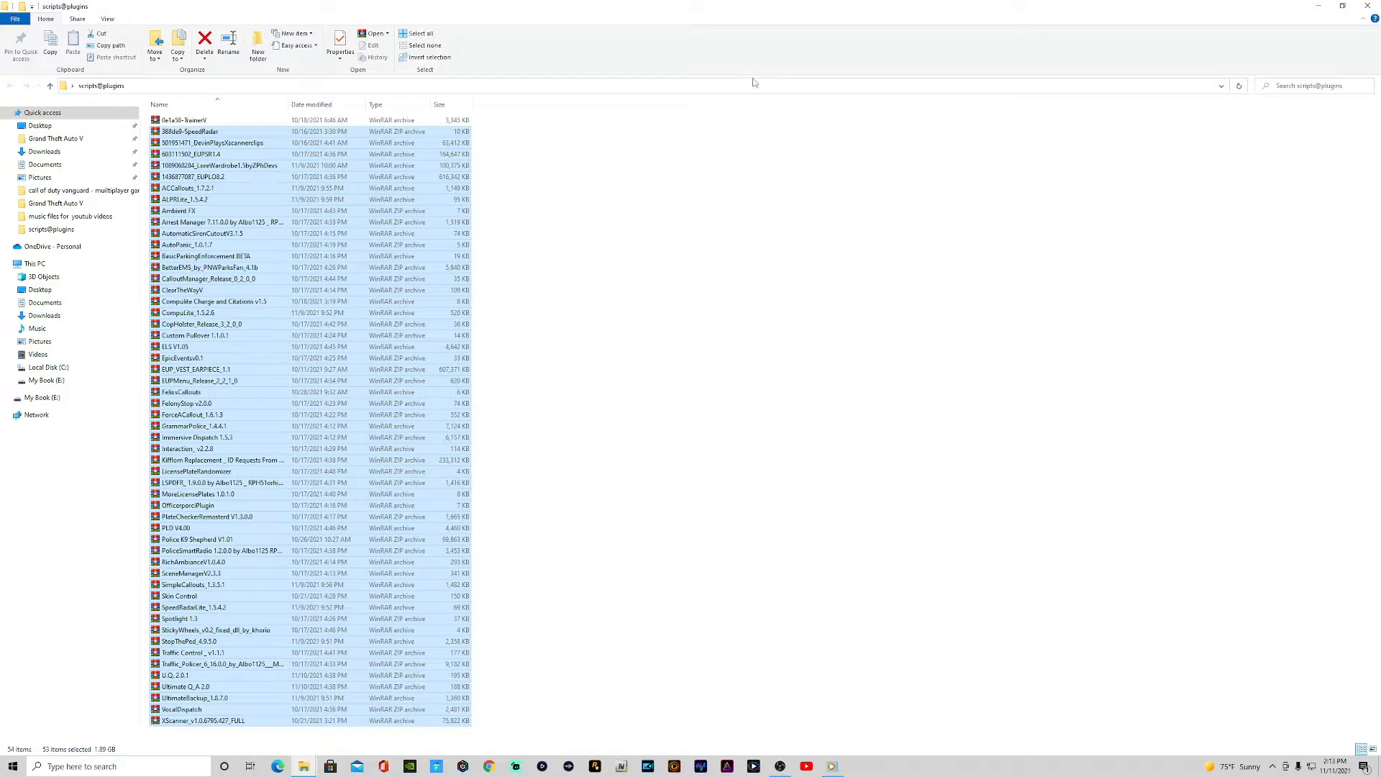
click(1342, 5)
click(733, 191)
click(728, 300)
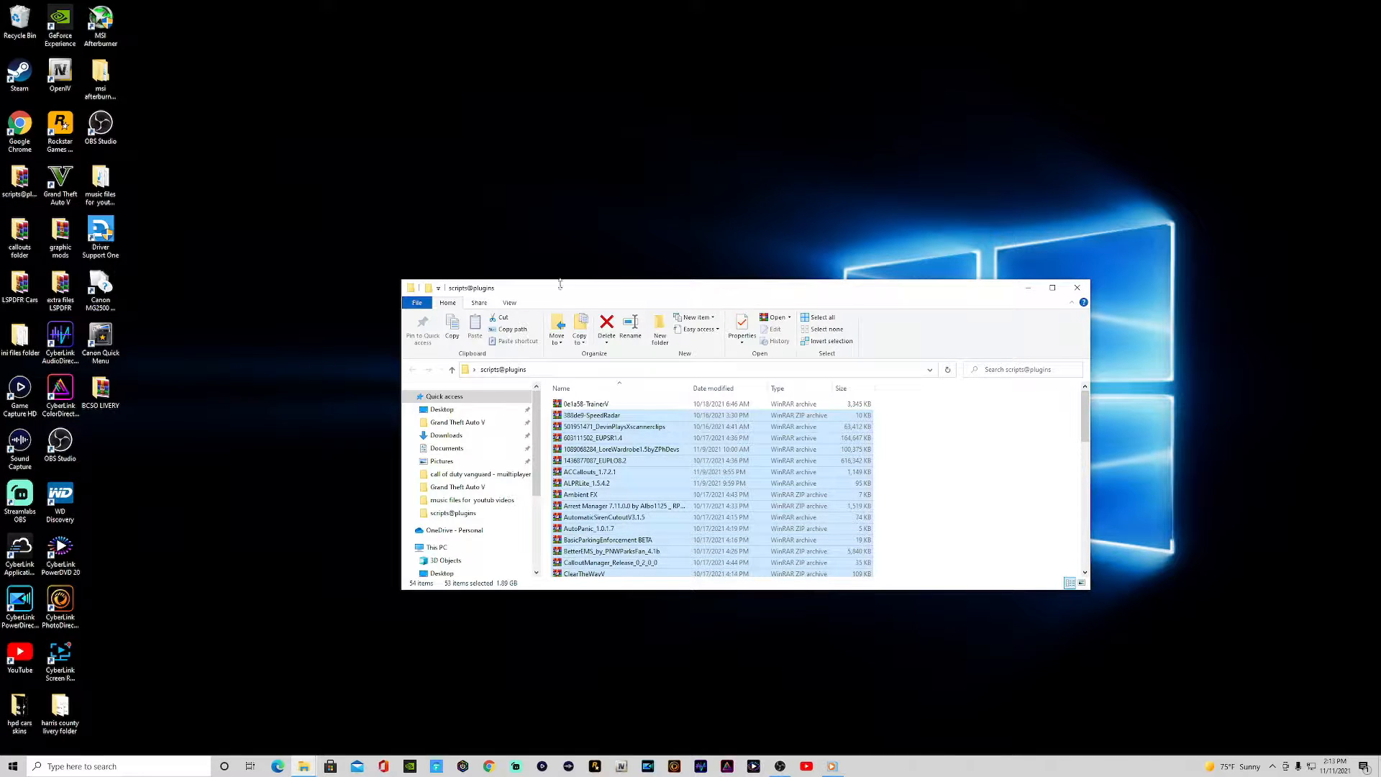
click(1033, 483)
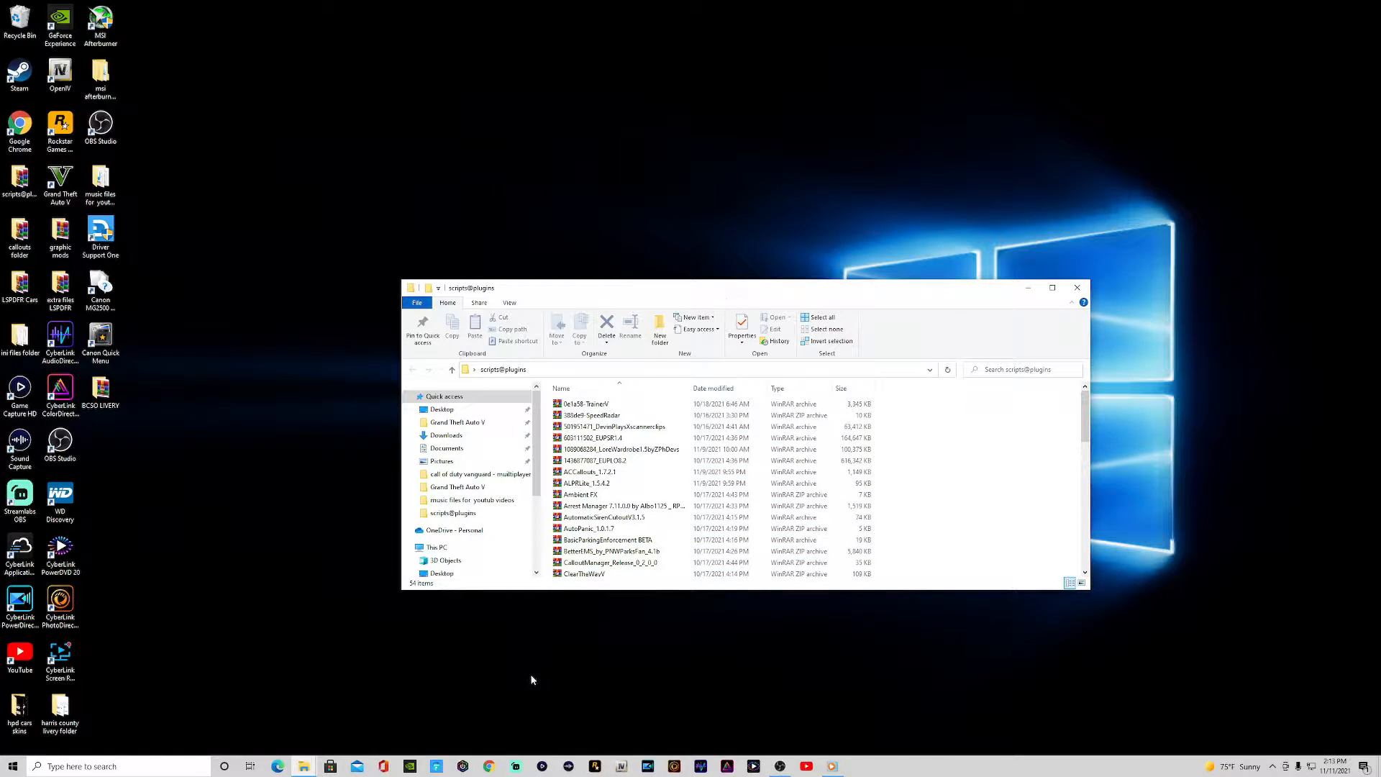
Bring up the Grand Theft Auto V folder window and arrange it beside the scripts@plugins window.
mouse_move(307, 767)
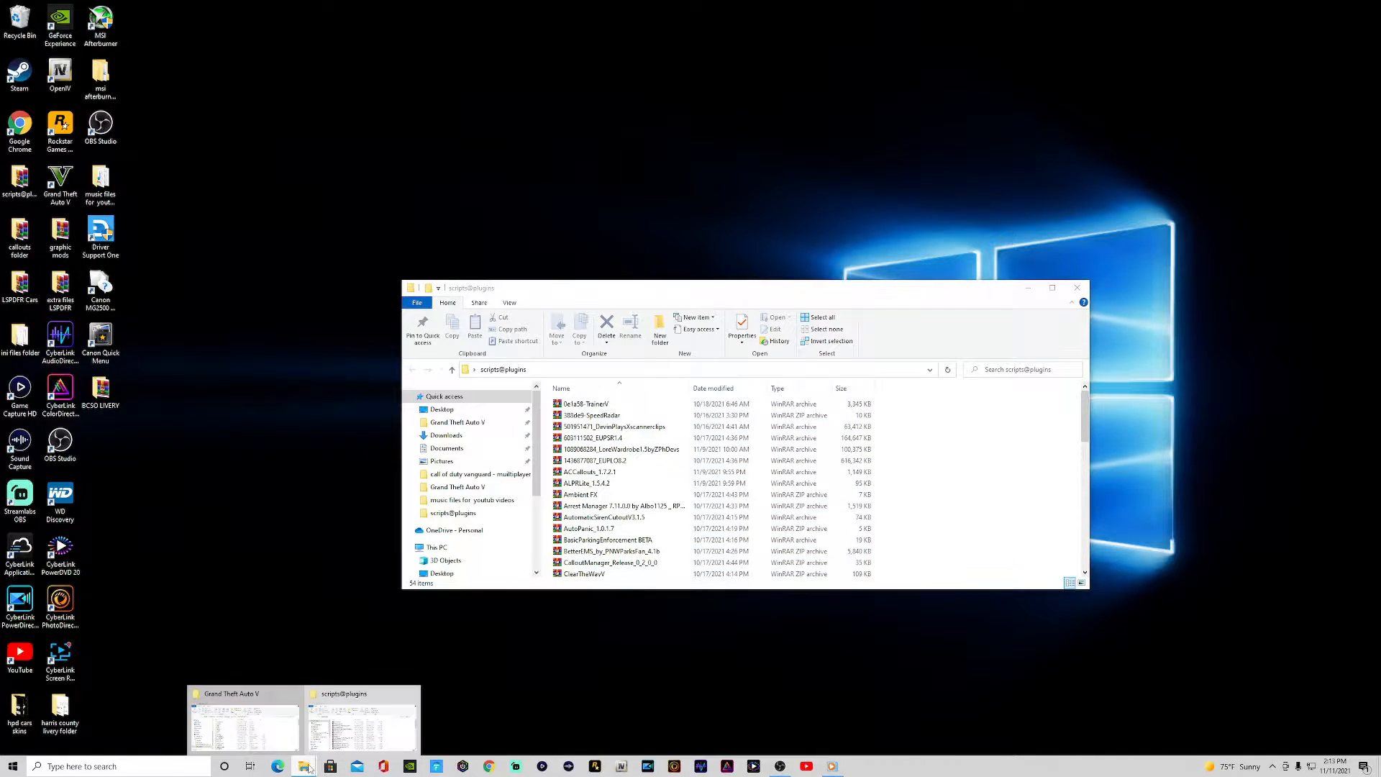
click(287, 734)
drag(704, 290, 367, 278)
drag(897, 347, 991, 238)
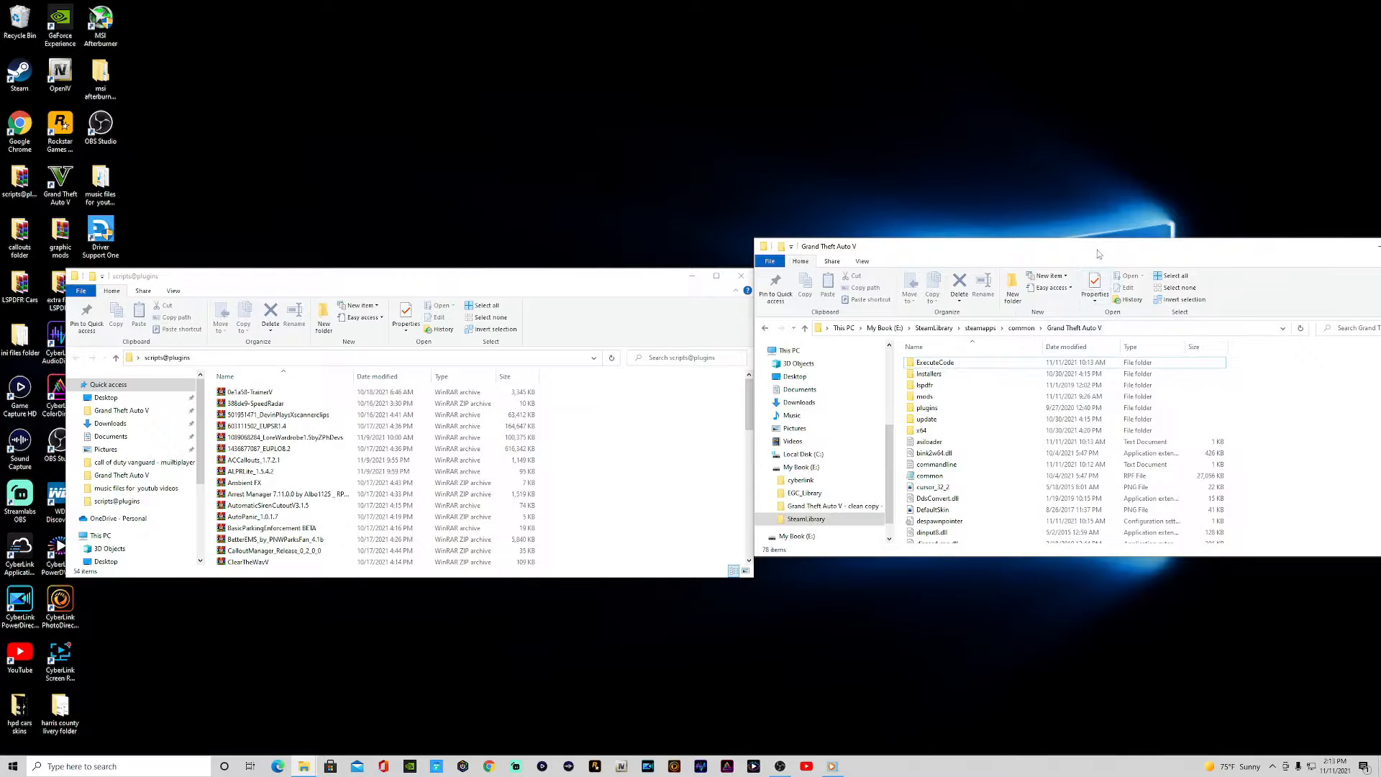
drag(1097, 253, 993, 279)
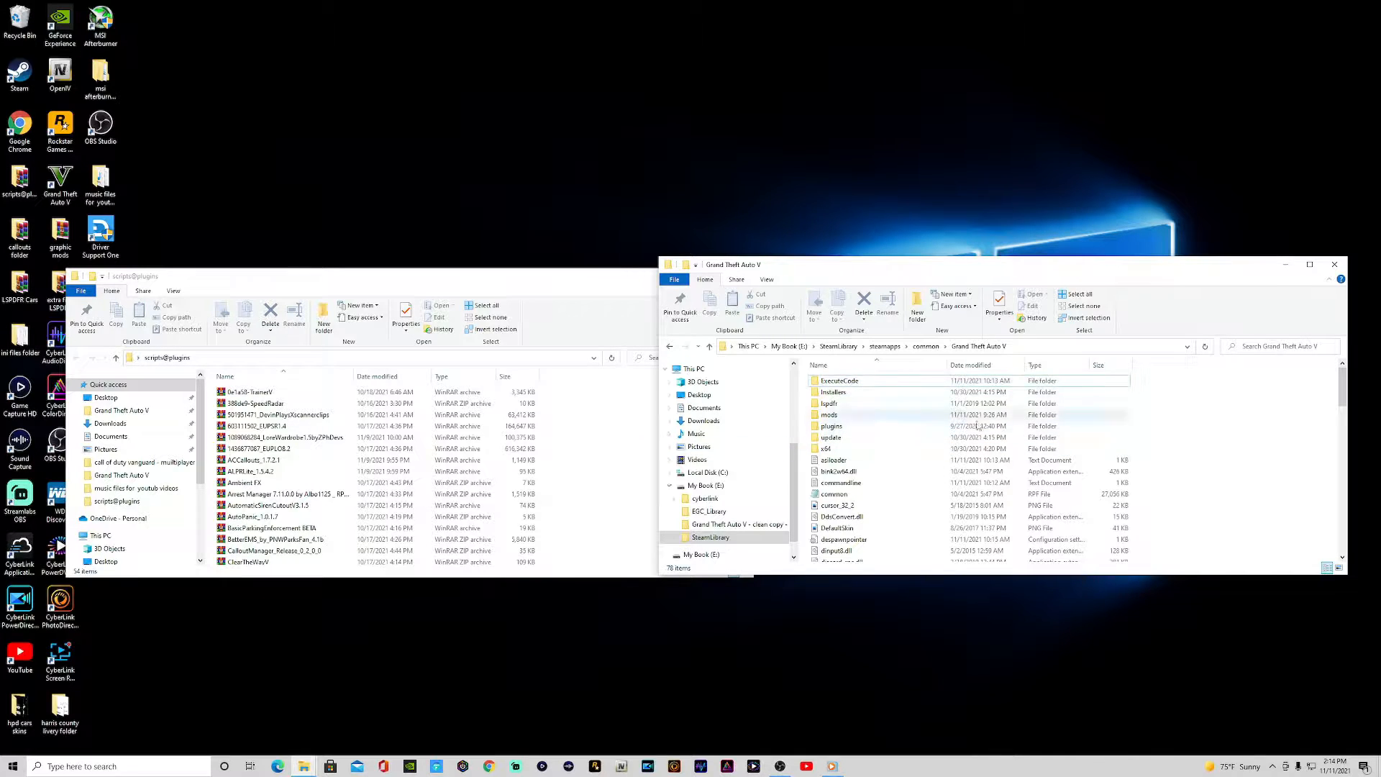
Create a new folder named scripts in the Grand Theft Auto V folder and refresh the file listing.
right_click(1206, 417)
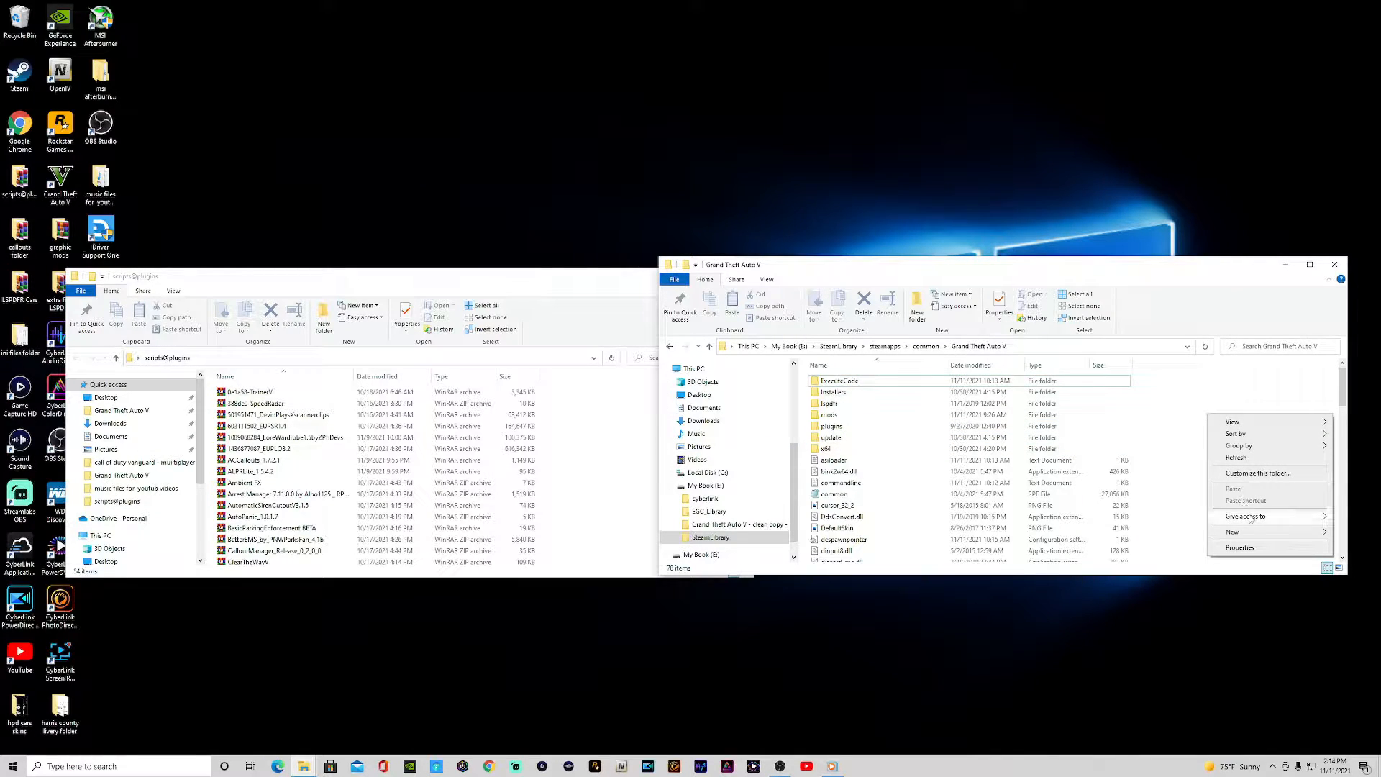
mouse_move(1247, 536)
click(1191, 533)
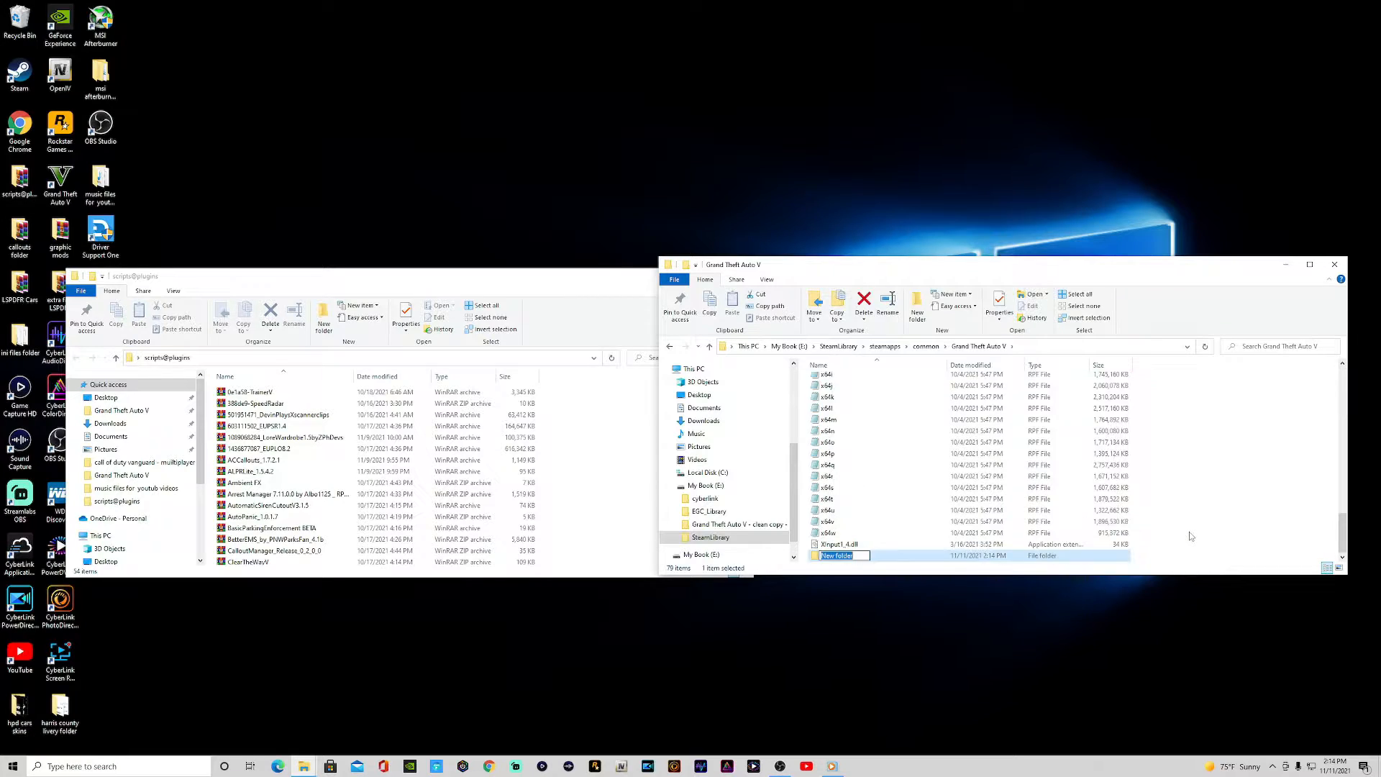
text(scripts)
key(Return)
click(1205, 346)
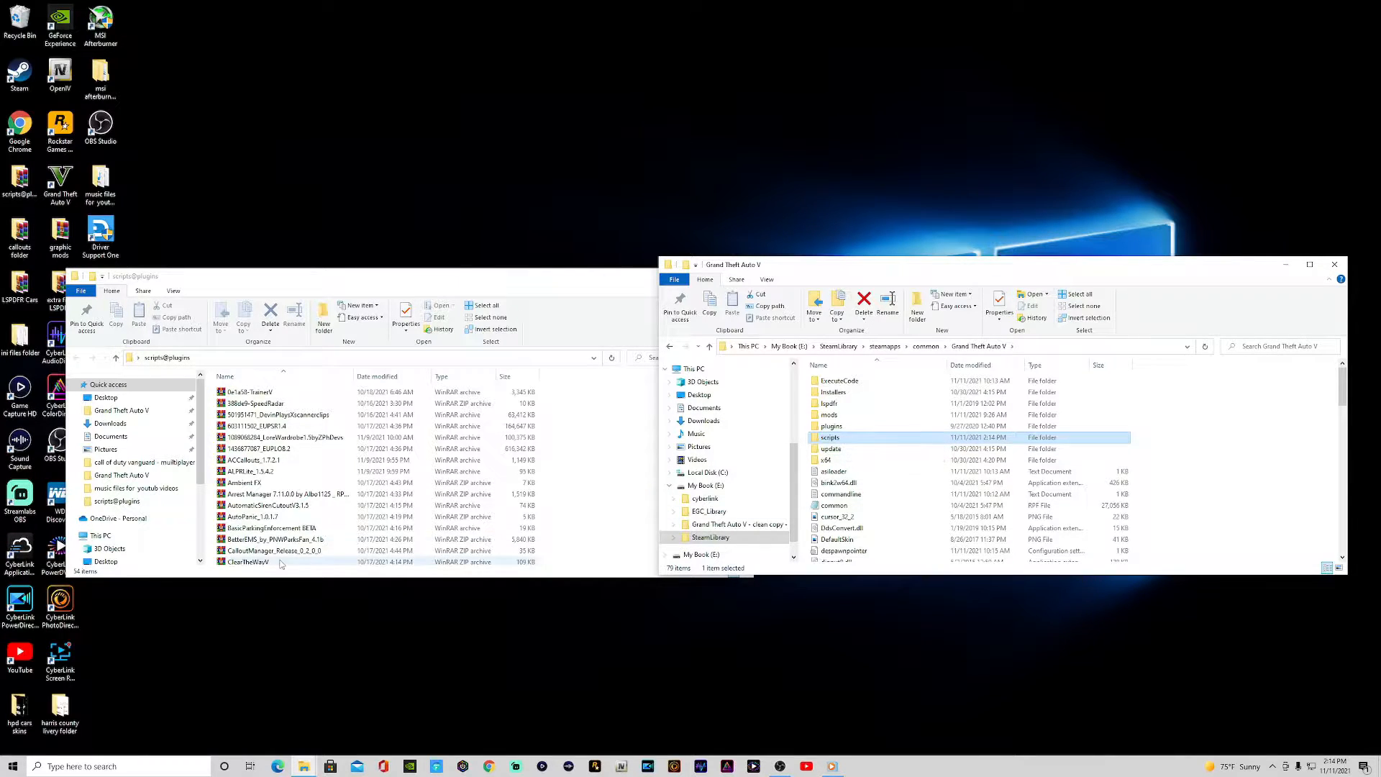
View the contents of the SpeedRadar archive, close it, and move the scripts@plugins window away from the desktop icons.
double_click(273, 404)
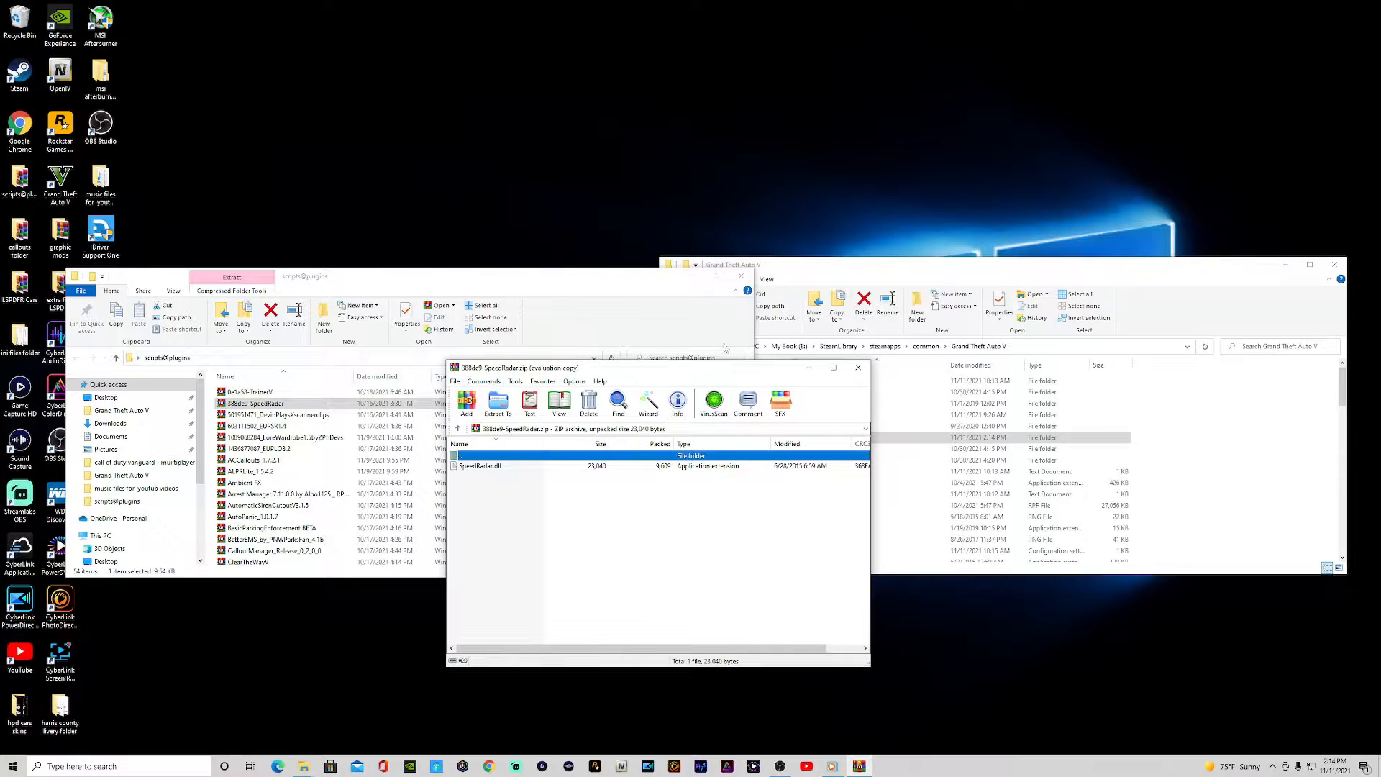
click(858, 367)
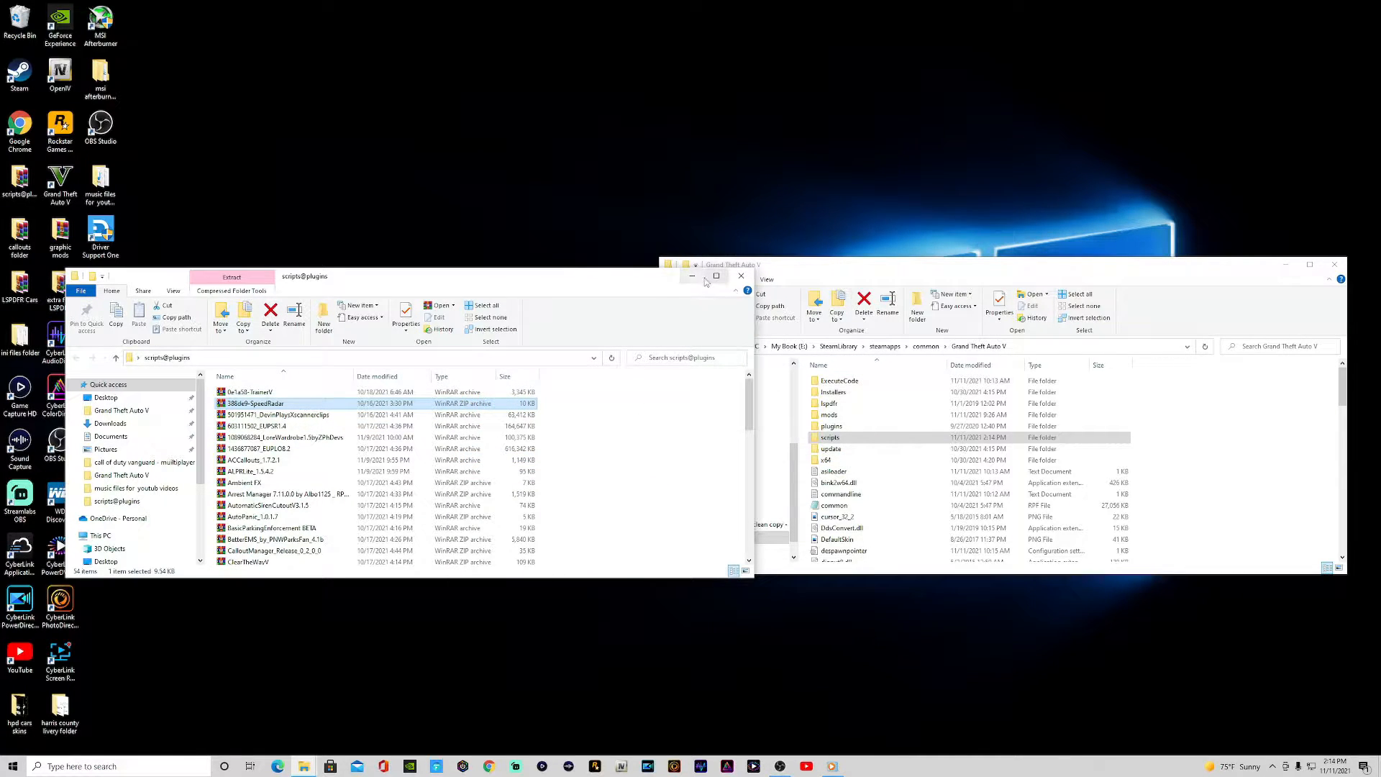
drag(512, 283, 769, 311)
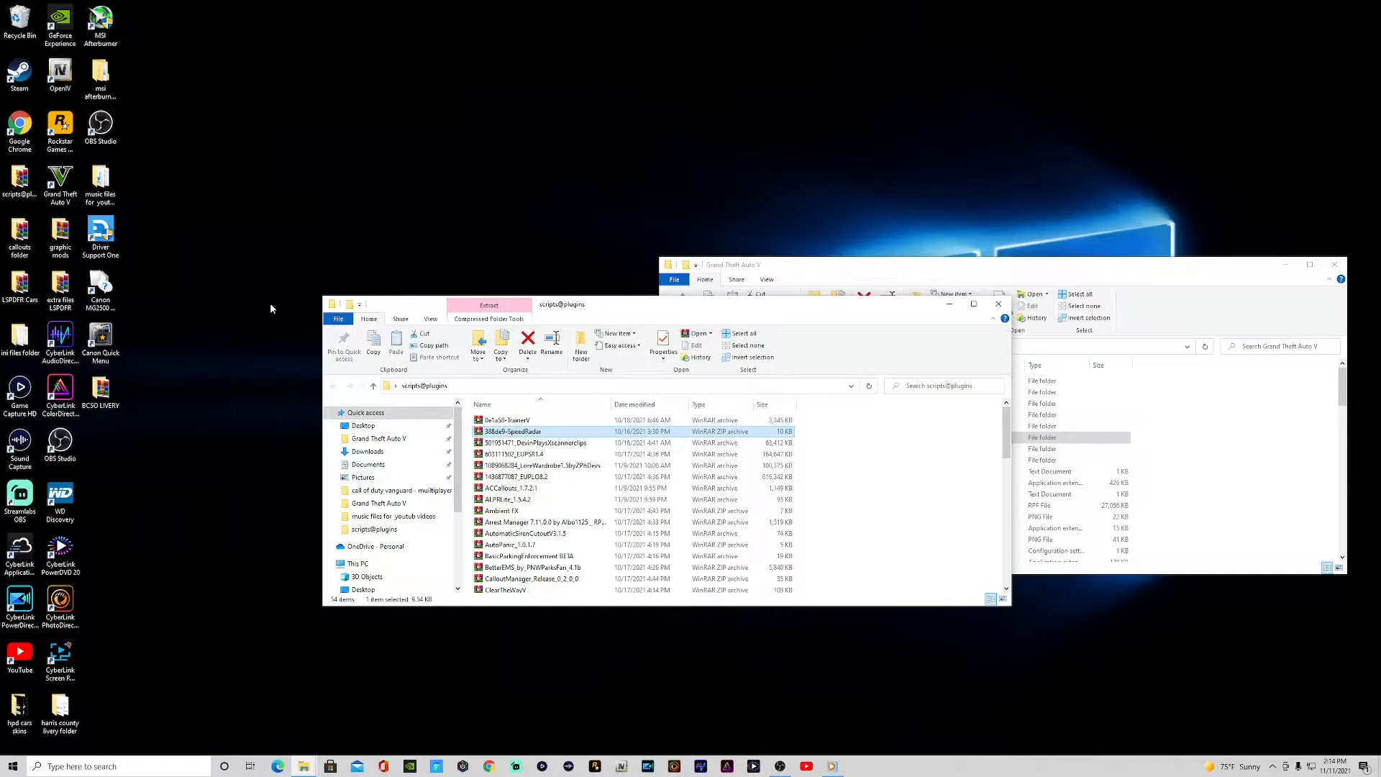
Place the scripts@plugins folder on an empty area of the desktop and return it to its original spot.
drag(19, 182, 327, 179)
mouse_move(225, 132)
mouse_down()
mouse_move(384, 231)
mouse_move(352, 212)
mouse_move(371, 227)
mouse_up()
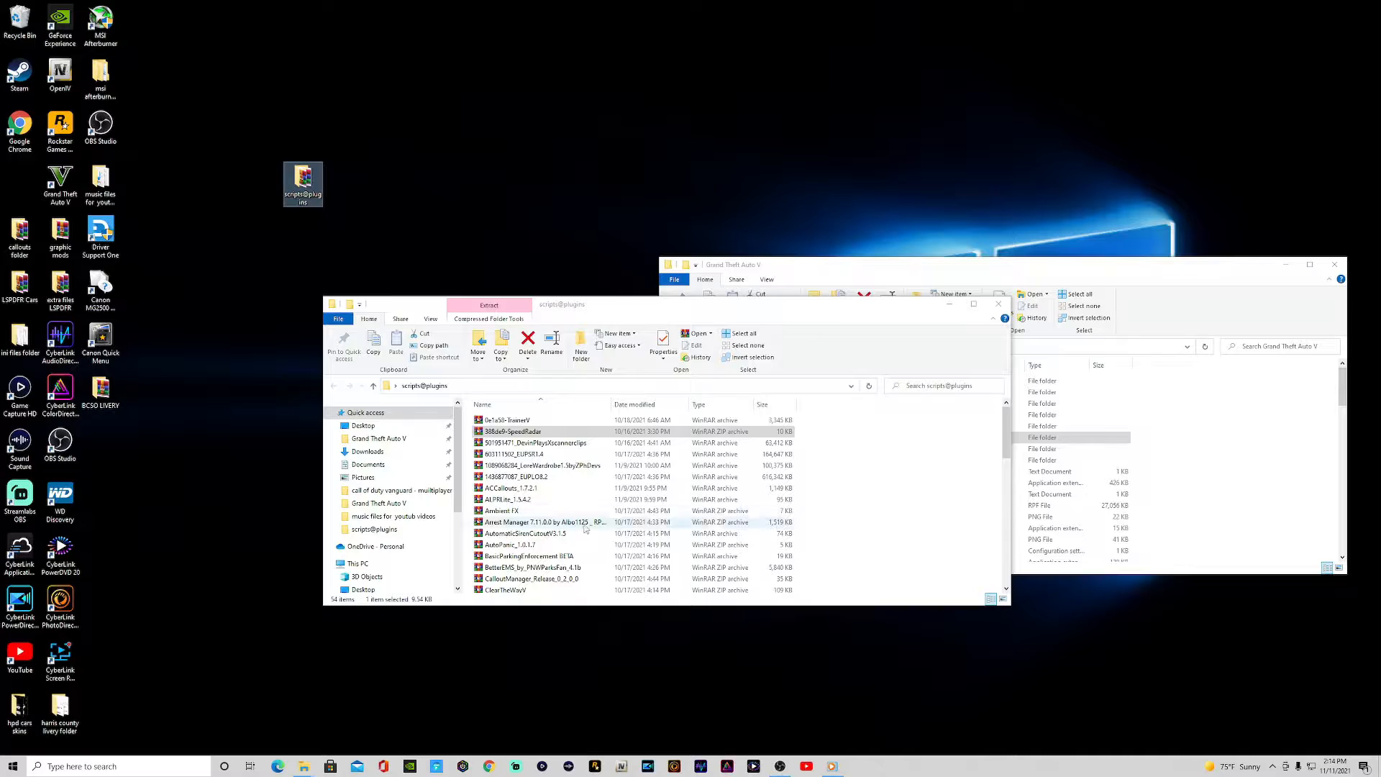
drag(669, 318, 576, 317)
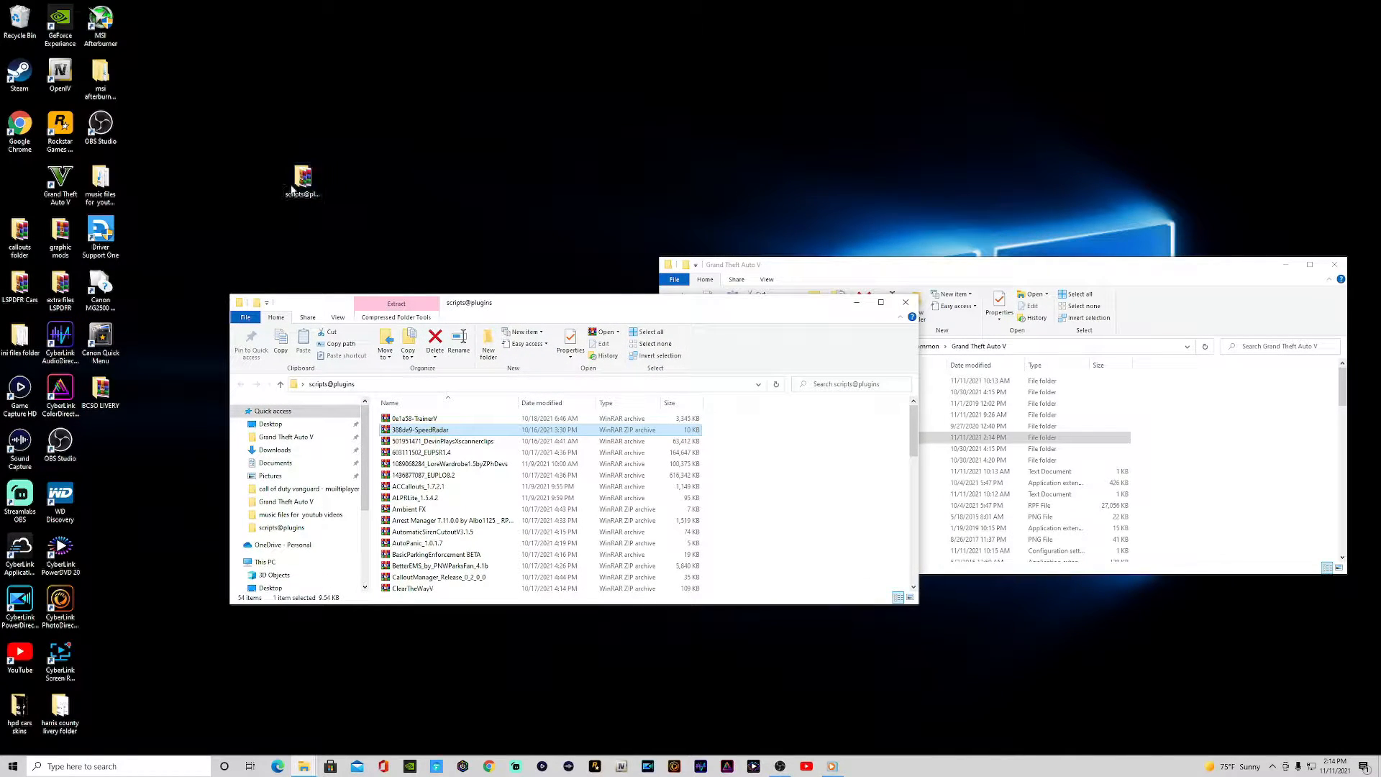
drag(292, 189, 10, 193)
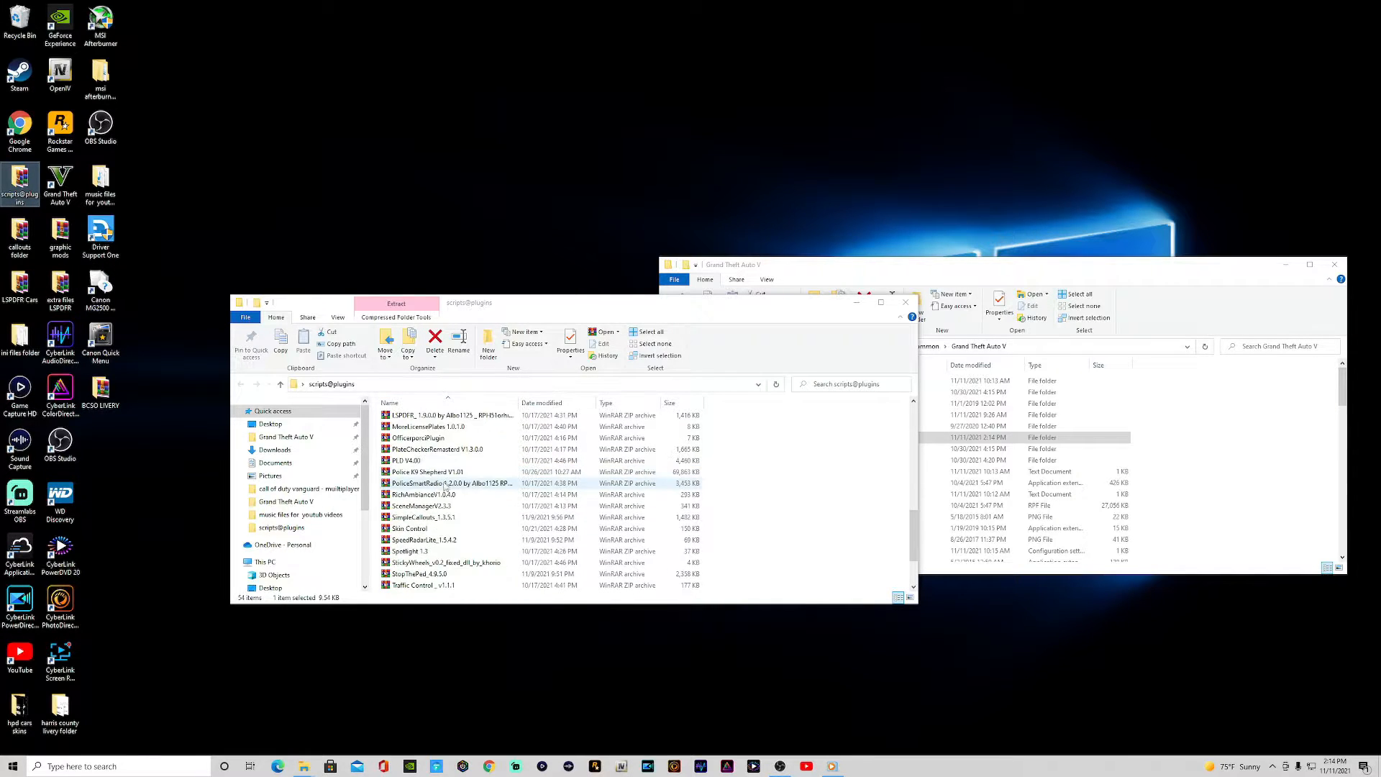
Look through the archives in the scripts@plugins window and minimize both folder windows.
scroll(447, 538, up, 1)
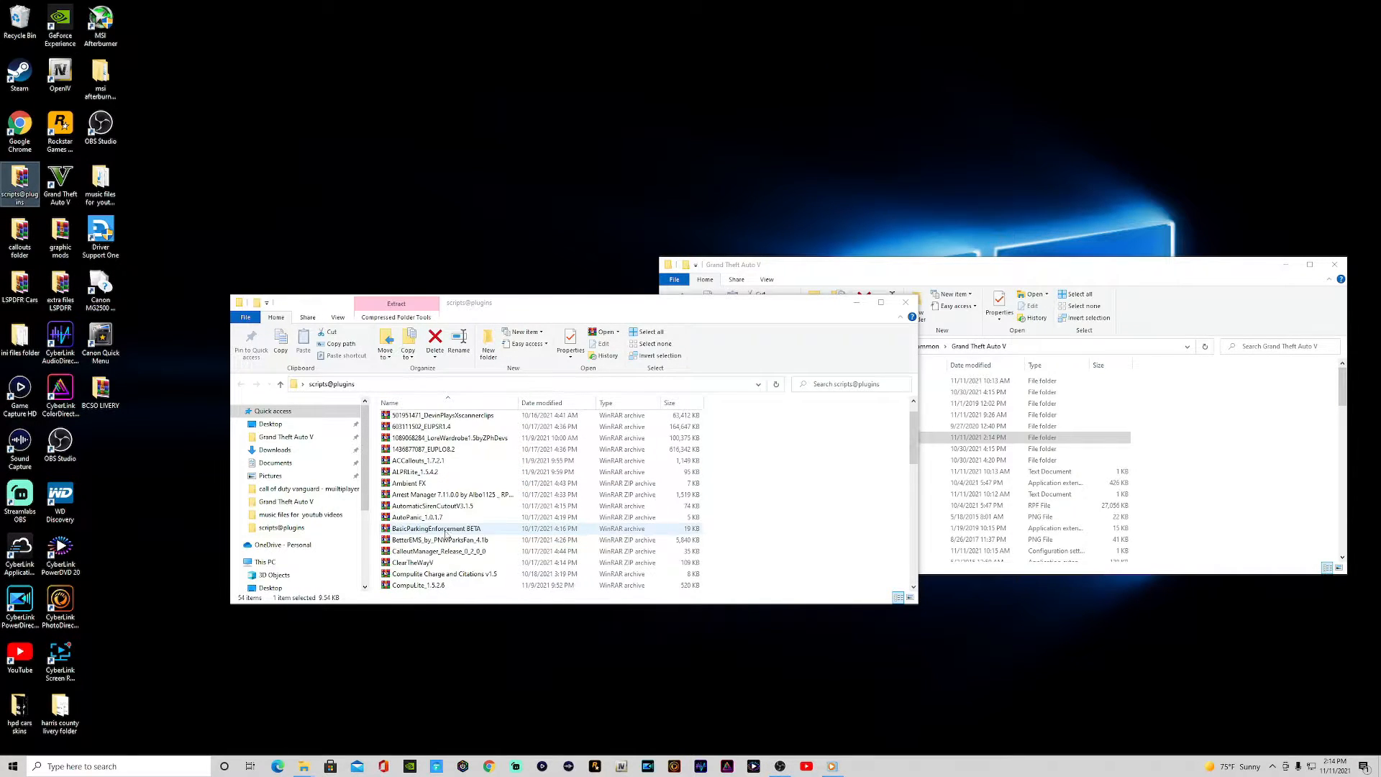
scroll(447, 538, up, 4)
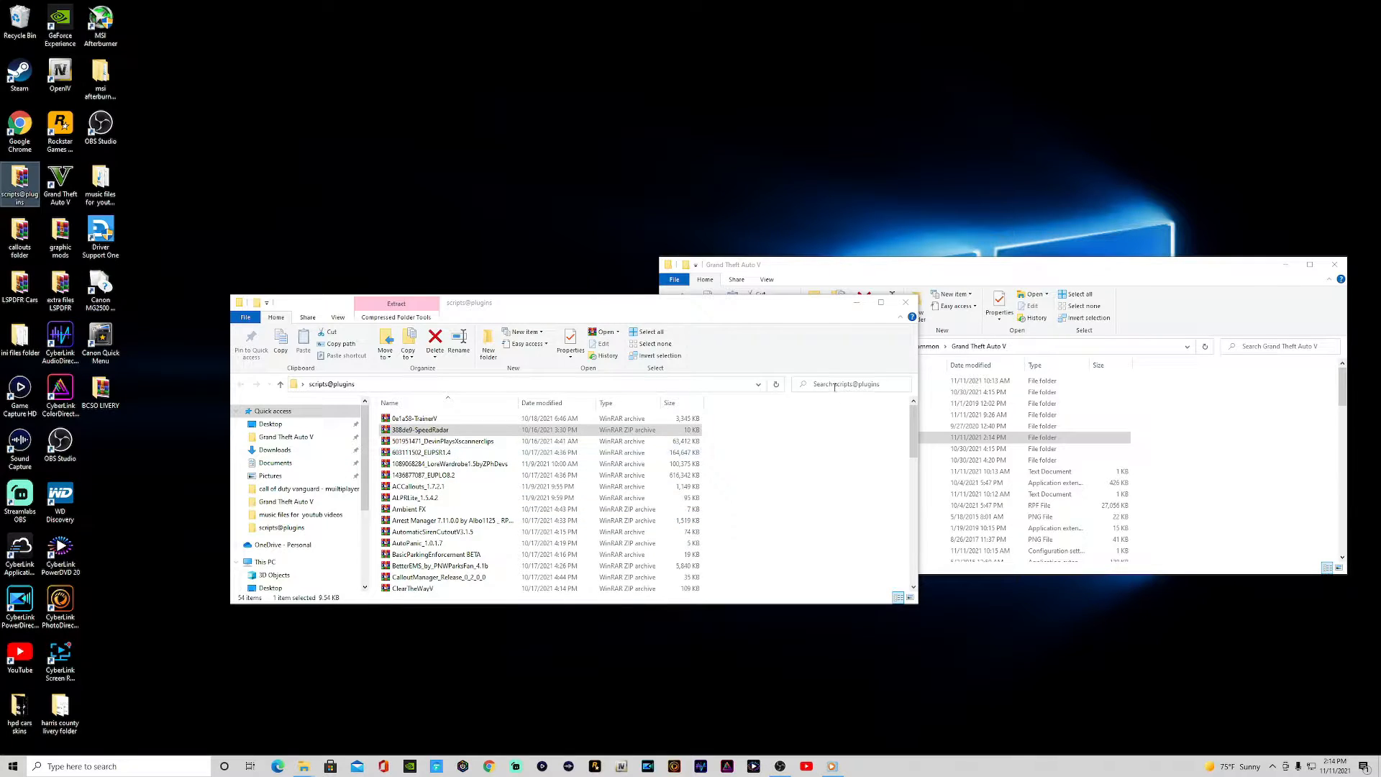
click(856, 302)
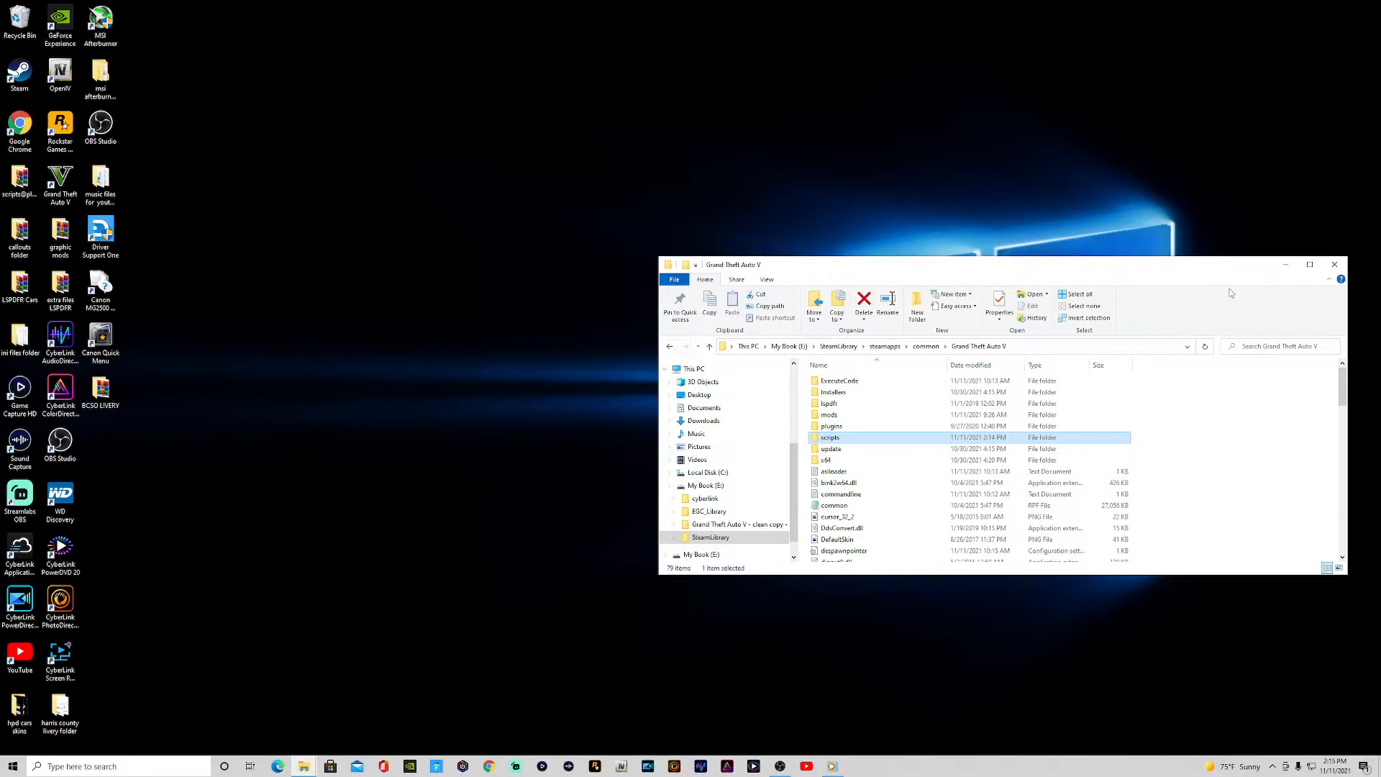
click(1286, 264)
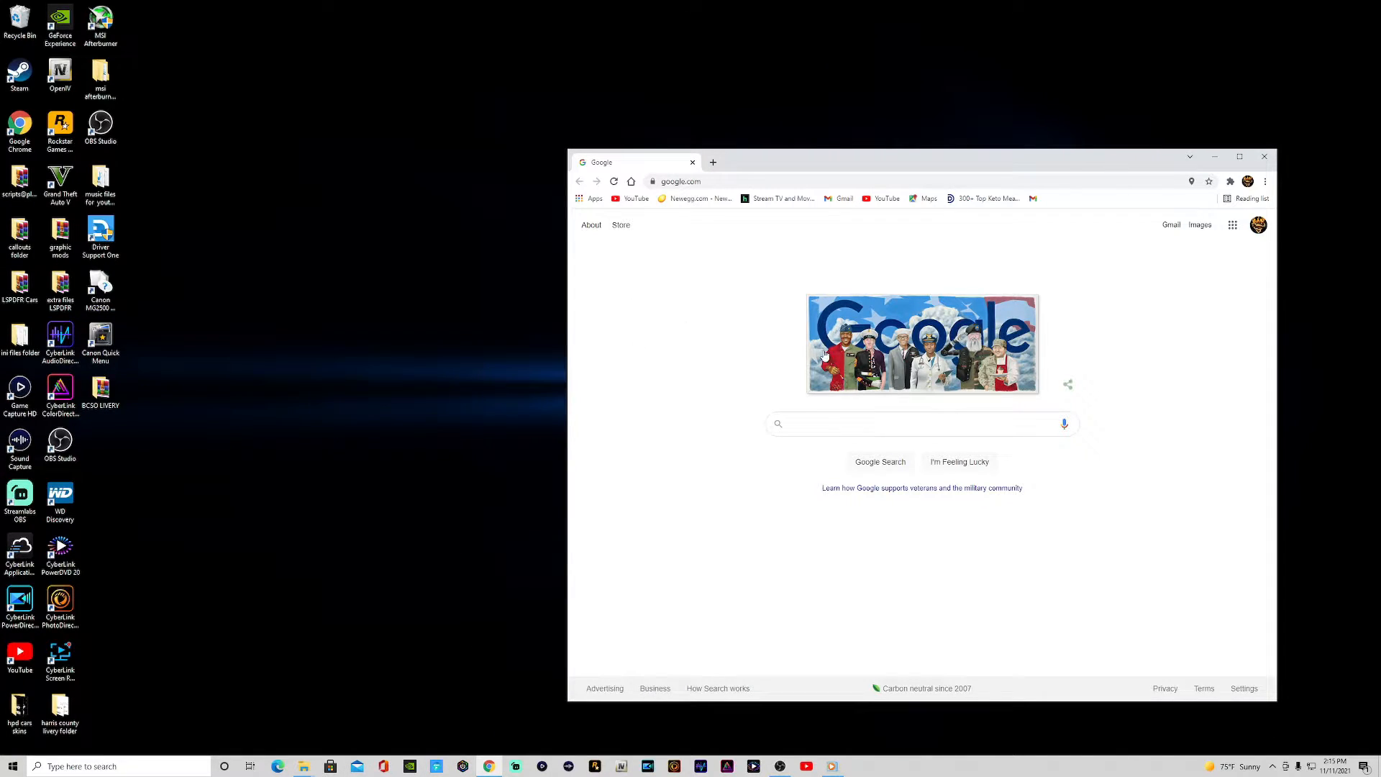
Search Google for "openiv download", bring up the OpenIV website's download page, and close the browser.
click(840, 425)
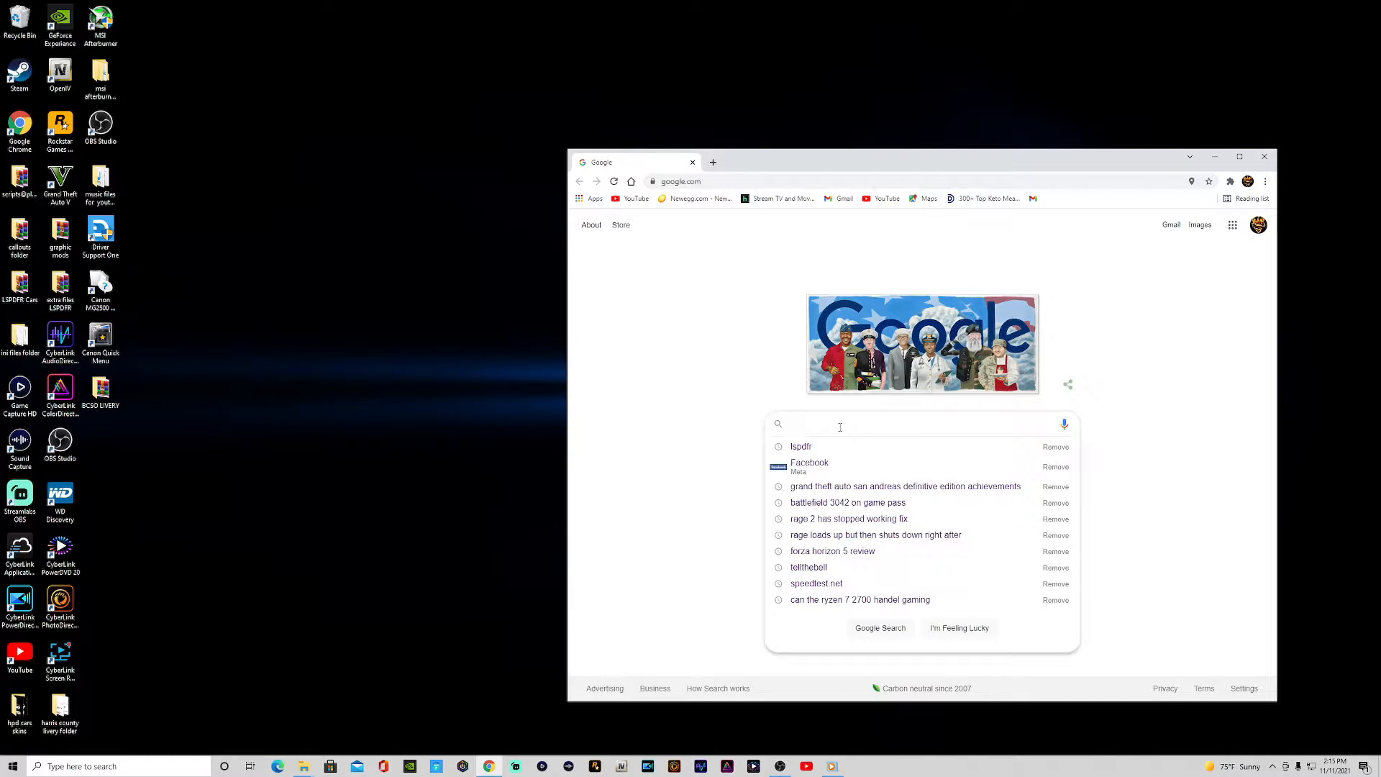
text(ope)
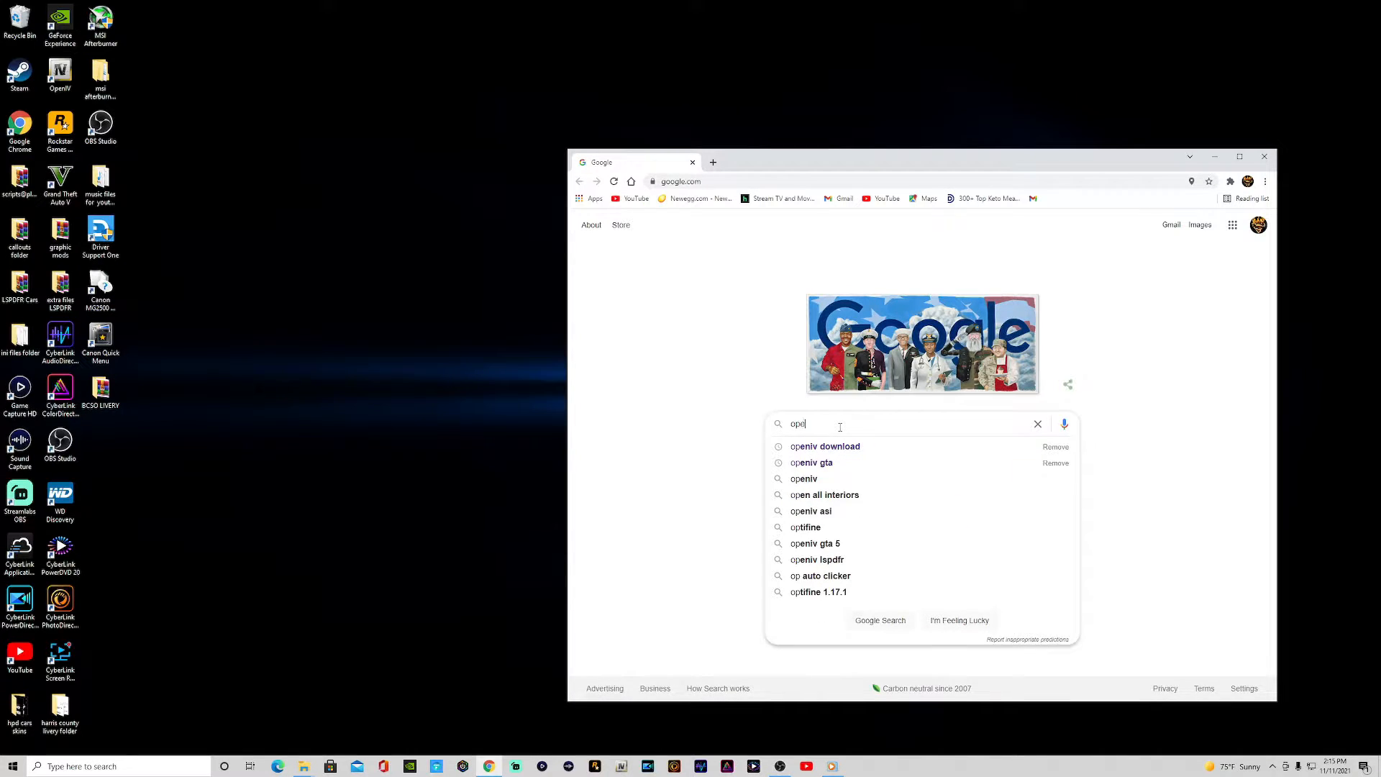
text(niv)
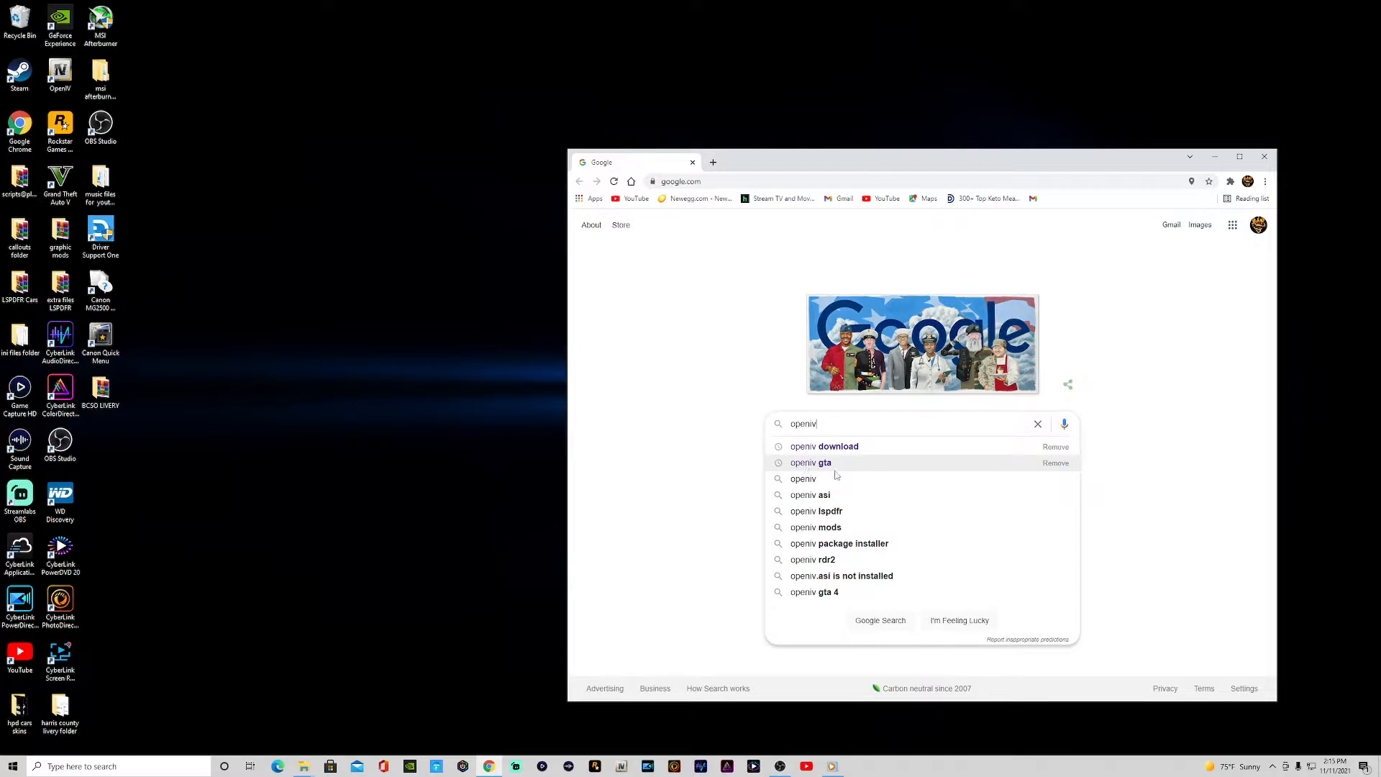
click(834, 447)
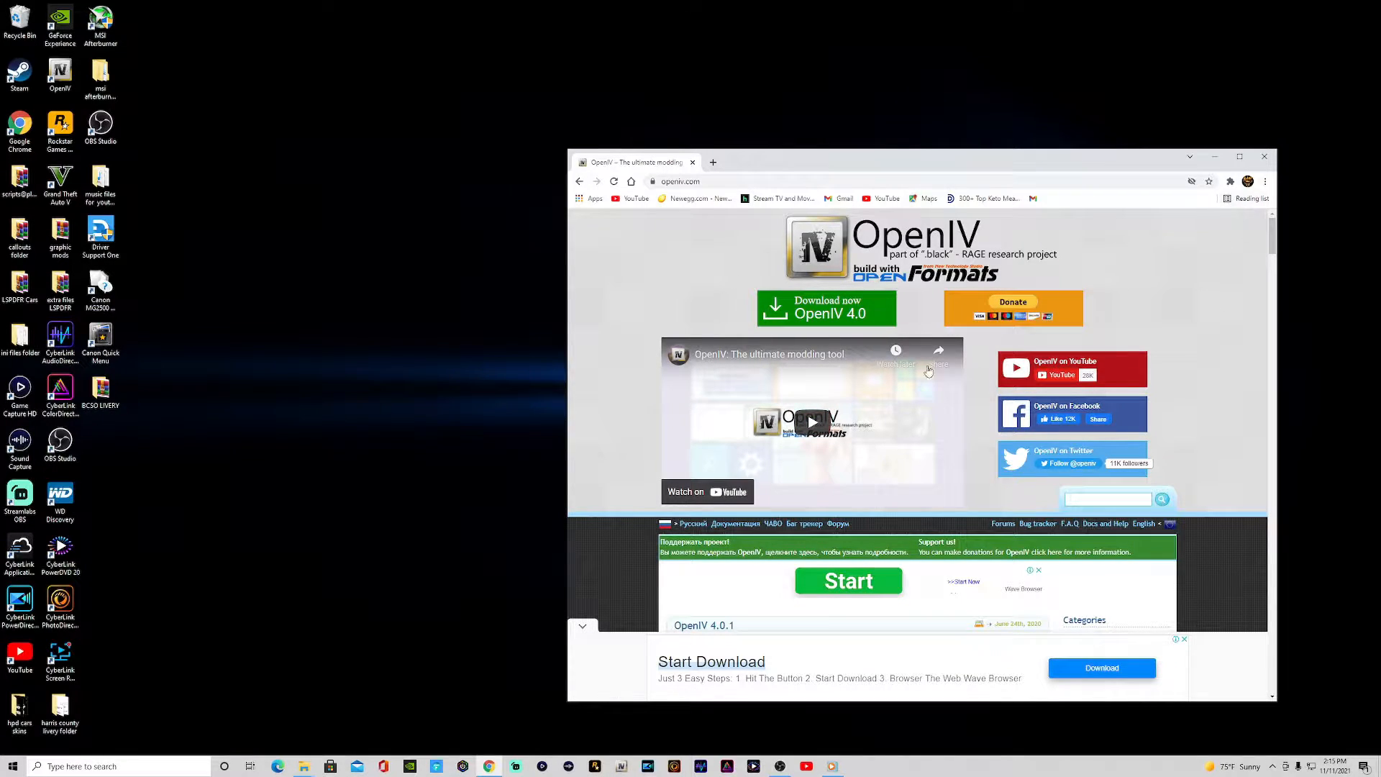
click(1265, 157)
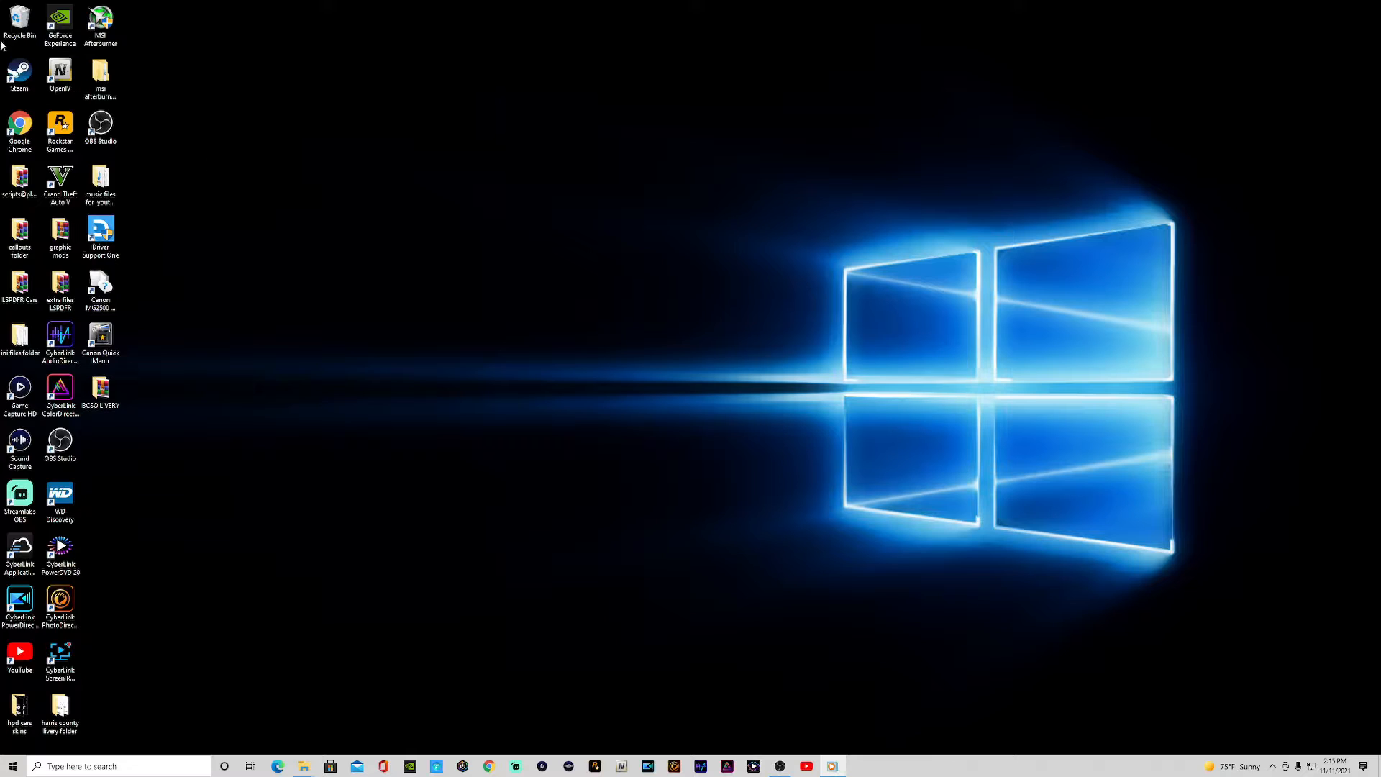
Launch OpenIV for the Windows version of Grand Theft Auto V and install the OpenIV.ASI and openCamera plugins.
double_click(60, 72)
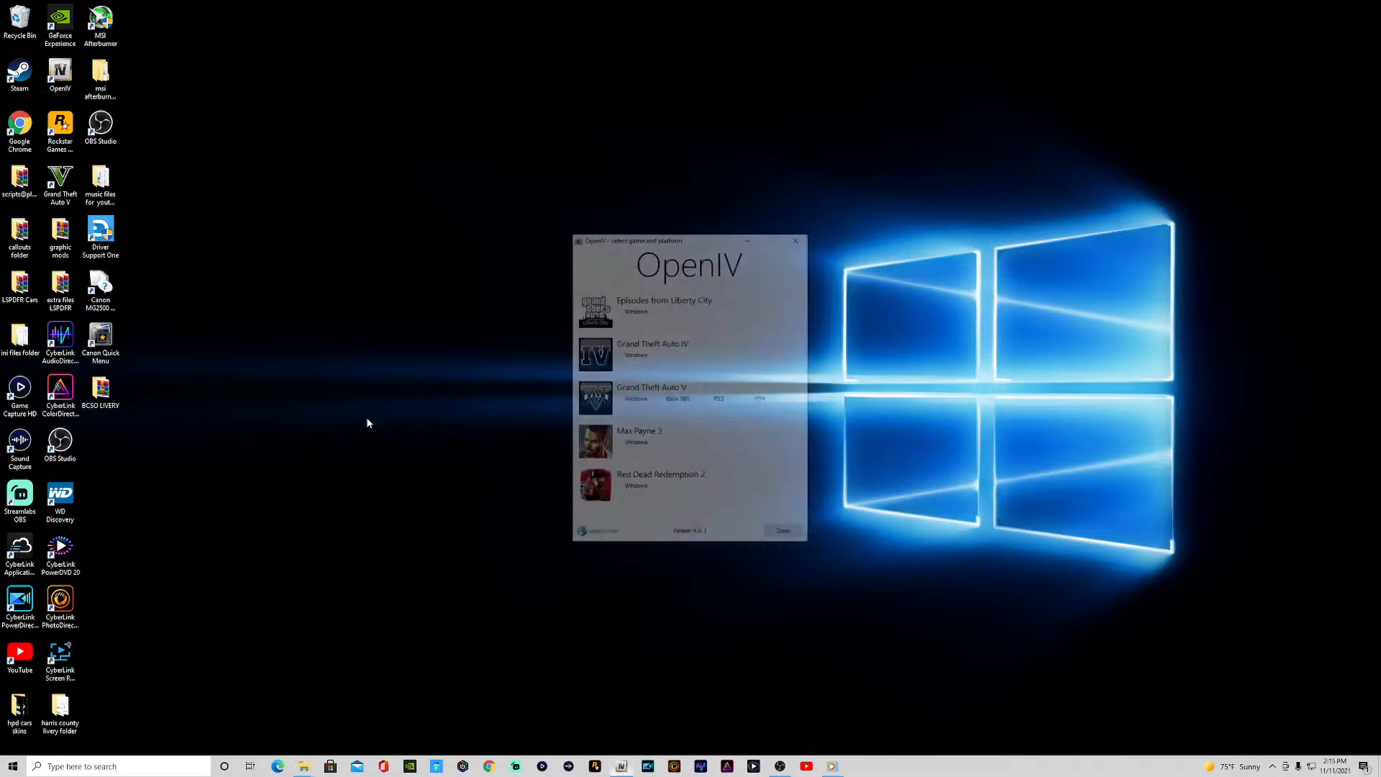
click(634, 402)
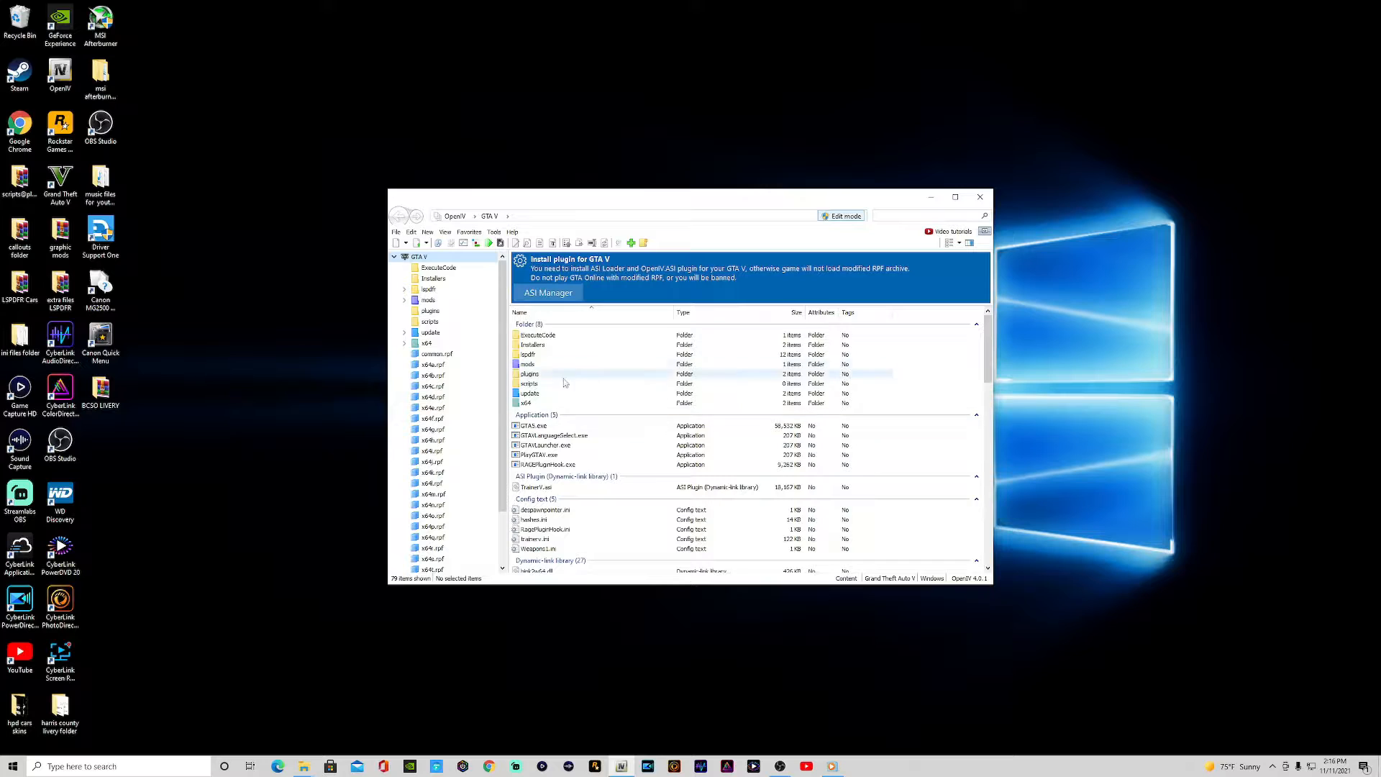
click(554, 296)
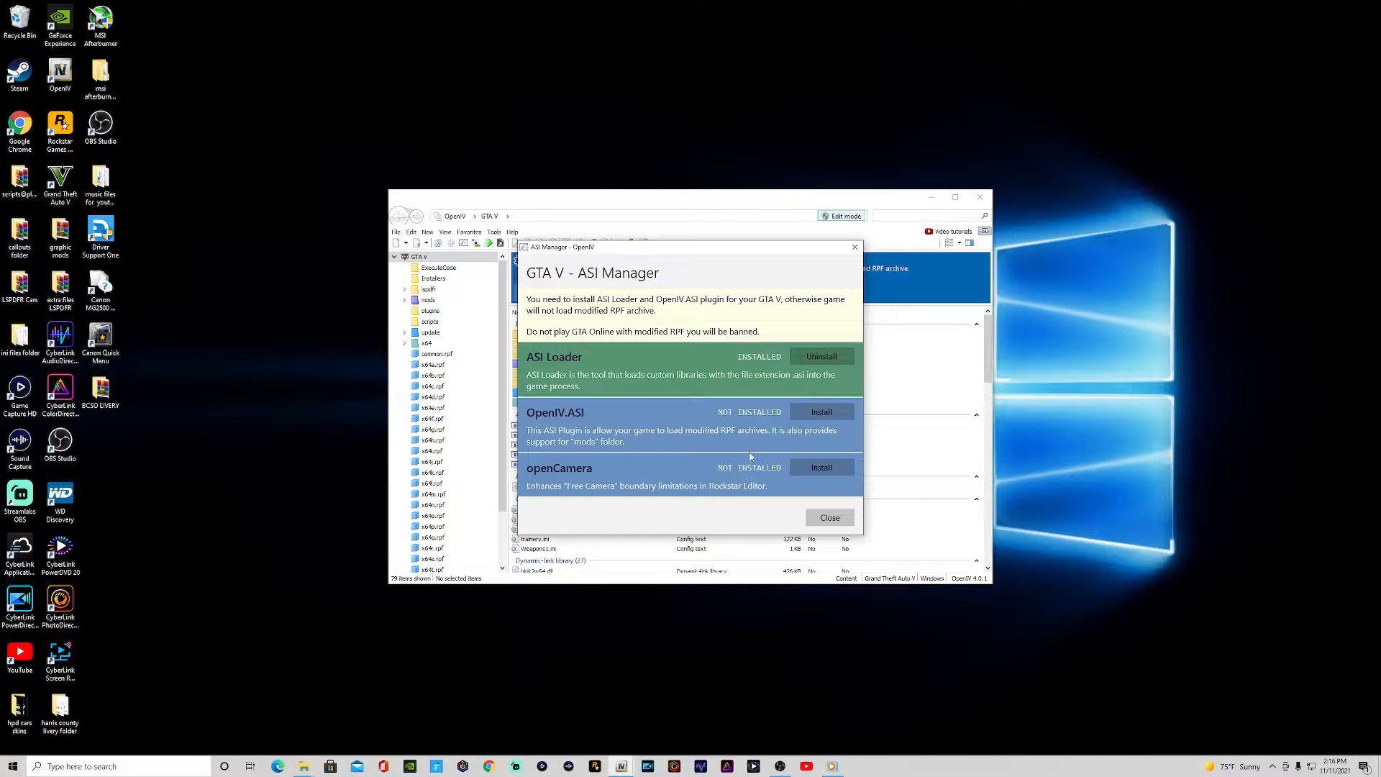
click(826, 417)
click(821, 467)
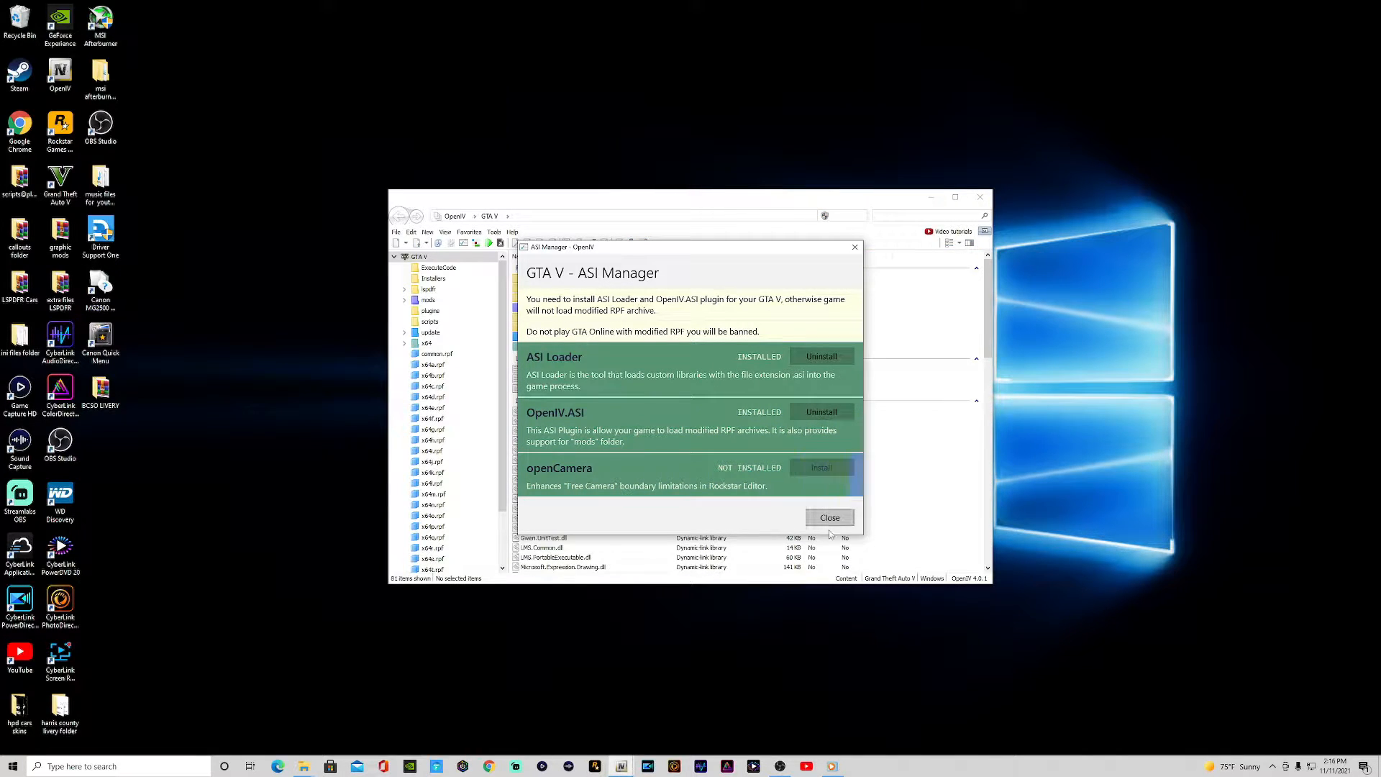
click(829, 518)
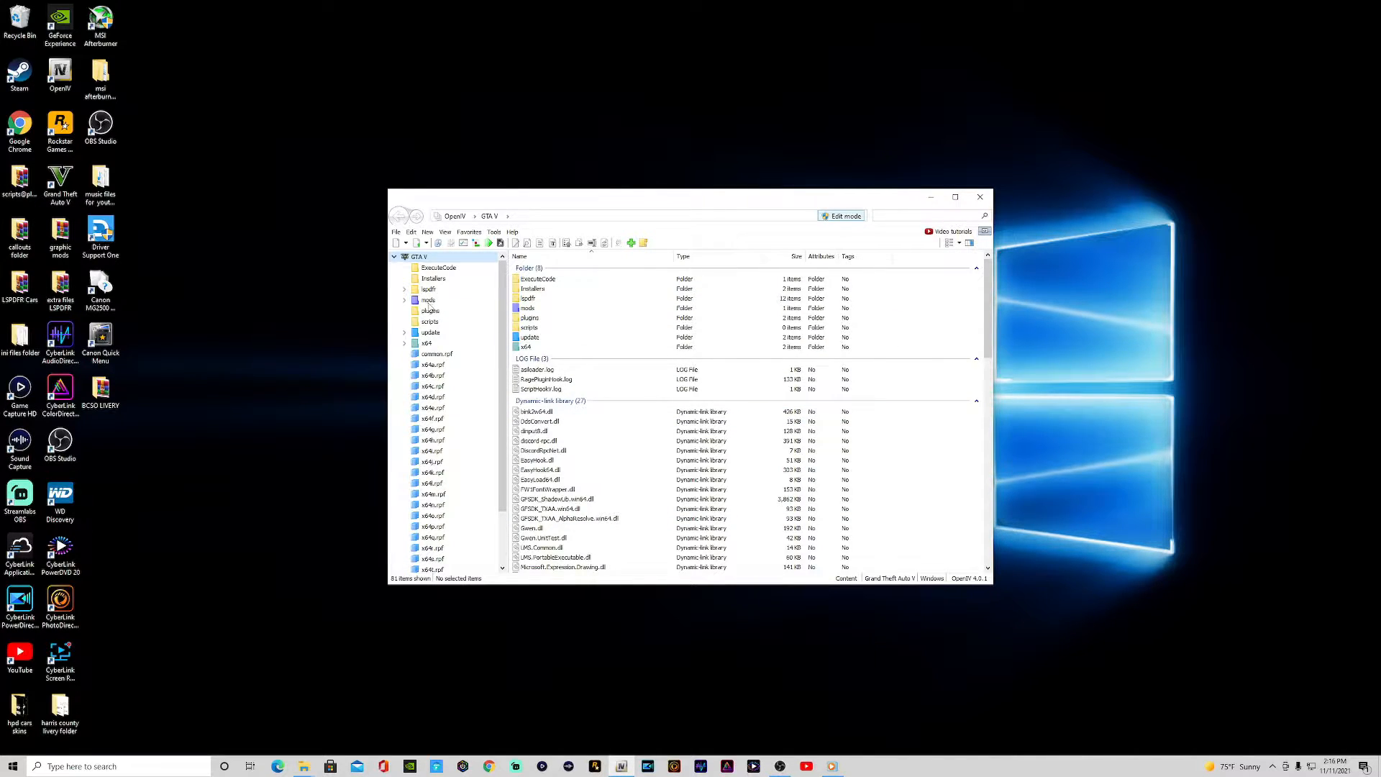
Go to the dlcpacks folder under mods, update, x64 and look through its patchday folders.
double_click(537, 310)
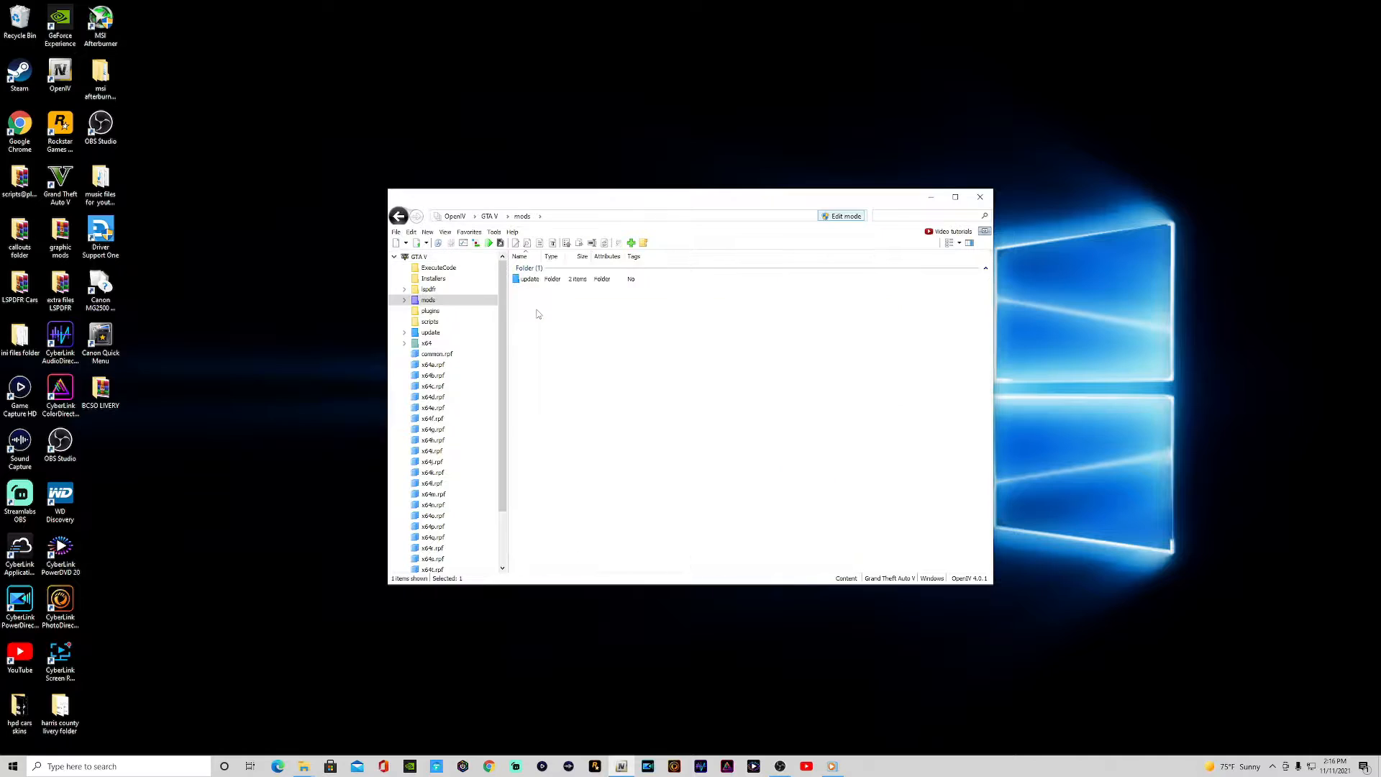
double_click(530, 279)
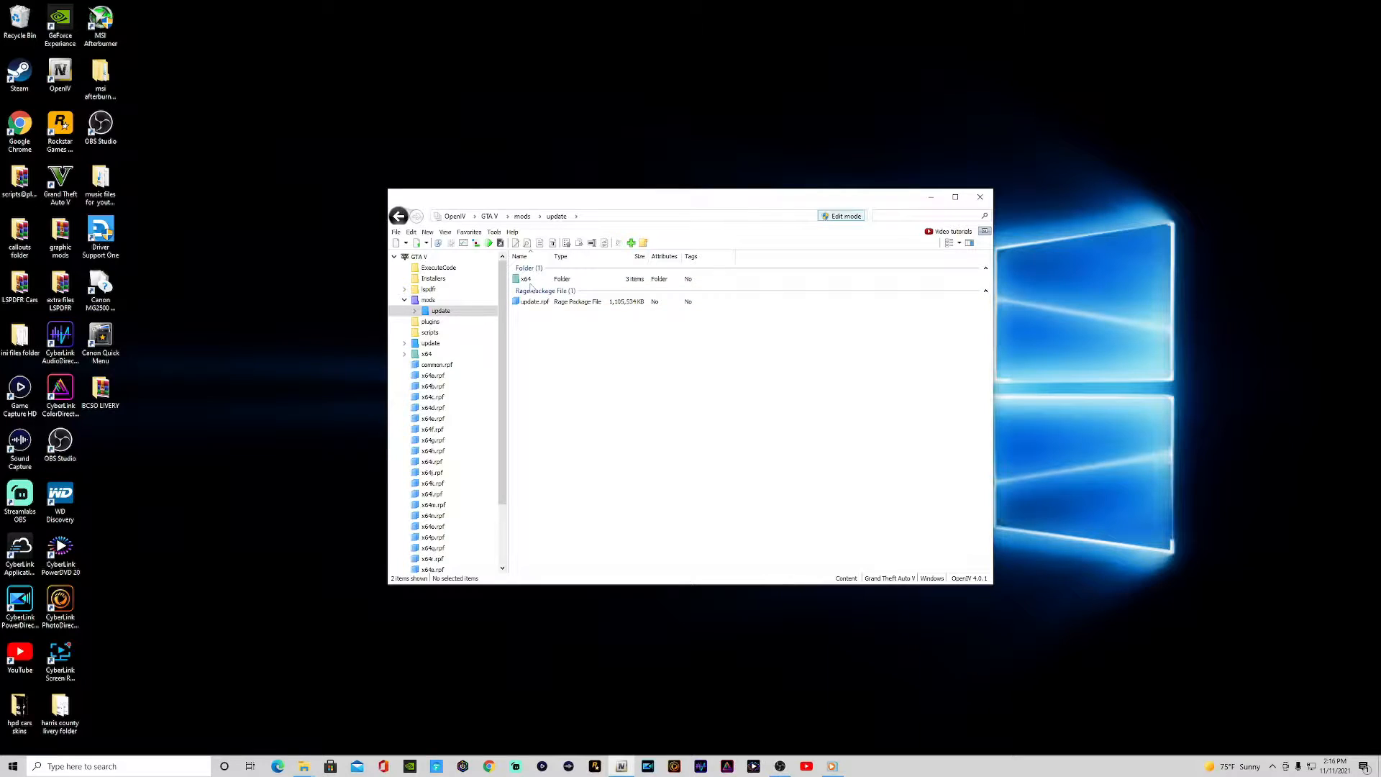
double_click(529, 280)
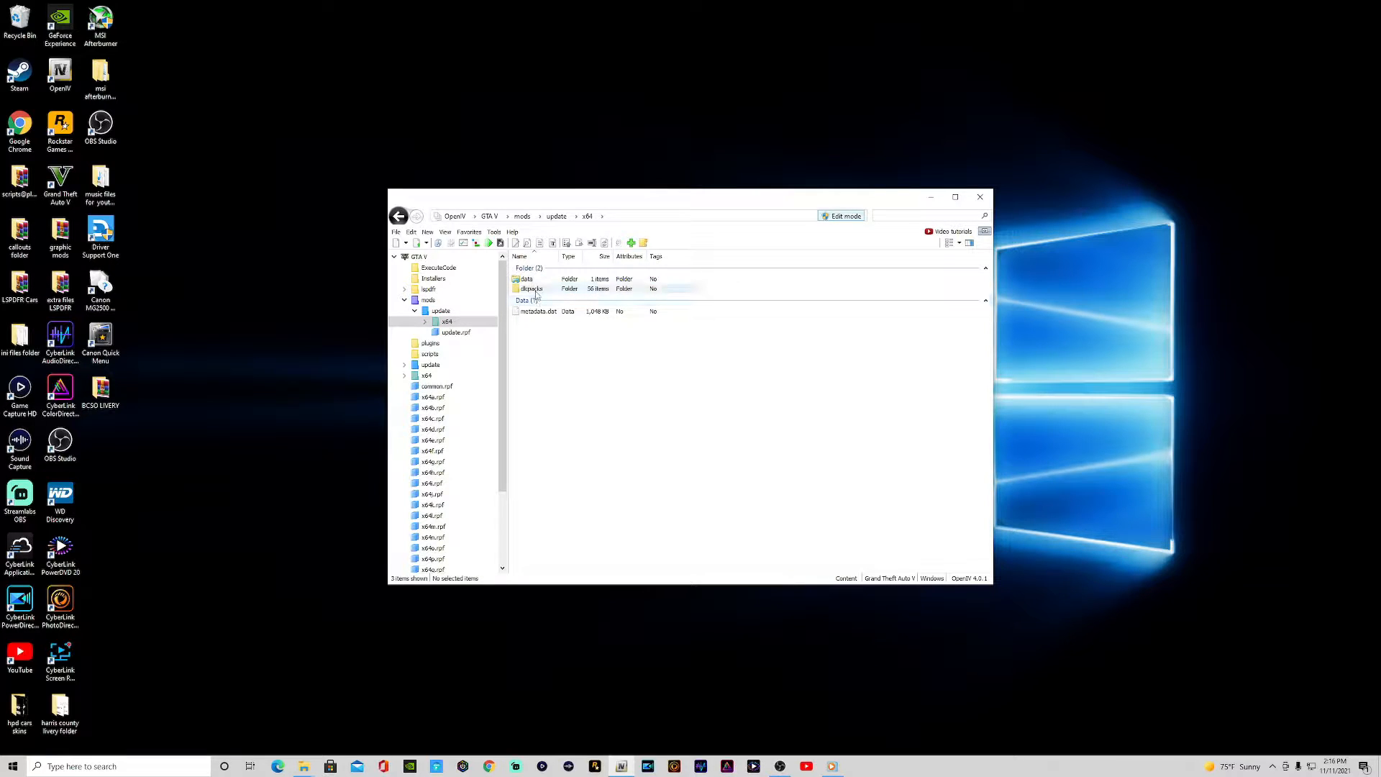
double_click(536, 290)
scroll(550, 333, down, 5)
scroll(550, 333, down, 2)
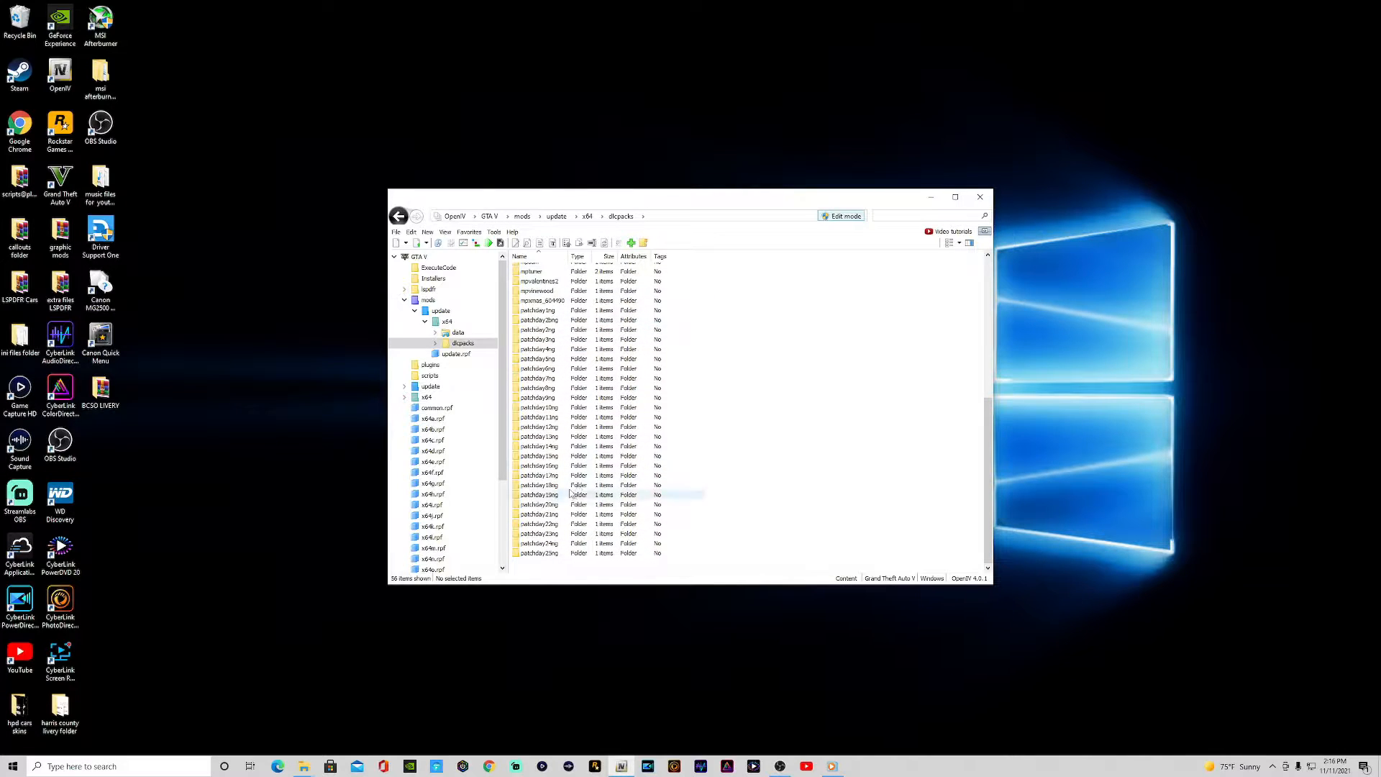
scroll(575, 411, down, 4)
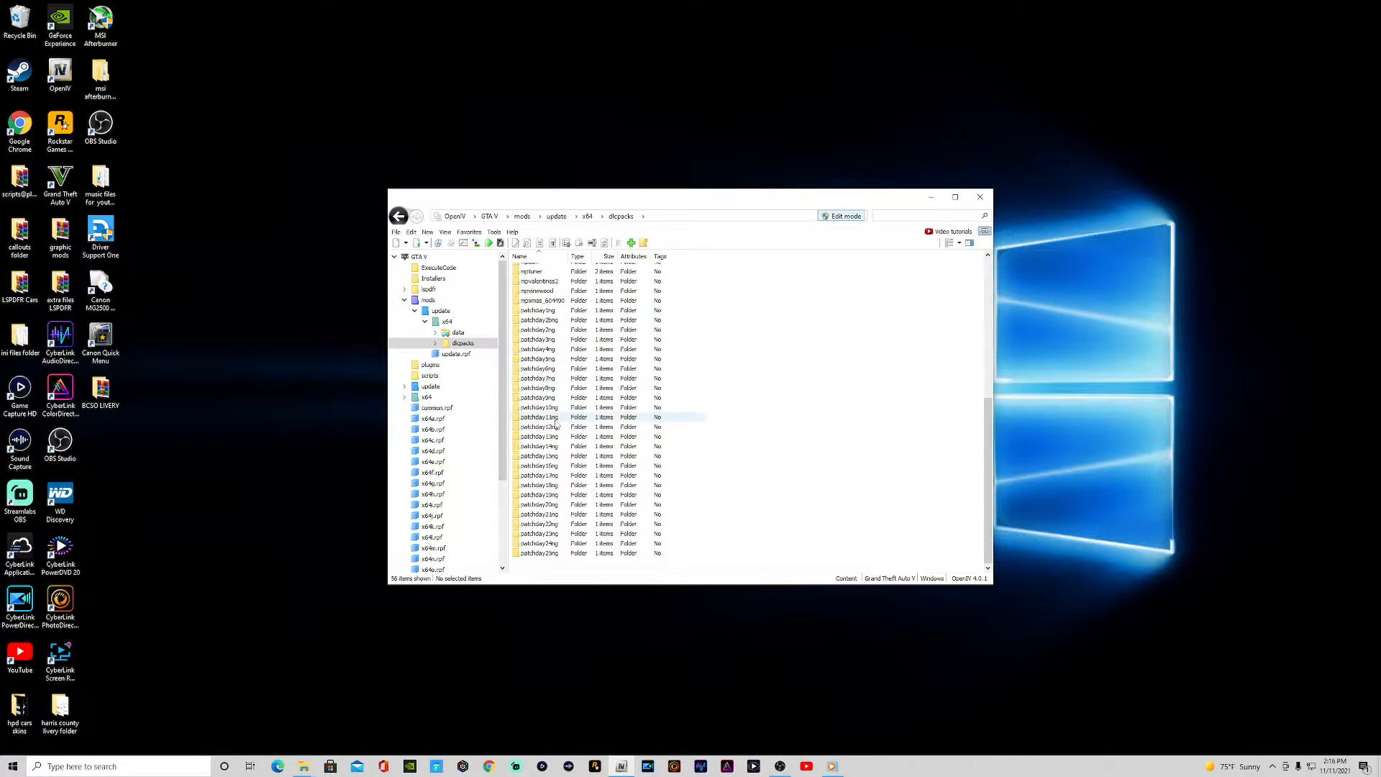
click(554, 554)
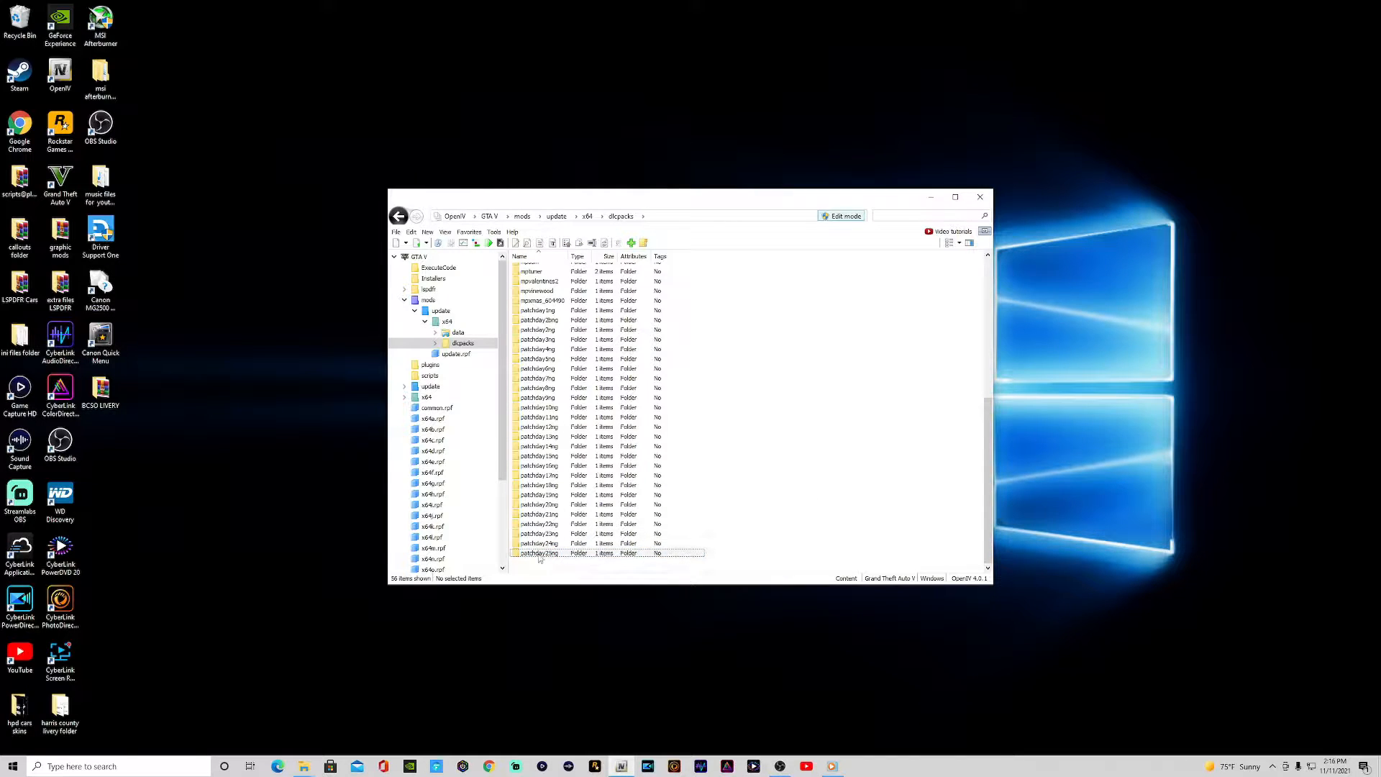
double_click(540, 554)
double_click(530, 279)
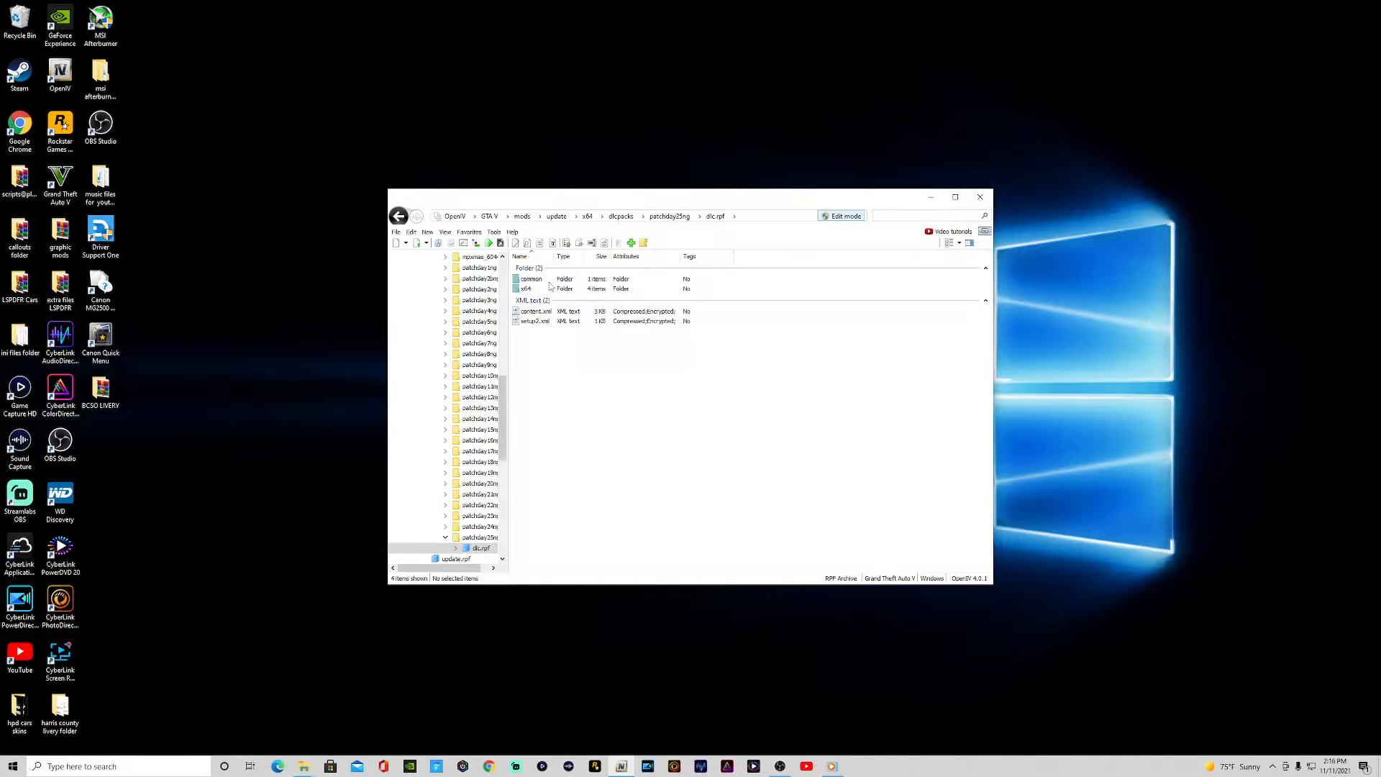
click(397, 216)
click(397, 215)
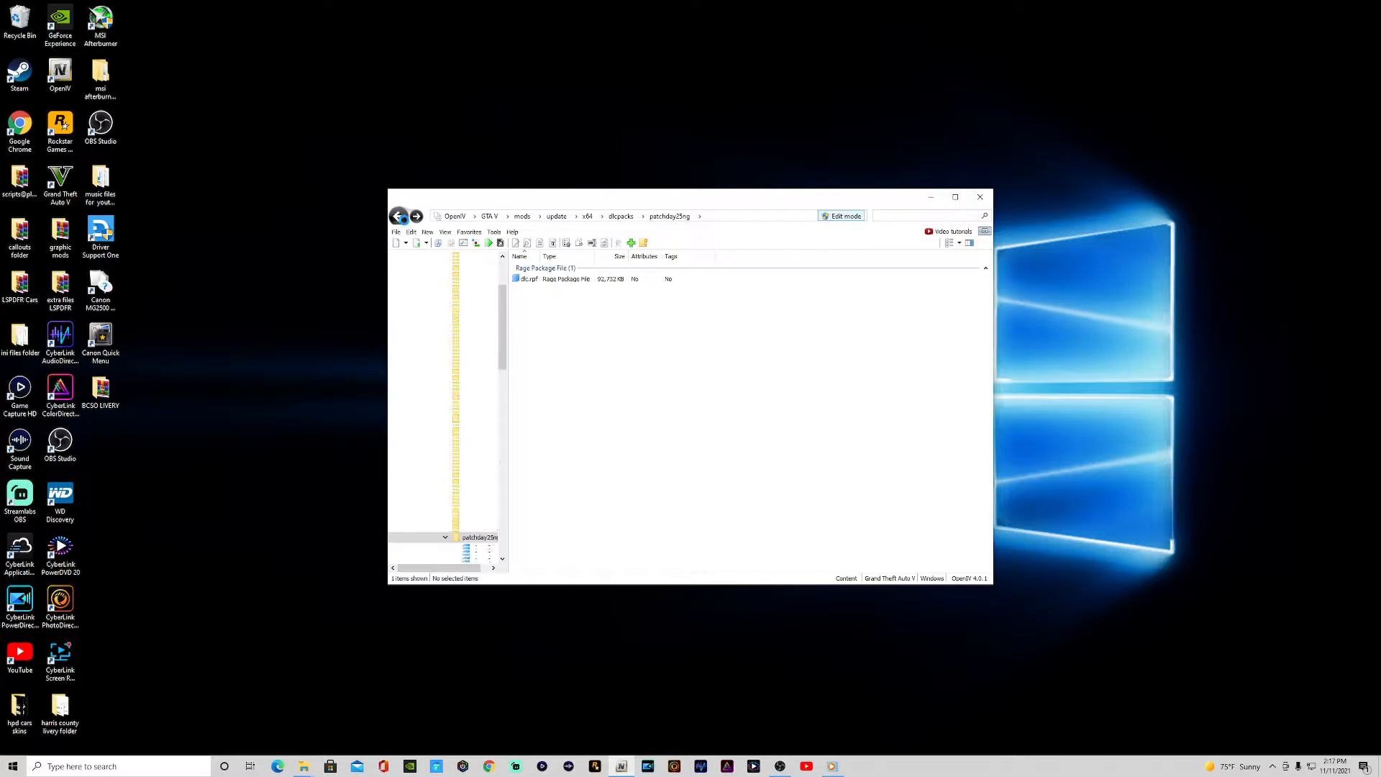
Open the x64 folder inside the dlc.rpf archive of patchday25ng.
scroll(552, 338, down, 9)
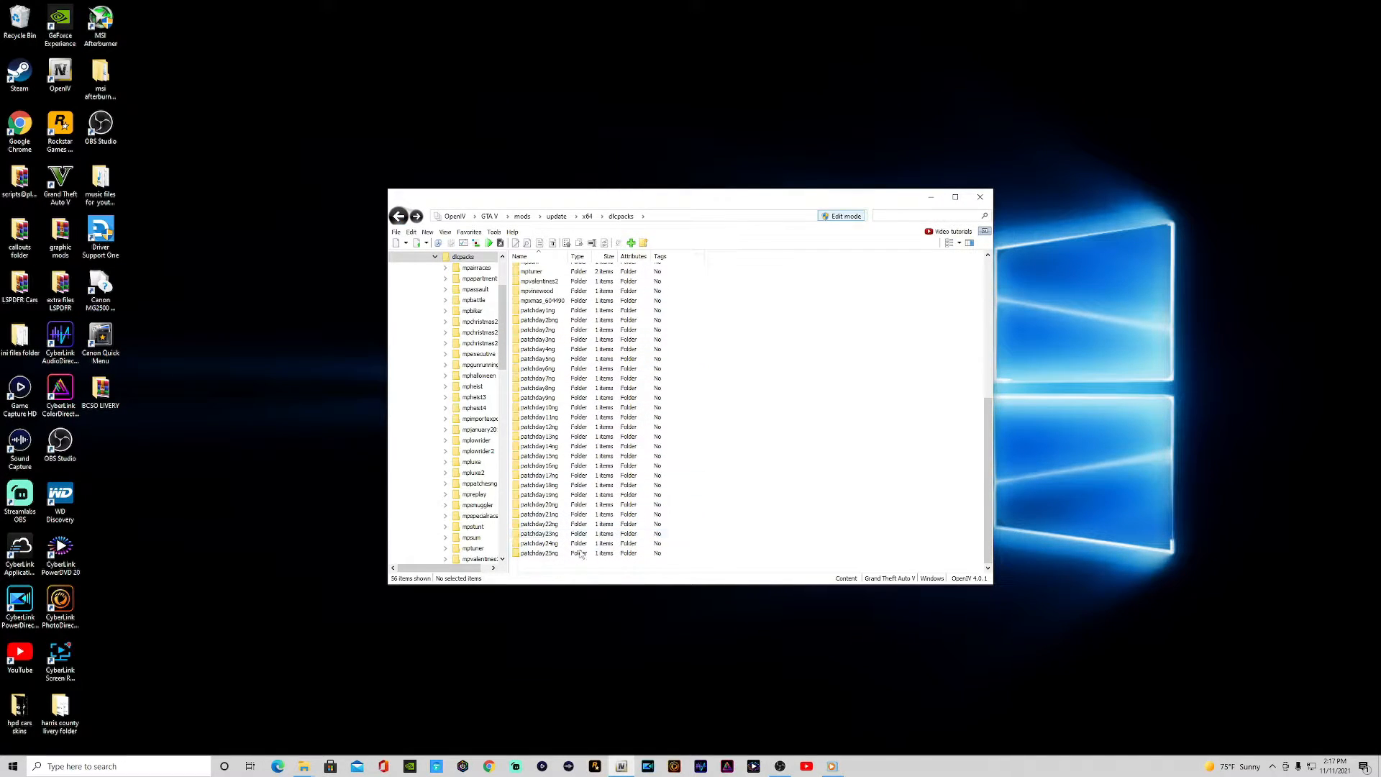
double_click(539, 553)
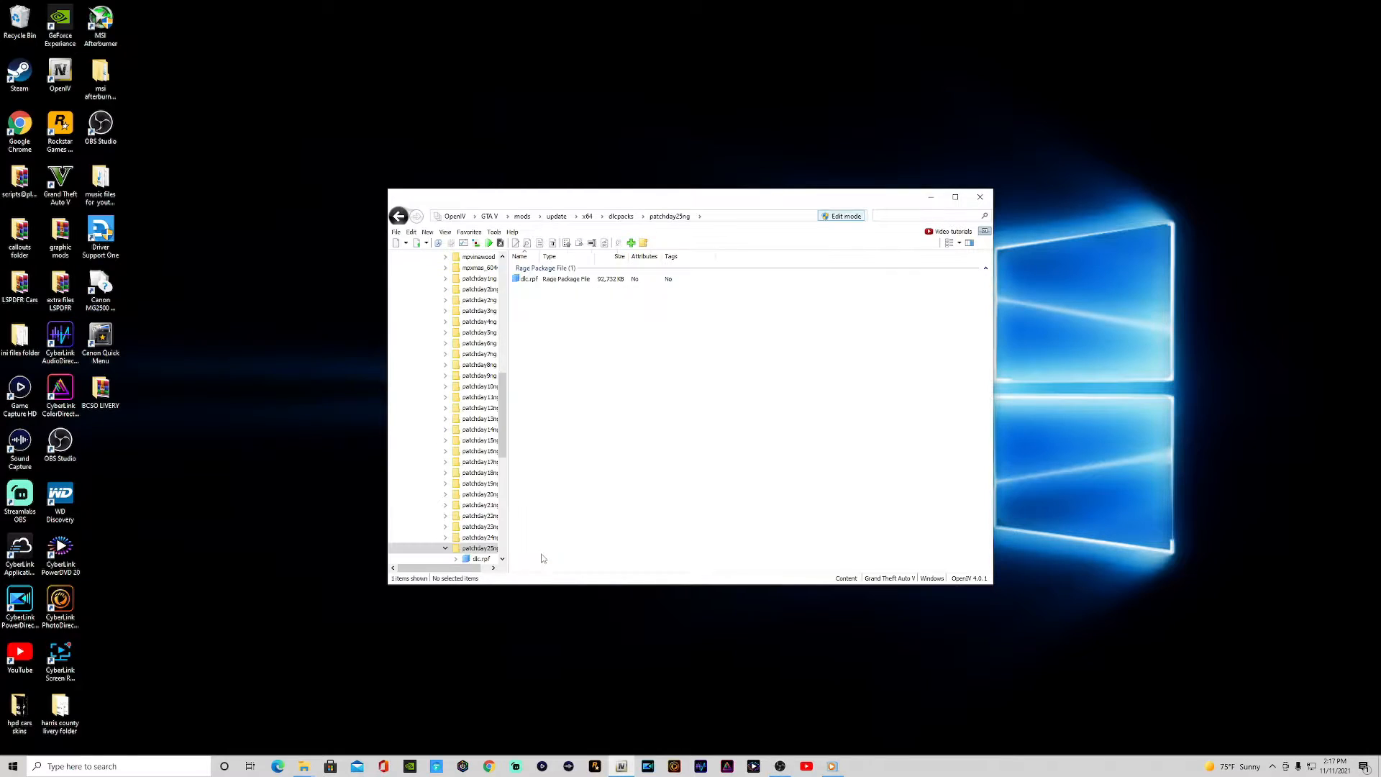
double_click(527, 280)
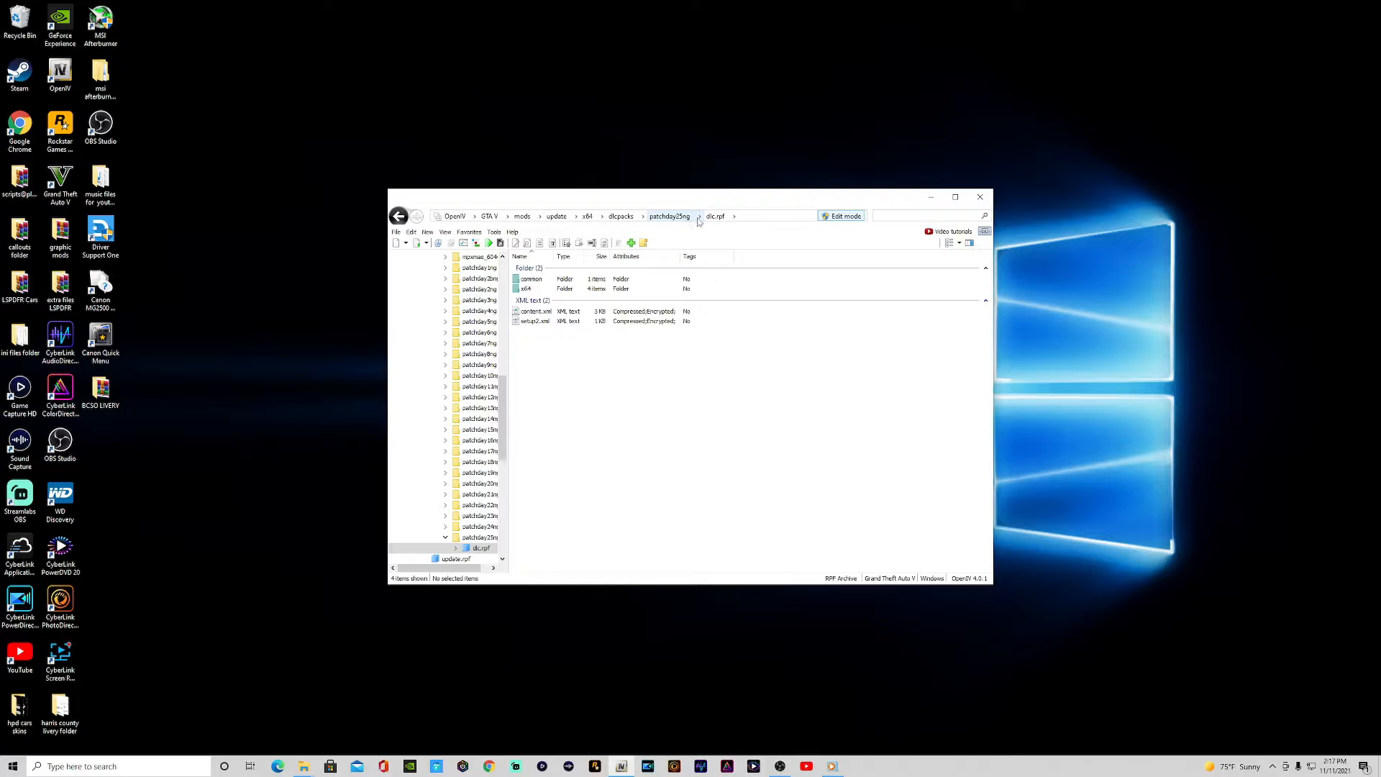
double_click(537, 290)
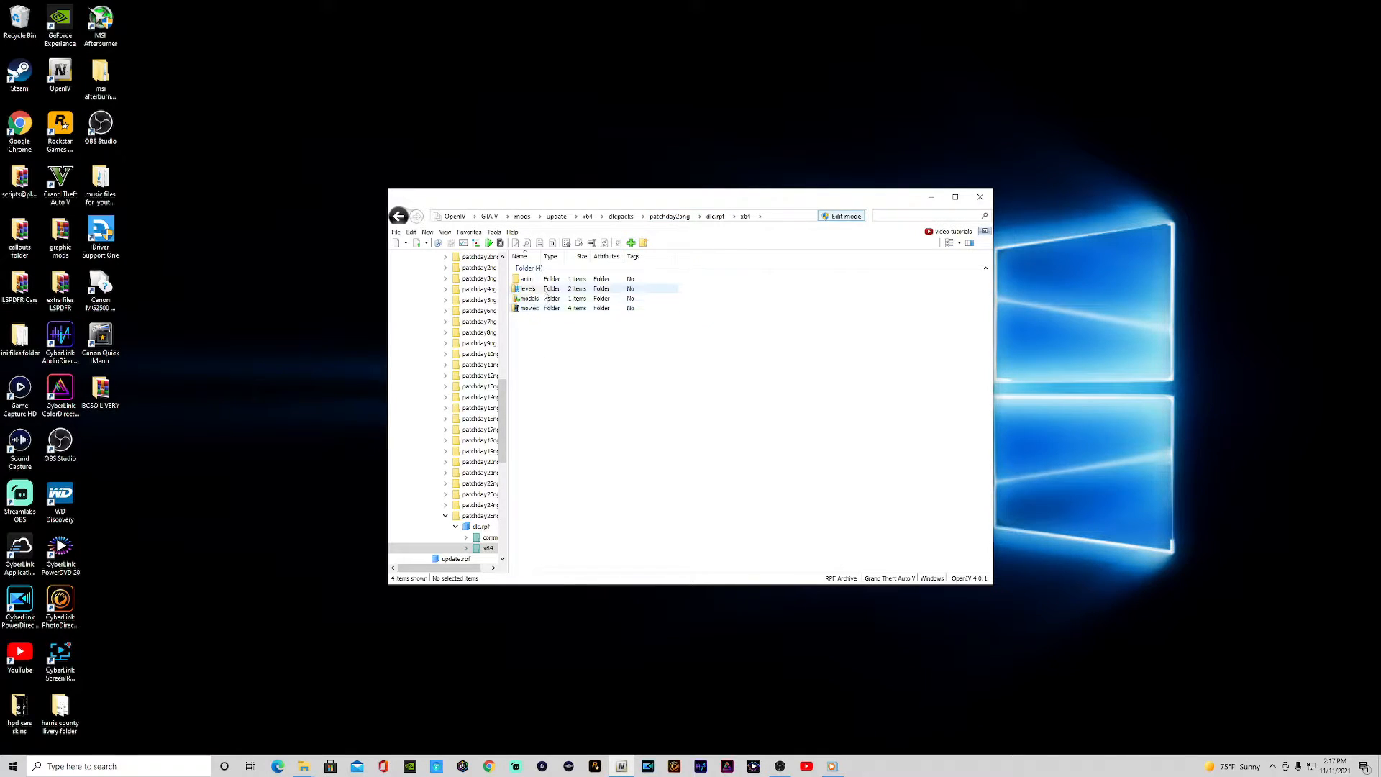
Open levels, gta5 and the vehicles.rpf archive inside patchday25ng to view its vehicle files.
double_click(545, 291)
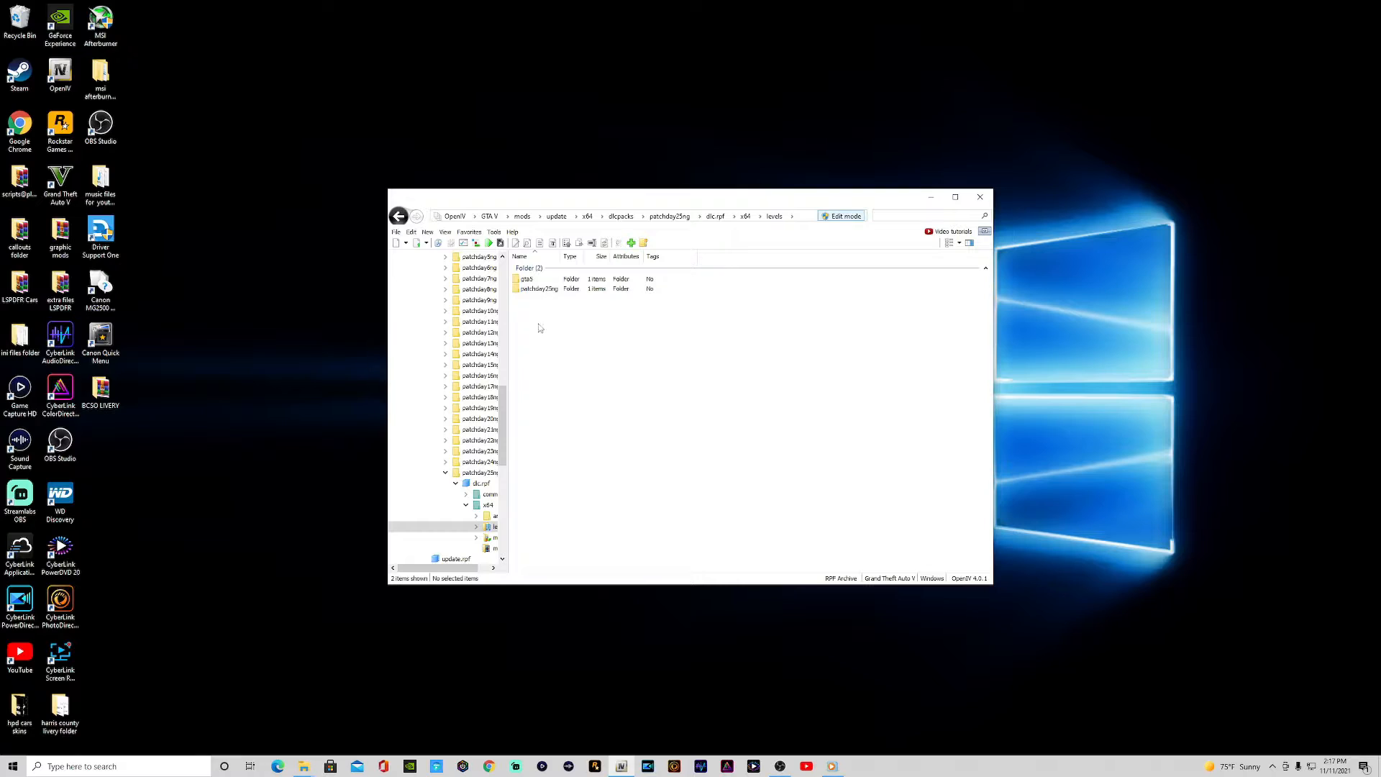
double_click(530, 280)
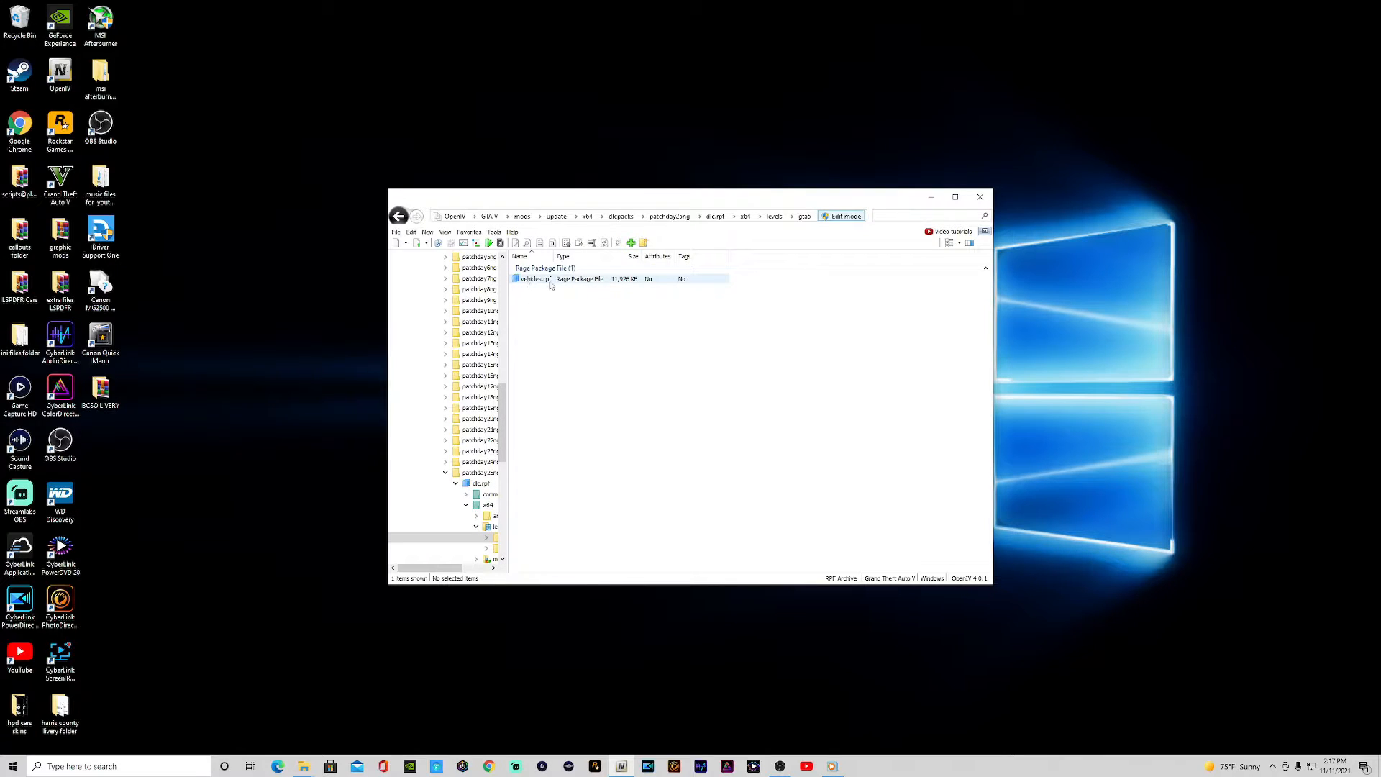
double_click(551, 283)
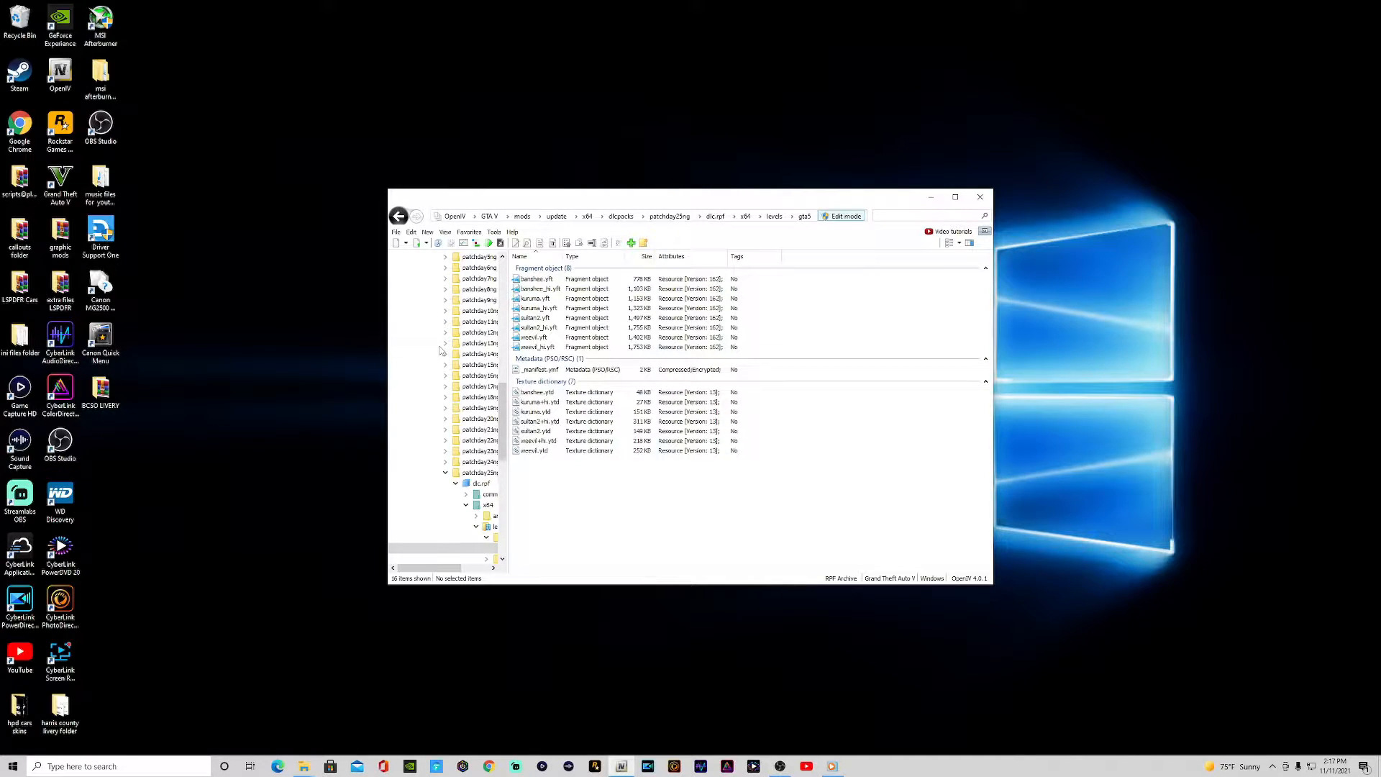
Go back out of the patchday25ng archive to the dlcpacks folder.
click(656, 217)
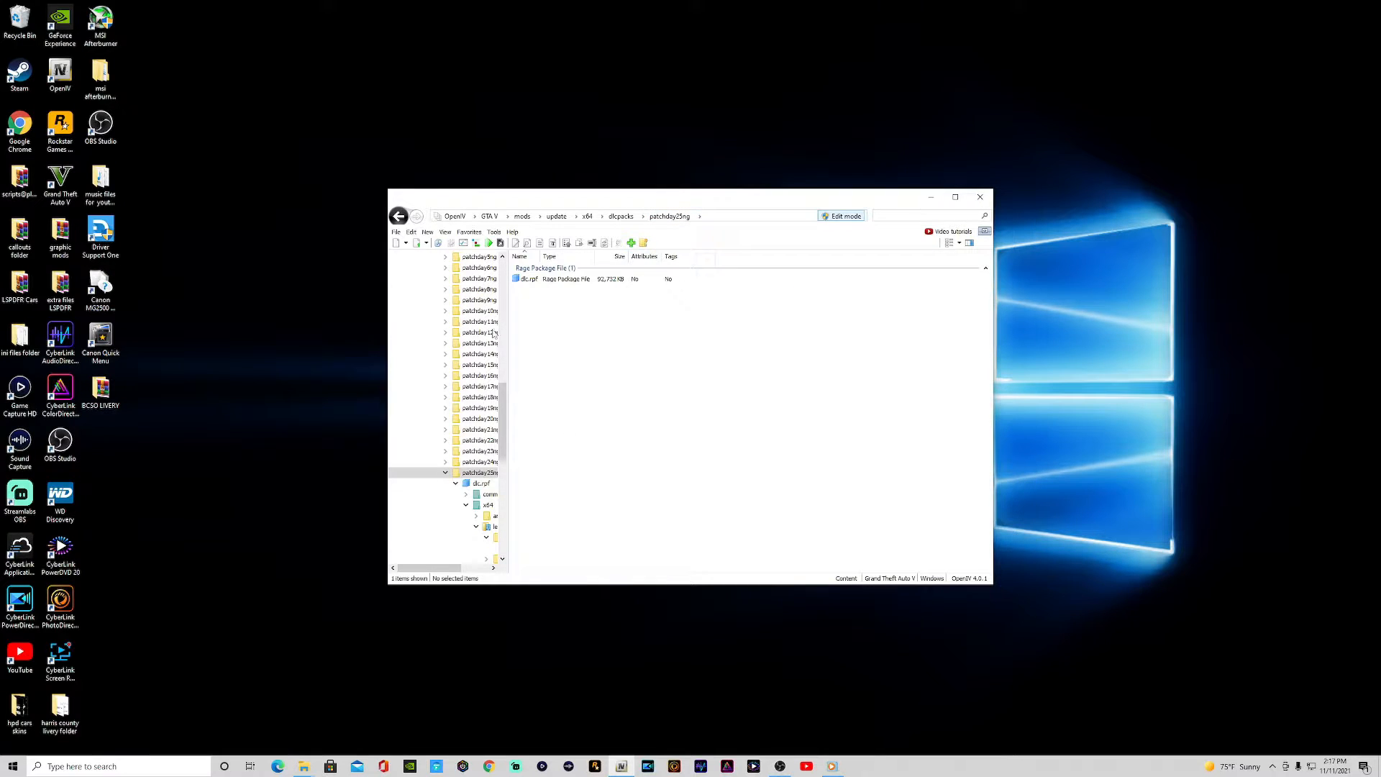
click(400, 218)
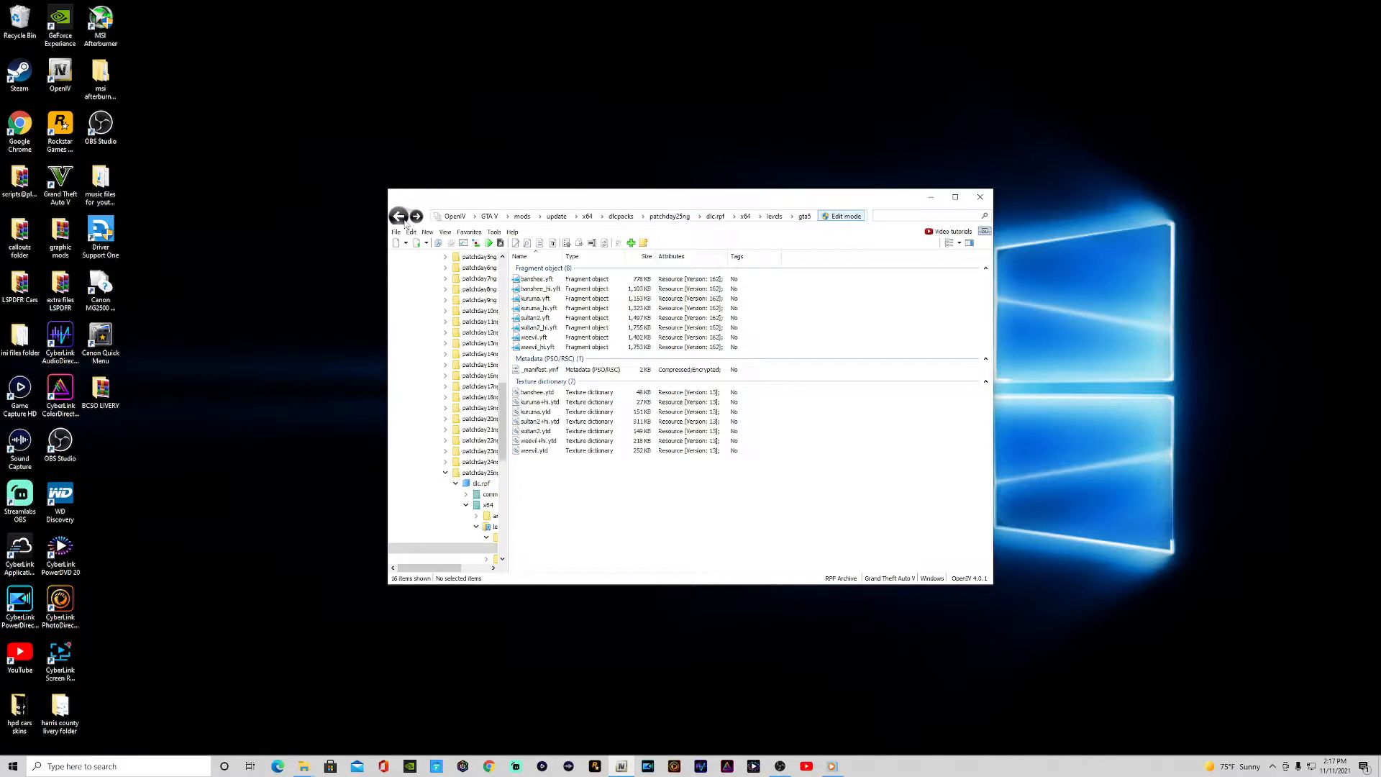
click(400, 217)
click(400, 217)
click(399, 216)
click(399, 216)
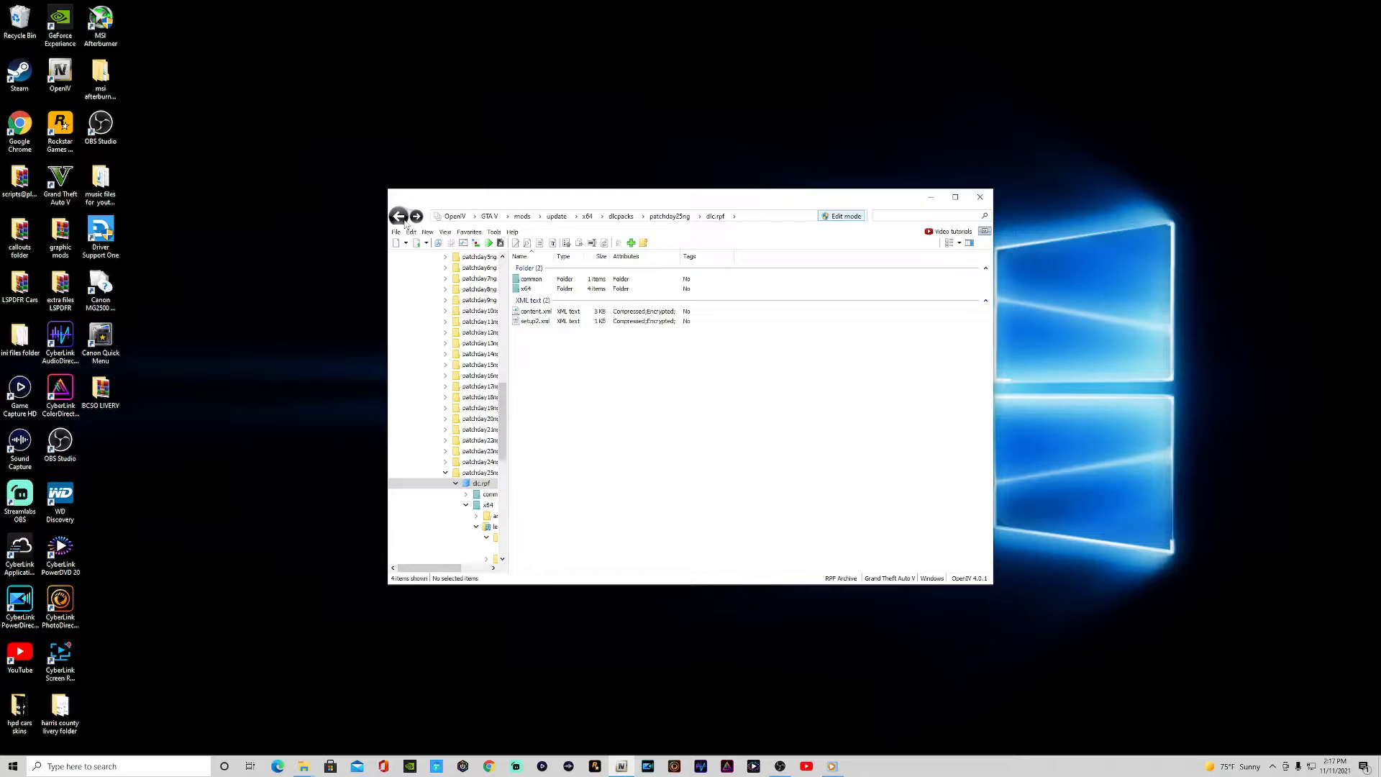
click(400, 217)
click(400, 217)
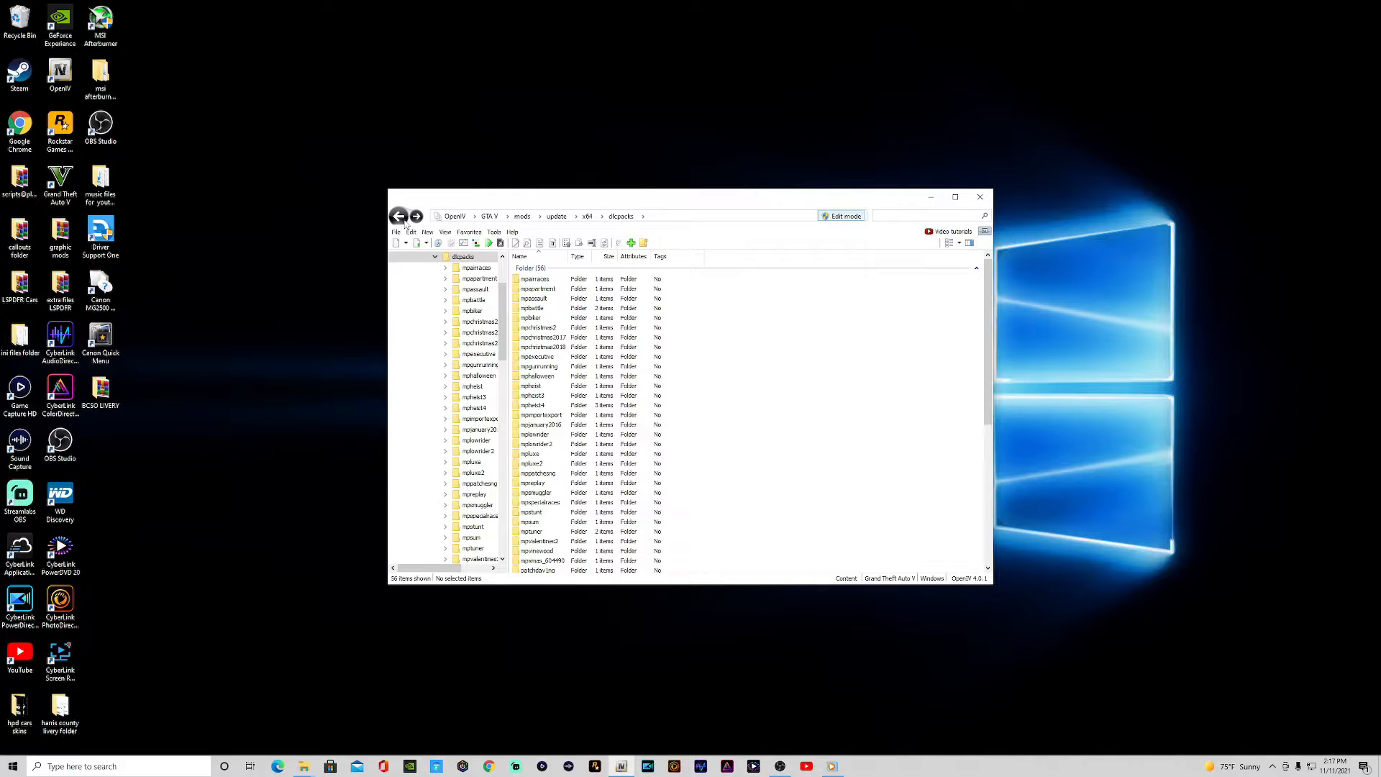
Open patchday20ng's dlc.rpf and go through x64, levels and gta5 to view the files in vehicles.rpf.
scroll(547, 485, down, 5)
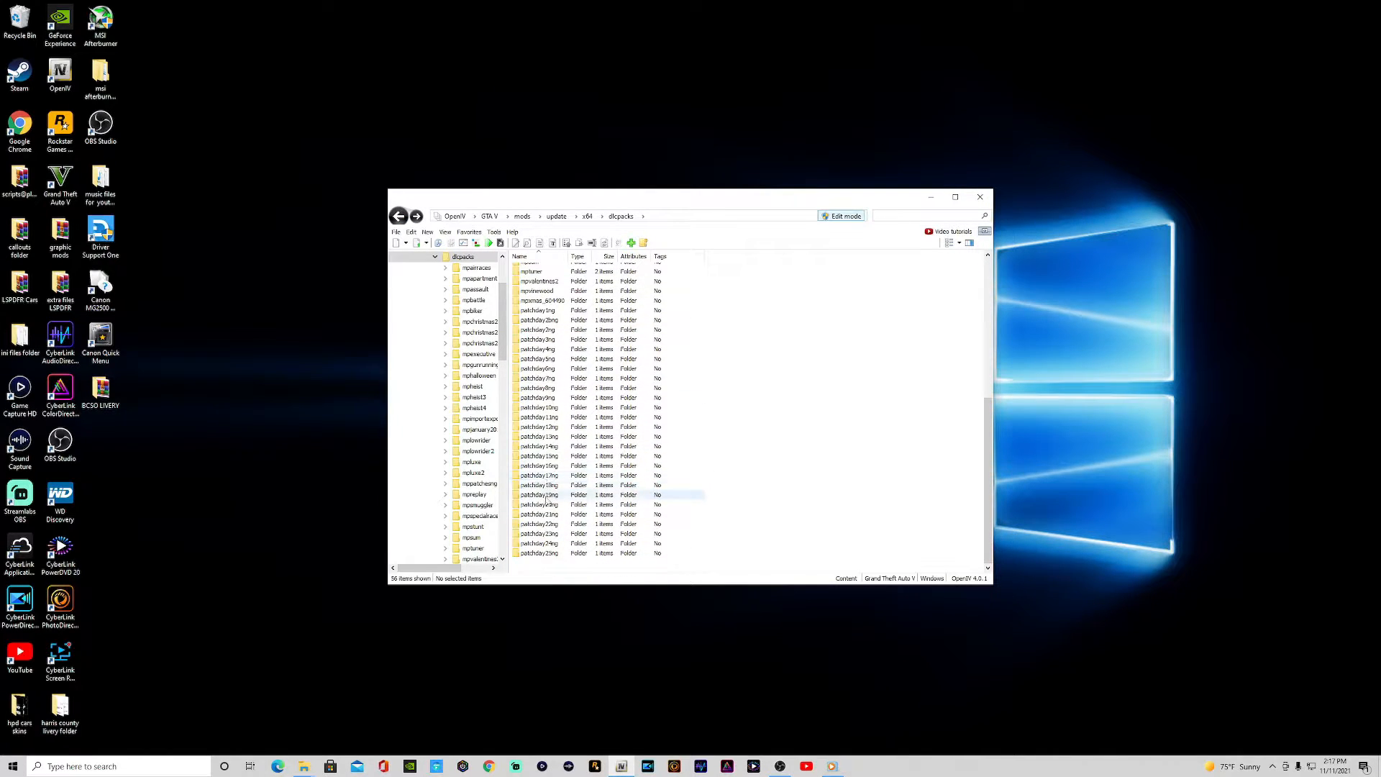
double_click(549, 505)
double_click(545, 280)
double_click(539, 288)
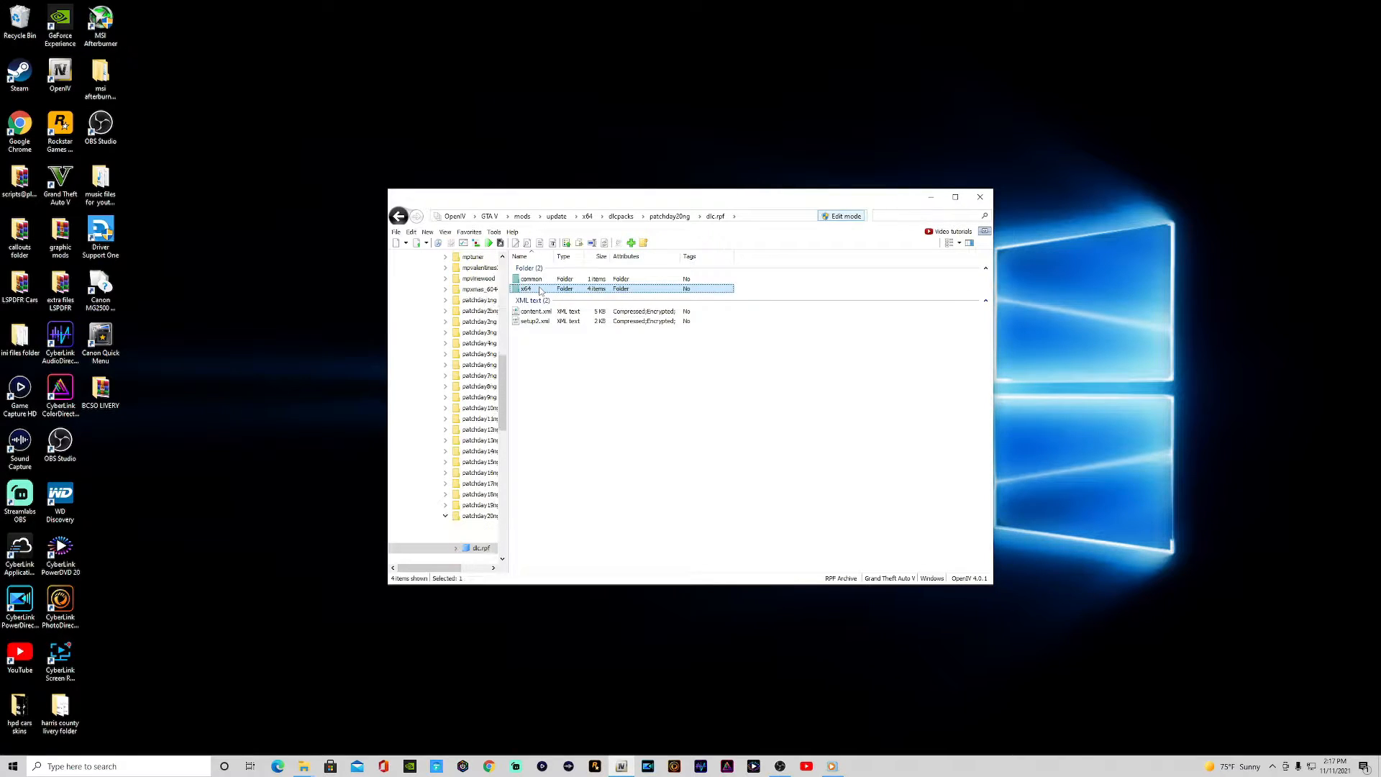
double_click(536, 290)
double_click(532, 279)
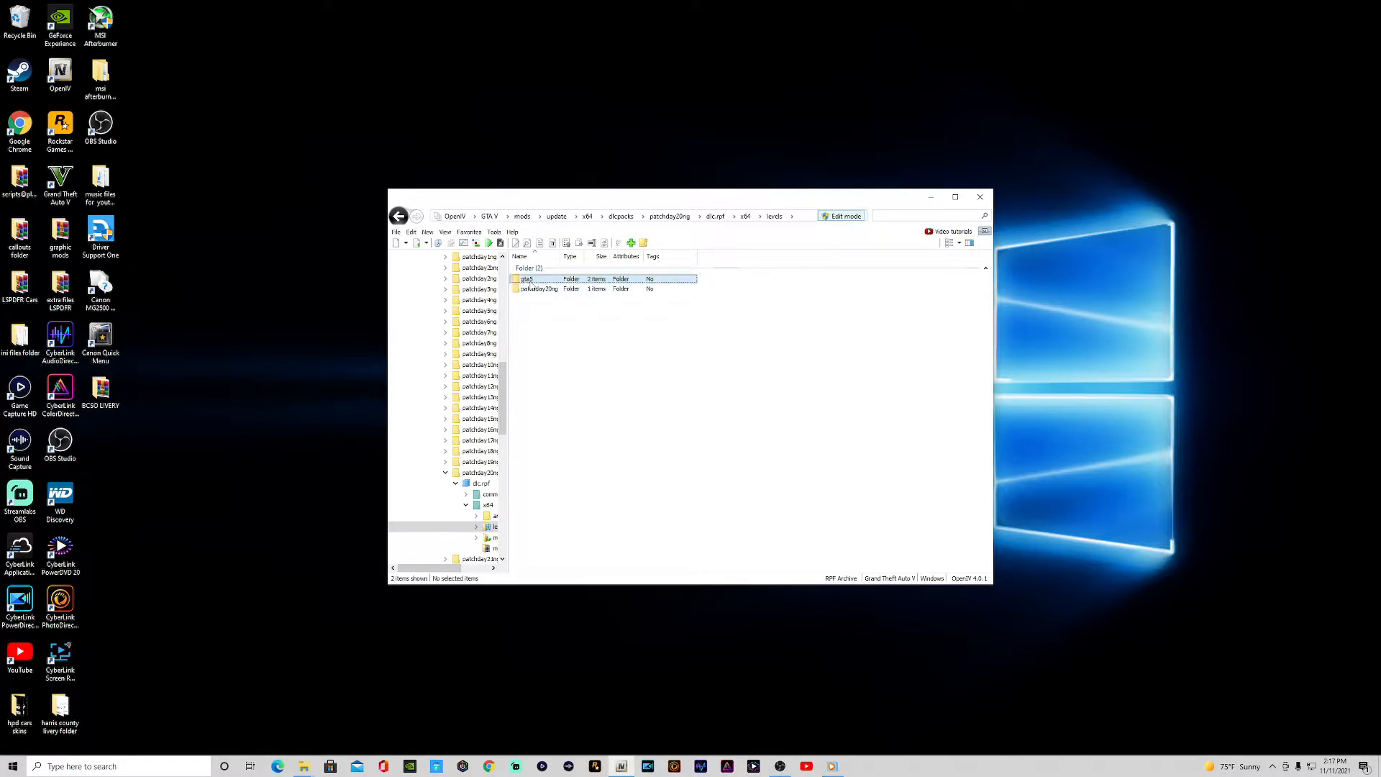
click(536, 302)
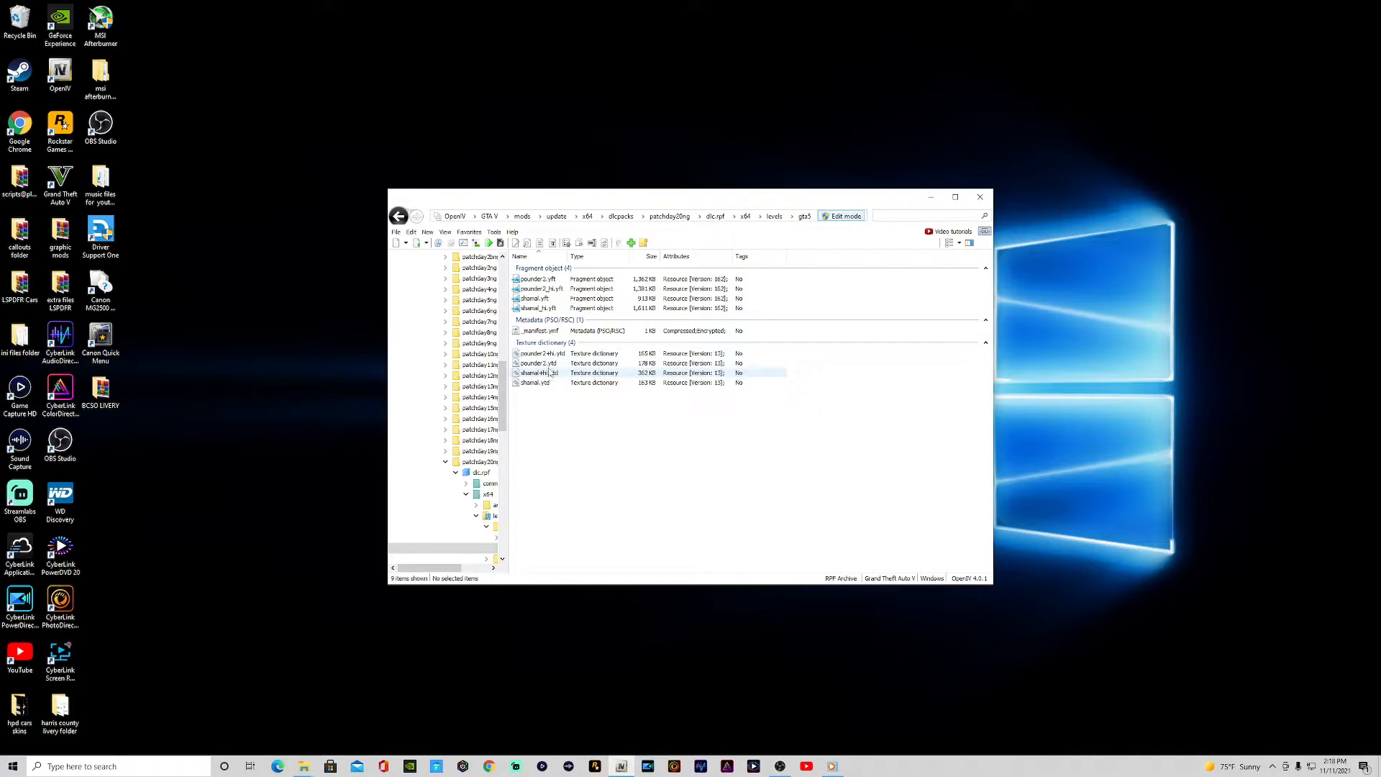
Go back from the patchday20ng vehicle files to the GTA V root folder.
click(398, 217)
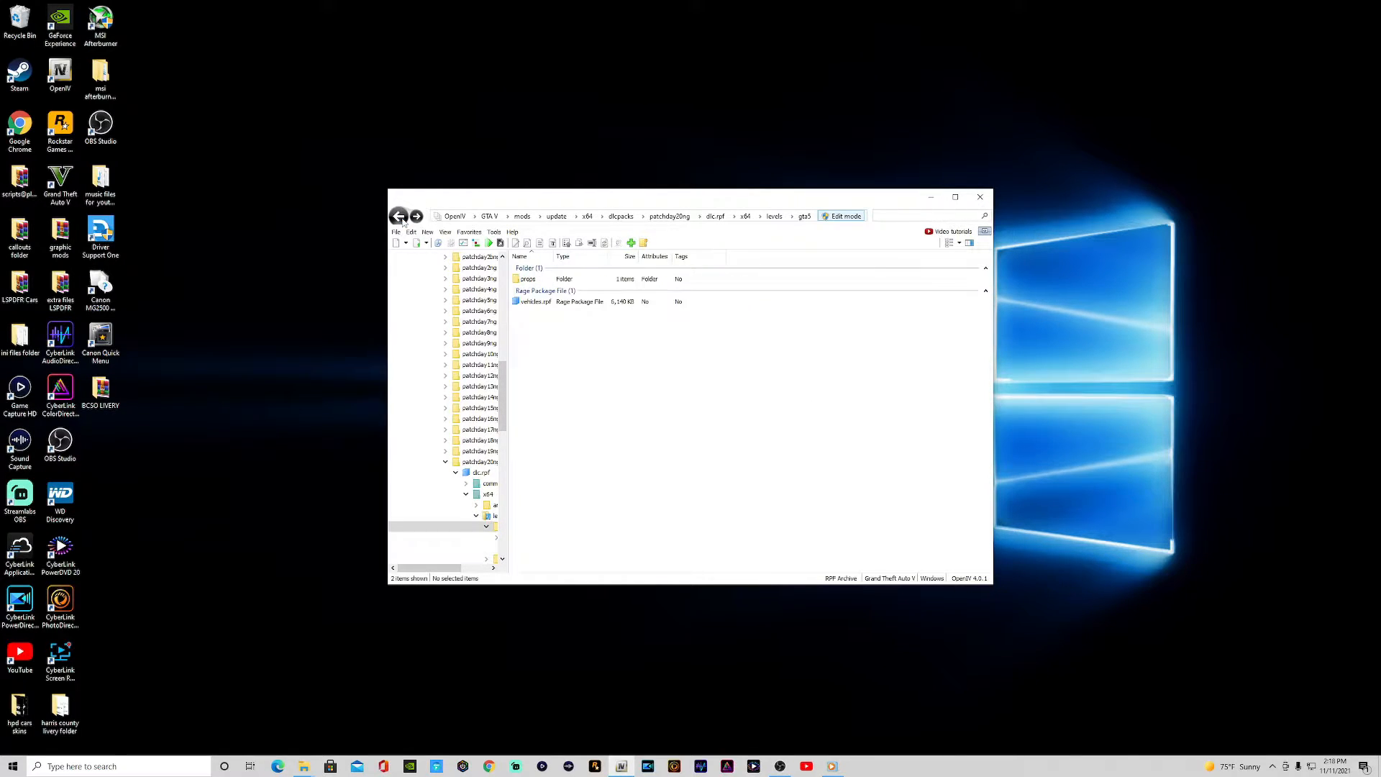
click(398, 217)
click(398, 216)
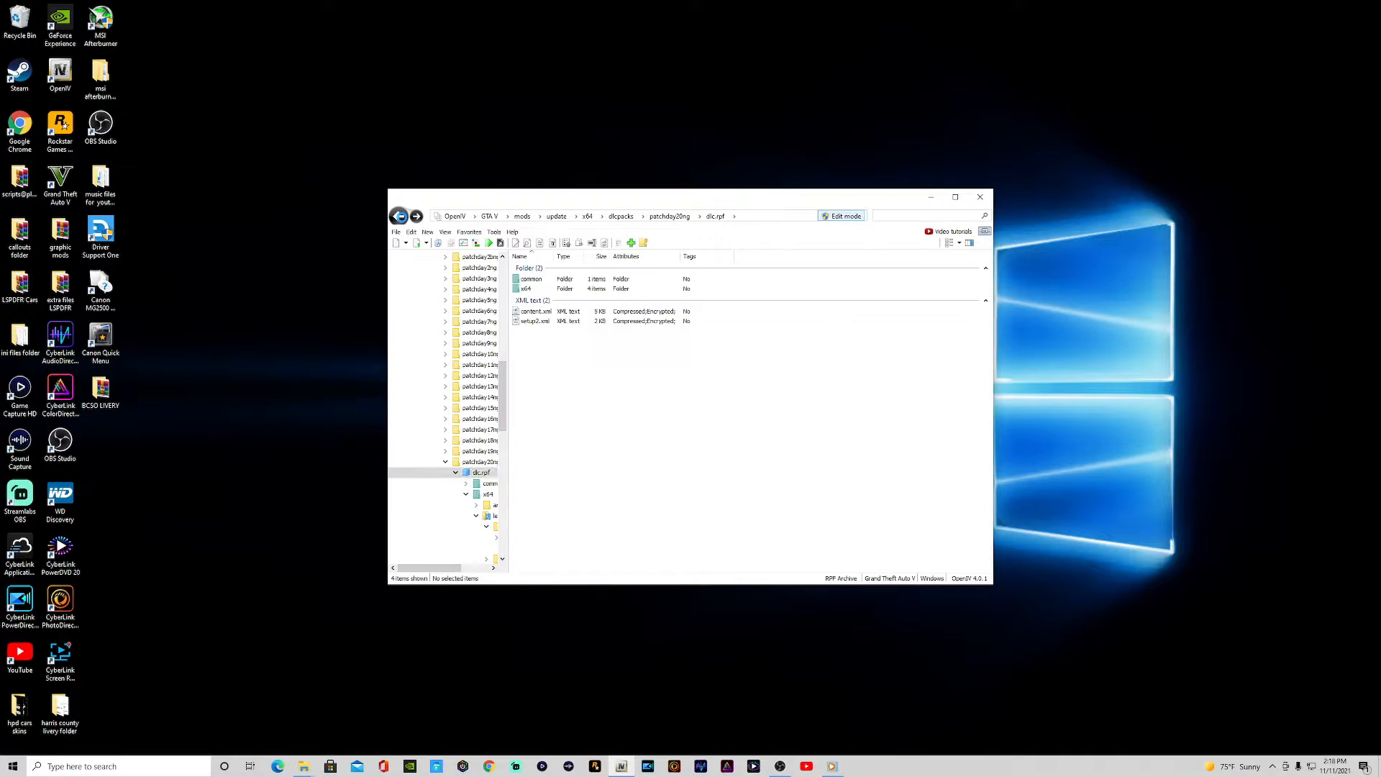
click(398, 216)
click(399, 216)
click(399, 218)
click(398, 216)
click(398, 216)
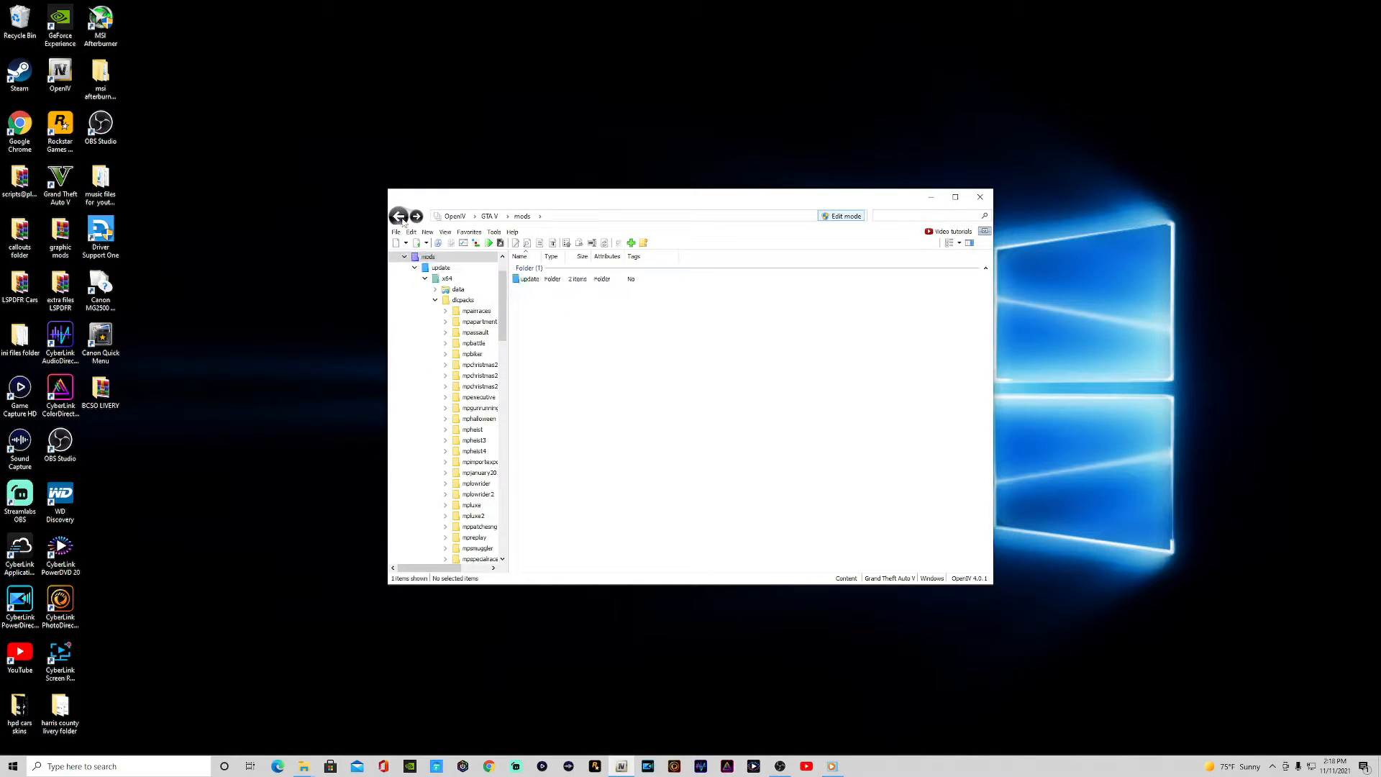
click(399, 216)
Close all open archives and collapse the patchday20ng folder in the folder tree.
click(396, 232)
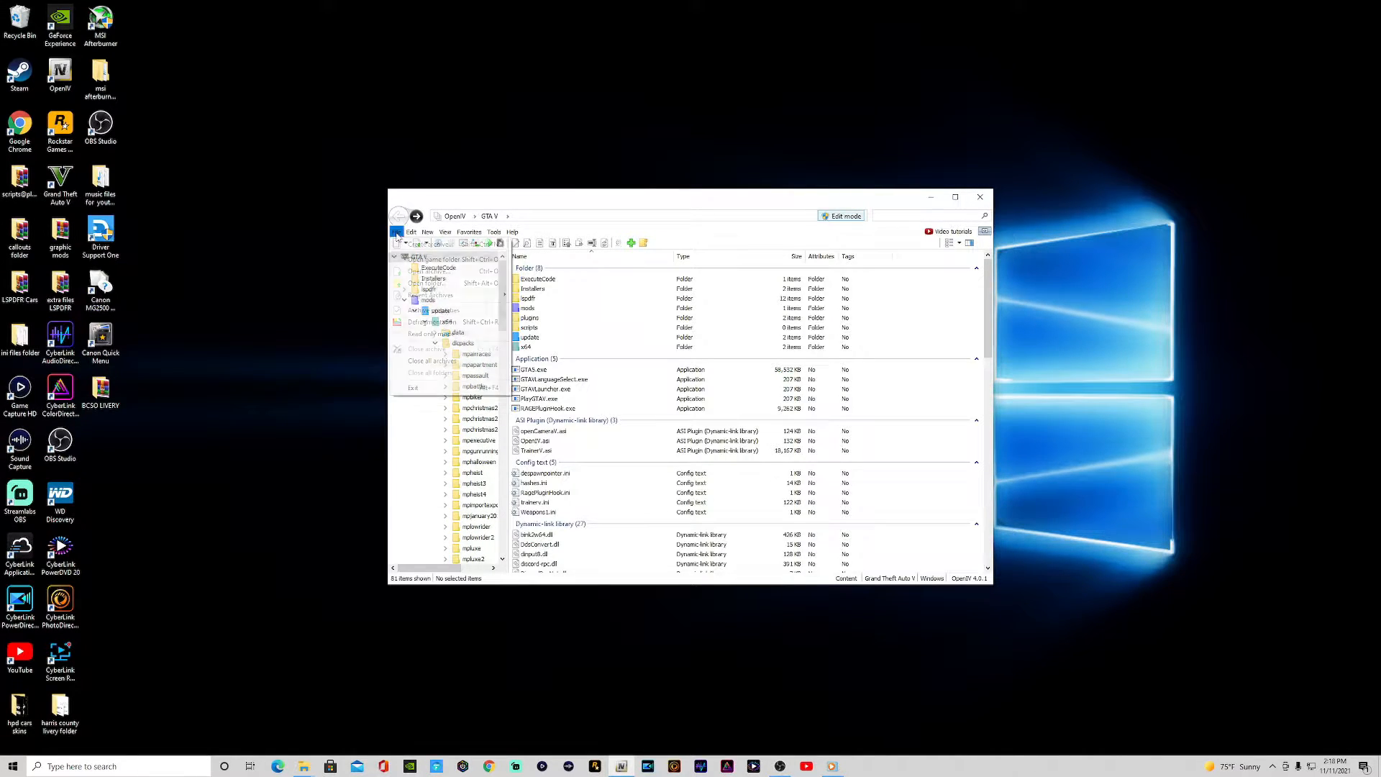
click(433, 361)
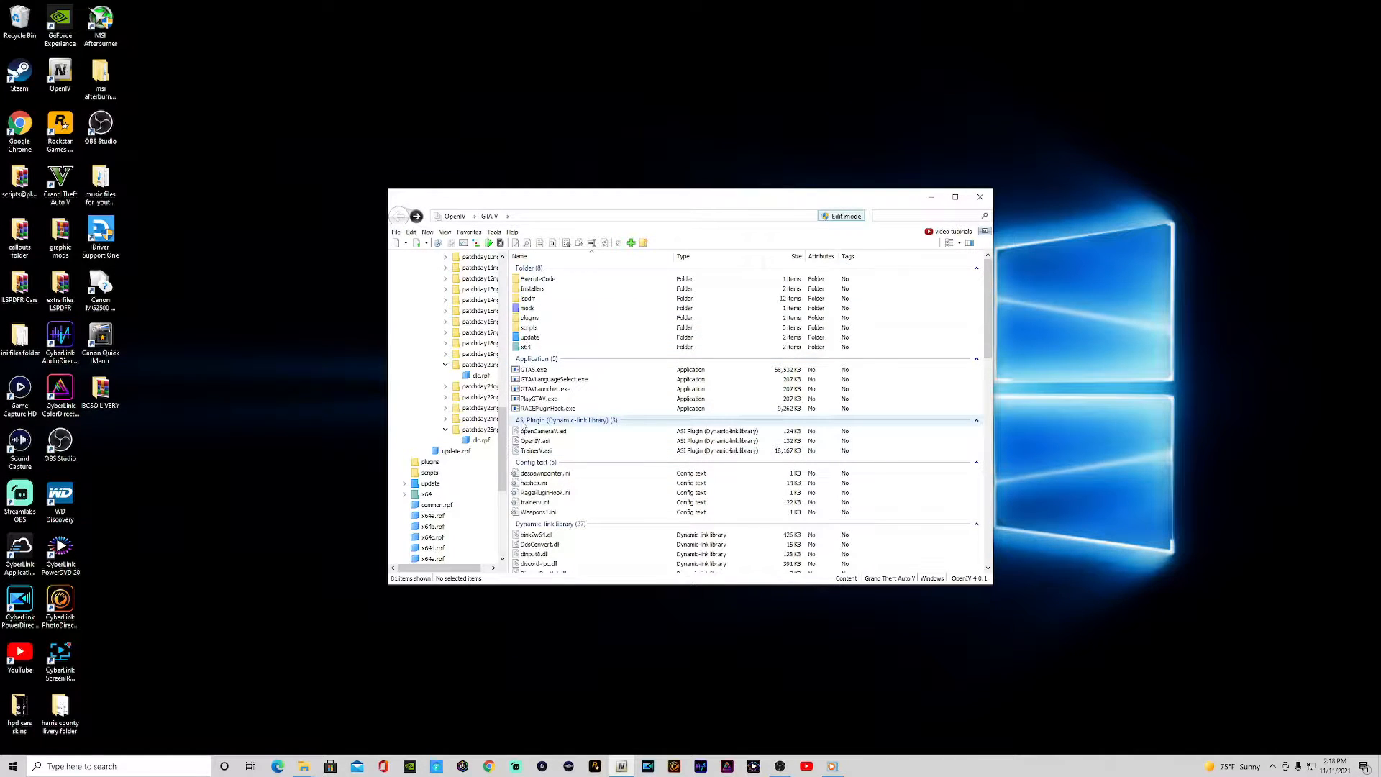
click(445, 367)
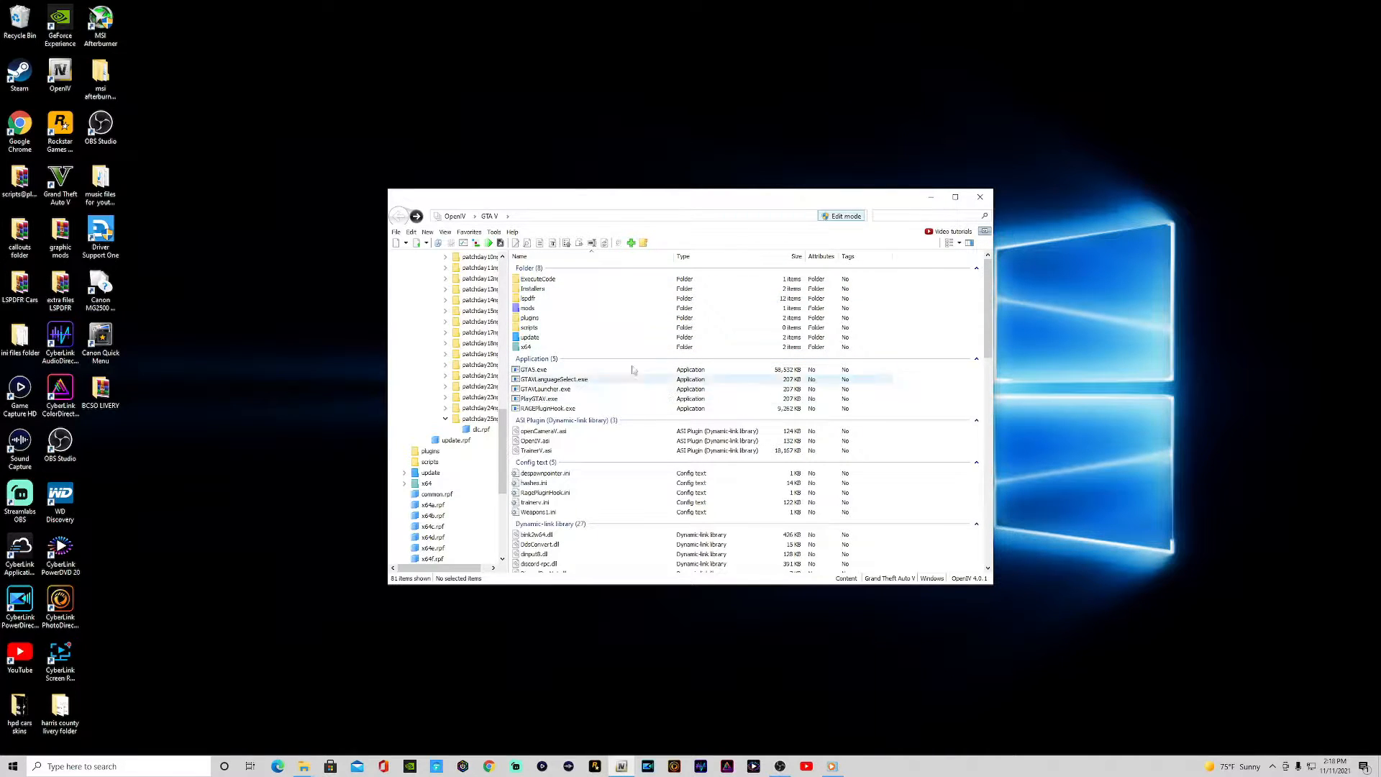
Bring up the OpenIV package file picker, look through the desktop folders, and dismiss it without choosing a package.
click(476, 243)
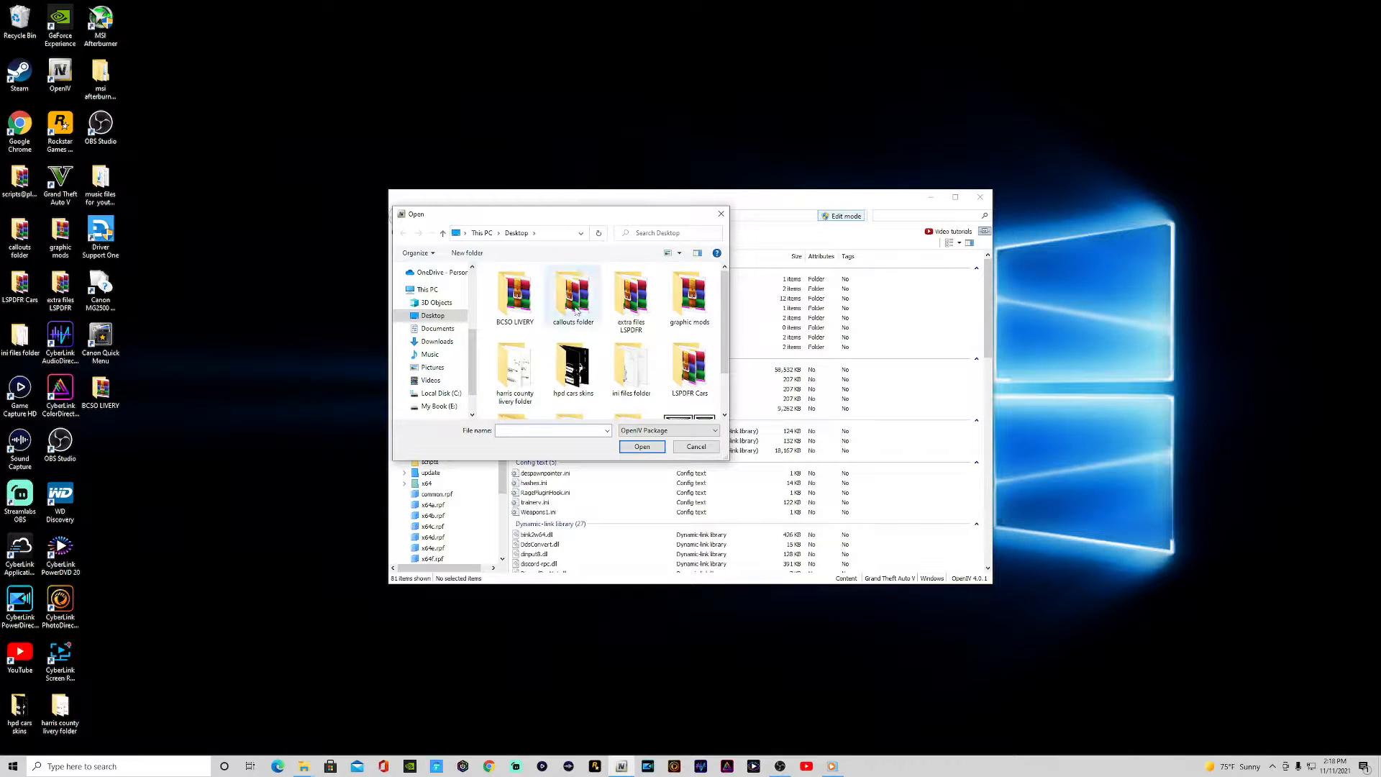
scroll(579, 309, down, 1)
scroll(604, 338, up, 1)
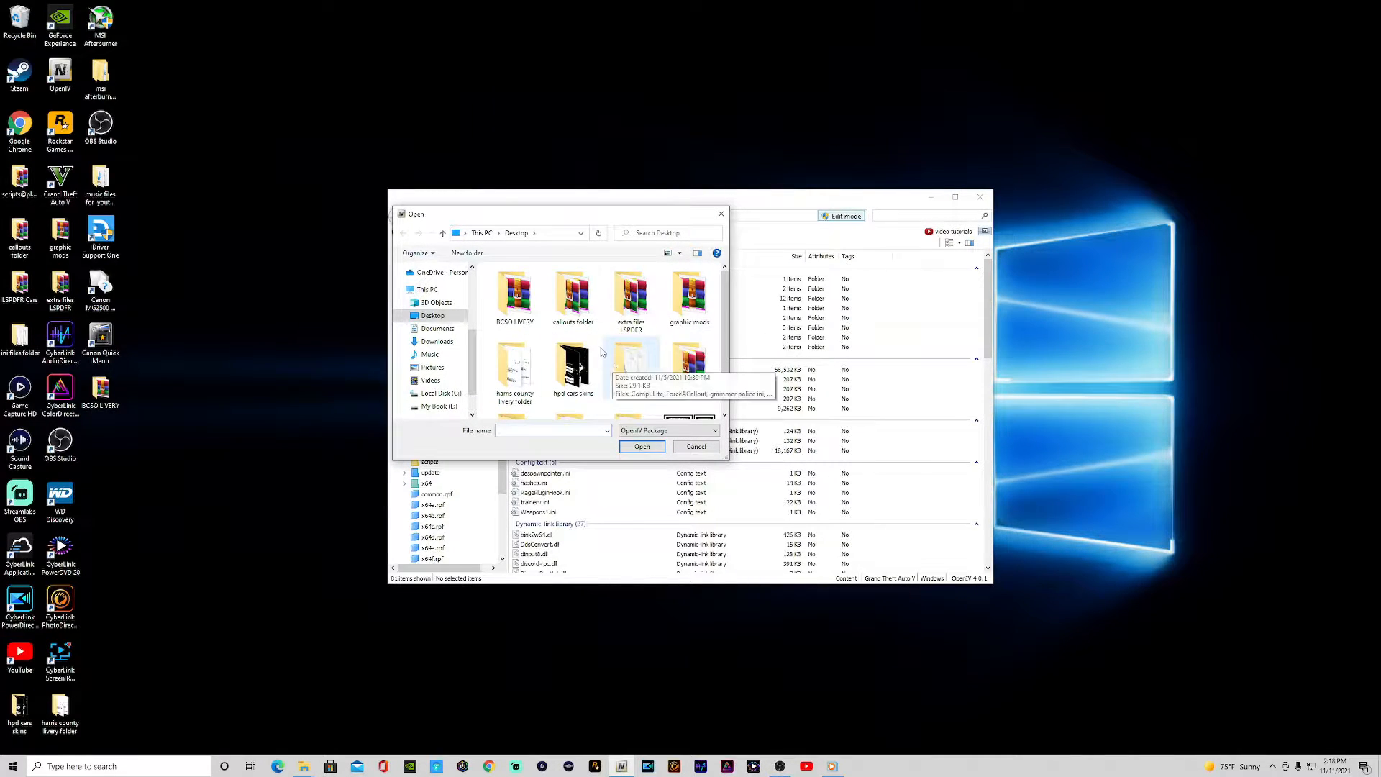
click(720, 213)
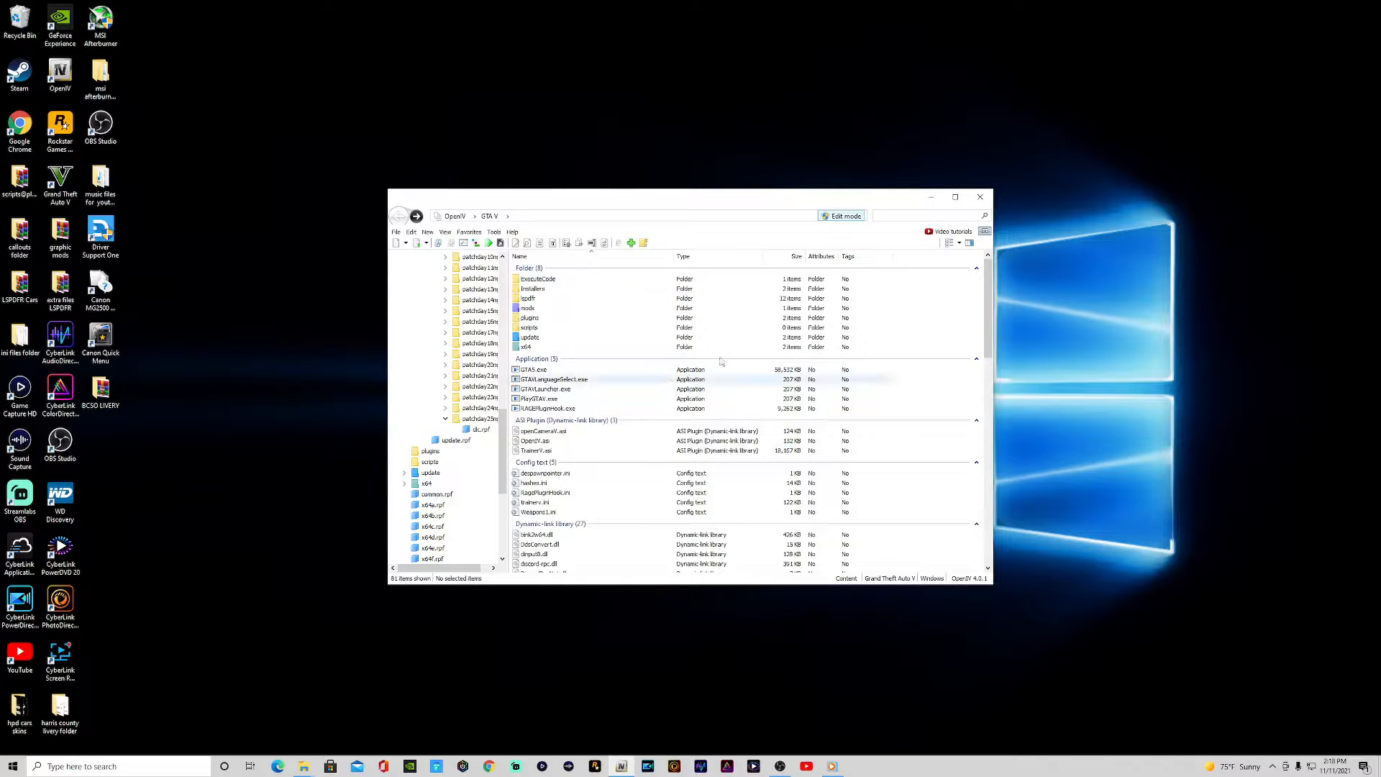
click(475, 244)
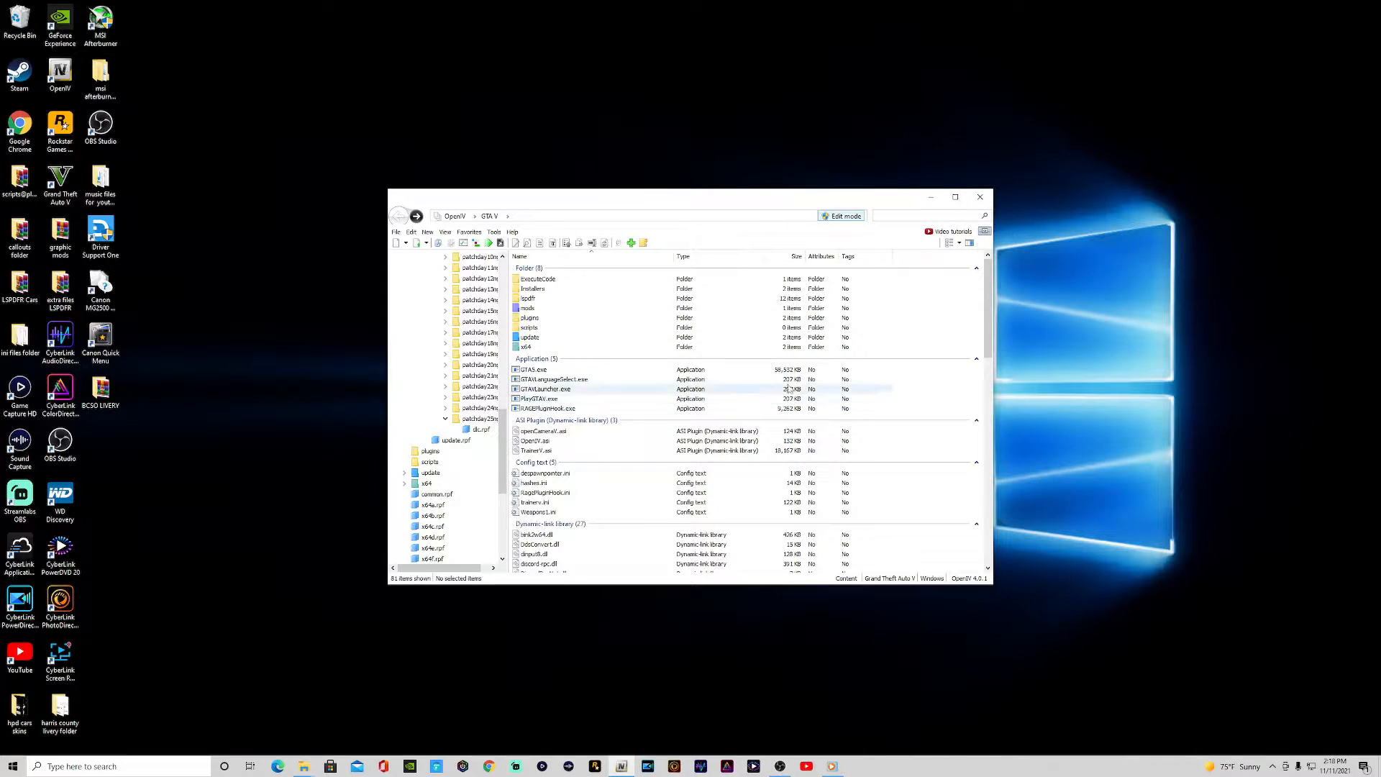
Minimize OpenIV and arrange the scripts@plugins and Grand Theft Auto V folder windows side by side.
click(931, 196)
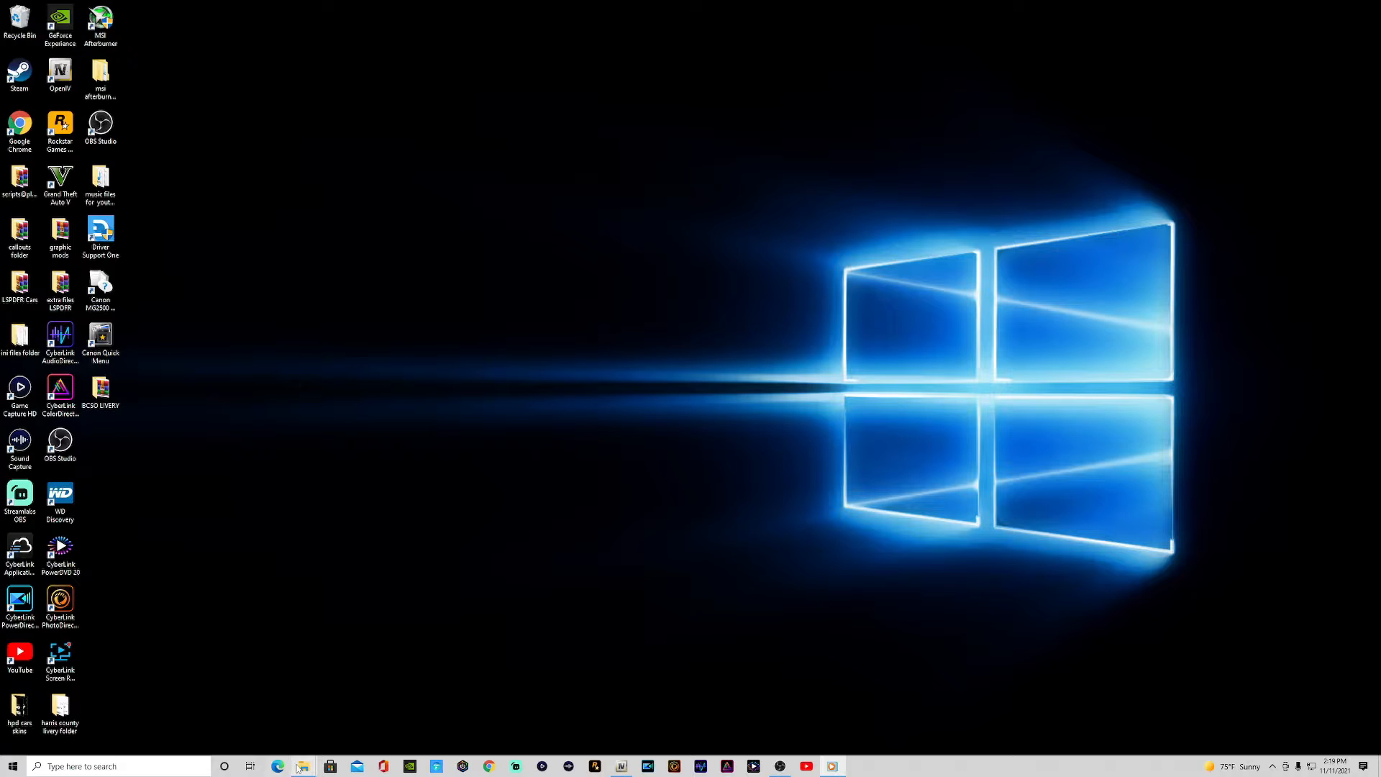
mouse_move(300, 768)
click(288, 734)
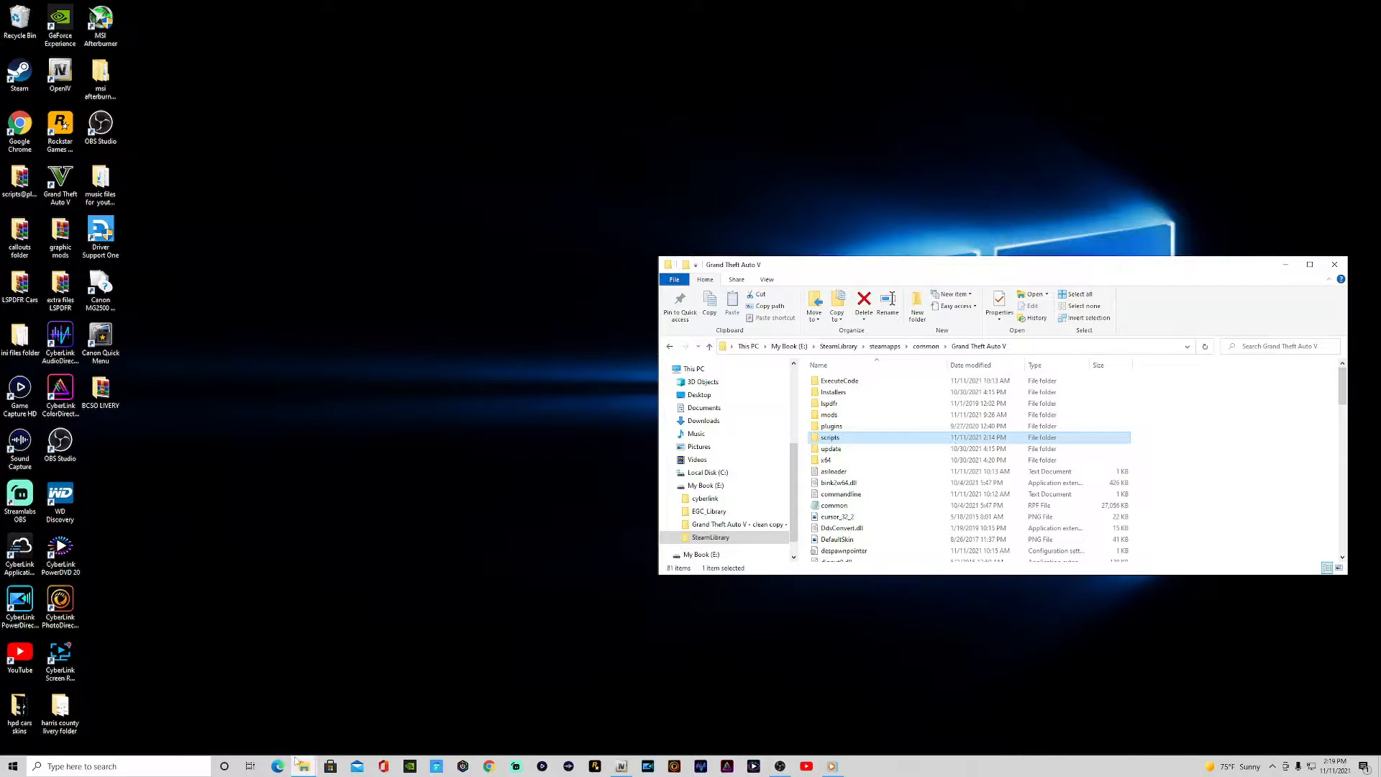
mouse_move(300, 768)
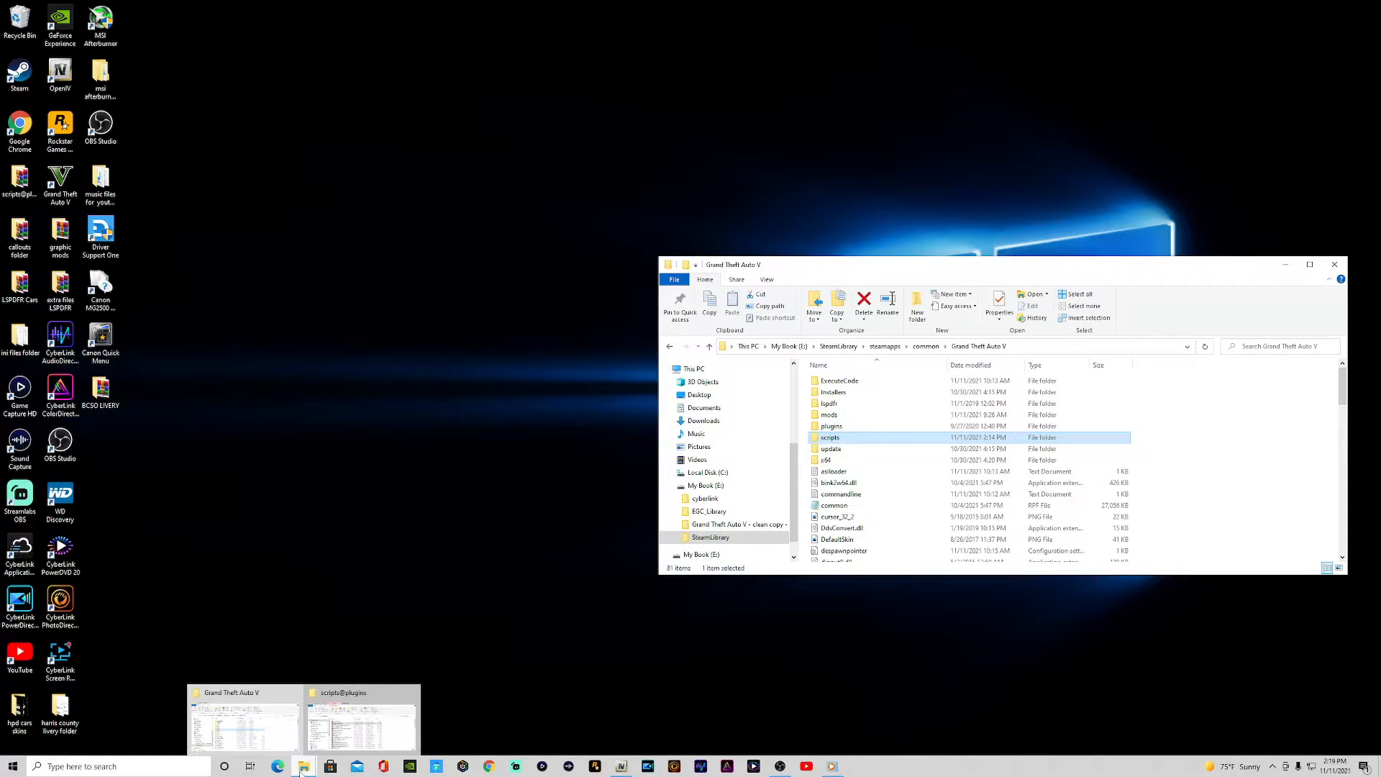
click(374, 719)
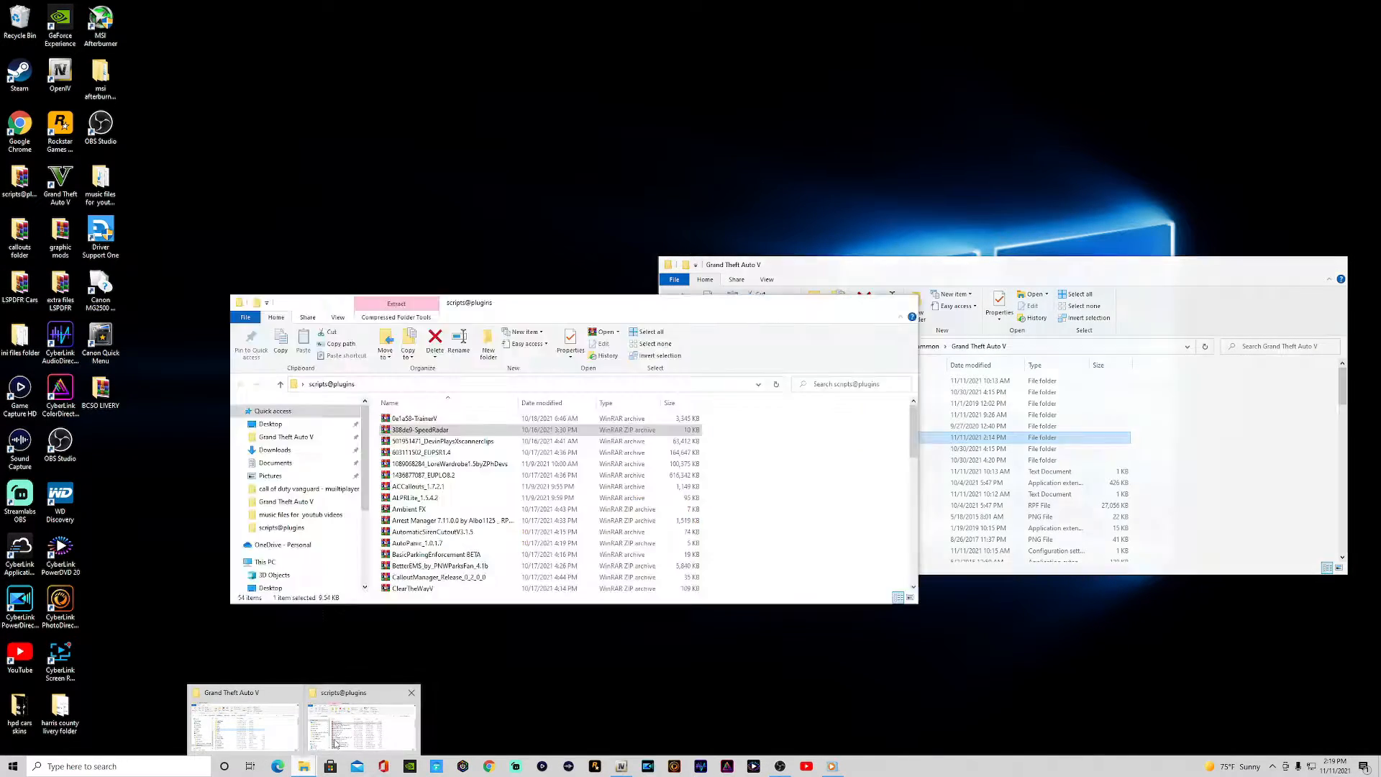
click(1101, 278)
drag(1026, 266, 1116, 188)
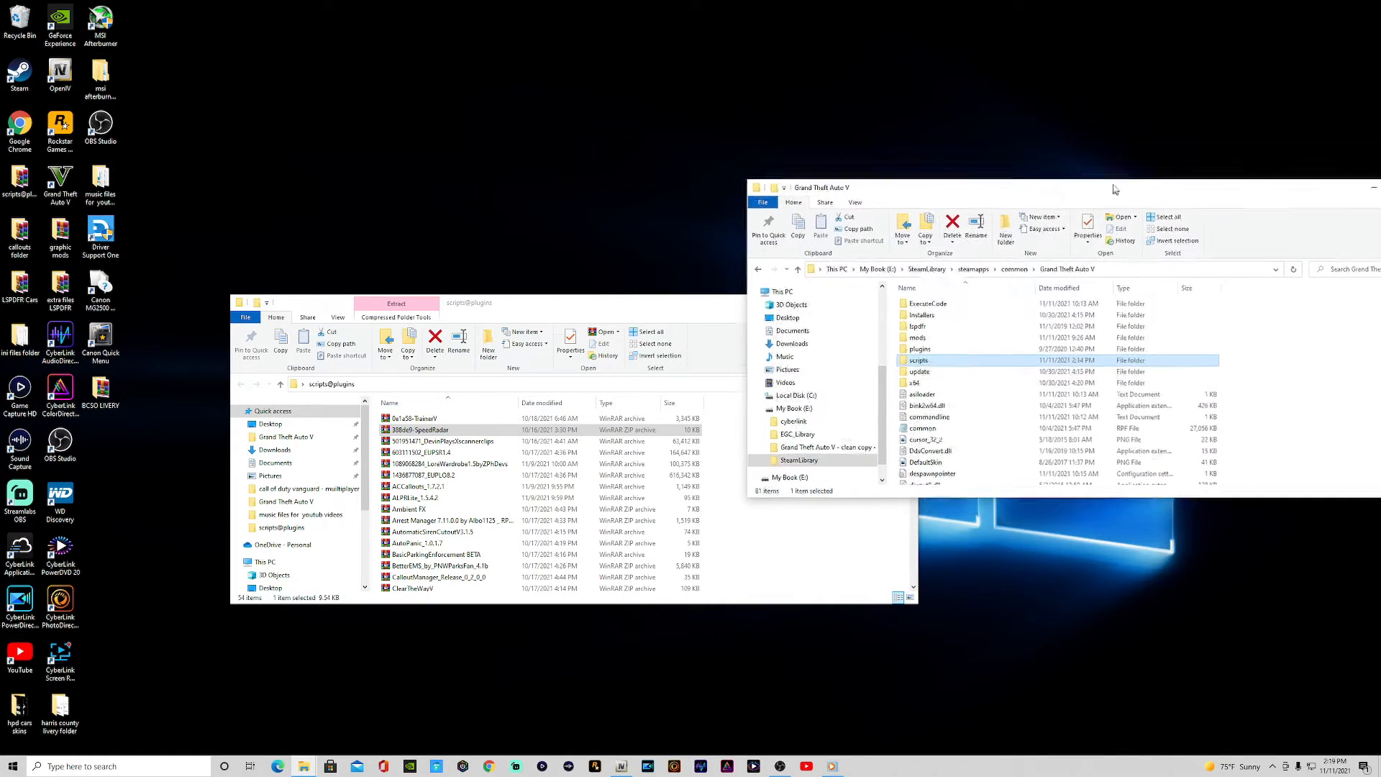
drag(549, 295, 496, 265)
drag(867, 432, 663, 431)
drag(470, 267, 426, 172)
drag(942, 182, 913, 167)
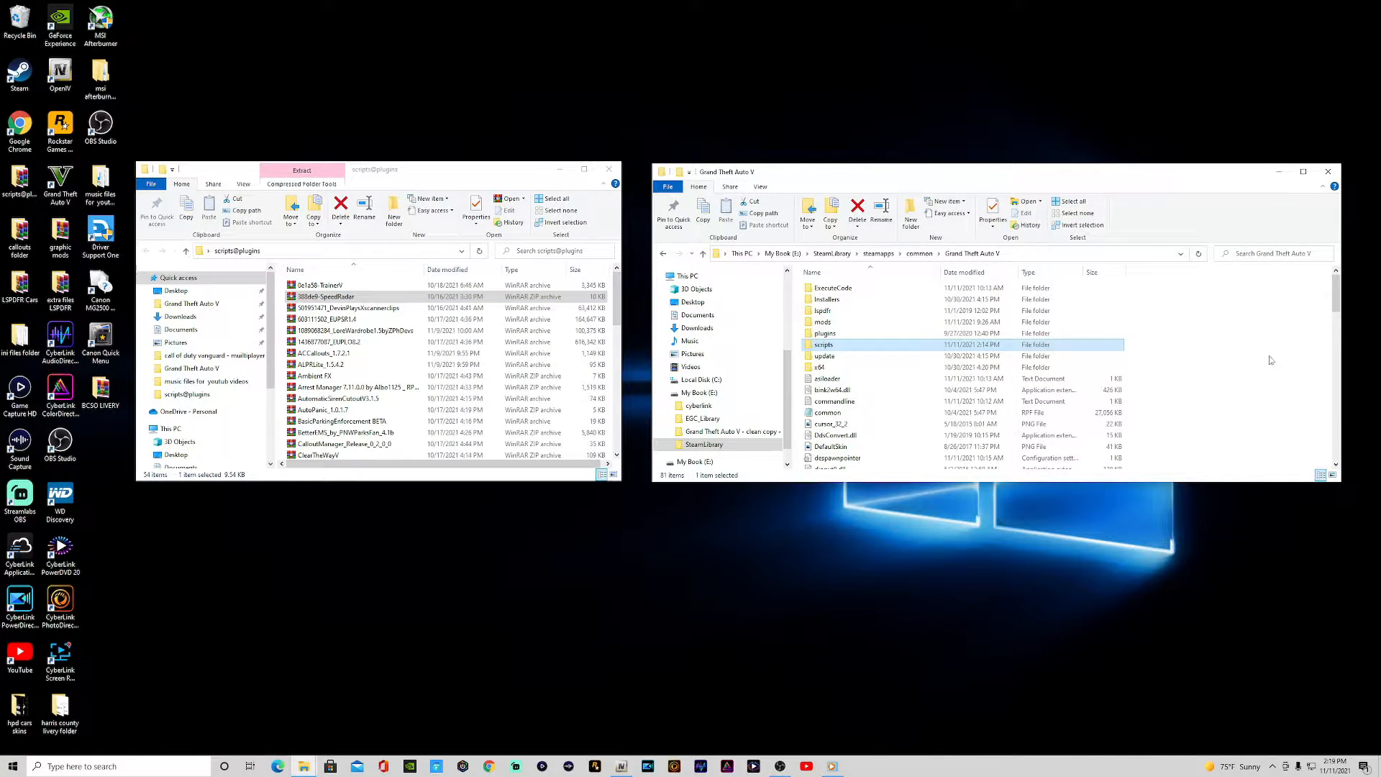
Clear the selection in the Grand Theft Auto V folder and look through the archives in the scripts@plugins folder.
click(1268, 310)
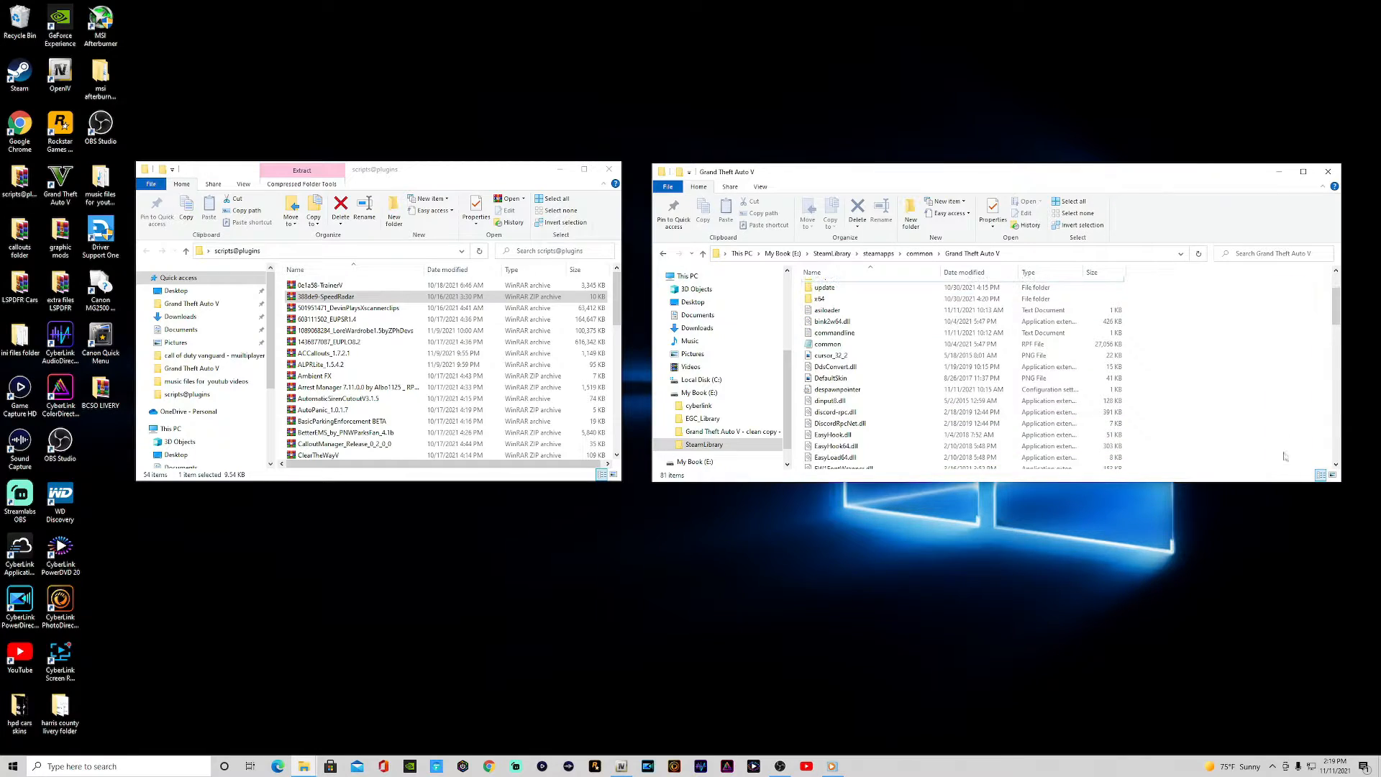
drag(1237, 304, 1313, 407)
drag(1241, 309, 1248, 342)
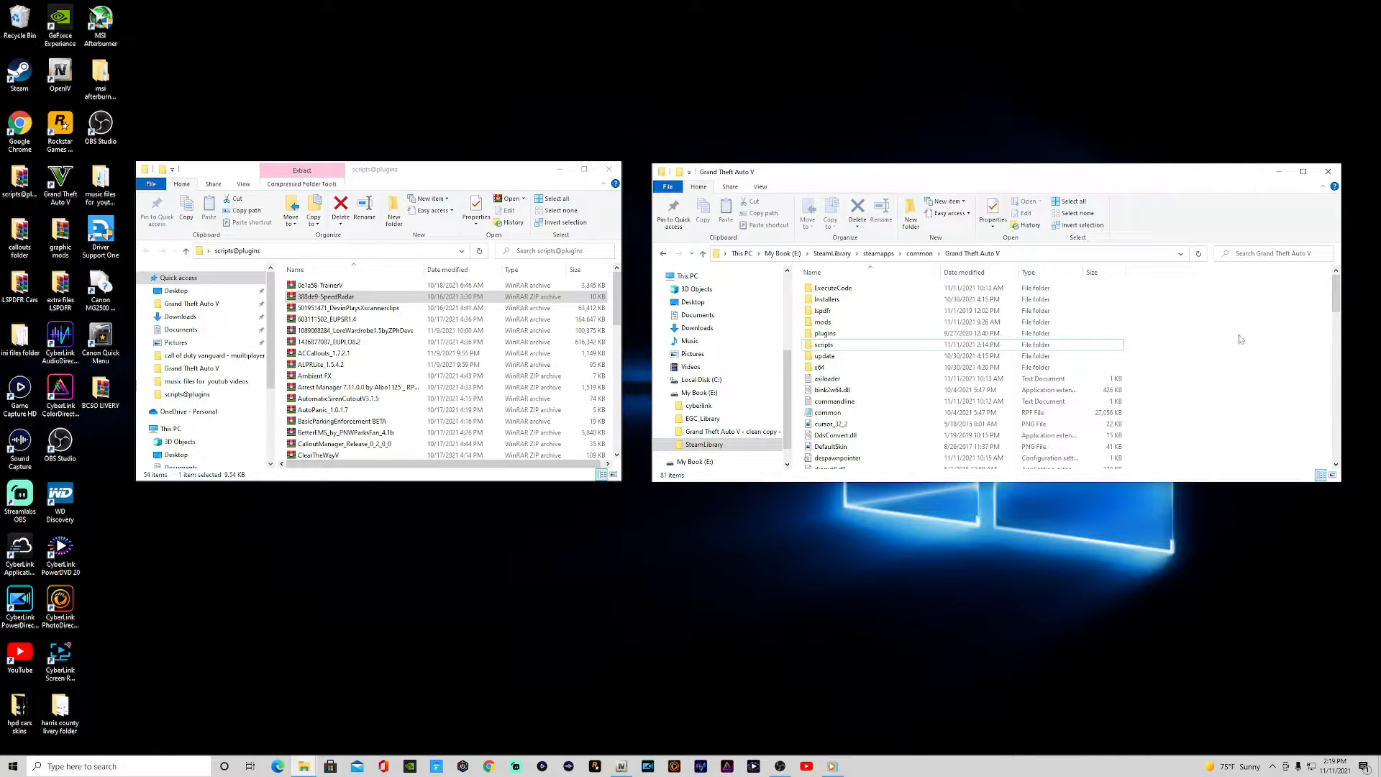
drag(1220, 298, 1306, 441)
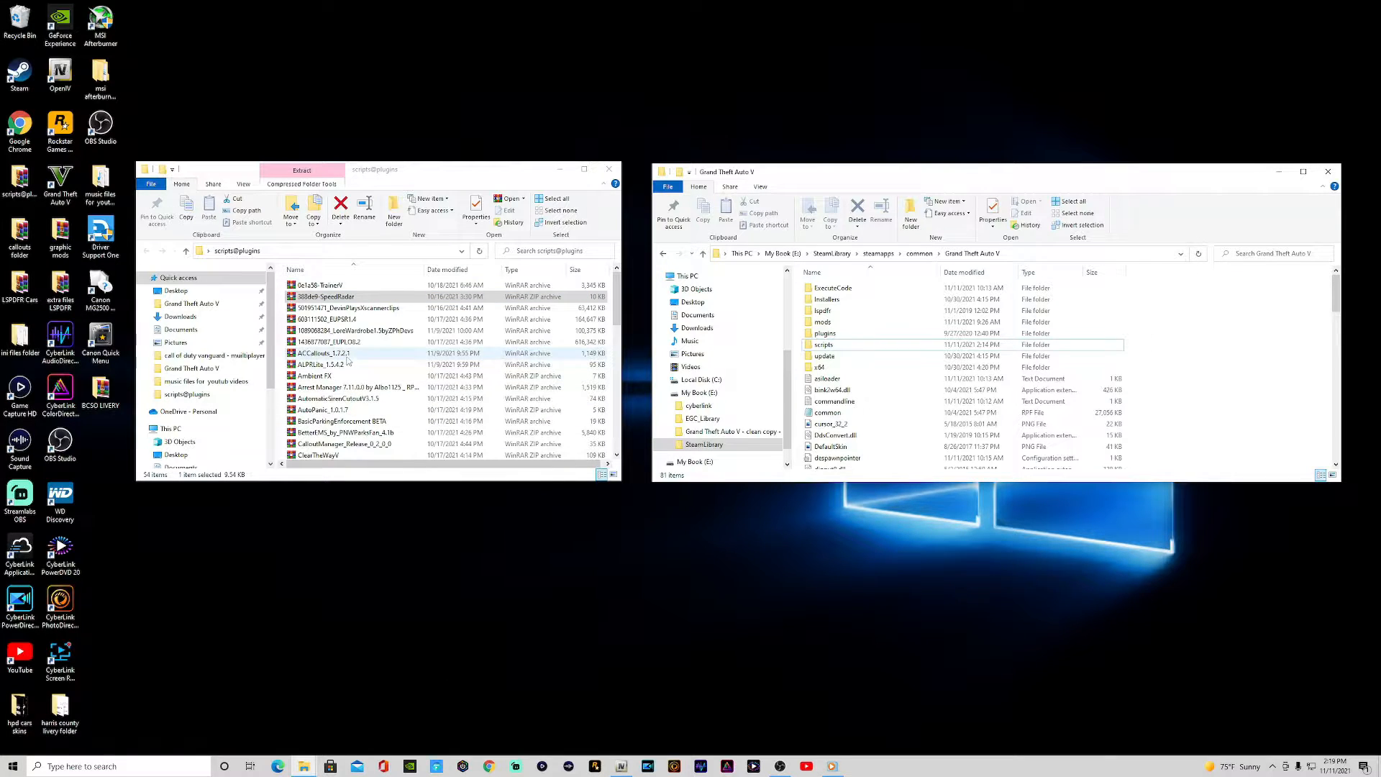
scroll(314, 331, down, 6)
scroll(313, 331, down, 6)
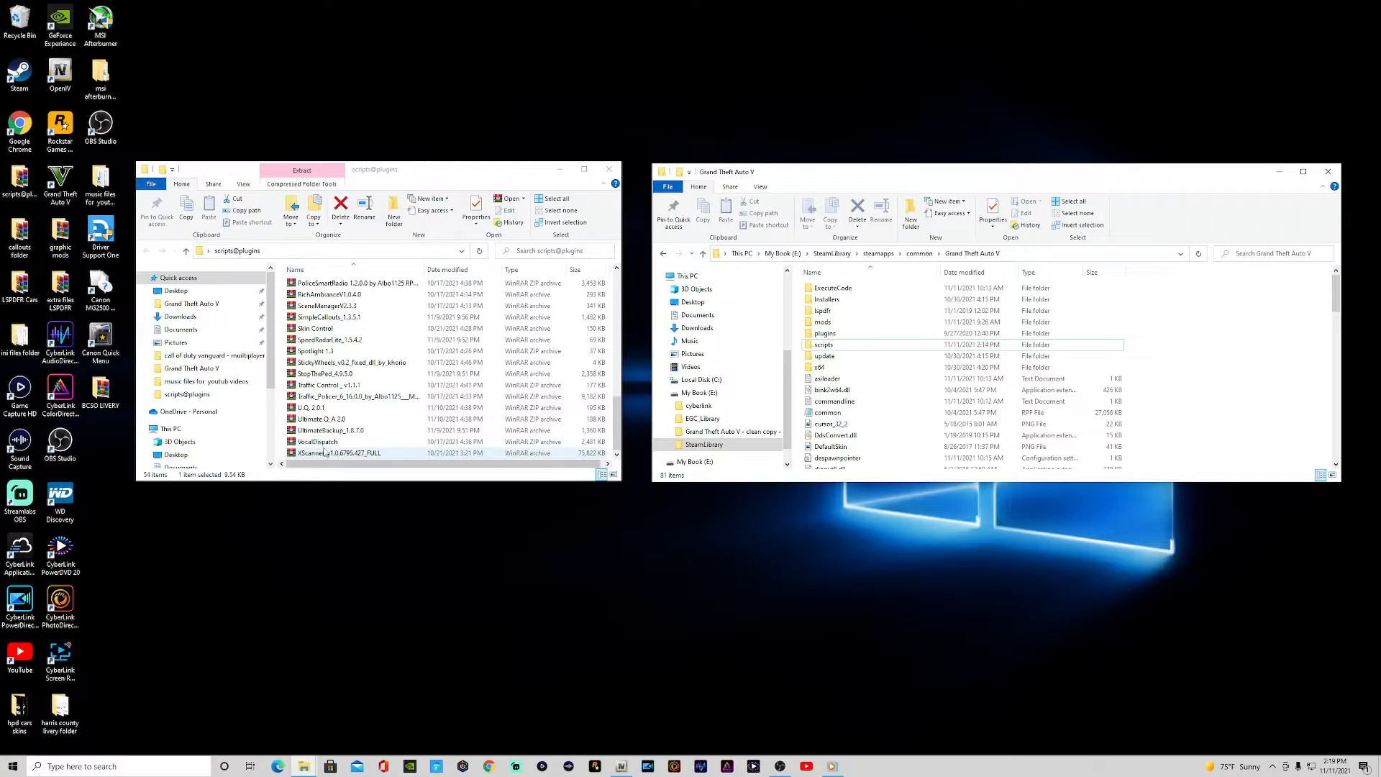
scroll(319, 360, up, 3)
scroll(324, 358, up, 10)
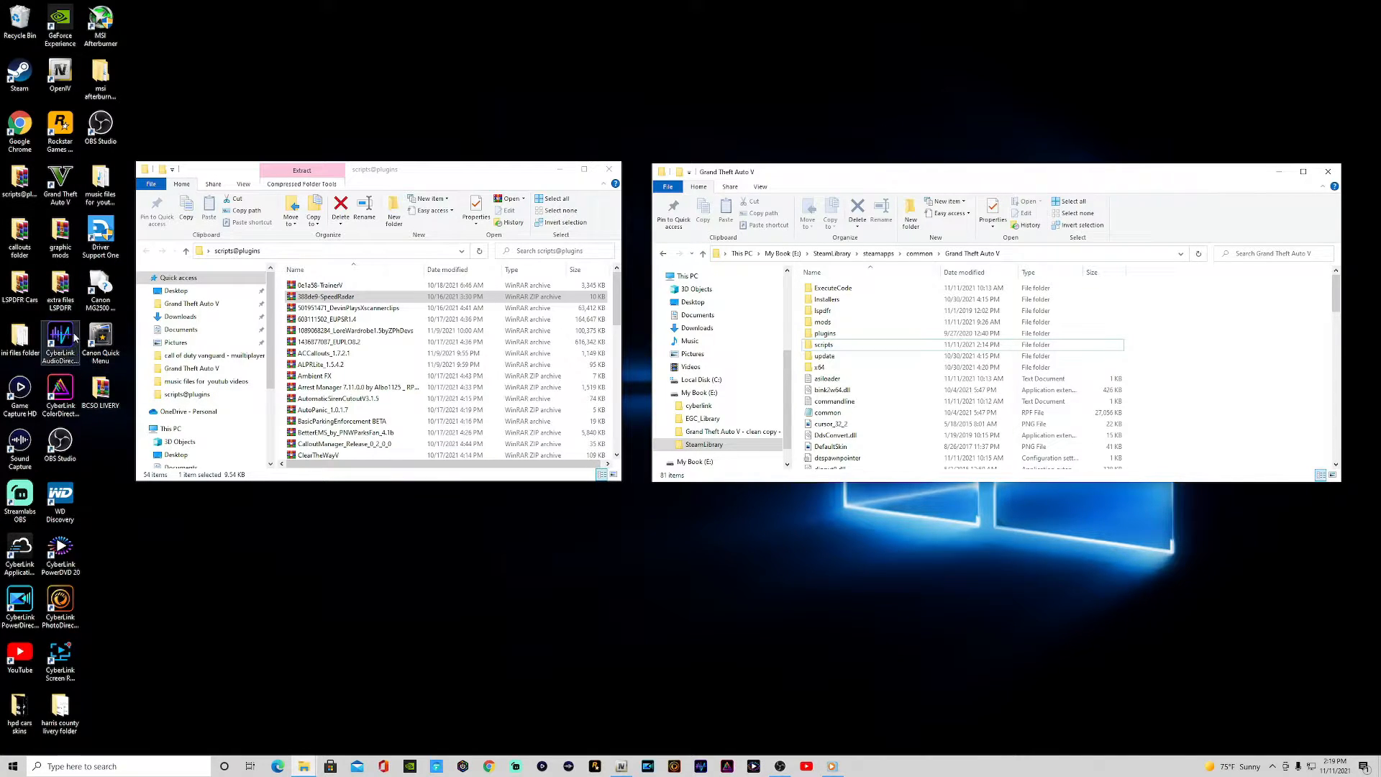
Open the callouts folder from the desktop and look through its callout archives.
double_click(20, 231)
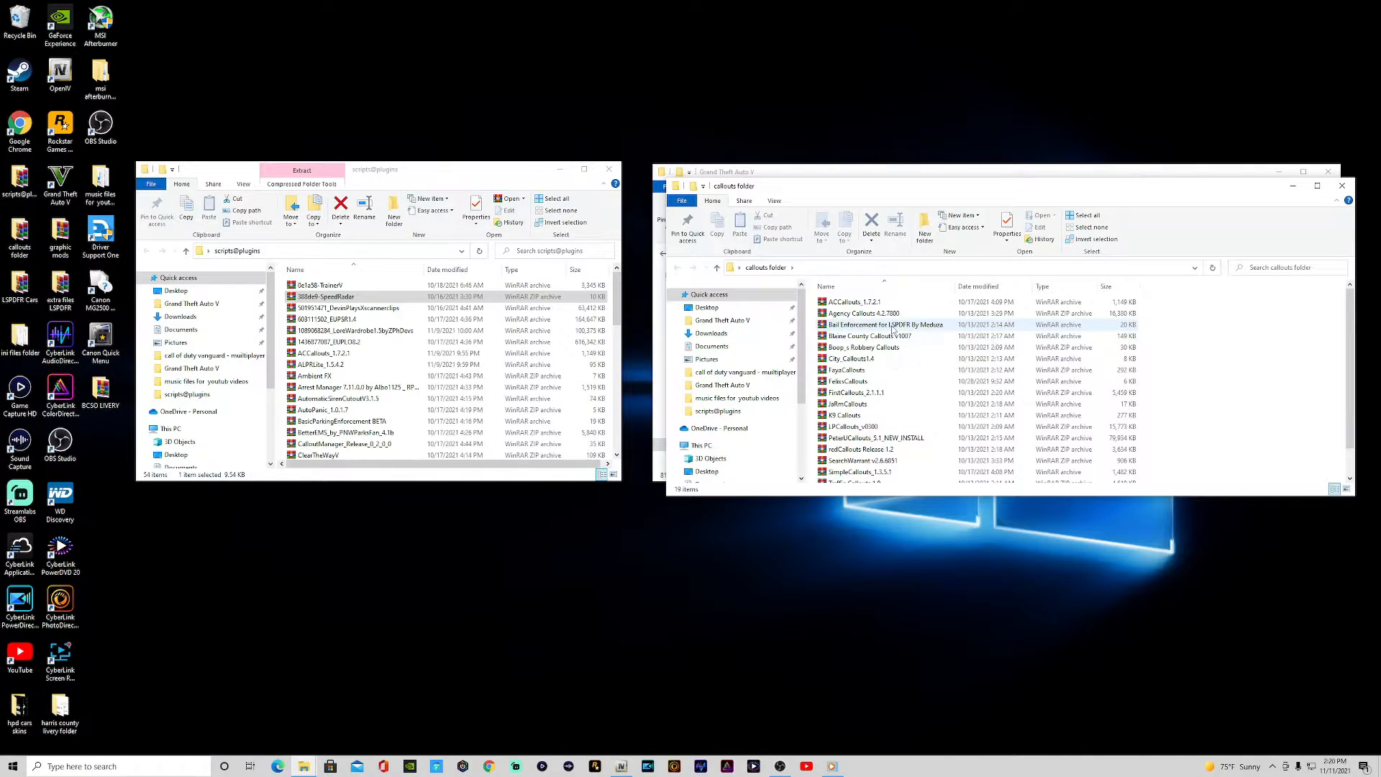
scroll(893, 332, down, 1)
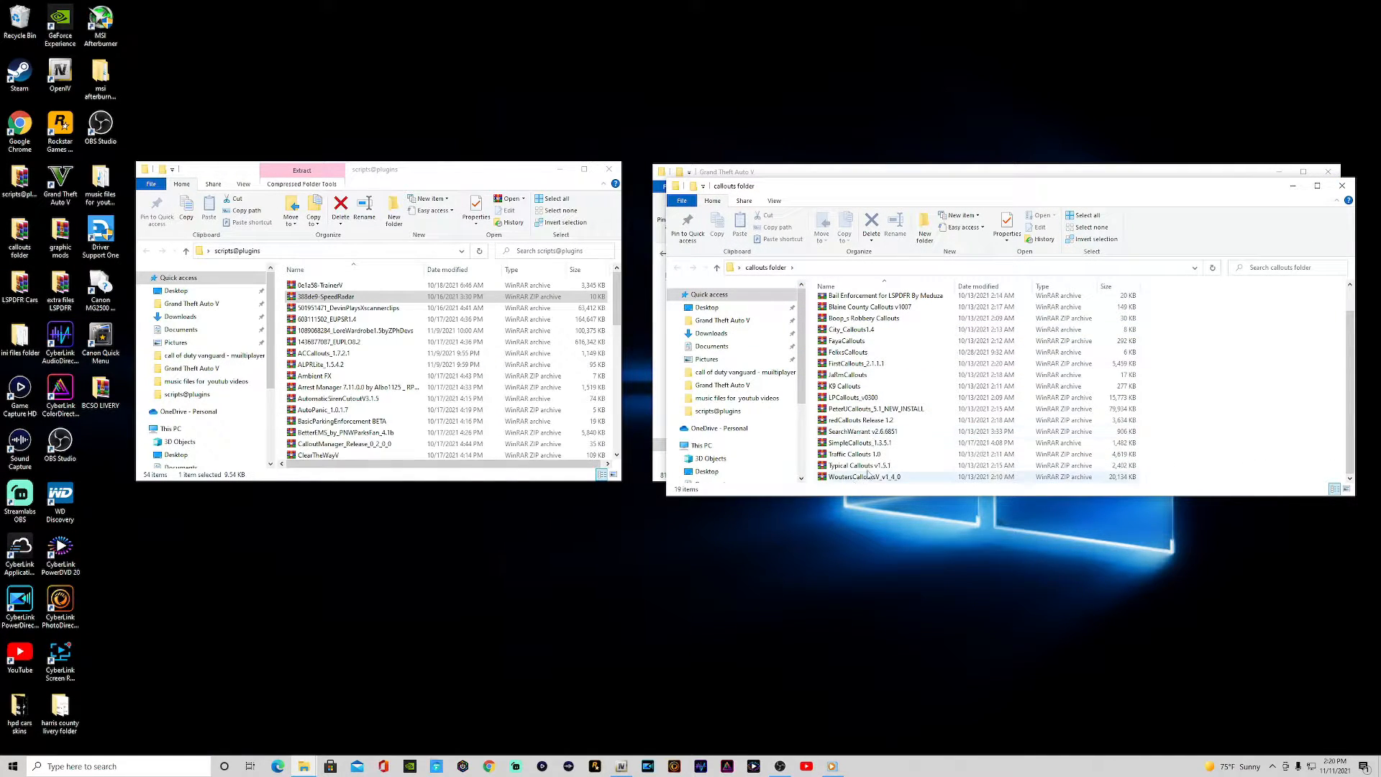
scroll(863, 429, up, 1)
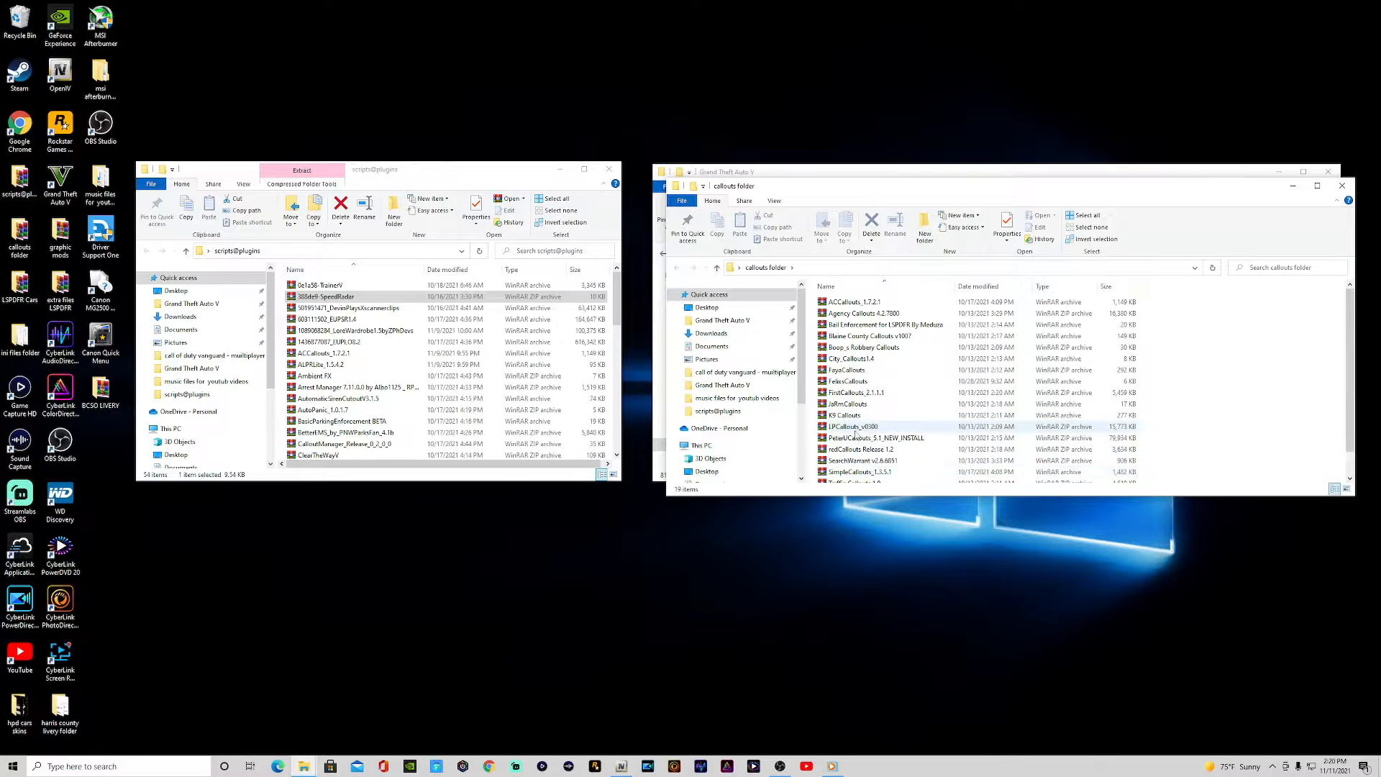
Finish looking through the callout archives and close the callouts folder.
scroll(856, 436, down, 1)
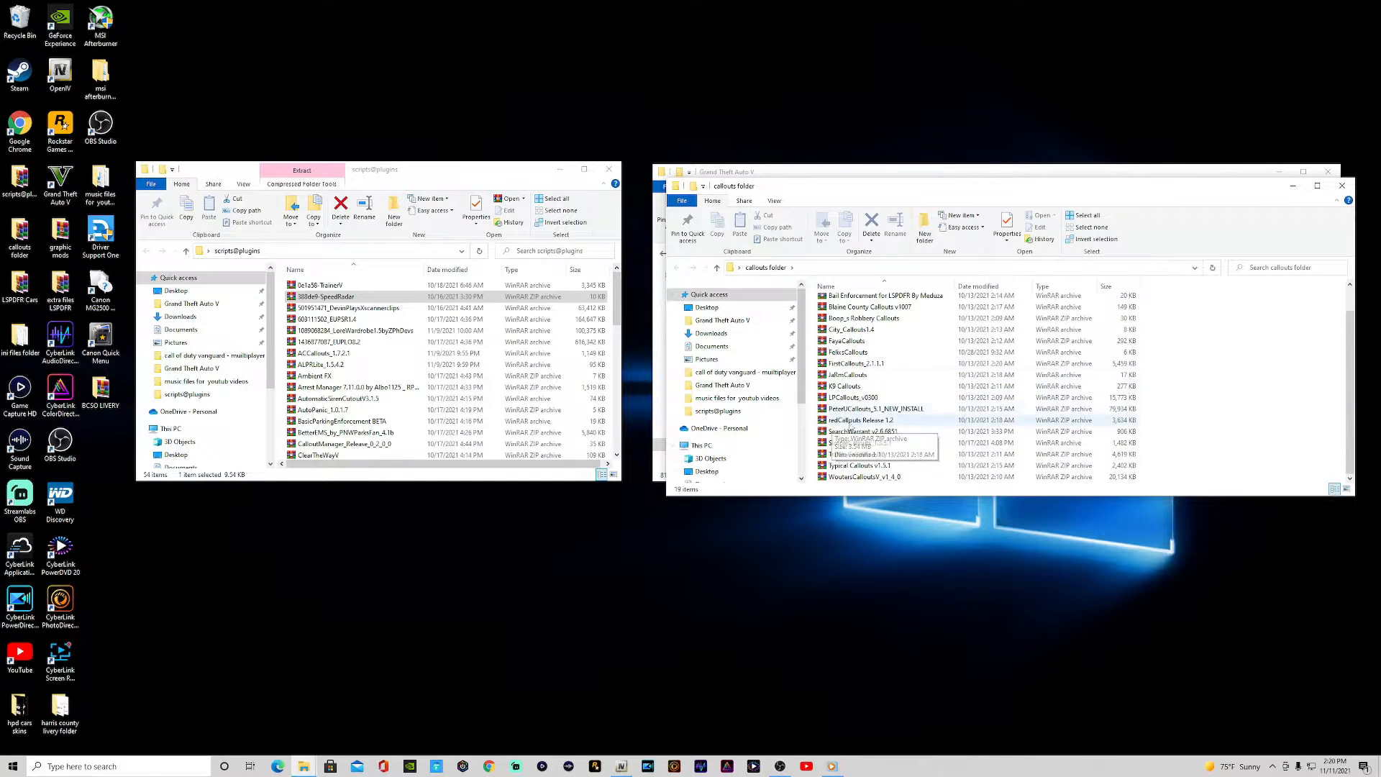
scroll(833, 371, up, 1)
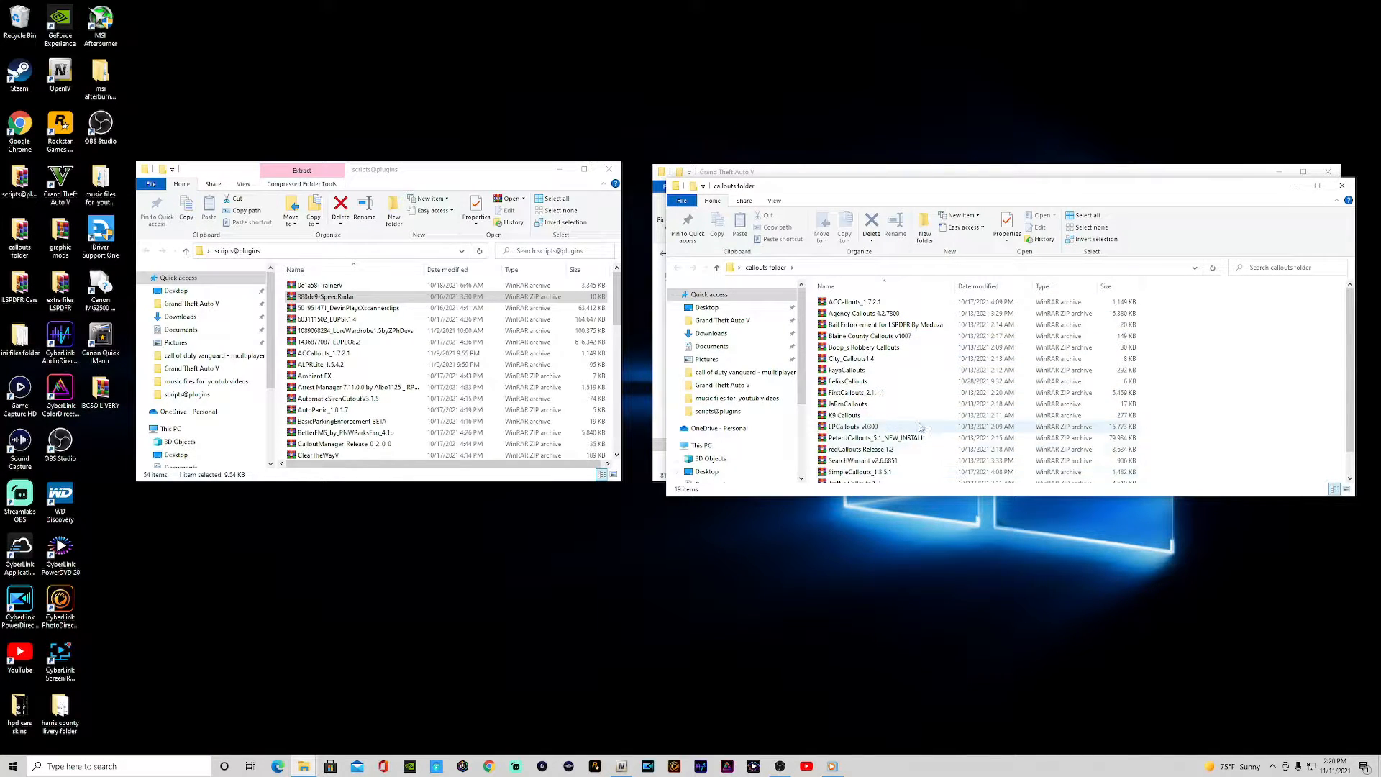
click(1342, 186)
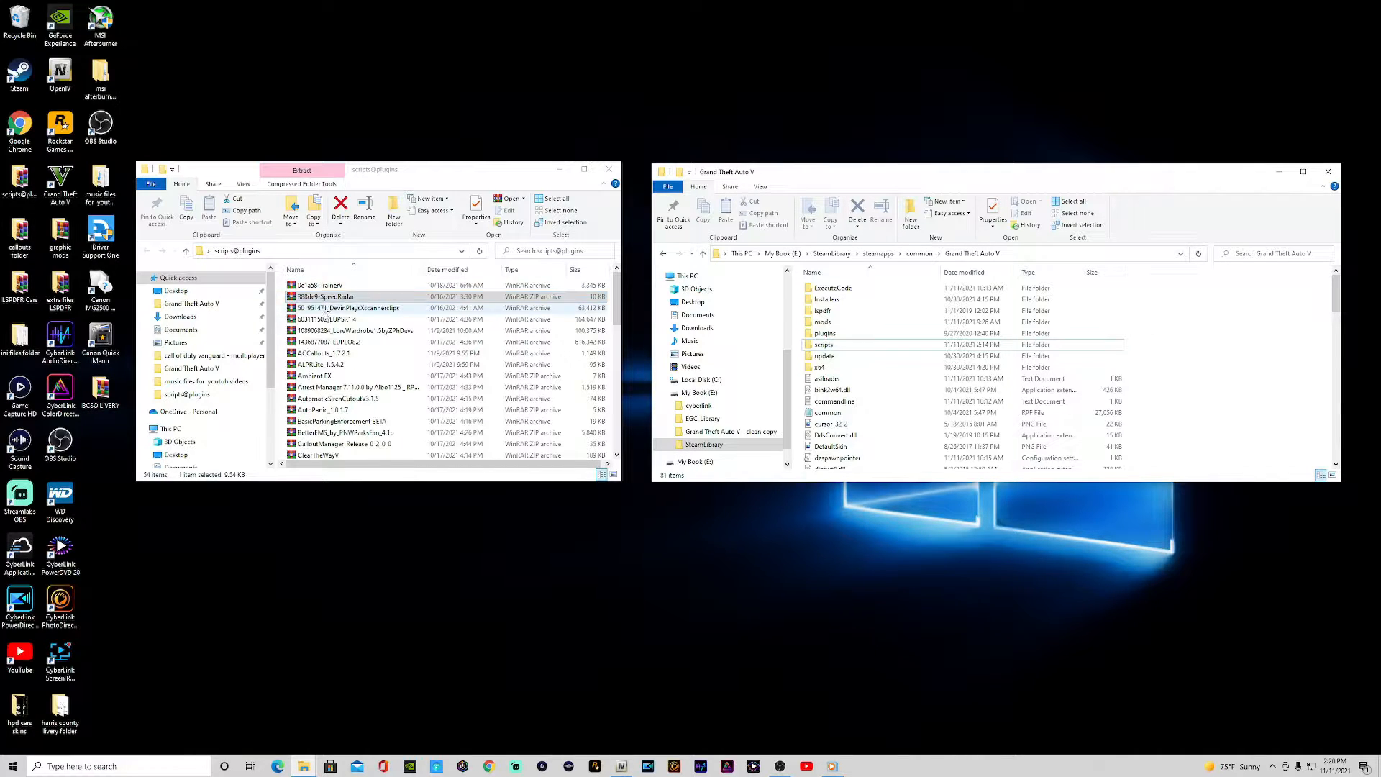
Look through the scripts@plugins archives, inspect the contents of the DevenPlaysXscannerclips archive, and close it.
scroll(345, 425, down, 5)
scroll(345, 425, down, 8)
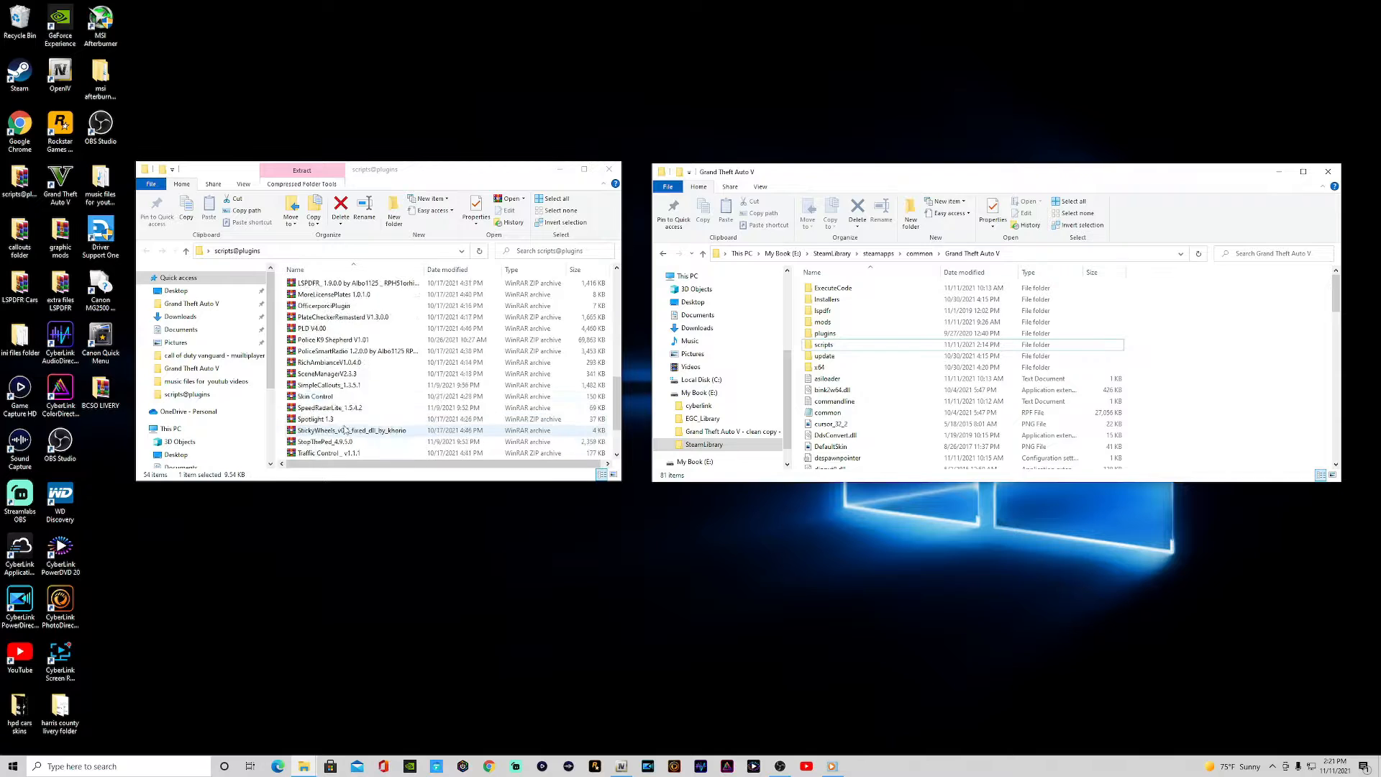
scroll(331, 432, up, 12)
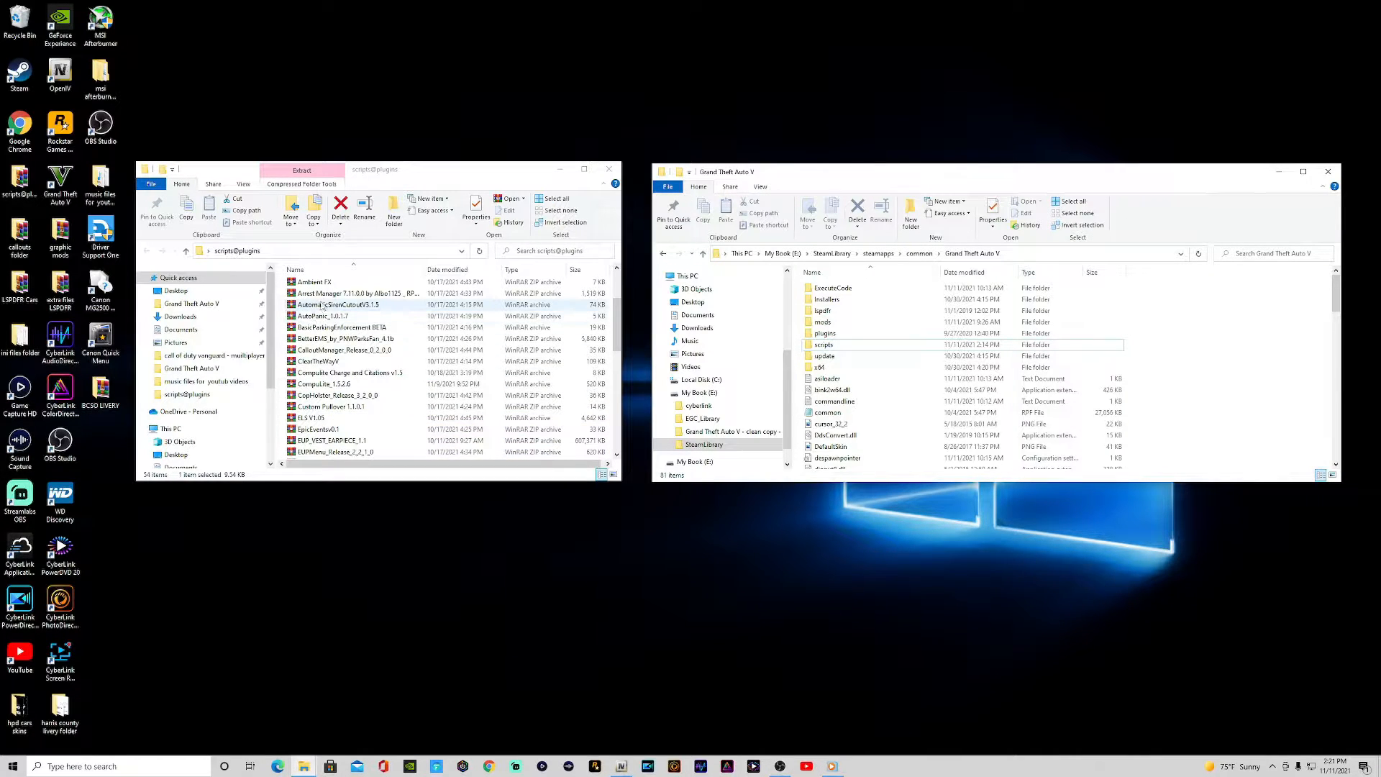
scroll(324, 311, up, 3)
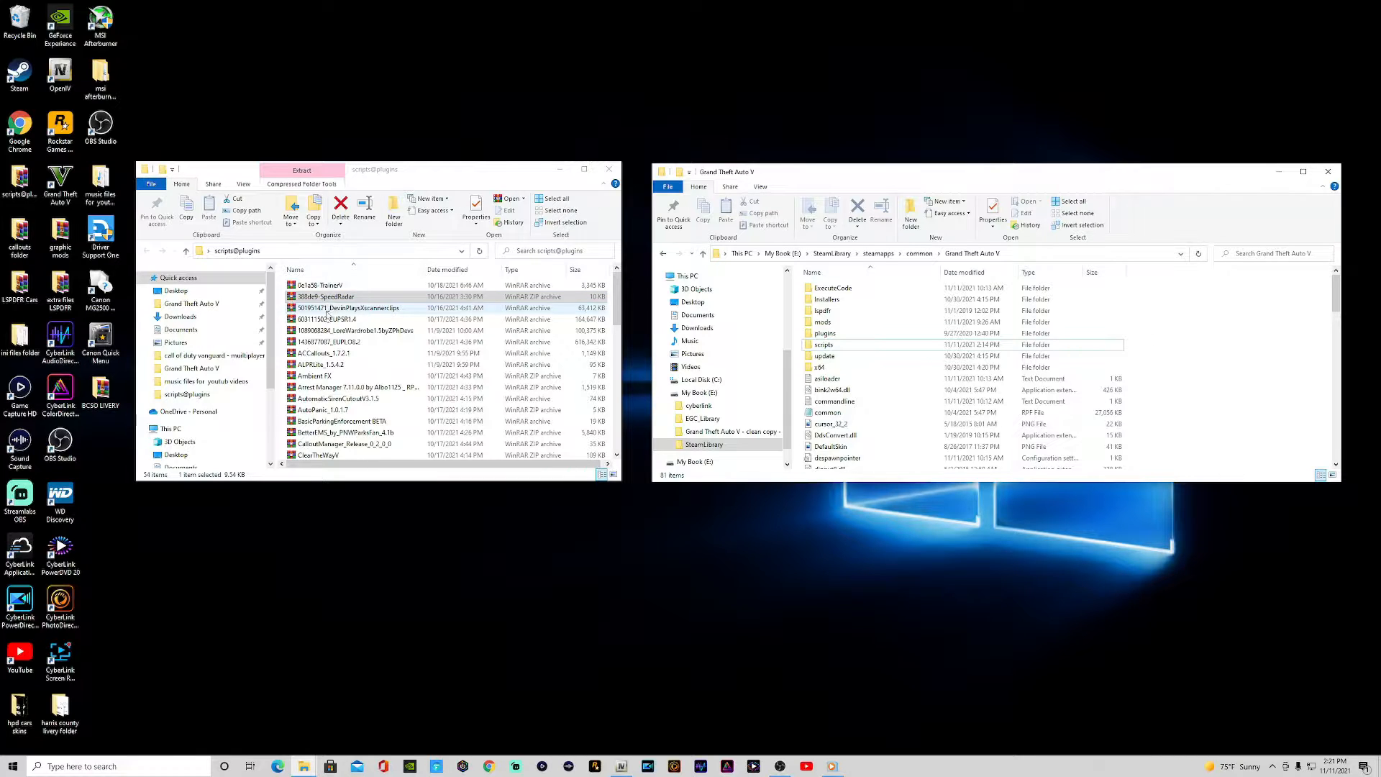
scroll(345, 311, down, 3)
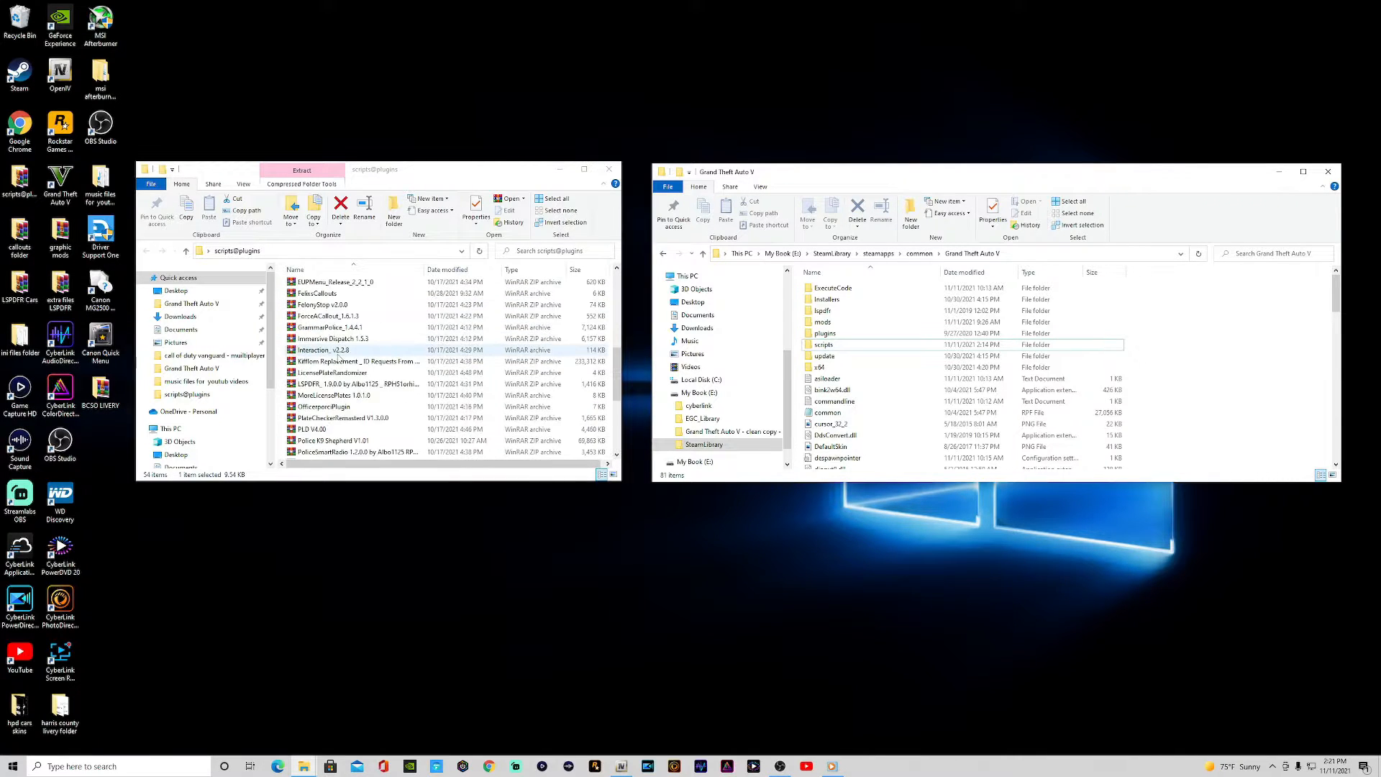
scroll(338, 356, up, 3)
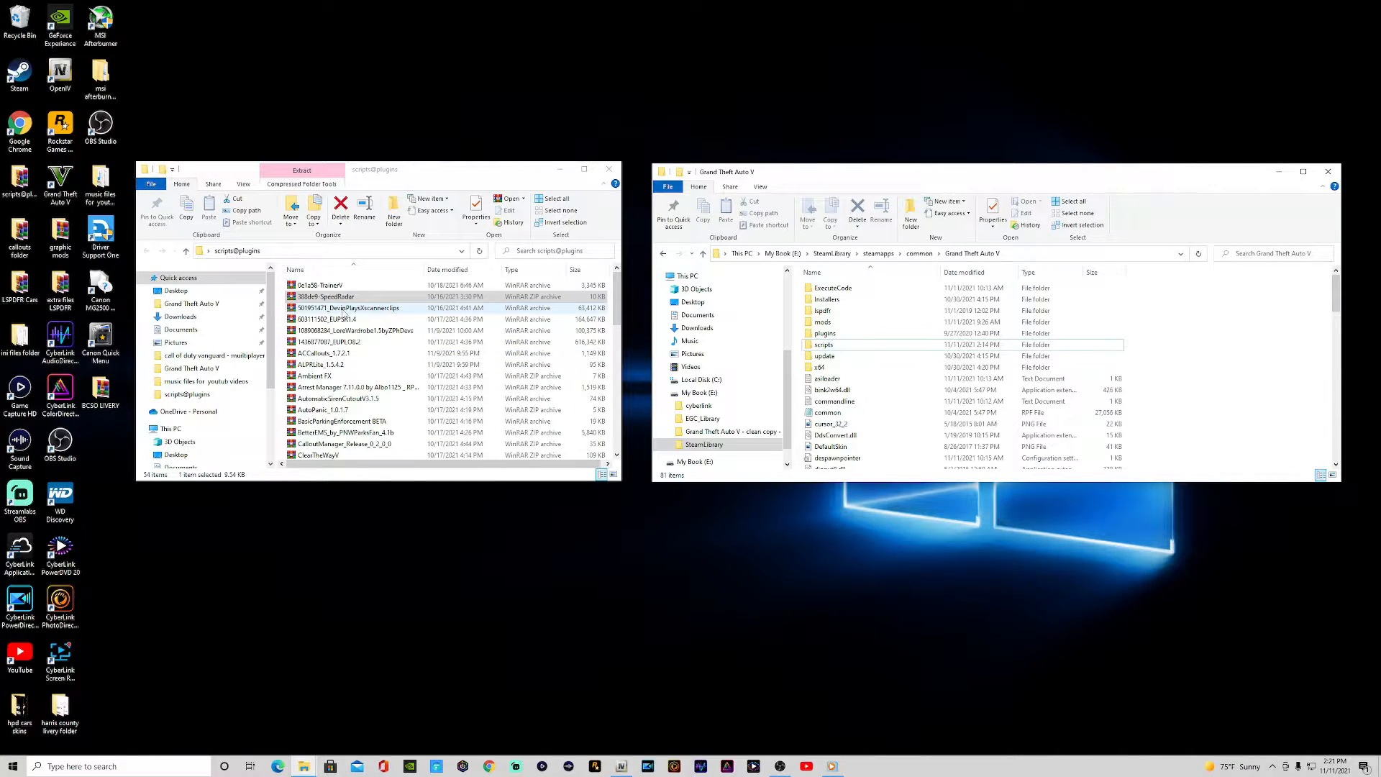
double_click(345, 307)
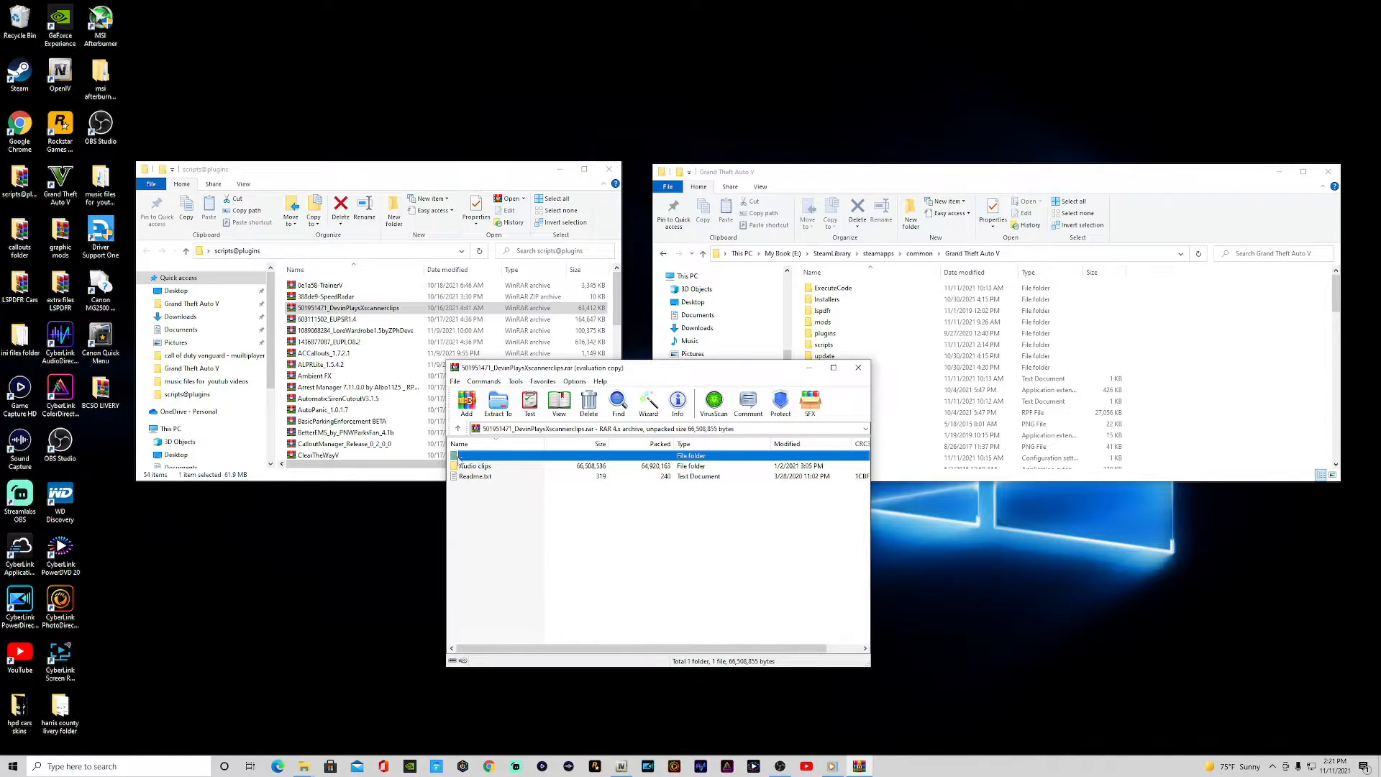
click(858, 368)
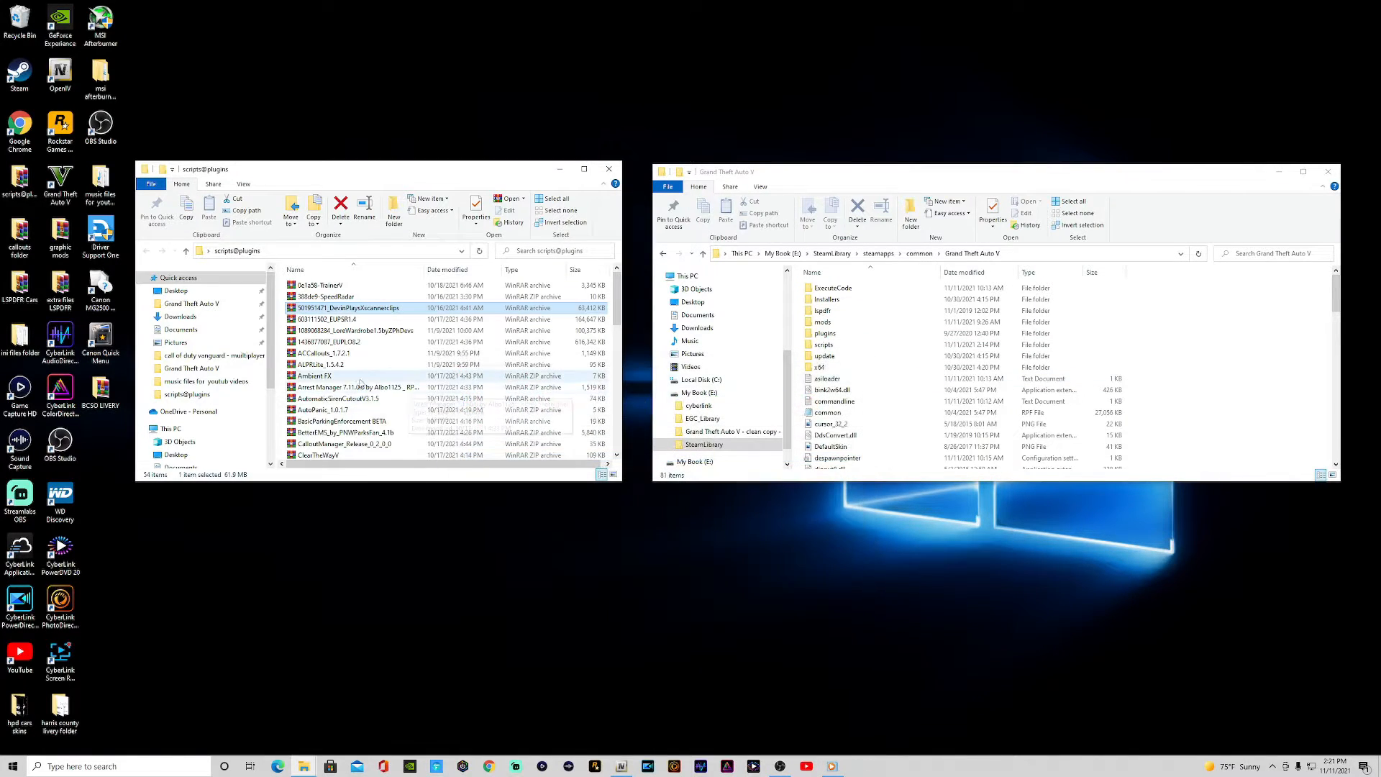
Inspect the contents of the XScanner FULL archive at the end of the scripts@plugins list and close it.
scroll(360, 394, down, 6)
scroll(359, 395, down, 5)
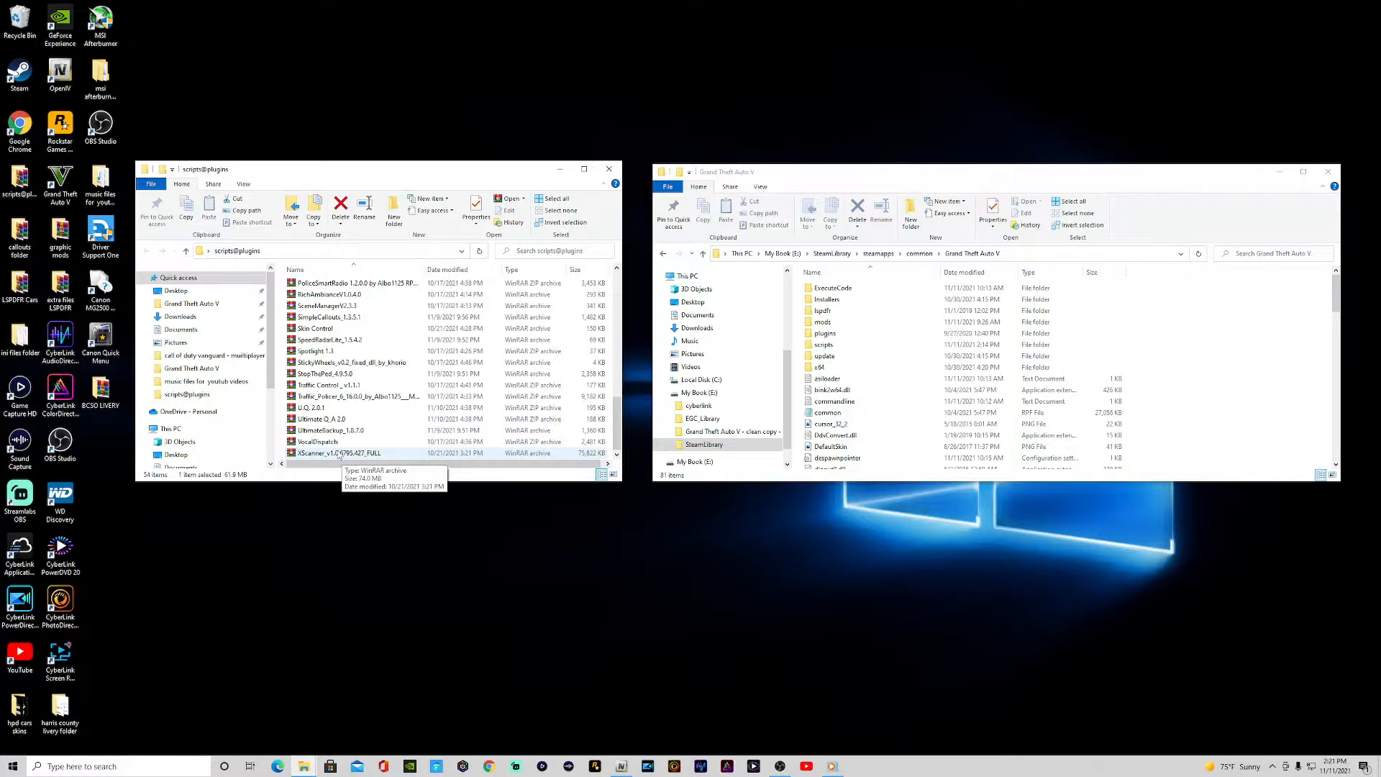
double_click(340, 453)
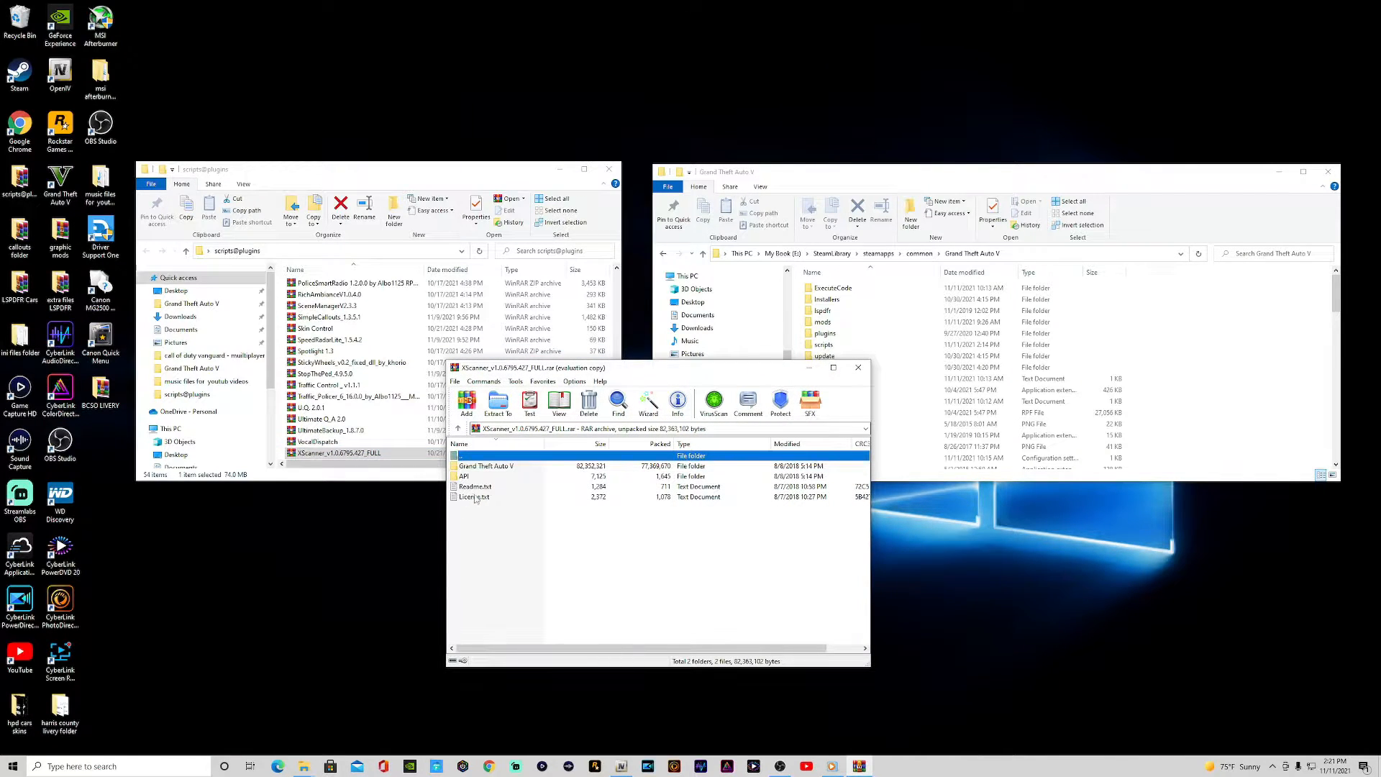
click(858, 368)
Extract SpeedRadar.dll from the SpeedRadar archive into the main Grand Theft Auto V folder and close the archive.
scroll(378, 391, up, 13)
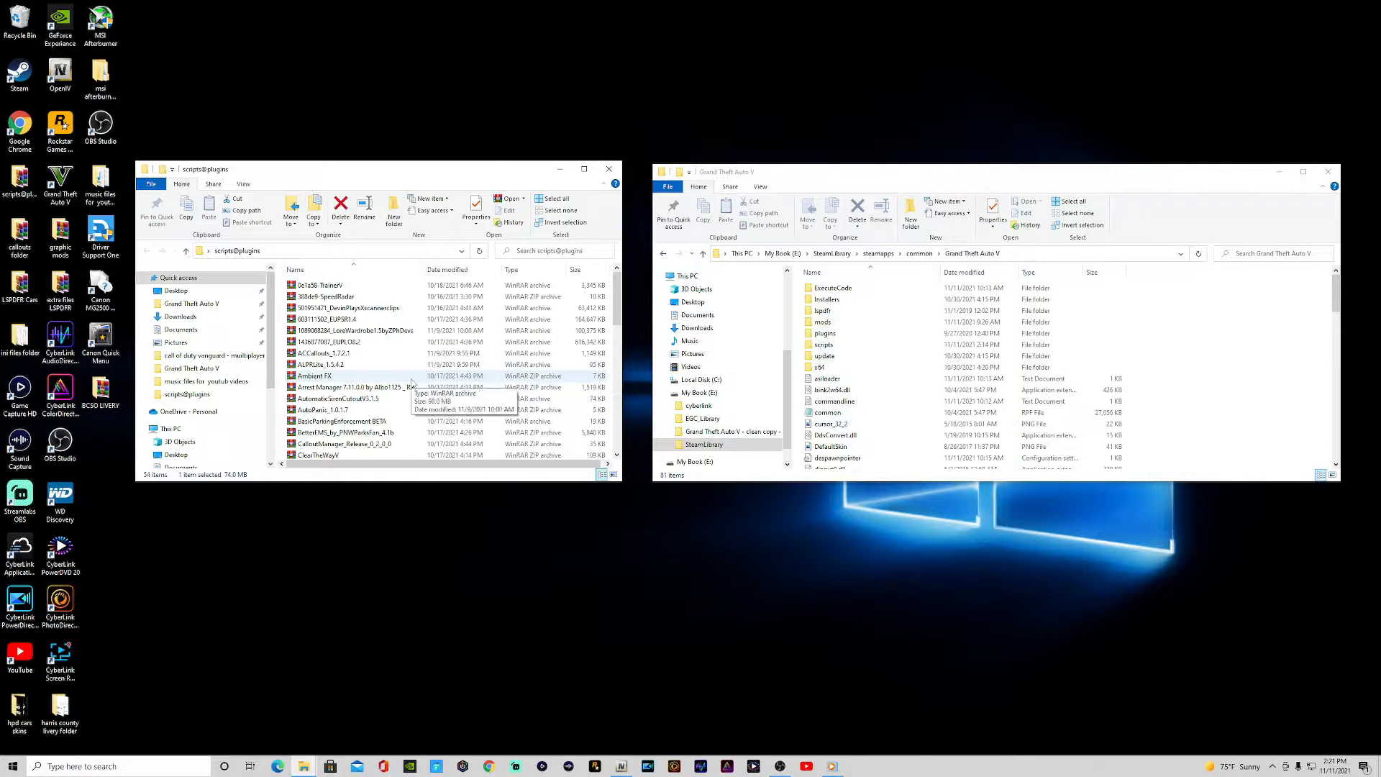
scroll(353, 324, down, 12)
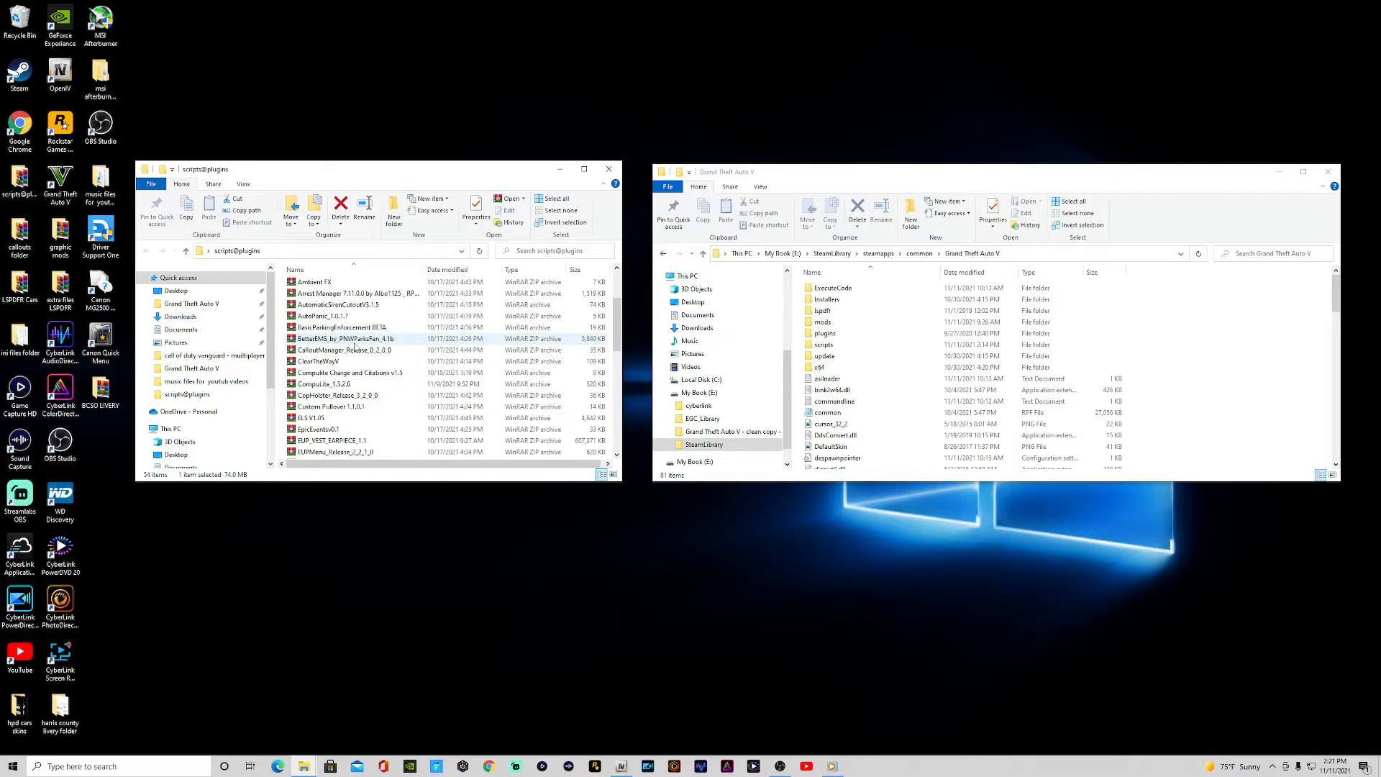
scroll(356, 346, up, 12)
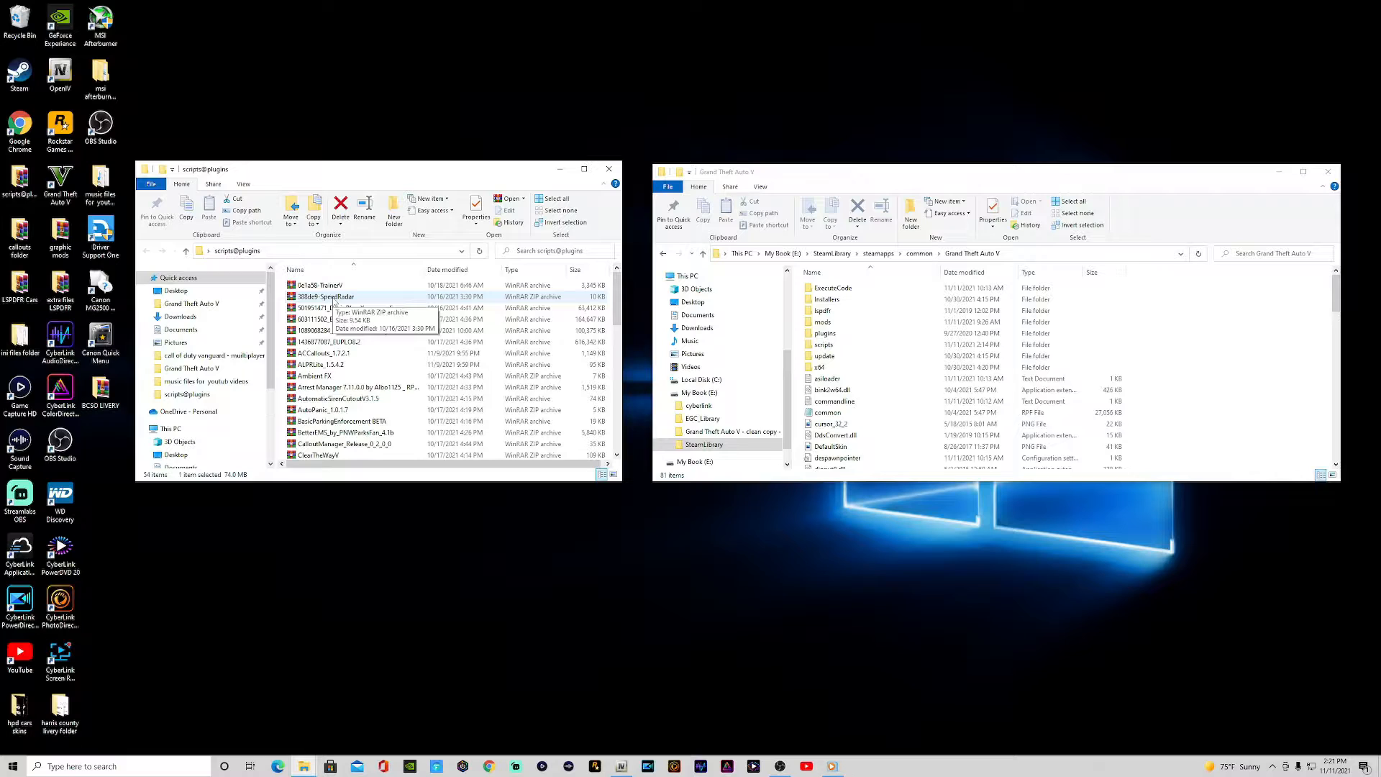
double_click(334, 297)
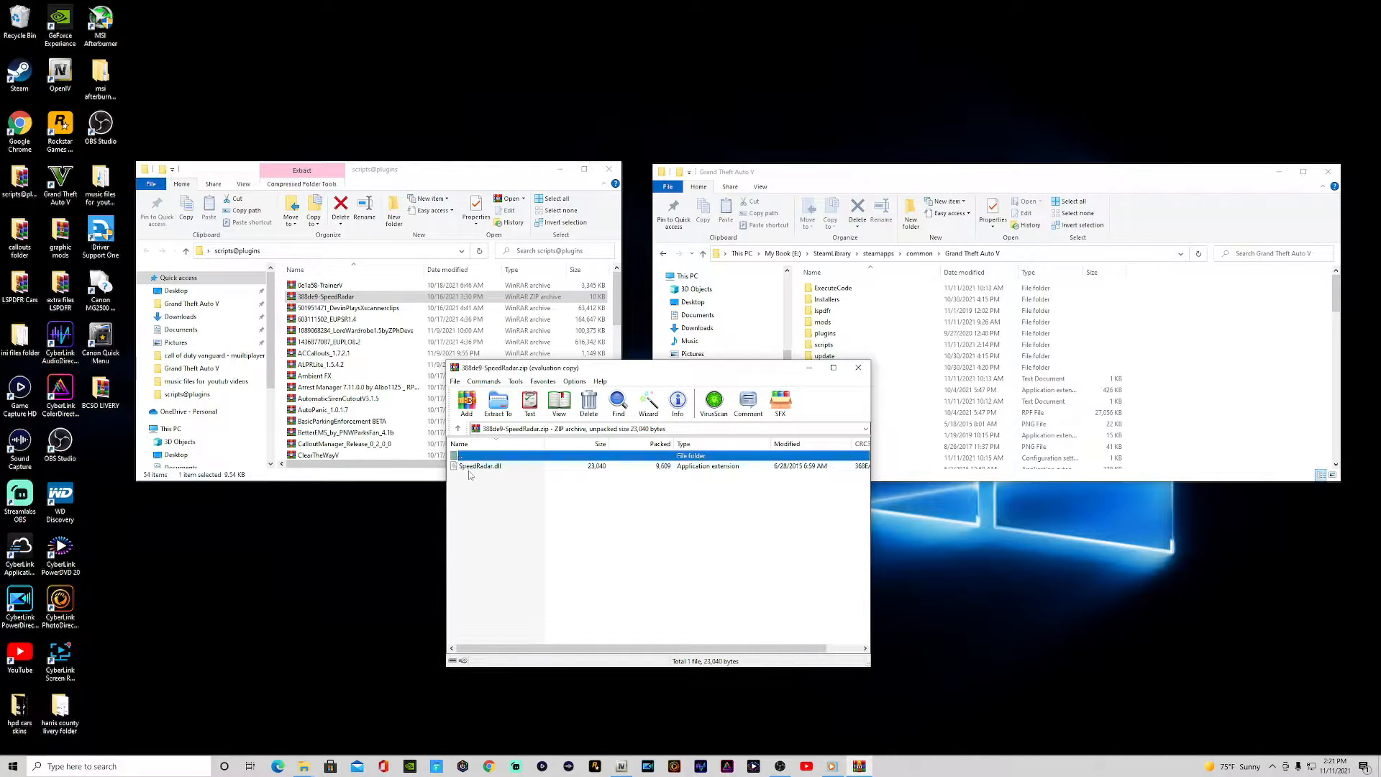
drag(480, 467, 1259, 347)
click(659, 555)
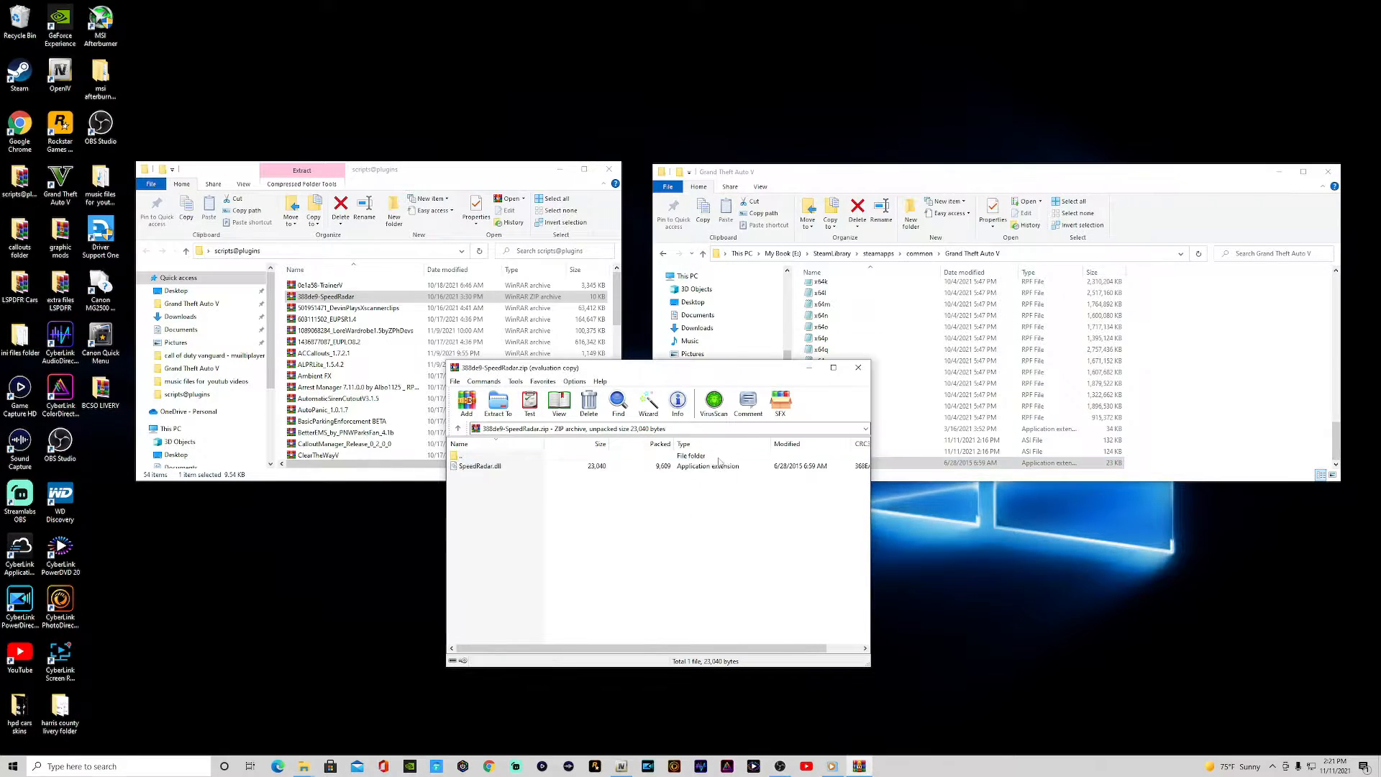
click(857, 367)
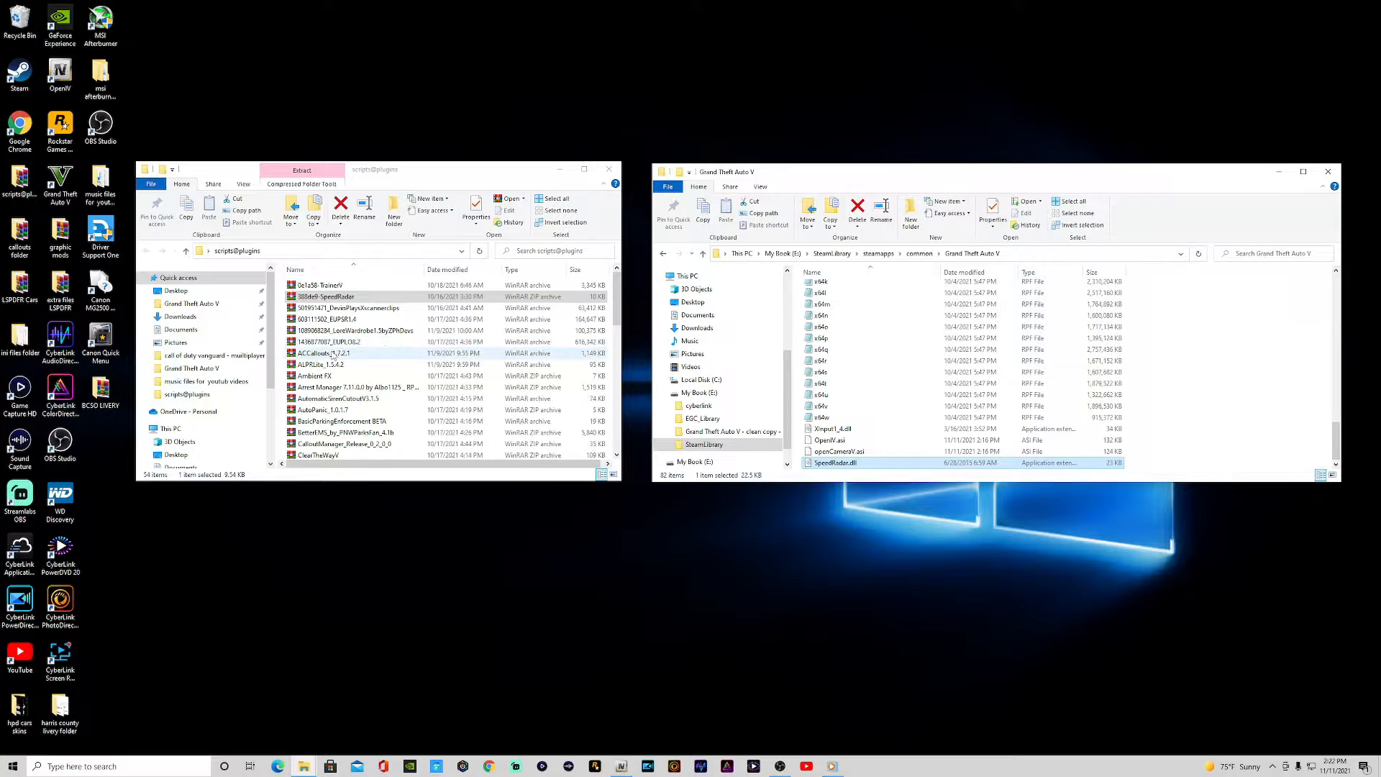
Inspect the contents of the ACCallouts_1.7.2.1 archive, close it, and minimize the scripts@plugins window.
double_click(333, 354)
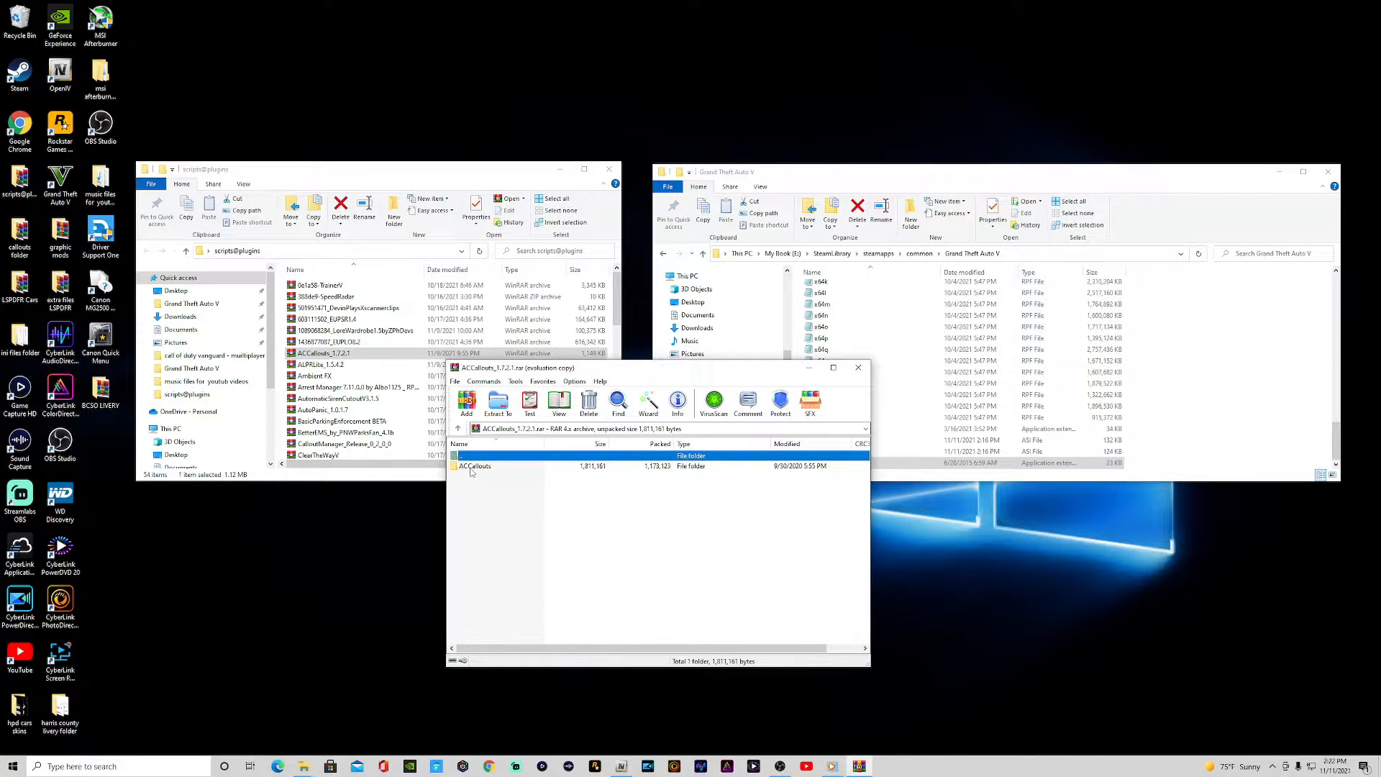
click(856, 369)
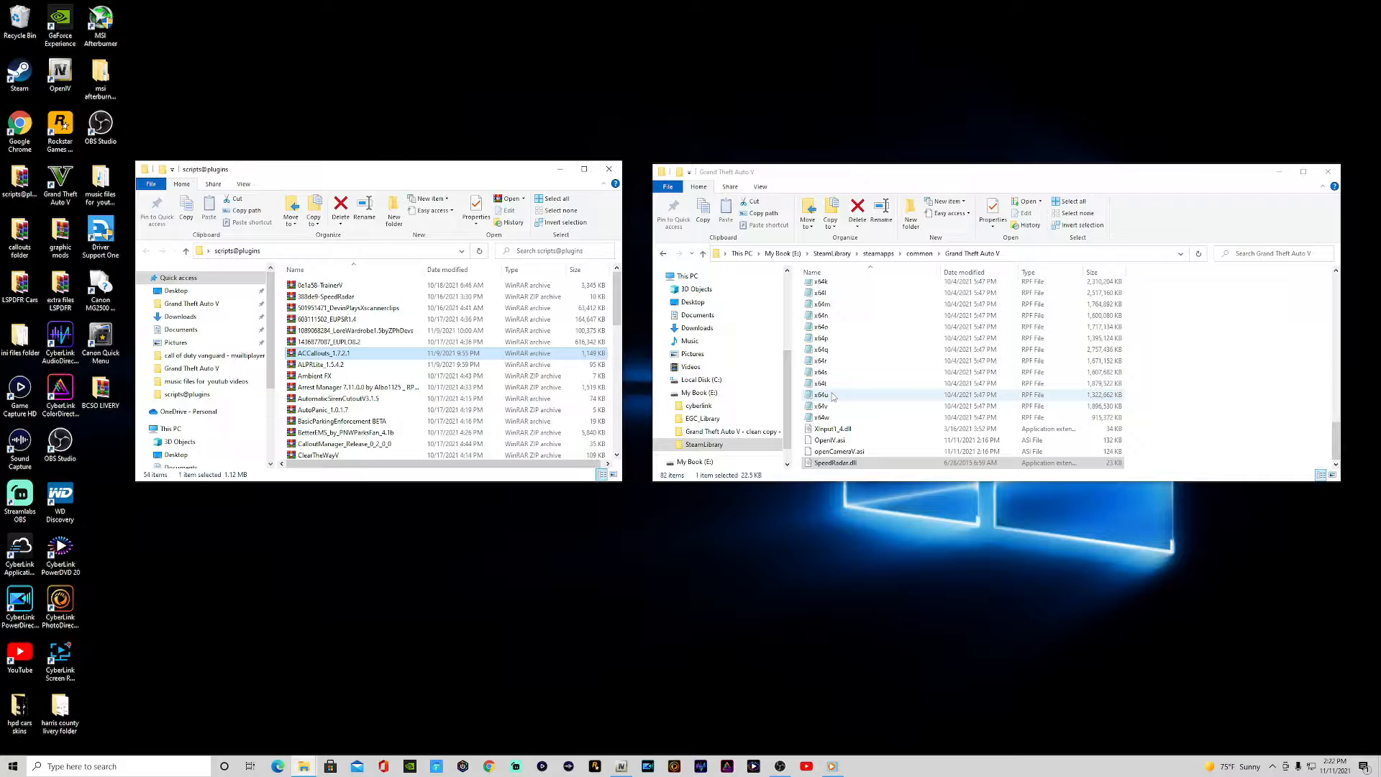
click(559, 169)
Switch to Google Chrome, search Google for "bejoijo plugins", and open the Bejoijo Plugins home page.
click(490, 766)
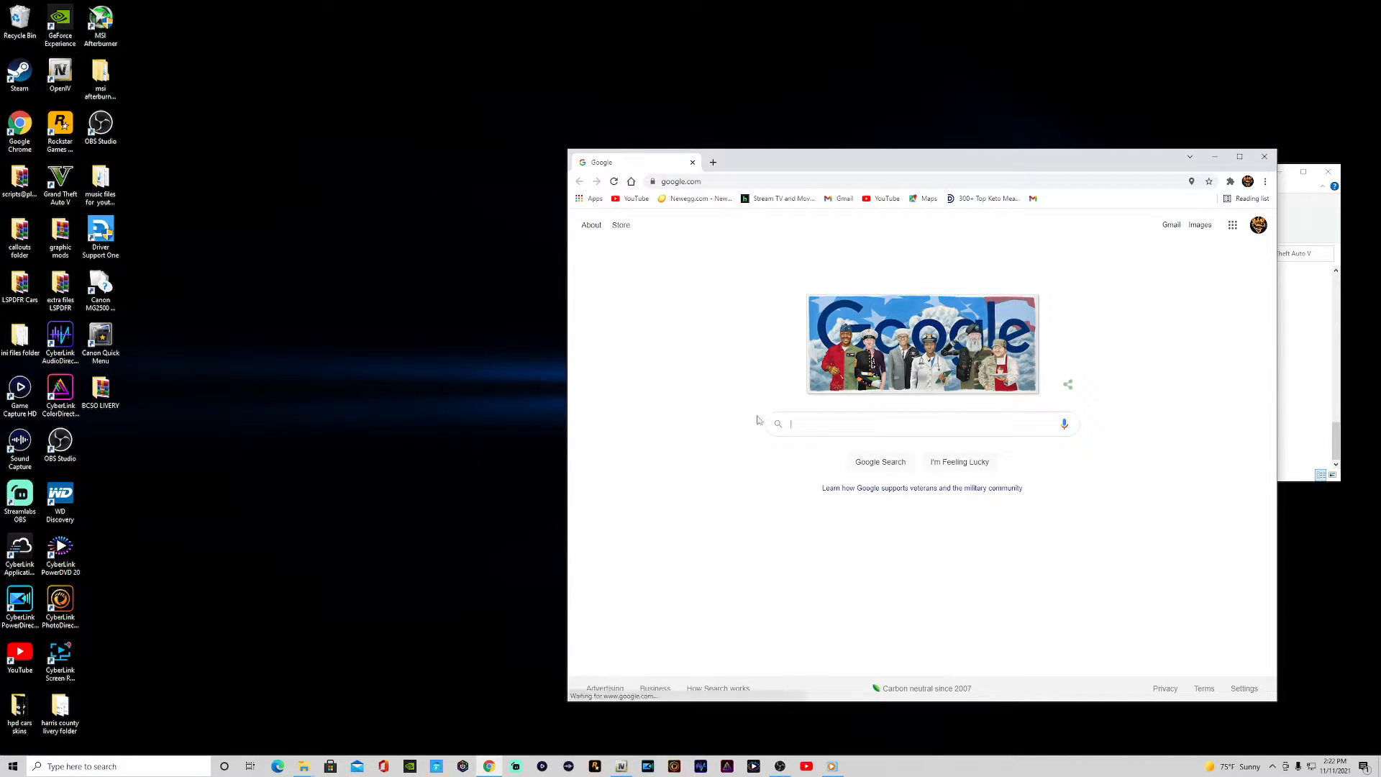
click(804, 427)
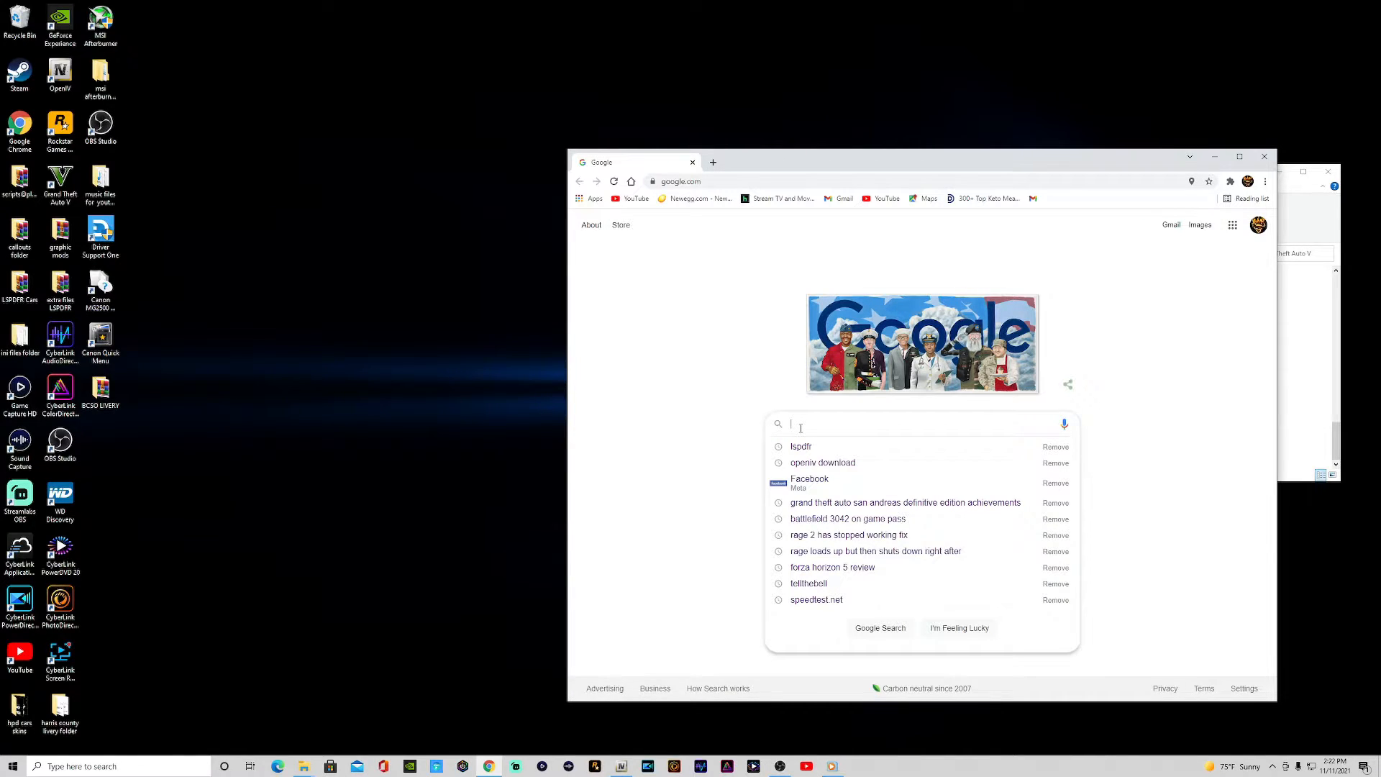
text(be)
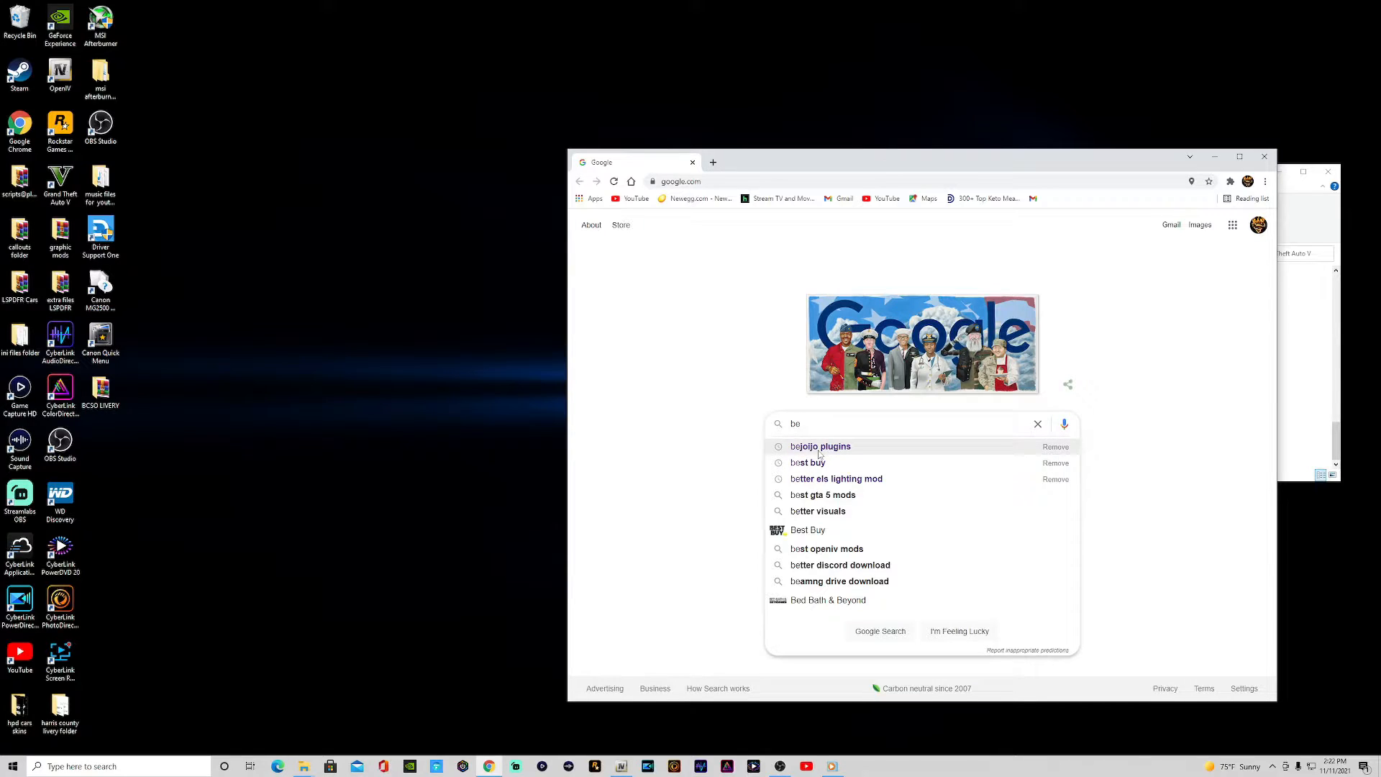
click(818, 452)
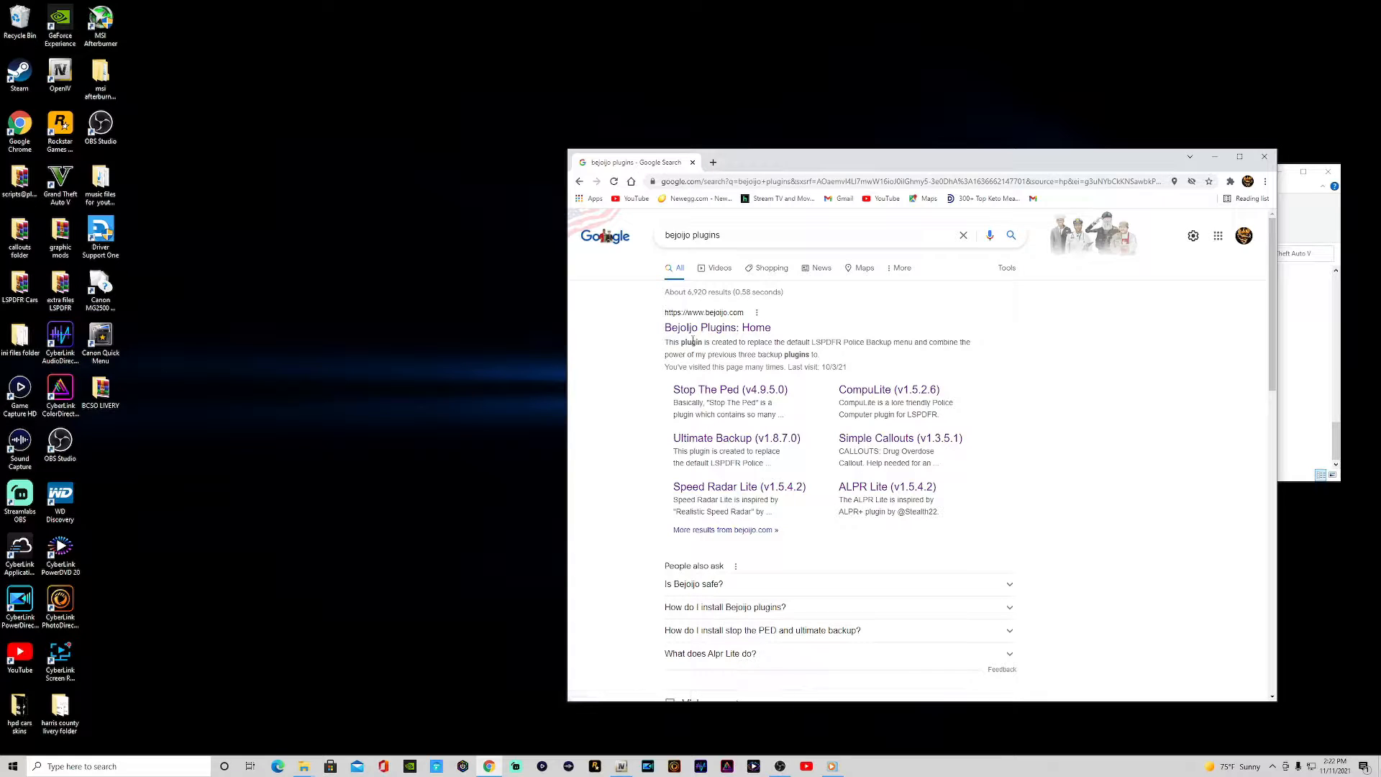
click(692, 333)
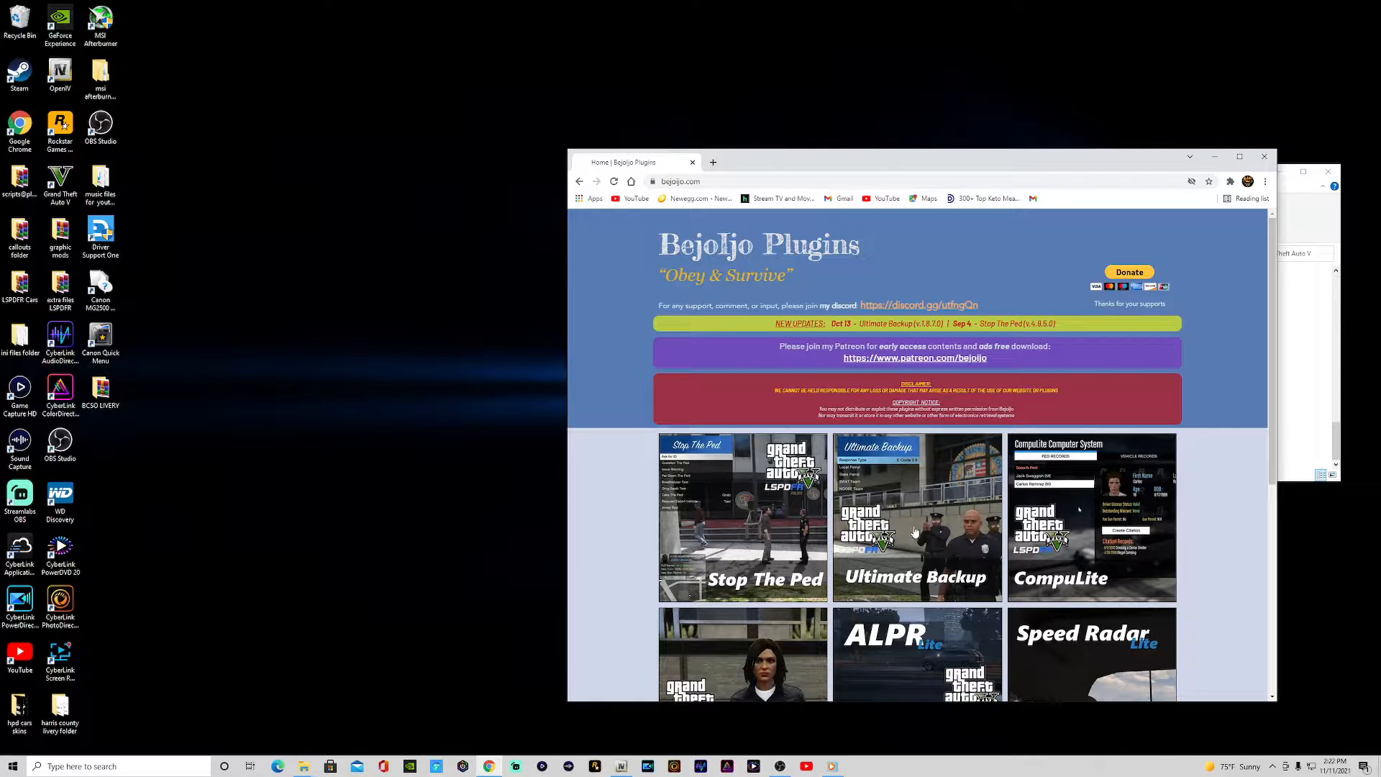
Look over the plugins offered on the Bejoijo site and open the Stop The Ped page, closing any advertising tab.
scroll(1079, 509, down, 3)
scroll(779, 563, up, 1)
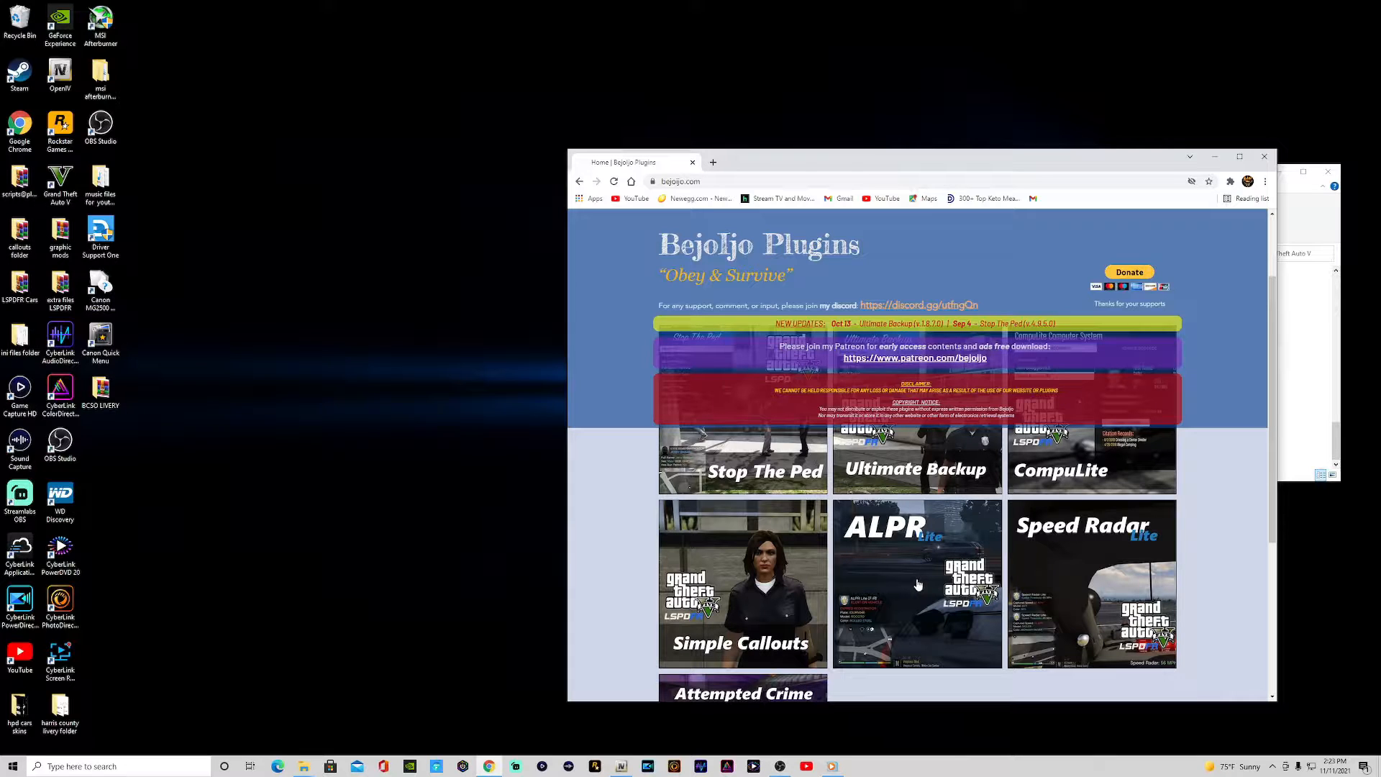
scroll(1047, 592, down, 2)
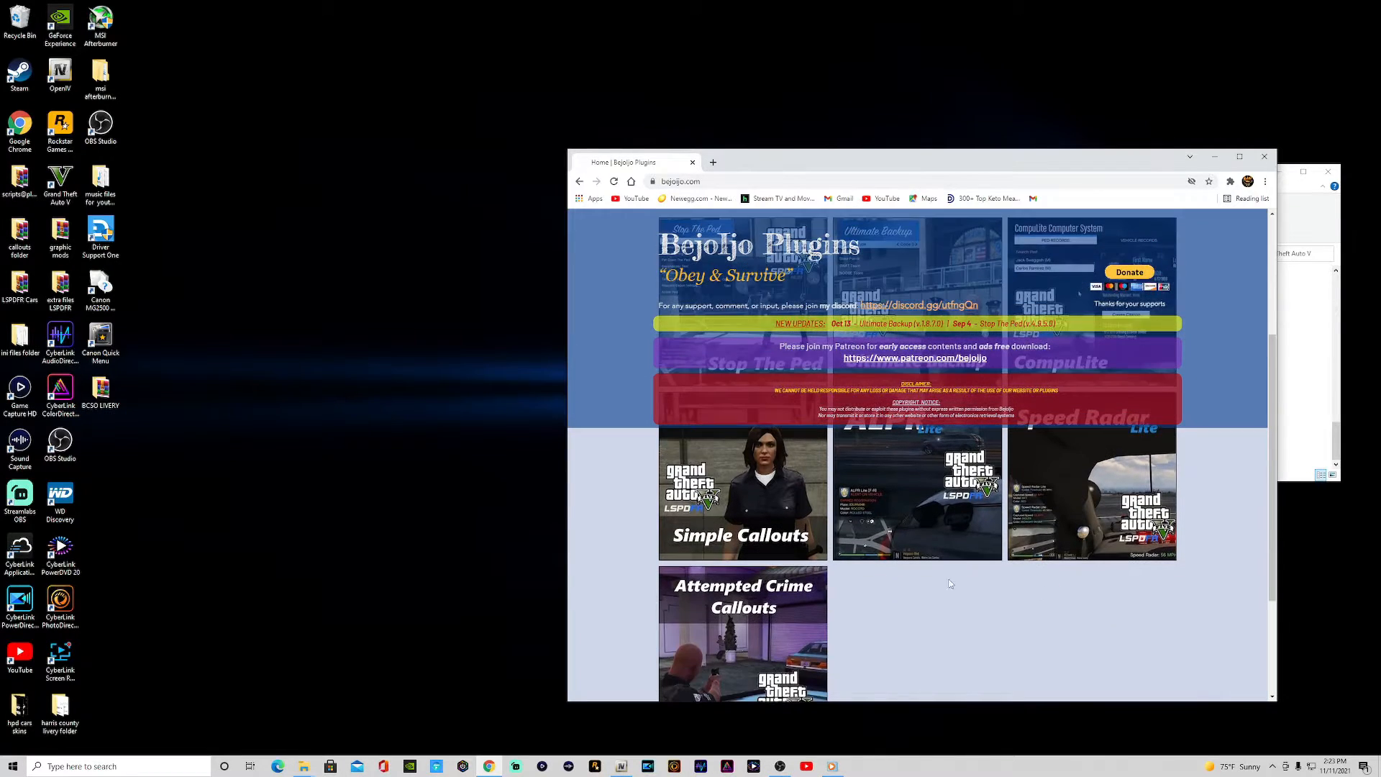
scroll(735, 612, down, 3)
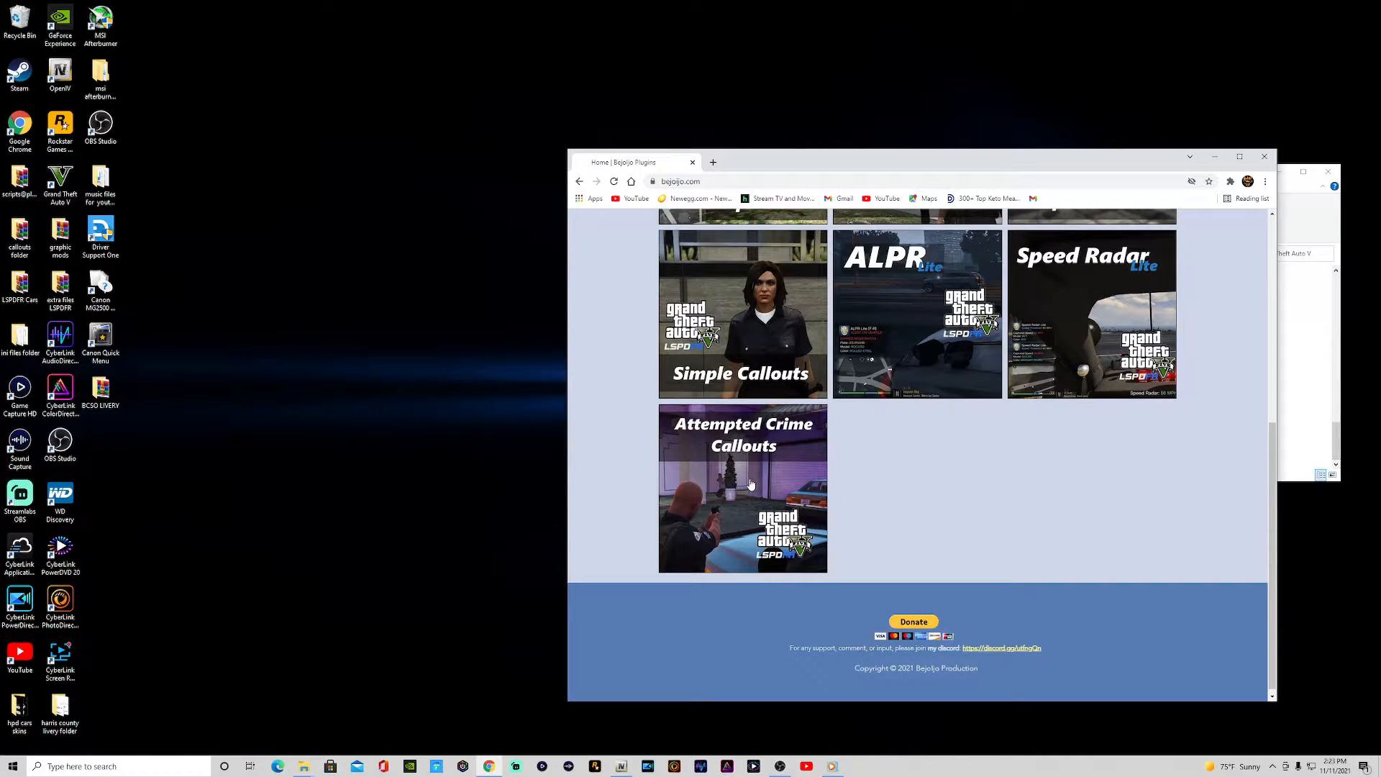
scroll(751, 484, up, 6)
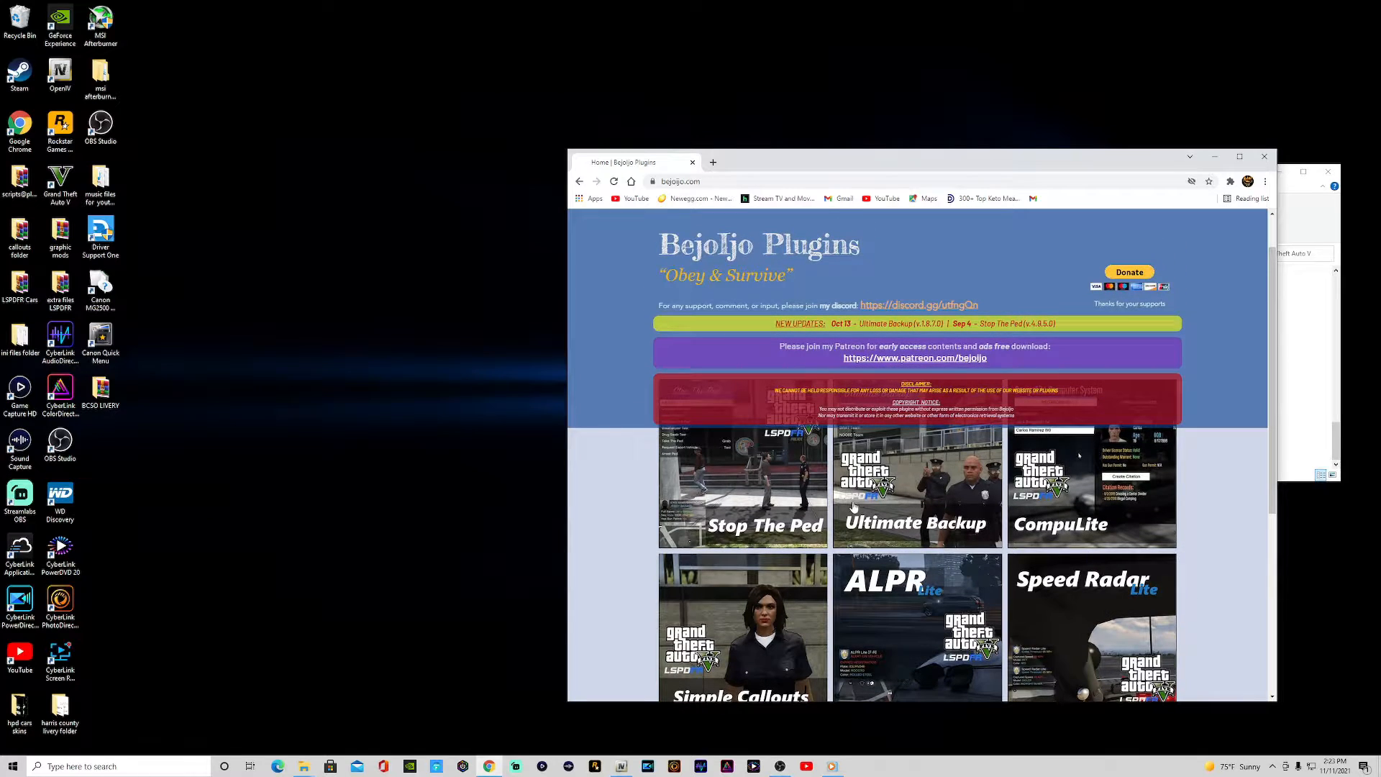
click(744, 513)
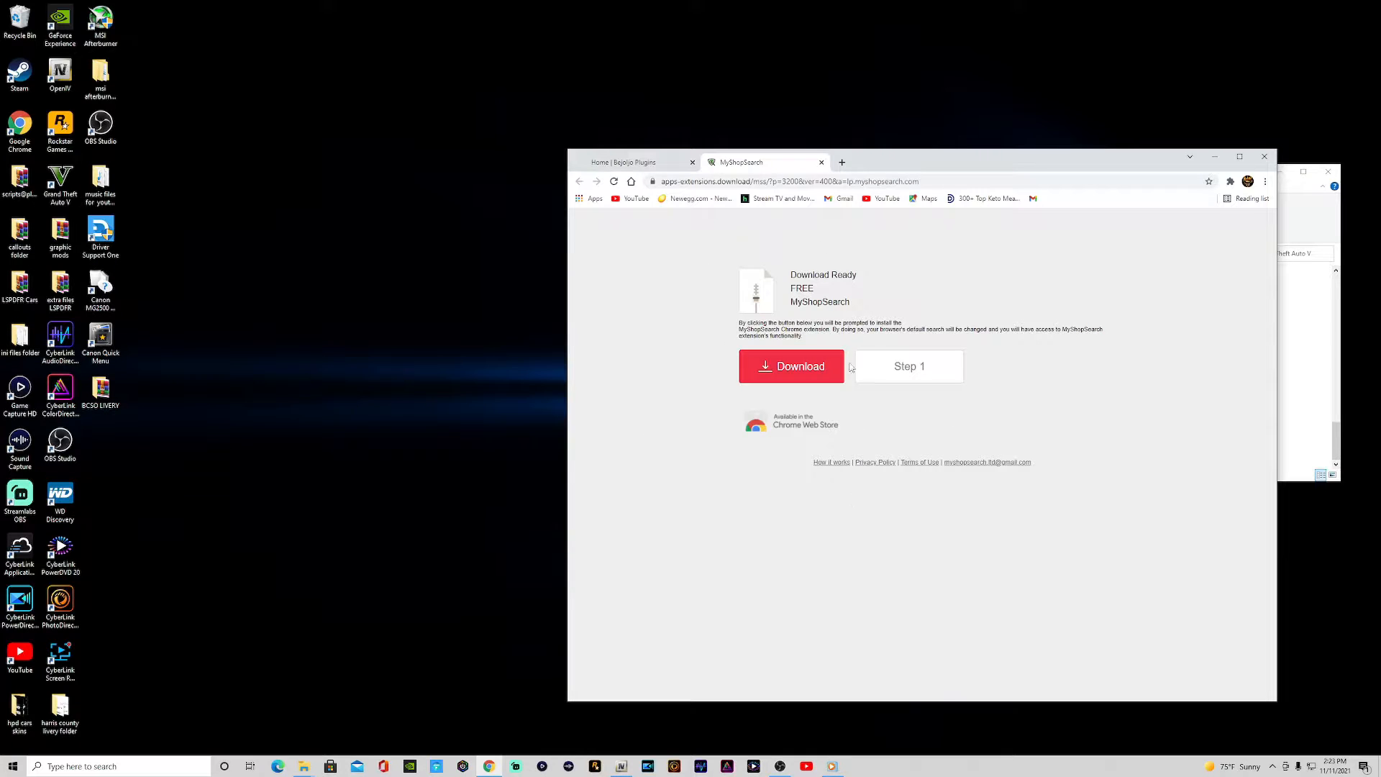
click(821, 162)
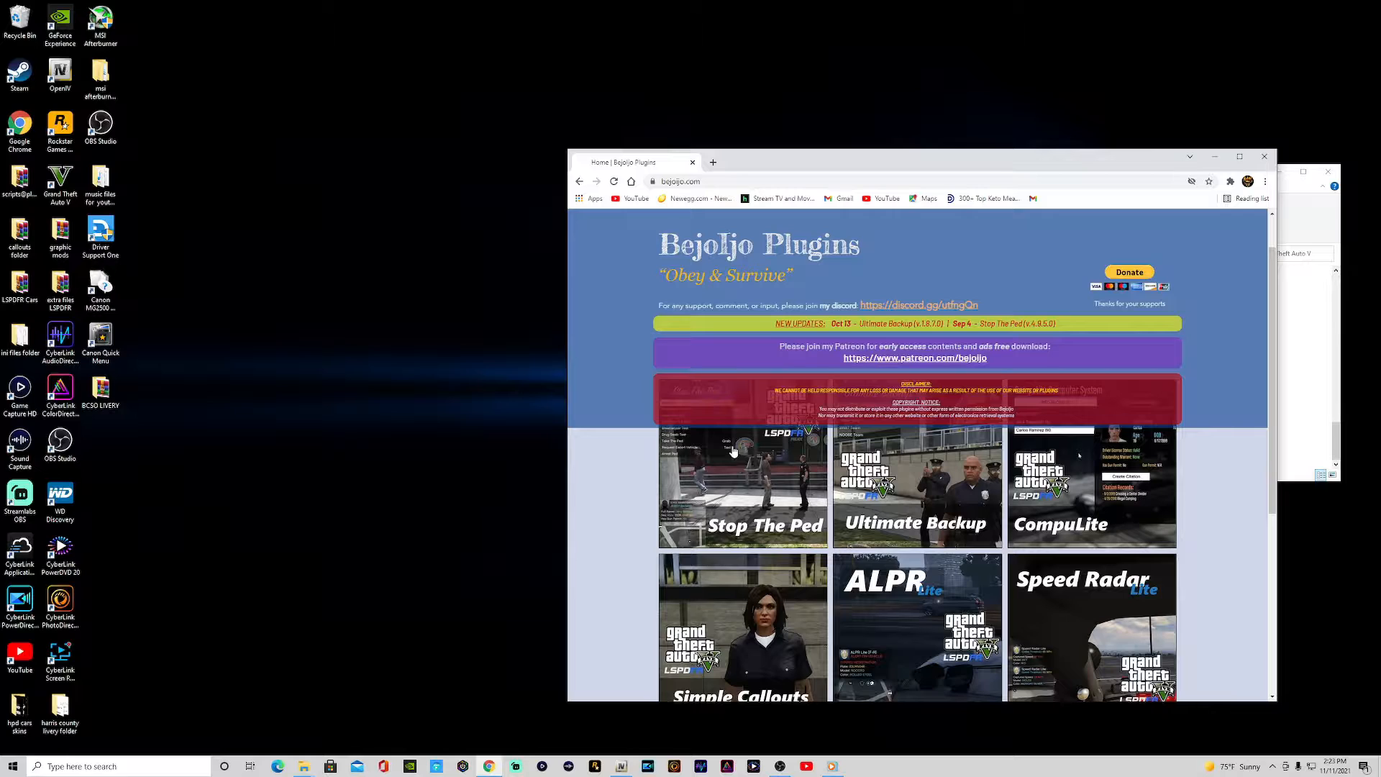
click(775, 494)
Download StopThePed_4.9.5.0.rar from the Stop The Ped page, closing the advertising tab and the archive once it opens.
scroll(891, 560, down, 6)
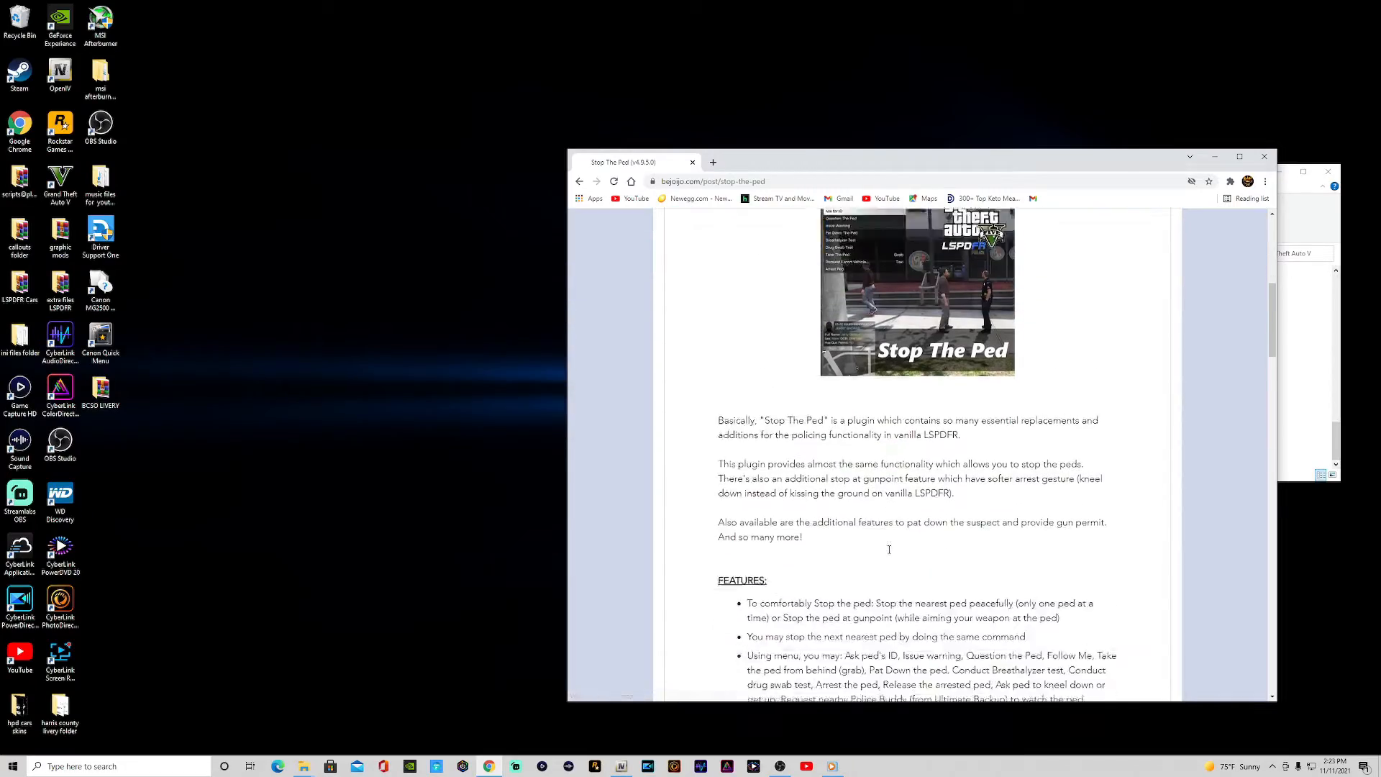
scroll(889, 550, down, 10)
scroll(884, 547, down, 10)
scroll(865, 533, down, 4)
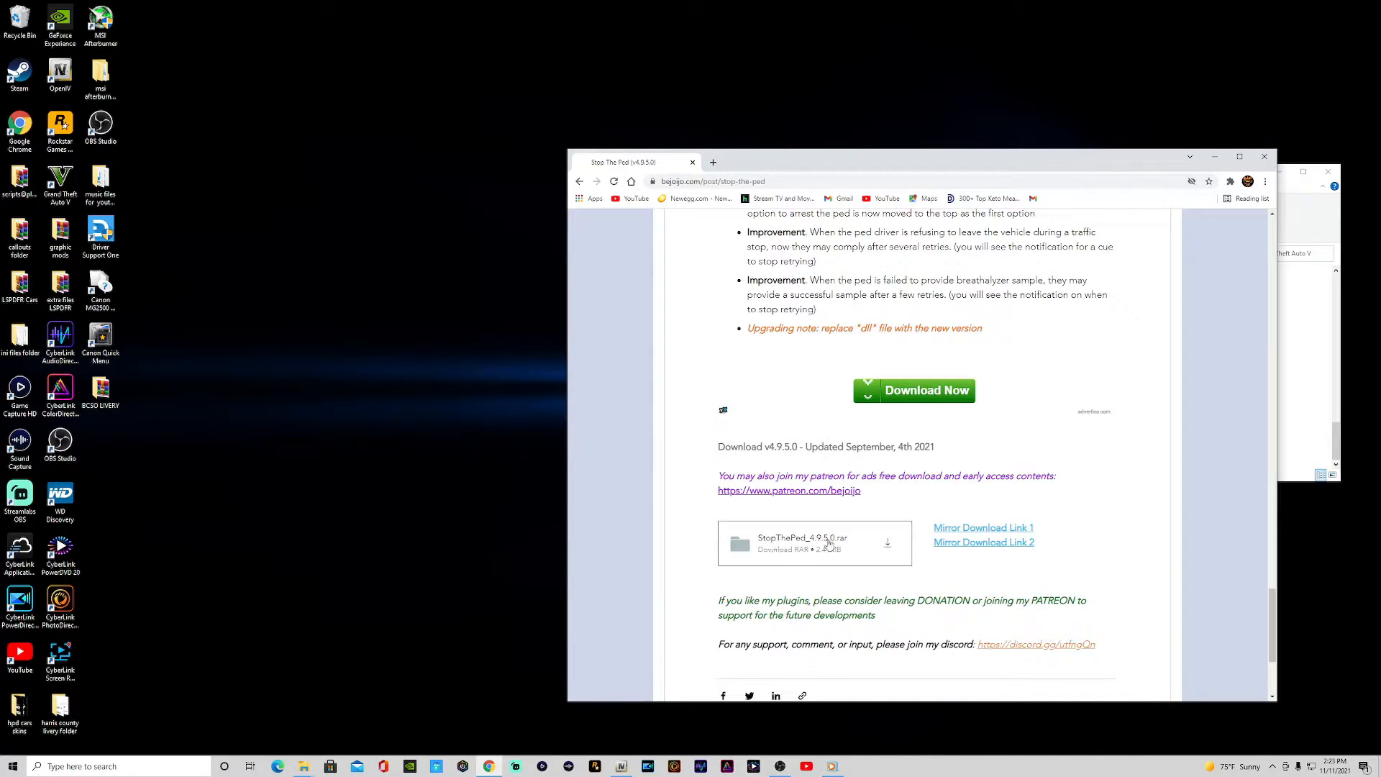
click(730, 550)
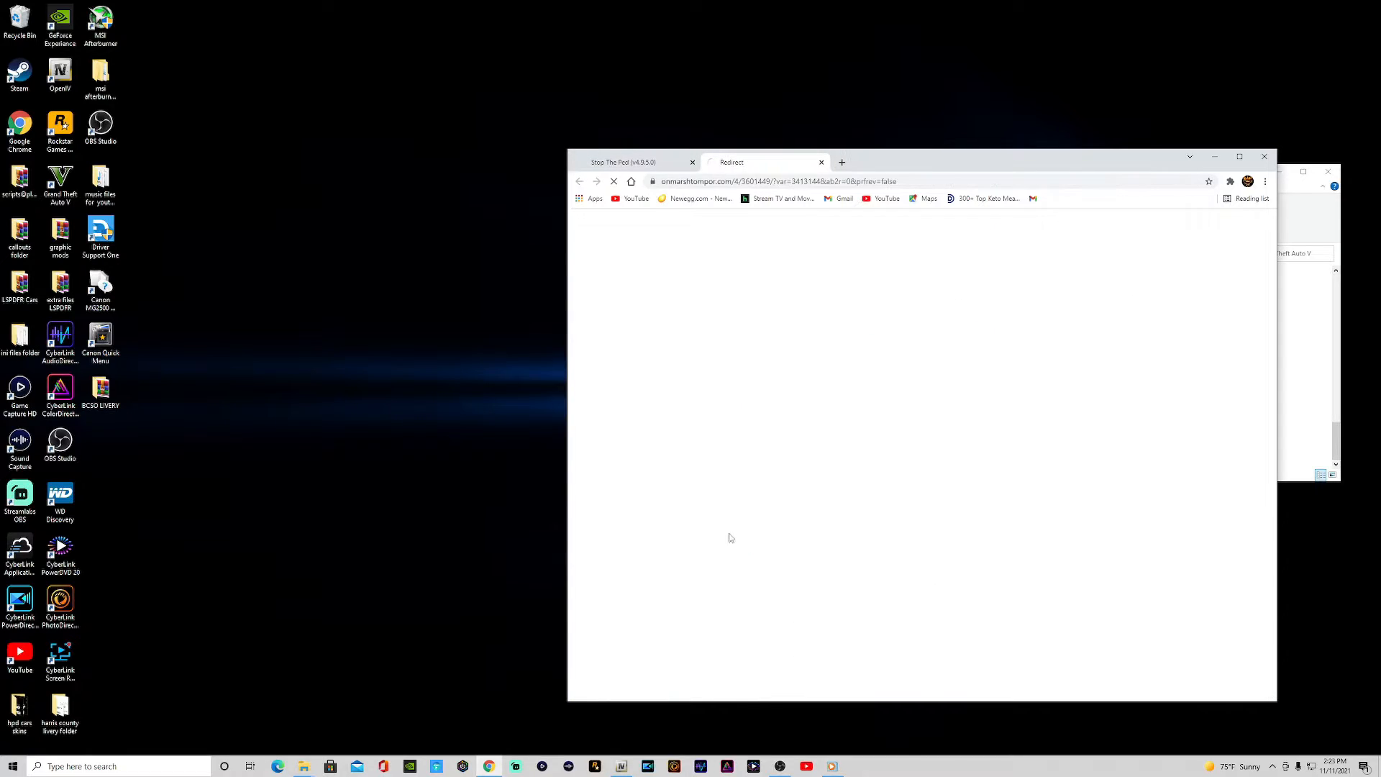
click(820, 162)
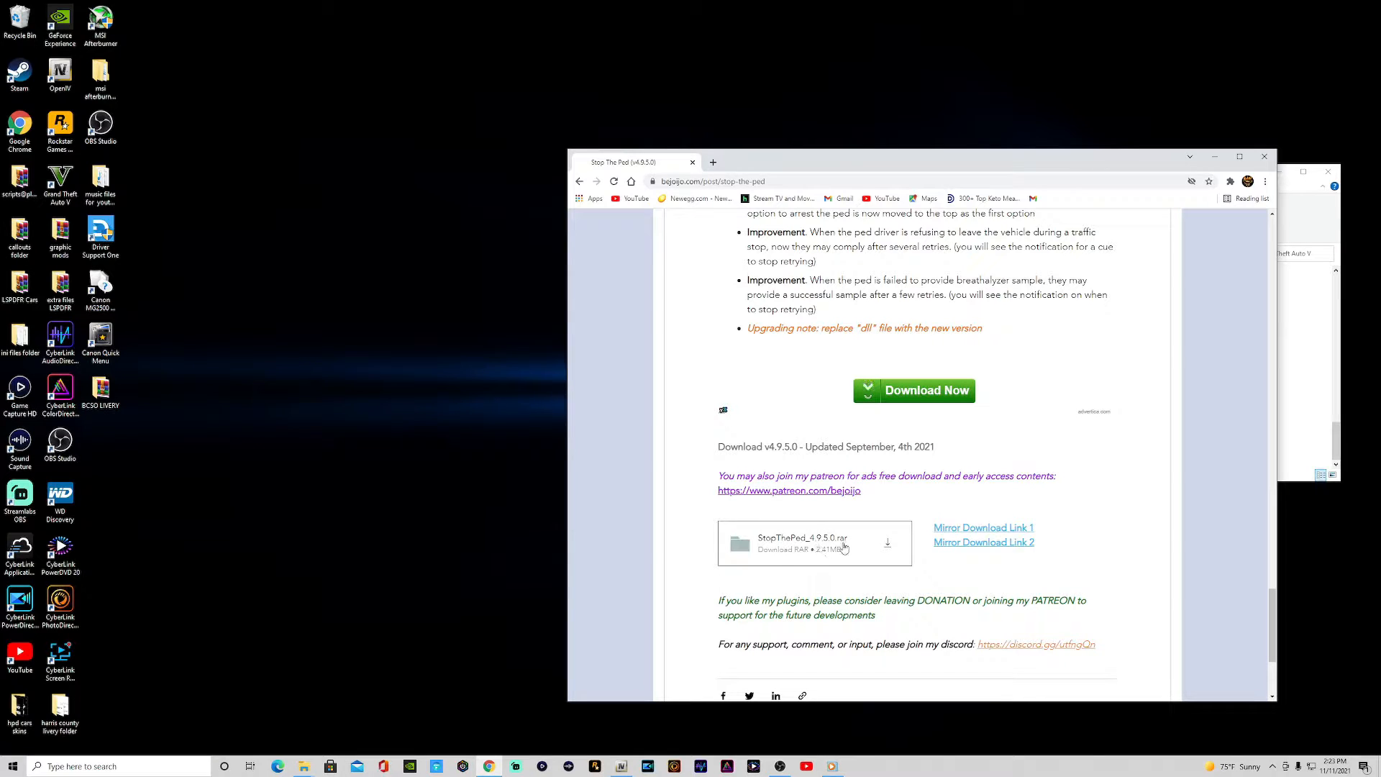
click(844, 549)
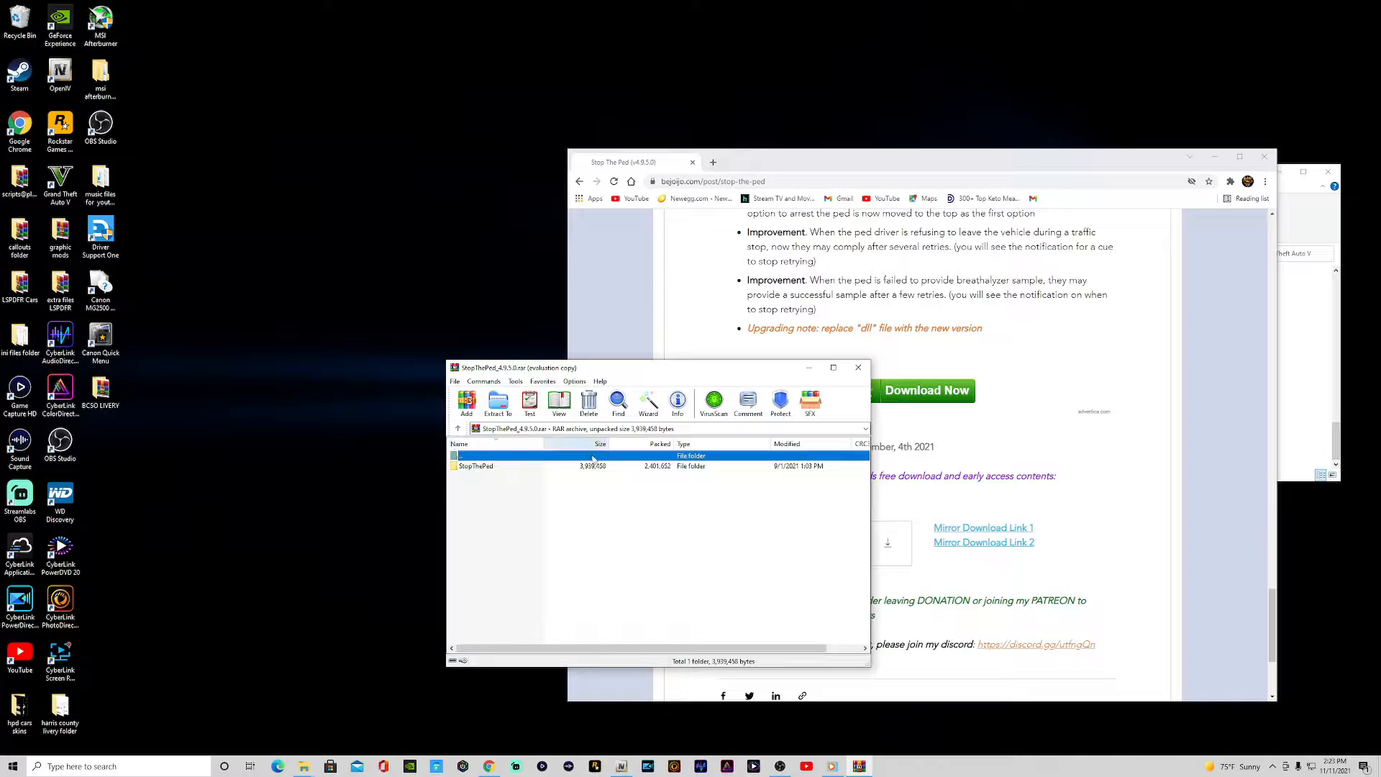
click(859, 369)
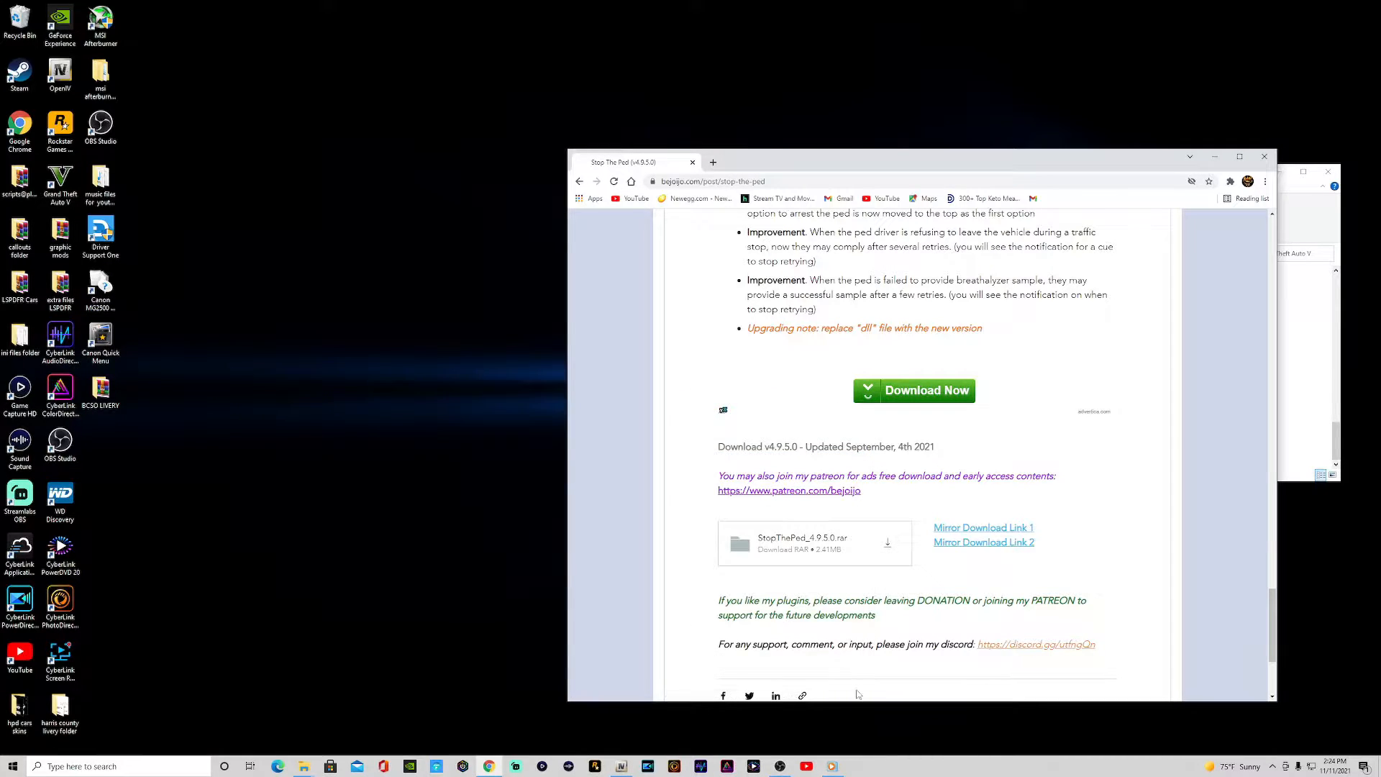
Return to the Bejoijo home page, look over the other plugins offered, and close the browser.
scroll(820, 565, down, 3)
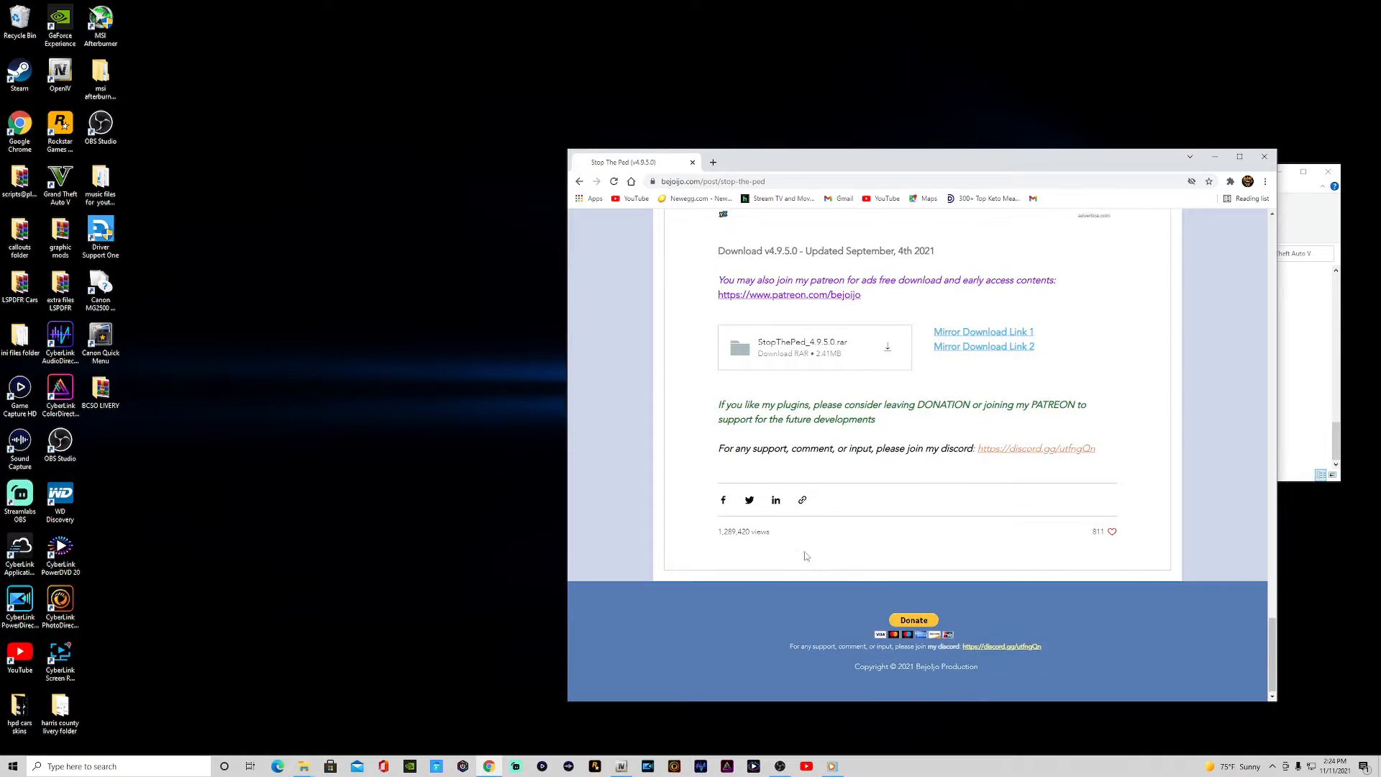
scroll(818, 561, up, 3)
click(580, 182)
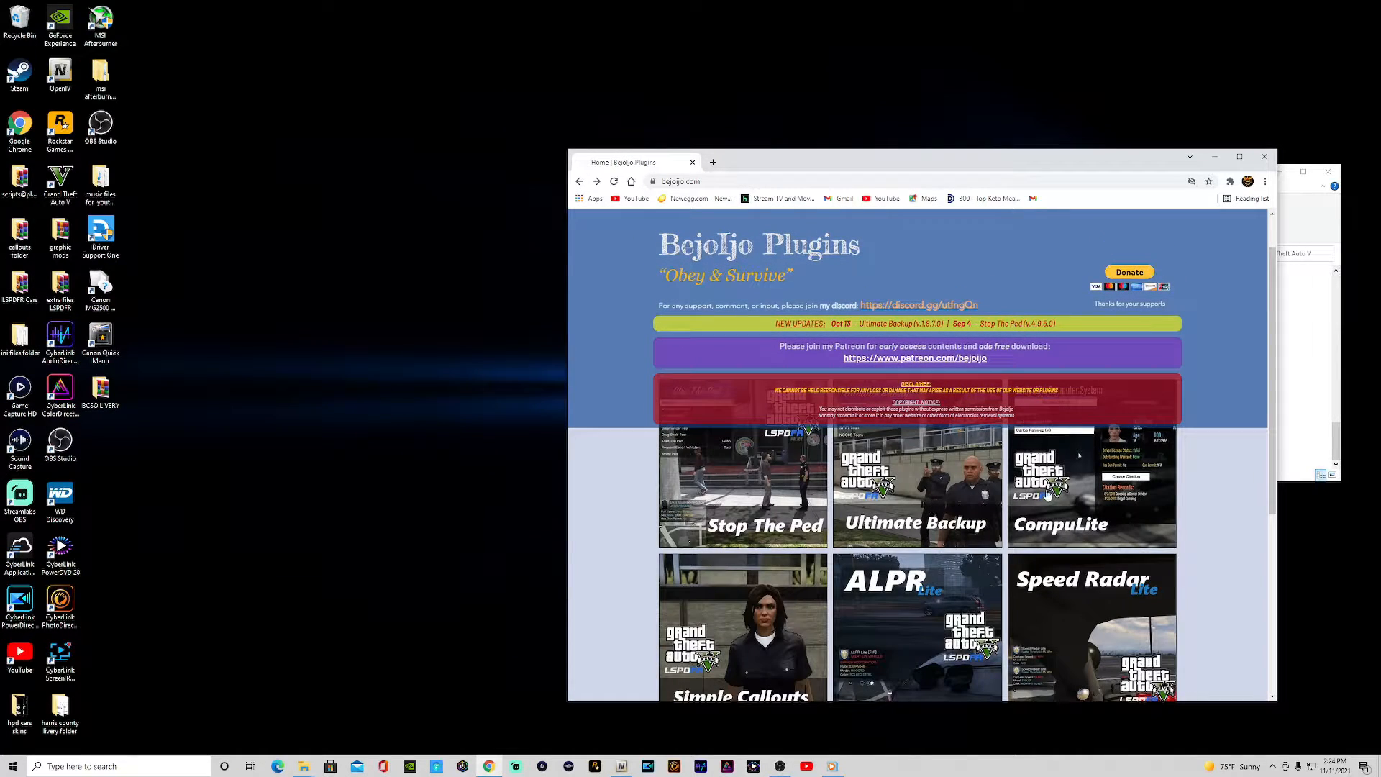
scroll(760, 585, down, 1)
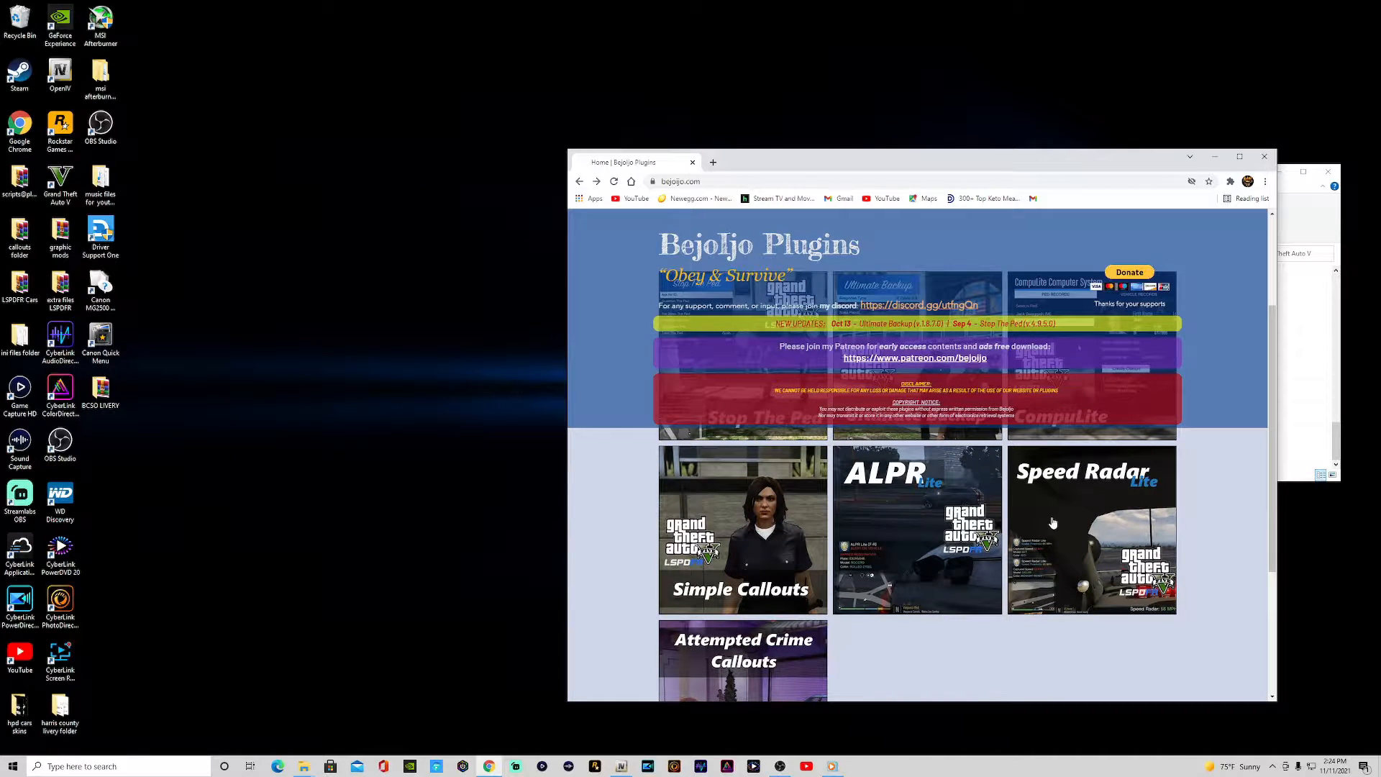
scroll(1052, 523, down, 1)
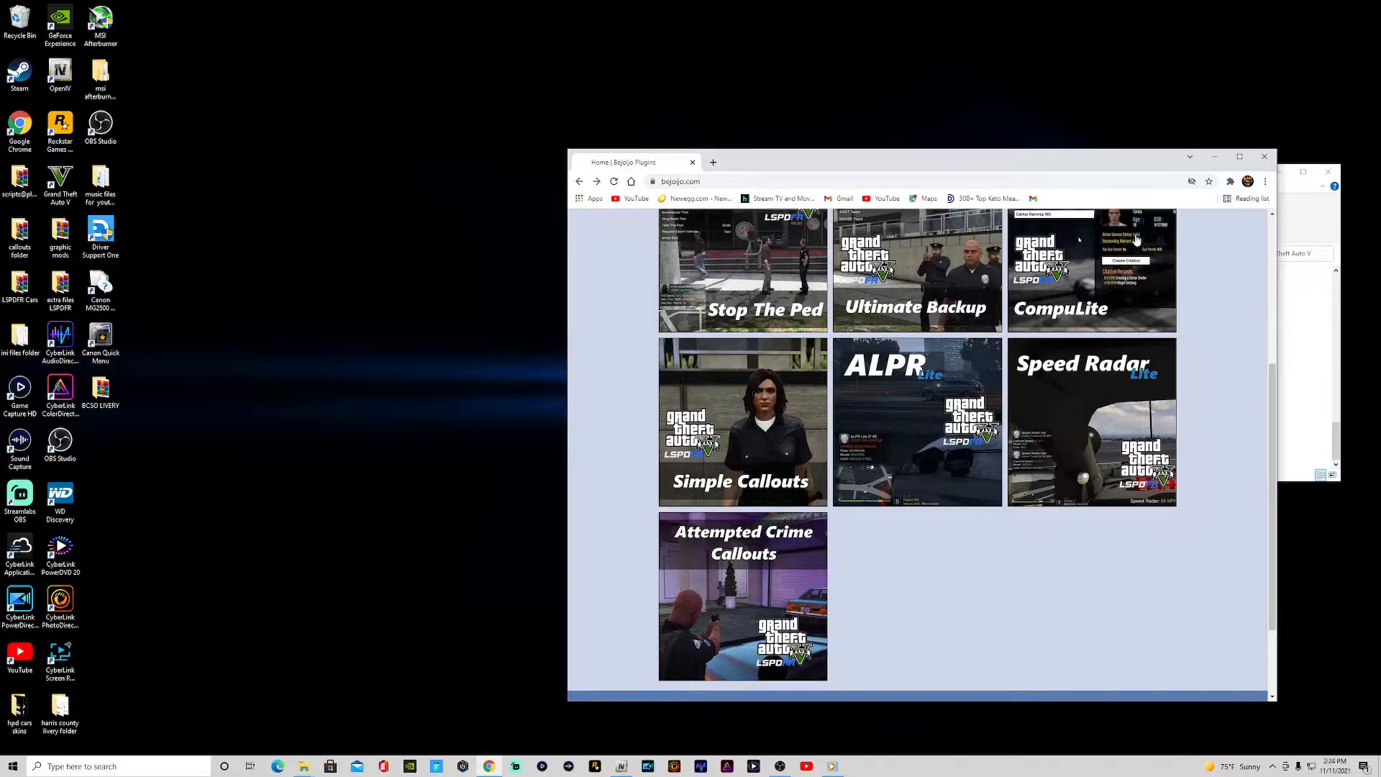
click(1264, 156)
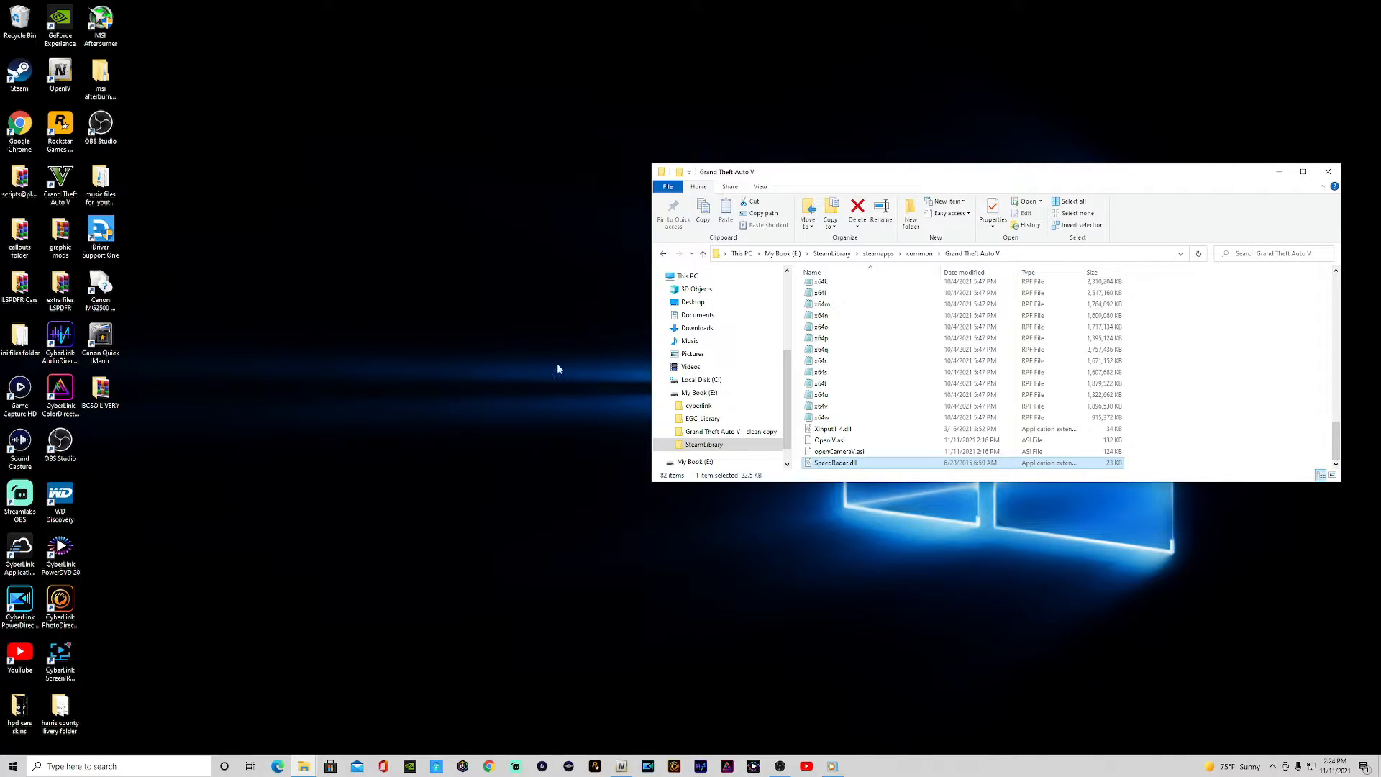
Open the scripts@plugins folder from the desktop and arrange its narrowed window side by side with the Grand Theft Auto V window.
double_click(20, 180)
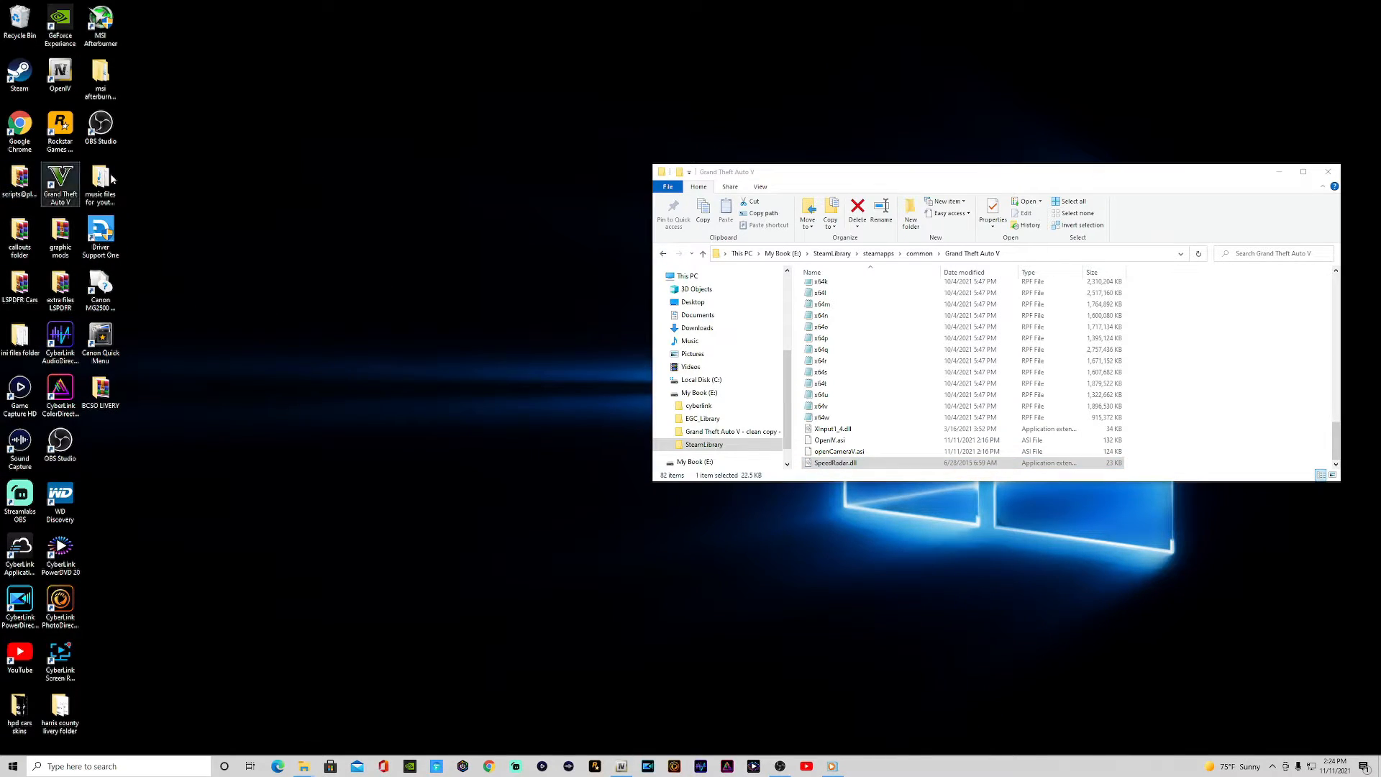
drag(984, 195, 435, 191)
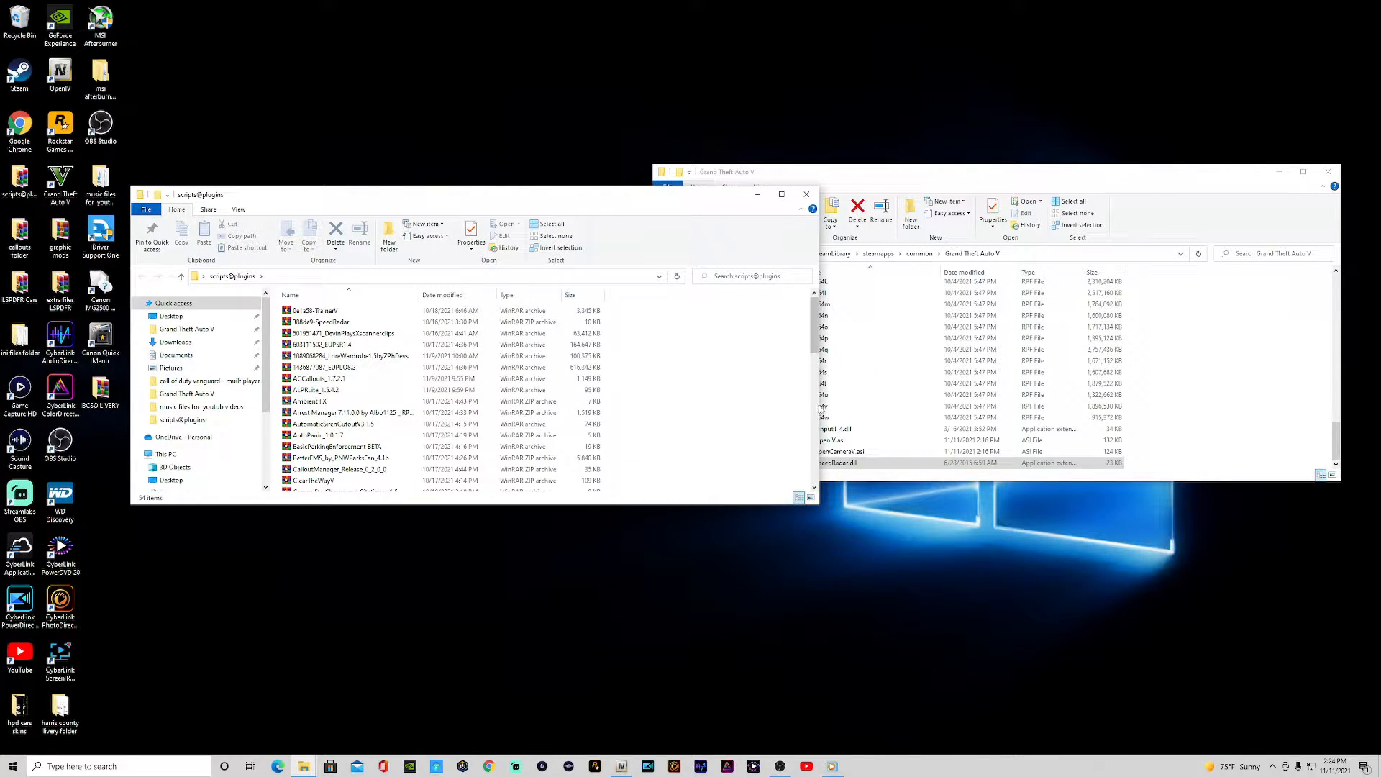
drag(817, 405, 616, 409)
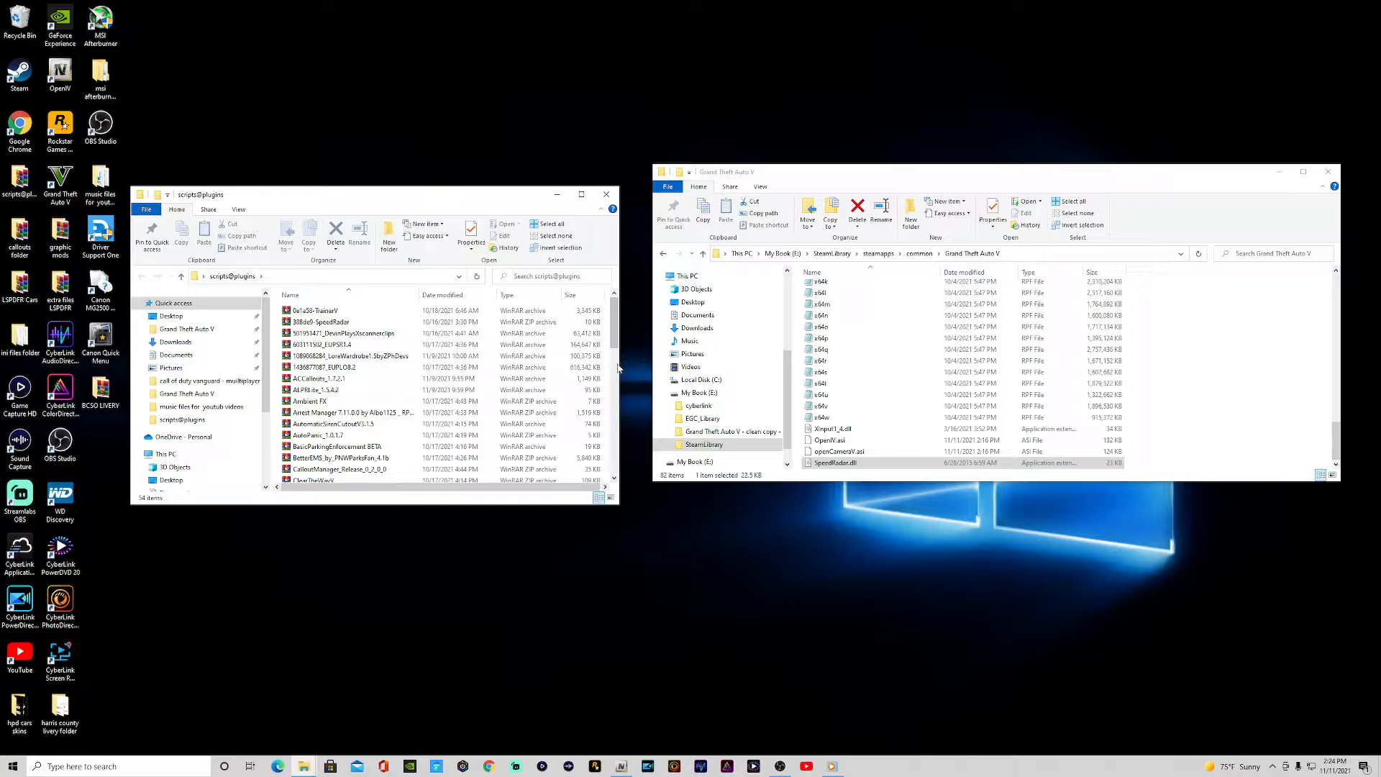
drag(618, 368, 625, 368)
drag(963, 183, 1000, 191)
drag(484, 200, 523, 179)
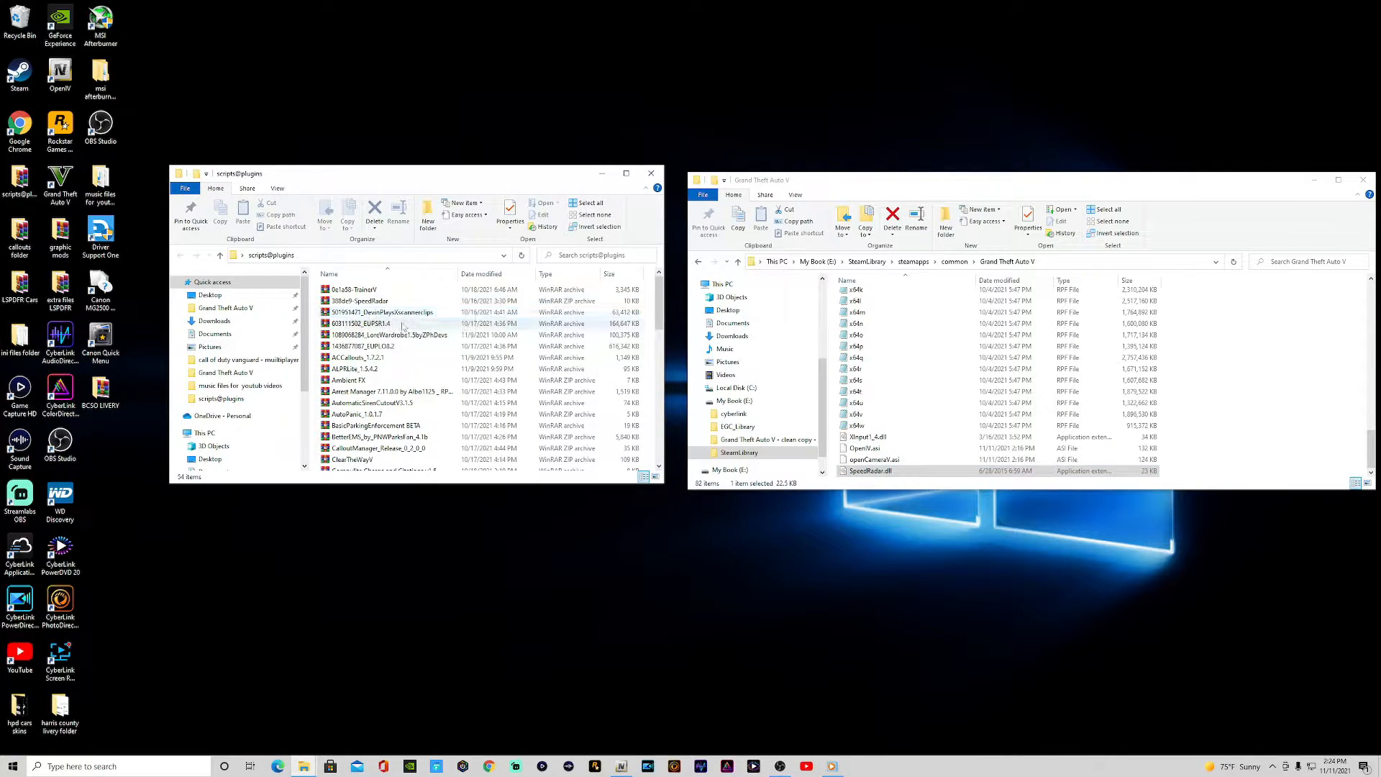
Extract the Plugins and lspdfr folders from the ACCallouts_1.7.2.1 archive into the main Grand Theft Auto V folder and close the archive.
double_click(358, 359)
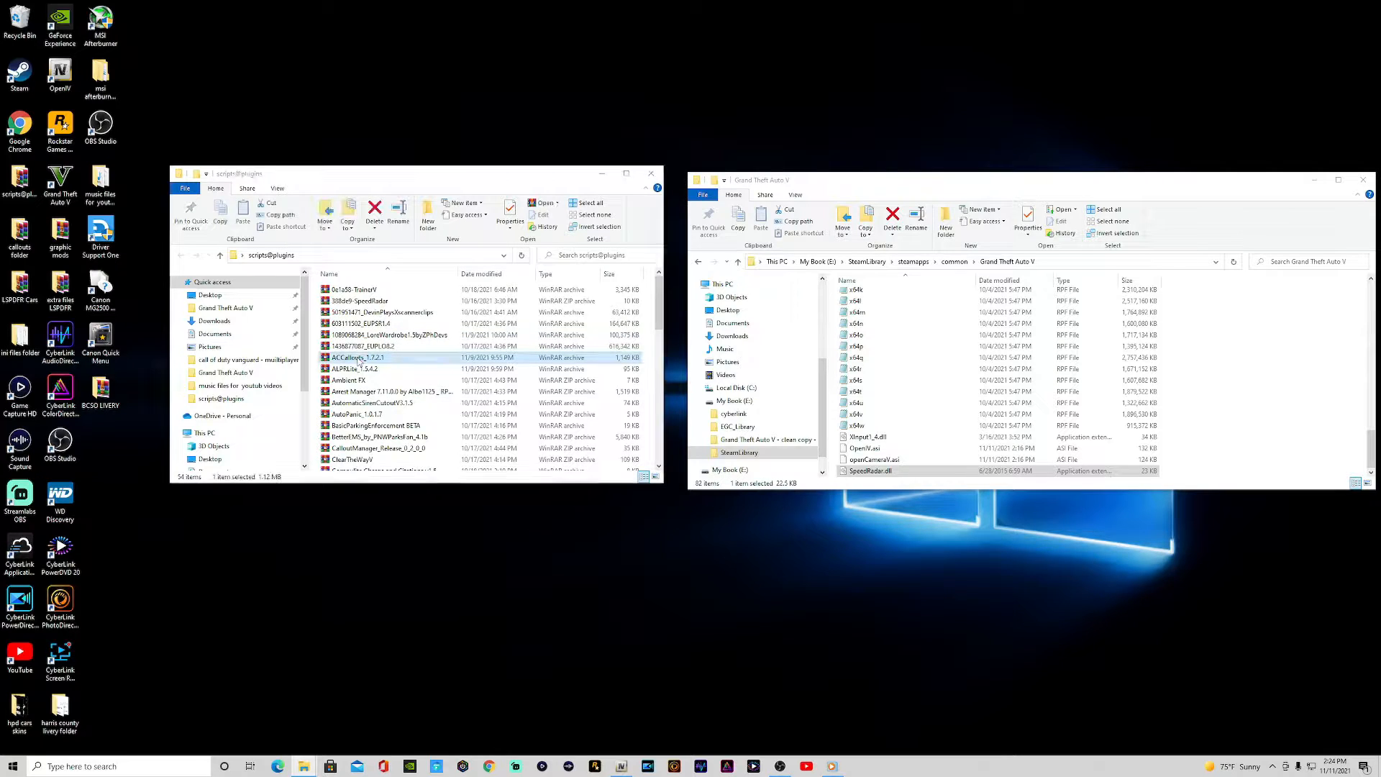
click(476, 468)
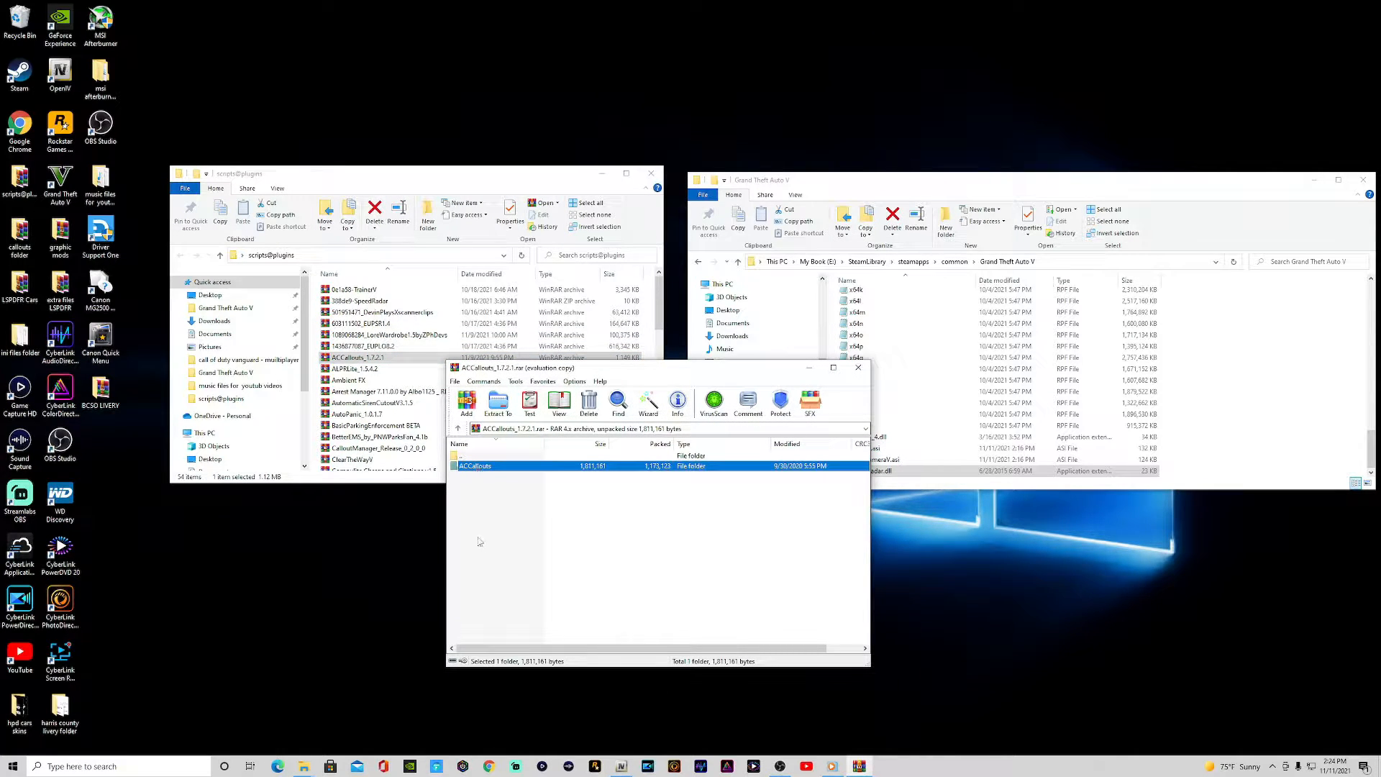
click(484, 482)
click(482, 469)
double_click(481, 469)
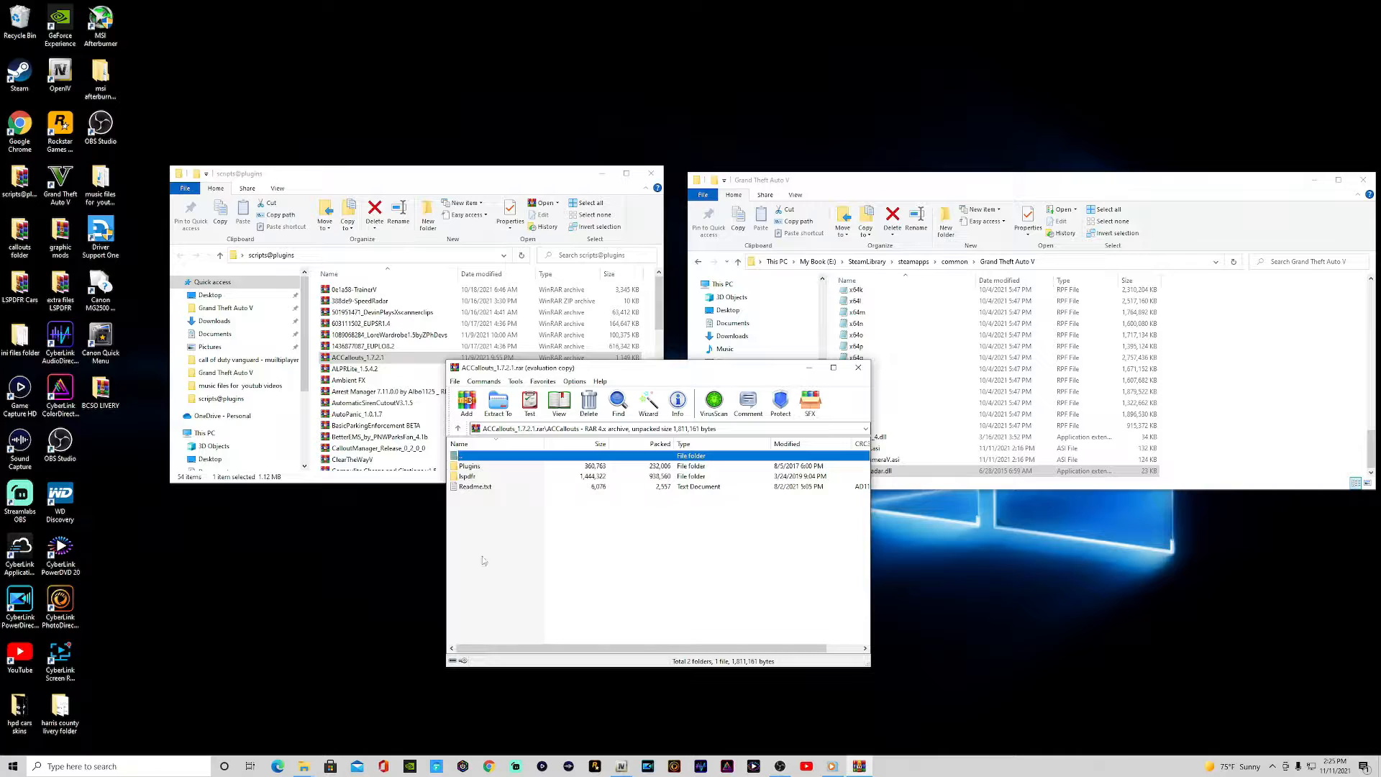
click(477, 477)
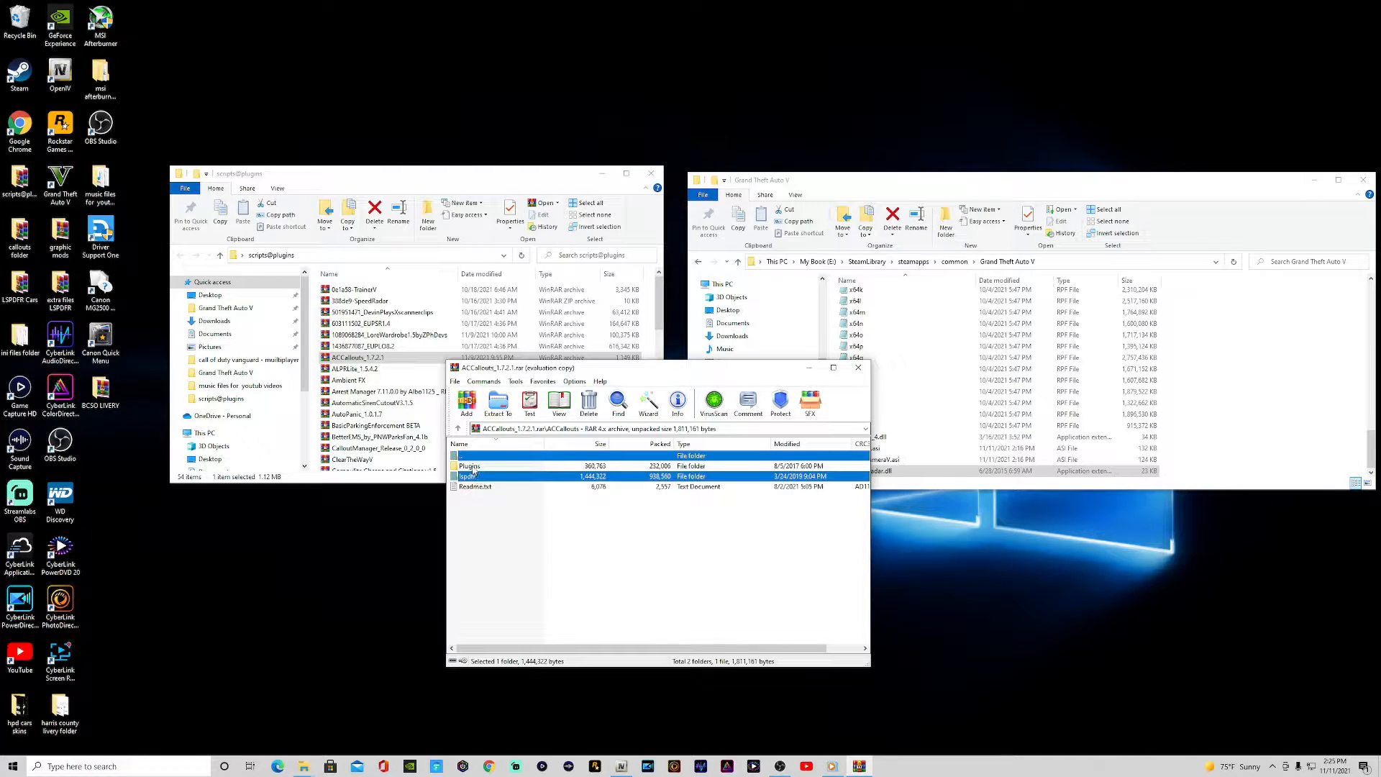
ctrl+click(475, 466)
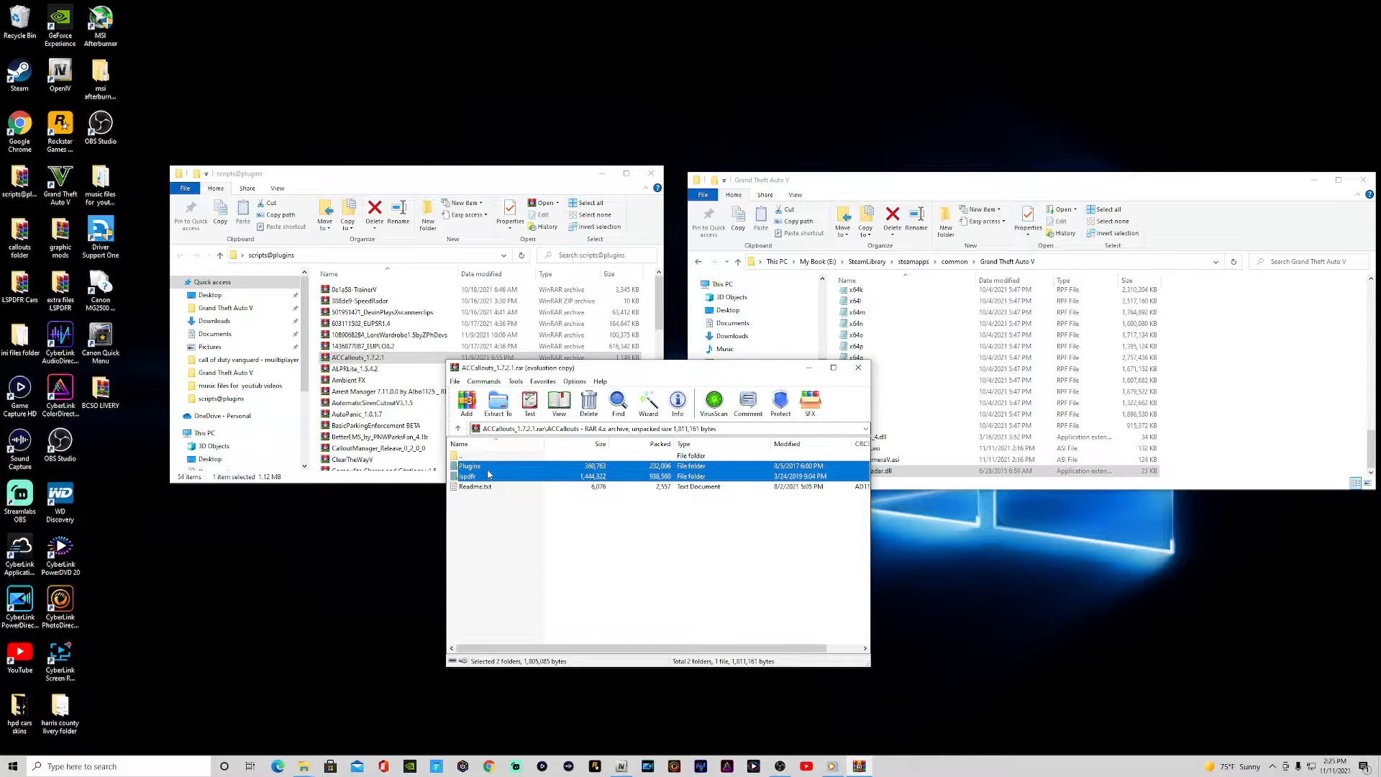
drag(489, 474, 1281, 392)
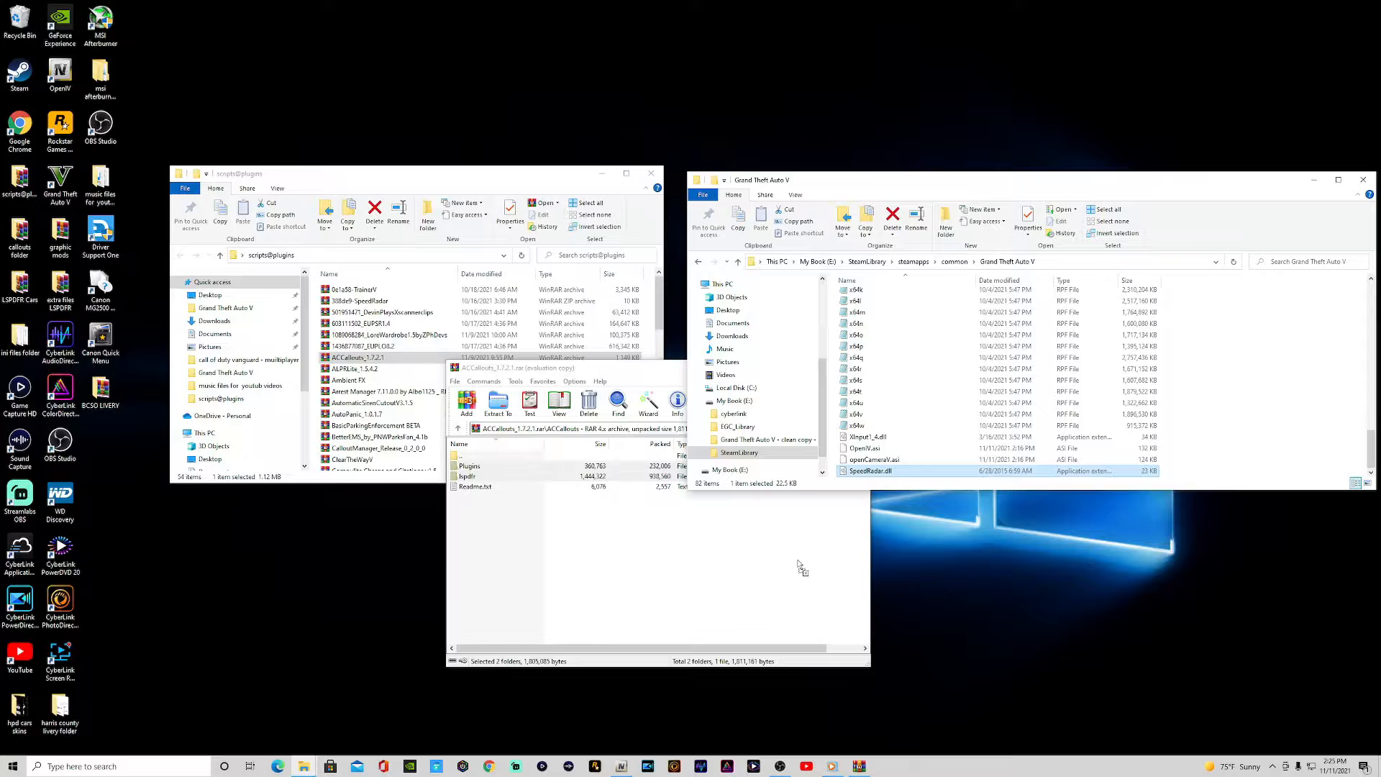
click(747, 594)
click(850, 372)
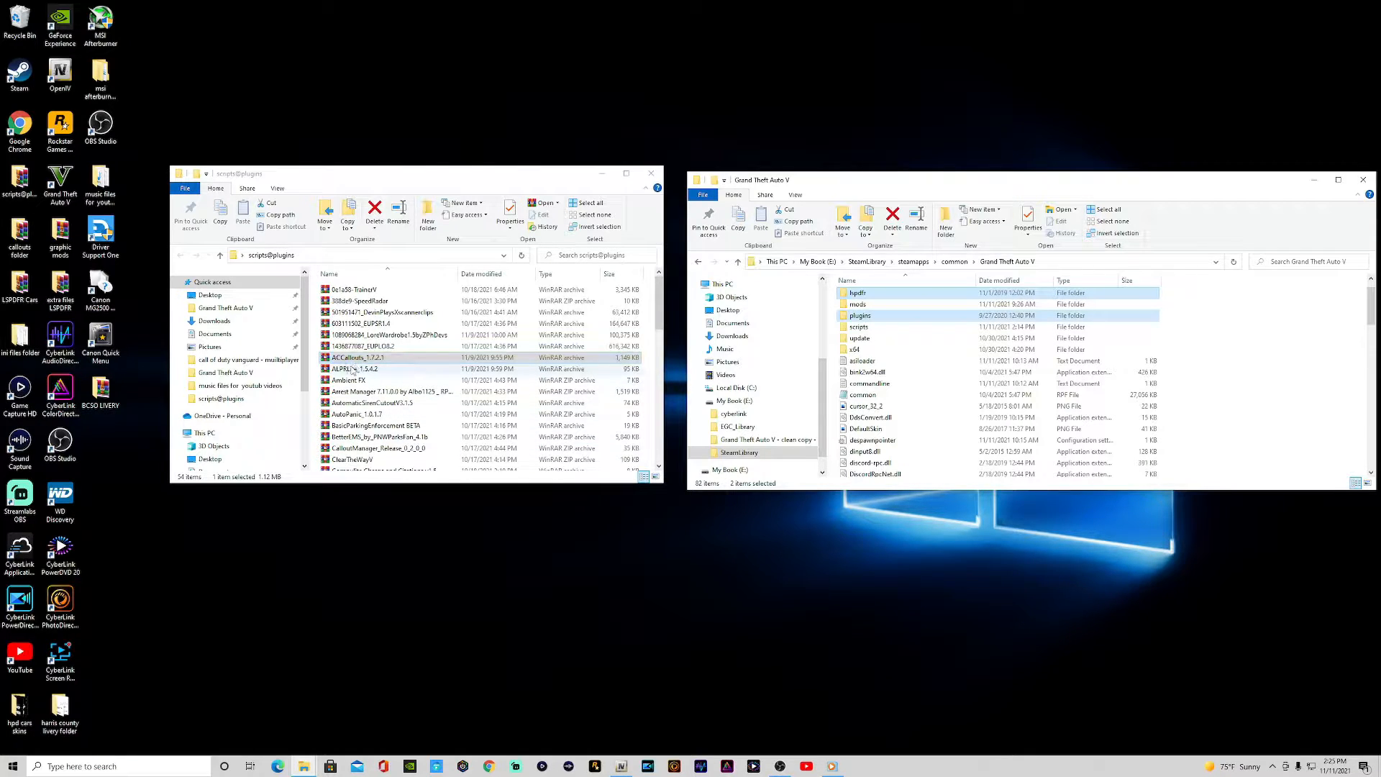
Extract the Plugins folder from the ALPRLite_1.5.4.2 archive into the main Grand Theft Auto V folder and close the archive.
double_click(354, 369)
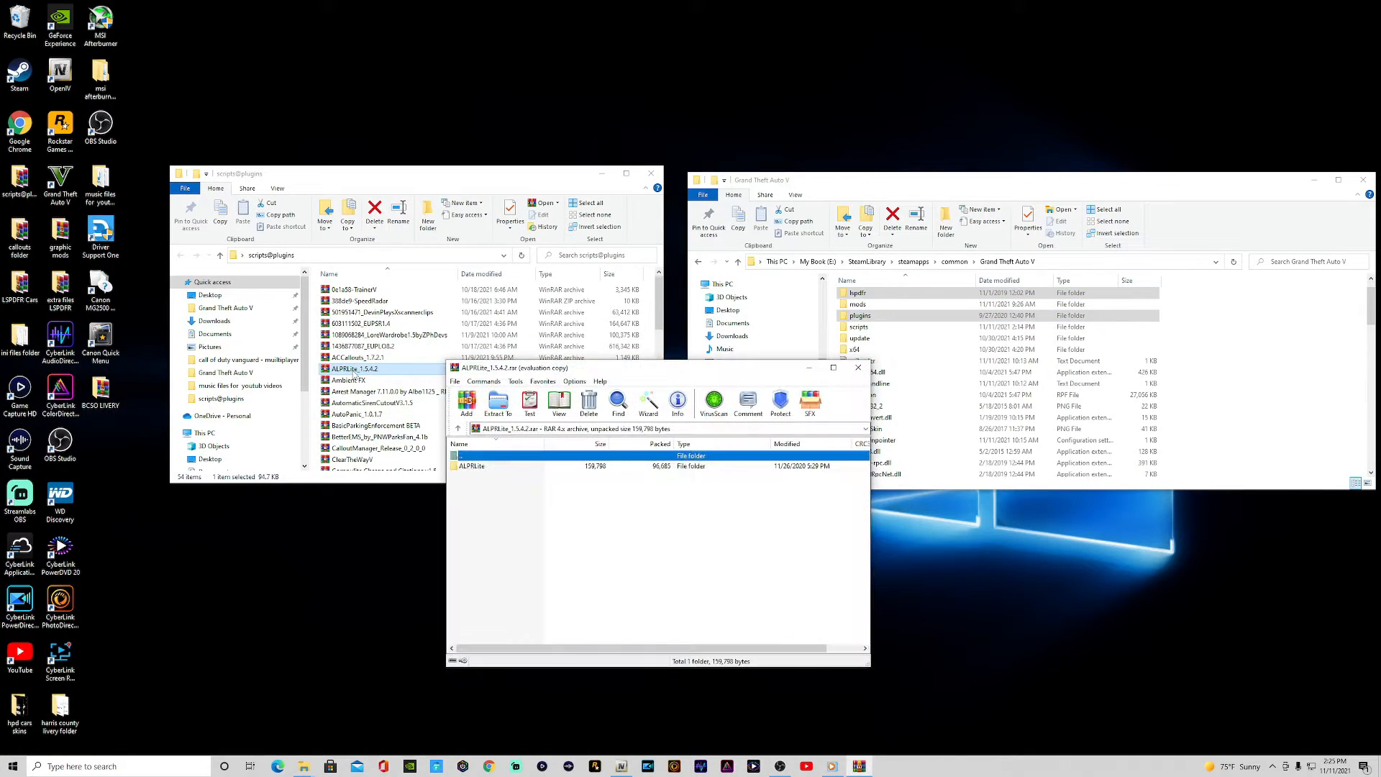
double_click(475, 467)
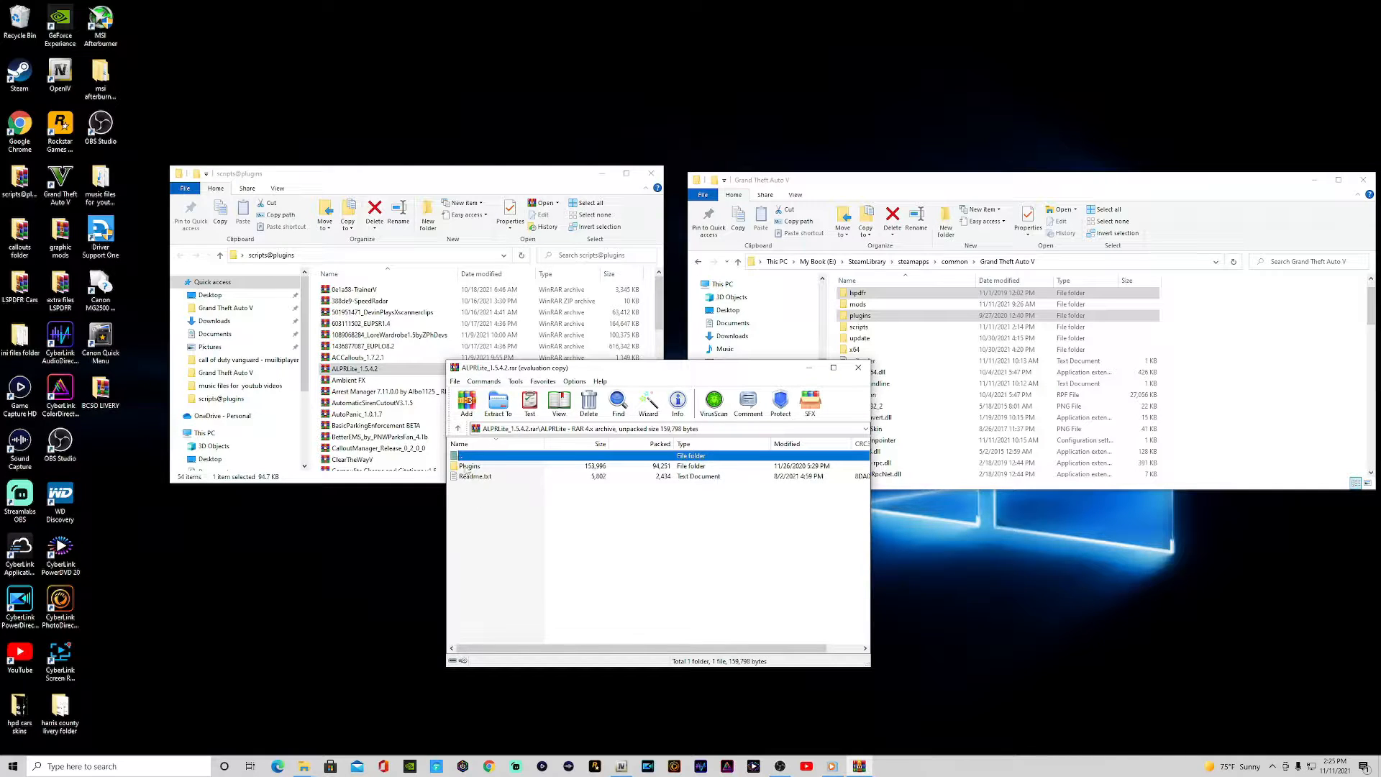
drag(467, 467, 1289, 360)
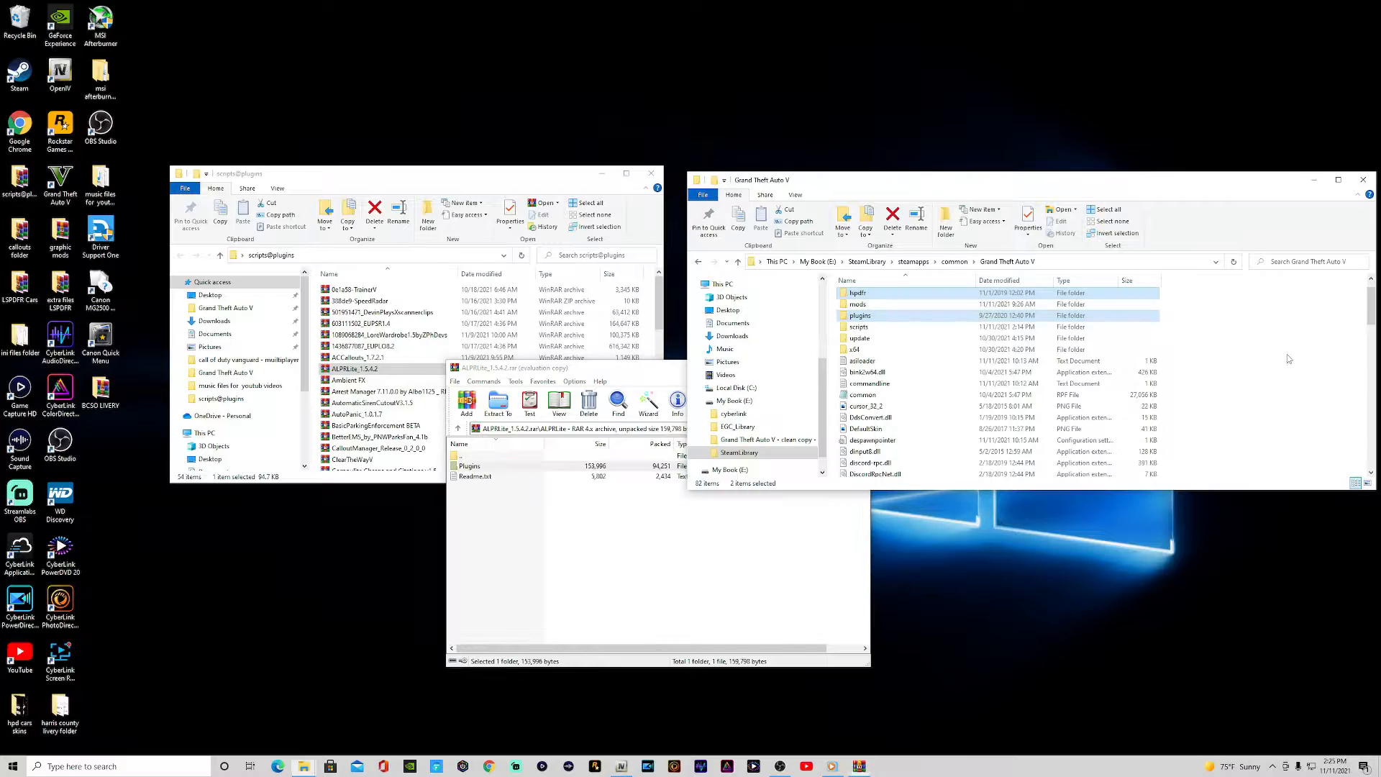
click(740, 552)
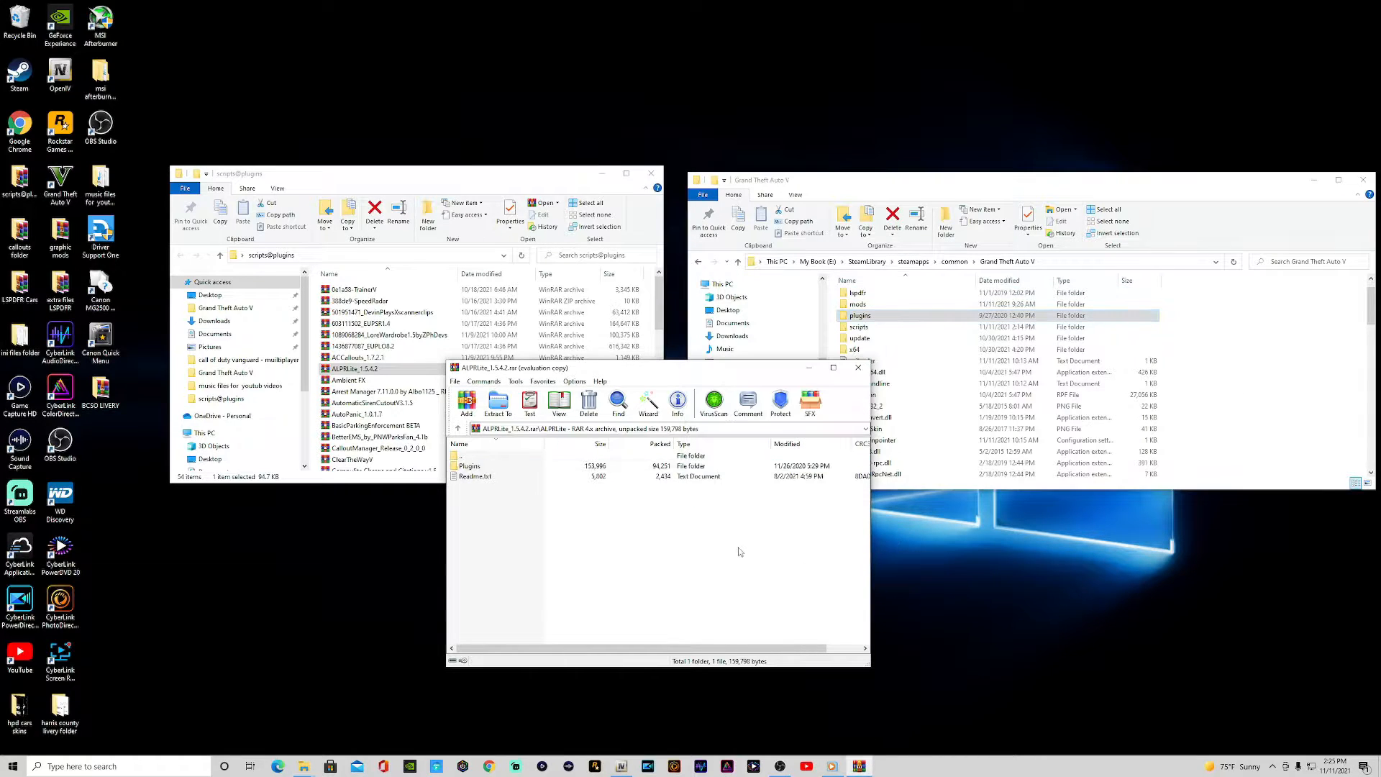
click(858, 368)
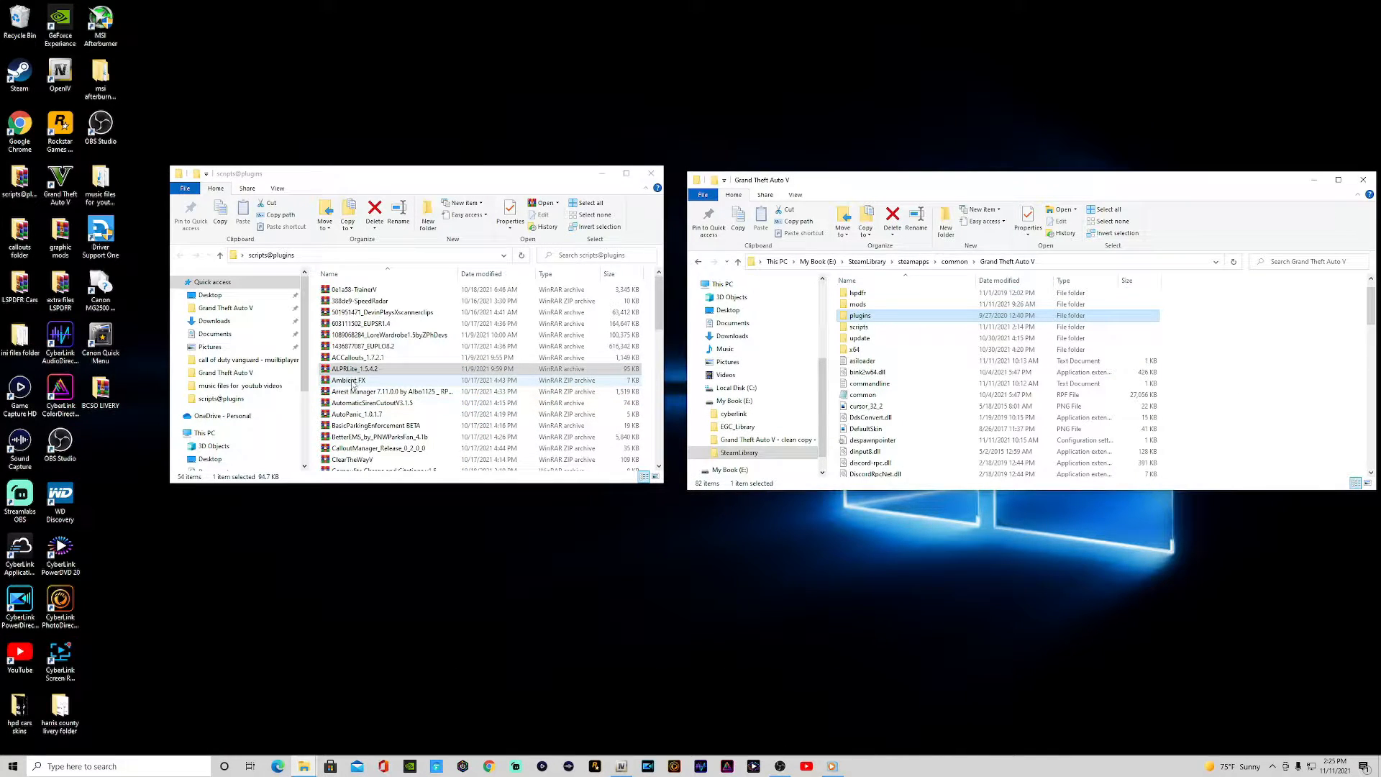
Extract Ambient FX.dll from the Ambient FX archive into the main Grand Theft Auto V folder and close the archive.
double_click(350, 380)
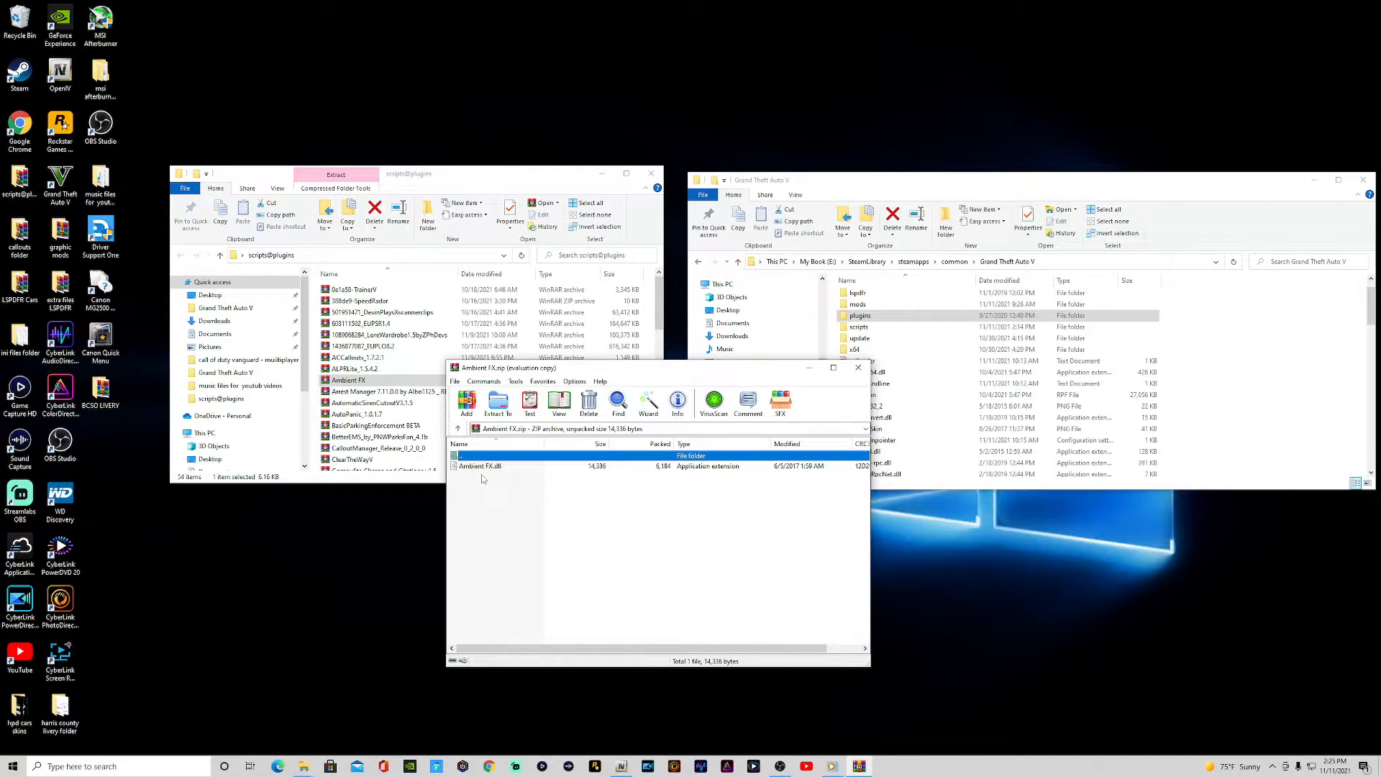
drag(486, 467, 1299, 375)
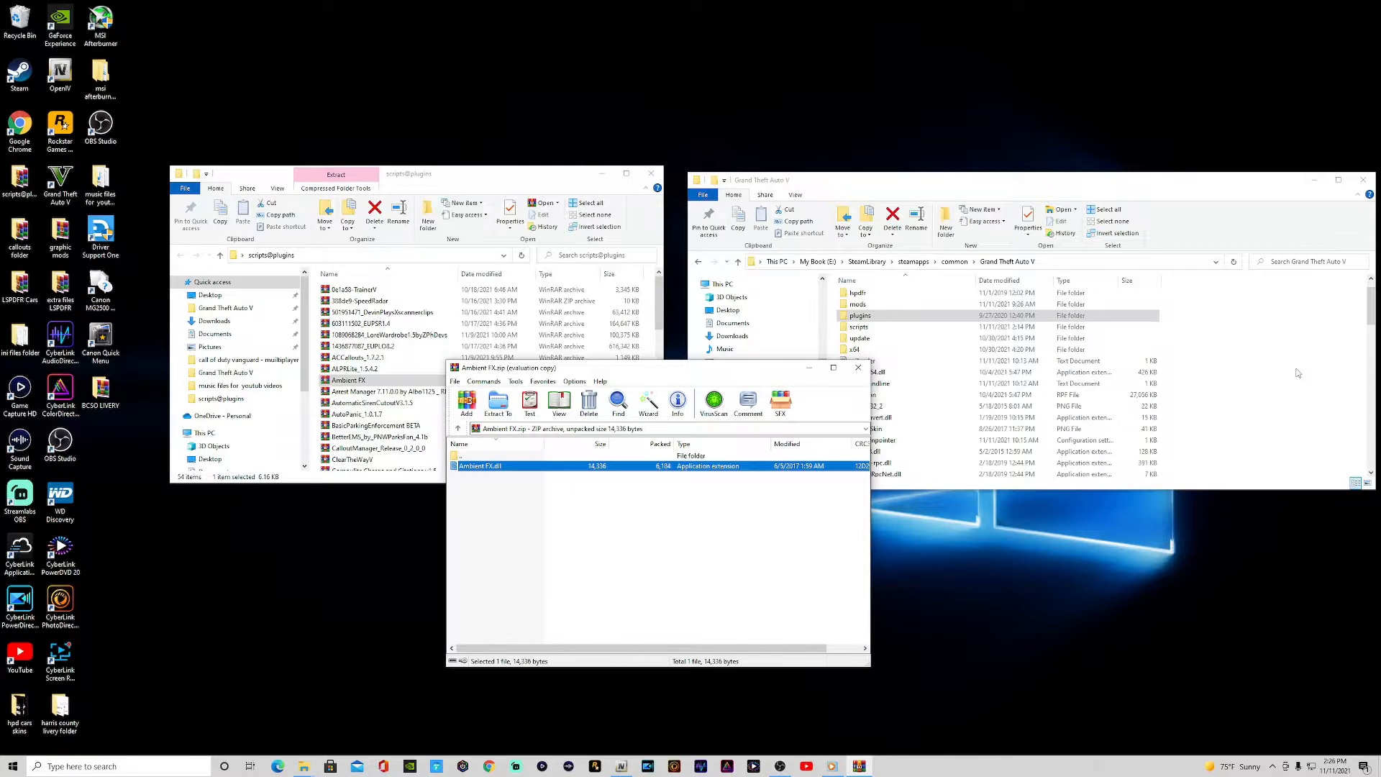
click(689, 557)
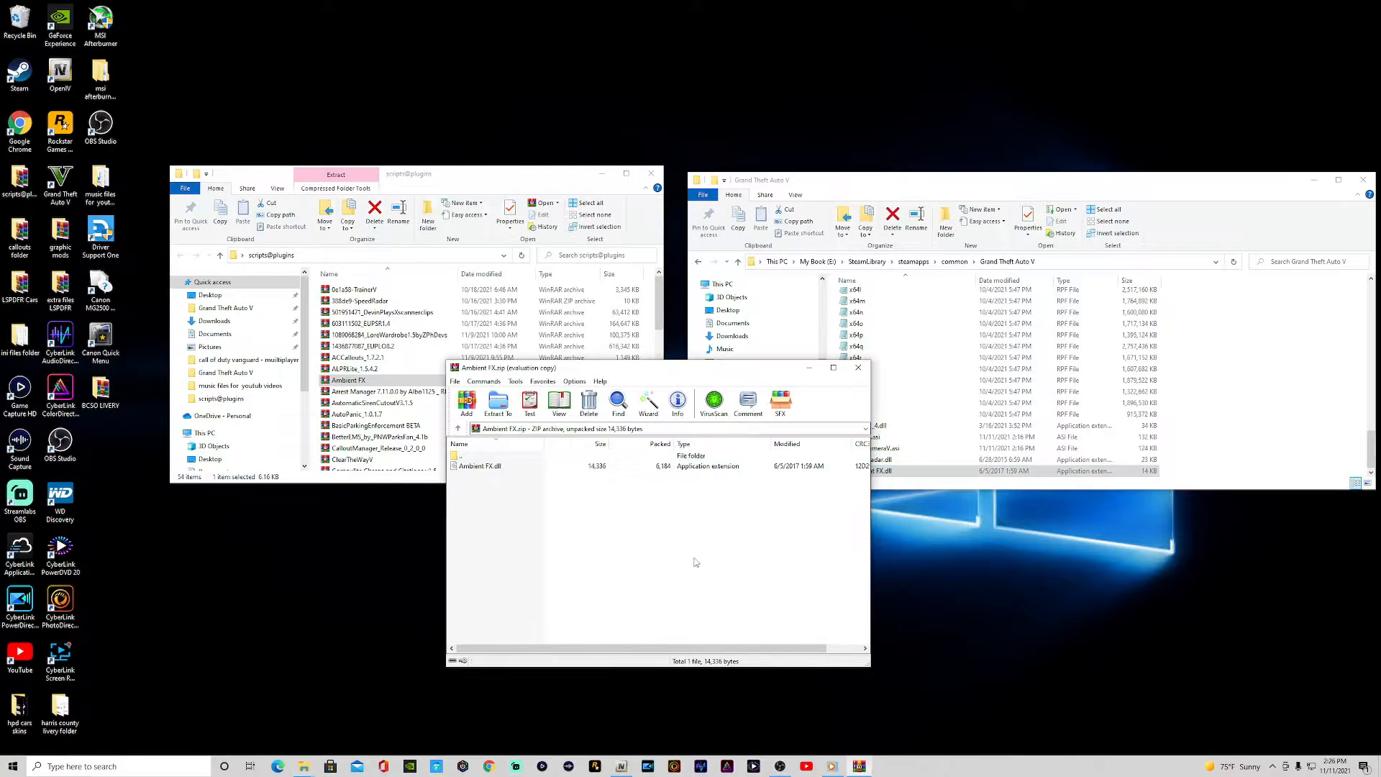
click(858, 368)
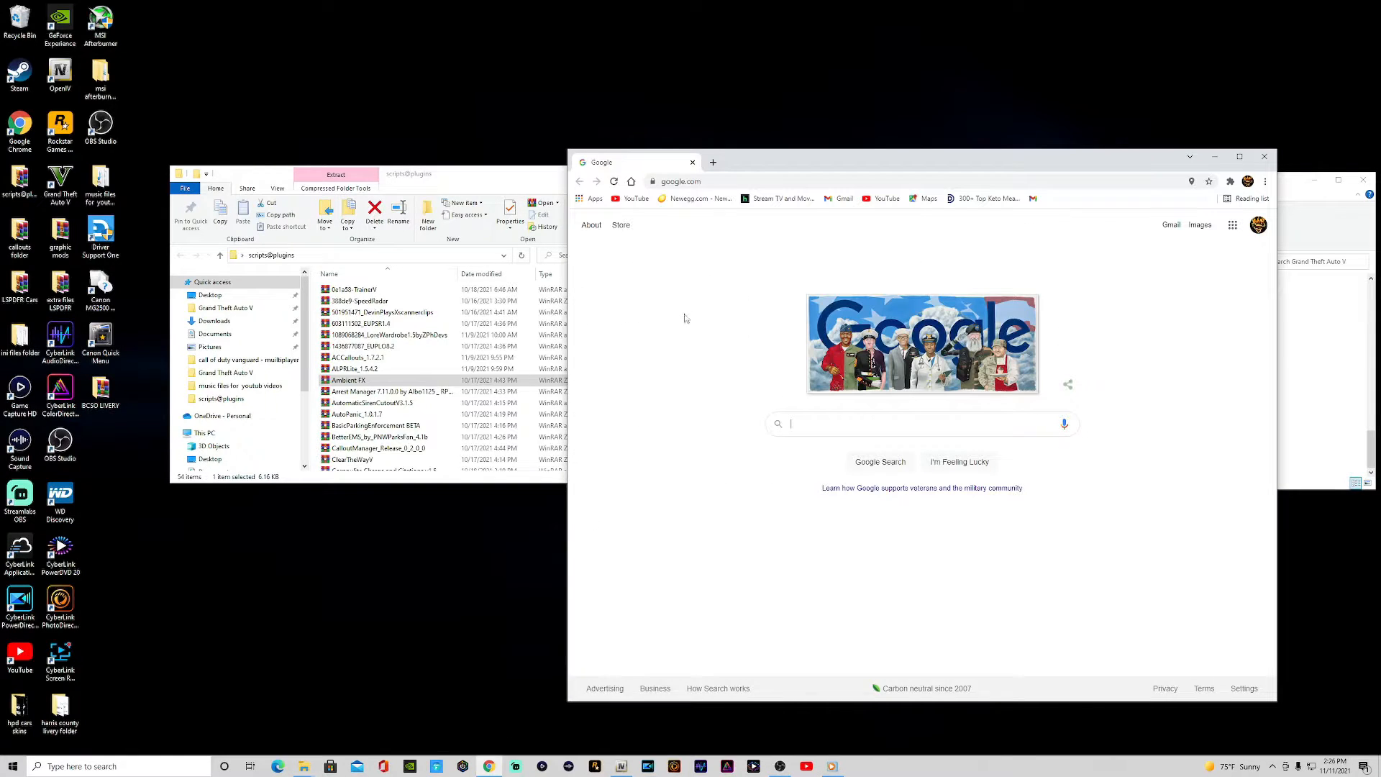
Switch to Google Chrome, search Google for "lspdfr", and open the Scripts & Plugins category of the LSPDFR site's GTA5 Mods downloads.
click(847, 432)
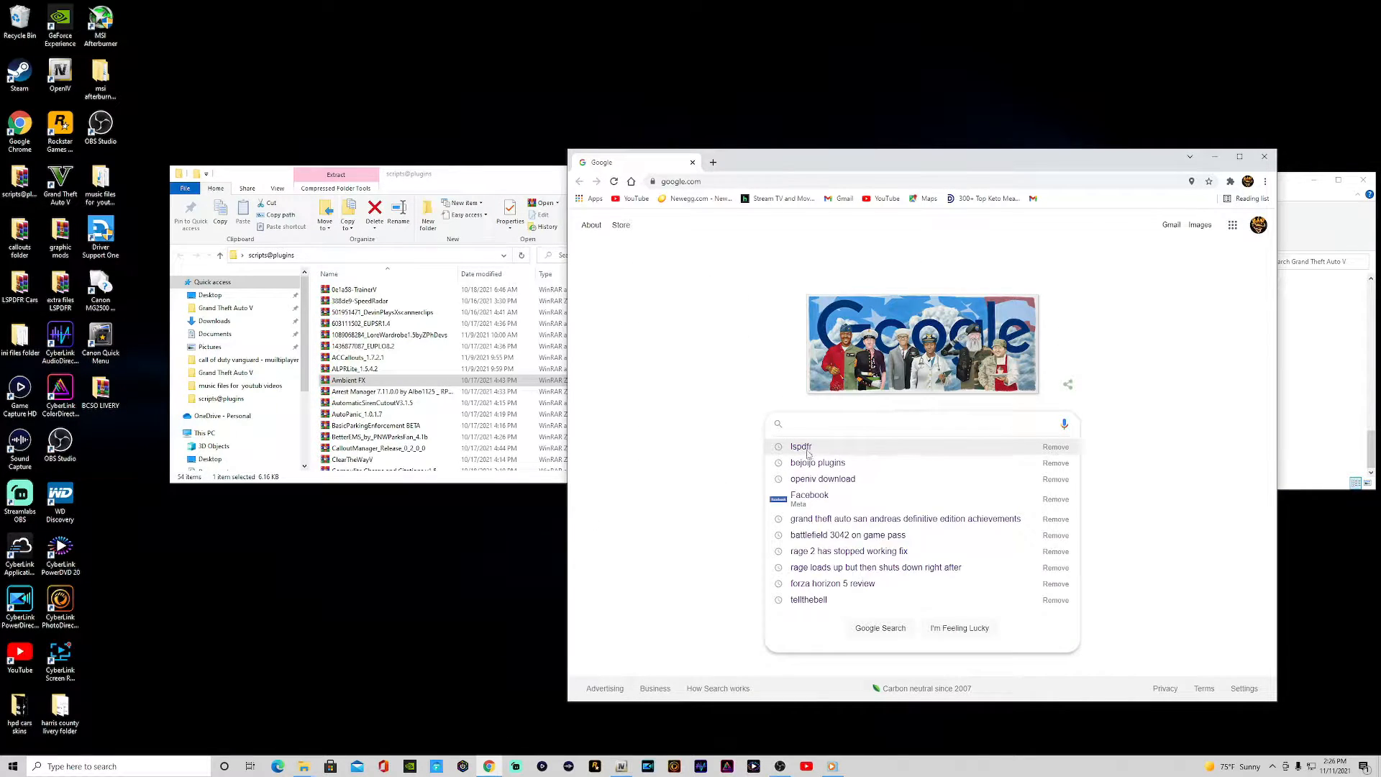
click(802, 447)
click(698, 429)
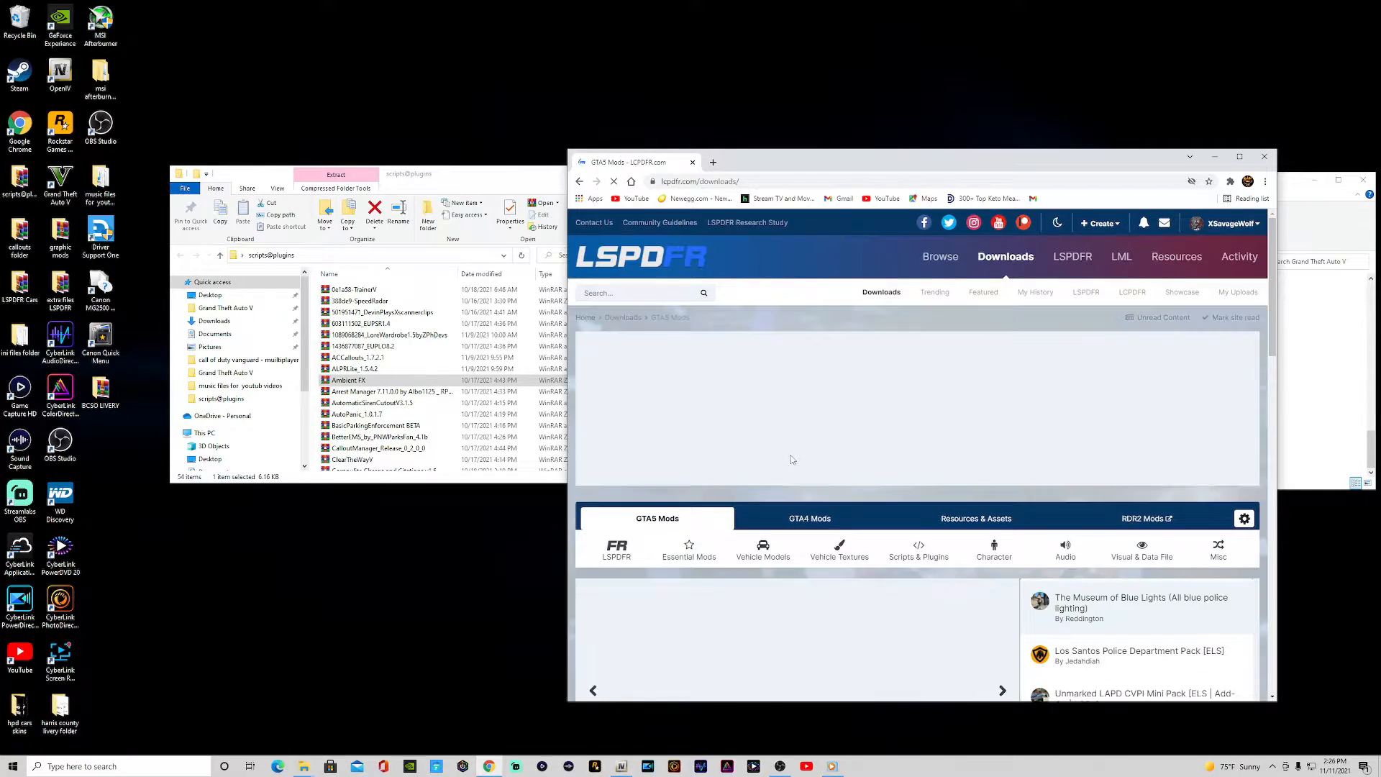
click(923, 552)
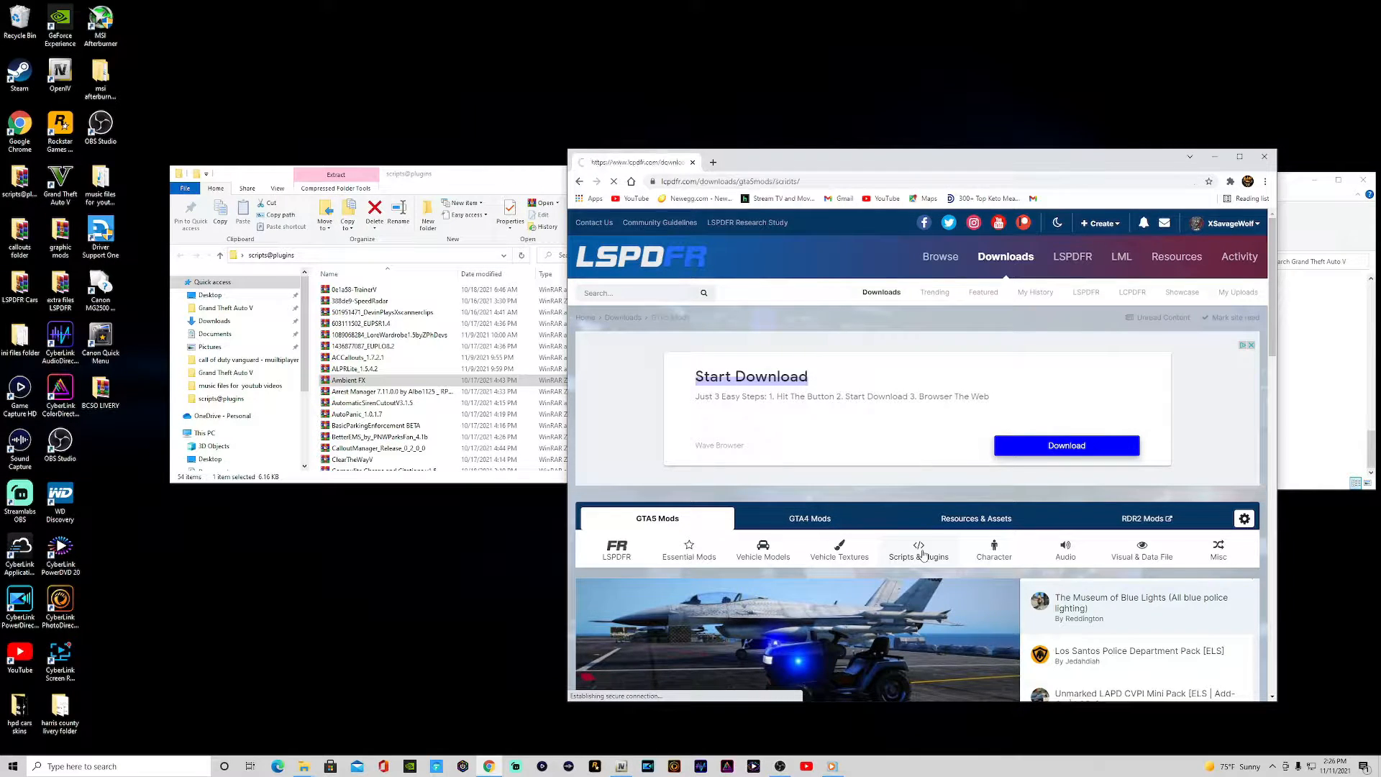
scroll(922, 554, down, 4)
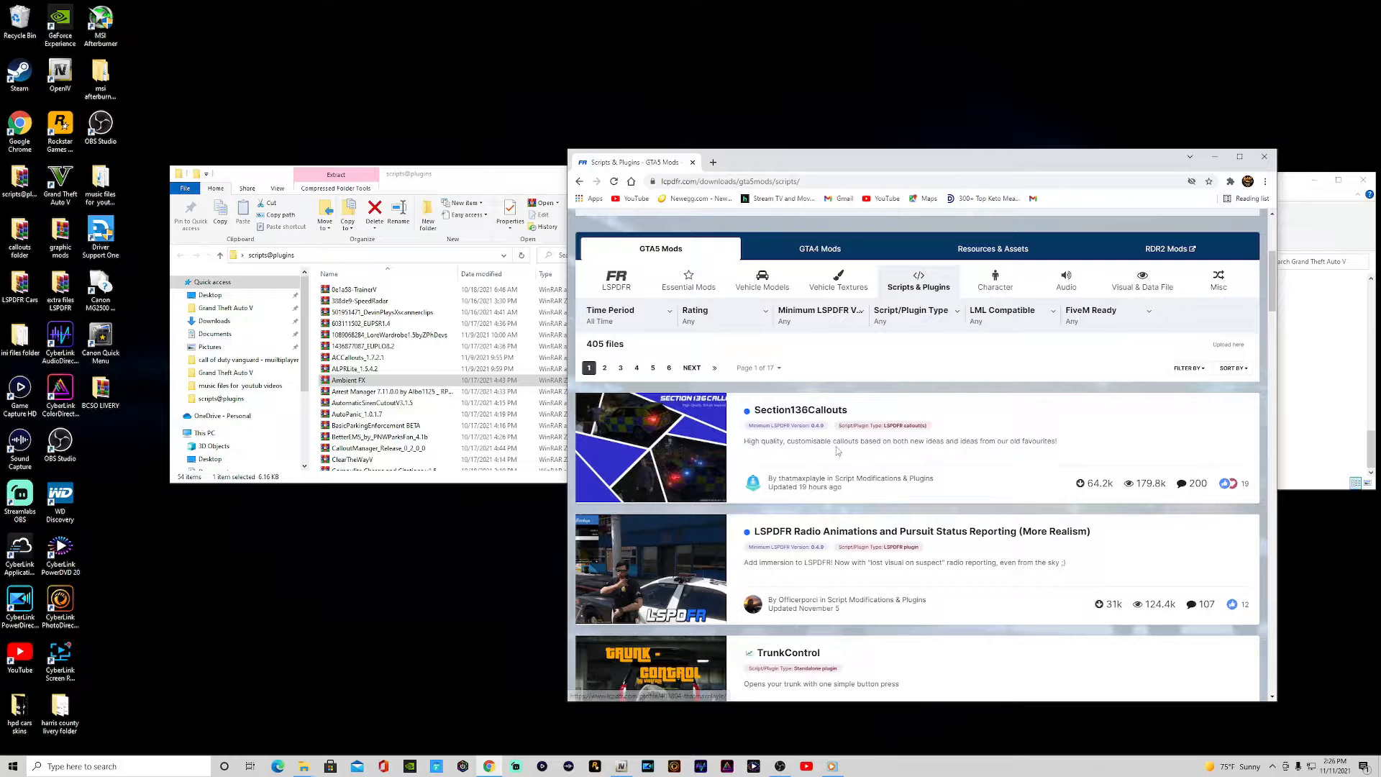
Open the TrunkControl page, review its installation, loading, requirements and key customisation instructions, and close the browser.
scroll(801, 566, down, 3)
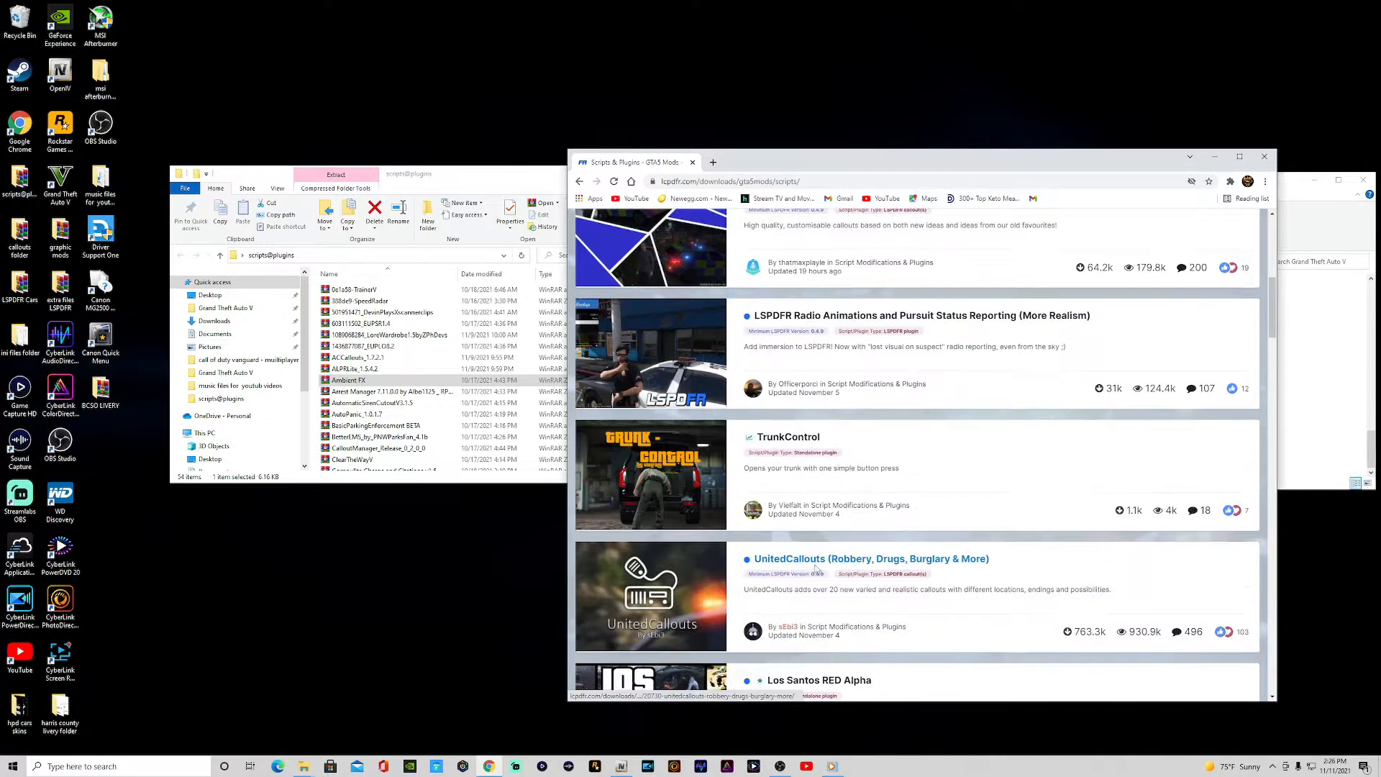
click(795, 441)
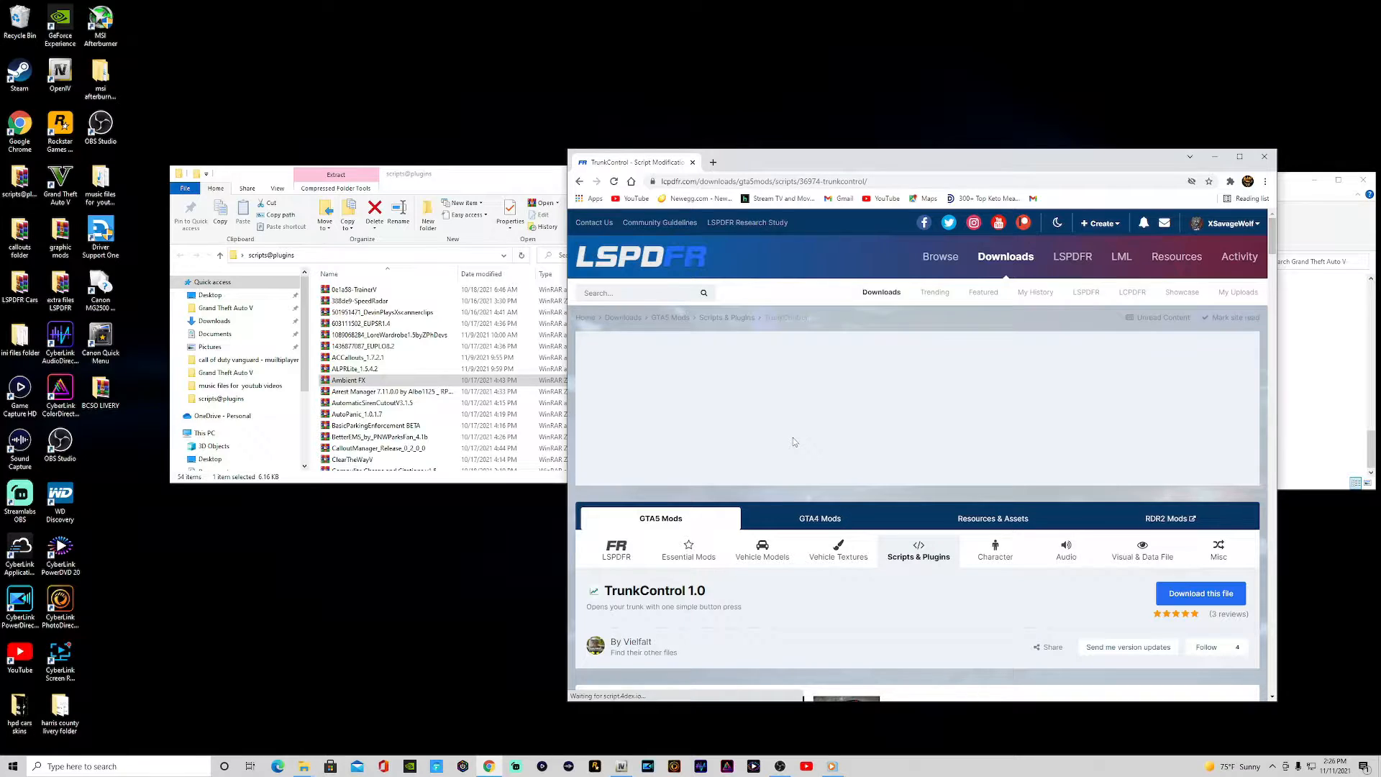
scroll(794, 441, down, 5)
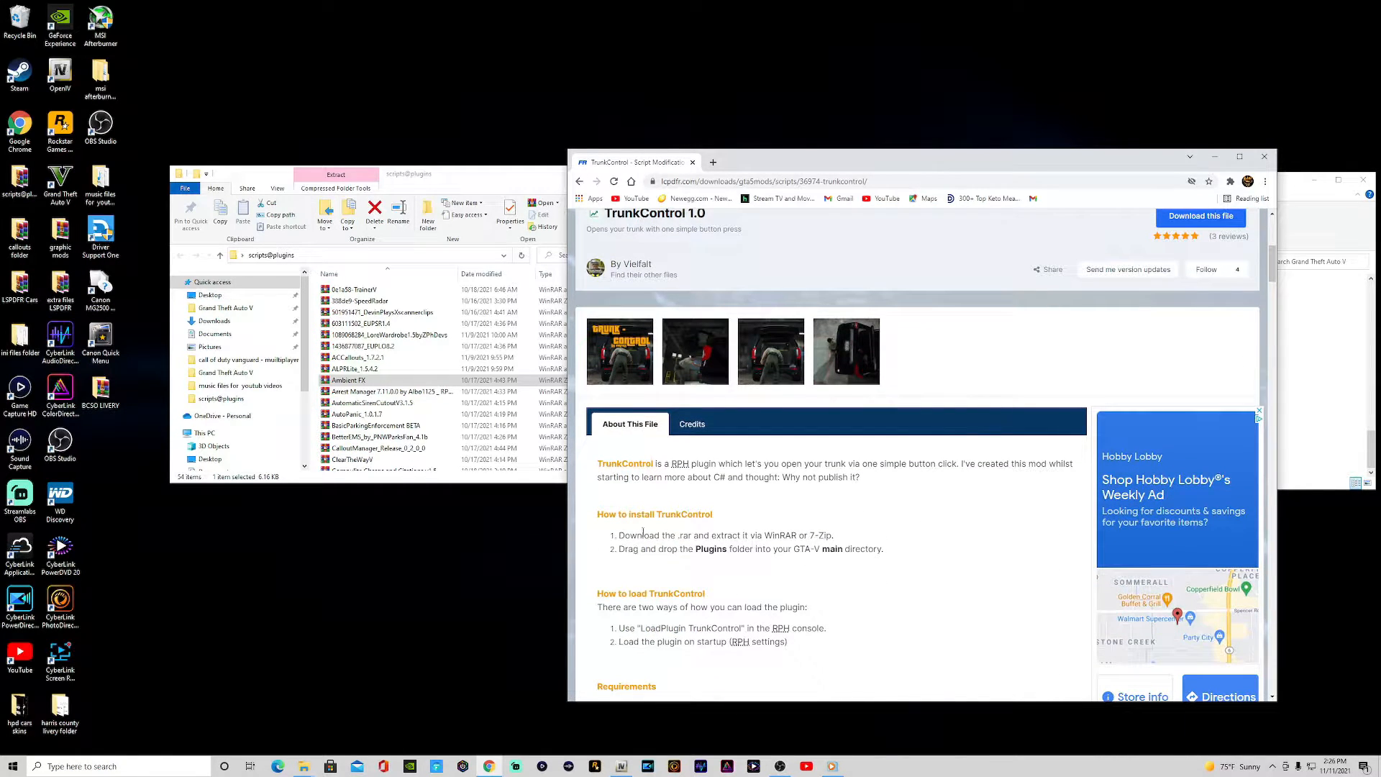
scroll(736, 475, down, 2)
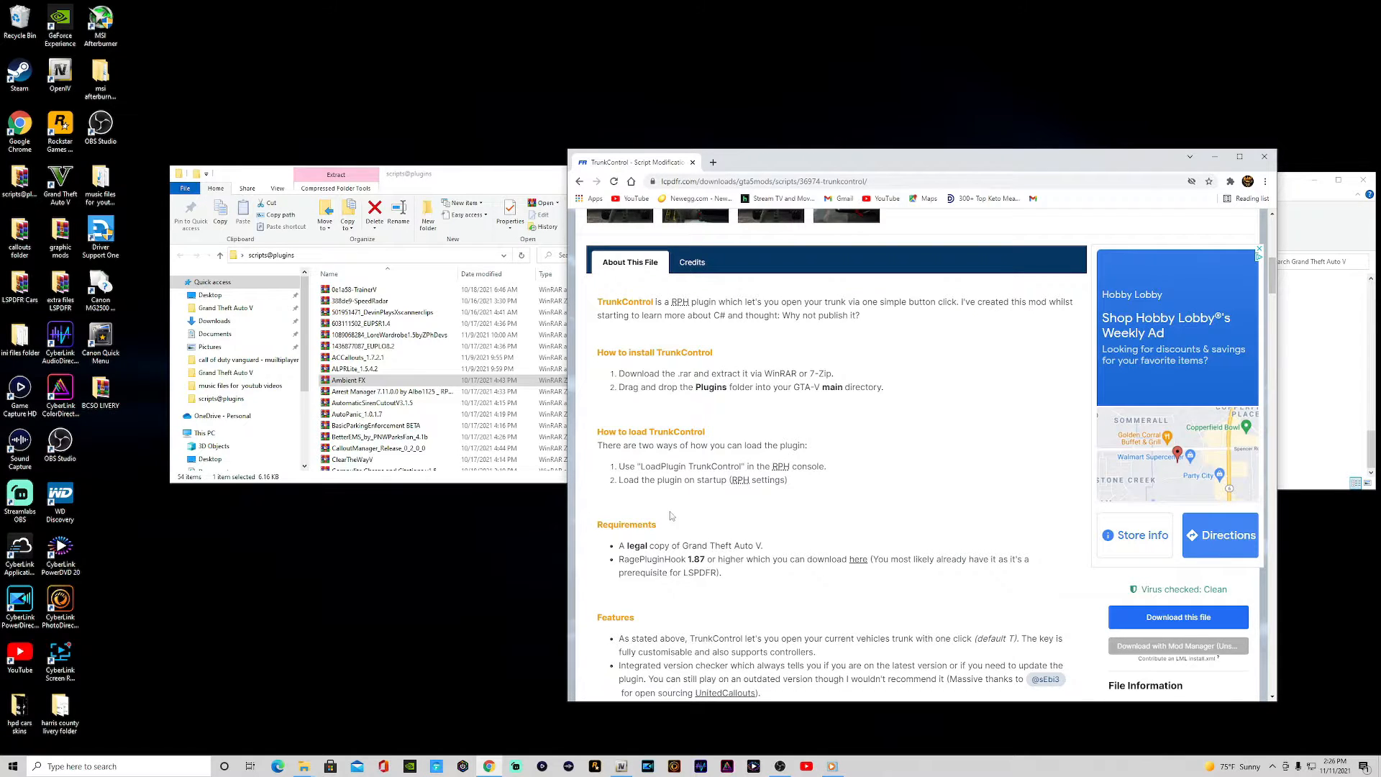
scroll(665, 517, down, 2)
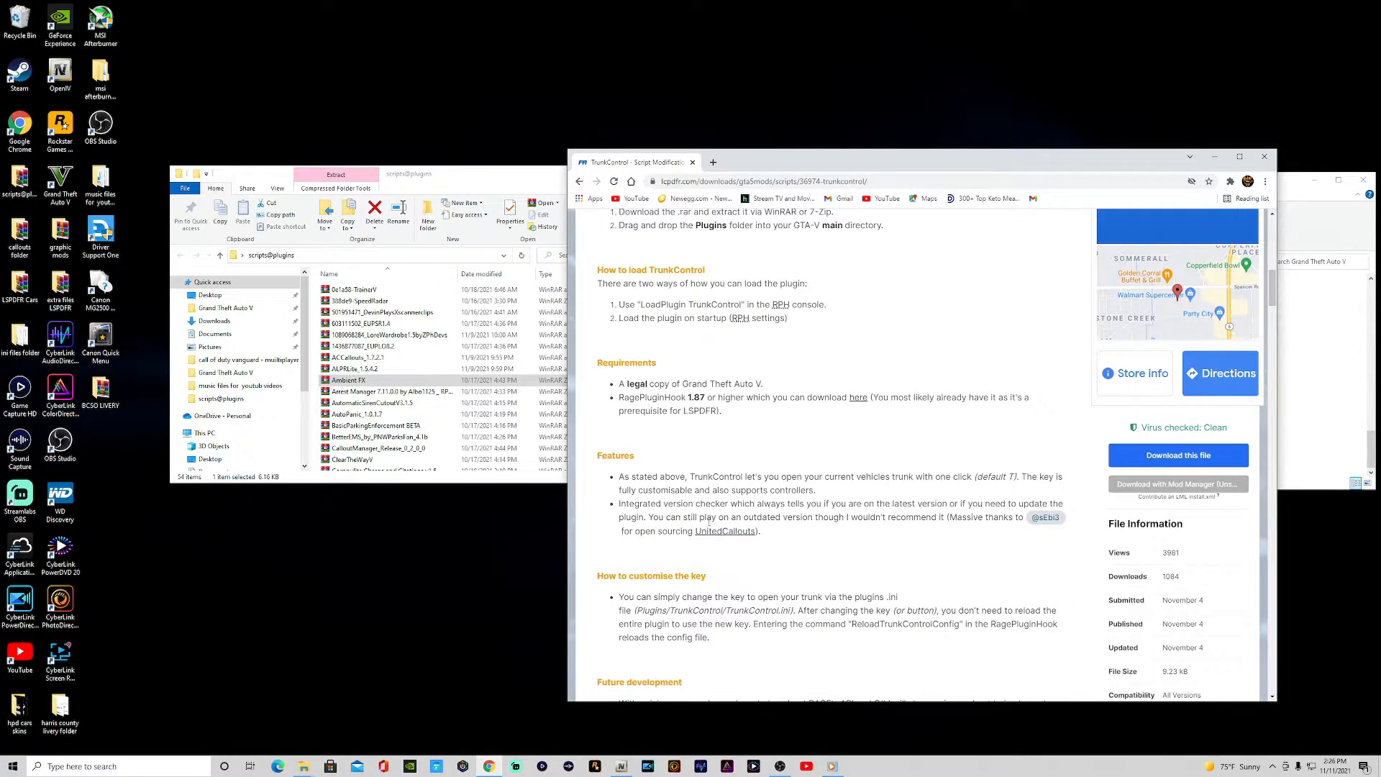
scroll(748, 515, down, 1)
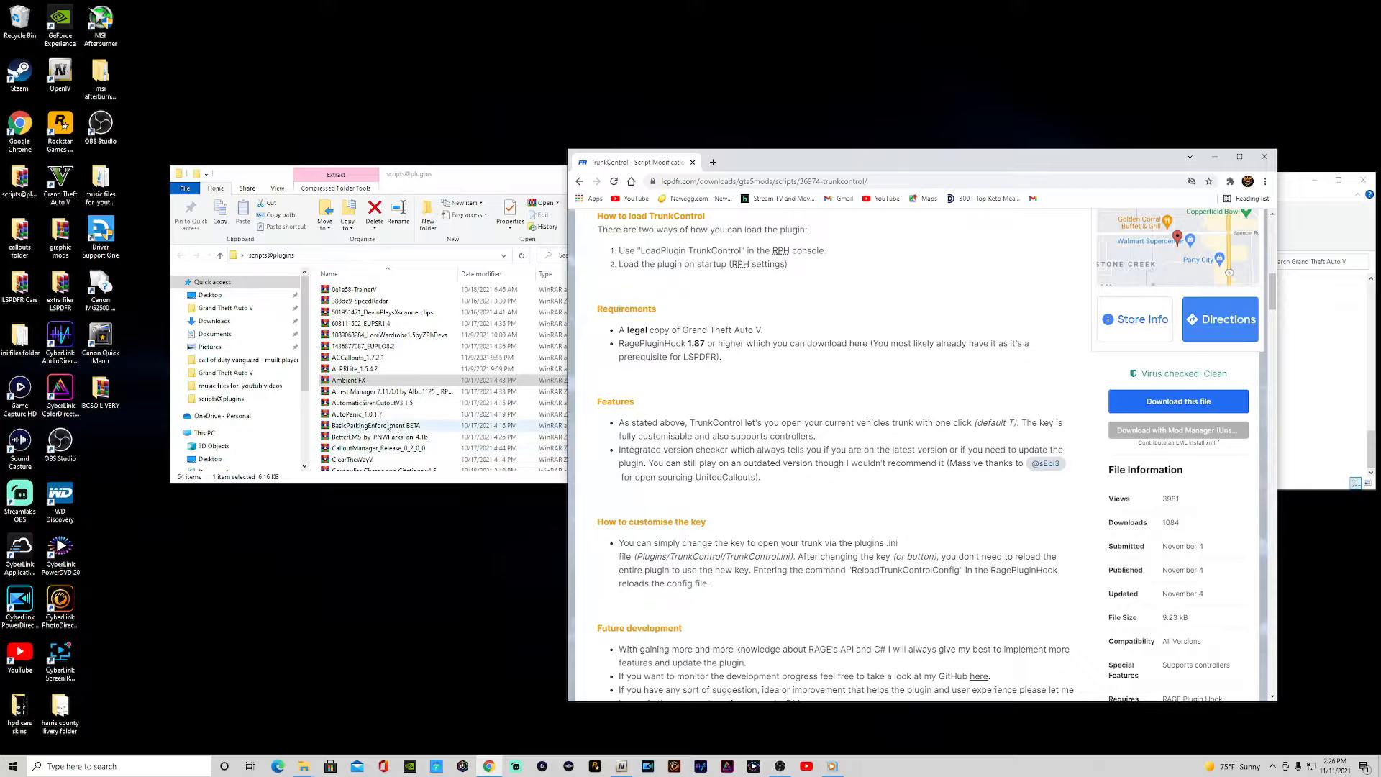
scroll(848, 530, down, 2)
scroll(848, 530, down, 2)
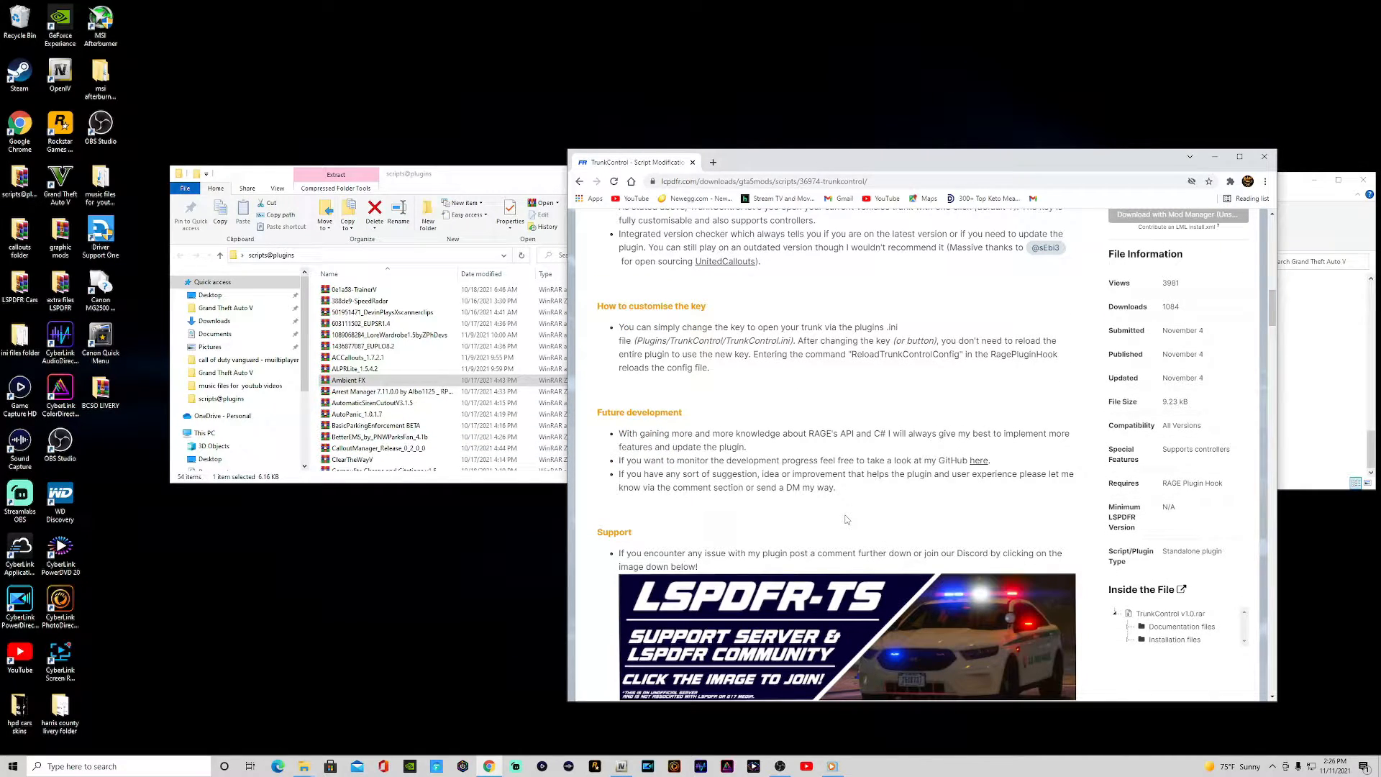
scroll(902, 451, up, 2)
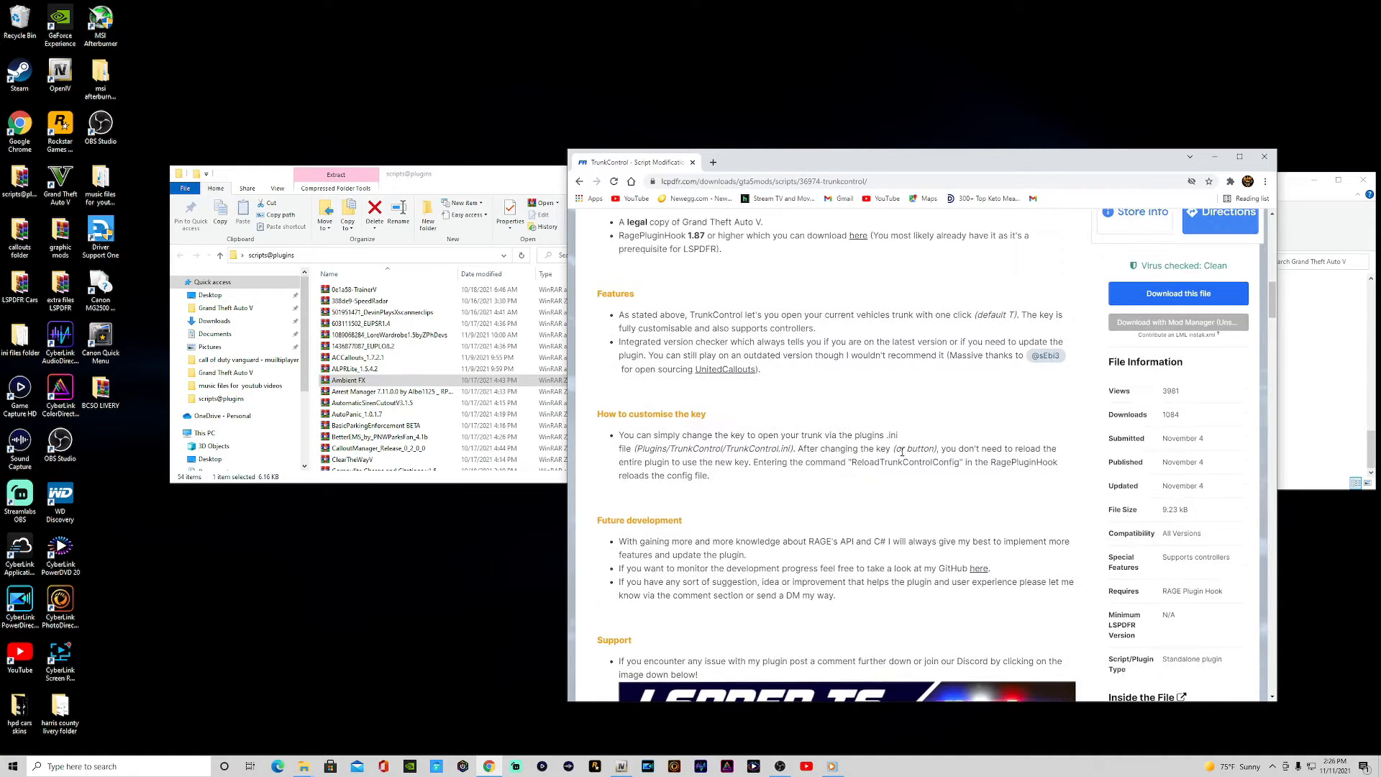
scroll(898, 450, up, 10)
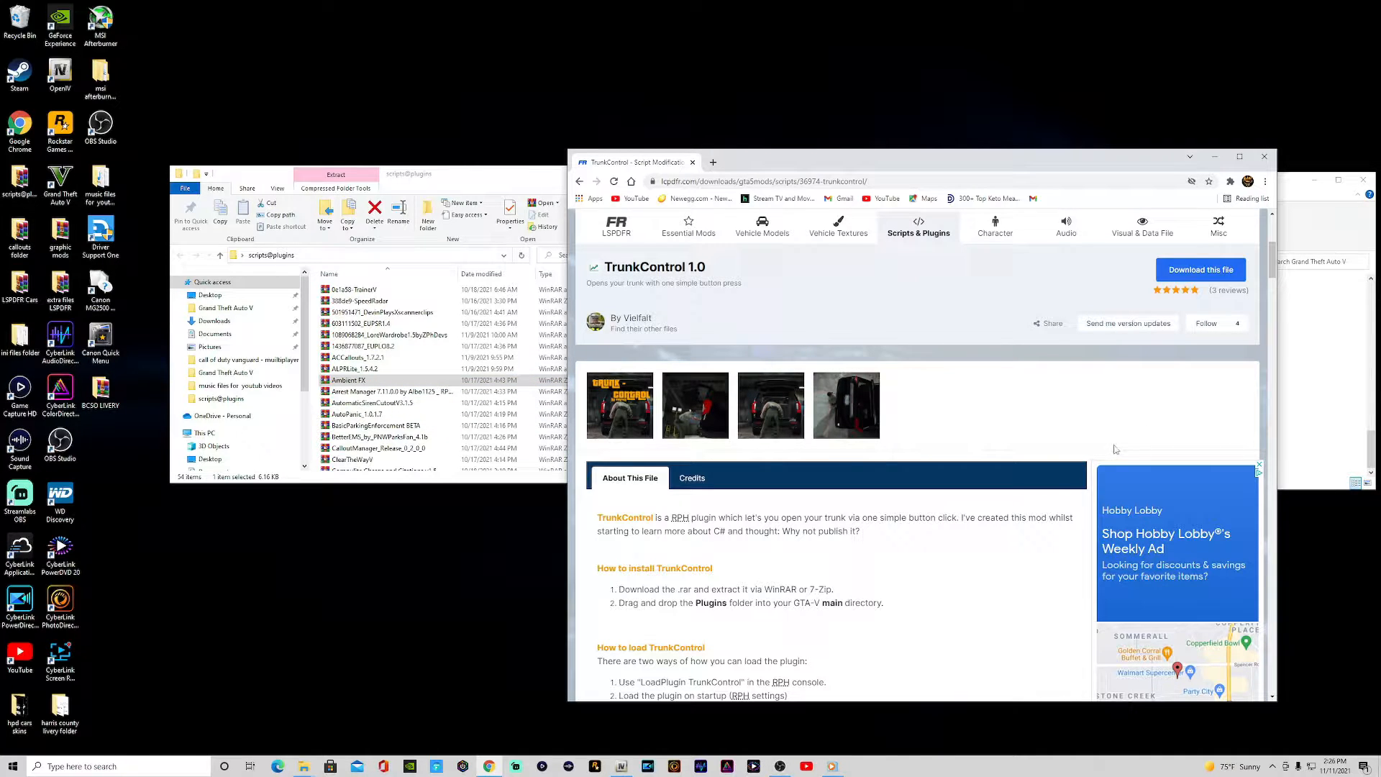
click(1264, 156)
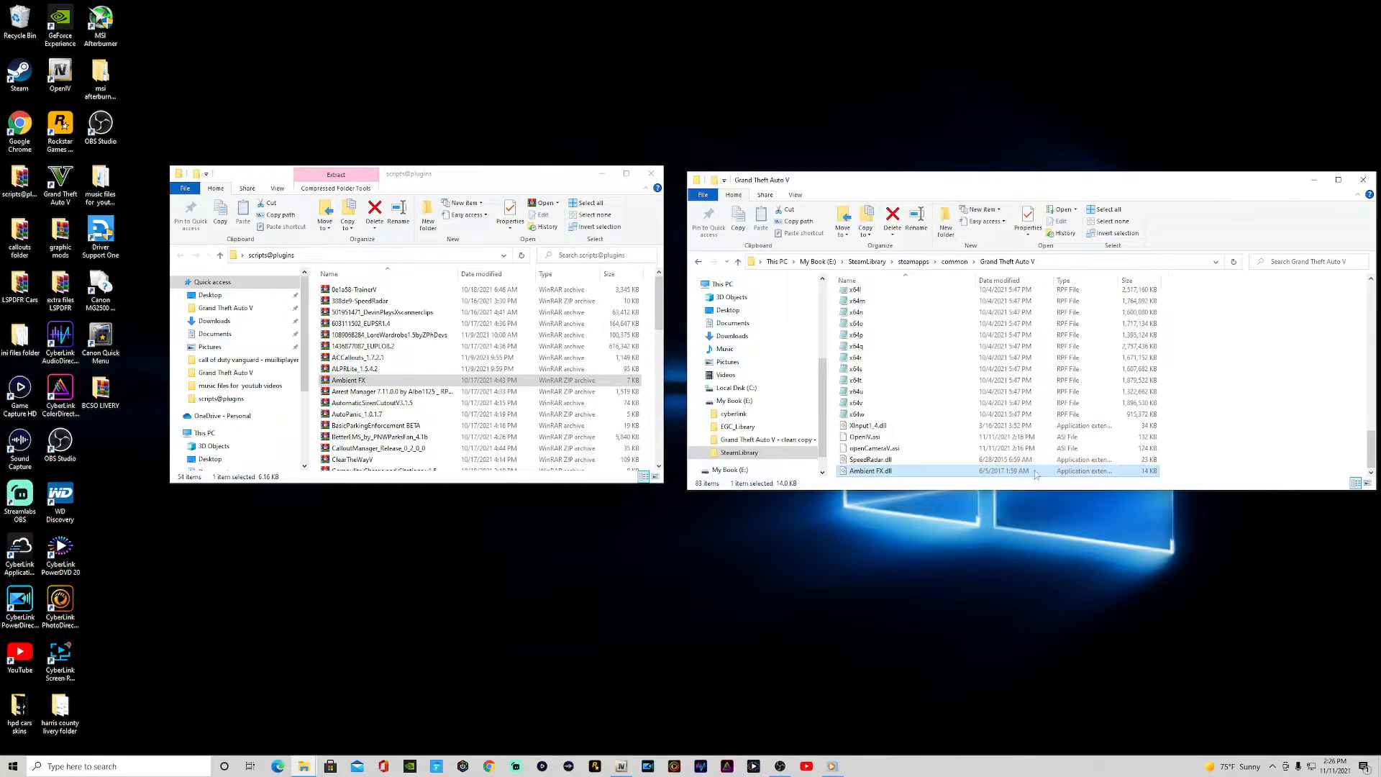
Extract the Plugins and LSPDFR folders and Albo1125.Common.dll from the Arrest Manager 7.11.0.0 archive into the main Grand Theft Auto V folder and close the archive.
double_click(371, 393)
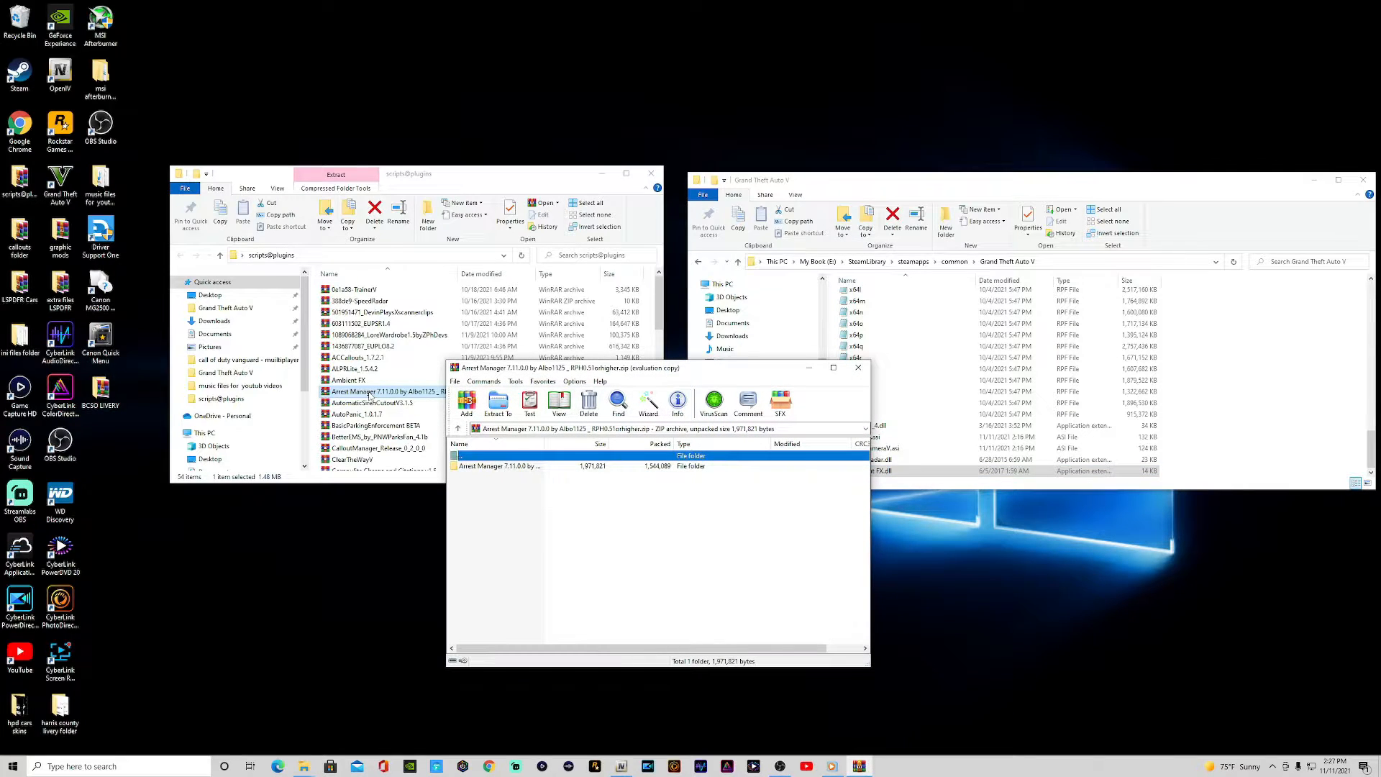
double_click(485, 466)
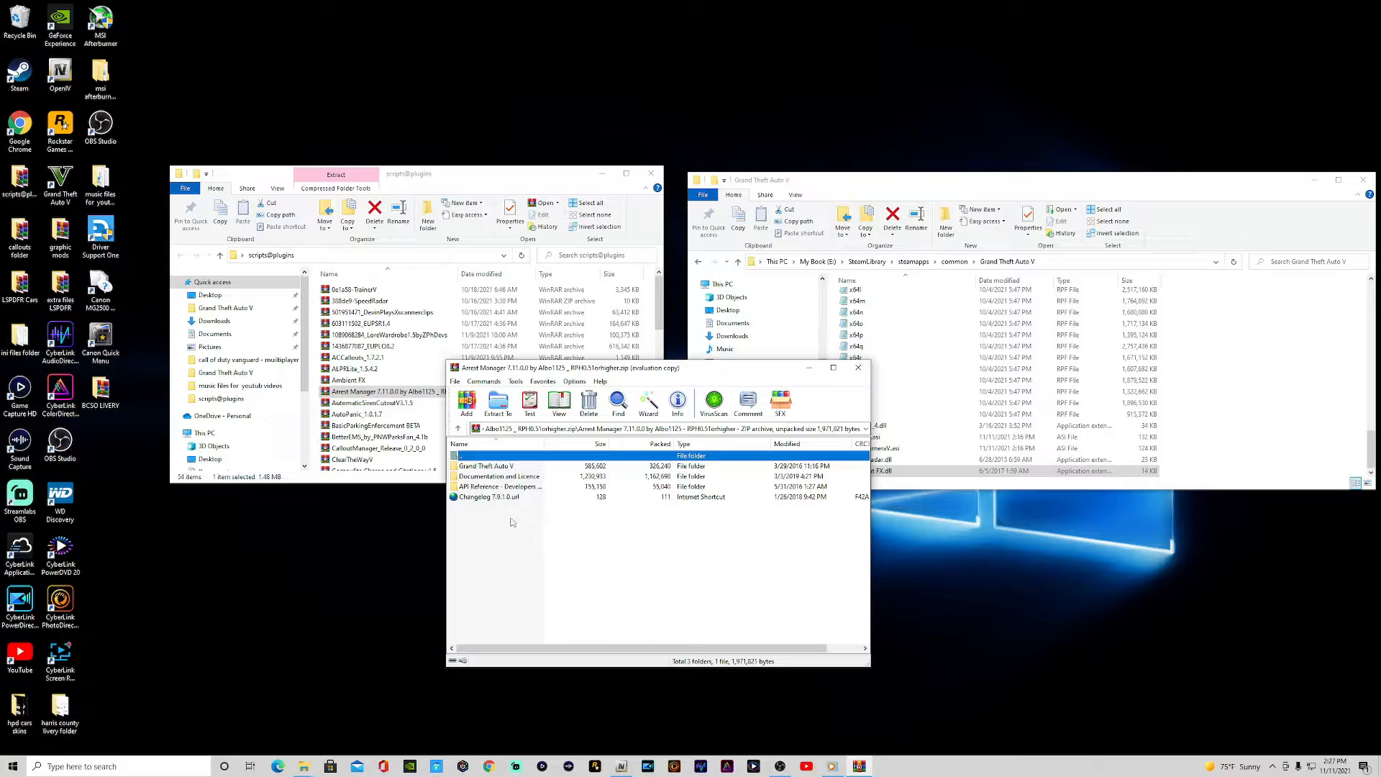
double_click(480, 468)
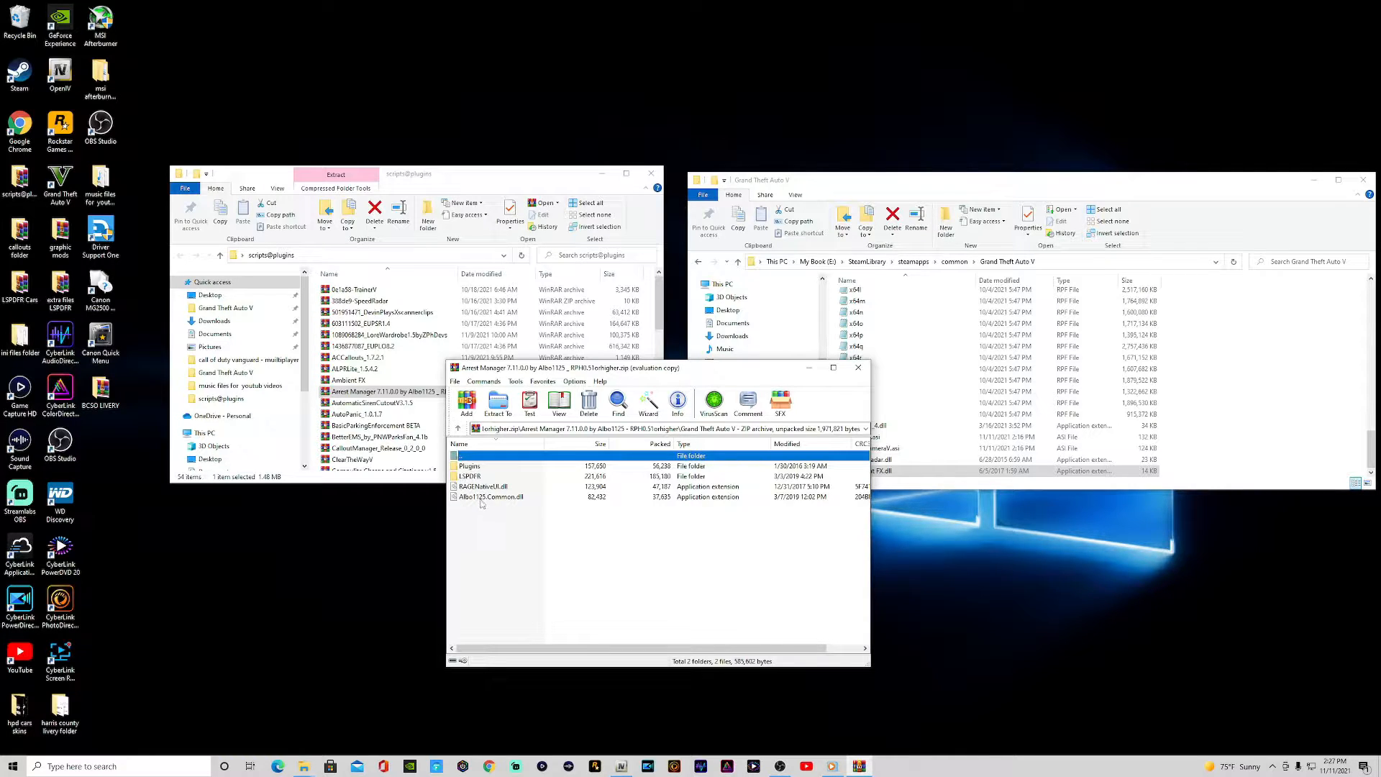
click(482, 499)
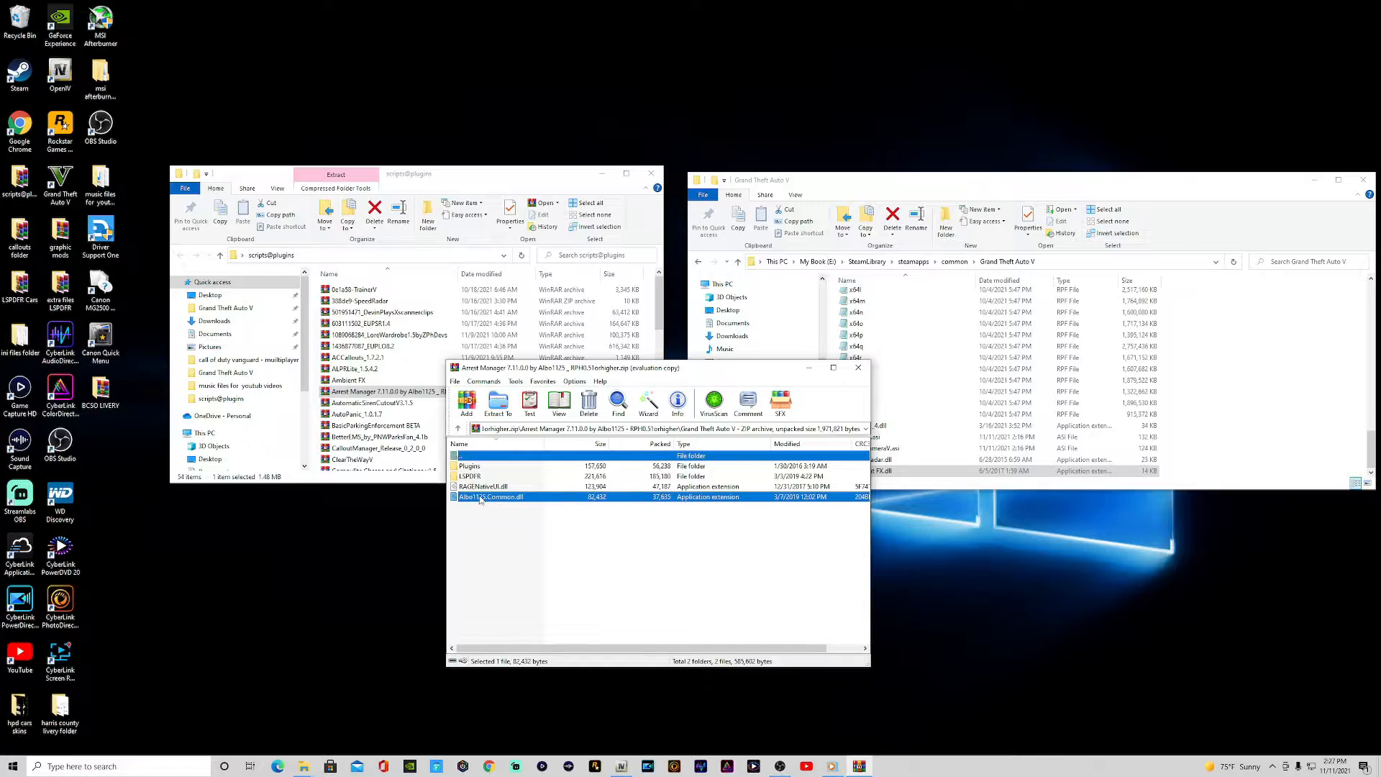
ctrl+click(469, 476)
ctrl+click(470, 466)
ctrl+click(469, 457)
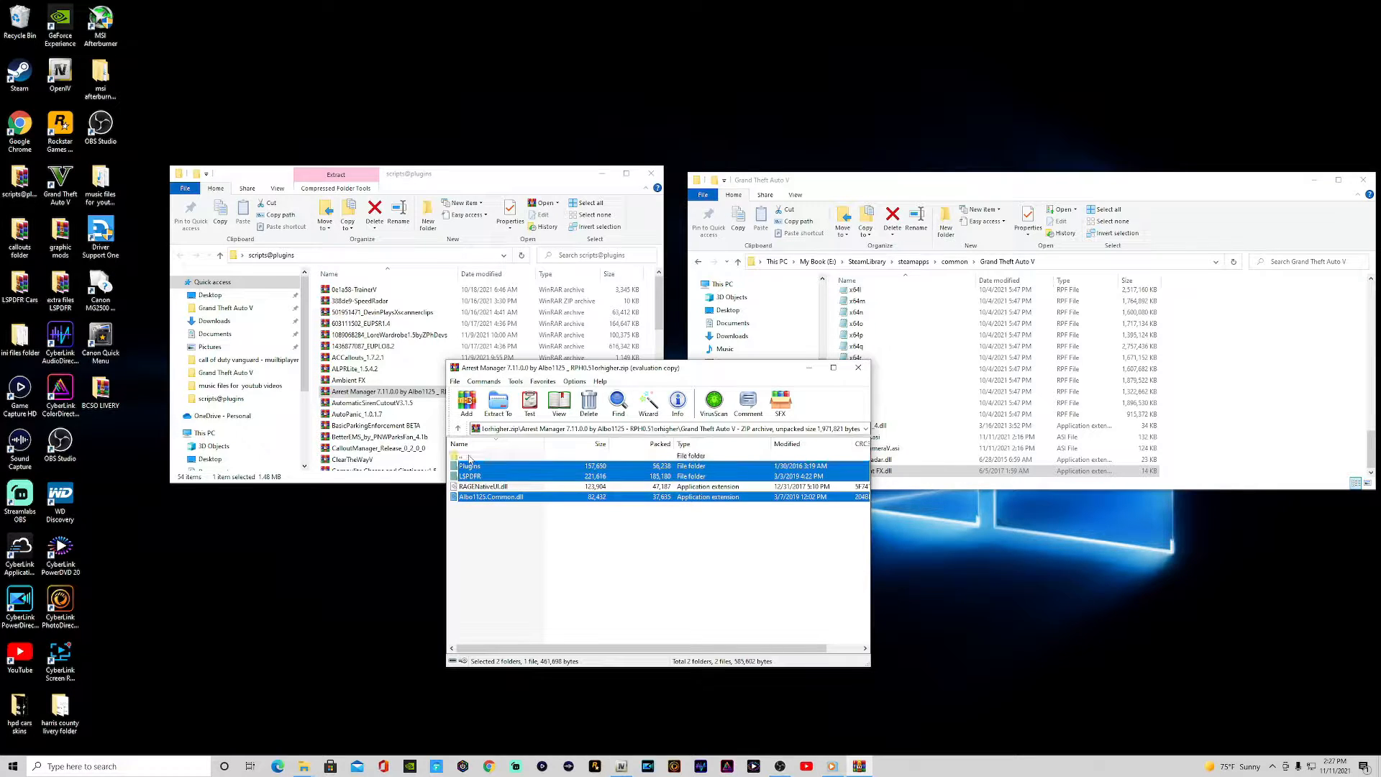
drag(683, 443, 1271, 386)
drag(1271, 386, 1270, 385)
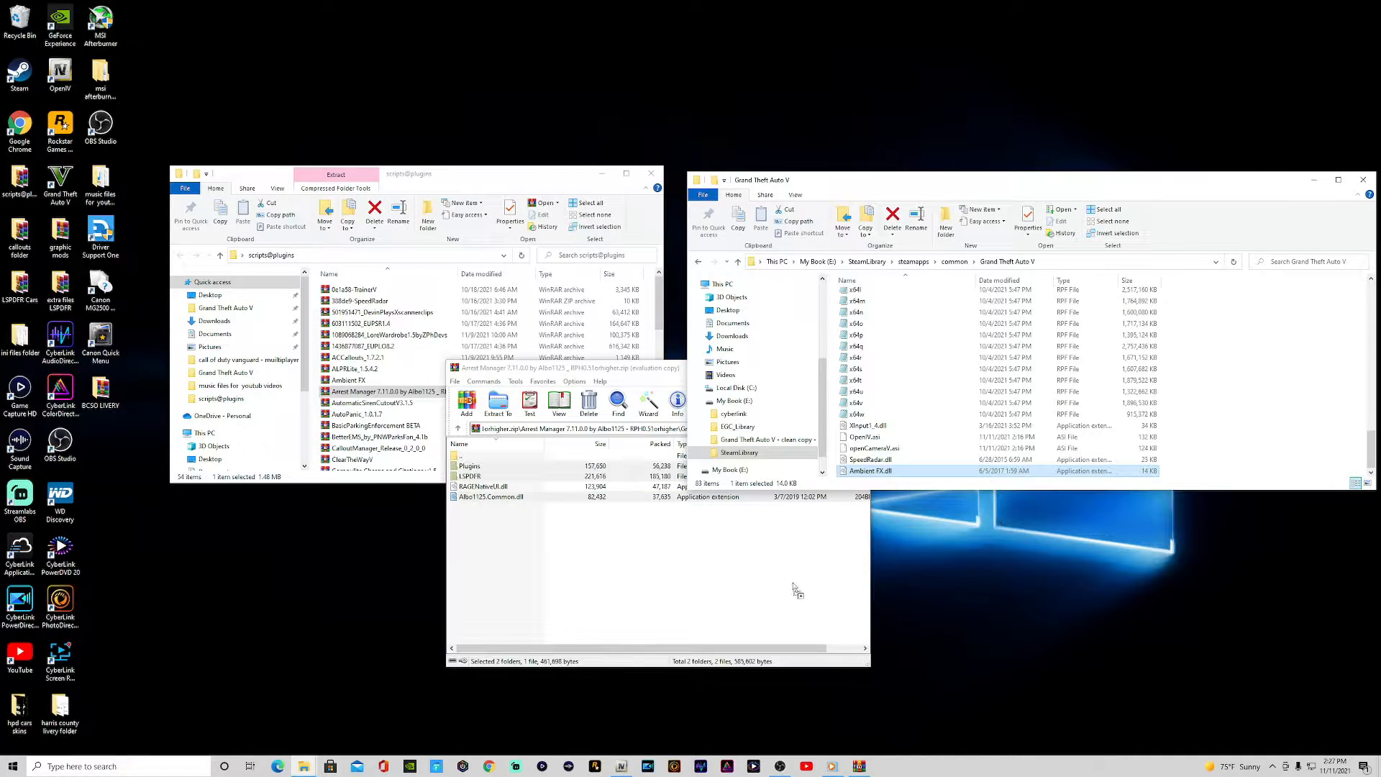
click(764, 587)
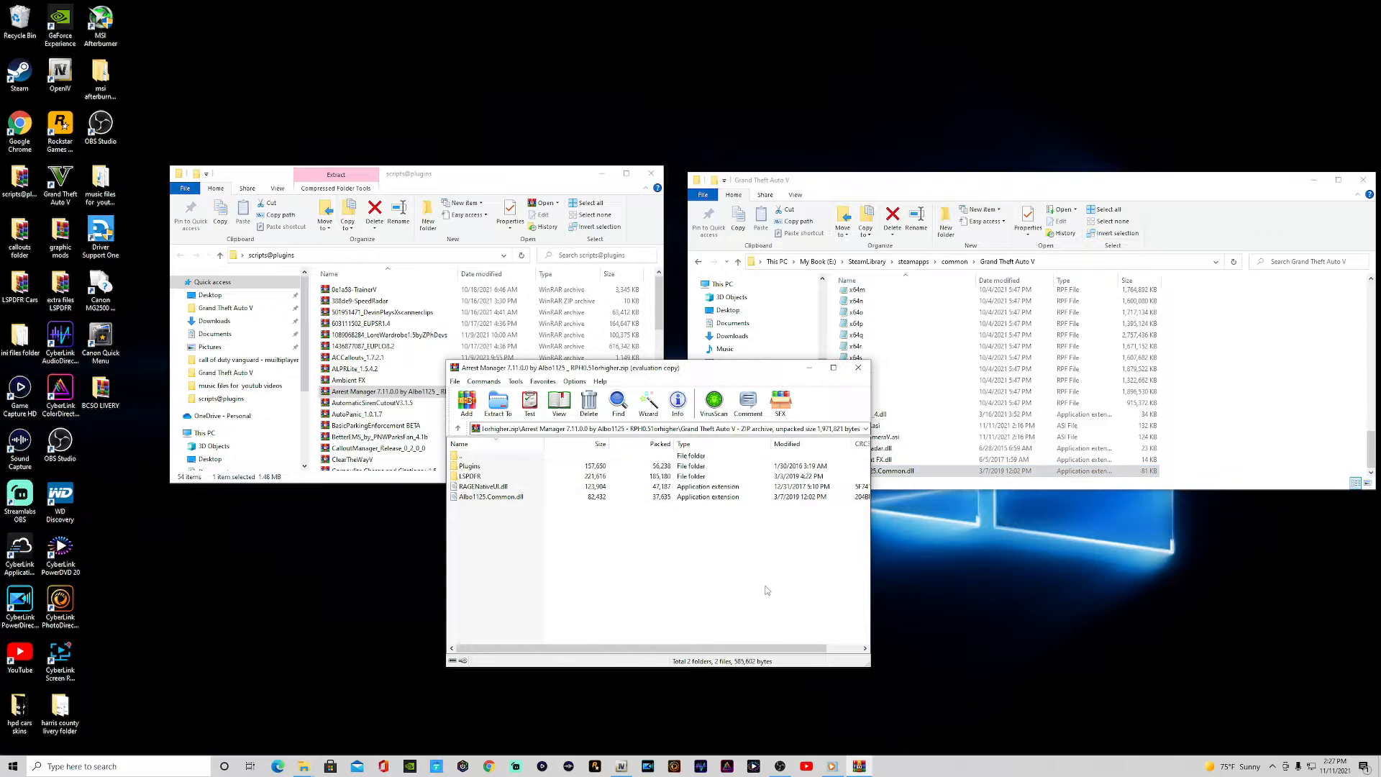
click(858, 370)
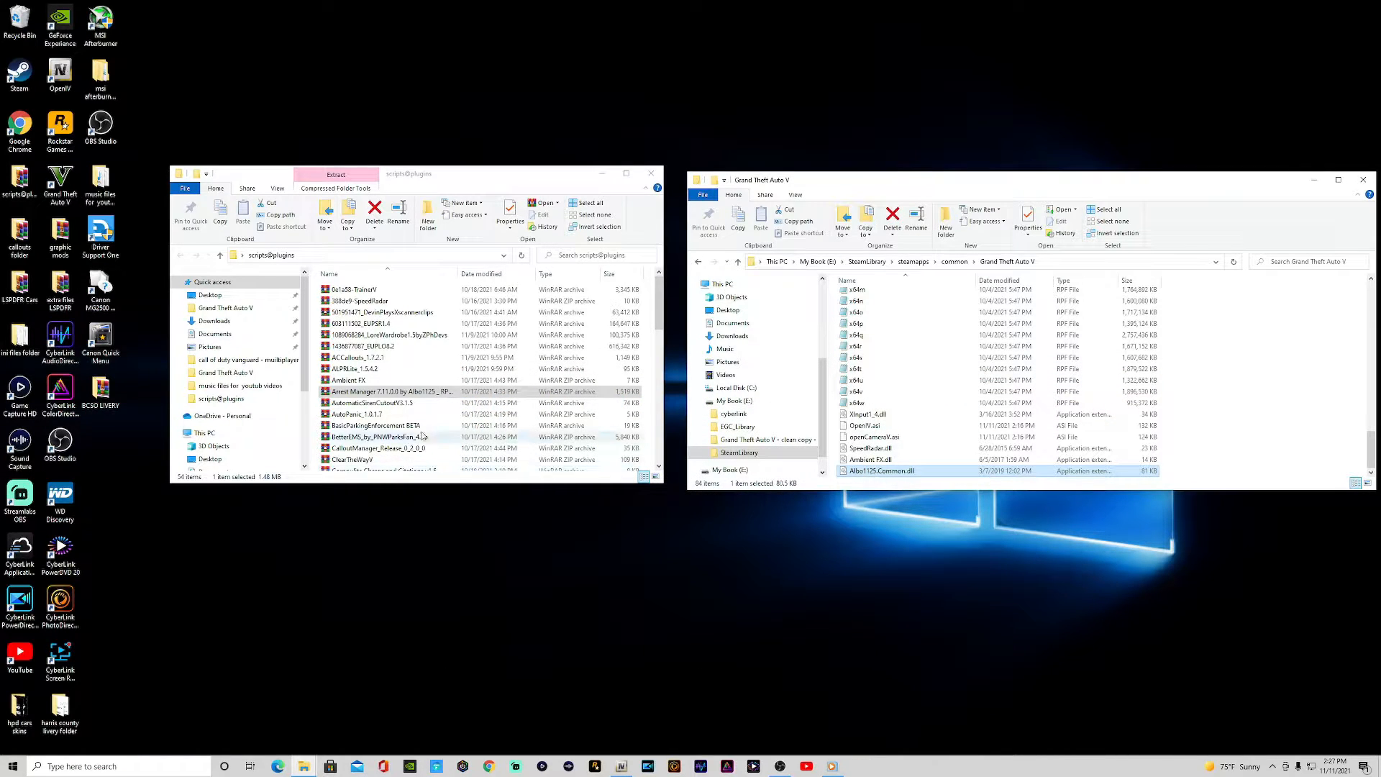
Extract the plugins folder and InputManager.dll from the AutomaticSirenCutoutV3.1.5 archive into the main Grand Theft Auto V folder and close the archive.
double_click(370, 408)
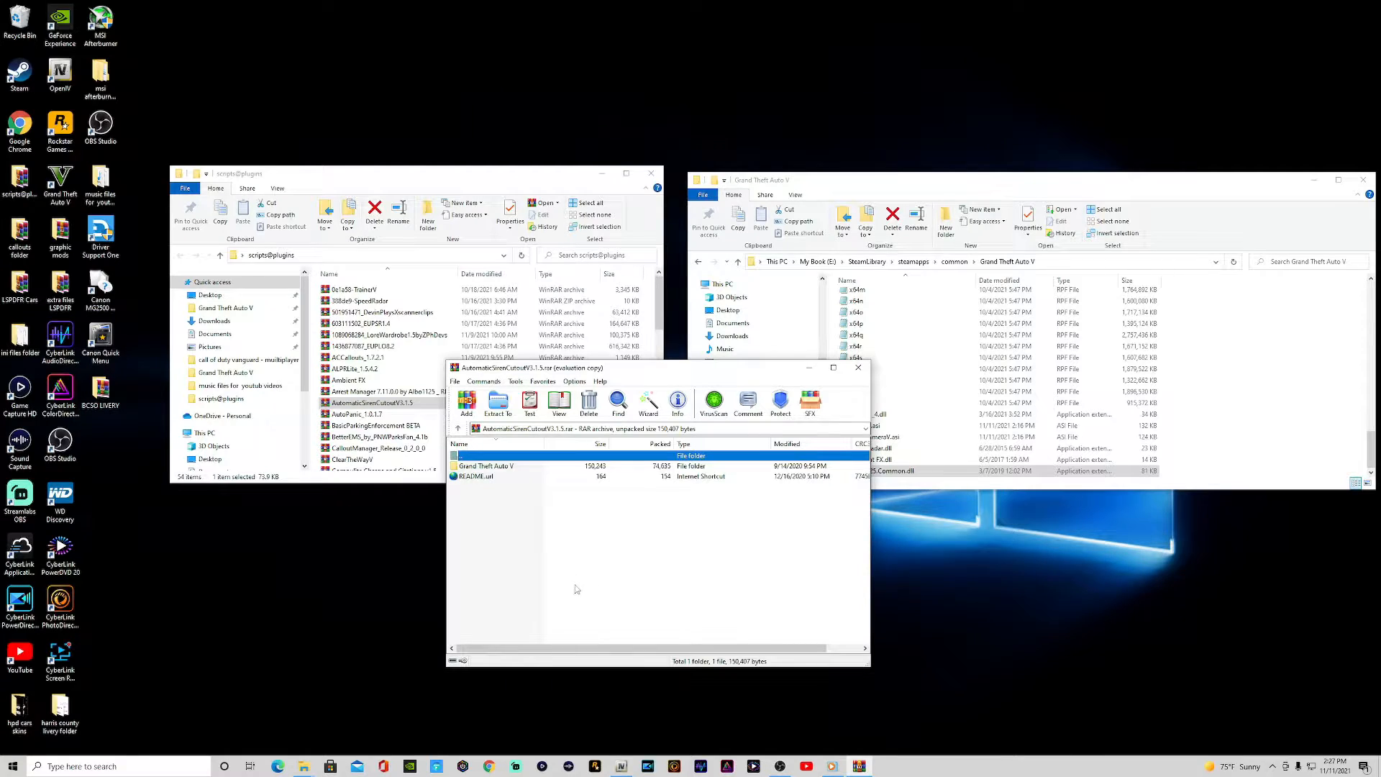
double_click(498, 467)
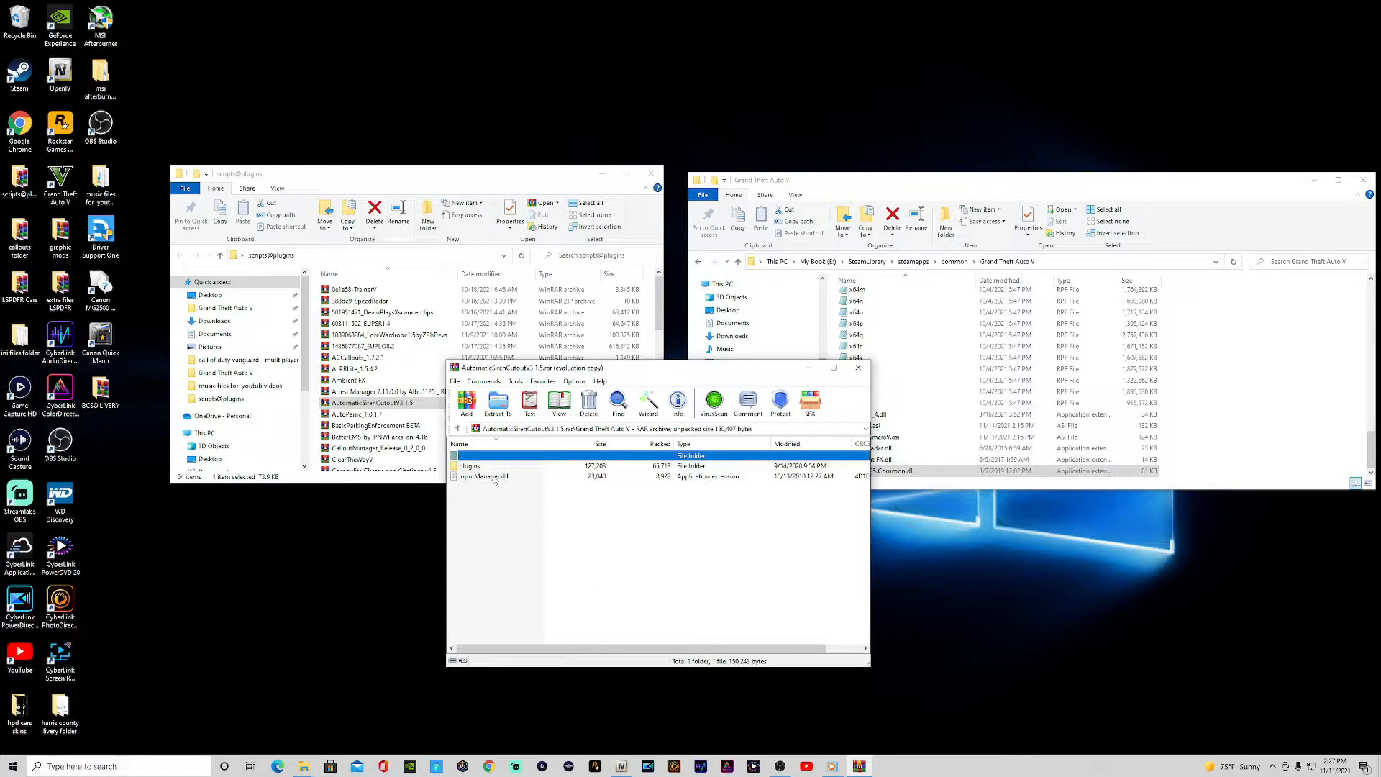
drag(481, 494, 1306, 377)
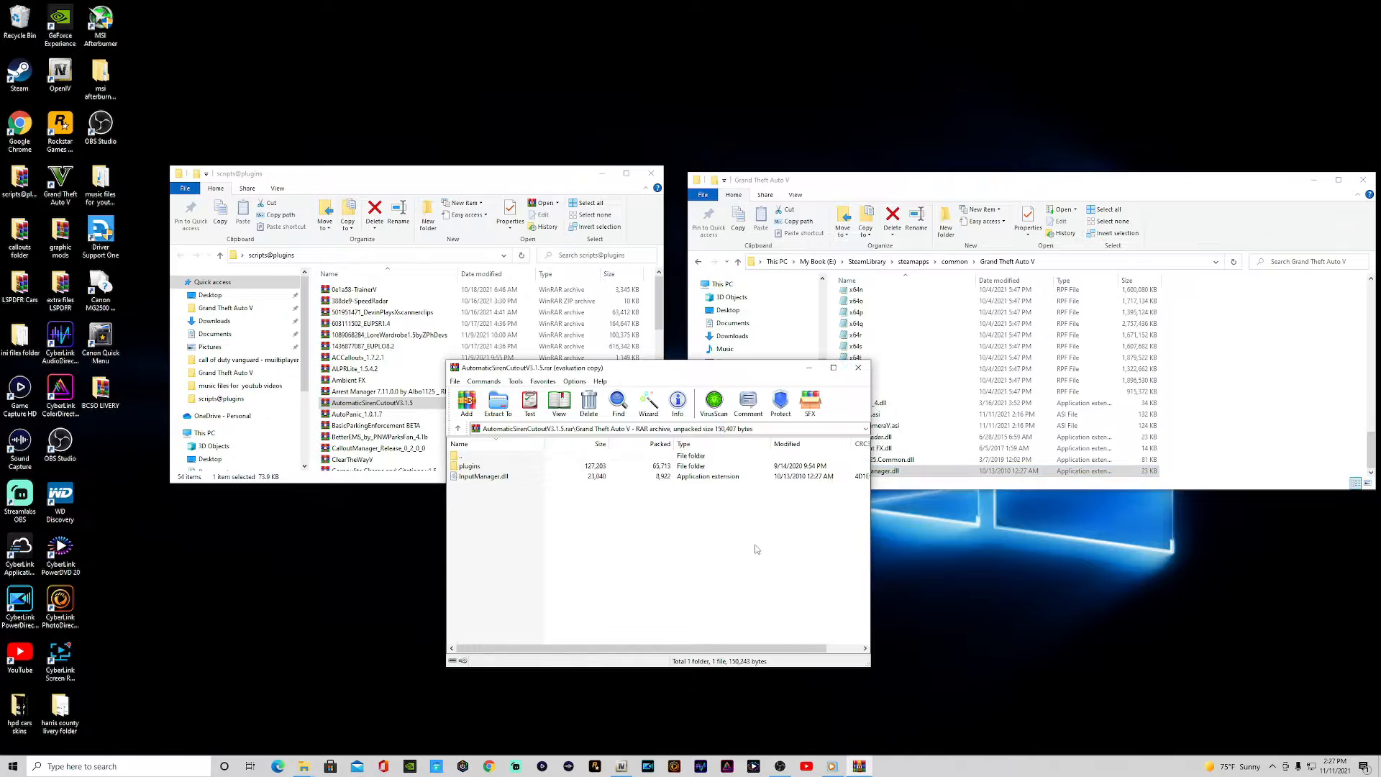
click(858, 368)
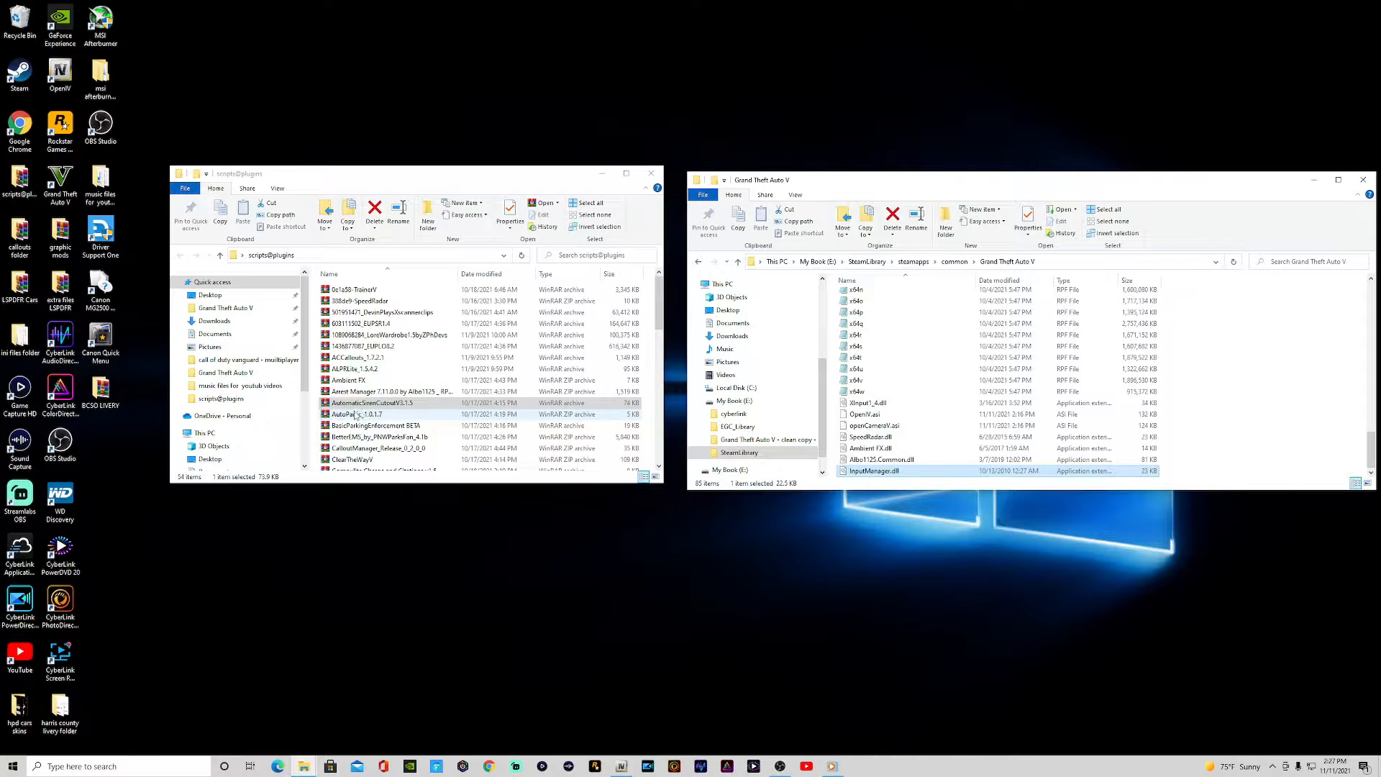
Extract the Plugins folder from the AutoPanic_1.0.1.7 archive into the main Grand Theft Auto V folder and close the archive.
double_click(354, 415)
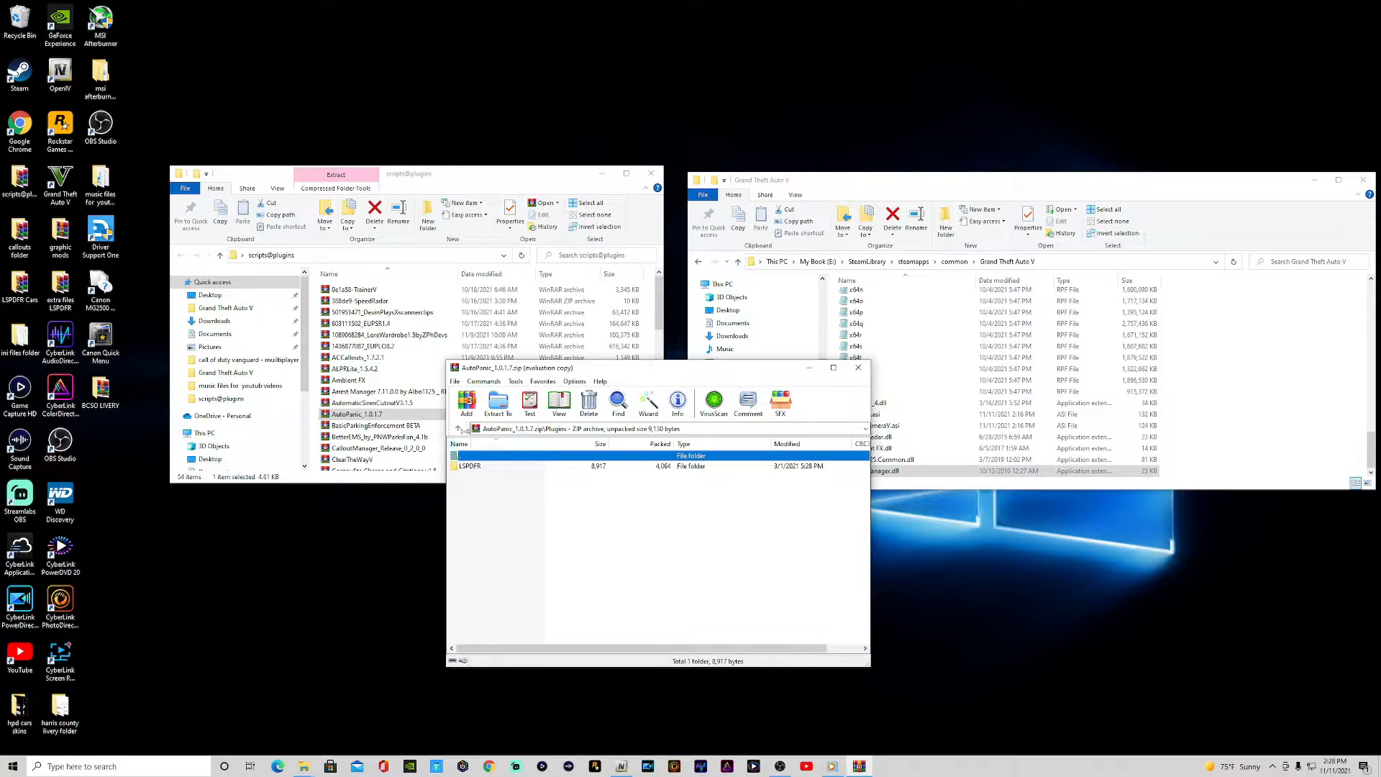
key(Down)
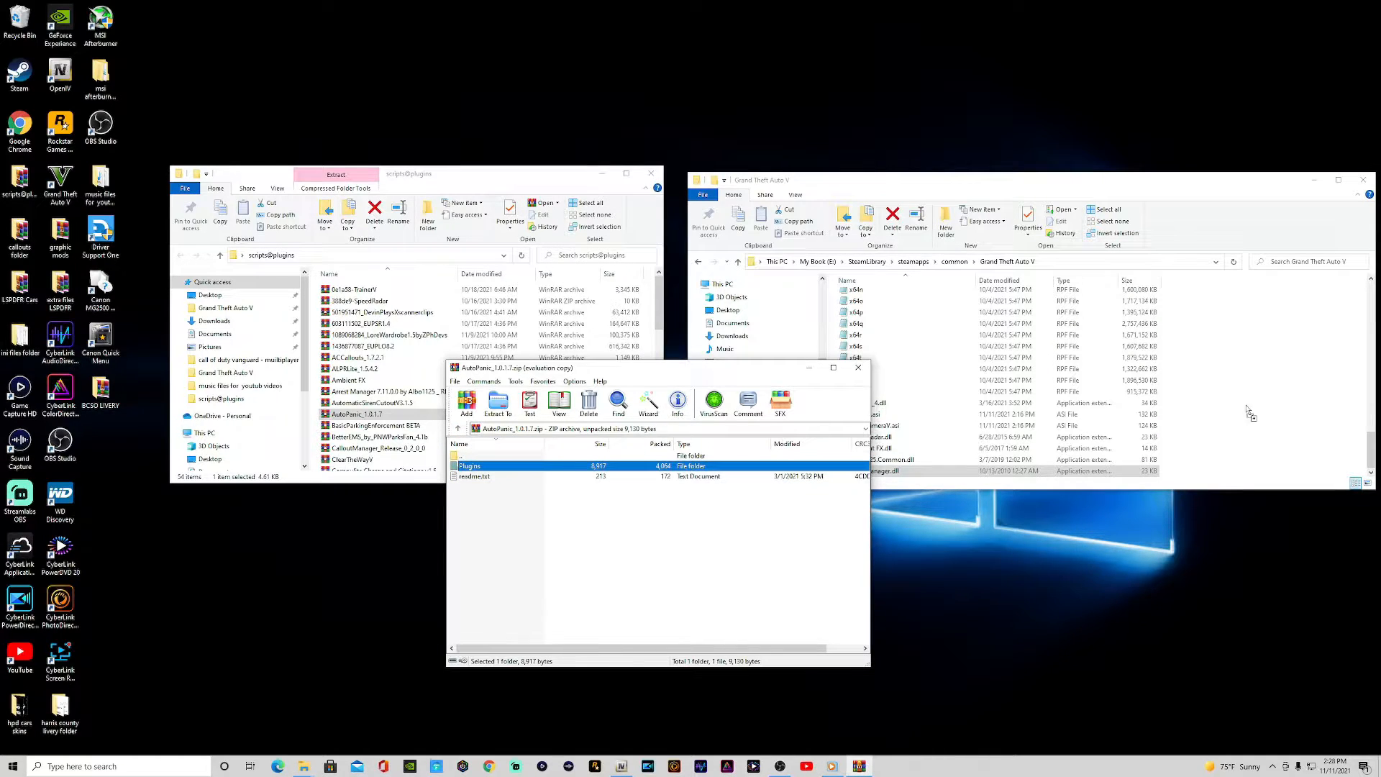
drag(1326, 395, 1324, 396)
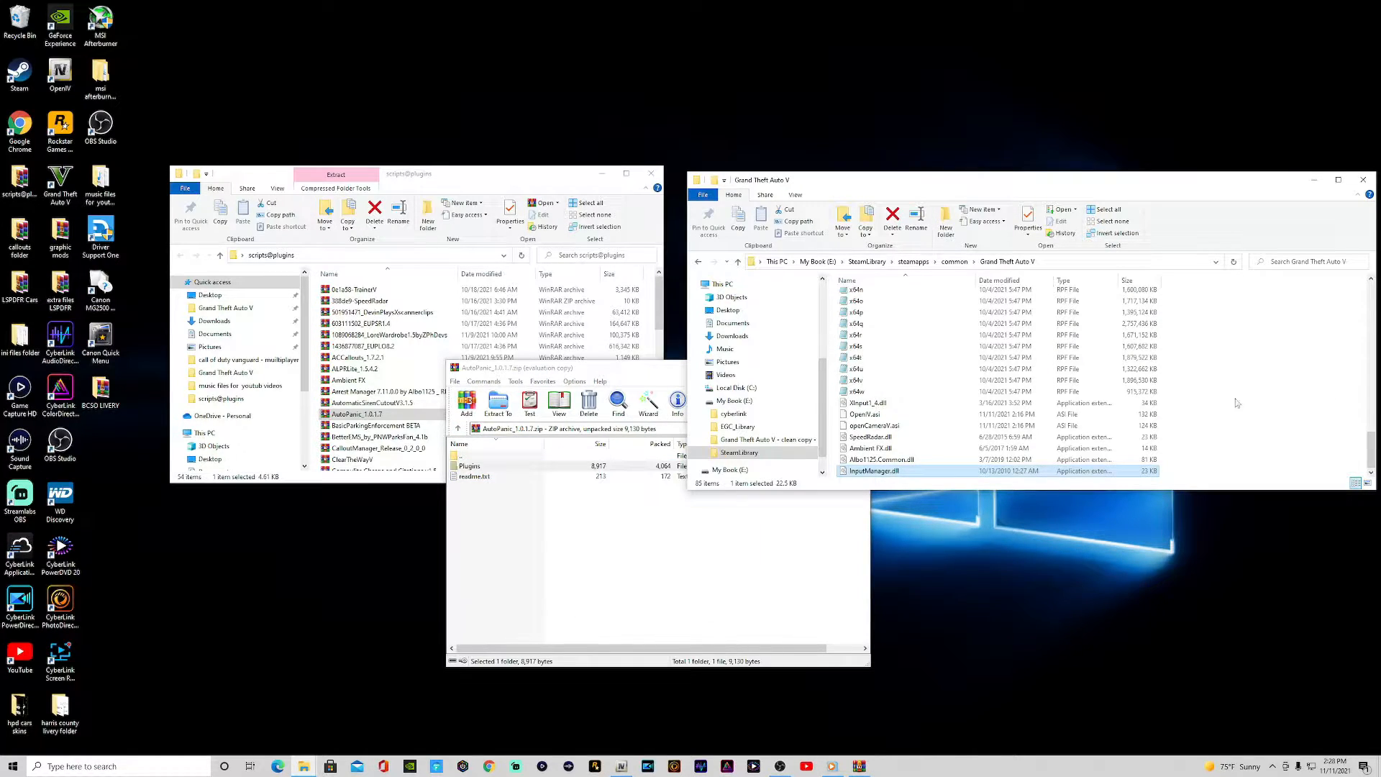
click(776, 579)
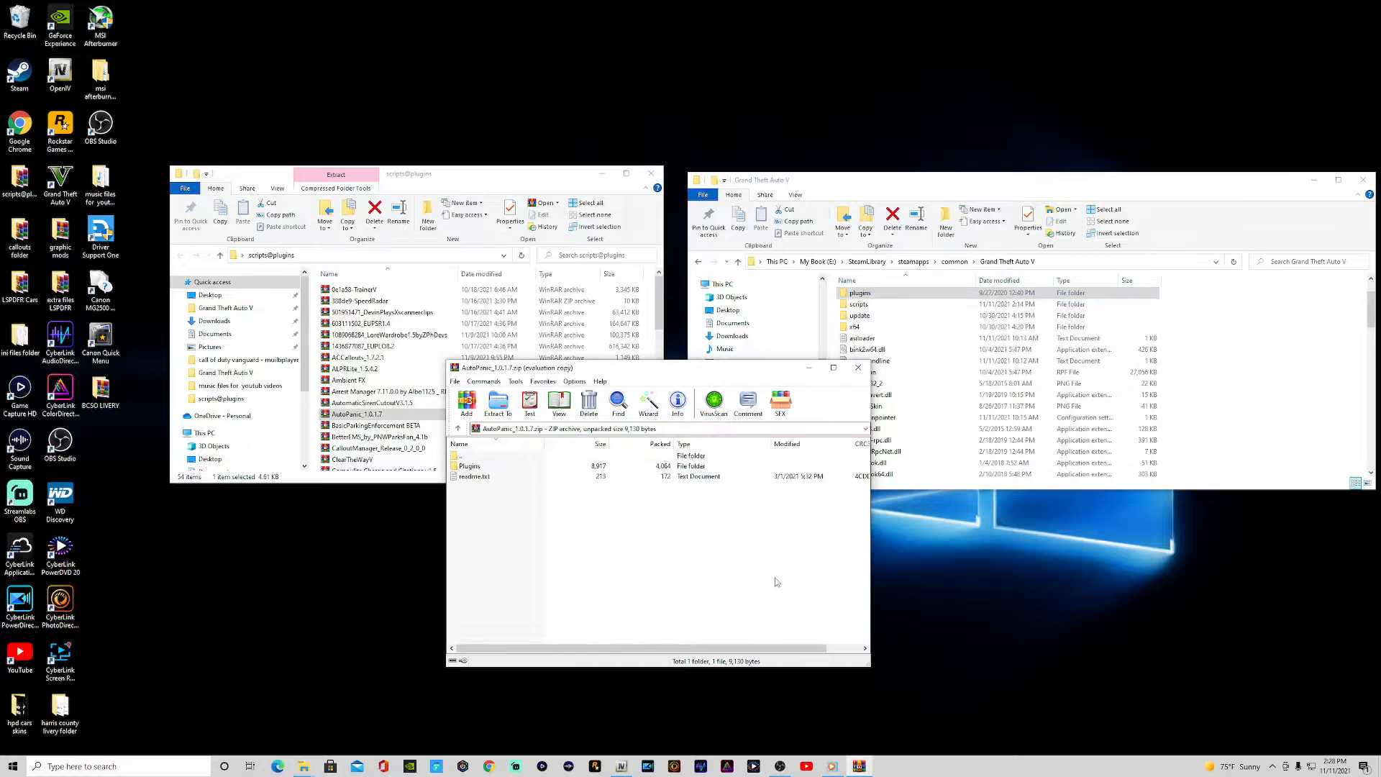
click(858, 367)
Extract the plugins folder from the BasicParkingEnforcement BETA archive's Grand Theft Auto V folder into the main game folder and close the archive.
click(361, 430)
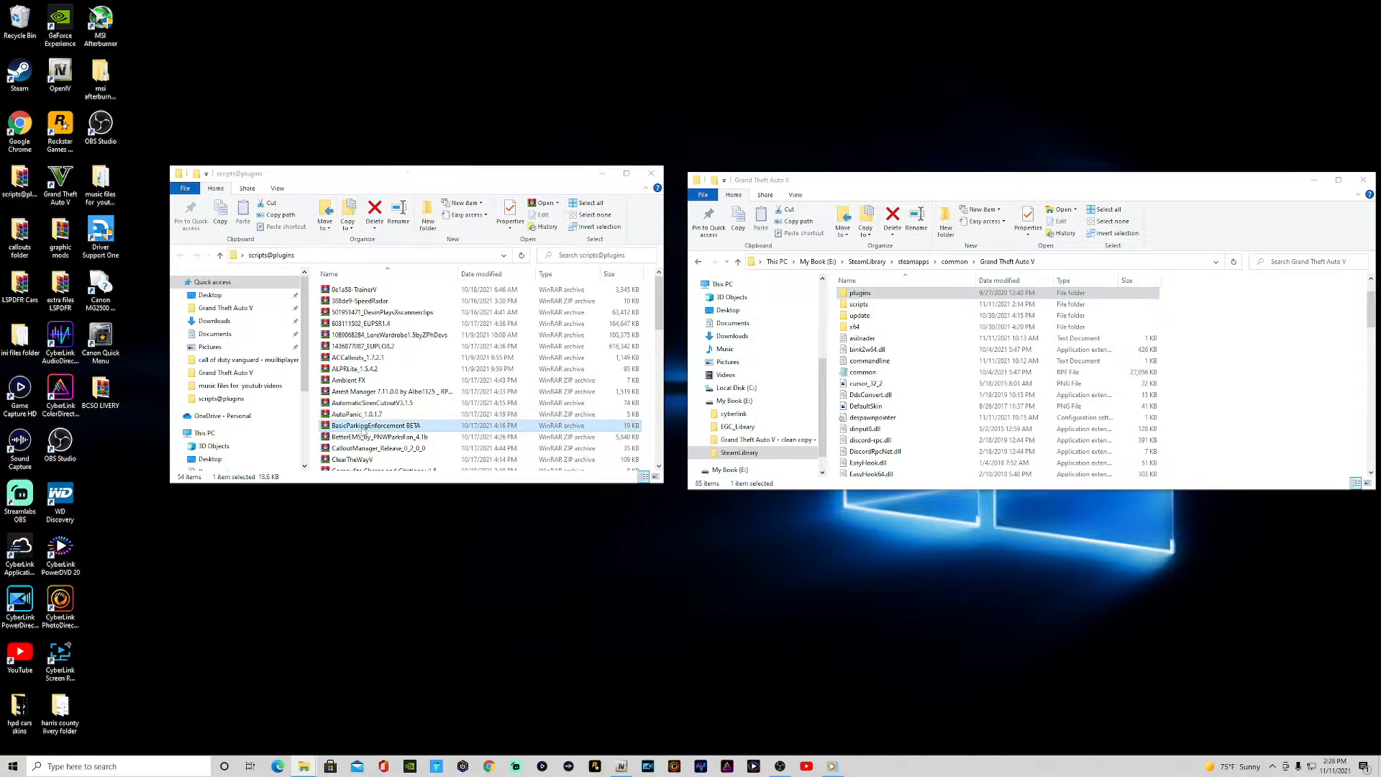
double_click(364, 430)
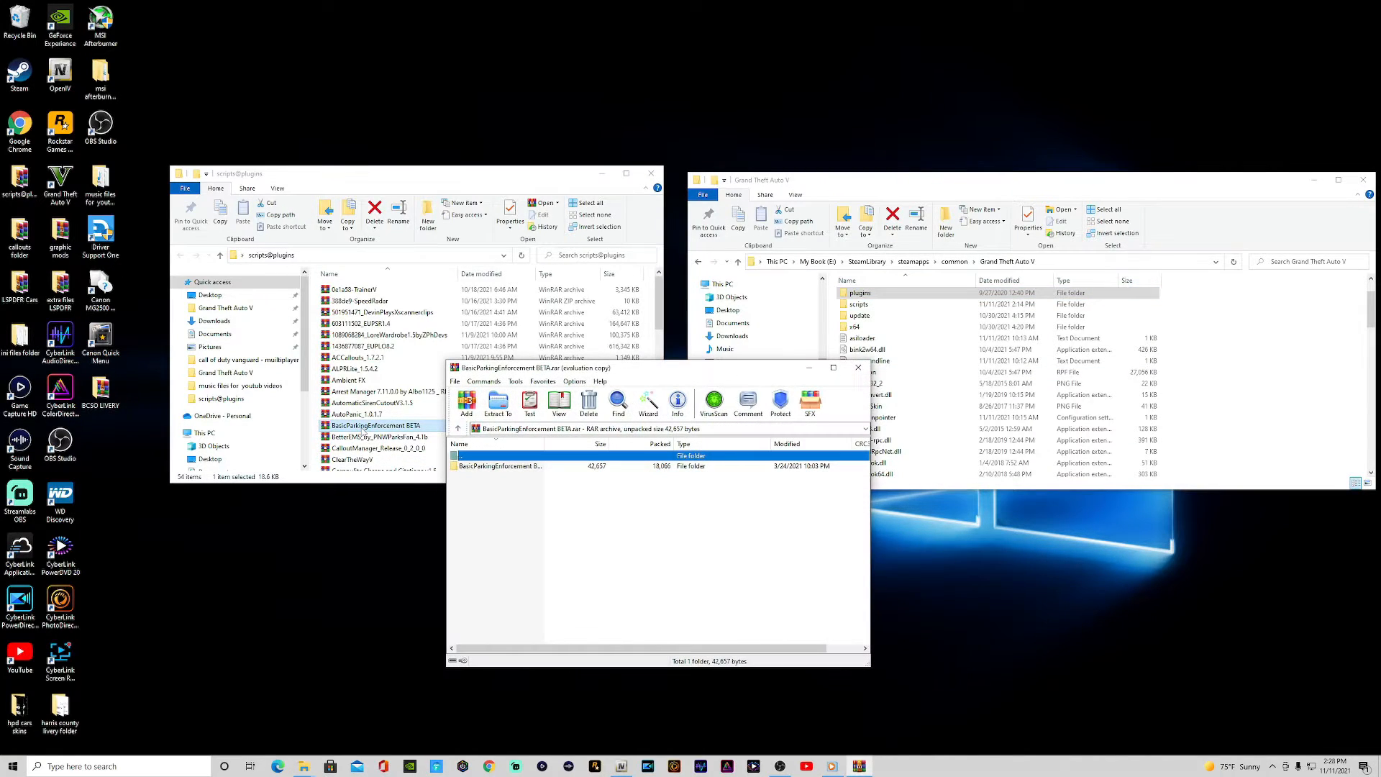
double_click(509, 466)
double_click(486, 466)
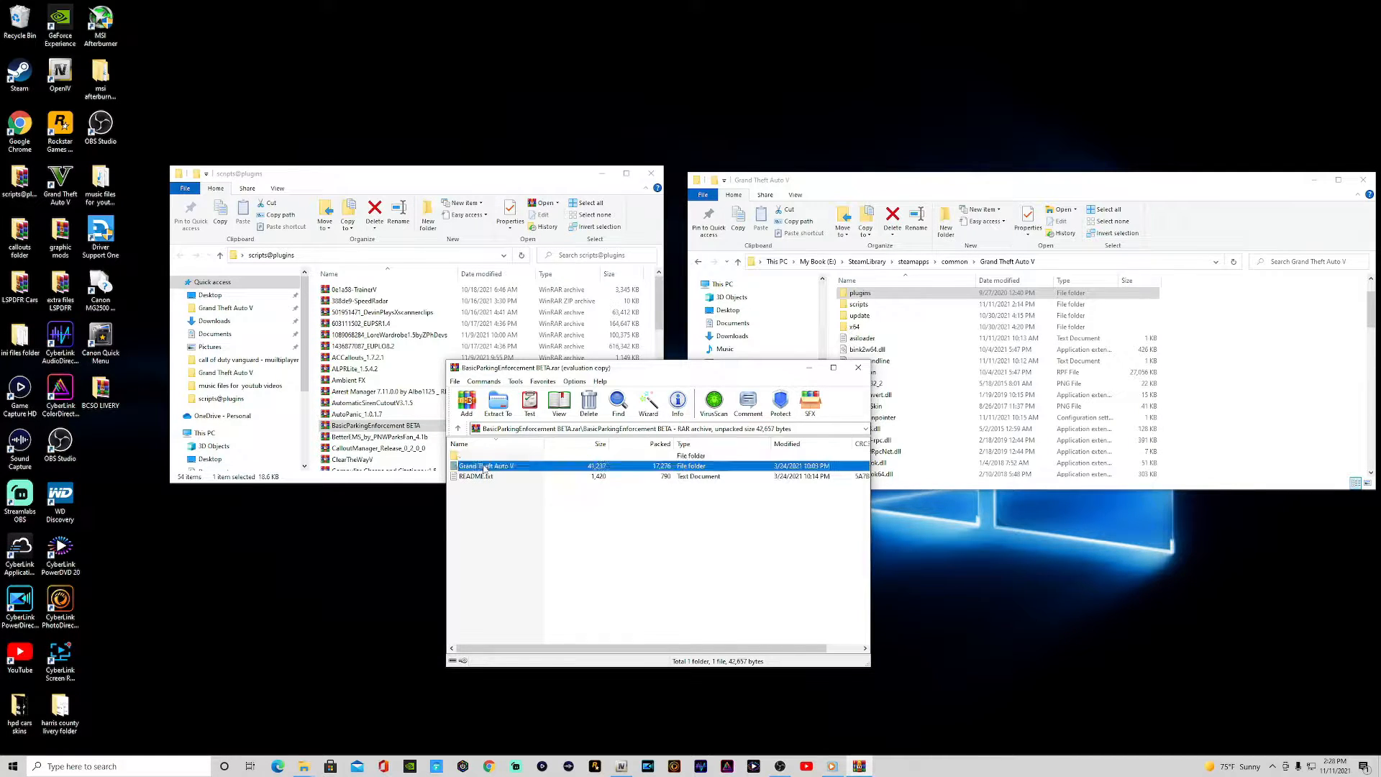
click(472, 466)
drag(472, 472, 1270, 386)
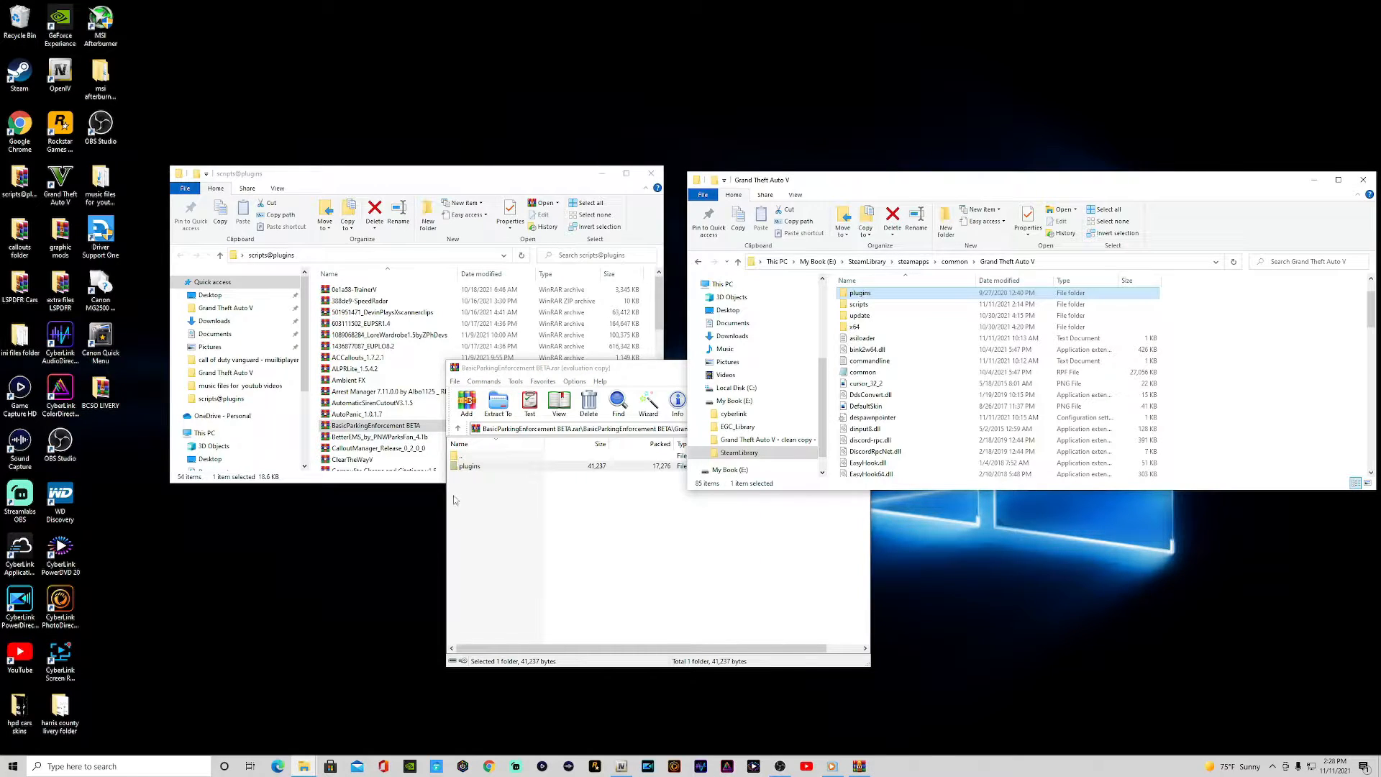
click(458, 429)
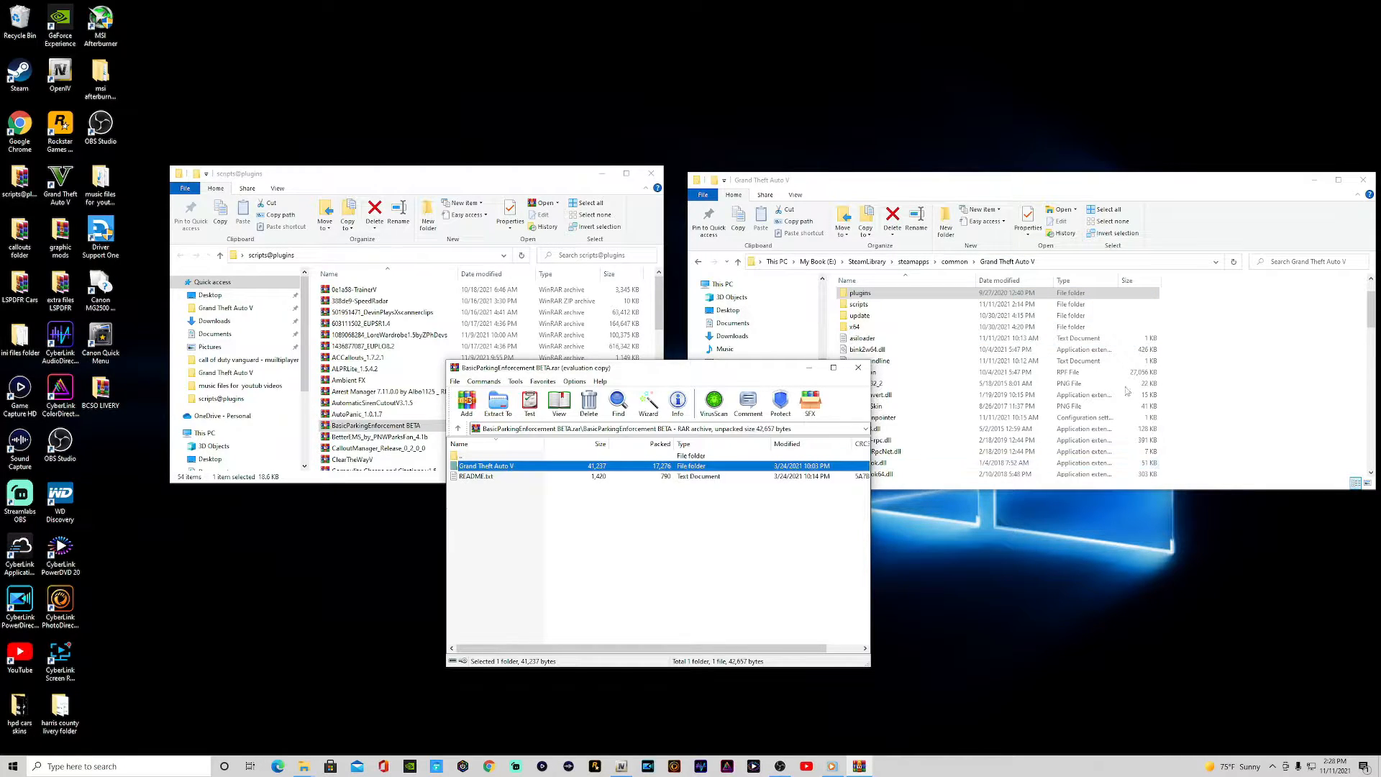
double_click(494, 468)
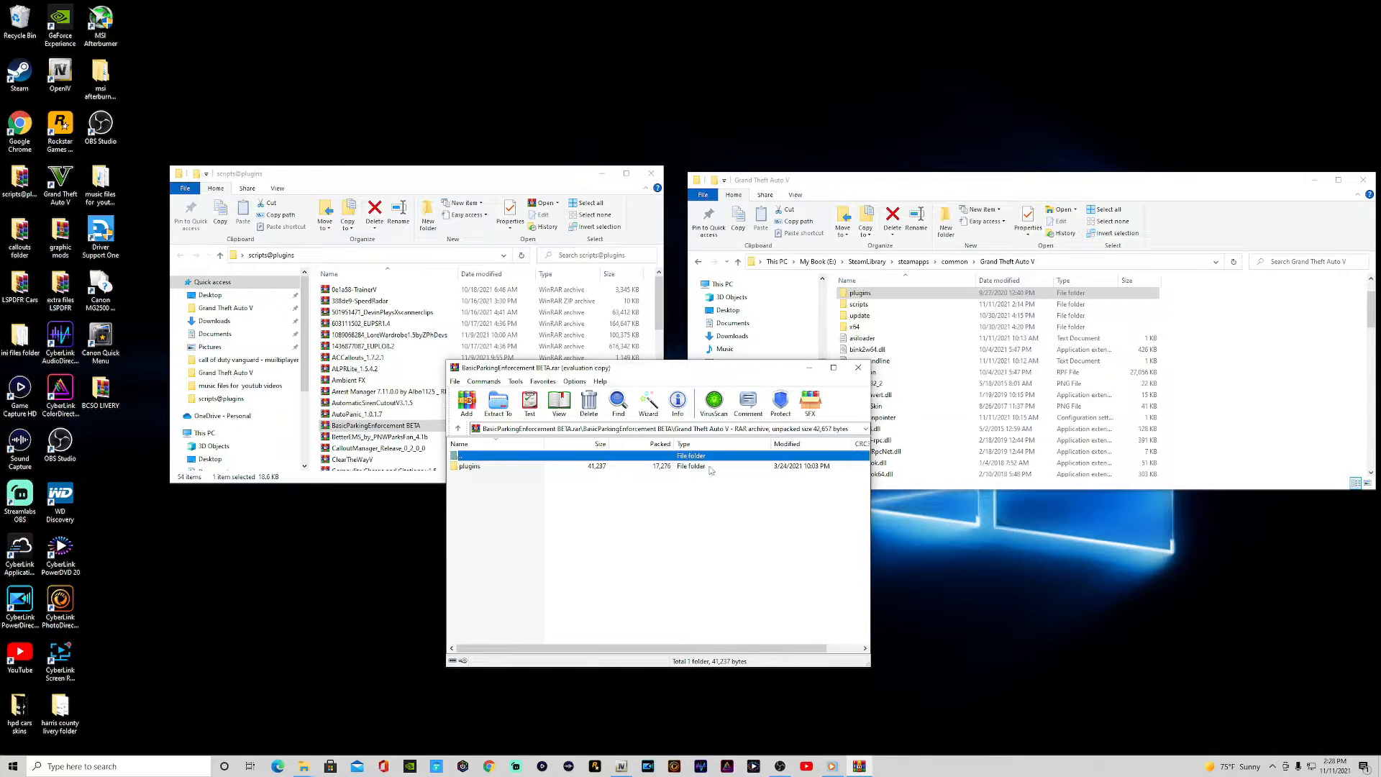
click(858, 368)
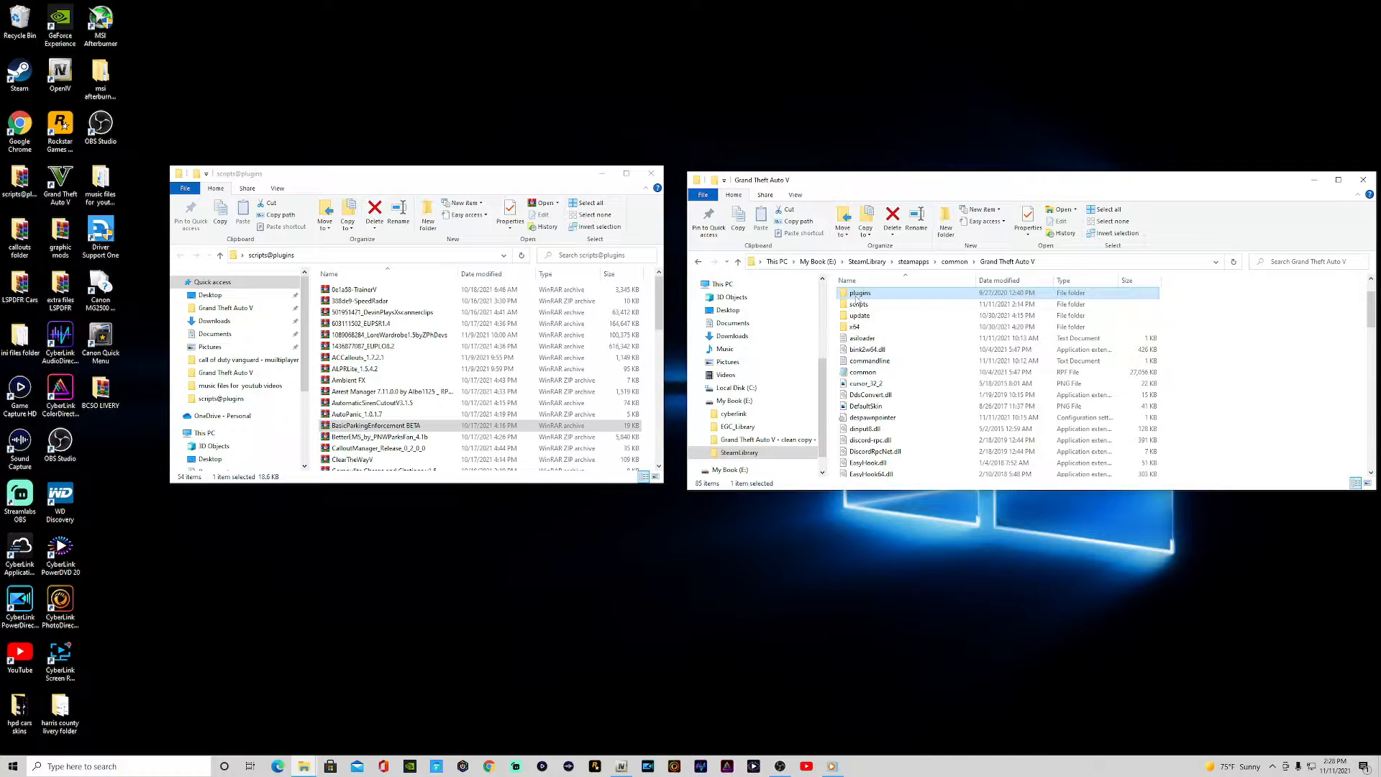
Check the installed plugin files in the game's plugins\LSPDFR folder and return to the plugins folder.
double_click(856, 300)
double_click(861, 301)
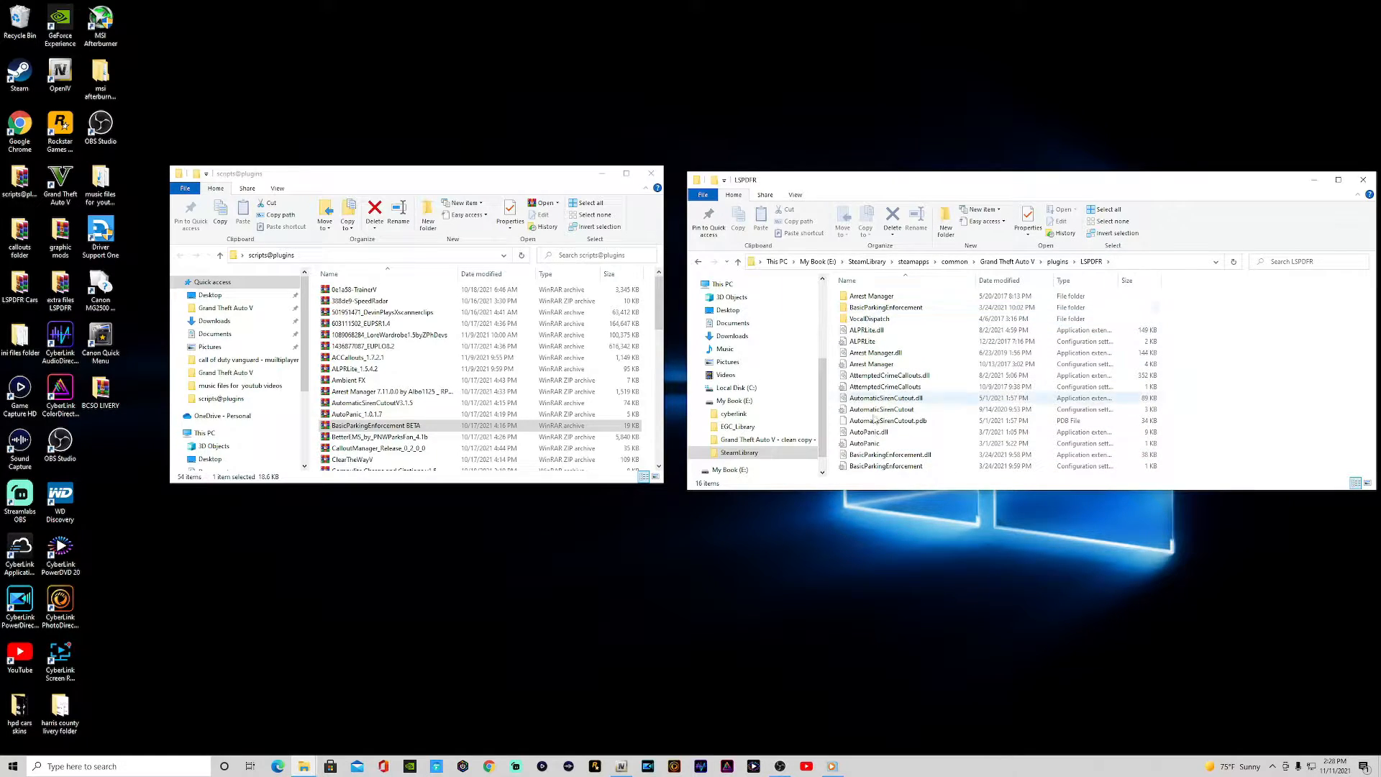
click(701, 262)
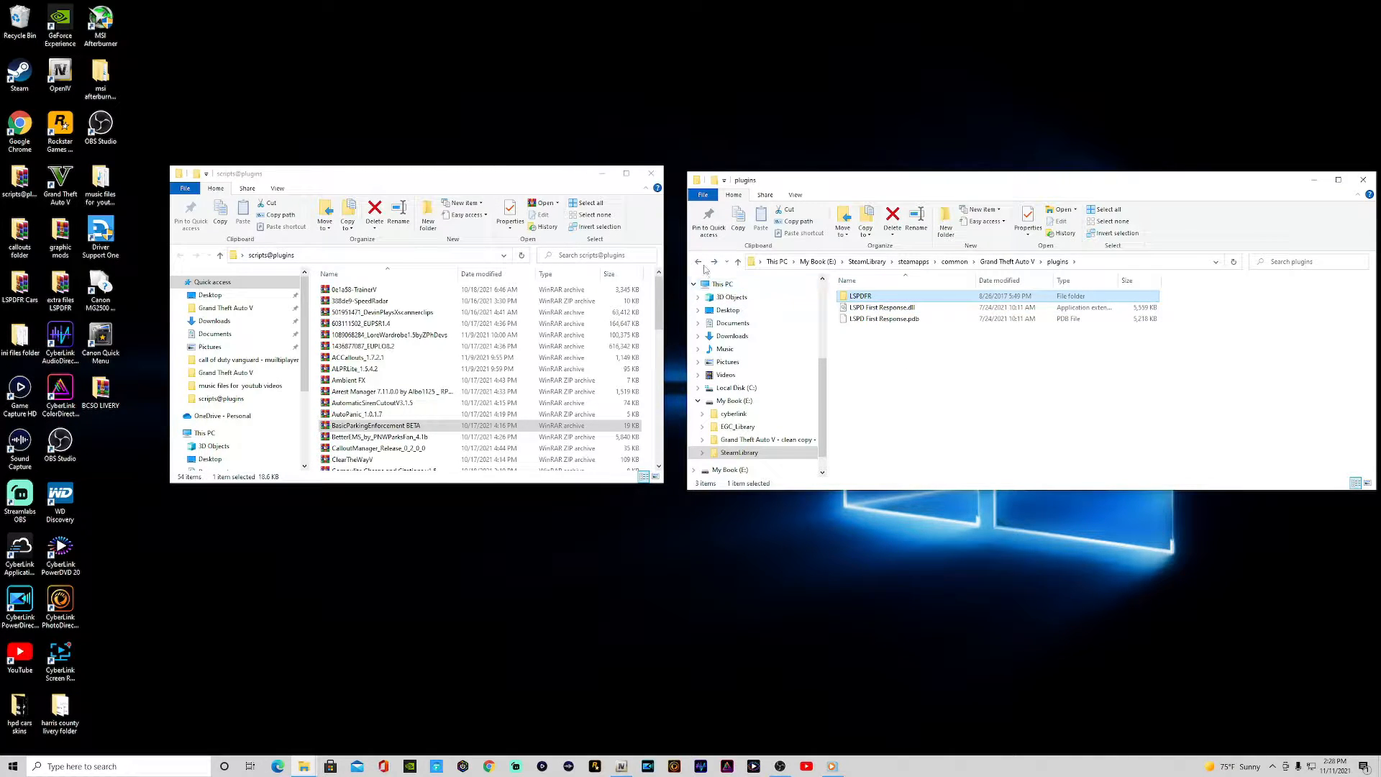
Return to the main Grand Theft Auto V folder and open the GTA V folder inside the BetterEMS_by_PNWParksFan_4.1b archive.
click(698, 262)
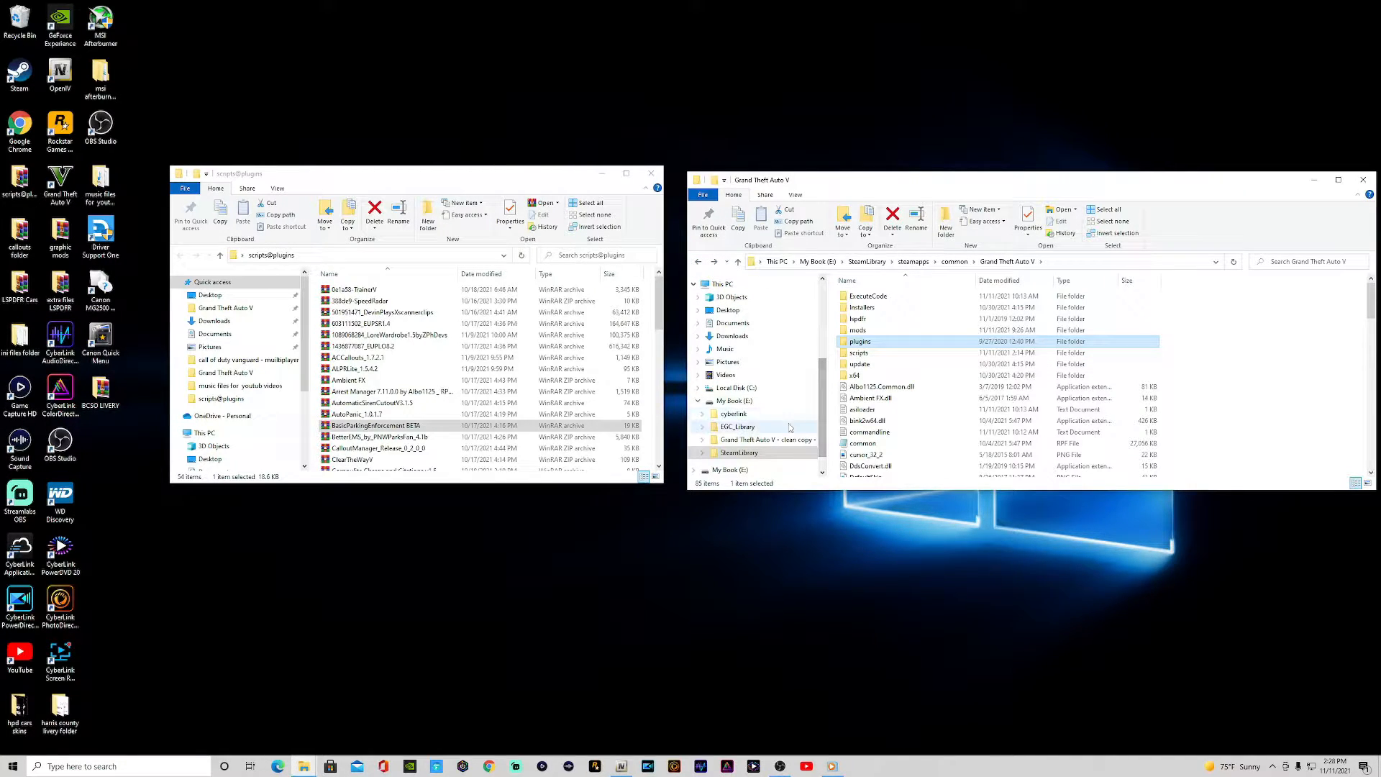
double_click(379, 438)
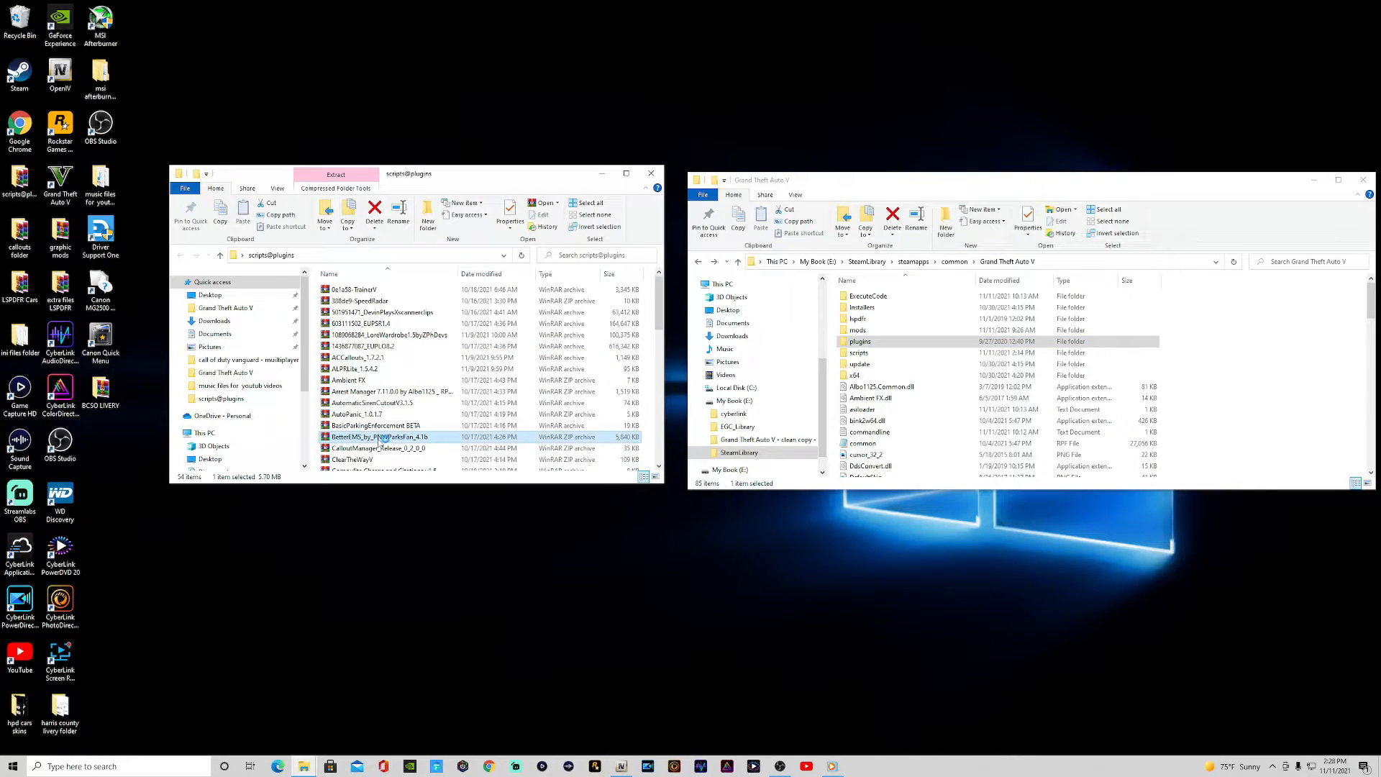
double_click(481, 469)
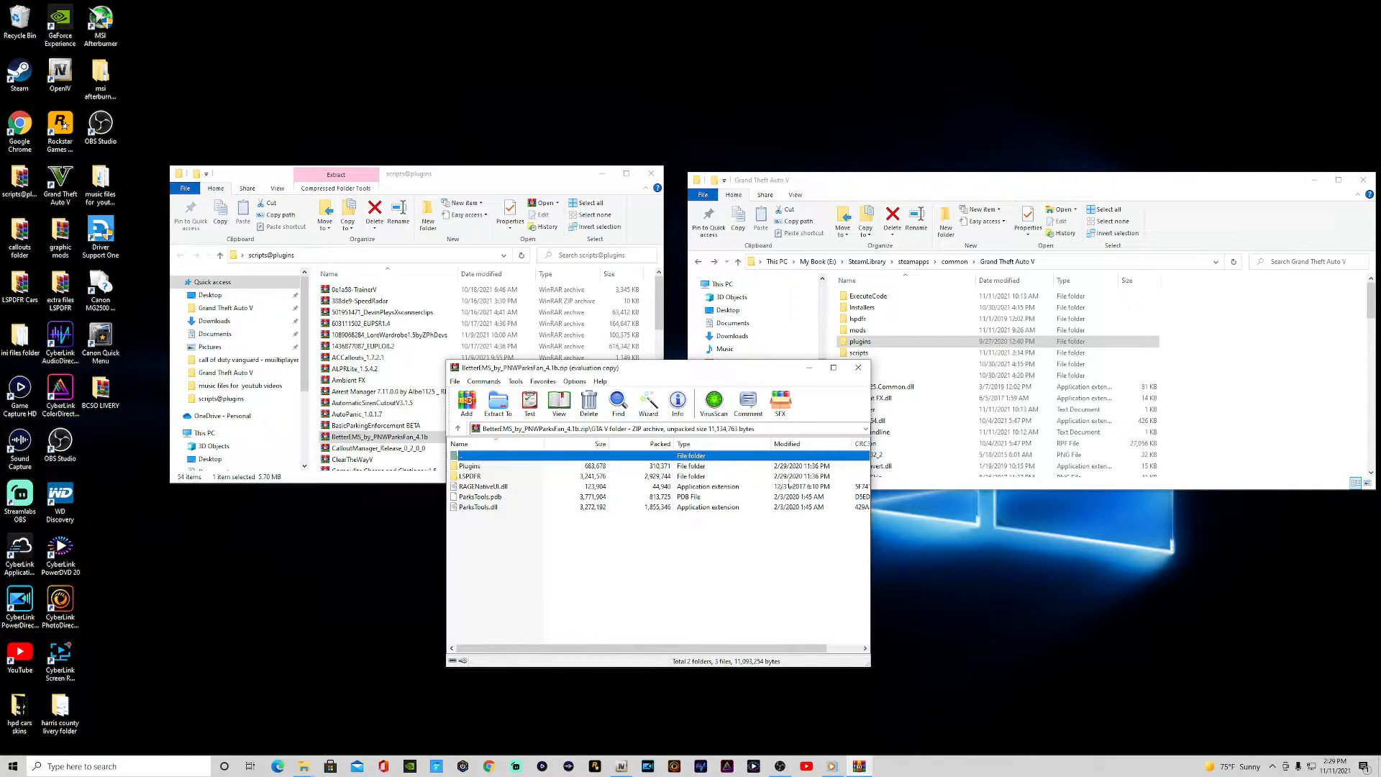
Extract the Plugins and LSPDFR folders, ParksTools.pdb and ParksTools.dll from the BetterEMS archive into the main Grand Theft Auto V folder and close the archive.
ctrl+click(480, 507)
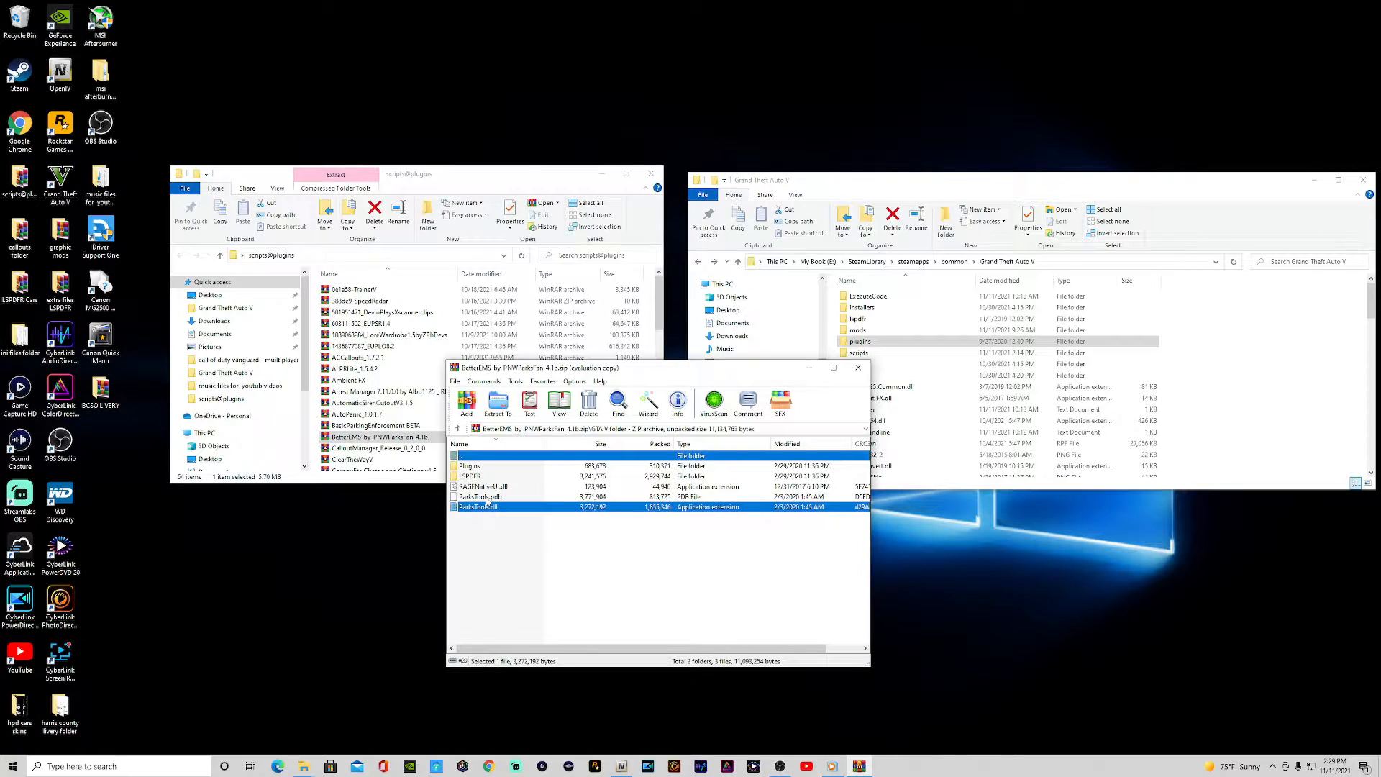
ctrl+click(485, 497)
ctrl+click(471, 477)
ctrl+click(470, 467)
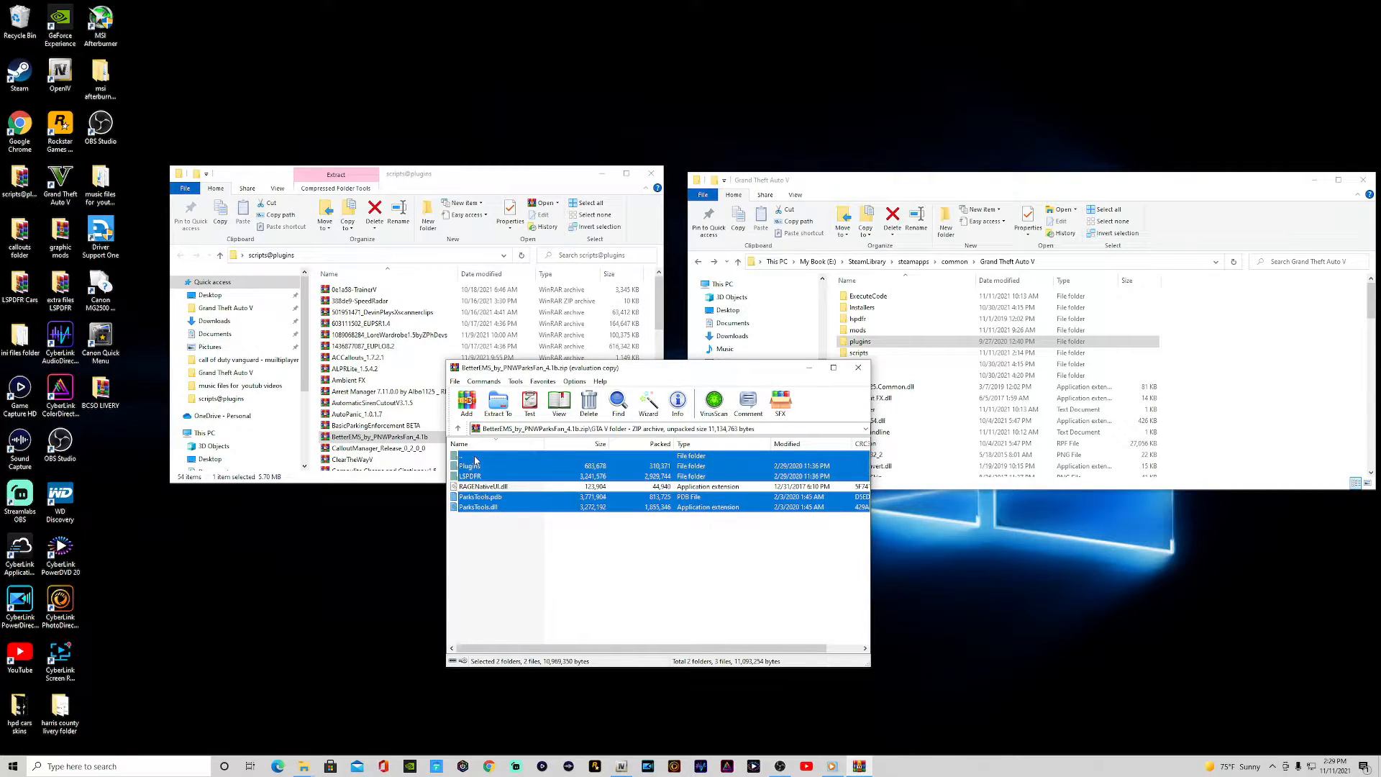
click(473, 457)
ctrl+click(472, 477)
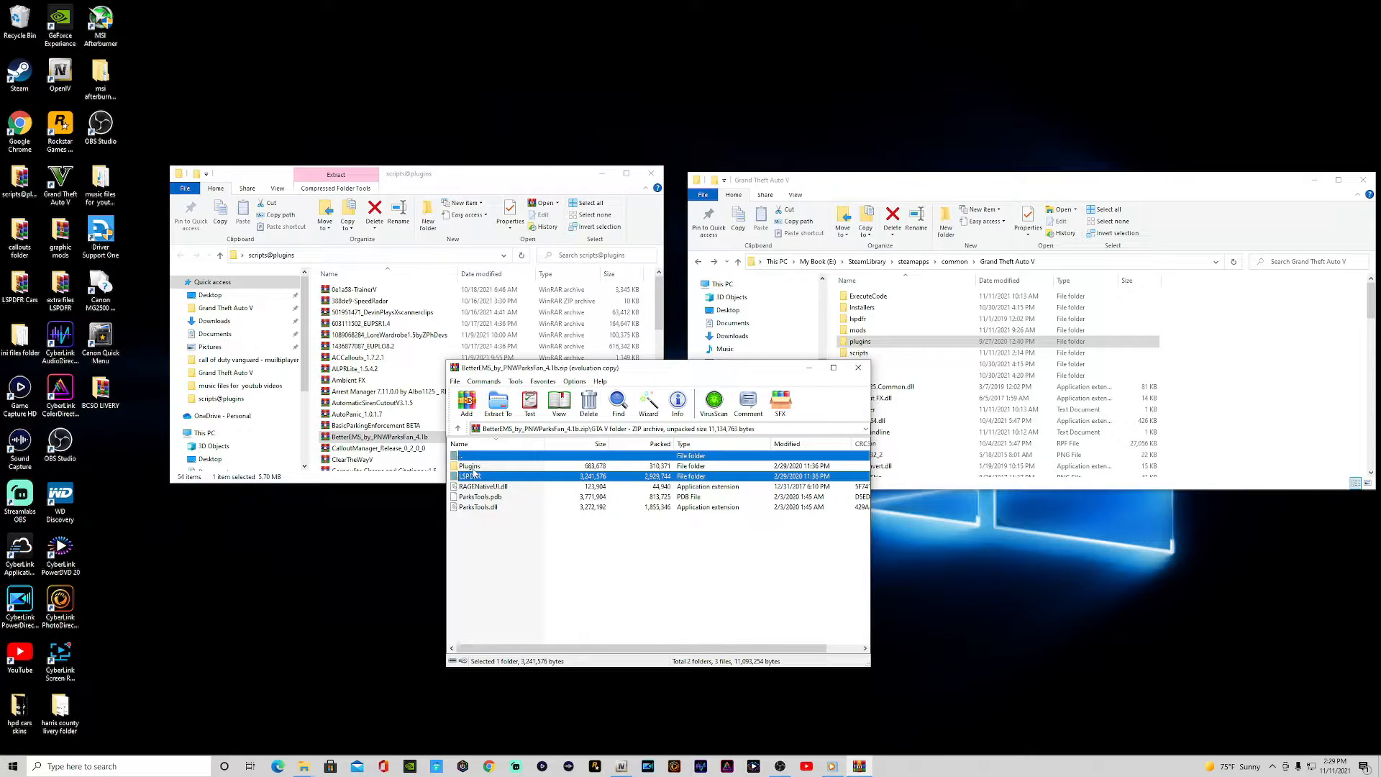
ctrl+click(476, 466)
ctrl+click(475, 507)
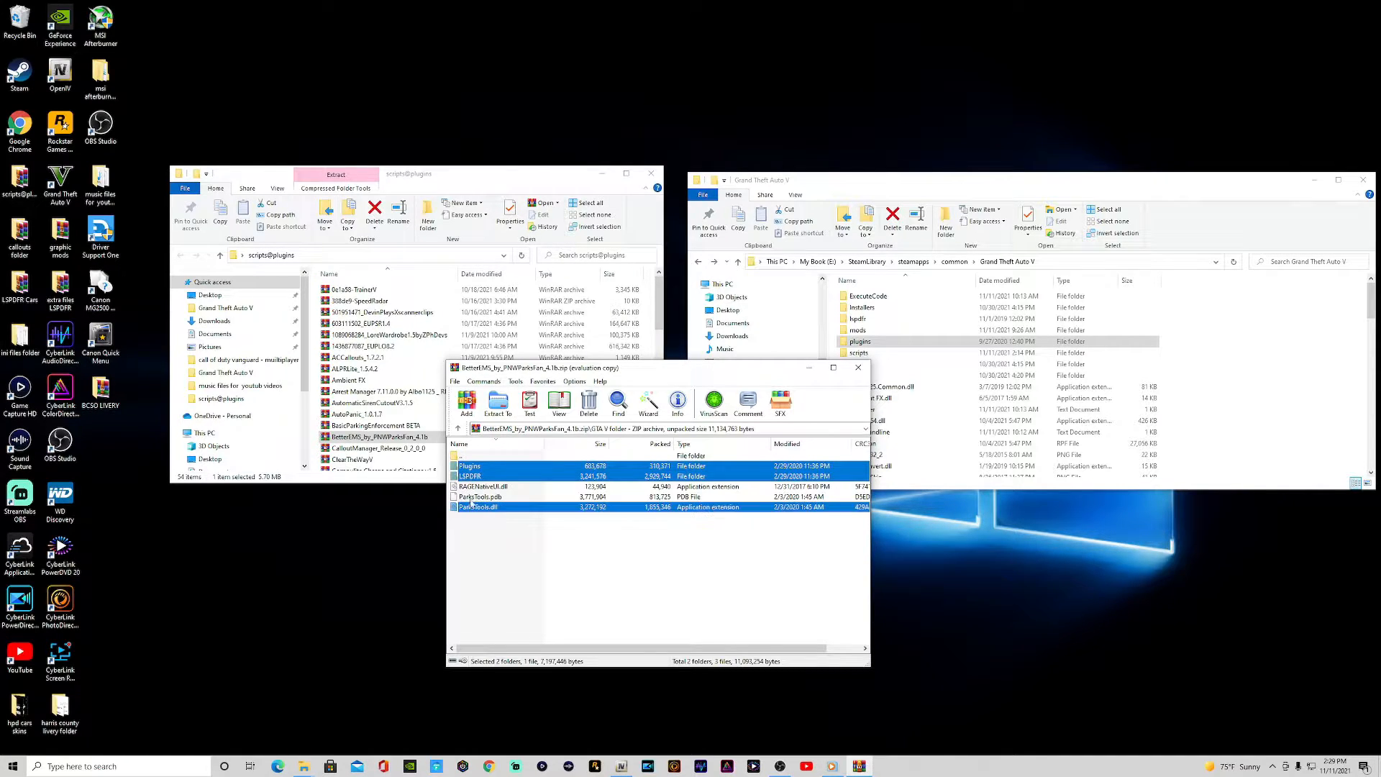
ctrl+click(471, 497)
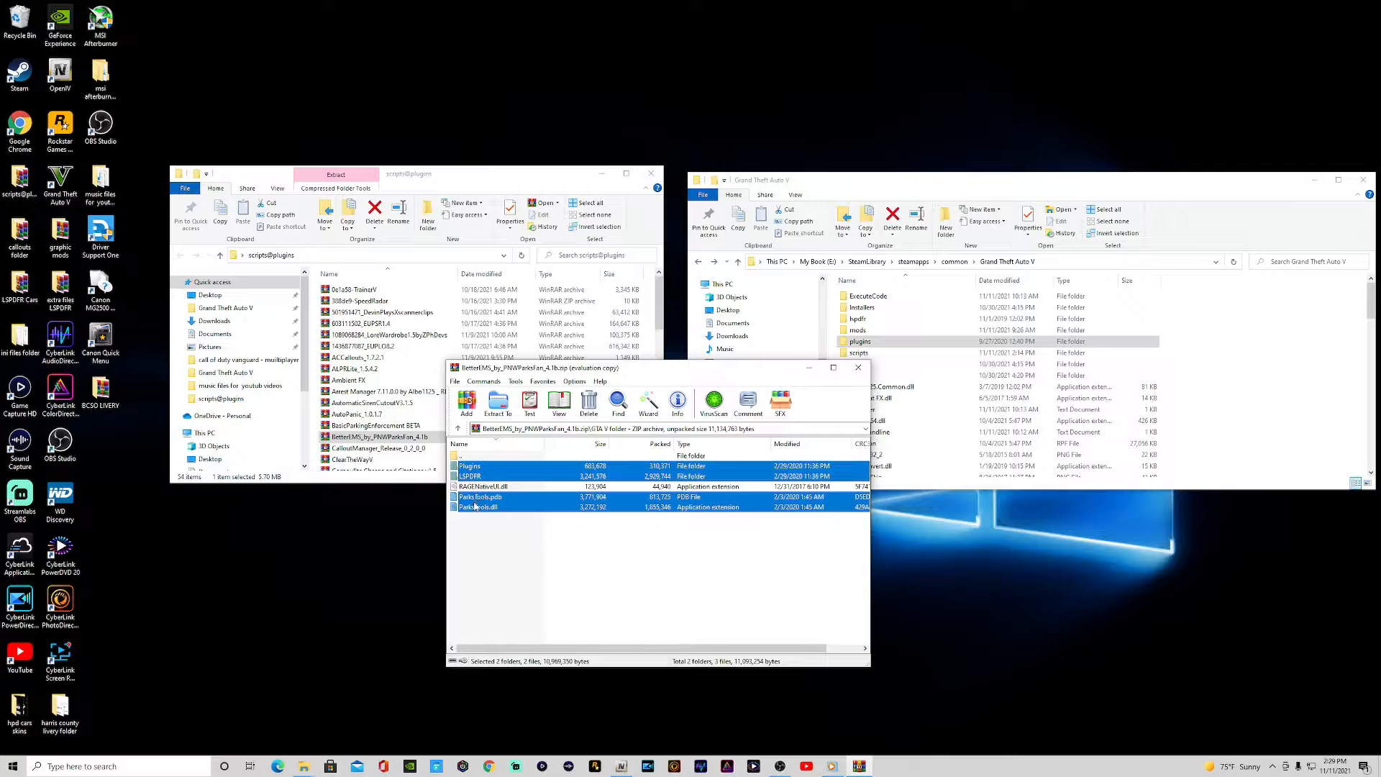
drag(479, 478, 1279, 400)
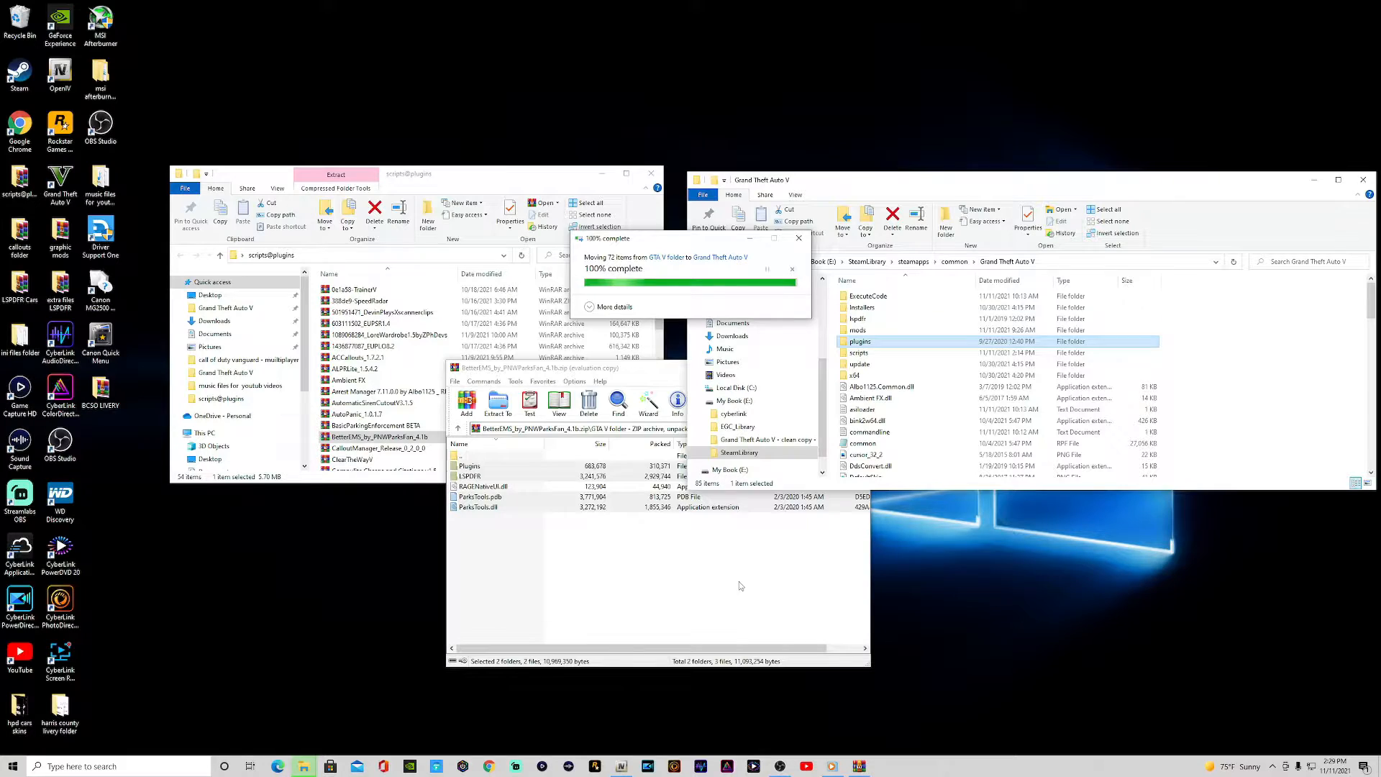
click(740, 582)
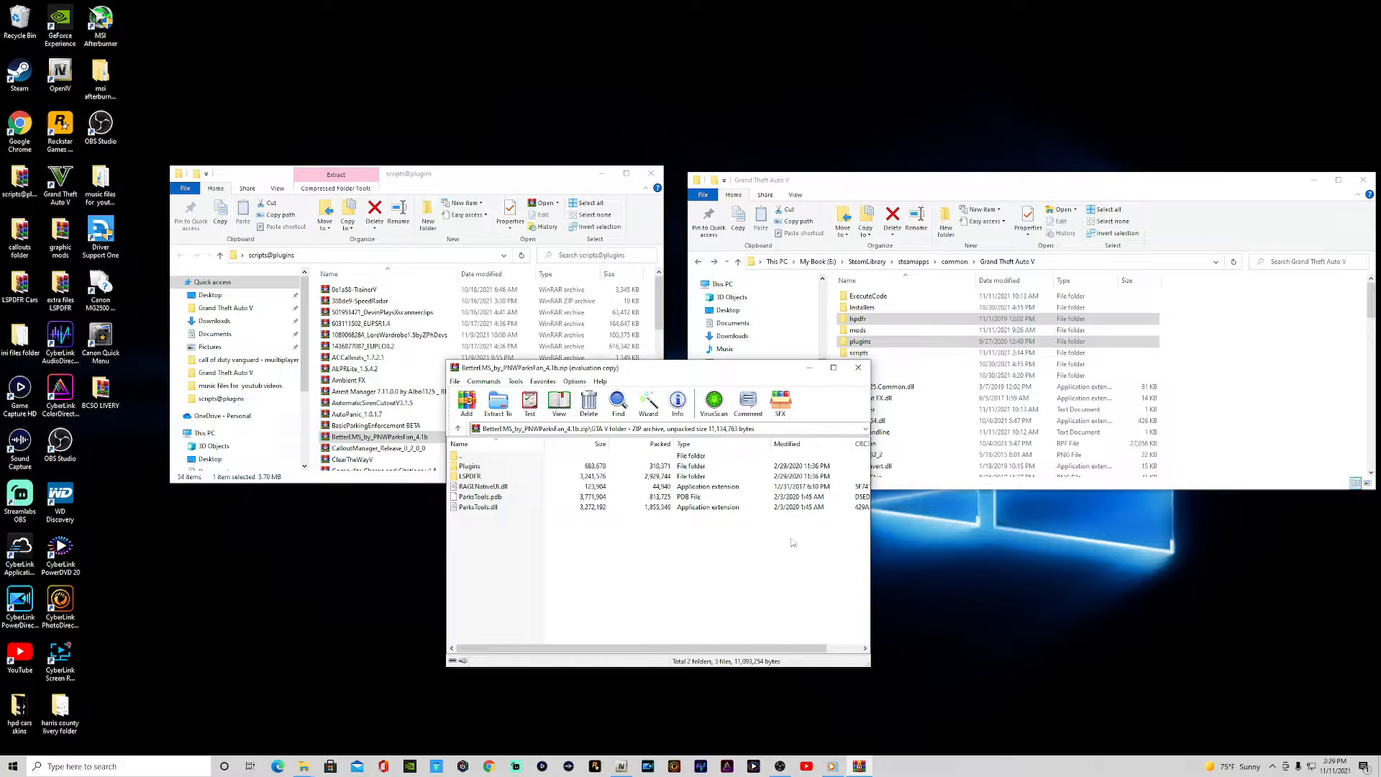
click(858, 367)
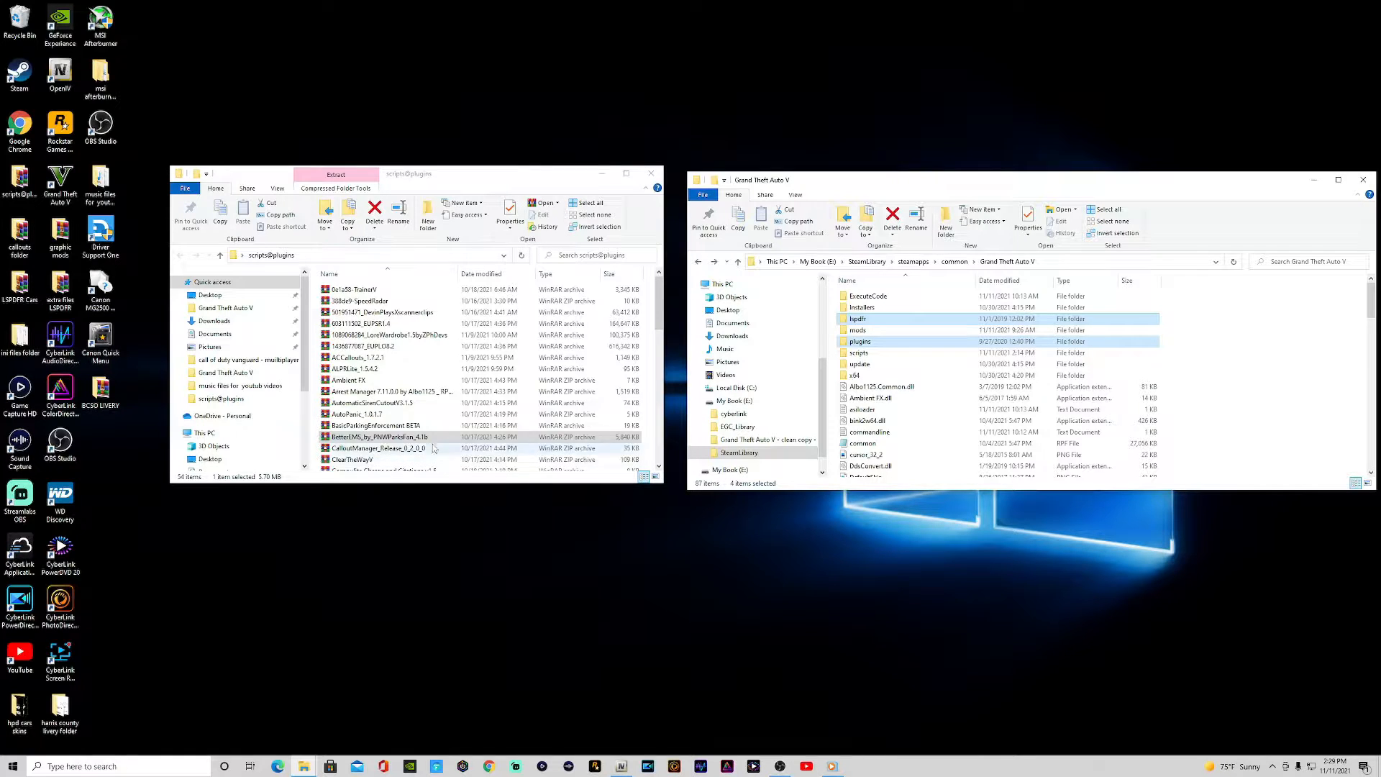
Extract the Plugins folder from the CalloutManager_Release_0_2_0_0 archive into the main Grand Theft Auto V folder and close the archive.
scroll(373, 396, down, 2)
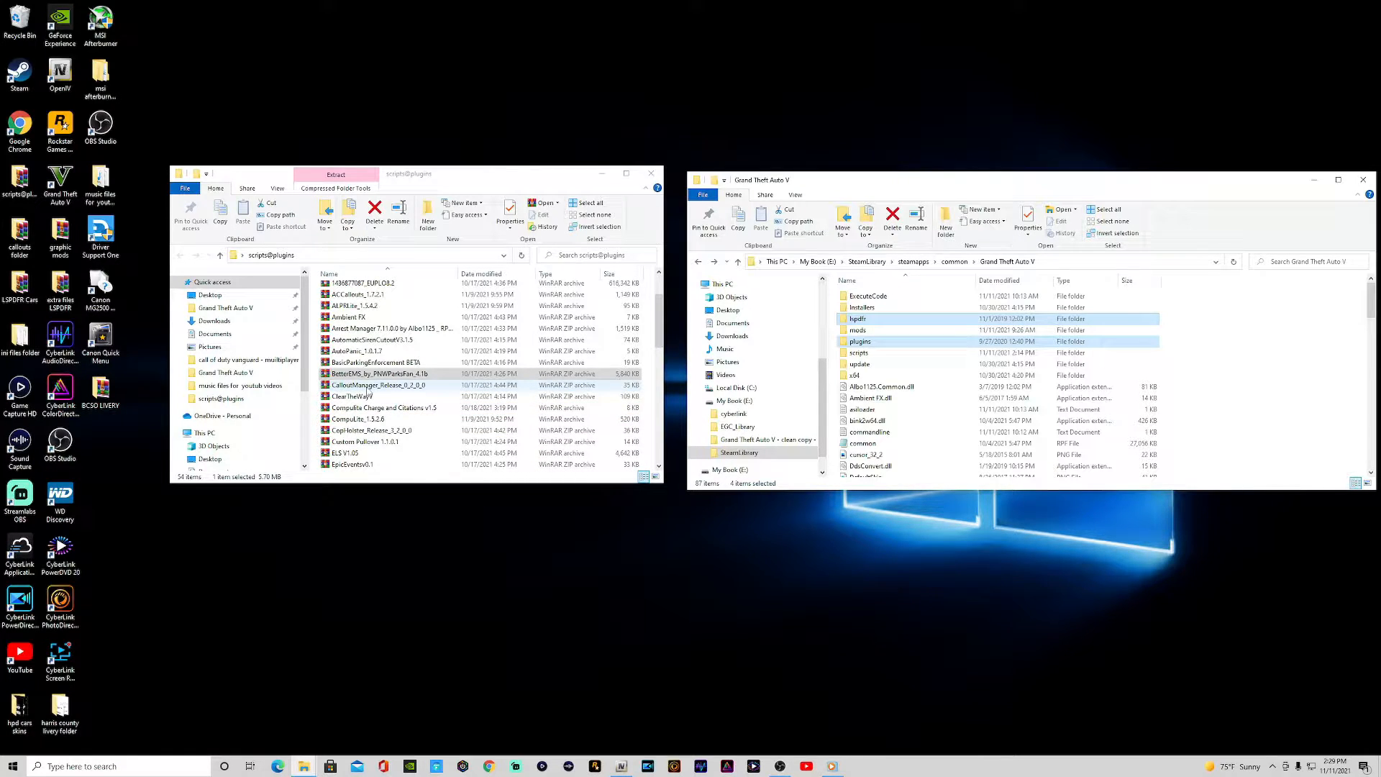
double_click(368, 386)
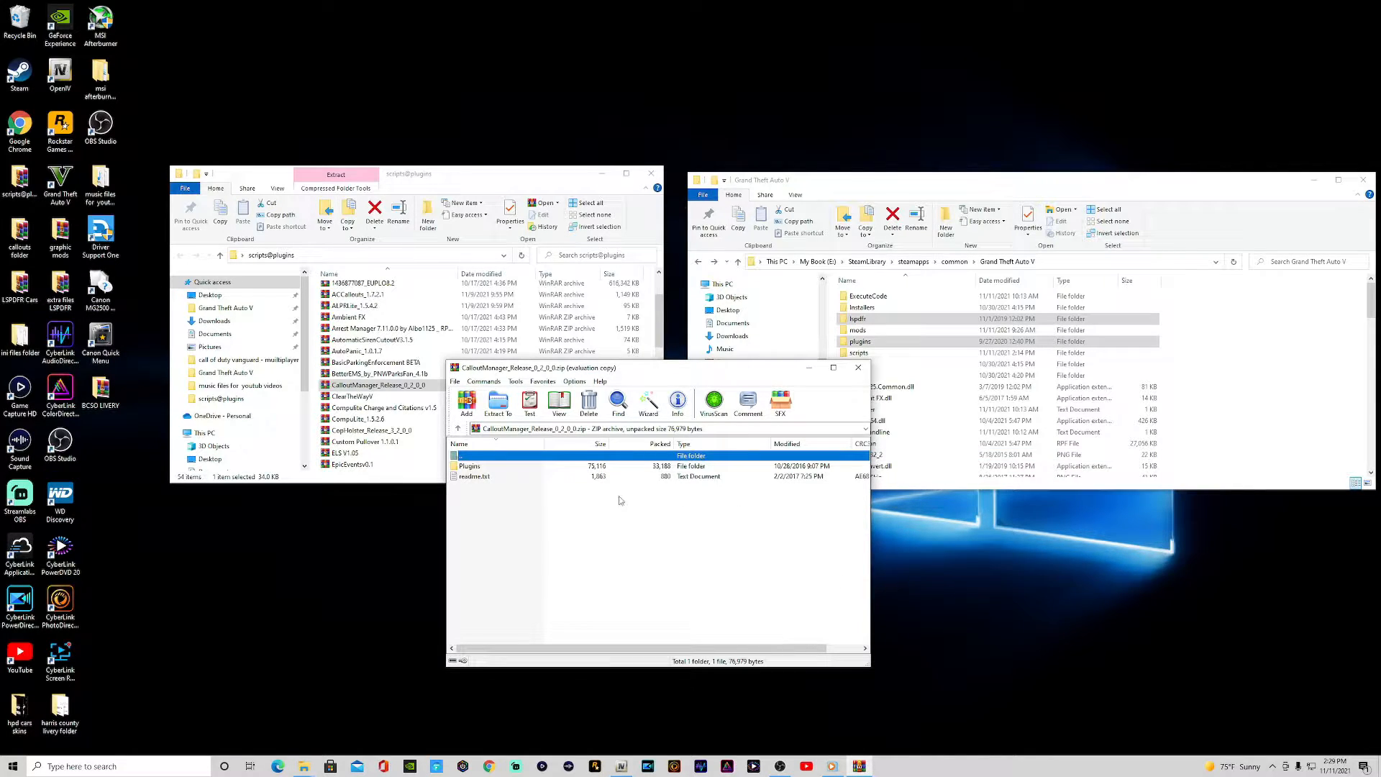
click(472, 467)
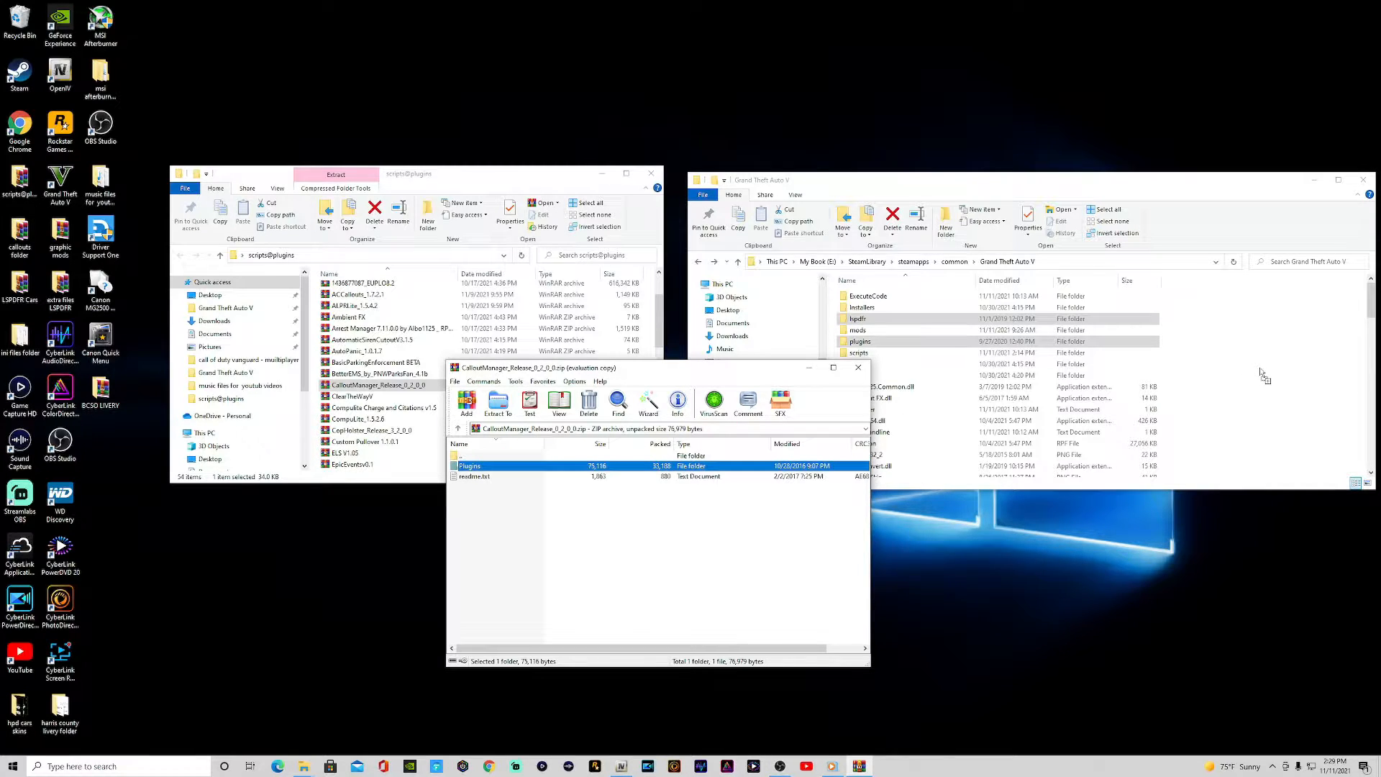
drag(1263, 375, 1262, 371)
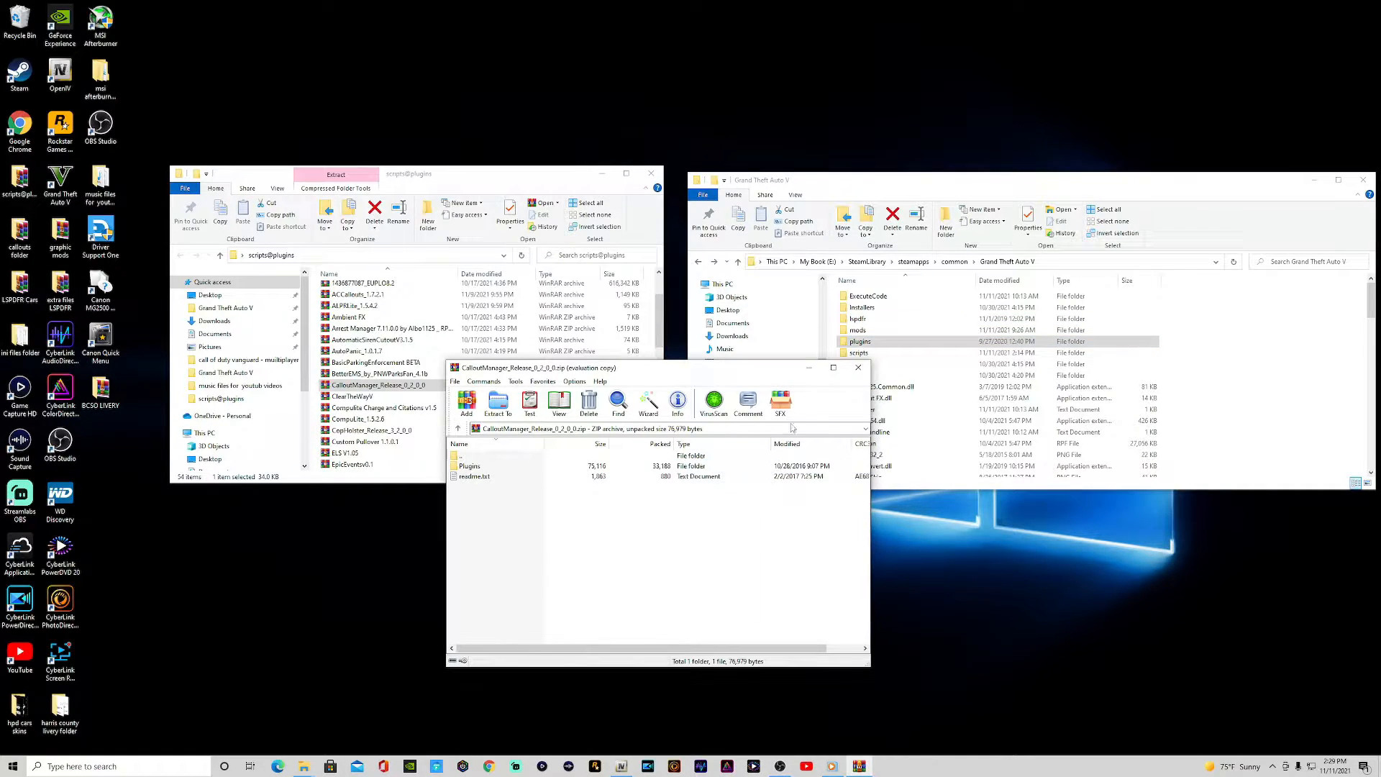
click(858, 368)
Extract ClearTheWayV.dll from the ClearTheWayV archive into the main Grand Theft Auto V folder and close the archive.
double_click(367, 399)
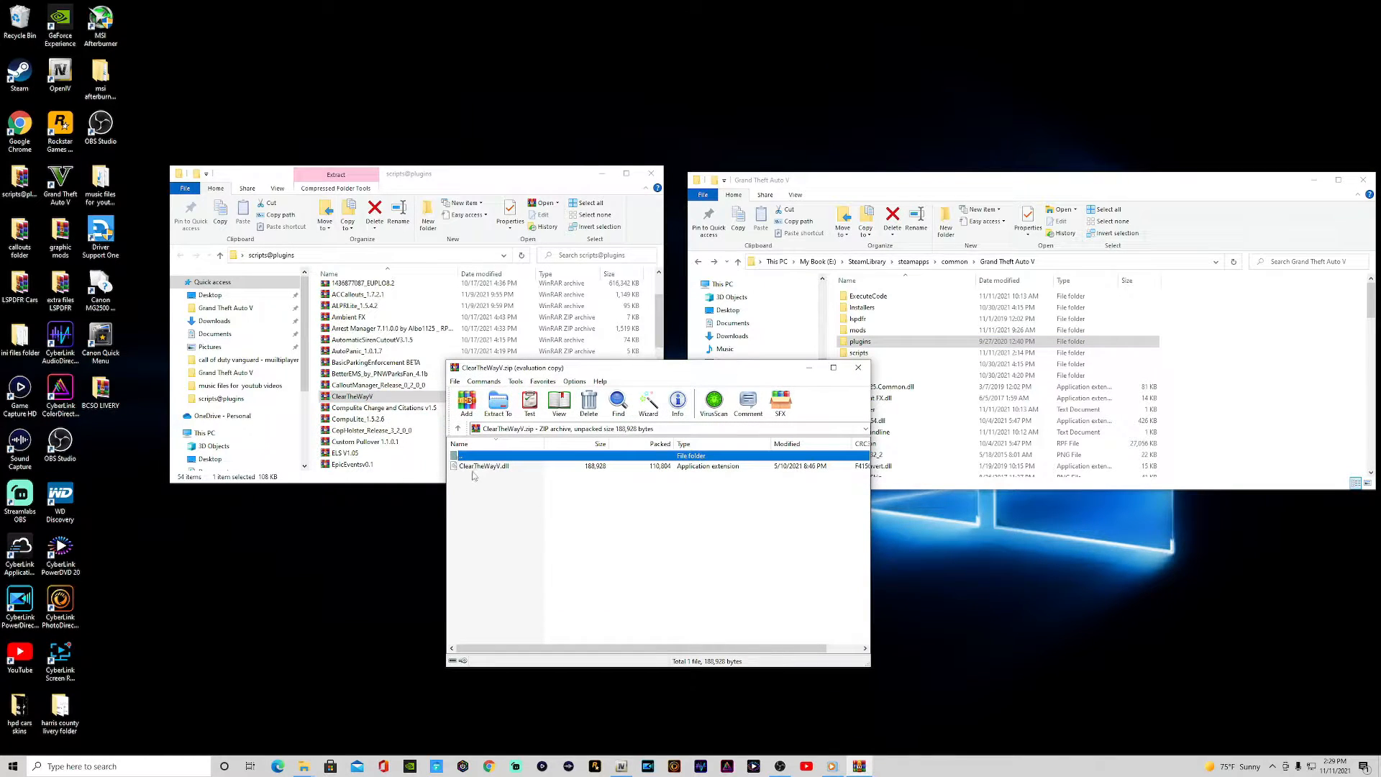
drag(481, 468, 1309, 381)
click(741, 524)
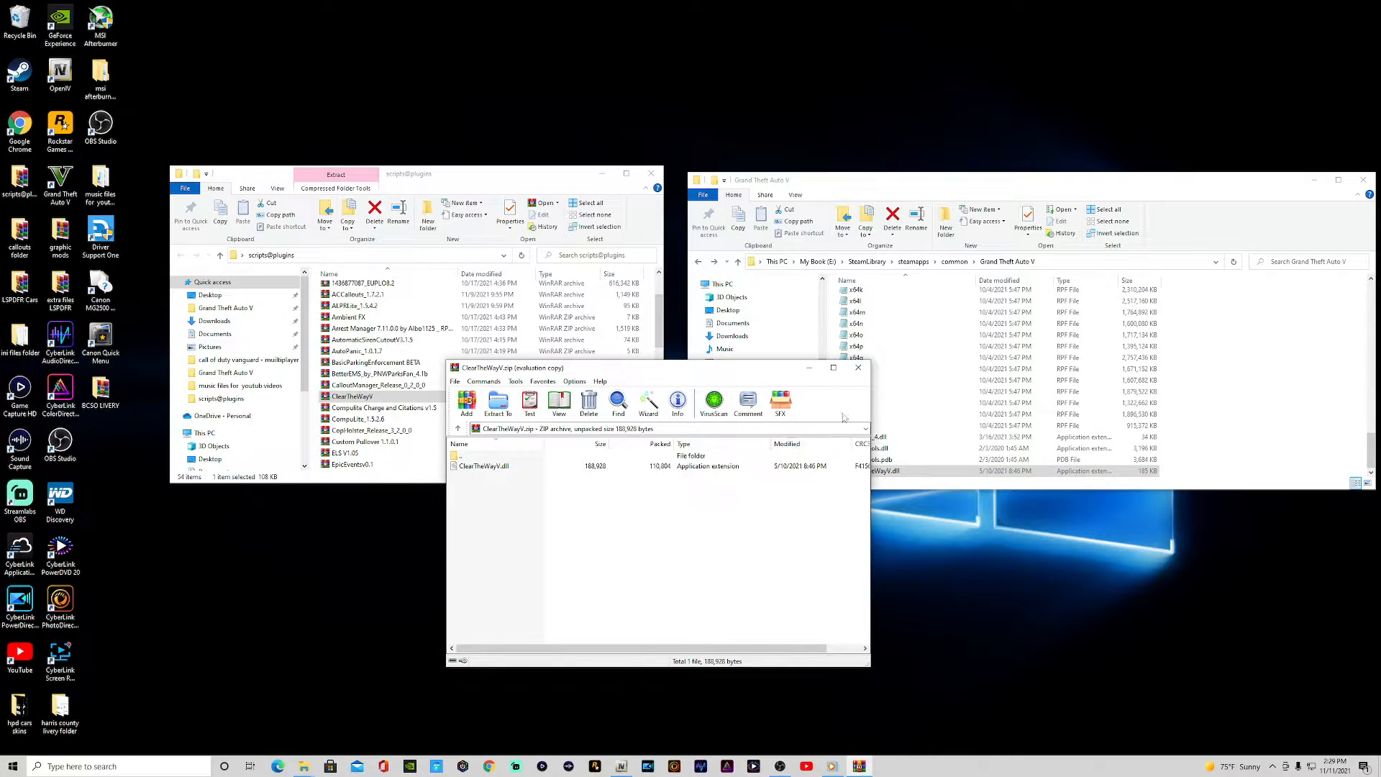
click(859, 368)
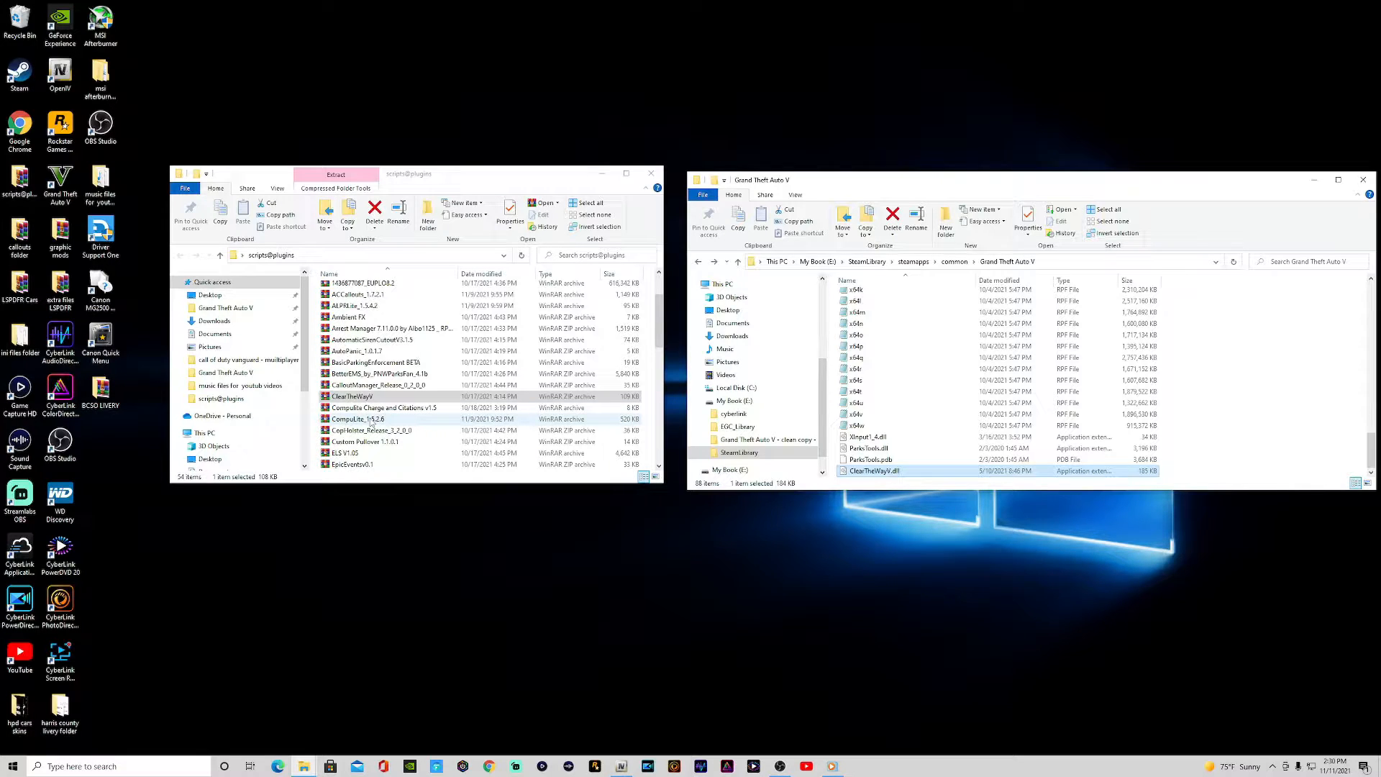
Extract the Plugins folder from the CompuLite_1.5.2.6 archive's CompuLite folder into the main Grand Theft Auto V folder and close the archive.
double_click(371, 421)
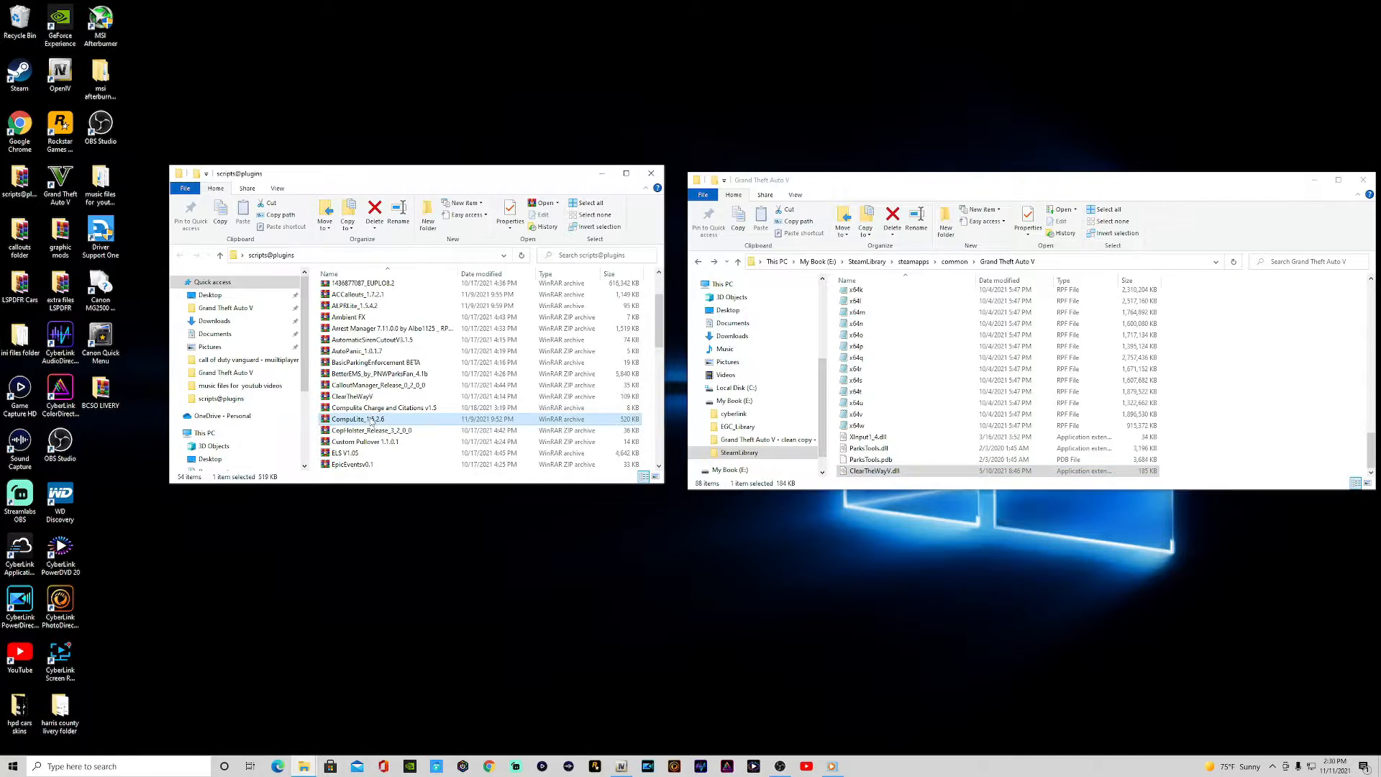
double_click(471, 465)
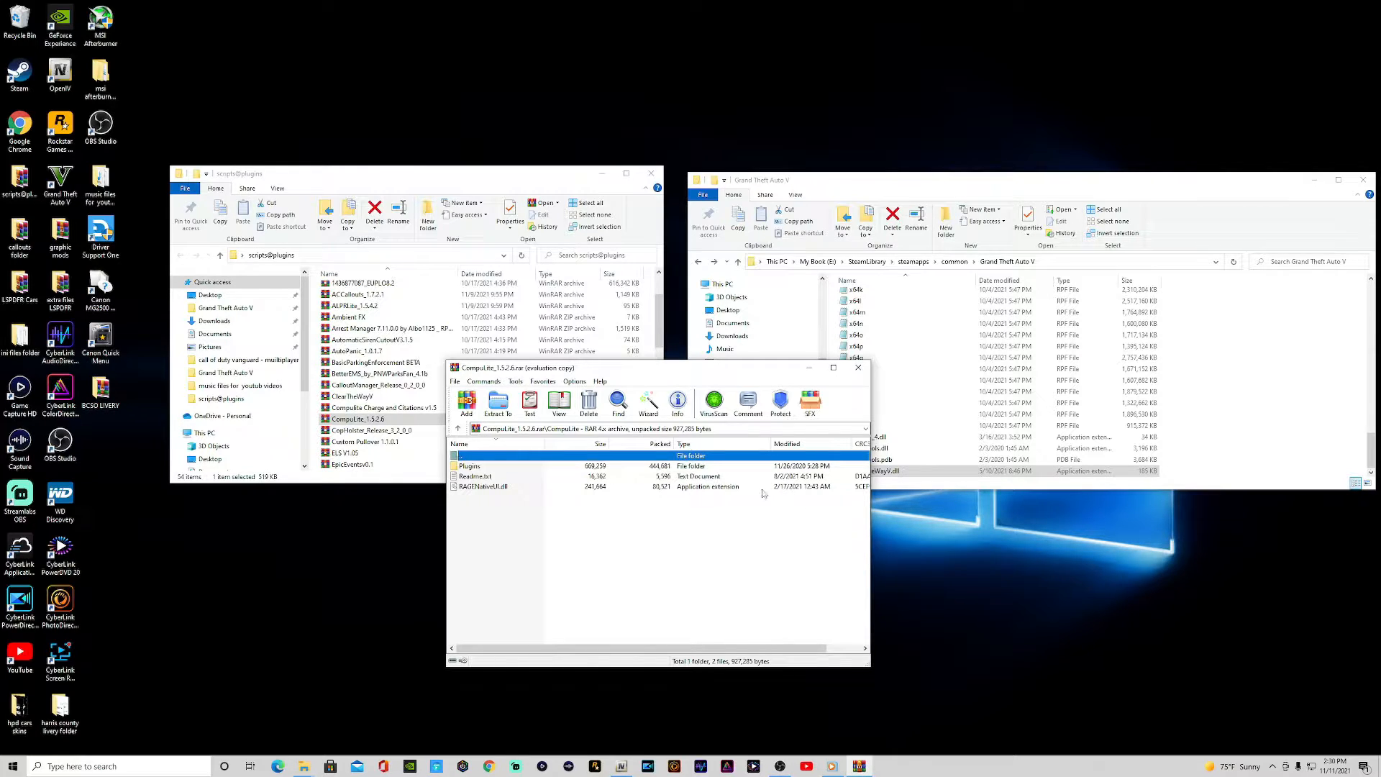
click(472, 468)
drag(473, 471, 1311, 367)
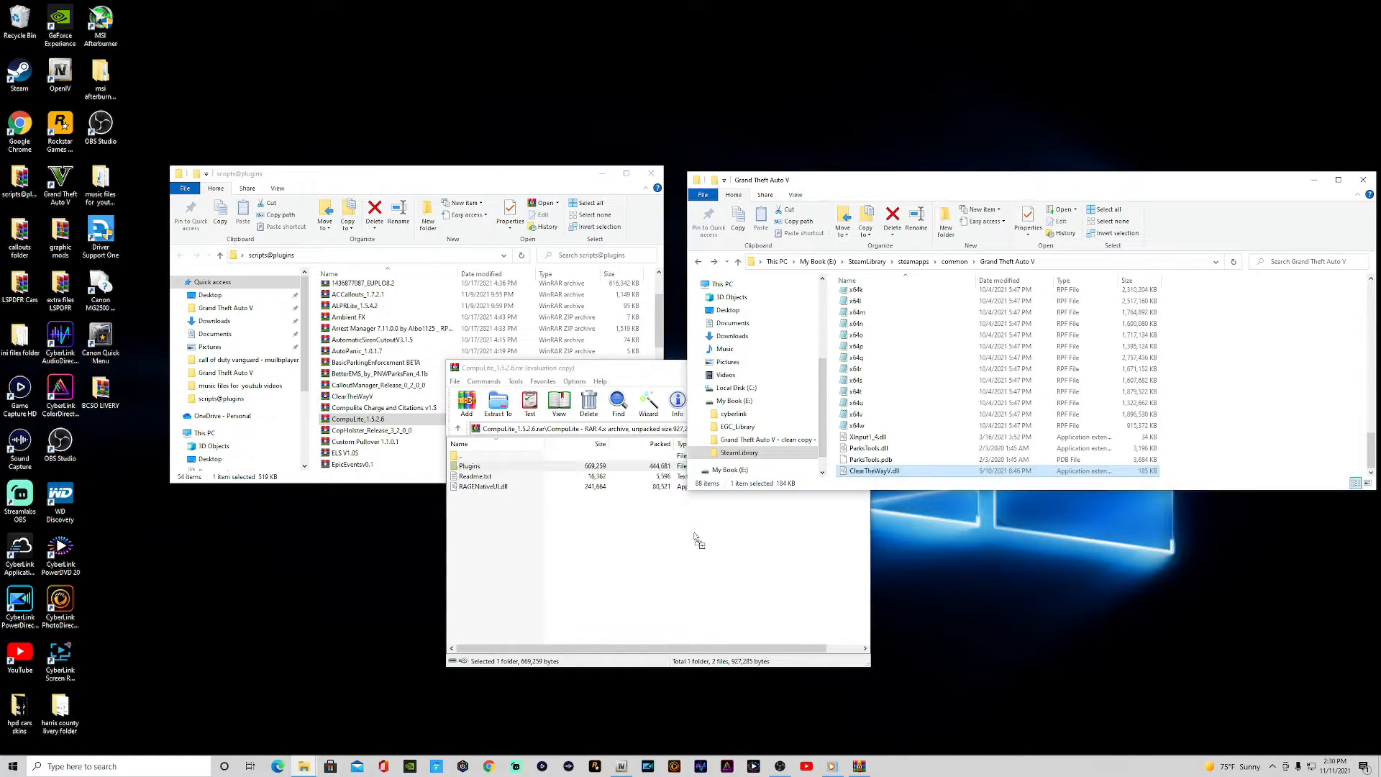
click(692, 541)
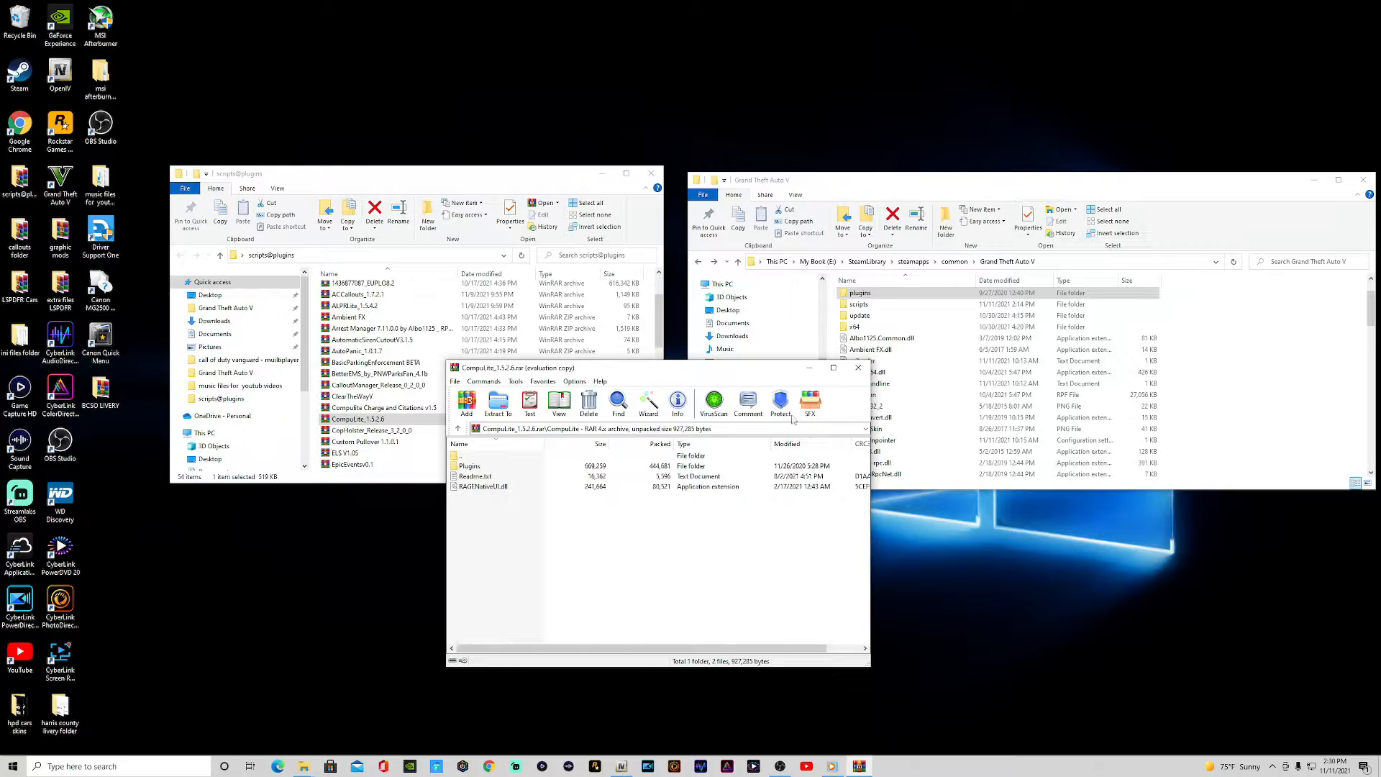
click(861, 367)
Read the readme in the CopHolster_Release_3_2_0_0 archive and extract its Plugins folder into the main Grand Theft Auto V folder.
double_click(371, 430)
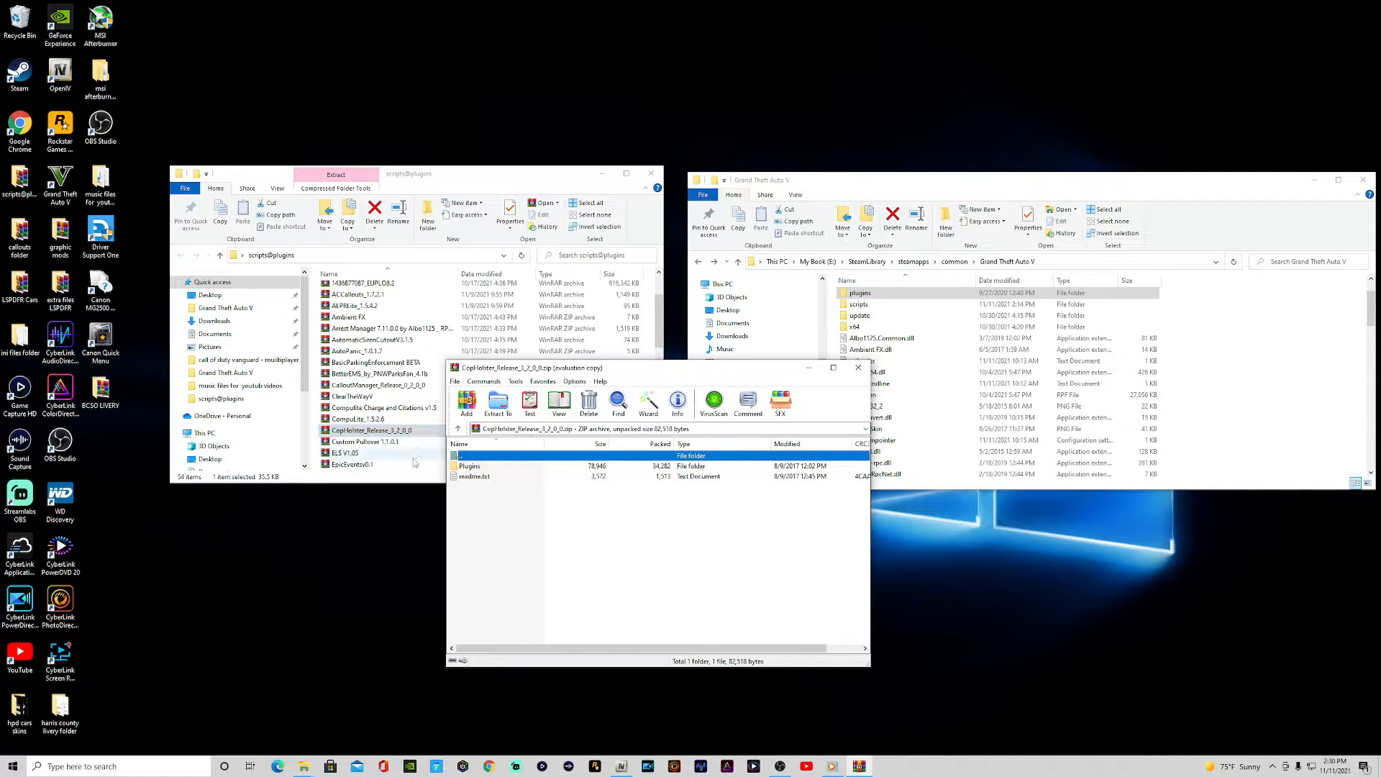
click(473, 479)
double_click(473, 478)
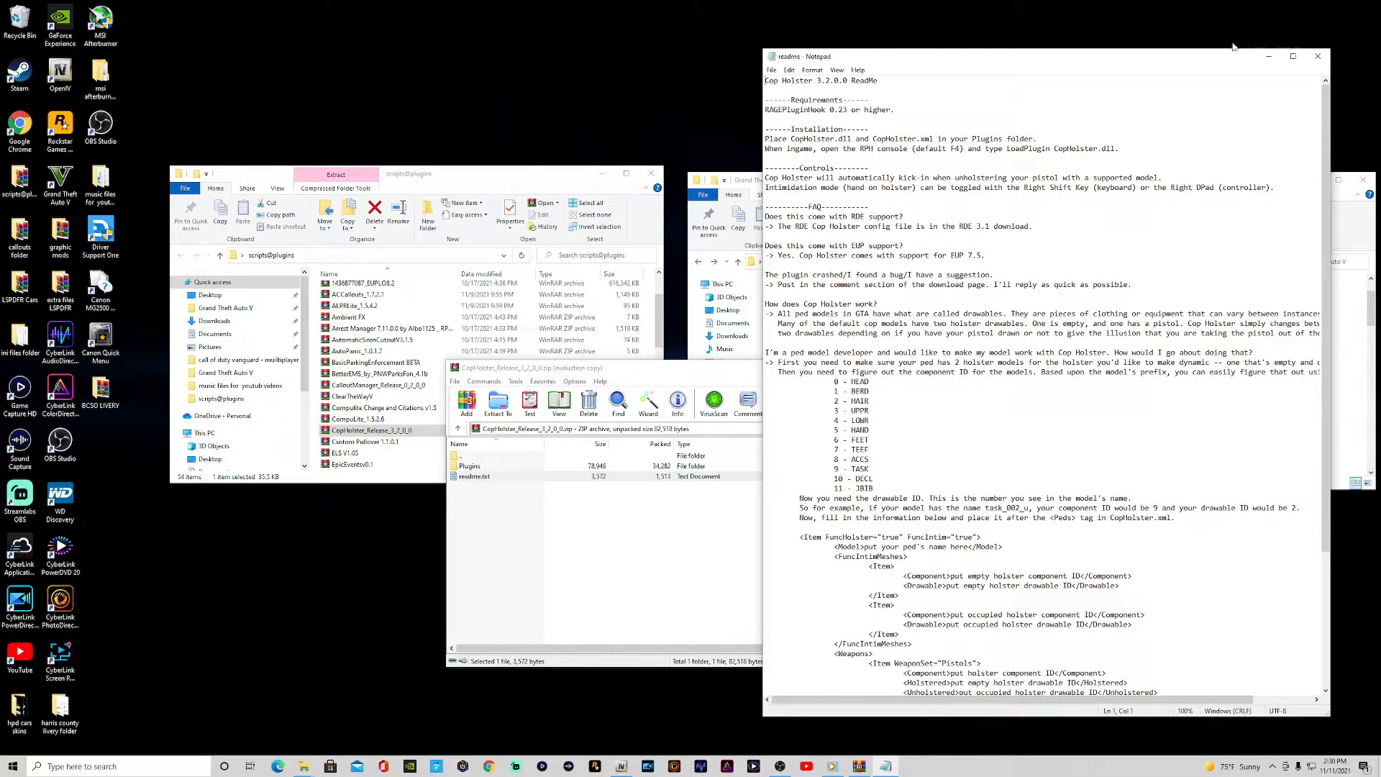
click(1318, 56)
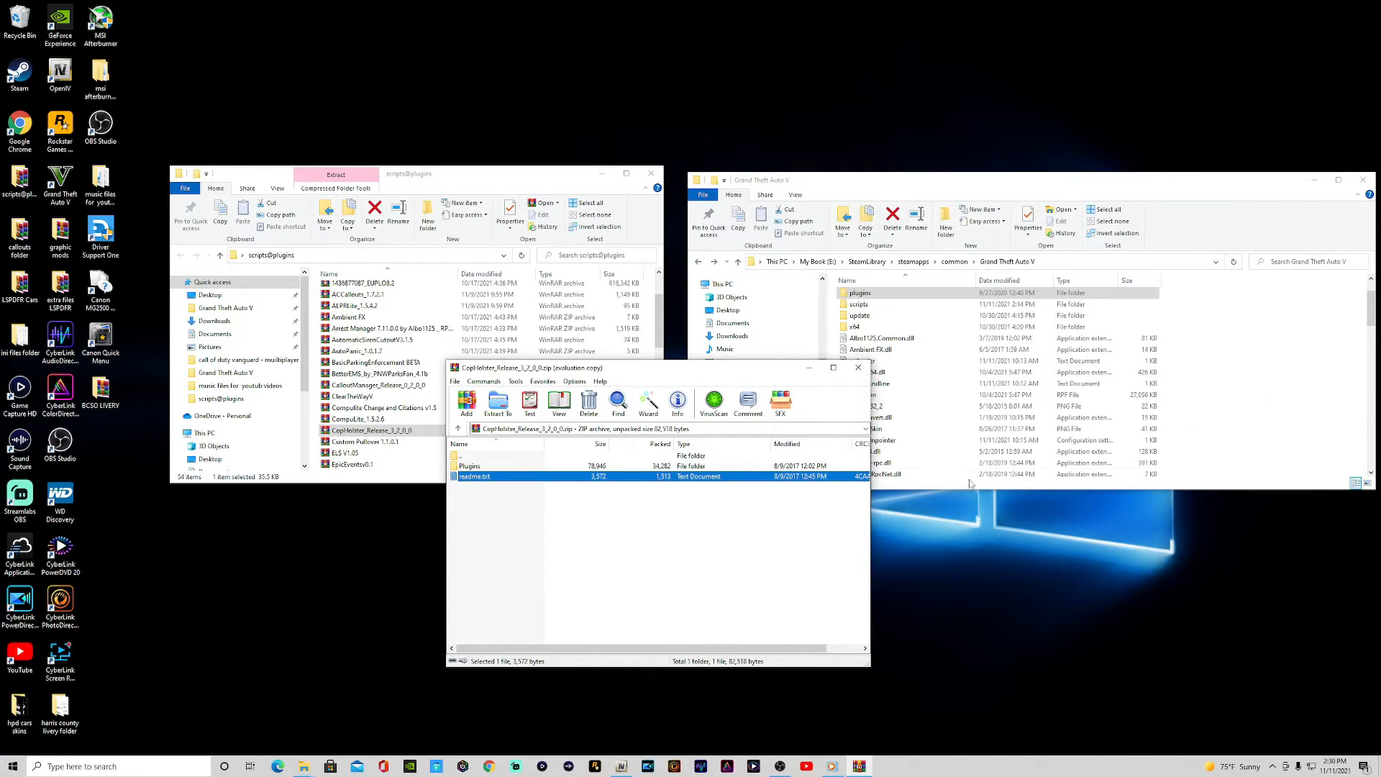
drag(469, 466, 1328, 403)
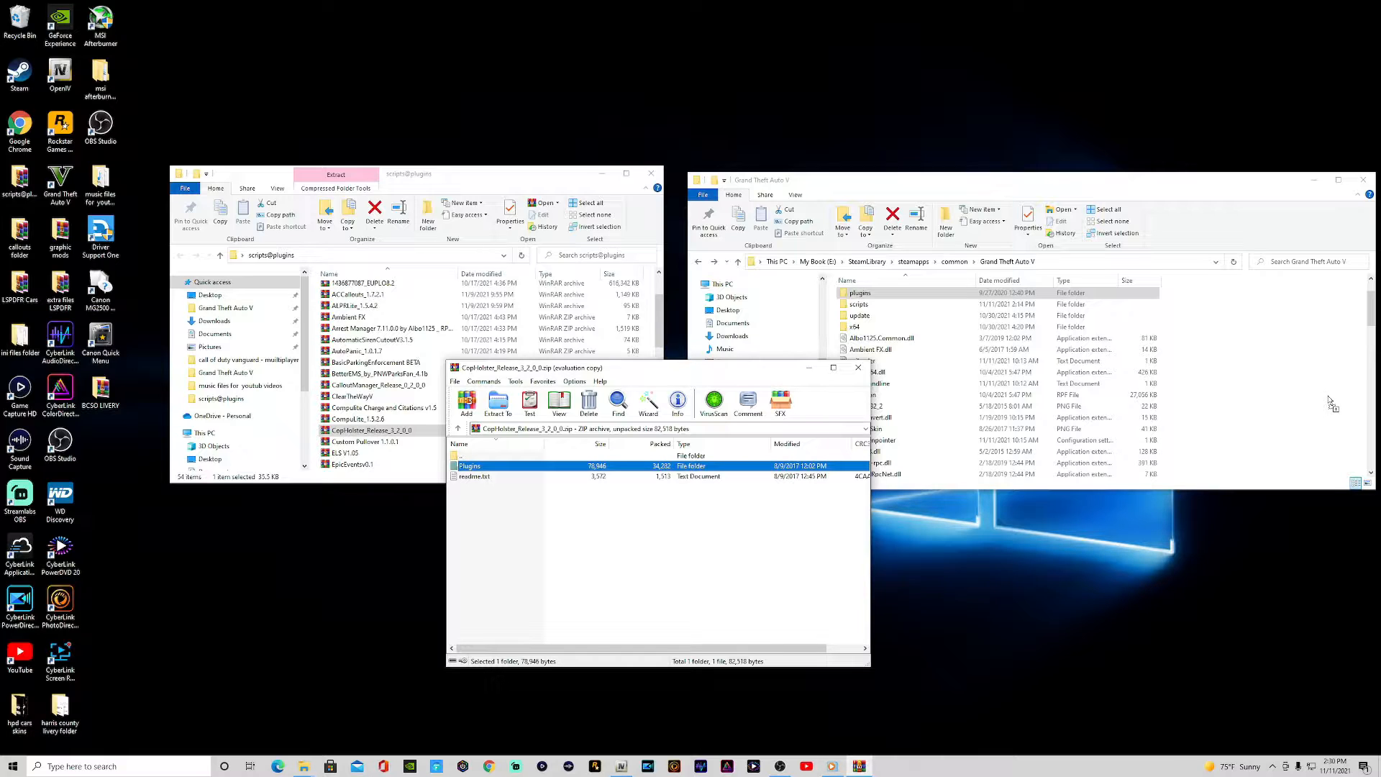
click(802, 586)
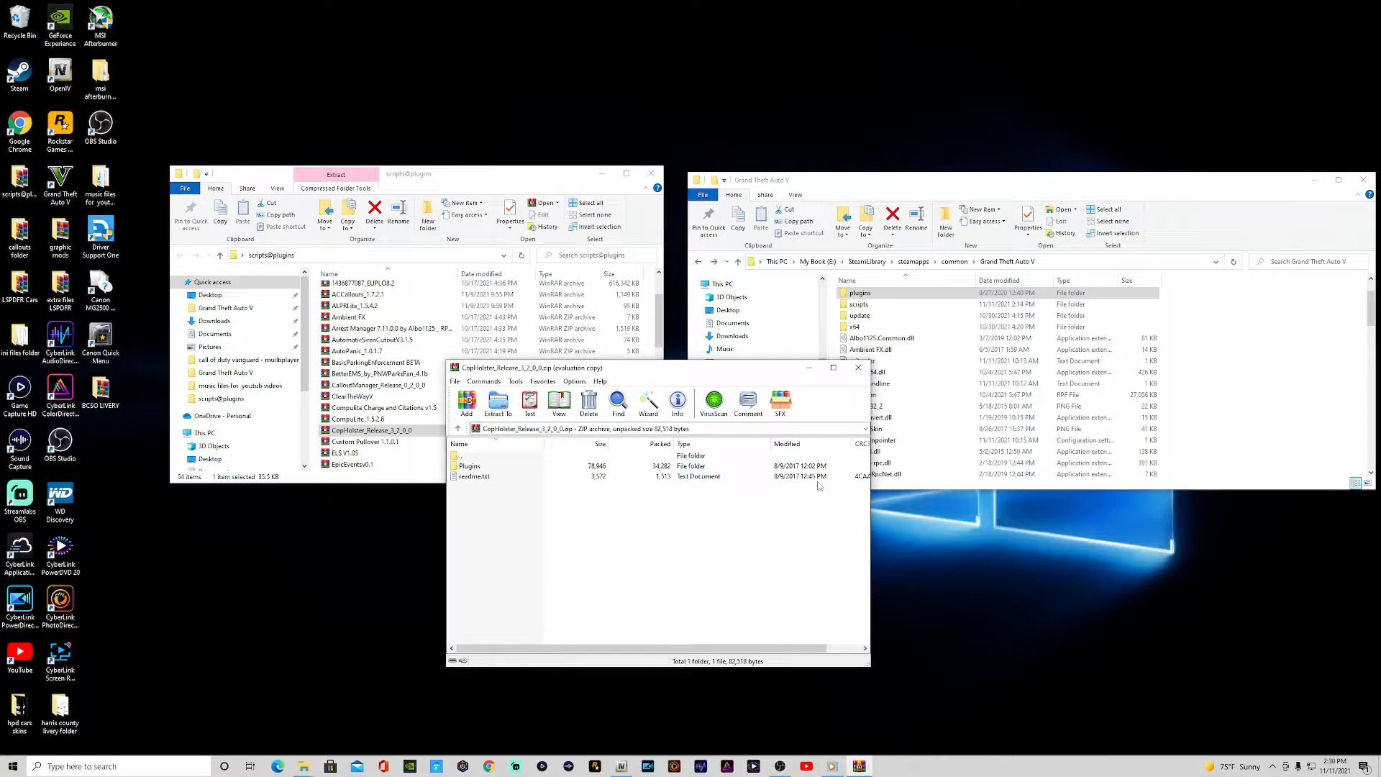
click(860, 369)
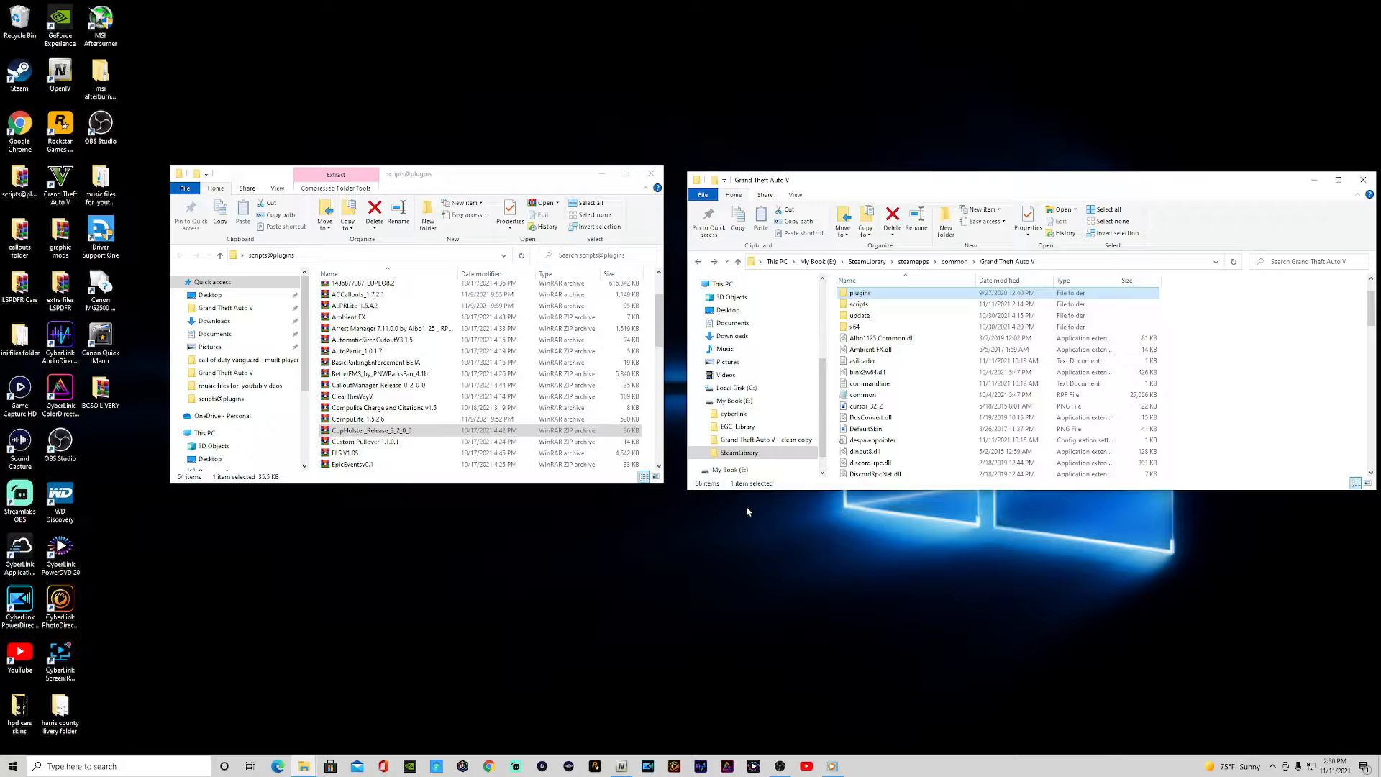
Read the README in the Custom Pullover 1.1.0.1 archive and extract its Plugins folder into the main Grand Theft Auto V folder.
click(367, 435)
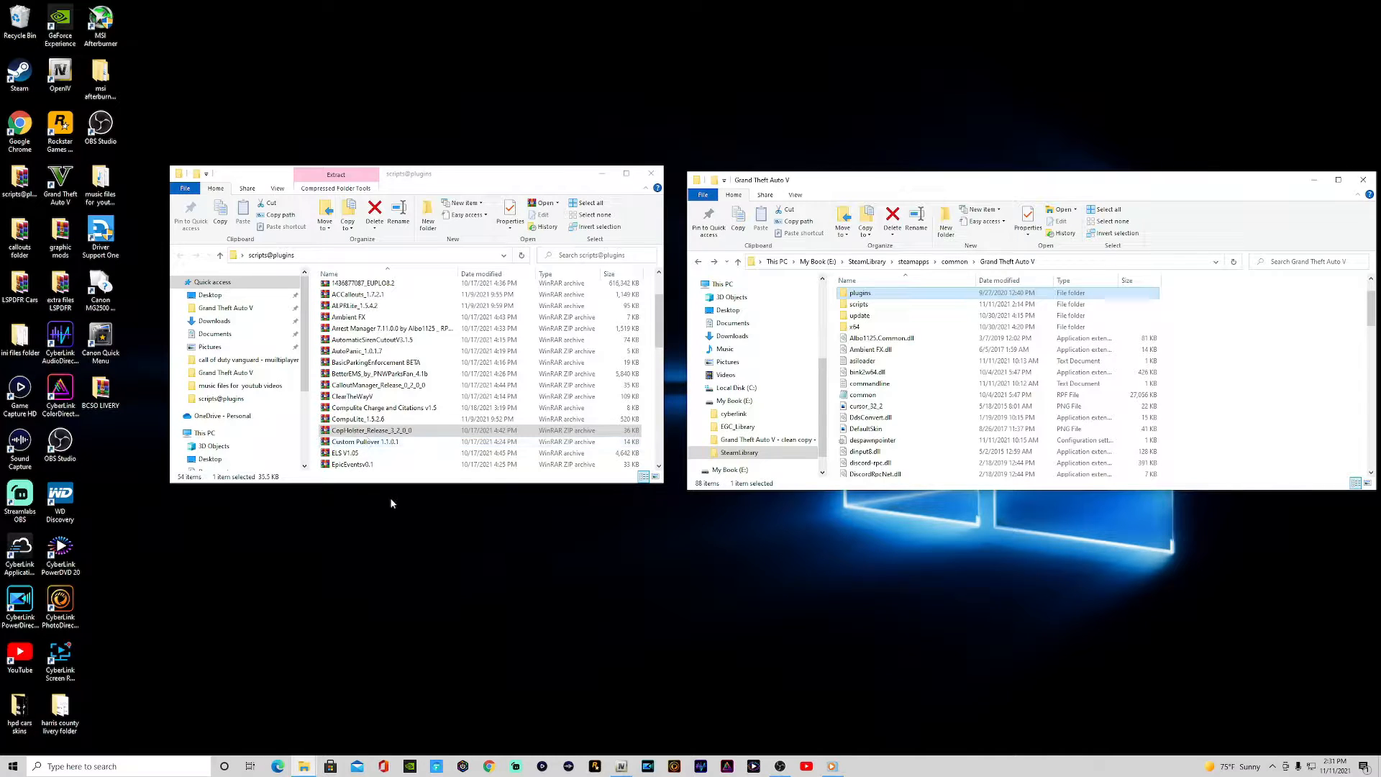
double_click(364, 442)
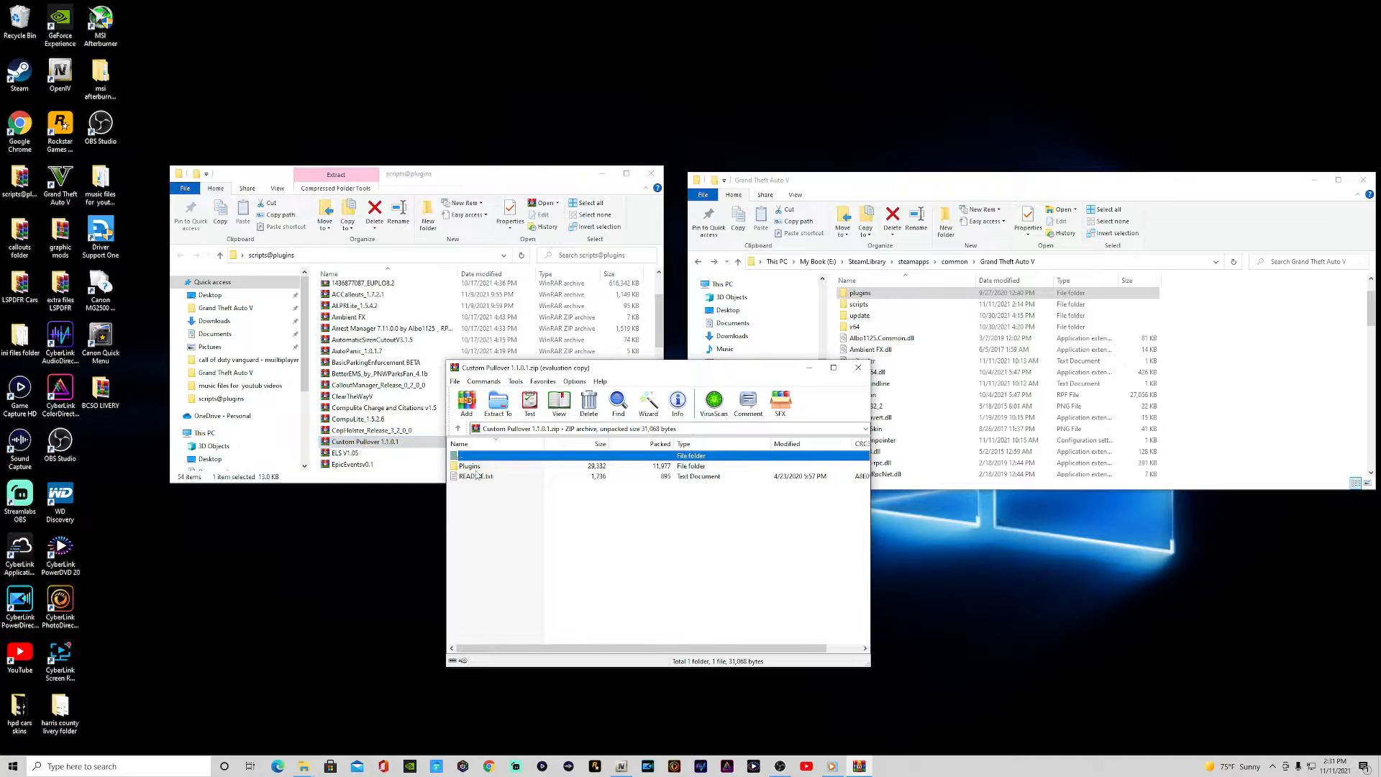
double_click(475, 478)
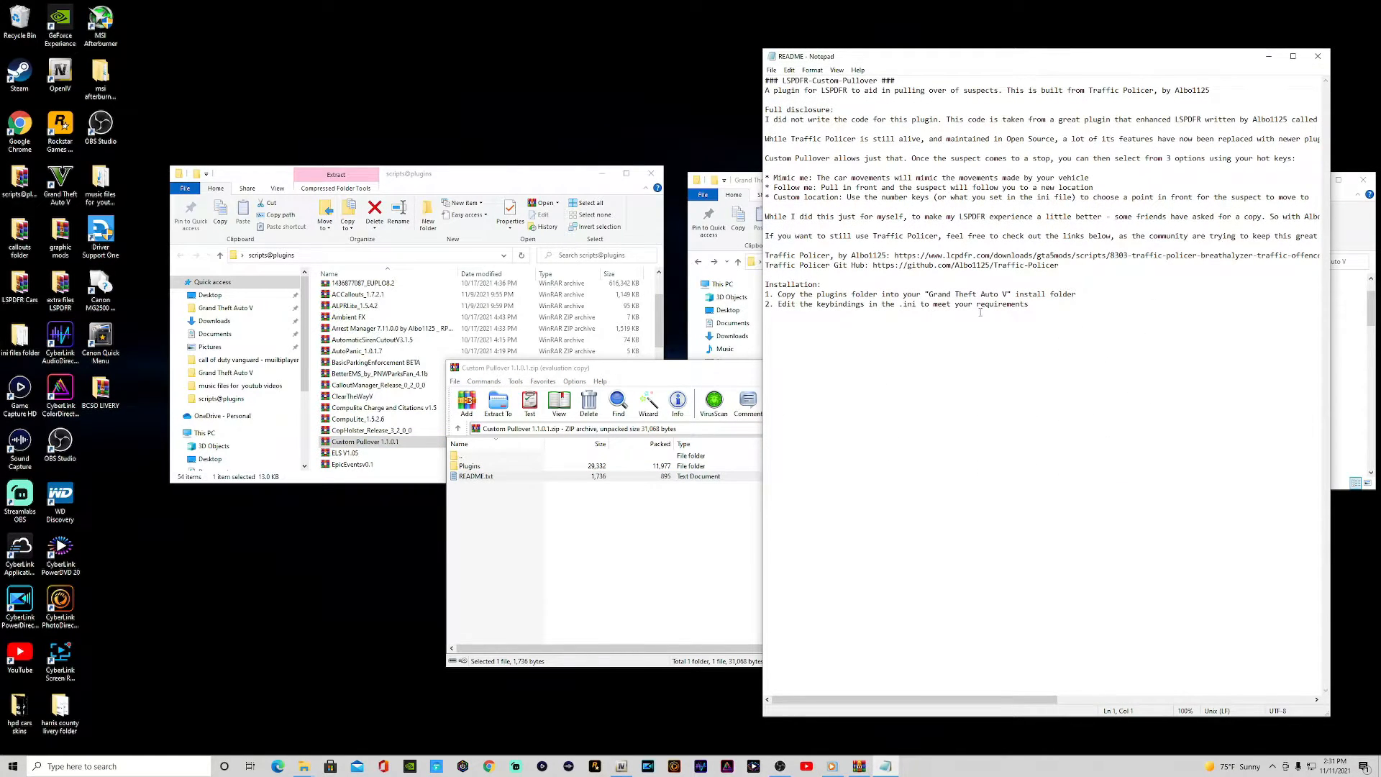
click(1318, 56)
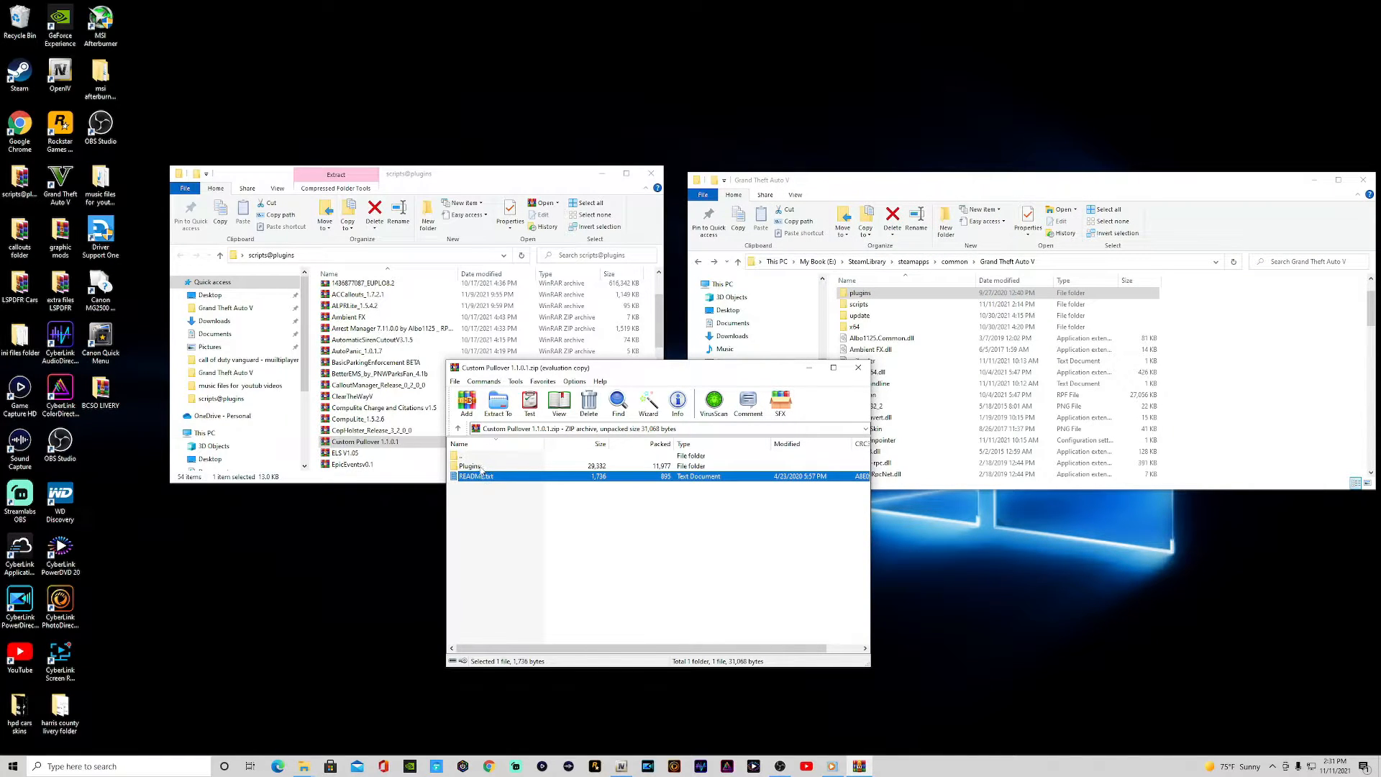
click(501, 526)
drag(471, 468, 1264, 359)
click(630, 575)
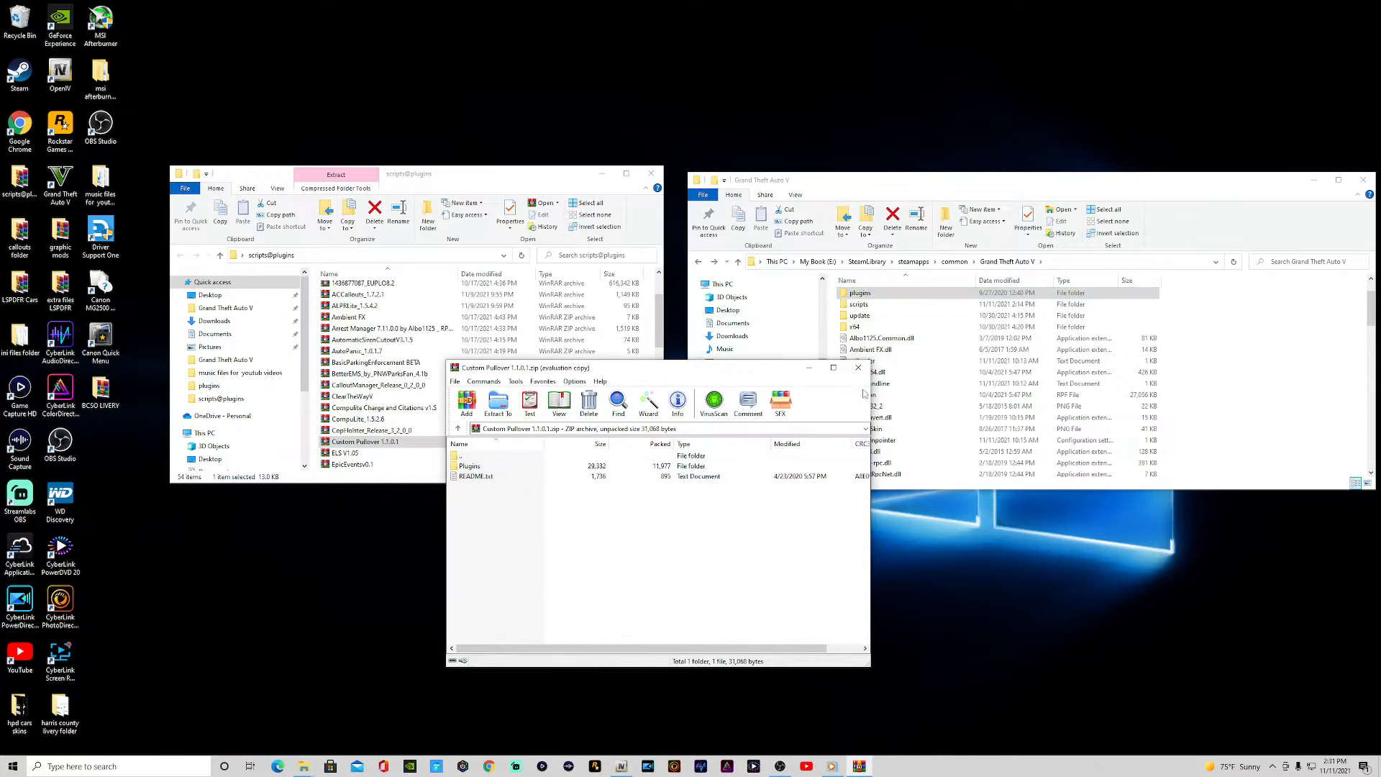
click(860, 368)
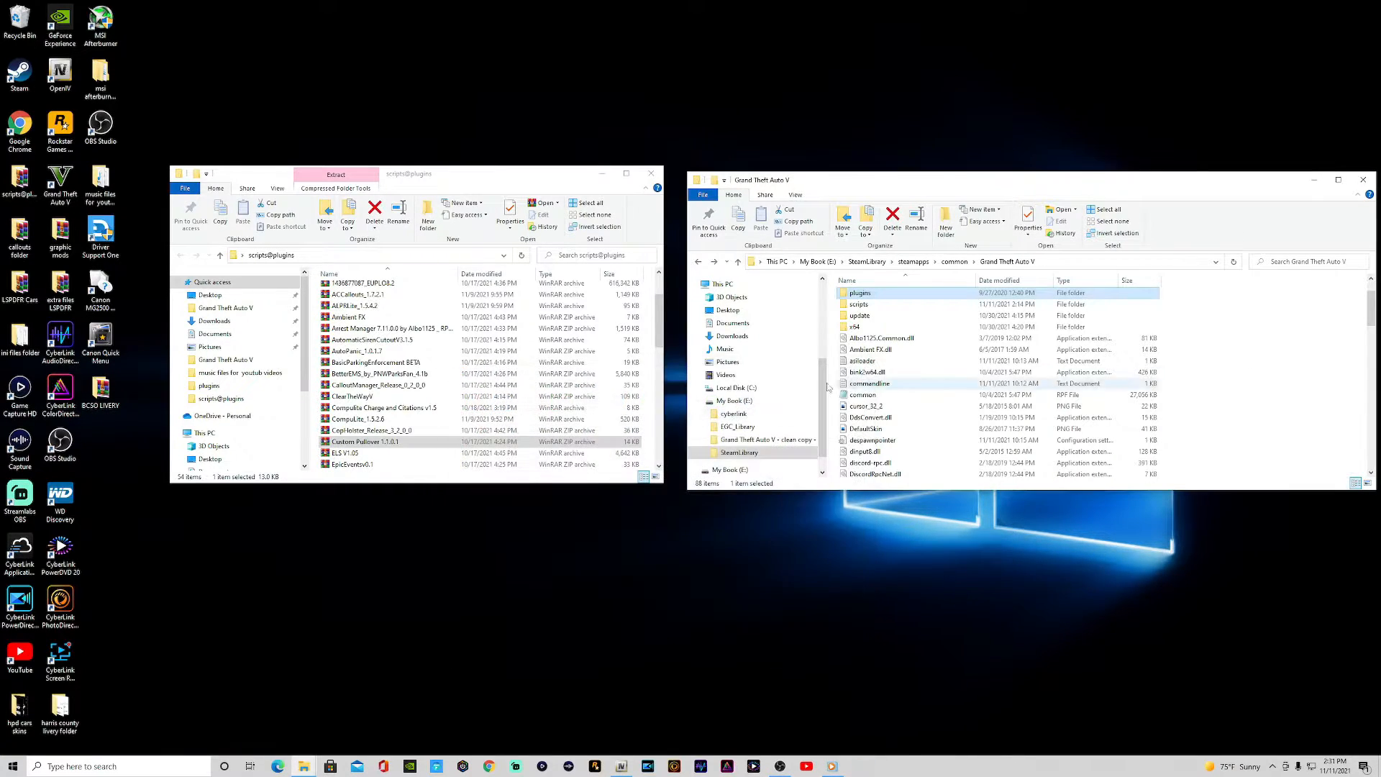
Extract the ELS folder, ELS.ini, ELS.asi and AdvancedHookV.dll from the ELS V1.05 archive into the main Grand Theft Auto V folder and close the archive.
double_click(344, 453)
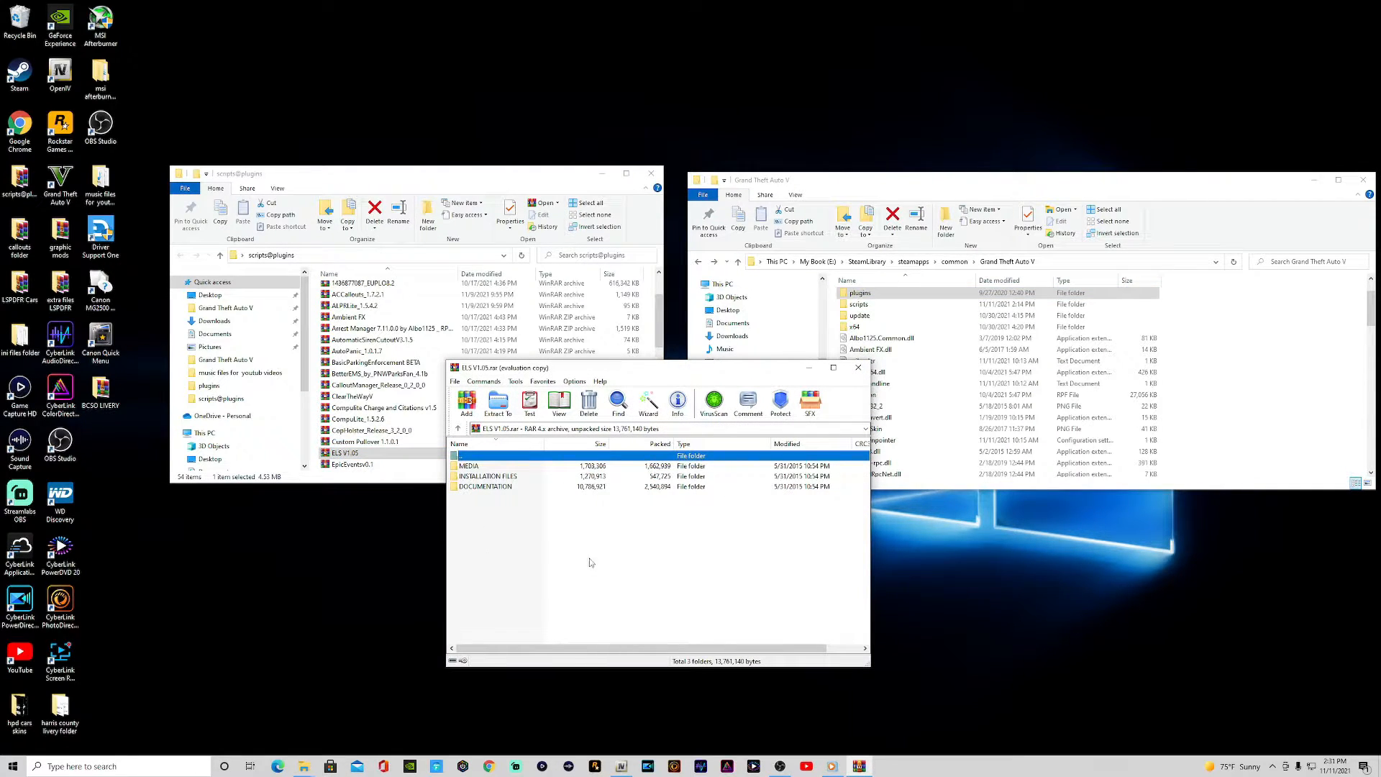
double_click(484, 477)
double_click(479, 468)
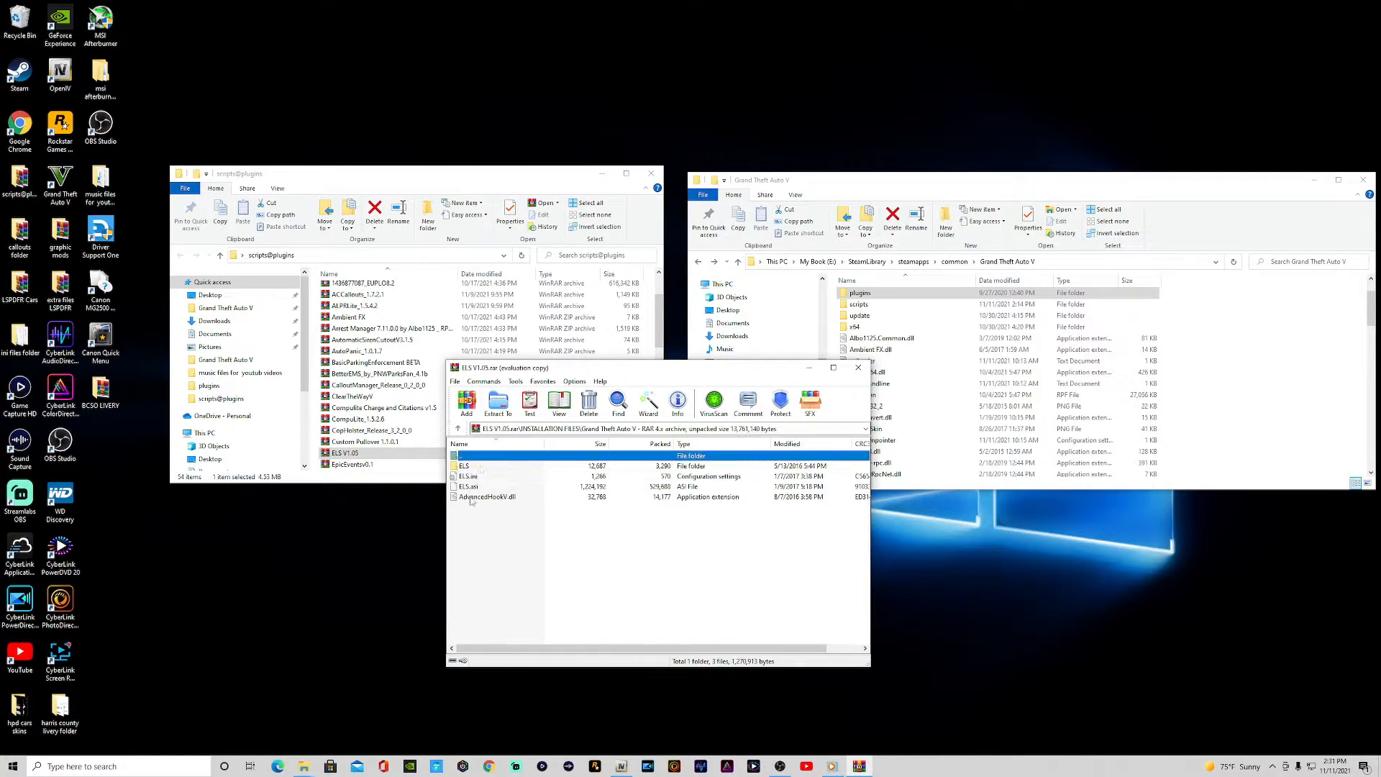
drag(470, 519, 1268, 381)
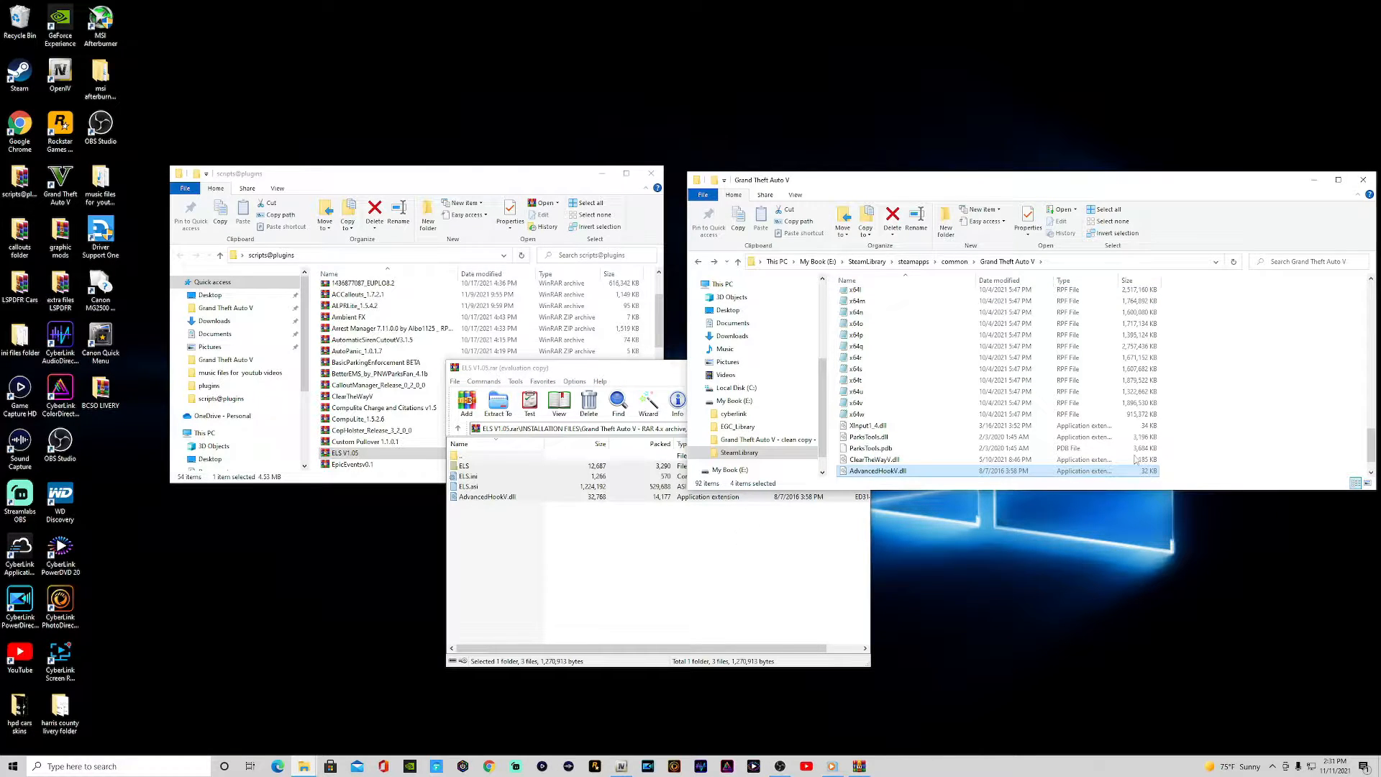
click(1233, 261)
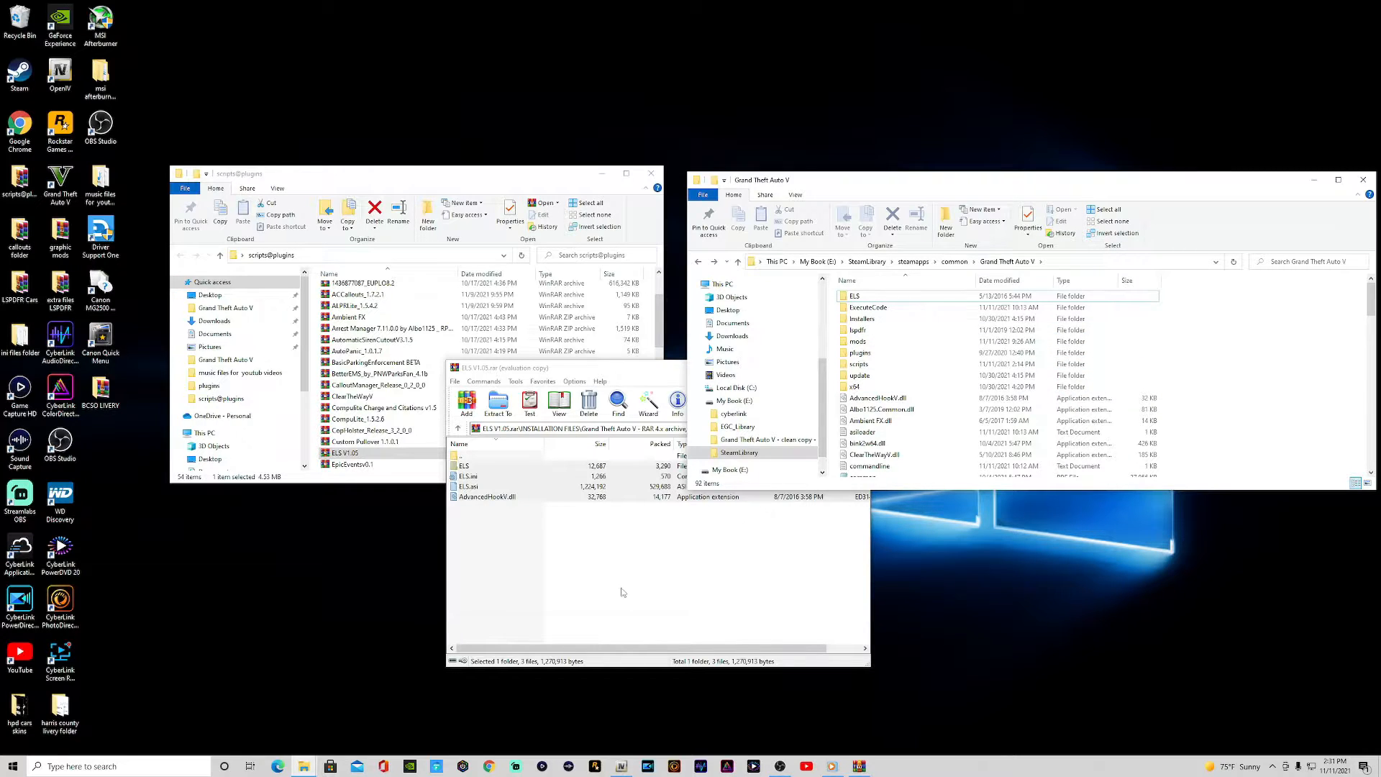
click(689, 529)
click(859, 367)
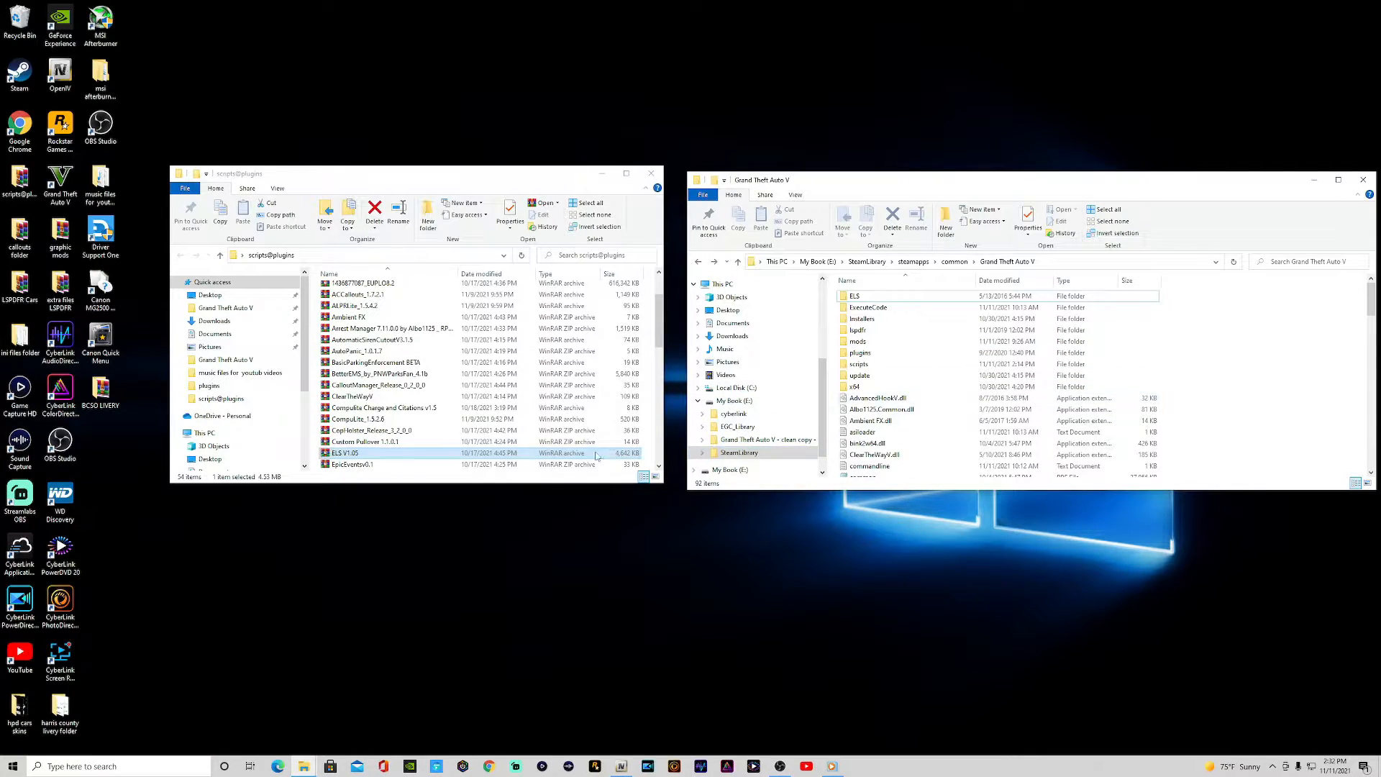
Extract the plugins folder from the EpicEventsv0.1 archive's Grand Theft Auto V folder into the main game folder and close the archive.
scroll(410, 413, down, 6)
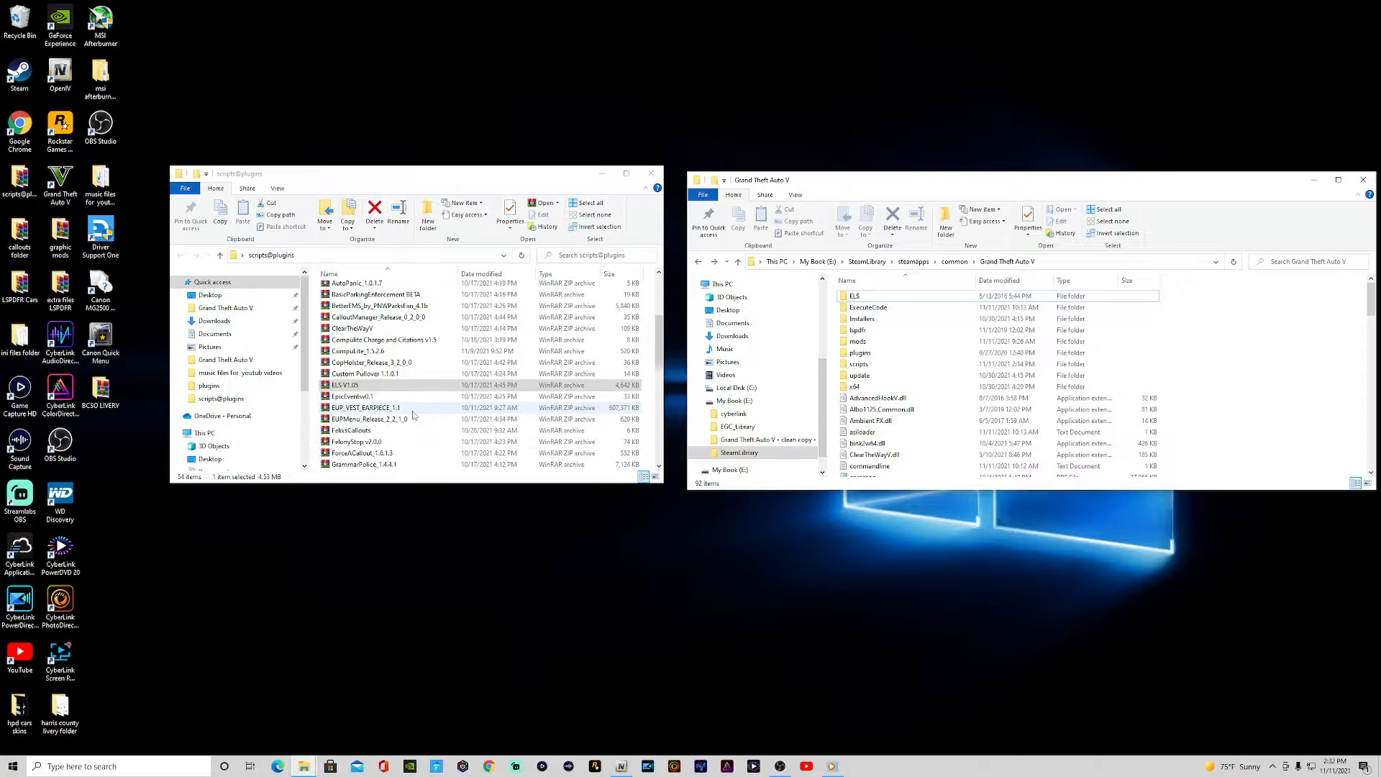
scroll(403, 403, up, 2)
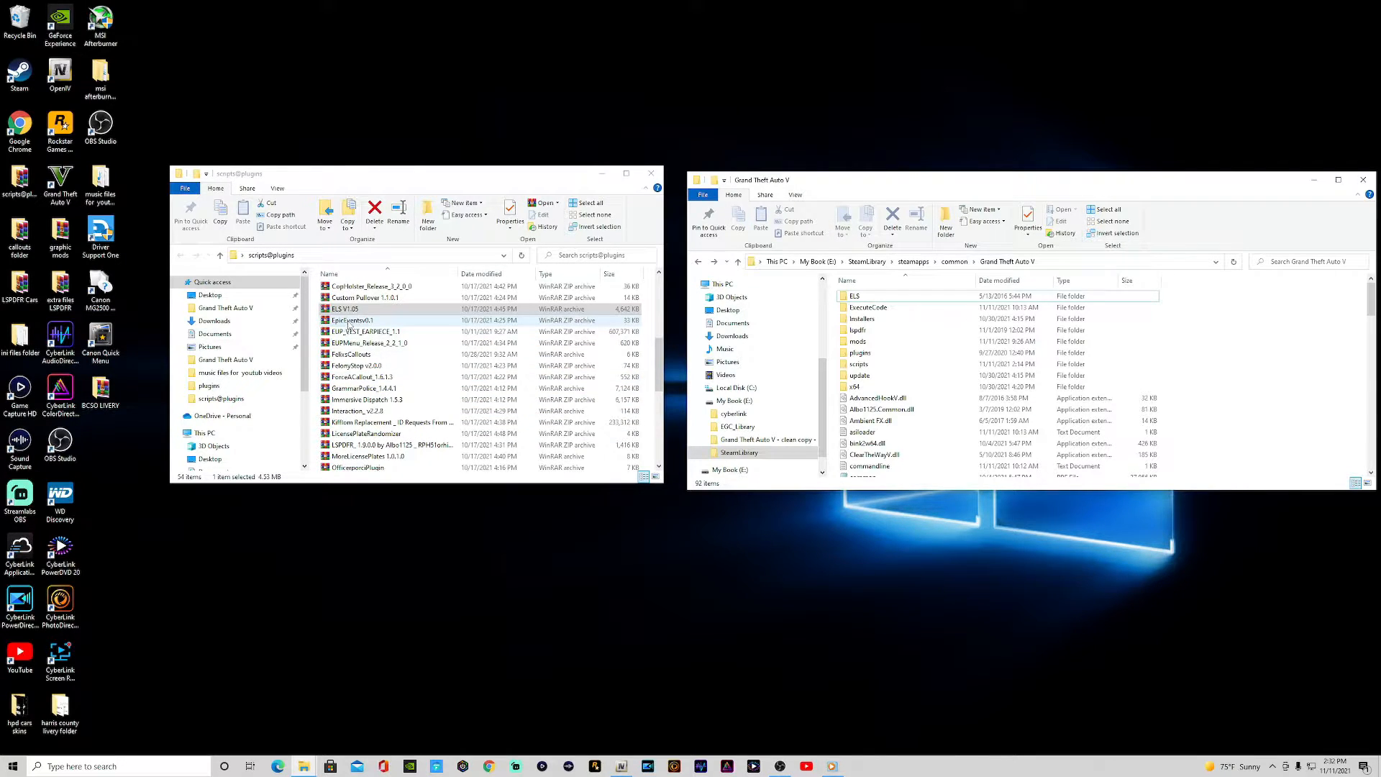
double_click(349, 320)
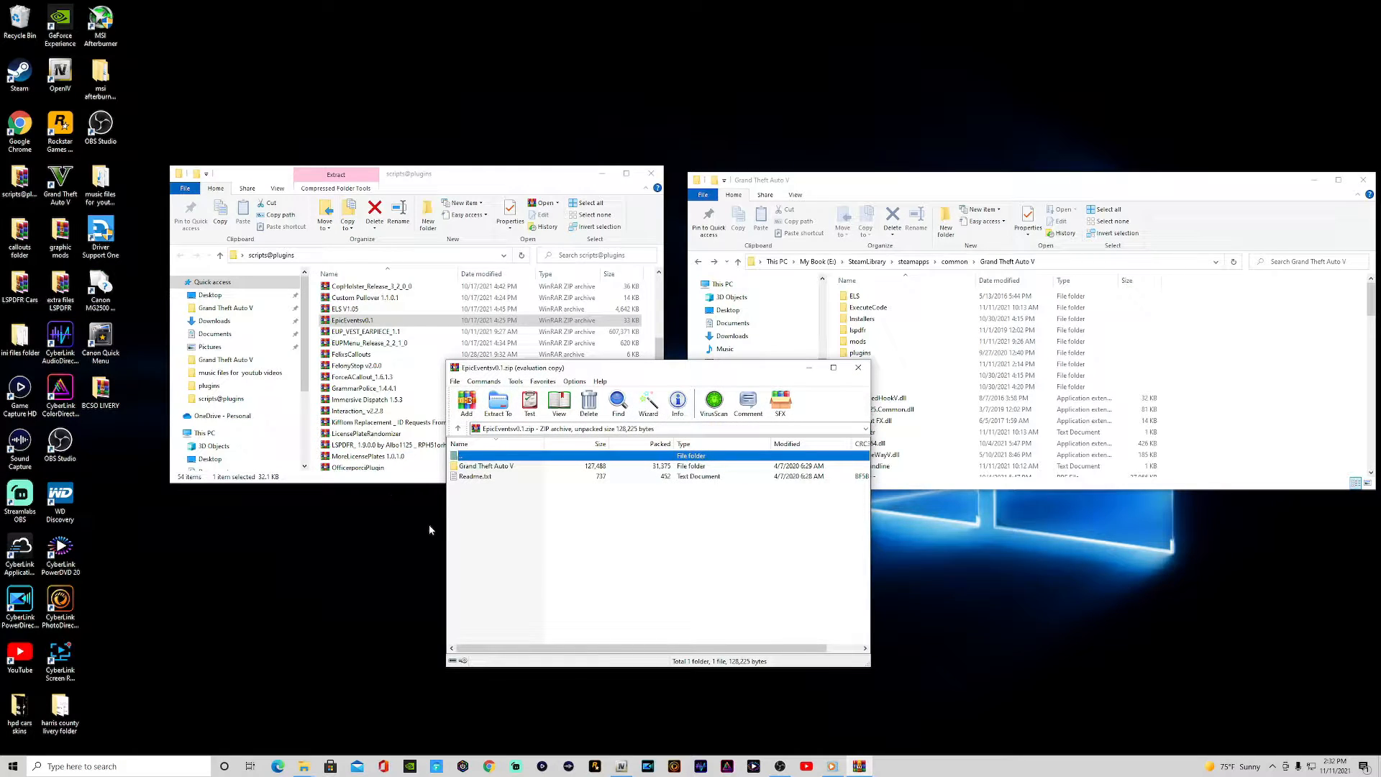
double_click(501, 467)
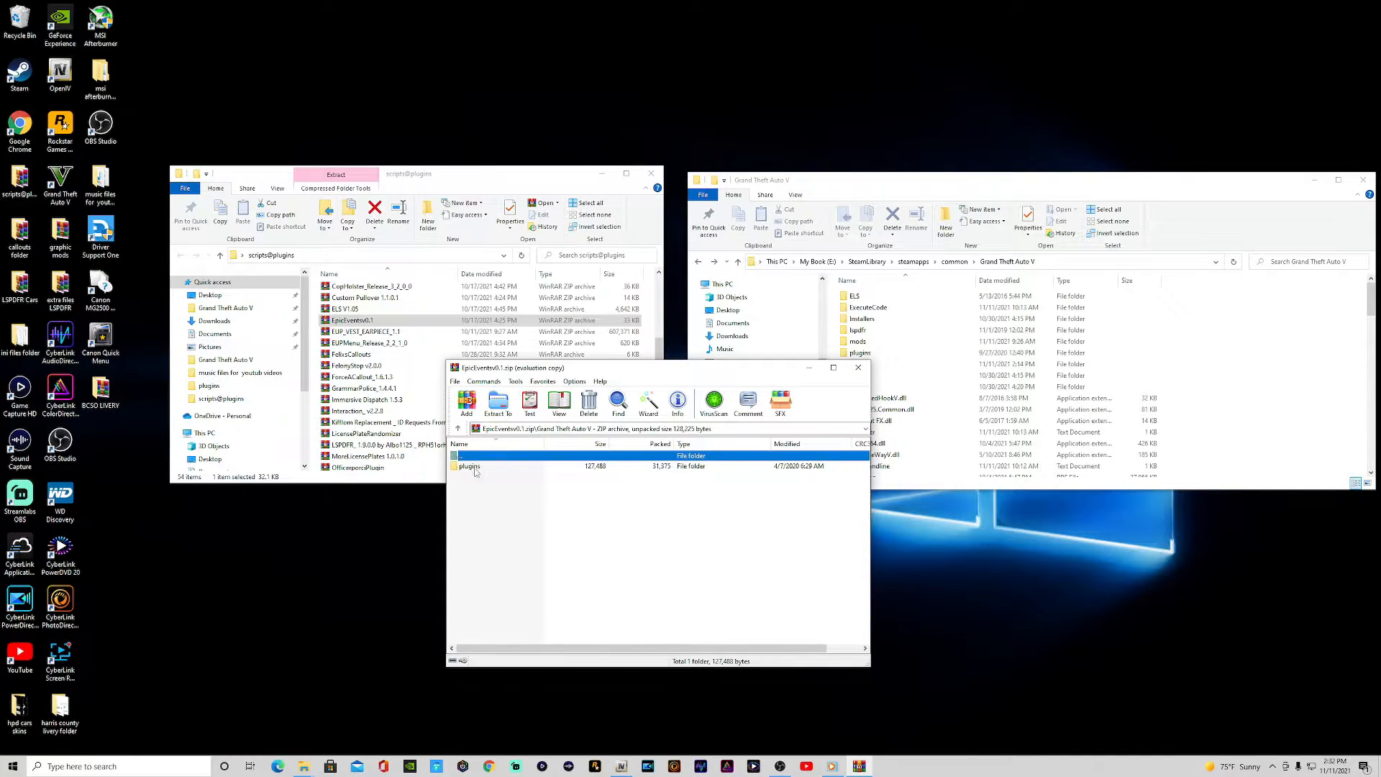
drag(475, 466, 1307, 382)
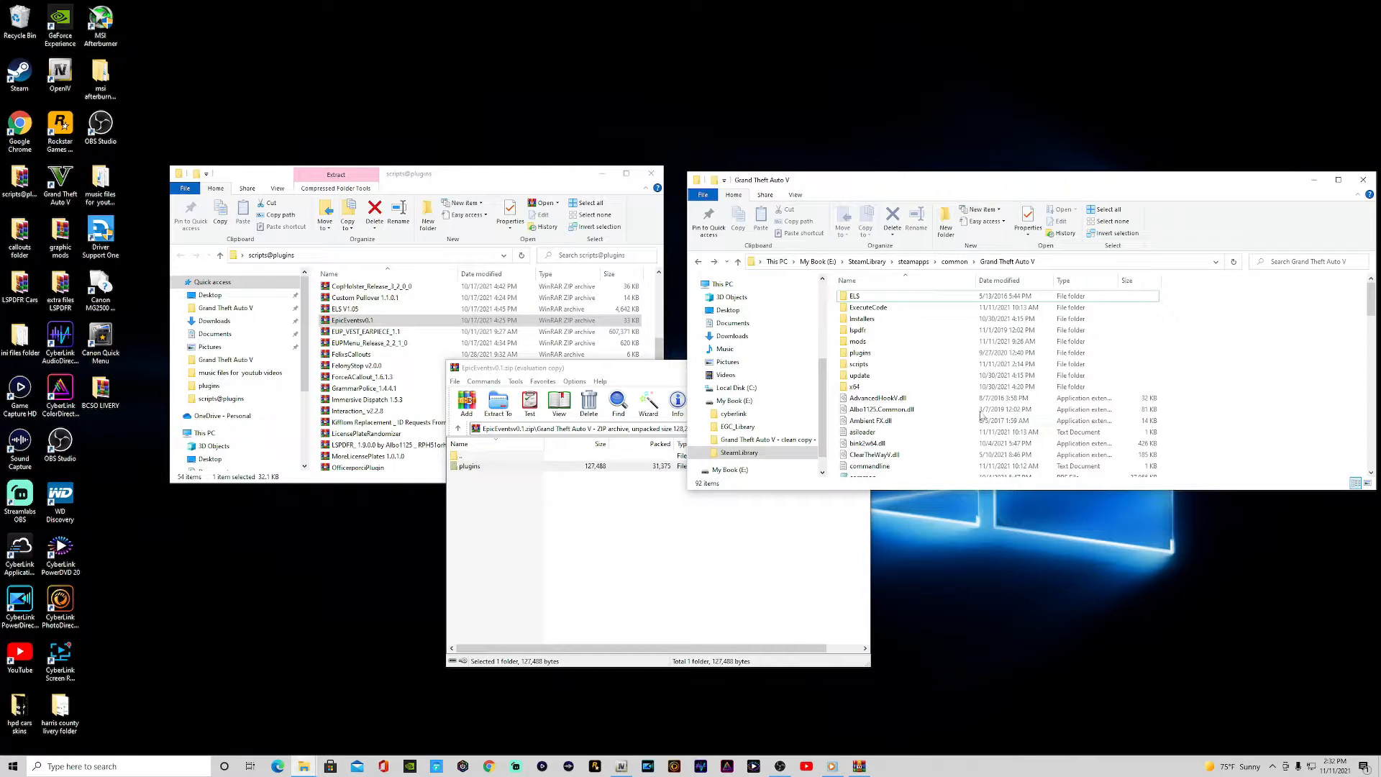
click(541, 535)
click(858, 368)
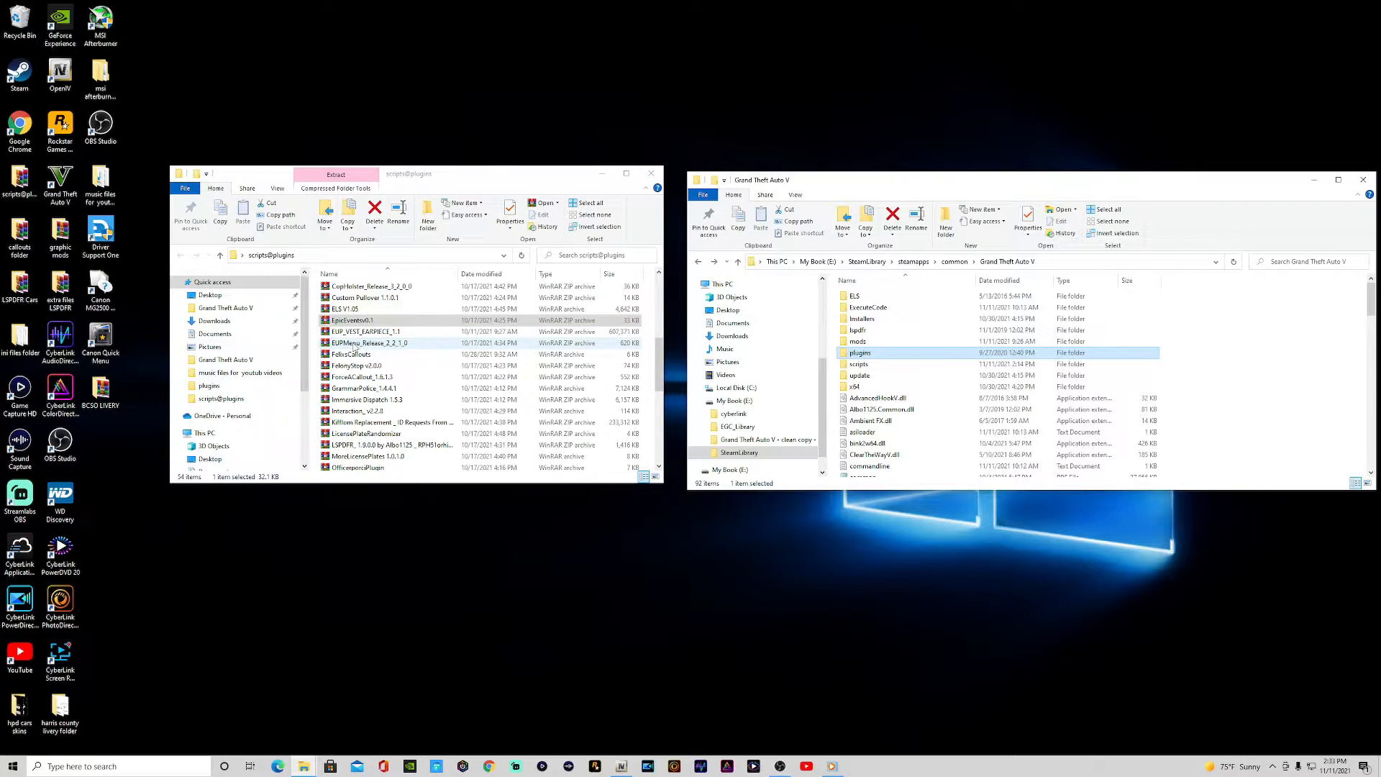
Extract the Plugins folder from the EUPMenu_Release_2_2_1_0 archive's Files folder into the main Grand Theft Auto V folder and close the archive.
double_click(354, 345)
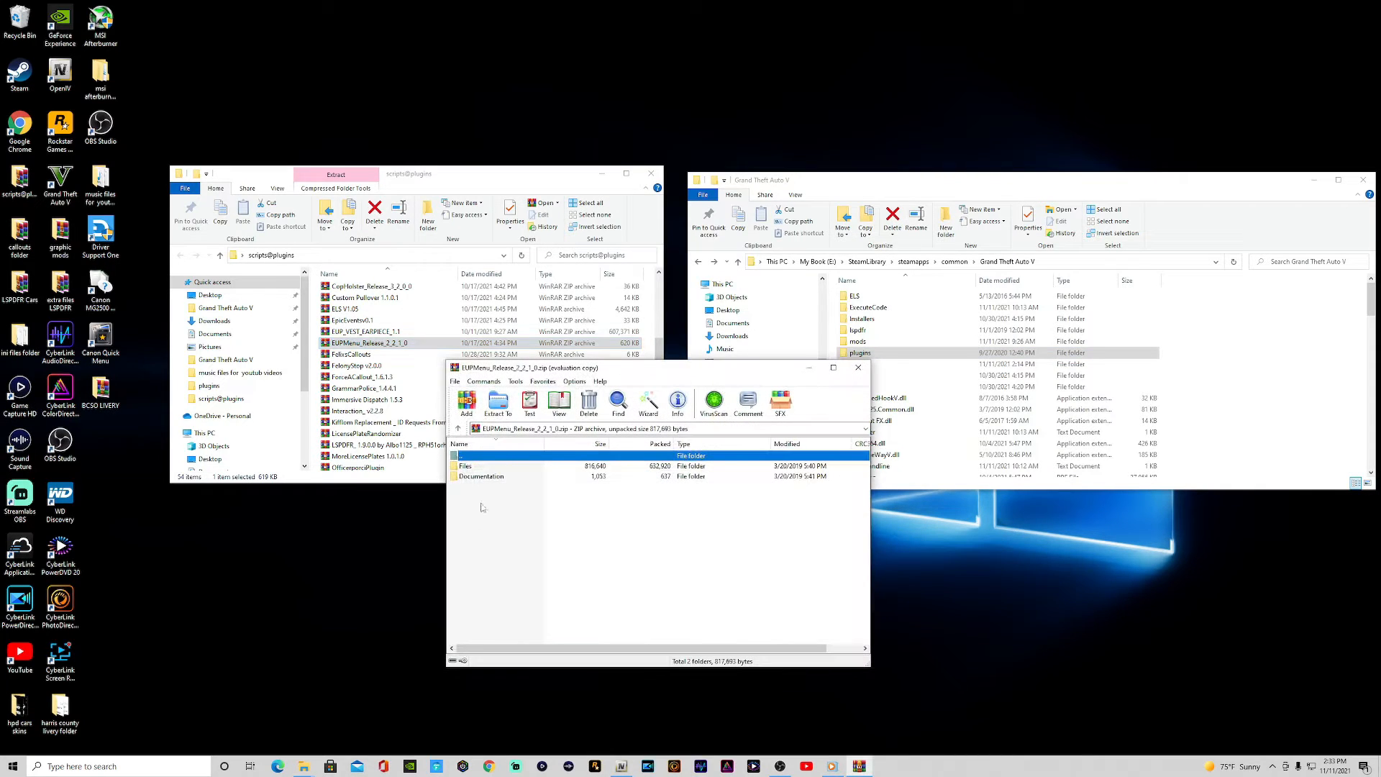
double_click(471, 469)
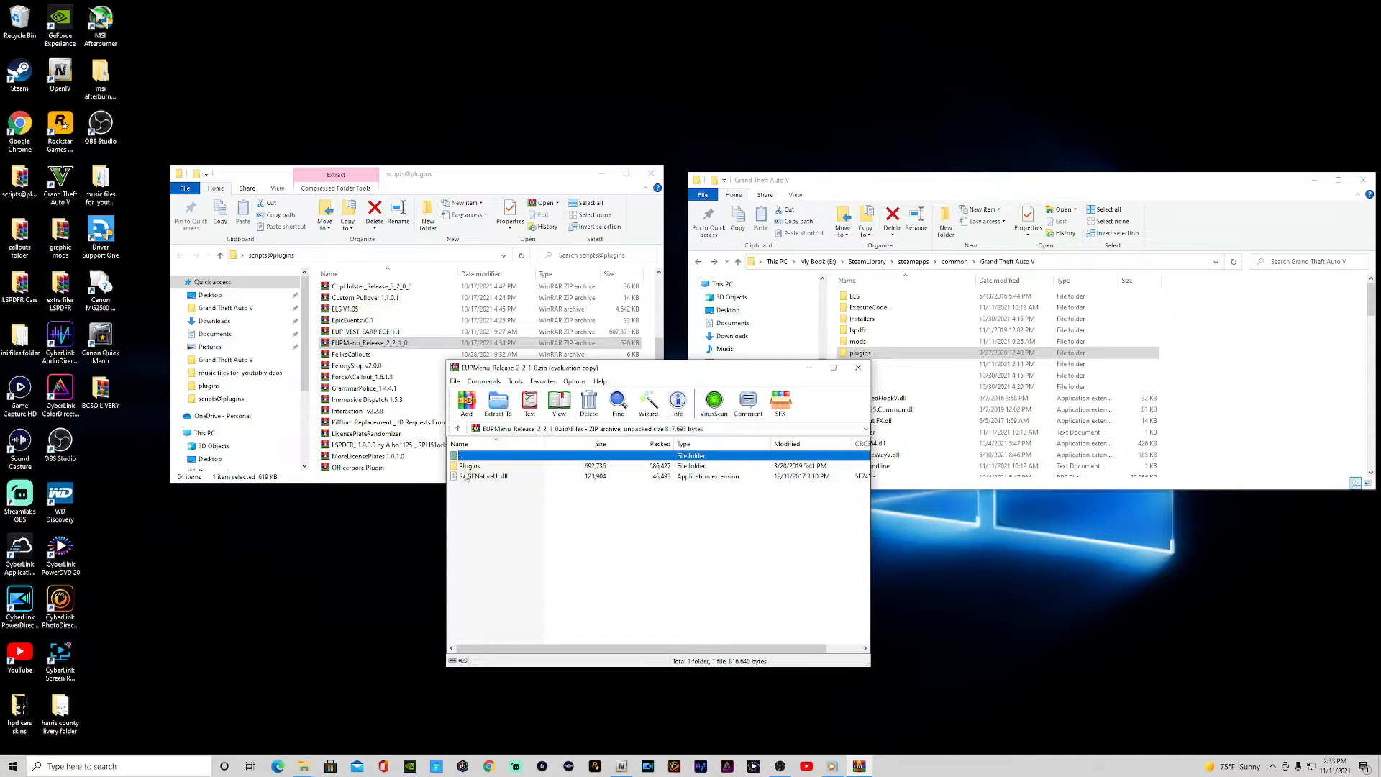
drag(468, 469, 1253, 366)
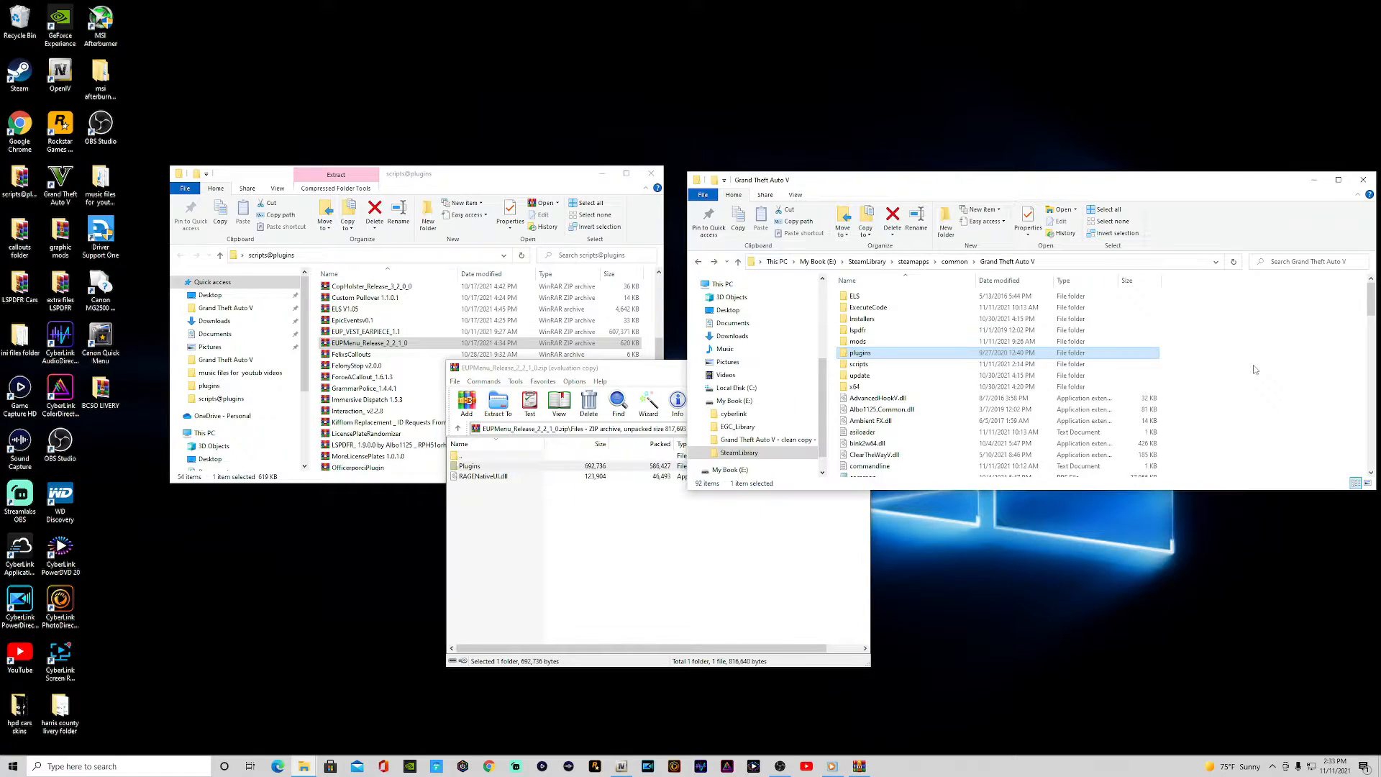
click(690, 560)
click(858, 368)
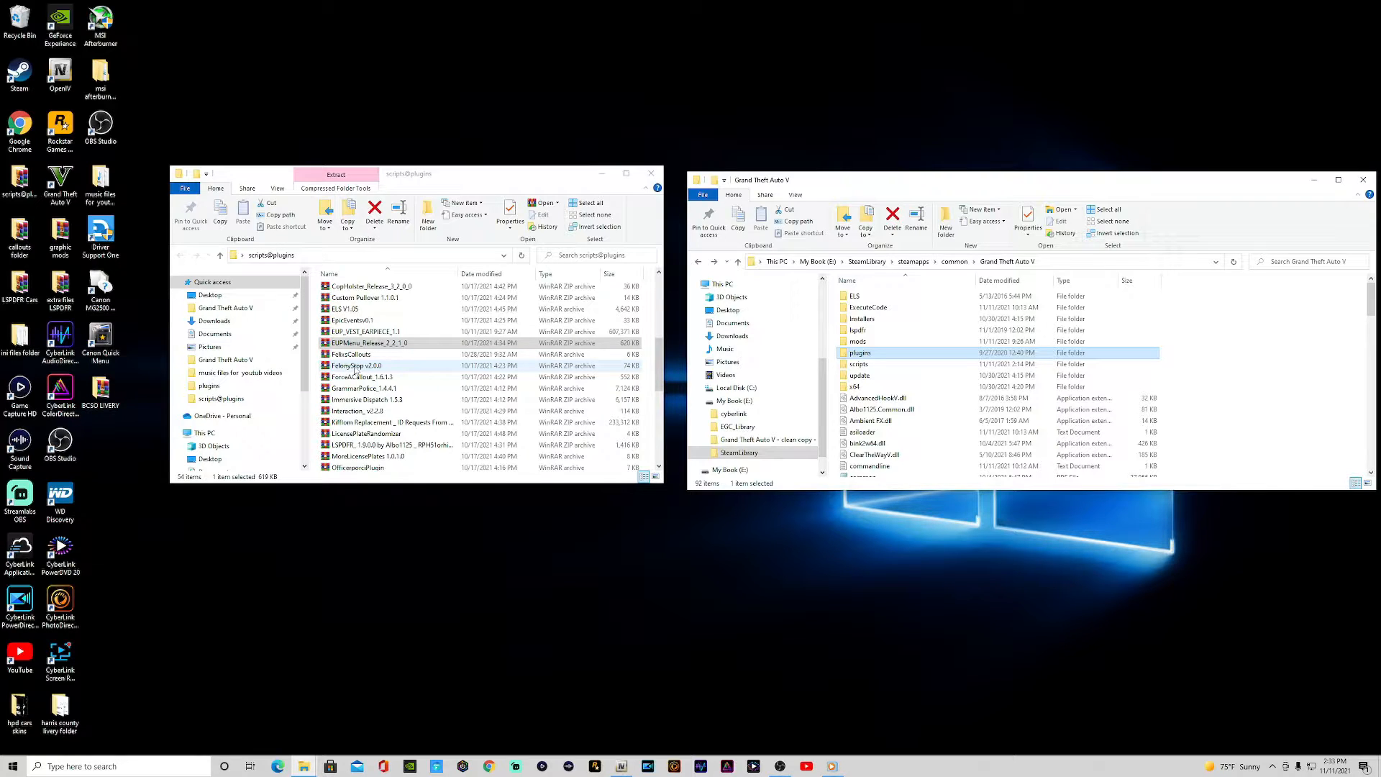
Open the FelonyStop v2.0.0 archive and read its Readme for the installation instructions.
double_click(355, 367)
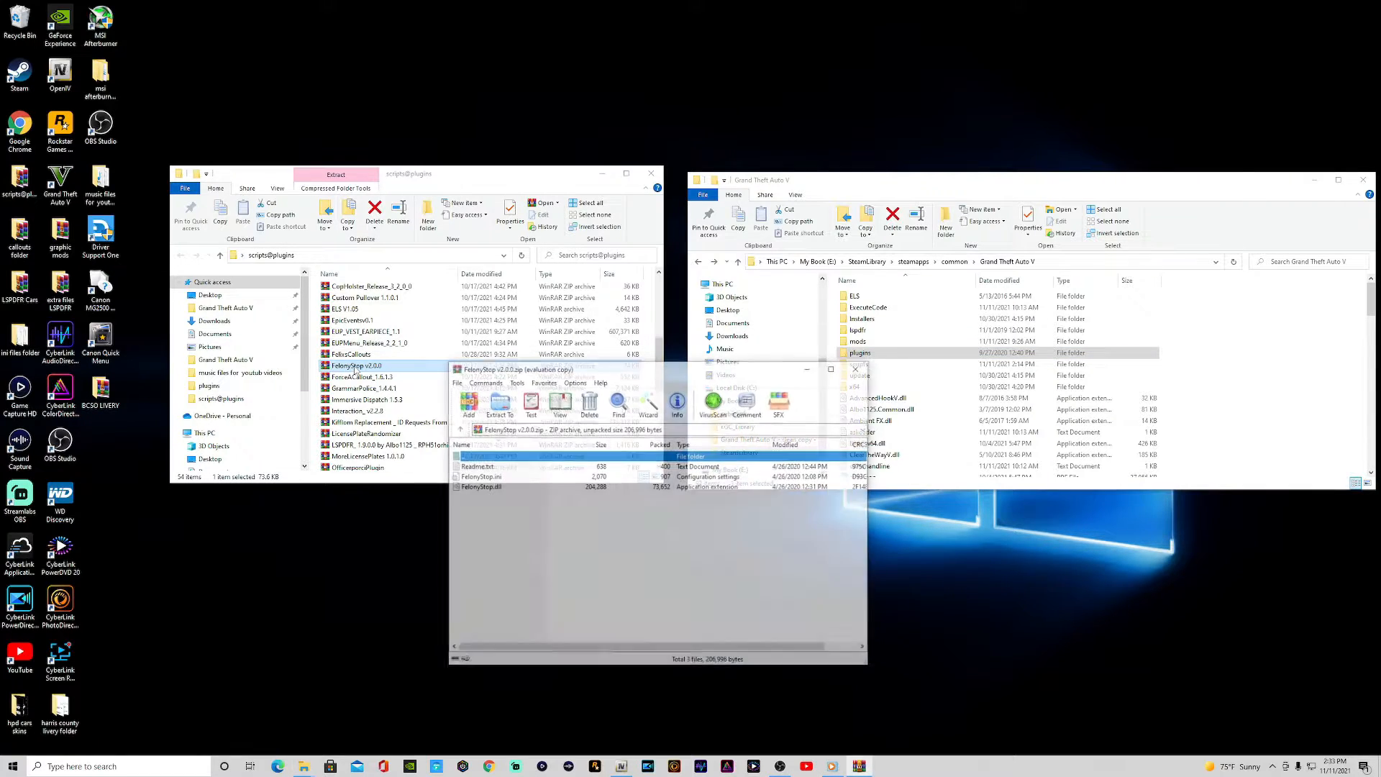
drag(482, 511, 482, 482)
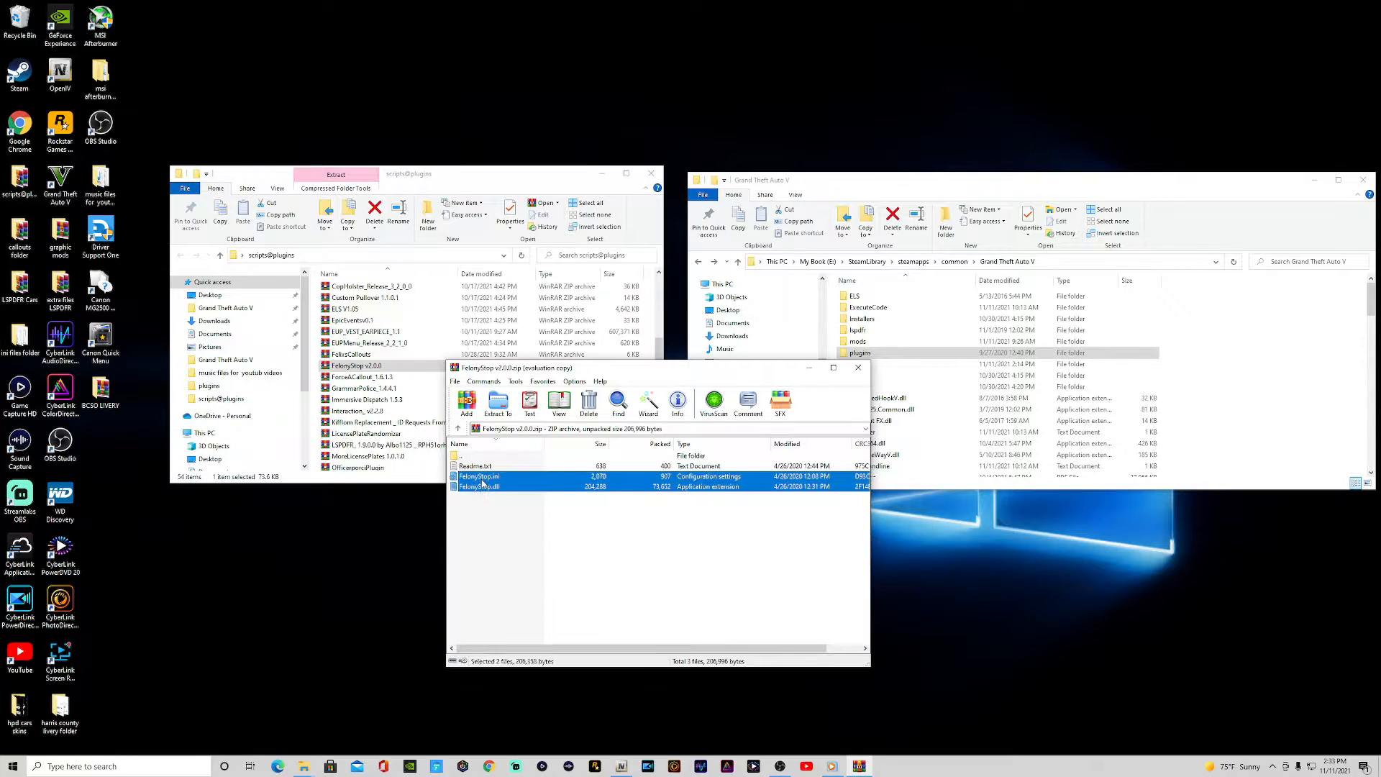
double_click(477, 466)
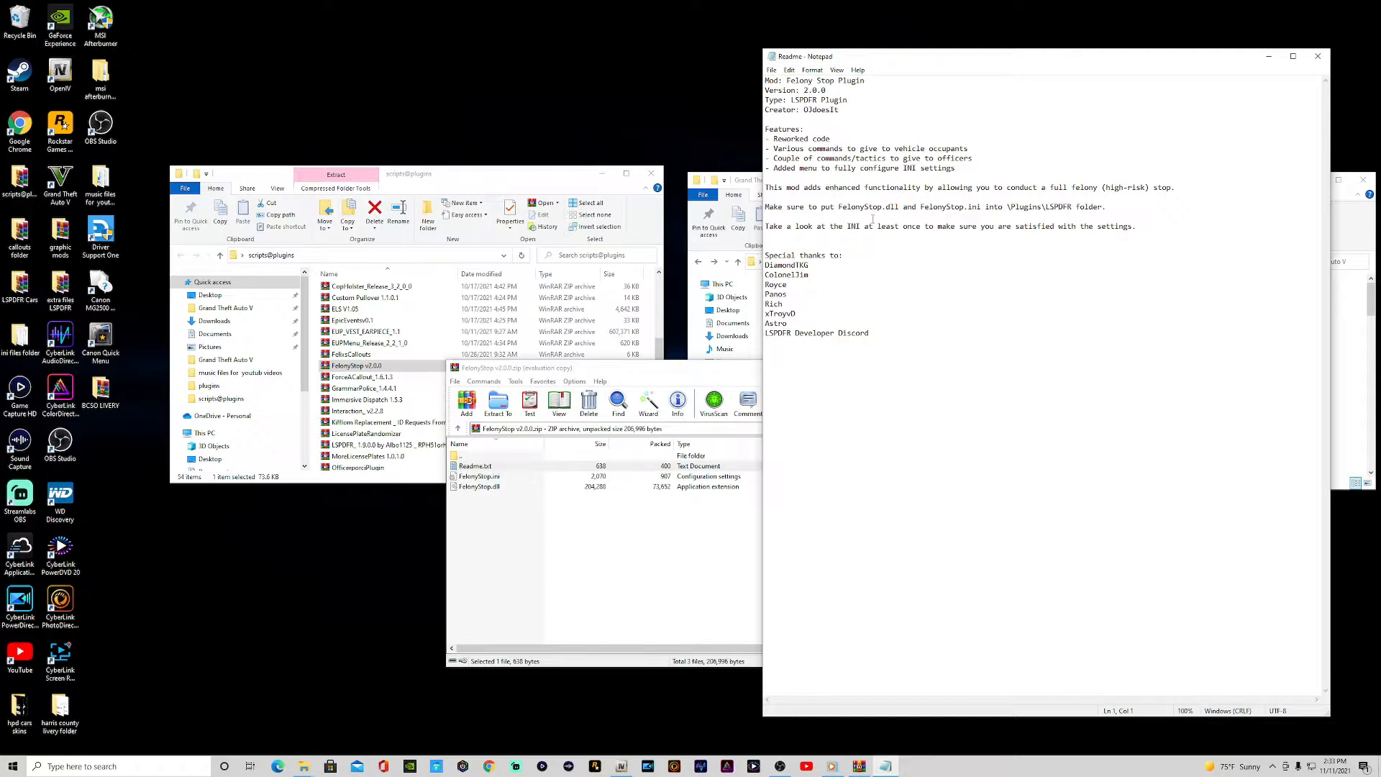
click(1318, 57)
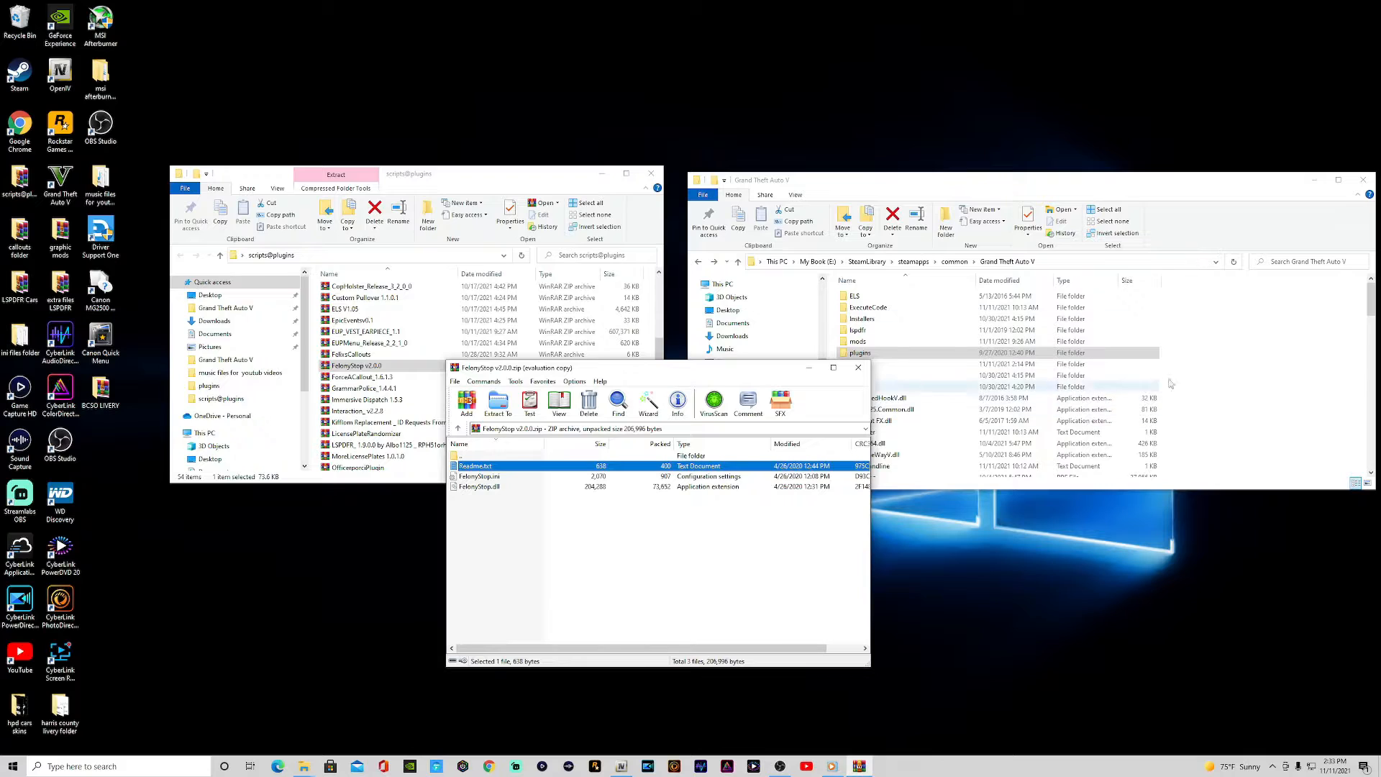
Extract FelonyStop.ini and FelonyStop.dll from the FelonyStop archive into the game's plugins\LSPDFR folder.
click(1361, 317)
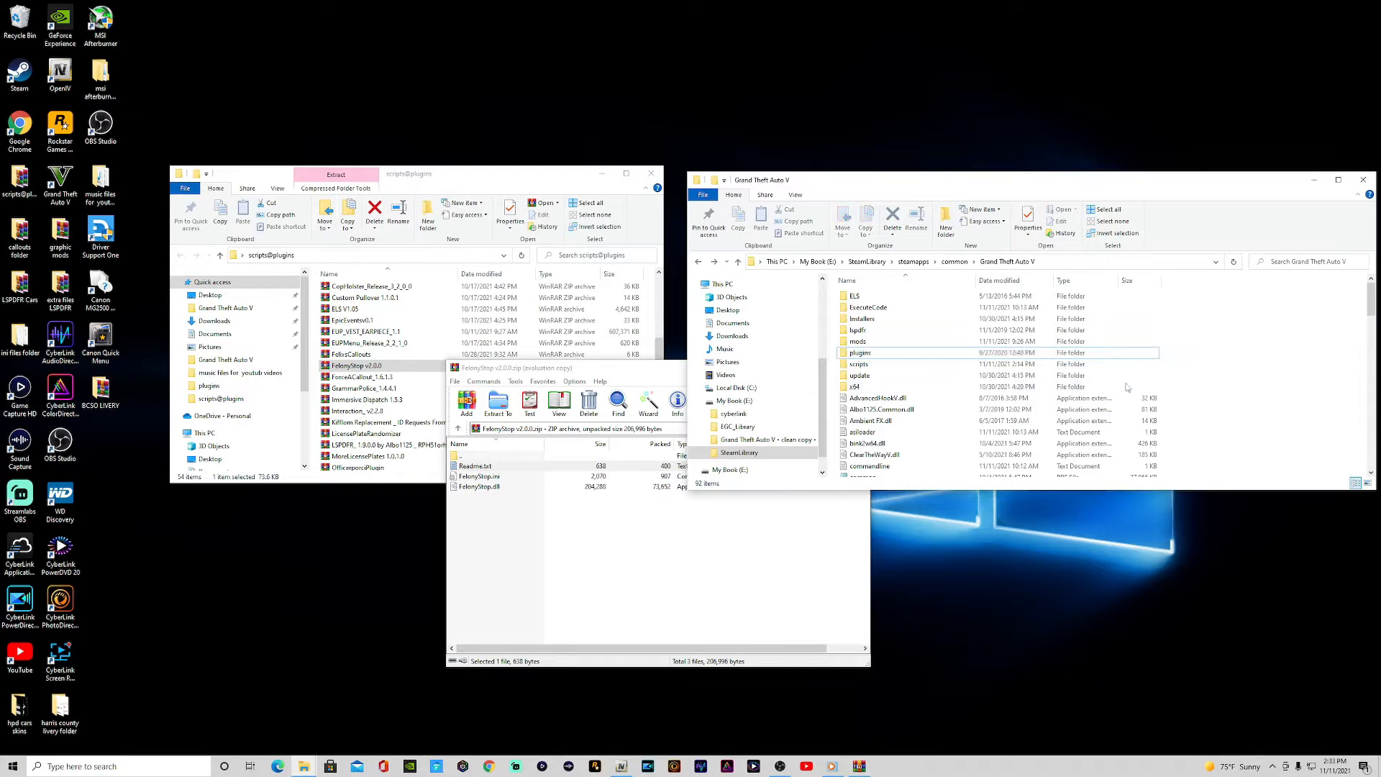
double_click(861, 354)
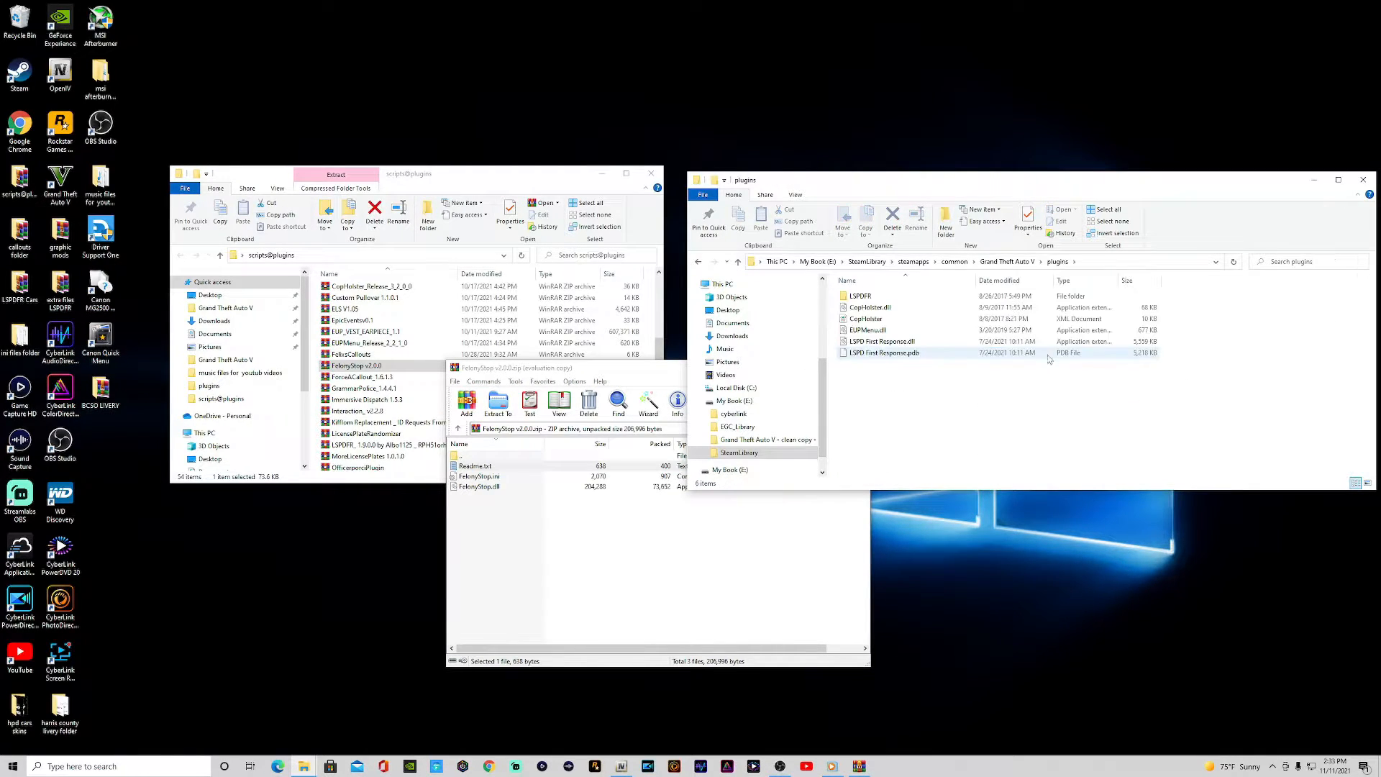
double_click(855, 298)
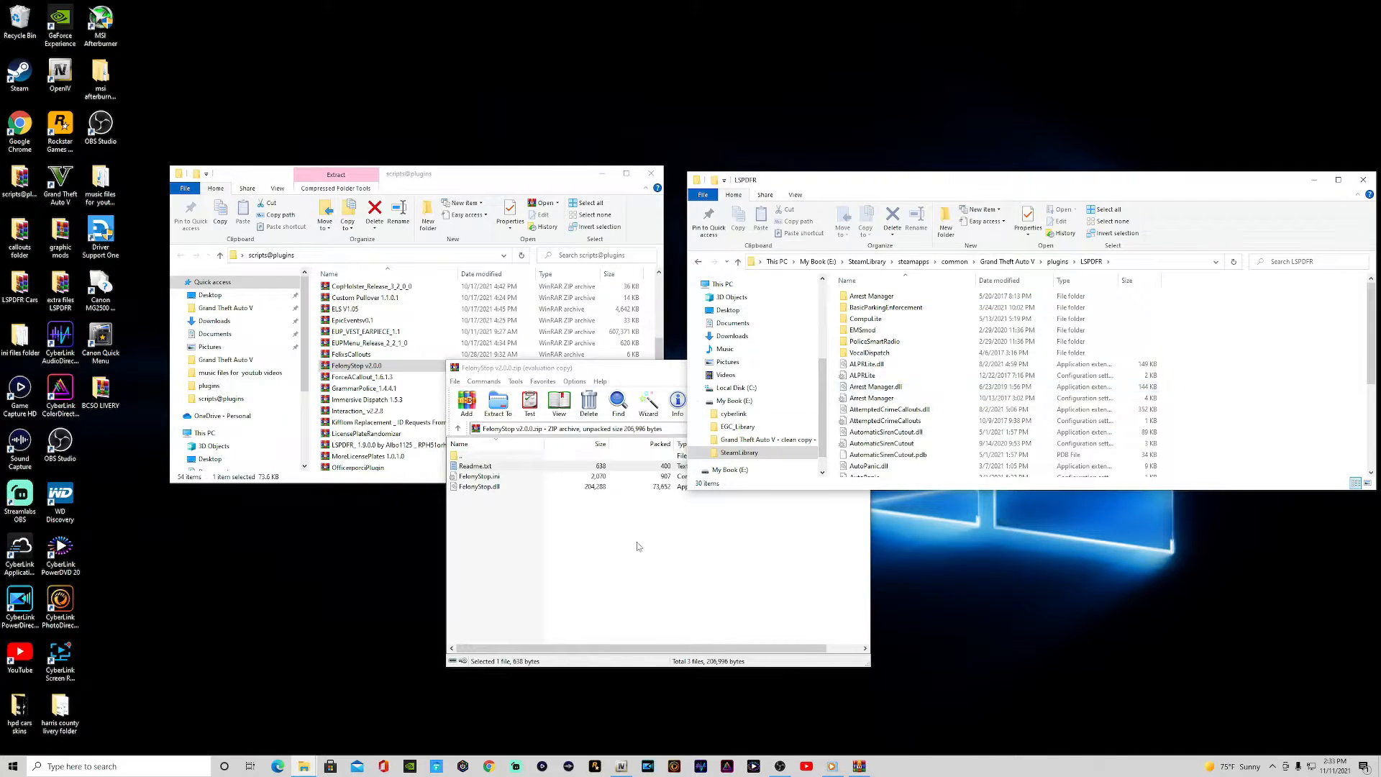
drag(476, 525, 478, 484)
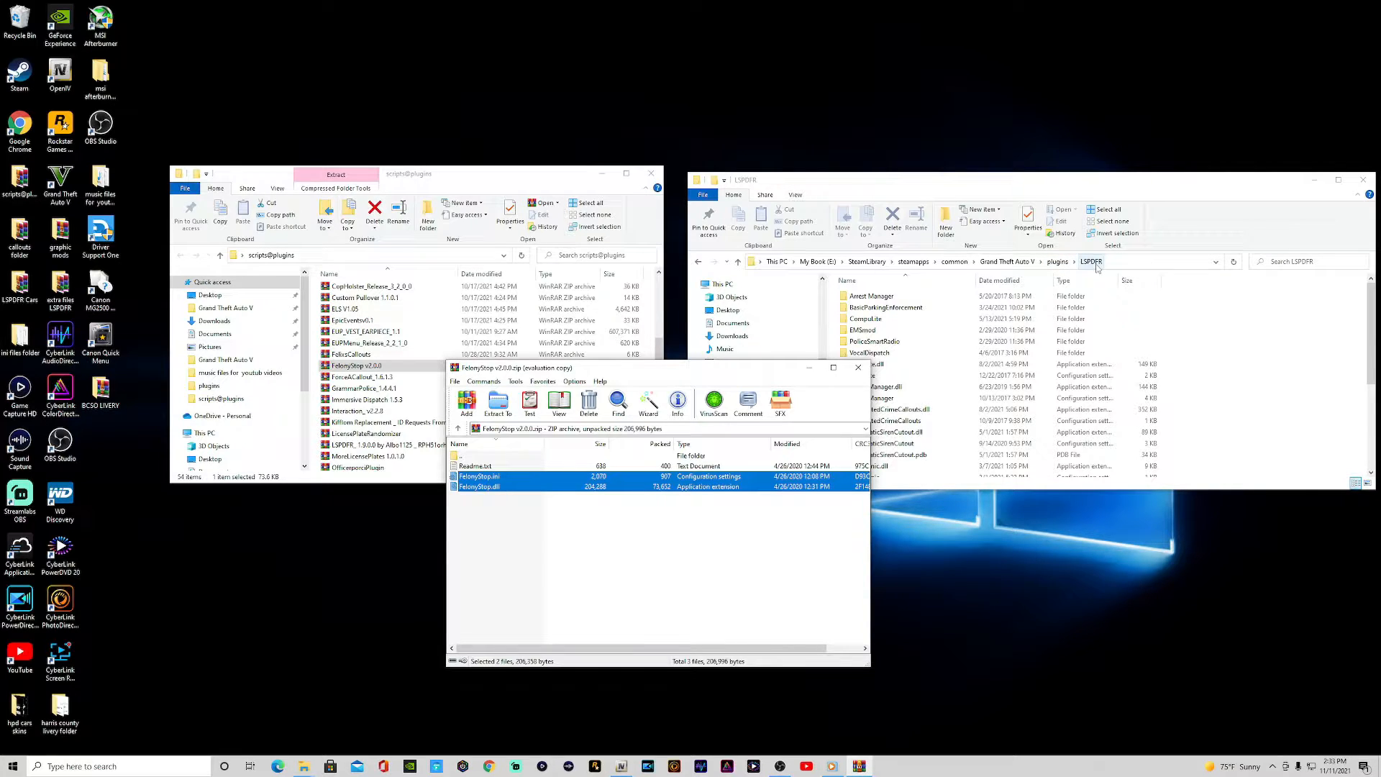
drag(497, 486, 1239, 448)
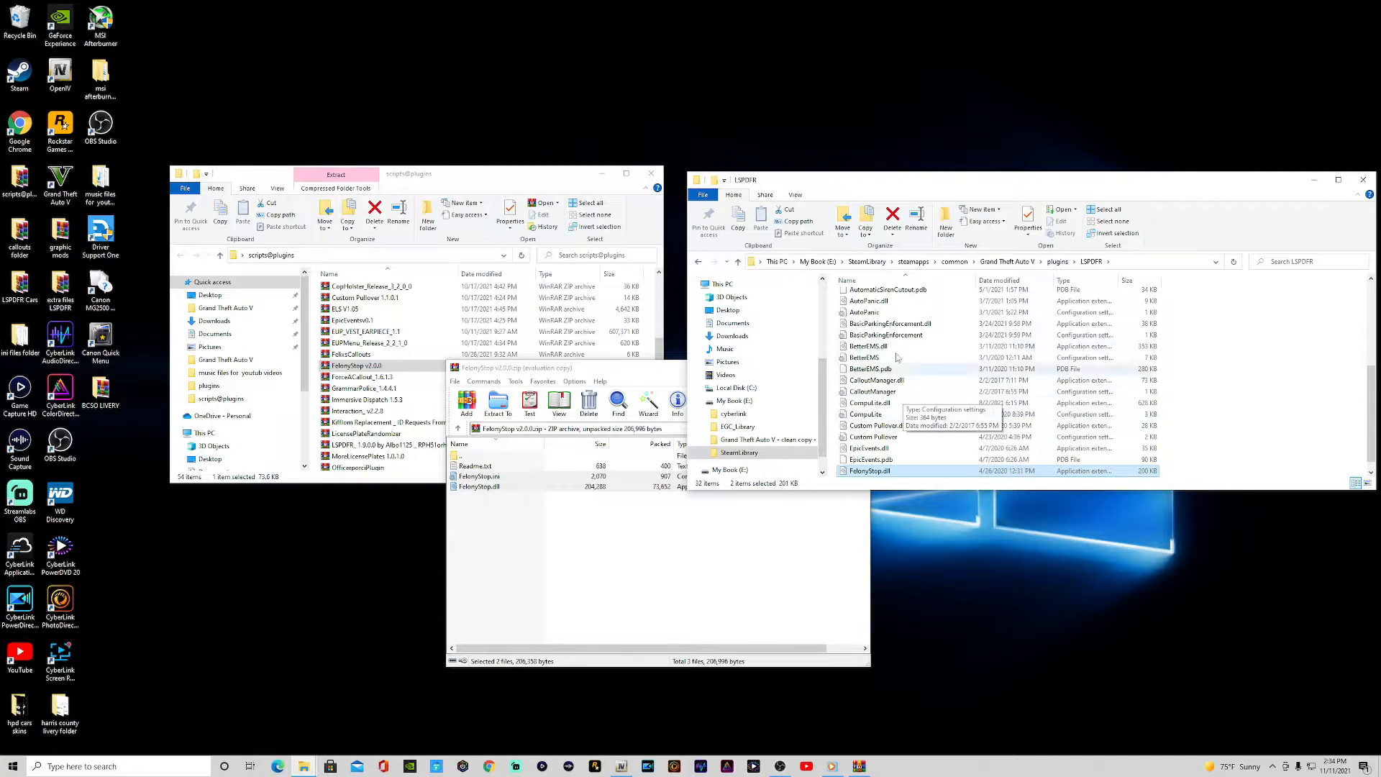
Return to the main Grand Theft Auto V folder, refresh it, and close the FelonyStop archive.
click(994, 262)
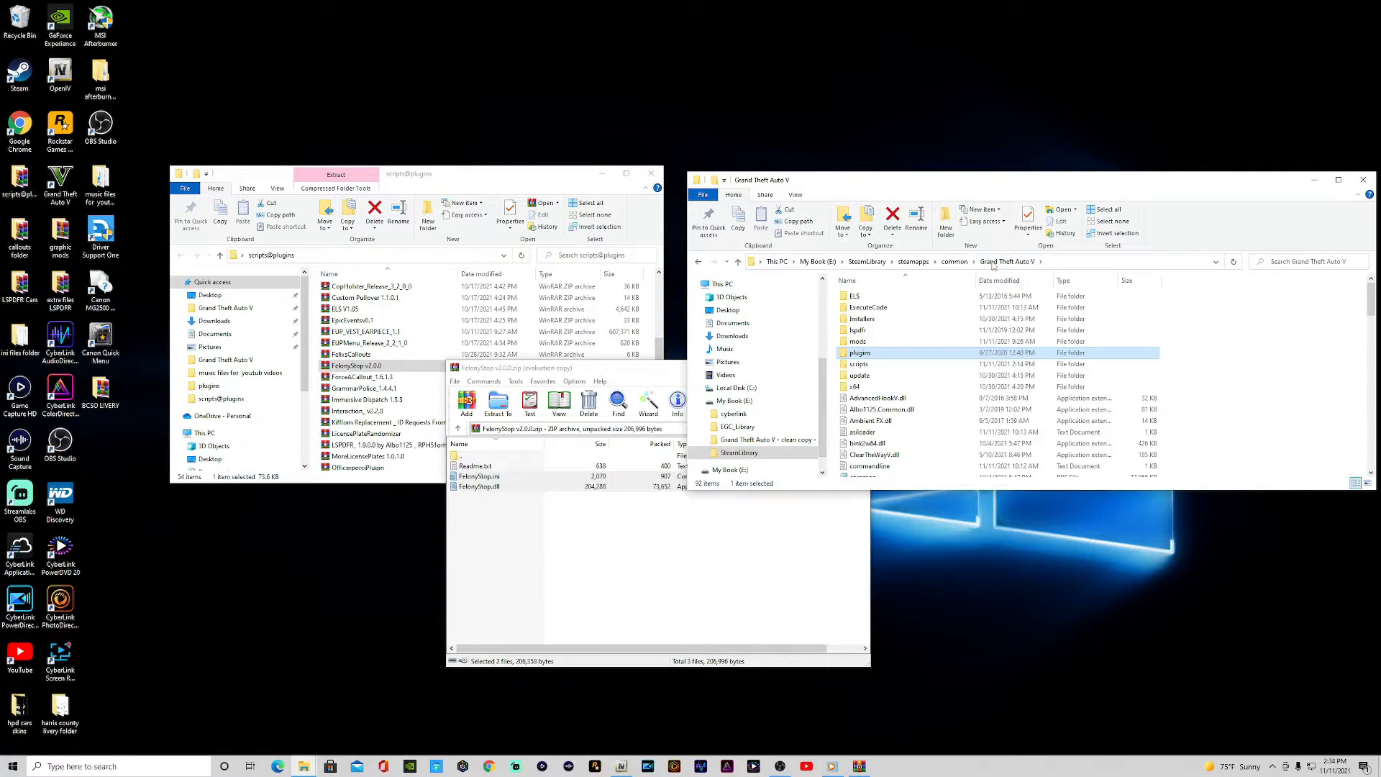
click(1235, 262)
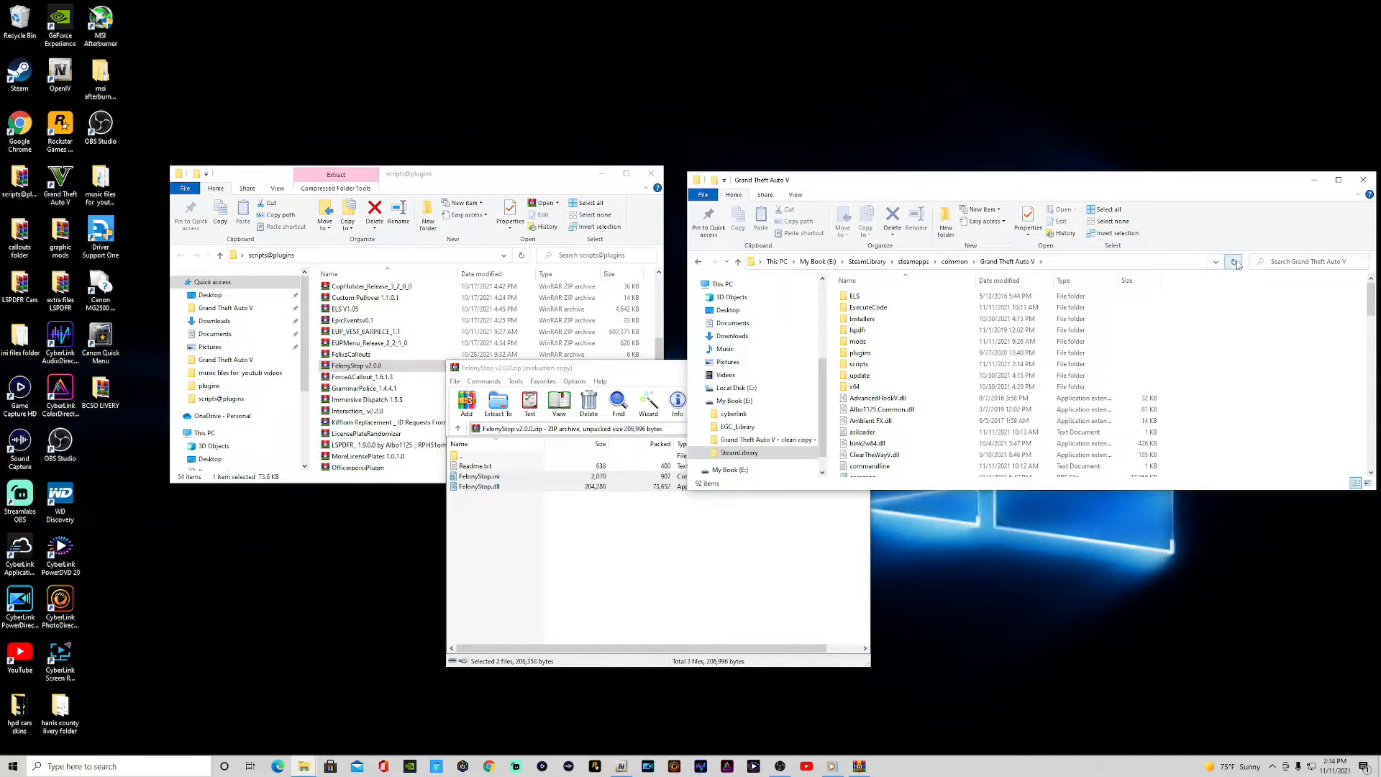
click(812, 587)
click(858, 368)
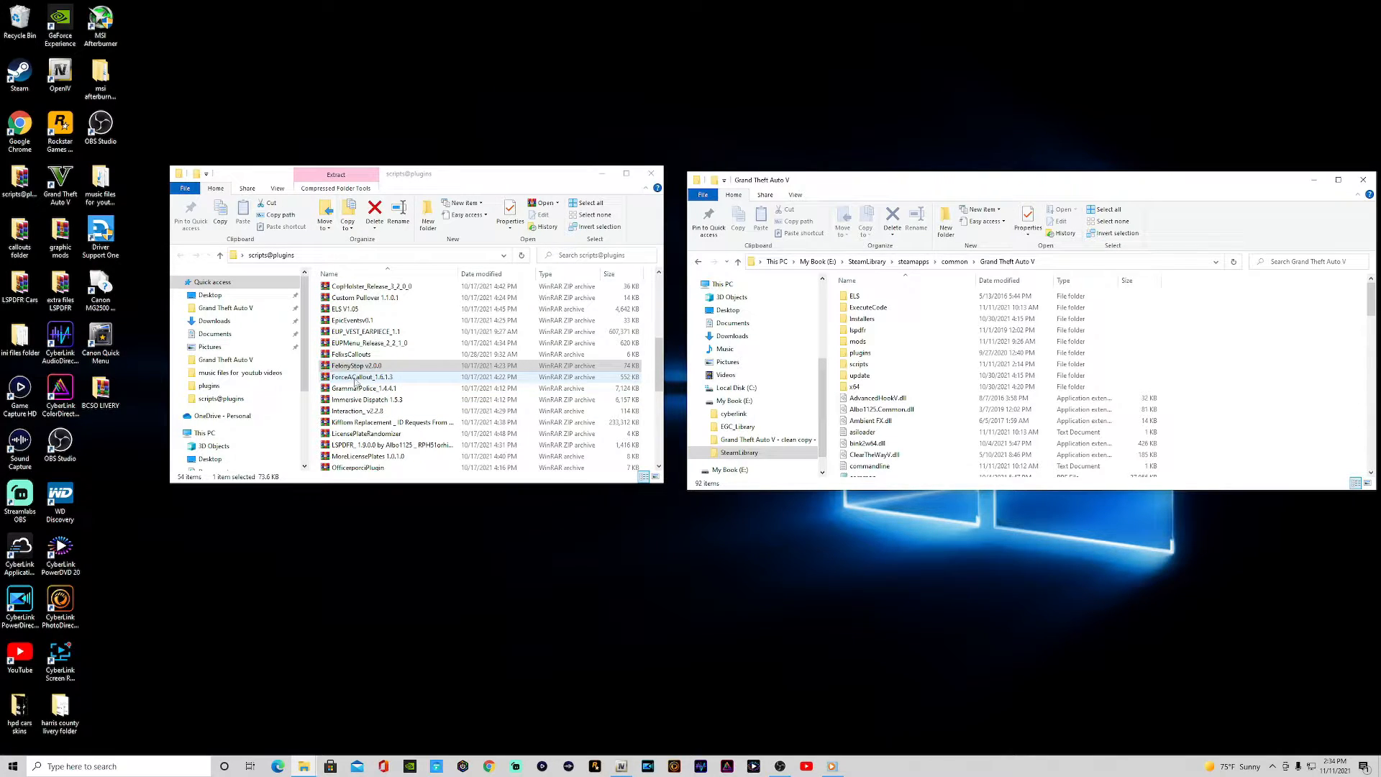
Extract the Plugins folder from the ForceACallout_1.6.1.3 archive's Grand Theft Auto V folder into the main game folder and close the archive.
double_click(355, 378)
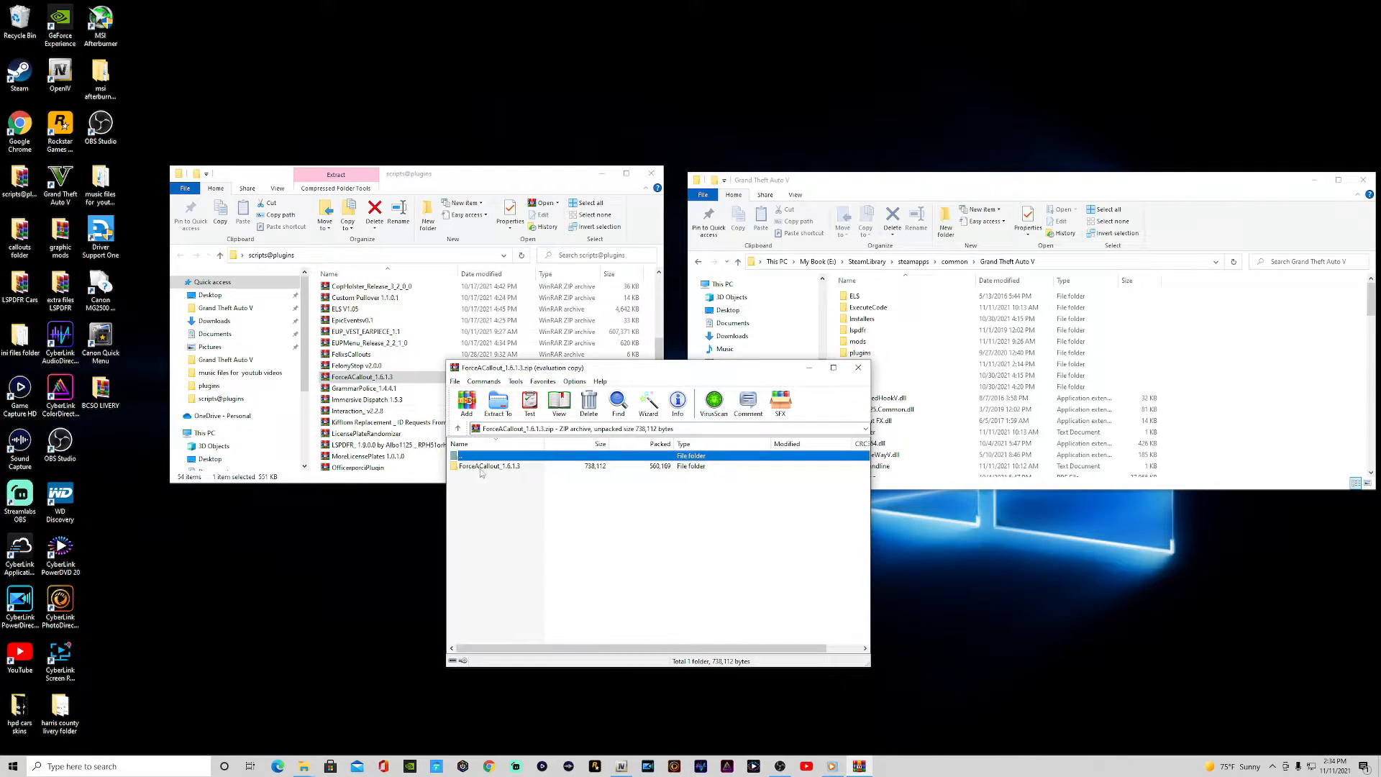
double_click(481, 467)
double_click(481, 466)
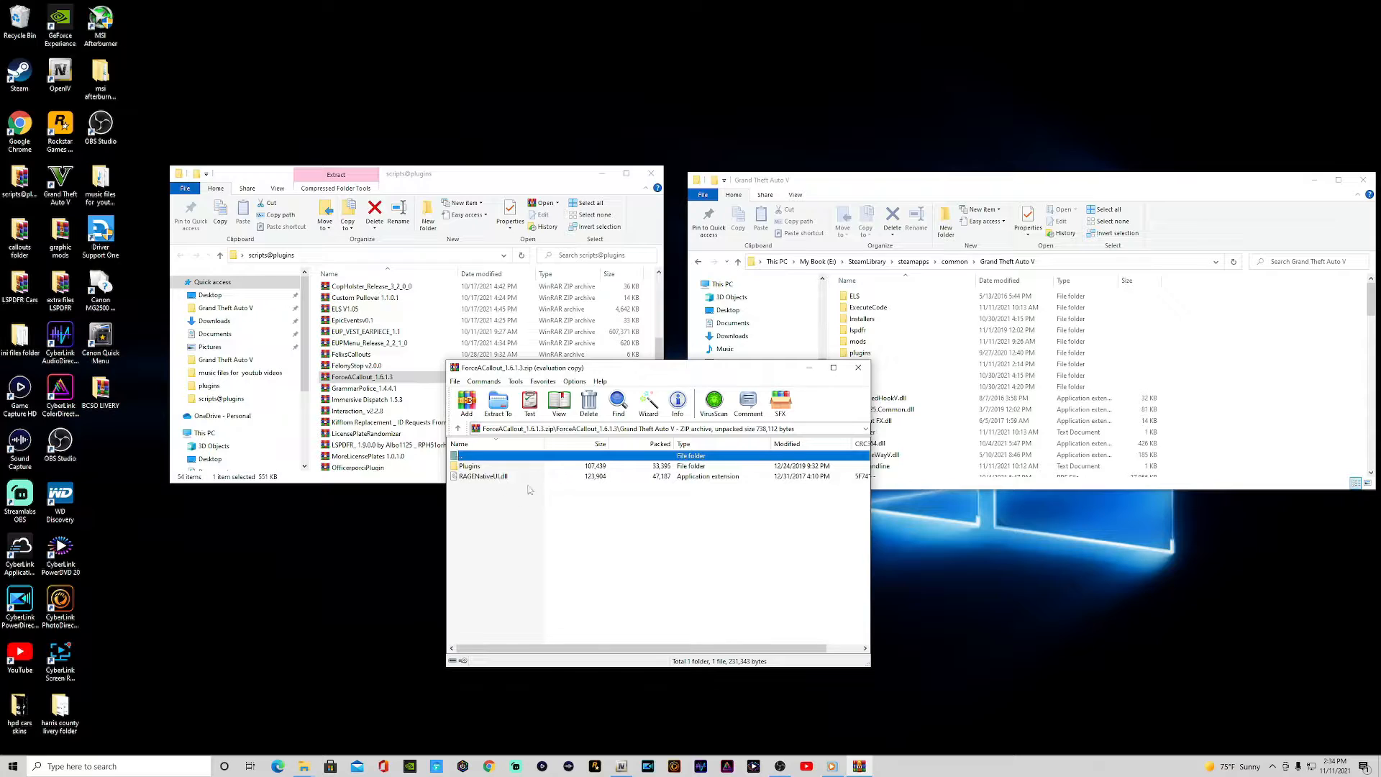
drag(464, 469, 1280, 382)
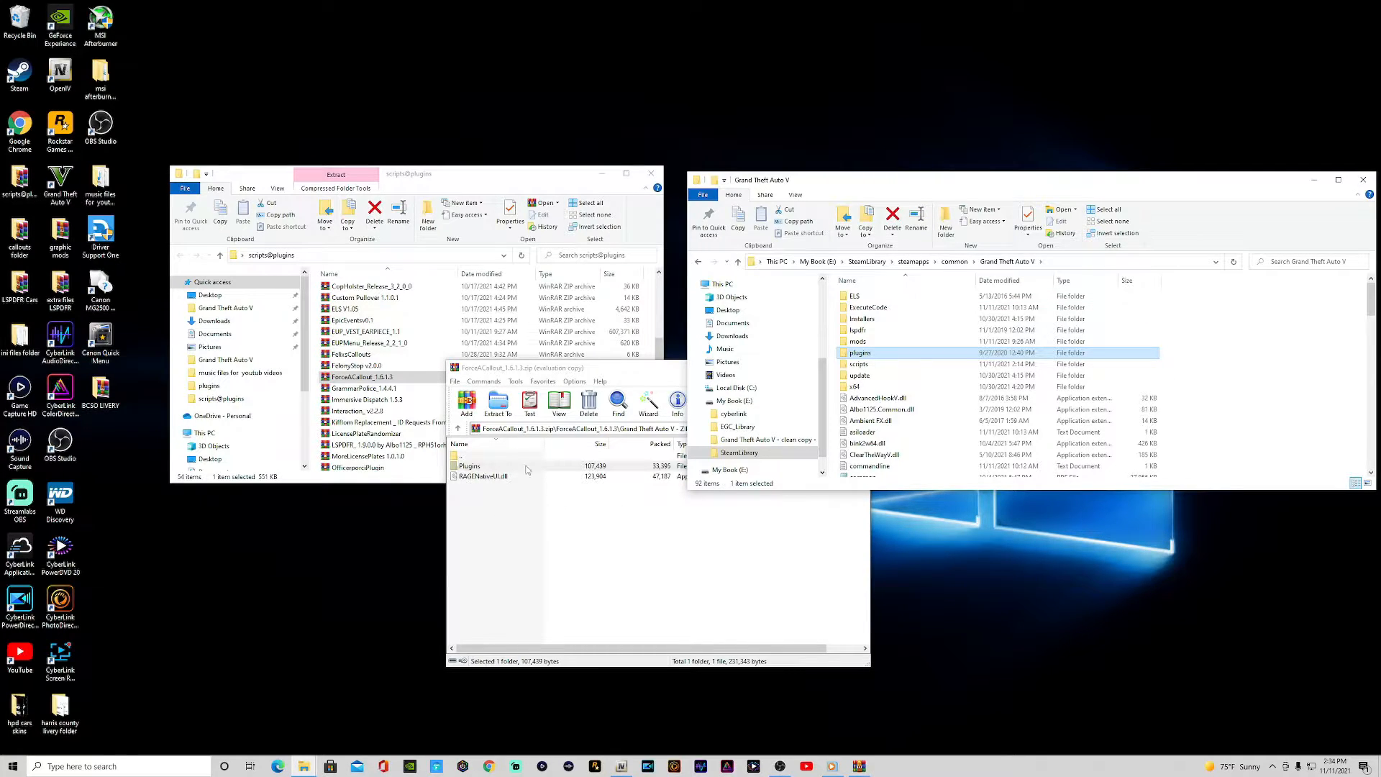
click(733, 544)
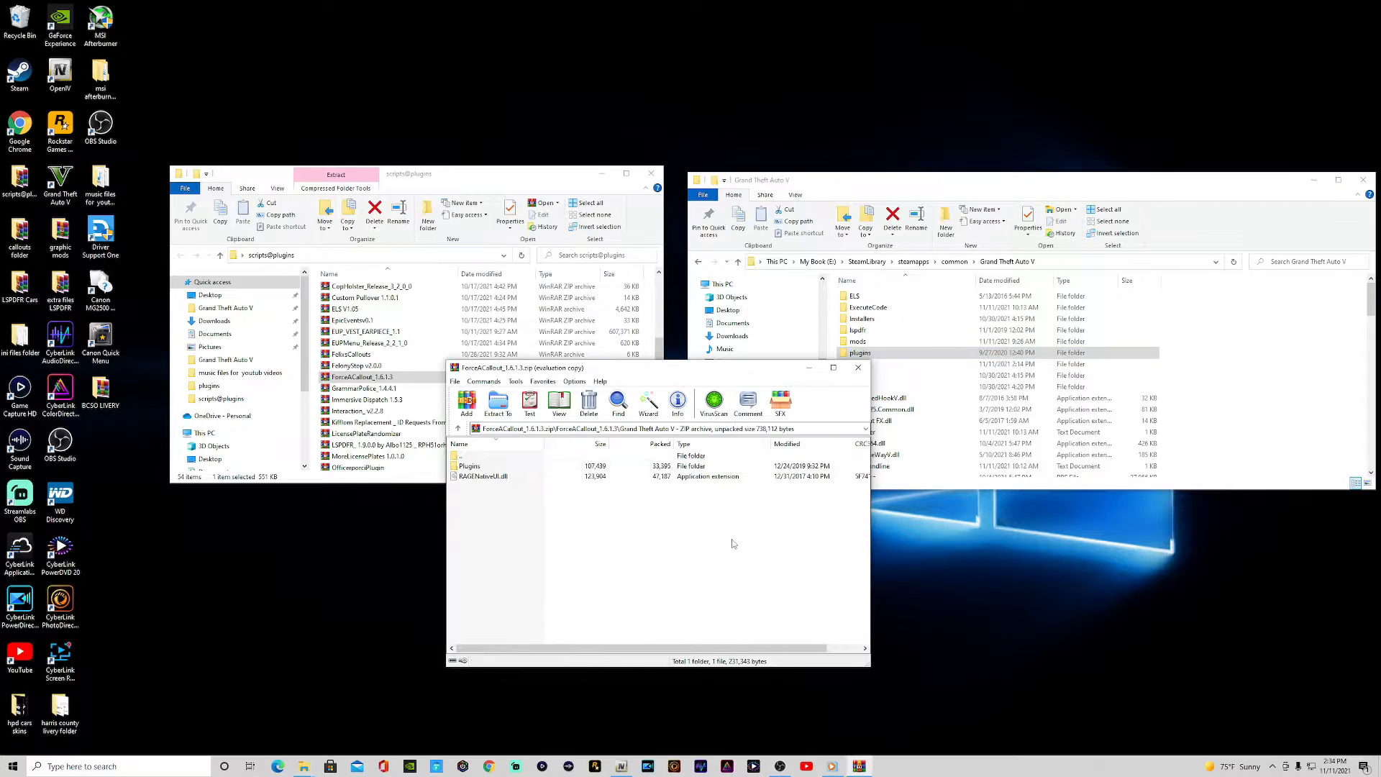
click(858, 368)
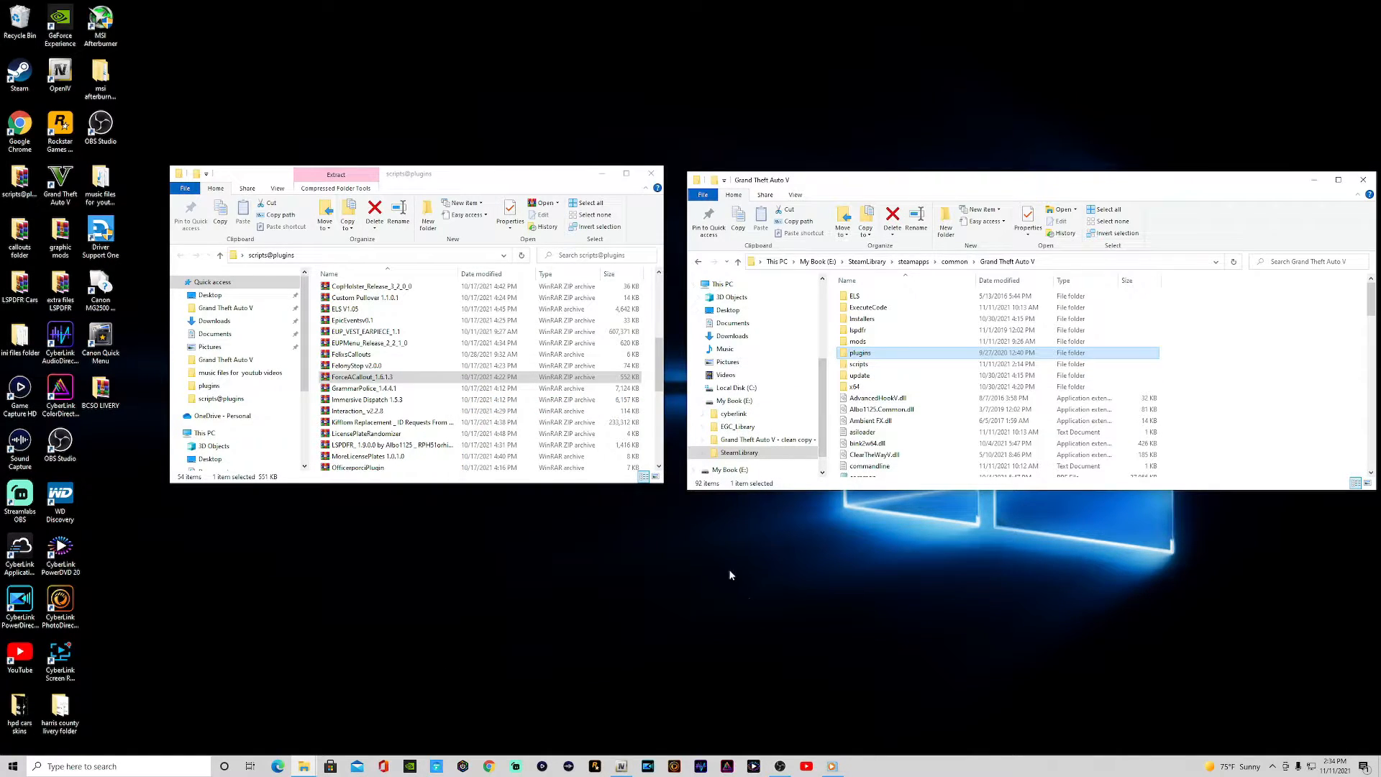
Extract plugins, lspdfr, RAGENativeUI.dll and AutoItX3_x64.dll from the GrammarPolice_1.4.4.1 archive's Grand Theft Auto V folder into the main game folder, closing the archive.
double_click(354, 389)
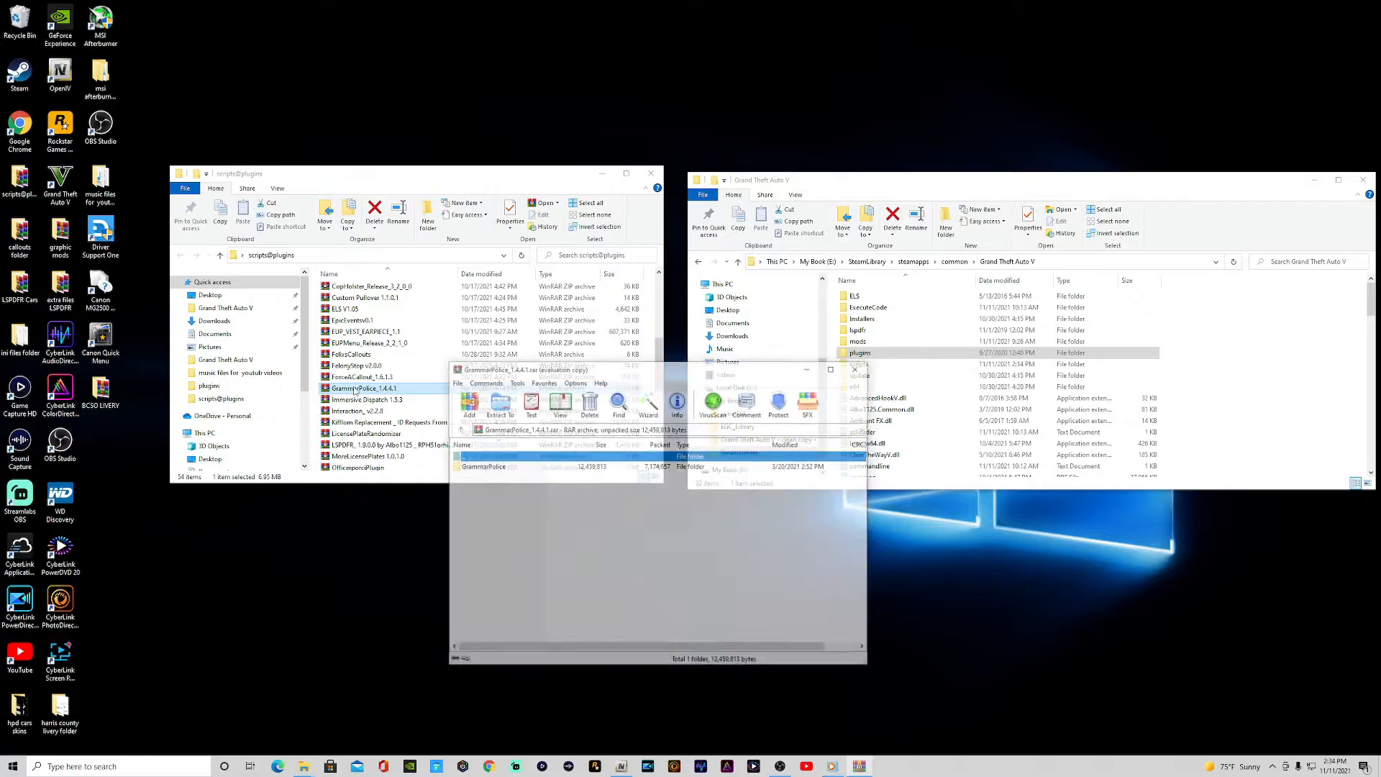
double_click(478, 467)
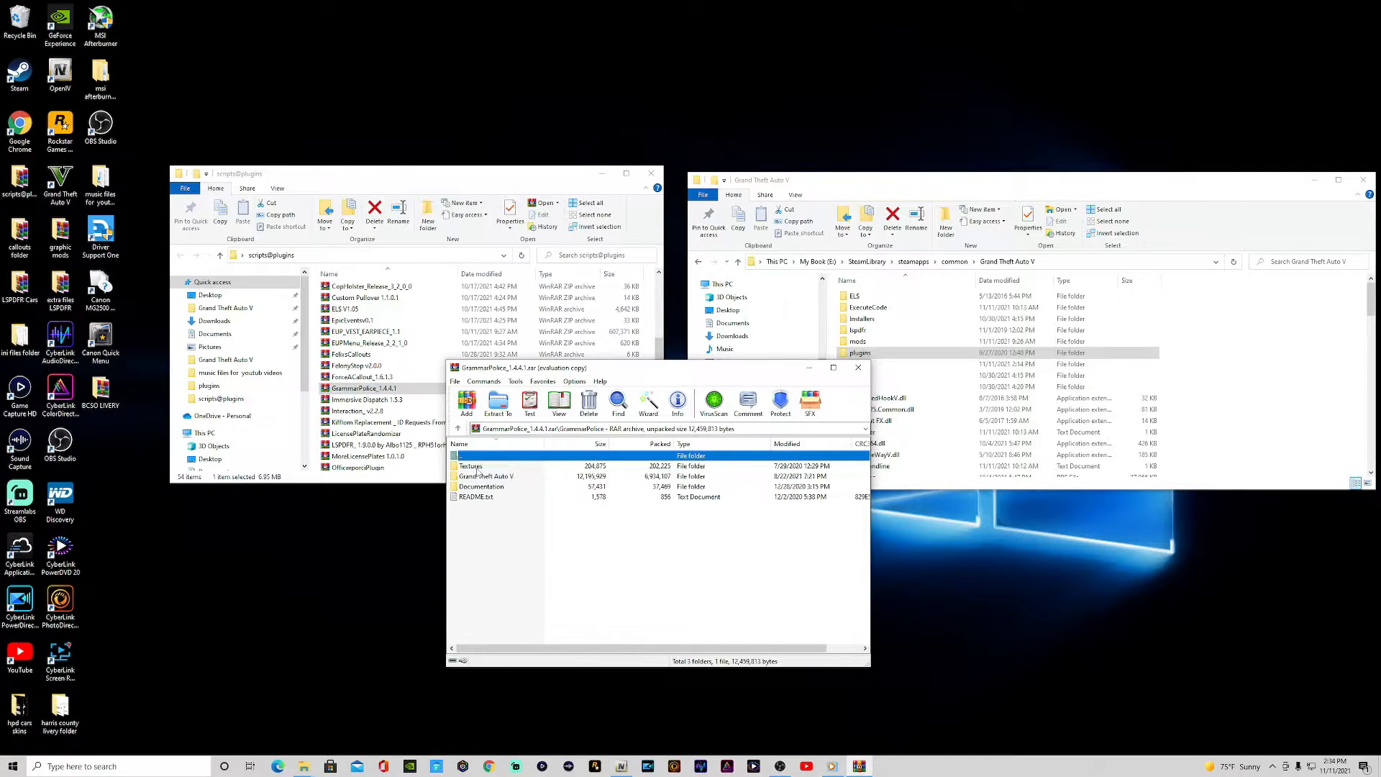
double_click(479, 477)
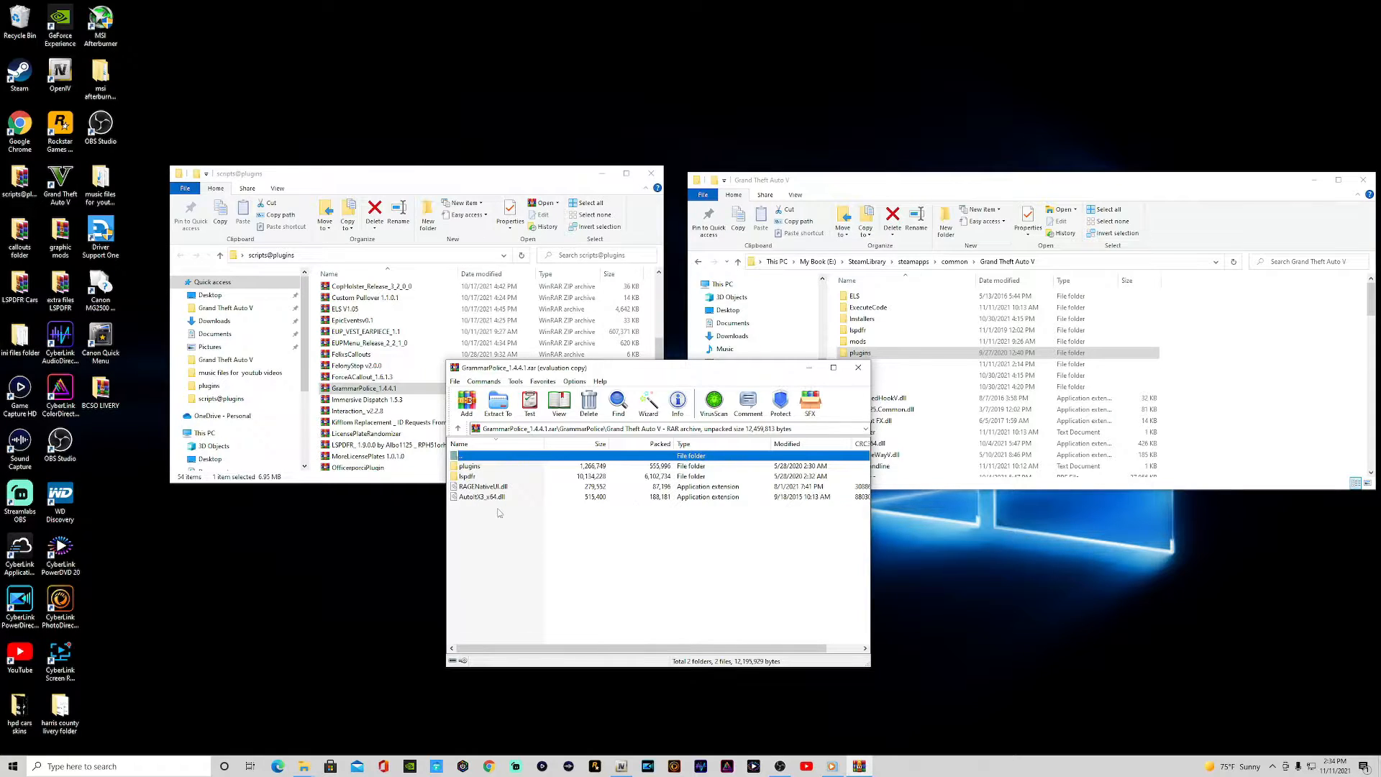
drag(478, 519, 481, 484)
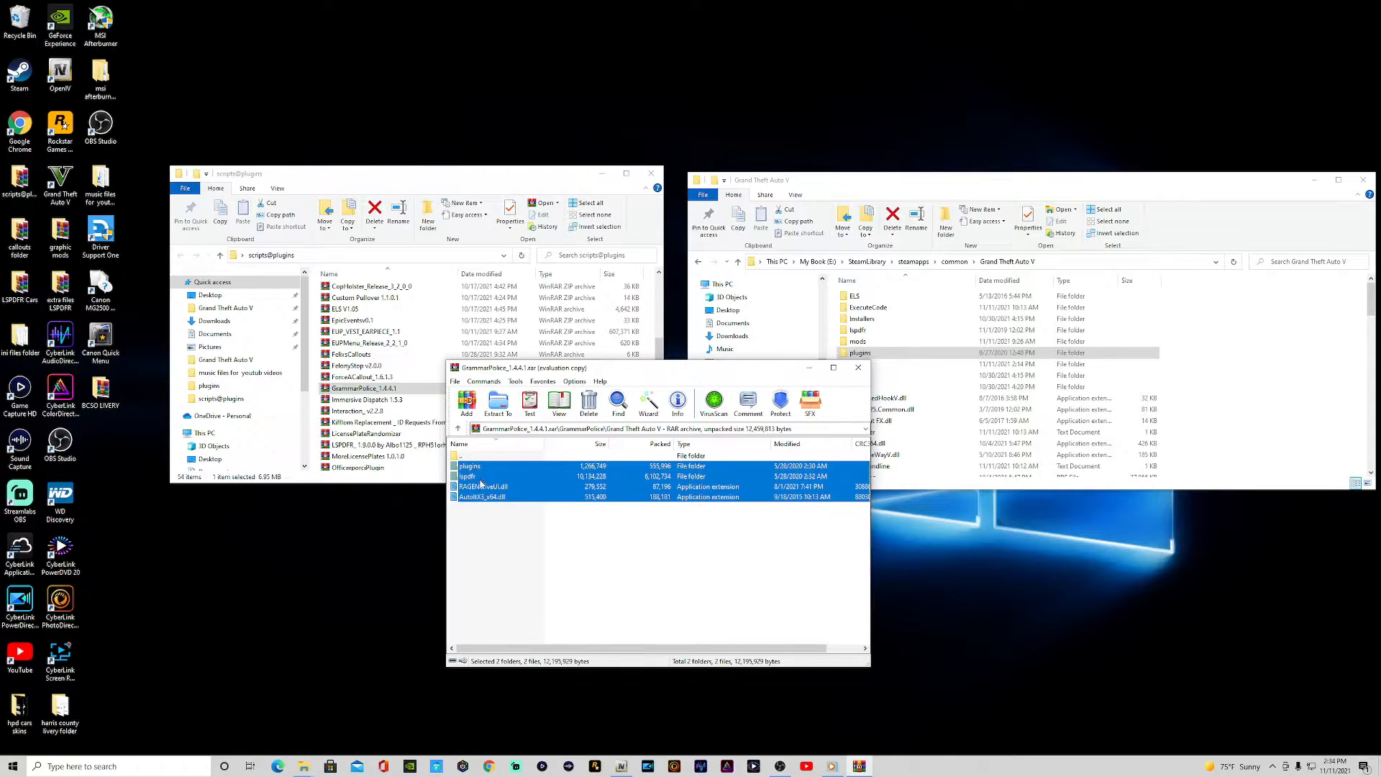
drag(602, 469, 1125, 459)
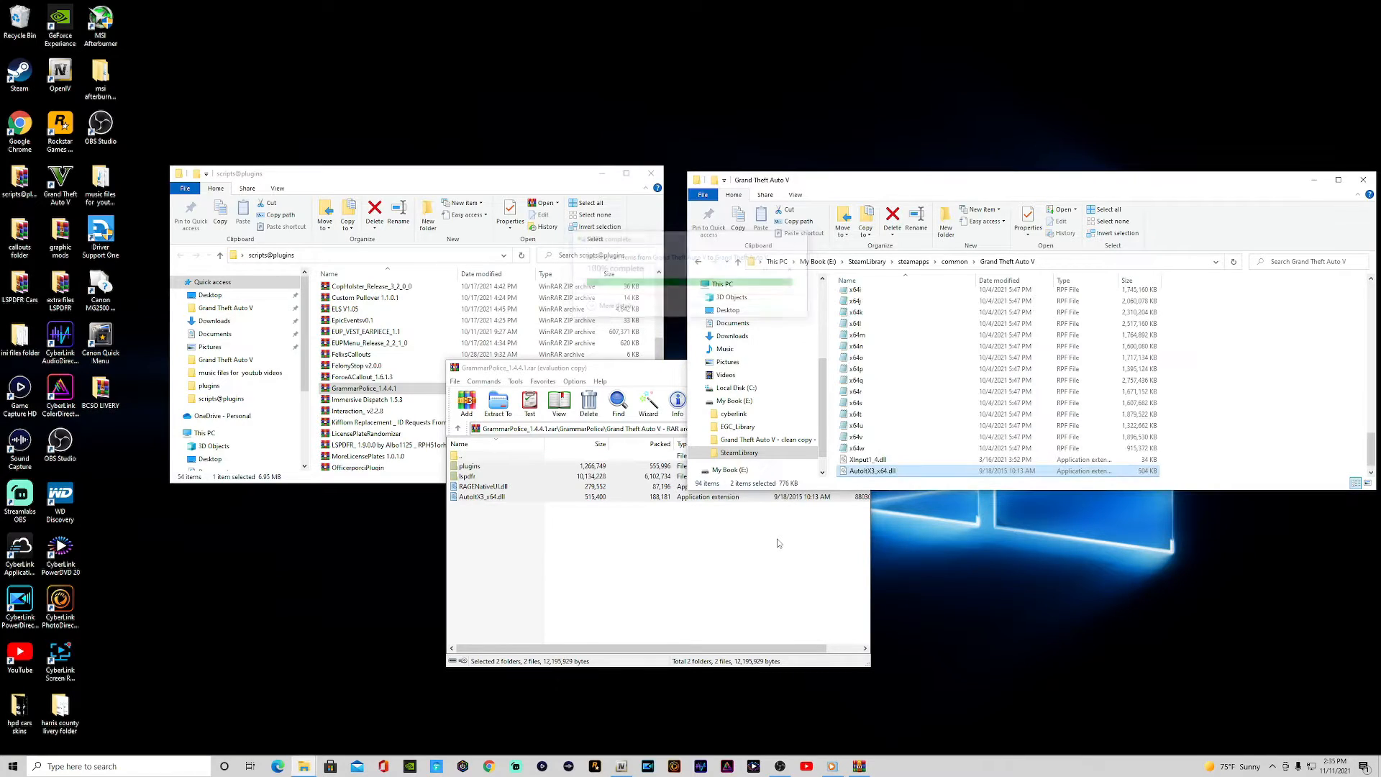
click(748, 598)
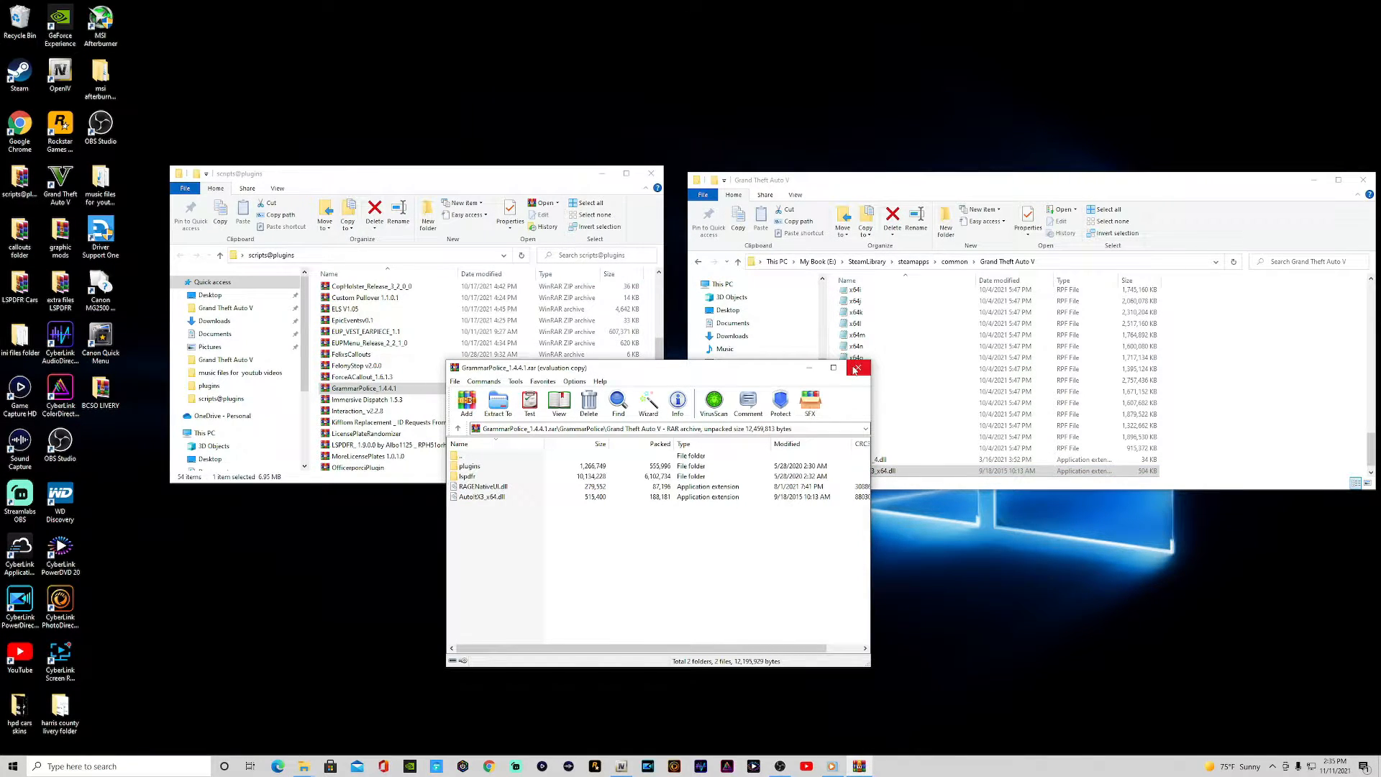
click(856, 369)
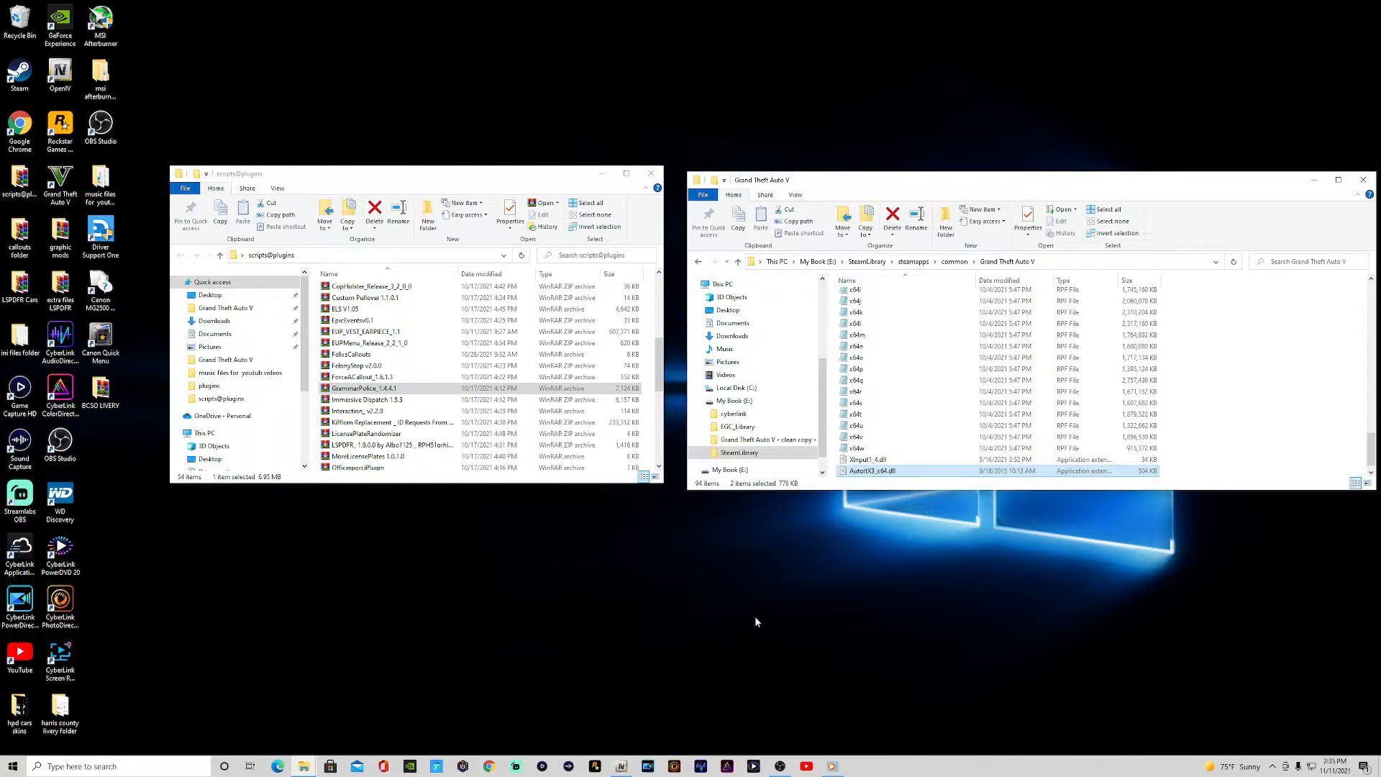
Extract Plugins, lspdfr and RAGENativeUI.dll from the Immersive Dispatch 1.5.3 archive into the main game folder, replacing the existing DLL, and close the archive.
double_click(364, 400)
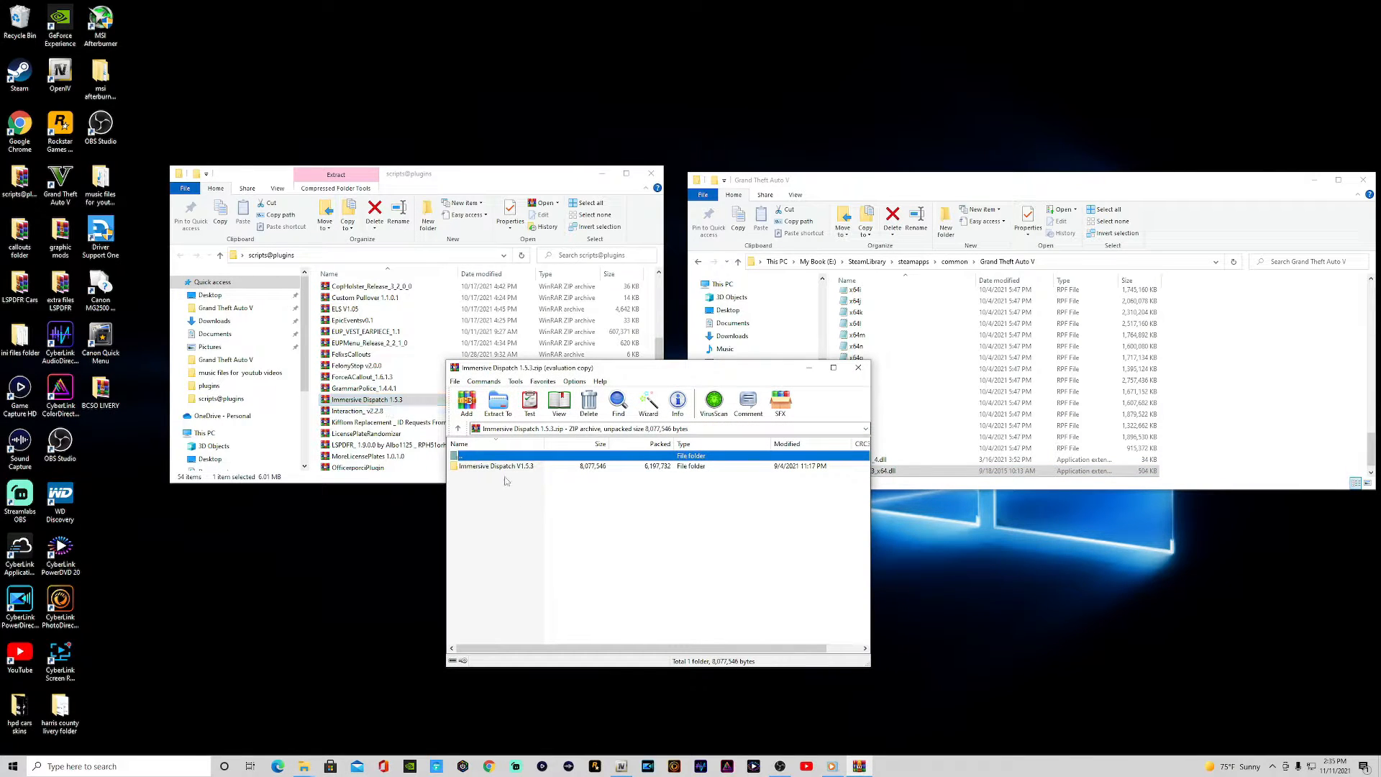
double_click(501, 467)
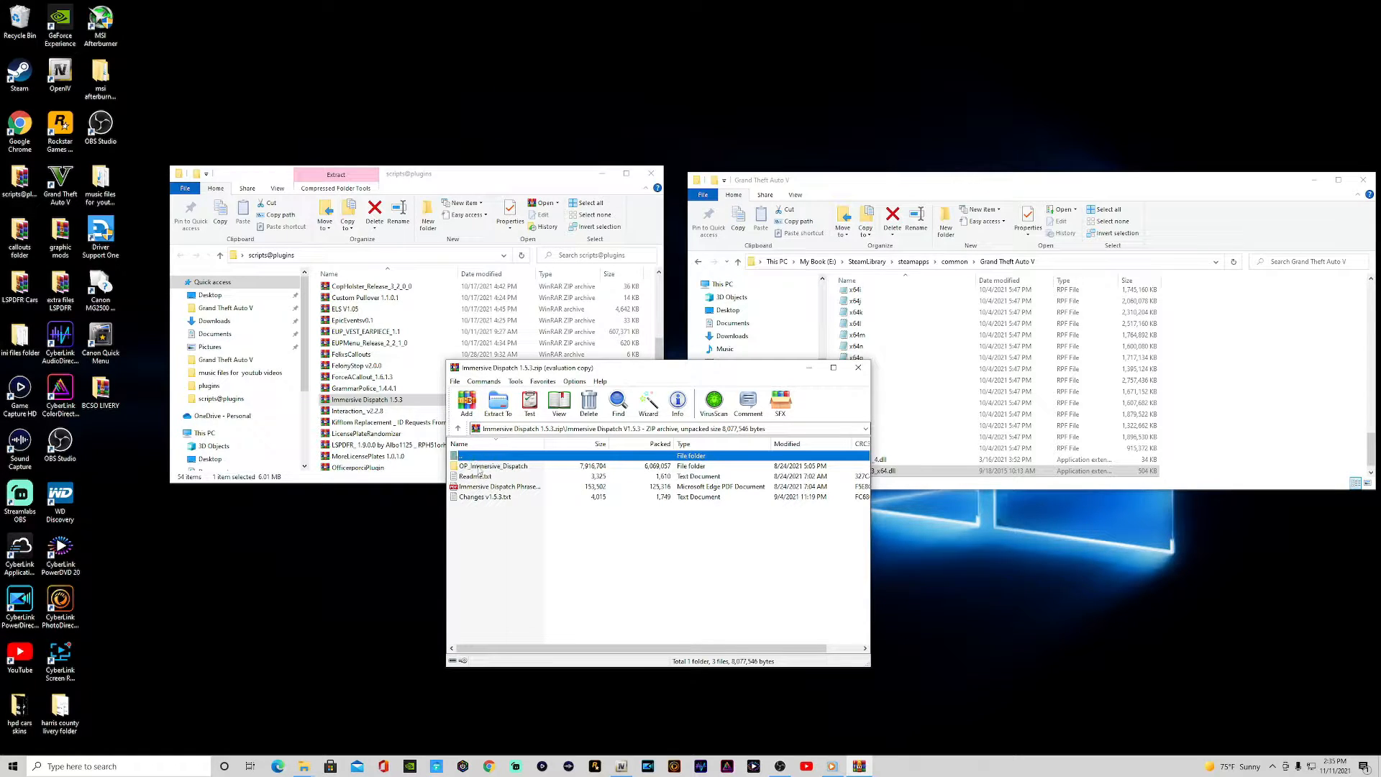
double_click(477, 466)
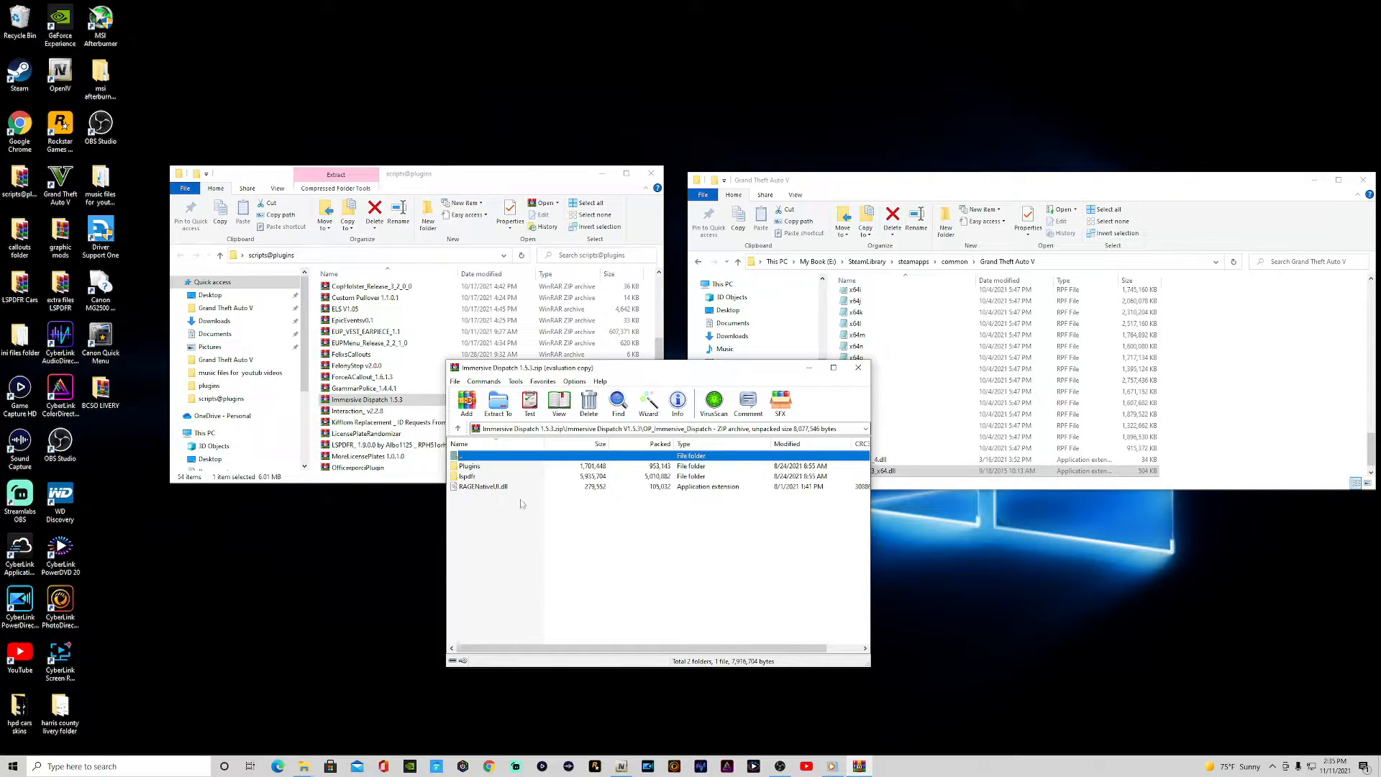
drag(479, 501, 478, 464)
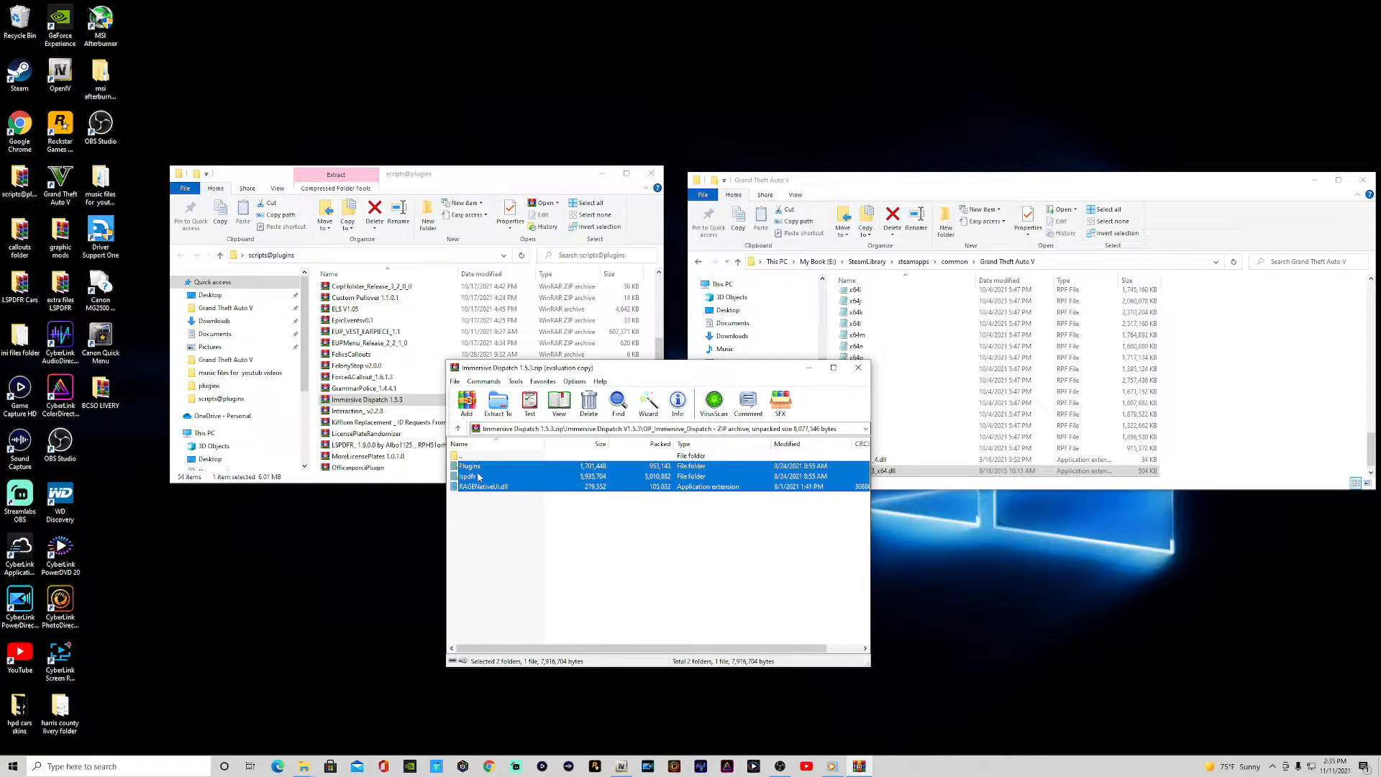
drag(1067, 419, 1203, 399)
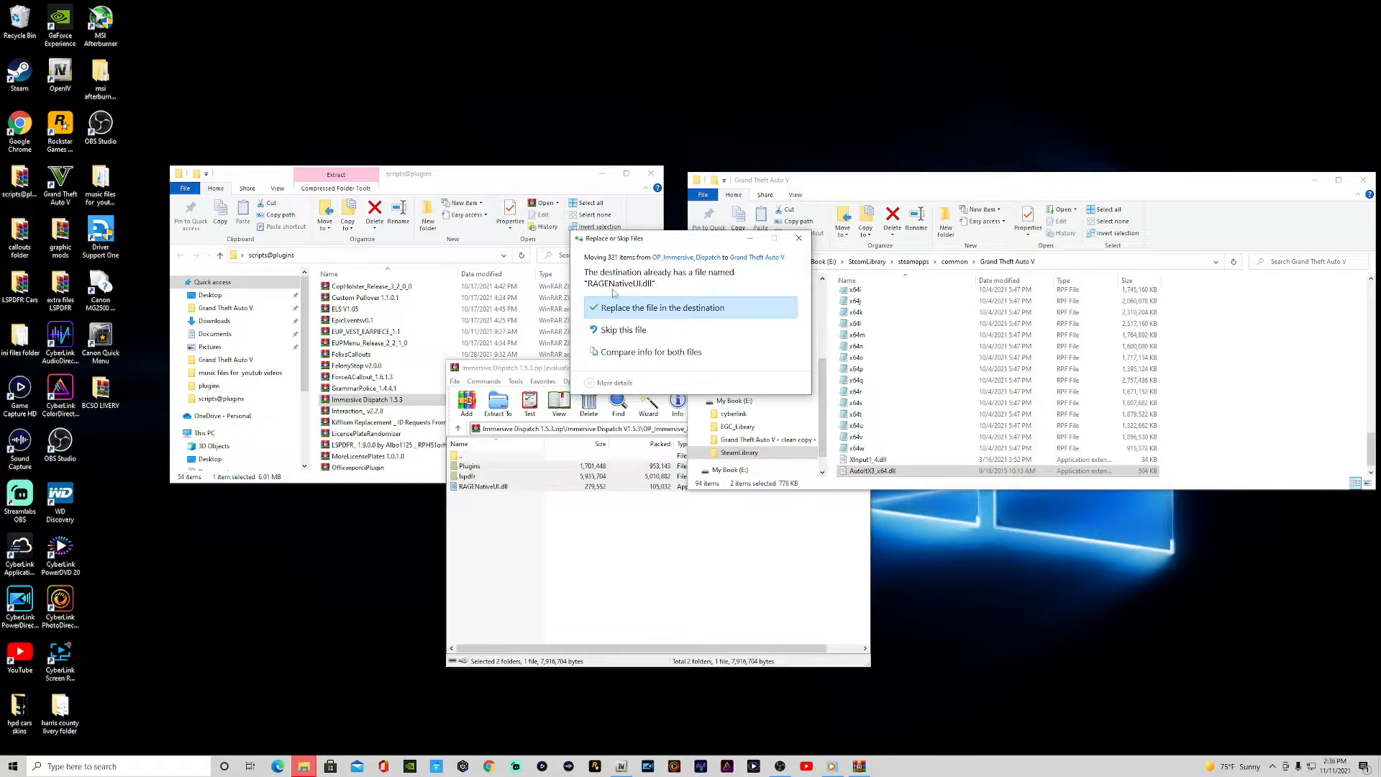
click(655, 310)
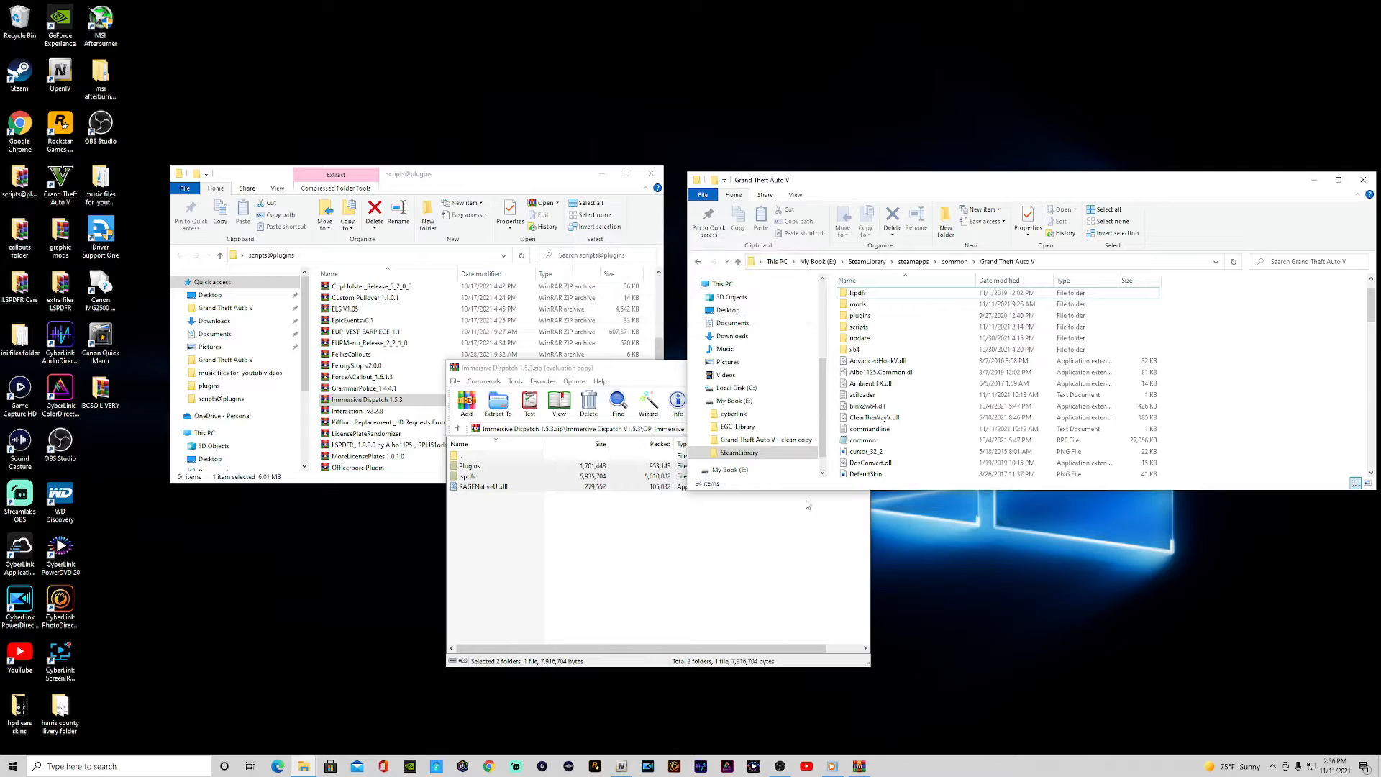
click(1234, 262)
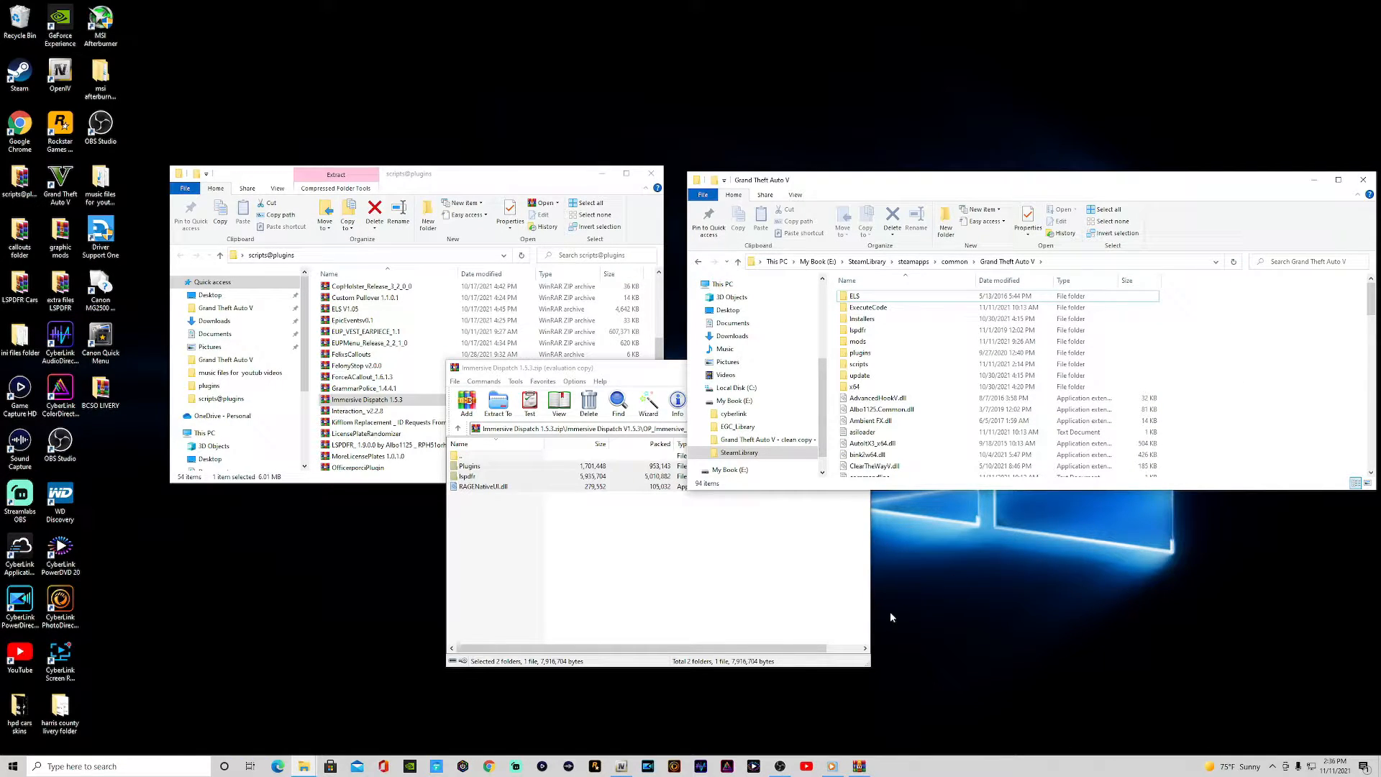
click(792, 590)
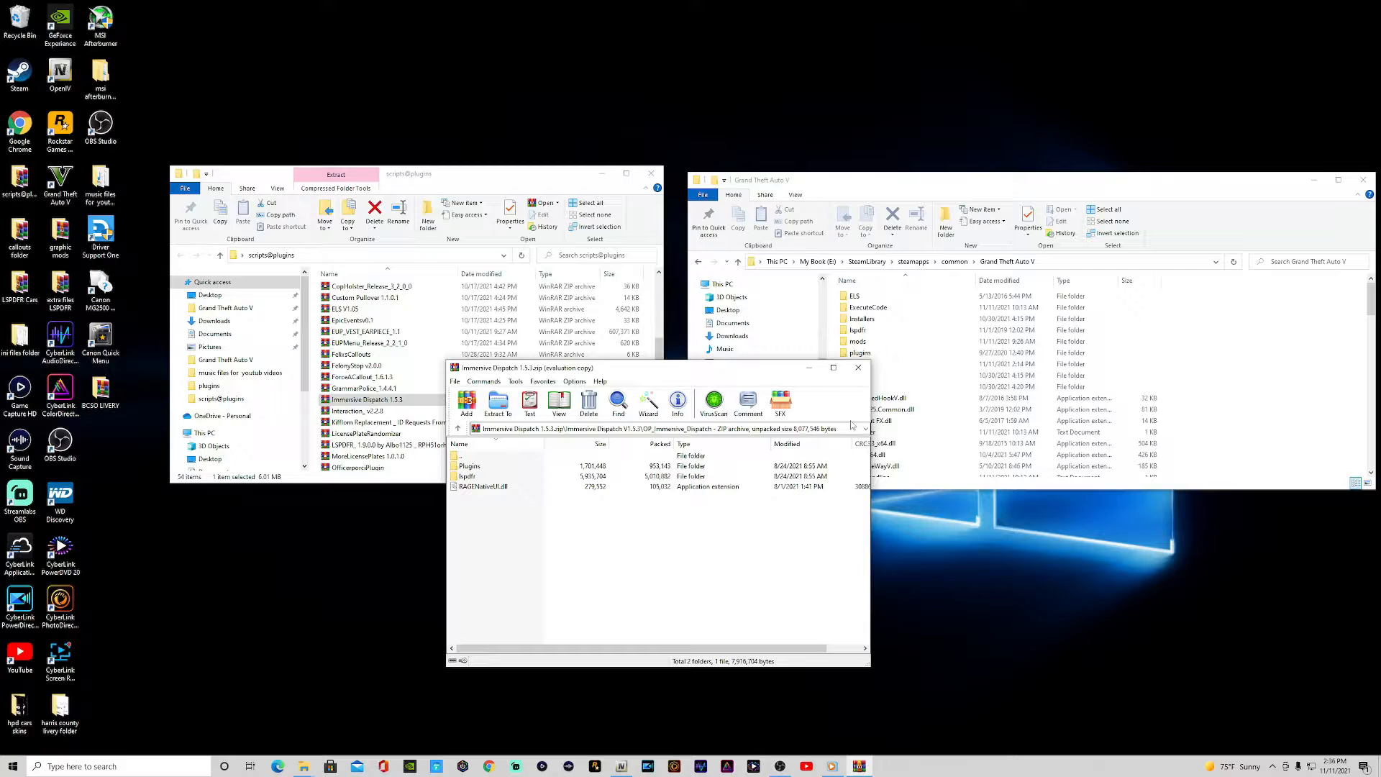
click(858, 367)
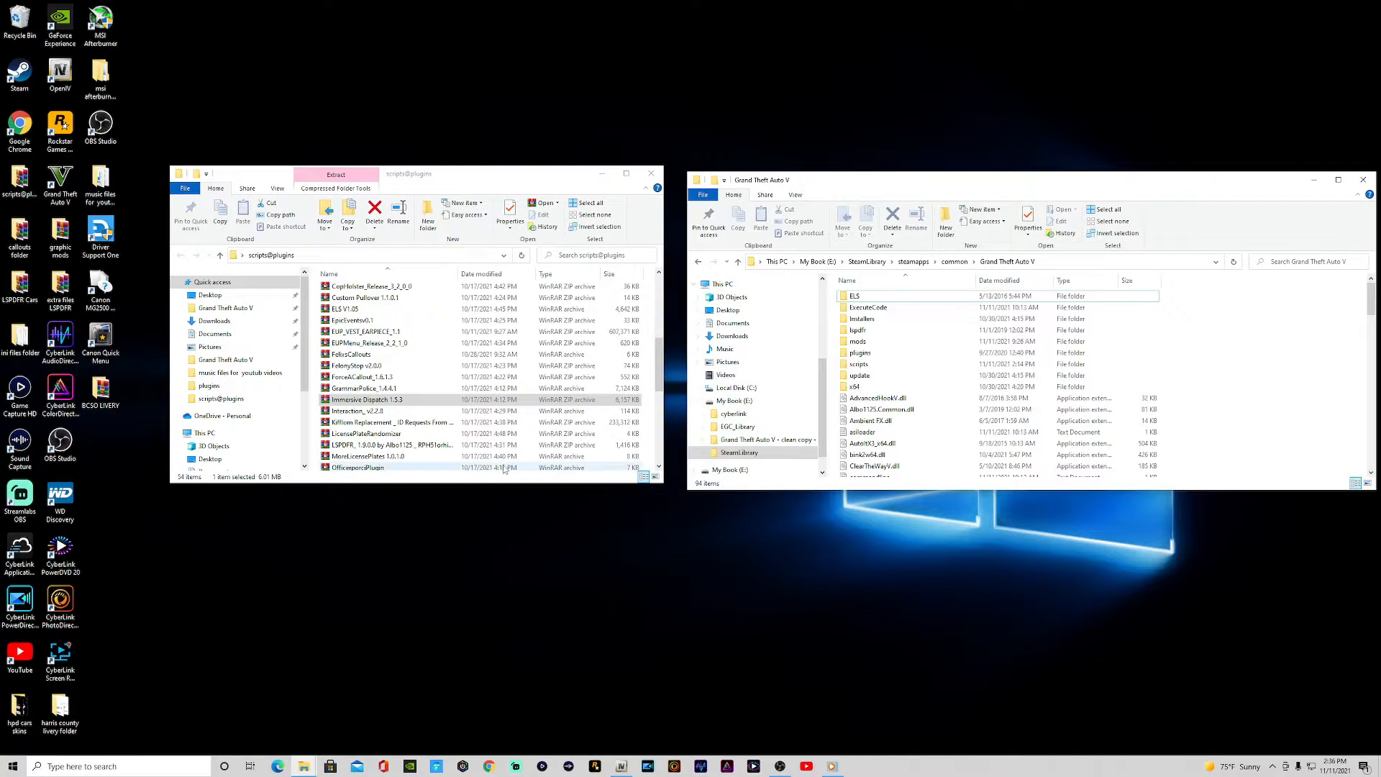
Extract the Plugins and Custom Item XMLs folders from the Interaction archive into the main game folder and close the archive.
double_click(359, 411)
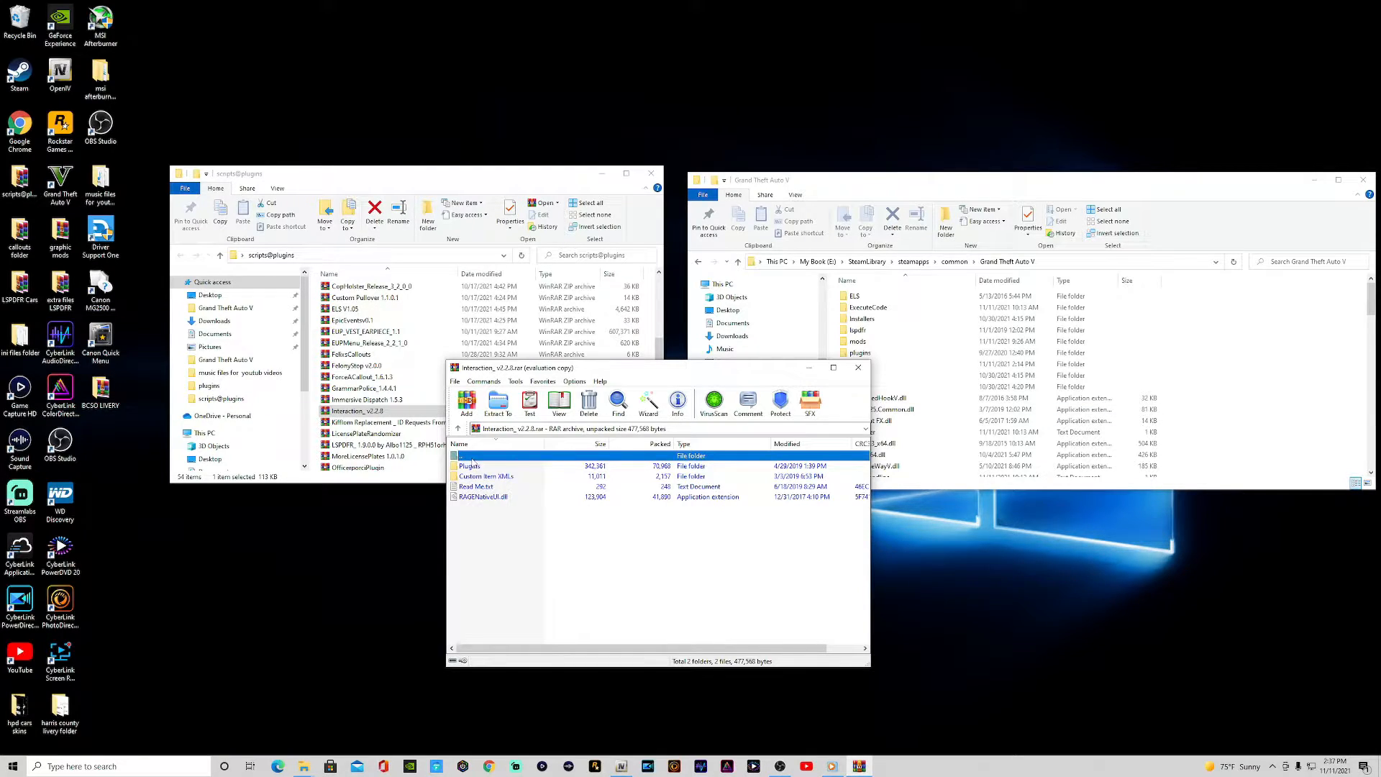
click(473, 464)
shift+click(480, 477)
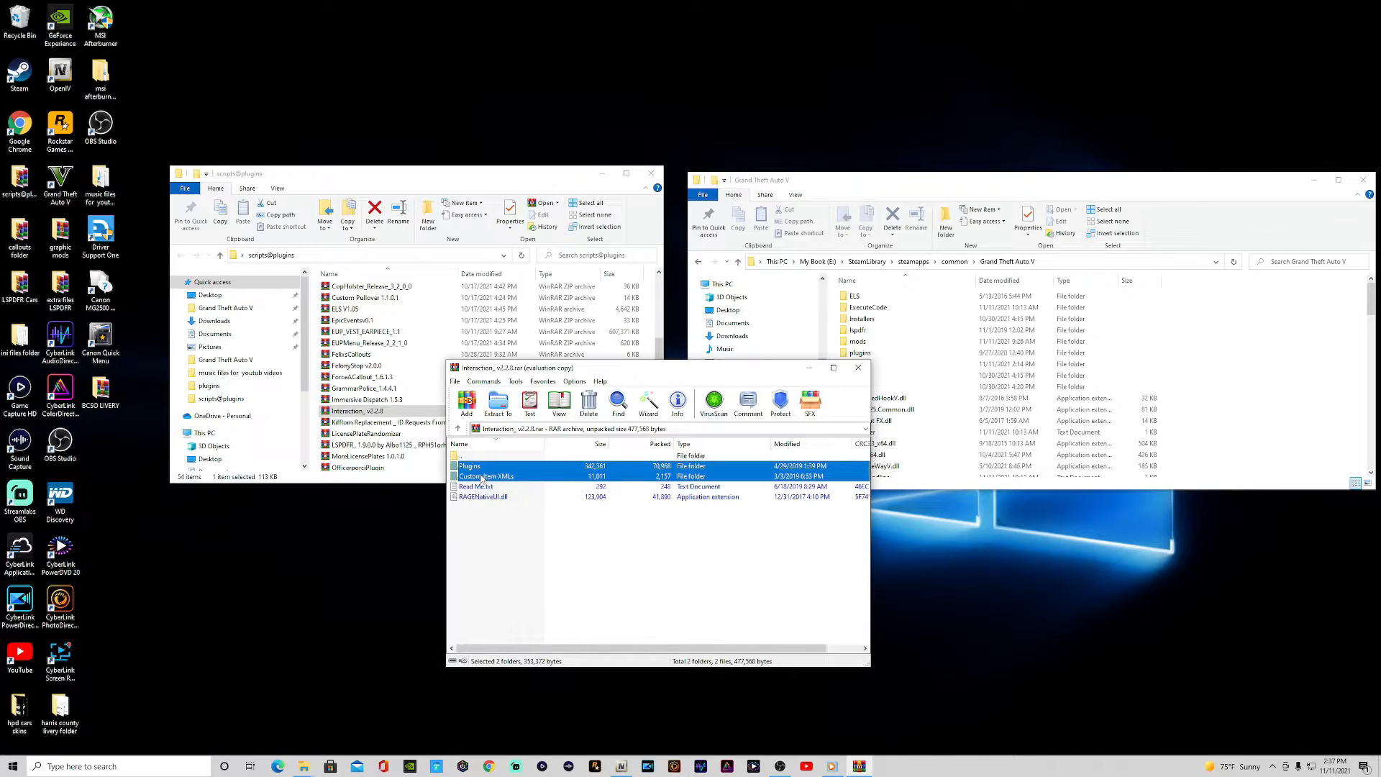
drag(484, 477, 1288, 388)
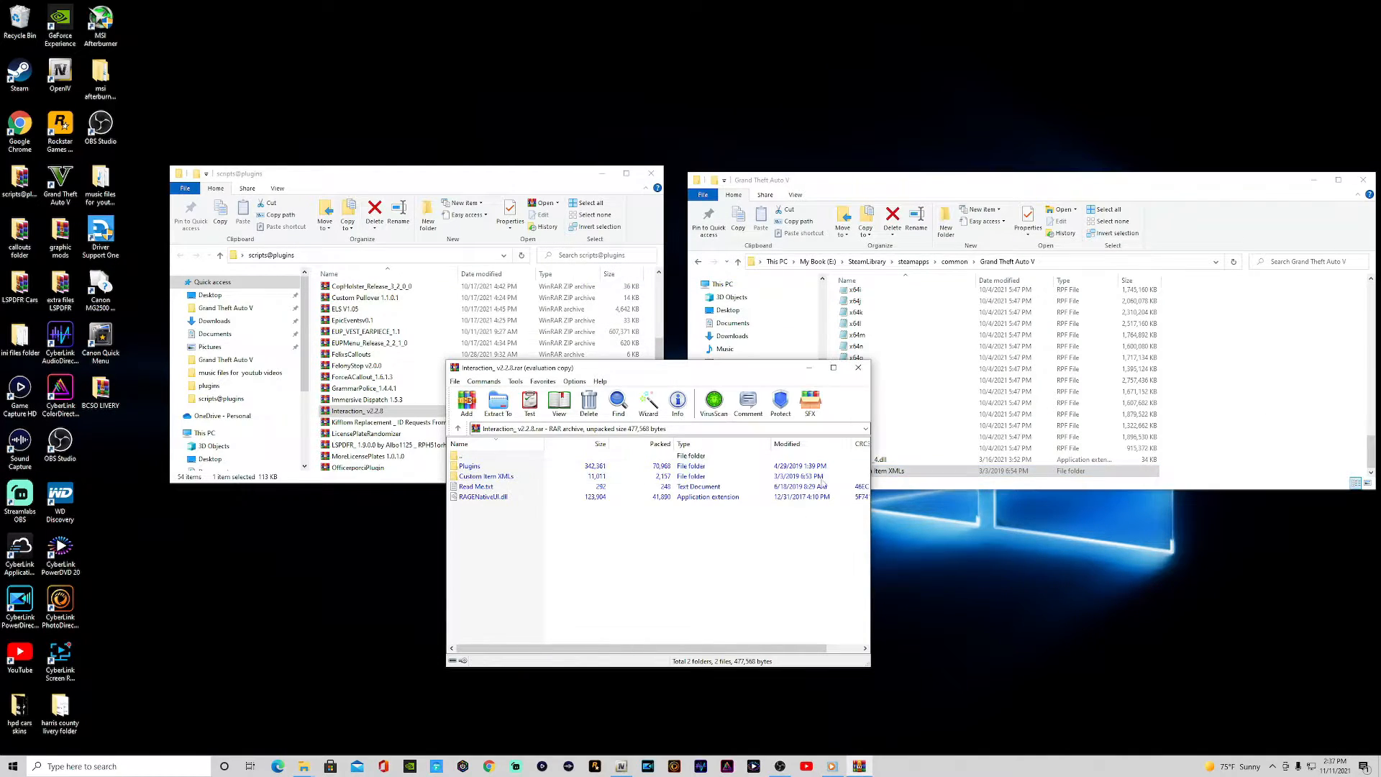
click(858, 368)
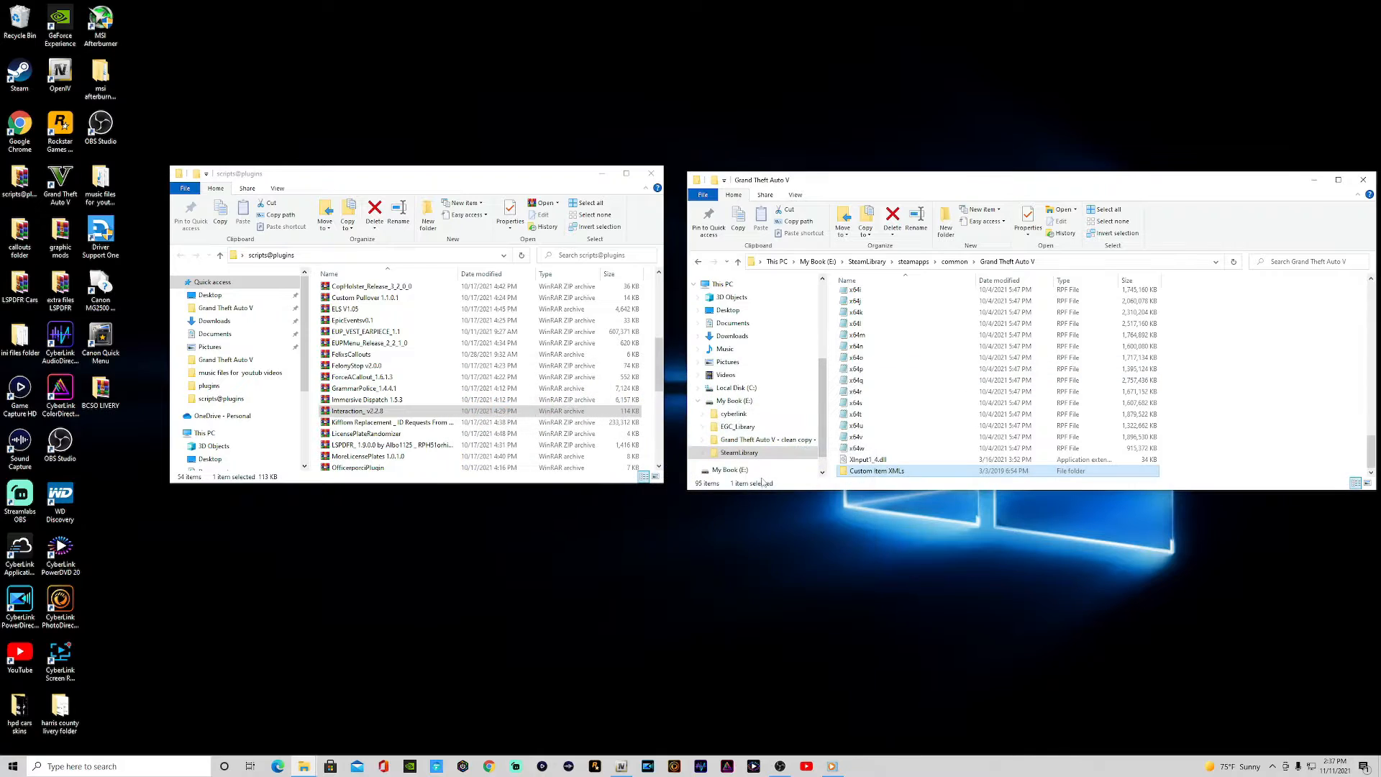
Extract LicensePlateRandomizer.dll from the LicensePlateRandomizer archive into the main Grand Theft Auto V folder and close the archive.
double_click(362, 434)
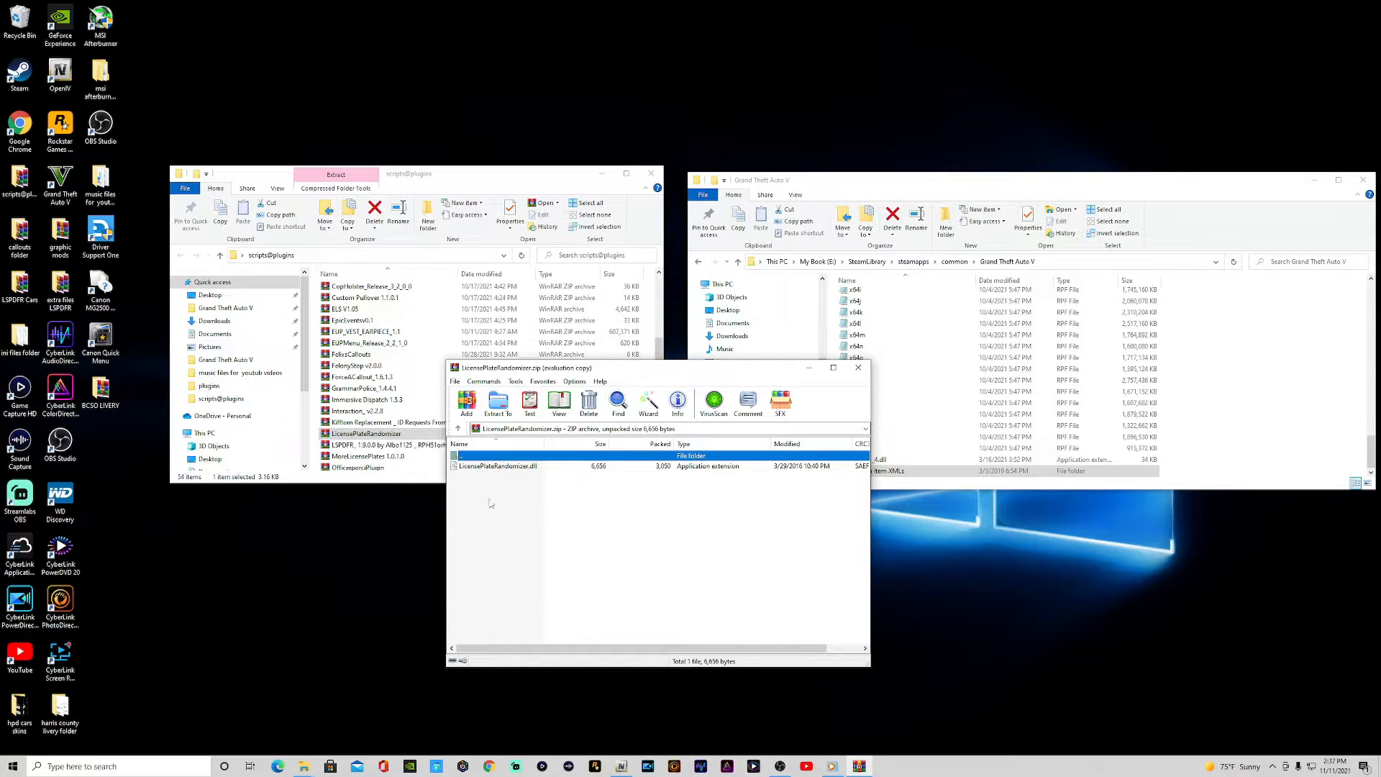
drag(503, 468, 1316, 379)
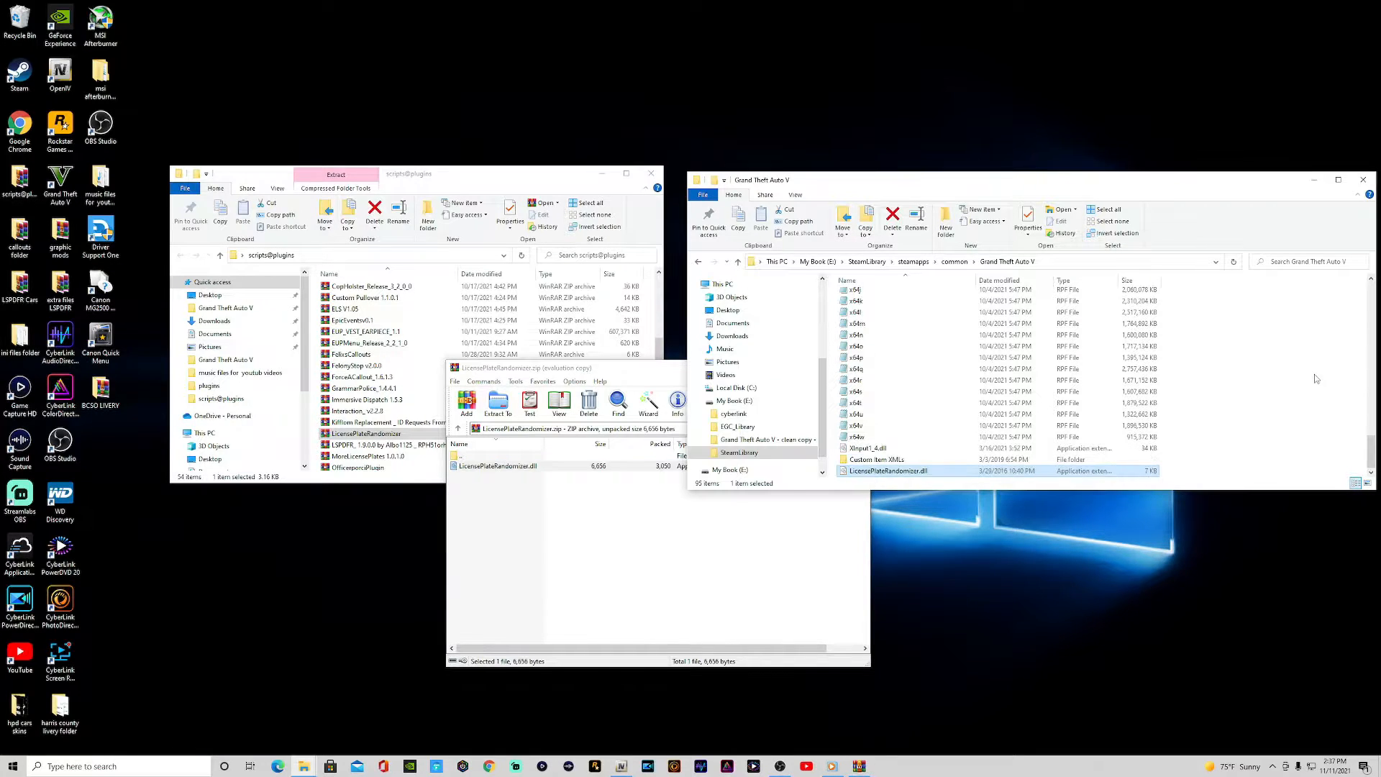
click(670, 566)
click(861, 368)
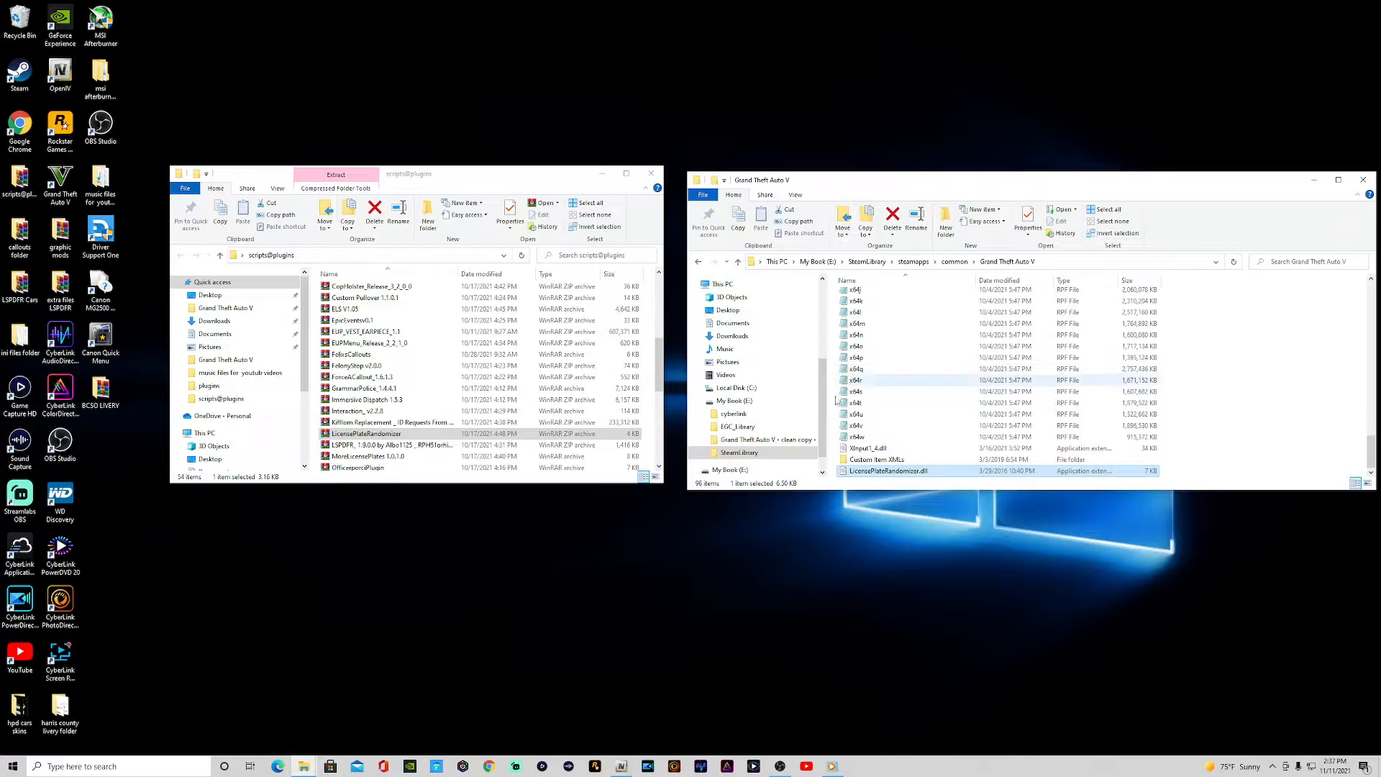
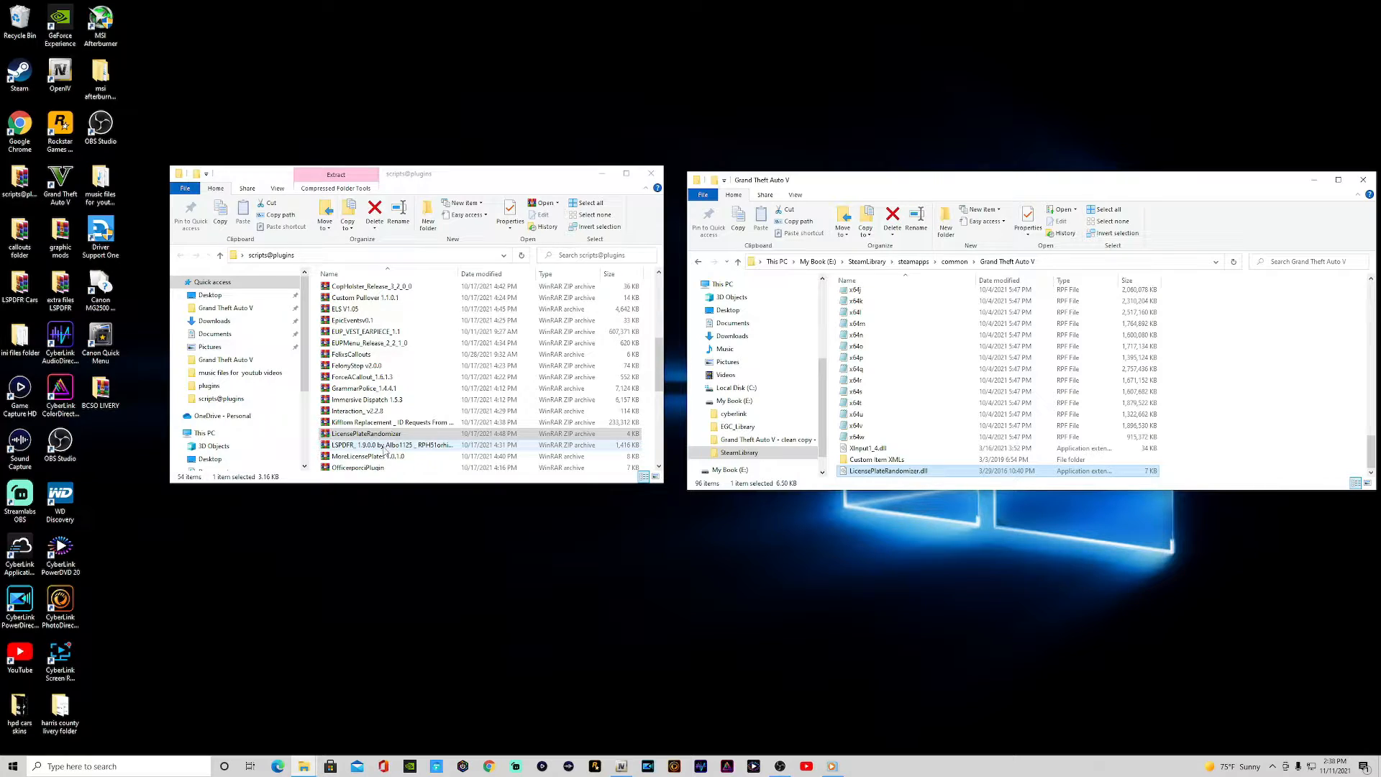
Extract Plugins and Albo1125.Common.dll from the LSPDFR+ archive's Grand Theft Auto V folder into the main game folder, replacing the existing DLL, and close the archive.
double_click(383, 446)
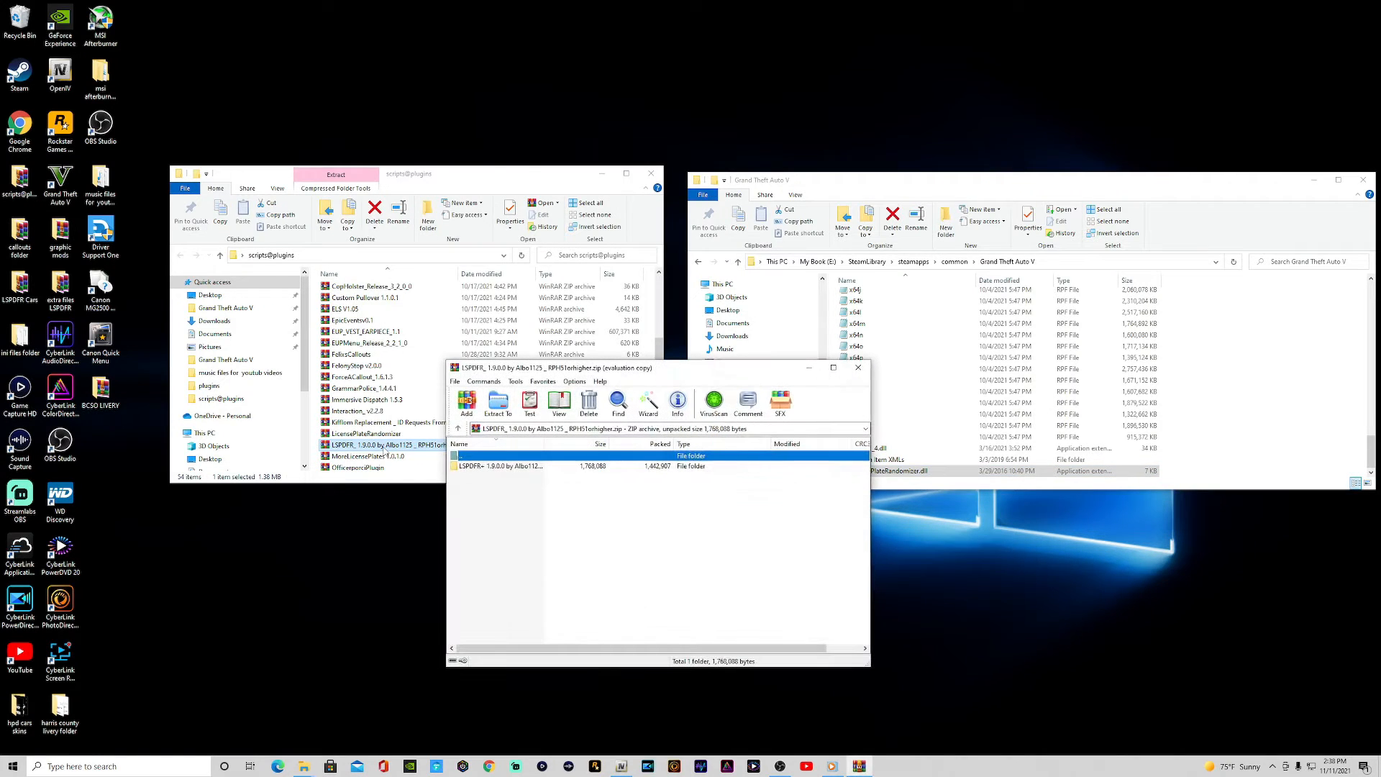
double_click(496, 466)
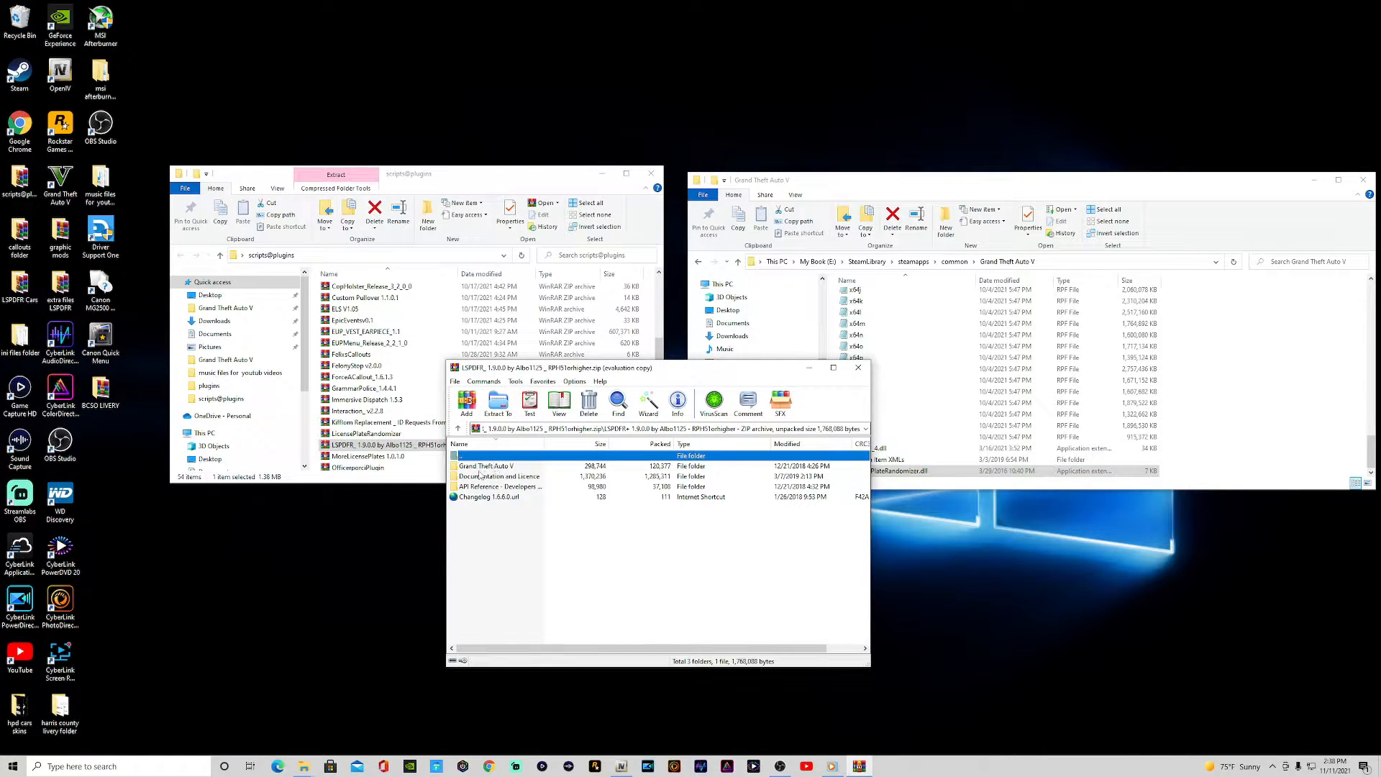
double_click(487, 467)
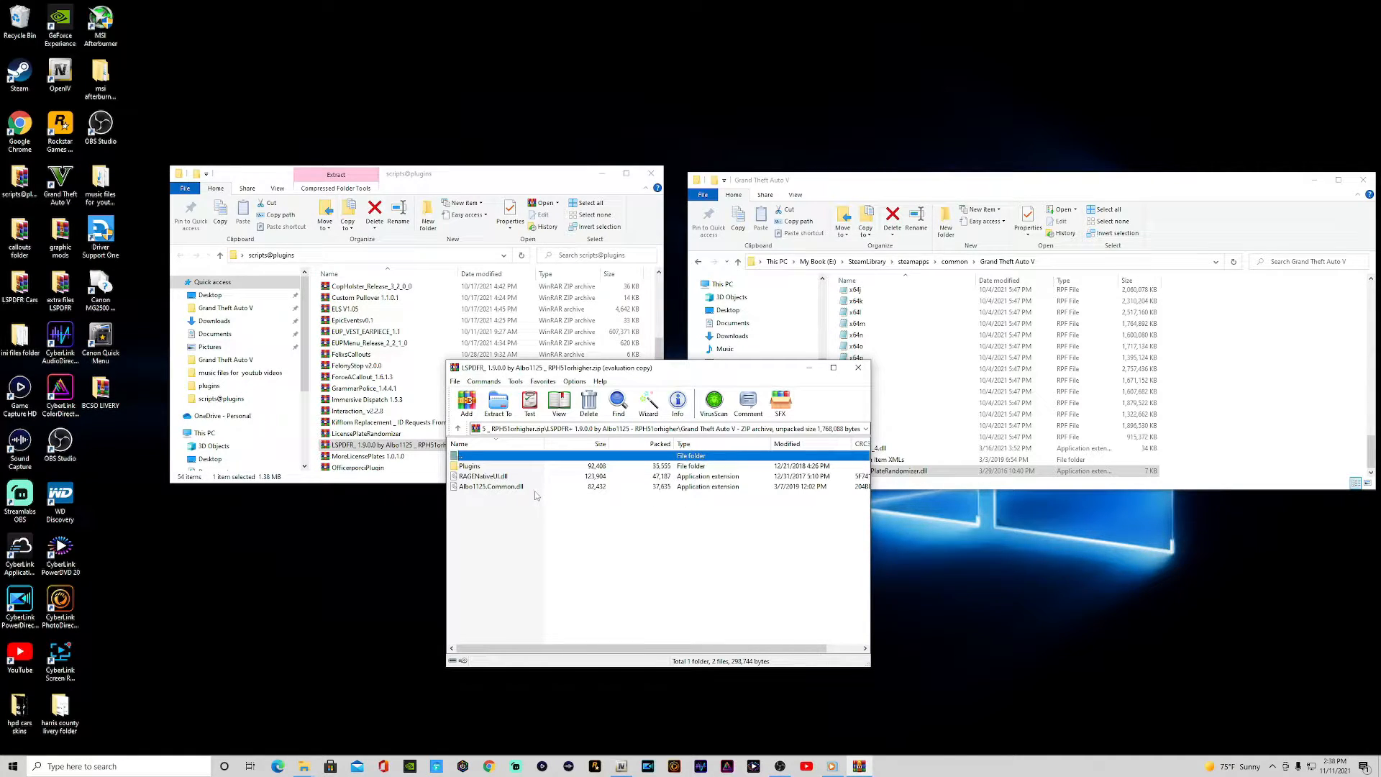
click(508, 488)
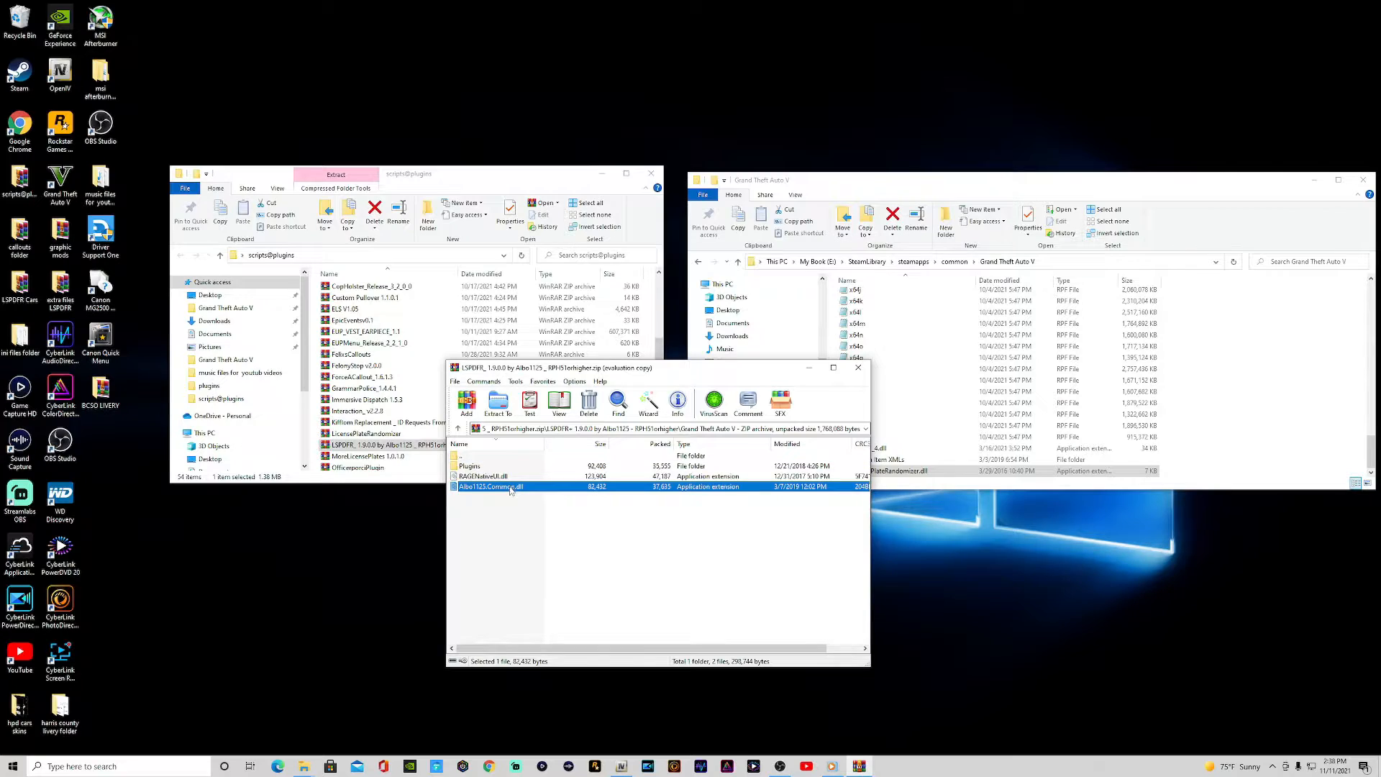
ctrl+click(480, 466)
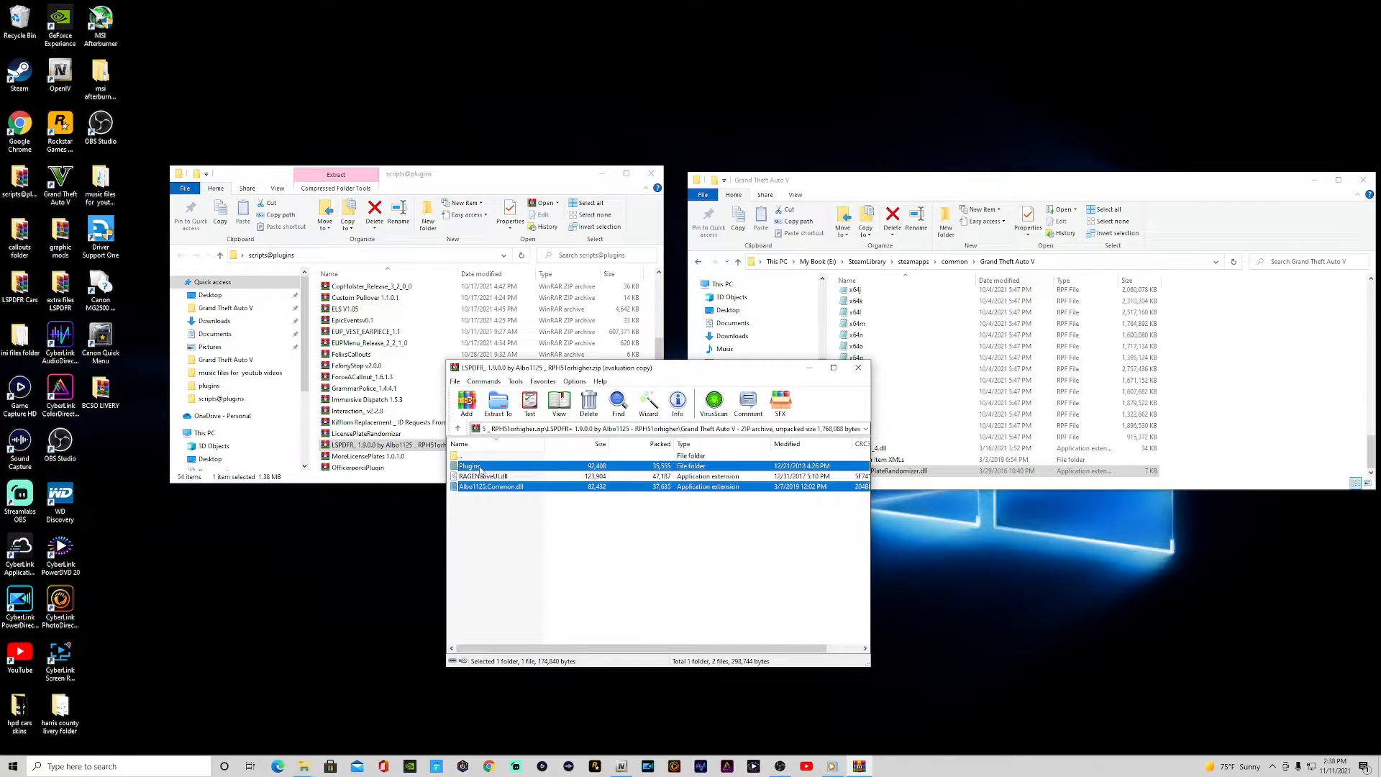
drag(485, 465, 1300, 392)
drag(1299, 392, 1300, 394)
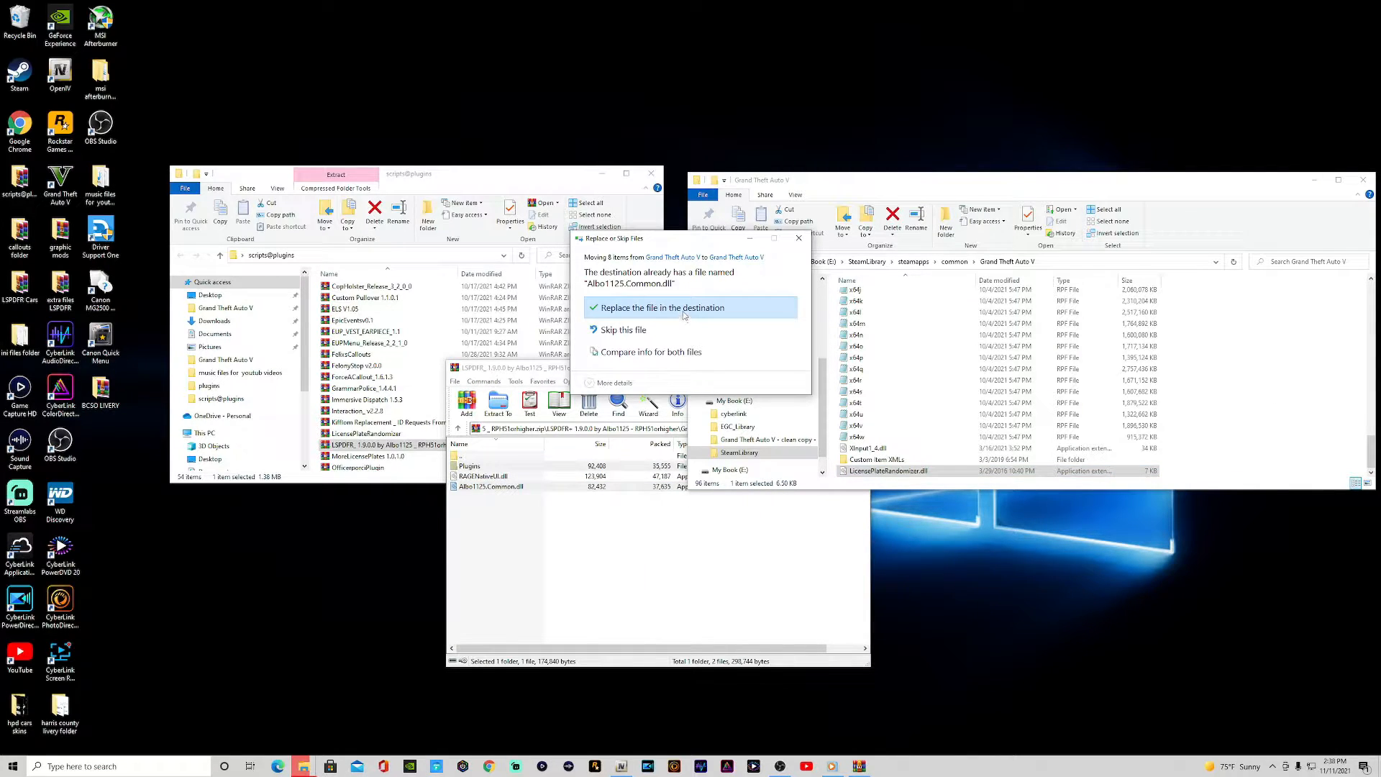
click(678, 308)
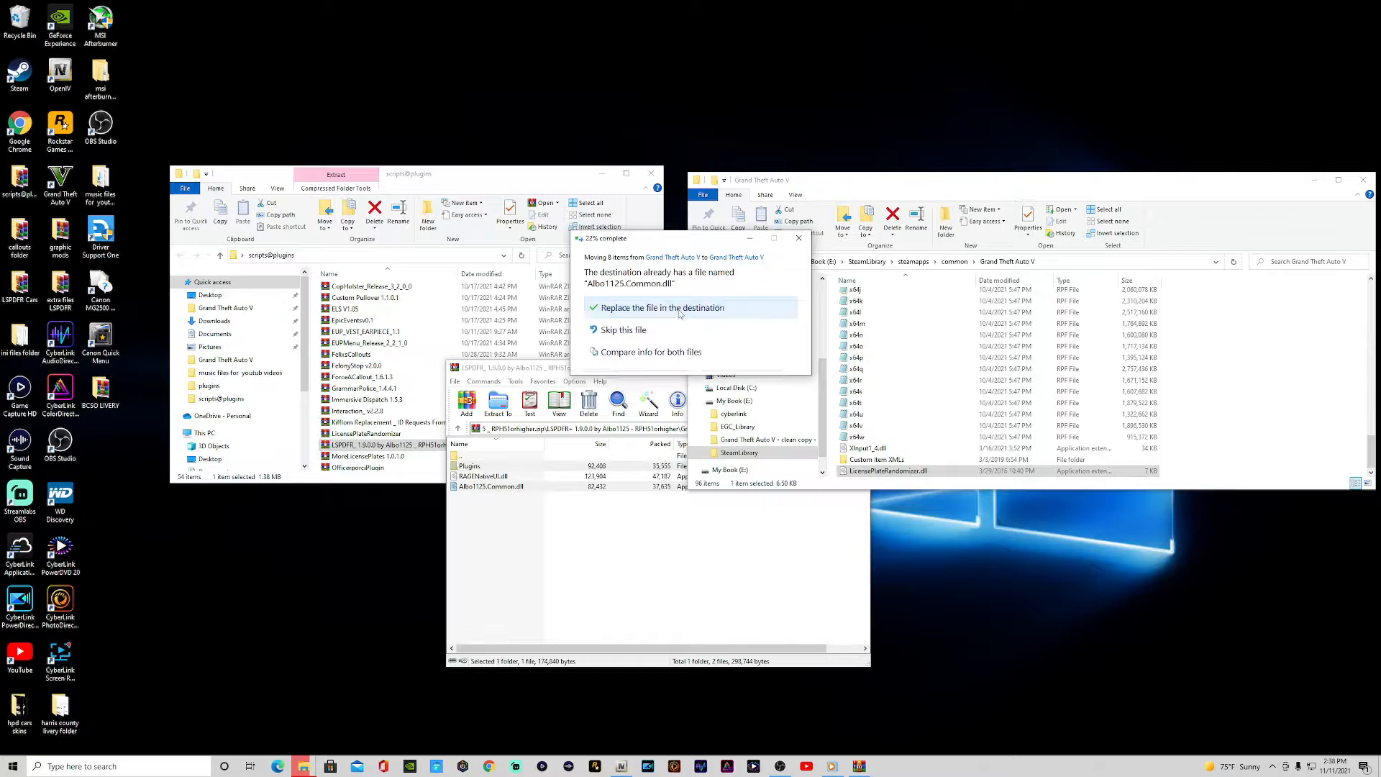
click(703, 564)
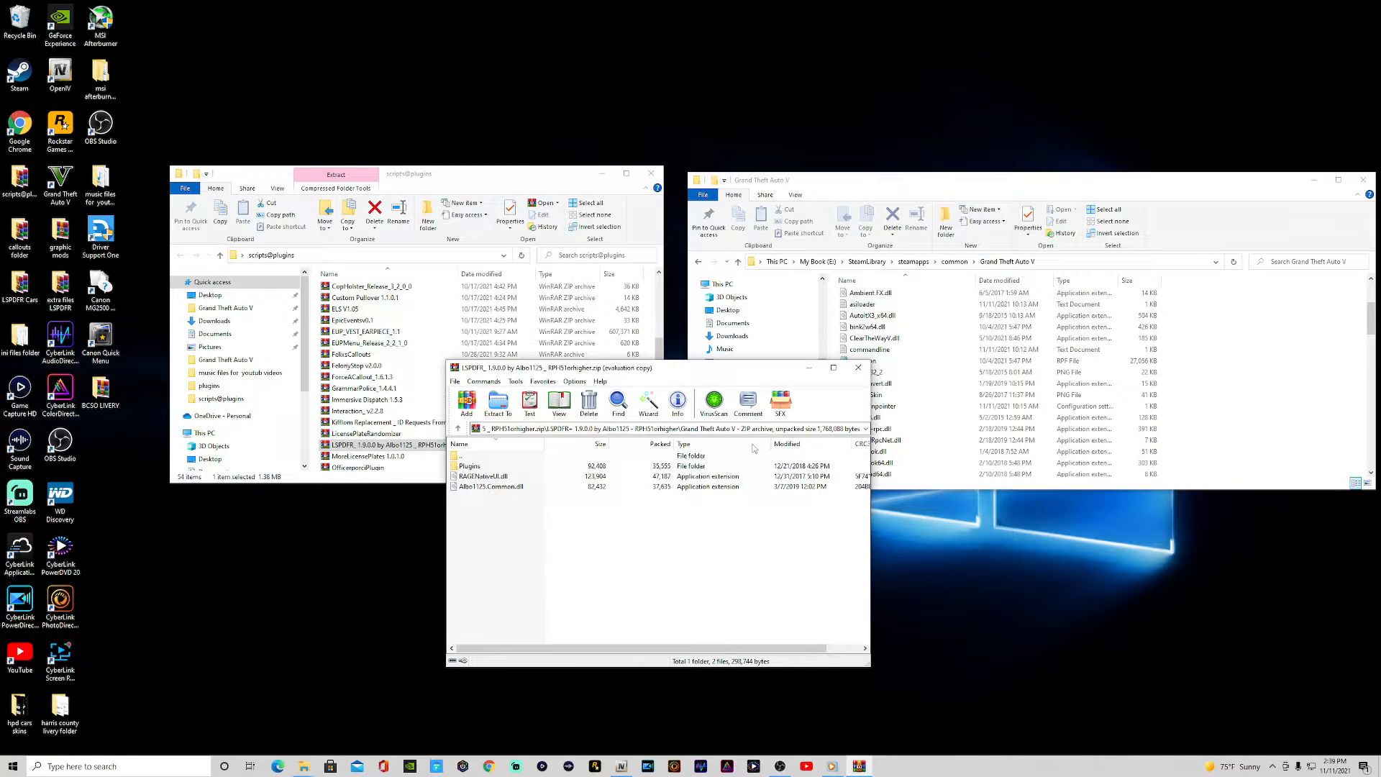
click(856, 367)
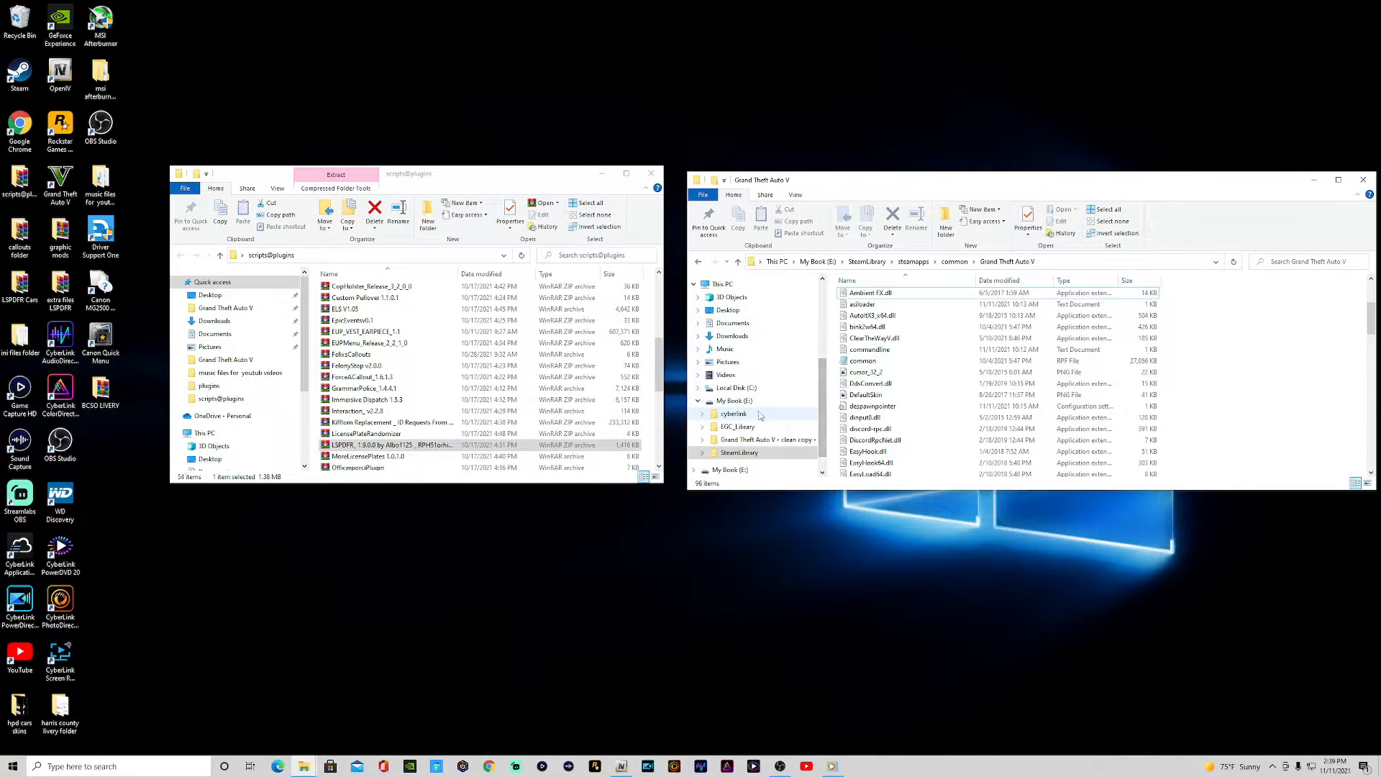
Extract the Plugins folder from the MoreLicensePlates 1.0.1.0 archive's Grand Theft Auto V folder into the main game folder and close the archive.
scroll(406, 432, down, 4)
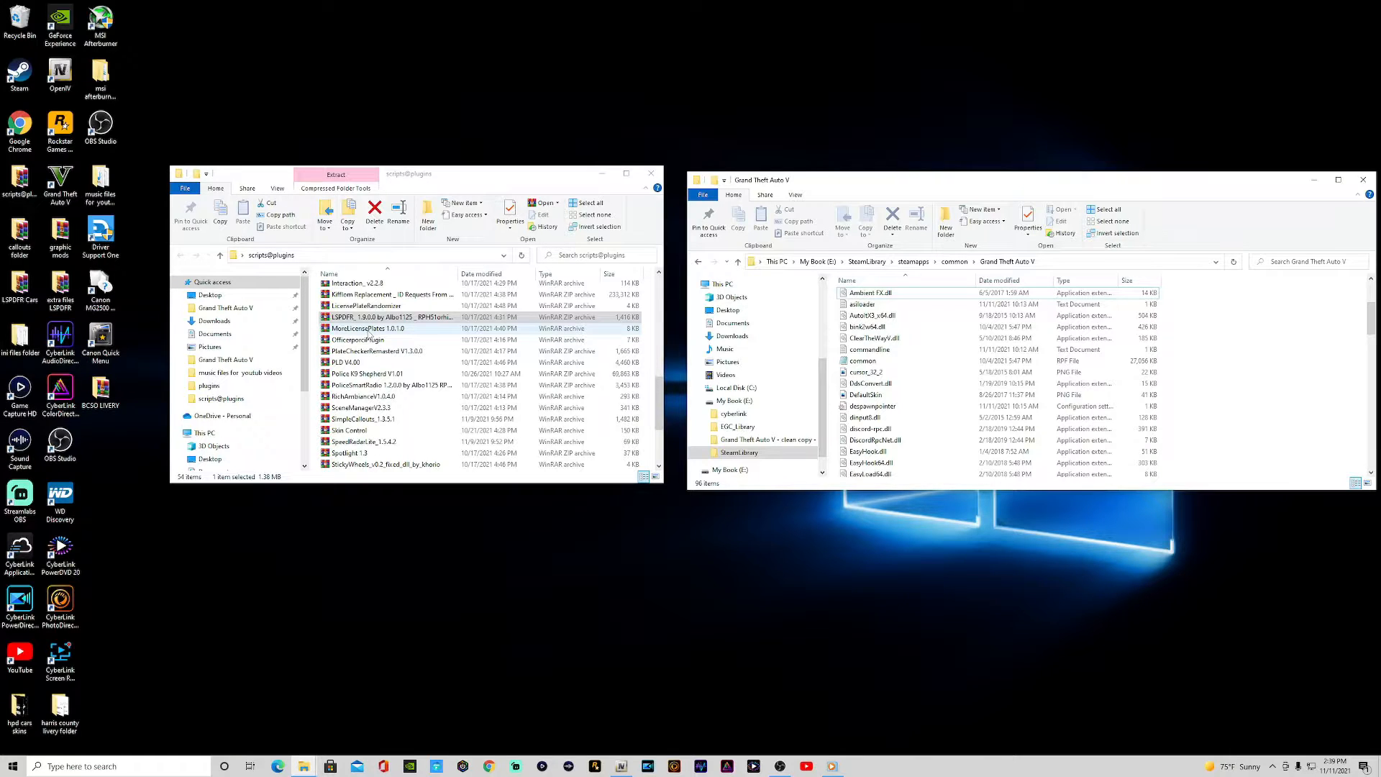
double_click(369, 328)
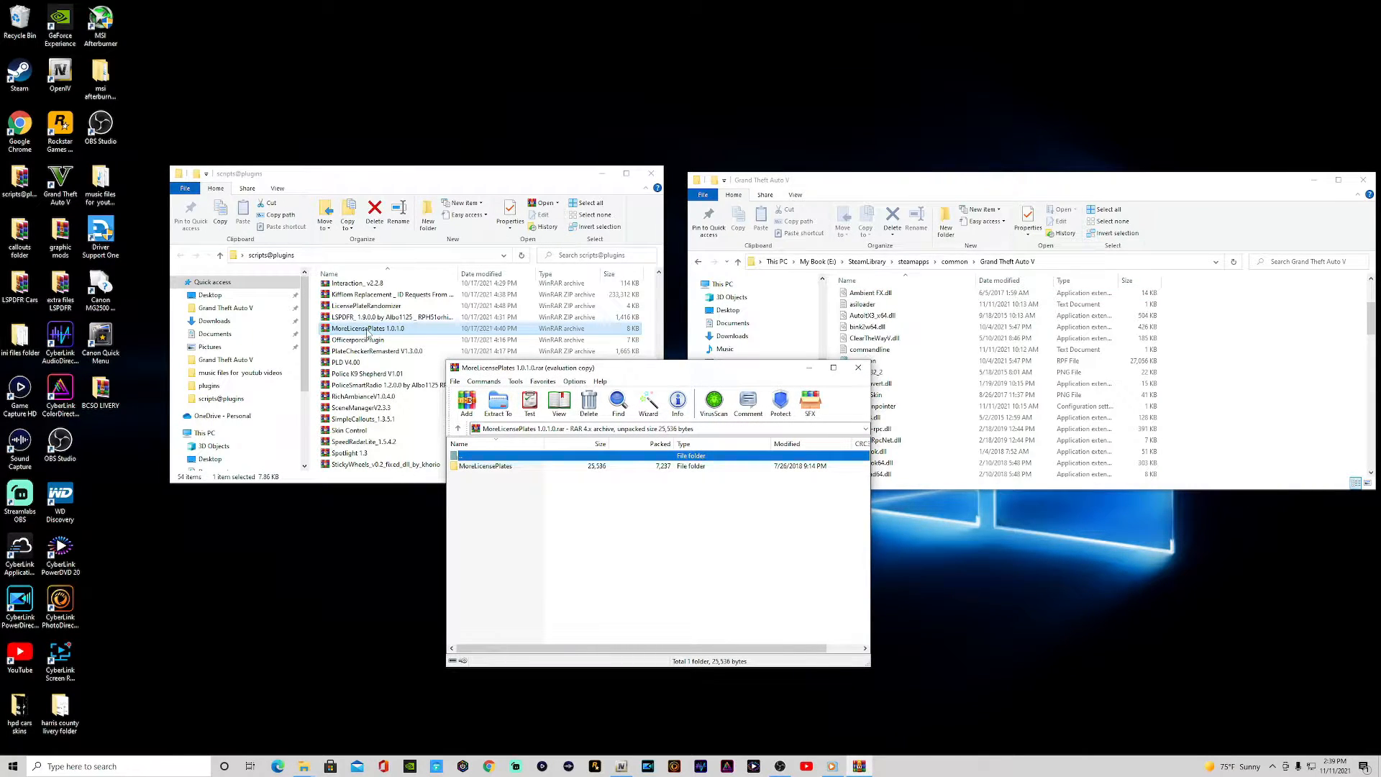
double_click(503, 469)
double_click(484, 466)
click(469, 466)
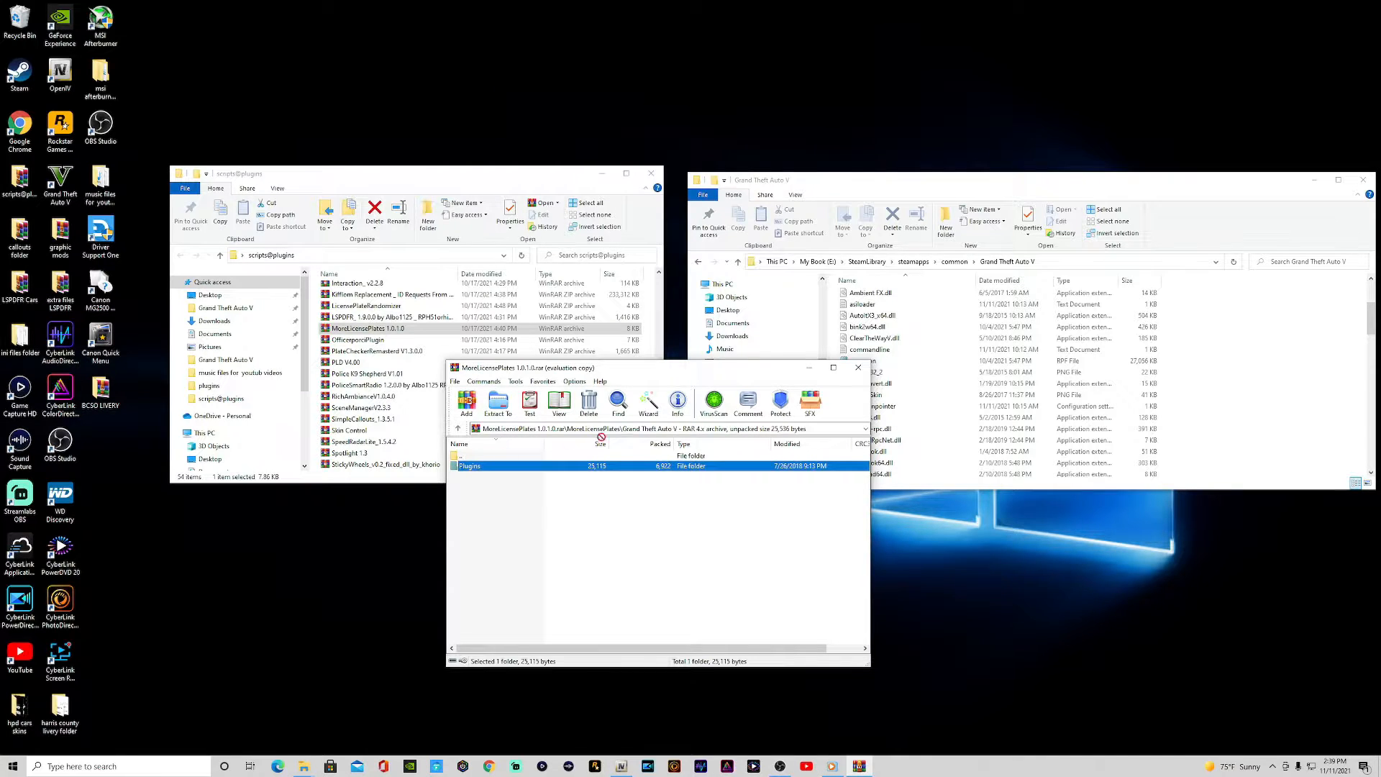
click(1264, 365)
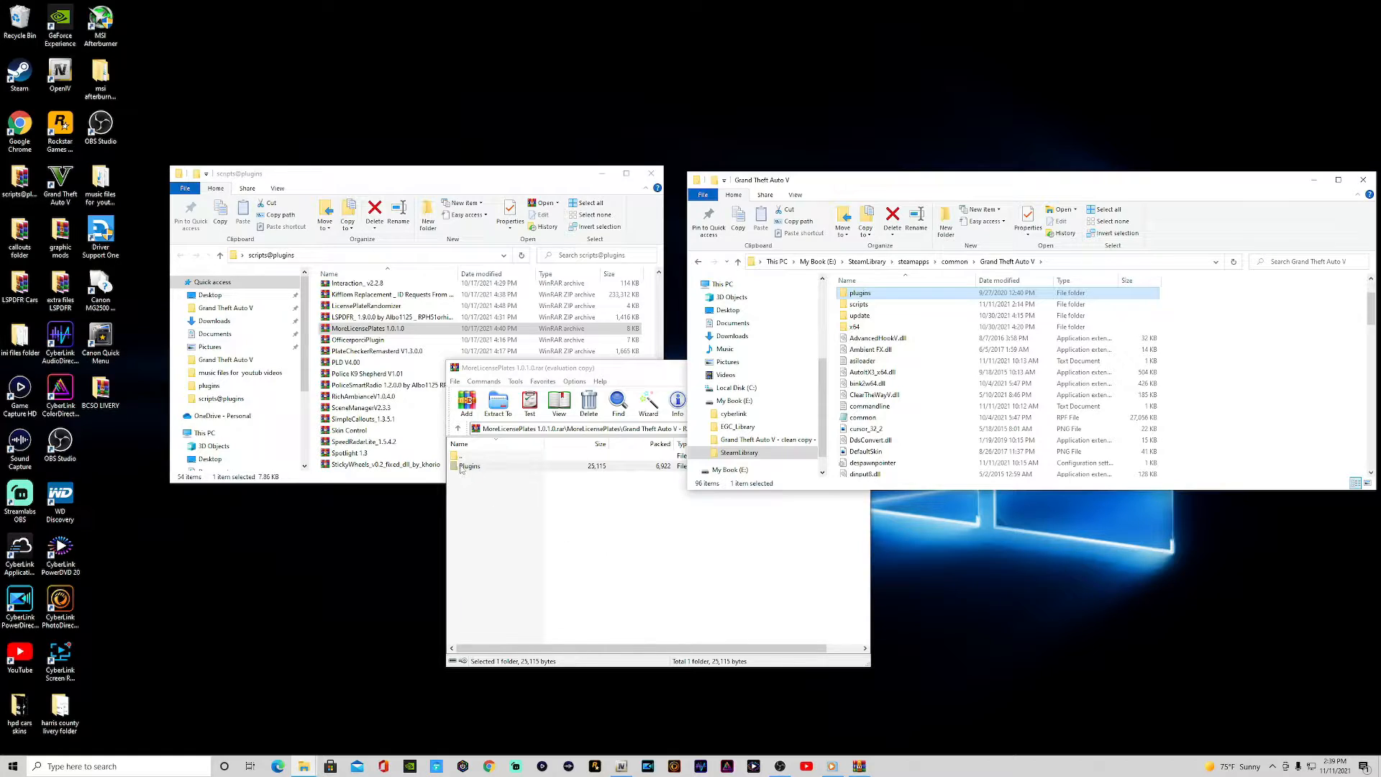
click(458, 429)
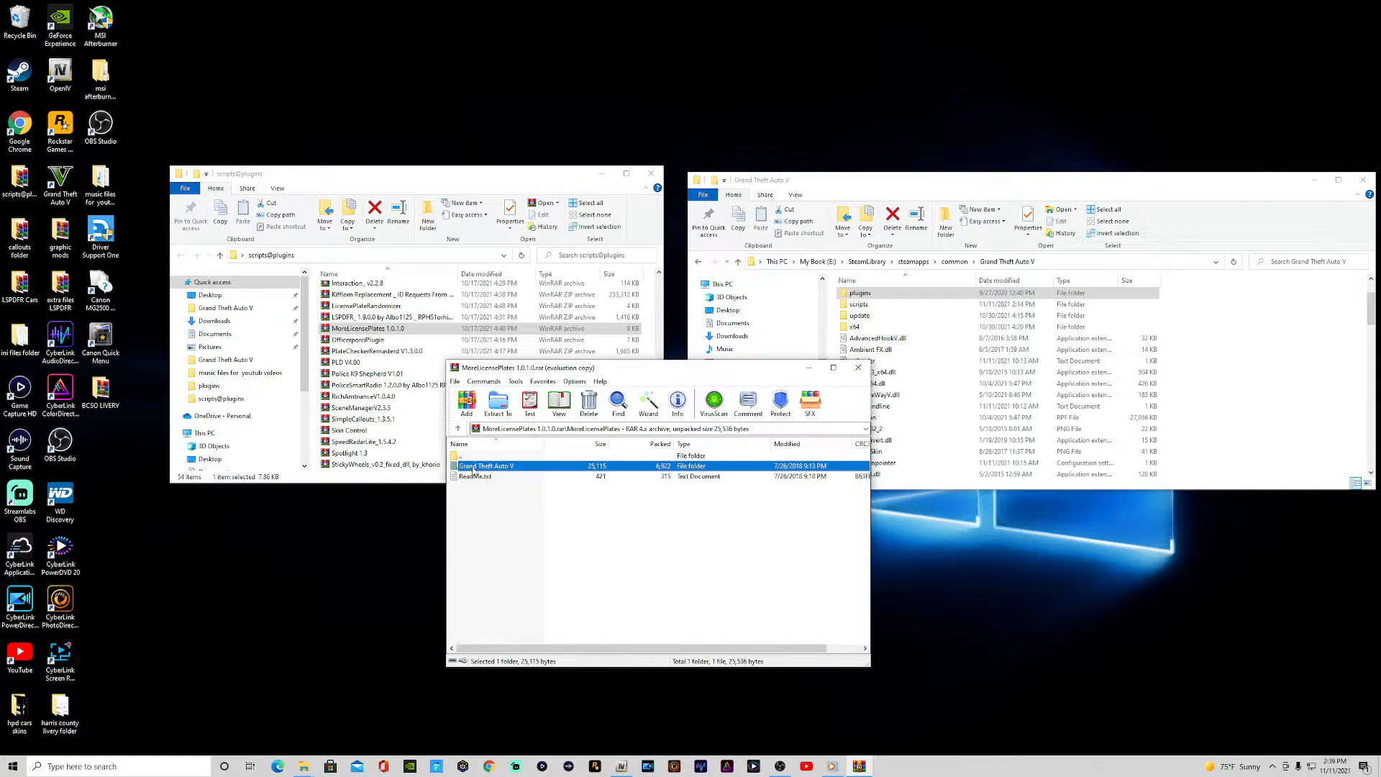
double_click(475, 466)
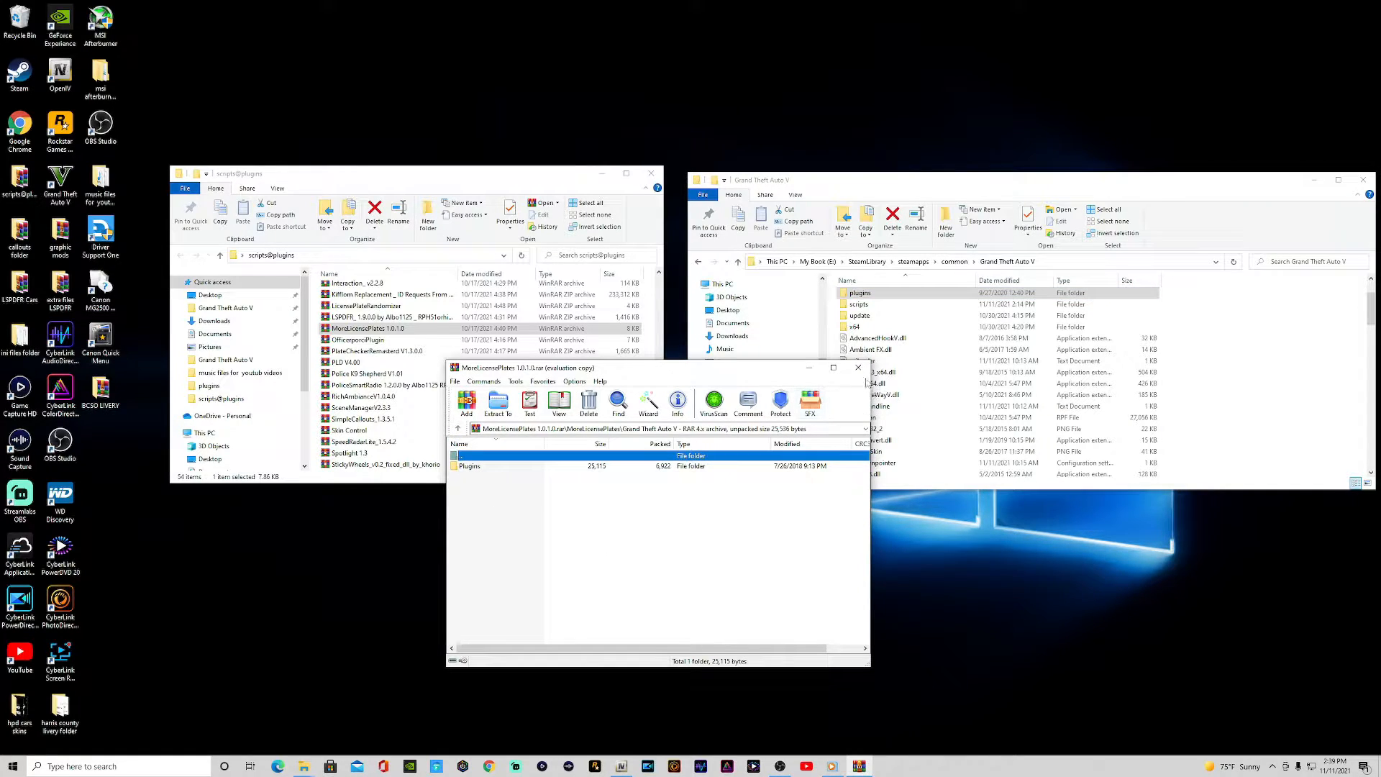
click(858, 368)
Examine the installed files in the game's plugins folder and its LSPDFR subfolder, and return to the main Grand Theft Auto V folder.
double_click(921, 294)
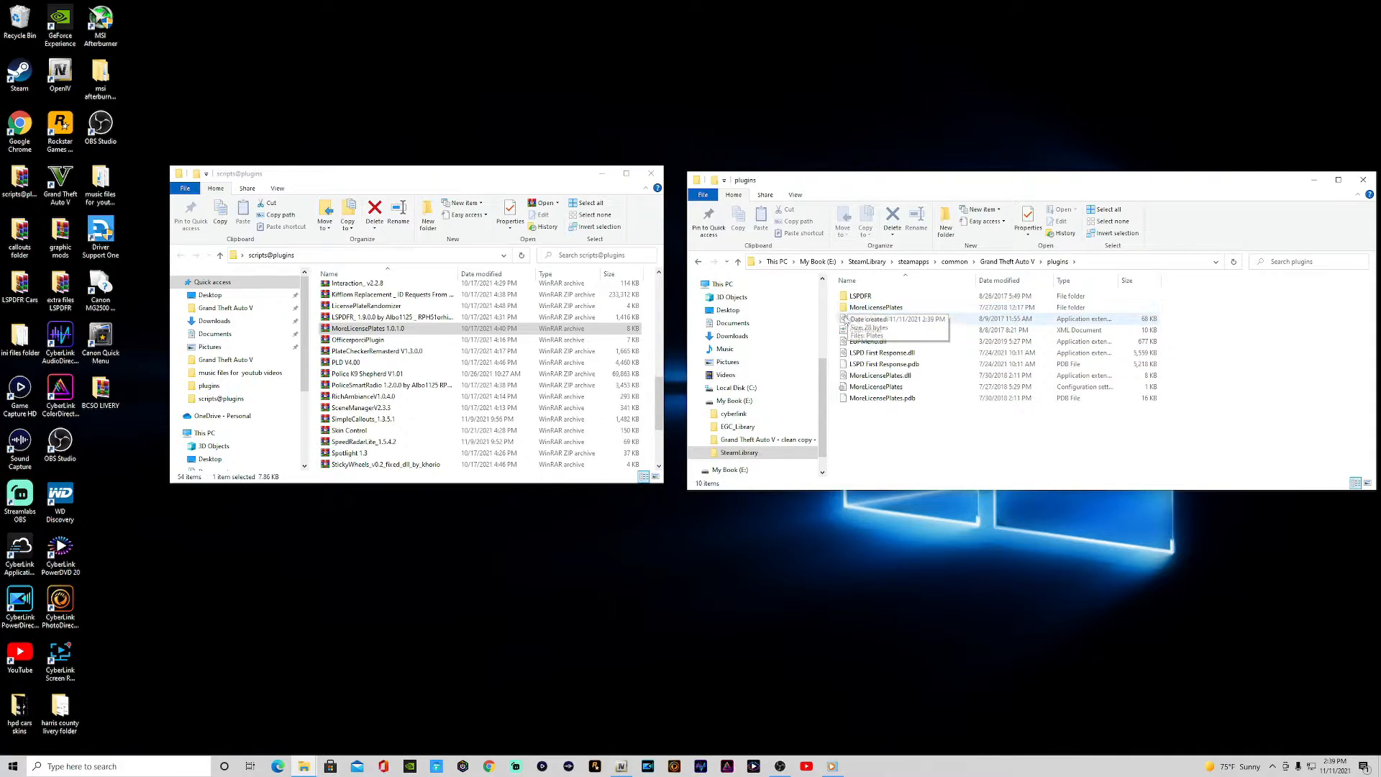
double_click(860, 296)
scroll(869, 329, down, 9)
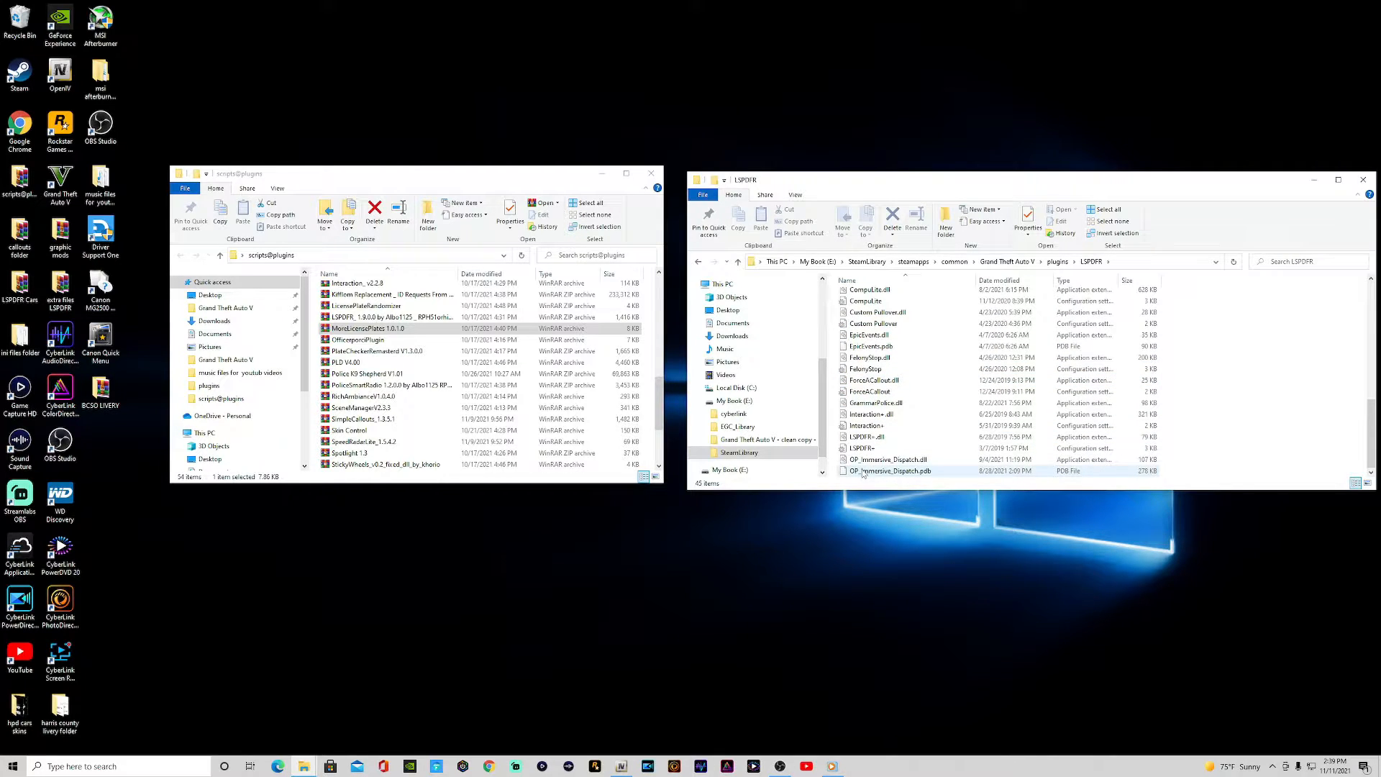
scroll(858, 439, up, 9)
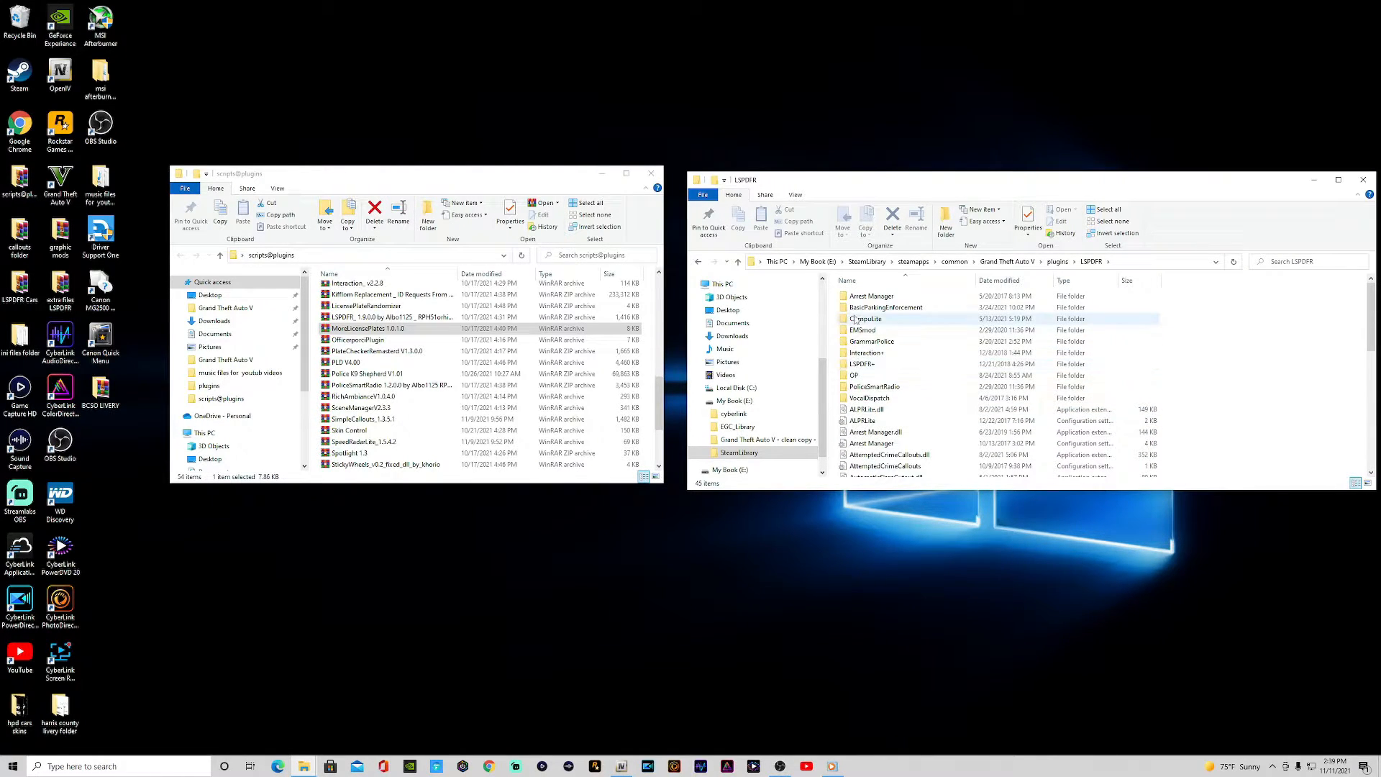
scroll(854, 405, down, 7)
scroll(856, 407, up, 7)
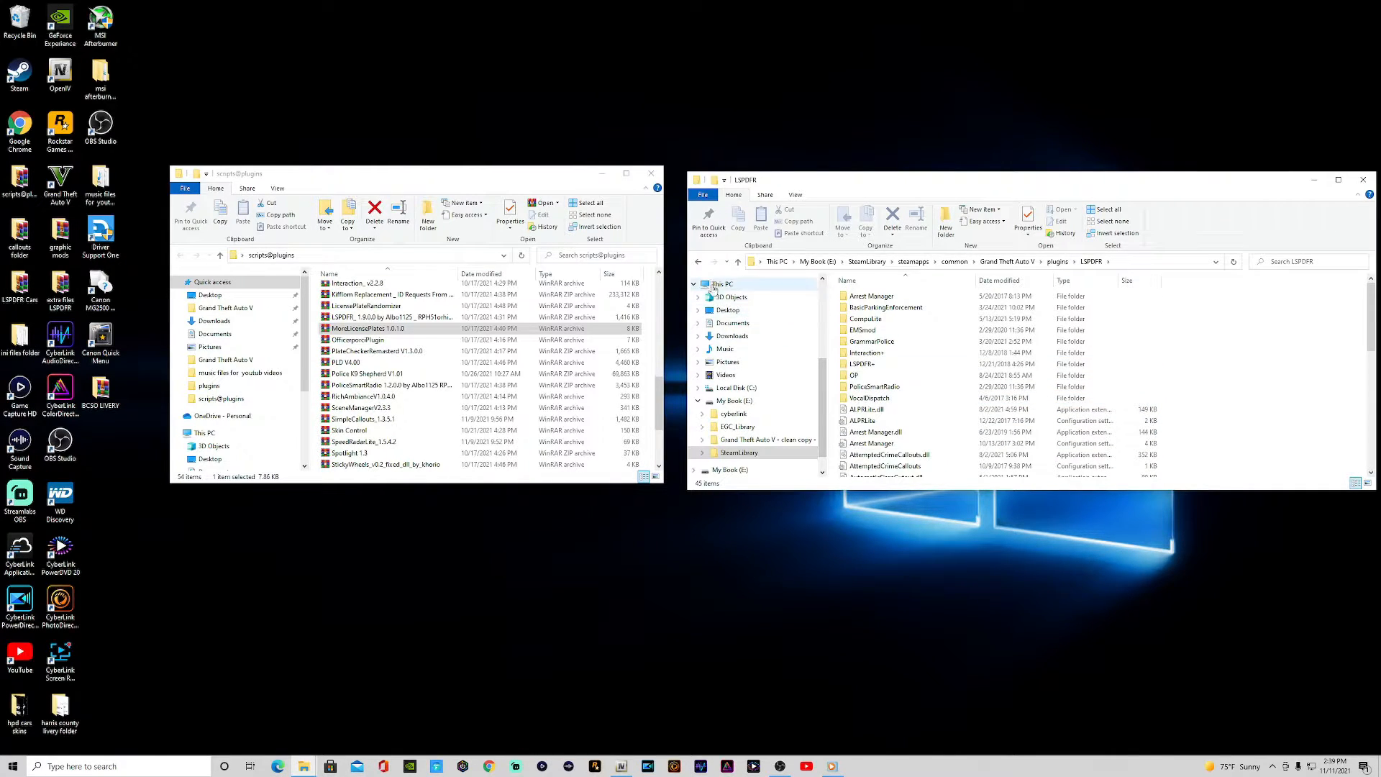
click(699, 262)
click(700, 262)
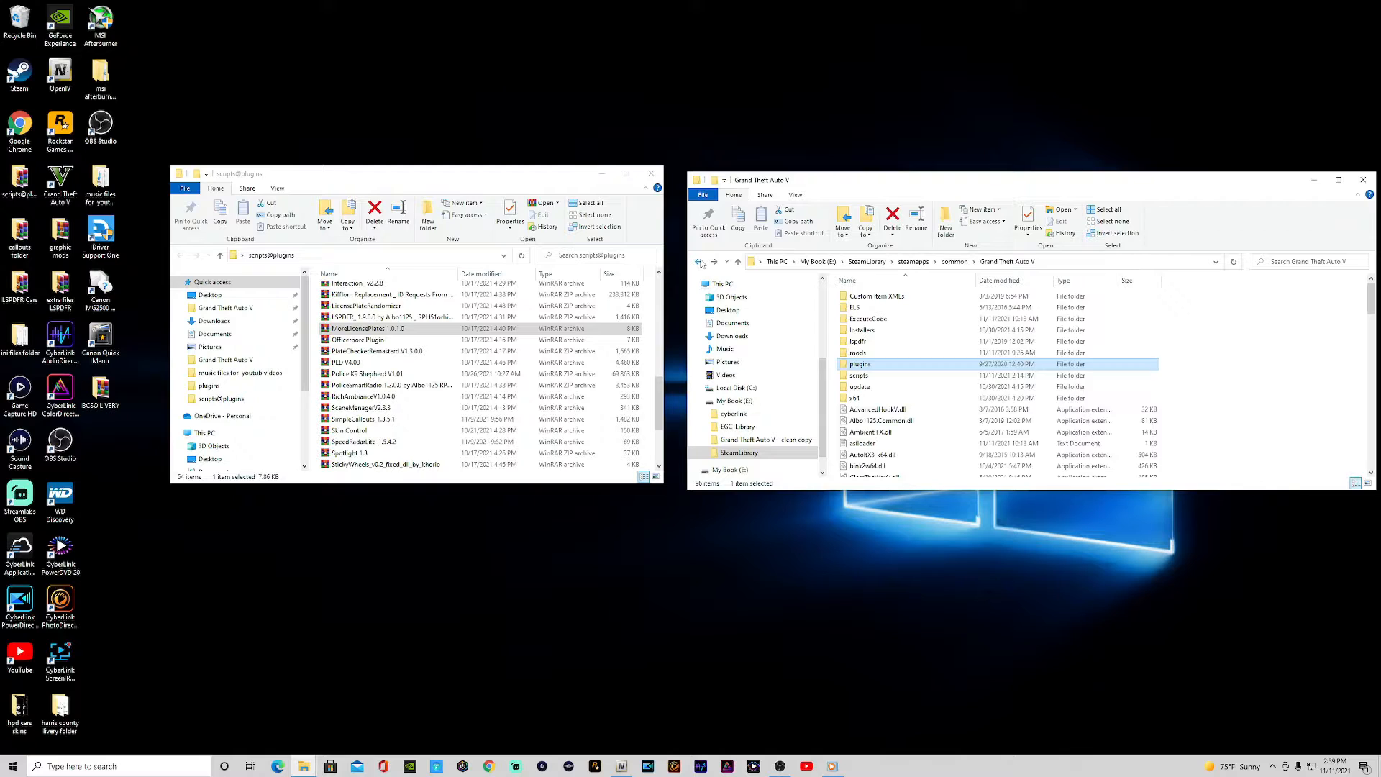
click(1284, 392)
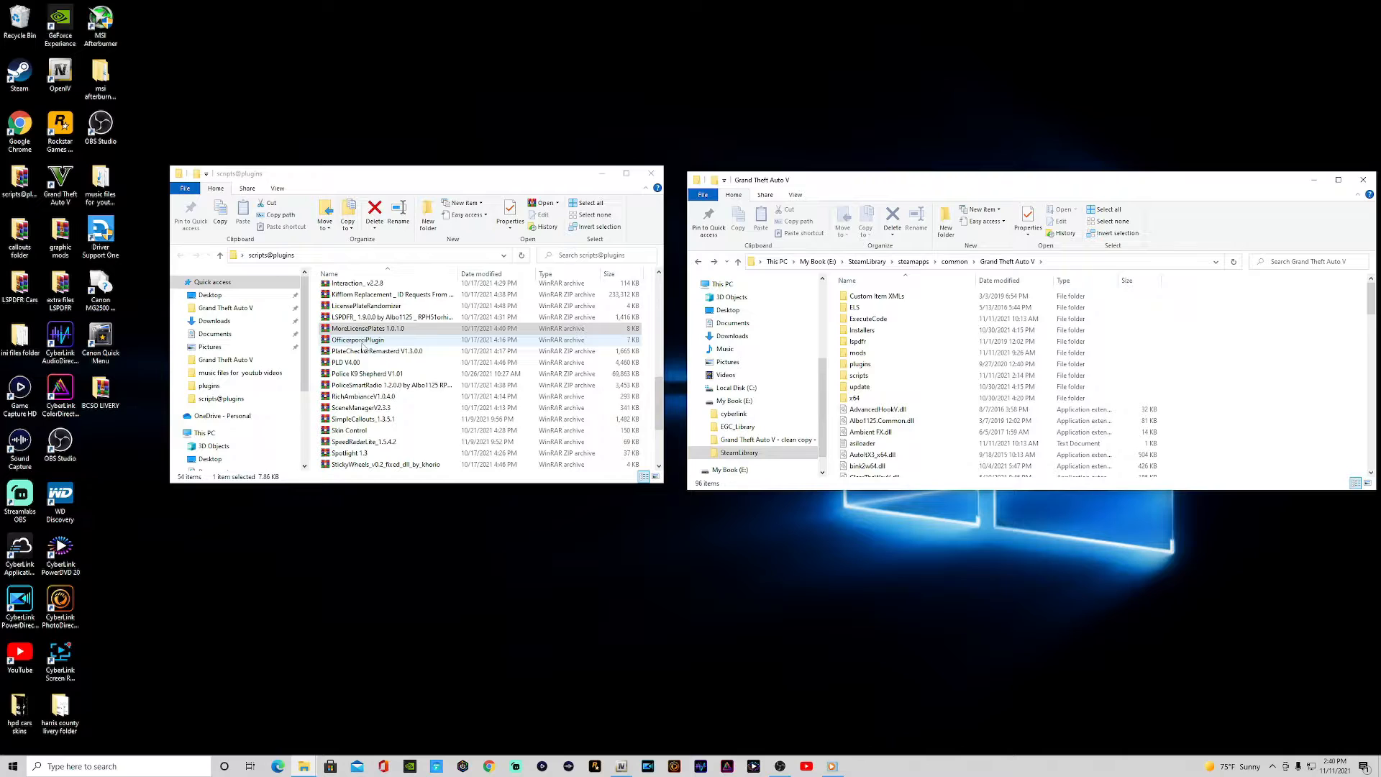
Extract the plugins folder from the OfficerperolPlugin archive into the main Grand Theft Auto V folder and close the archive.
double_click(358, 340)
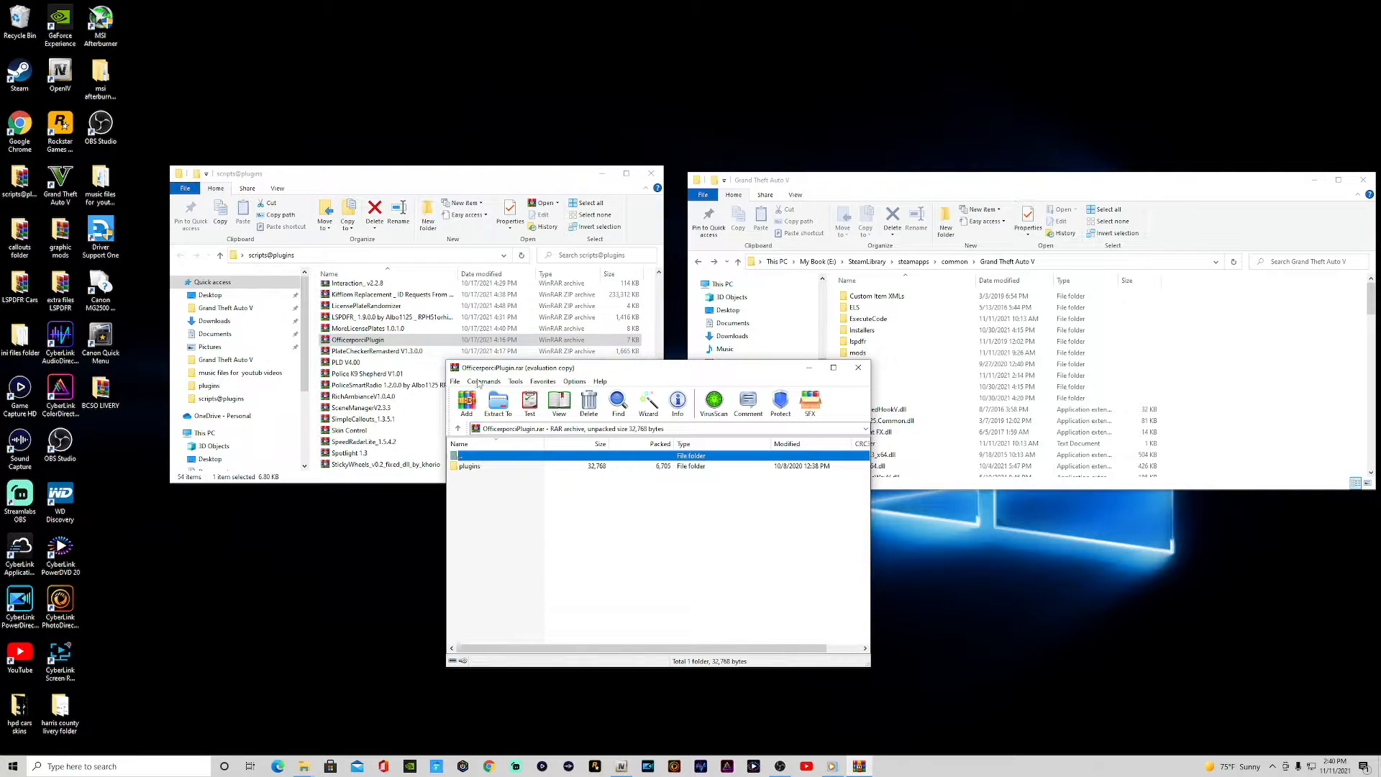
drag(471, 467, 1247, 385)
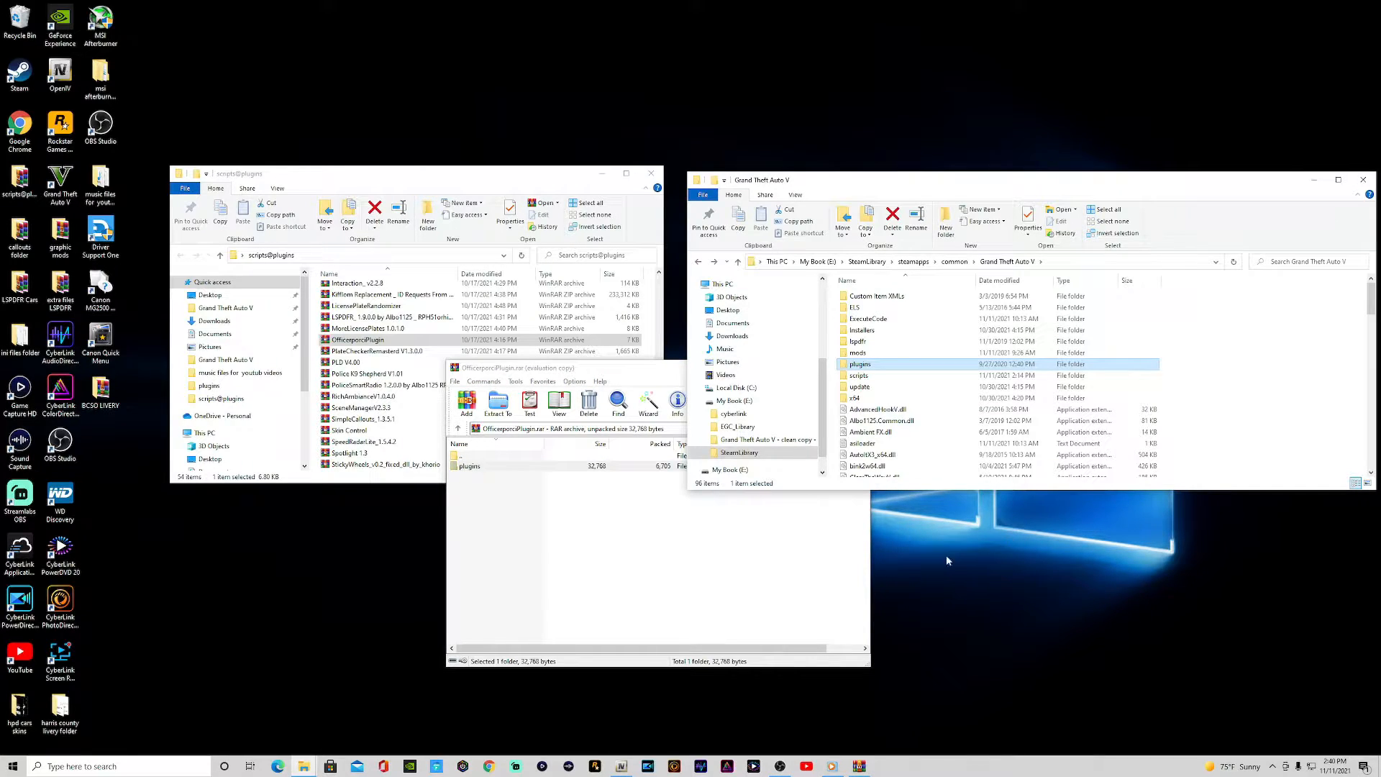
click(639, 589)
click(859, 369)
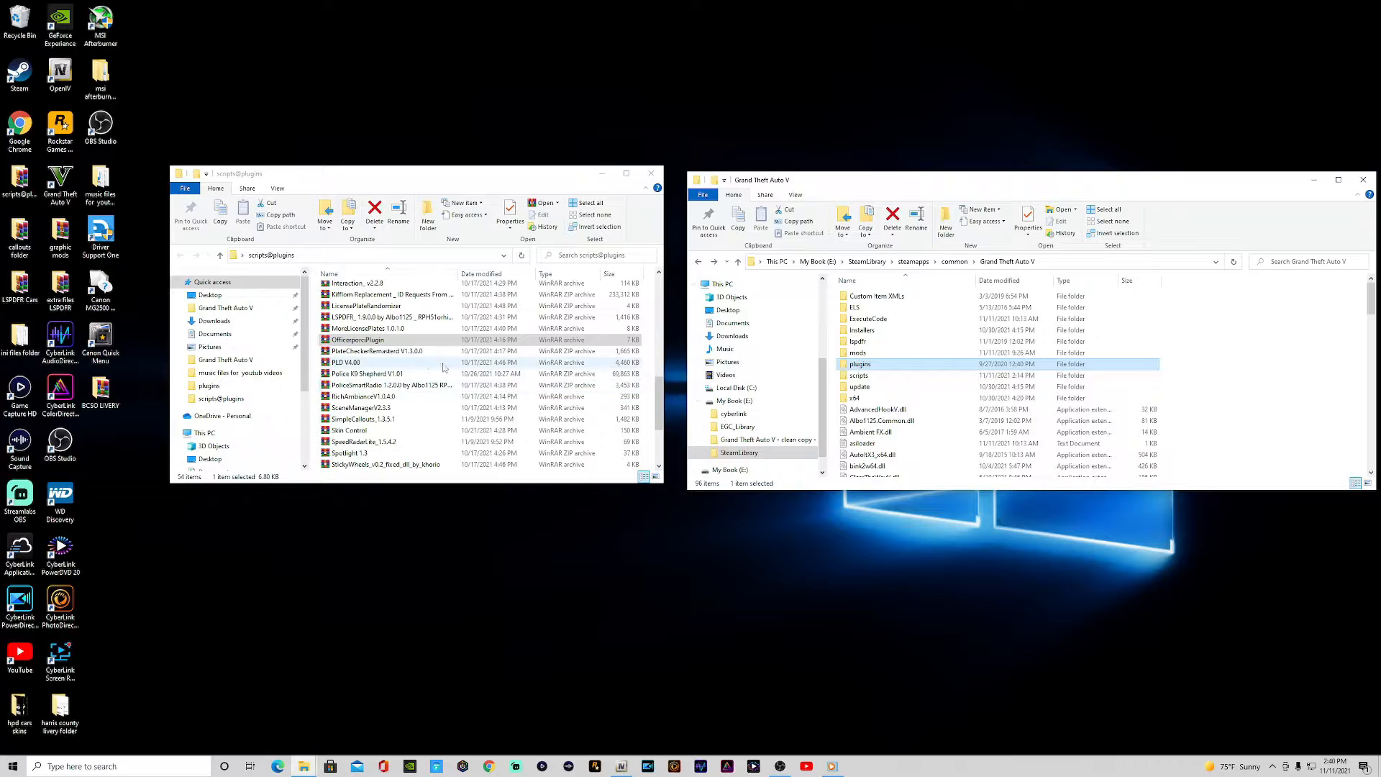
Extract the plugins folder from the PlateCheckerRemastered V1.3.0.0 archive into the main Grand Theft Auto V folder and close the archive.
double_click(380, 352)
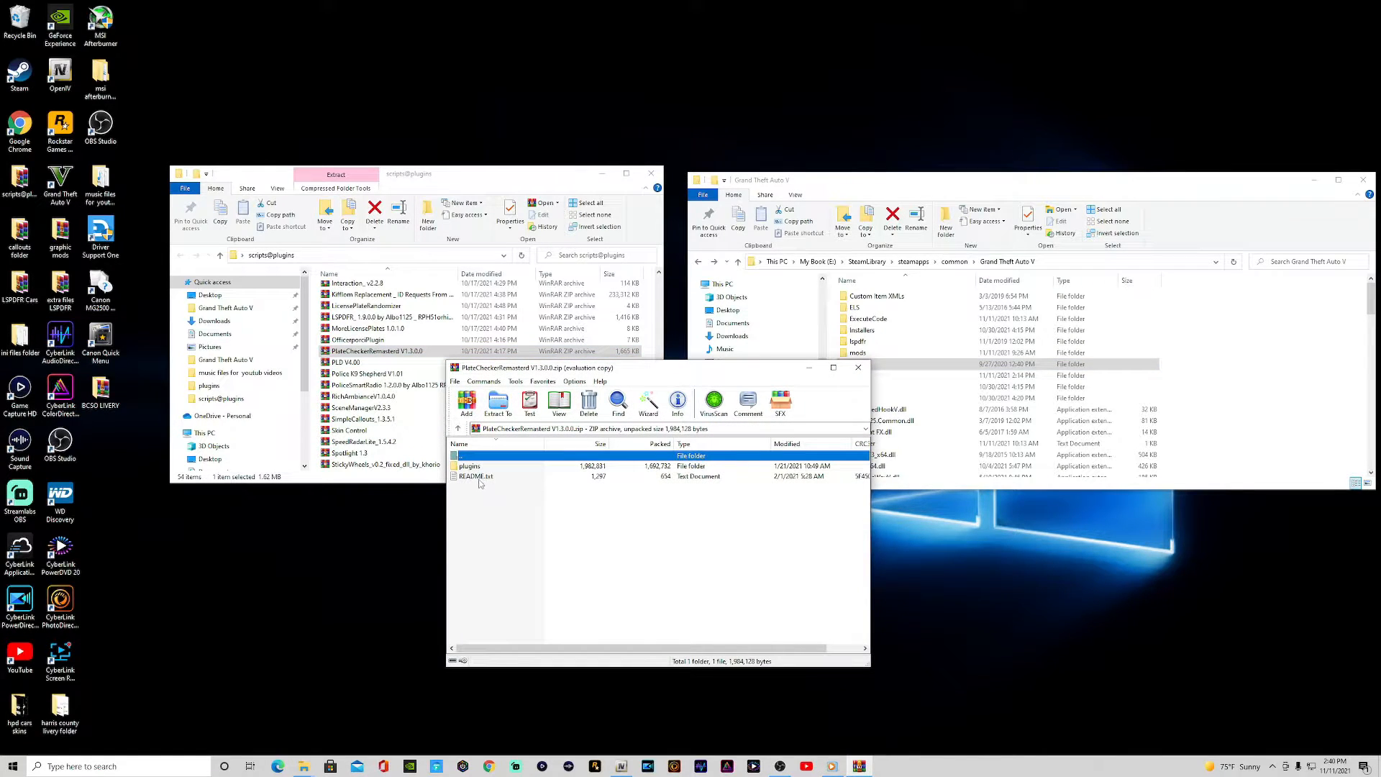
drag(471, 466, 1287, 394)
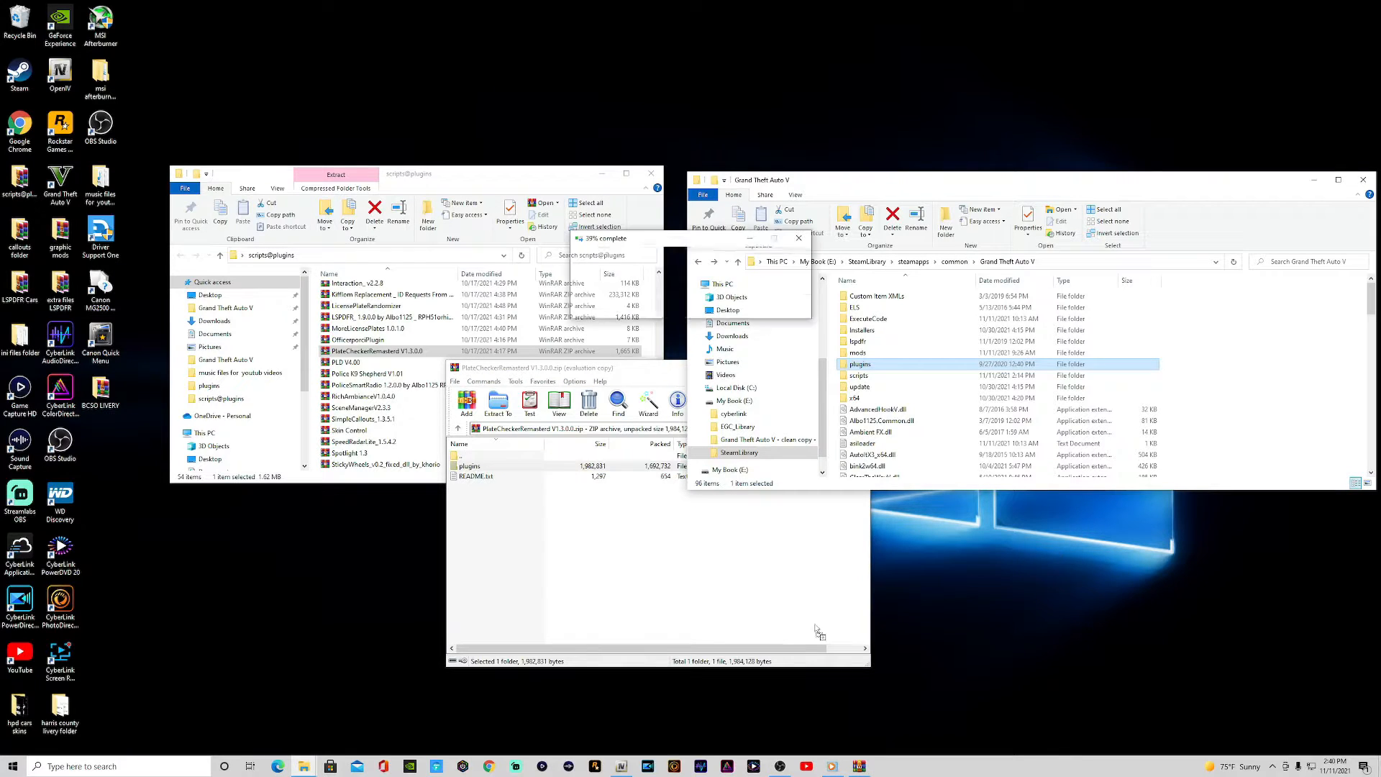
click(722, 576)
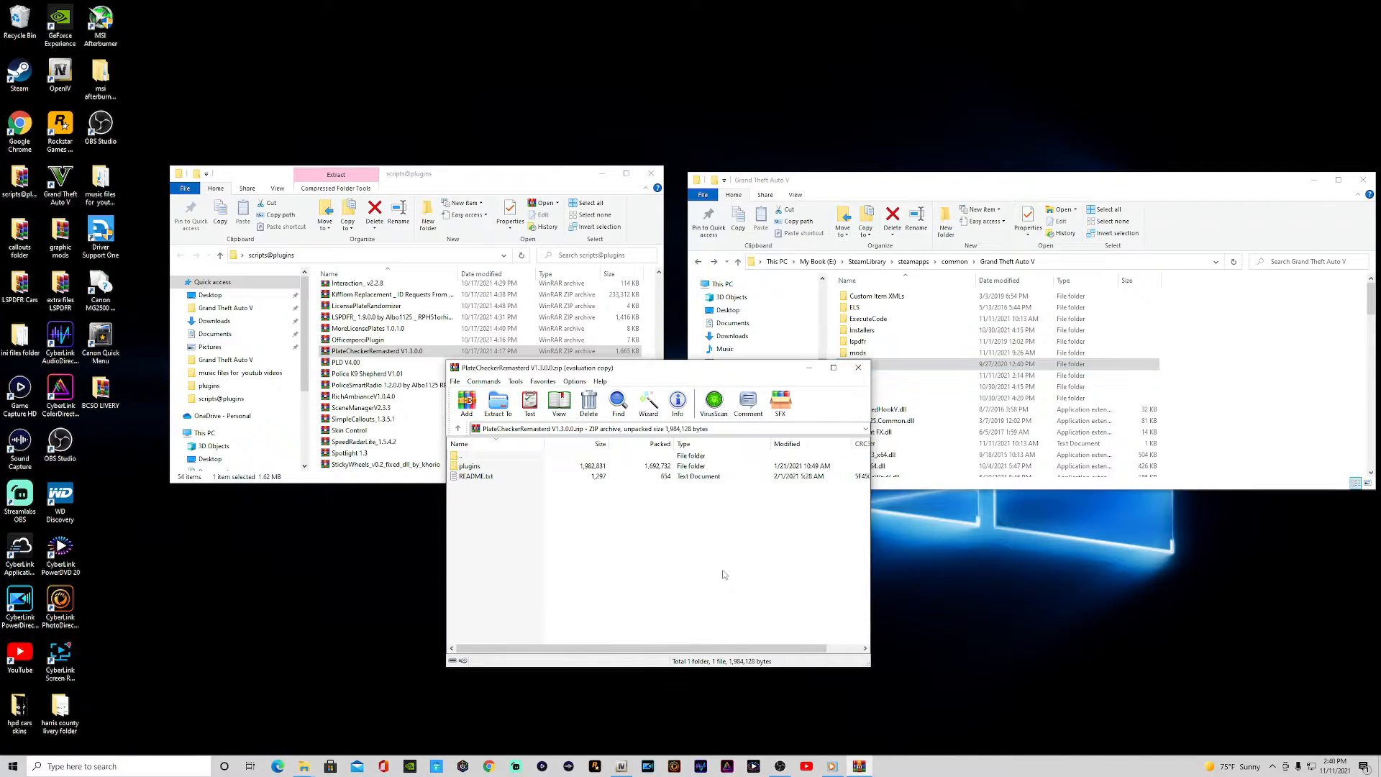
click(858, 367)
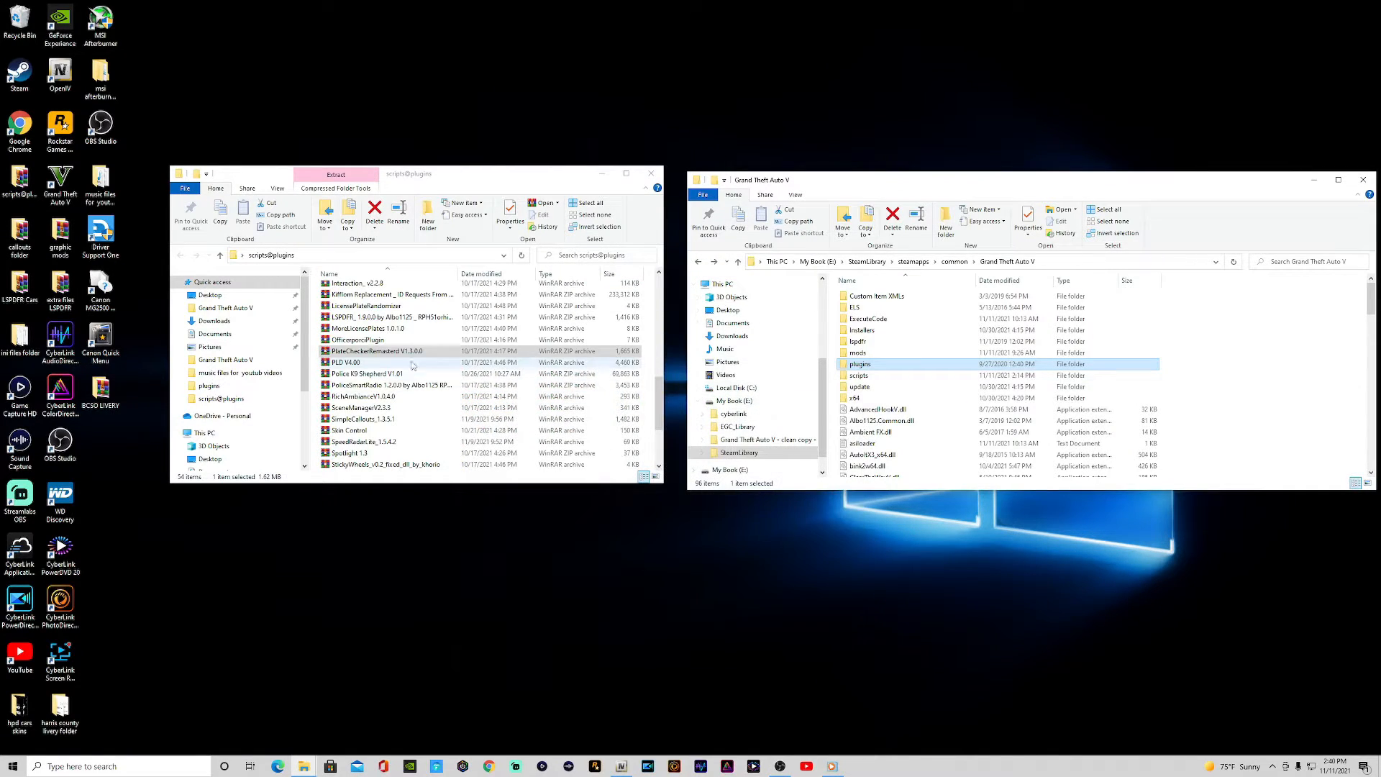
Extract PLD.ini and PLD.asi from the PLD V4.00 archive's INSTALLATION FILES Grand Theft Auto V folder into the main game folder.
double_click(345, 363)
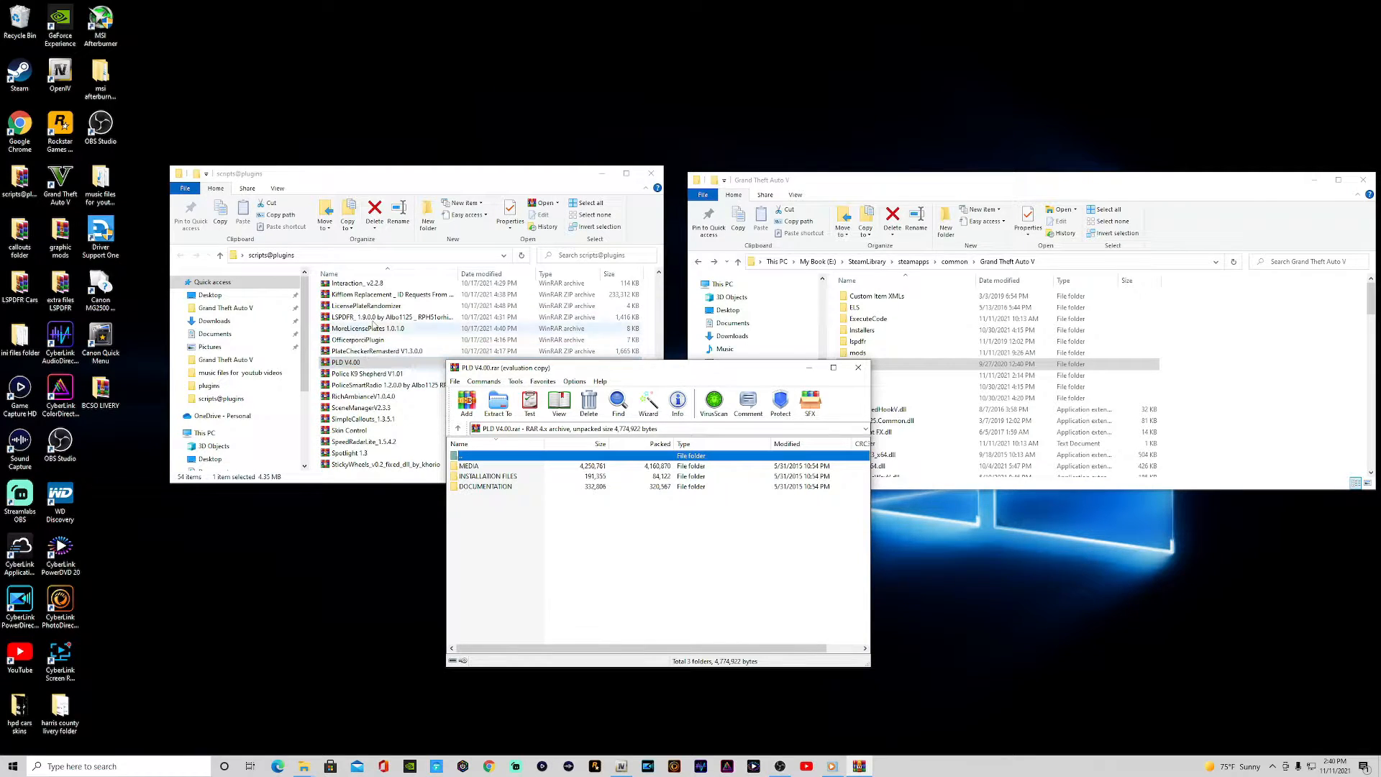
double_click(495, 476)
double_click(486, 466)
drag(471, 493, 474, 470)
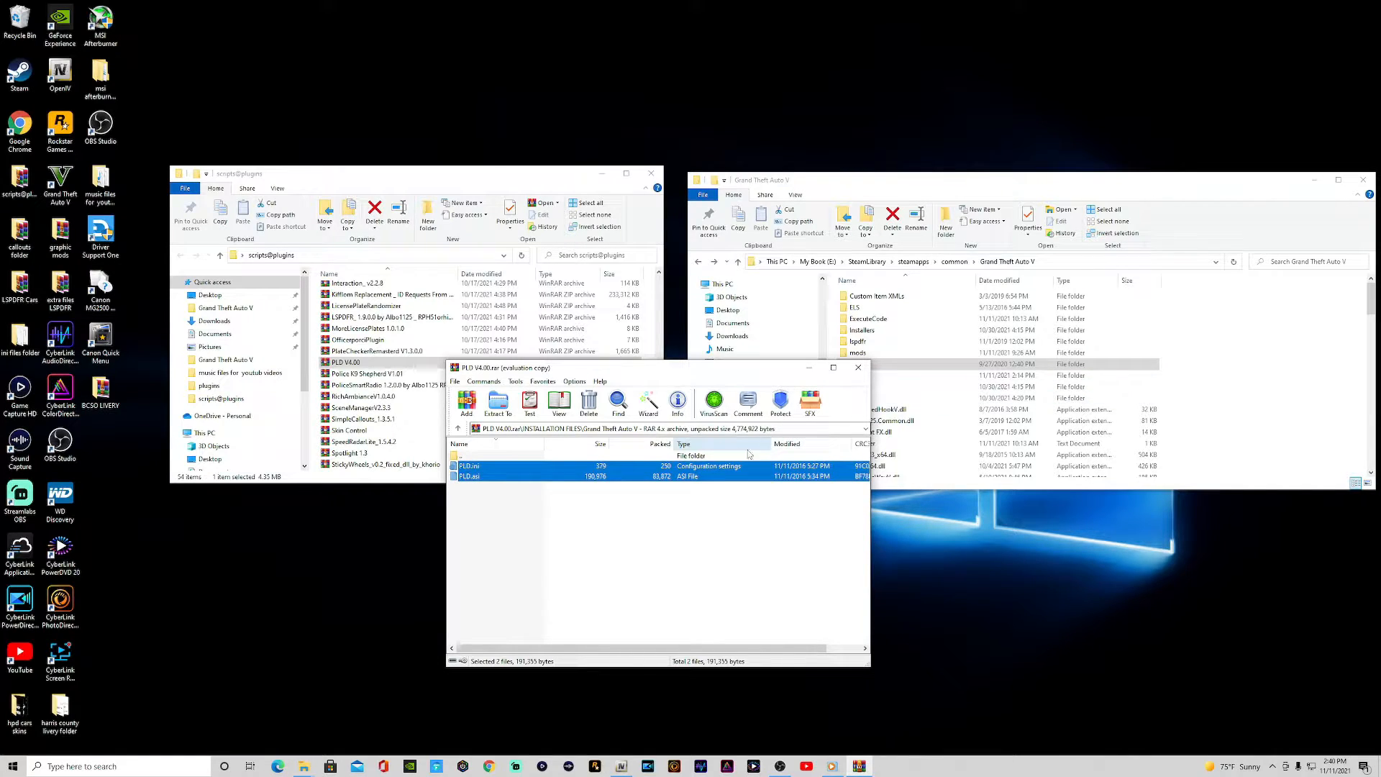
drag(467, 471, 1281, 404)
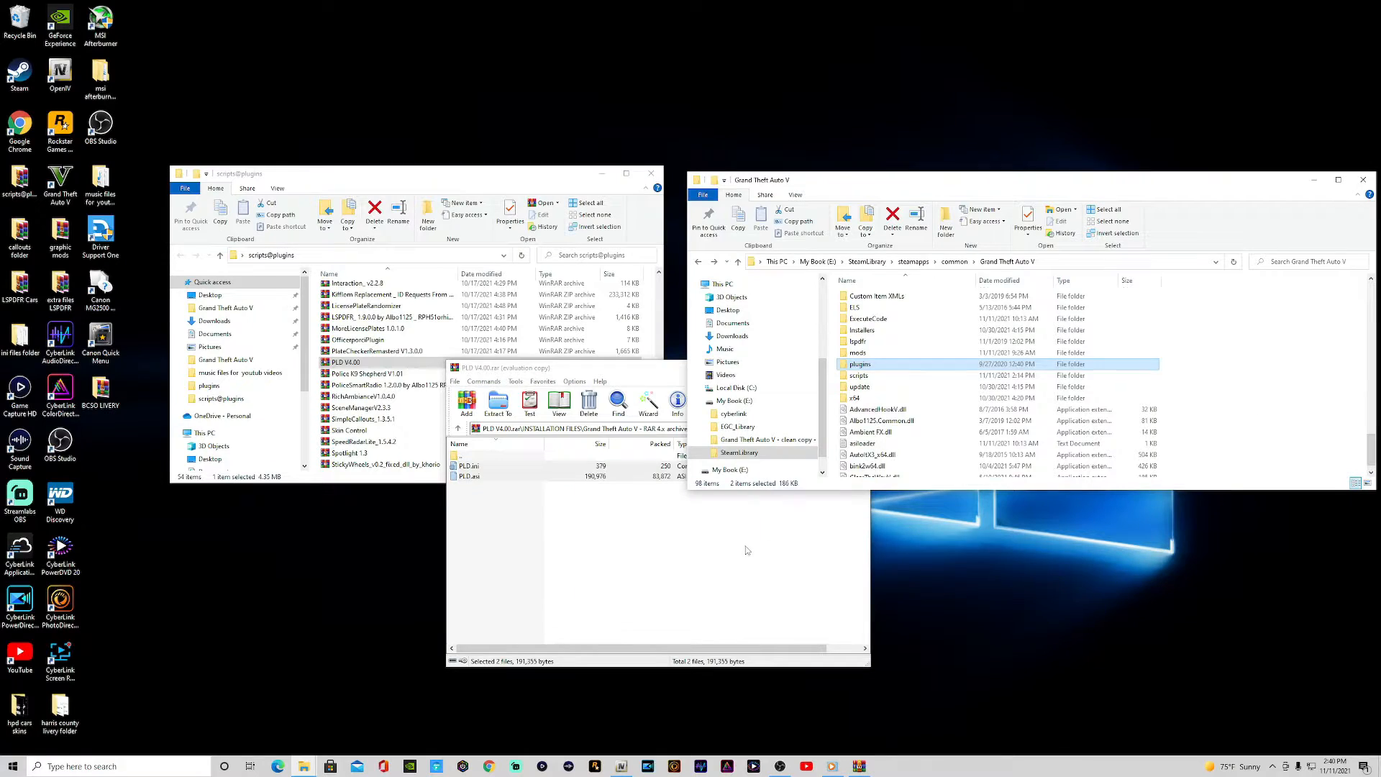
Clear the file selection in the PLD V4.00 archive and close the archive.
click(689, 547)
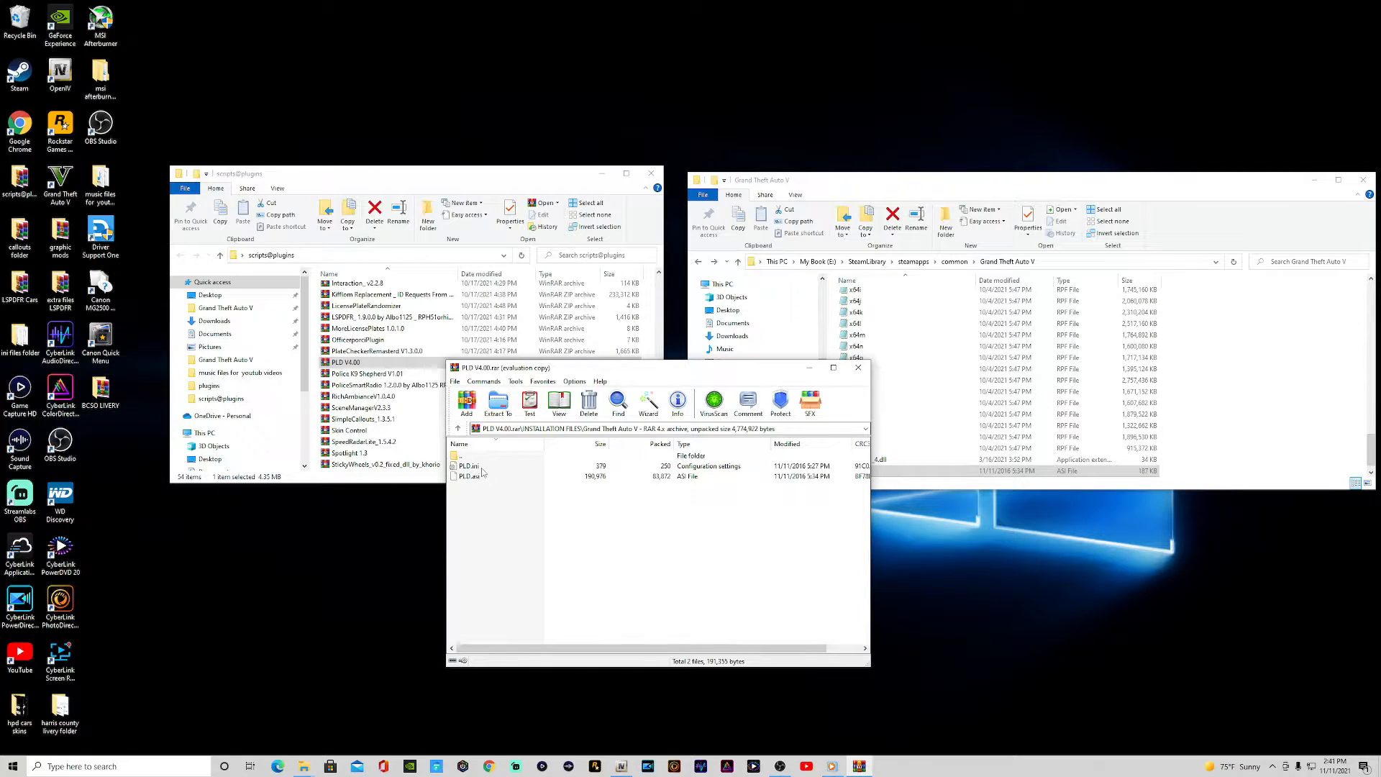
click(858, 368)
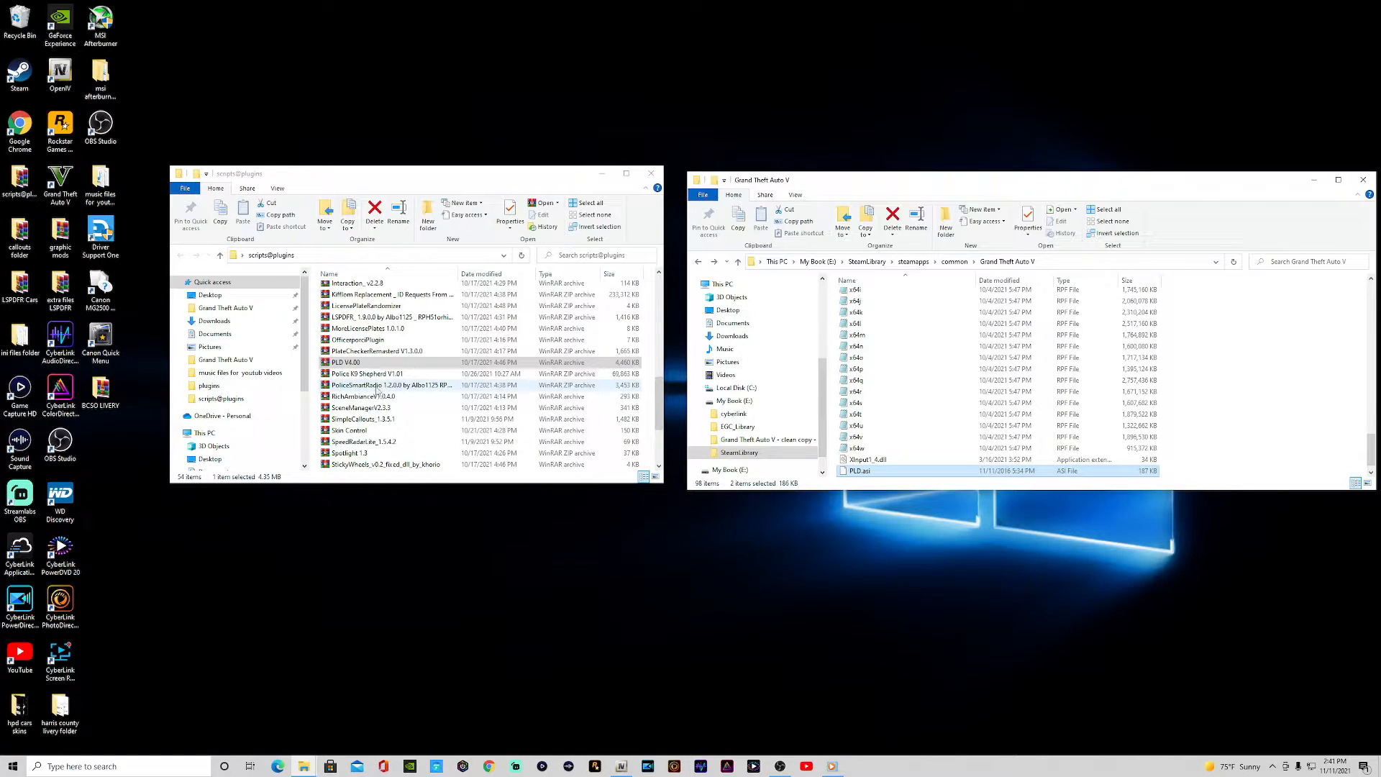
Copy the Plugins folder and Albo1125.Common.dll from the PoliceSmartRadio archive's Grand Theft Auto V folder into the game directory, replacing existing files, and close the archive.
double_click(378, 387)
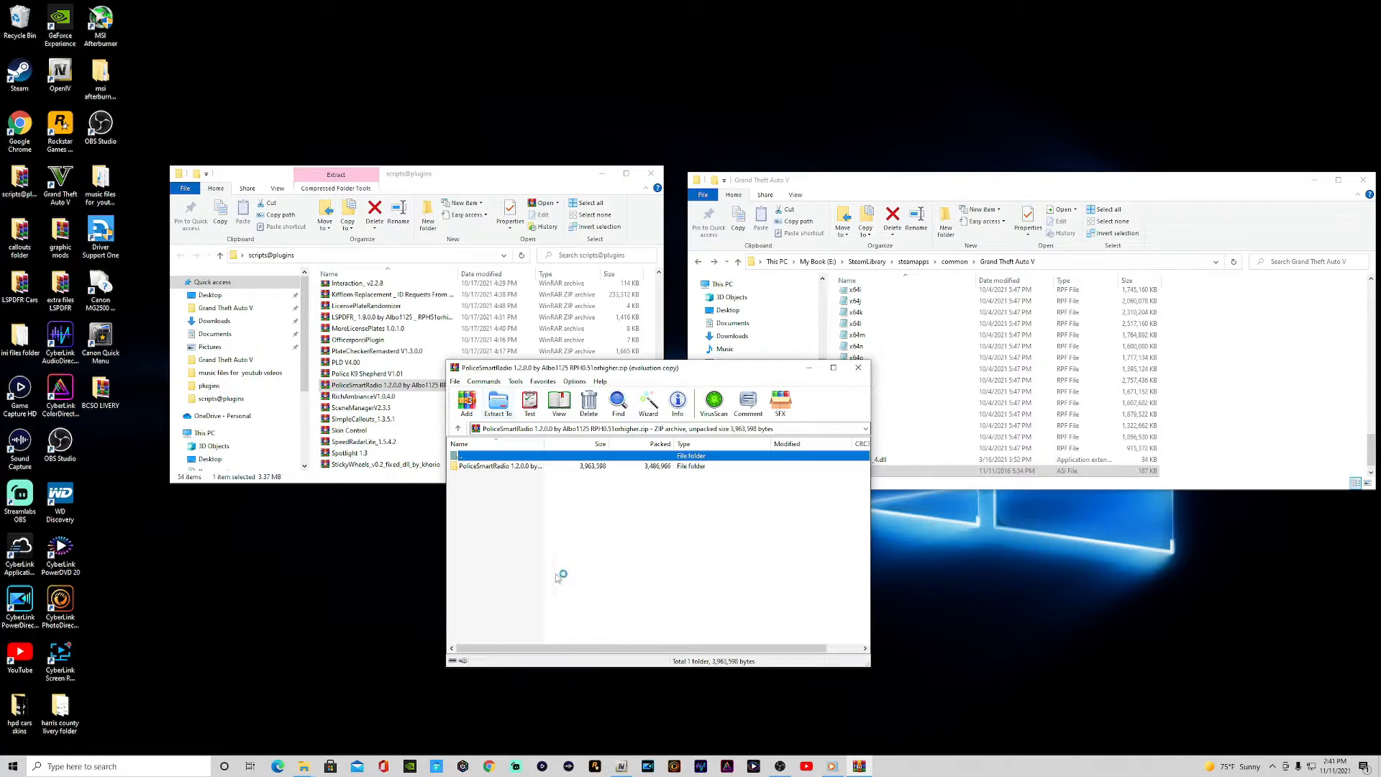
double_click(483, 466)
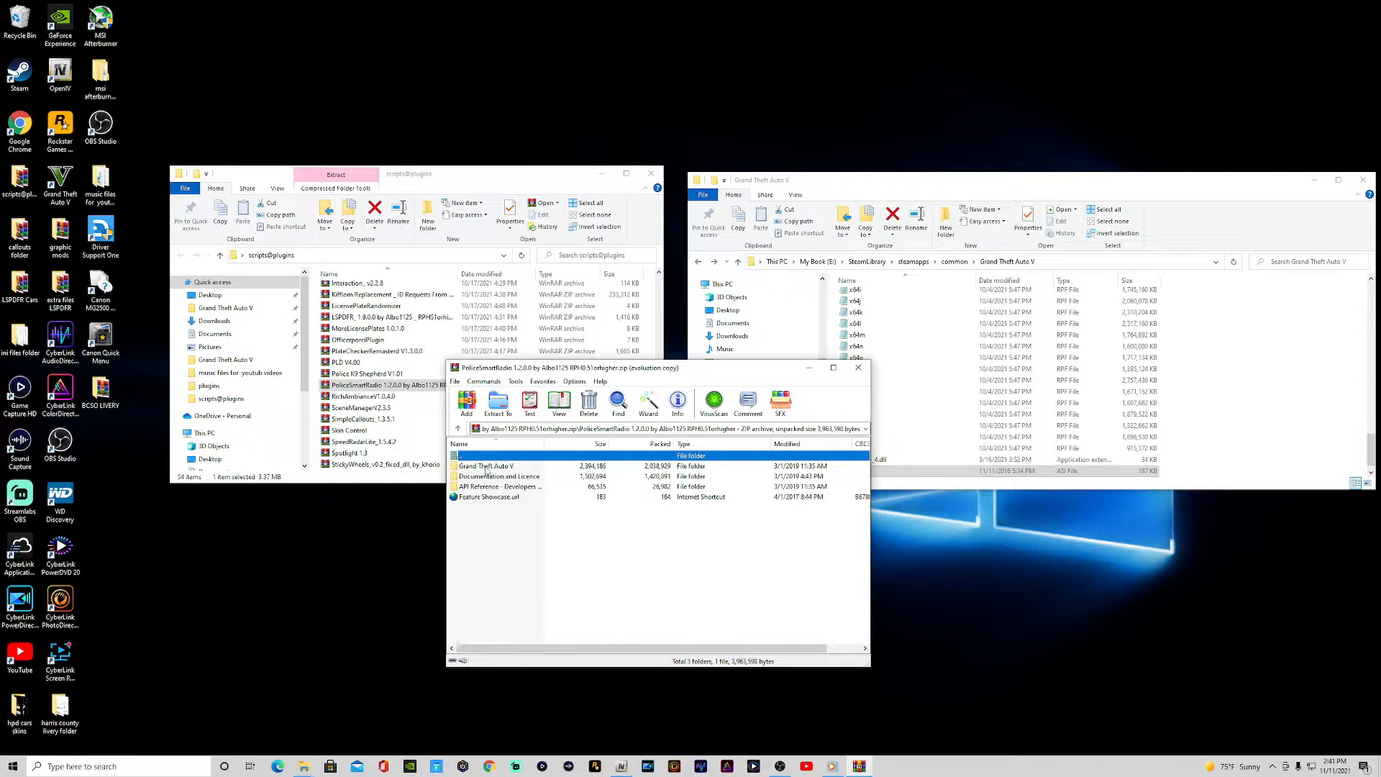
double_click(486, 467)
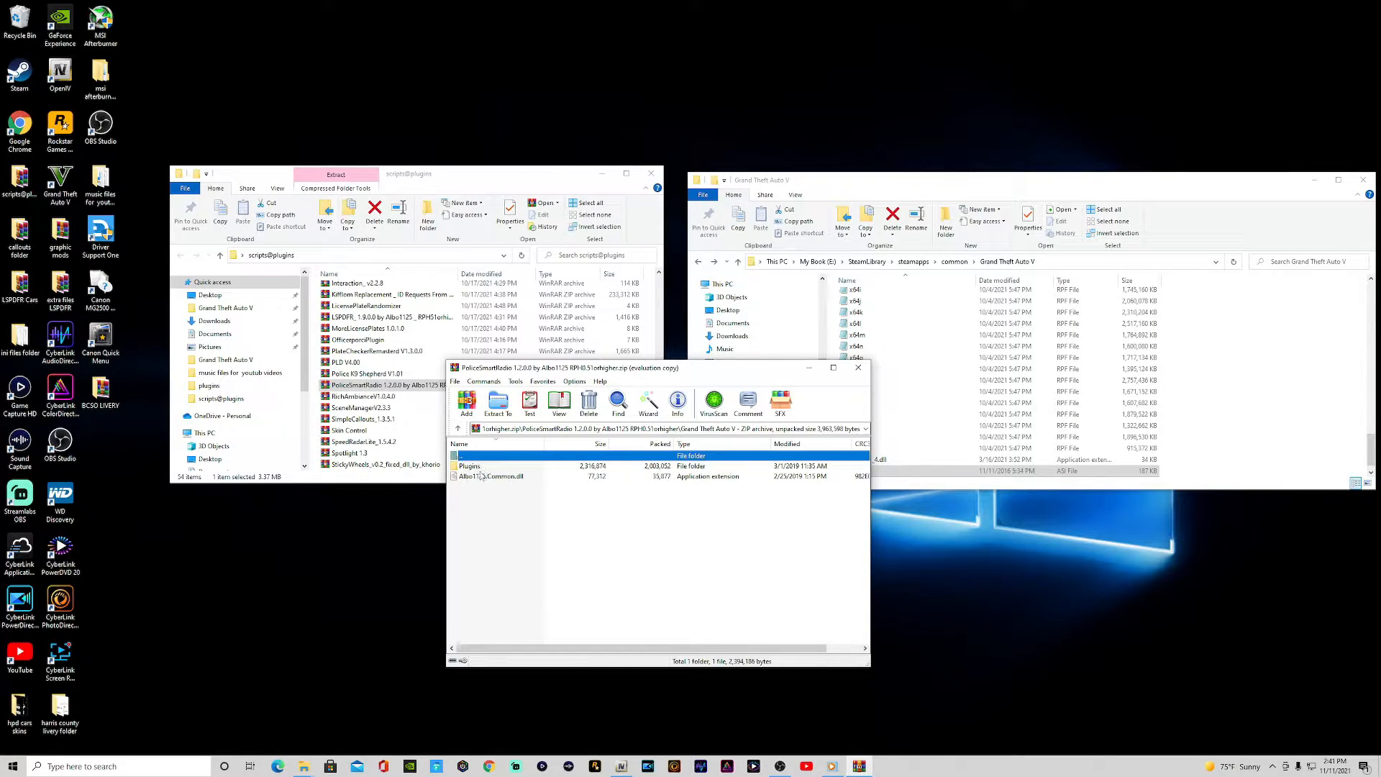
drag(485, 490, 475, 471)
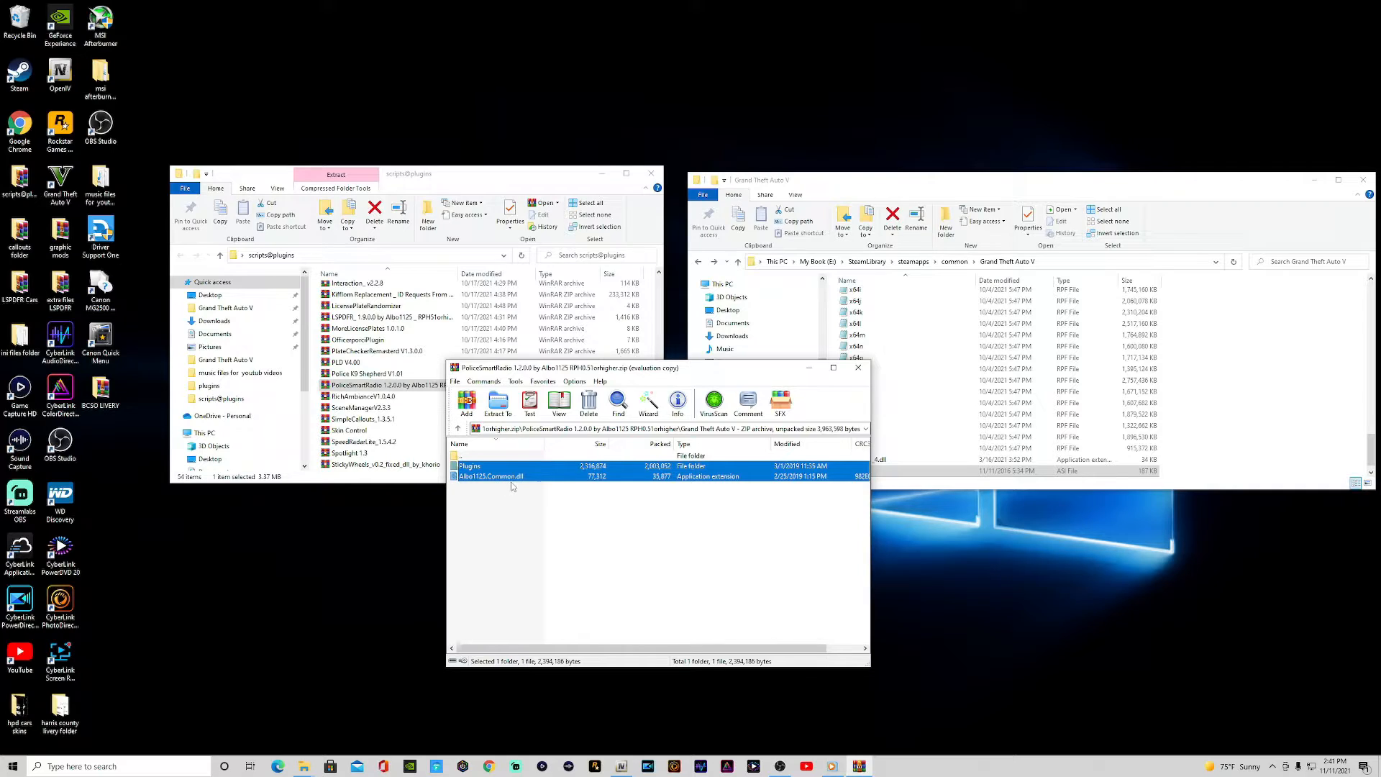
drag(497, 477, 1266, 392)
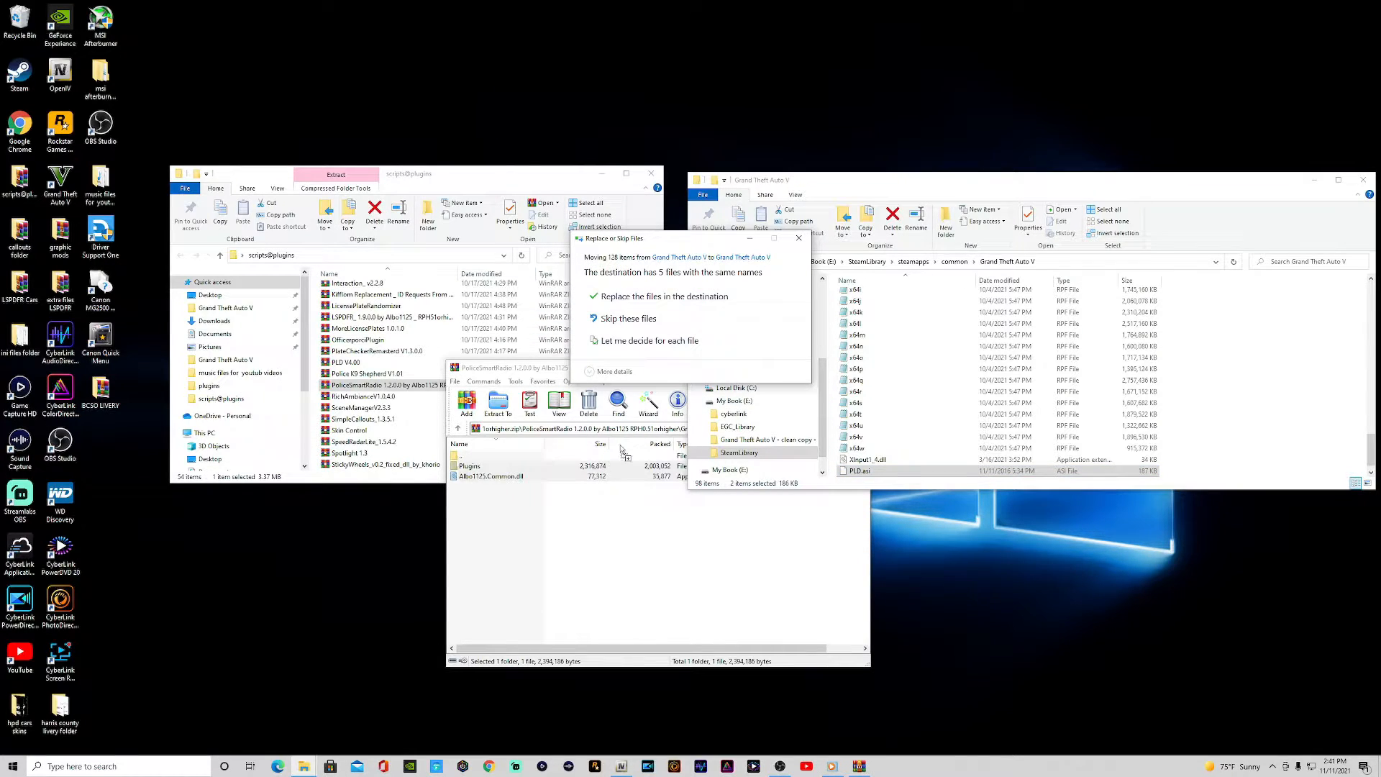
click(656, 299)
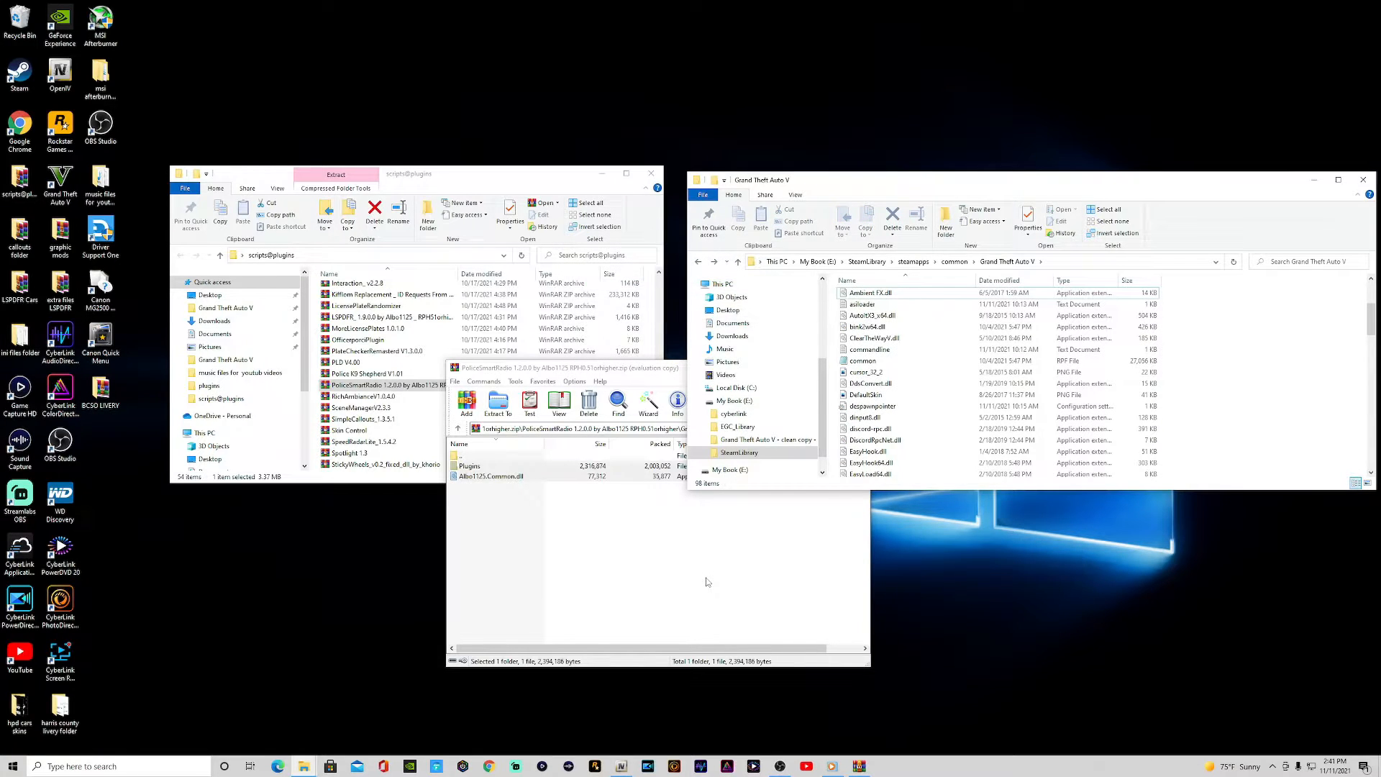
click(734, 579)
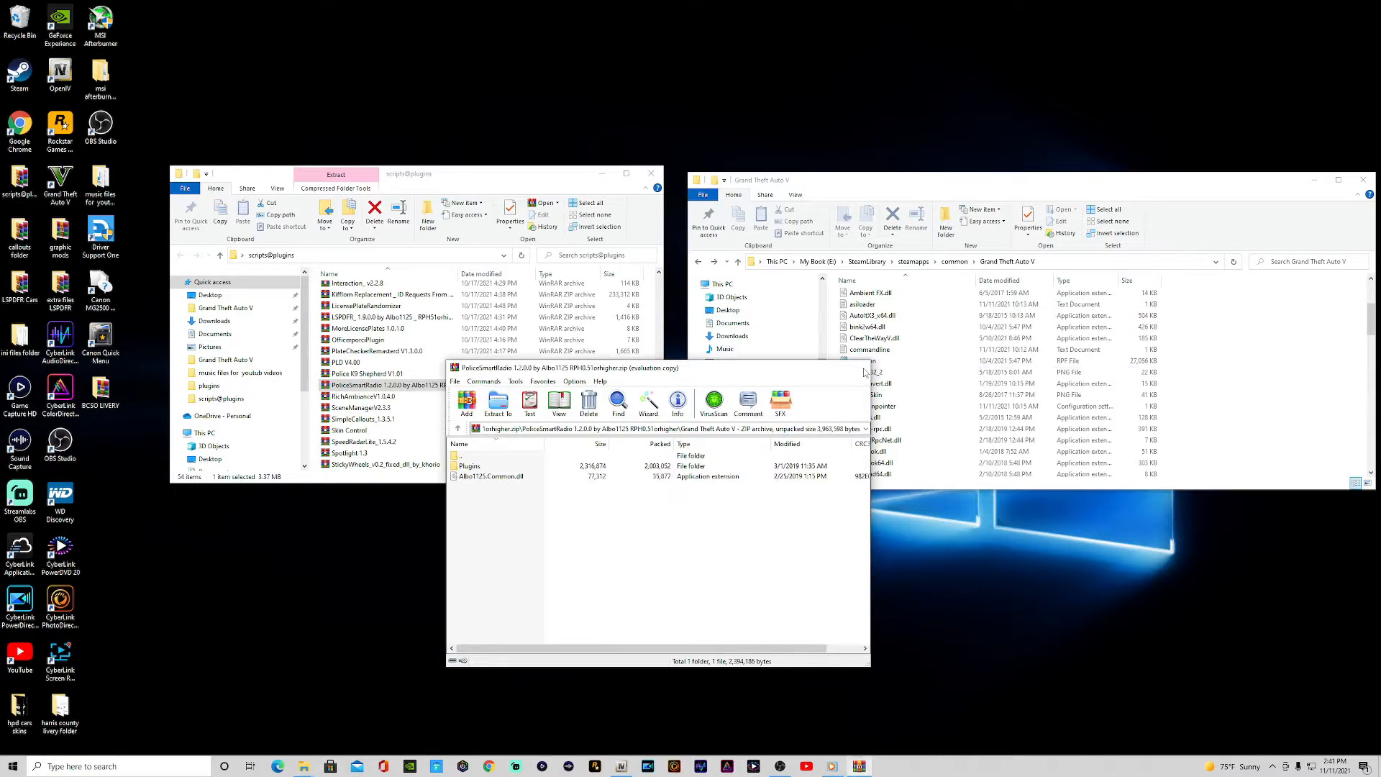
click(864, 369)
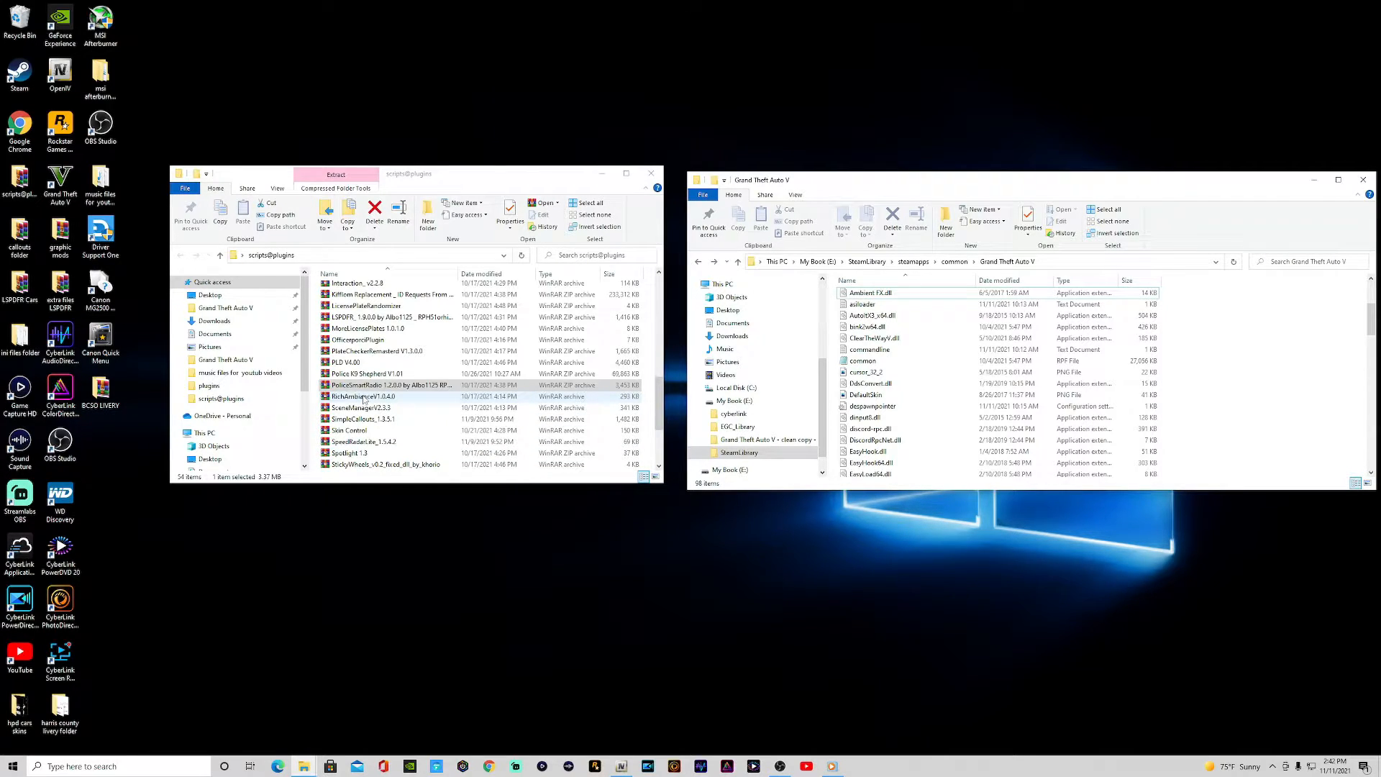
Copy the plugins and lspdfr folders from the RichAmbianceV1.0.4.0 archive into the Grand Theft Auto V directory, and close the archive.
double_click(362, 398)
double_click(496, 466)
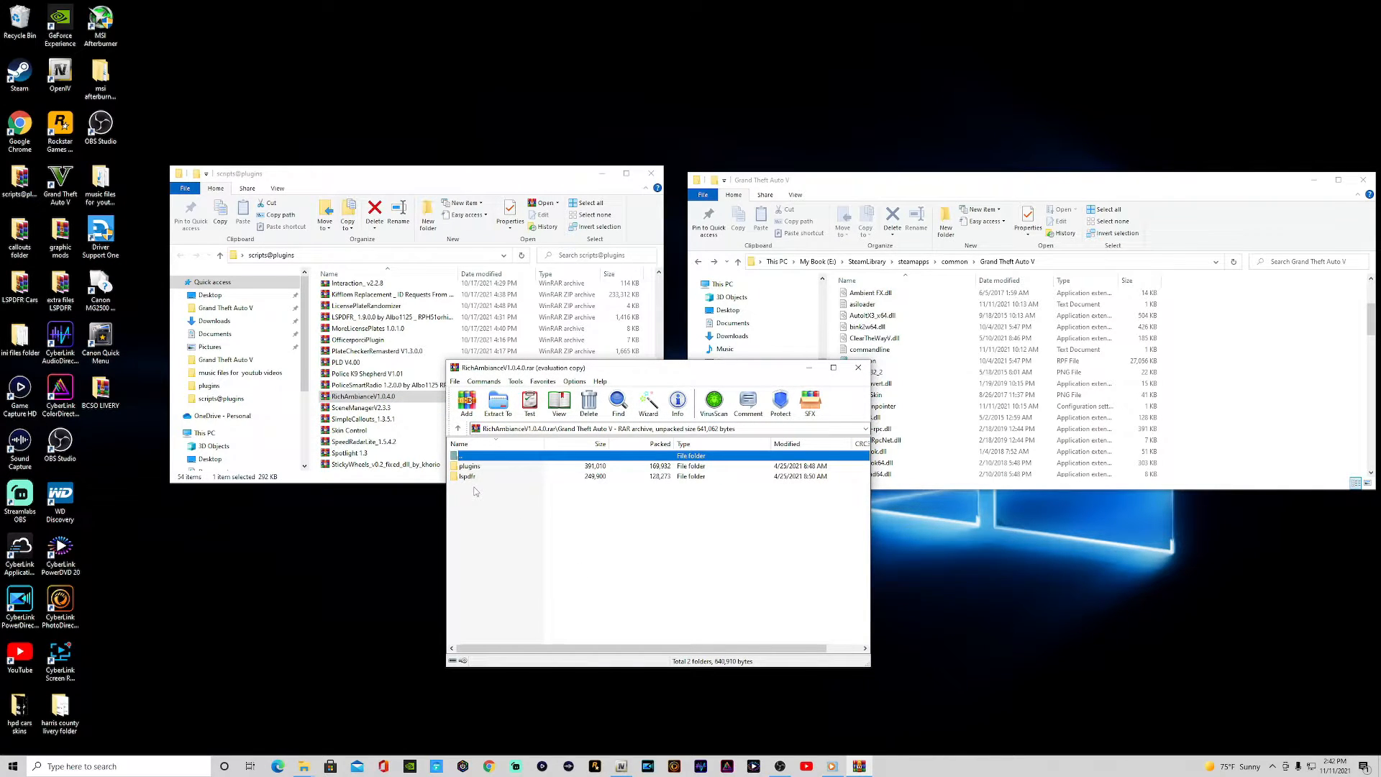
drag(467, 488, 1279, 370)
click(632, 579)
click(858, 367)
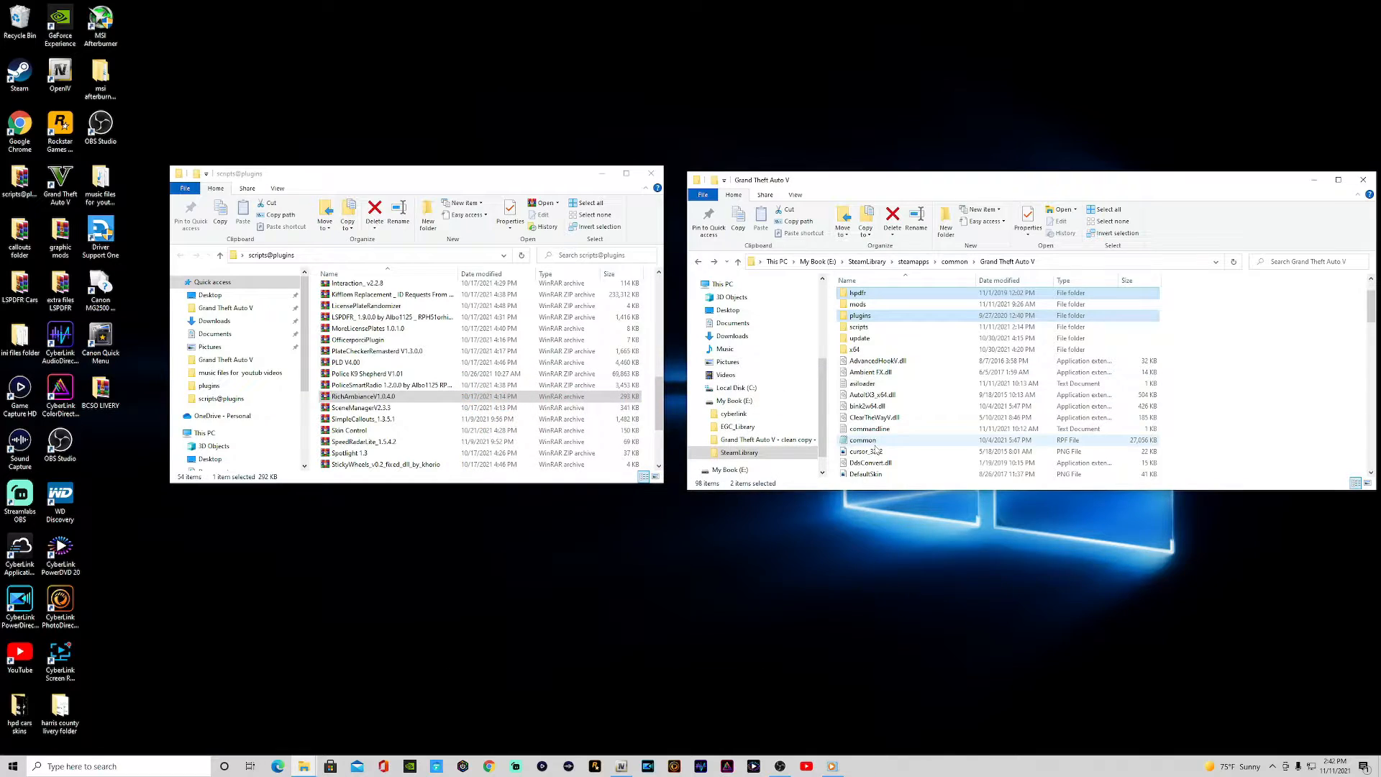
Copy plugins, RAGENativeUI.dll and InputManager.dll from the SceneManagerV2.3.3 archive into the Grand Theft Auto V directory, replacing existing files, and close the archive.
click(354, 410)
double_click(354, 409)
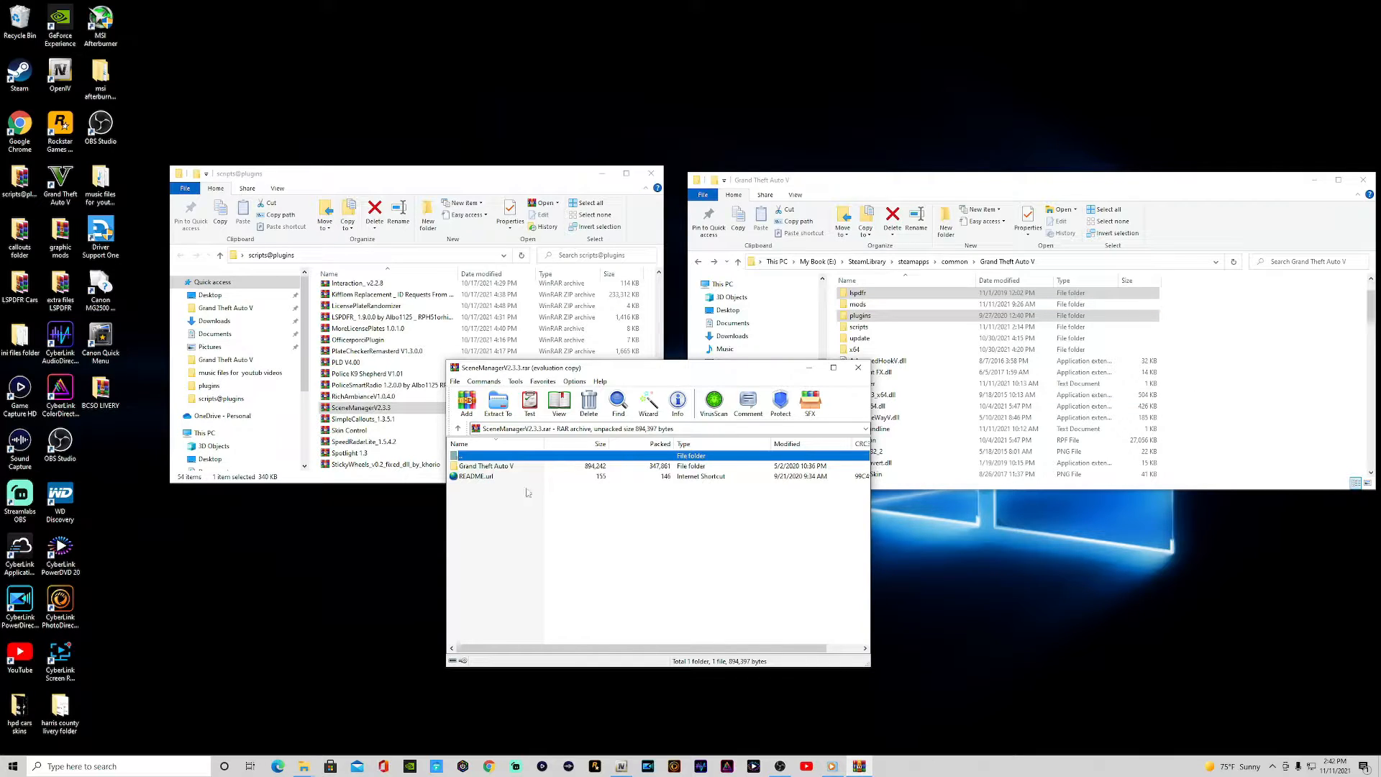
double_click(487, 466)
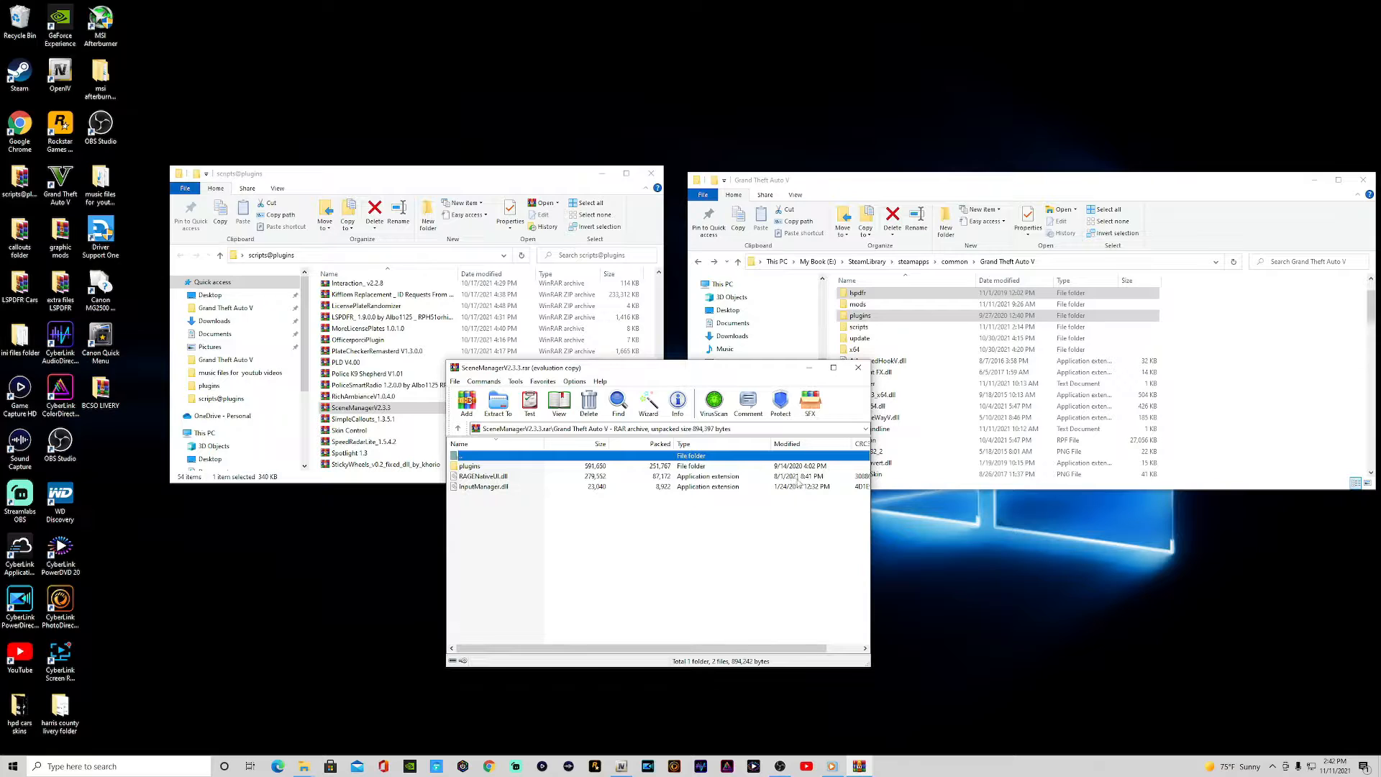
drag(476, 514, 474, 480)
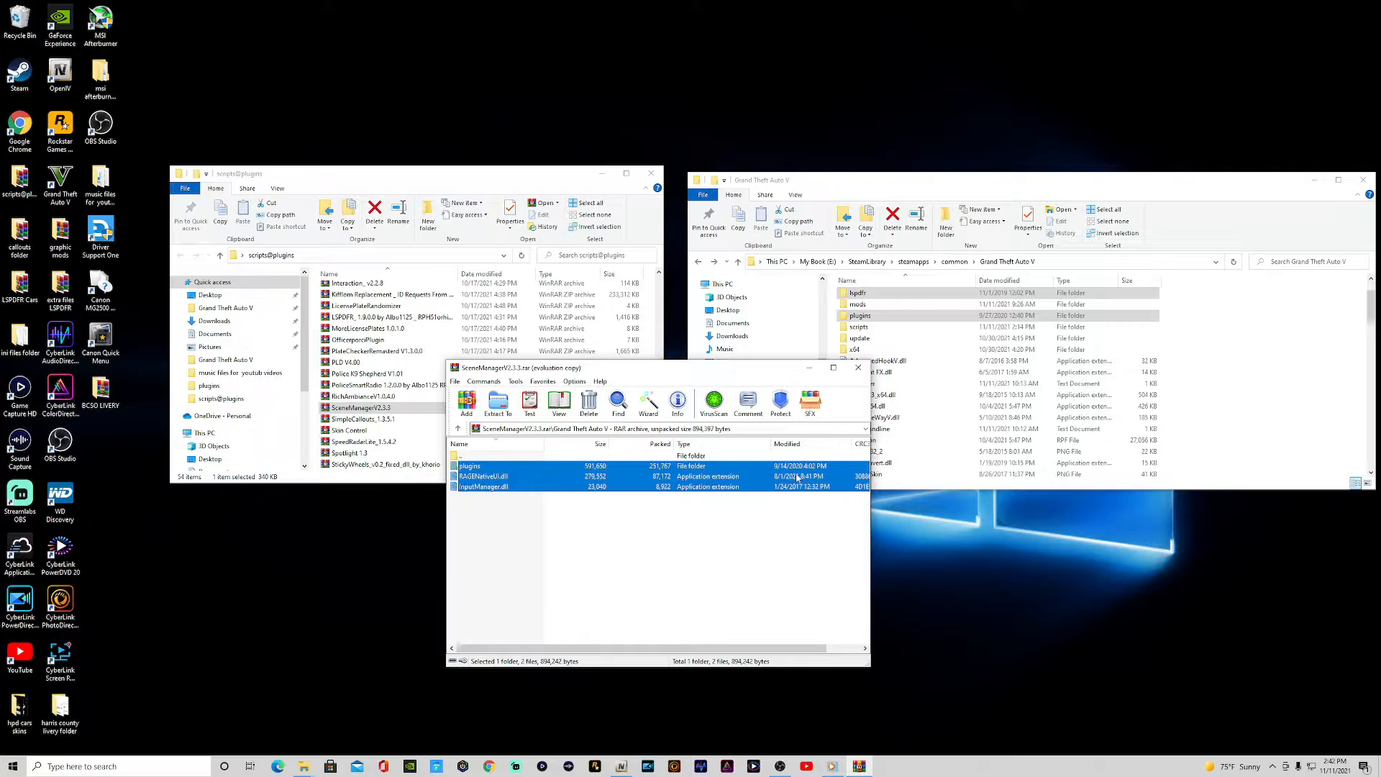
drag(496, 470, 1265, 356)
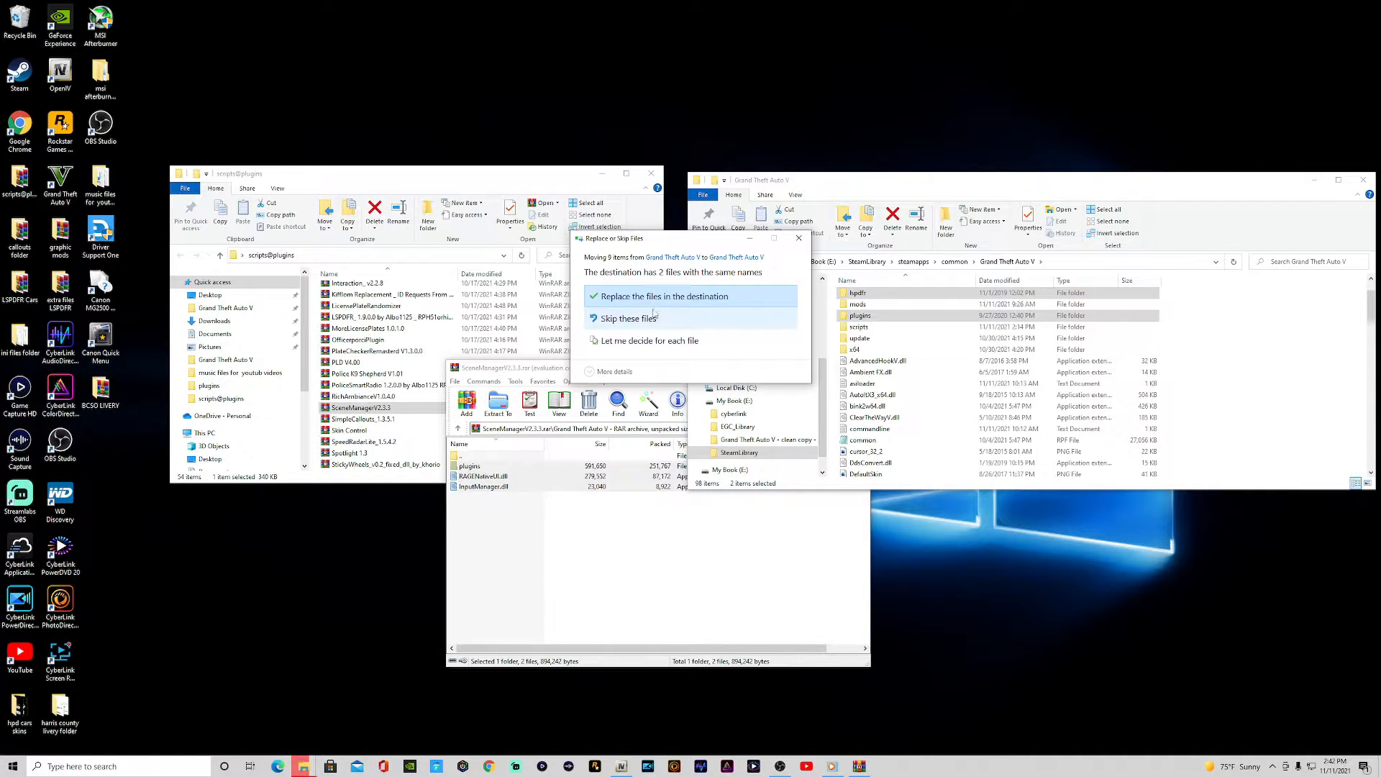
click(661, 301)
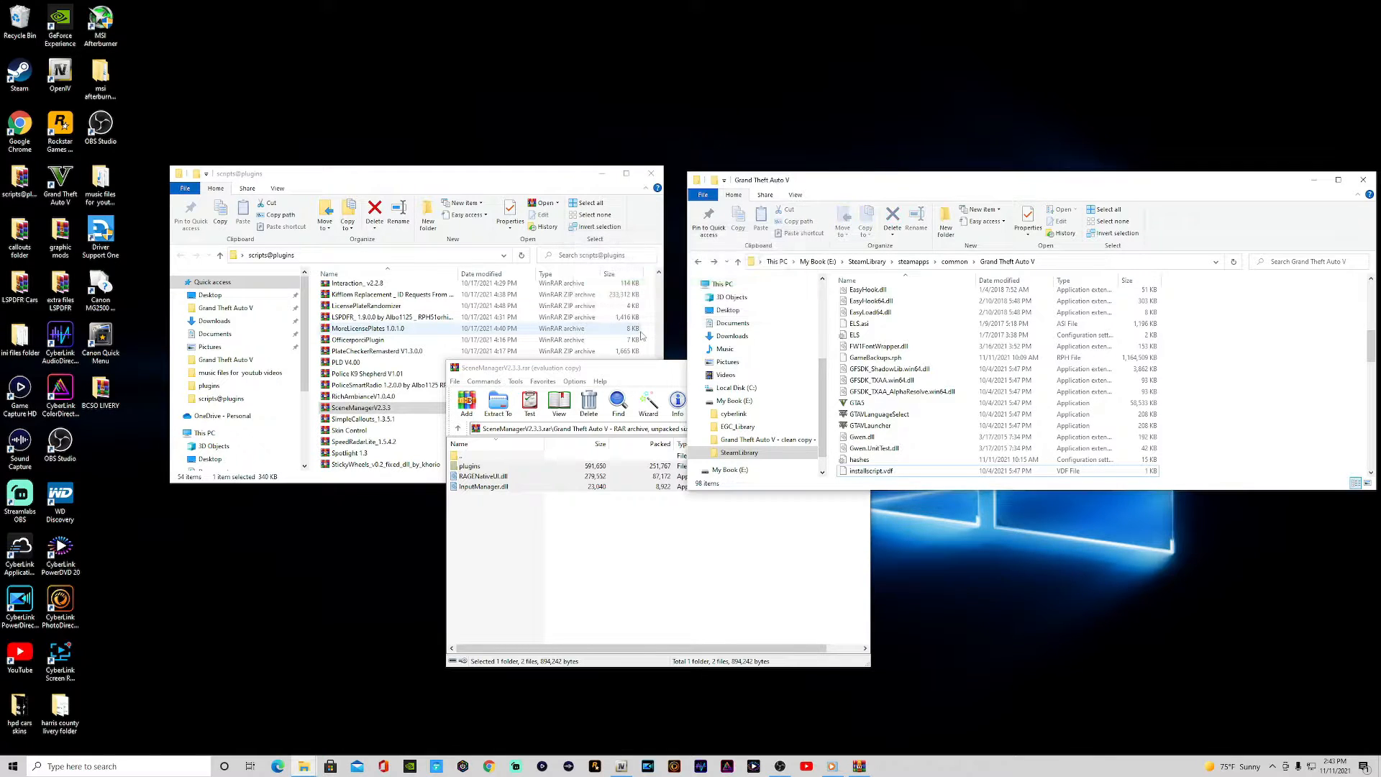
click(859, 368)
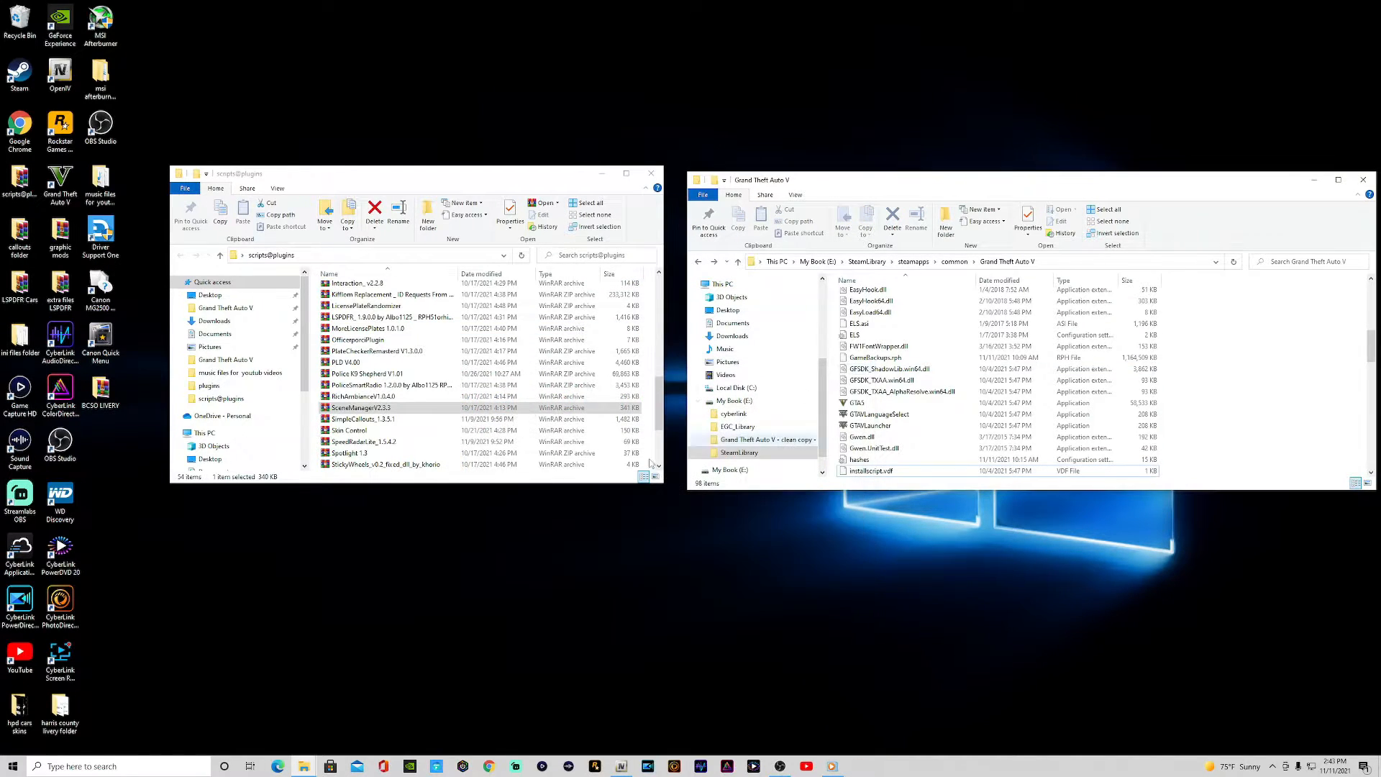
Copy the Plugins and lspdfr folders from the SimpleCallouts_1.3.5.1 archive into the Grand Theft Auto V directory, and close the archive.
click(362, 421)
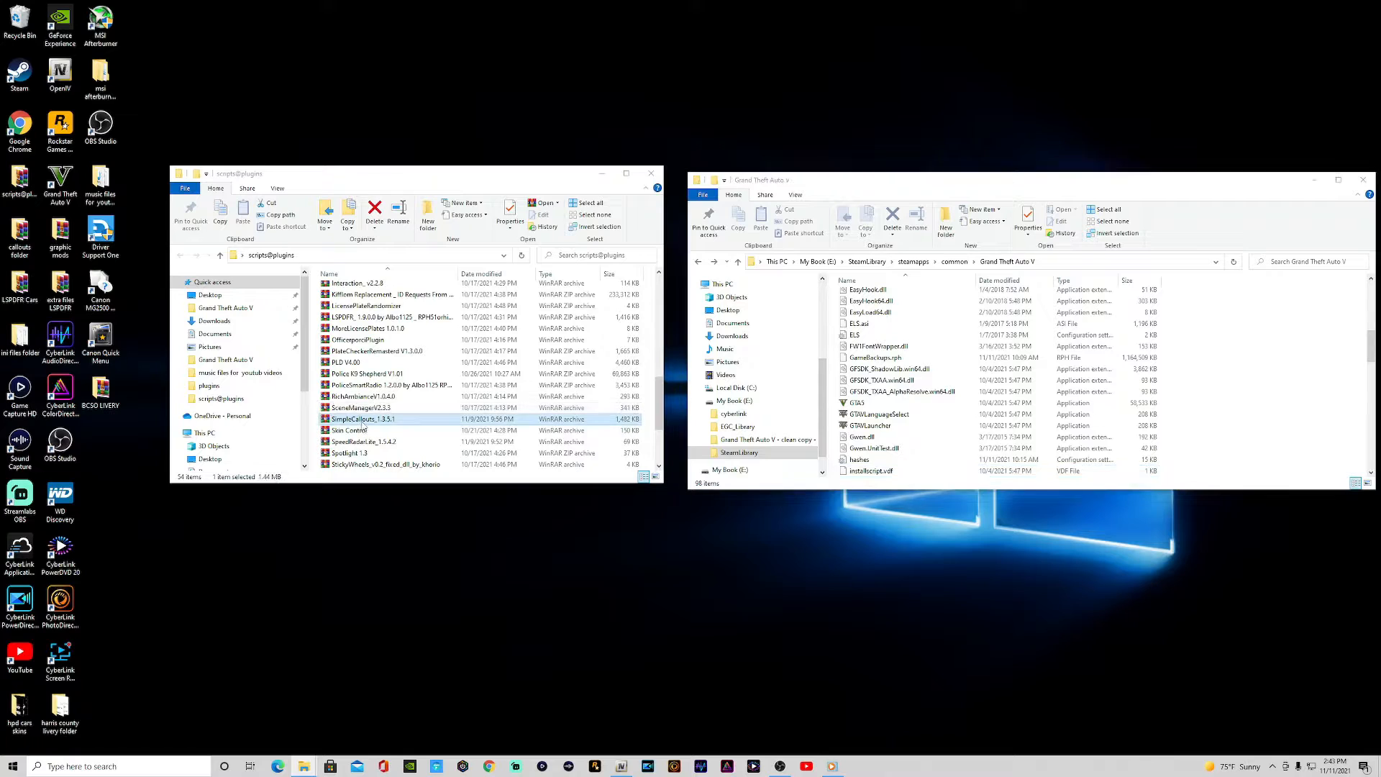
double_click(363, 421)
double_click(482, 468)
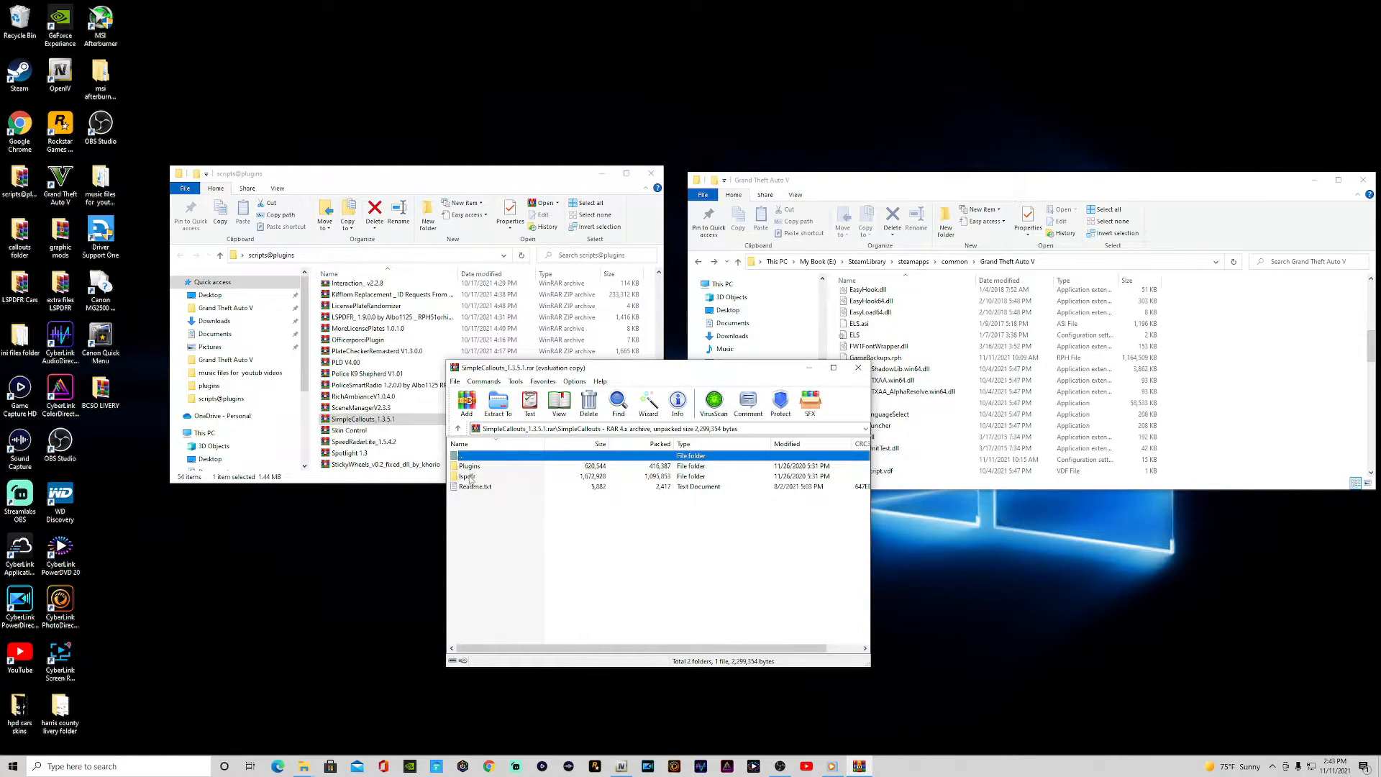
click(467, 477)
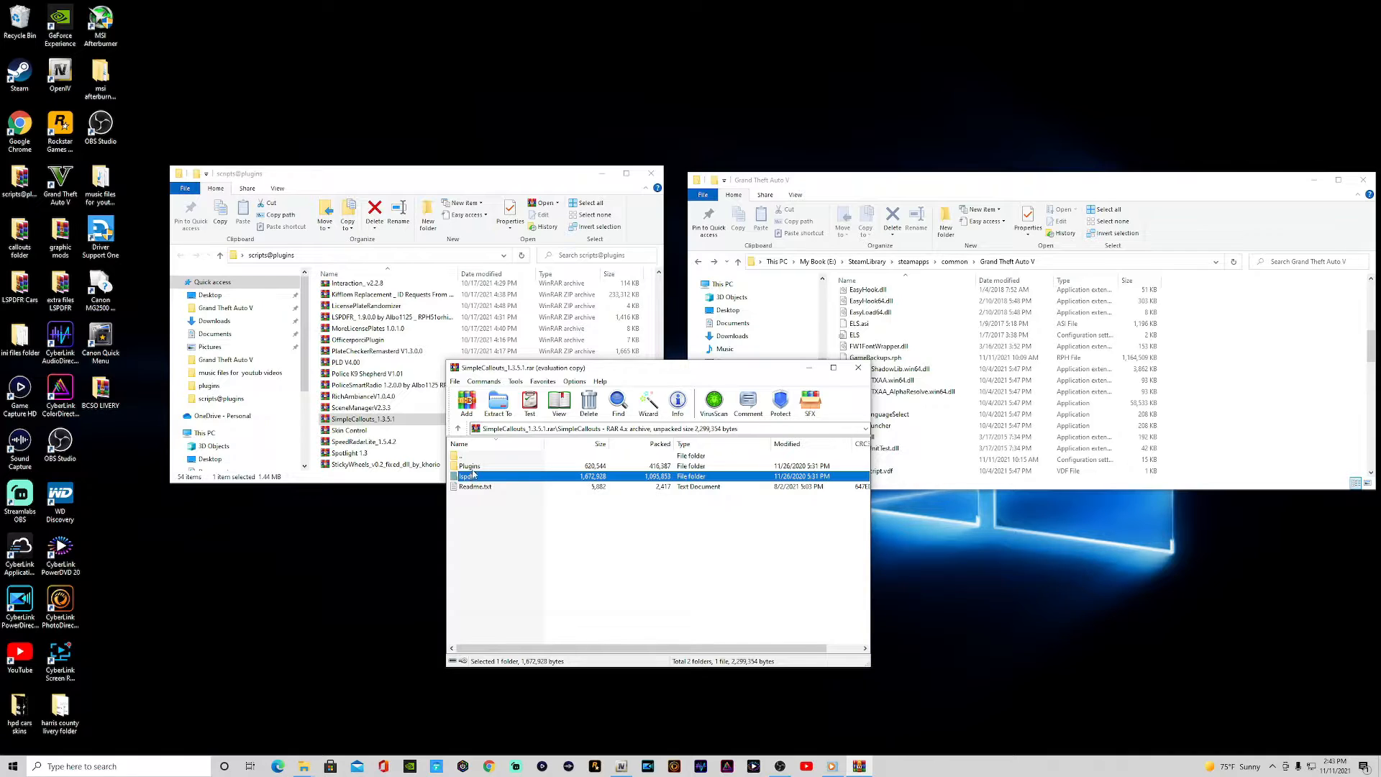
ctrl+click(474, 468)
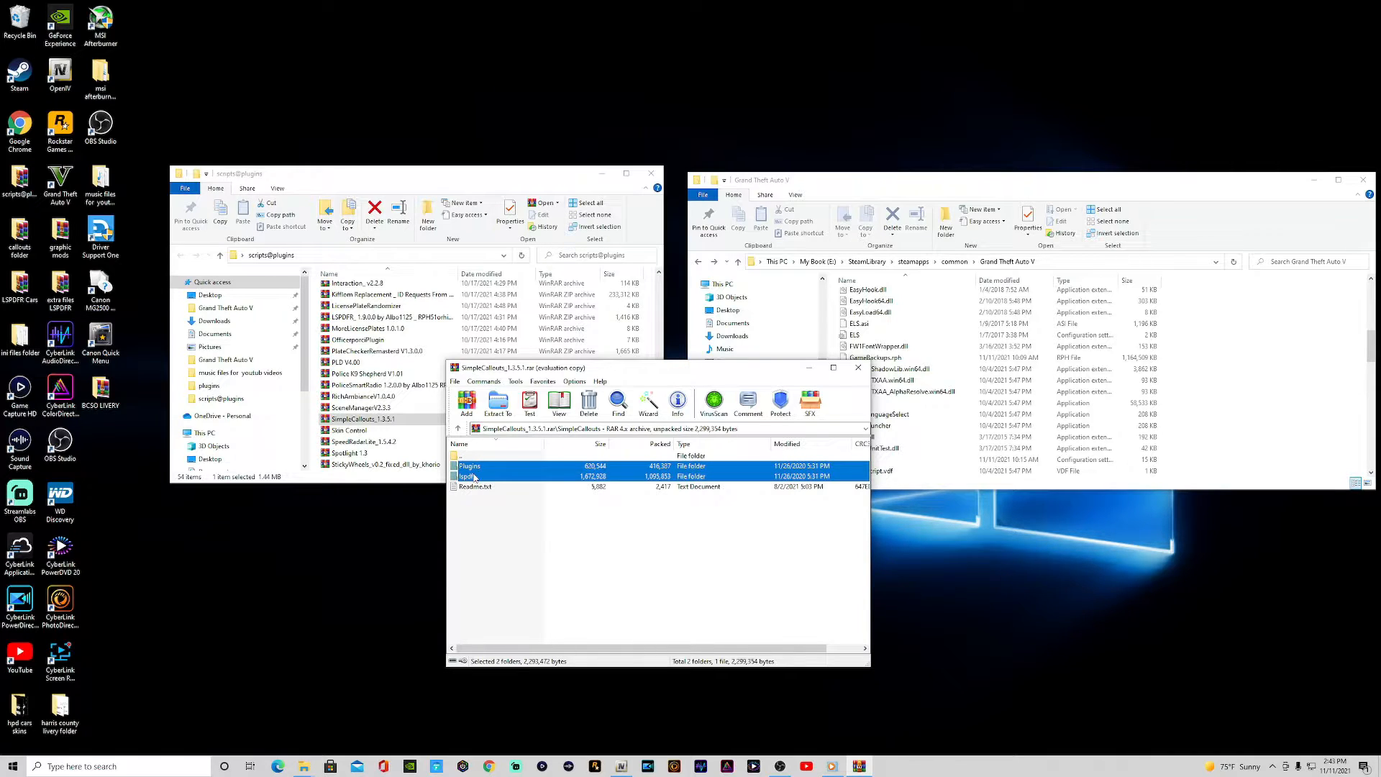
drag(474, 467, 1240, 367)
drag(1243, 370, 1243, 371)
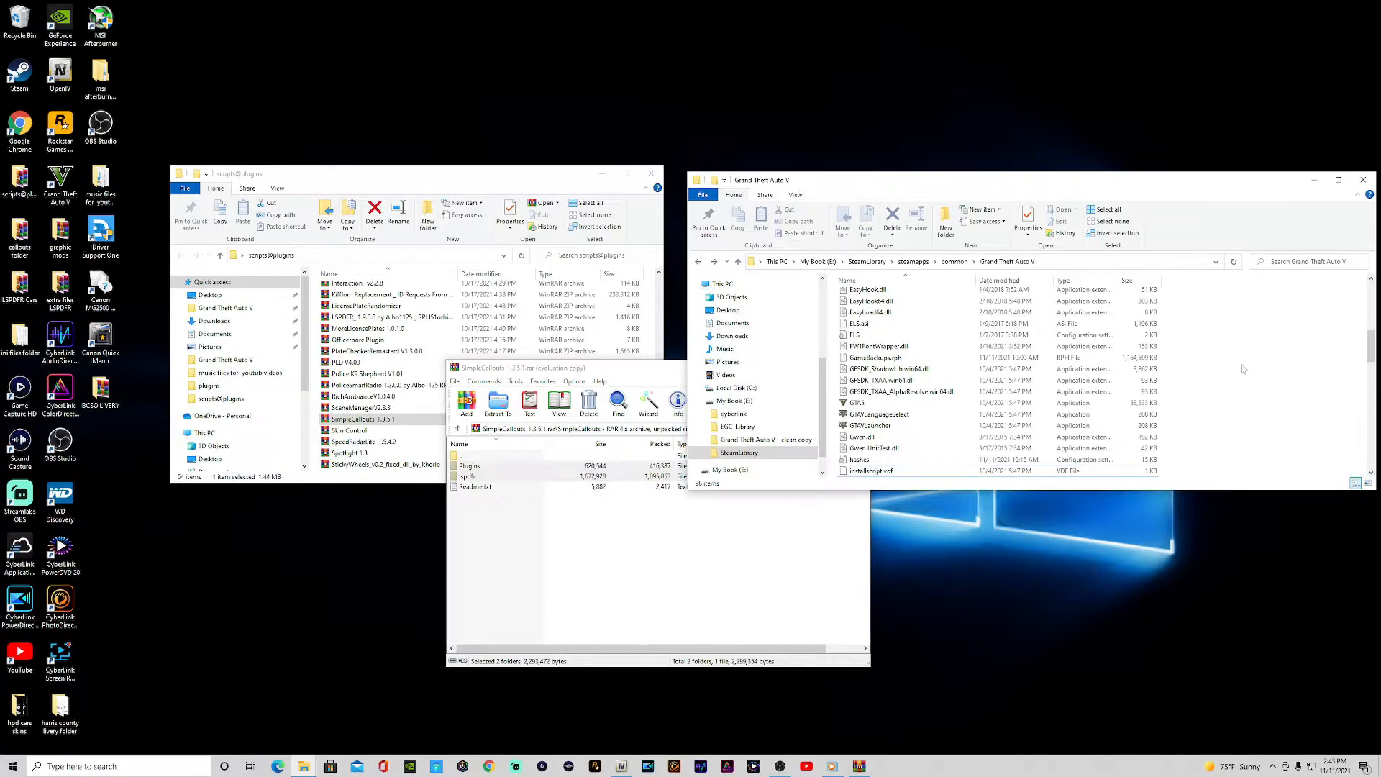
click(745, 572)
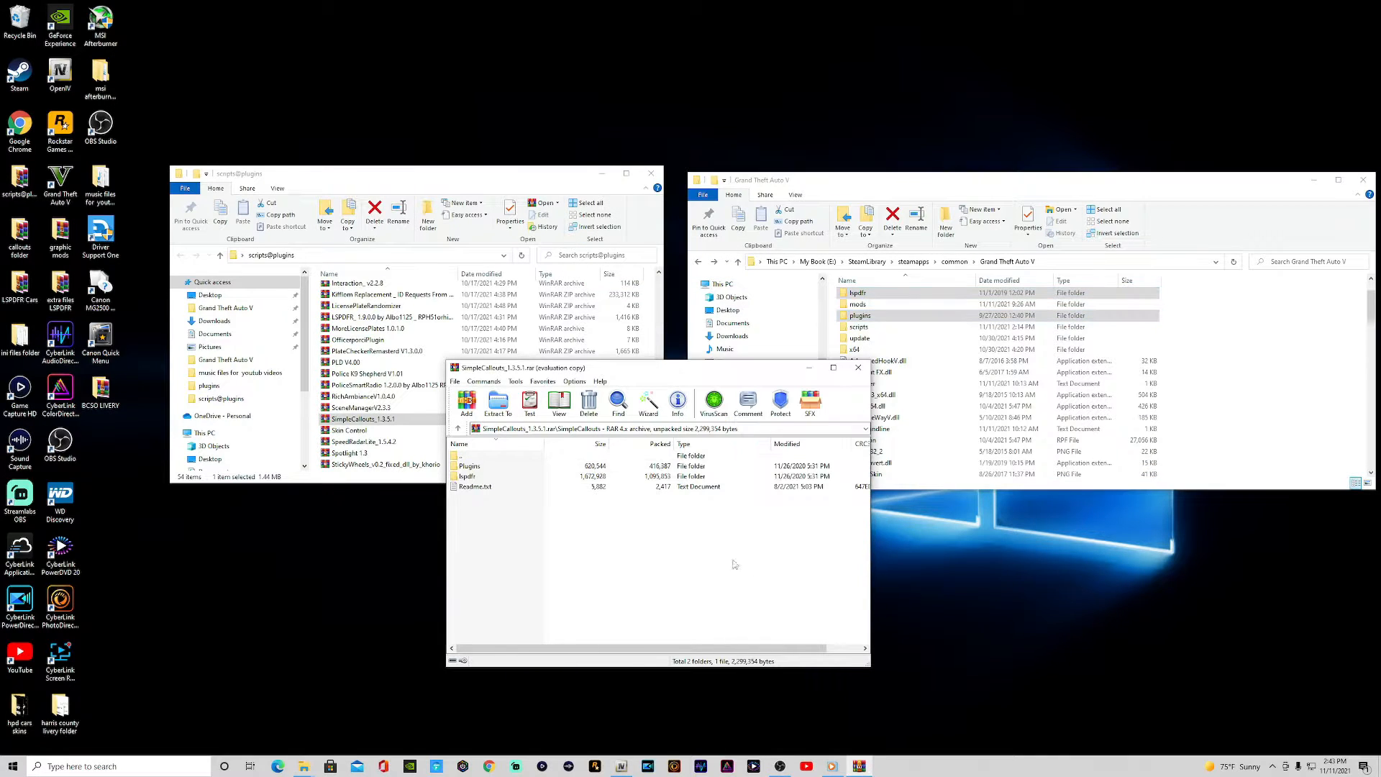
click(856, 371)
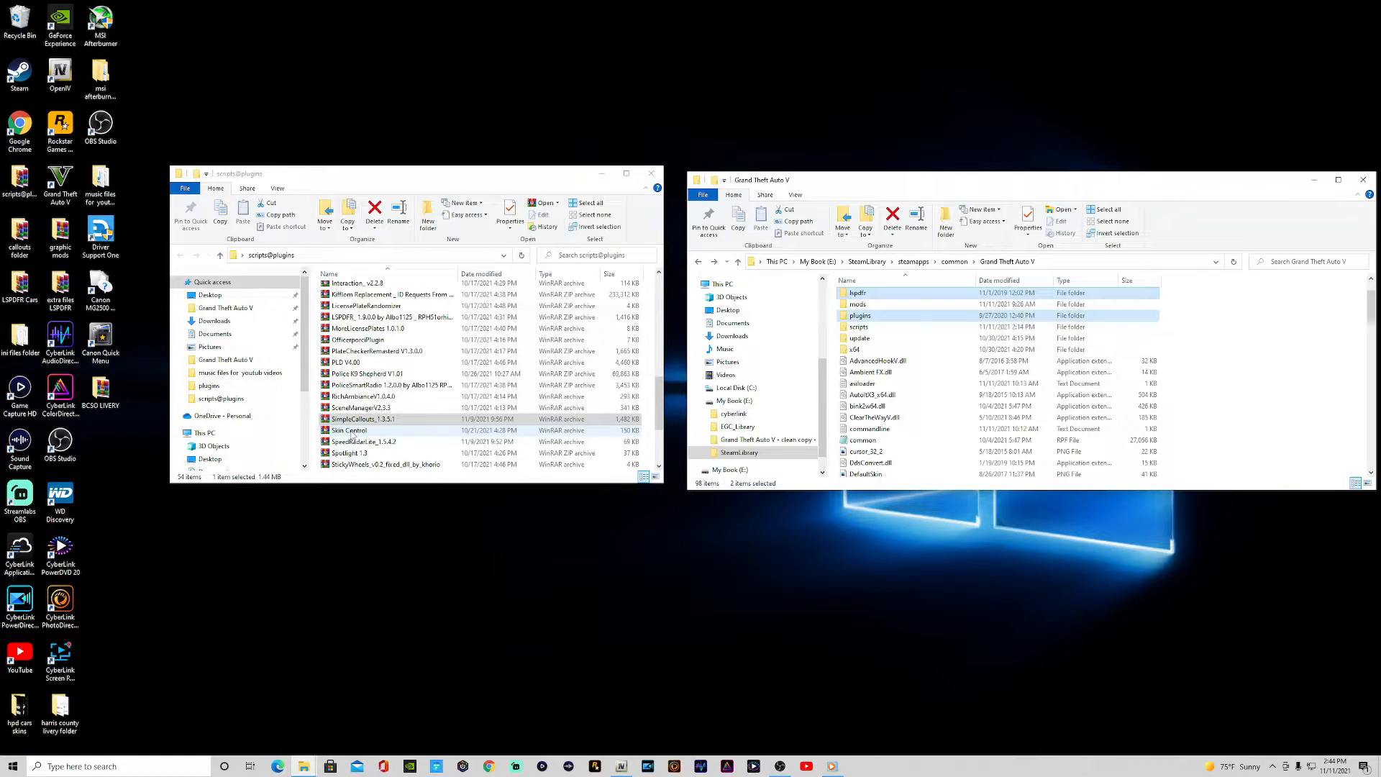
Copy the Plugins folder from the SpeedRadarLite_1.5.4.2 archive into the Grand Theft Auto V directory, and close the archive.
click(371, 420)
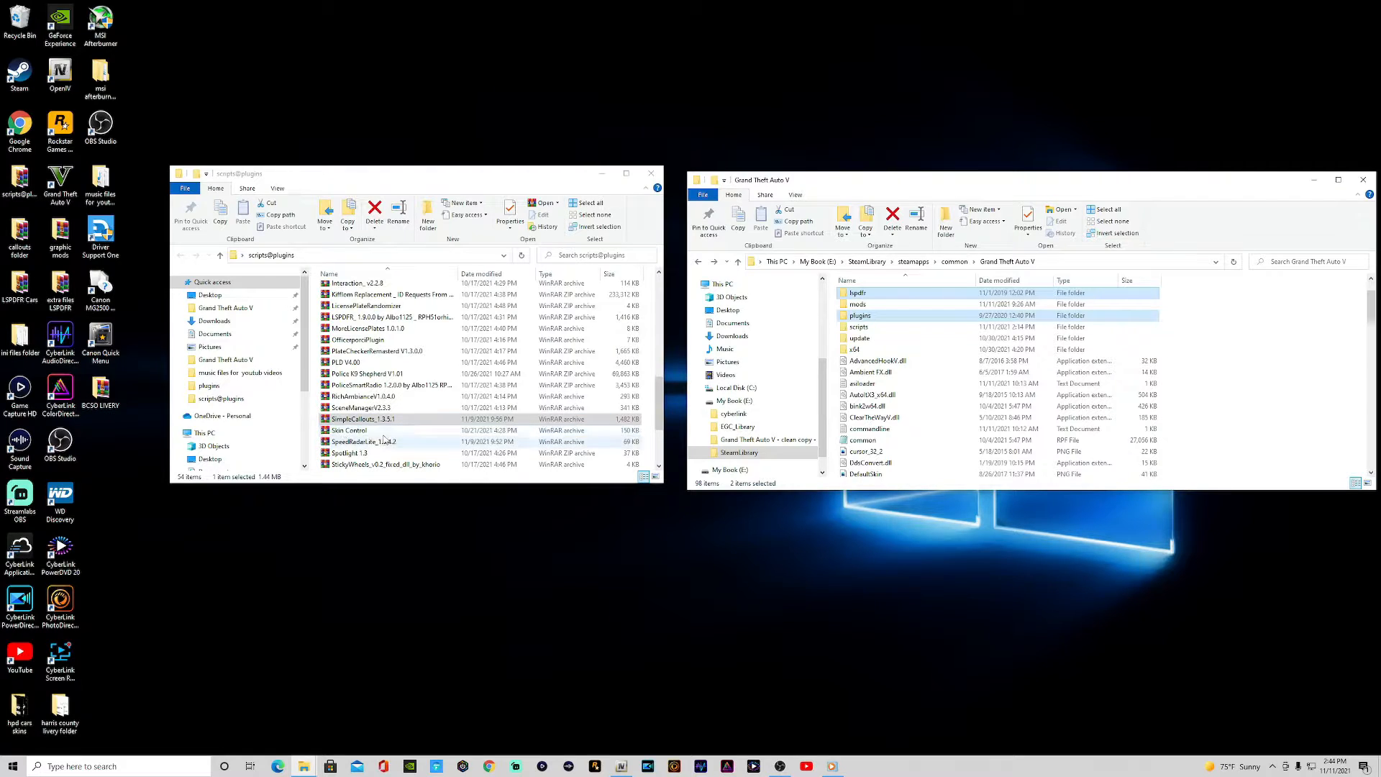
scroll(354, 434, down, 1)
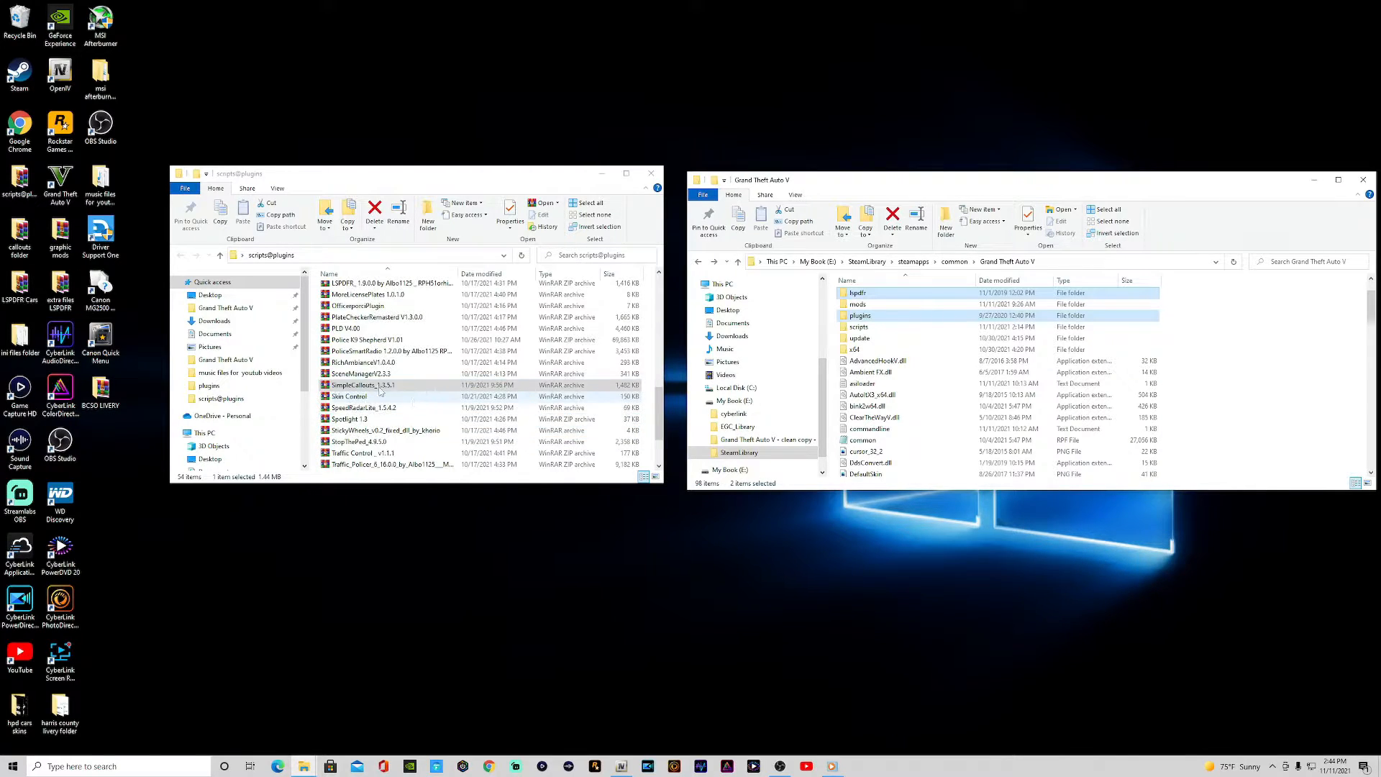
double_click(364, 408)
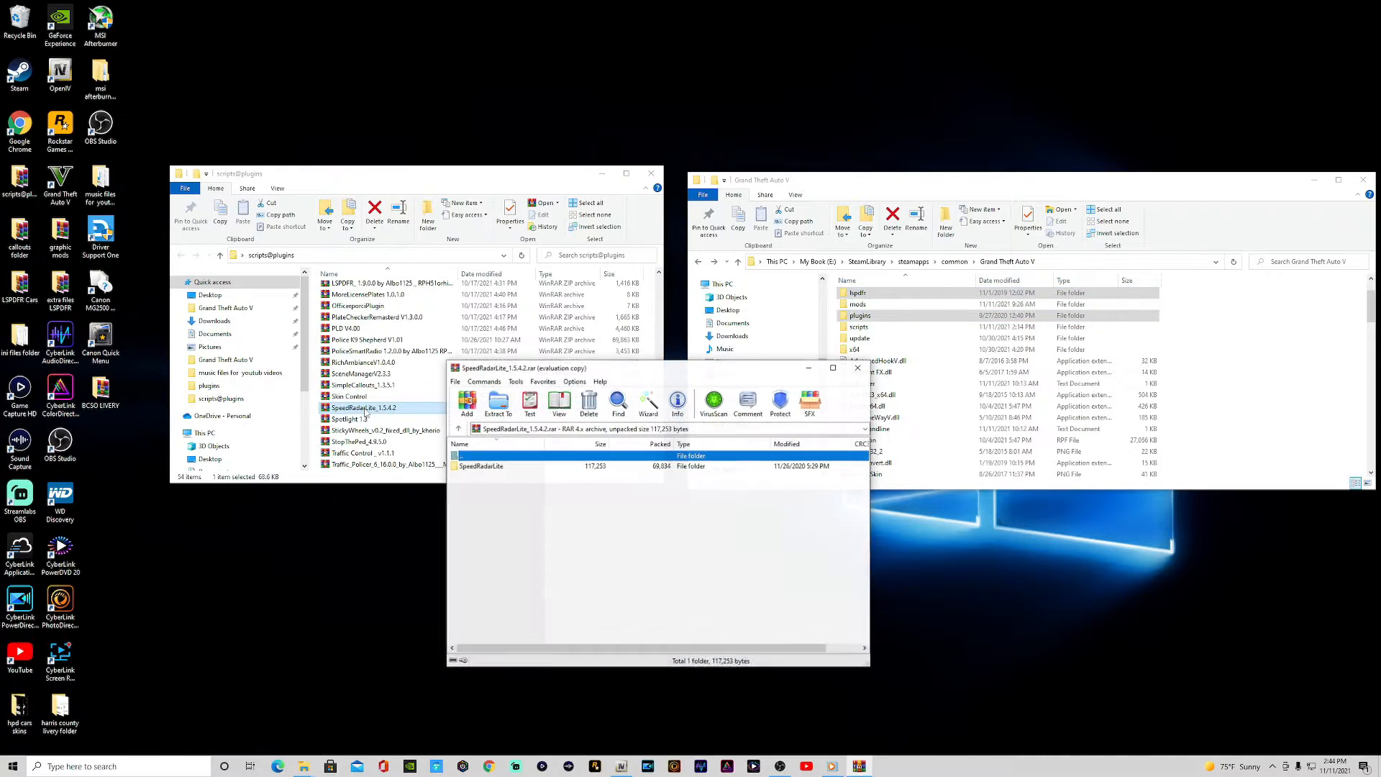
click(482, 466)
double_click(482, 467)
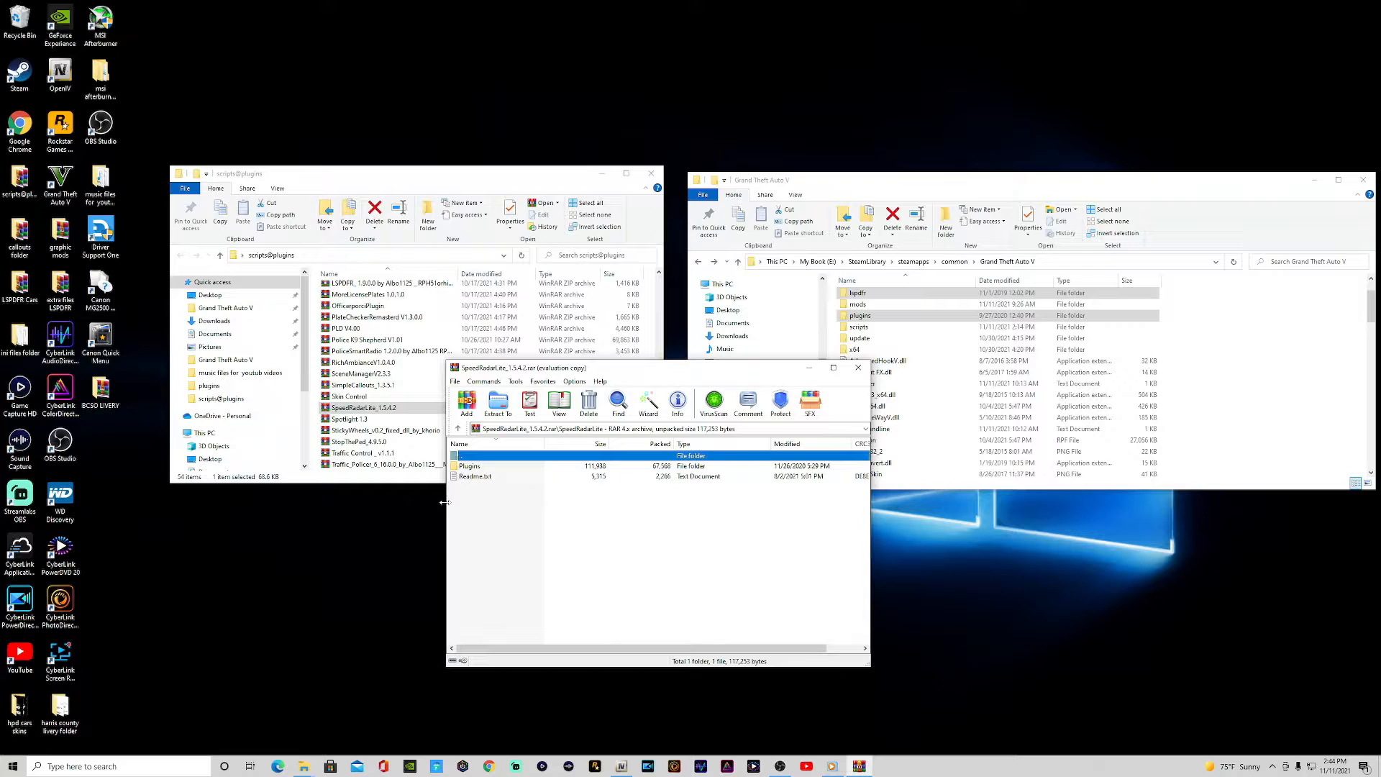
click(476, 471)
drag(1188, 421, 1286, 395)
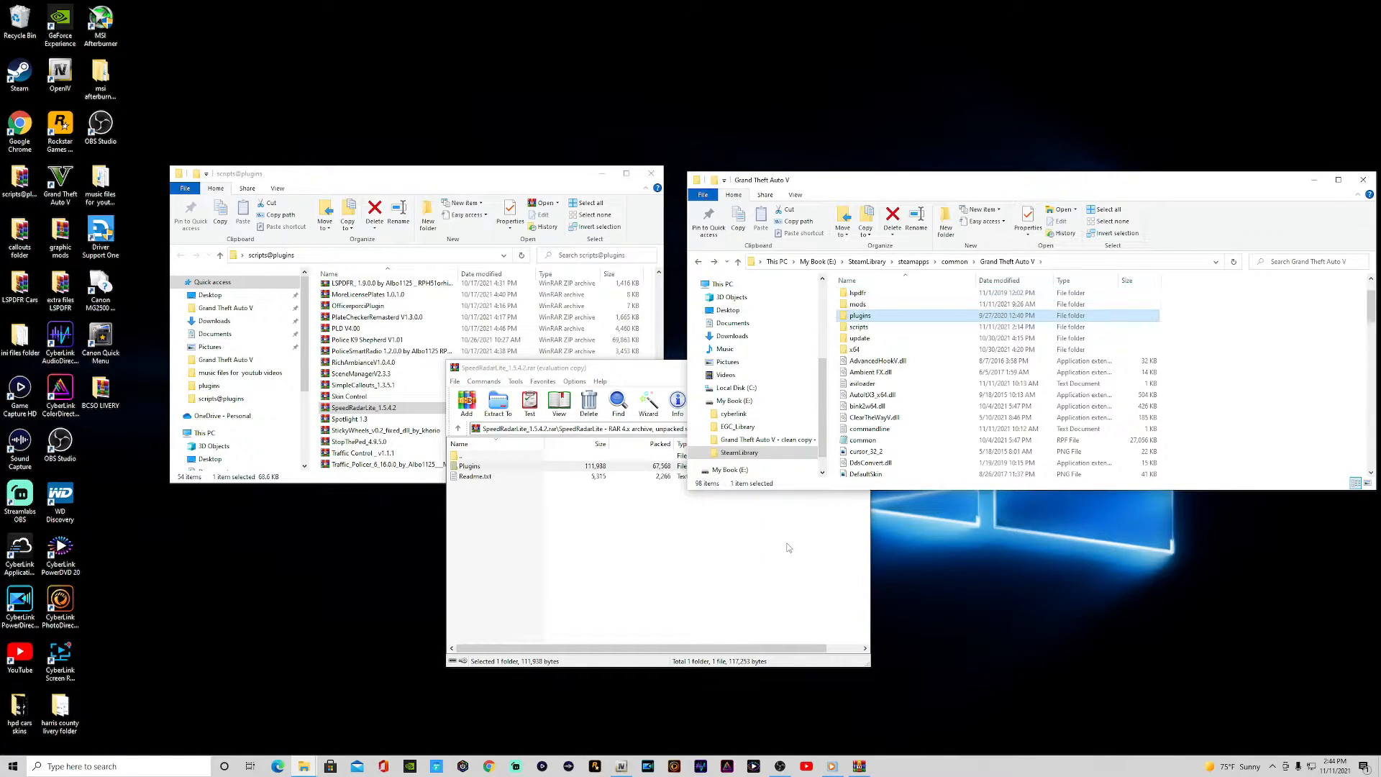
click(859, 368)
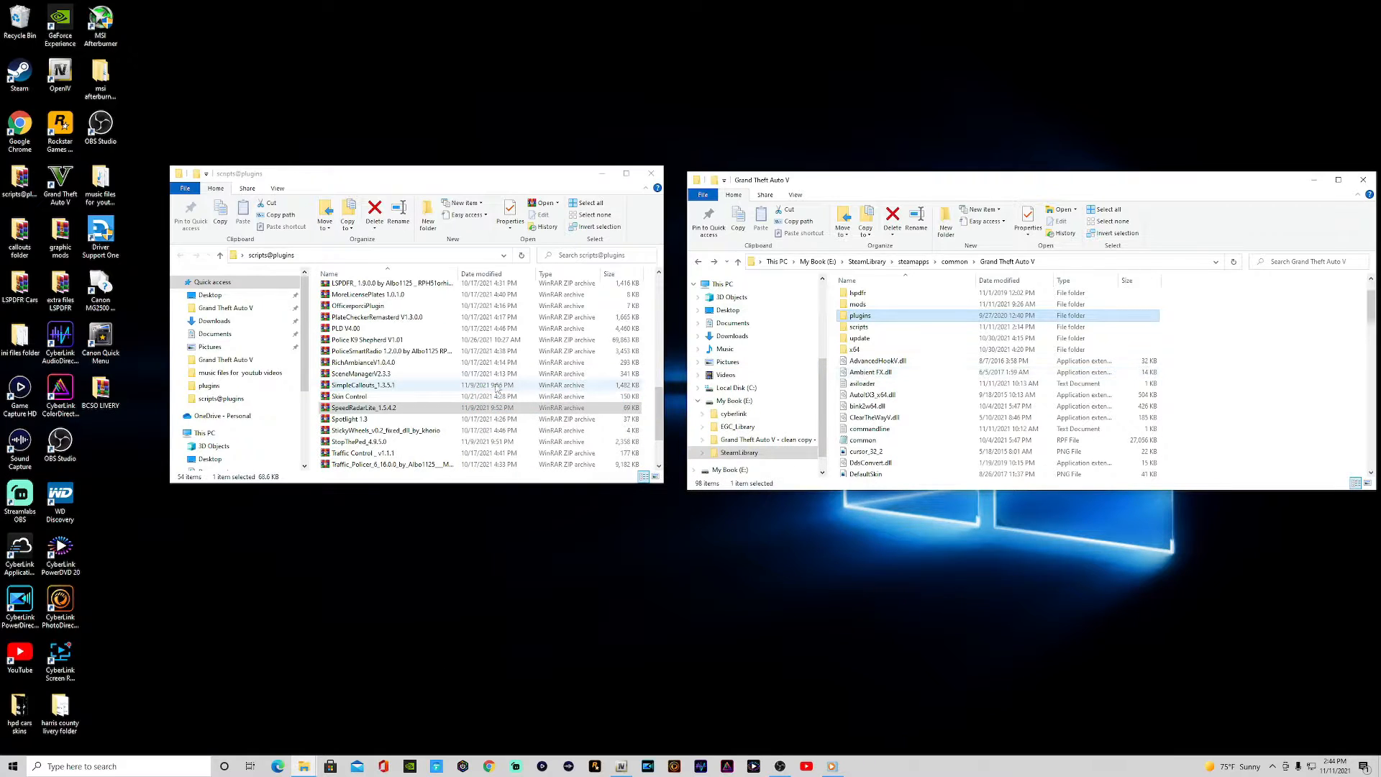
Open the Spotlight 1.3 archive and read the installation instructions in its README.txt.
double_click(384, 420)
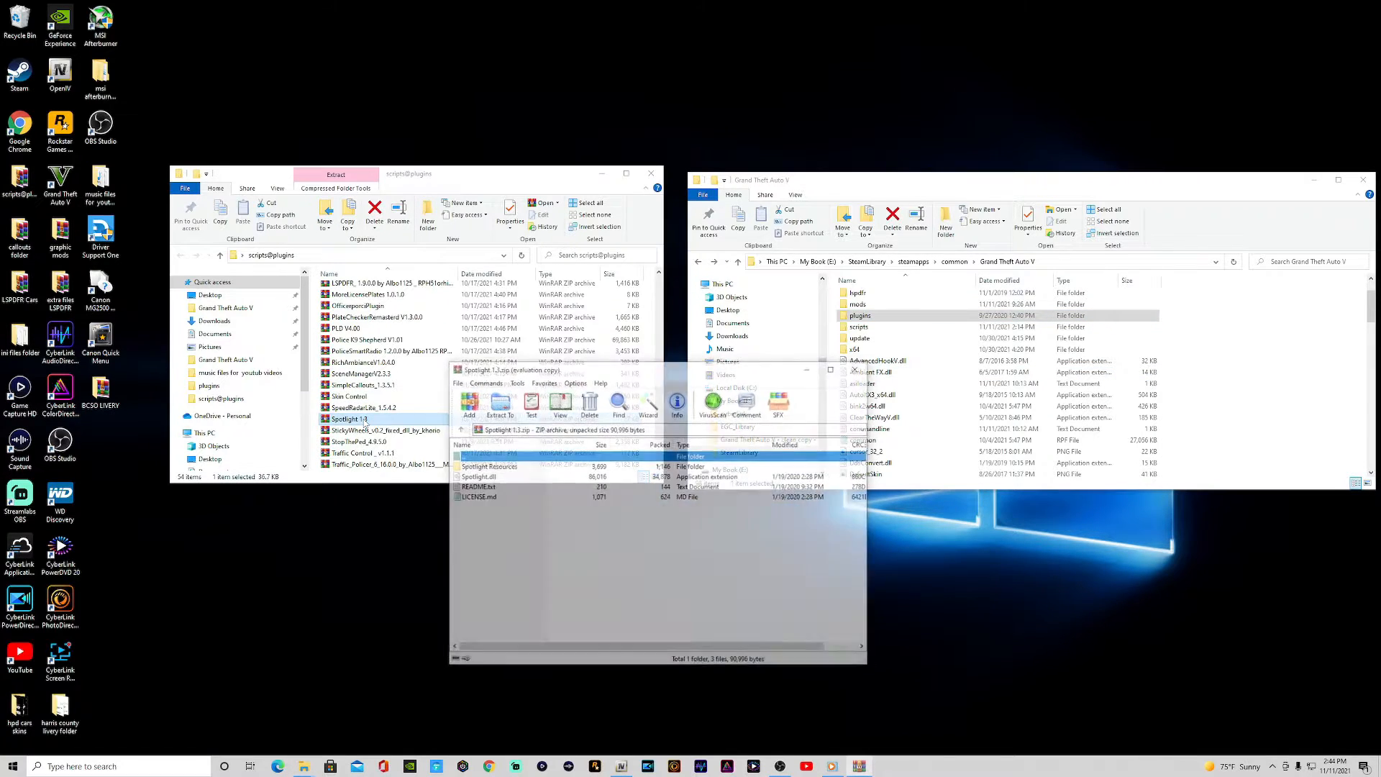
double_click(477, 487)
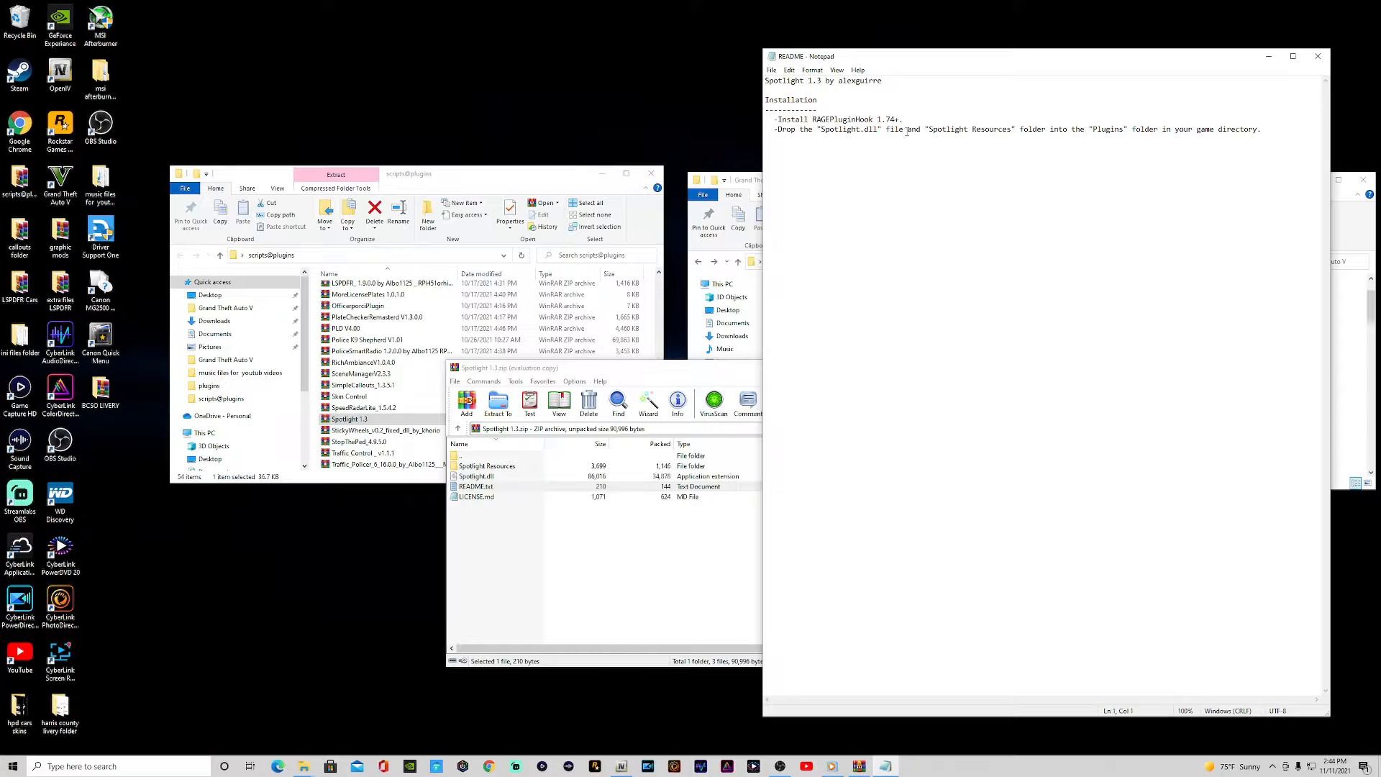
click(1318, 56)
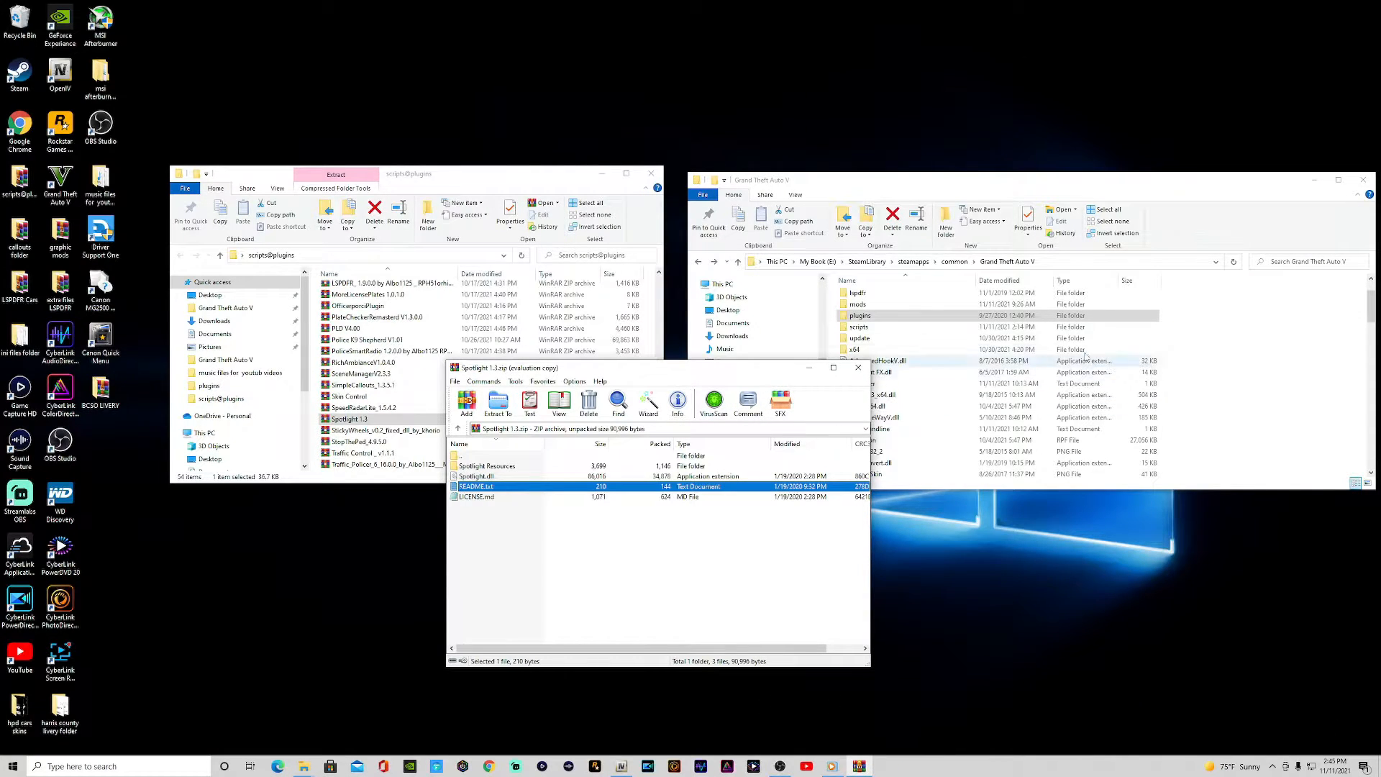
double_click(473, 488)
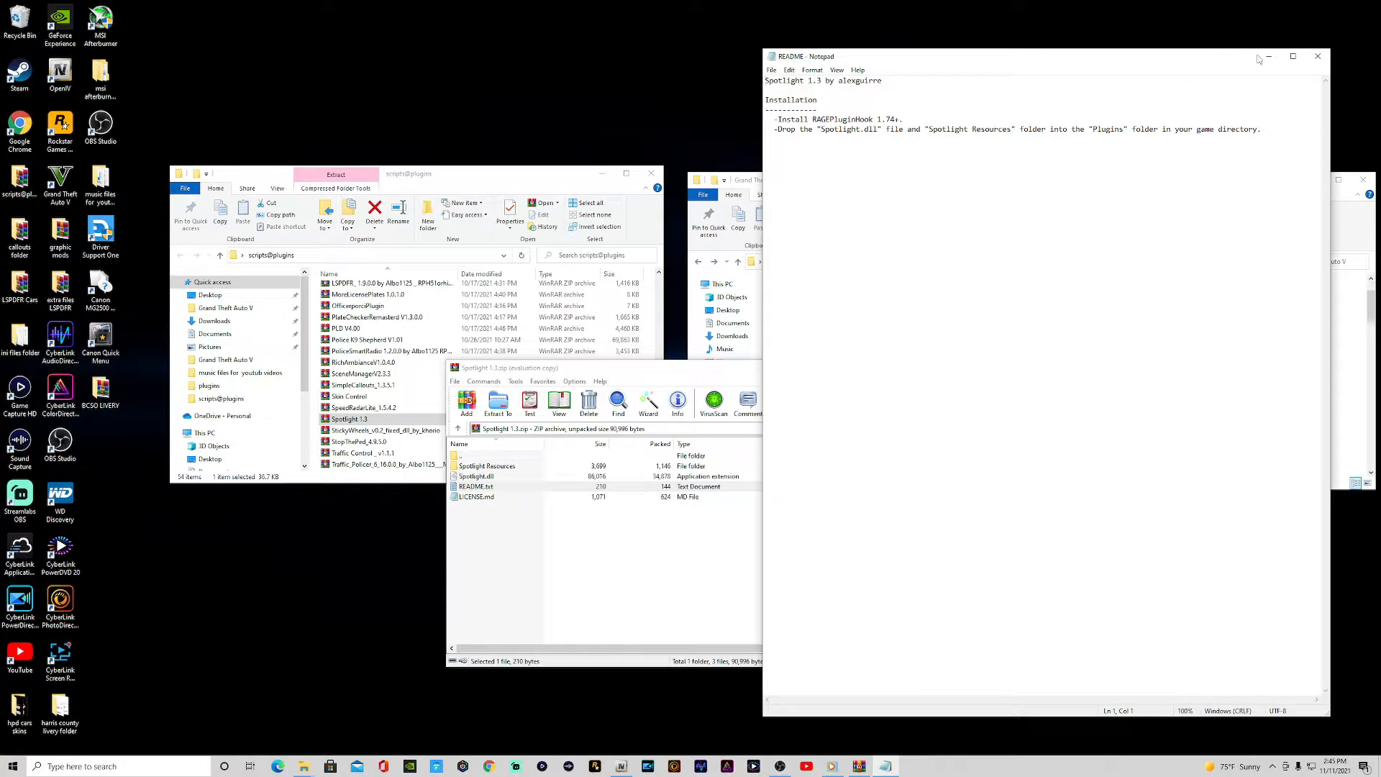
click(1318, 56)
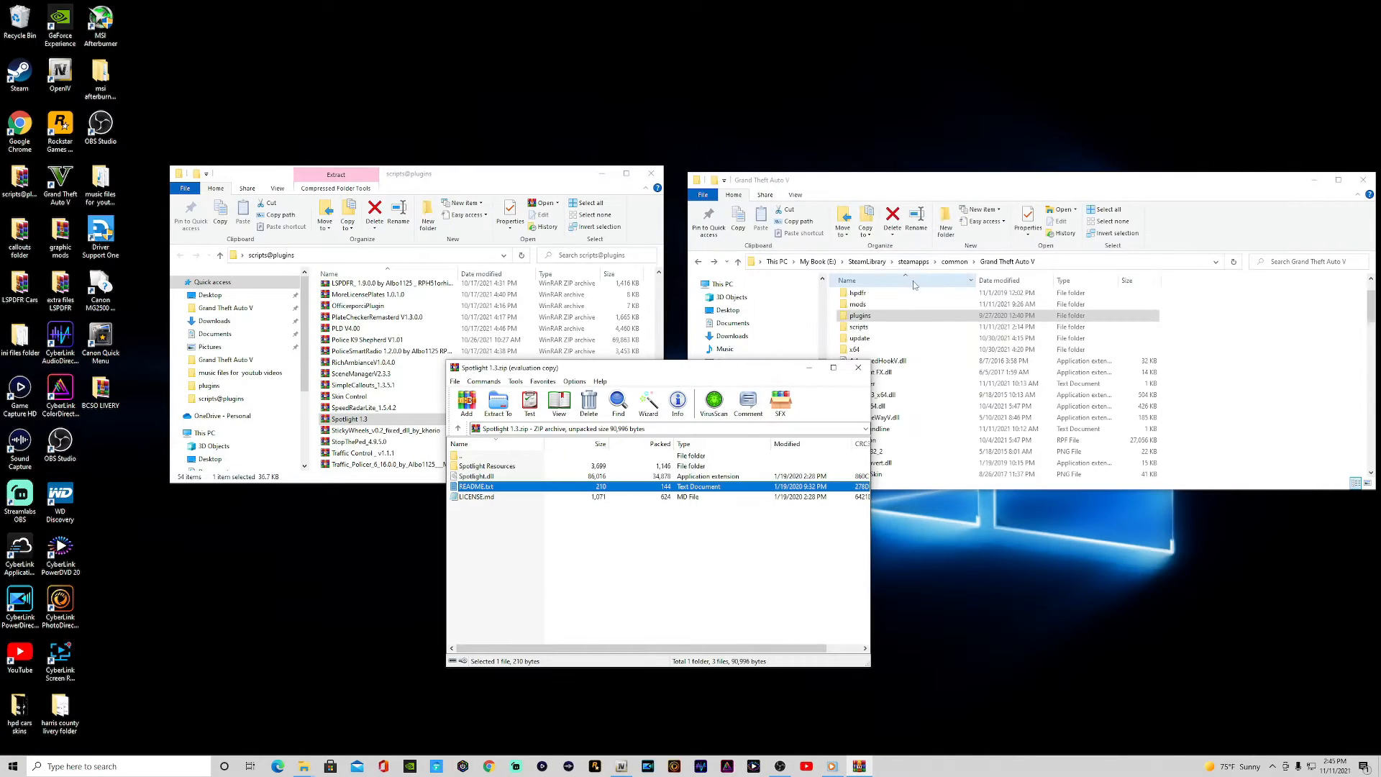
Copy the Spotlight Resources folder and Spotlight.dll from the archive into the game's plugins folder, refresh the folder, and close the archive.
double_click(885, 316)
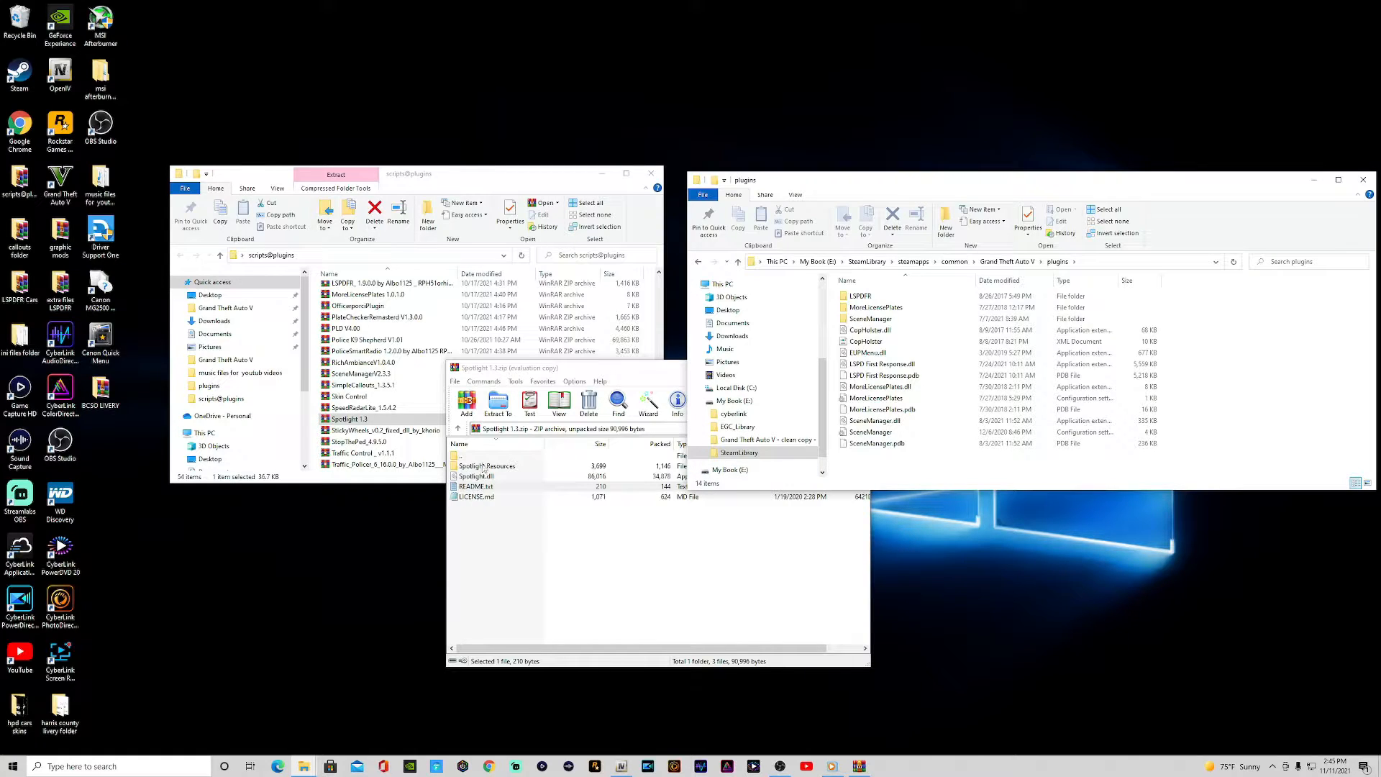
ctrl+click(482, 466)
ctrl+click(479, 475)
ctrl+click(480, 487)
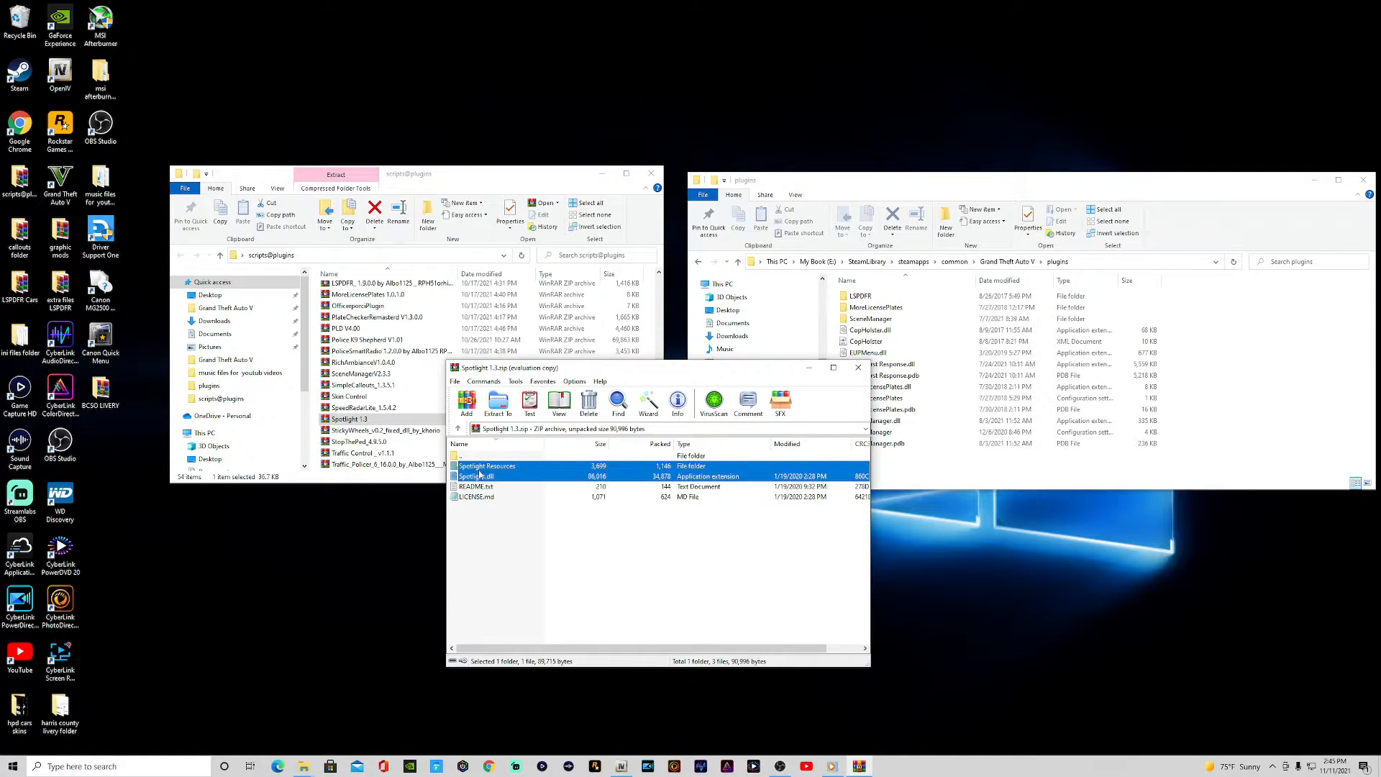
drag(1260, 382, 1258, 380)
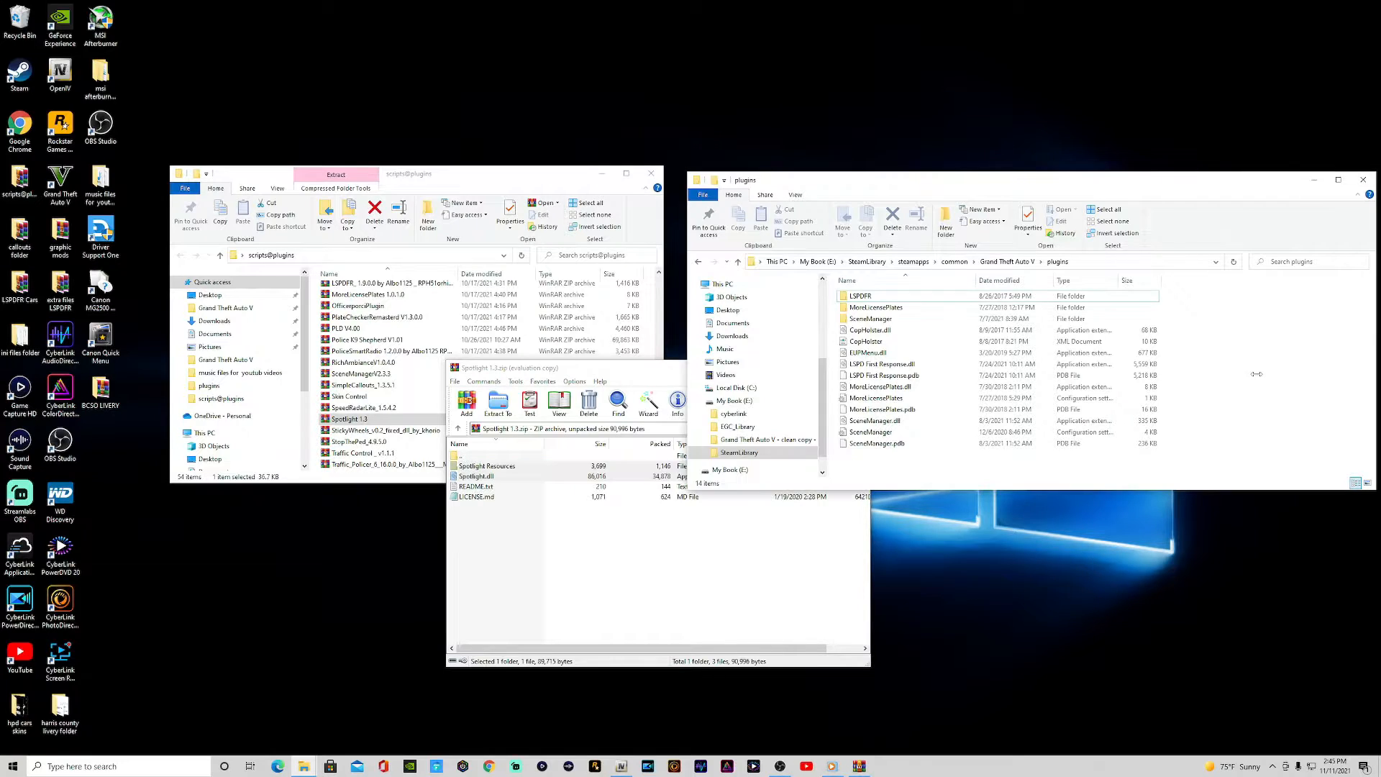
click(1286, 362)
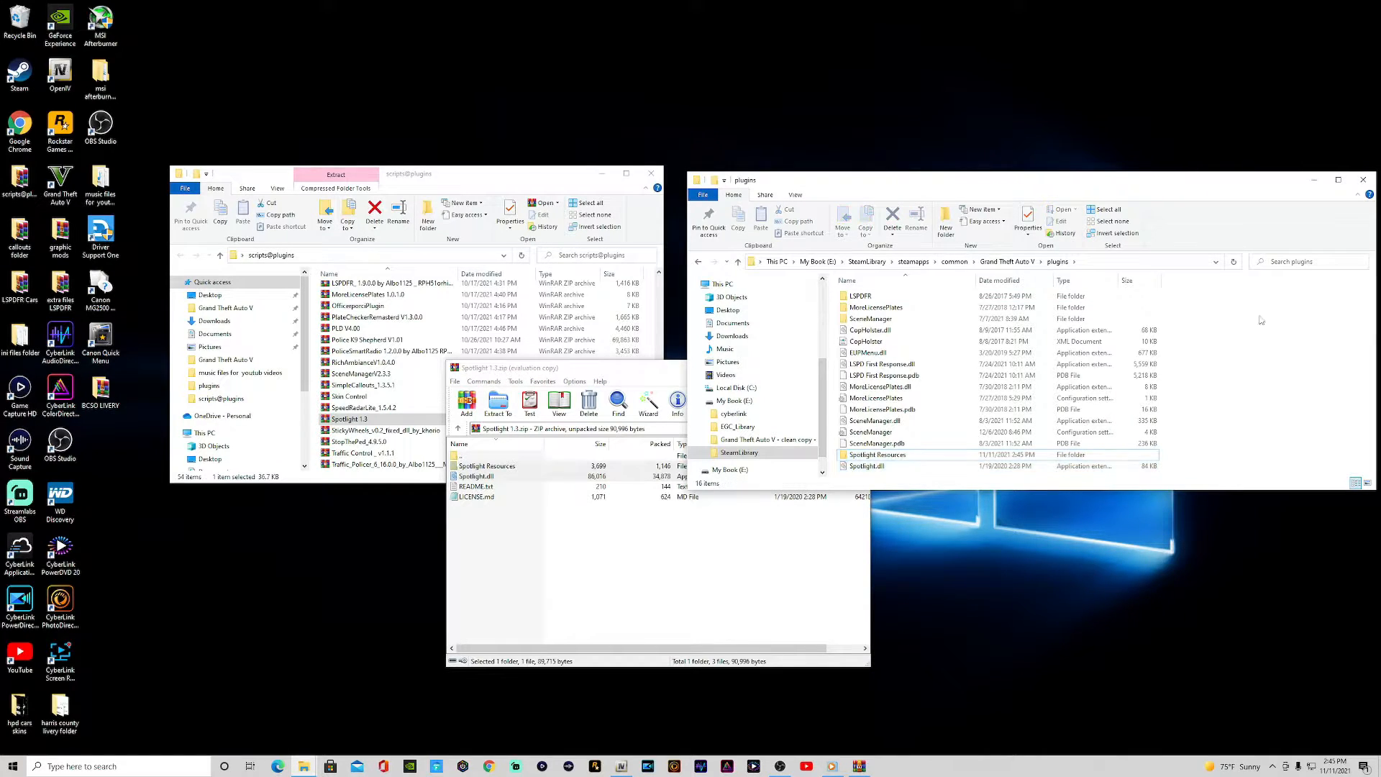
click(1233, 262)
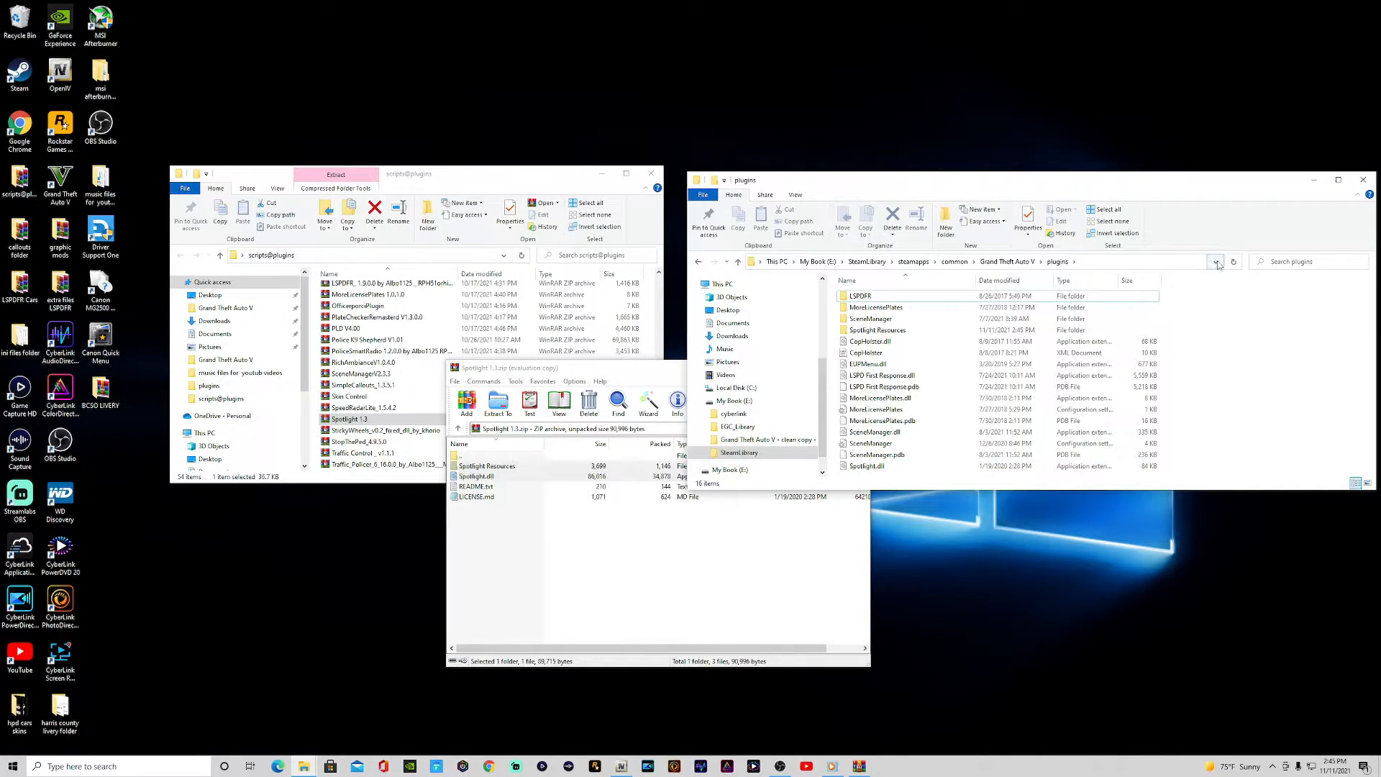
click(745, 523)
click(855, 363)
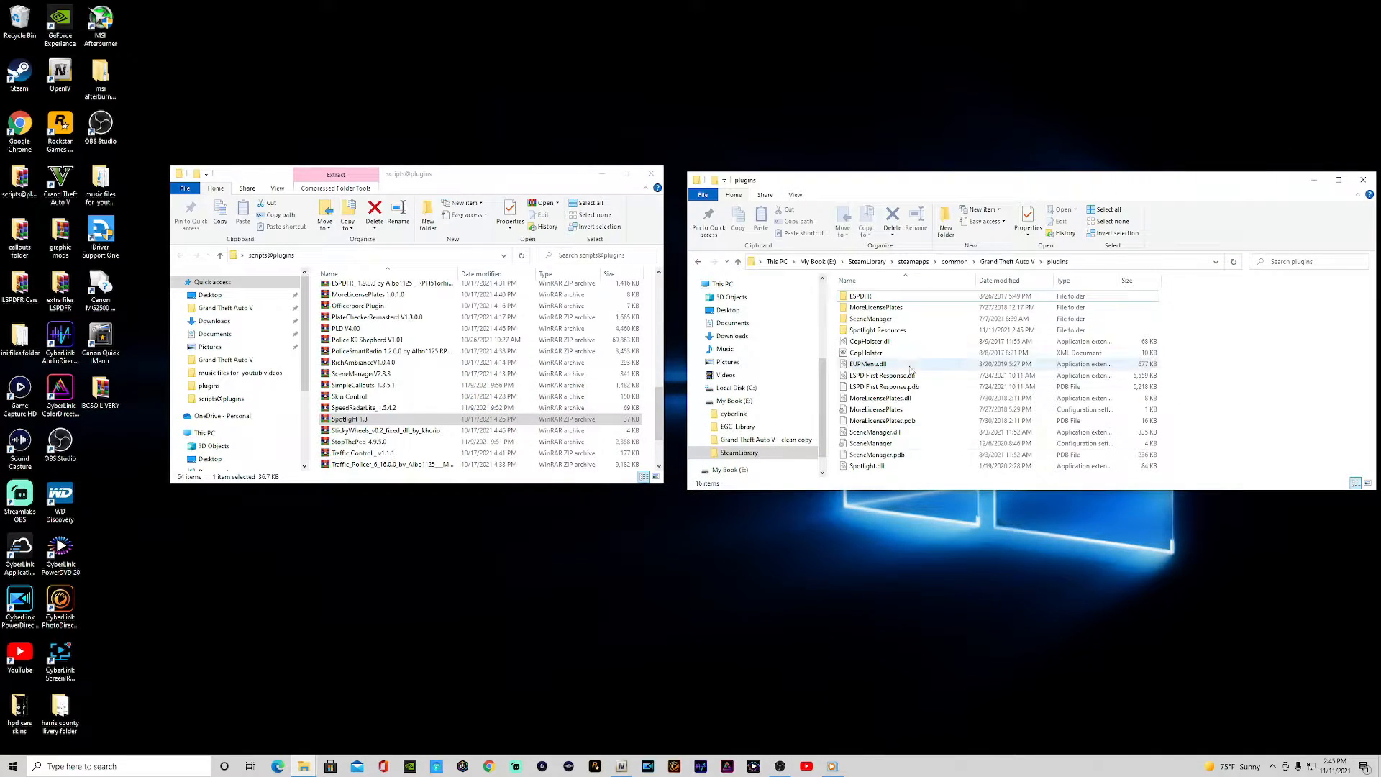
Open the StickyWheels_v0.2 archive, read its Readme.txt, and enter its Grand Theft Auto V folder.
double_click(369, 433)
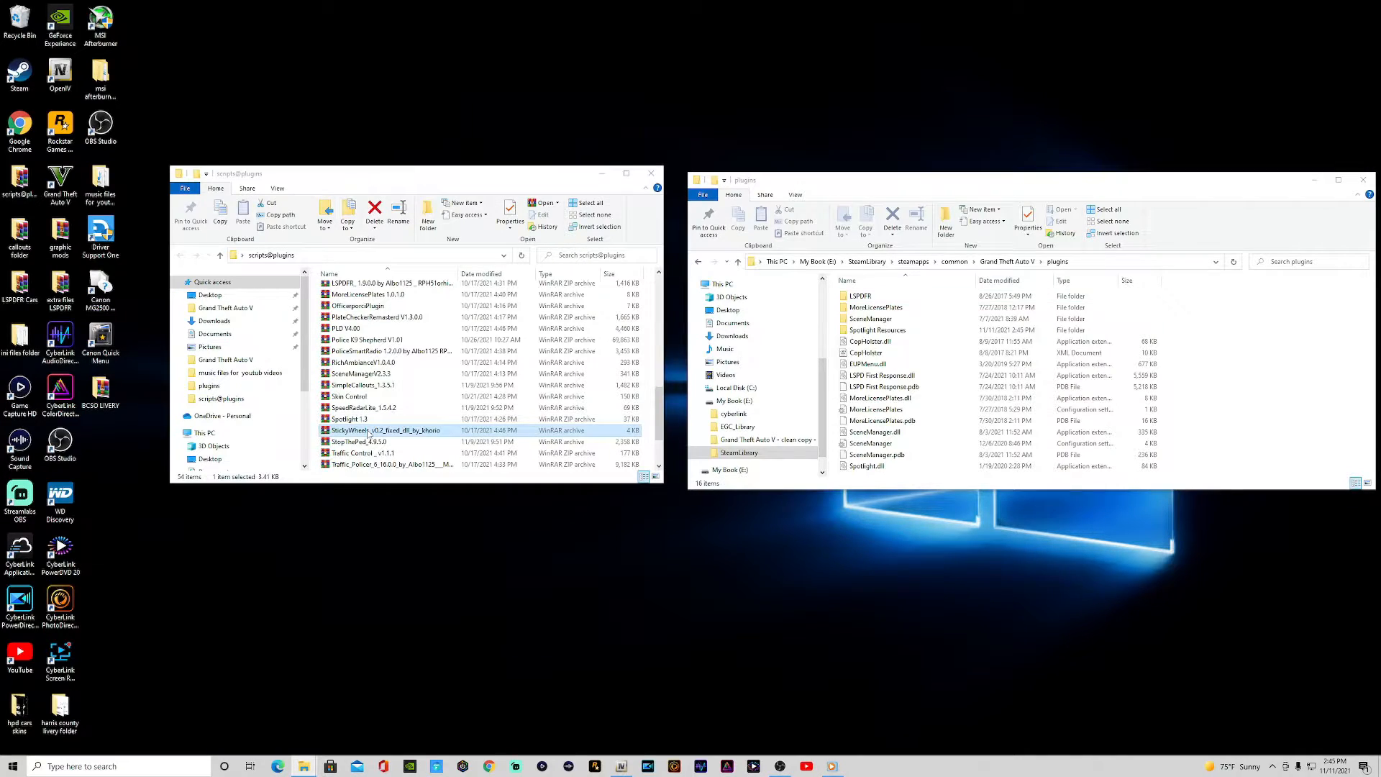
double_click(478, 477)
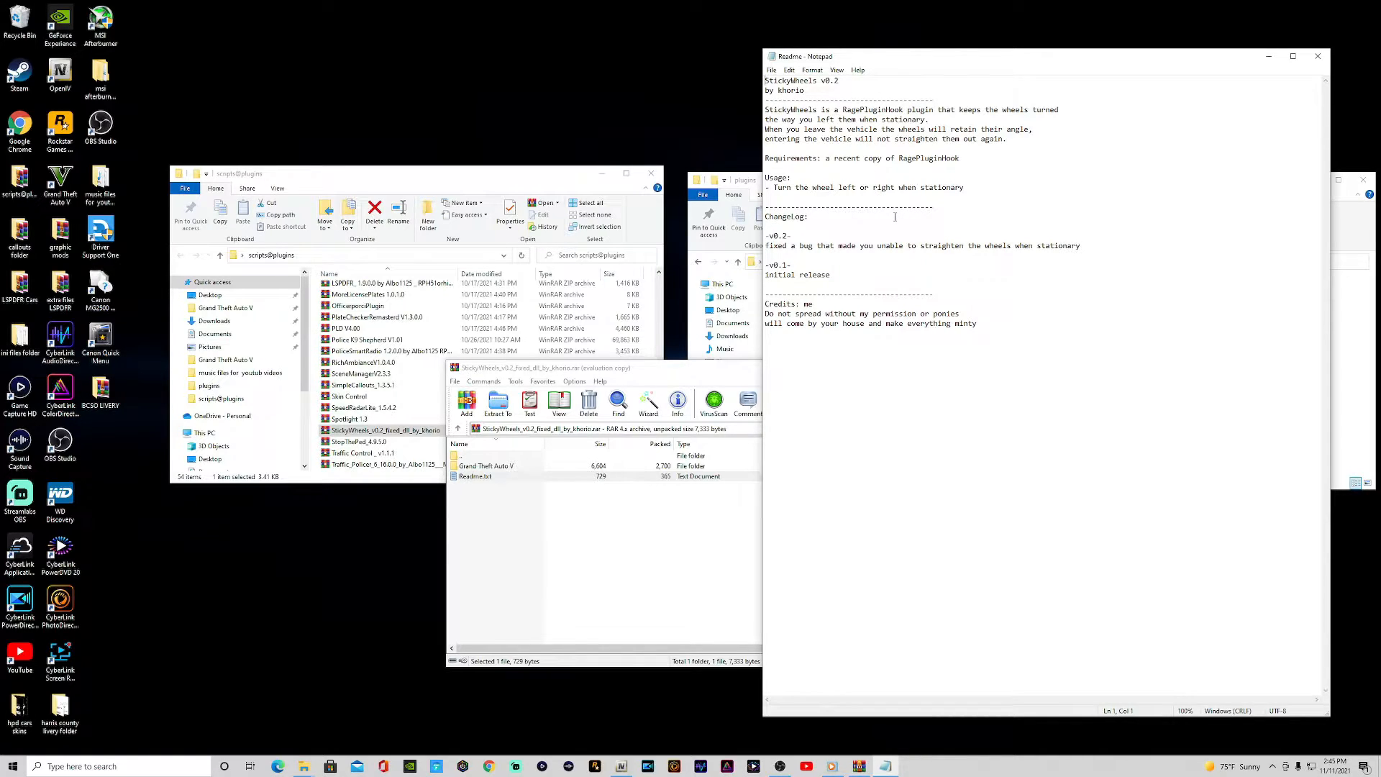
click(1317, 56)
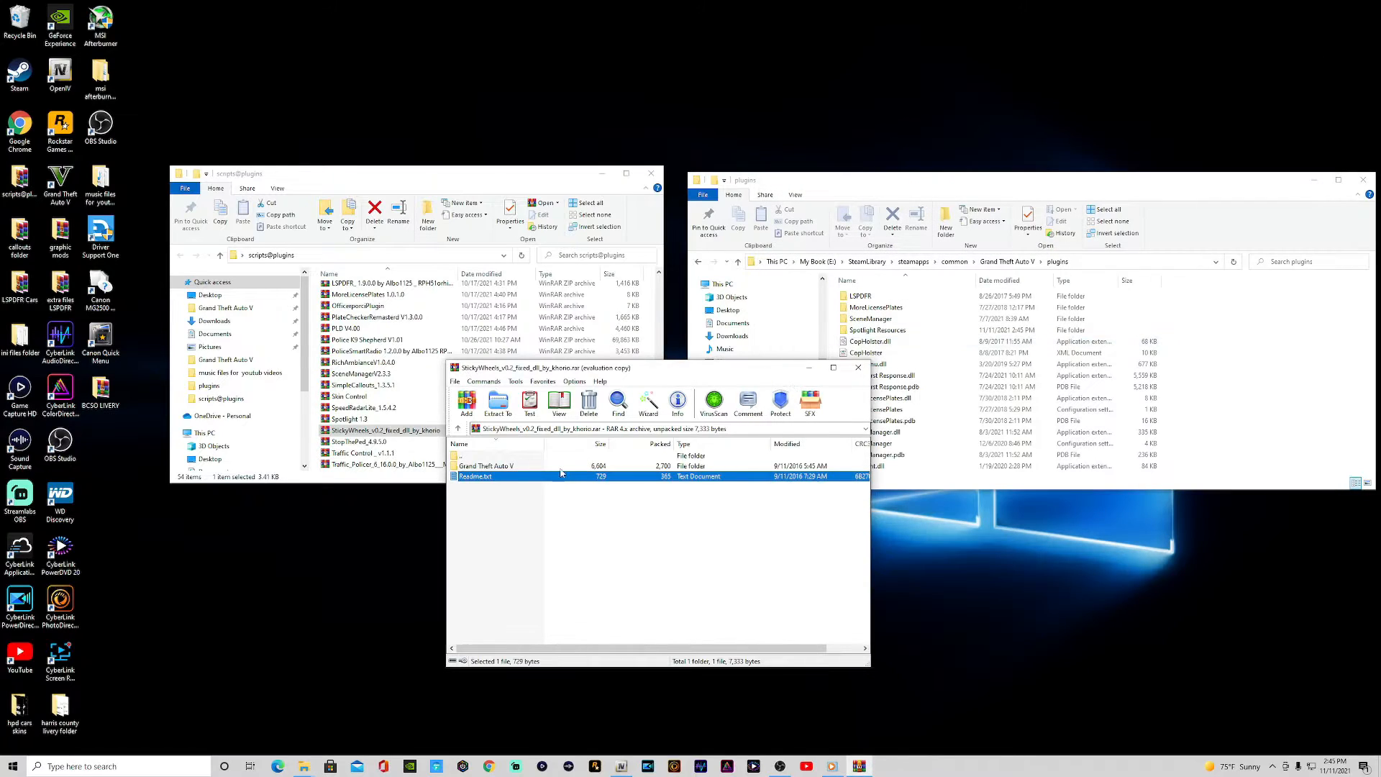
double_click(486, 466)
drag(473, 467, 1308, 364)
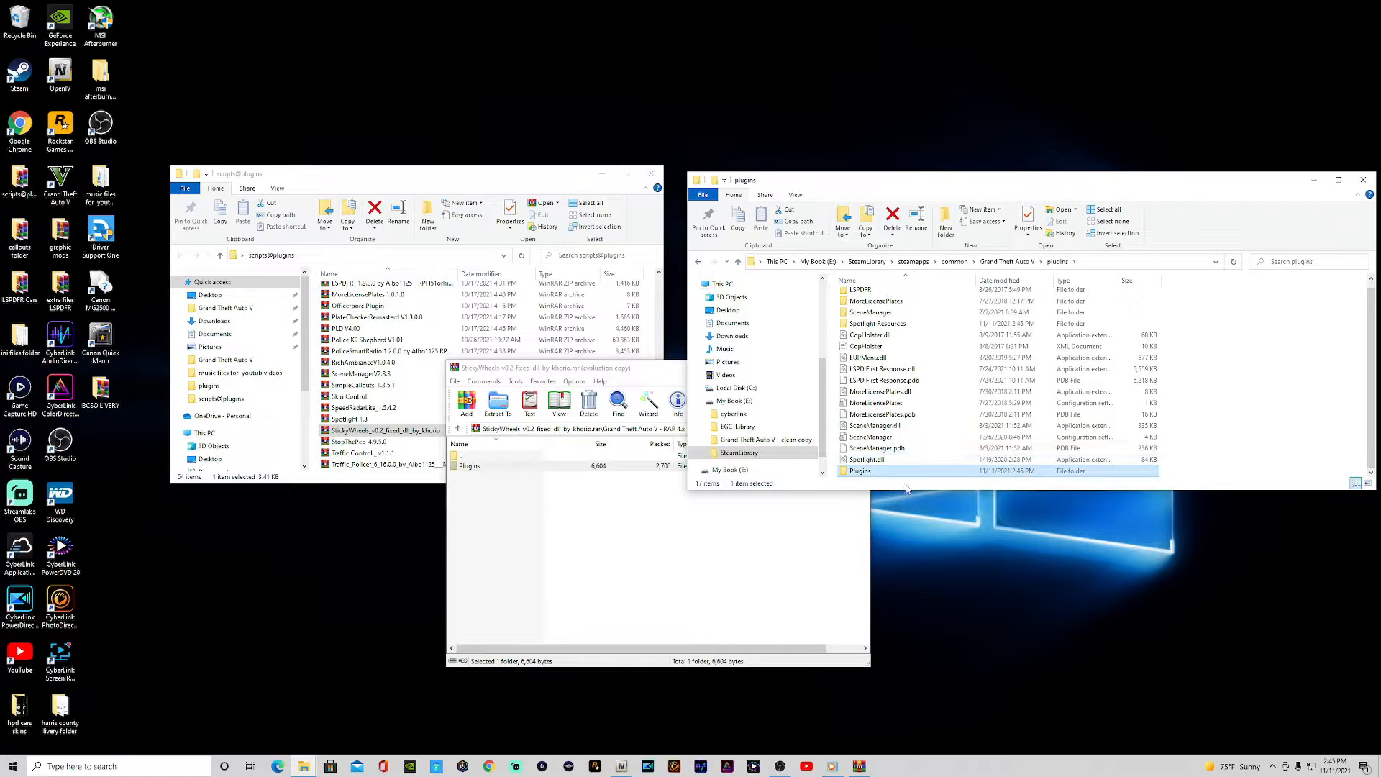
right_click(871, 475)
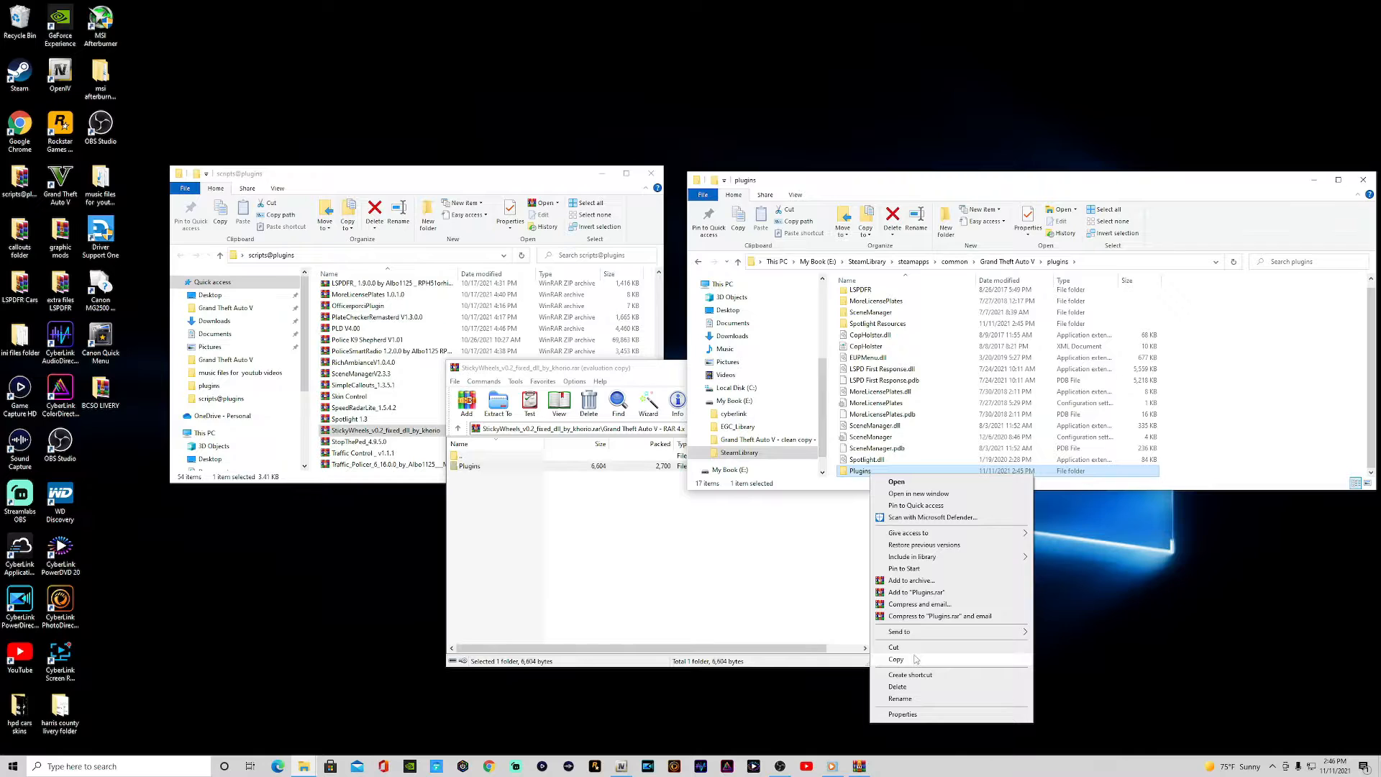
click(905, 687)
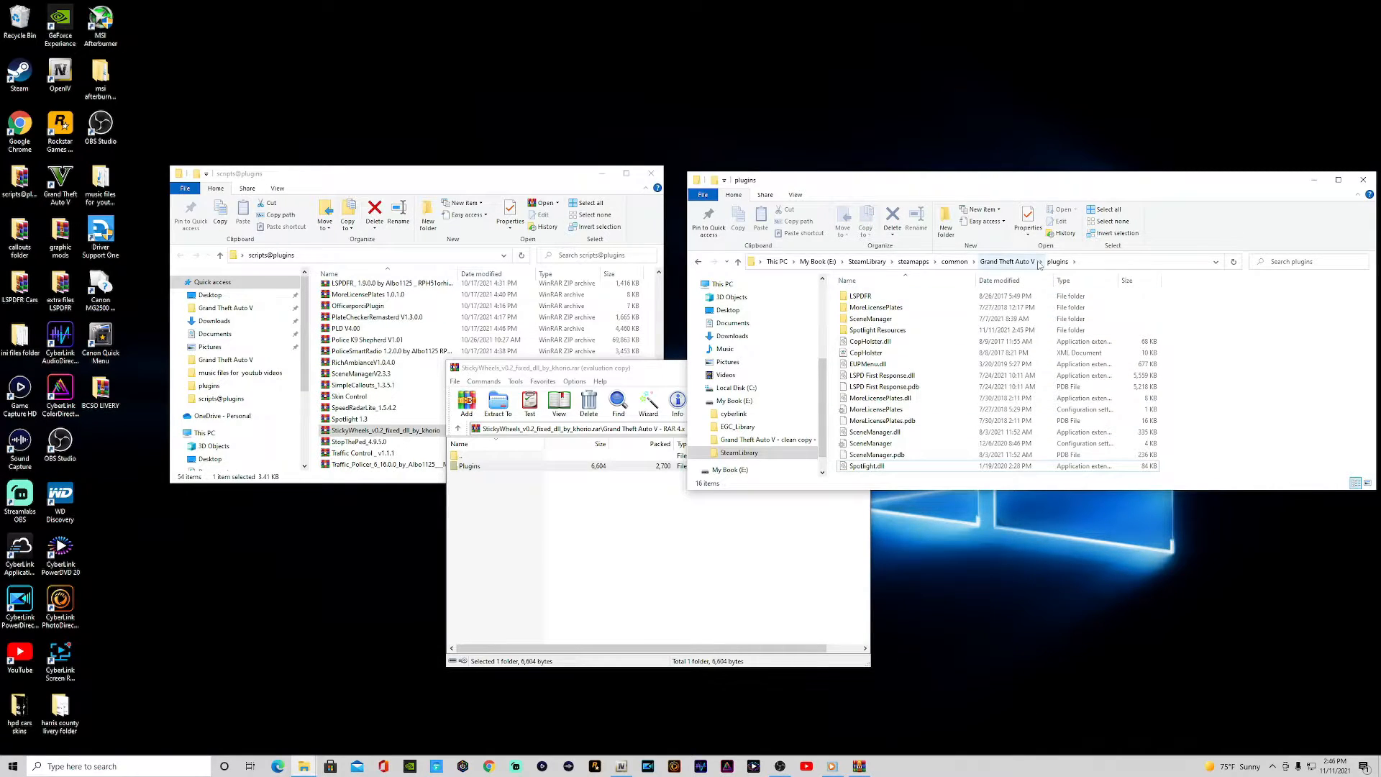
Copy the Plugins folder from the StickyWheels archive into the Grand Theft Auto V directory, check the plugins folder's contents, and close the archive.
click(698, 261)
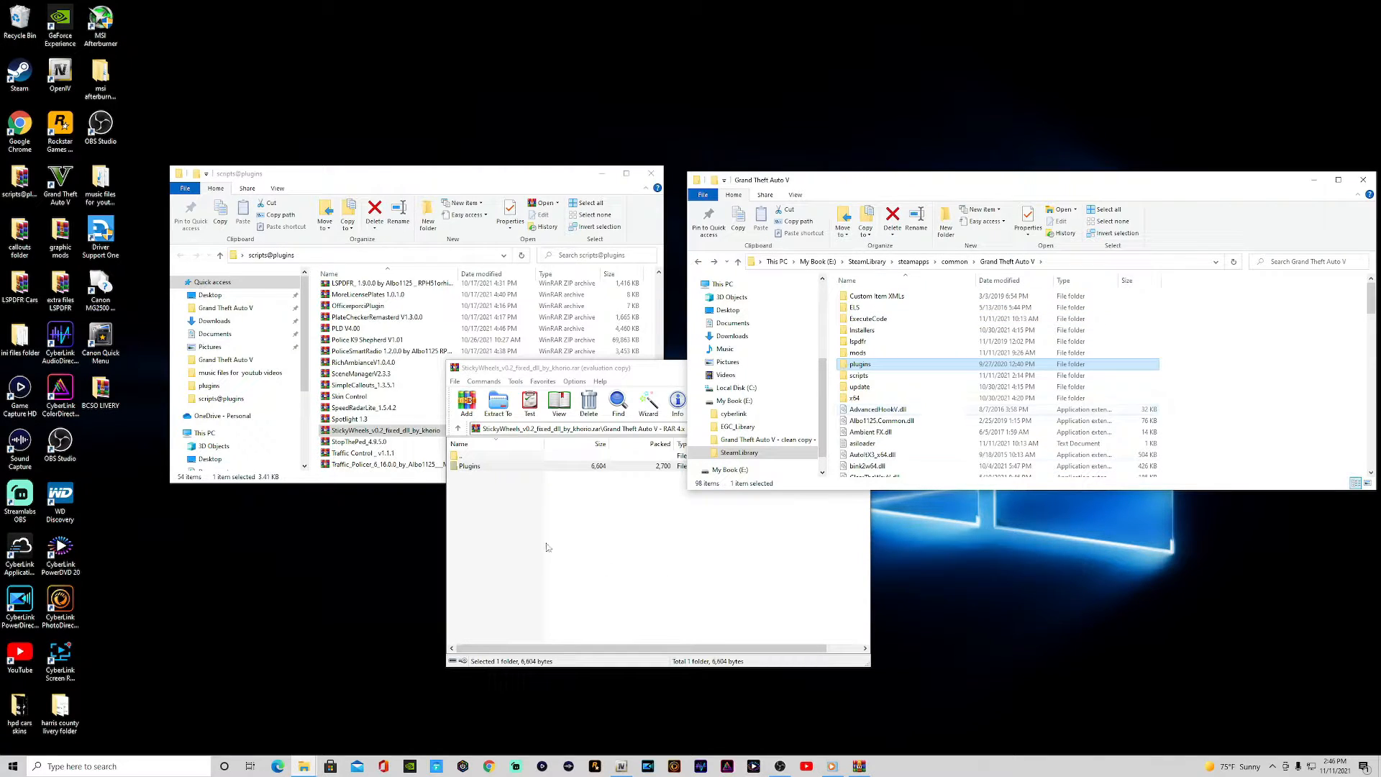
drag(474, 466, 1266, 414)
double_click(882, 368)
scroll(883, 368, up, 1)
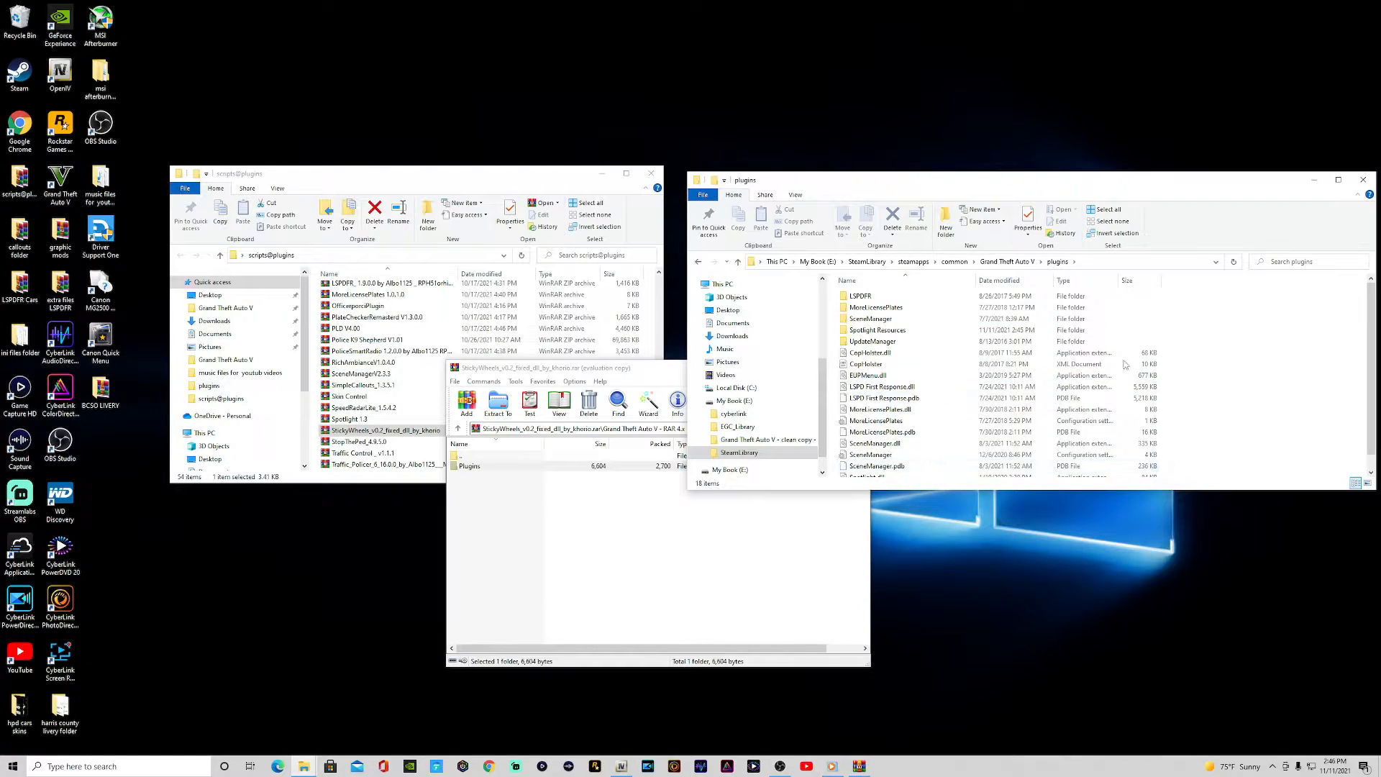
click(697, 264)
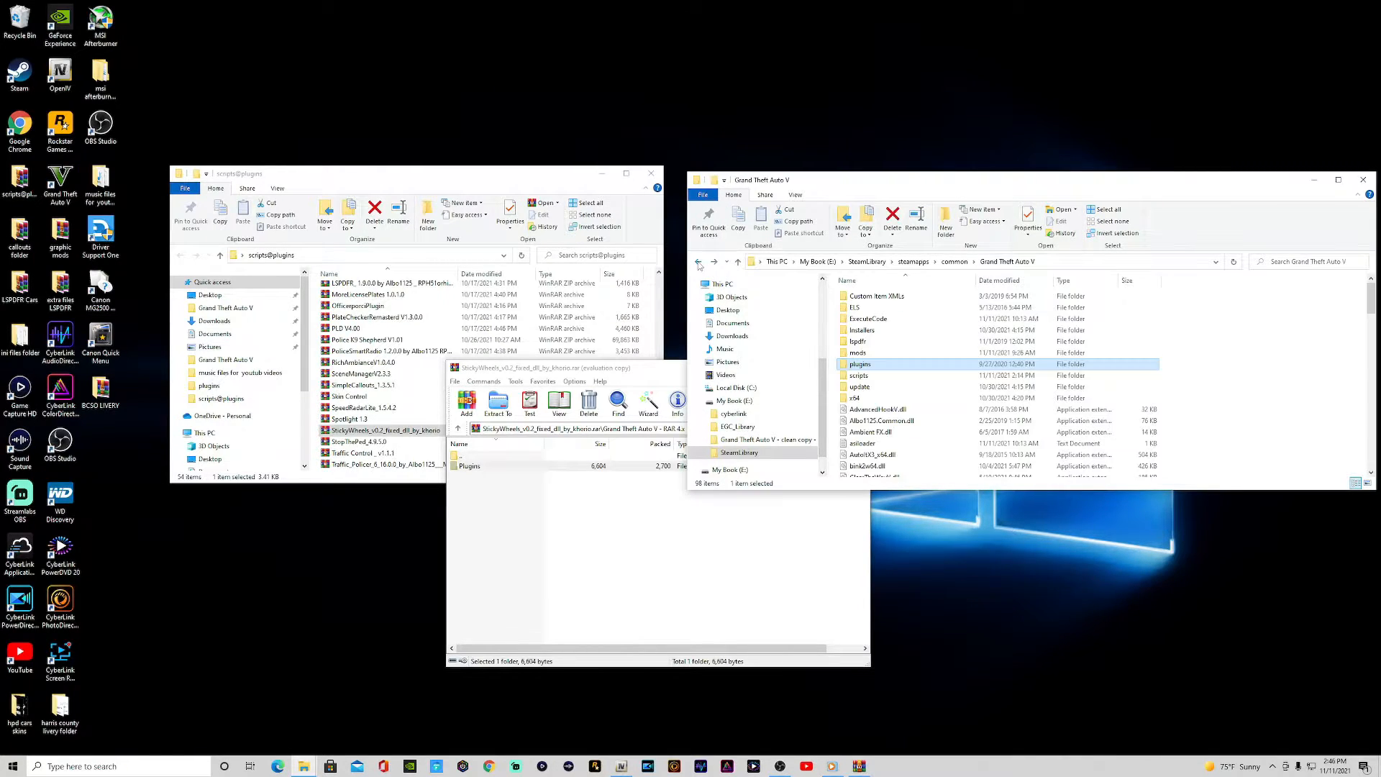
click(619, 543)
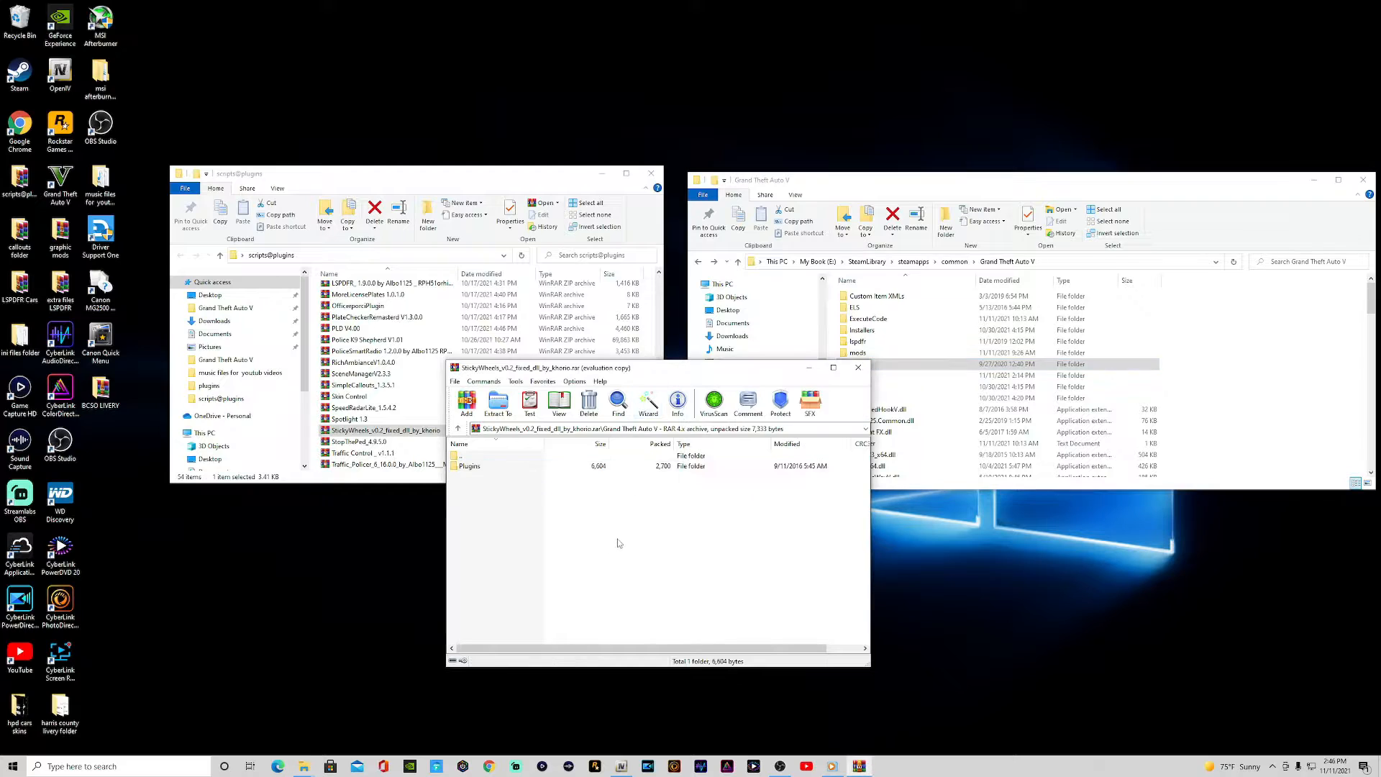
click(858, 368)
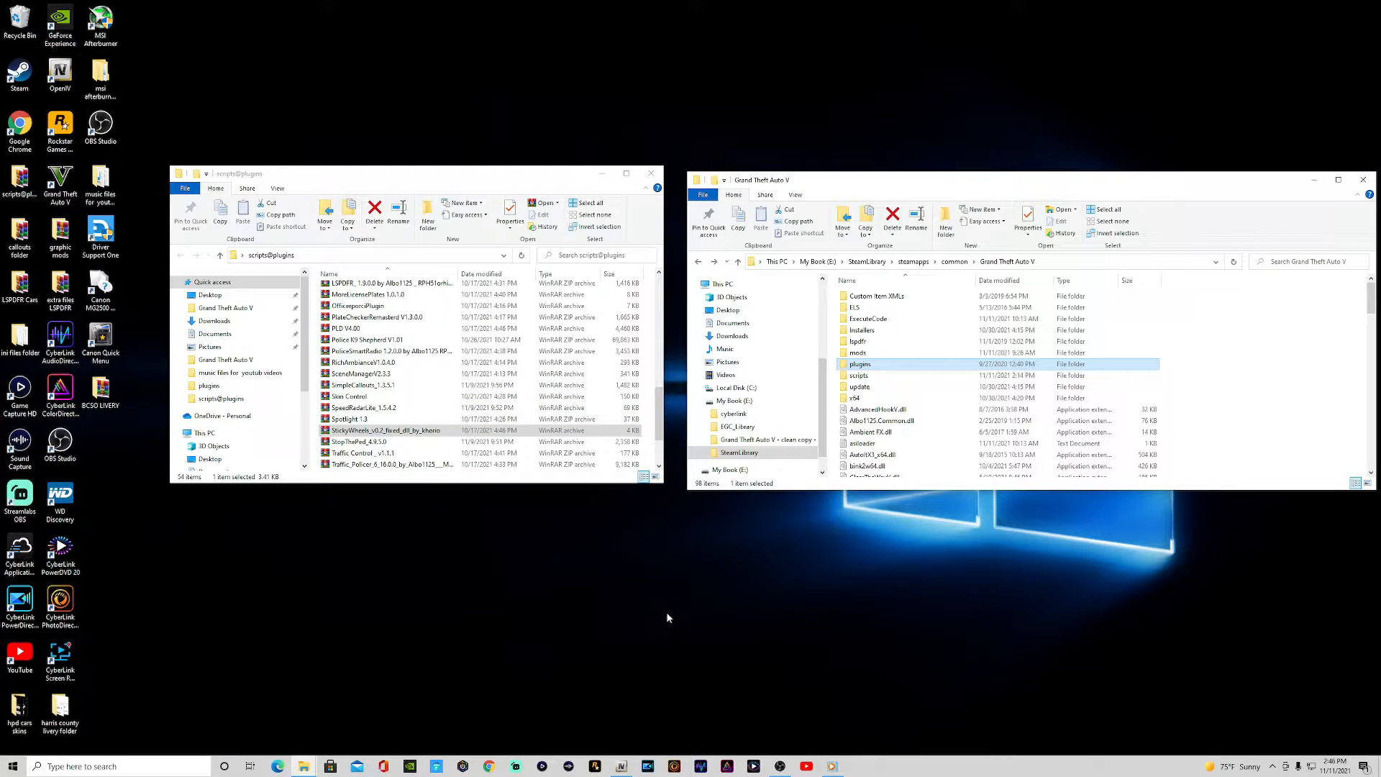
Copy Plugins and RAGENativeUI.dll from the StopThePed_4.9.5.0 archive into the Grand Theft Auto V directory, replacing the existing file, and close the archive.
double_click(360, 443)
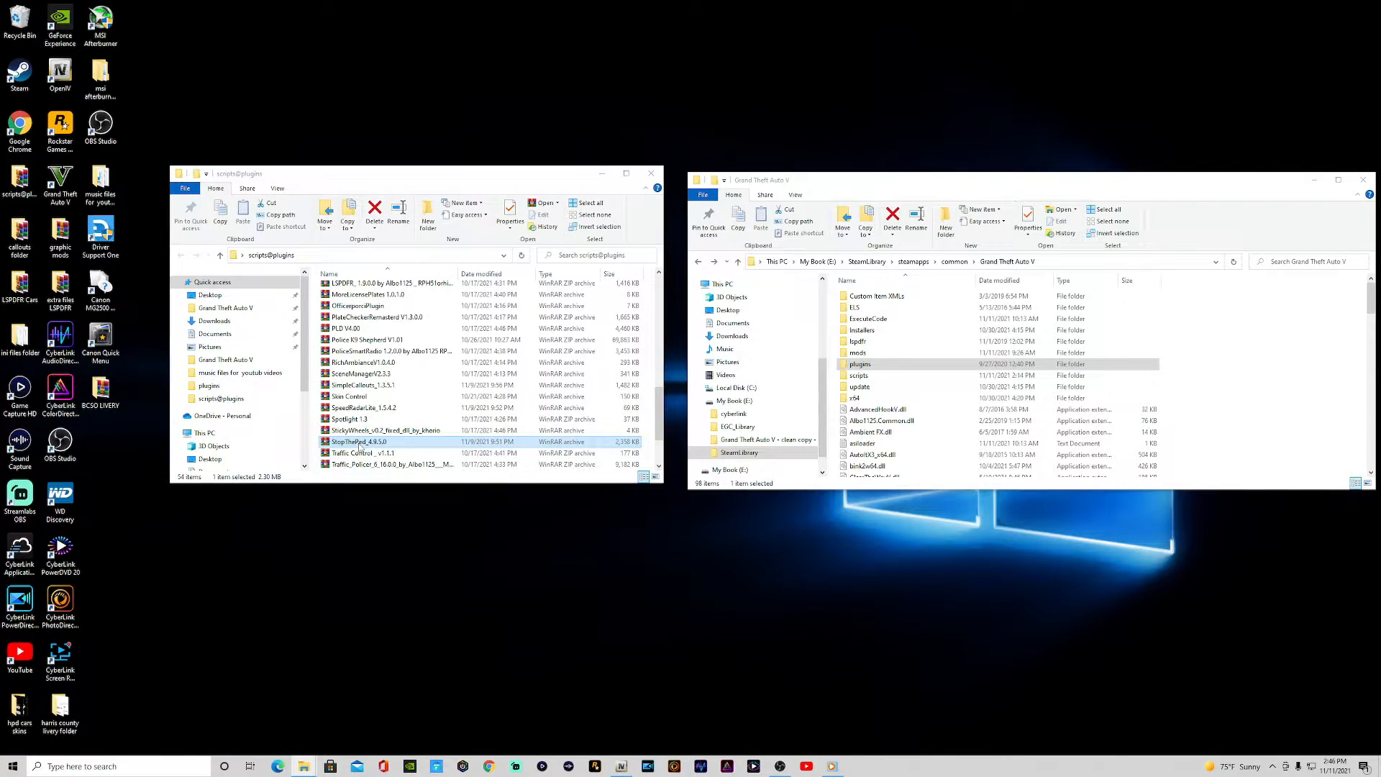
double_click(475, 466)
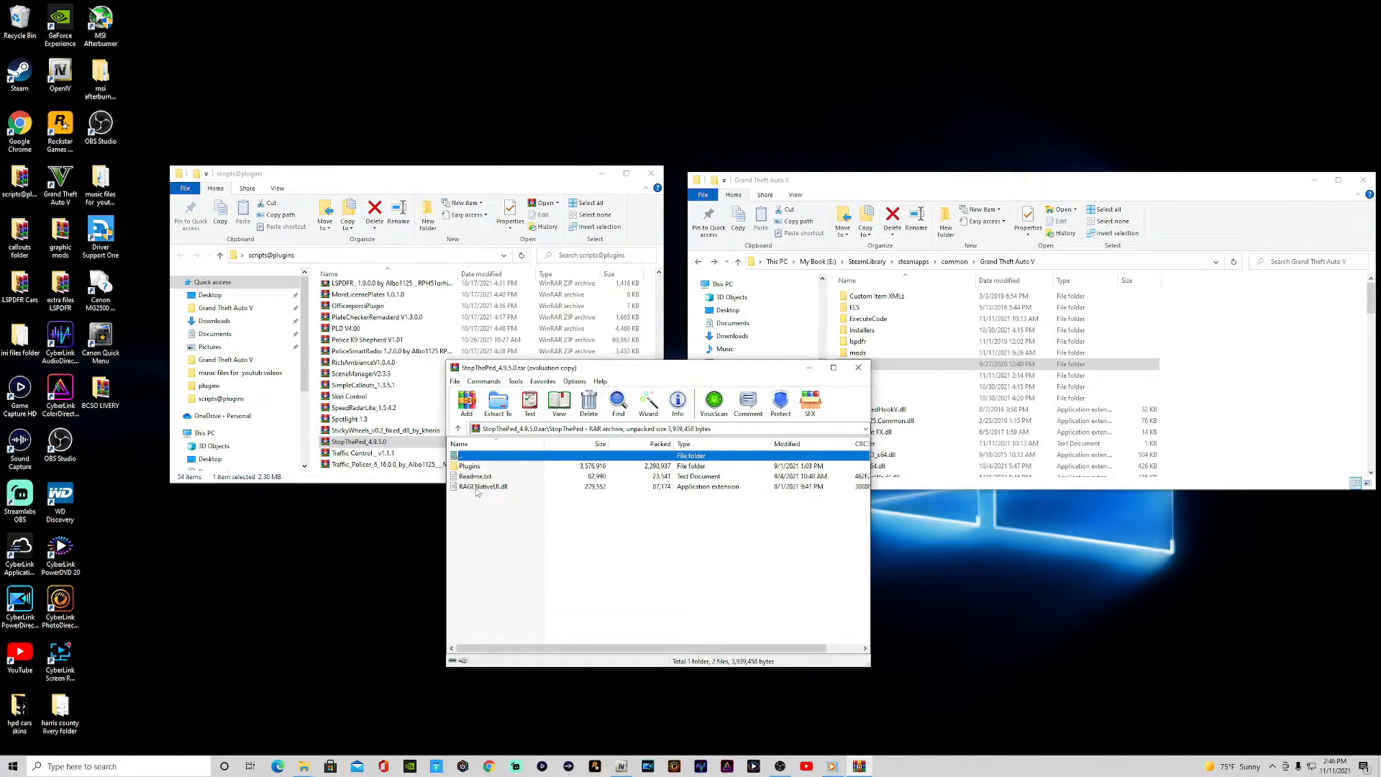
ctrl+click(475, 488)
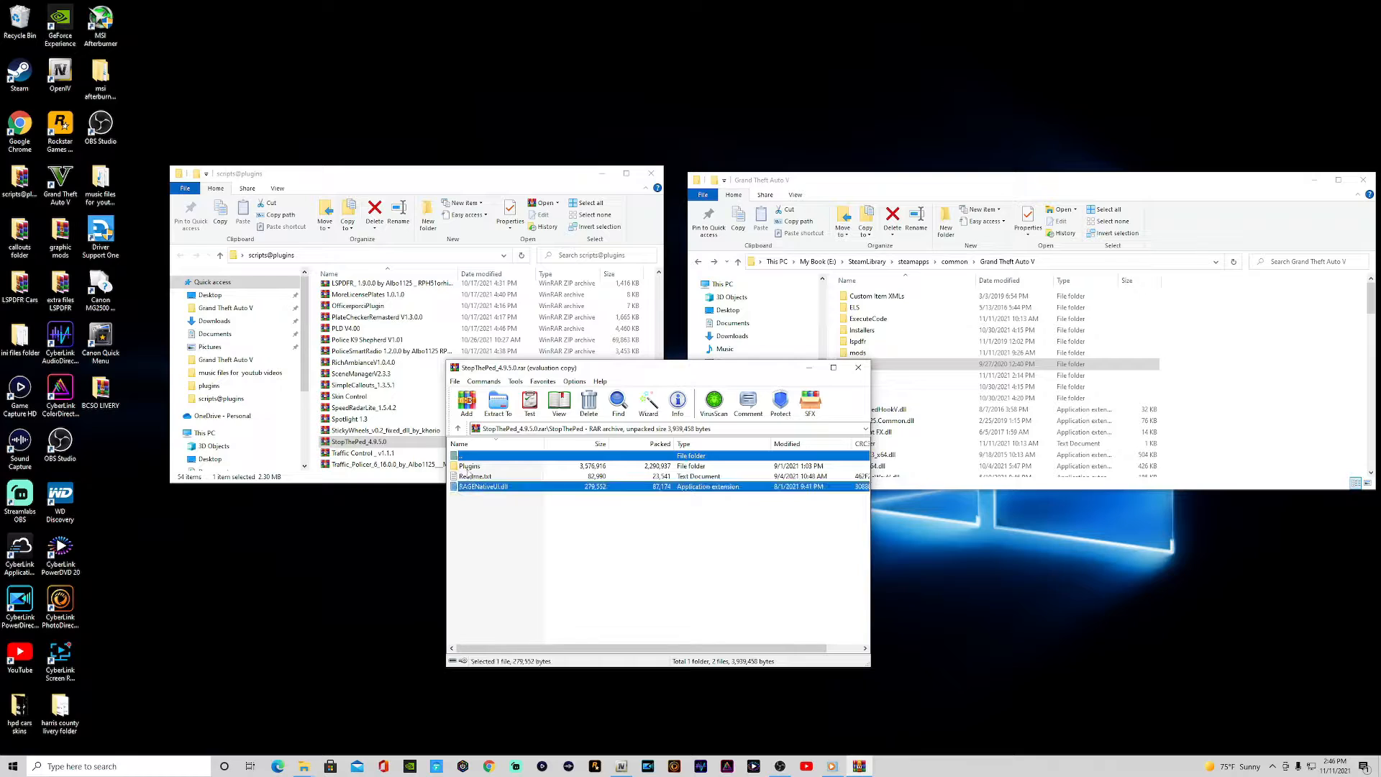
ctrl+click(478, 467)
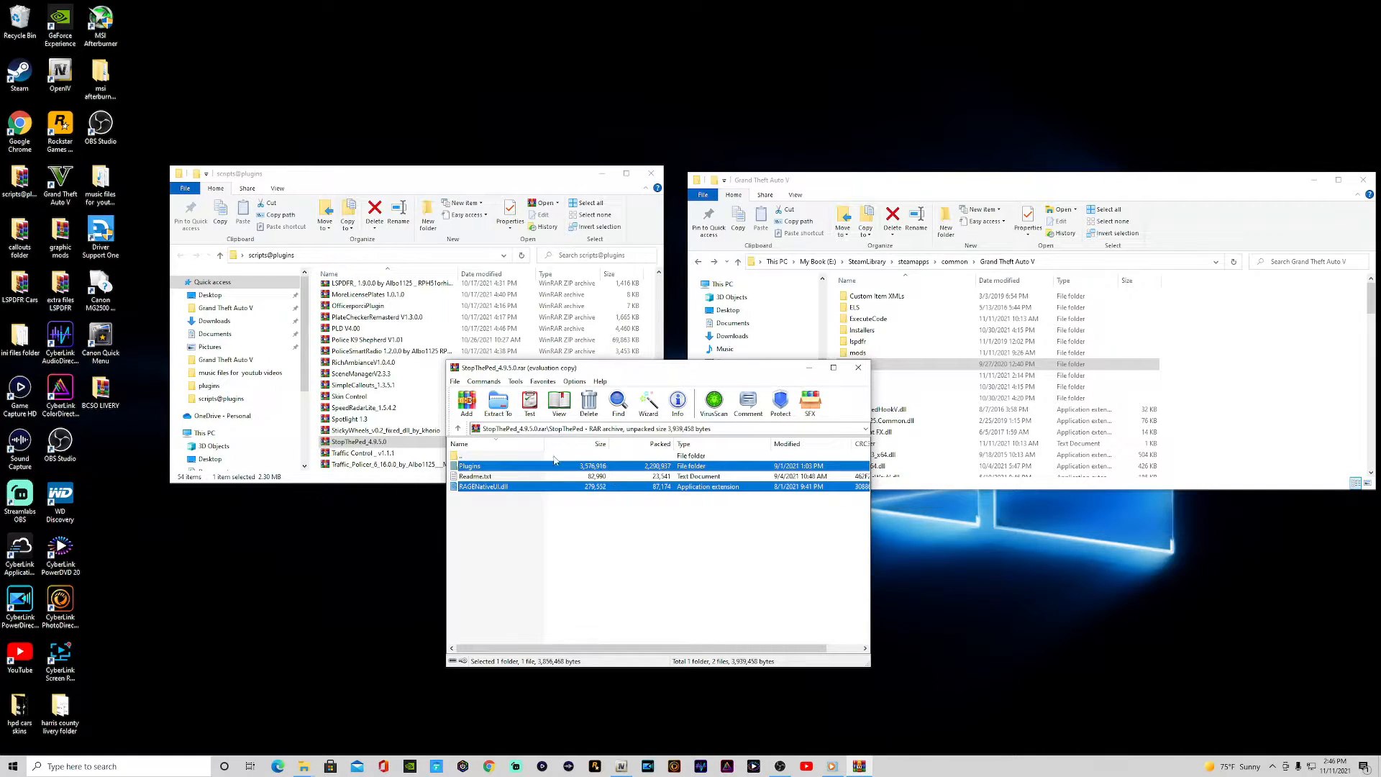
drag(529, 468, 1261, 385)
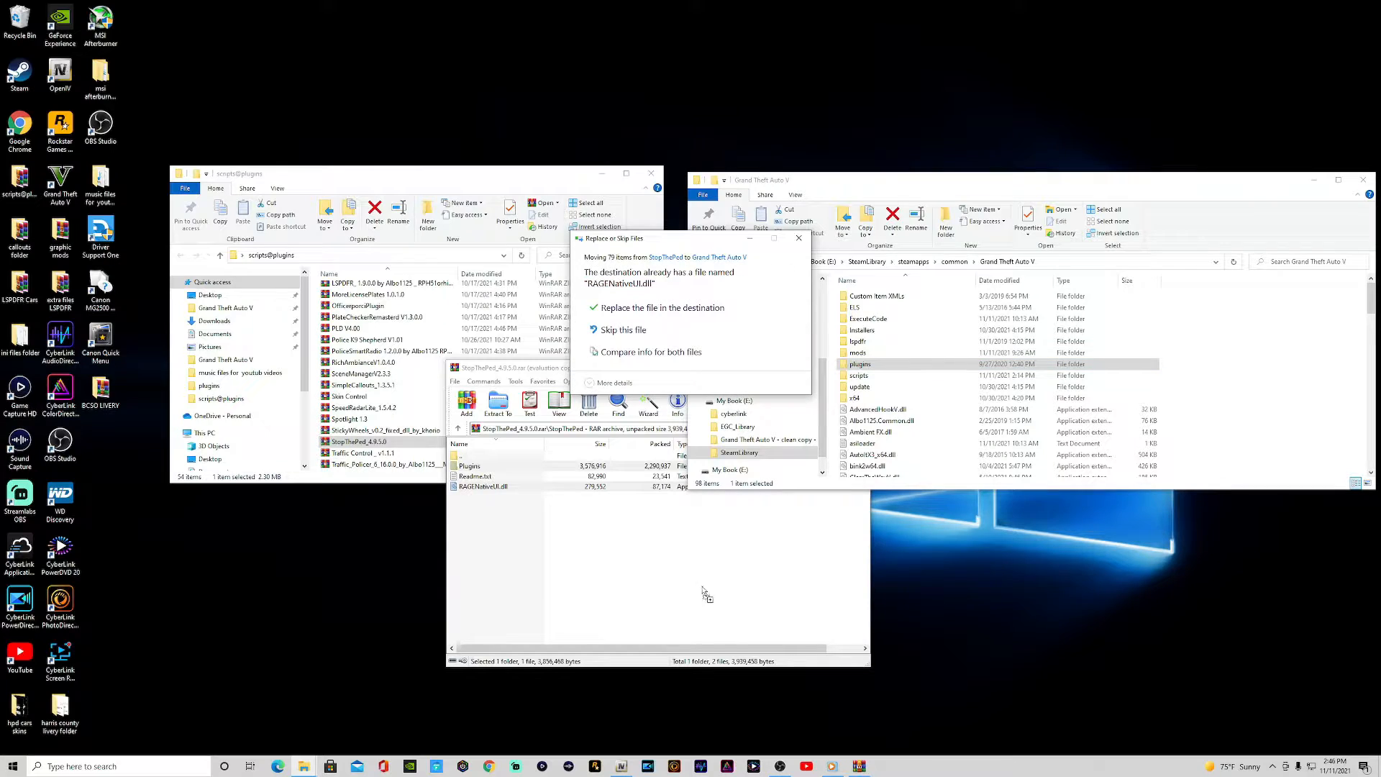
click(679, 316)
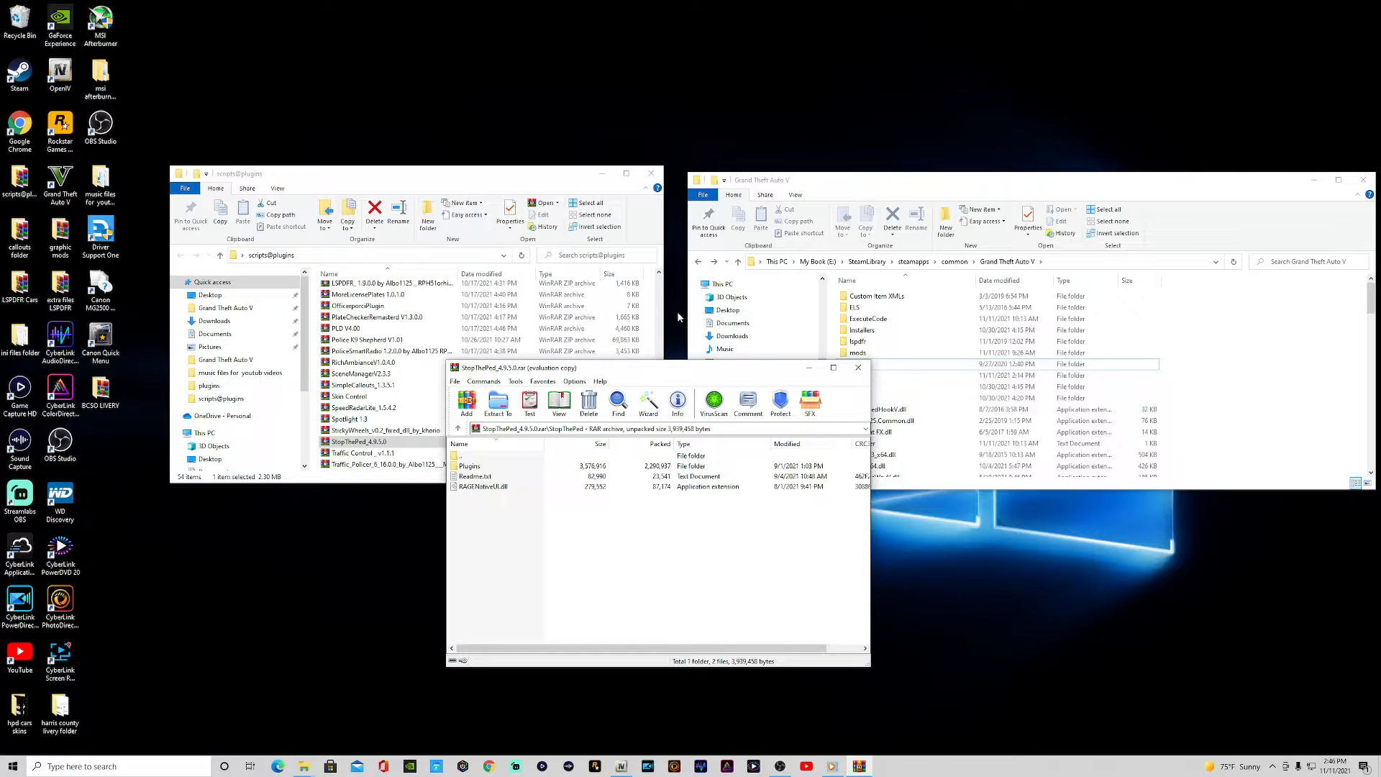
click(858, 368)
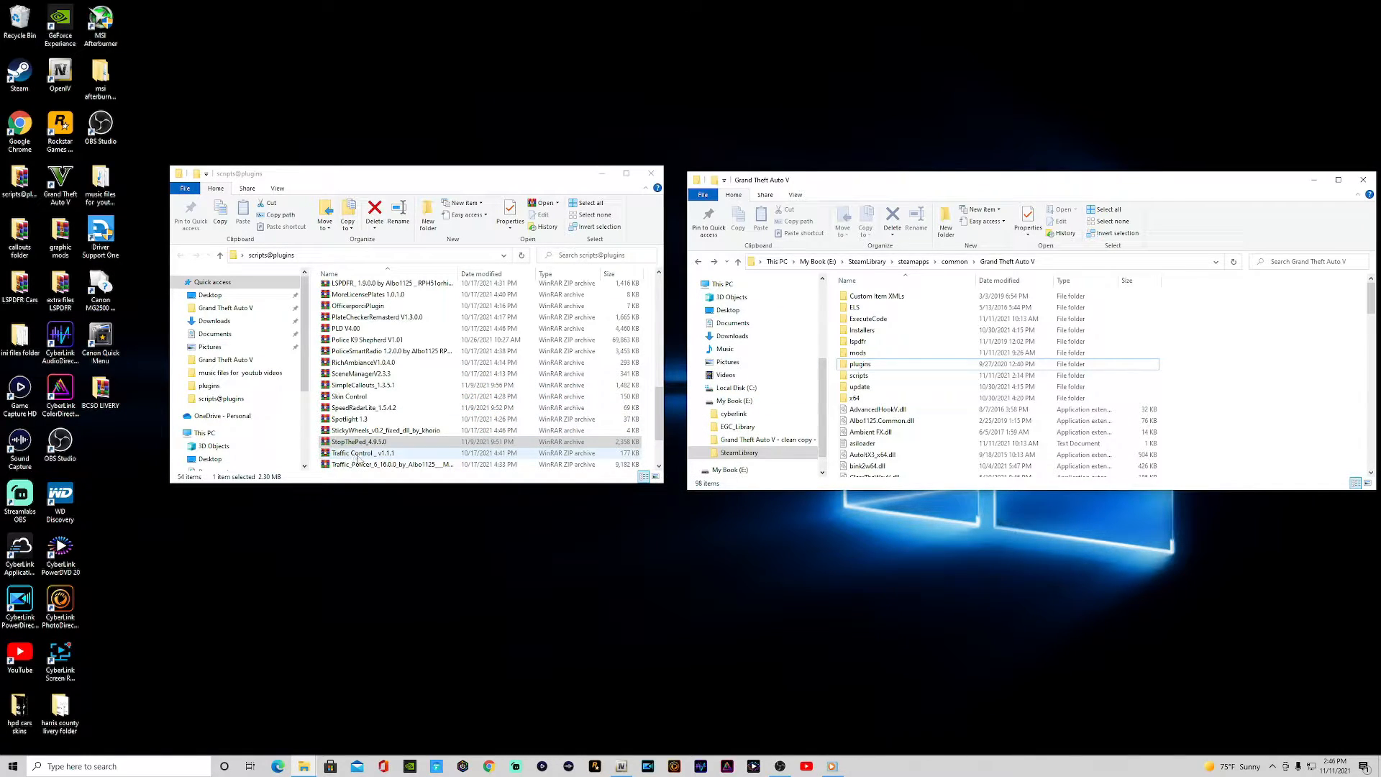
Copy Plugins, Traffic_Control_README.txt and Stealth.Common.dll from the Traffic Control v1.1.1 archive into the Grand Theft Auto V directory, and close the archive.
double_click(362, 454)
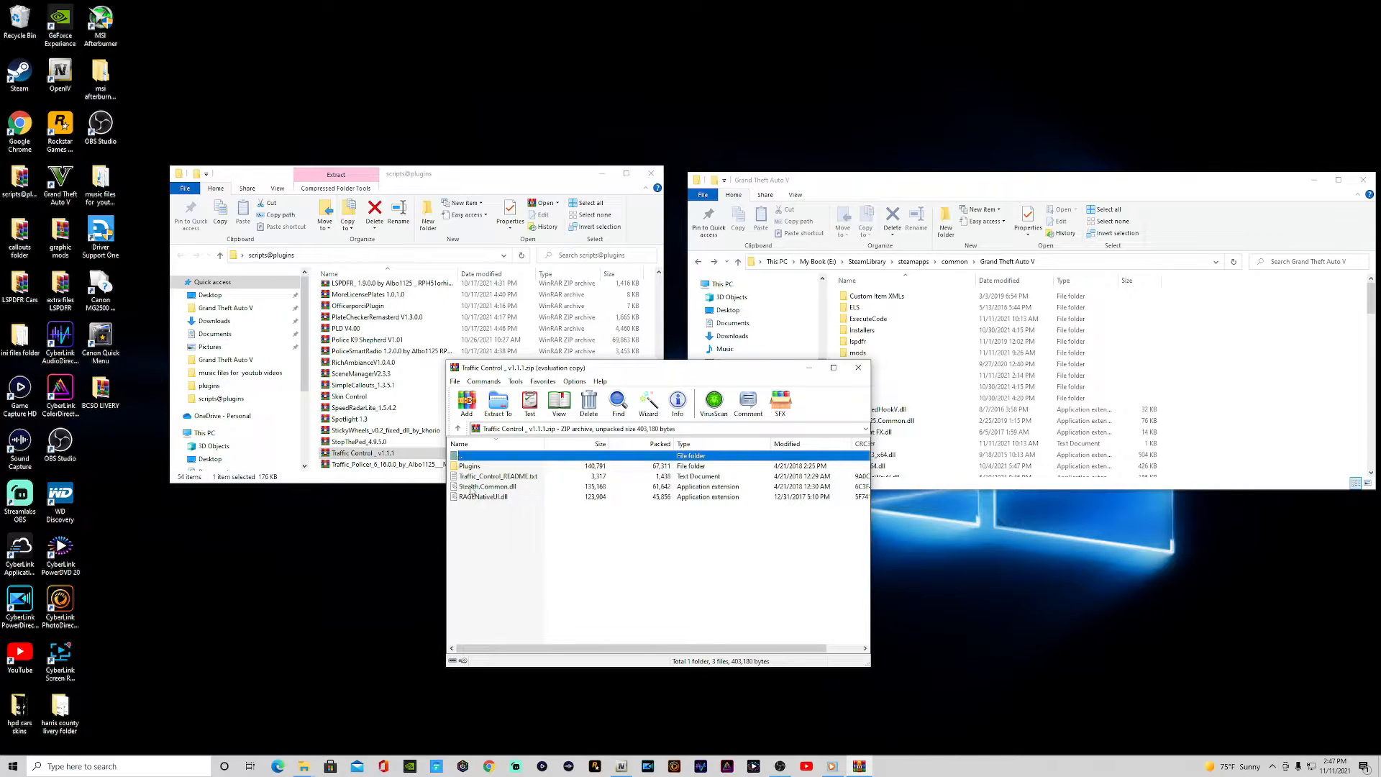
drag(473, 488, 1273, 380)
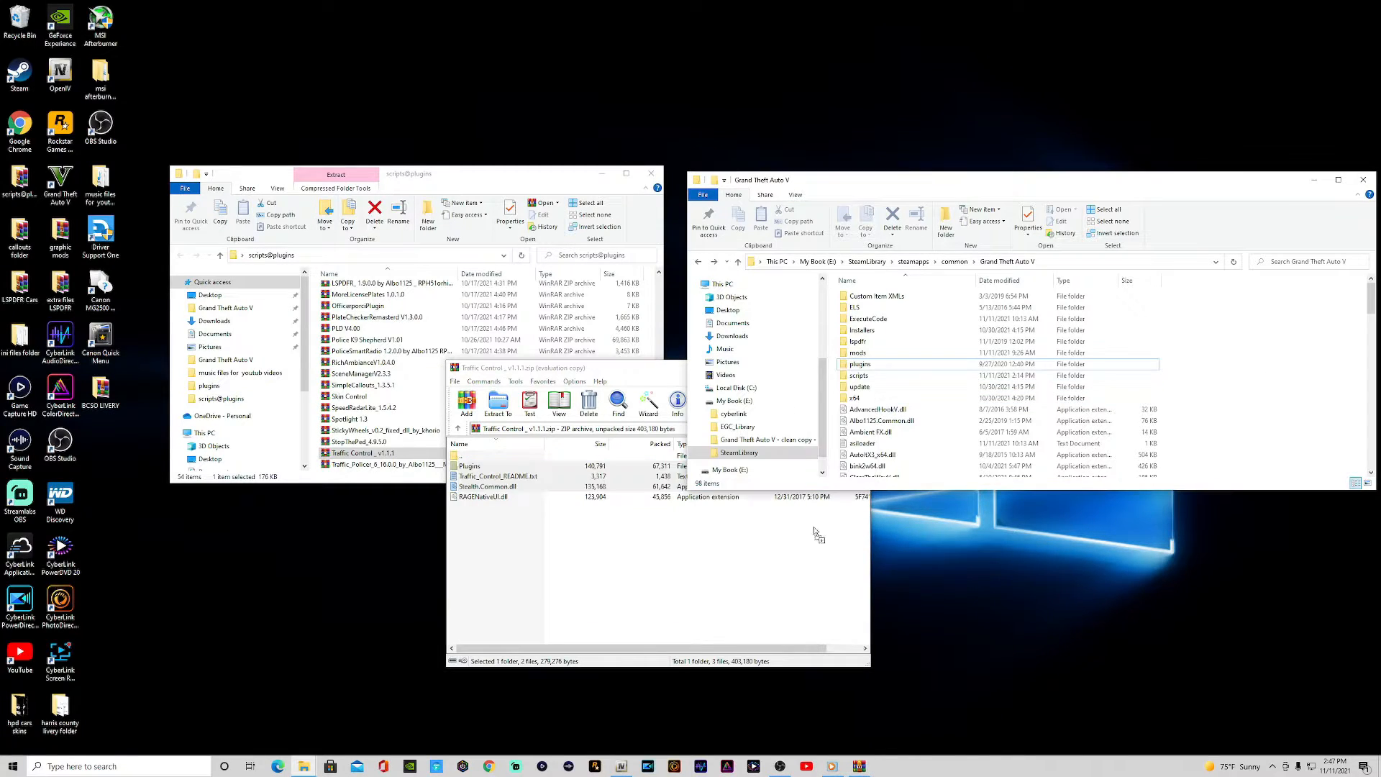
click(715, 560)
click(856, 368)
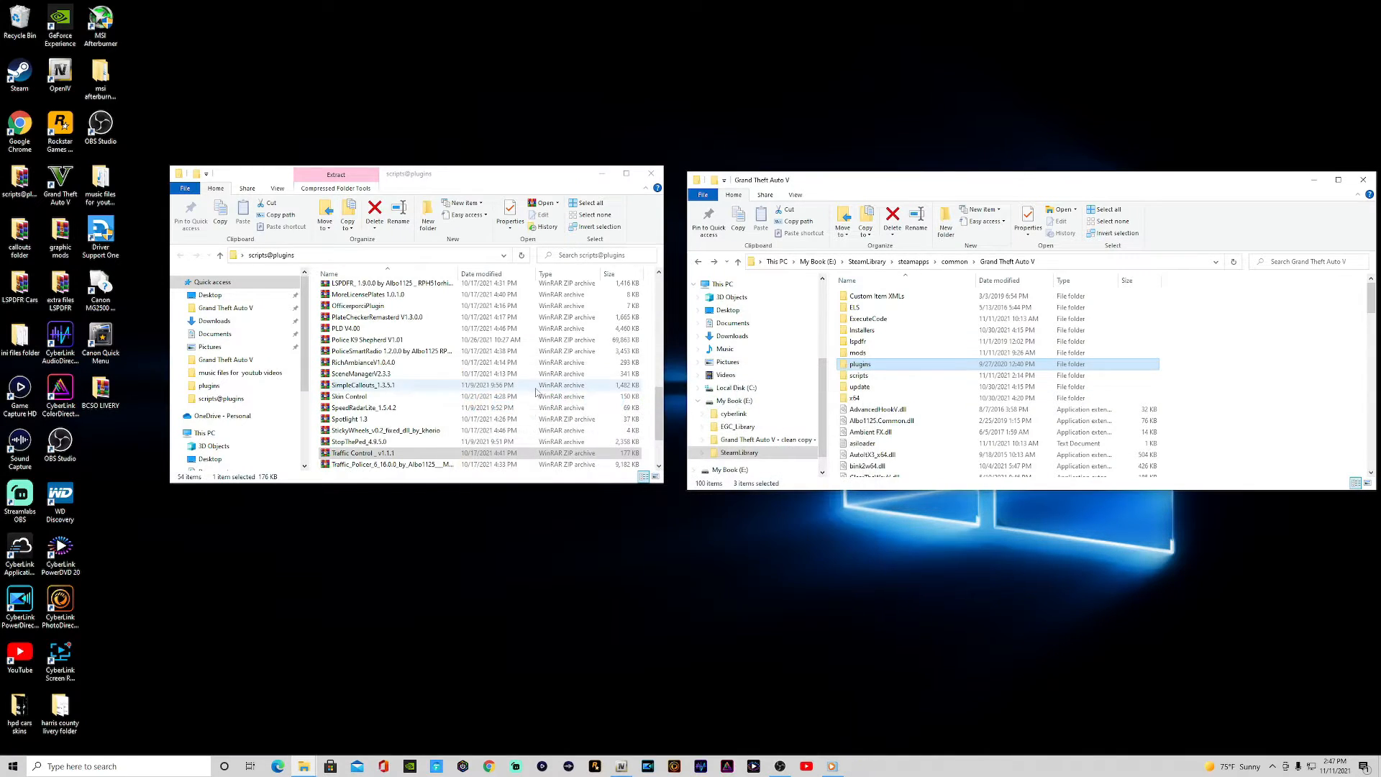
Open the Traffic Policer 6.16.0.0 archive and enter its nested Grand Theft Auto V folder.
scroll(460, 414, down, 2)
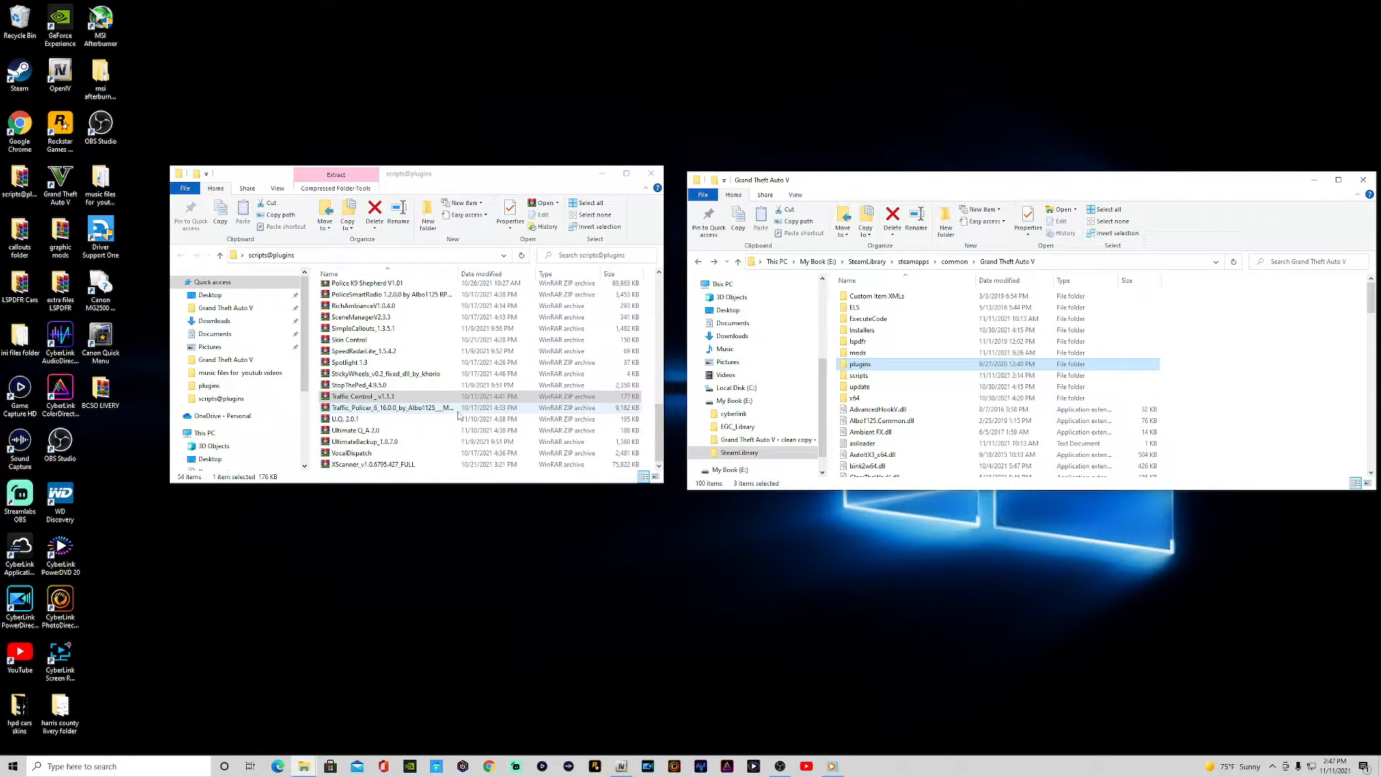
double_click(352, 408)
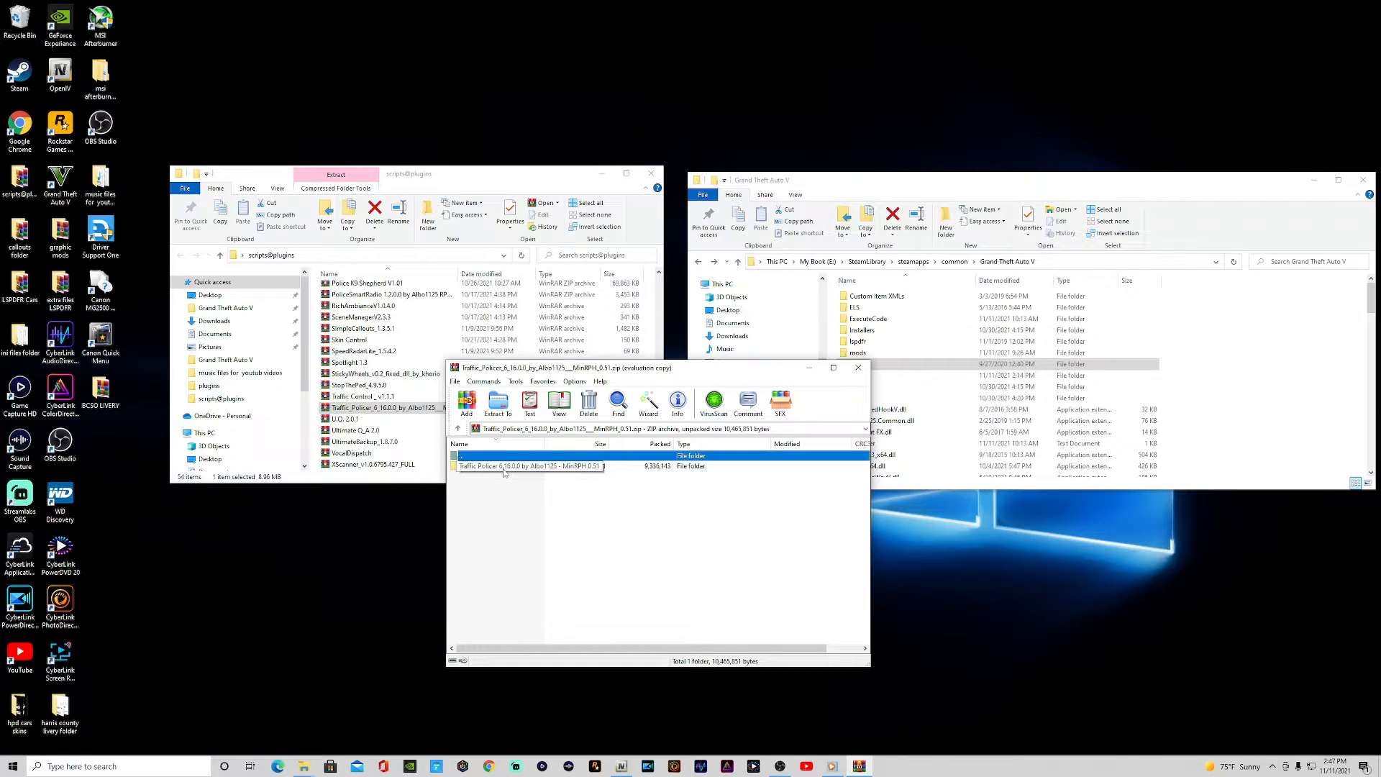
double_click(505, 467)
double_click(504, 467)
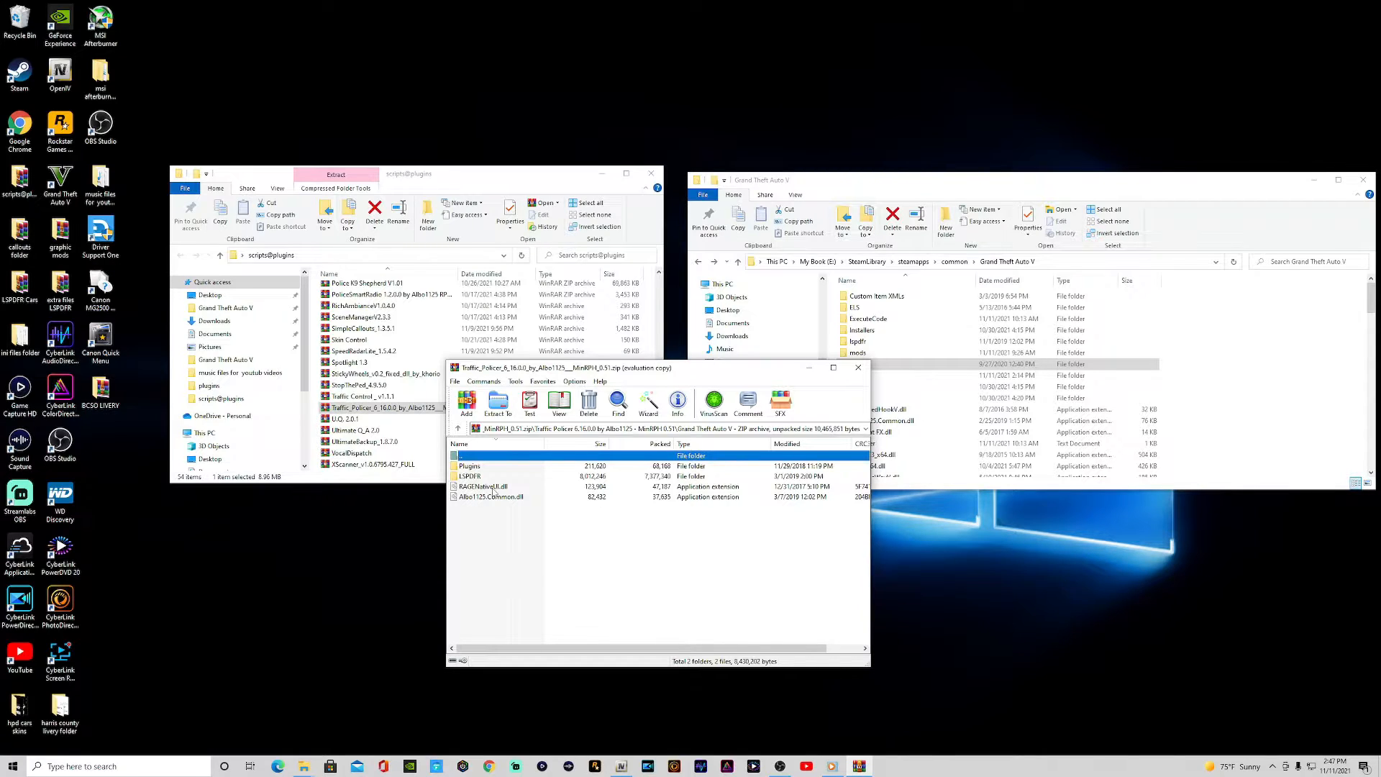
Copy Plugins, LSPDFR and Albo1125.Common.dll from the Traffic Policer archive into the Grand Theft Auto V directory, replacing the existing file, and close the archive.
ctrl+click(489, 498)
ctrl+click(475, 477)
ctrl+click(472, 466)
ctrl+click(473, 458)
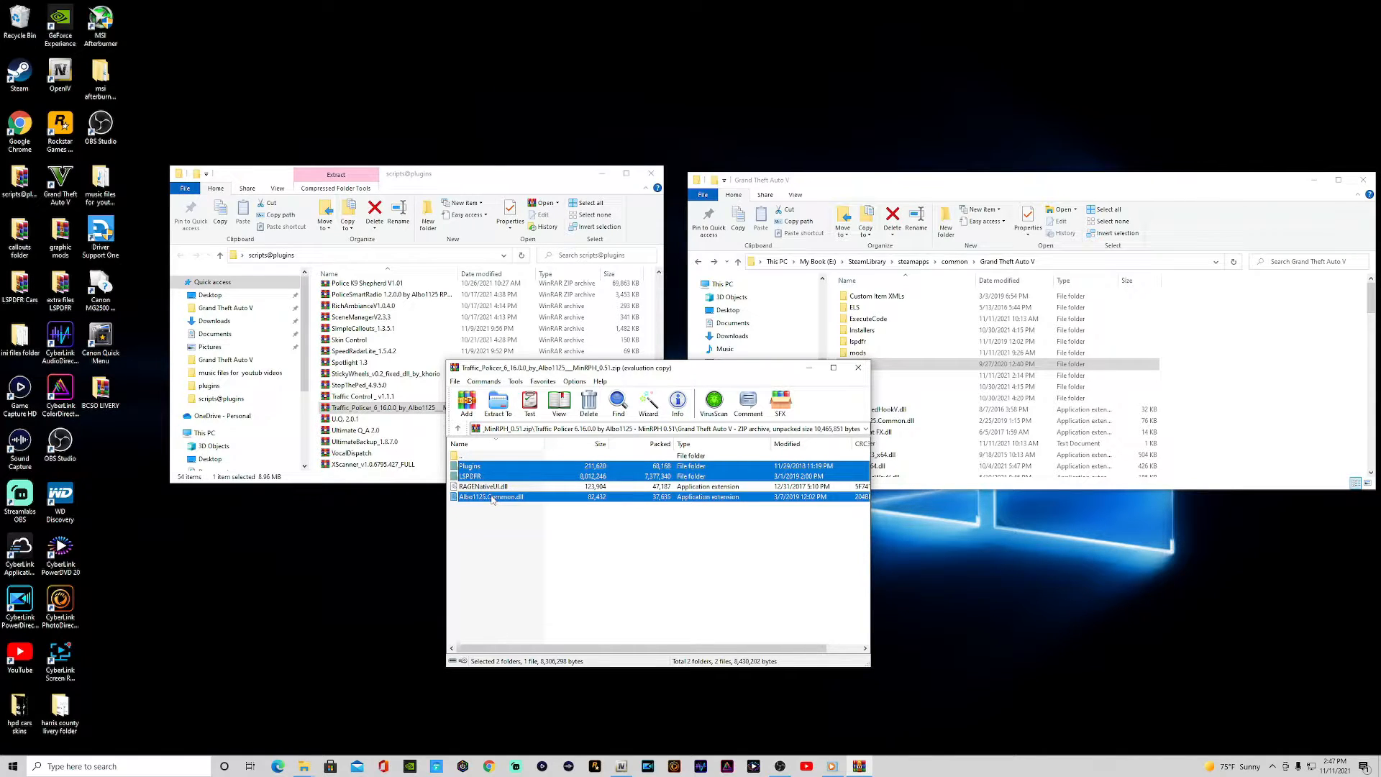
drag(487, 473, 1250, 338)
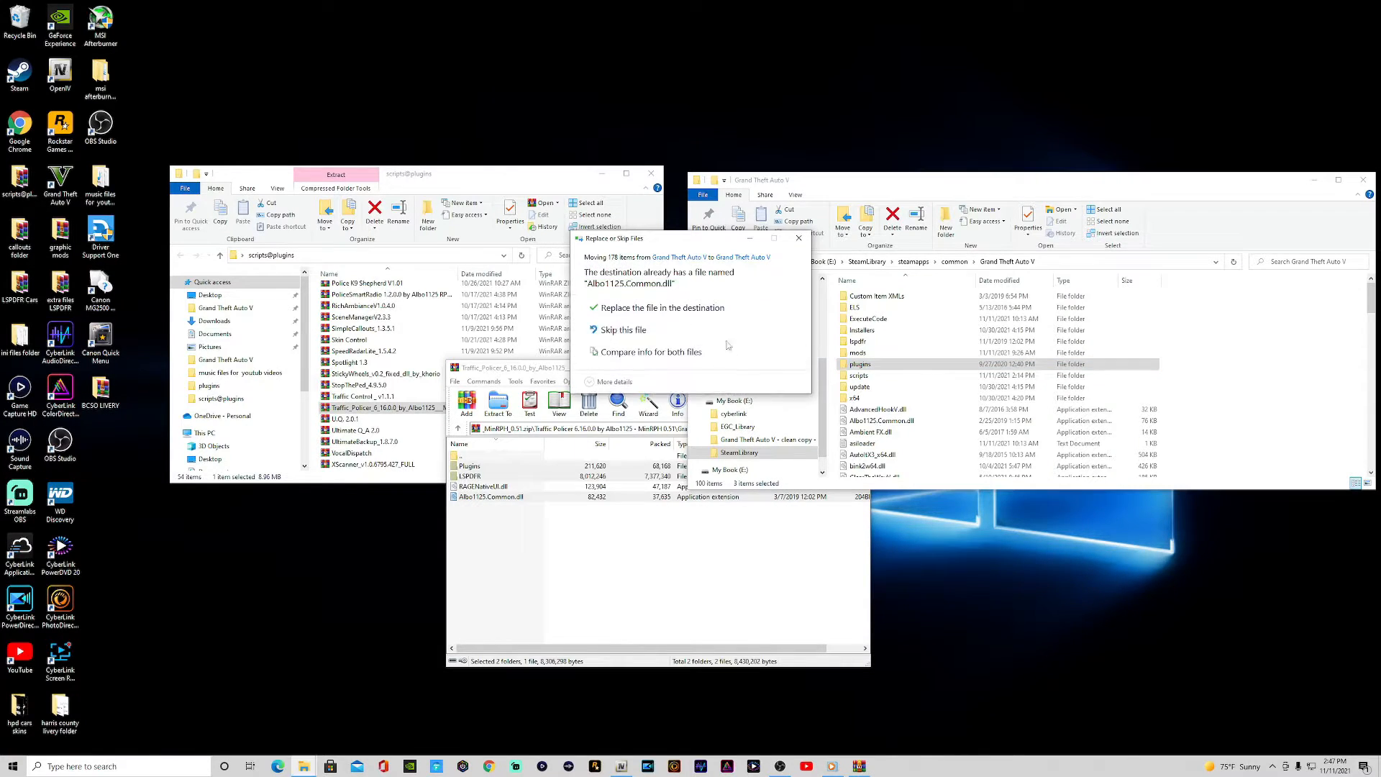
click(702, 308)
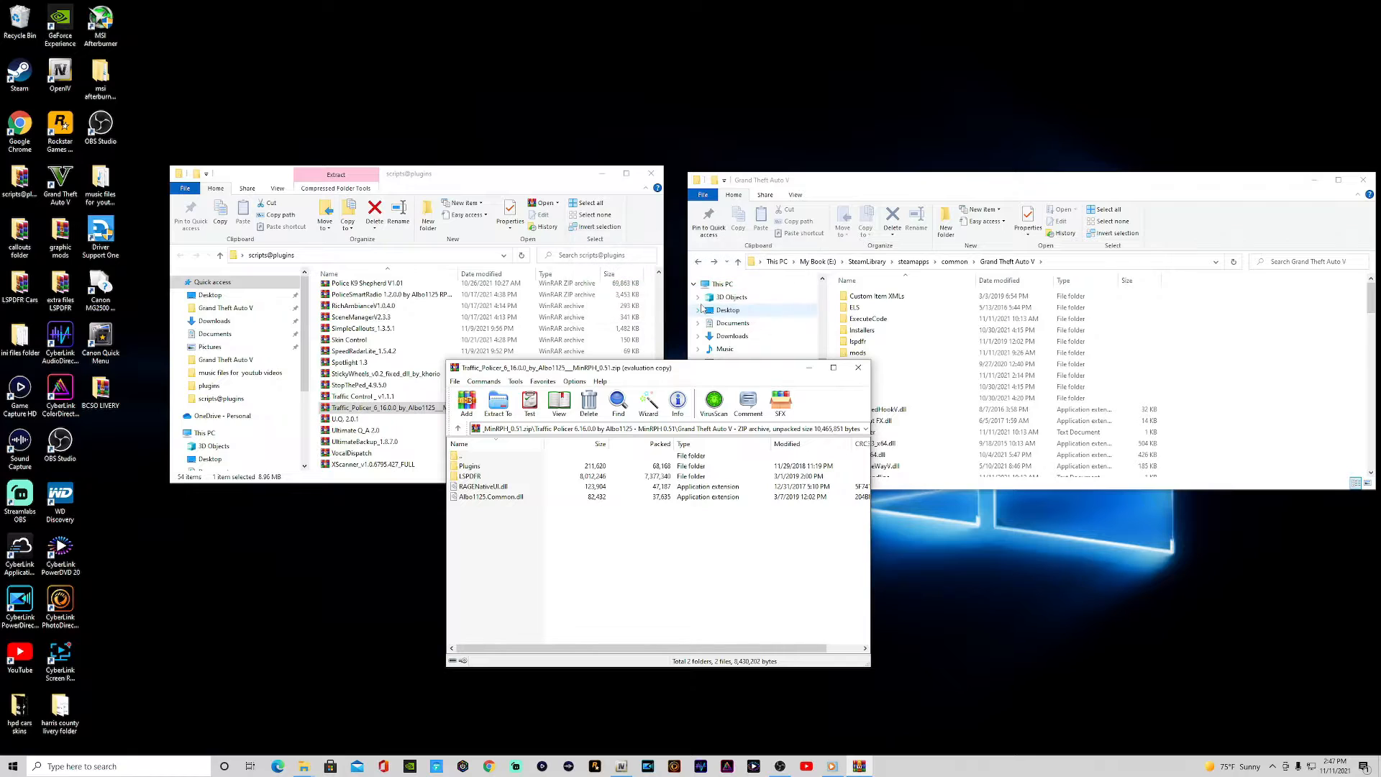
click(859, 368)
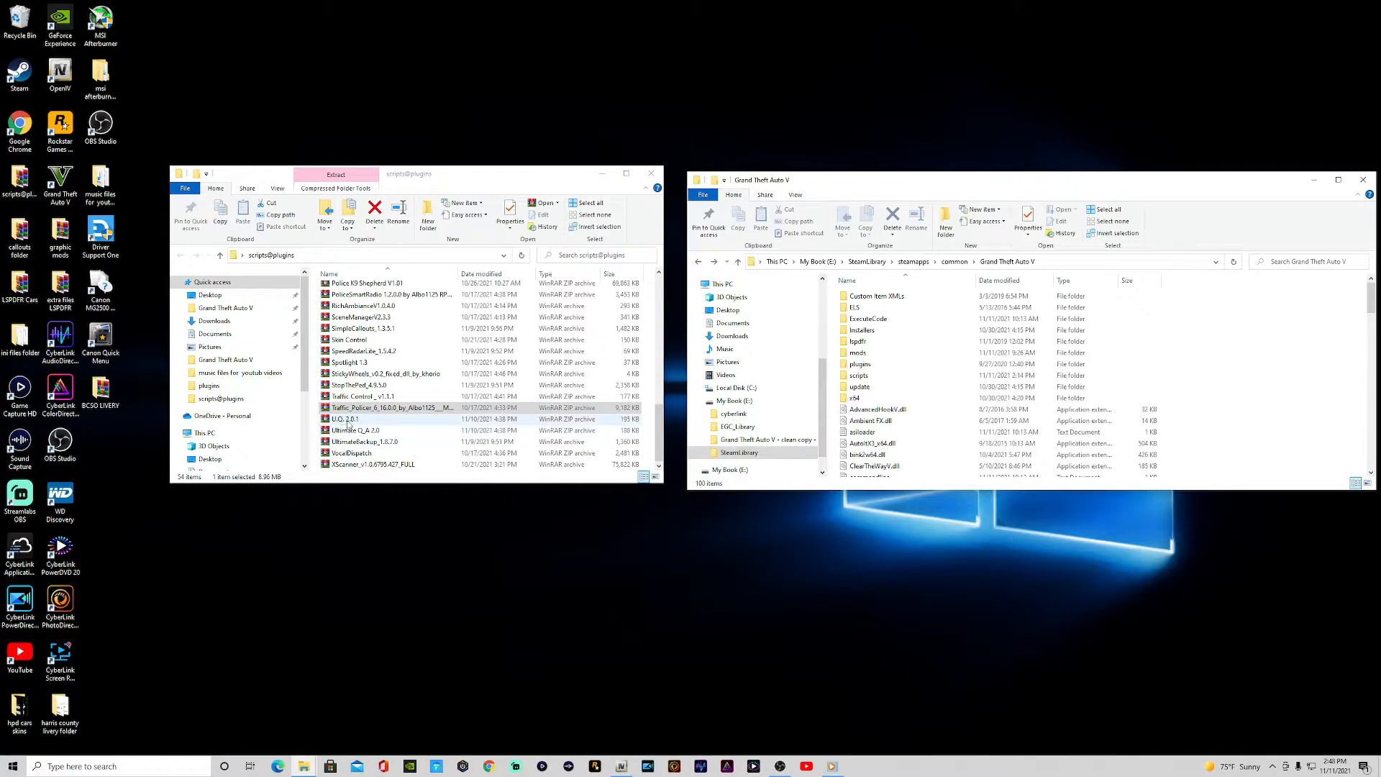
Copy Plugins and RAGENativeUI.dll from the UltimateBackup folder of the UltimateBackup_1.8.7.0 archive into the Grand Theft Auto V directory, and close the archive.
click(359, 444)
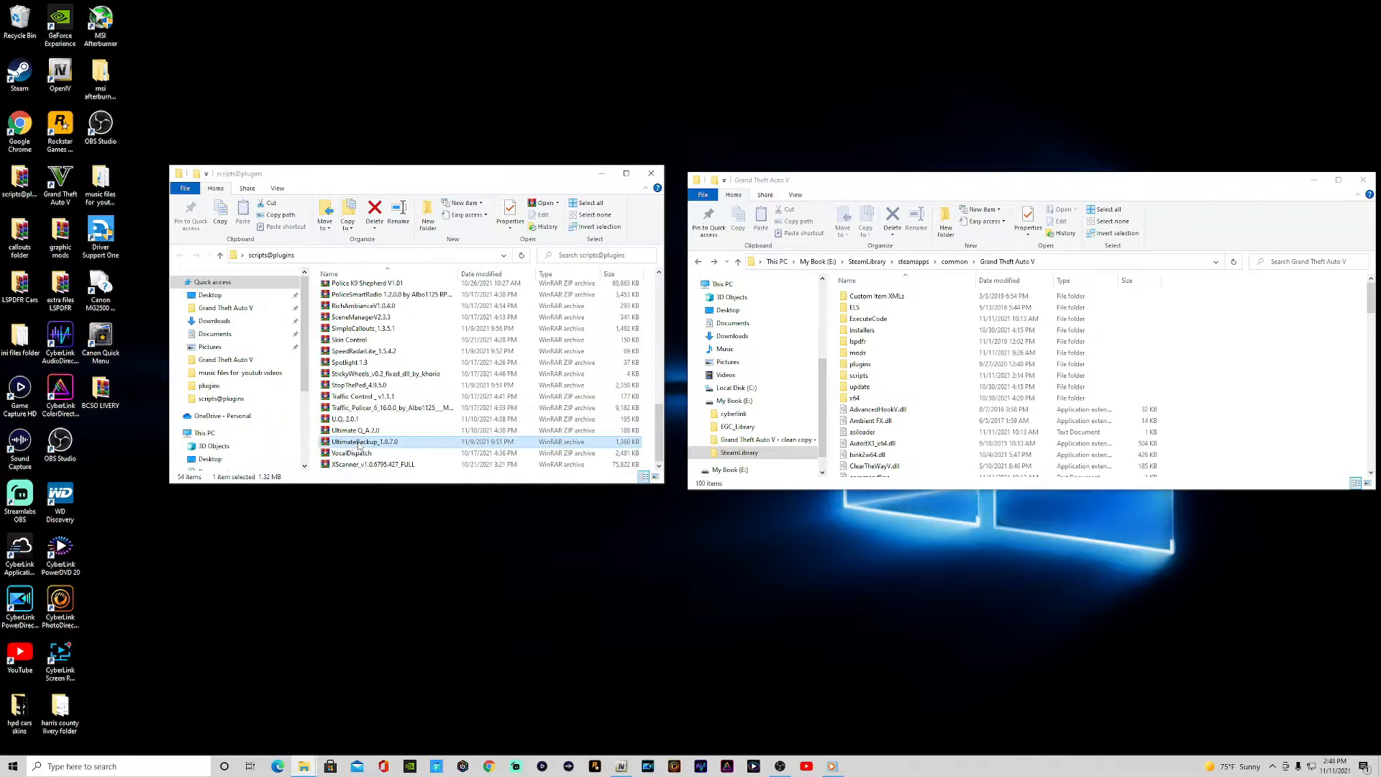
double_click(360, 443)
double_click(482, 467)
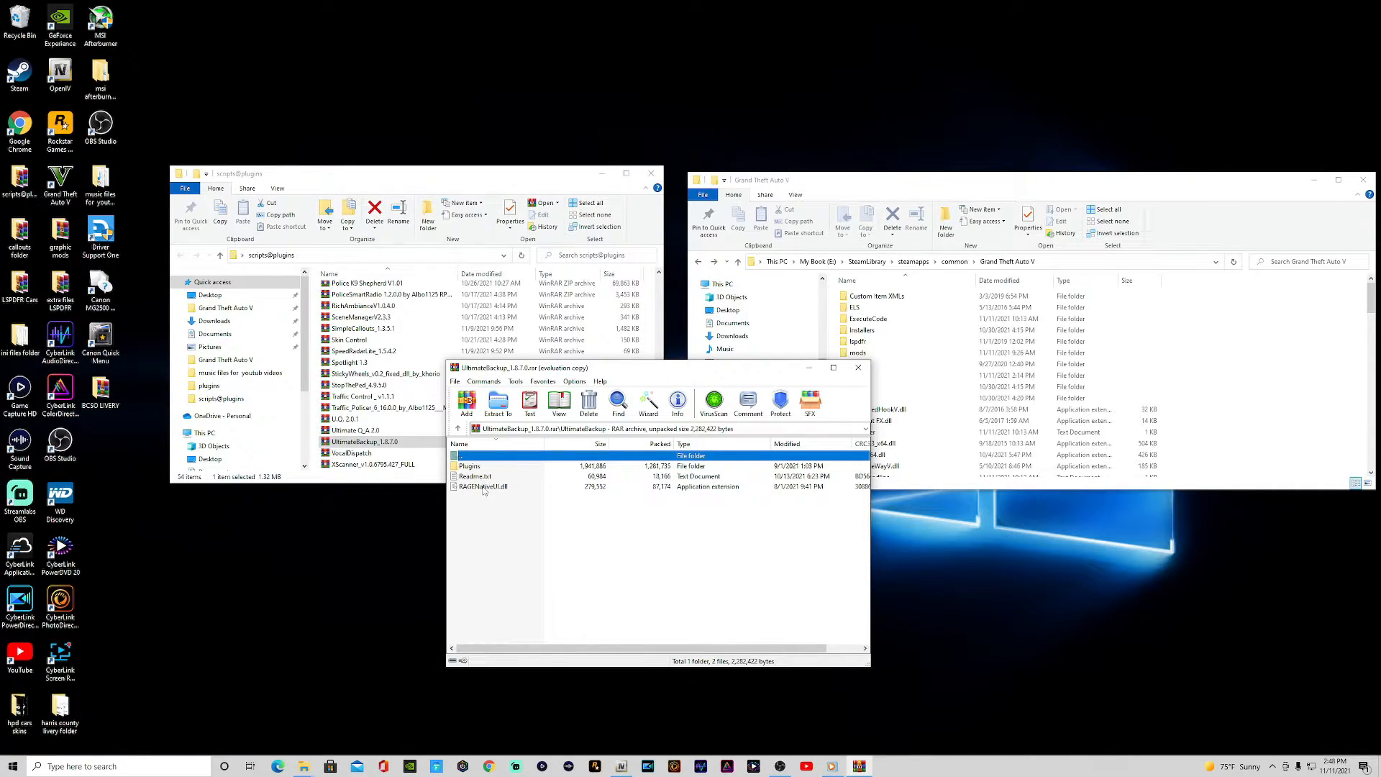
click(481, 487)
drag(474, 461, 1270, 395)
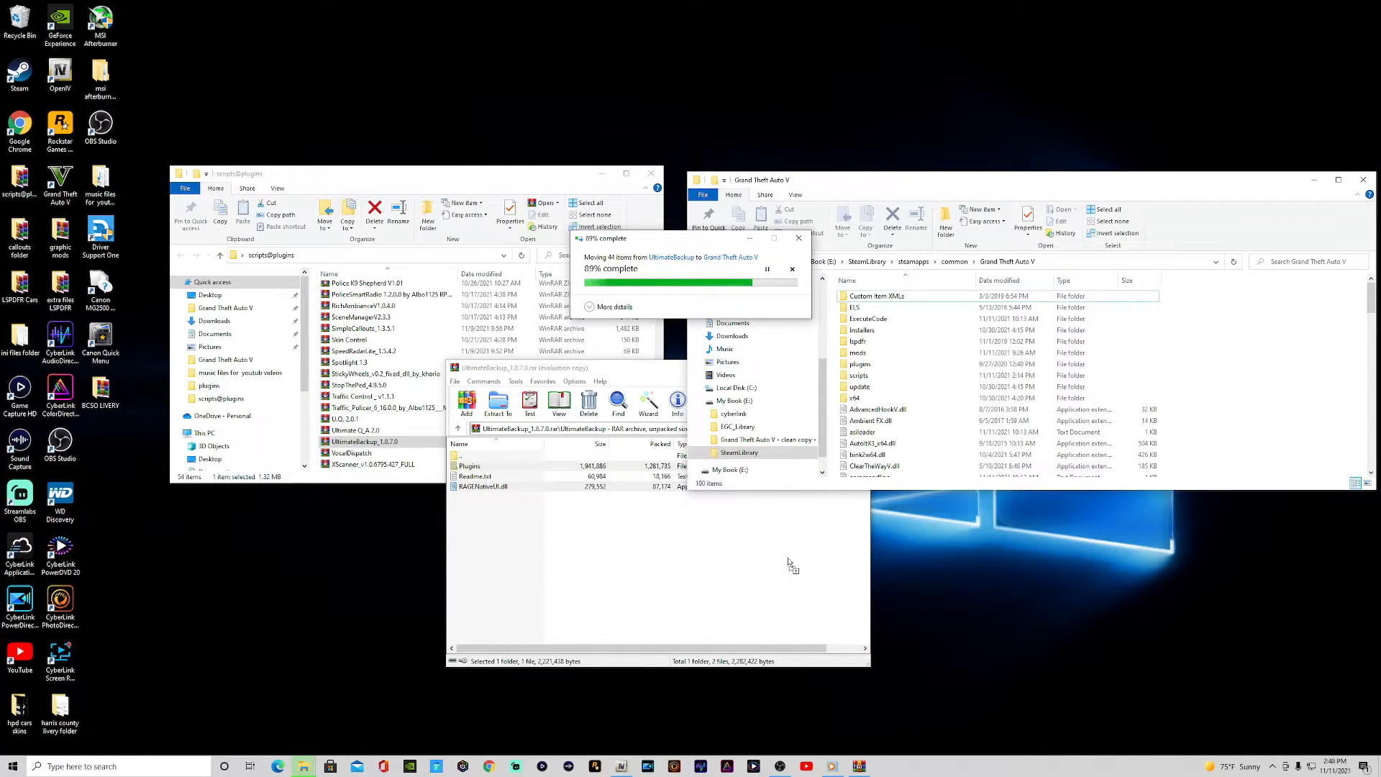
click(677, 298)
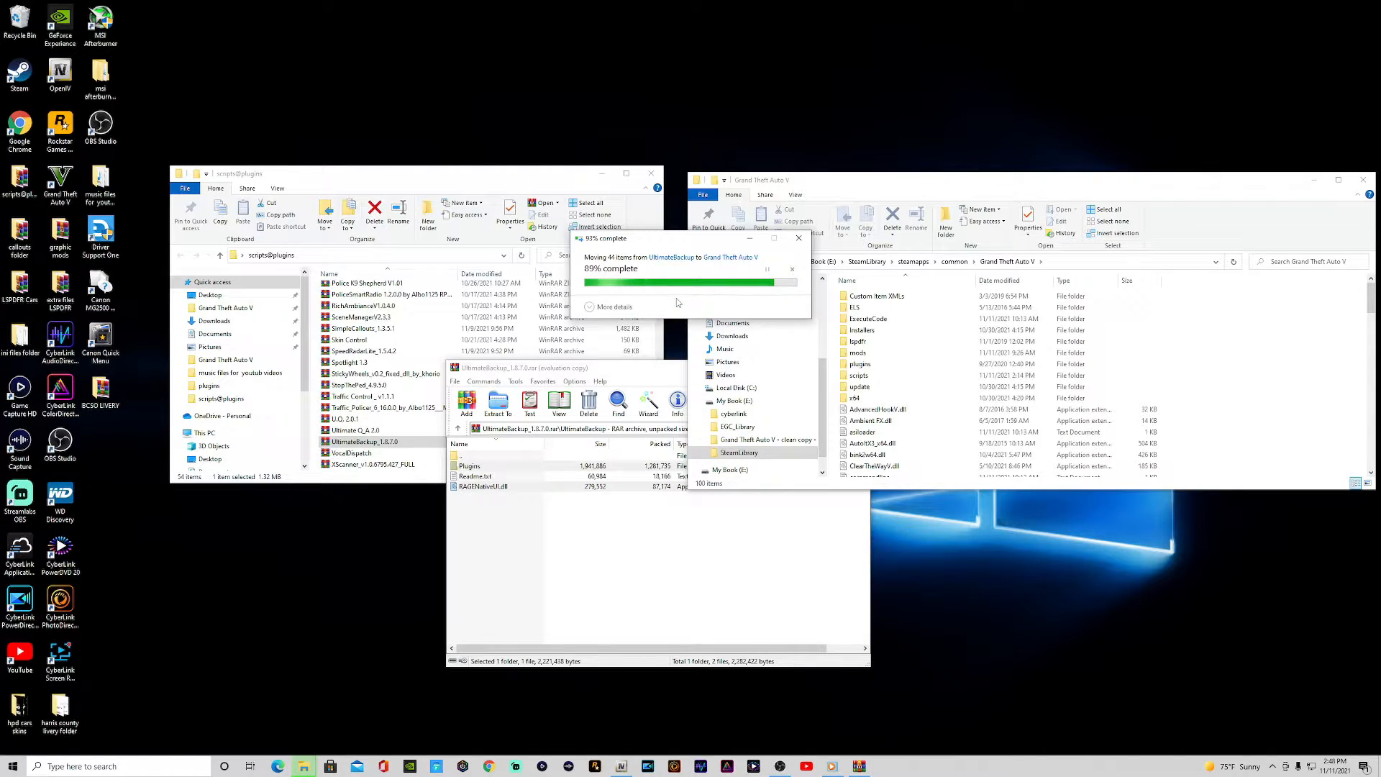
click(685, 541)
click(858, 368)
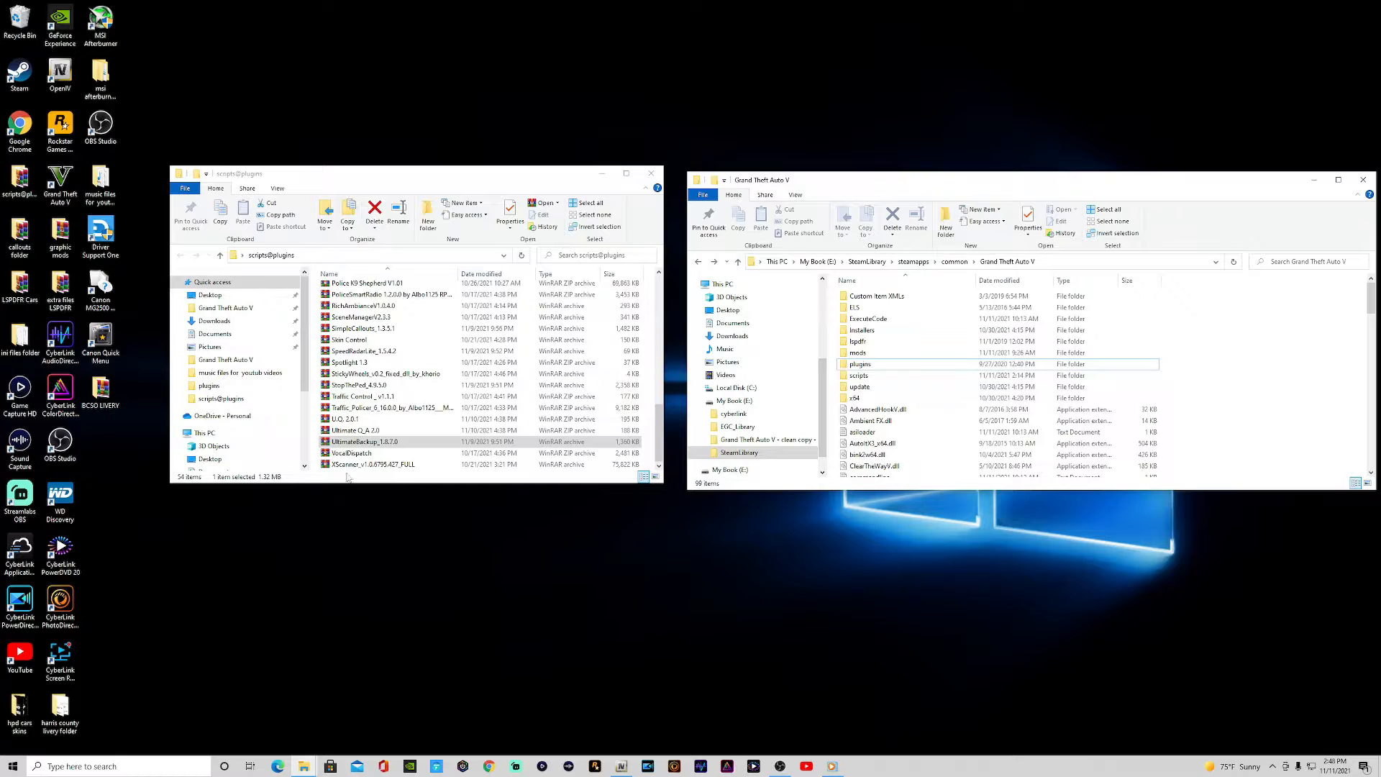
Copy plugins, lspdfr and AutoItX3_x64.dll from the VocalDispatch archive into the Grand Theft Auto V directory, replacing the existing file, and close the archive.
double_click(355, 454)
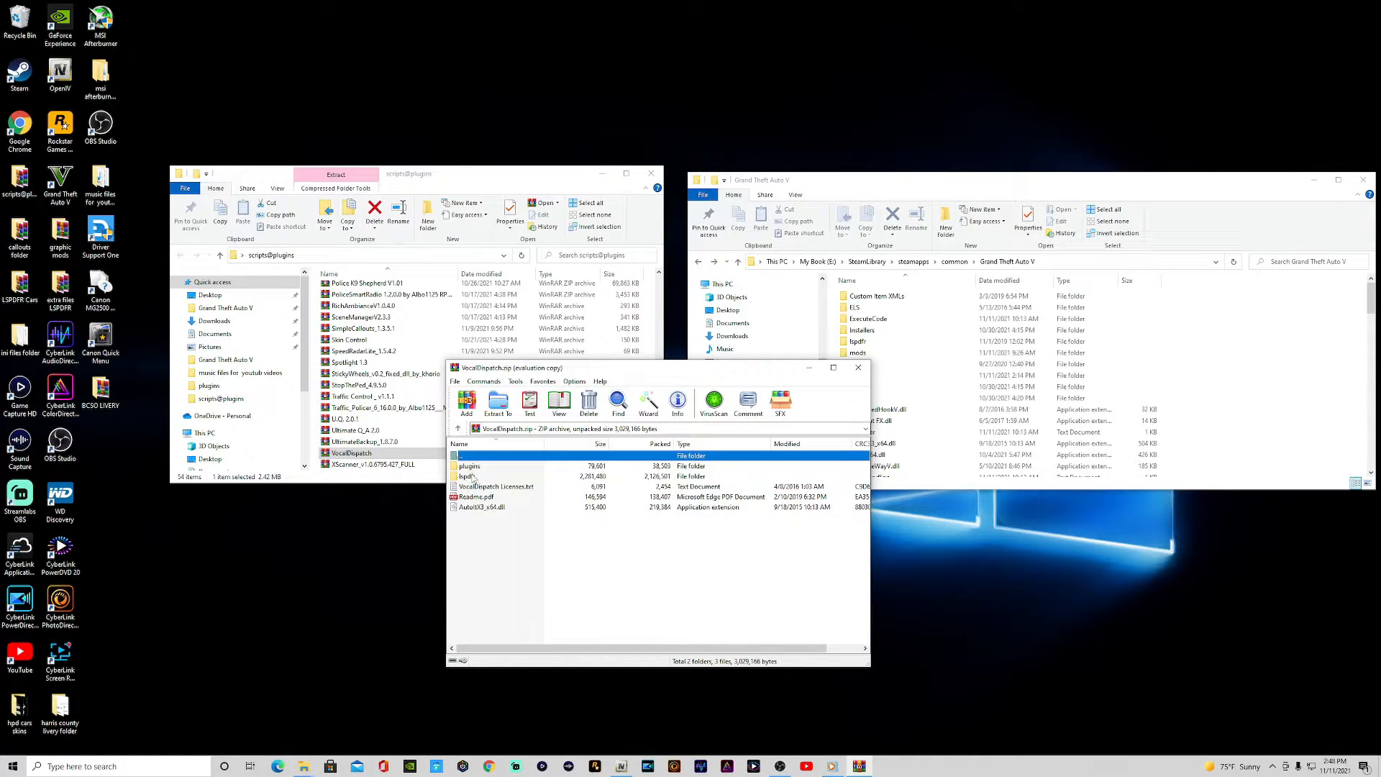
click(485, 509)
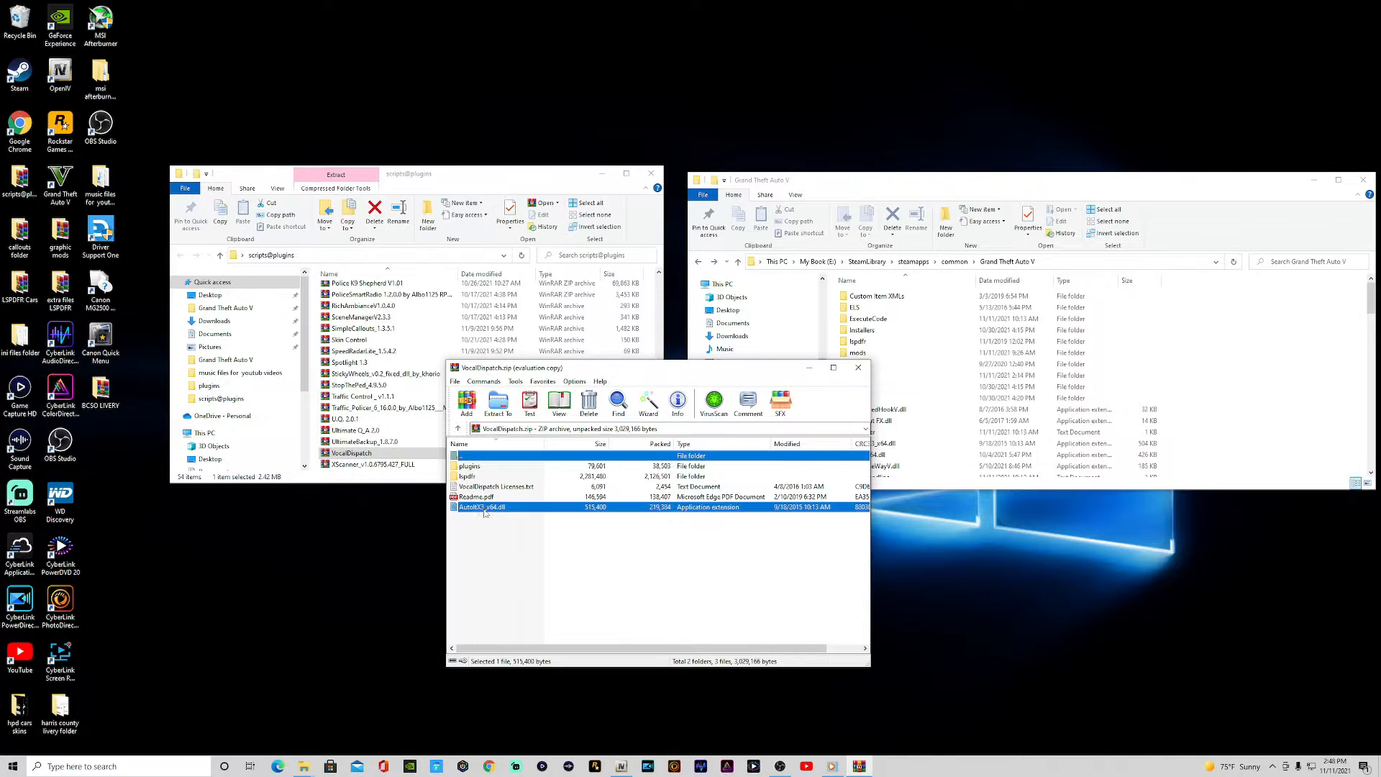
ctrl+click(475, 478)
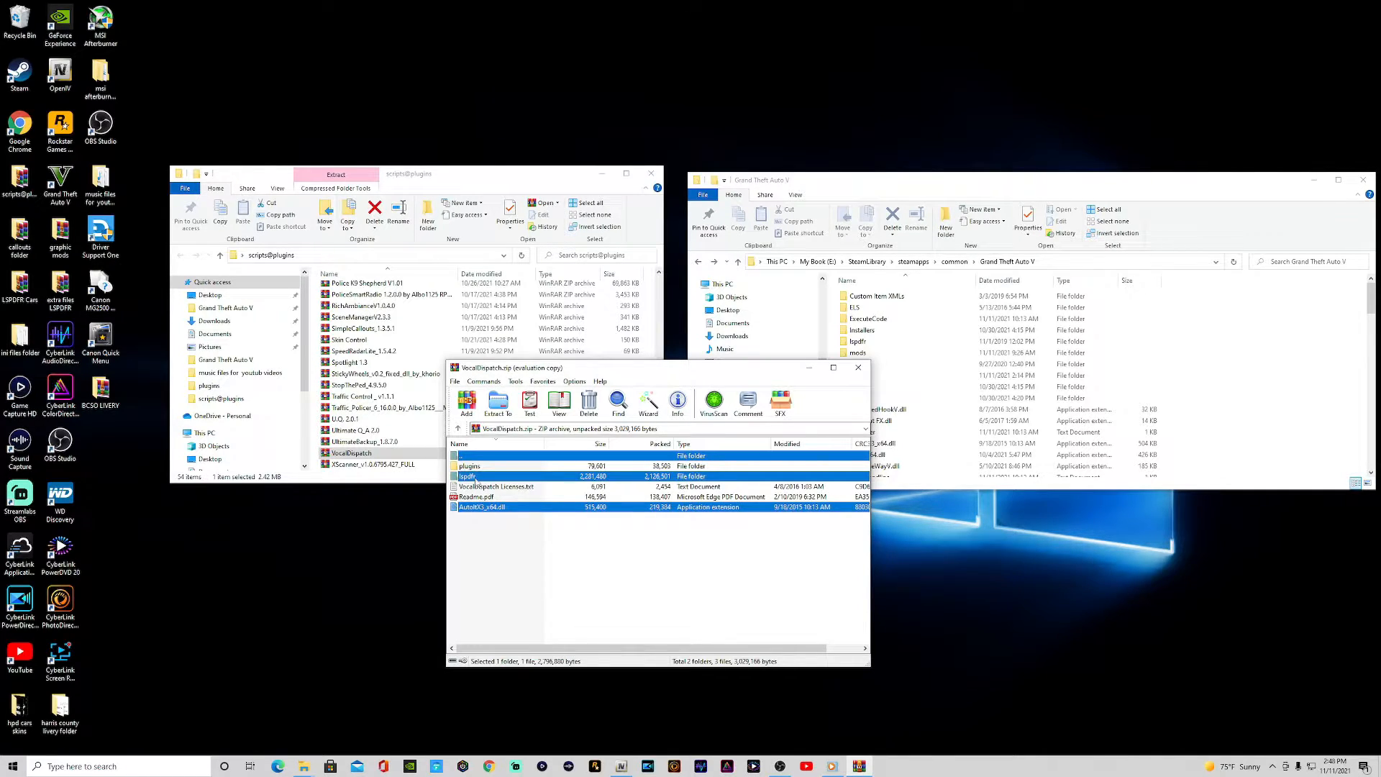
ctrl+click(473, 467)
ctrl+click(473, 458)
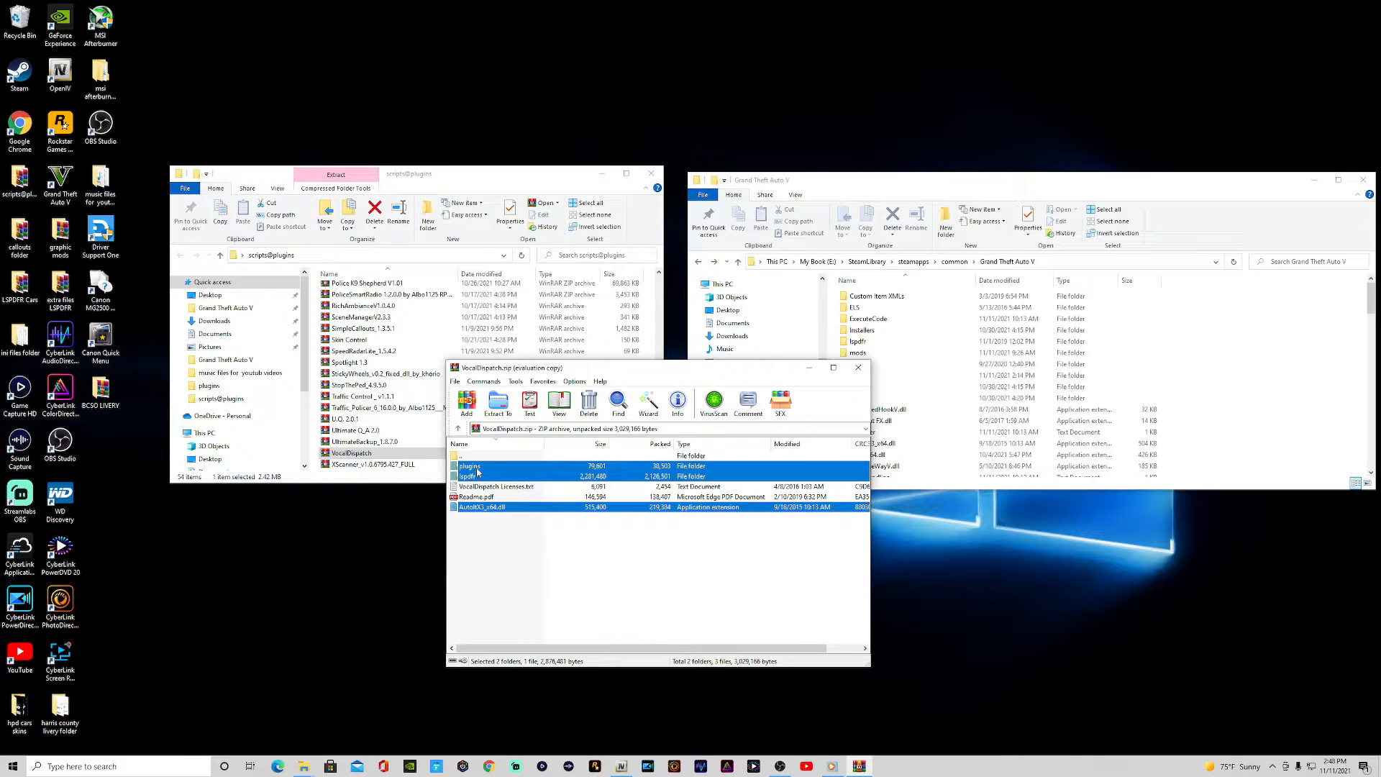
drag(478, 473, 1294, 380)
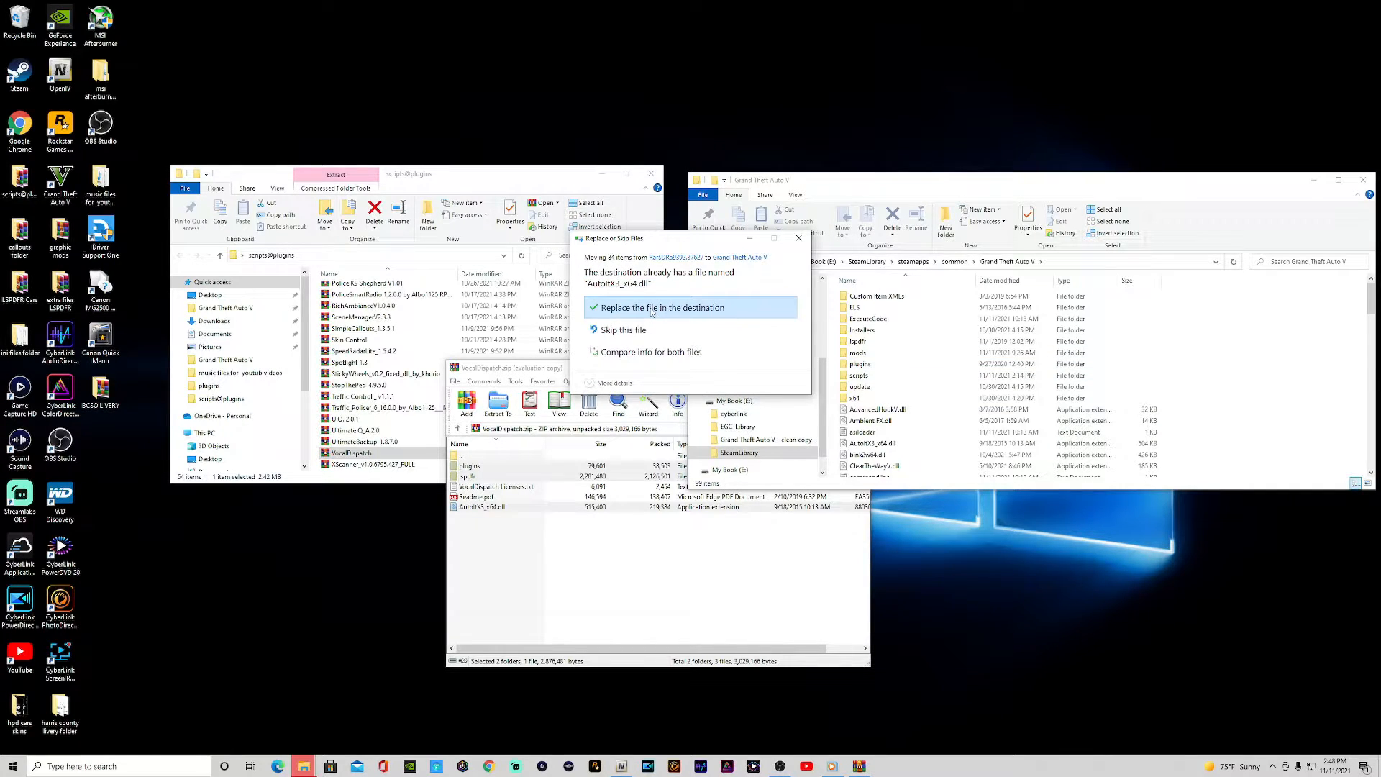
click(651, 310)
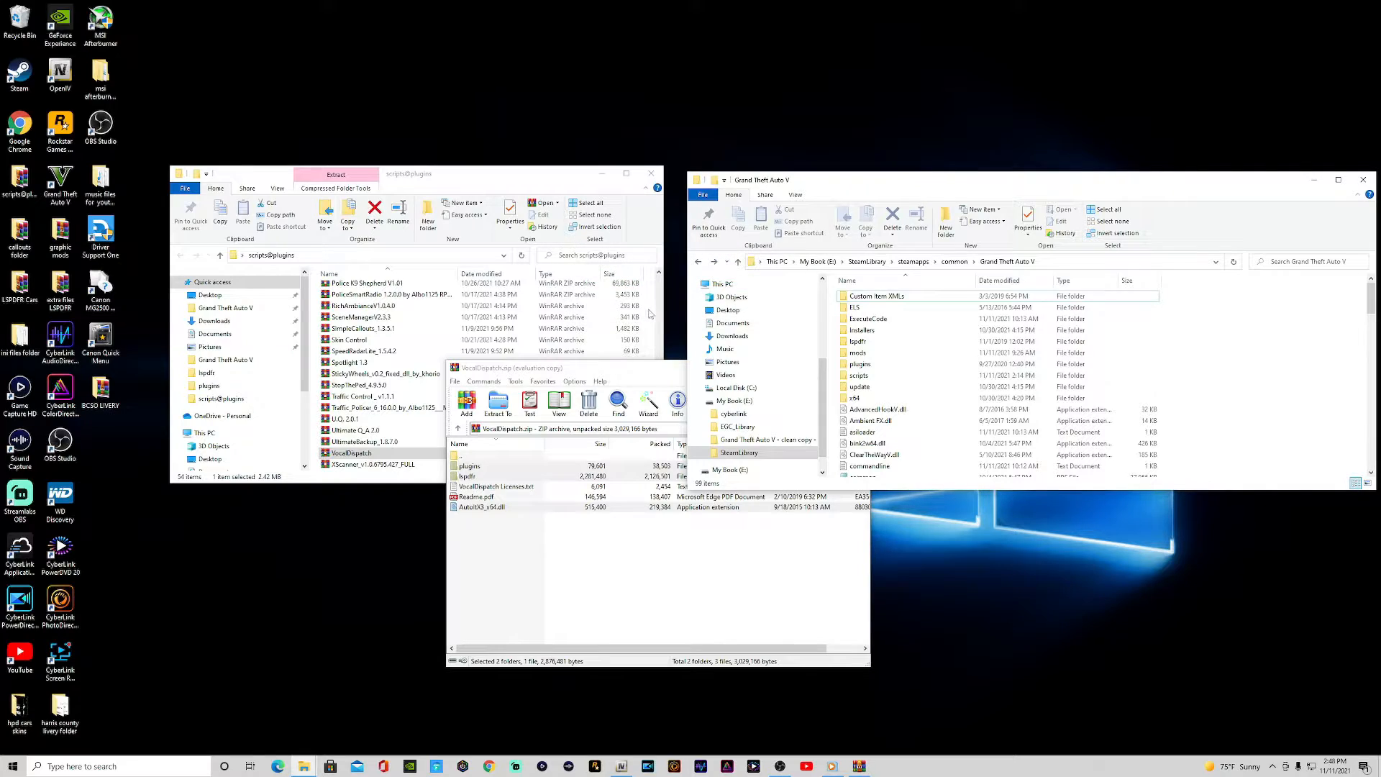
click(1233, 262)
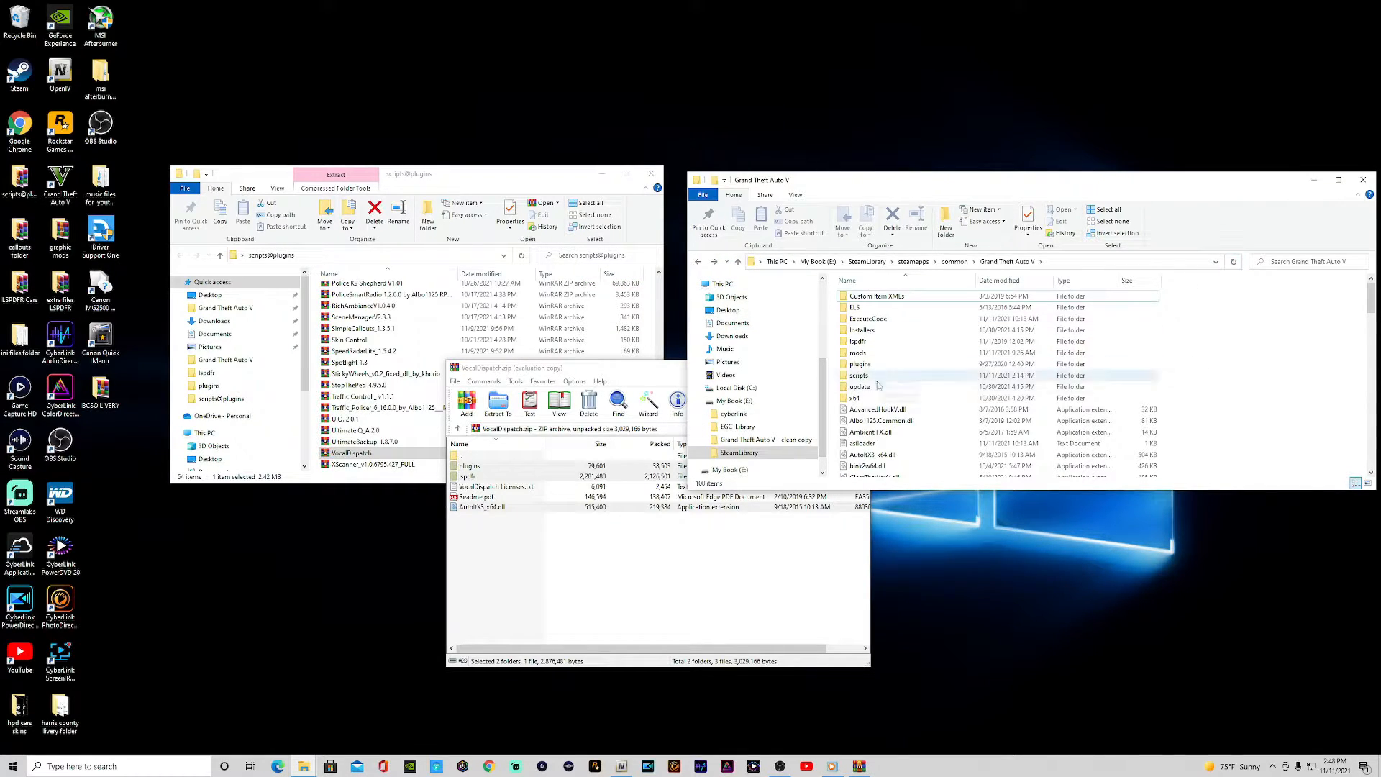
click(719, 579)
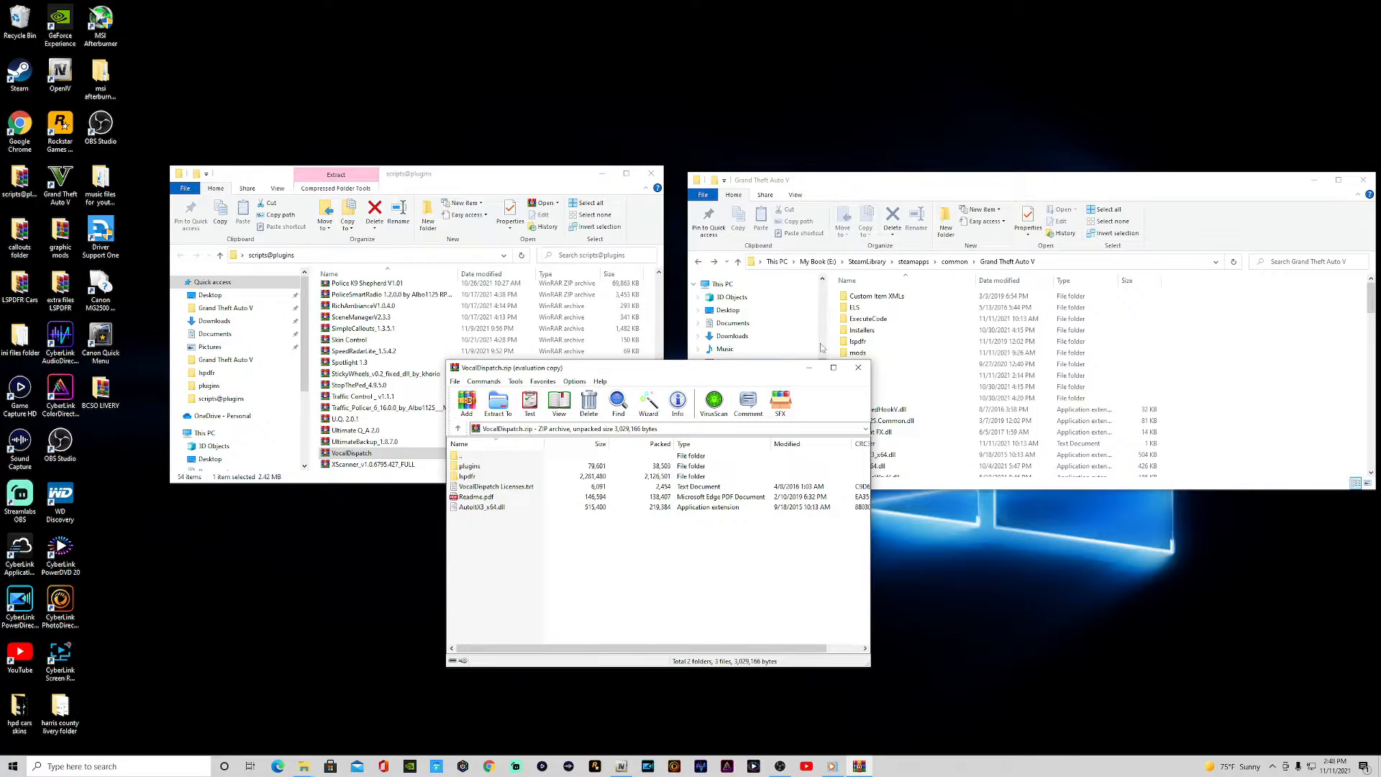
click(857, 369)
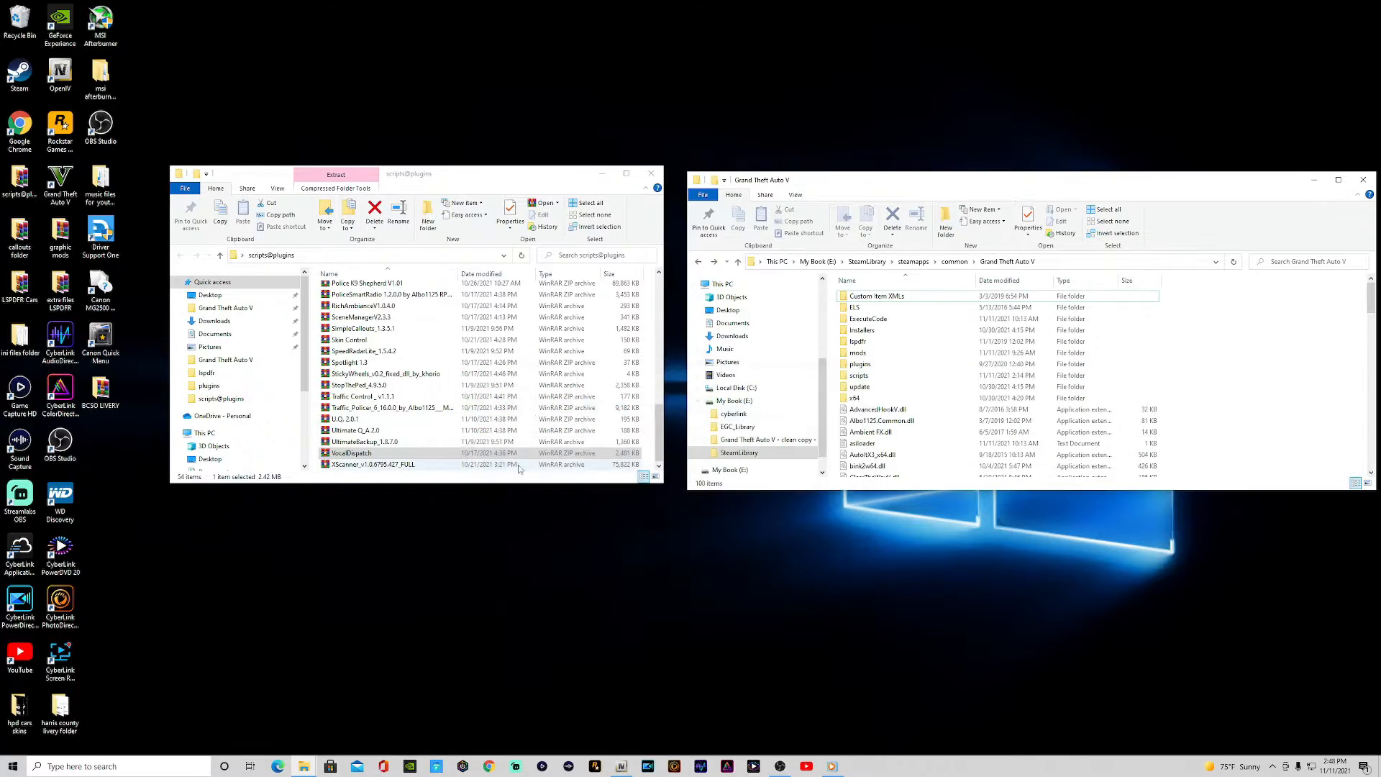
Copy Plugins, Khorio.Common.dll, irrKlang.NET4.dll and ikpMP3.dll from the XScanner archive's Grand Theft Auto V folder into the game directory.
double_click(370, 464)
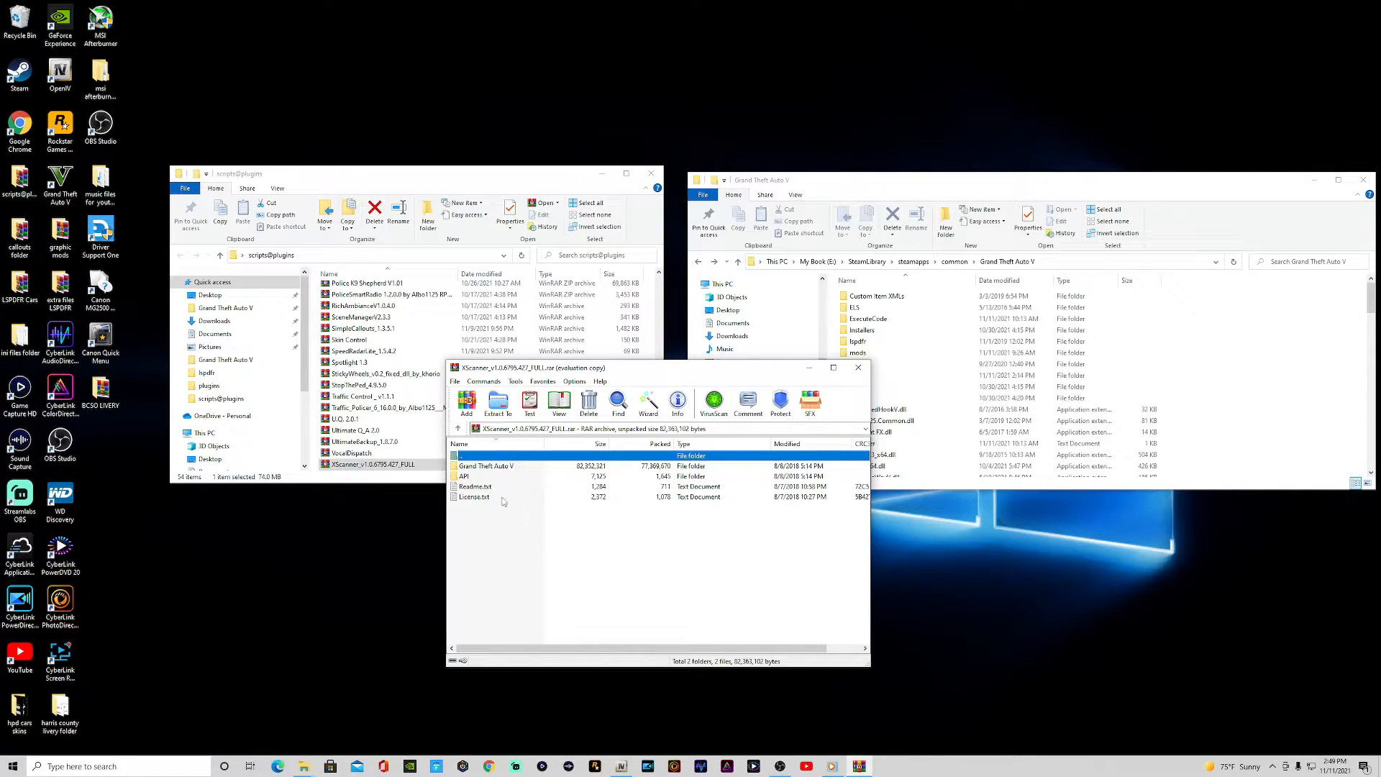
double_click(493, 467)
drag(472, 524, 1328, 367)
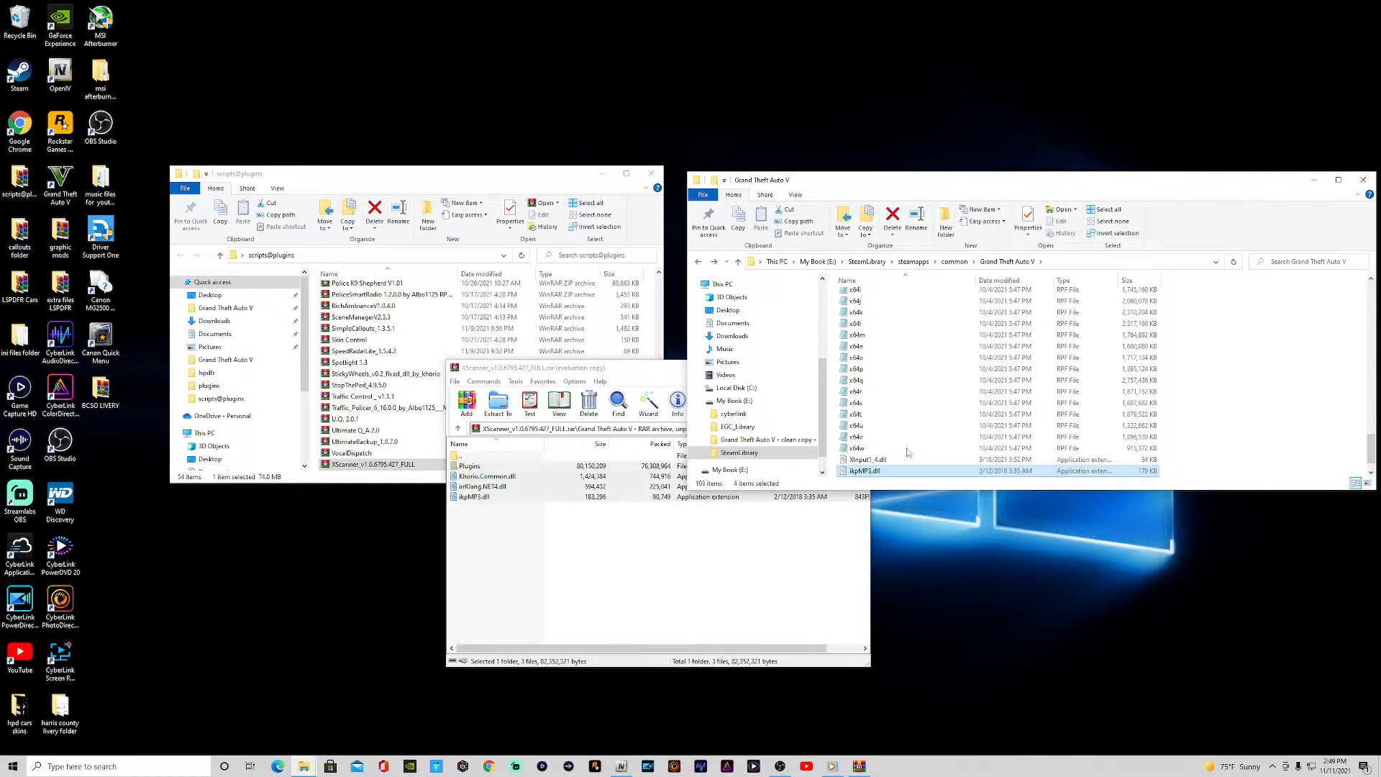
Open the game directory's plugins\LSPDFR\XScanner\Audio\Default\XCHATTR folder and close the XScanner archive.
scroll(1222, 395, up, 5)
scroll(1223, 394, up, 15)
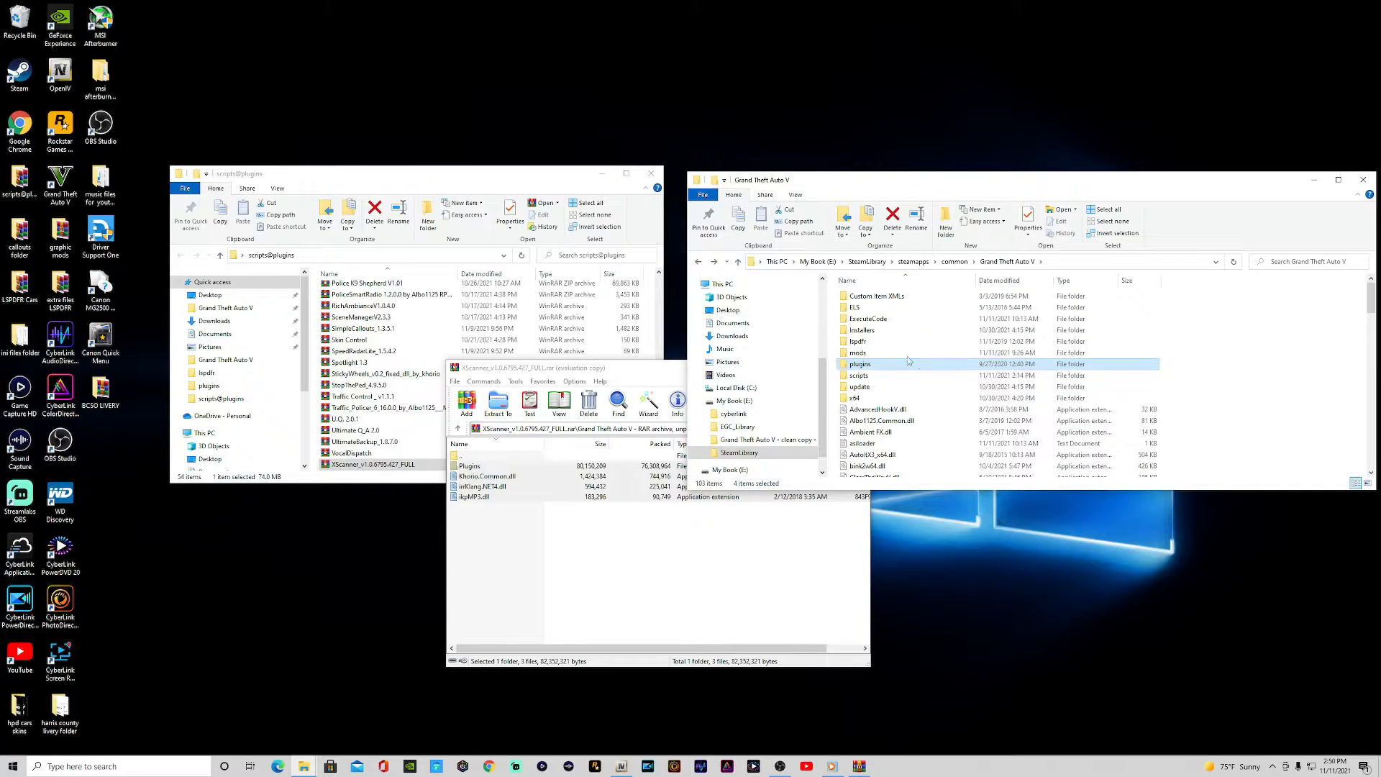
double_click(861, 366)
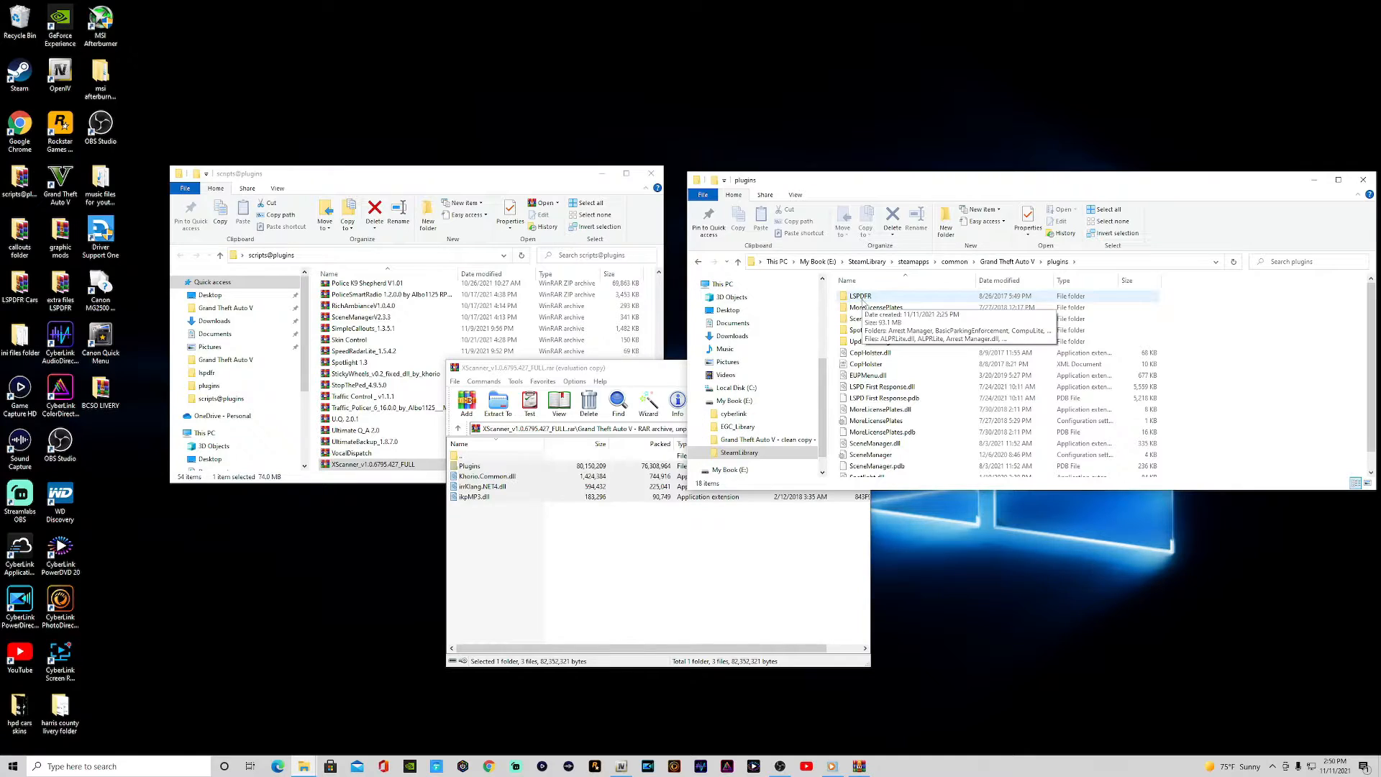
double_click(863, 300)
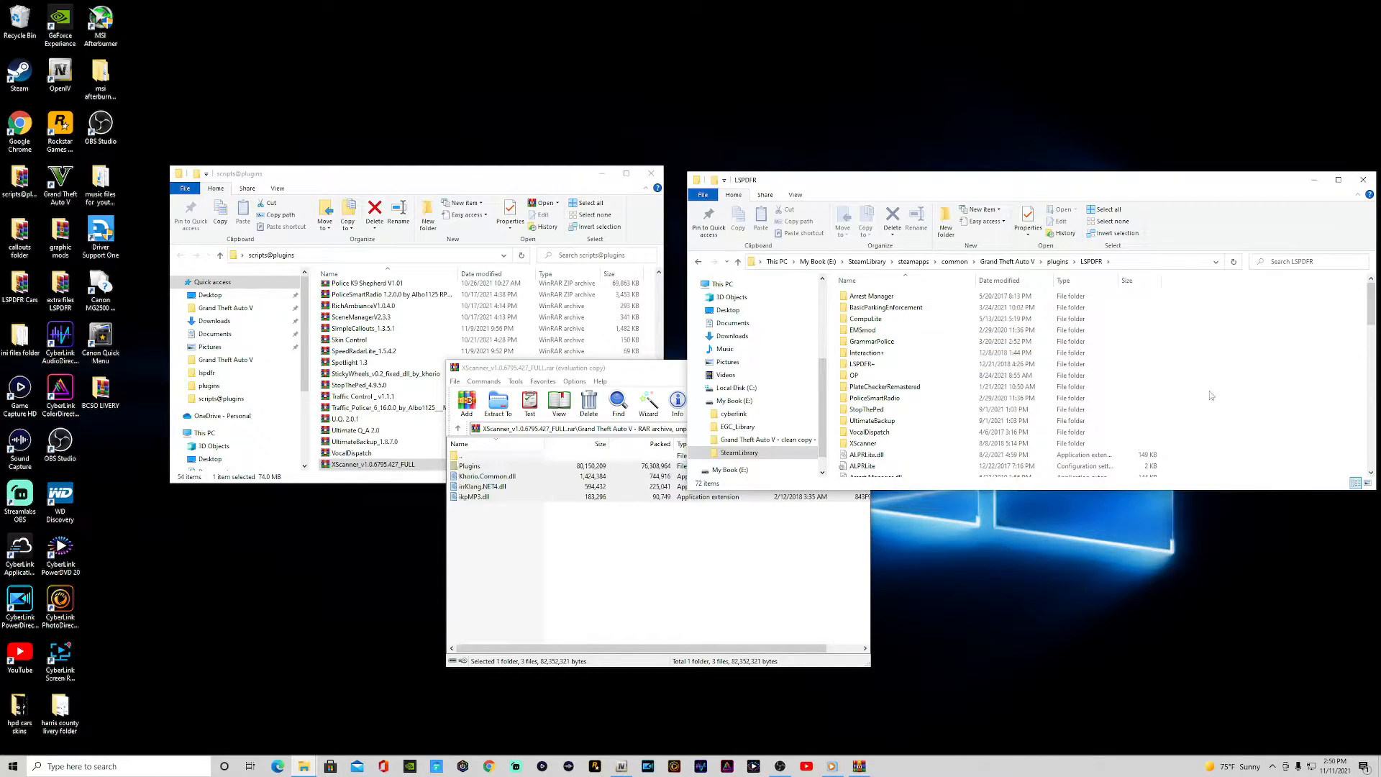
scroll(1212, 397, down, 3)
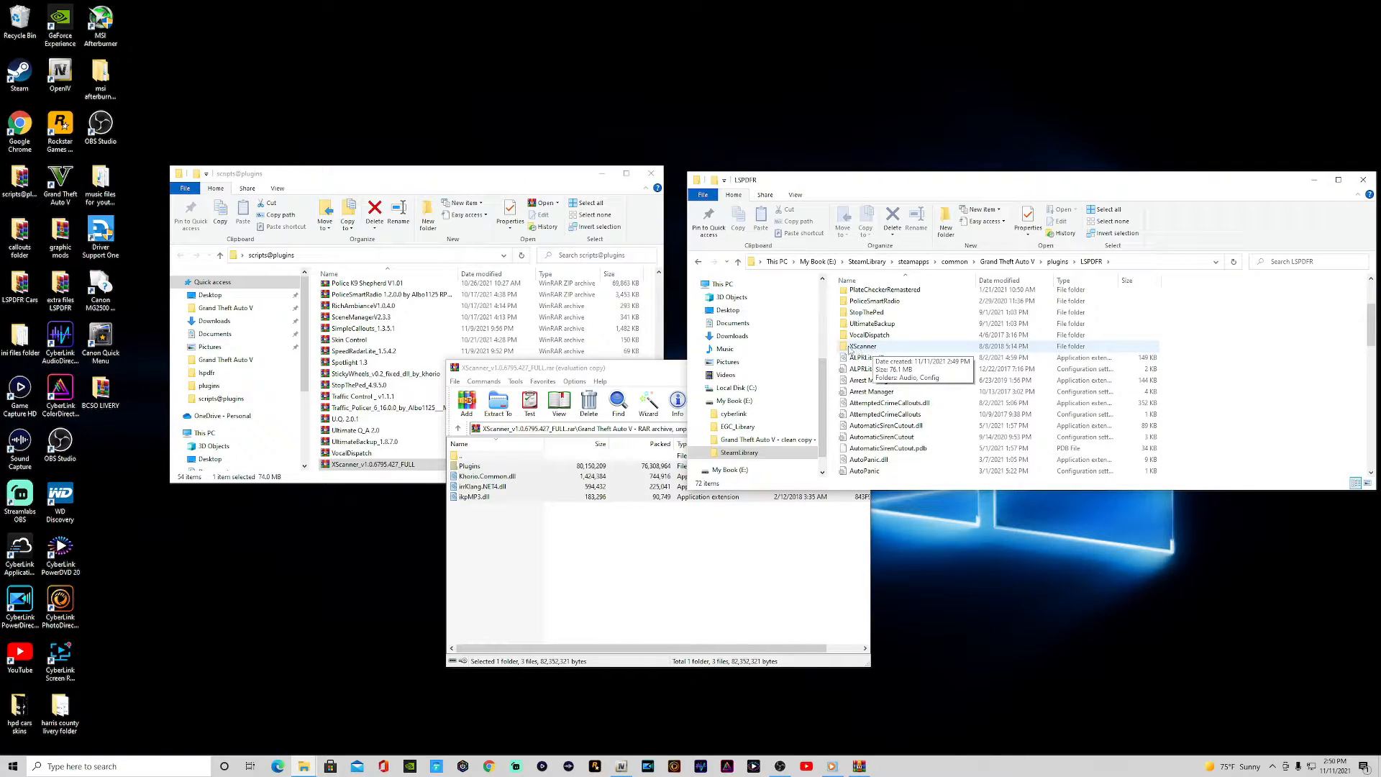
double_click(860, 347)
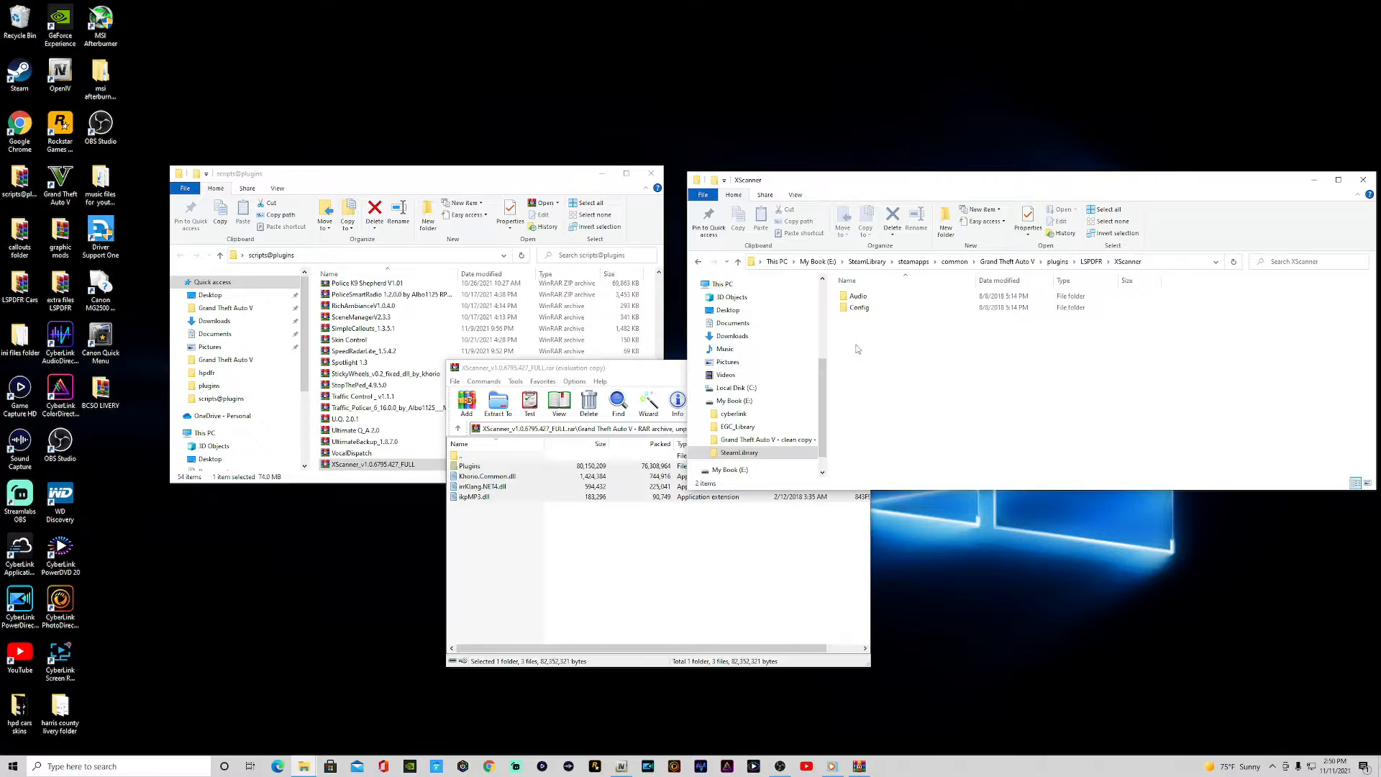
double_click(866, 299)
double_click(859, 297)
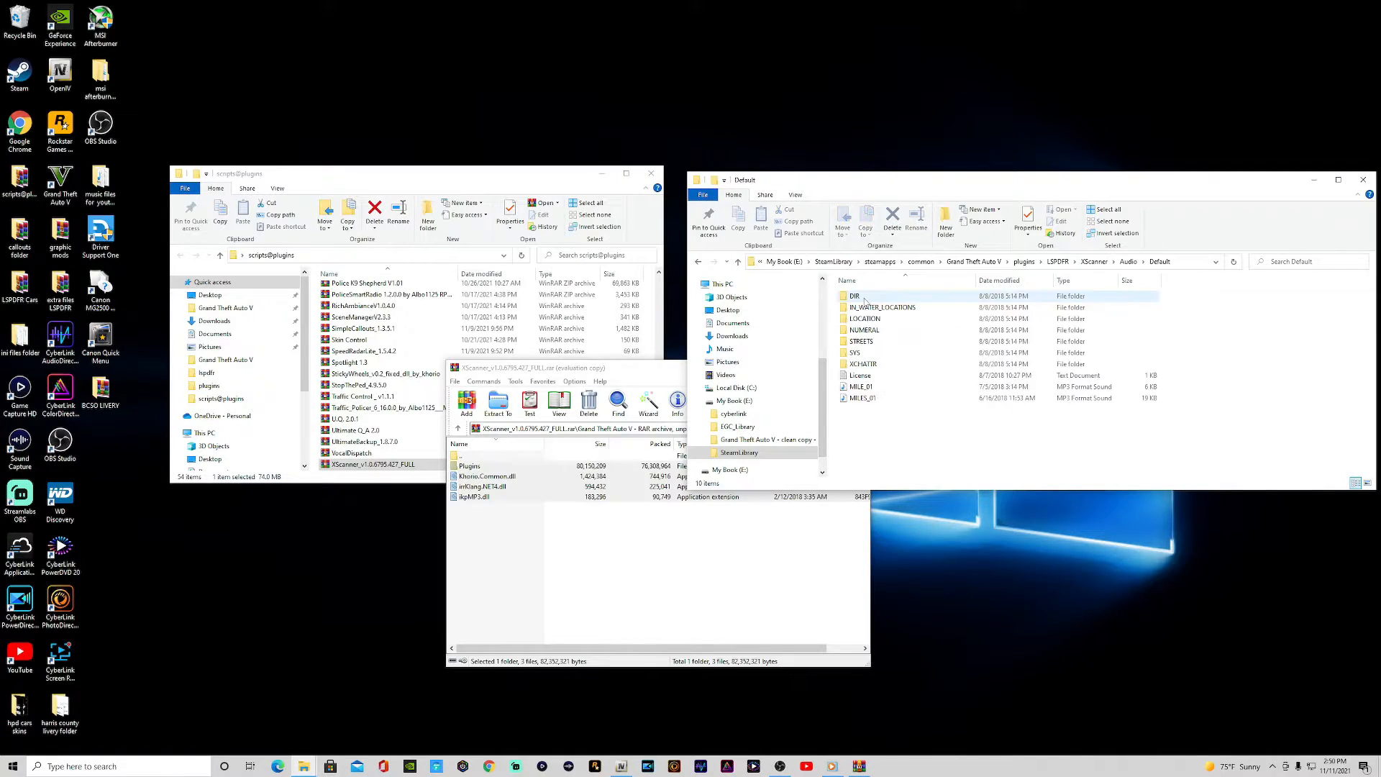
double_click(866, 365)
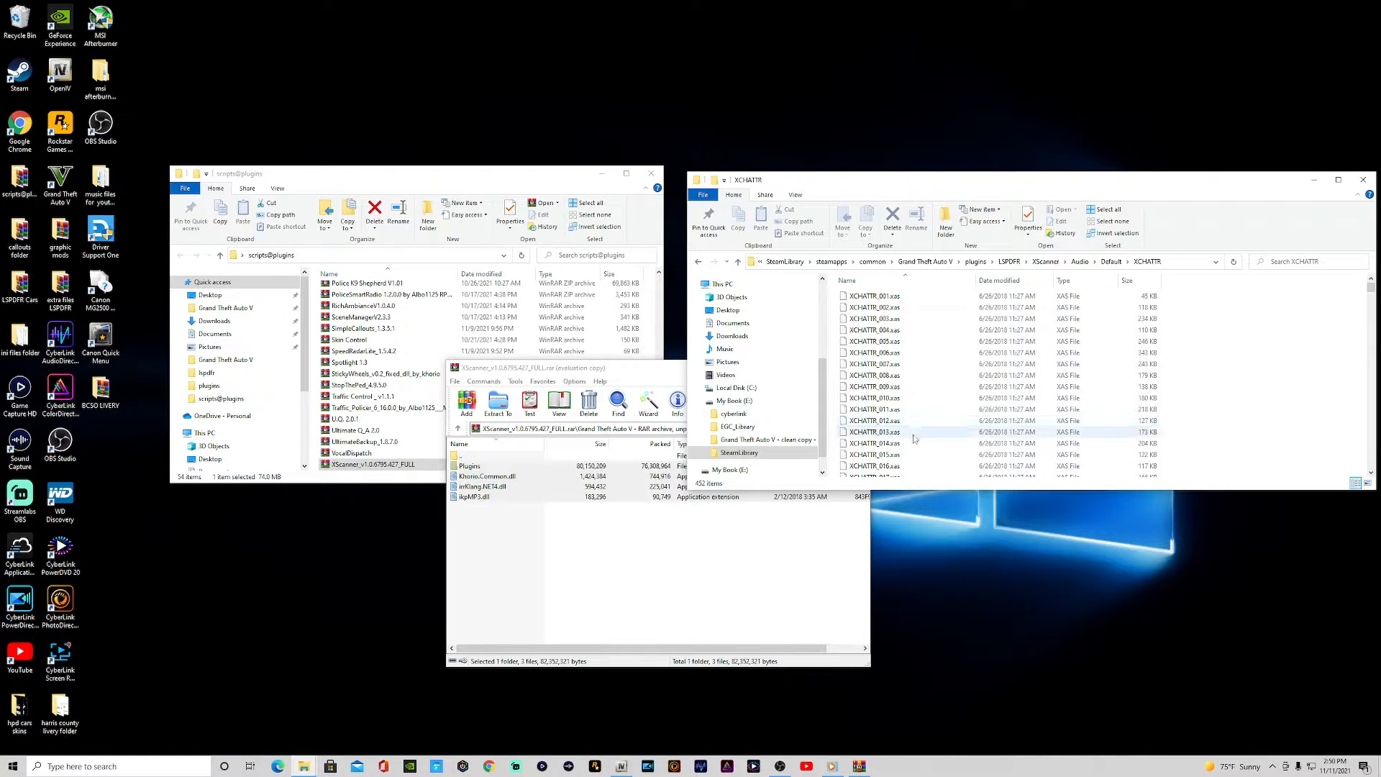
click(827, 584)
click(861, 367)
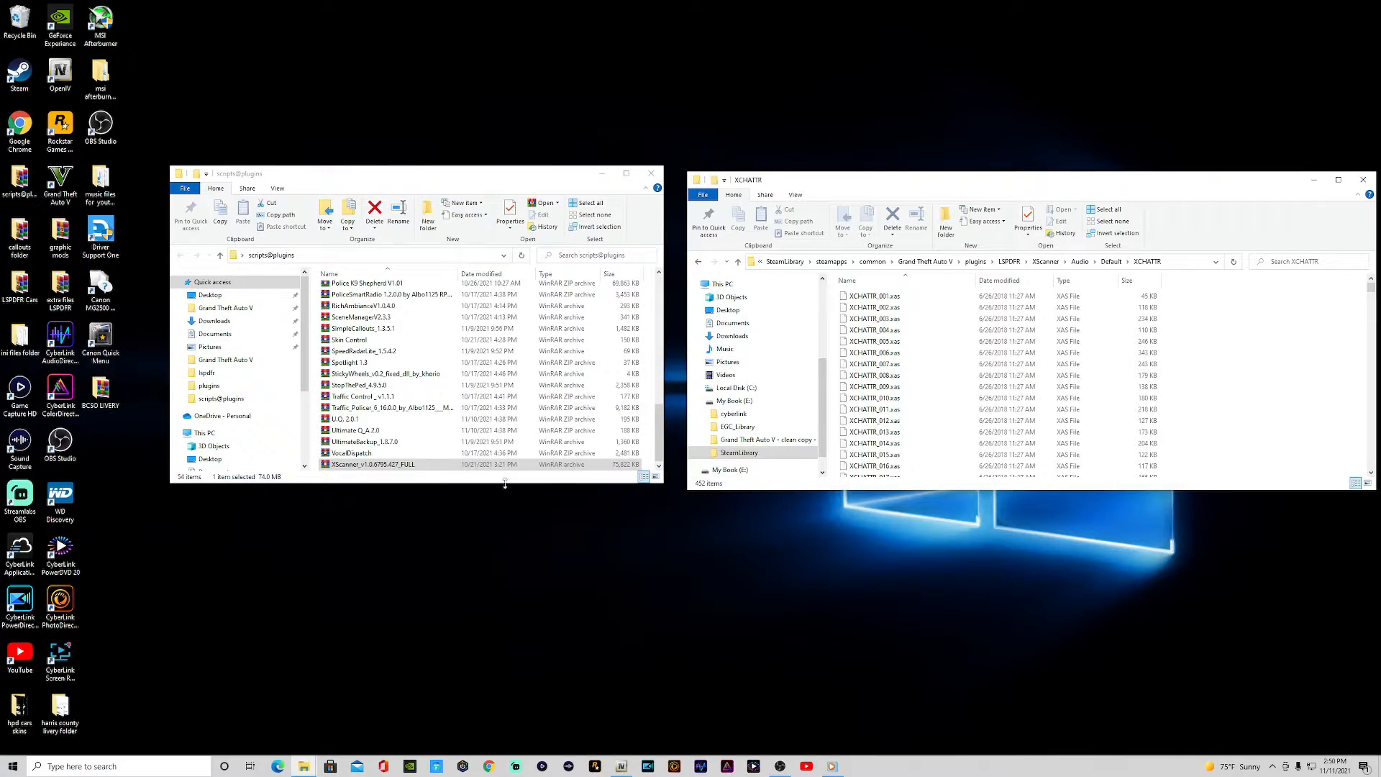
Open the Xscannerclips archive from the scripts@plugins folder and enter its Audio clips folder.
scroll(385, 441, up, 9)
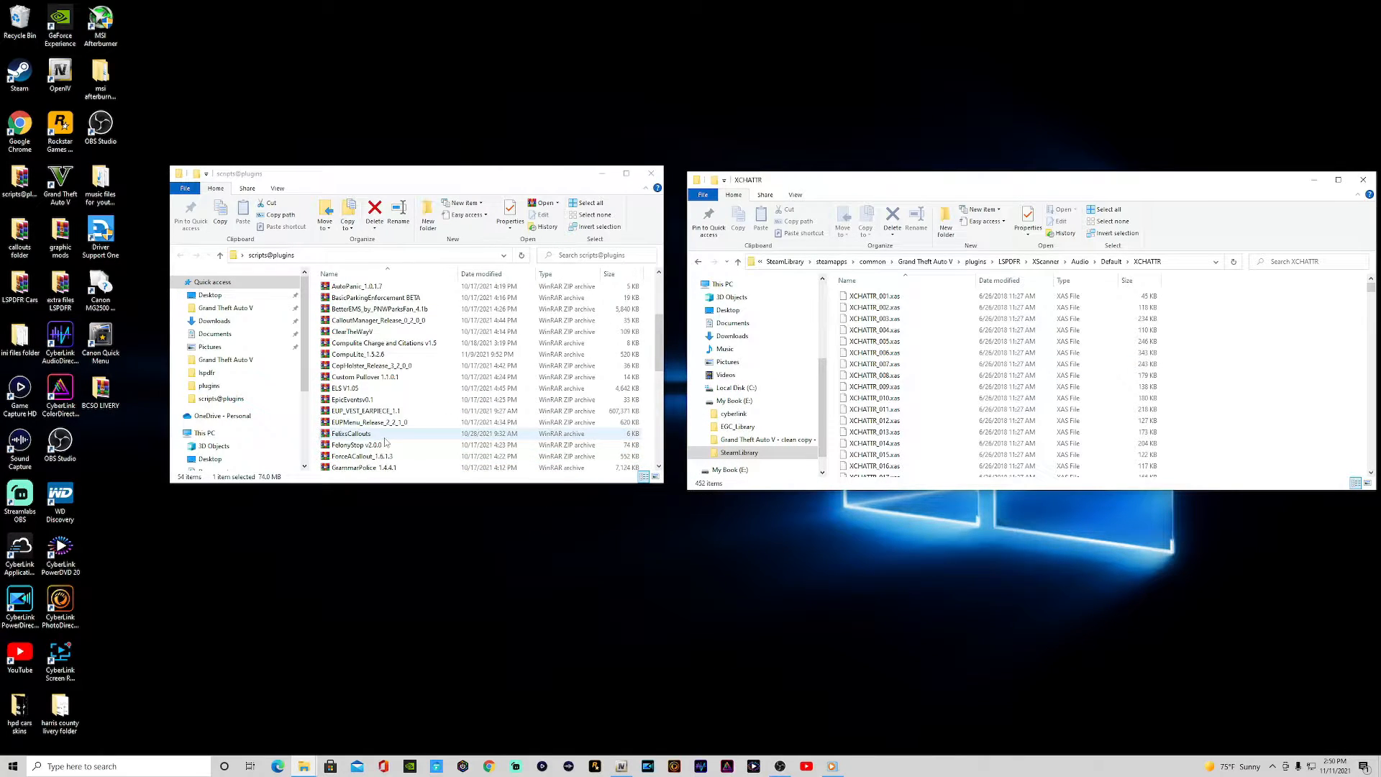
scroll(386, 442, up, 4)
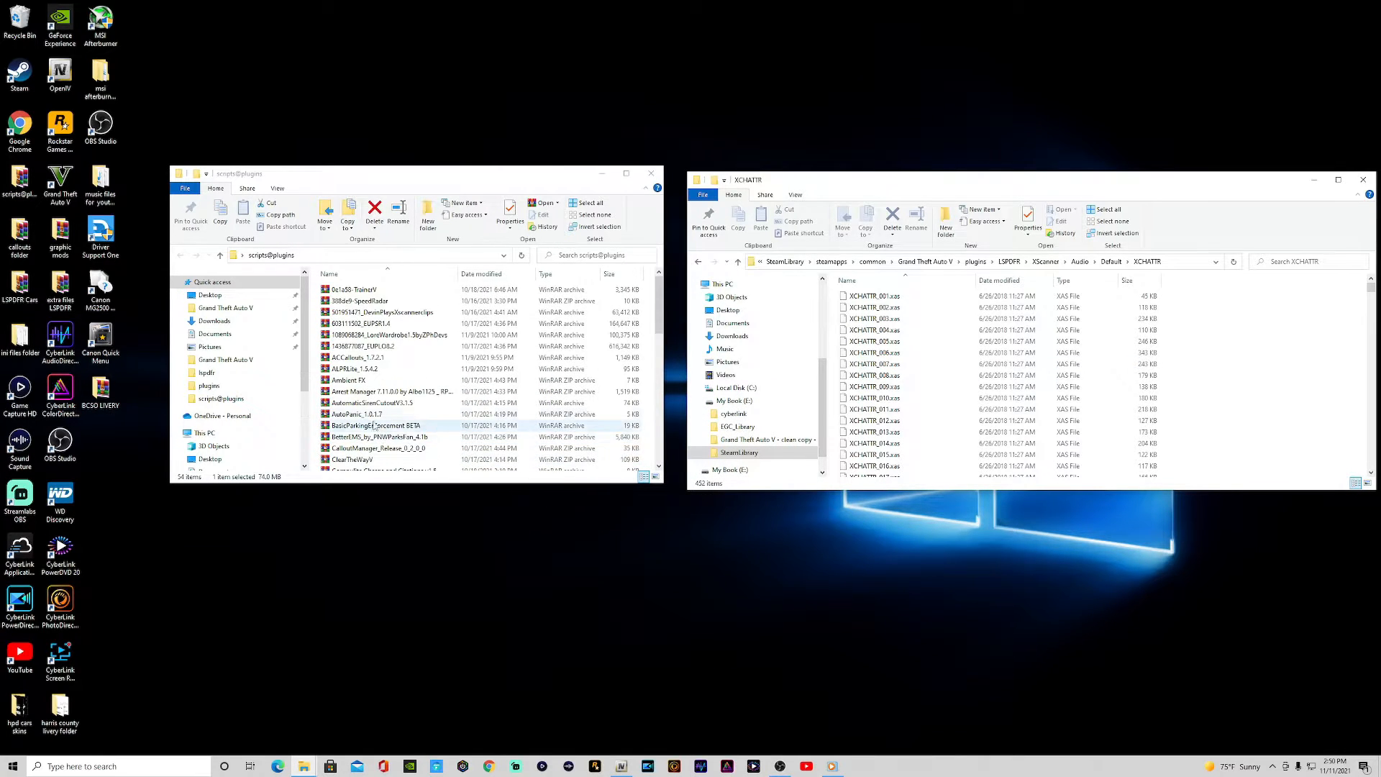
double_click(415, 313)
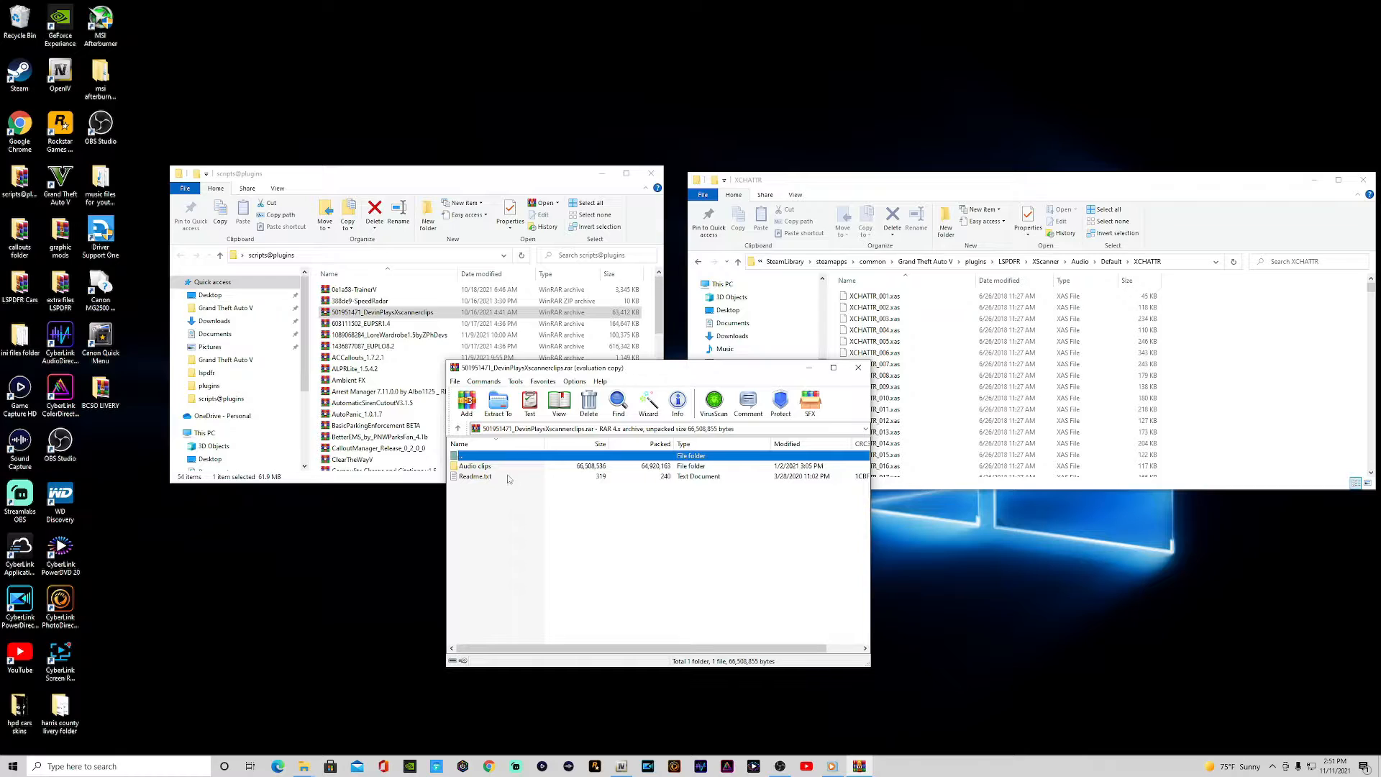
double_click(499, 467)
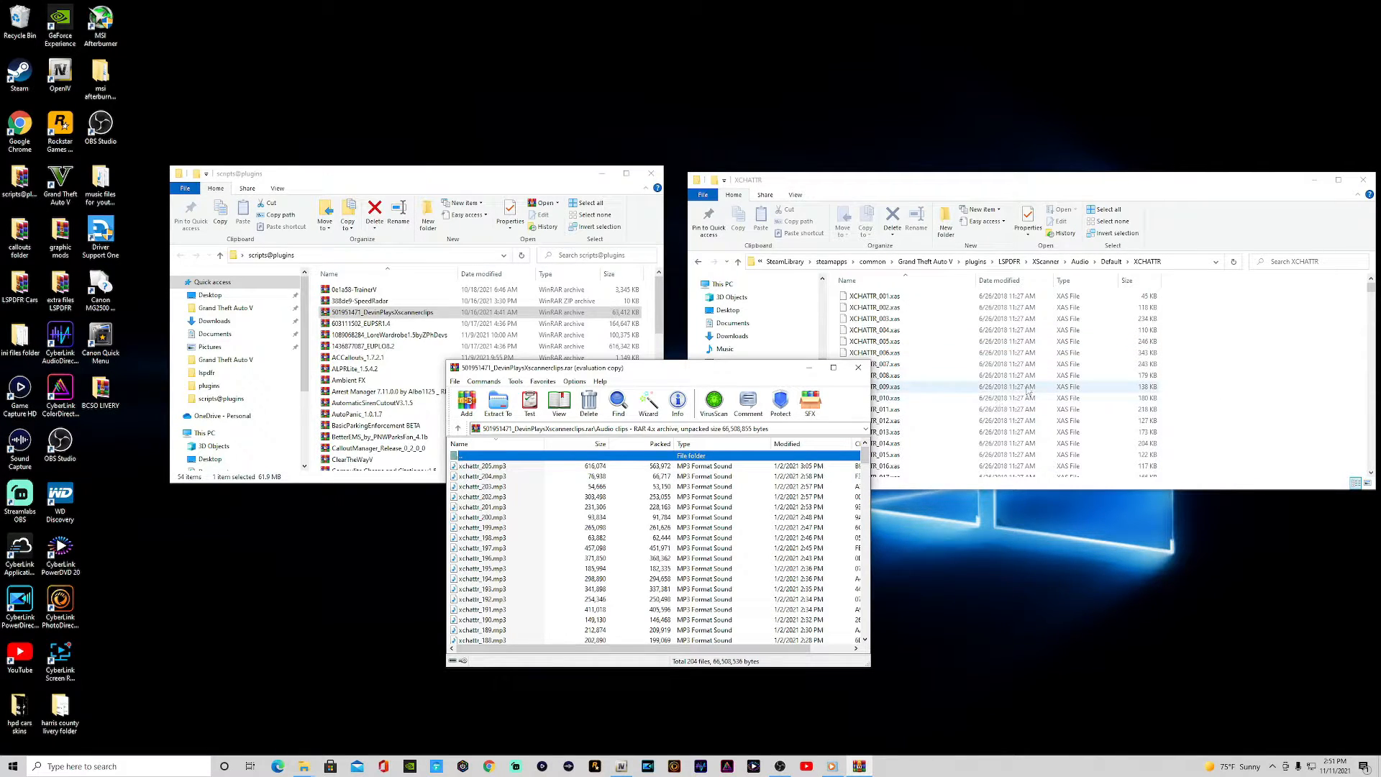
Select all the xchattr MP3 files in the archive's Audio clips folder and copy them into the game's XCHATTR folder.
scroll(545, 548, down, 19)
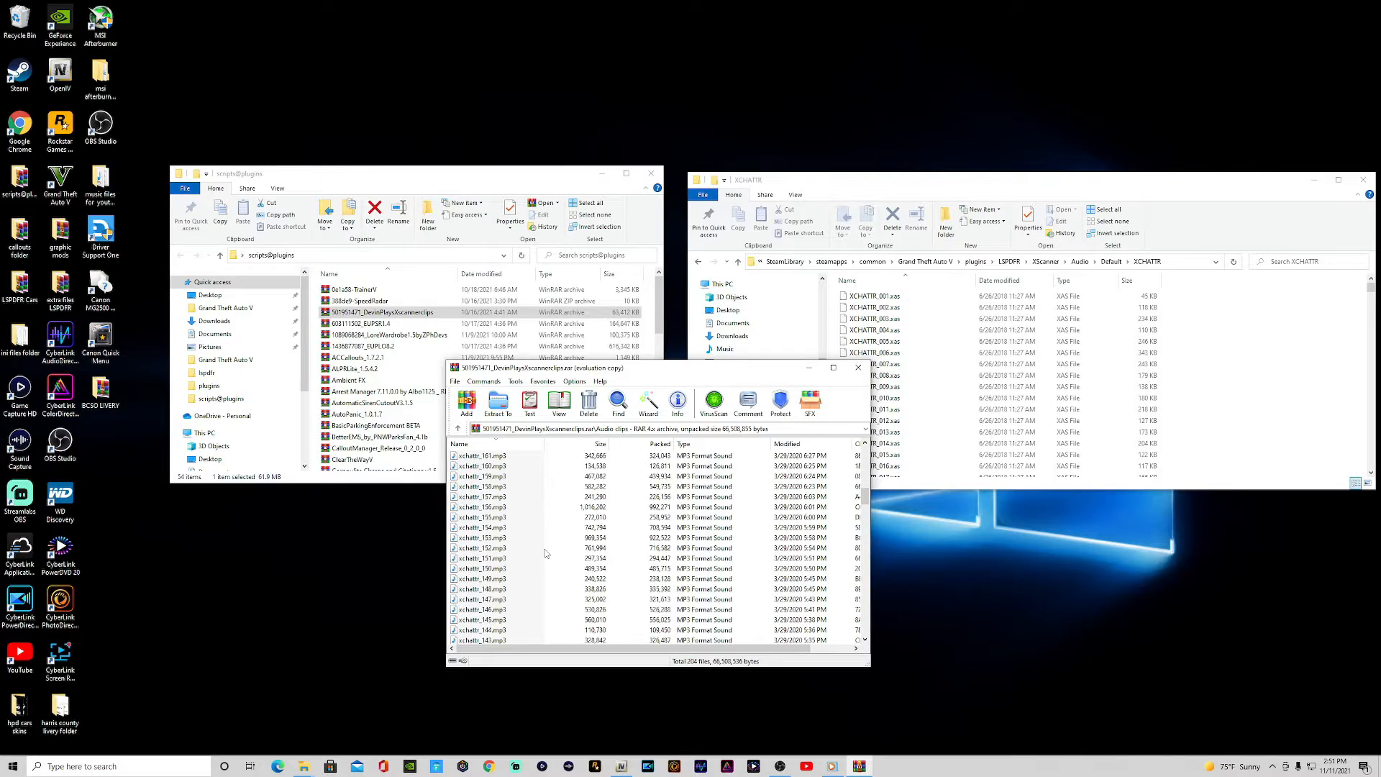
scroll(547, 549, down, 20)
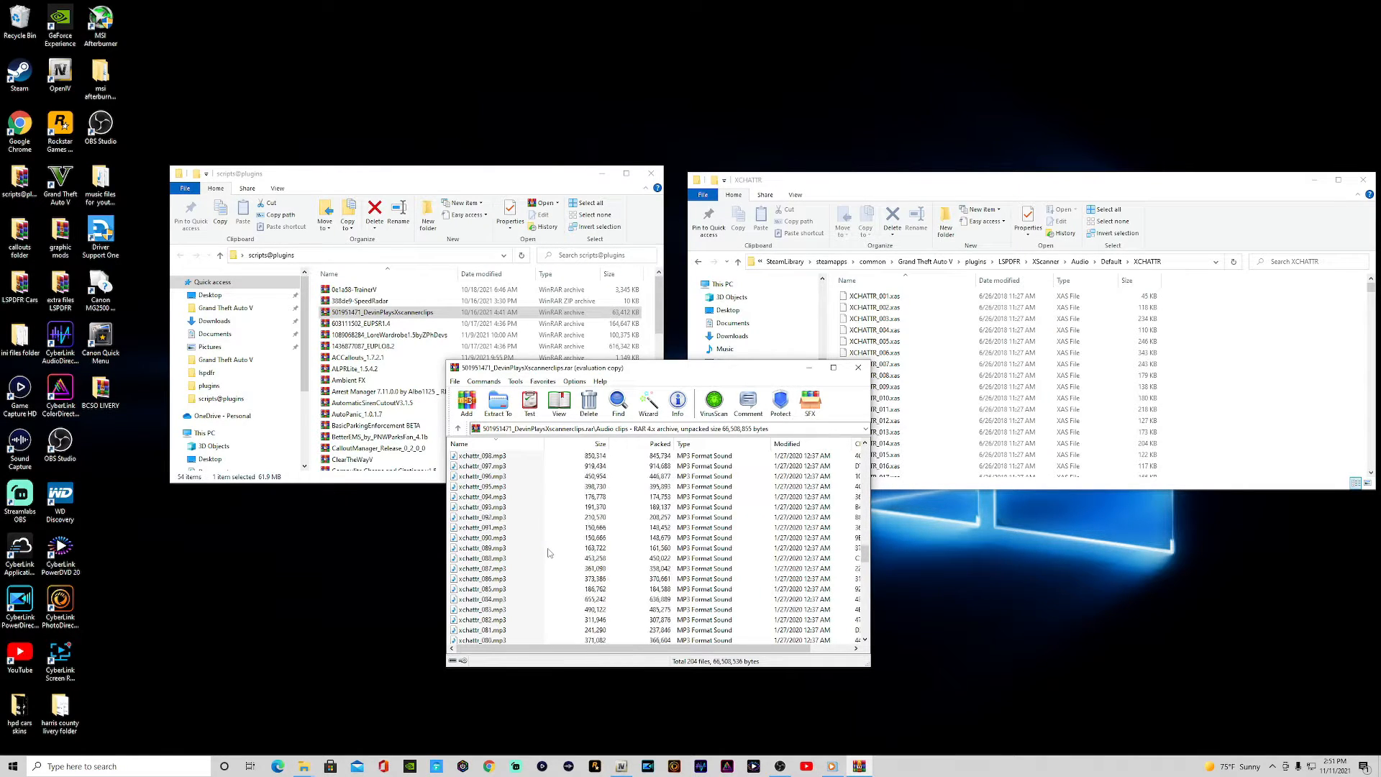
scroll(549, 551, down, 20)
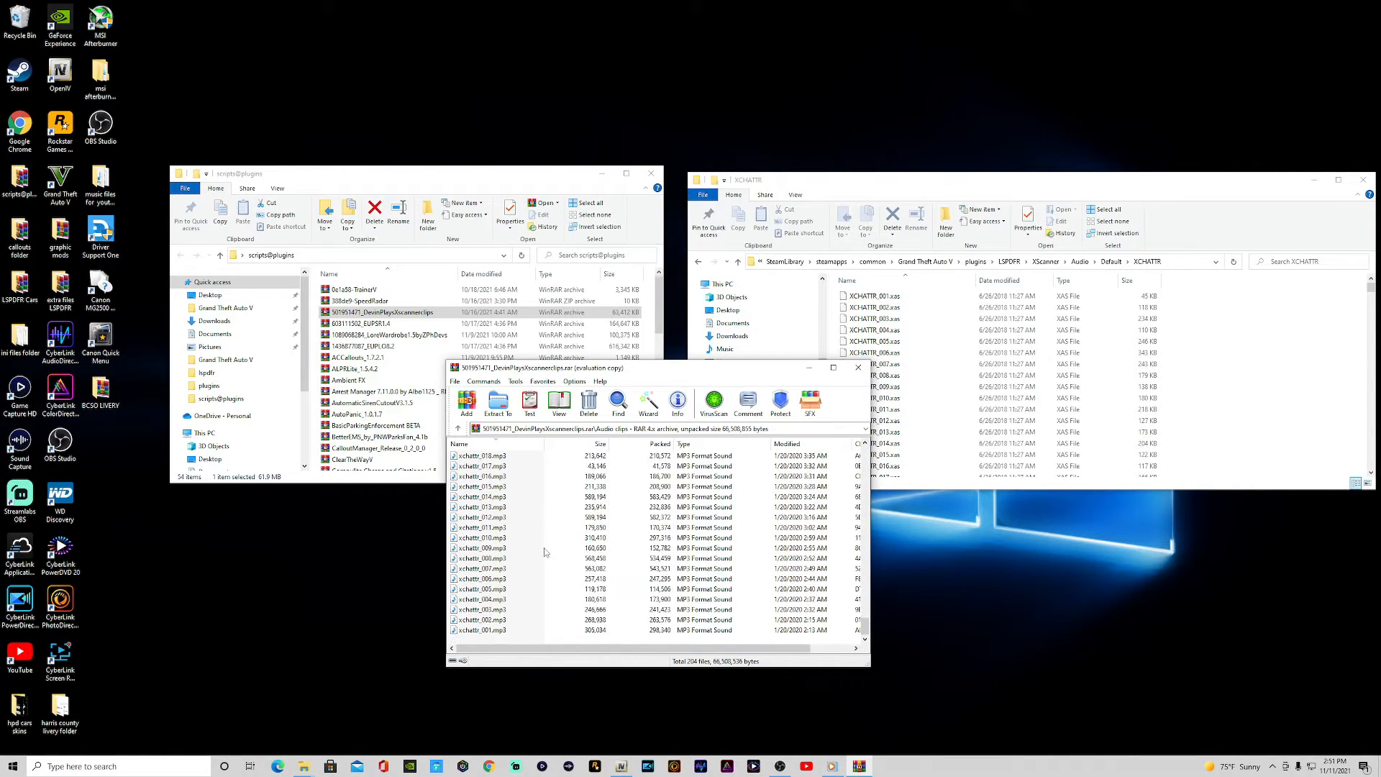
drag(507, 639, 502, 469)
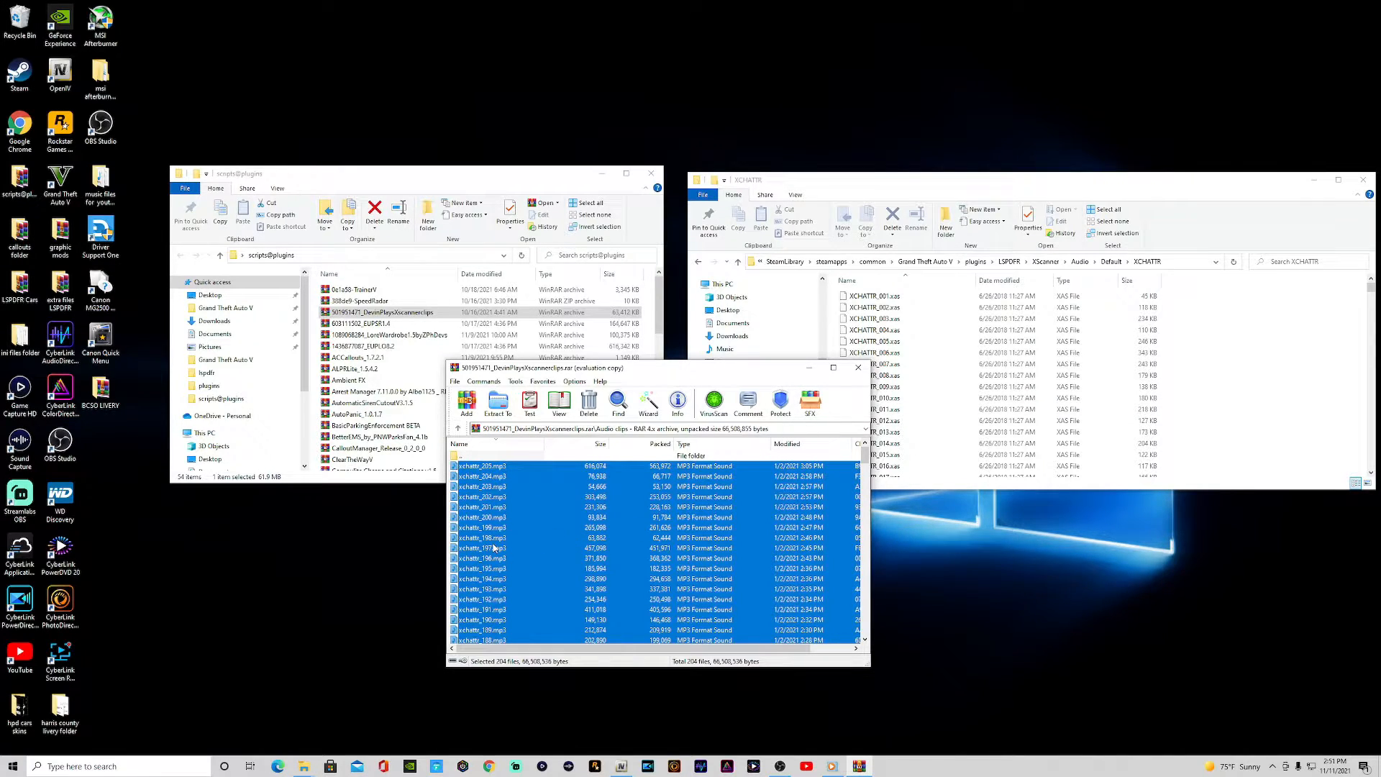
drag(821, 468, 1246, 361)
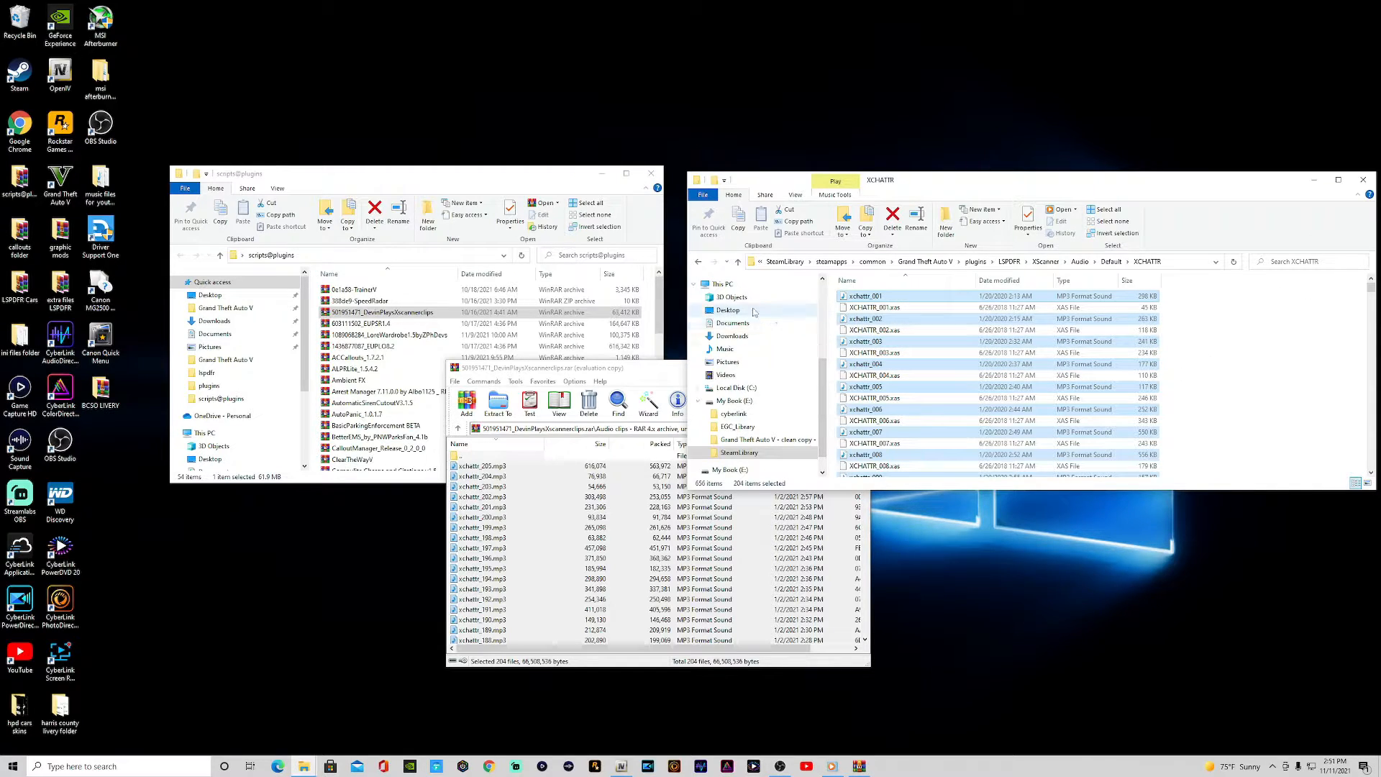
Return from the XCHATTR folder to the main Grand Theft Auto V directory and close the Xscannerclips archive.
click(698, 263)
click(699, 263)
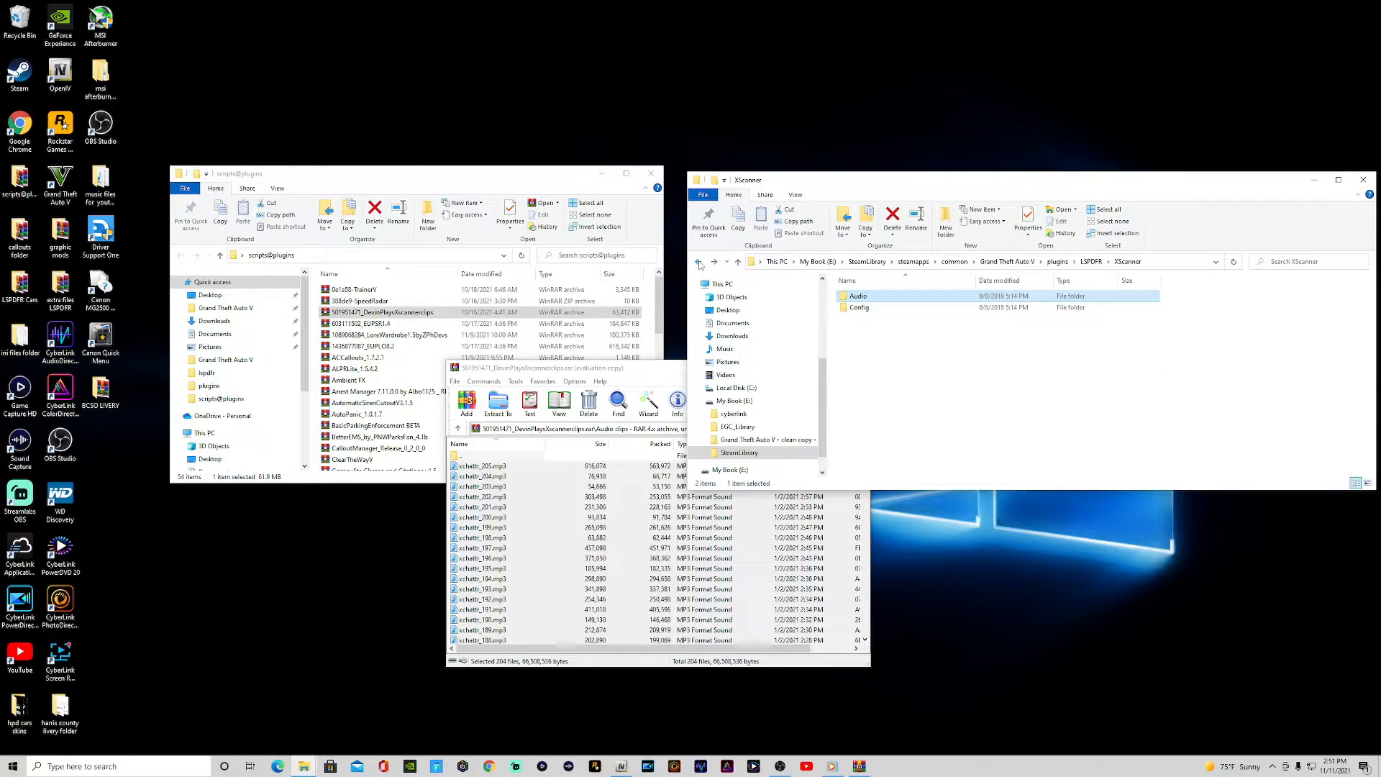
click(699, 263)
click(698, 263)
click(699, 263)
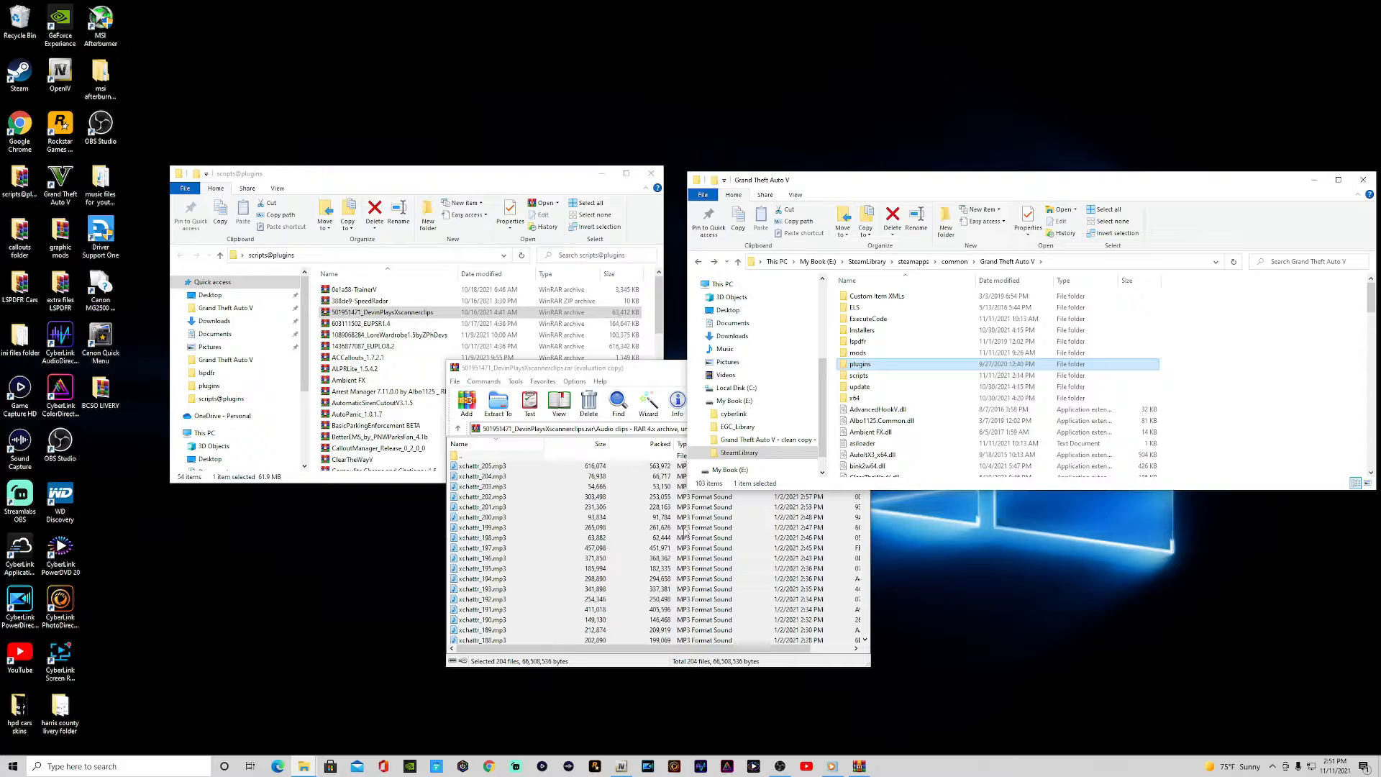
click(671, 371)
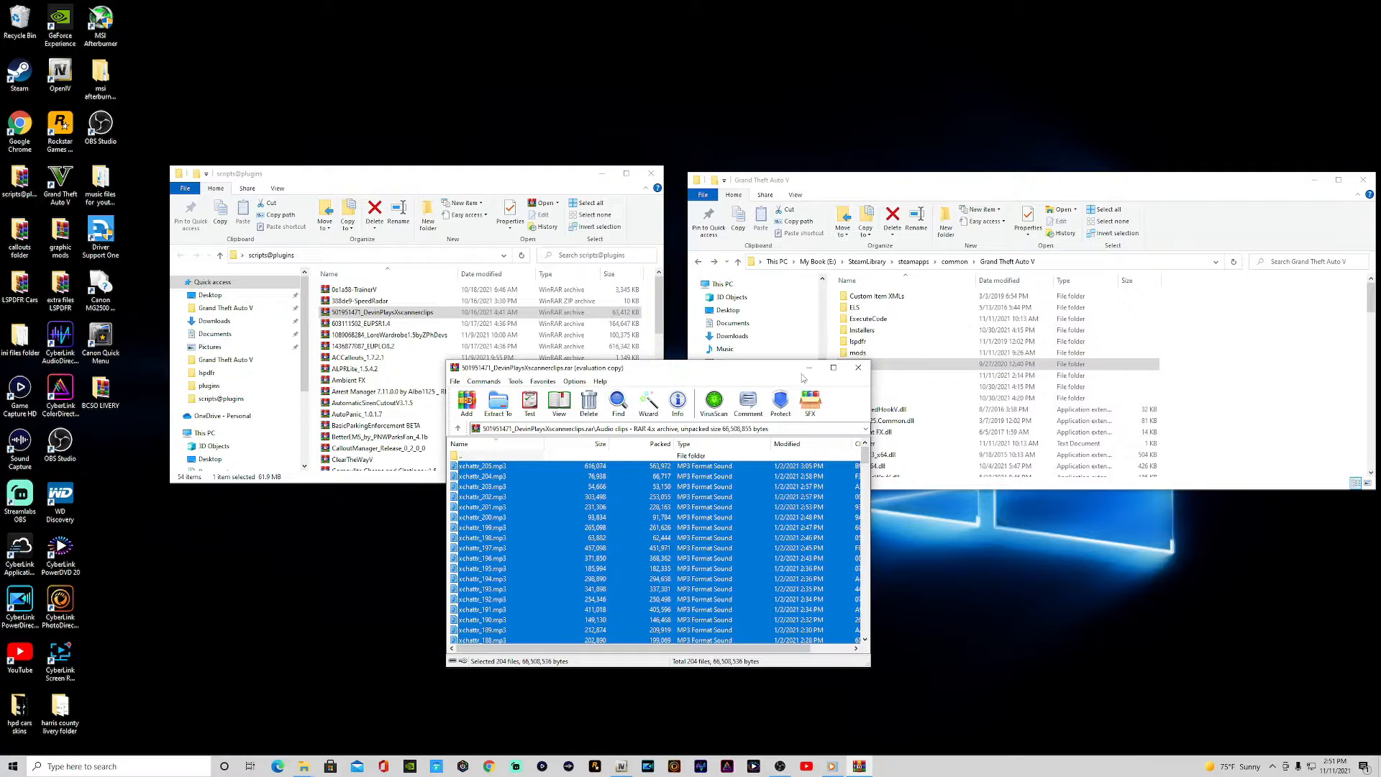
click(858, 368)
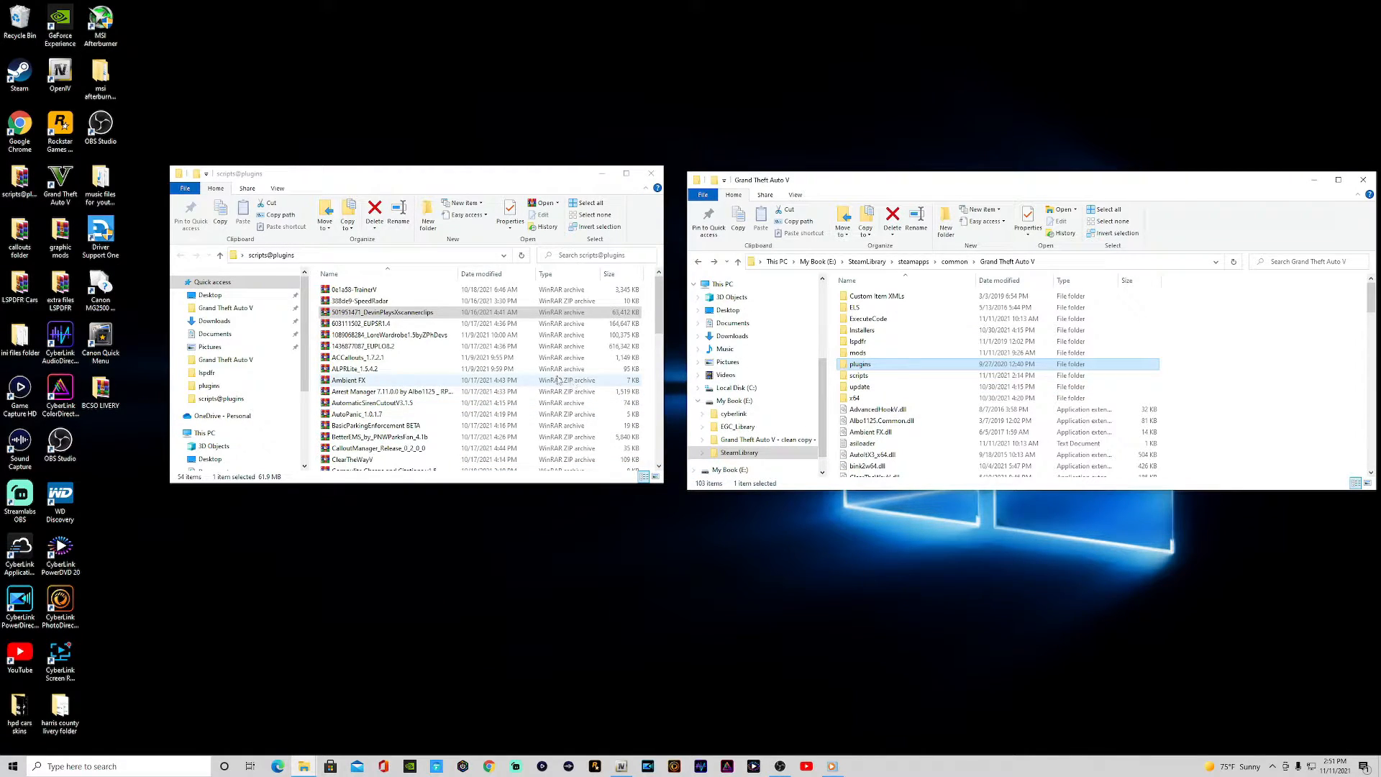
Extract EUP S&R 1.4.oiv from the EUPSR1.4 archive to the Desktop and close the archive.
double_click(368, 325)
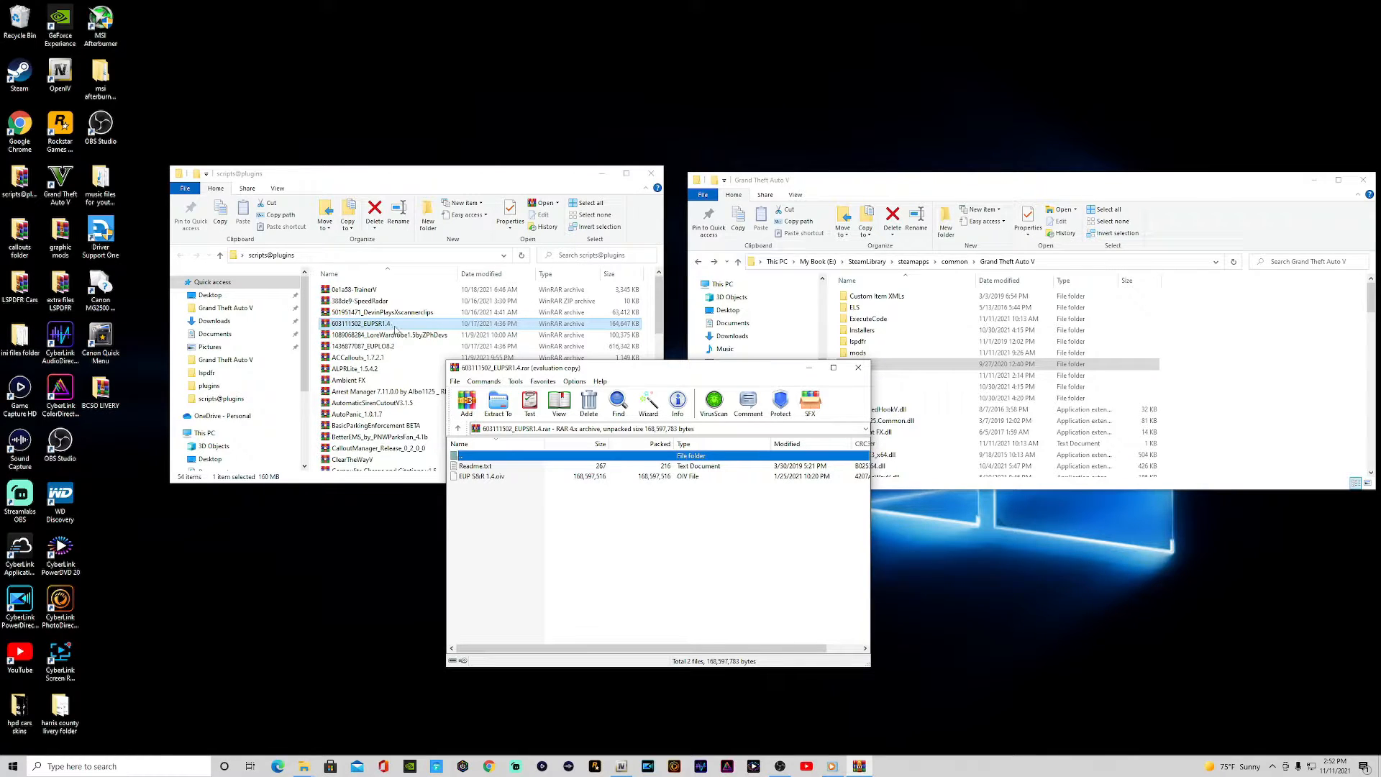
right_click(495, 481)
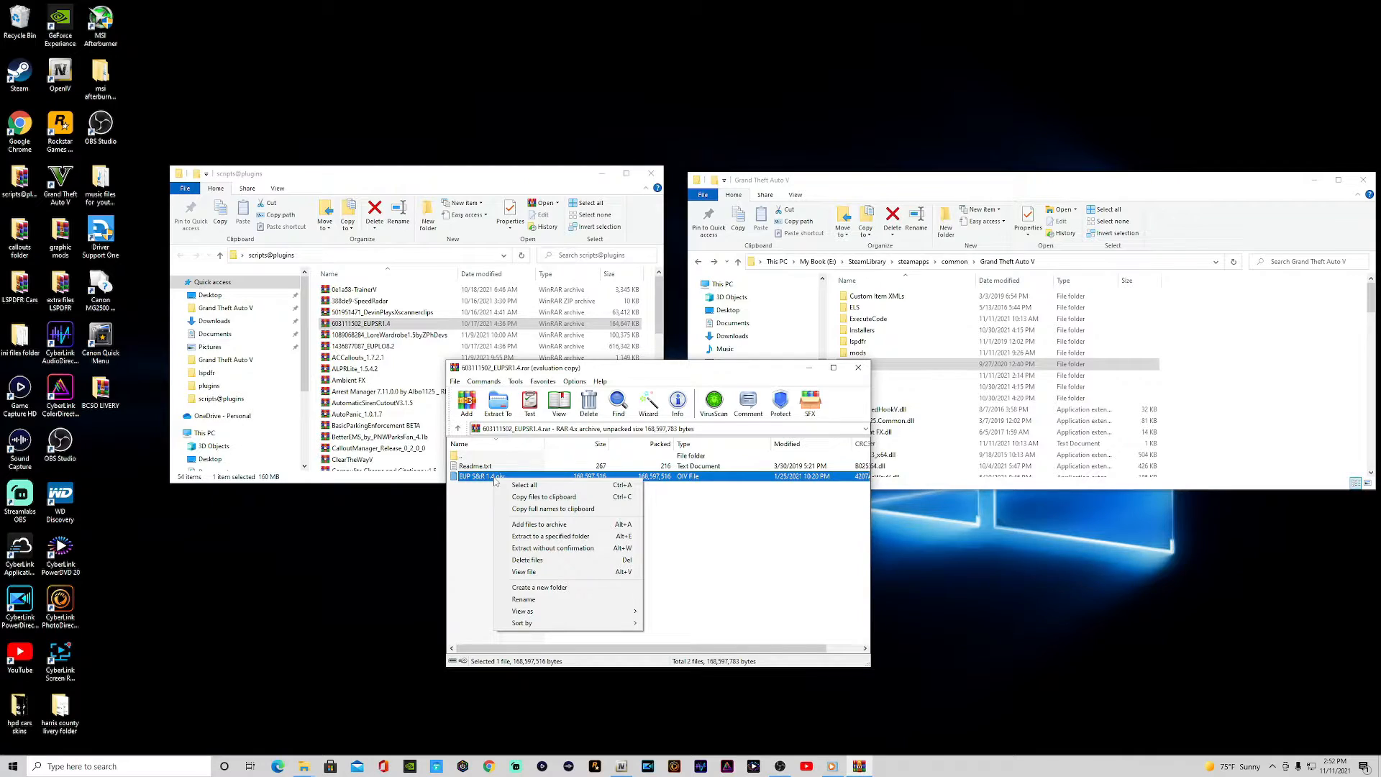
click(567, 539)
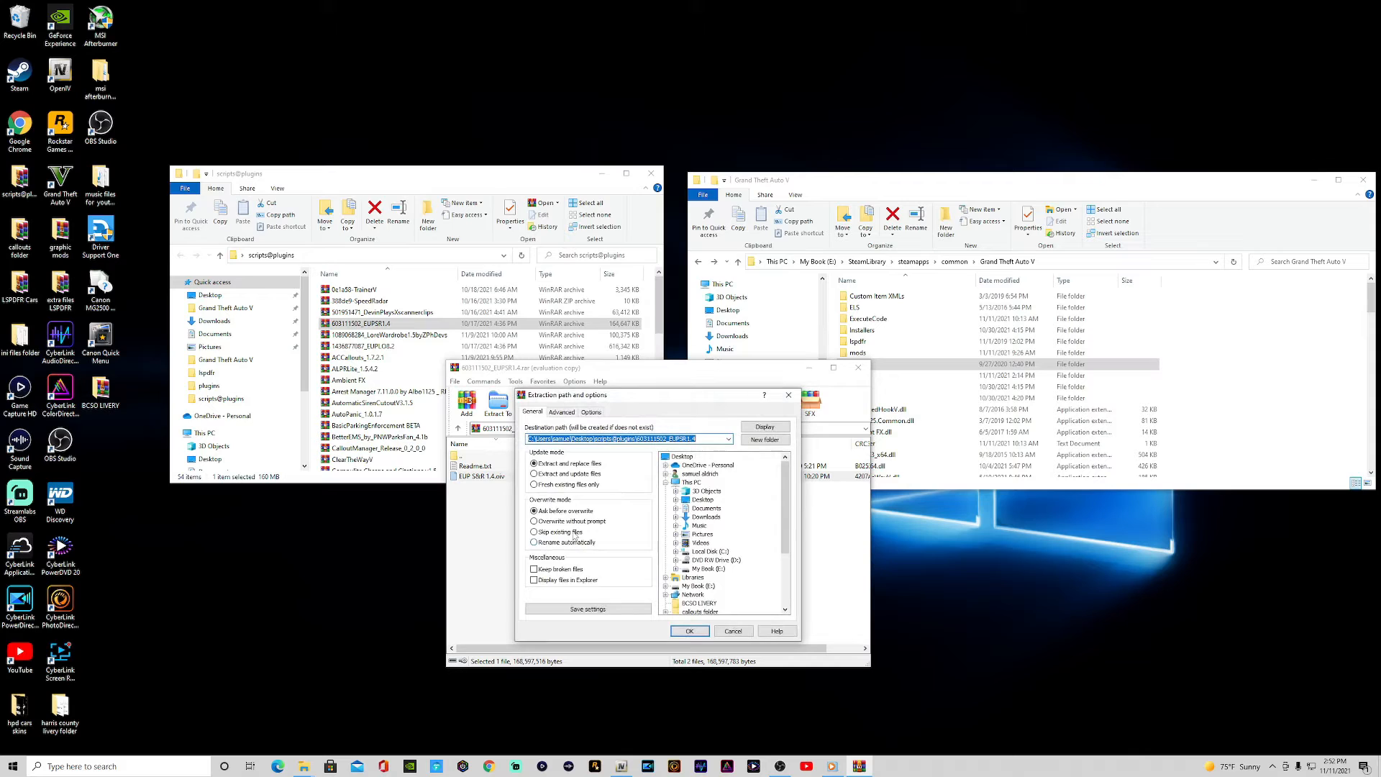
click(682, 458)
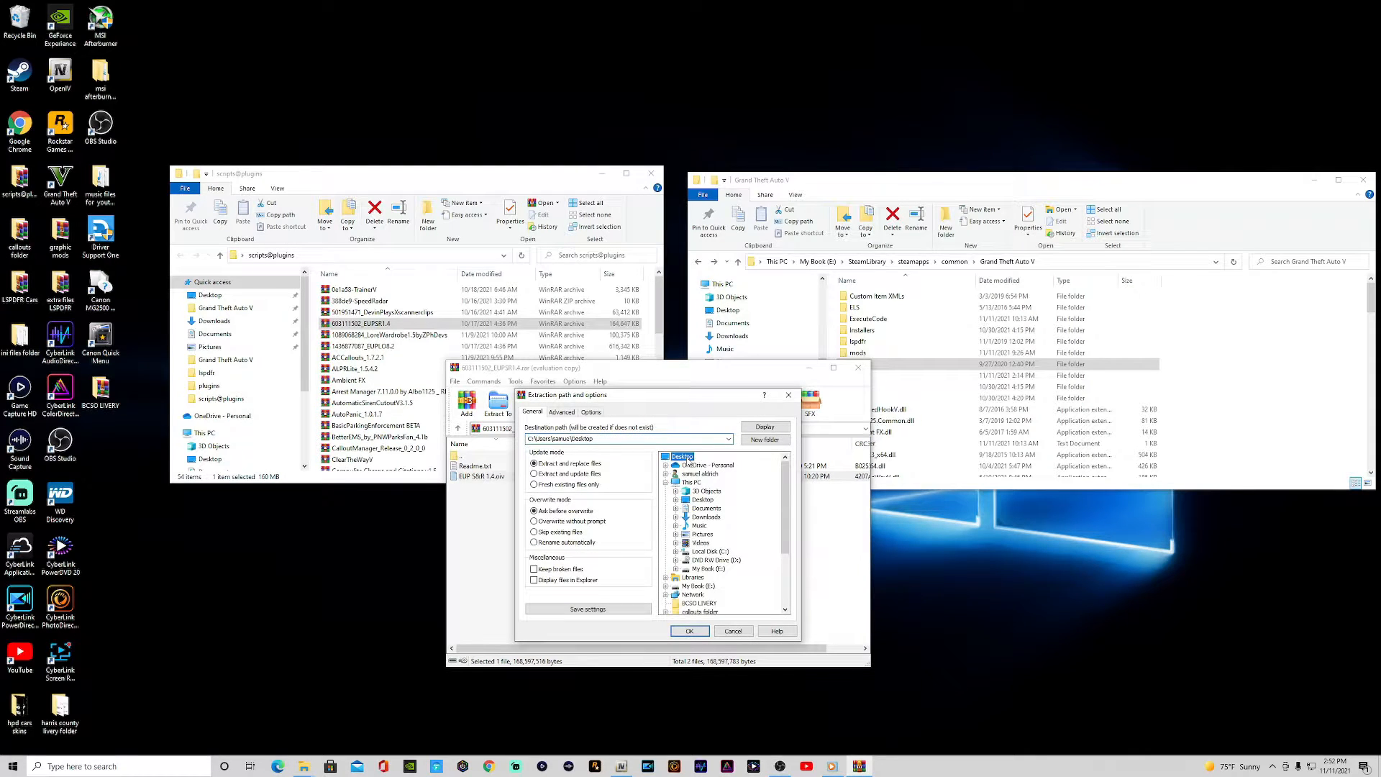
click(690, 631)
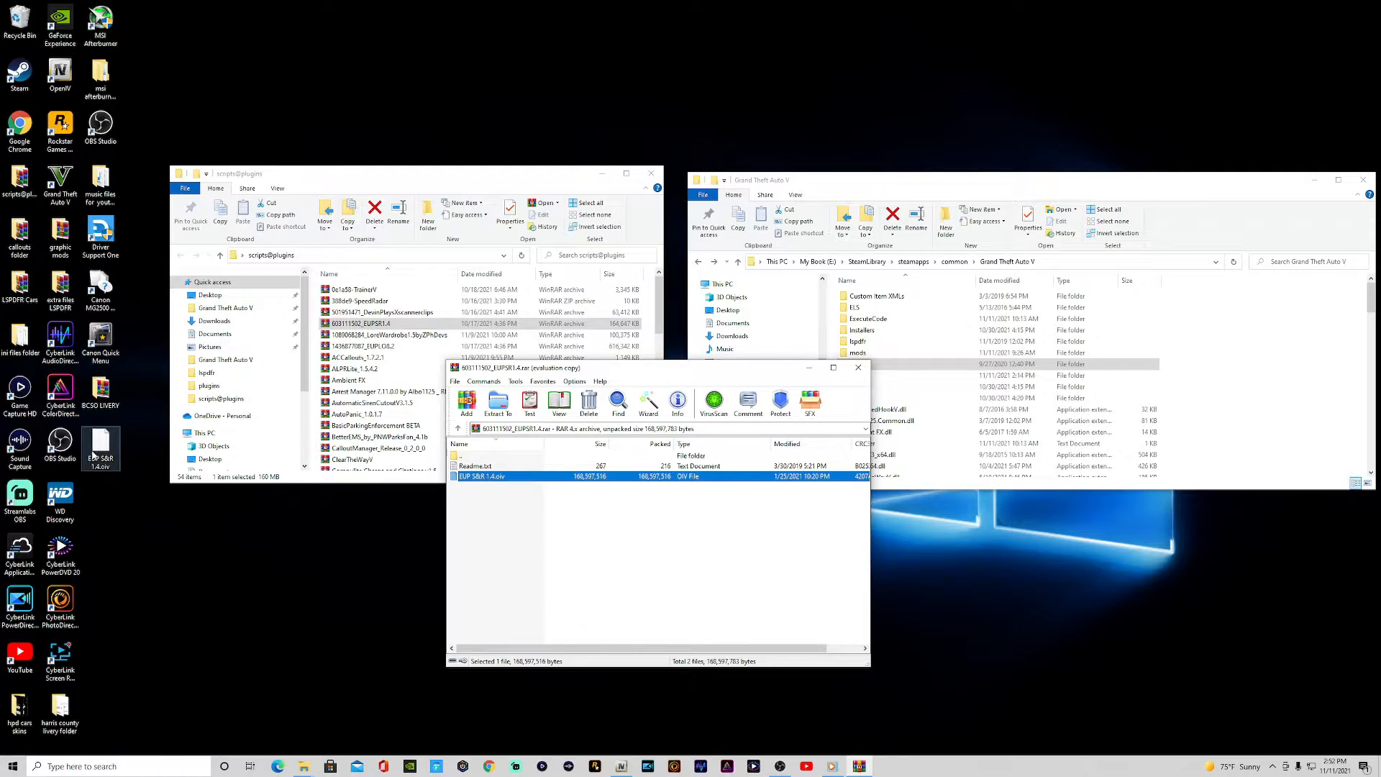
click(859, 367)
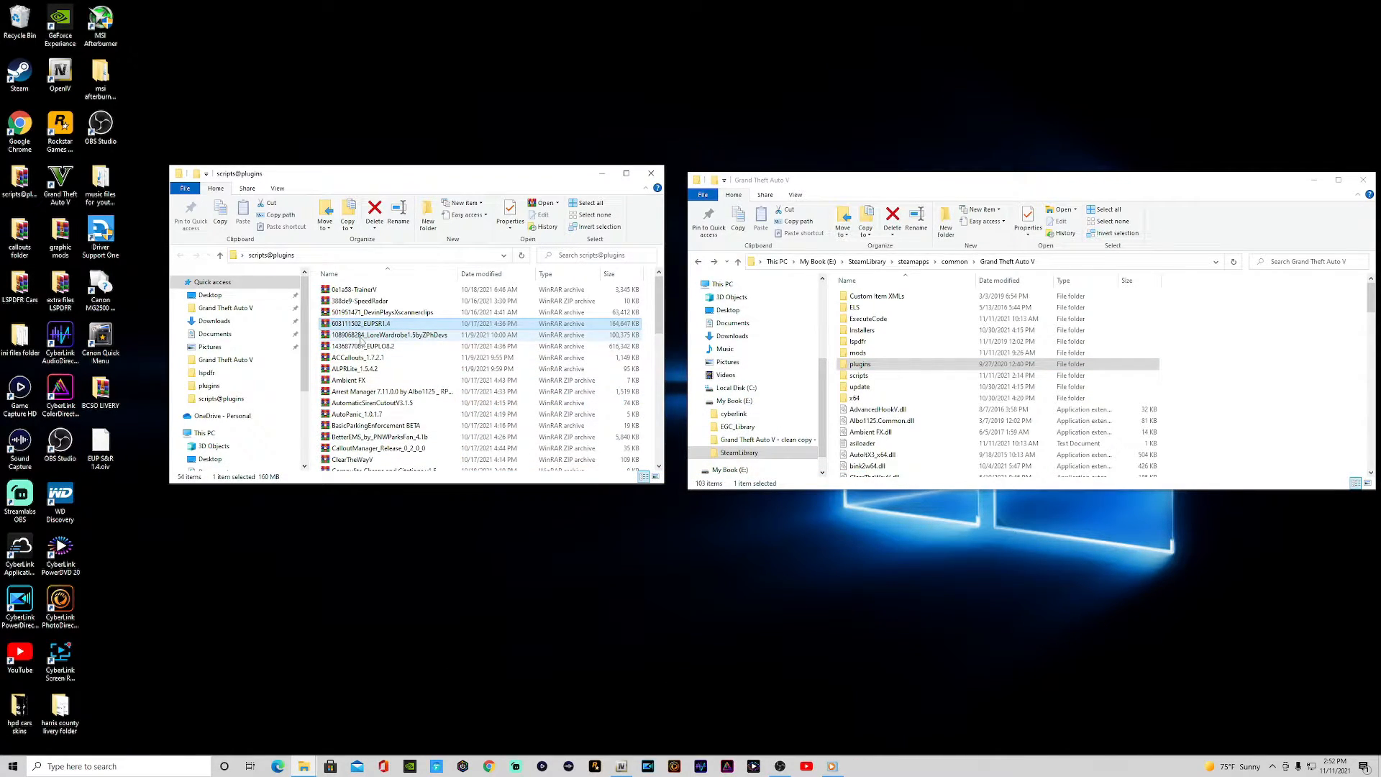
Check the contents of the LoreWardrobe1.5 archive, close it, and extract EUP L&O 8.2.oiv from the EUPLO8.2 archive to the Desktop.
double_click(363, 335)
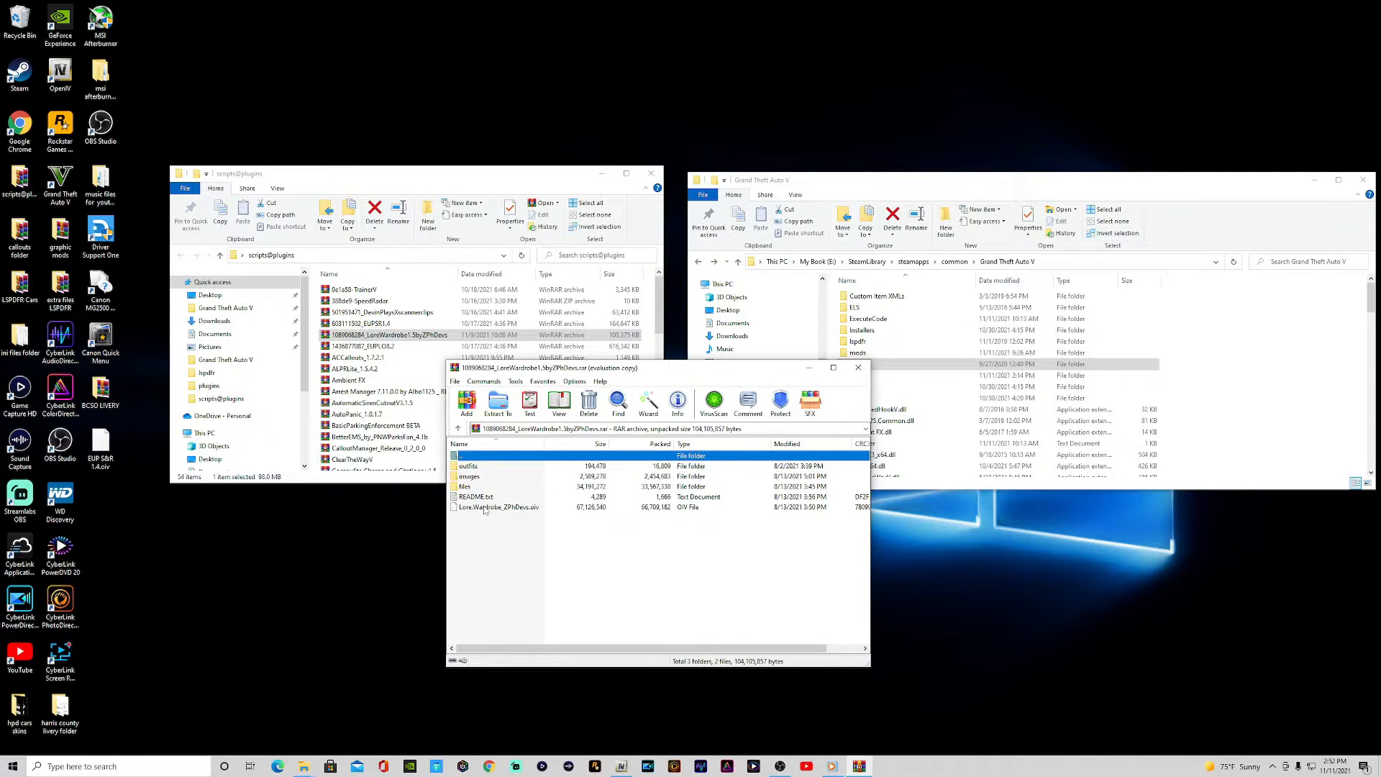
click(858, 368)
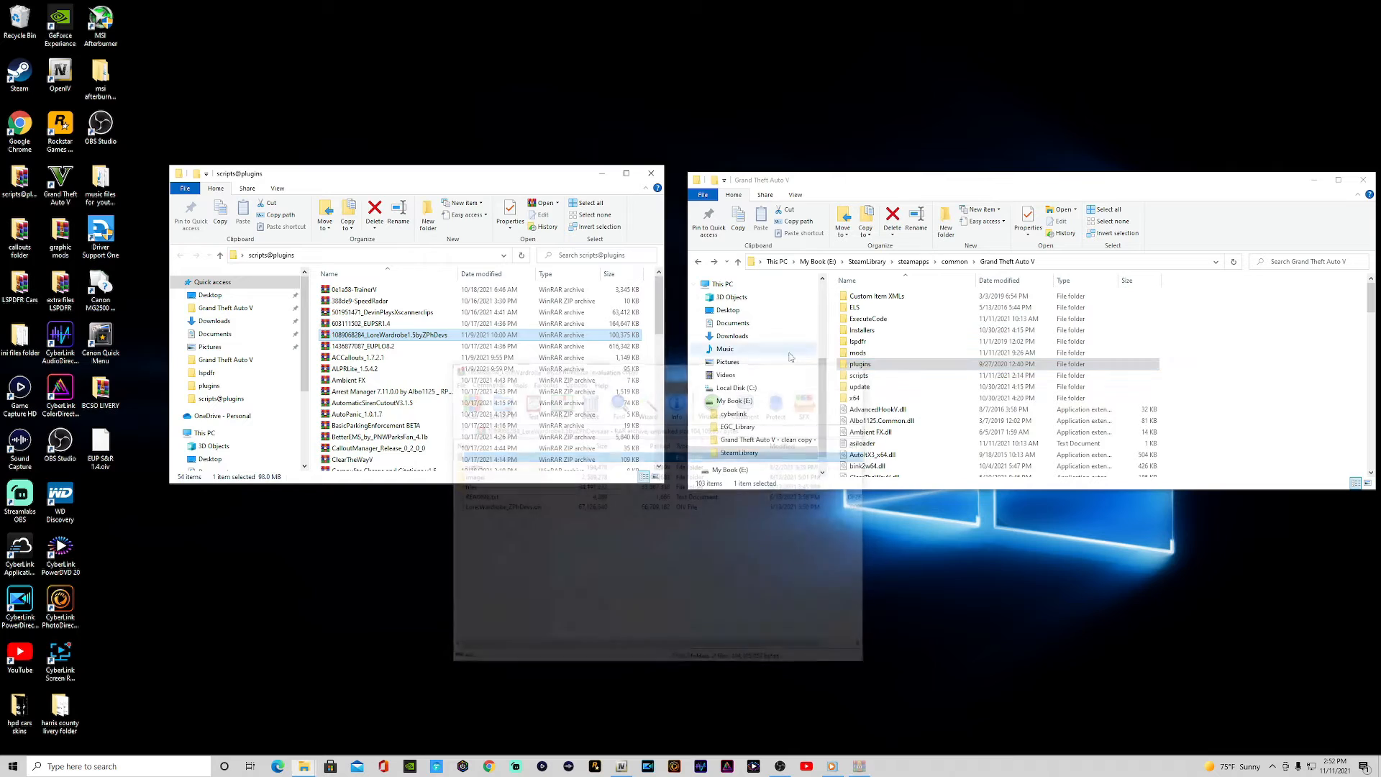
double_click(368, 347)
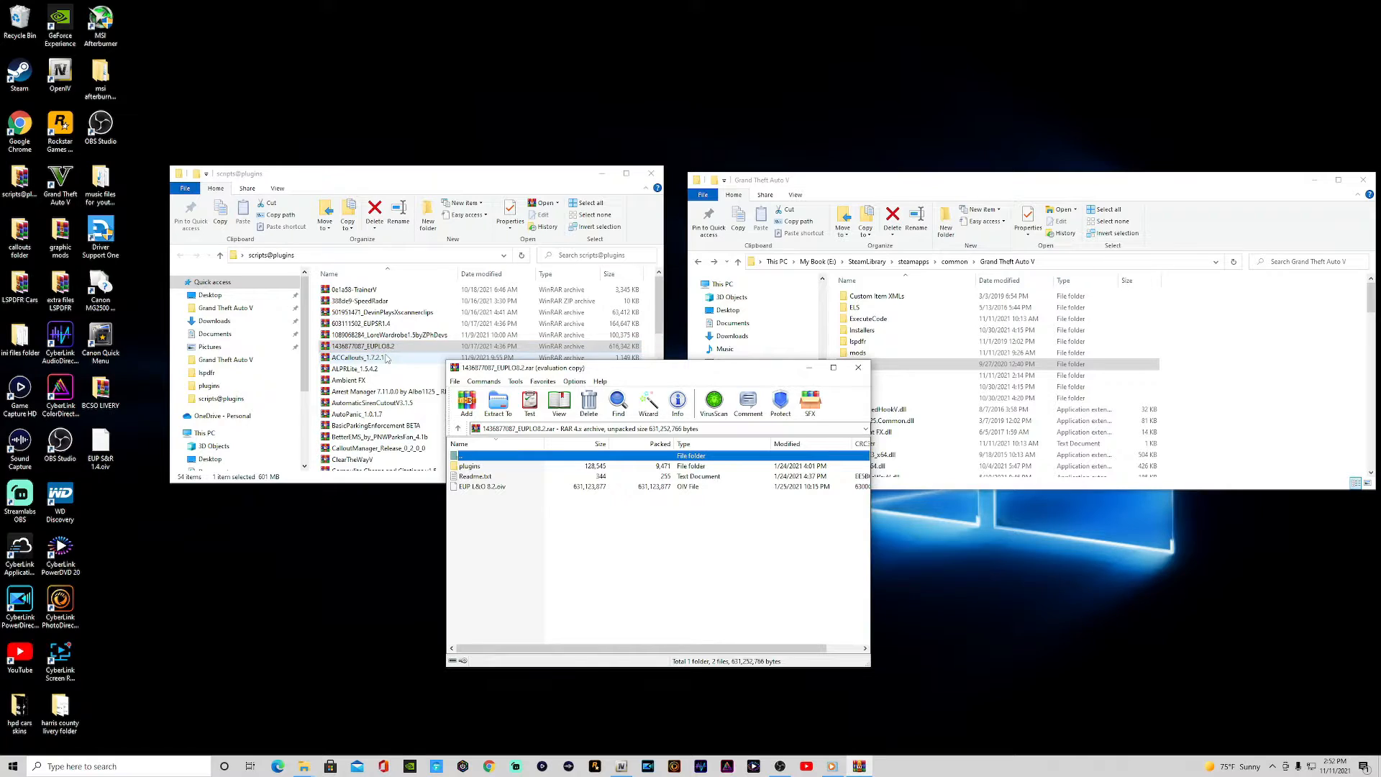
right_click(483, 488)
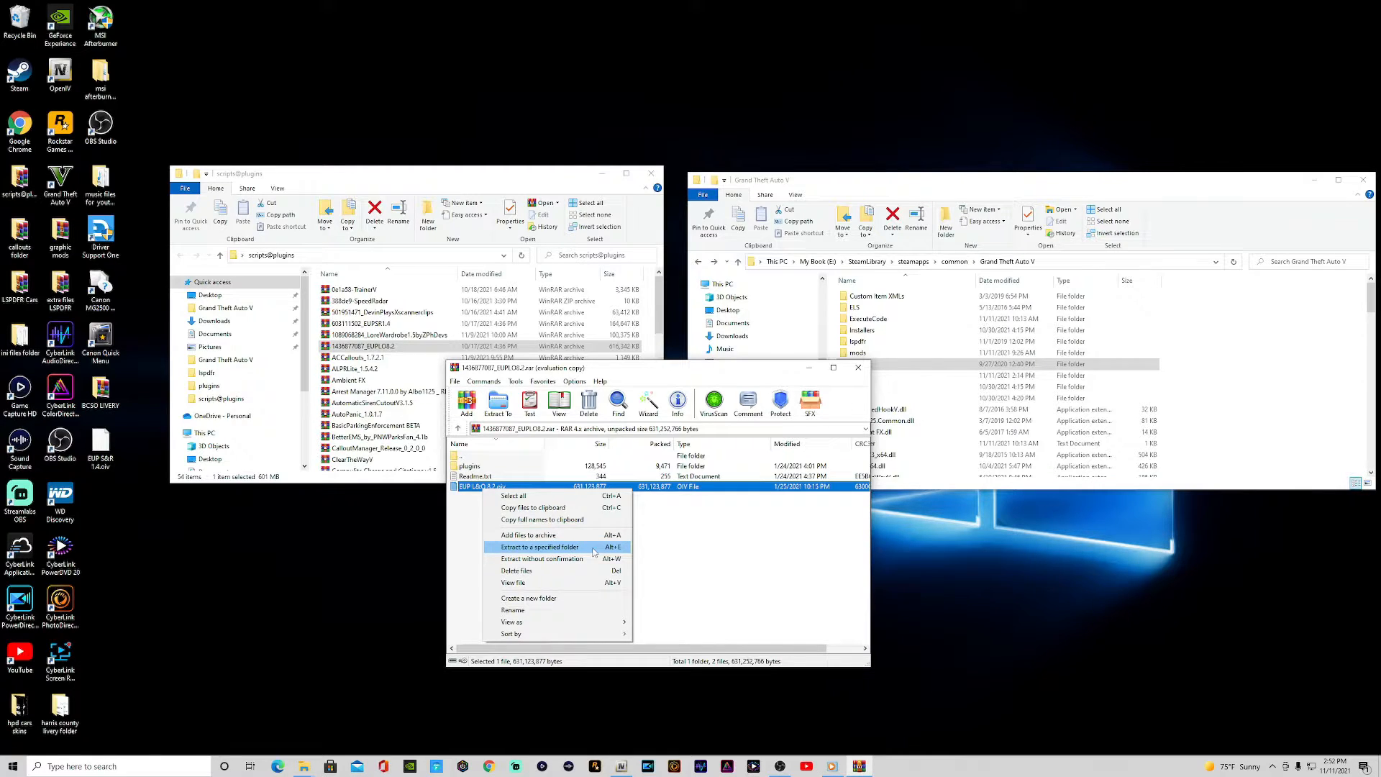
click(594, 547)
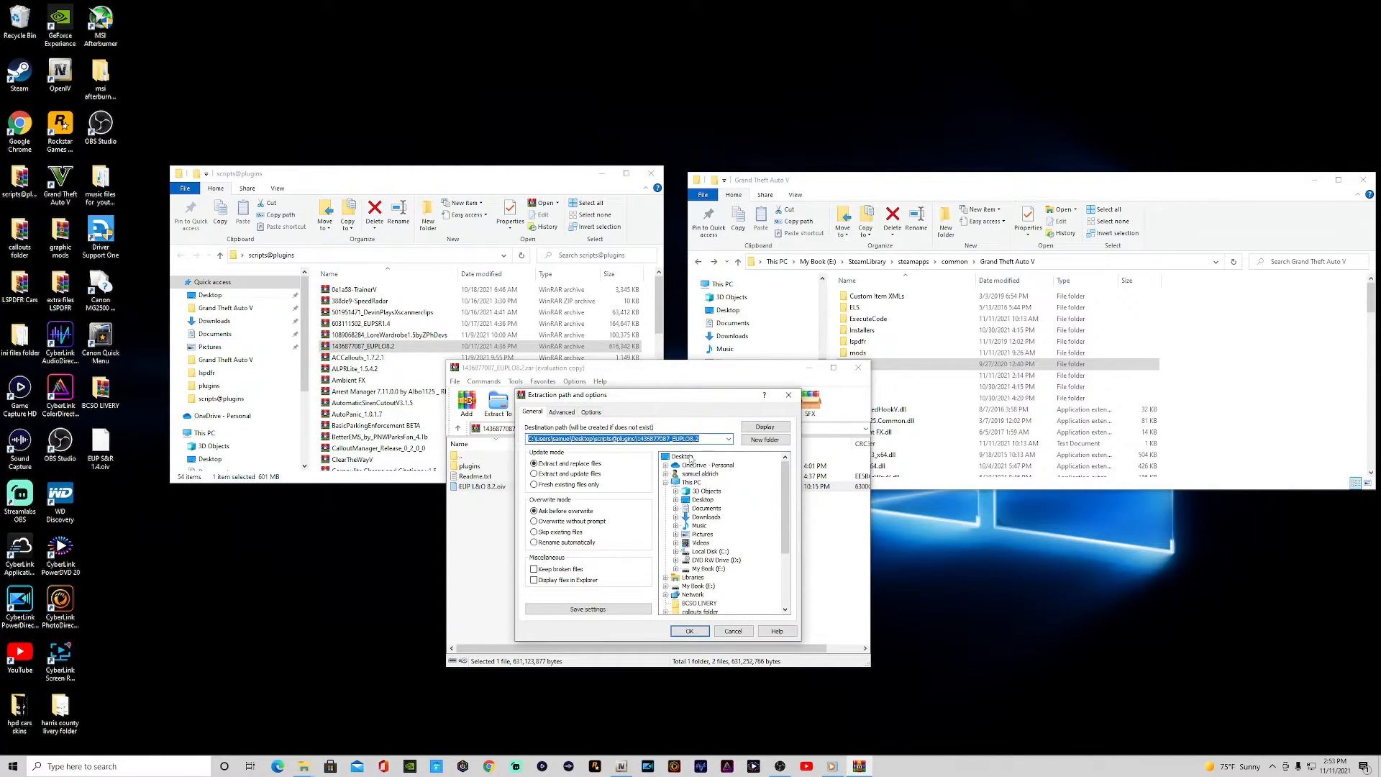
click(687, 457)
click(689, 630)
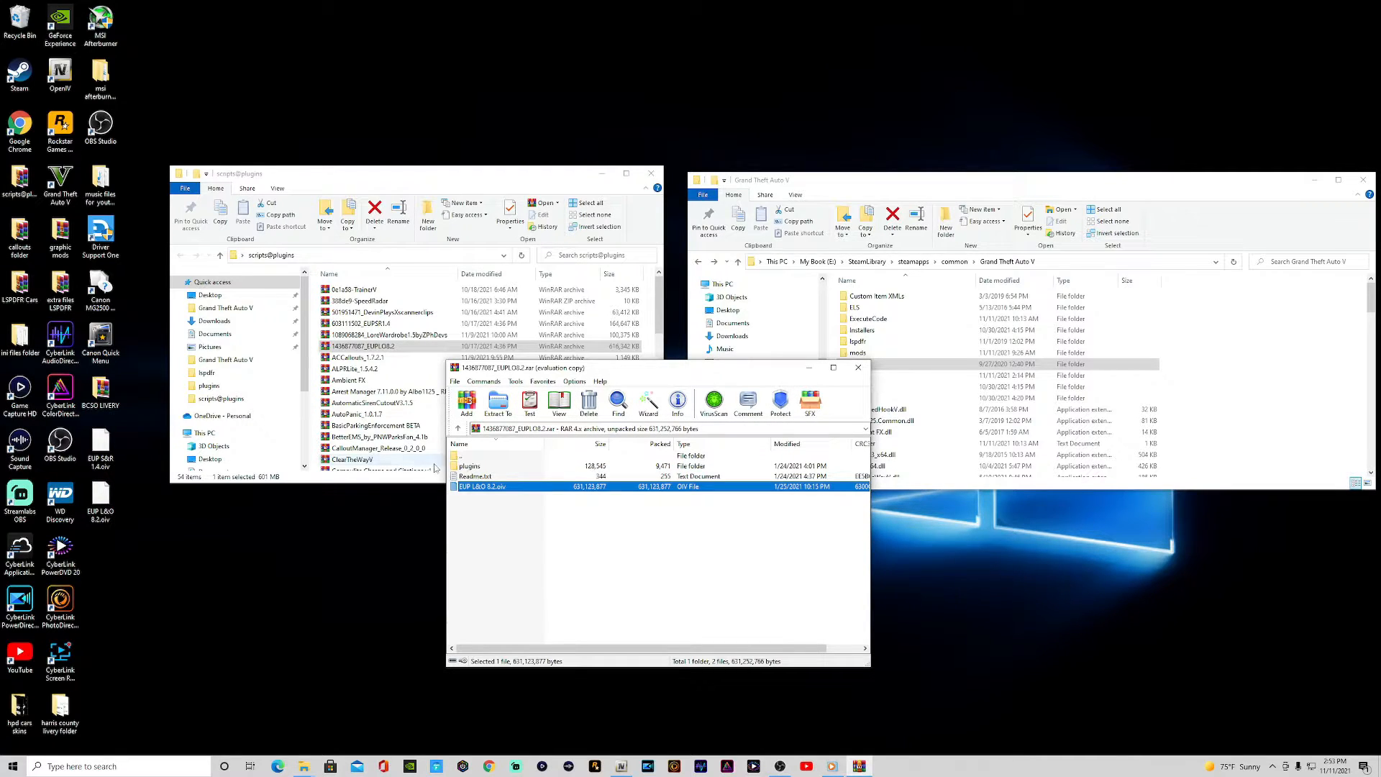
Copy the plugins folder from the EUPLO8.2 archive into the Grand Theft Auto V directory and check the game's plugins\EUP folder.
click(1307, 349)
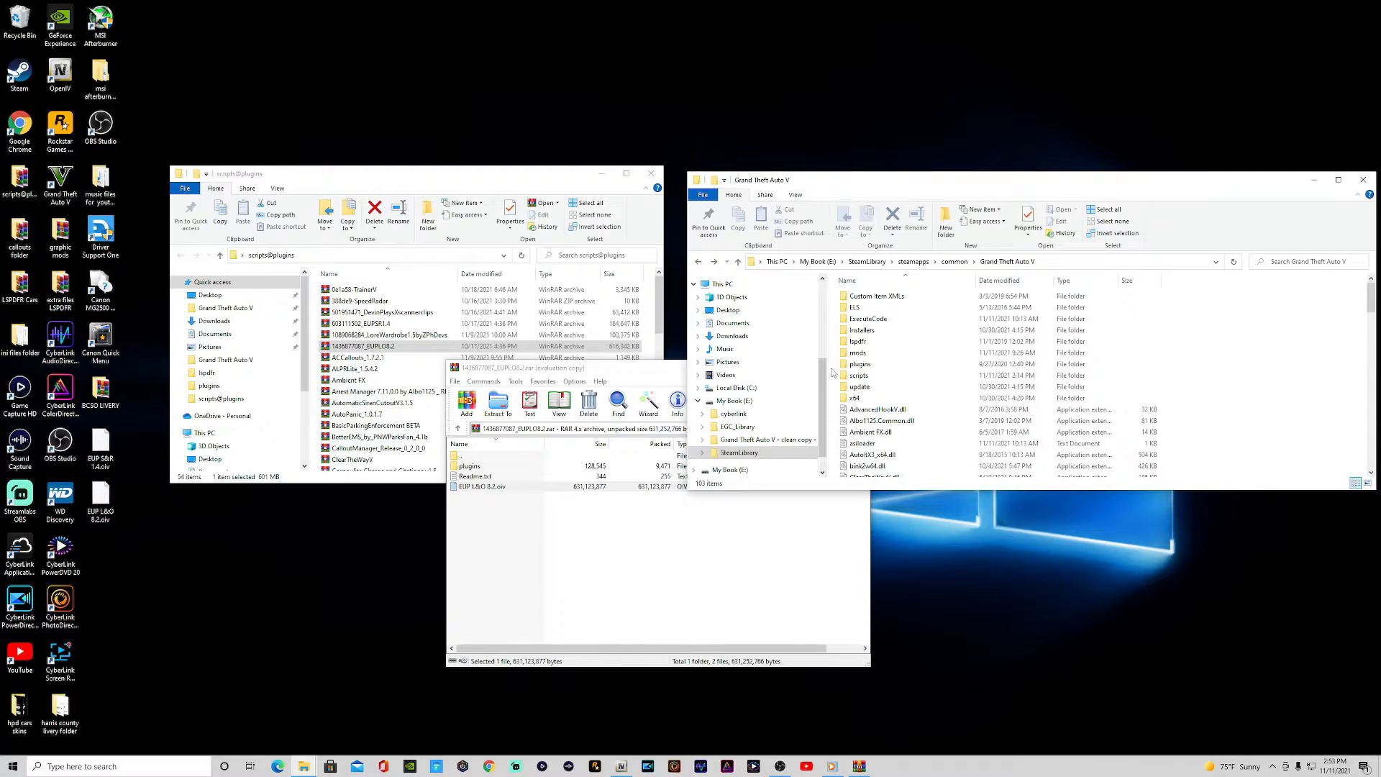
drag(469, 469, 1286, 359)
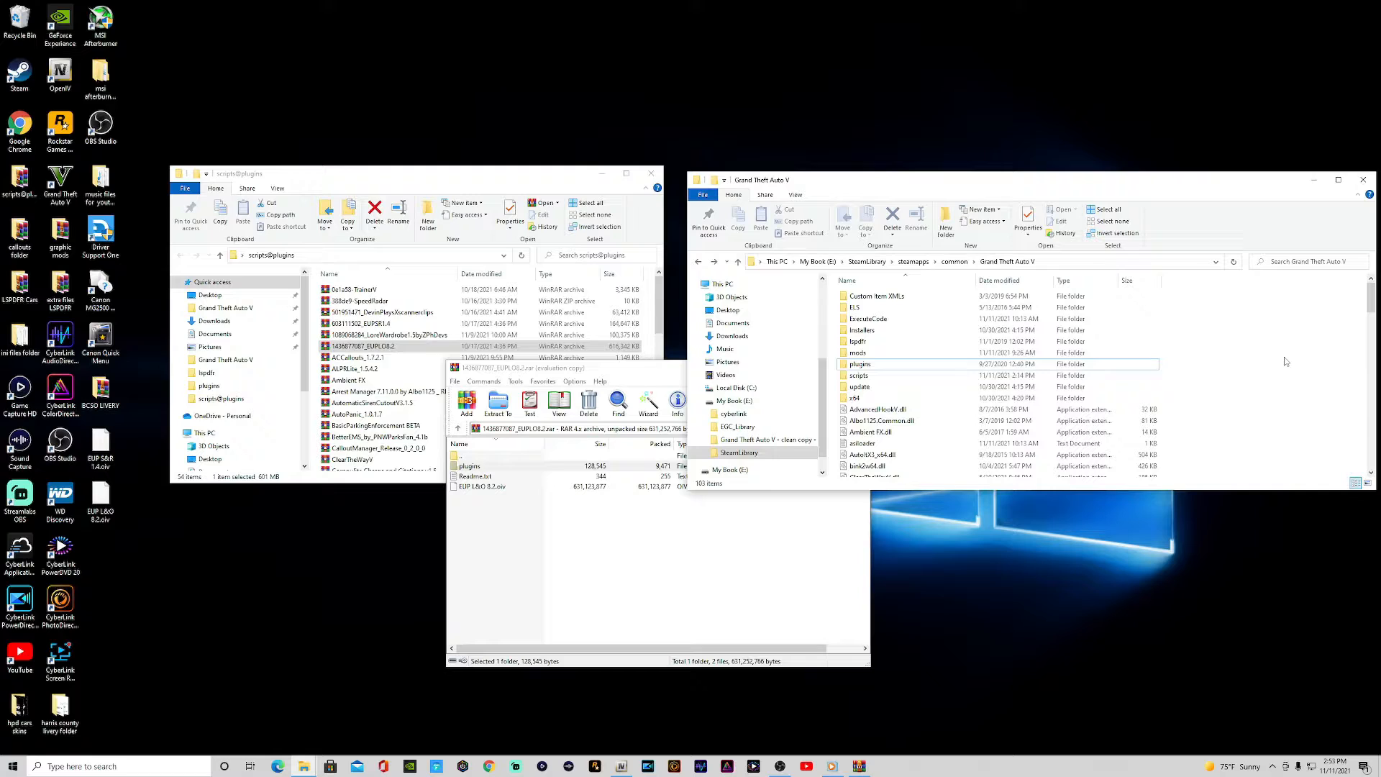
double_click(861, 365)
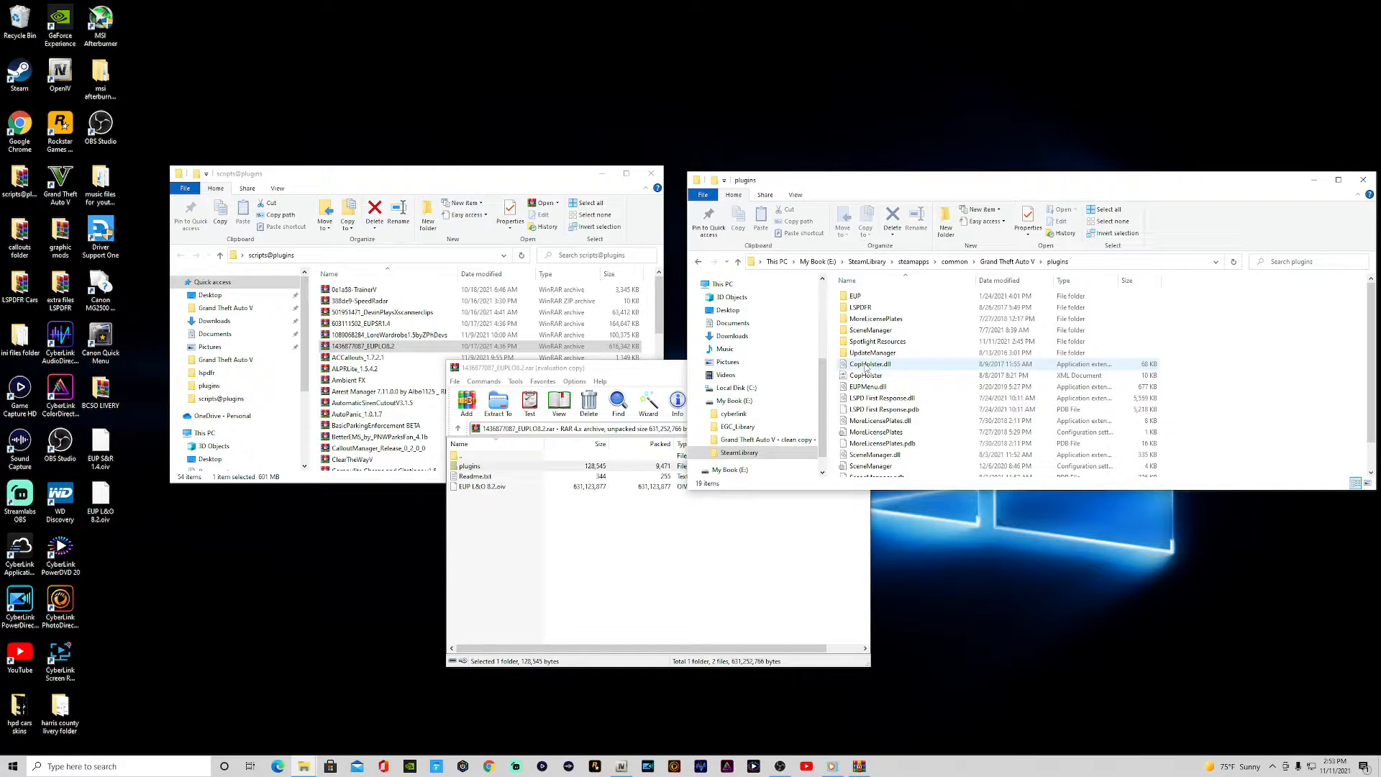
double_click(855, 298)
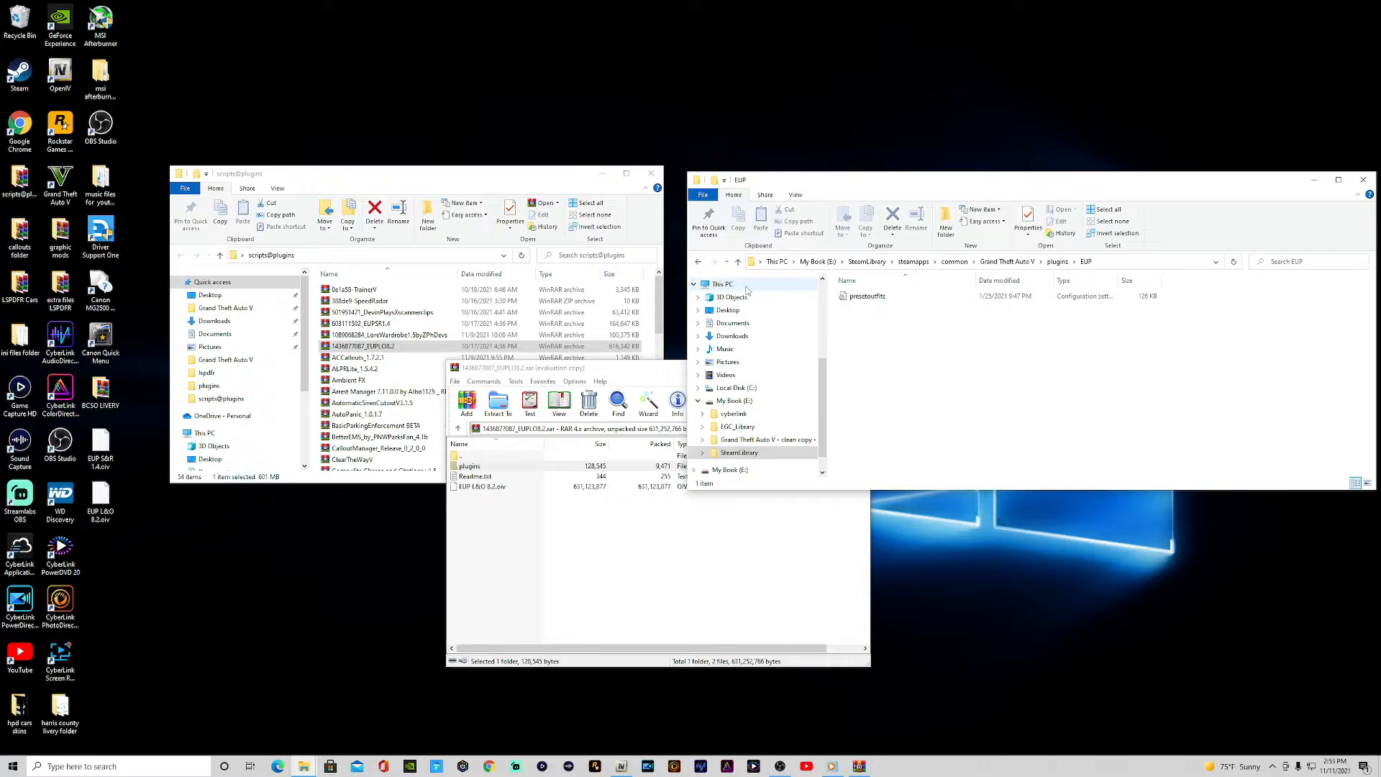
Return to the main Grand Theft Auto V directory and close the EUPLO8.2 archive.
click(697, 262)
click(698, 263)
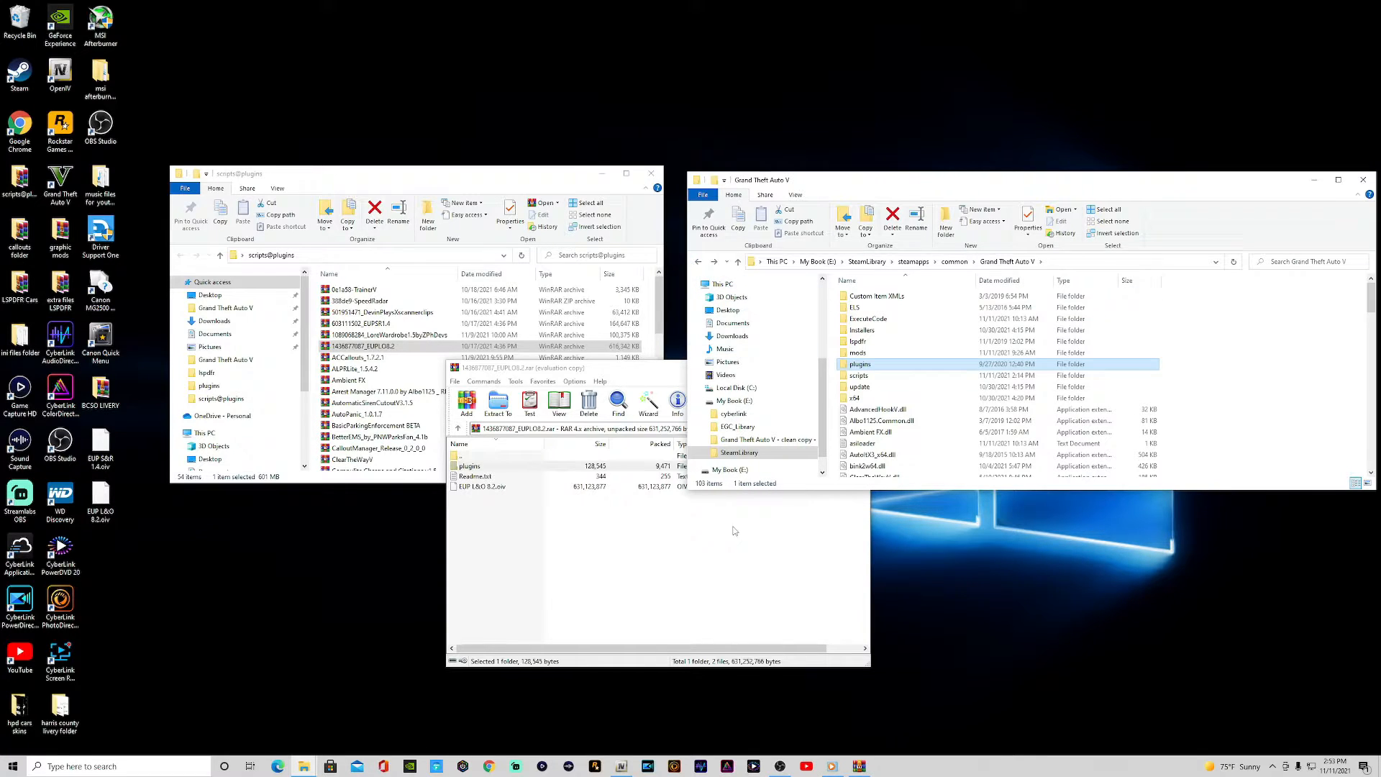
click(715, 549)
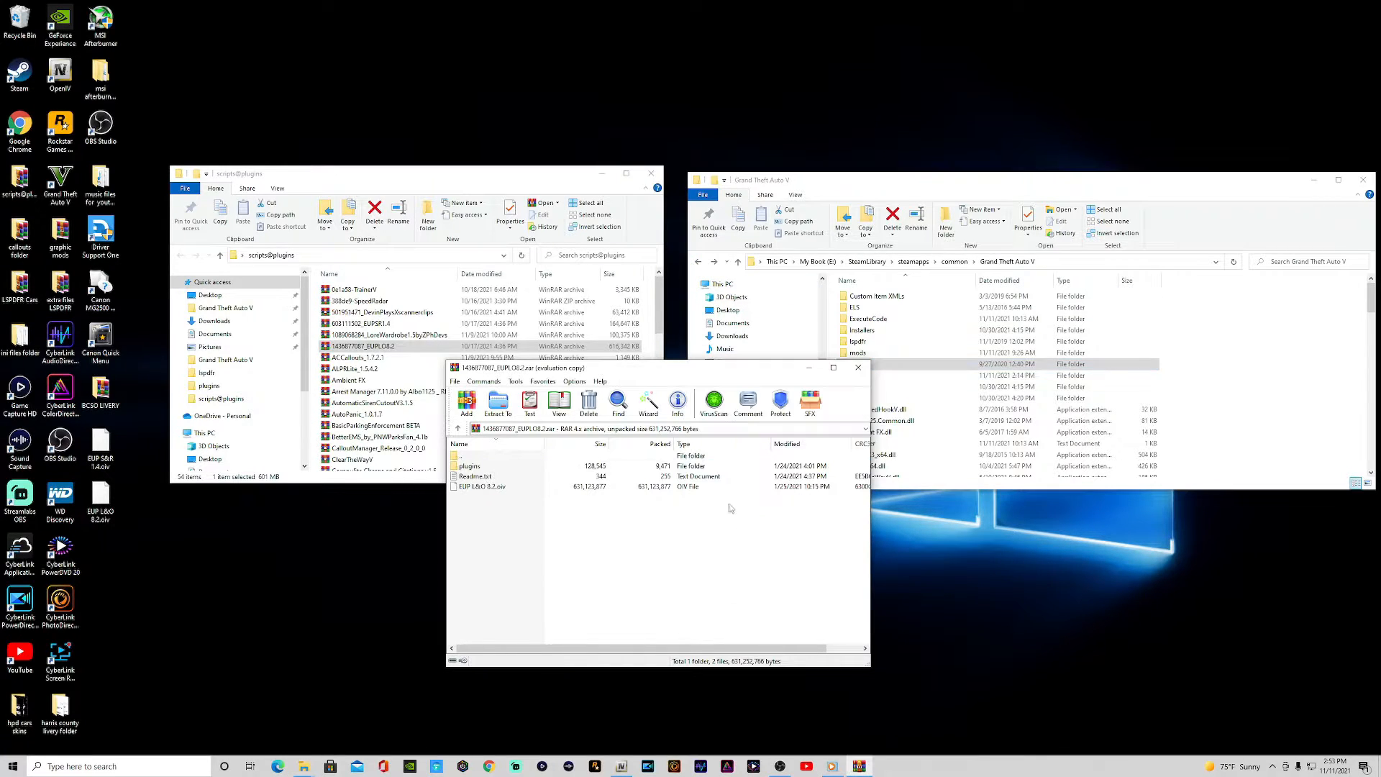
click(858, 367)
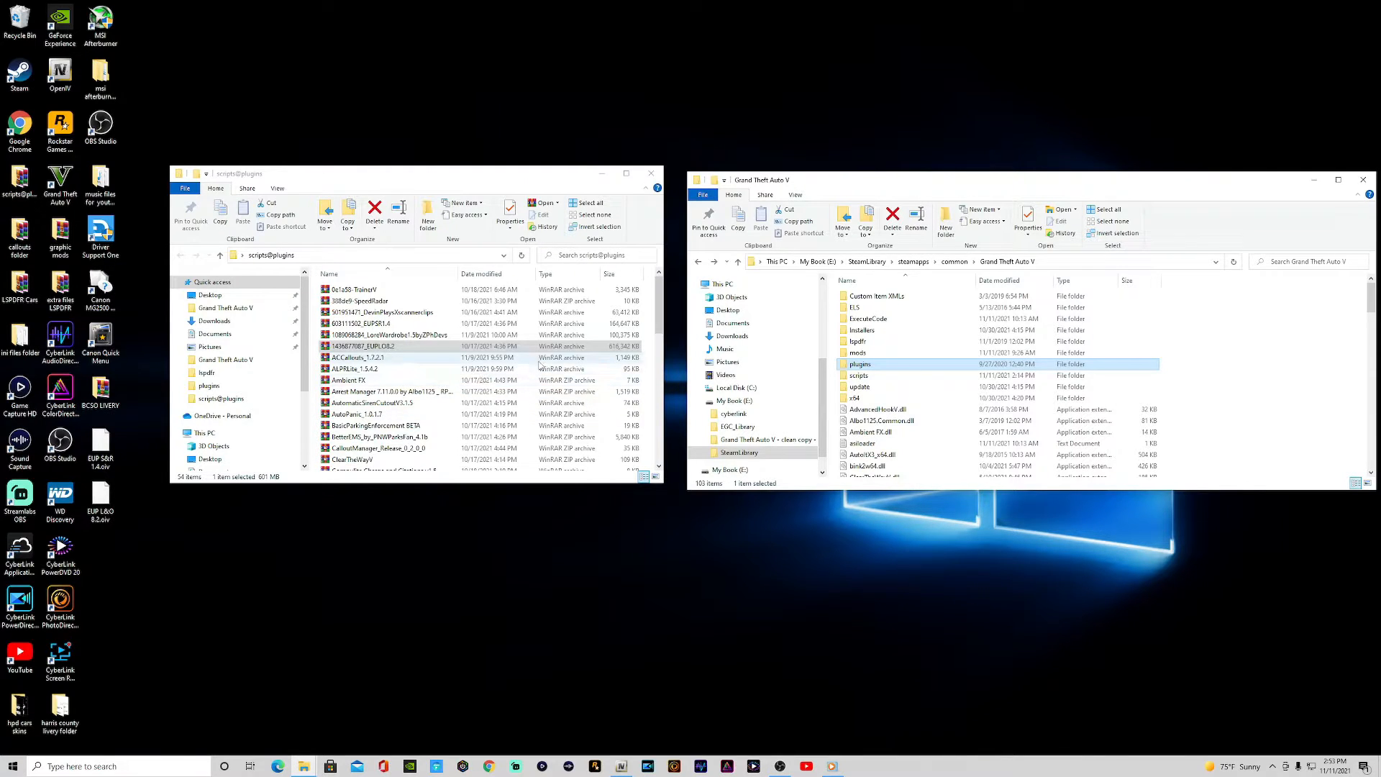
Open the game directory's plugins\LSPDFR\CompuLite folder.
scroll(541, 365, down, 1)
scroll(543, 368, down, 1)
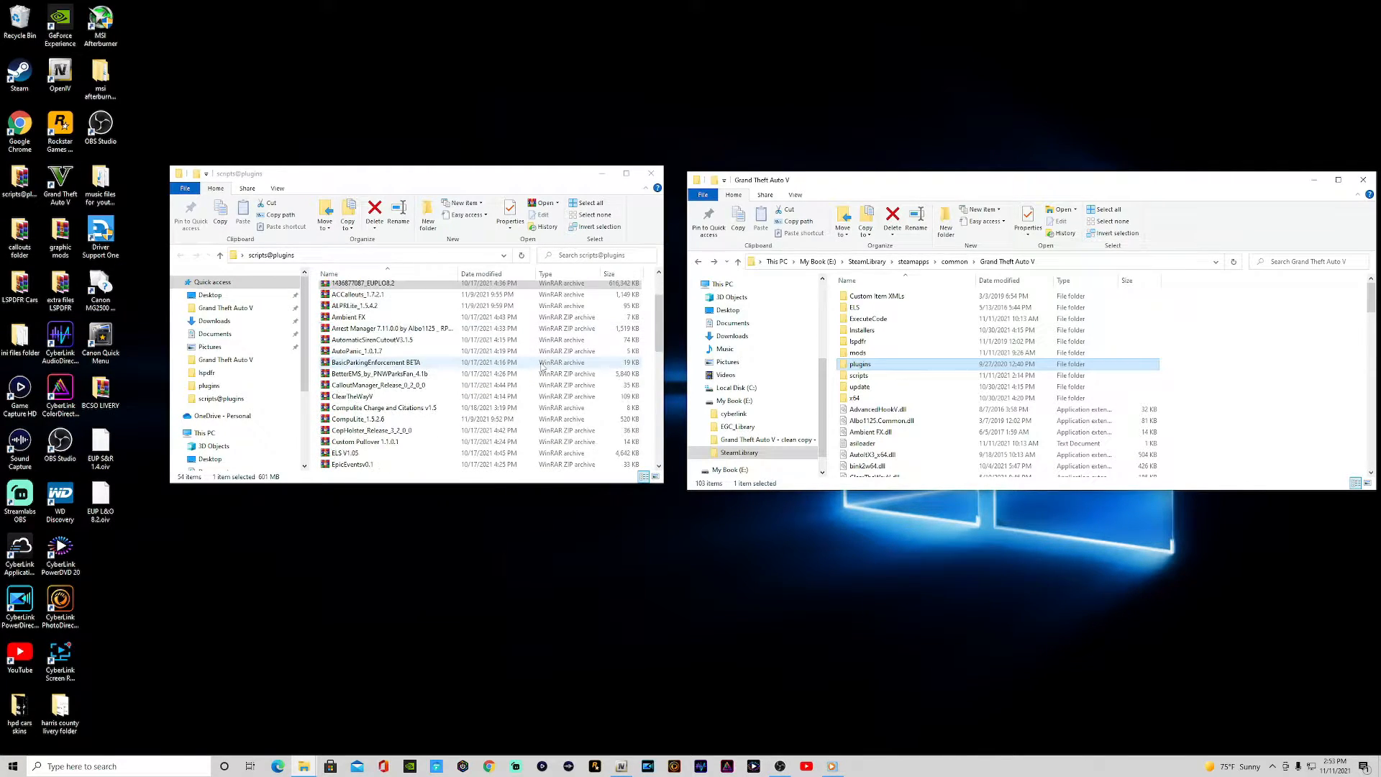
double_click(861, 364)
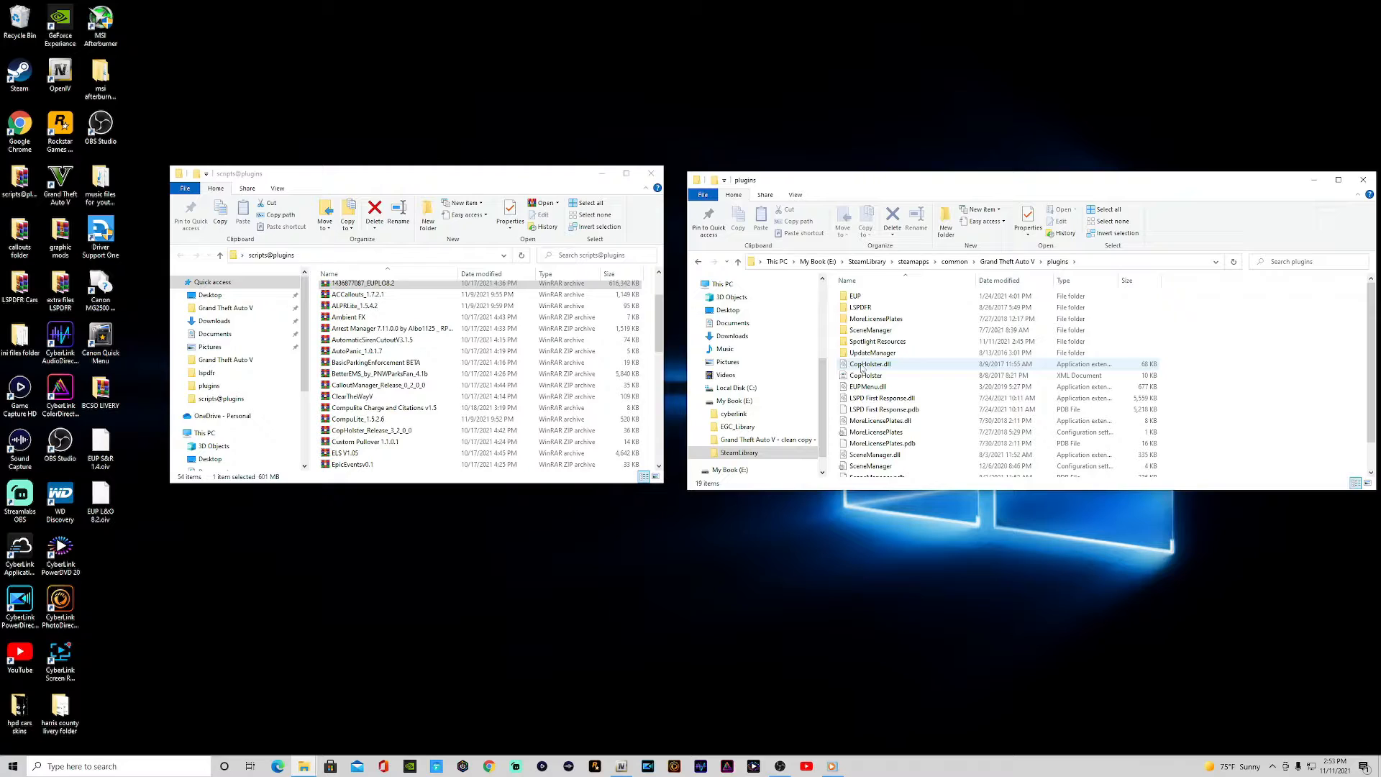
double_click(861, 308)
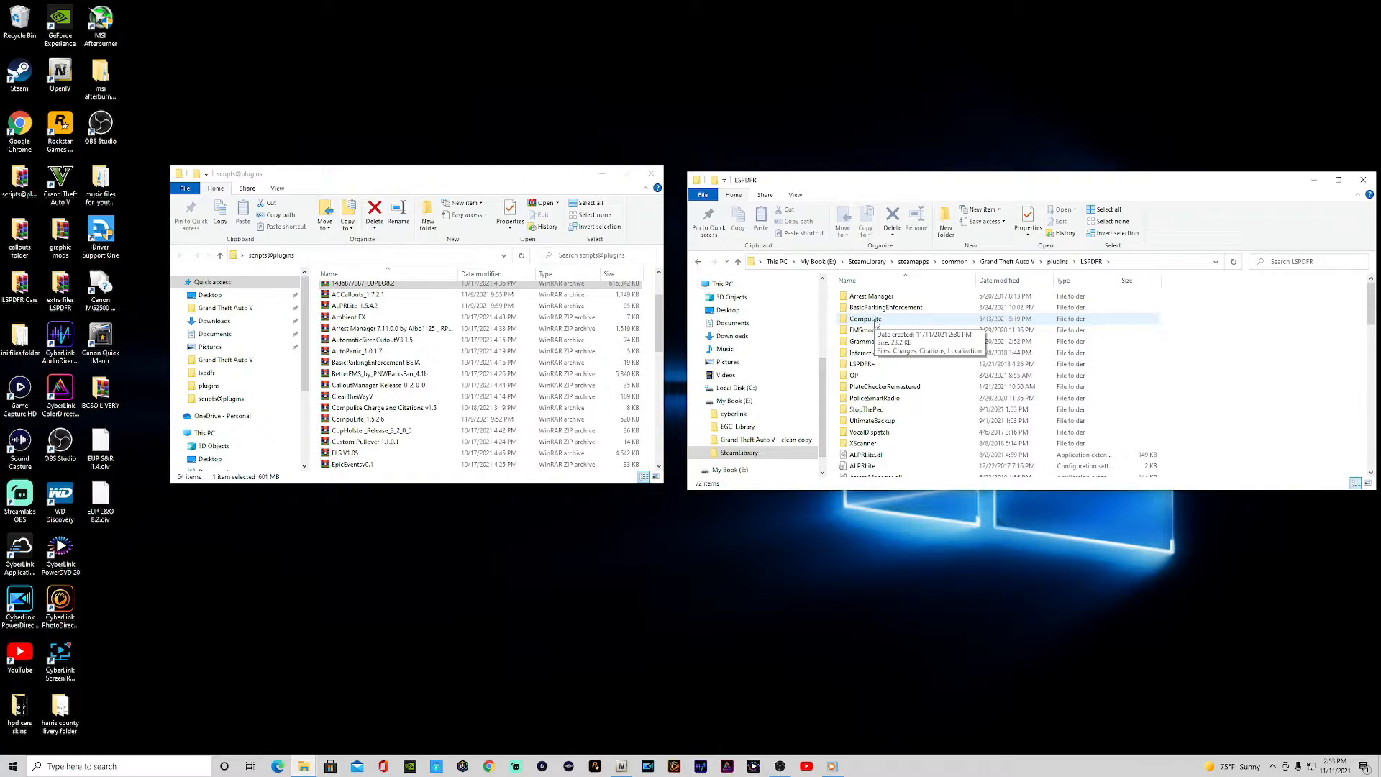
double_click(867, 319)
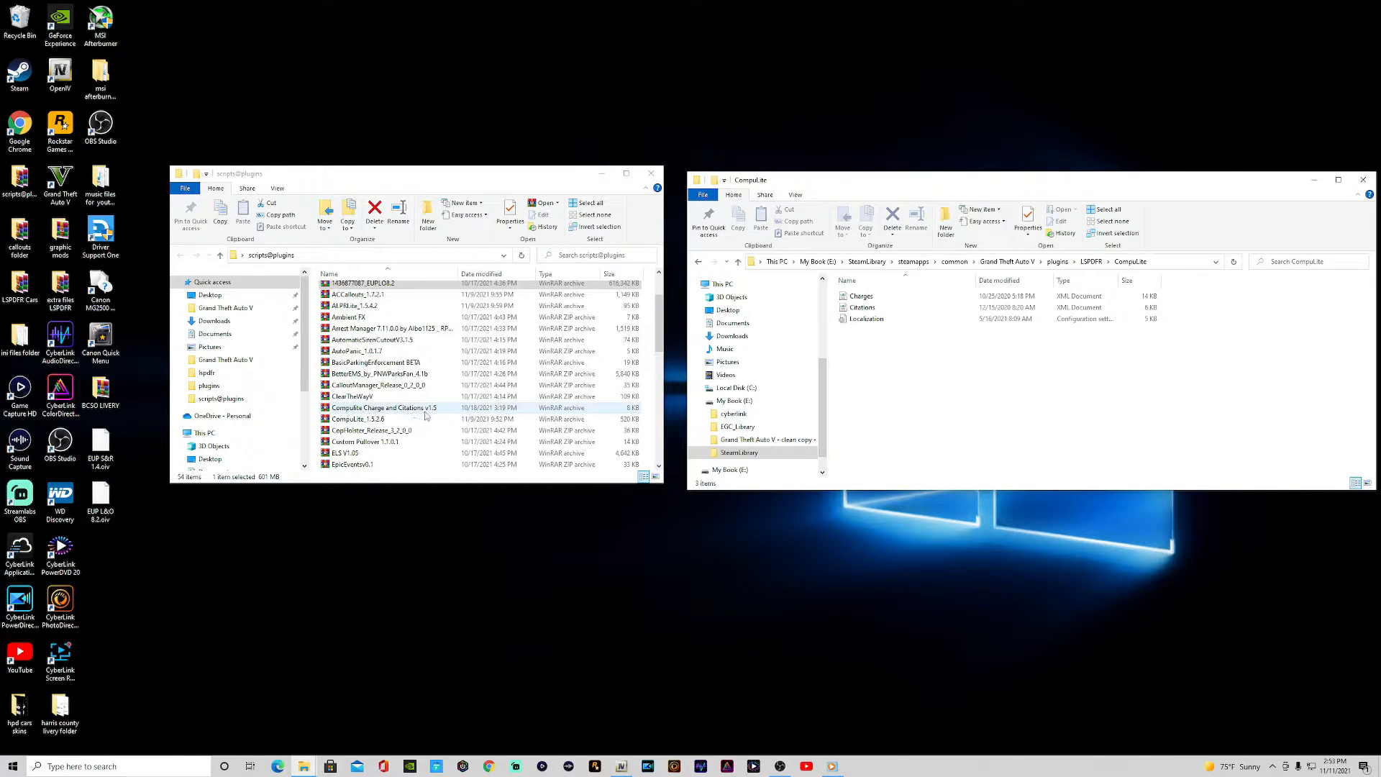
Copy Citations.xml and Charges.xml from the Compulite Charge and Citations v1.5 archive into the CompuLite folder, replacing the existing files, and close the archive.
double_click(395, 408)
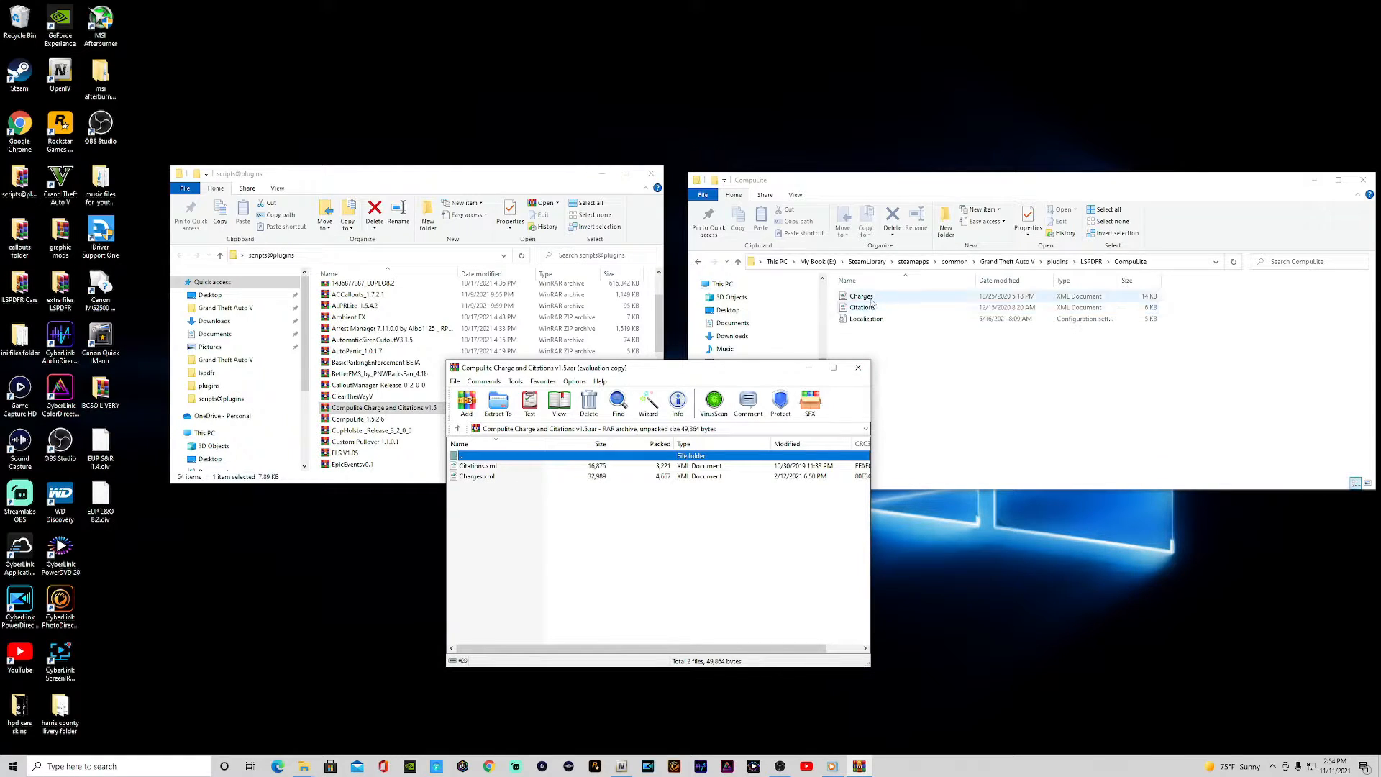
drag(497, 489, 1238, 325)
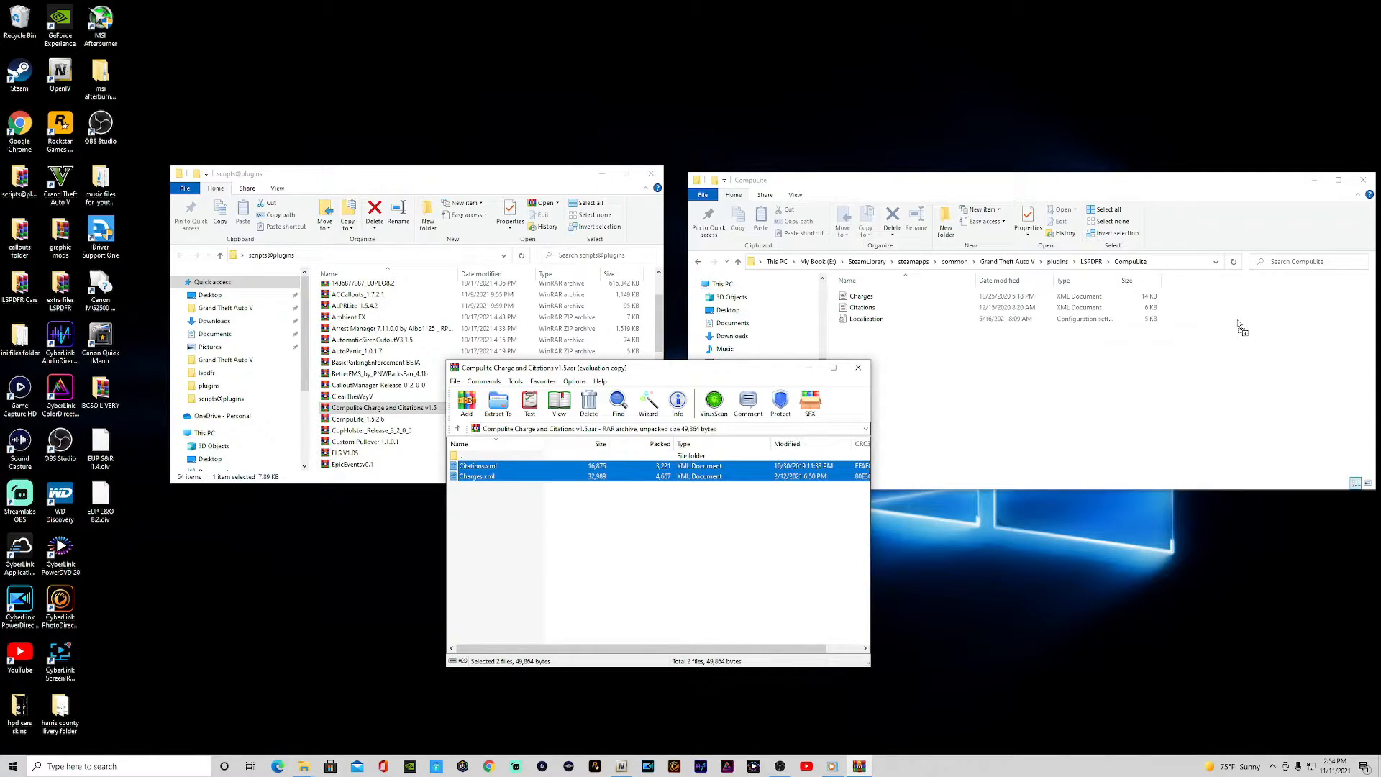
drag(1238, 325, 1235, 328)
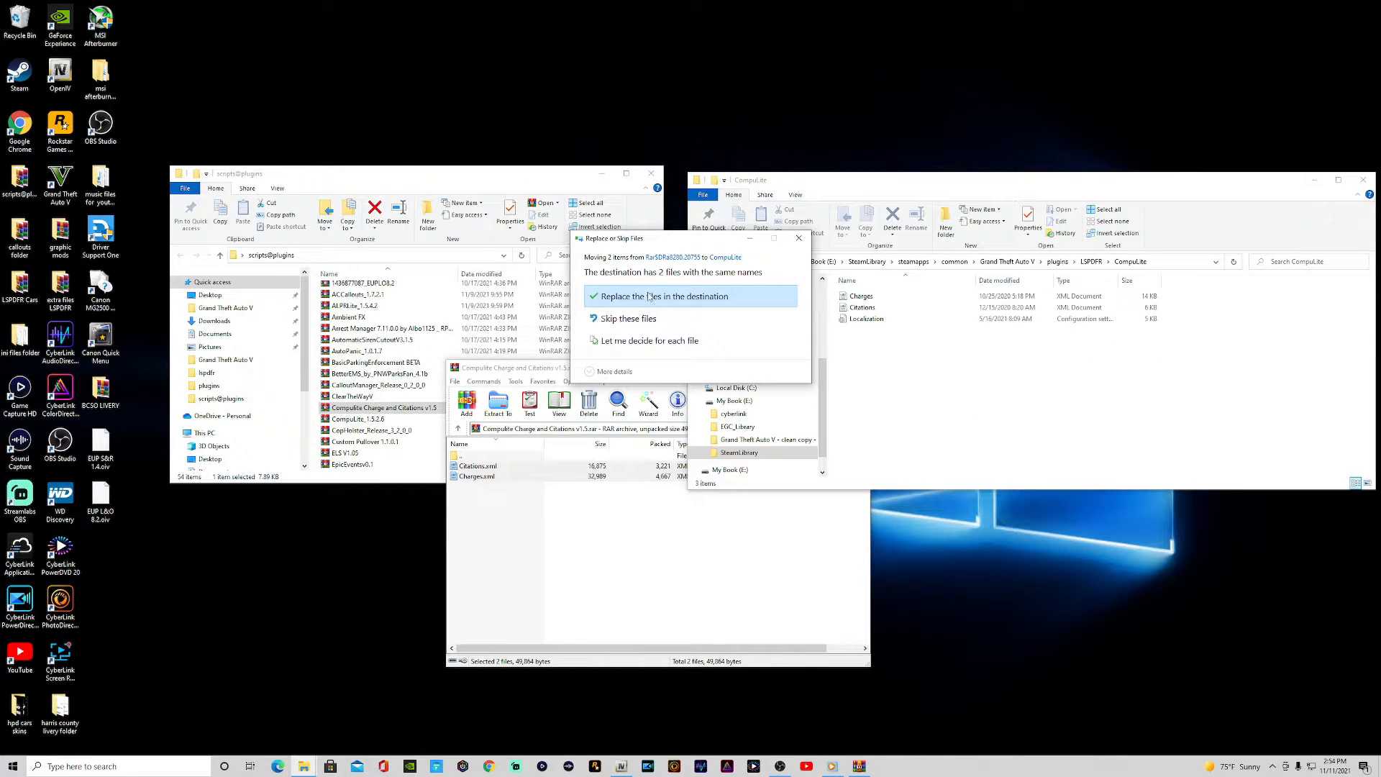
click(648, 292)
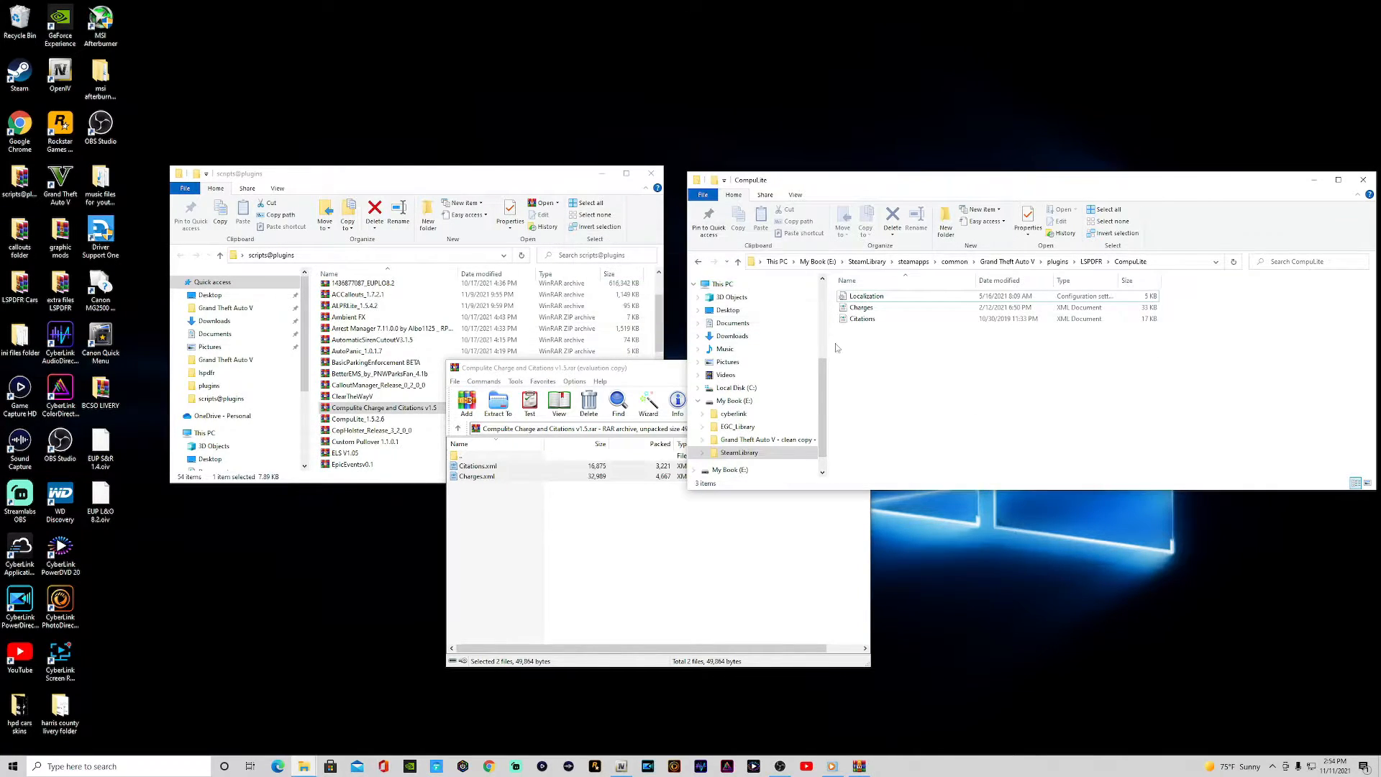
click(676, 544)
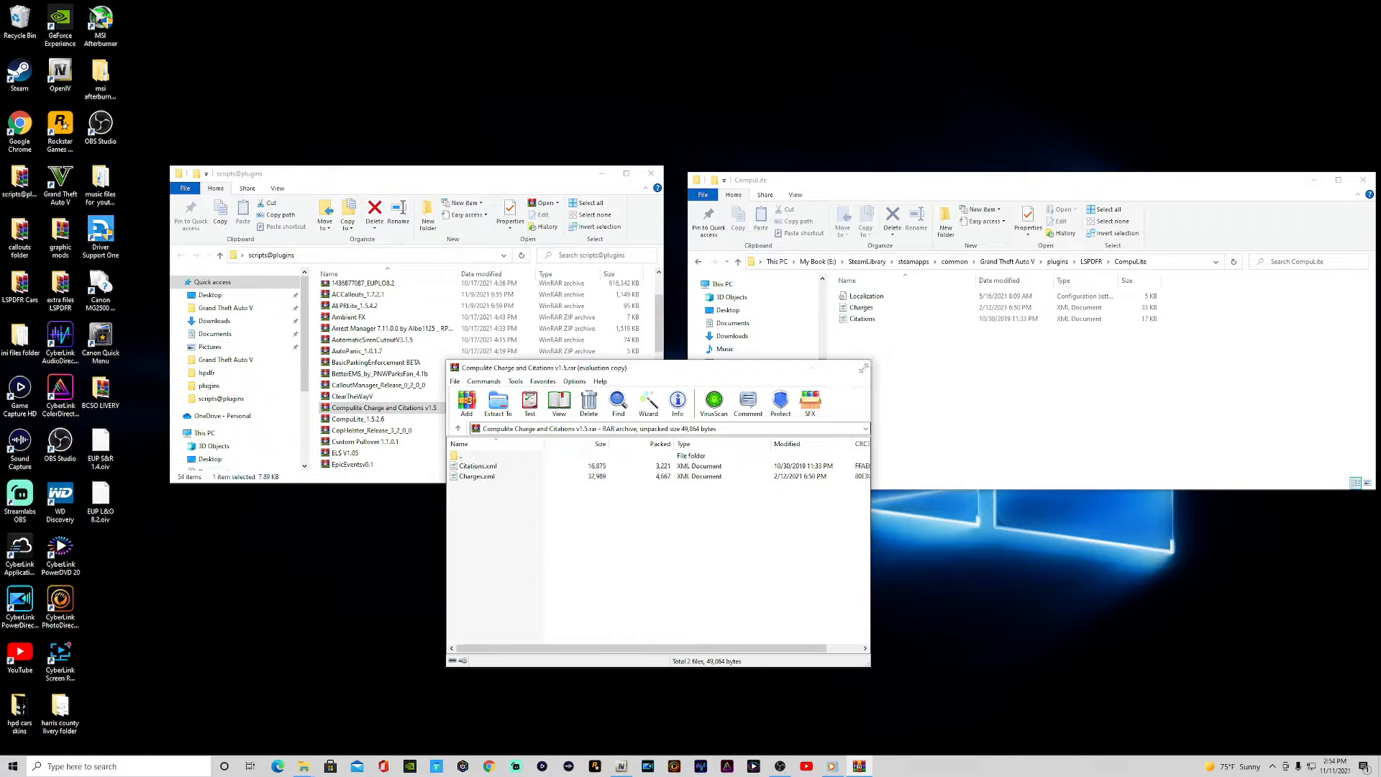
click(860, 367)
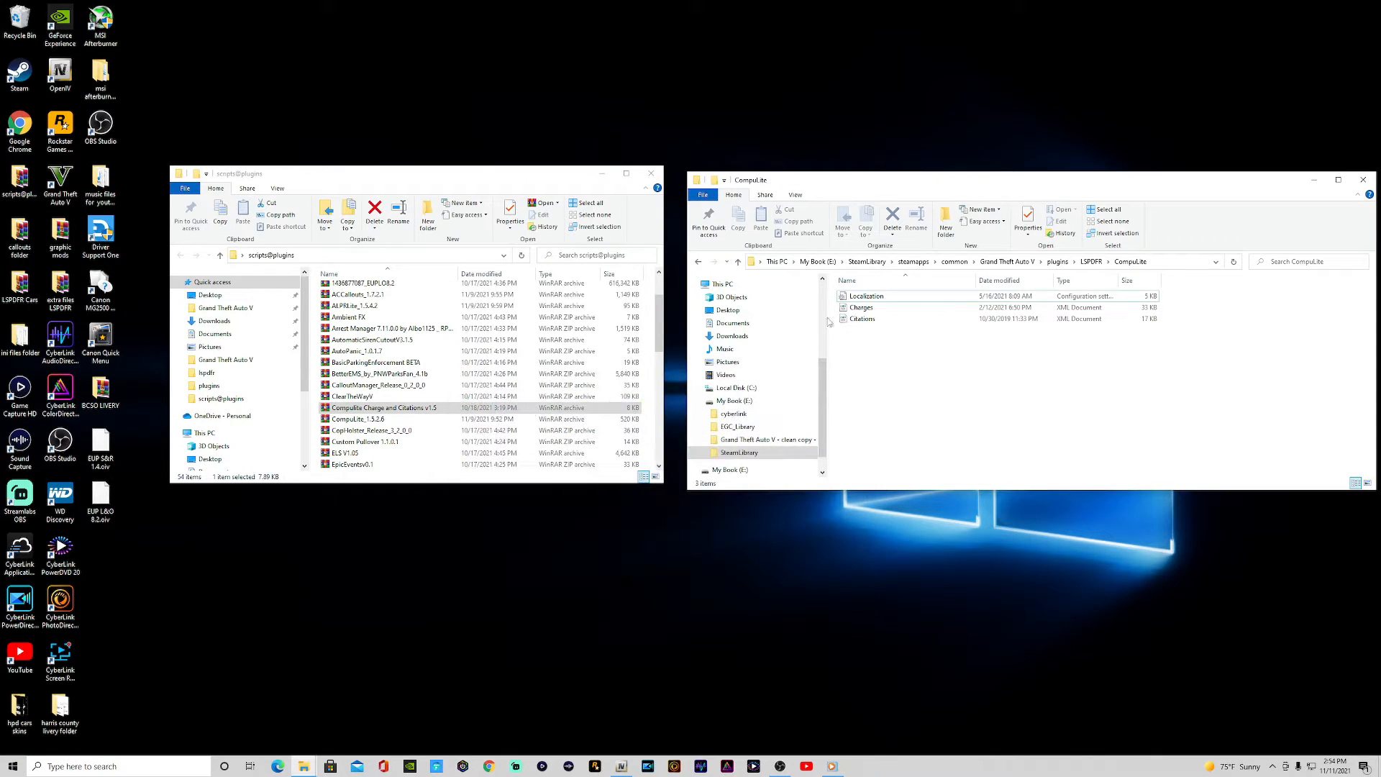
Go back to the main Grand Theft Auto V directory from the CompuLite folder.
click(699, 263)
click(699, 263)
click(699, 262)
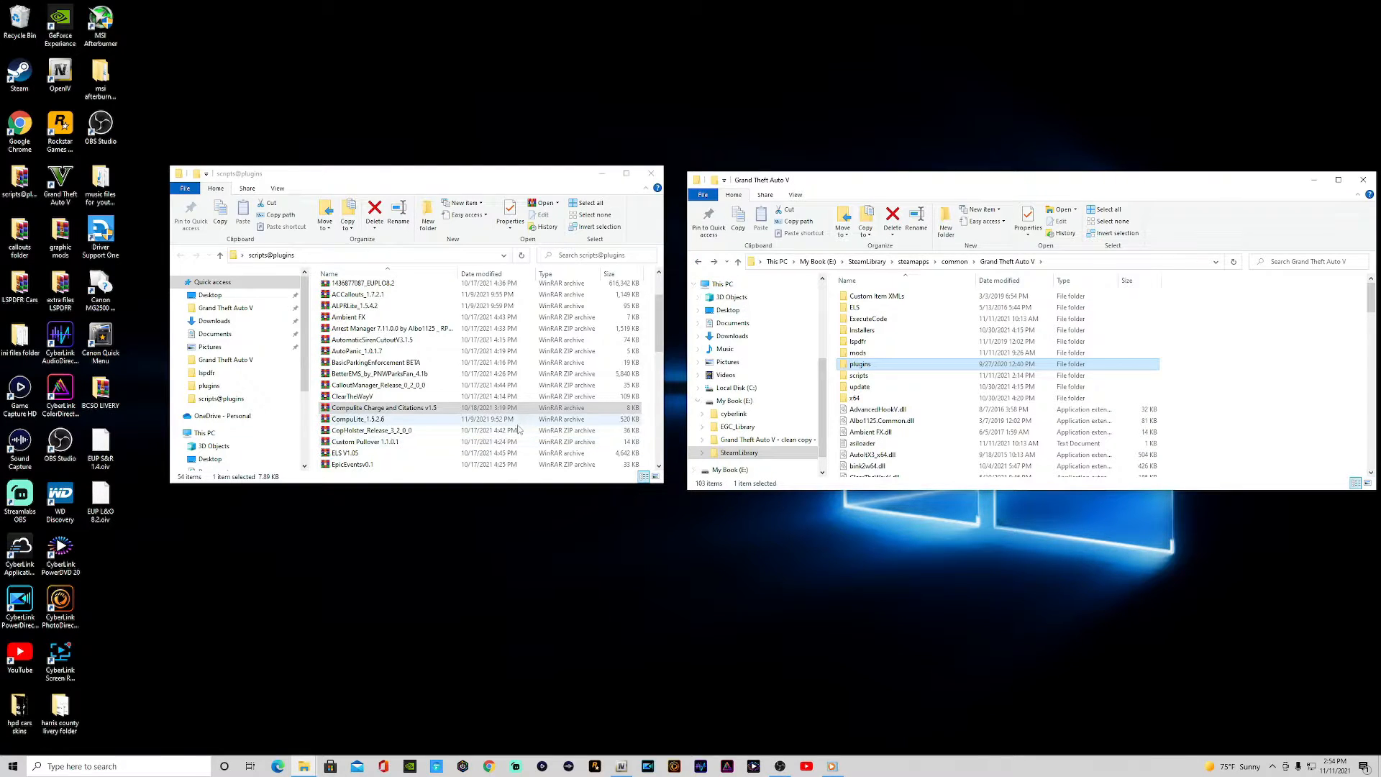
Open the EUP_VEST_EARPIECE_1.1 archive, check the vest and earpiece folders inside its Files folder, and minimize the archive window.
scroll(514, 429, down, 2)
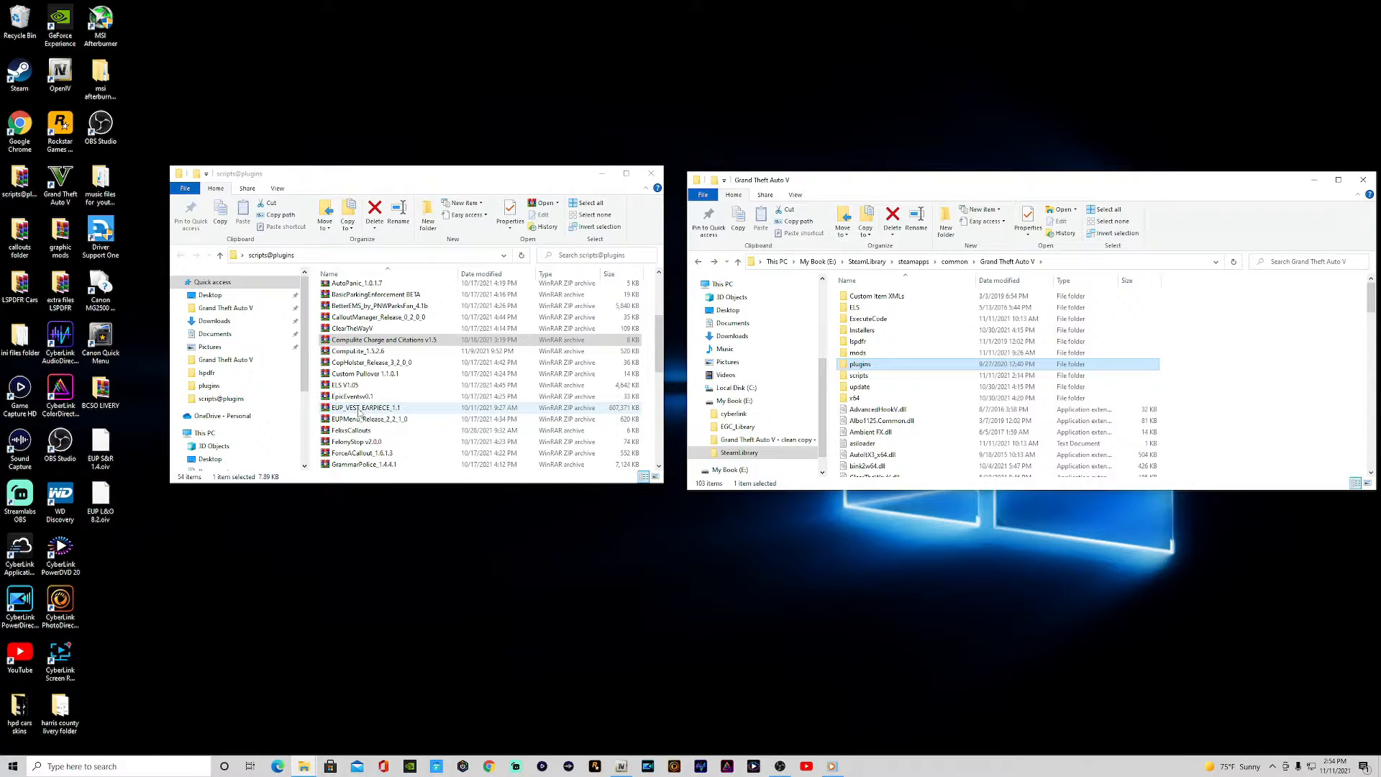
double_click(360, 410)
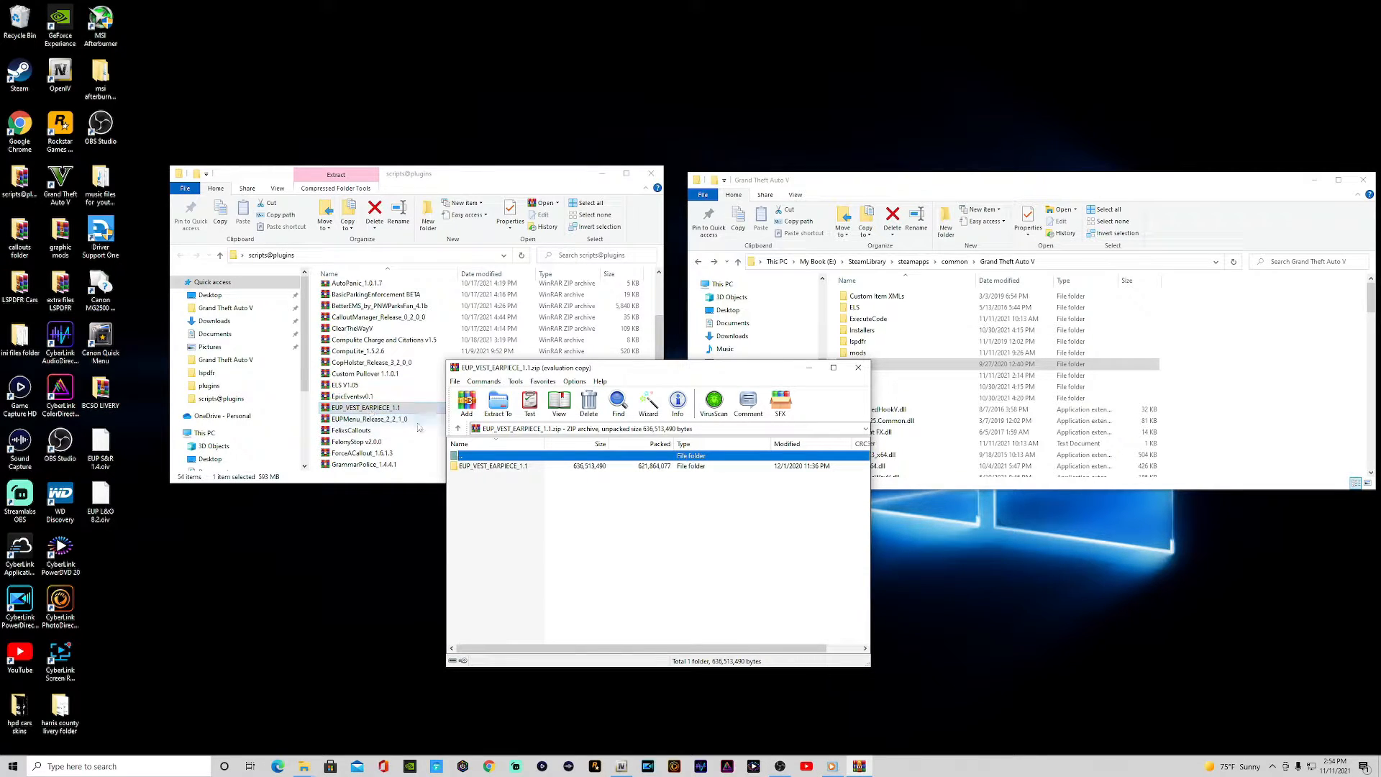
double_click(501, 467)
double_click(467, 477)
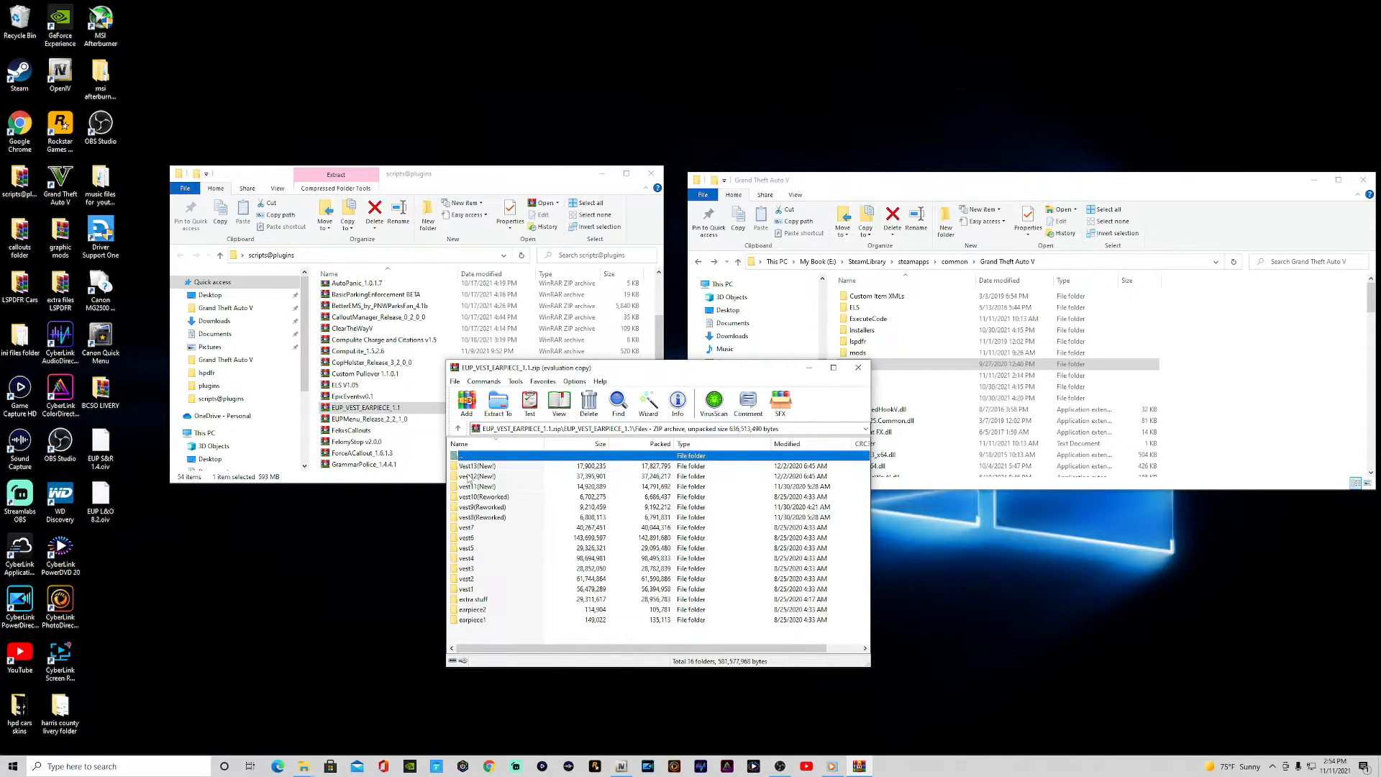
click(457, 429)
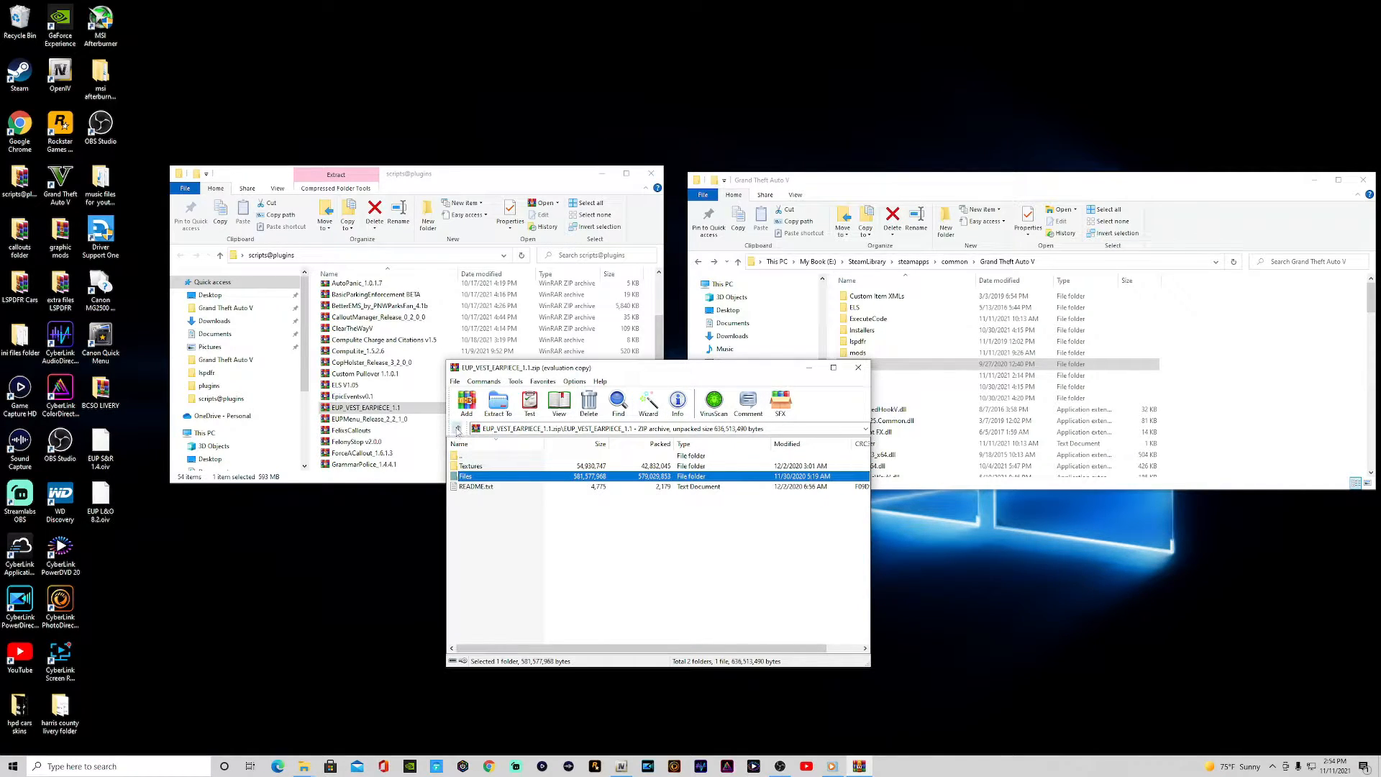
click(457, 429)
double_click(482, 468)
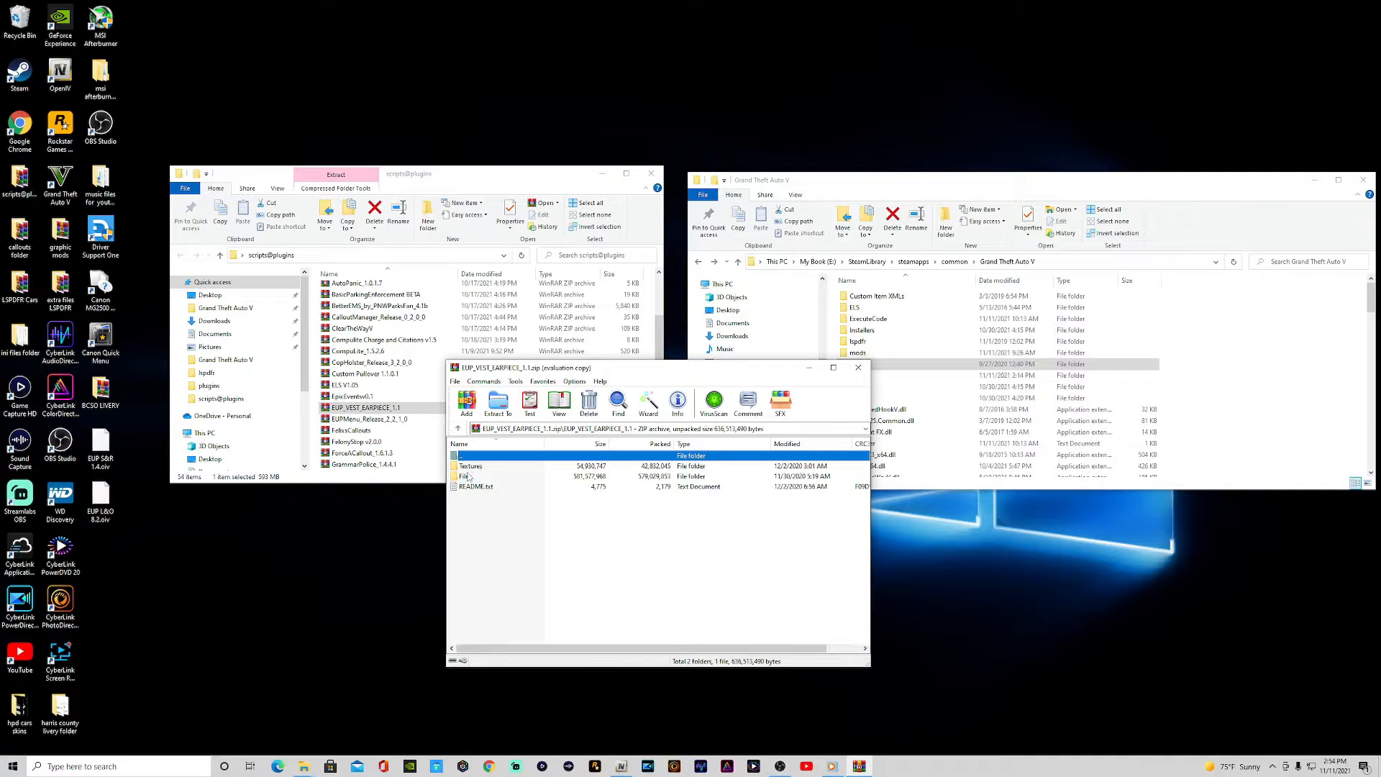
double_click(473, 477)
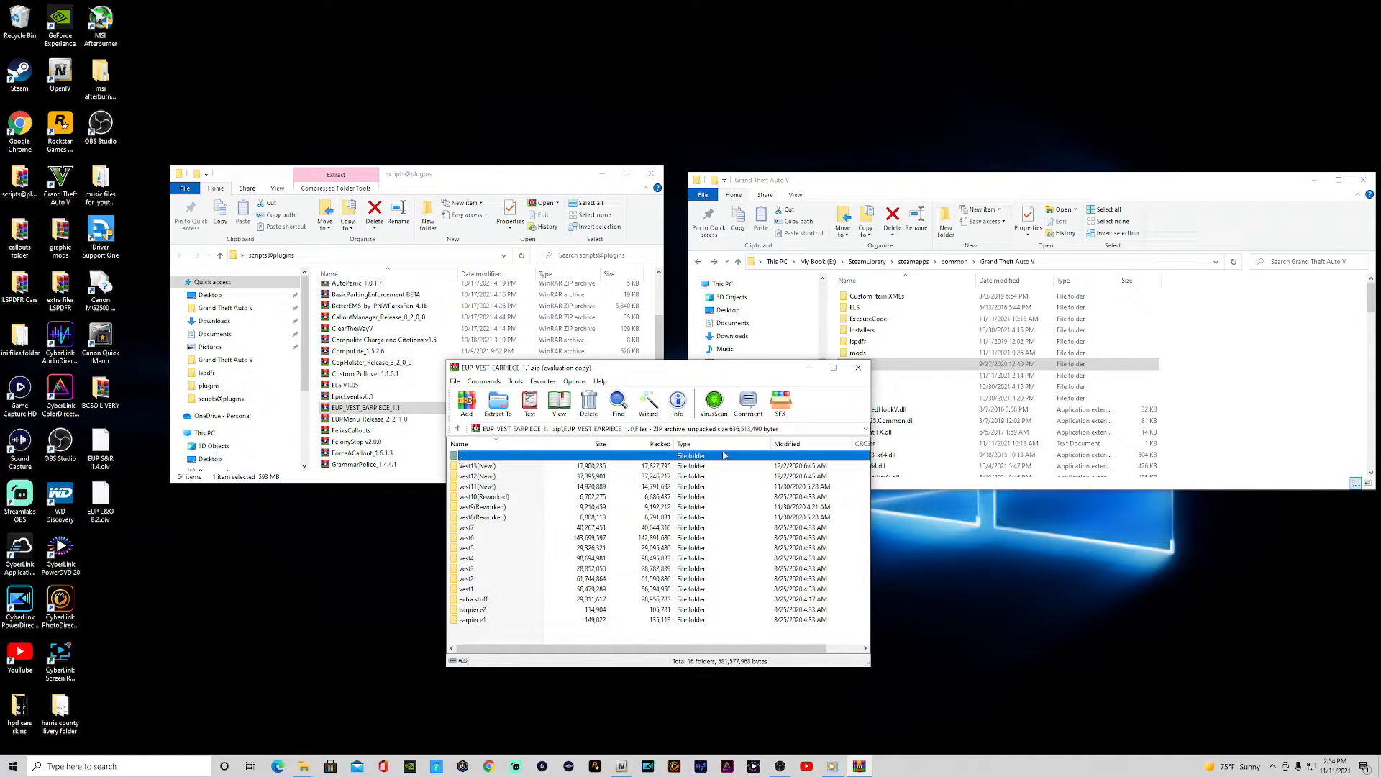
click(809, 368)
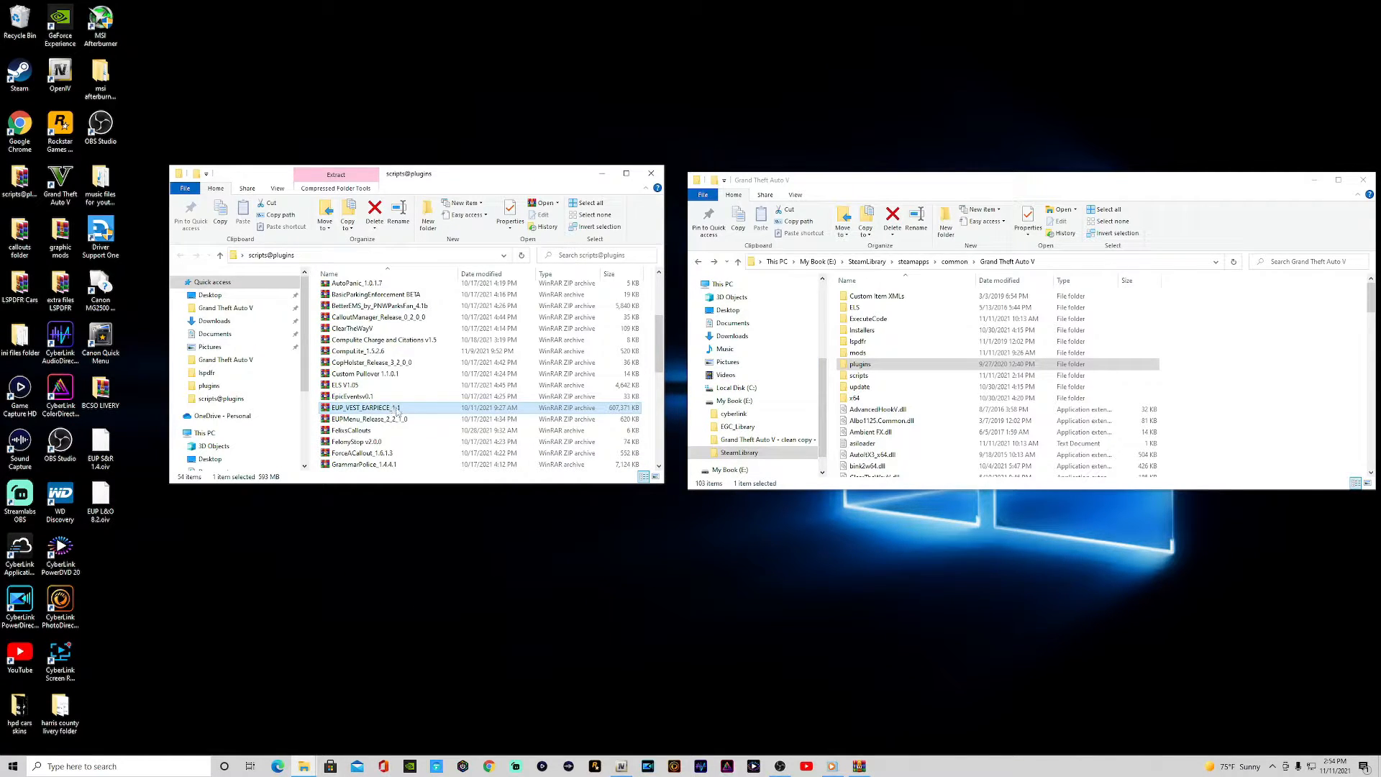
Copy the plugins folder from the FelixsCallouts archive into the Grand Theft Auto V directory and close the archive.
click(368, 432)
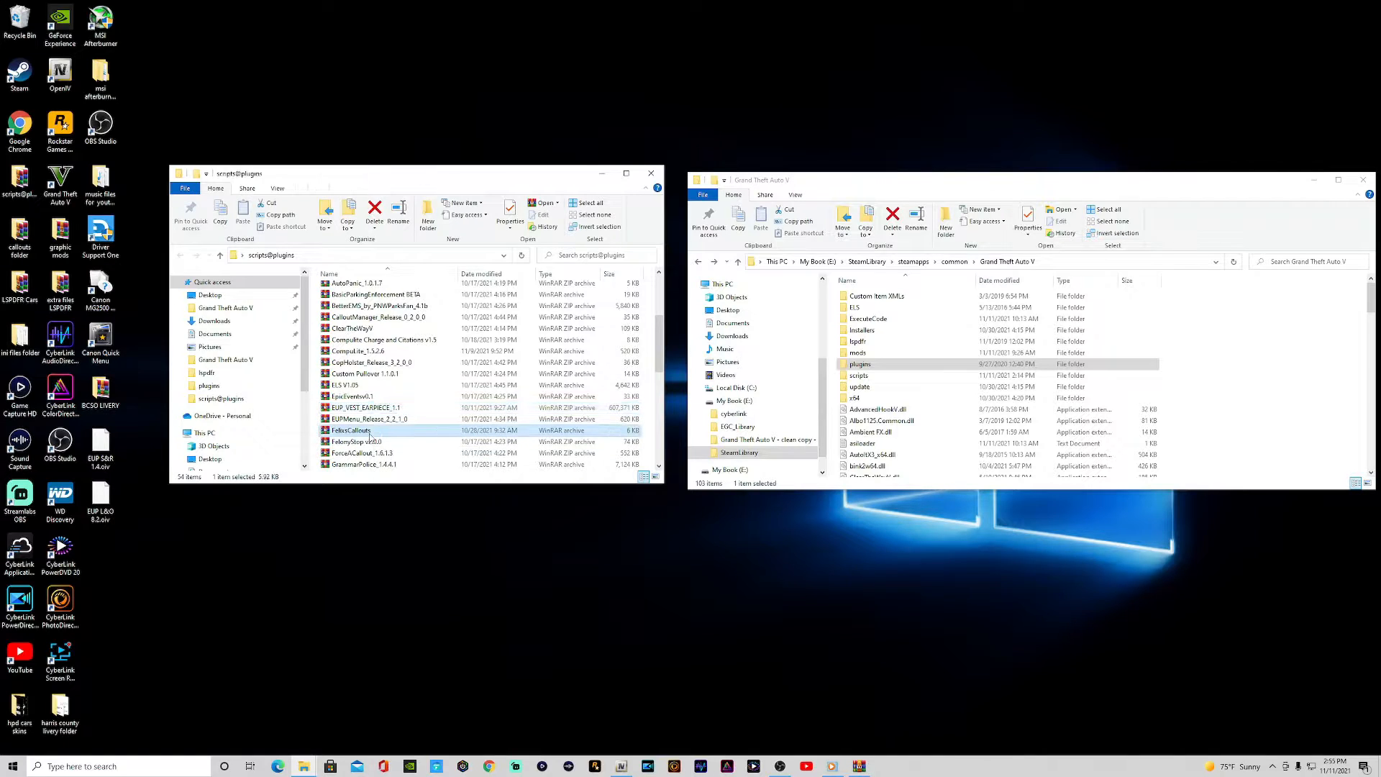
double_click(370, 432)
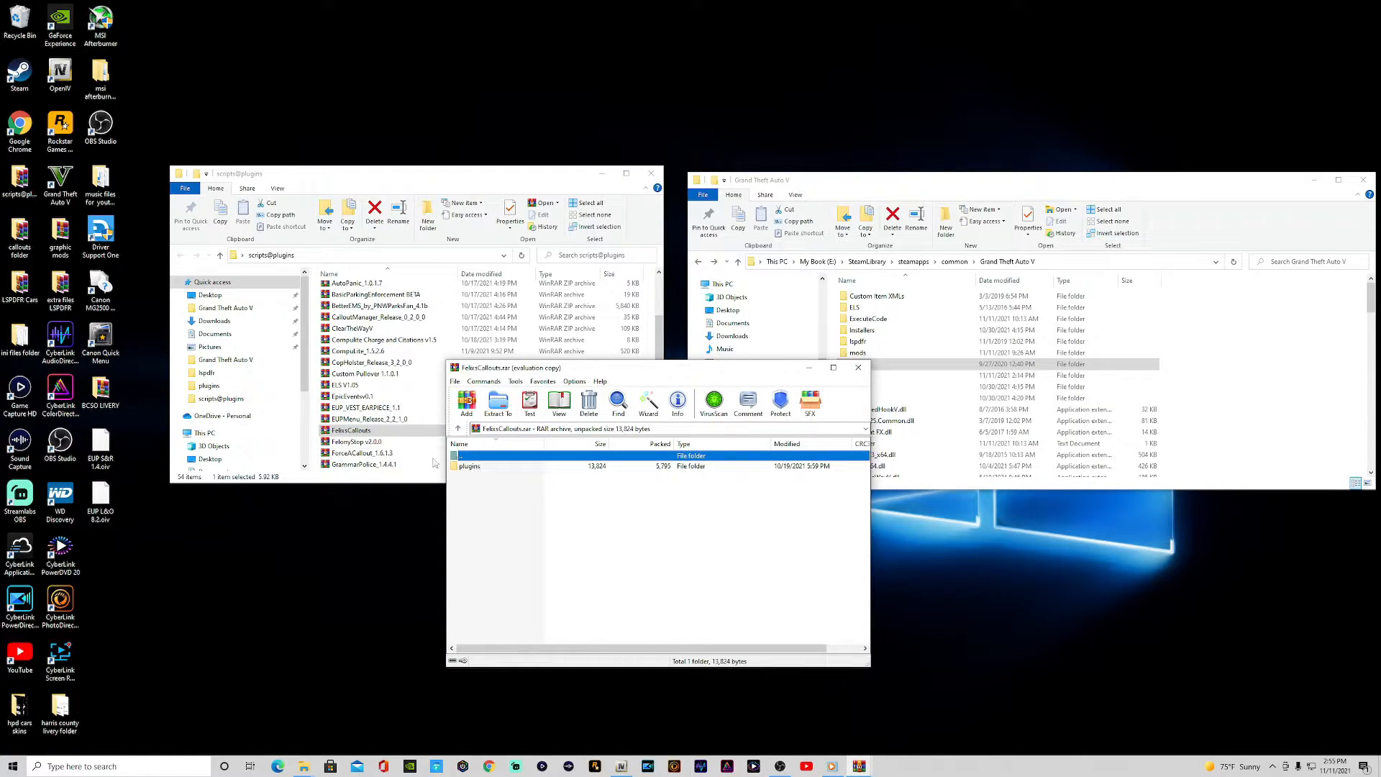
drag(469, 466, 1268, 365)
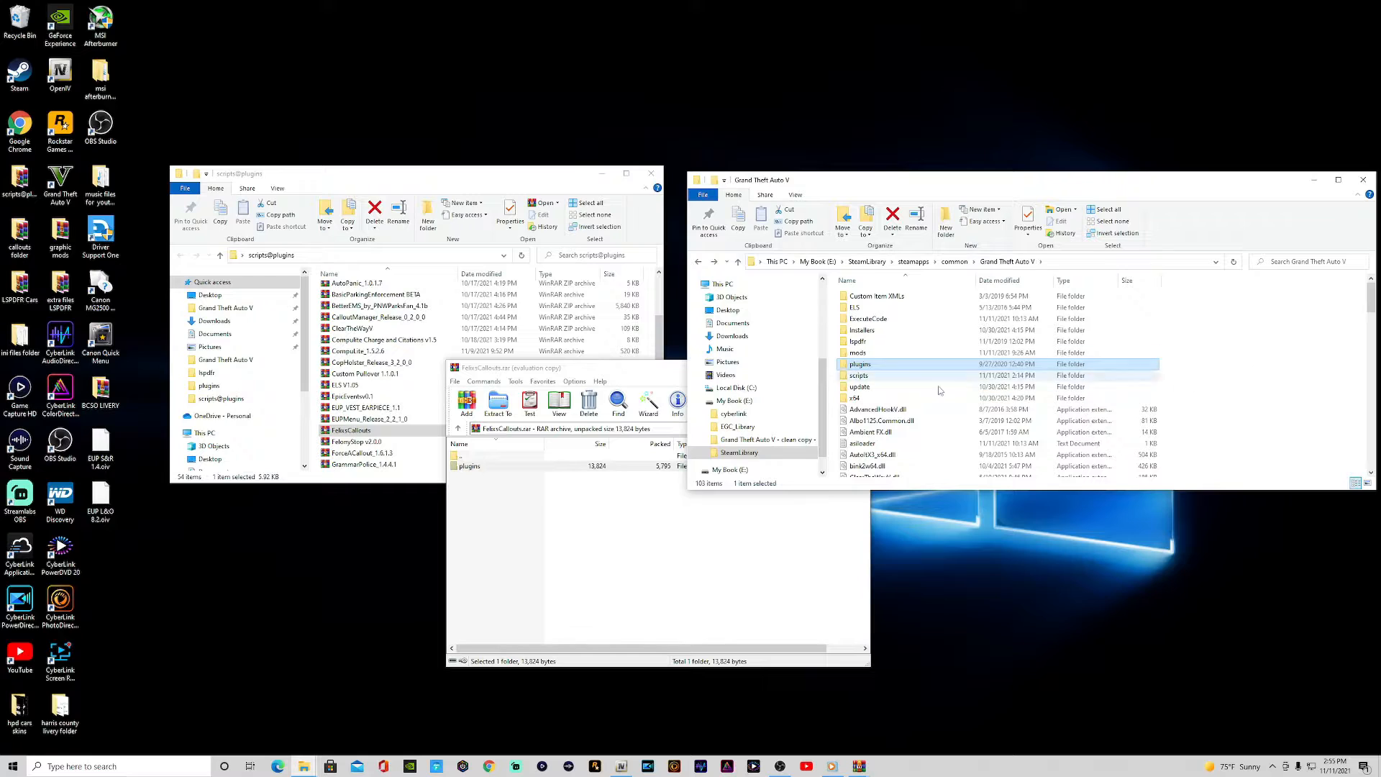
click(761, 561)
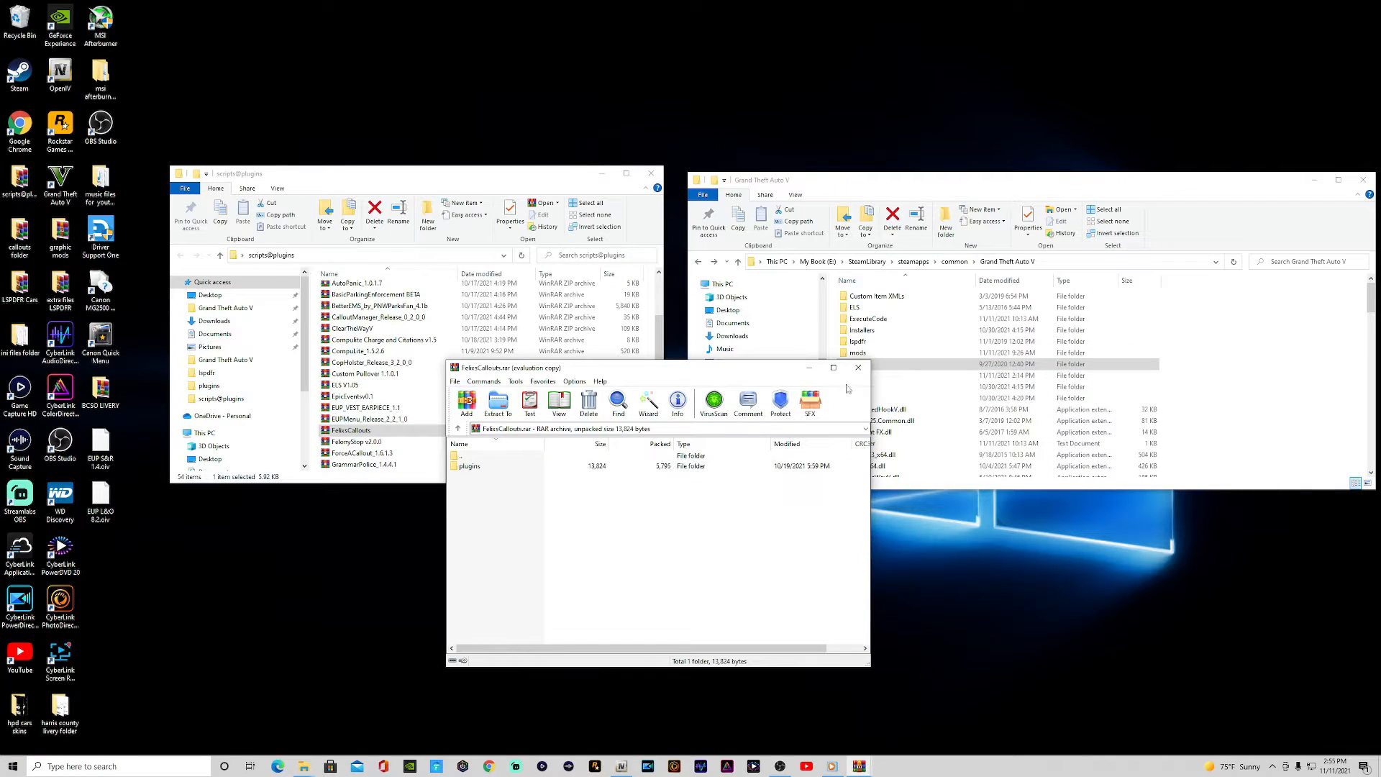
click(857, 368)
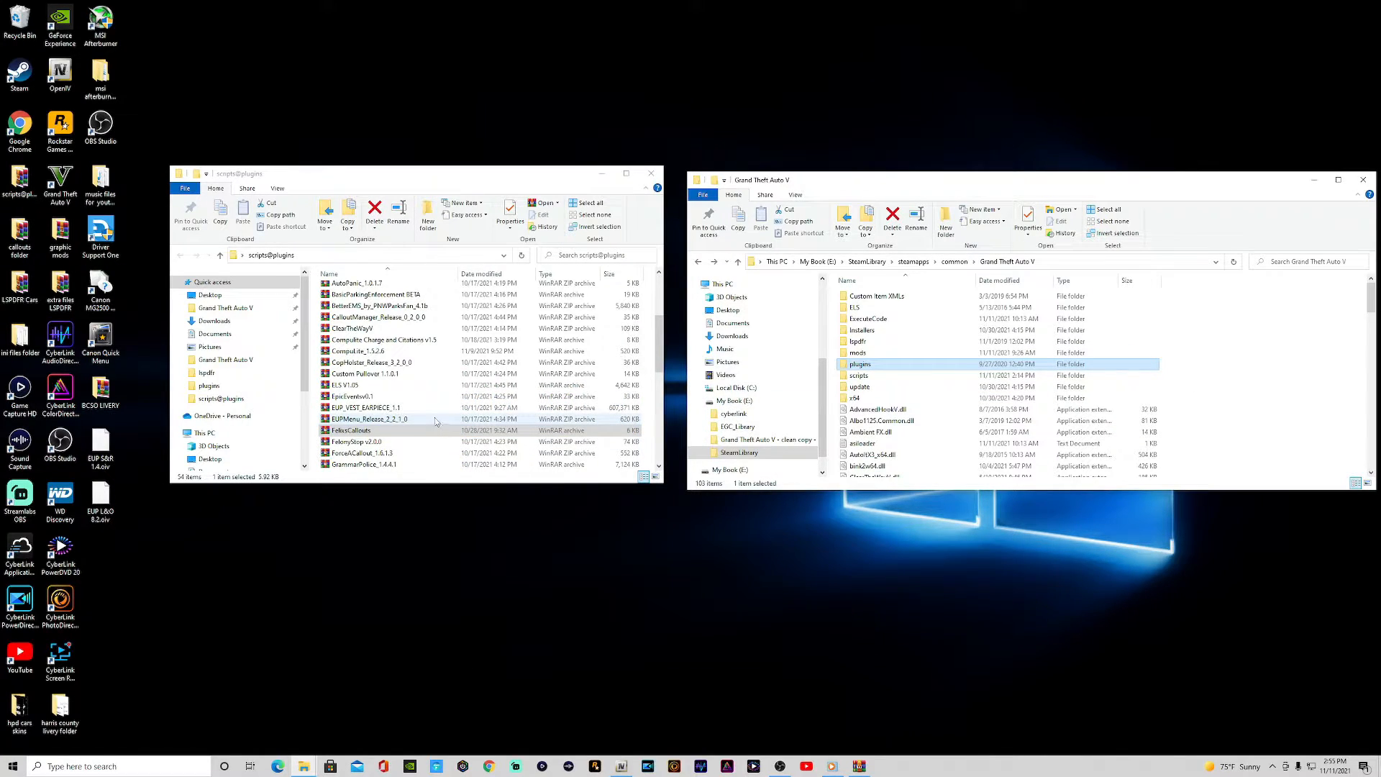
Open the Kifflom Replacement _ ID Requests From GTA IV 1.0.1 archive from the scripts@plugins folder.
scroll(435, 421, down, 2)
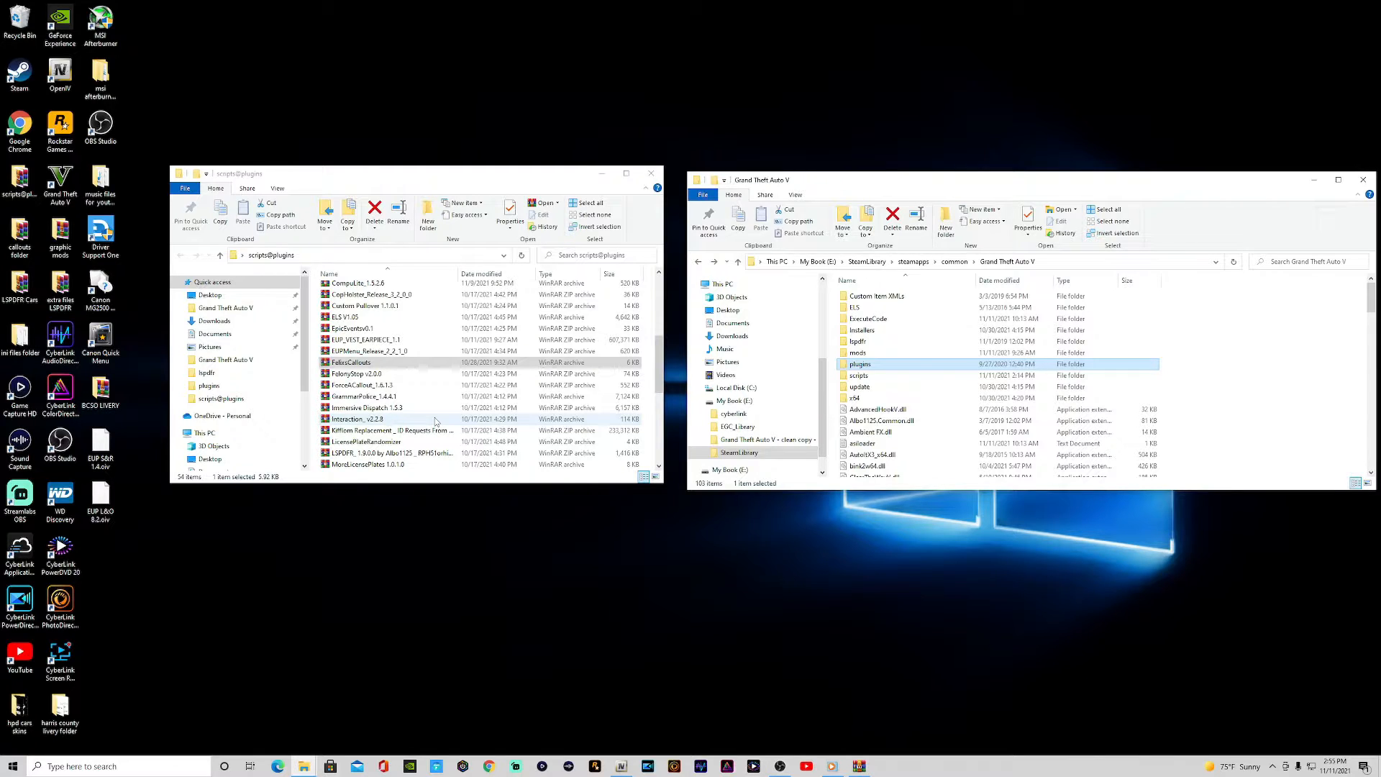
double_click(376, 432)
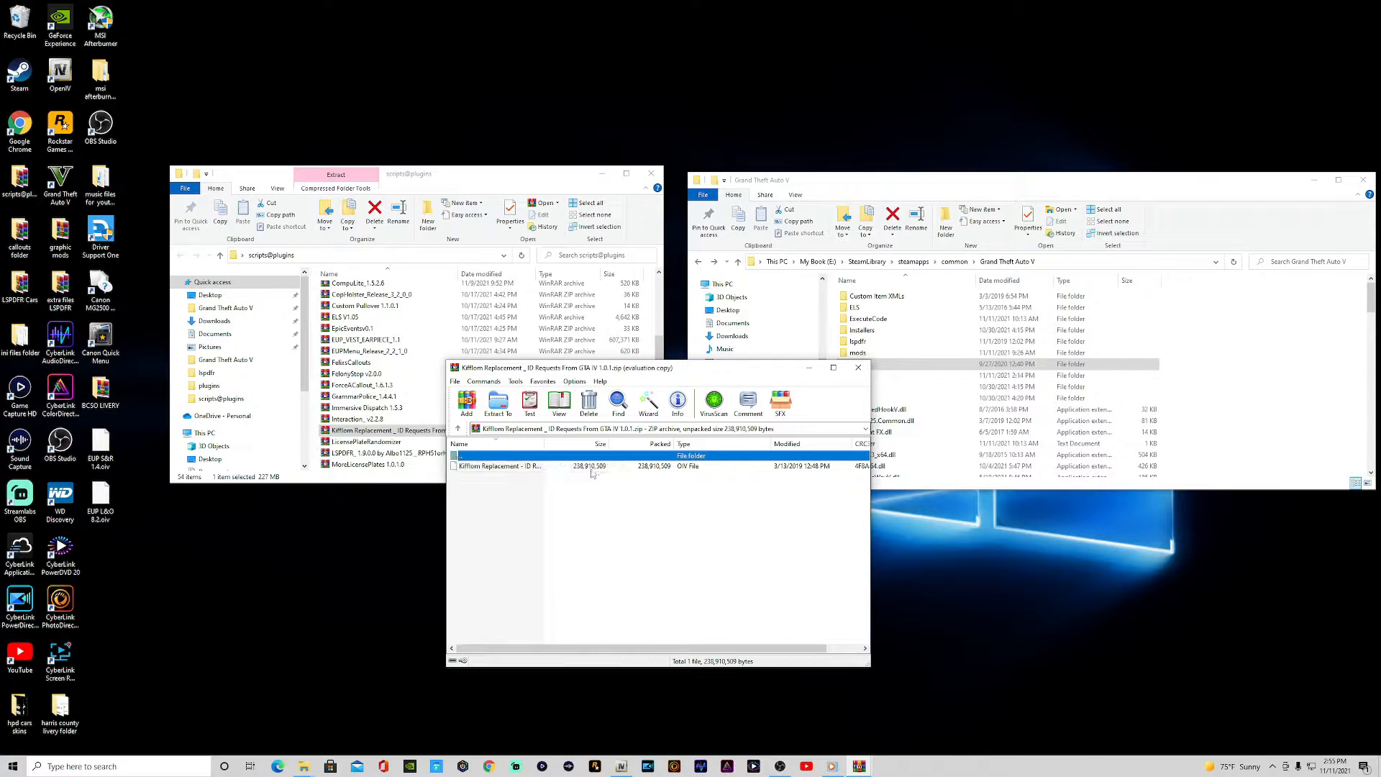
right_click(494, 467)
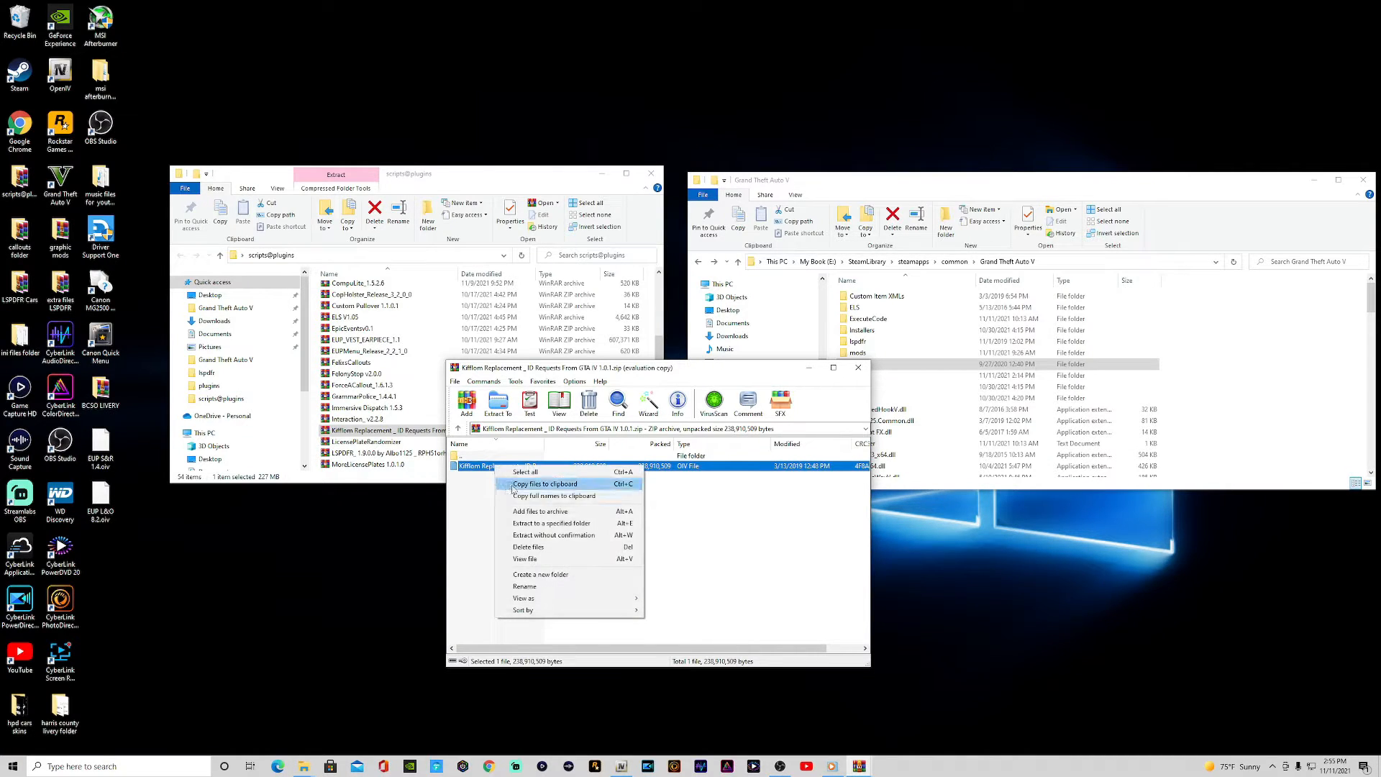
click(532, 511)
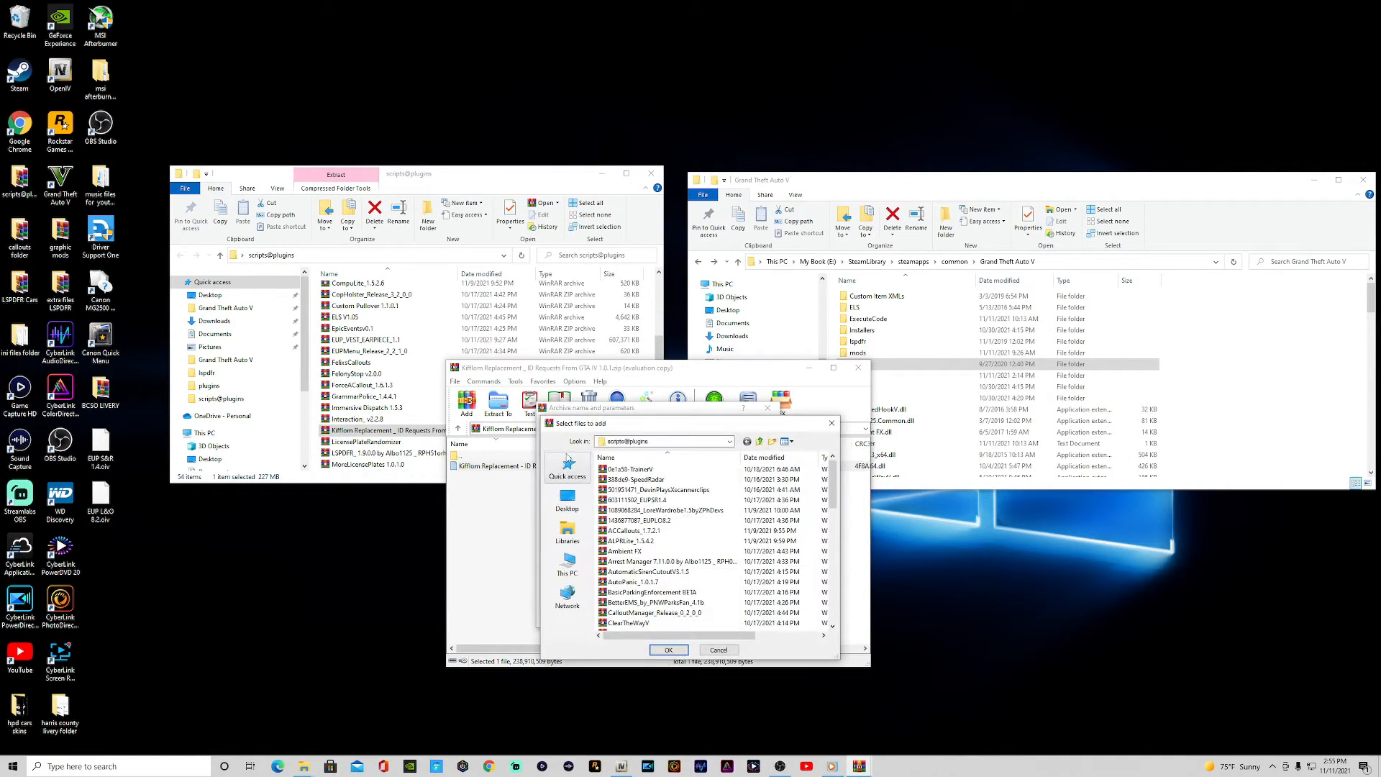
click(831, 423)
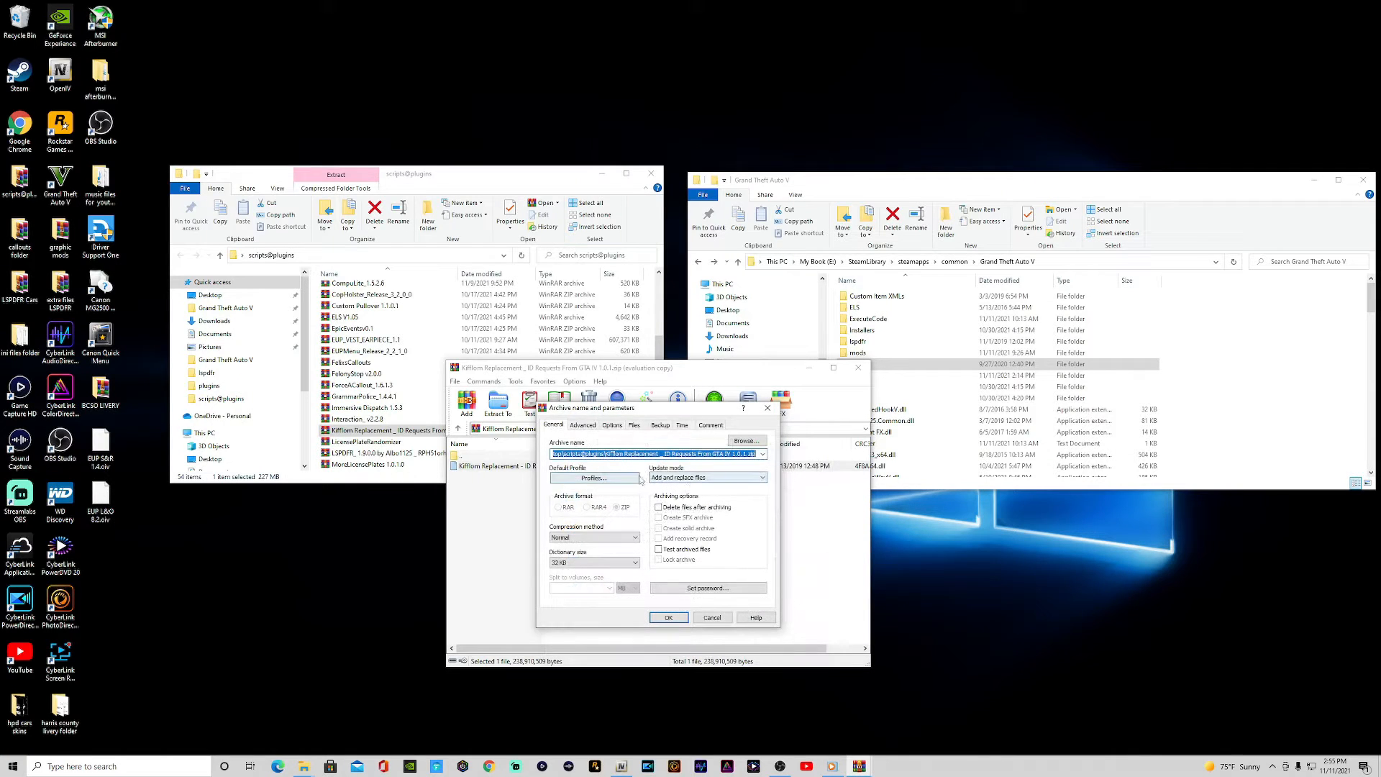
click(768, 408)
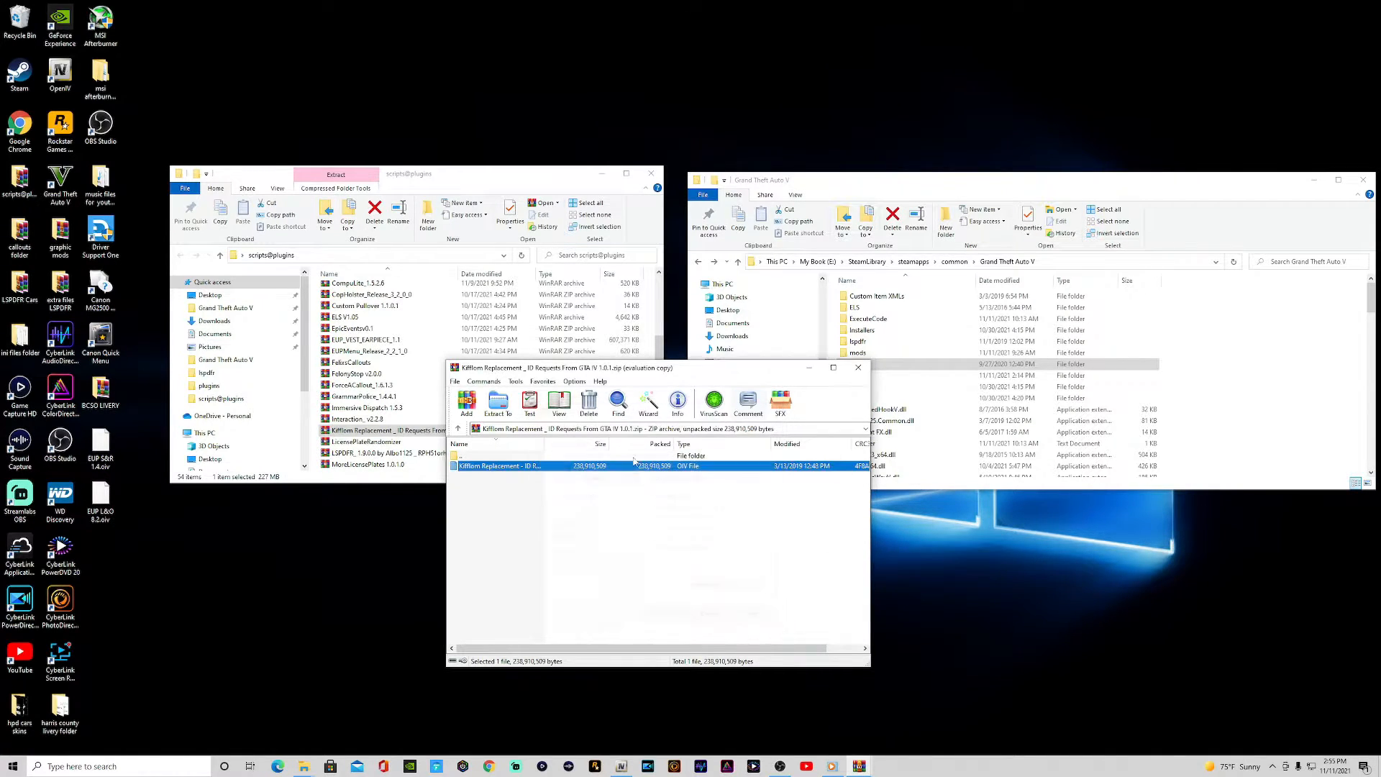
Extract the Kifflom Replacement OIV file to the Desktop and close its archive.
right_click(497, 473)
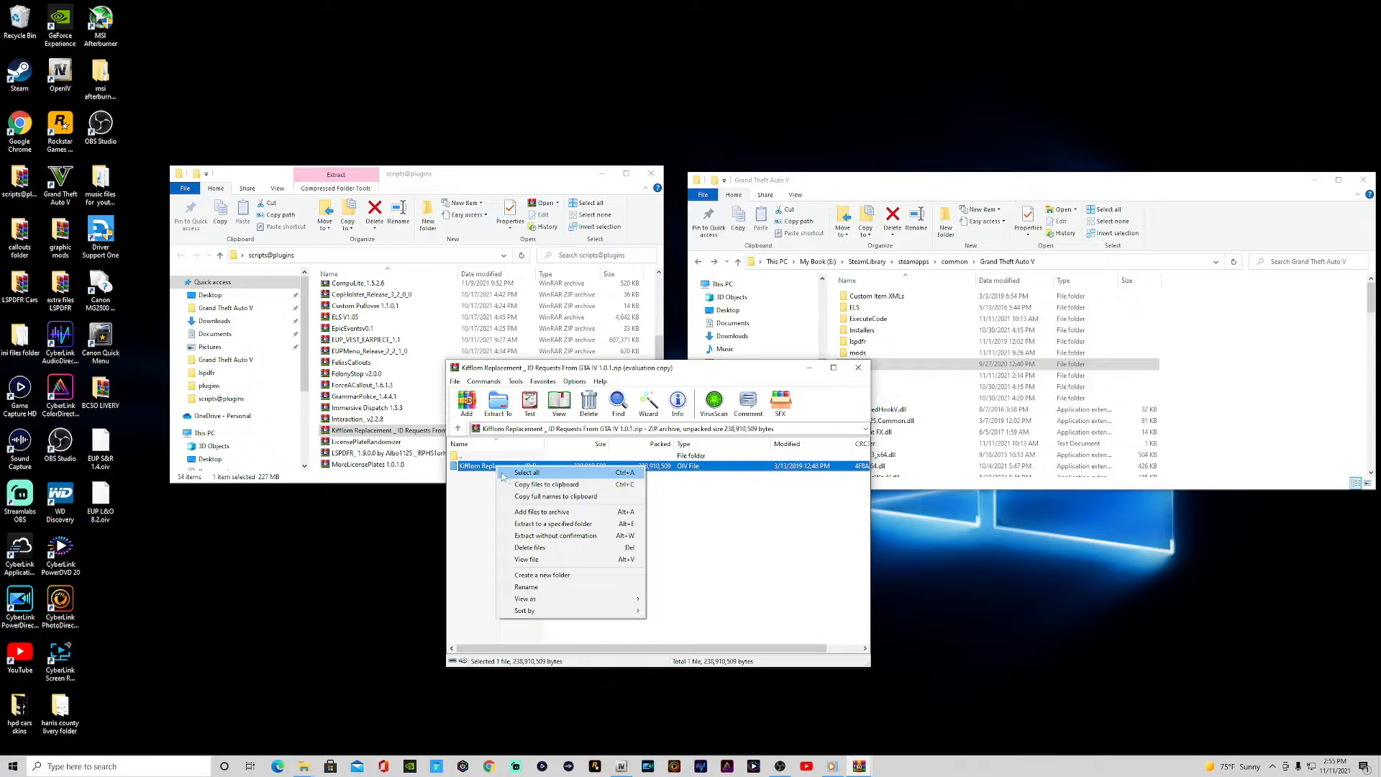
click(546, 525)
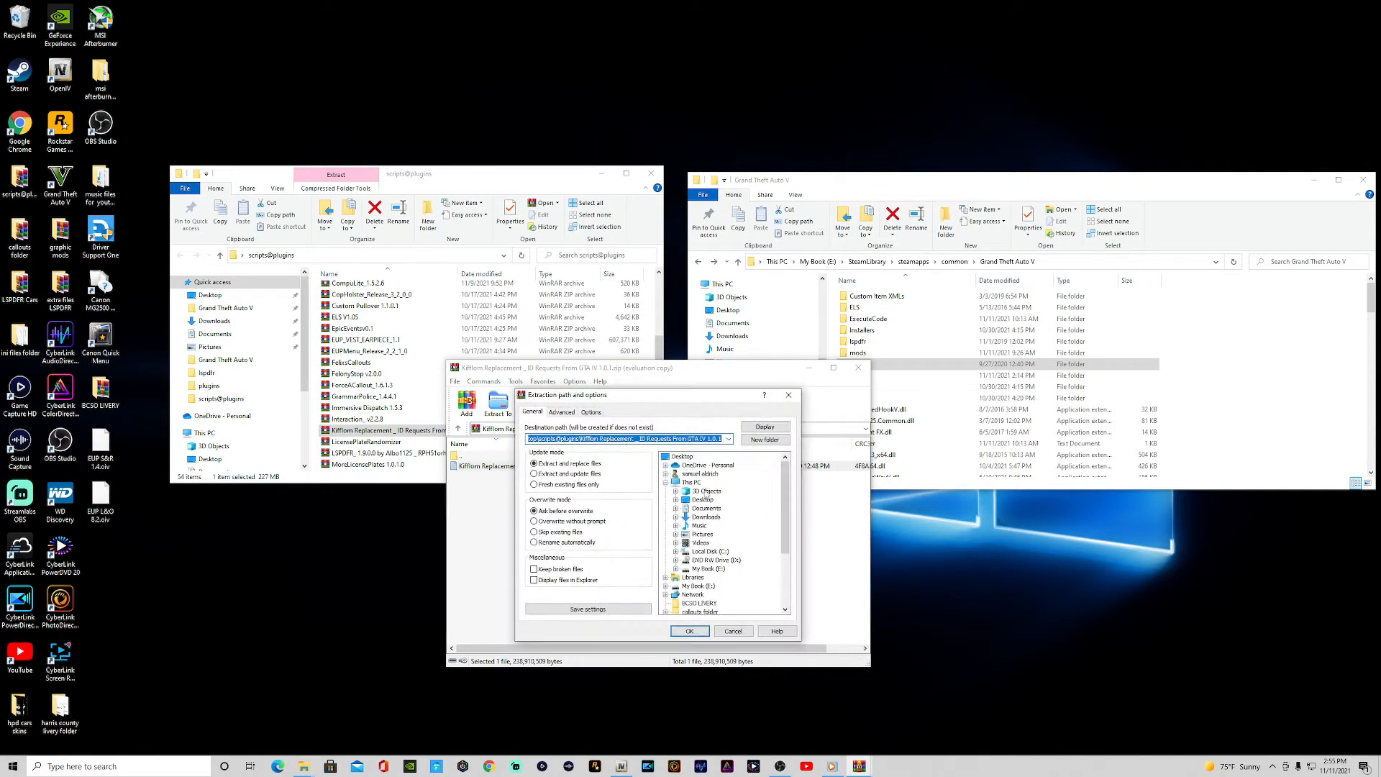
click(700, 633)
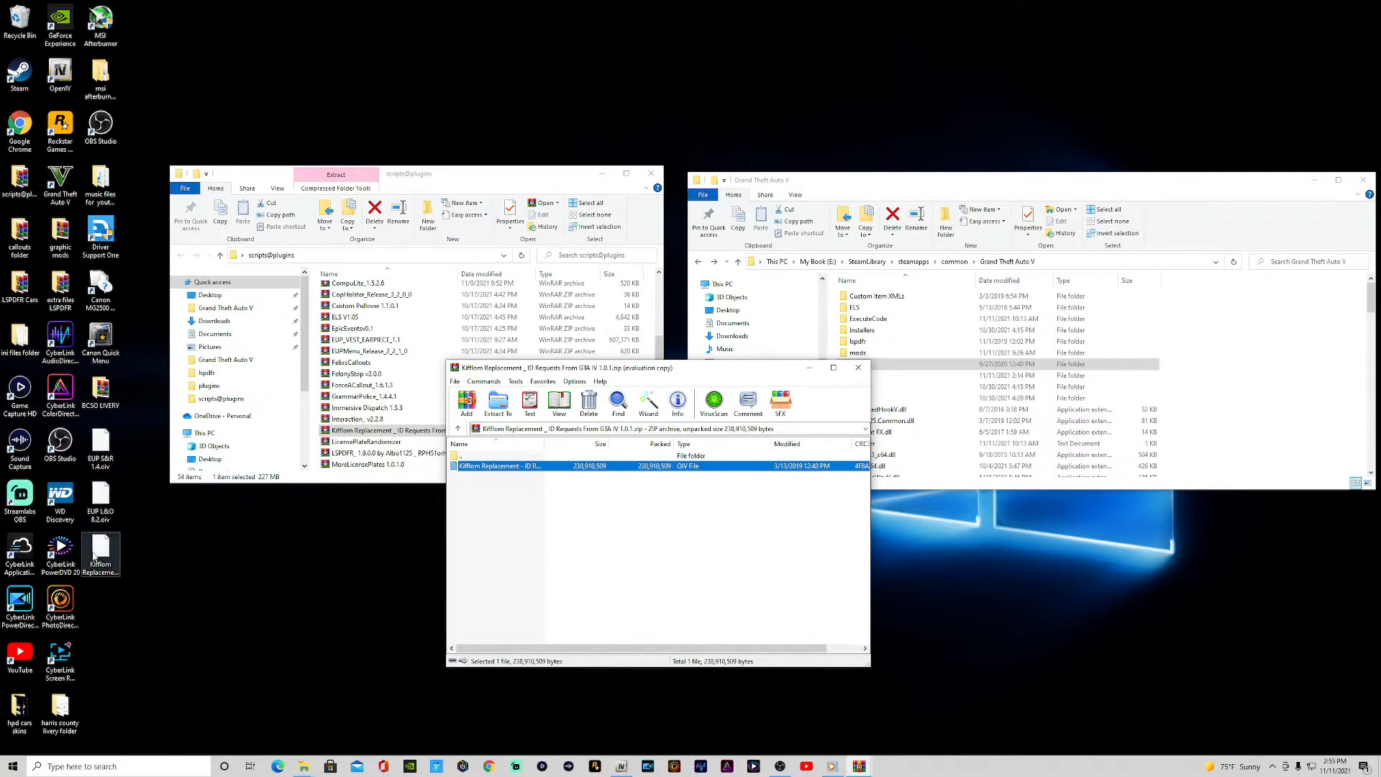
click(856, 369)
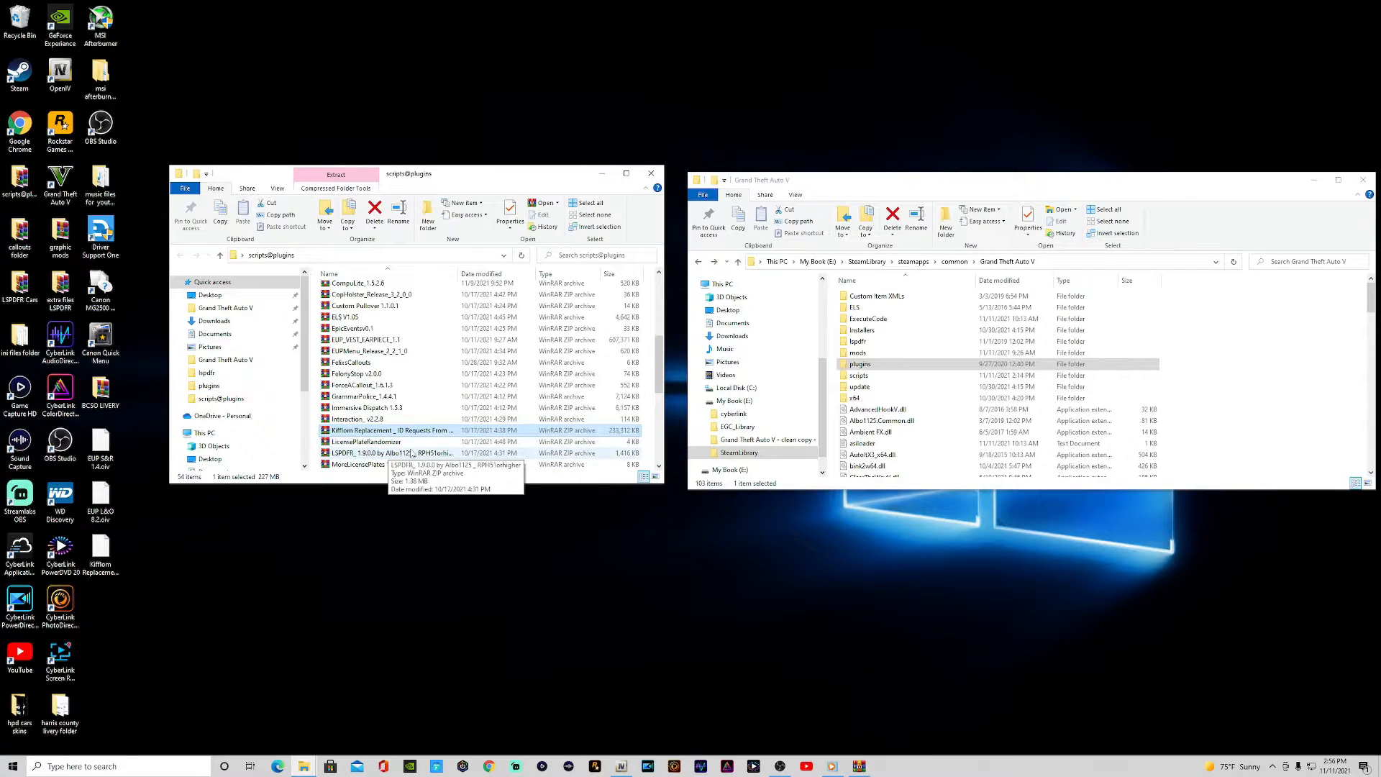
Check the contents of the Police K9 Shepherd V1.01 archive, minimize it, and look further through the scripts@plugins archives.
scroll(432, 444, down, 1)
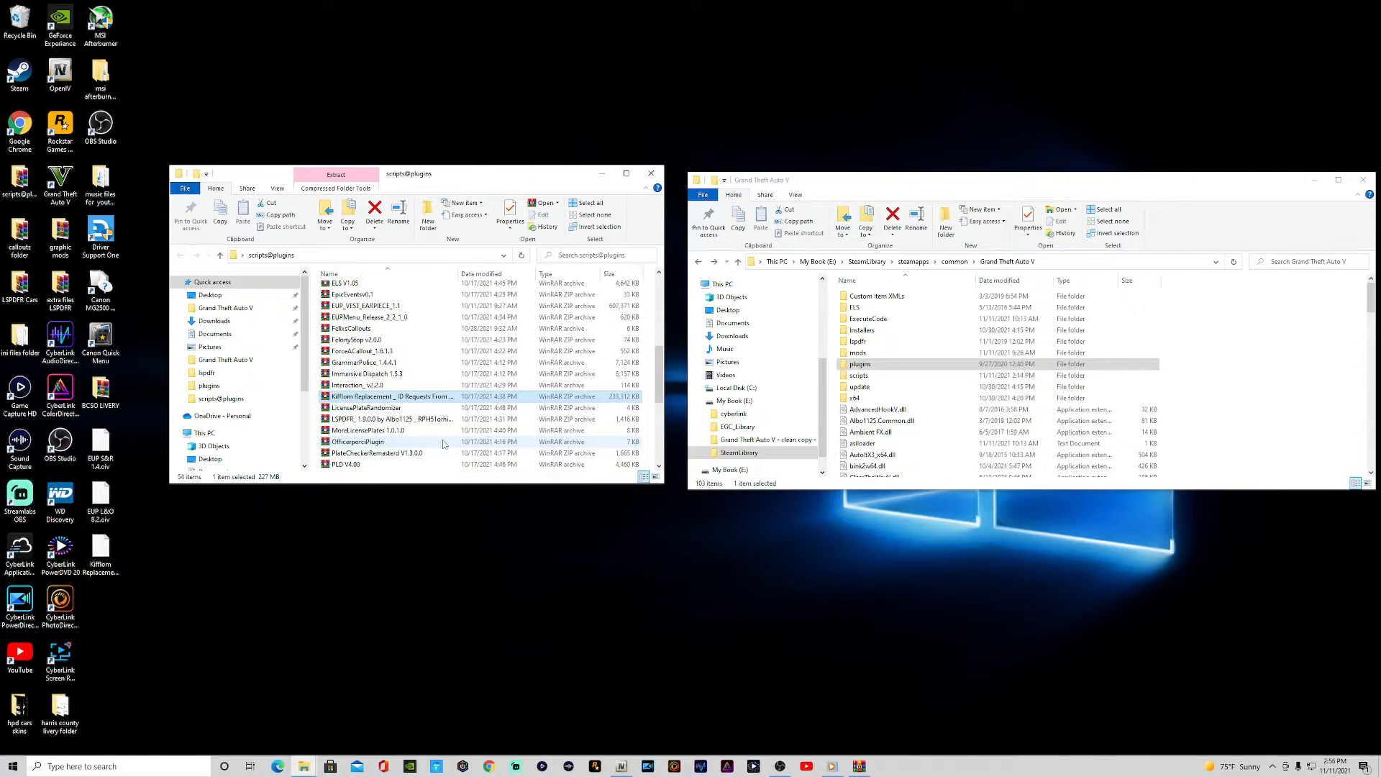
scroll(442, 444, down, 1)
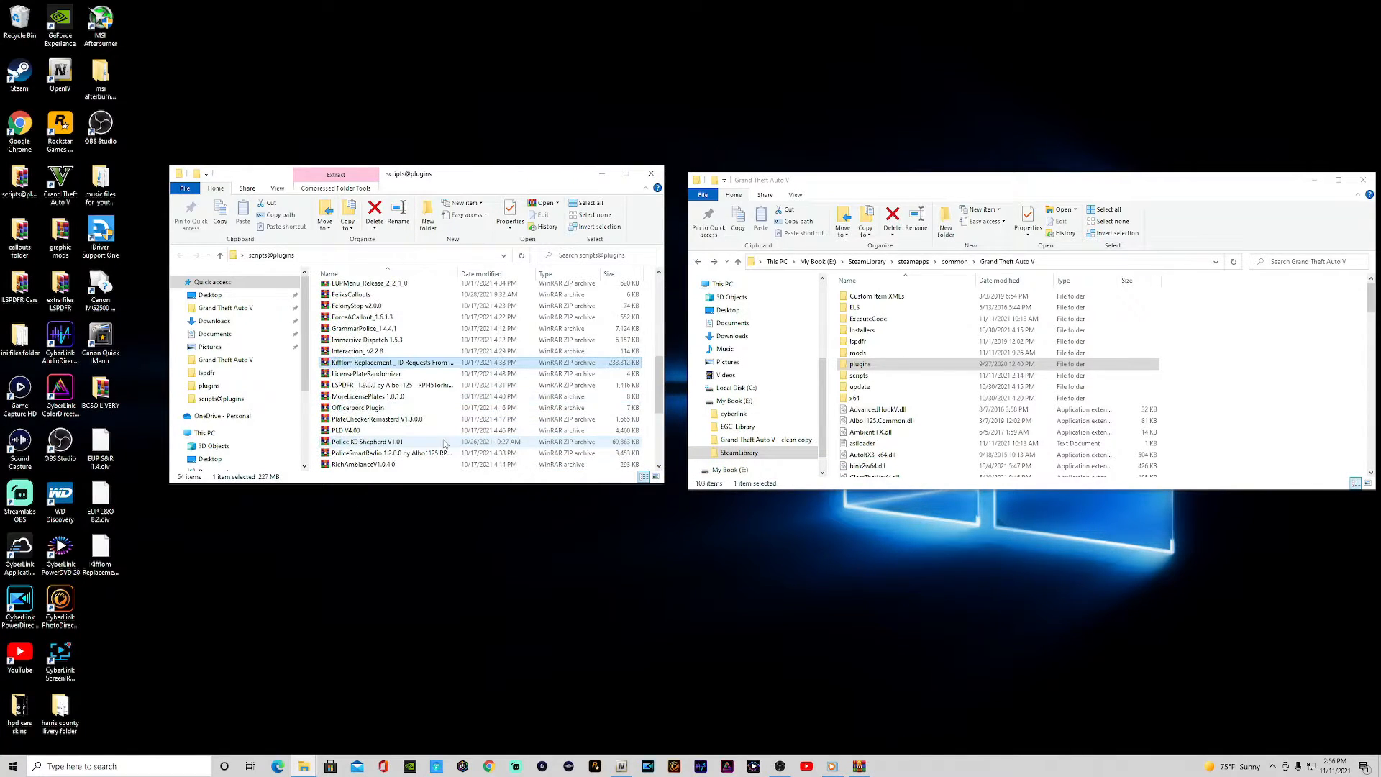
double_click(363, 443)
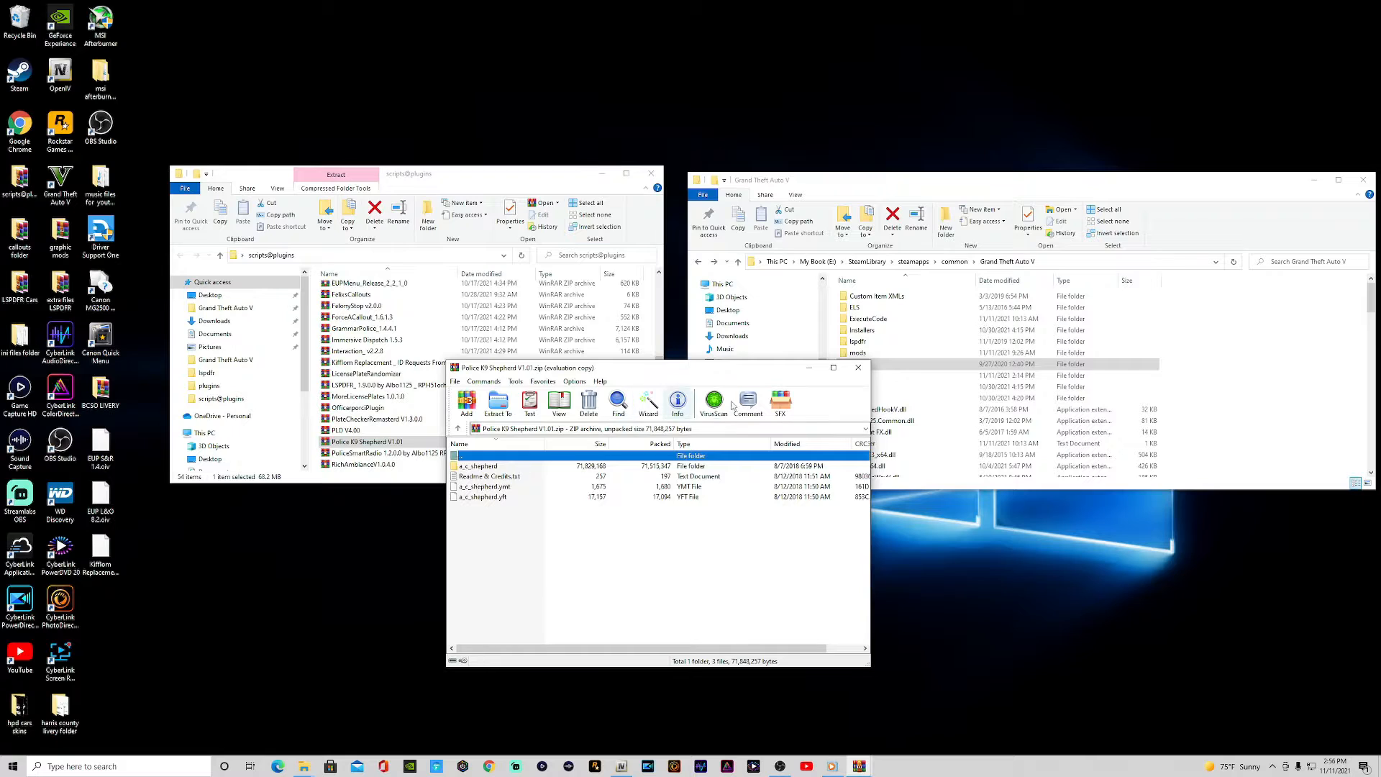
click(809, 367)
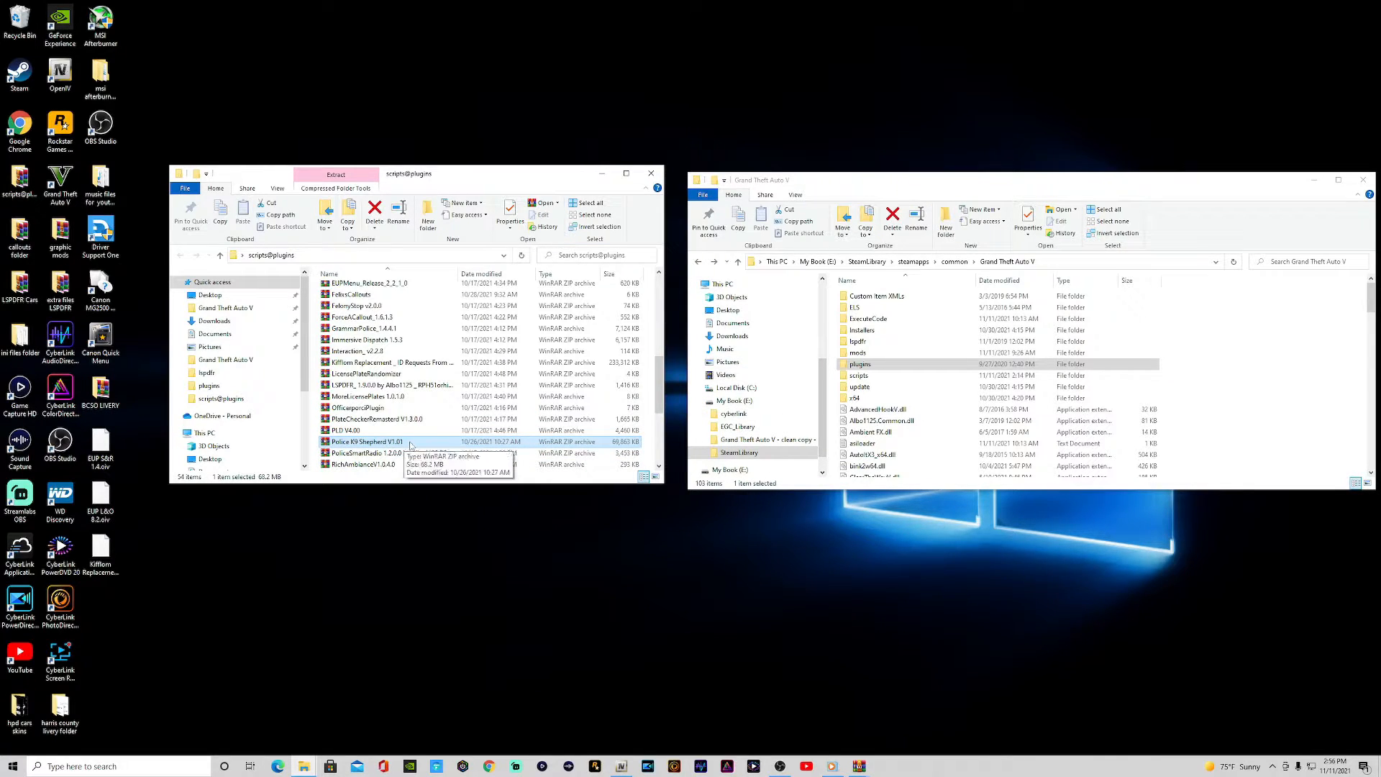
scroll(477, 442, down, 1)
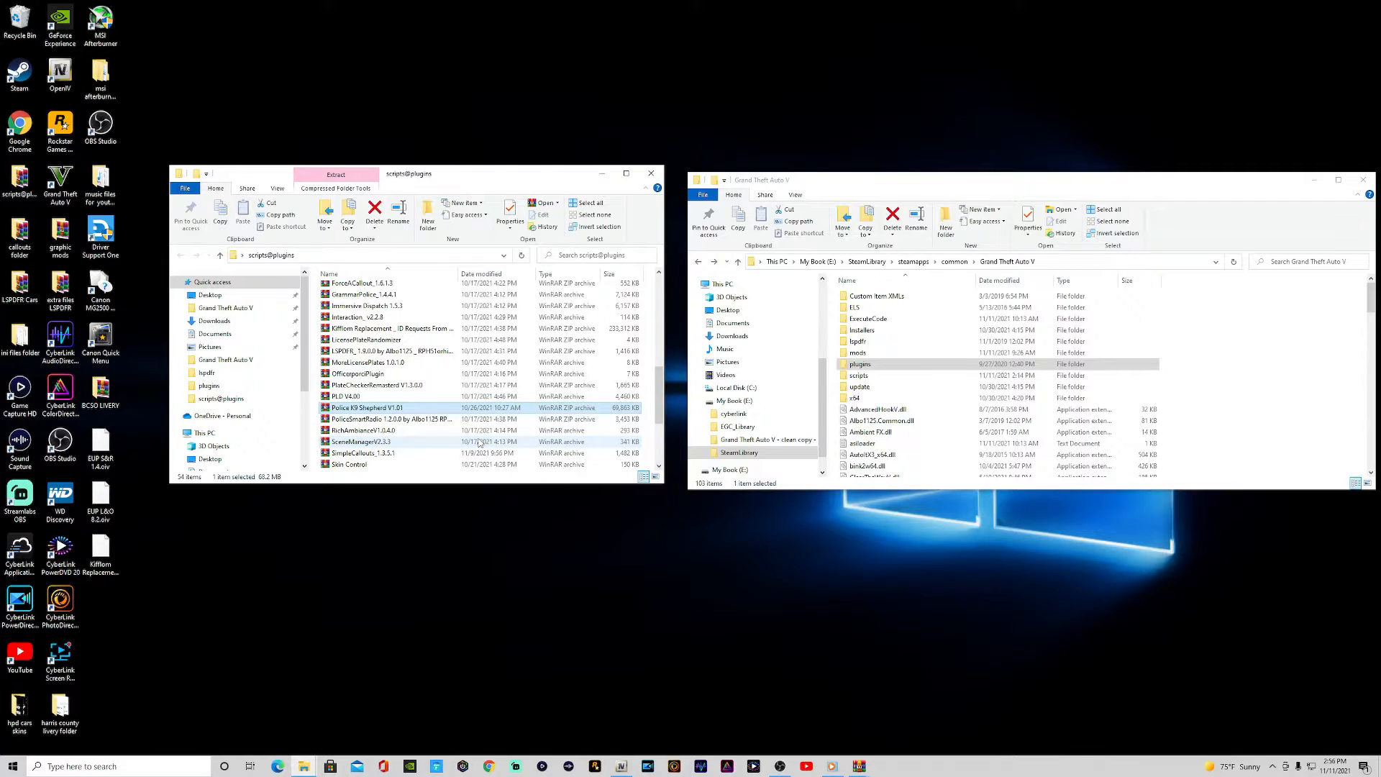
scroll(479, 442, down, 1)
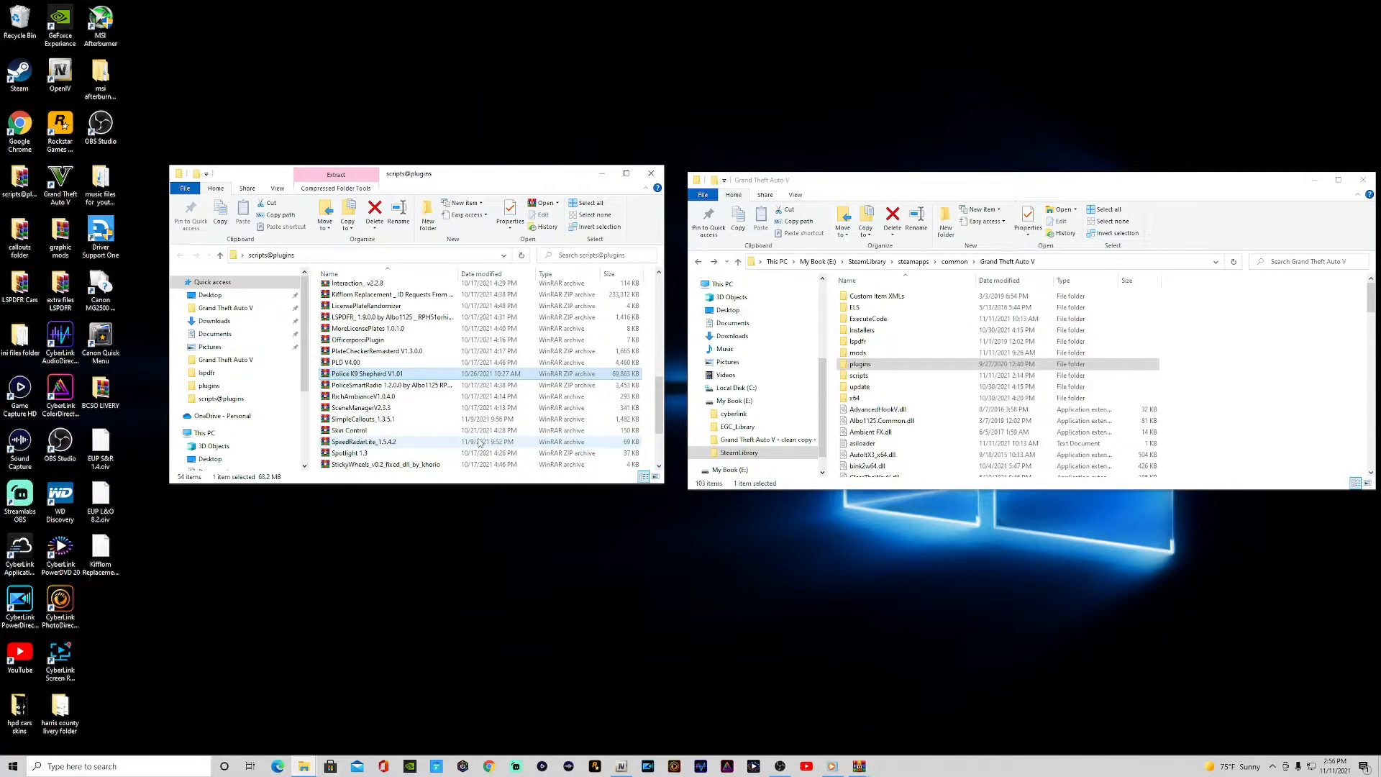
Copy the plugins folder from the Ultimate Q_A 2.0 archive into the Grand Theft Auto V directory, replacing the existing files, and close the archive.
scroll(479, 442, down, 1)
scroll(479, 442, down, 1)
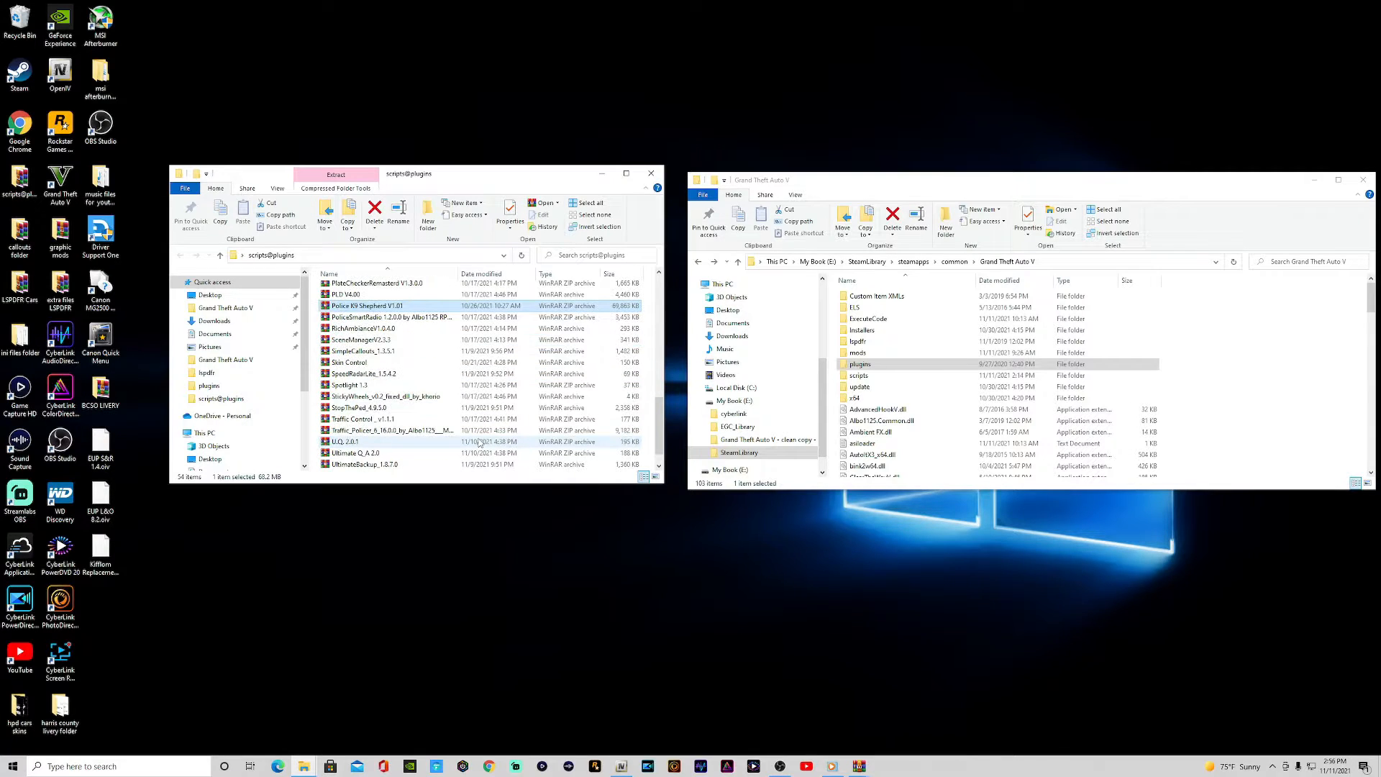
scroll(479, 442, down, 1)
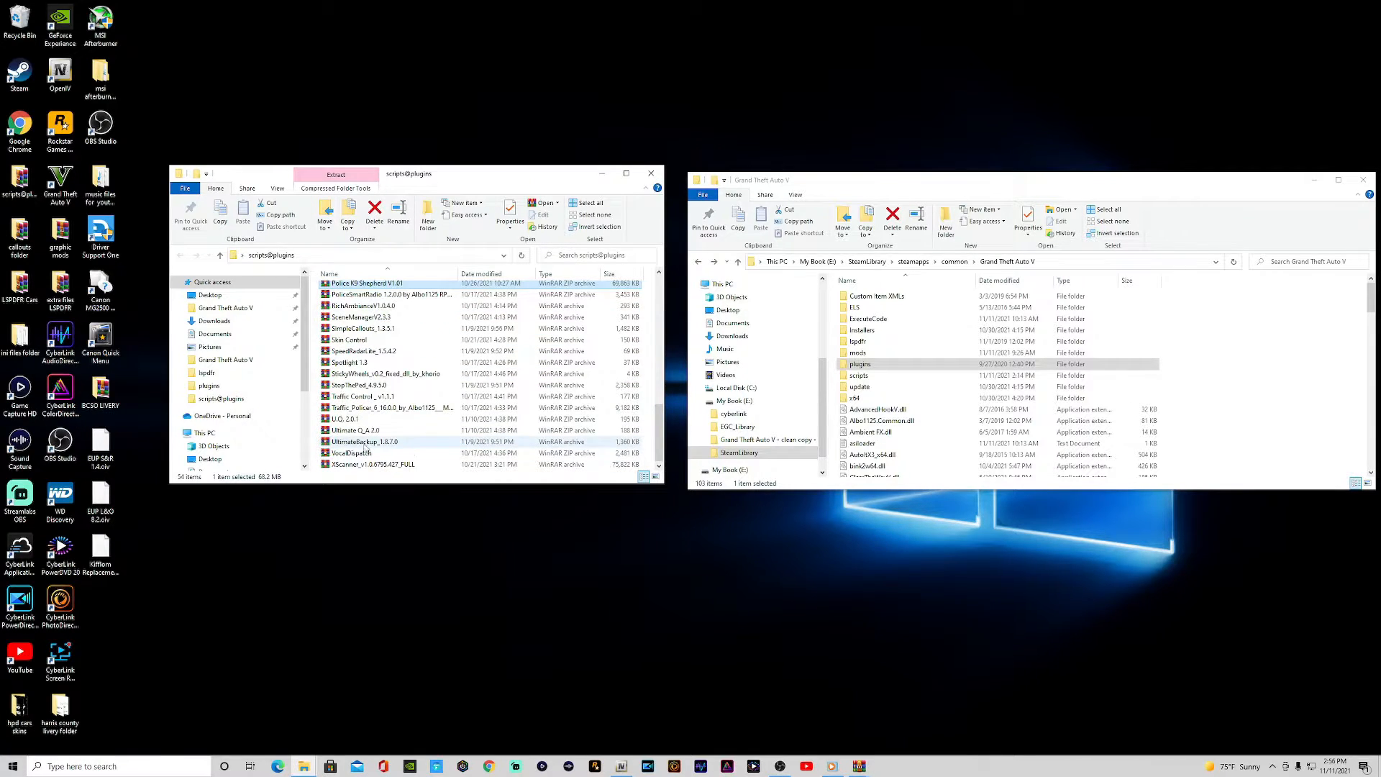
double_click(354, 432)
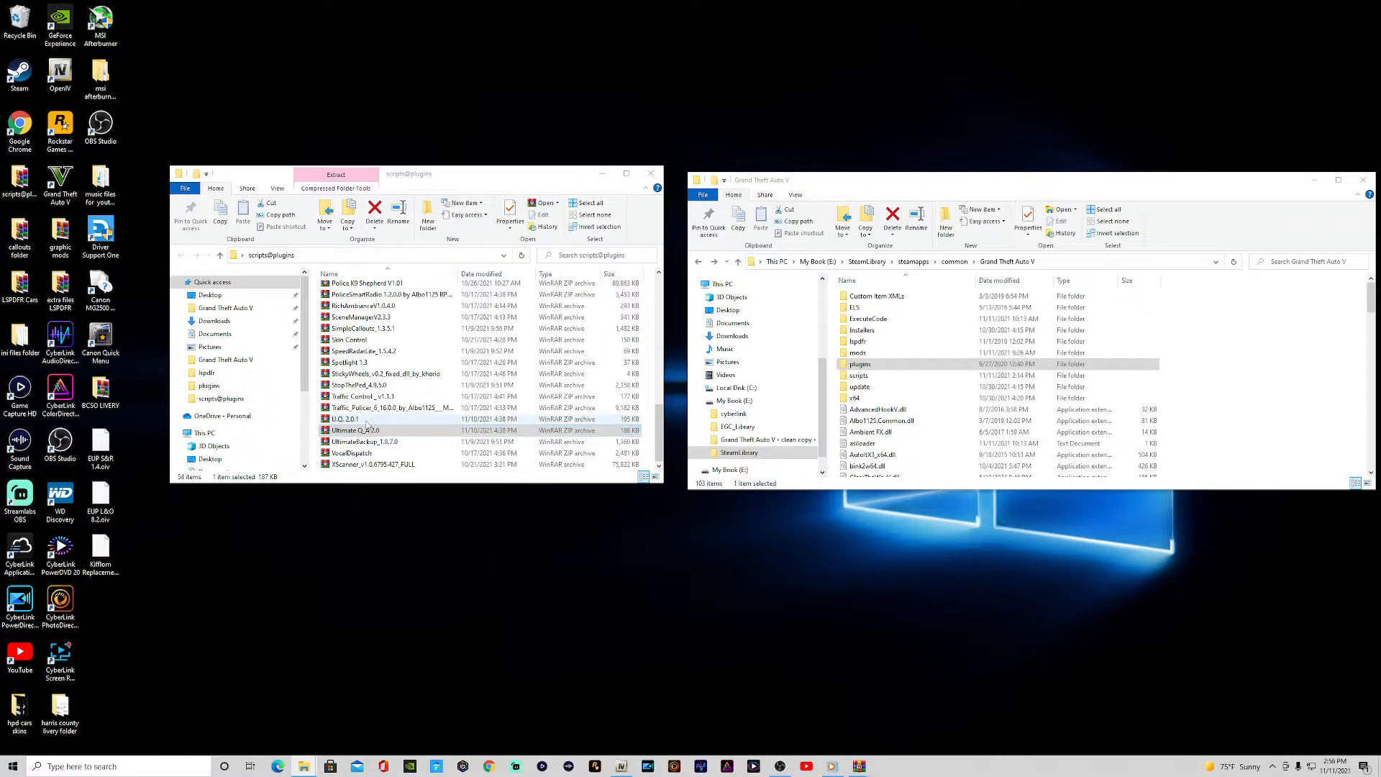
double_click(469, 466)
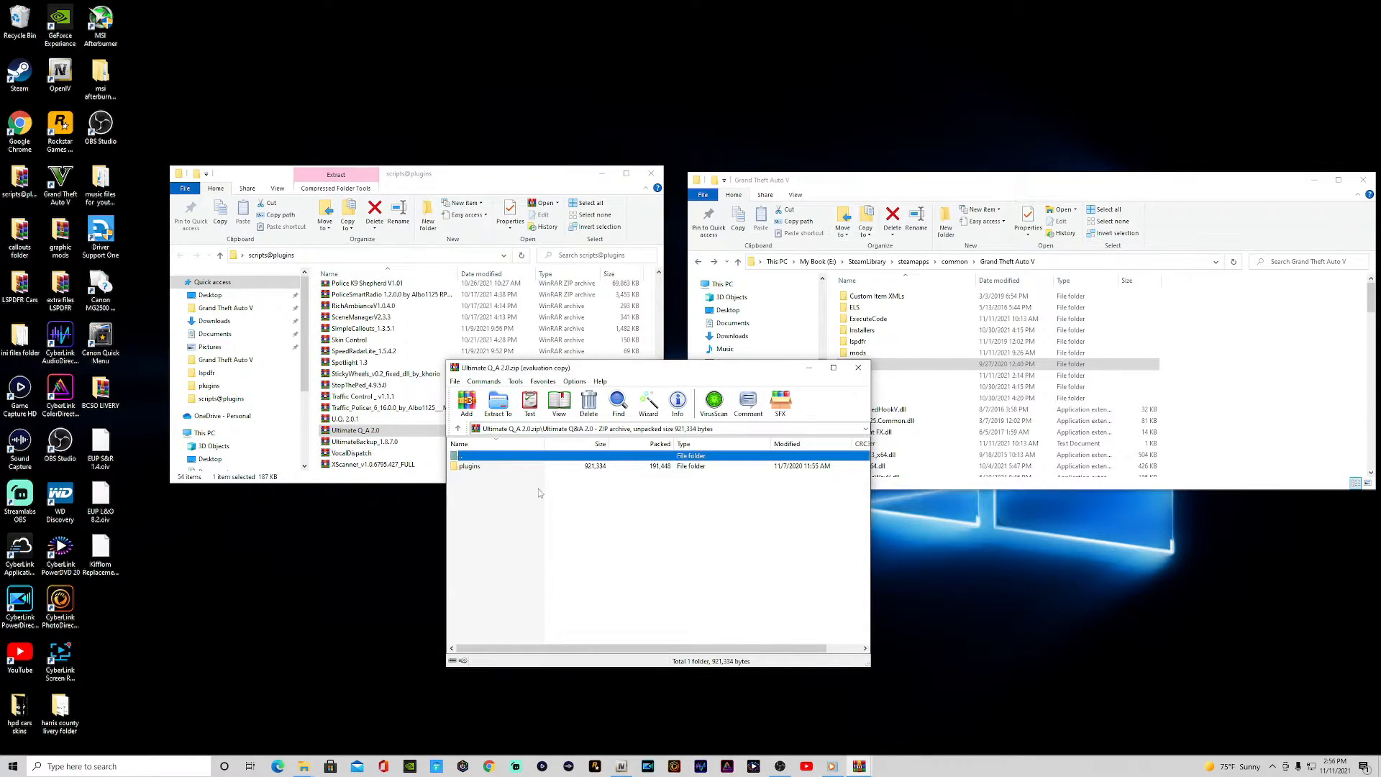
drag(473, 468, 1278, 382)
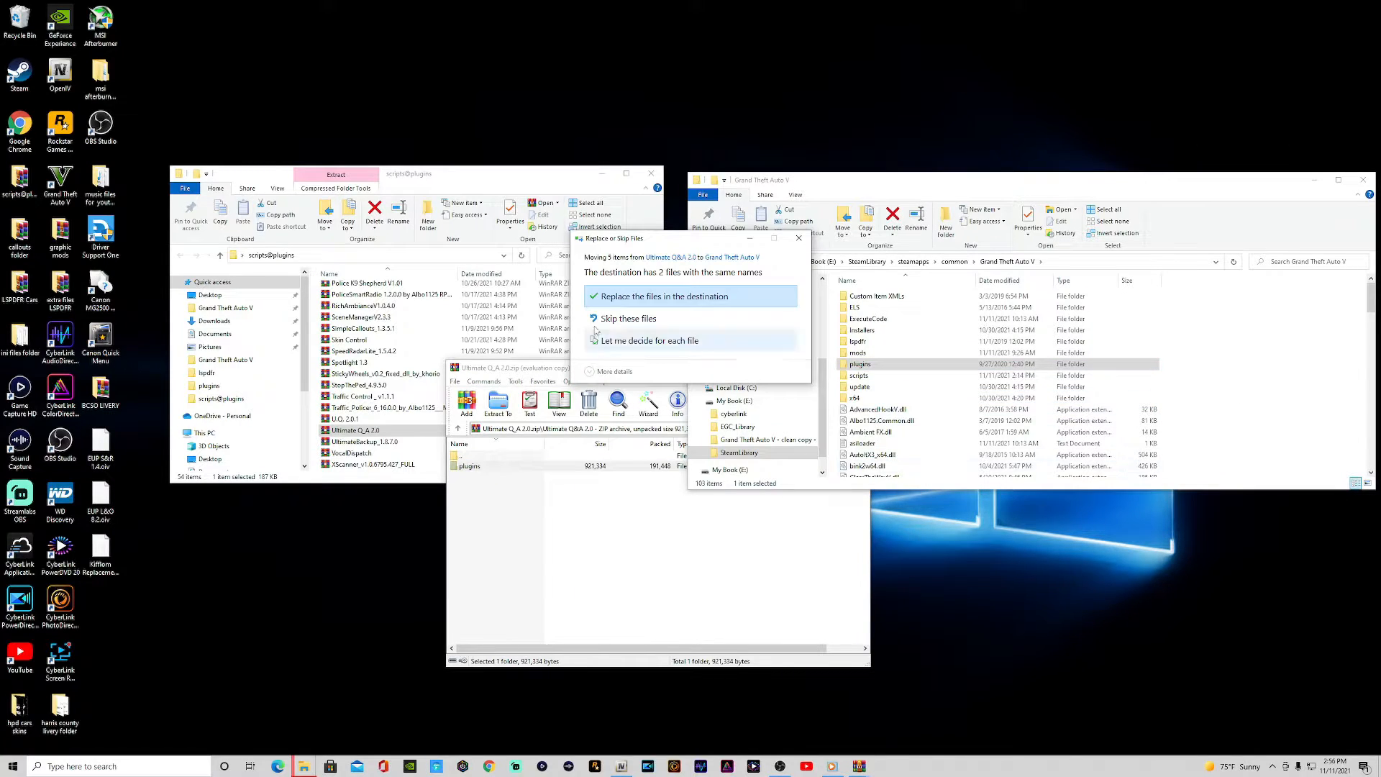
click(653, 305)
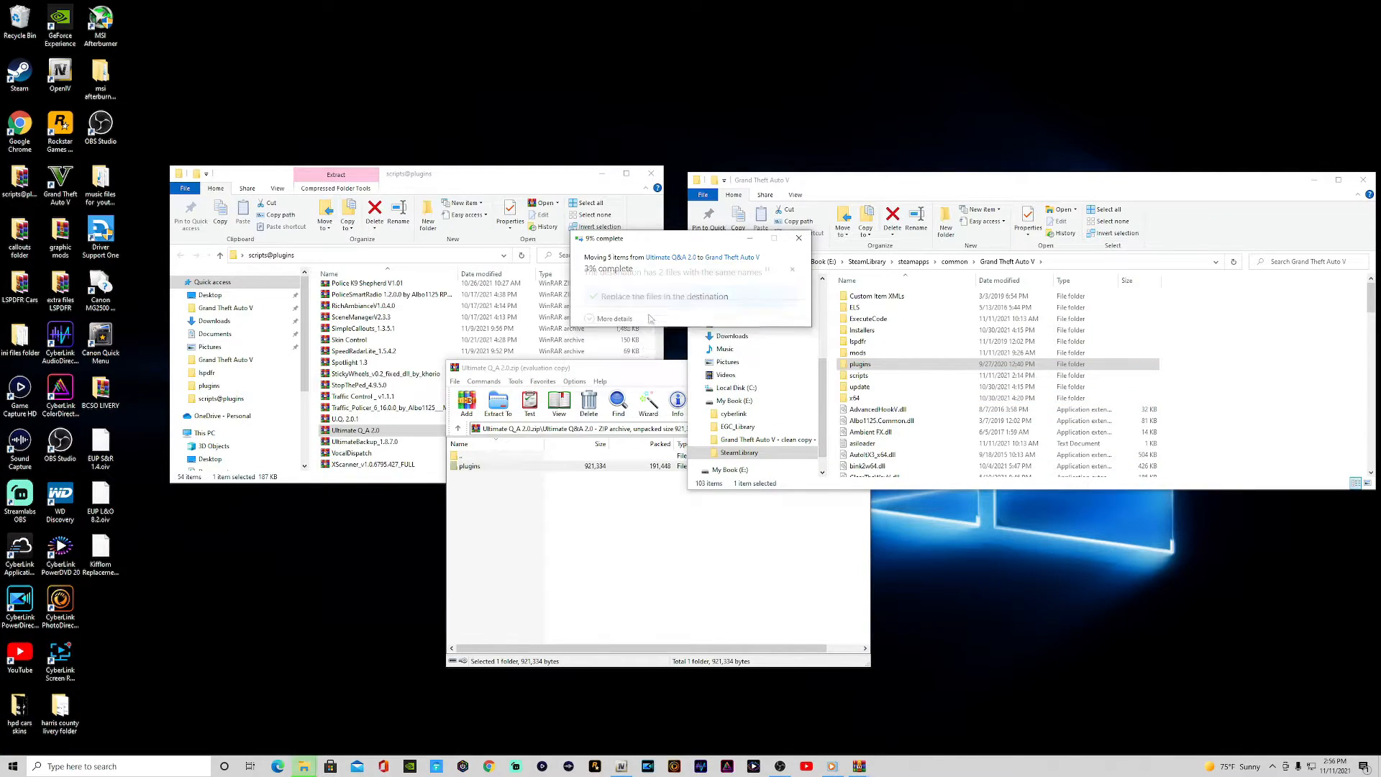
click(665, 525)
click(858, 367)
Copy the plugins folder from the U.Q. 2.0.1 archive into the Grand Theft Auto V directory, replacing duplicate files, and close the archive.
click(343, 420)
double_click(342, 420)
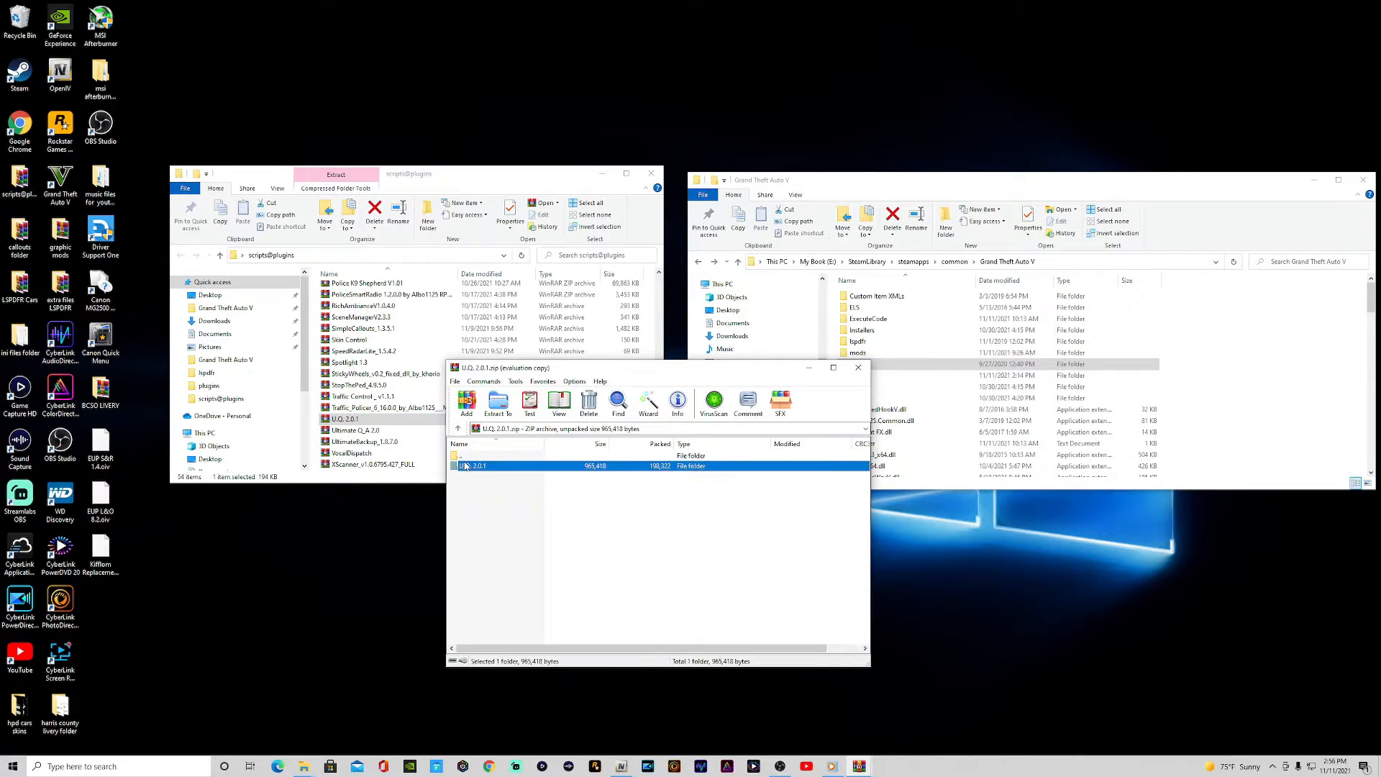
drag(475, 467, 1259, 396)
click(682, 299)
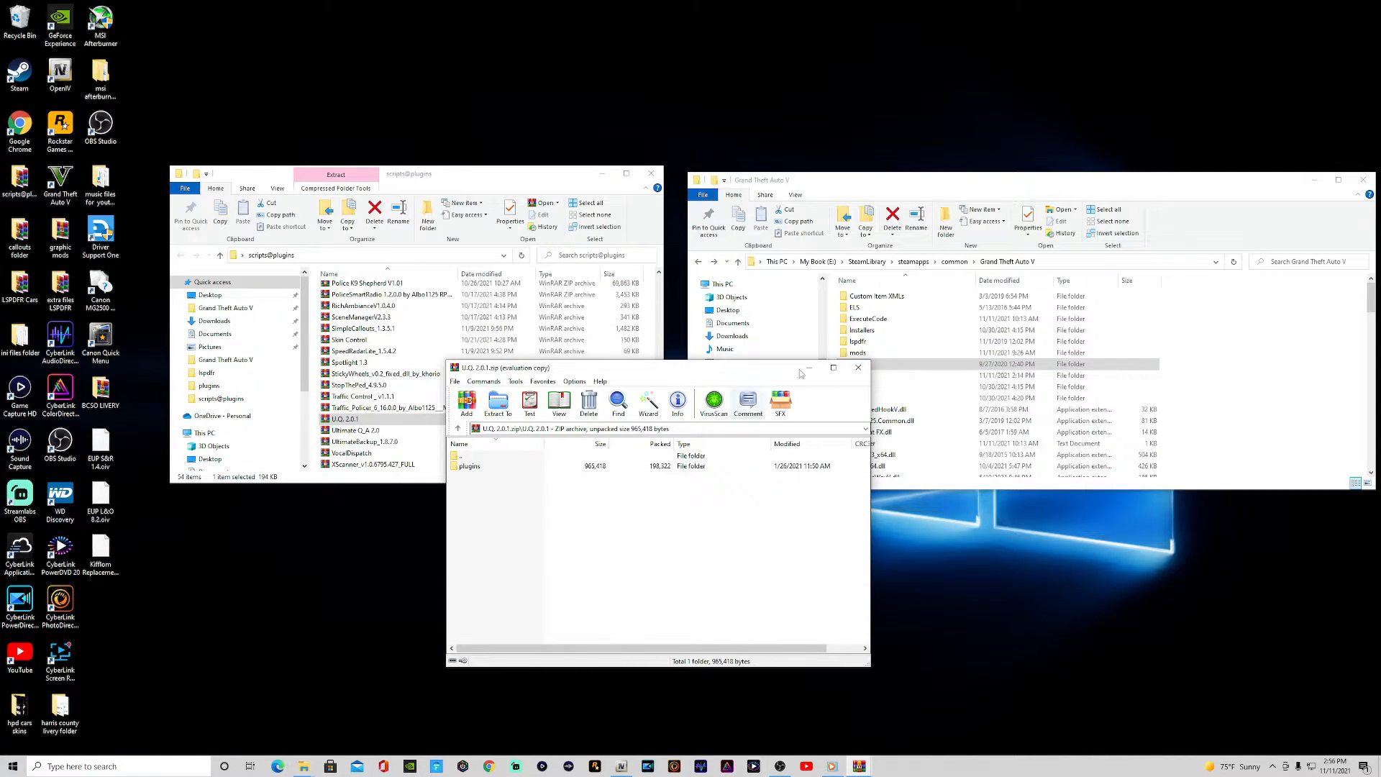
click(857, 368)
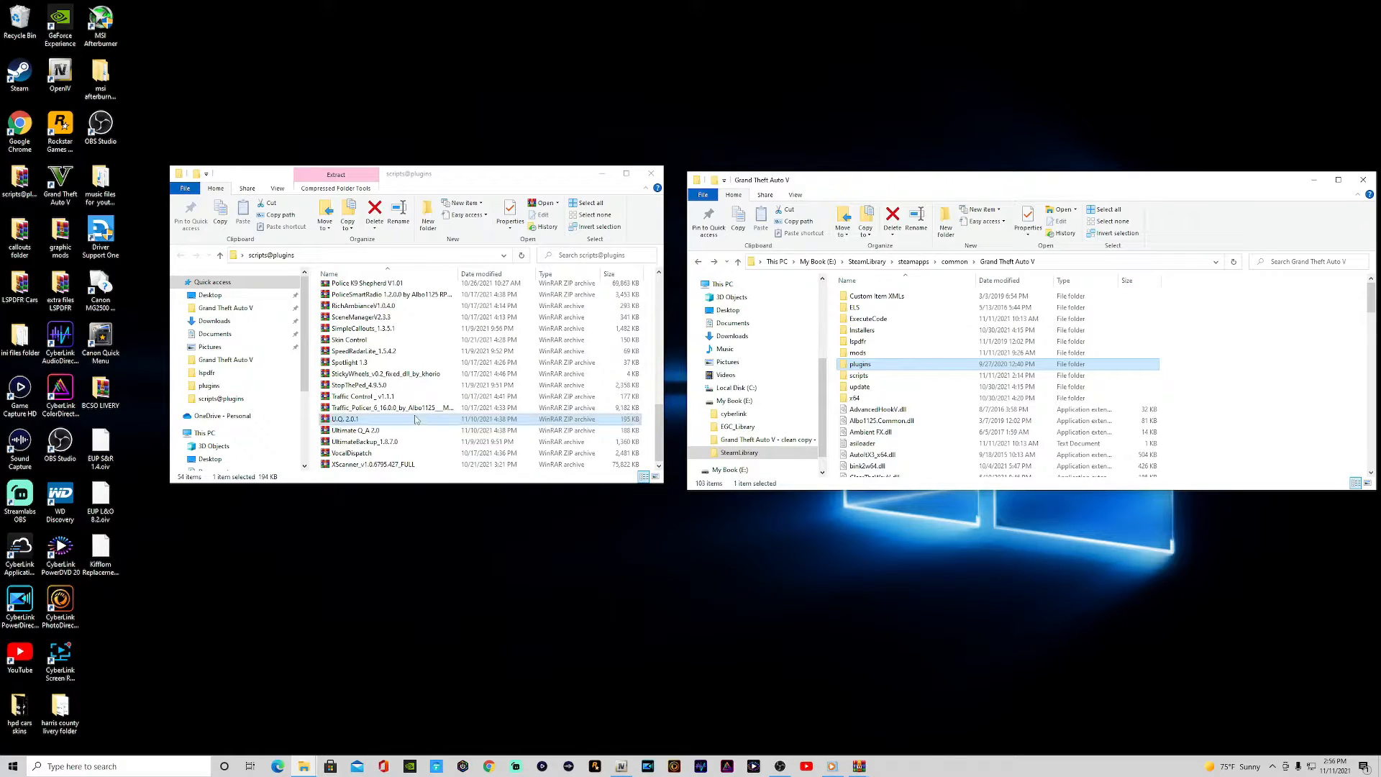
Close the scripts@plugins folder and minimize the Grand Theft Auto V directory window.
scroll(402, 421, up, 12)
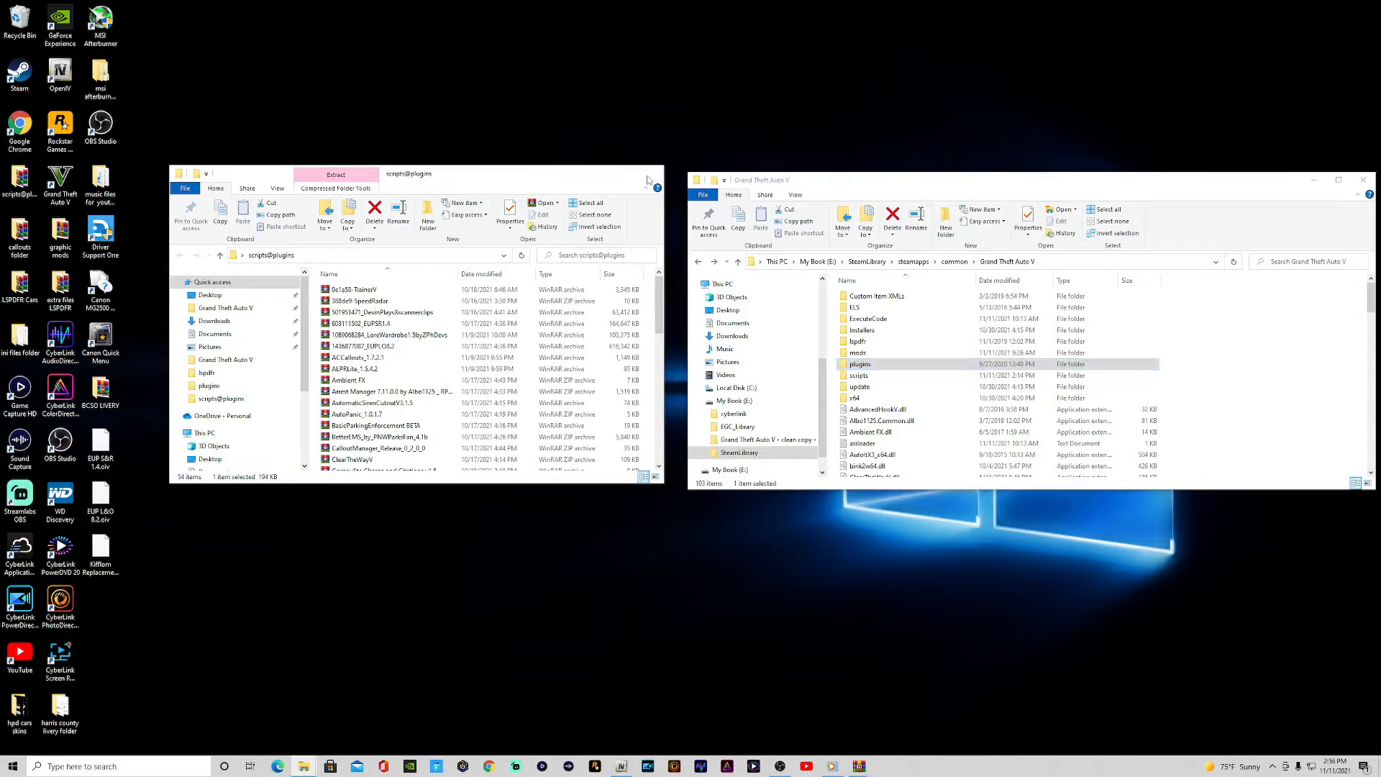
click(650, 175)
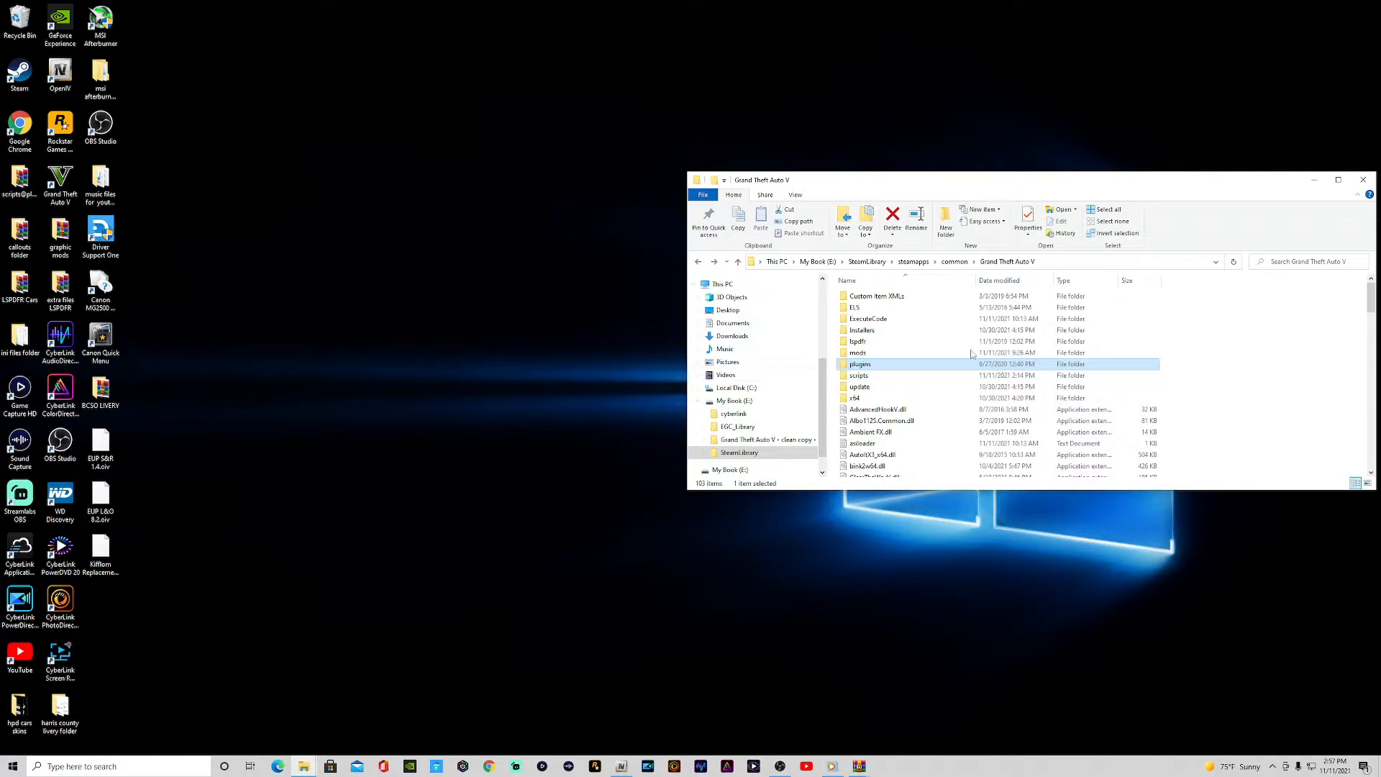
click(1315, 182)
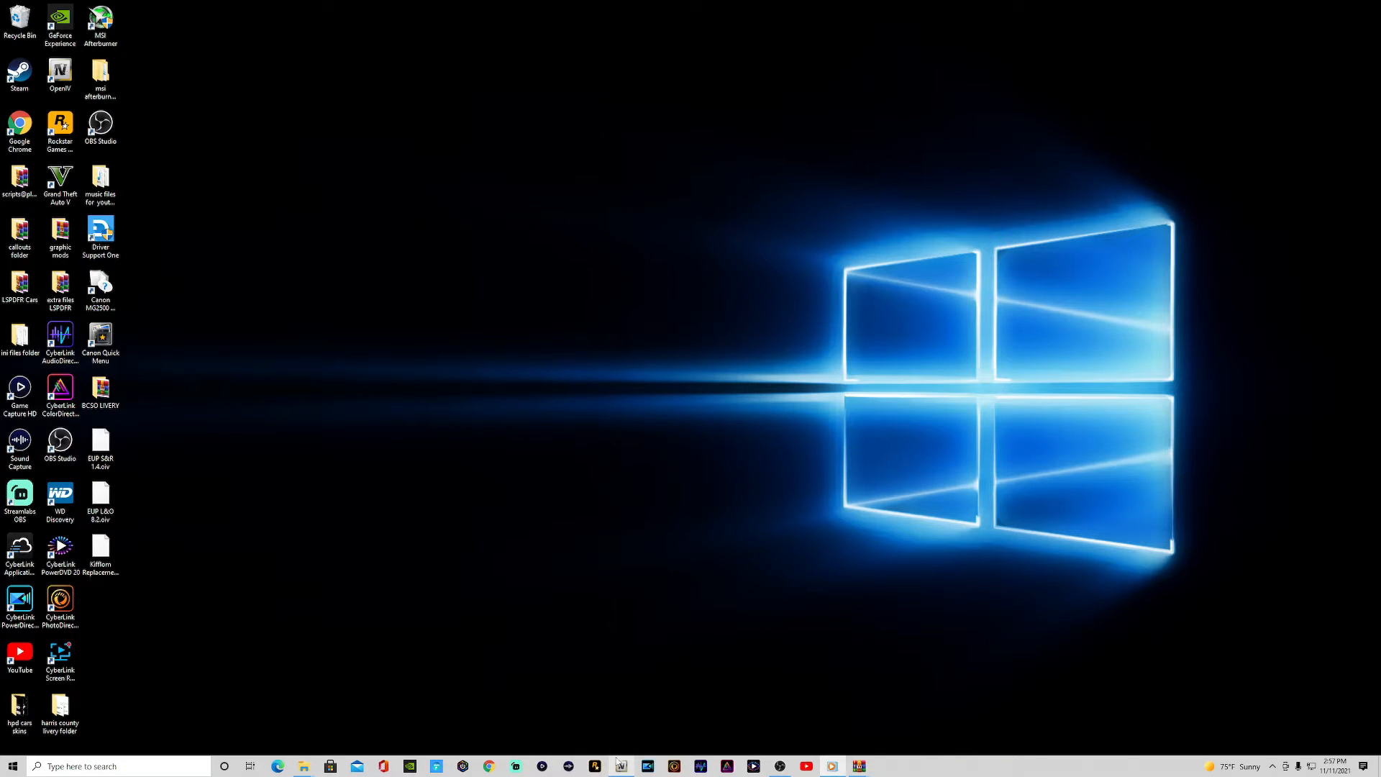
Switch to OpenIV and load EUP L&O 8.2.oiv from the Desktop in the package installer.
mouse_move(620, 770)
click(603, 686)
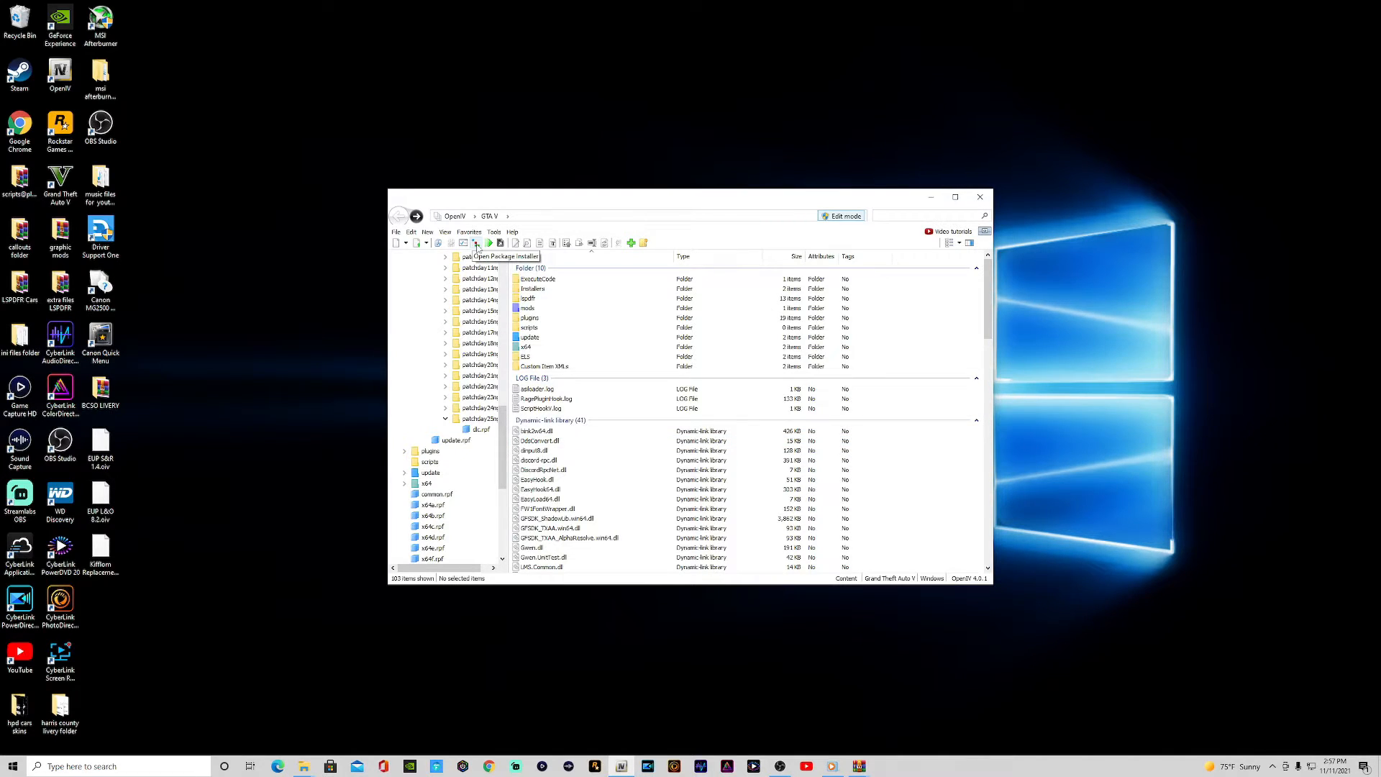
click(476, 245)
click(478, 244)
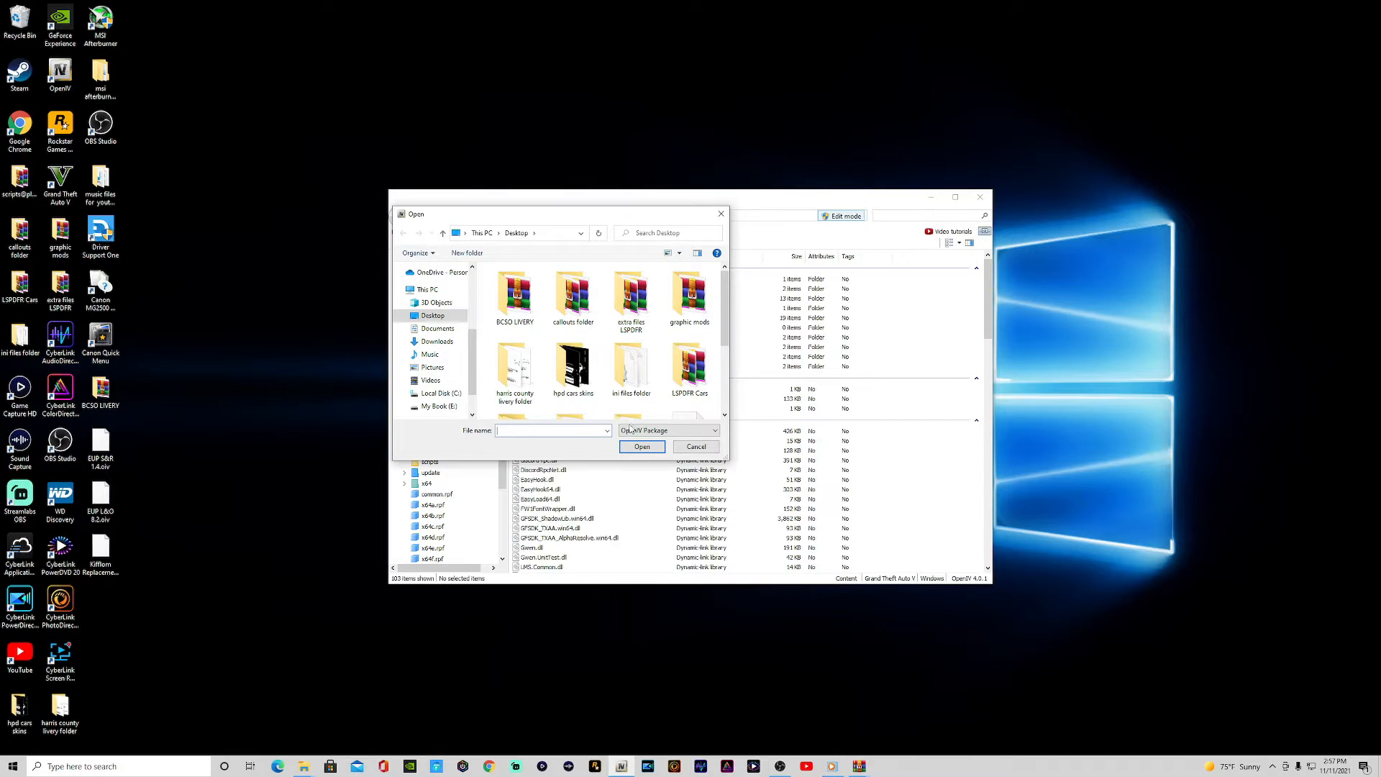
scroll(618, 345, down, 3)
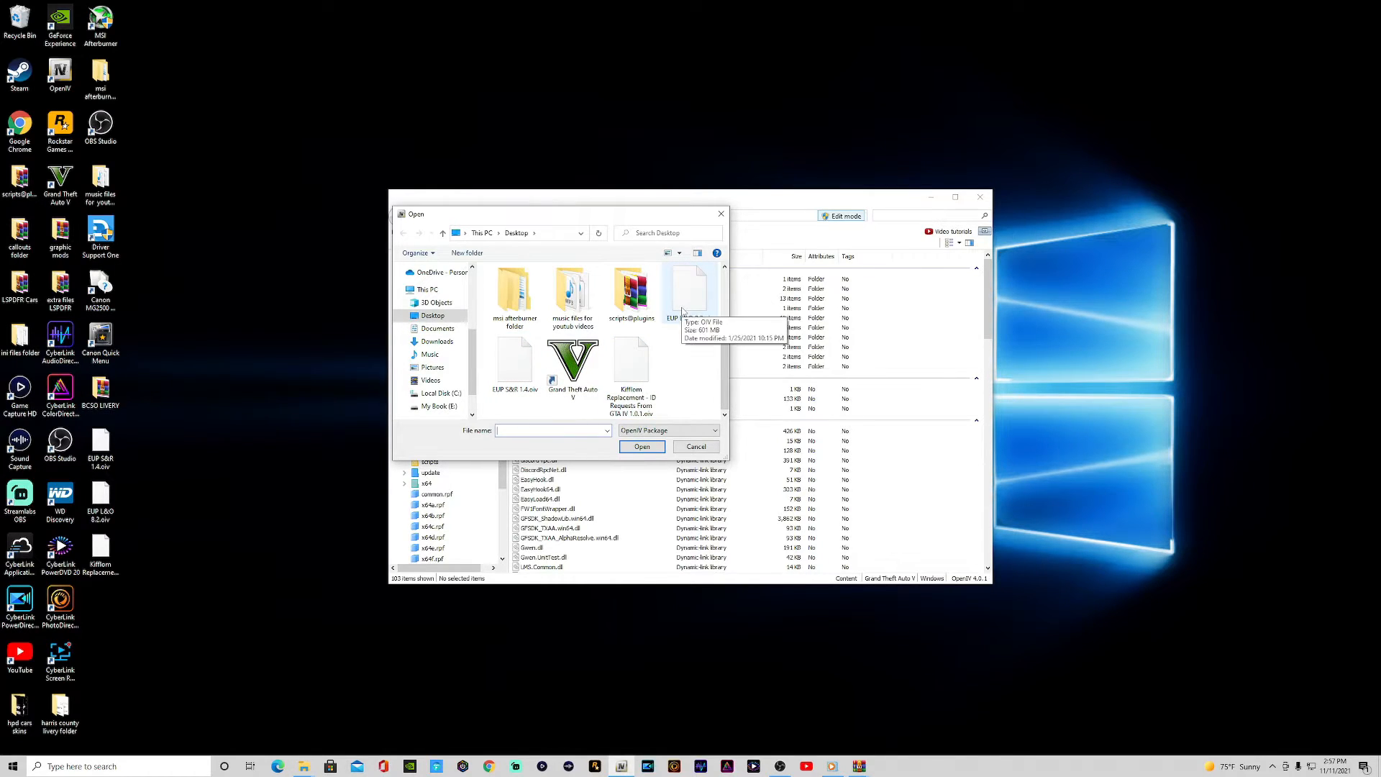
scroll(685, 334, up, 3)
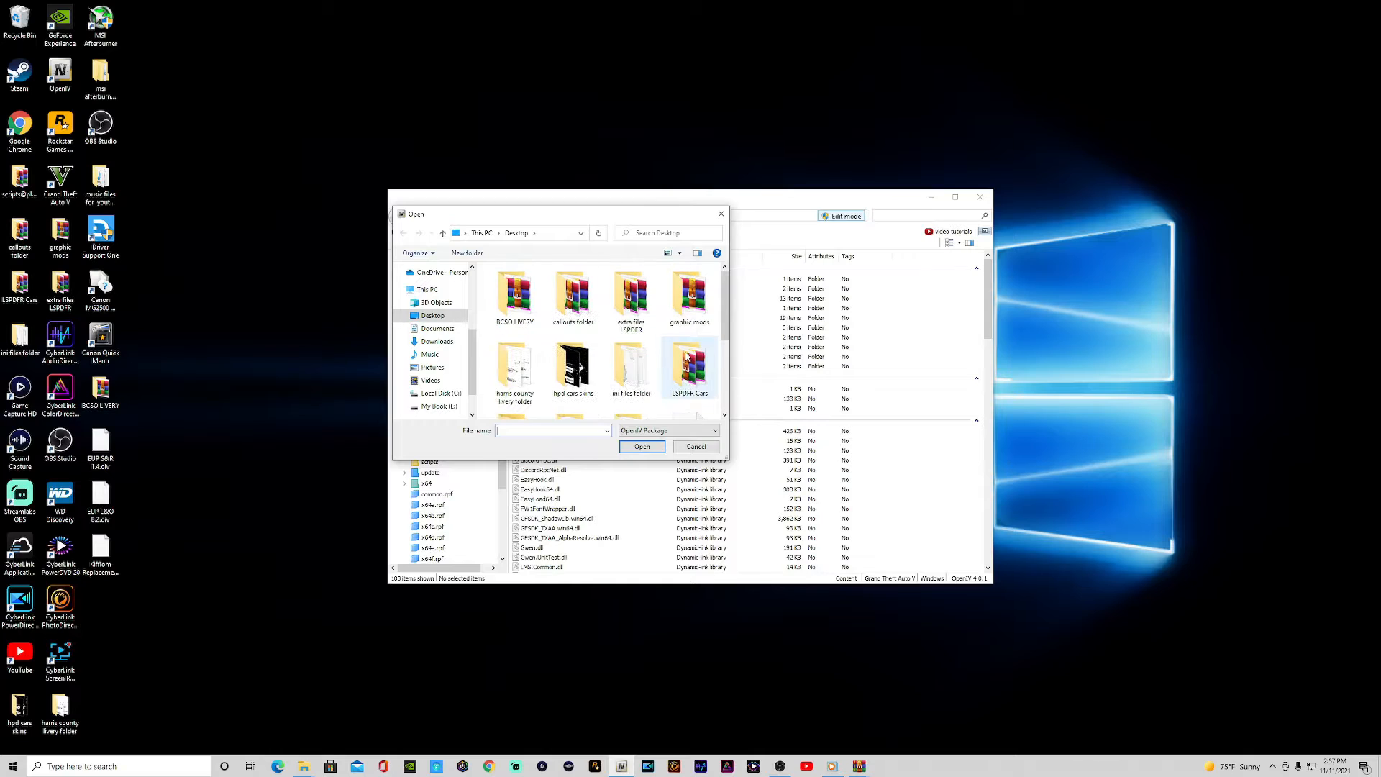
scroll(687, 356, down, 3)
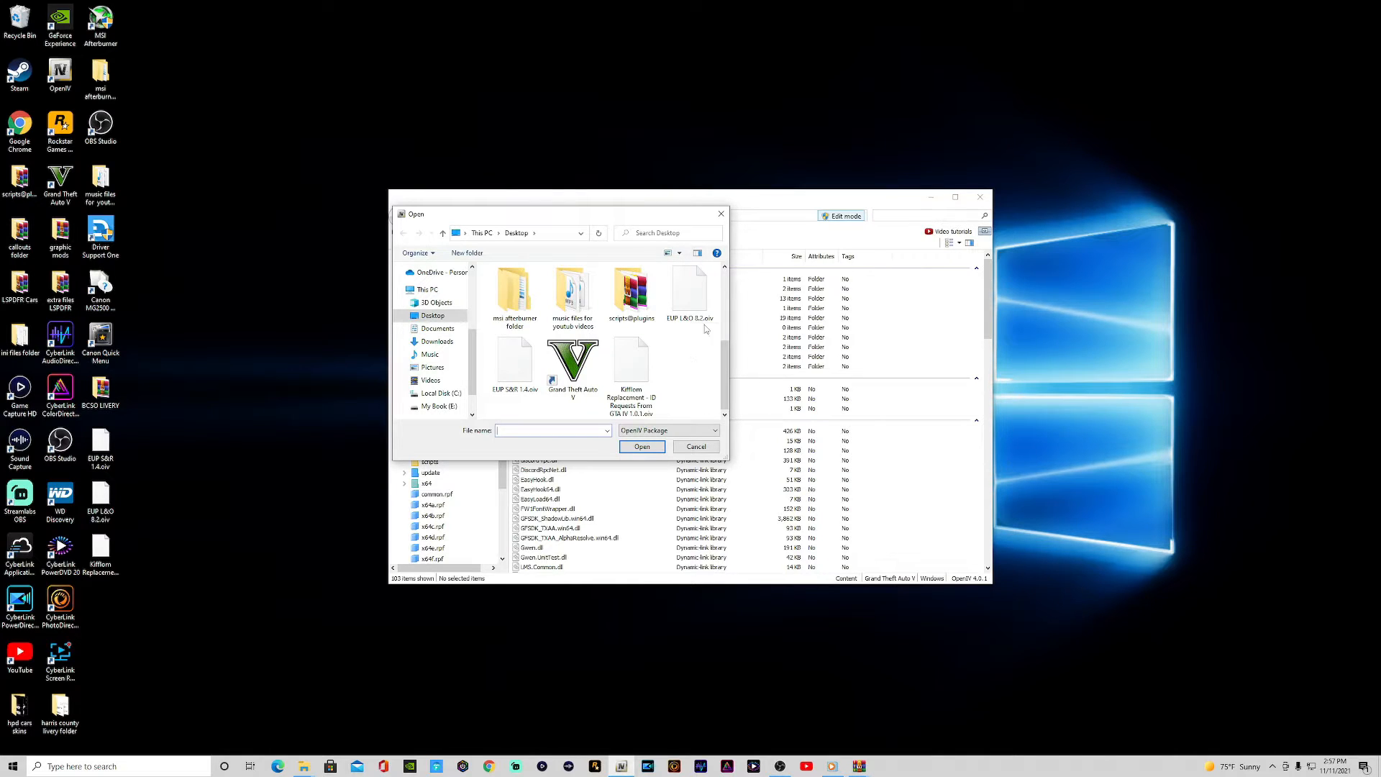
click(699, 306)
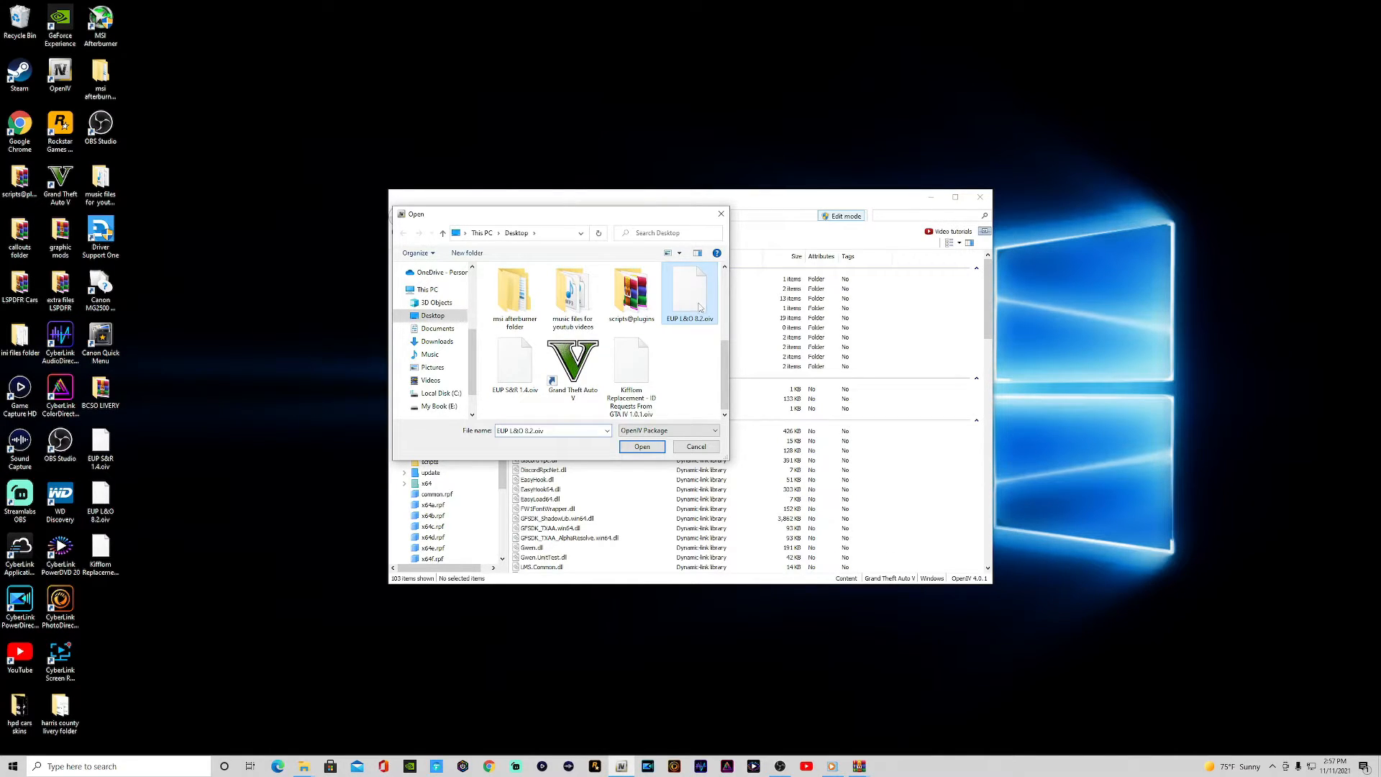
click(651, 447)
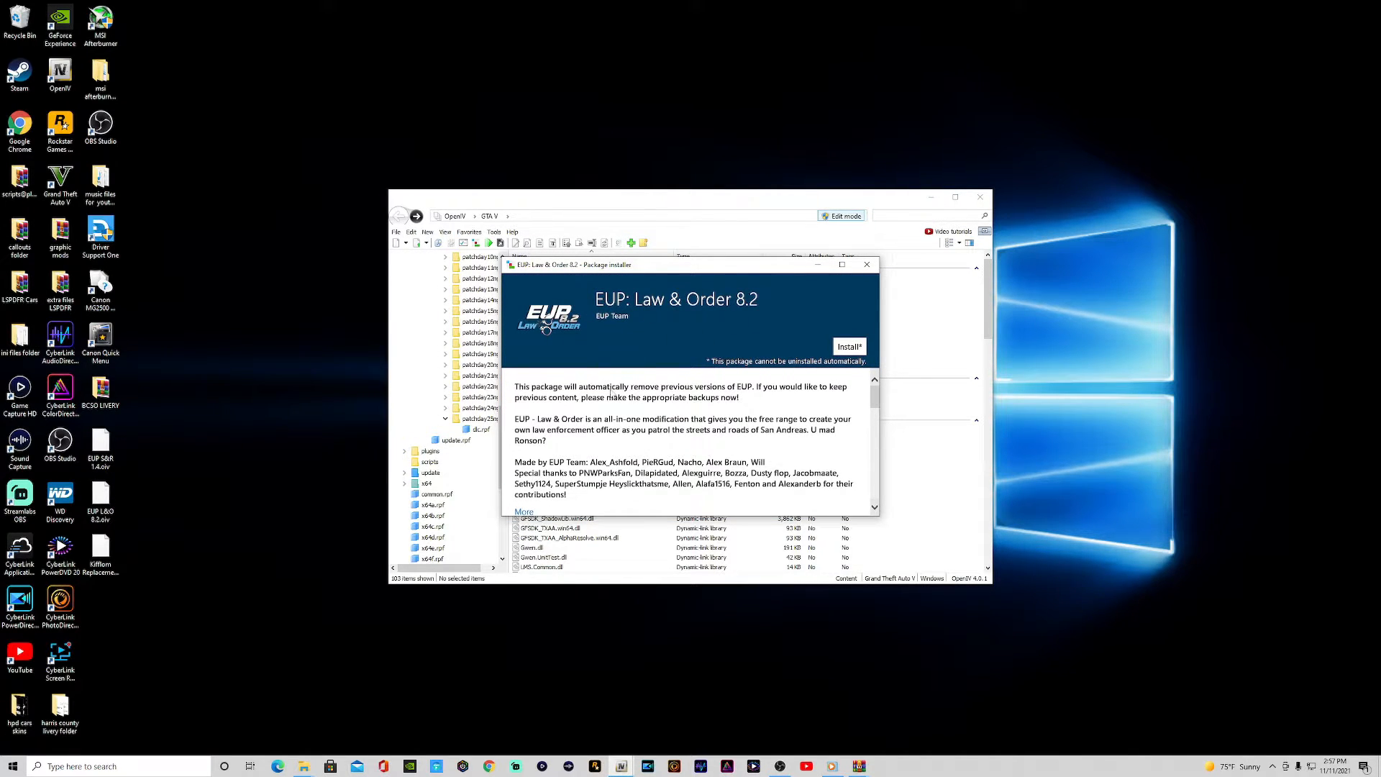
Install the EUP: Law & Order 8.2 package into the "mods" folder and close the installer.
click(849, 346)
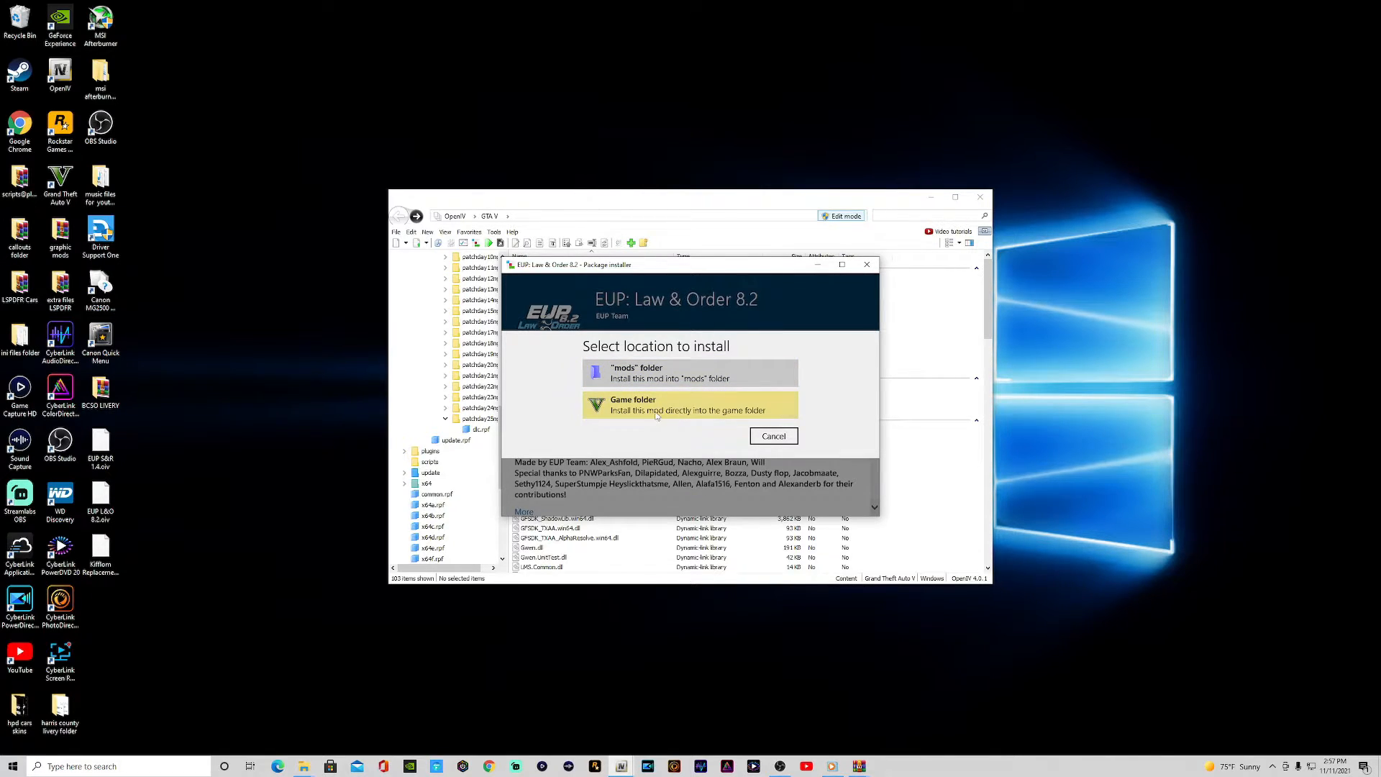
click(644, 376)
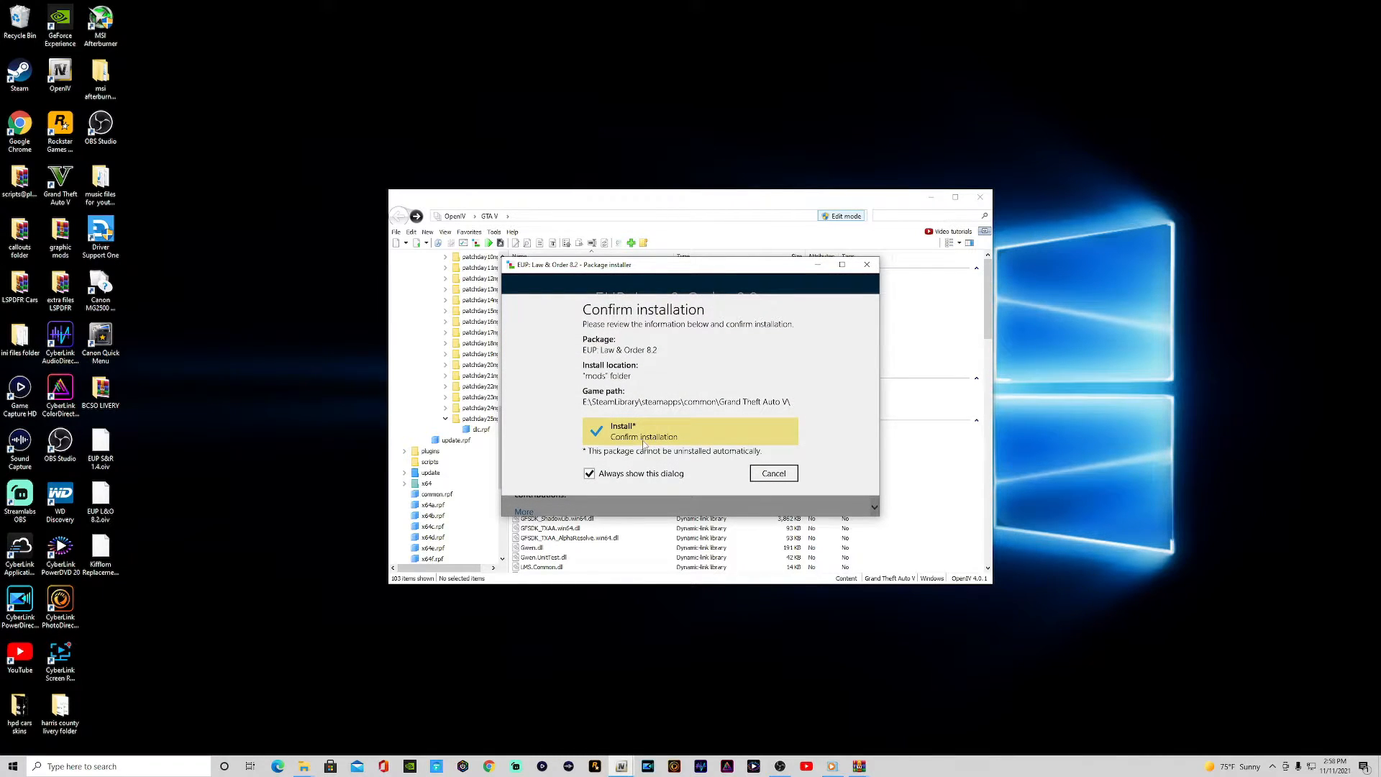
click(662, 435)
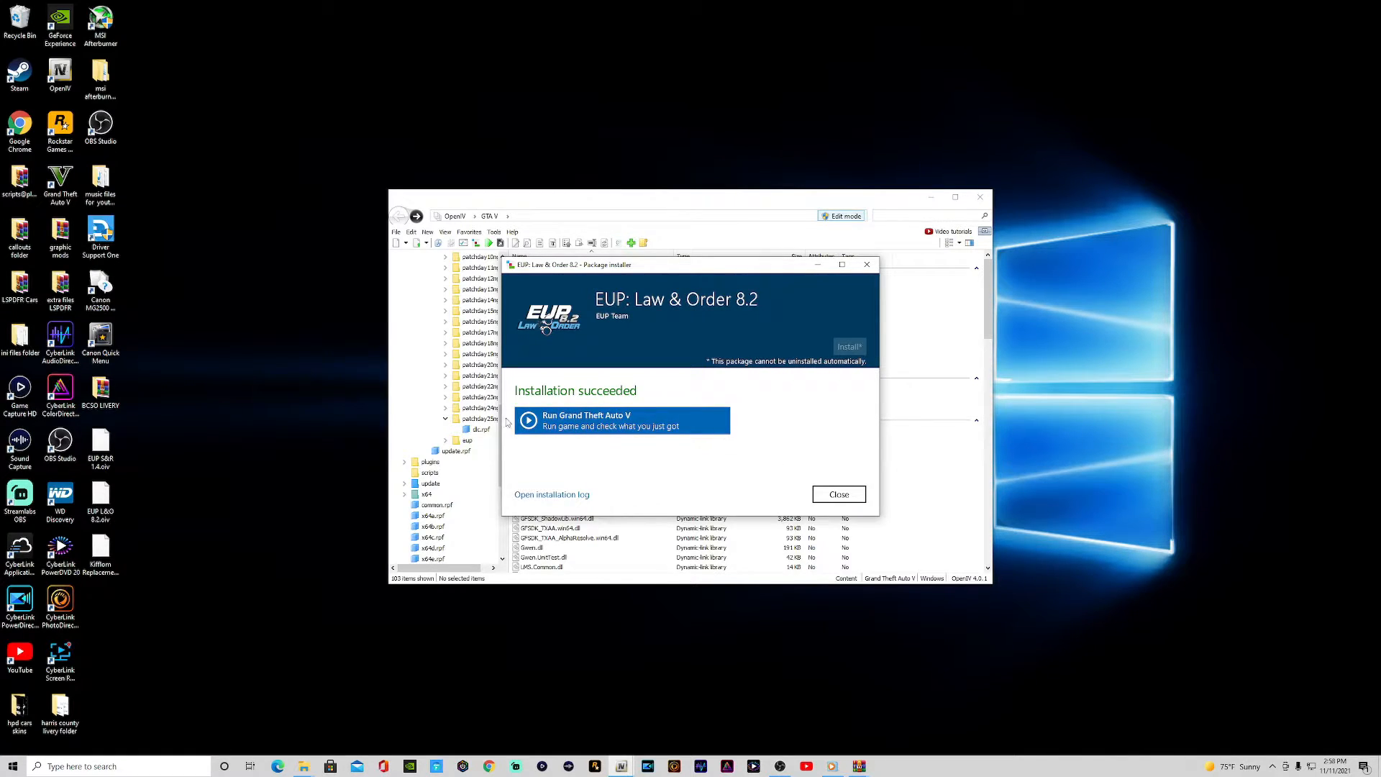
click(839, 494)
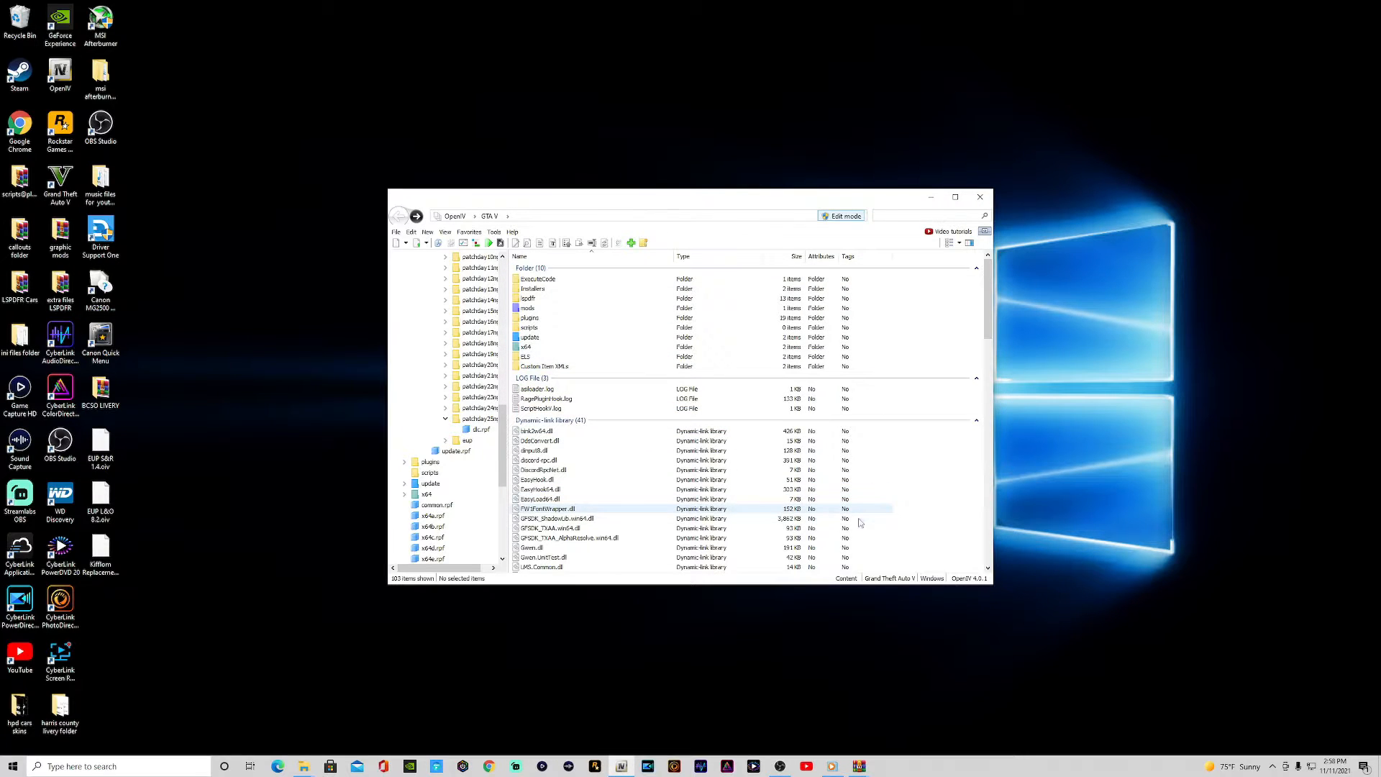
Install the EUP S&R 1.4.oiv package from the Desktop into the "mods" folder and close the installer.
click(476, 245)
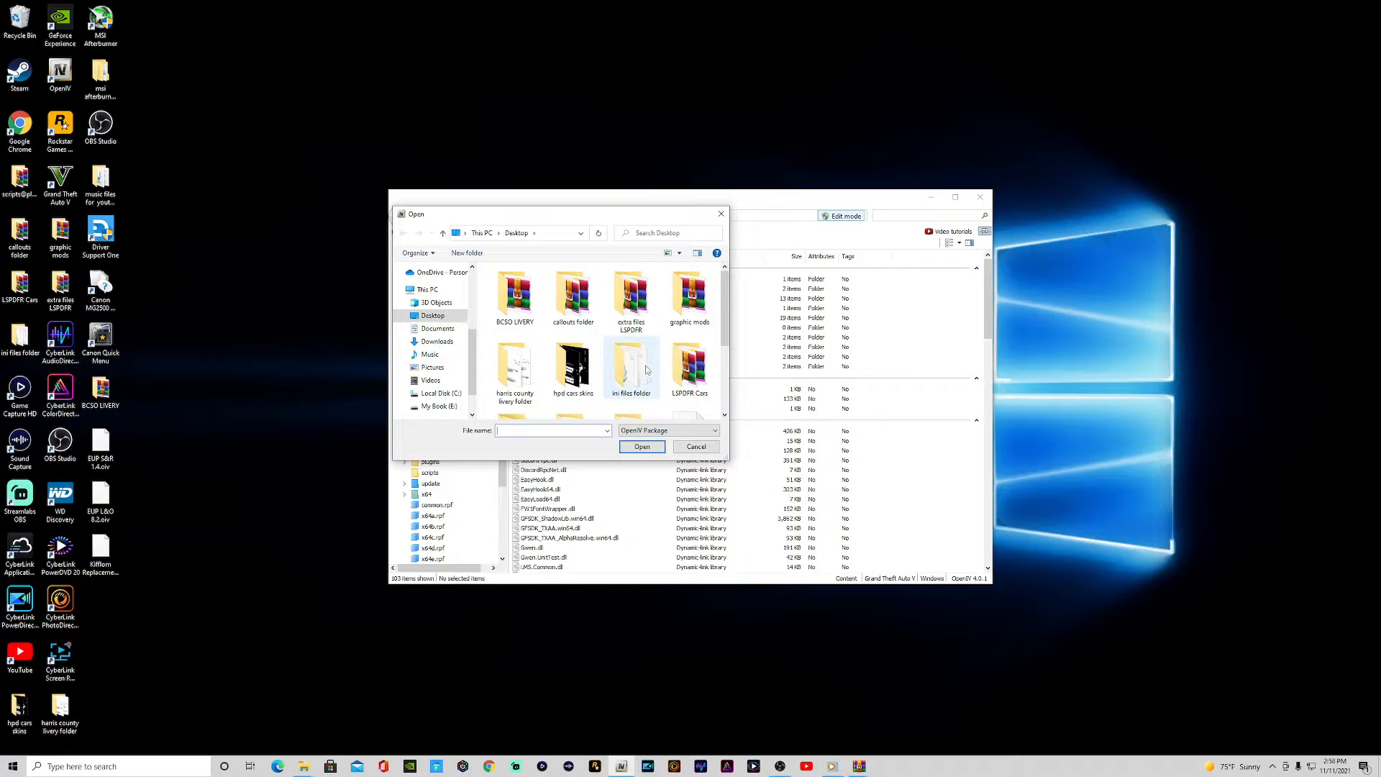
scroll(646, 370, down, 3)
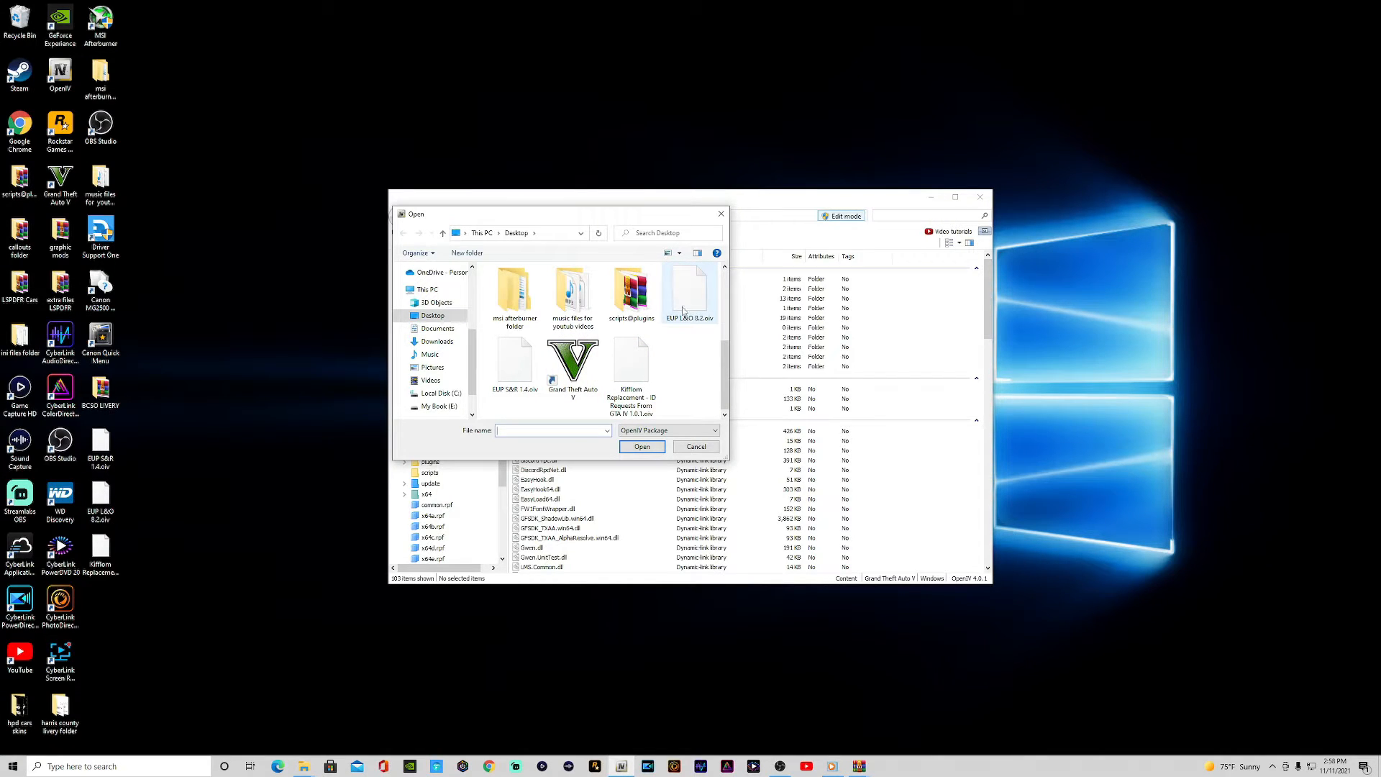
click(511, 367)
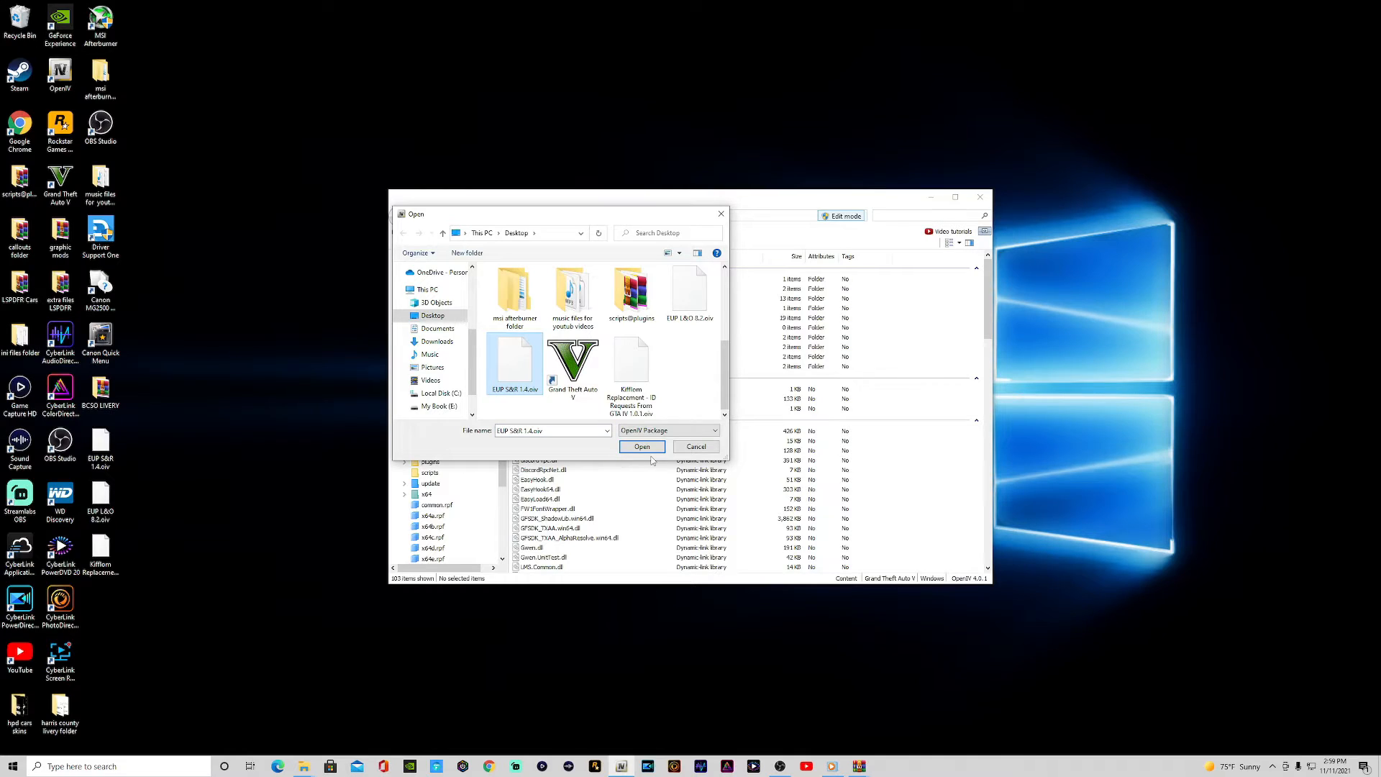
click(648, 449)
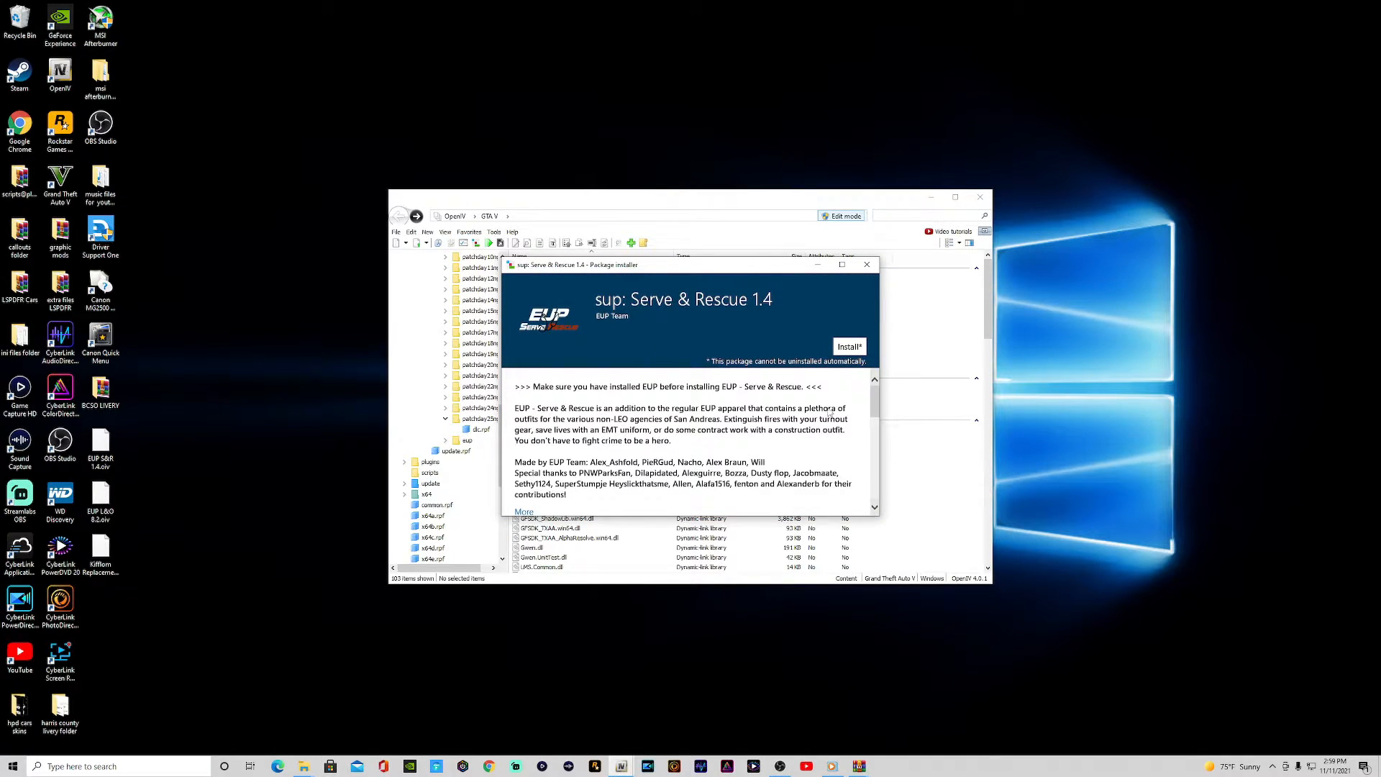
click(856, 350)
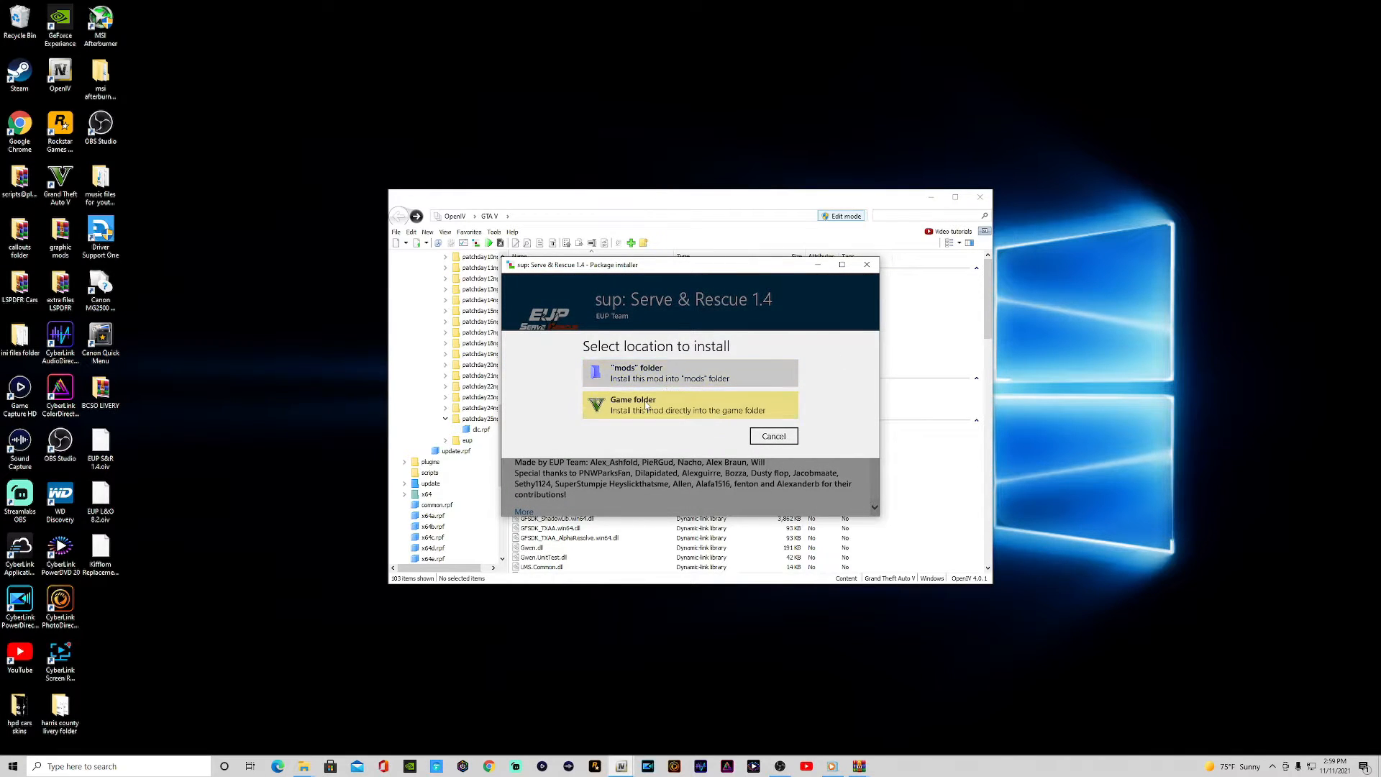
click(658, 373)
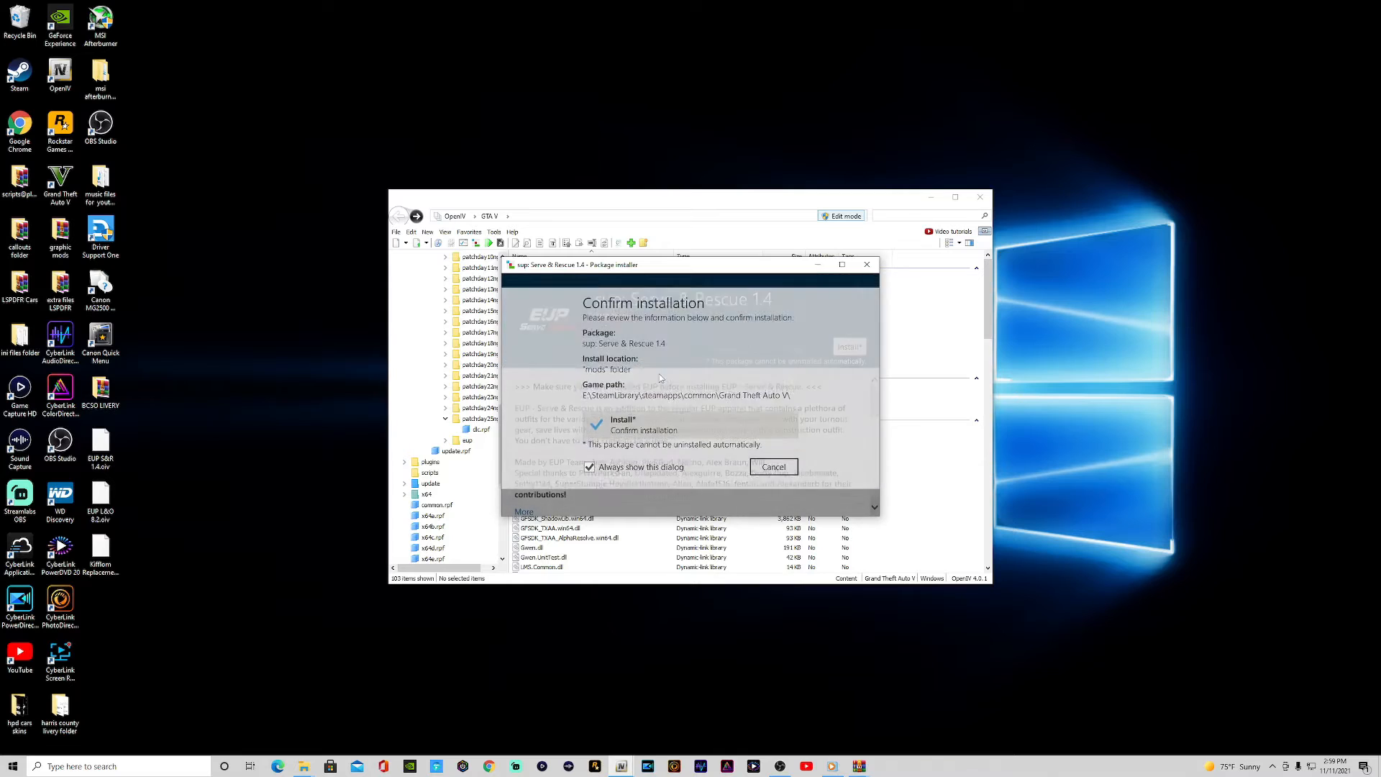
click(756, 431)
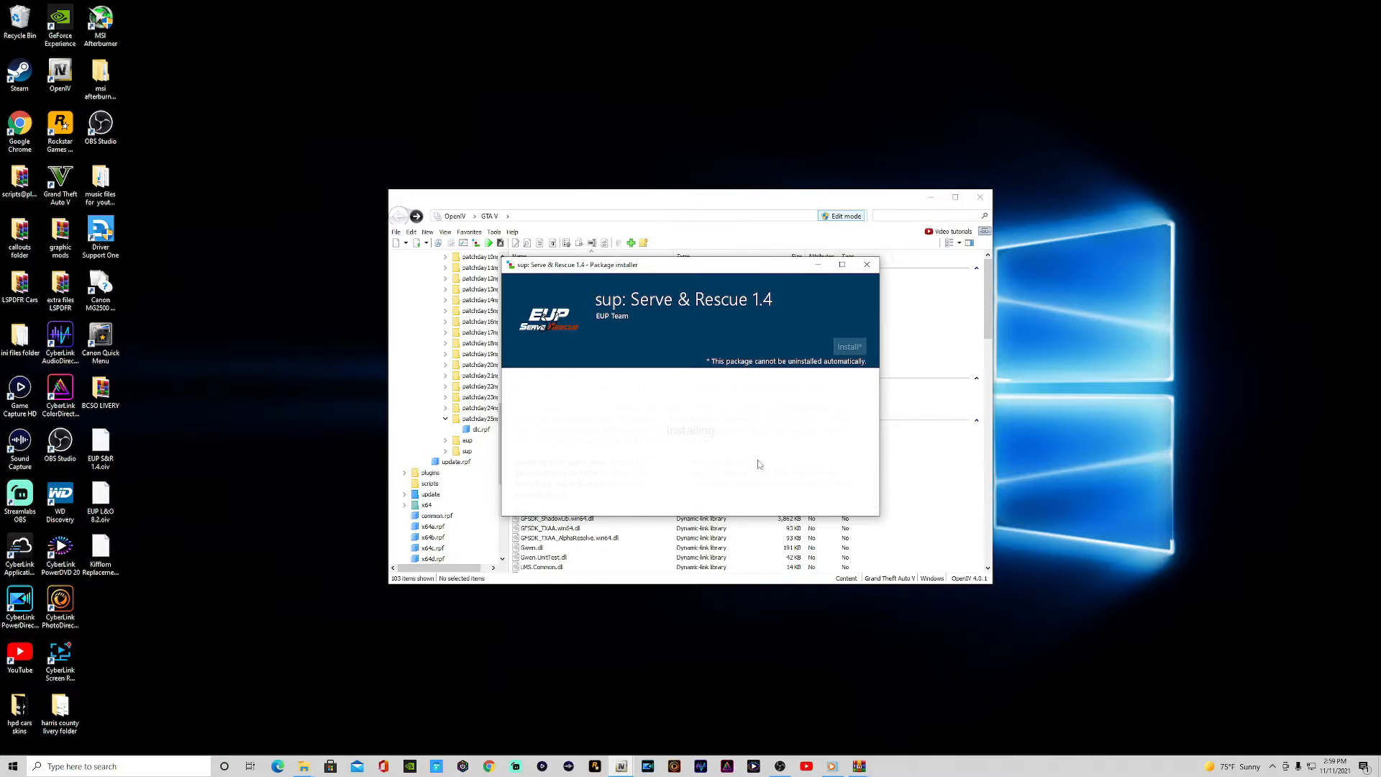
click(833, 495)
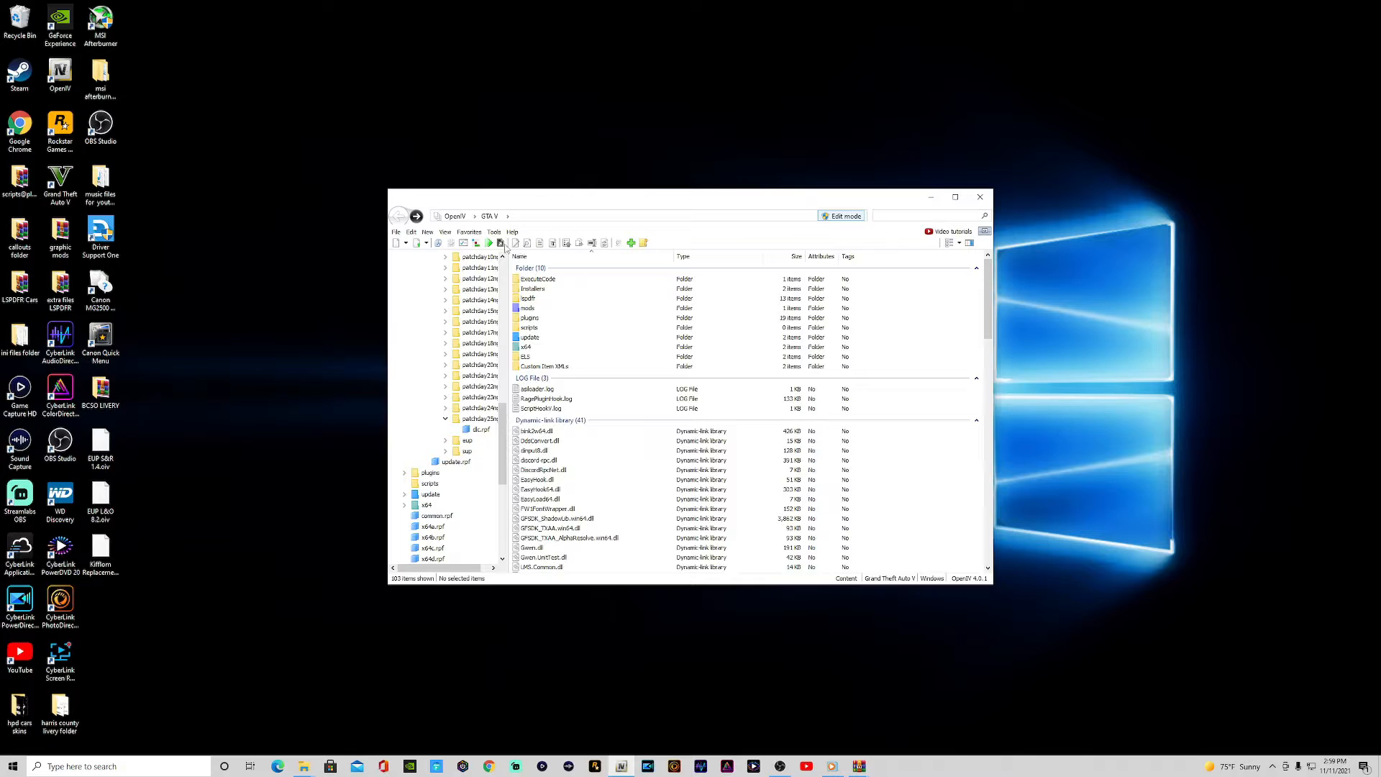
Install the Kifflom Replacement - ID Requests From GTA IV package from the Desktop into the "mods" folder and close the installer.
click(476, 246)
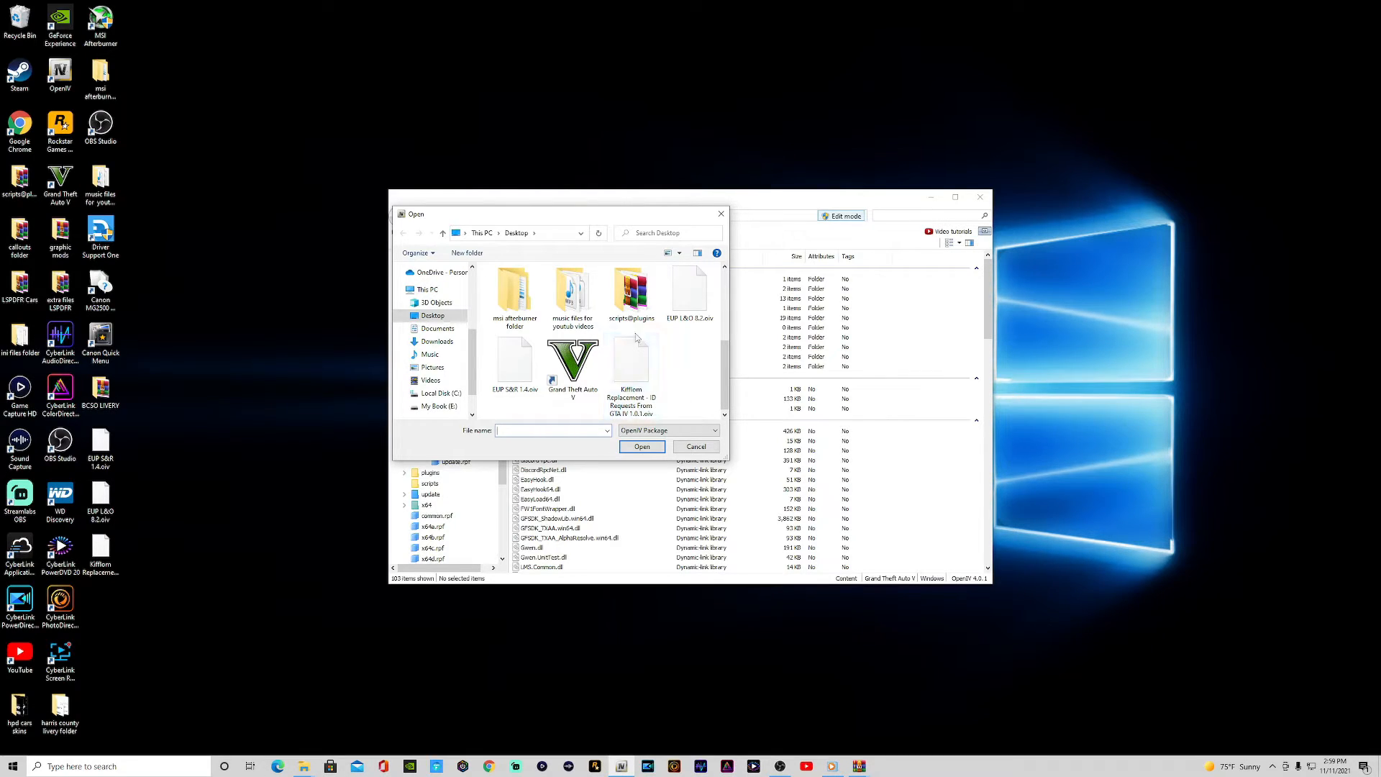
click(642, 361)
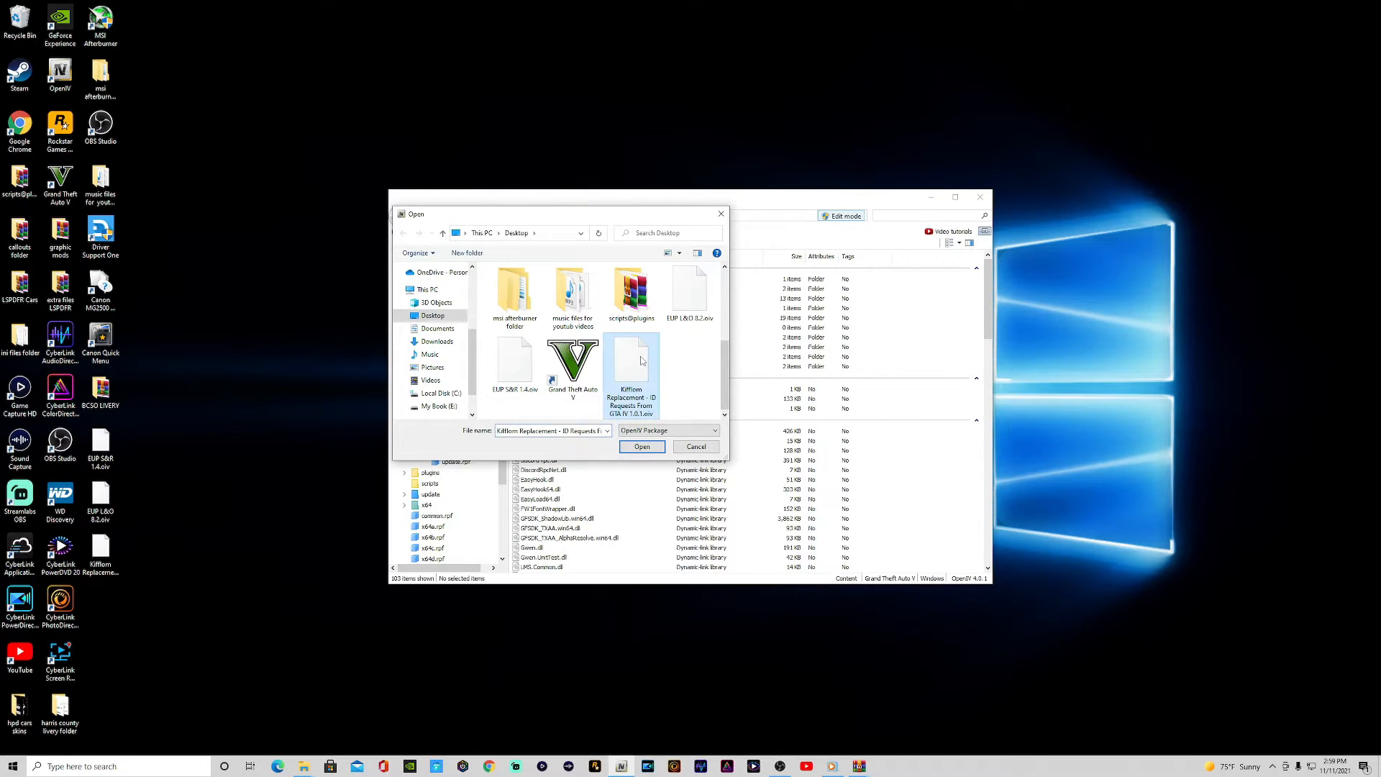
click(642, 447)
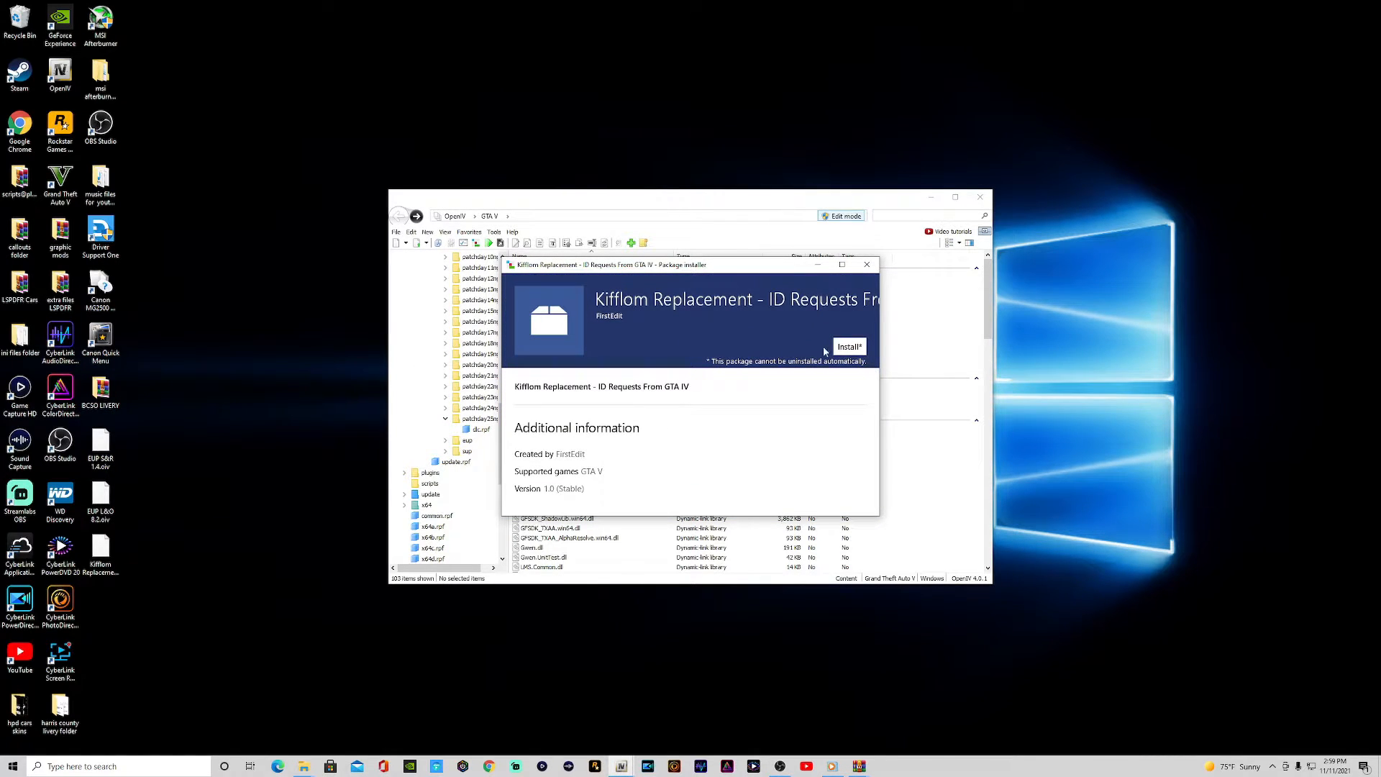
click(847, 347)
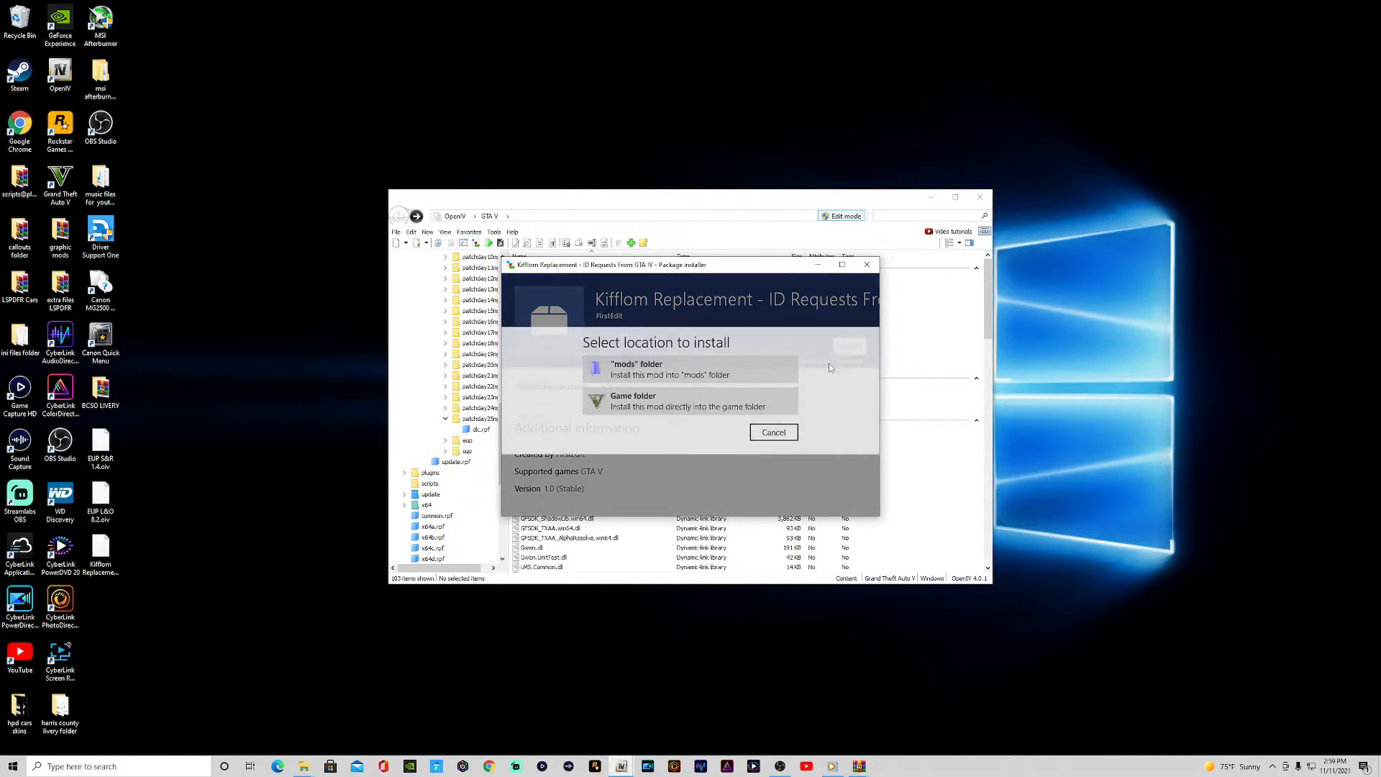
click(641, 371)
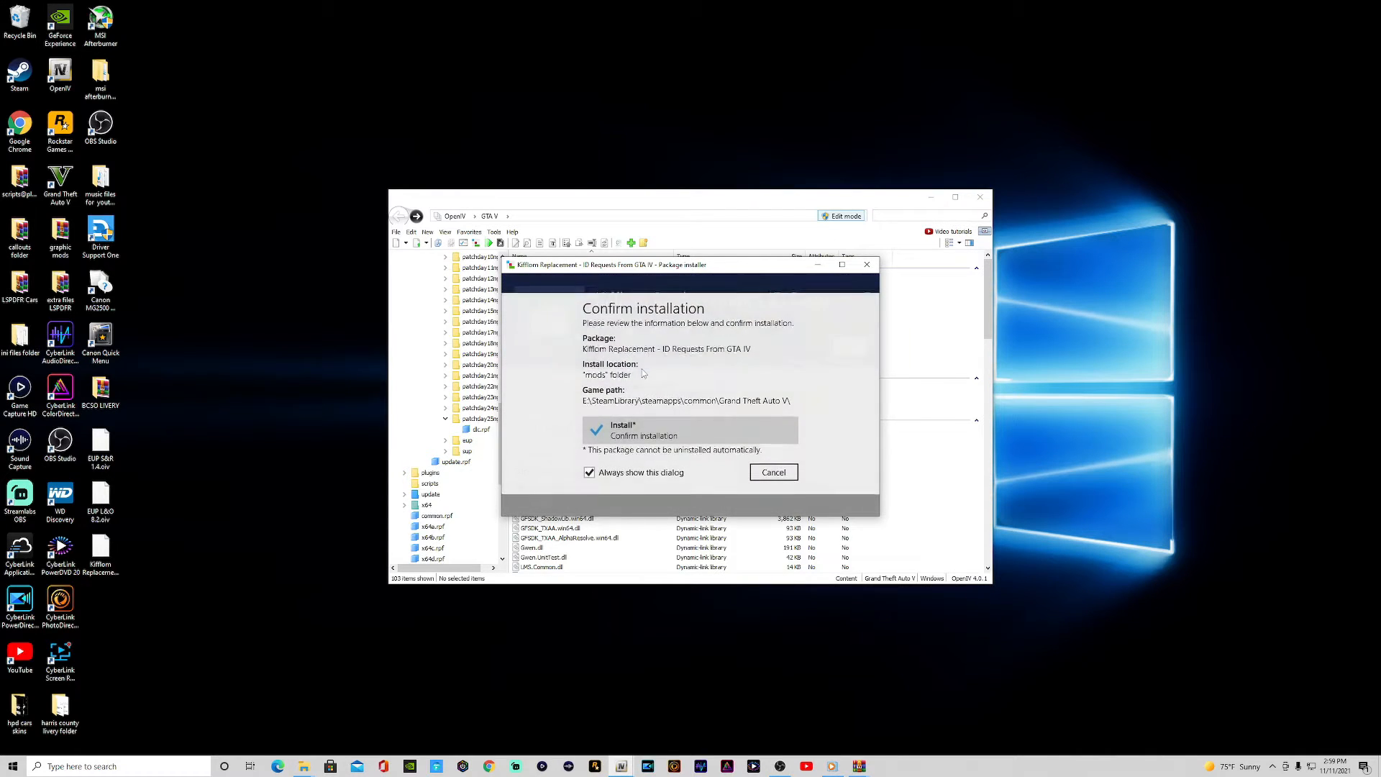
click(741, 435)
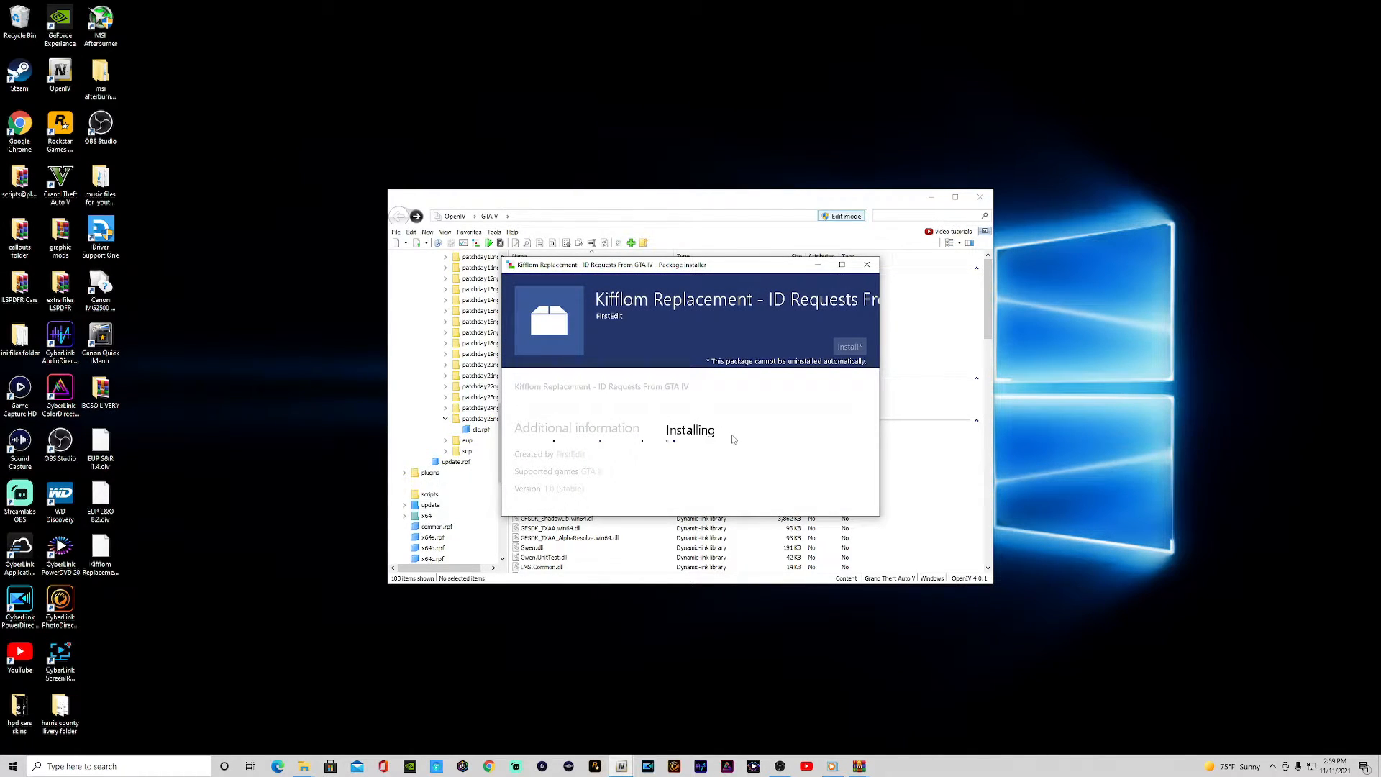
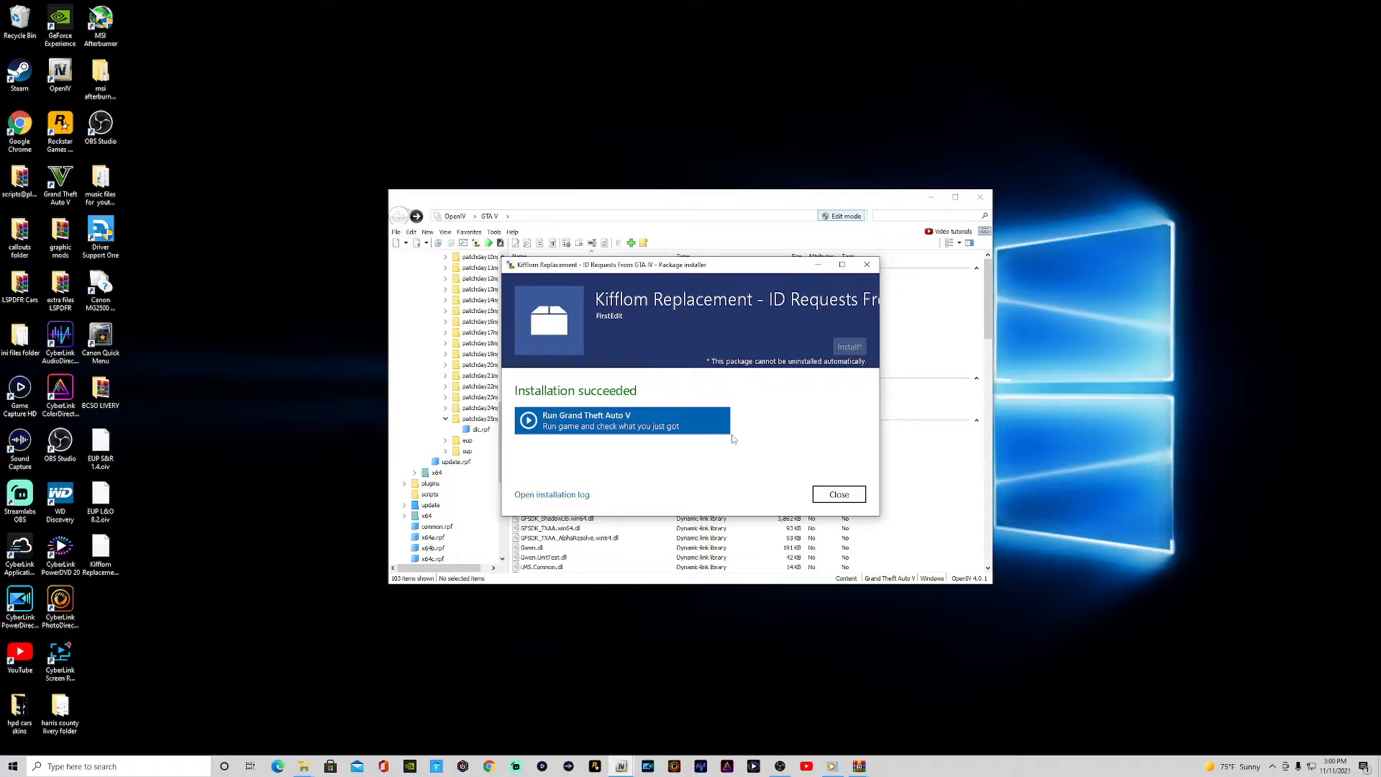
click(839, 494)
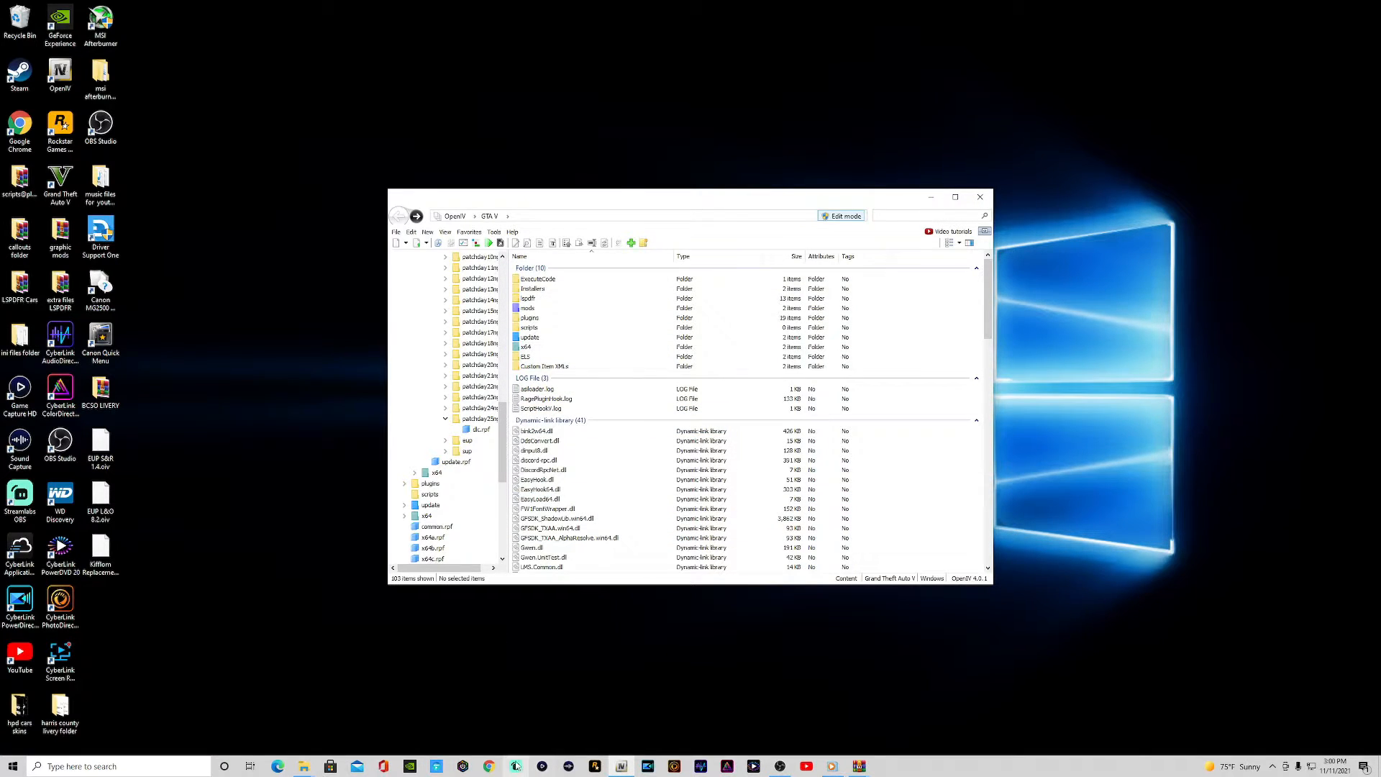
Switch to Chrome, search Google for lspdfr and open the GTA5 Vehicle Models section of the site's downloads.
click(491, 766)
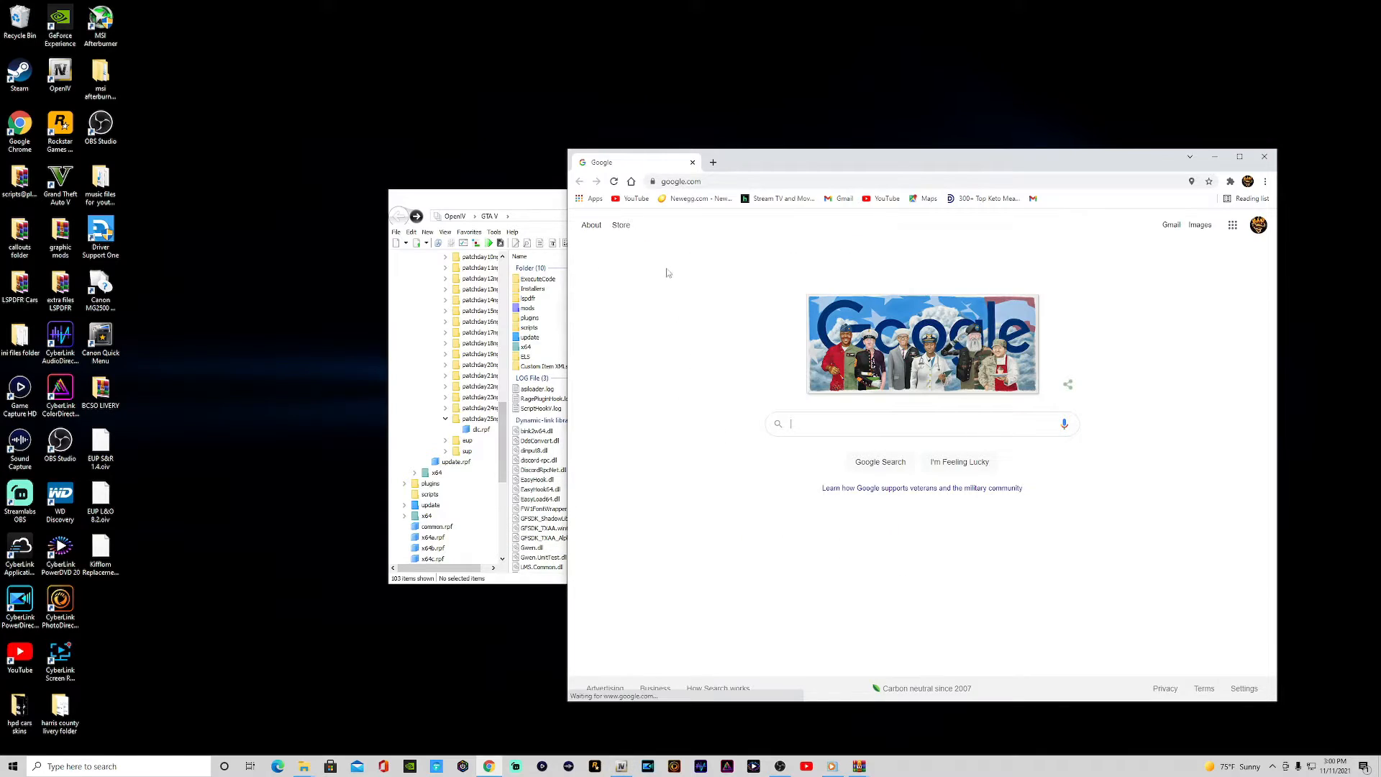
text(lspdfr)
click(824, 447)
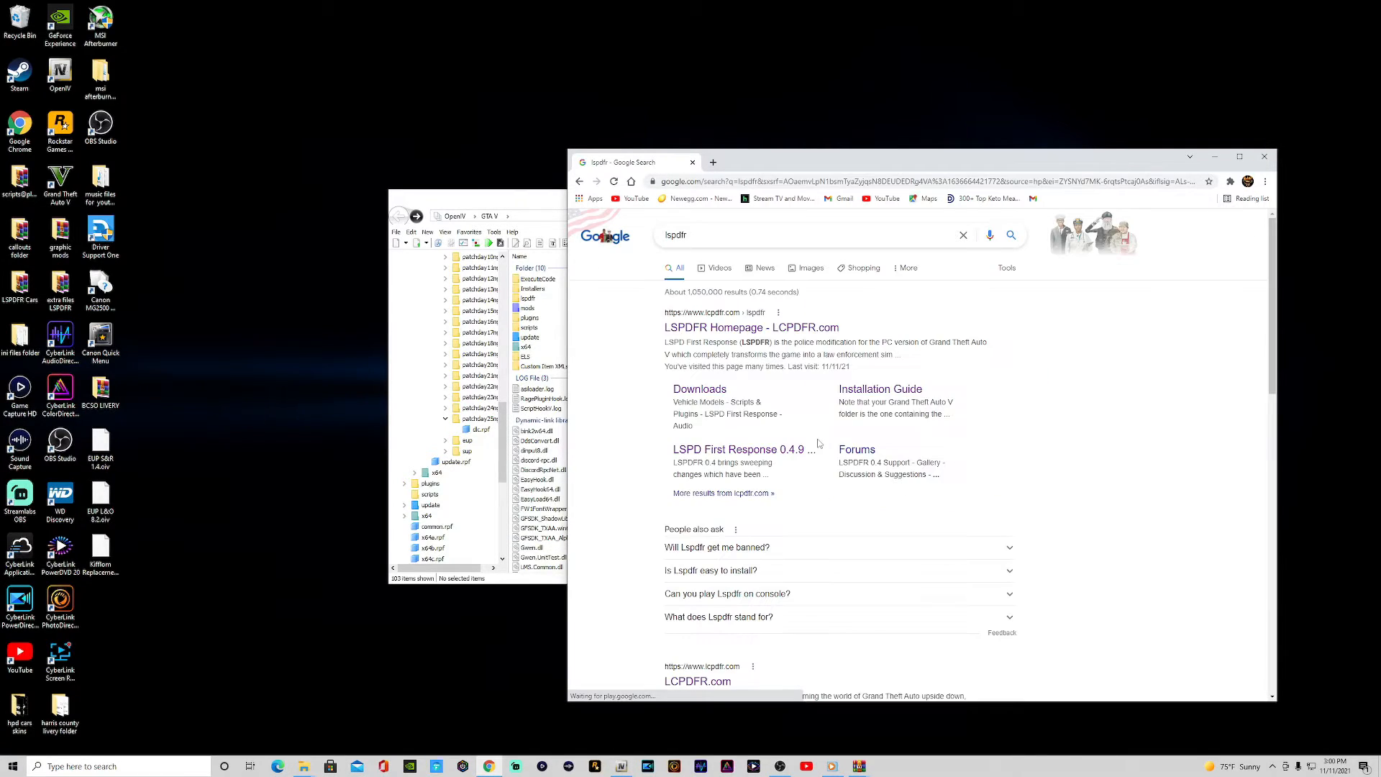
click(712, 394)
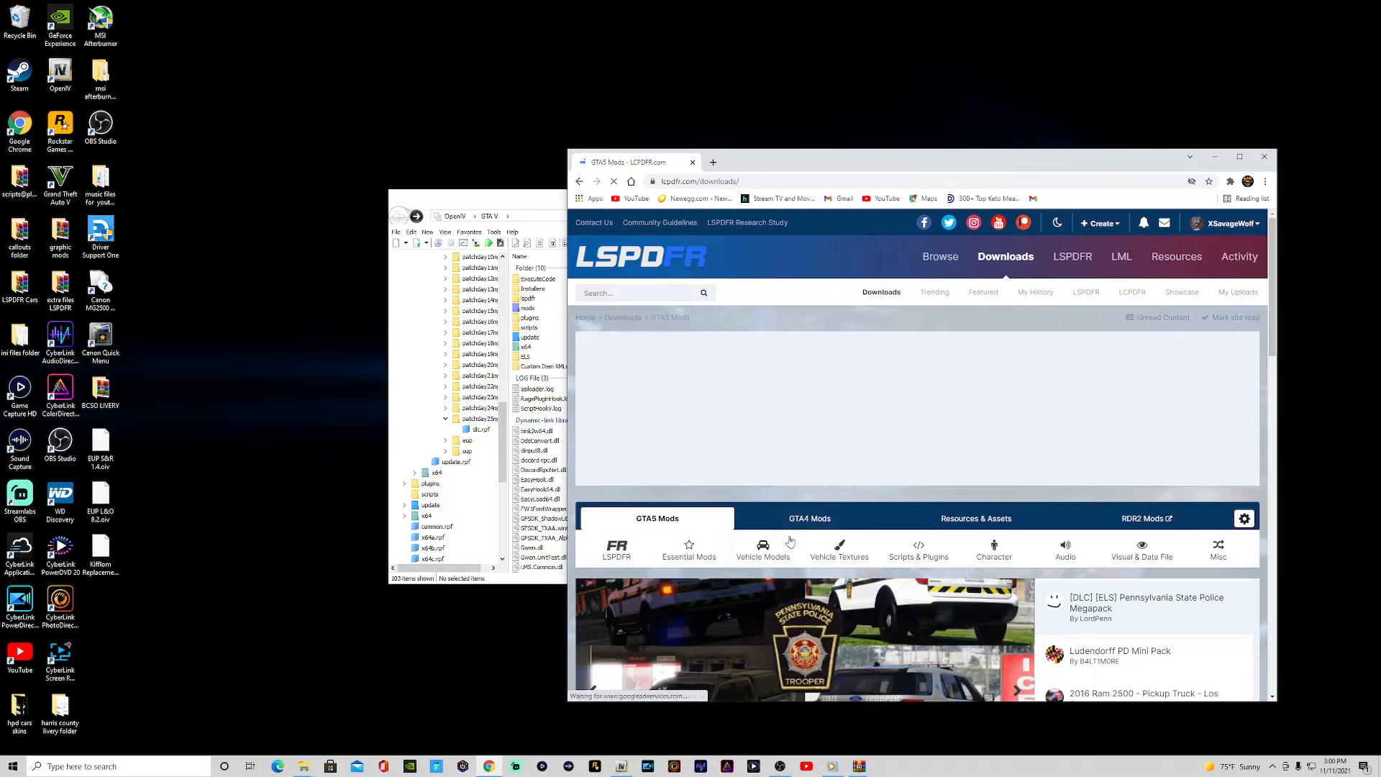
click(767, 558)
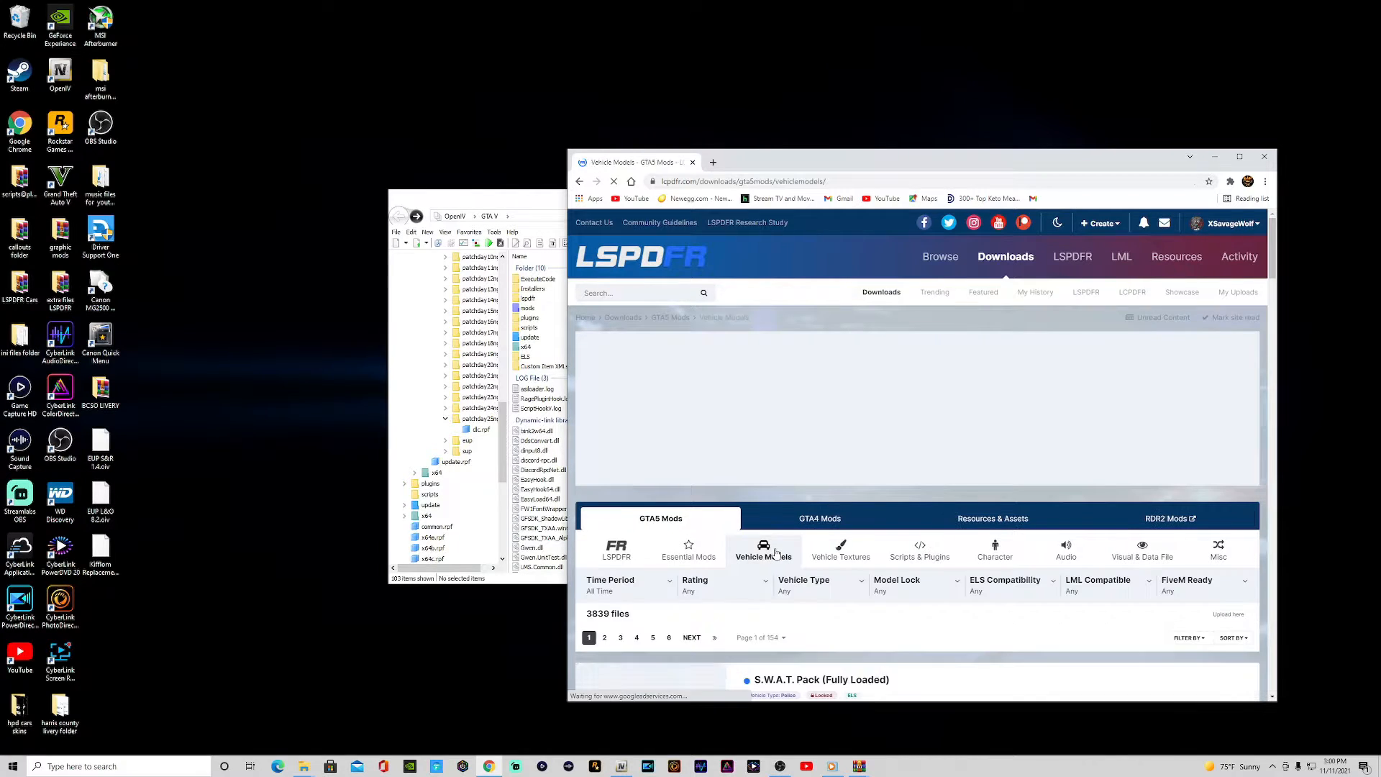
Look through the police and emergency vehicle packs listed under Vehicle Models, and close the browser.
scroll(762, 534, down, 3)
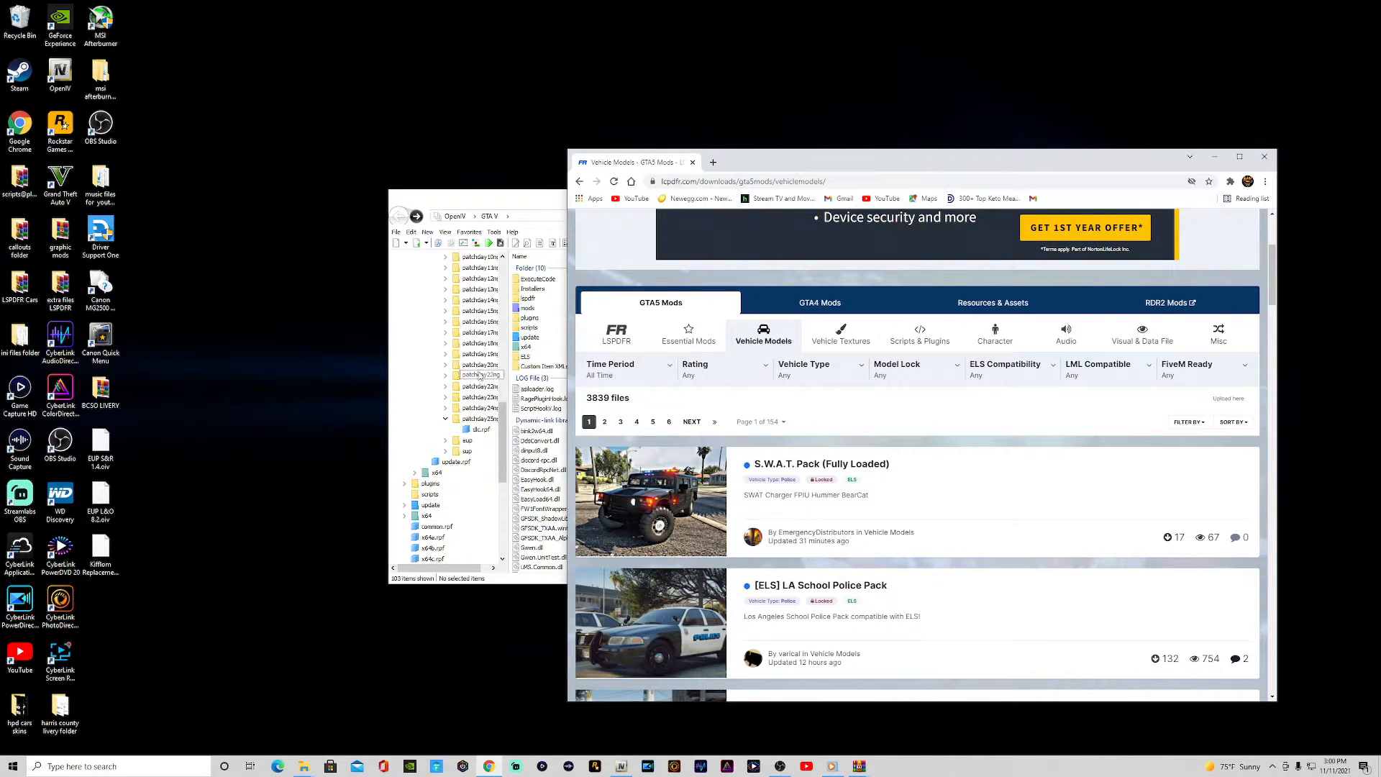
scroll(807, 521, down, 2)
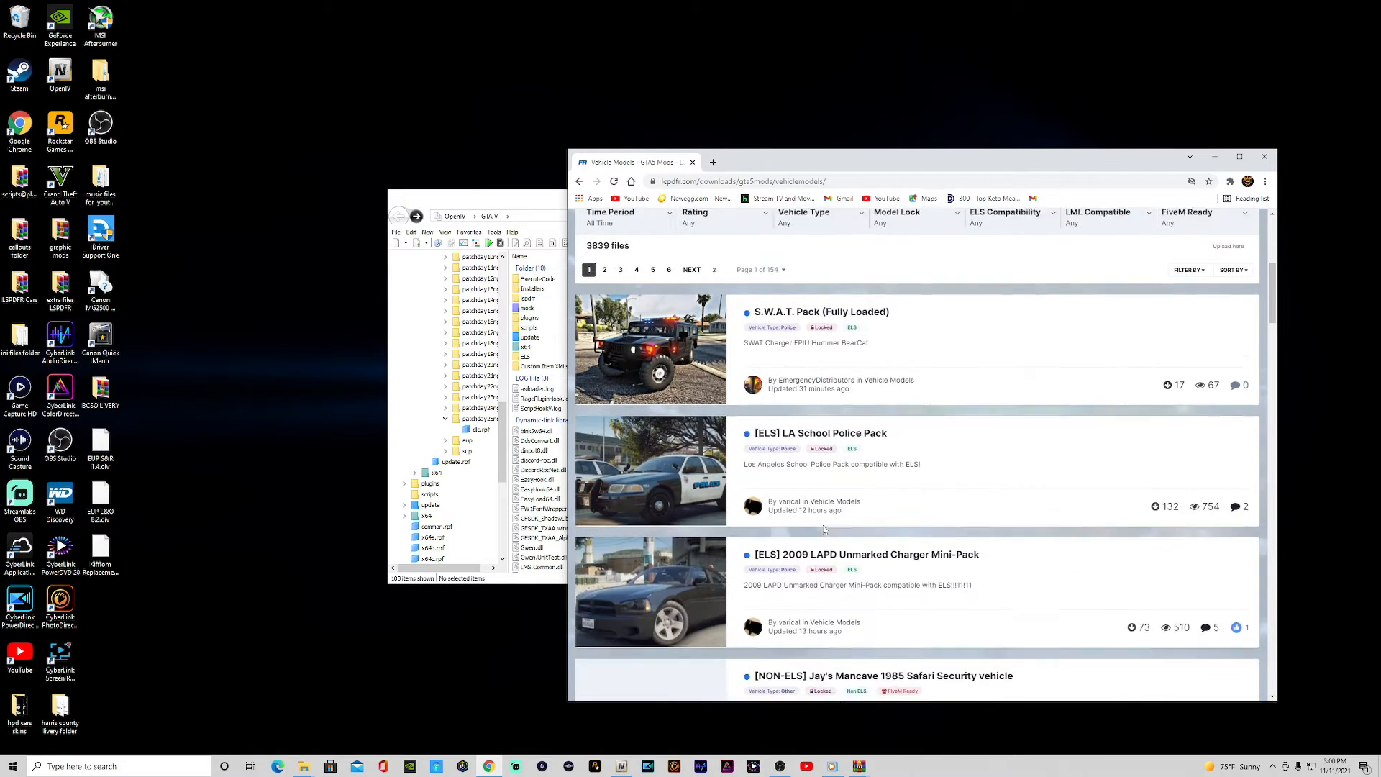
scroll(822, 523, down, 1)
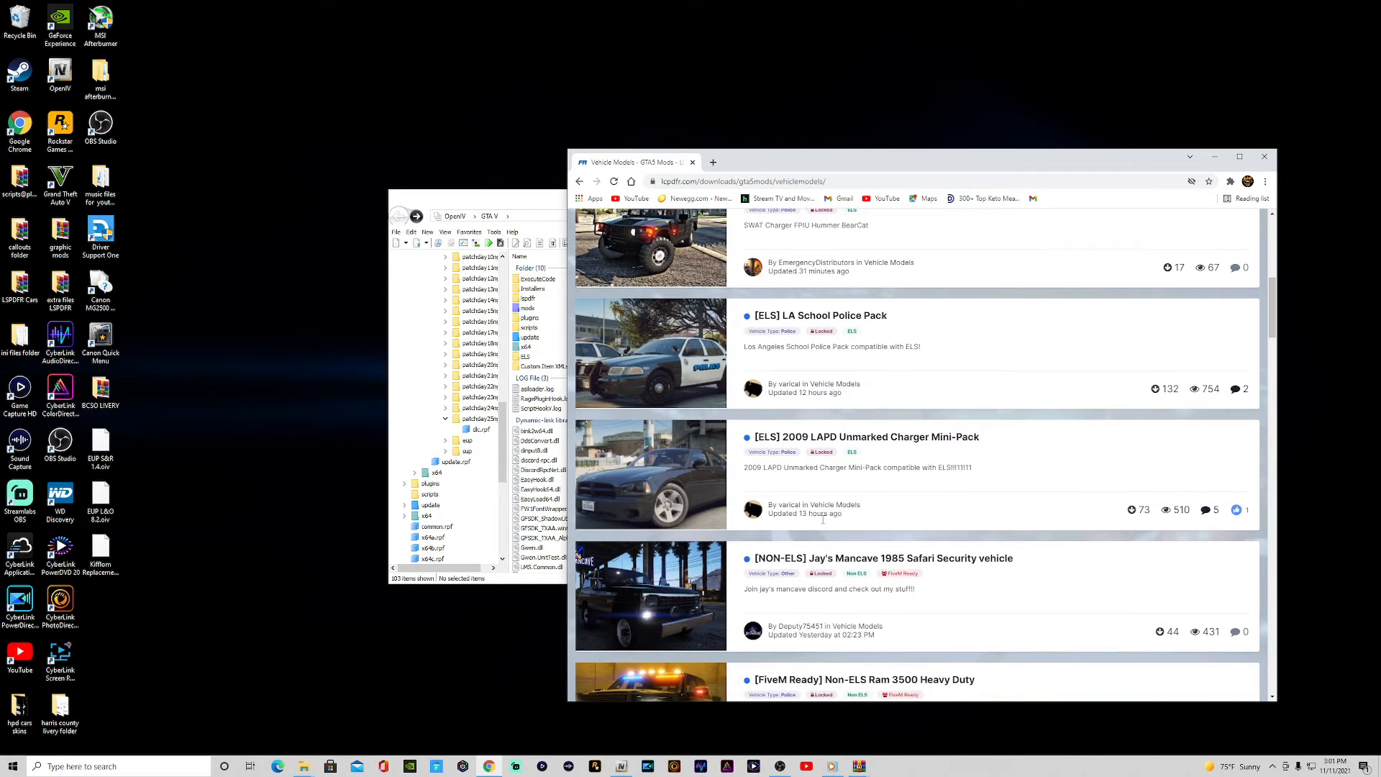
scroll(823, 523, down, 1)
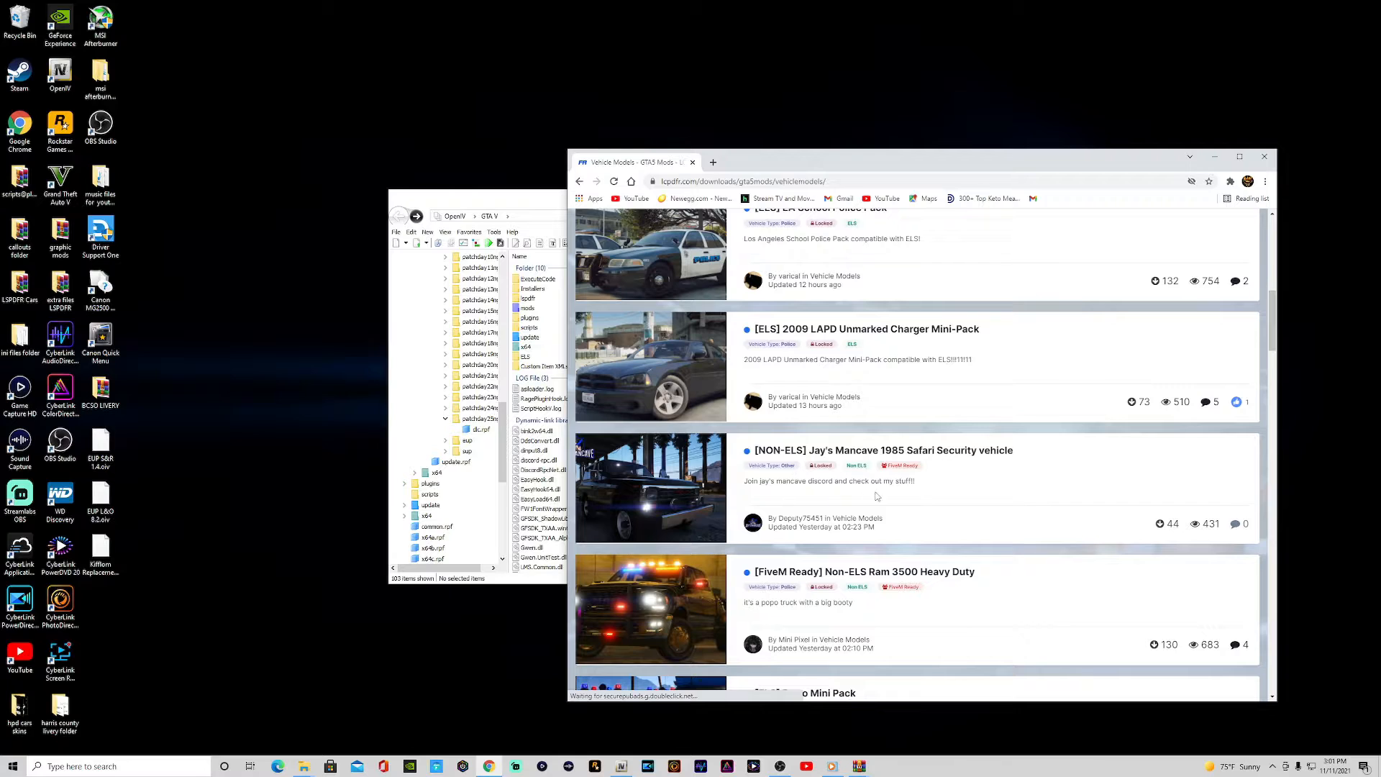
scroll(873, 492, down, 2)
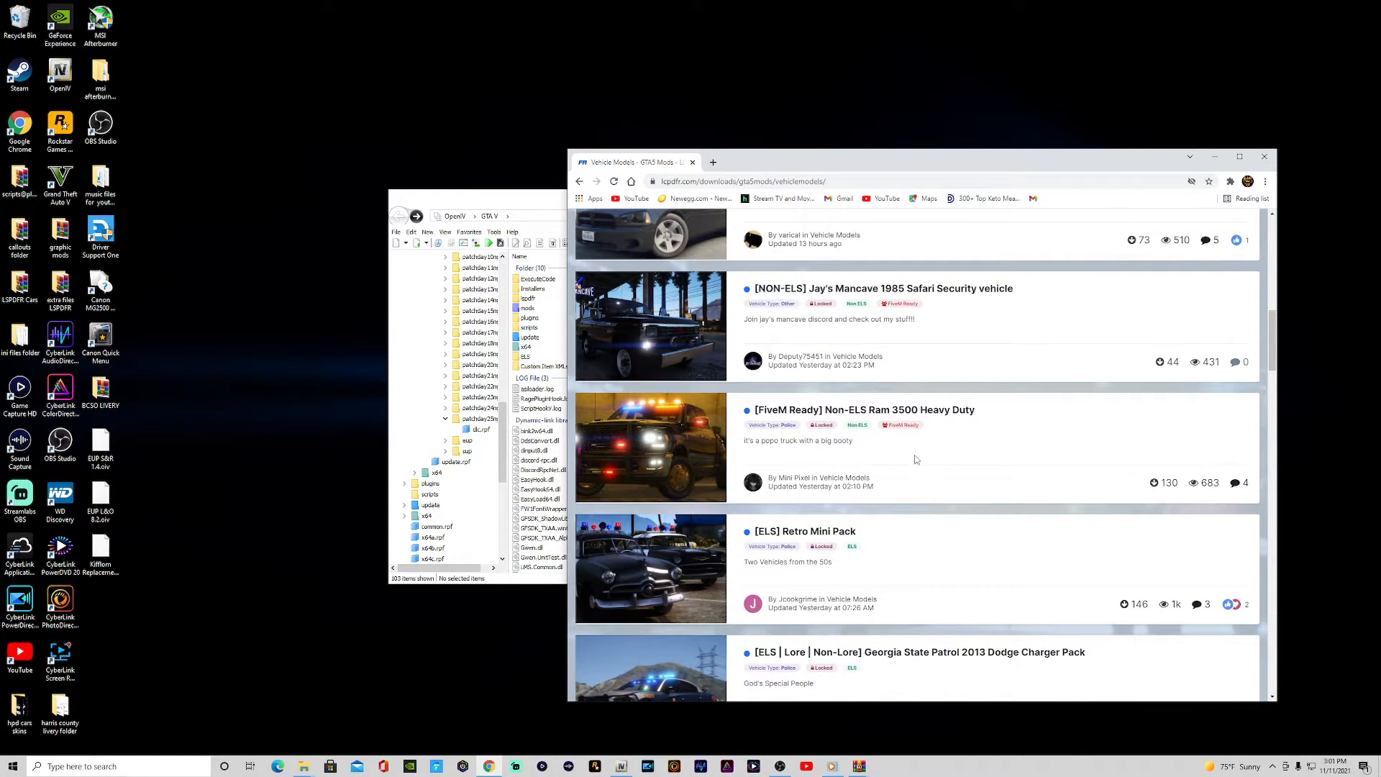
scroll(849, 439, down, 1)
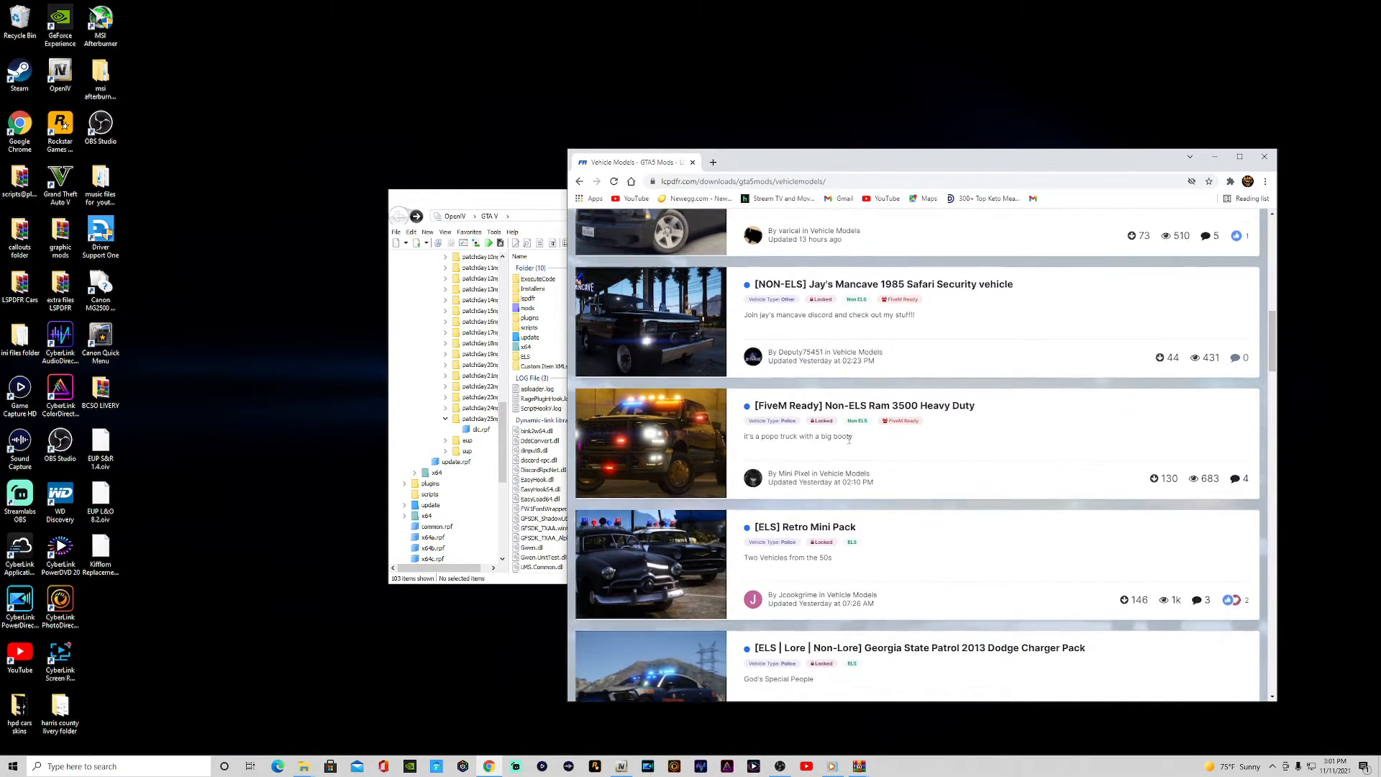
scroll(848, 439, down, 5)
scroll(856, 444, down, 8)
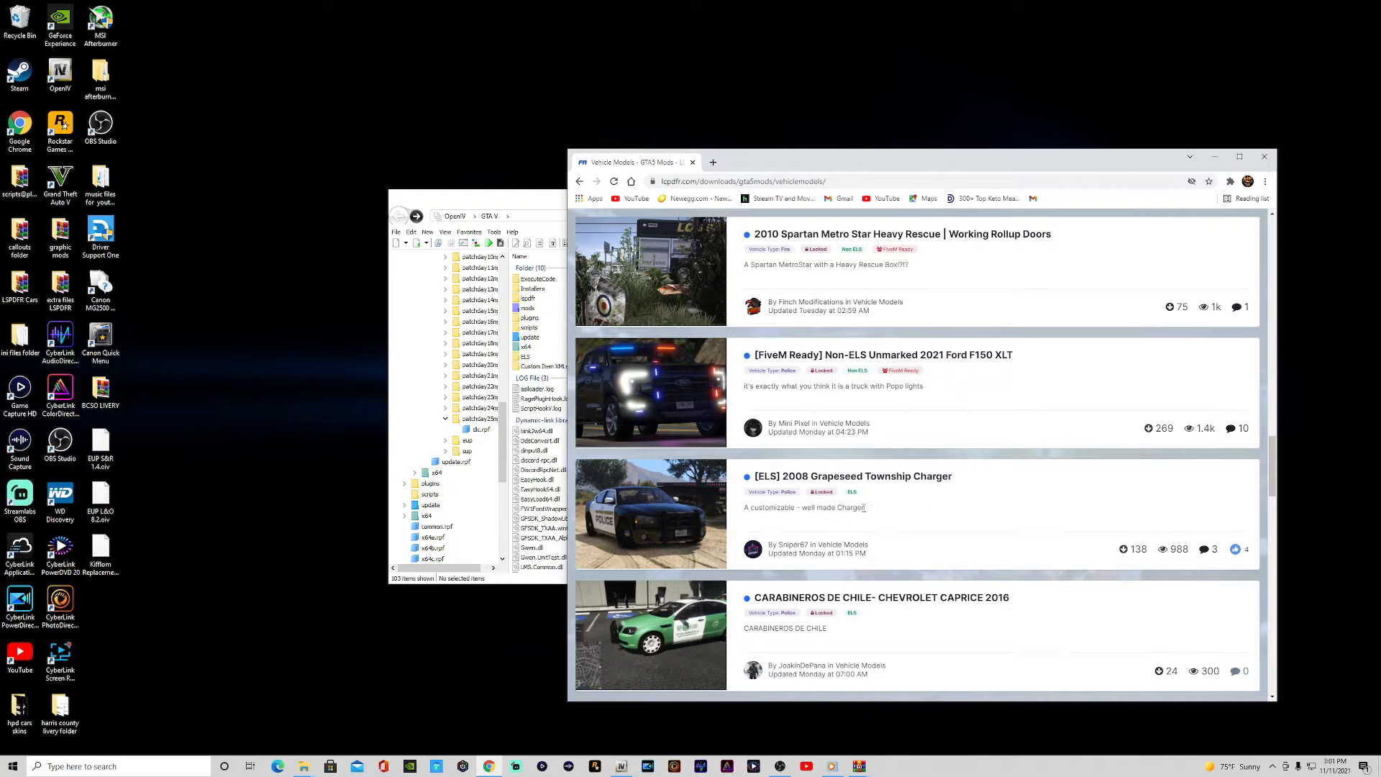
scroll(846, 523, down, 7)
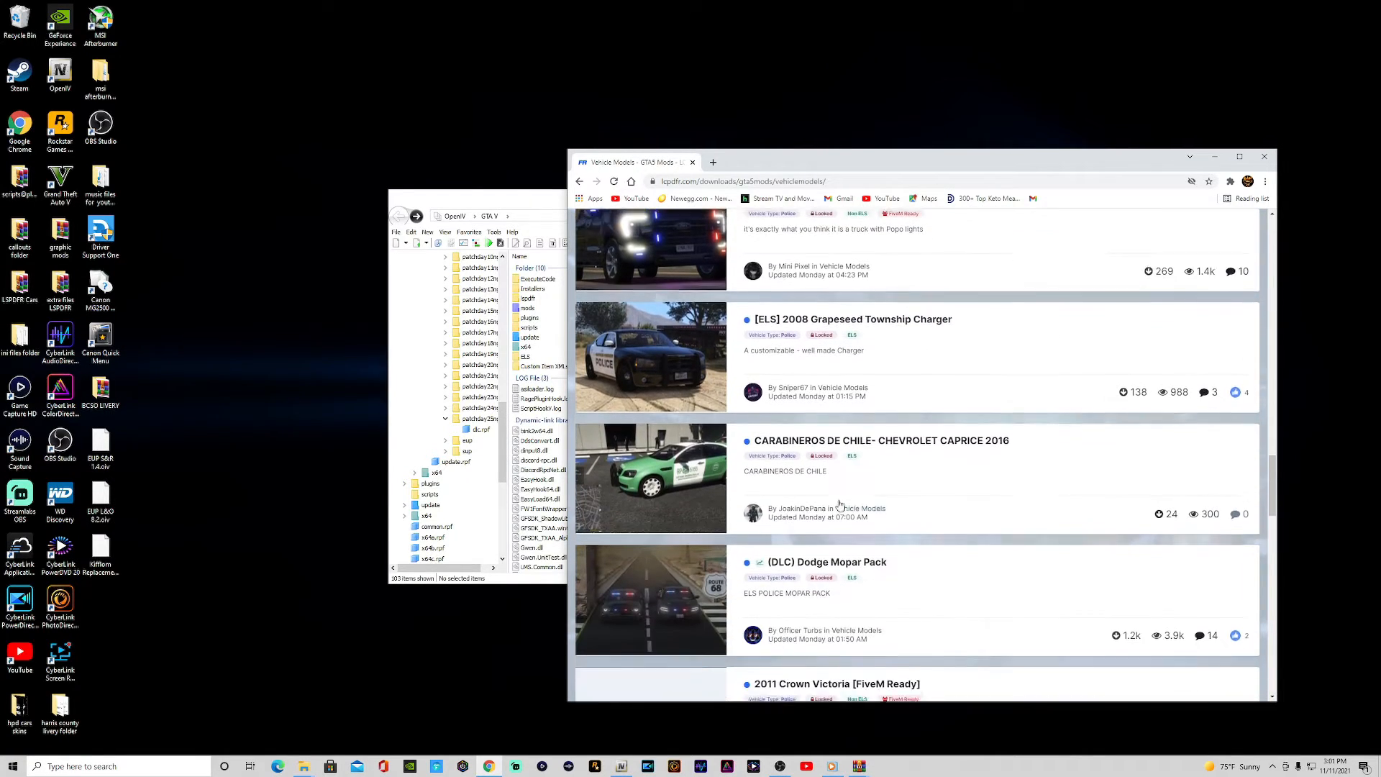
scroll(831, 482, down, 6)
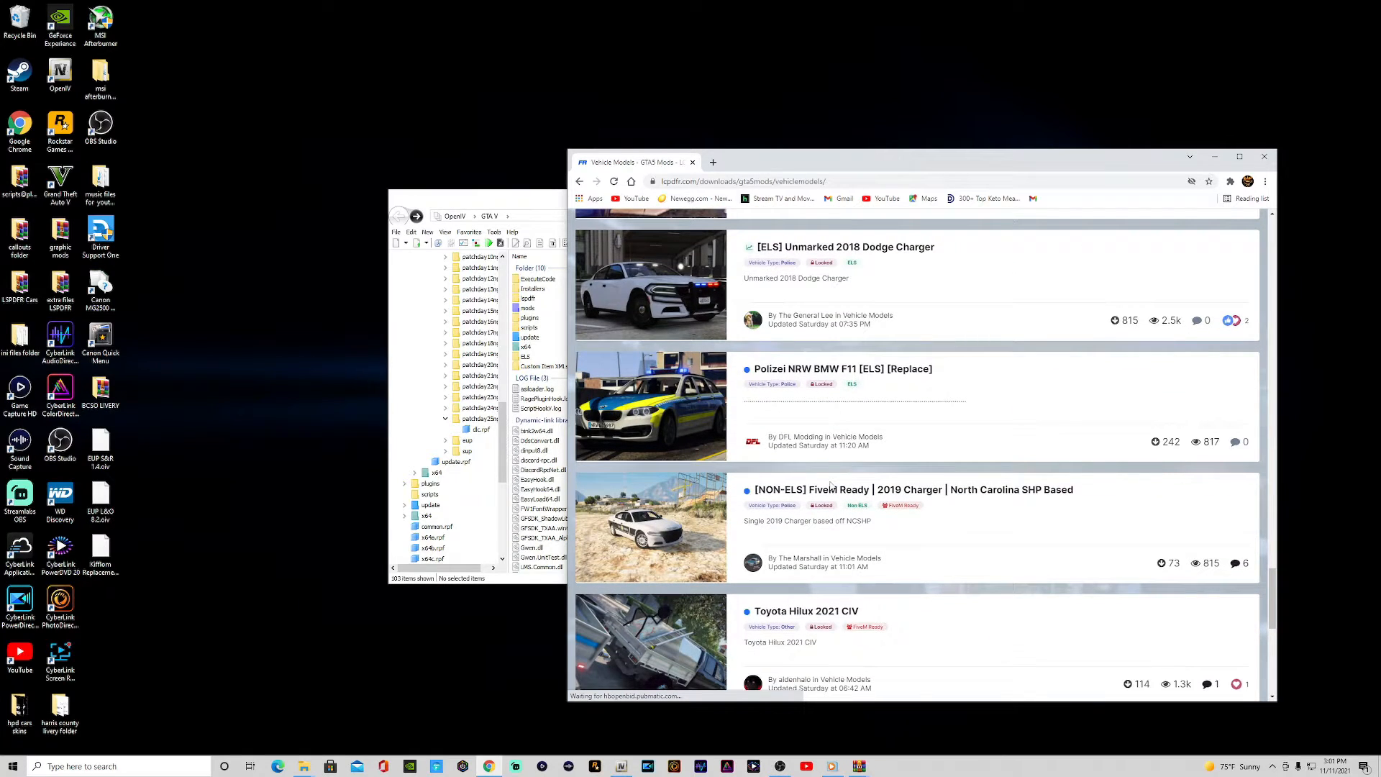
click(1264, 156)
In OpenIV's general options, switch the default work mode to Read only and back to Edit, and close the options.
drag(633, 200, 809, 183)
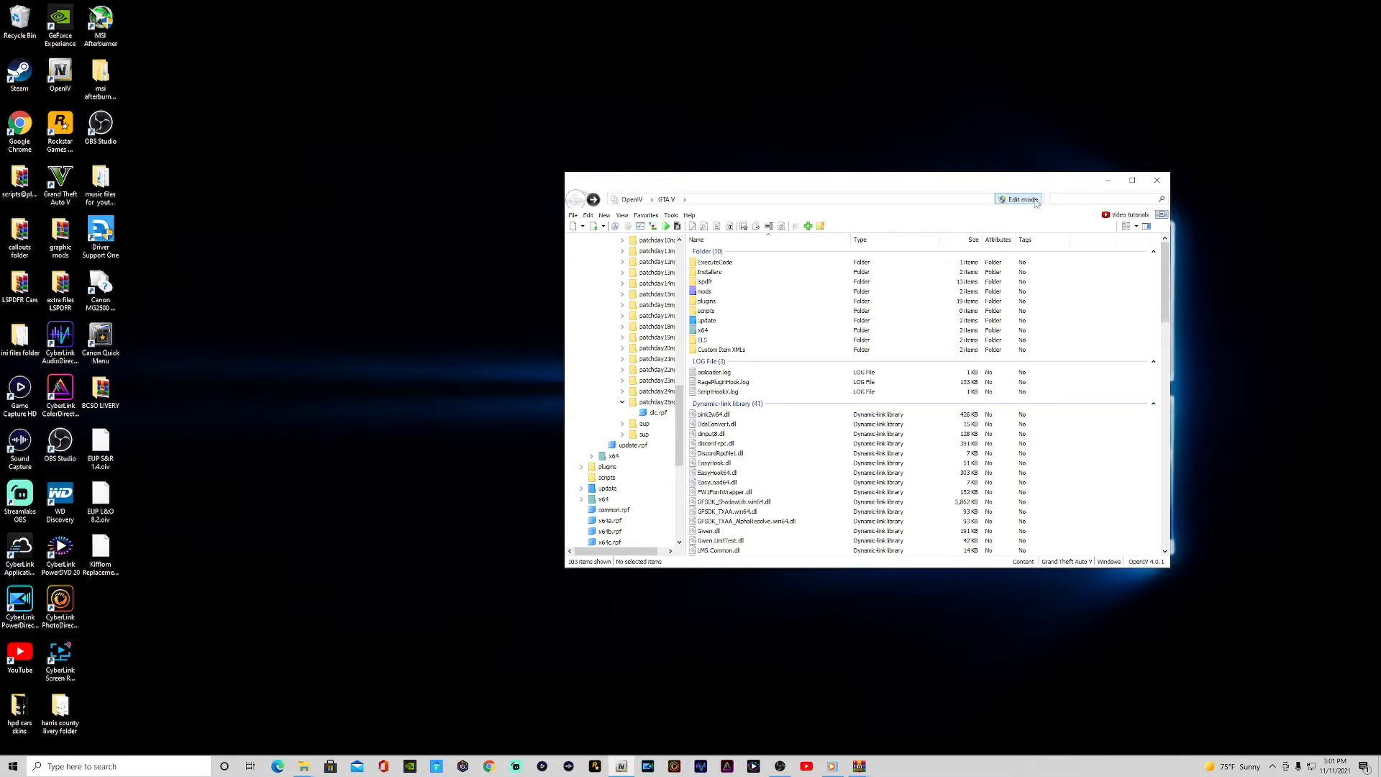
click(670, 215)
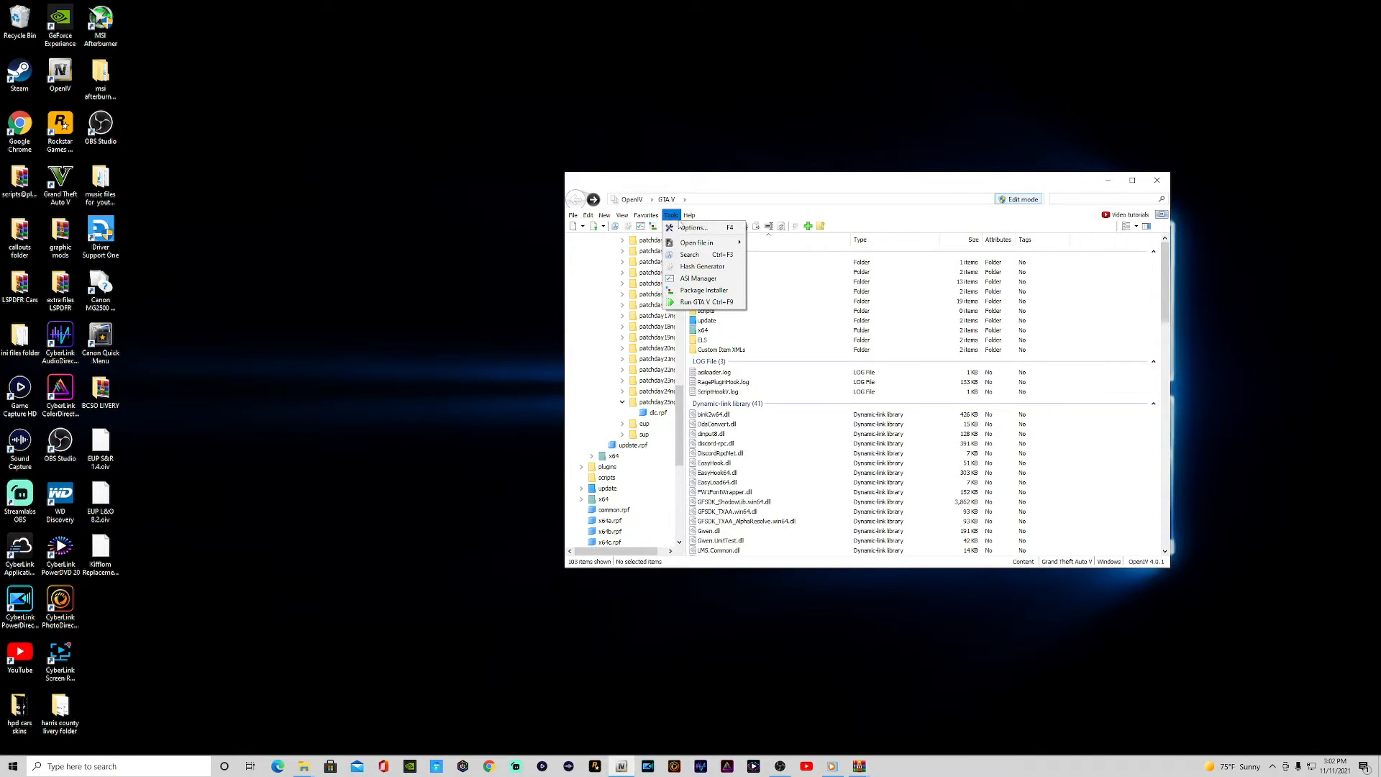
click(692, 227)
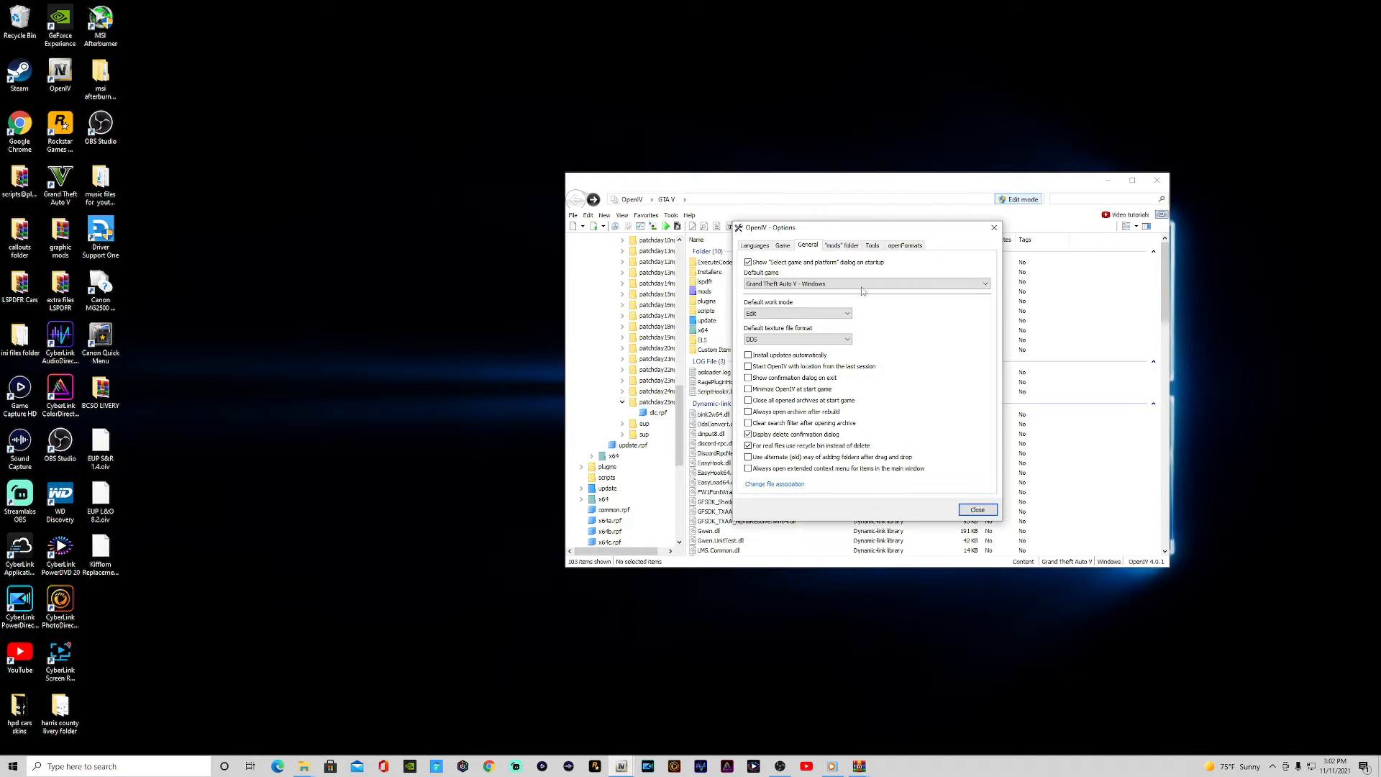
click(809, 314)
click(788, 331)
click(797, 315)
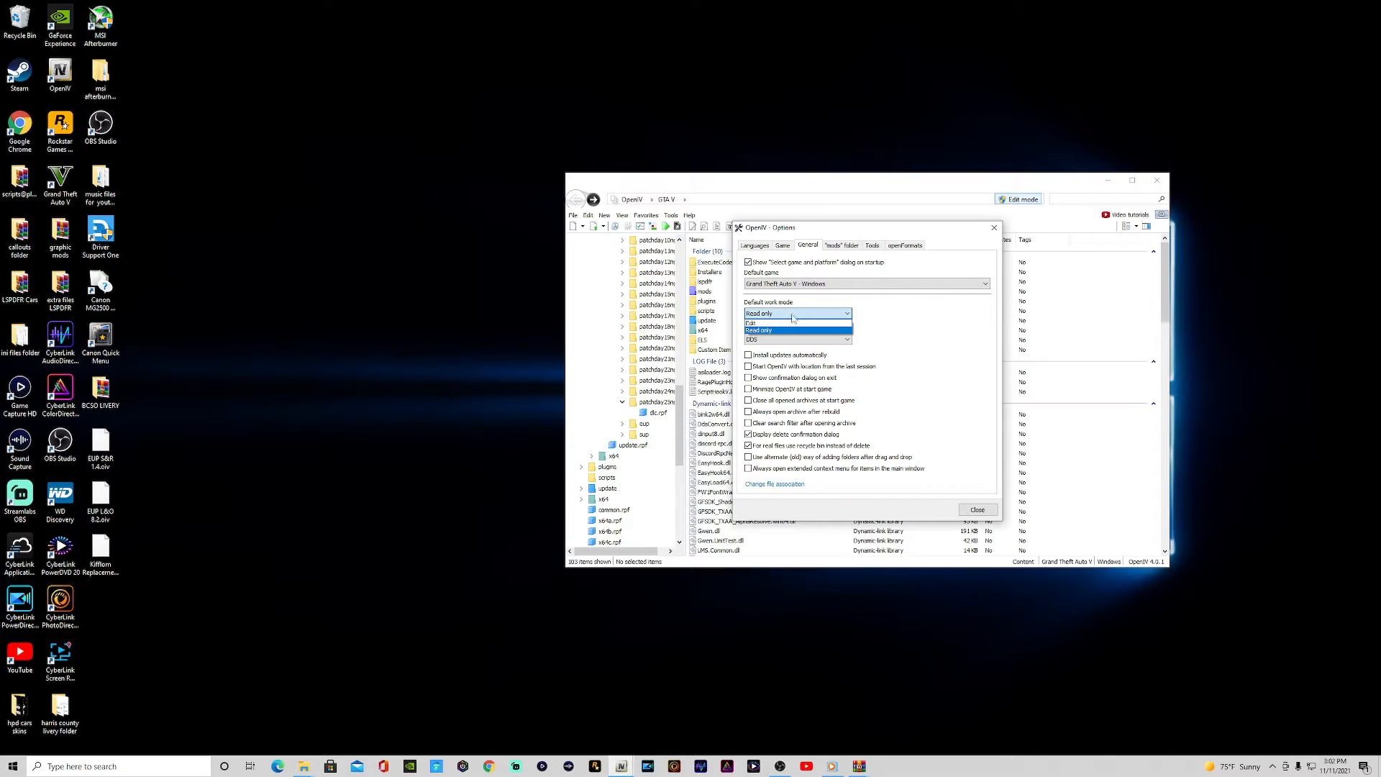
click(765, 323)
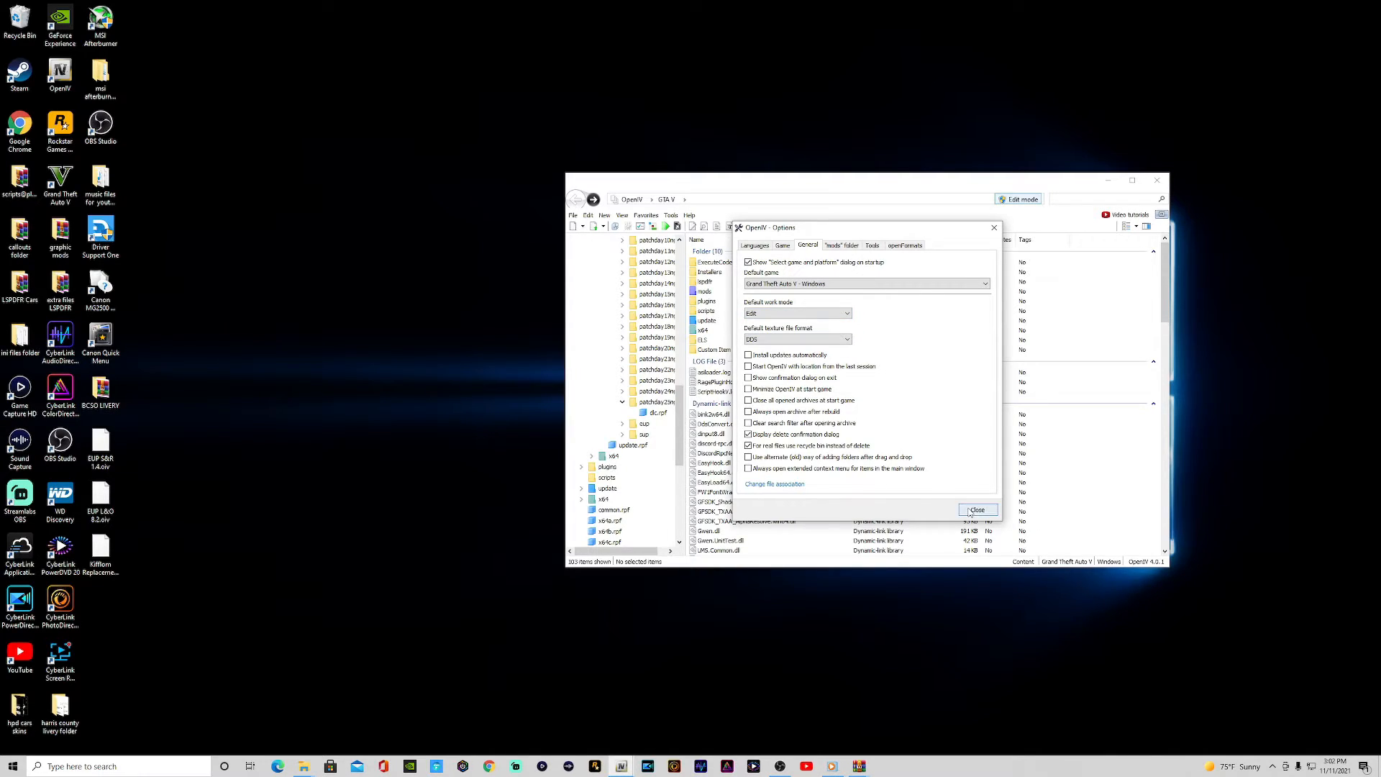
click(977, 510)
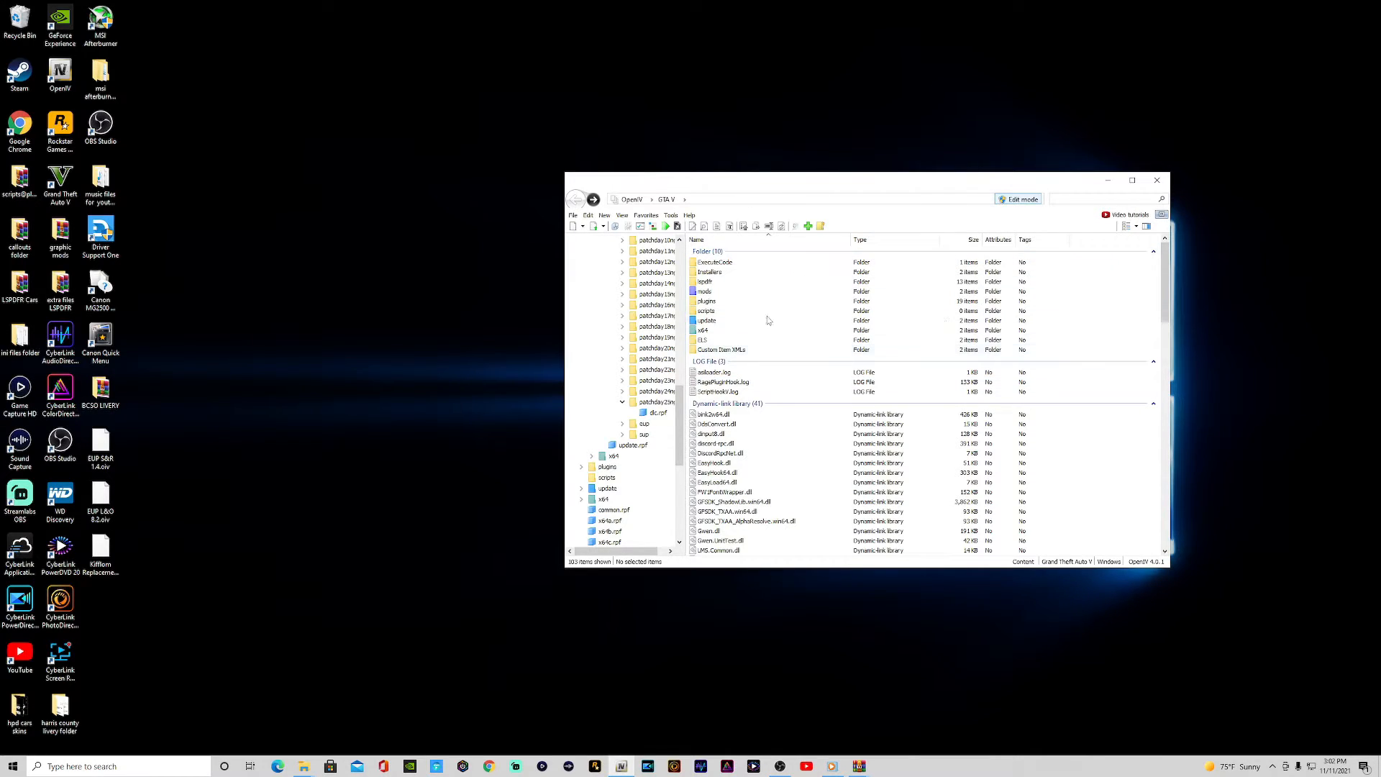
Open the vehicles.rpf archive at mods > update > x64 > dlcpacks > patchday25ng > dlc.rpf > x64 > levels > gta5.
double_click(708, 293)
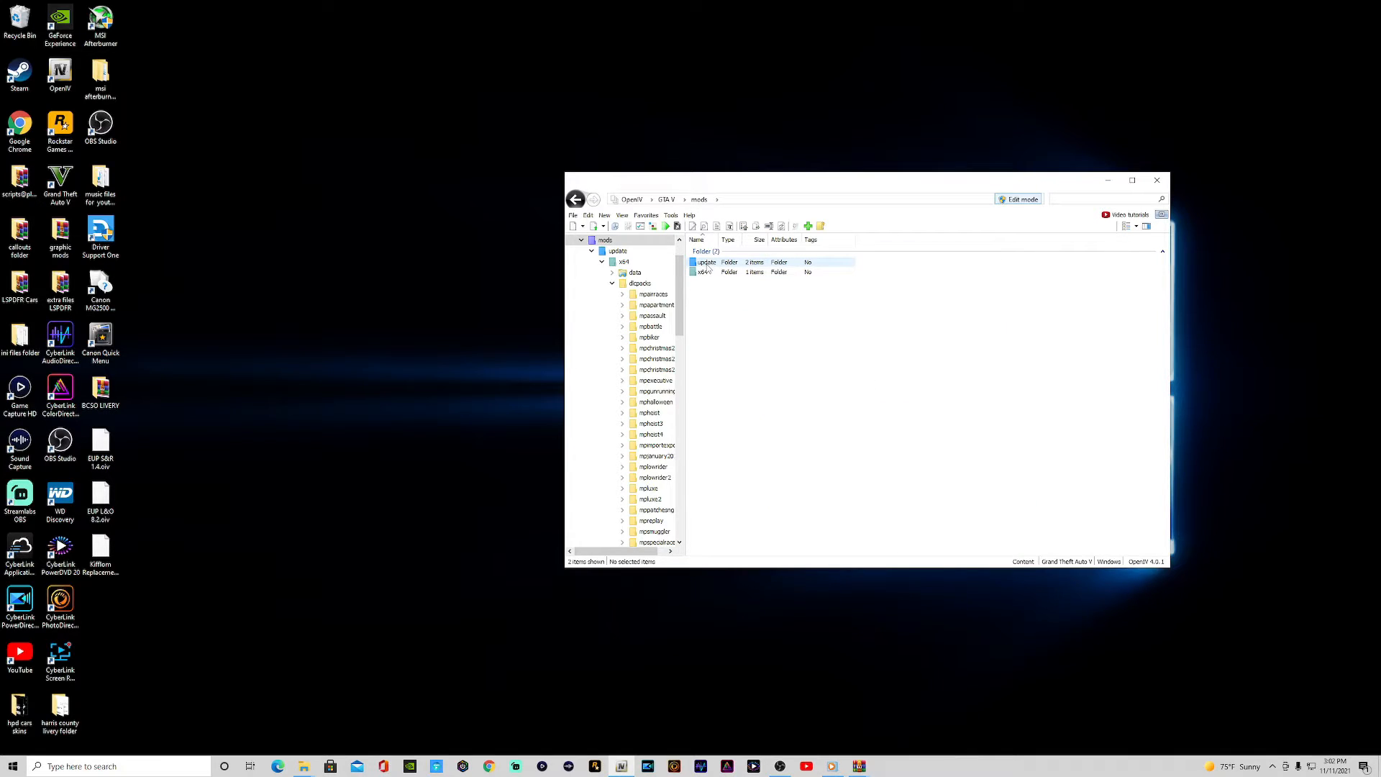
double_click(706, 263)
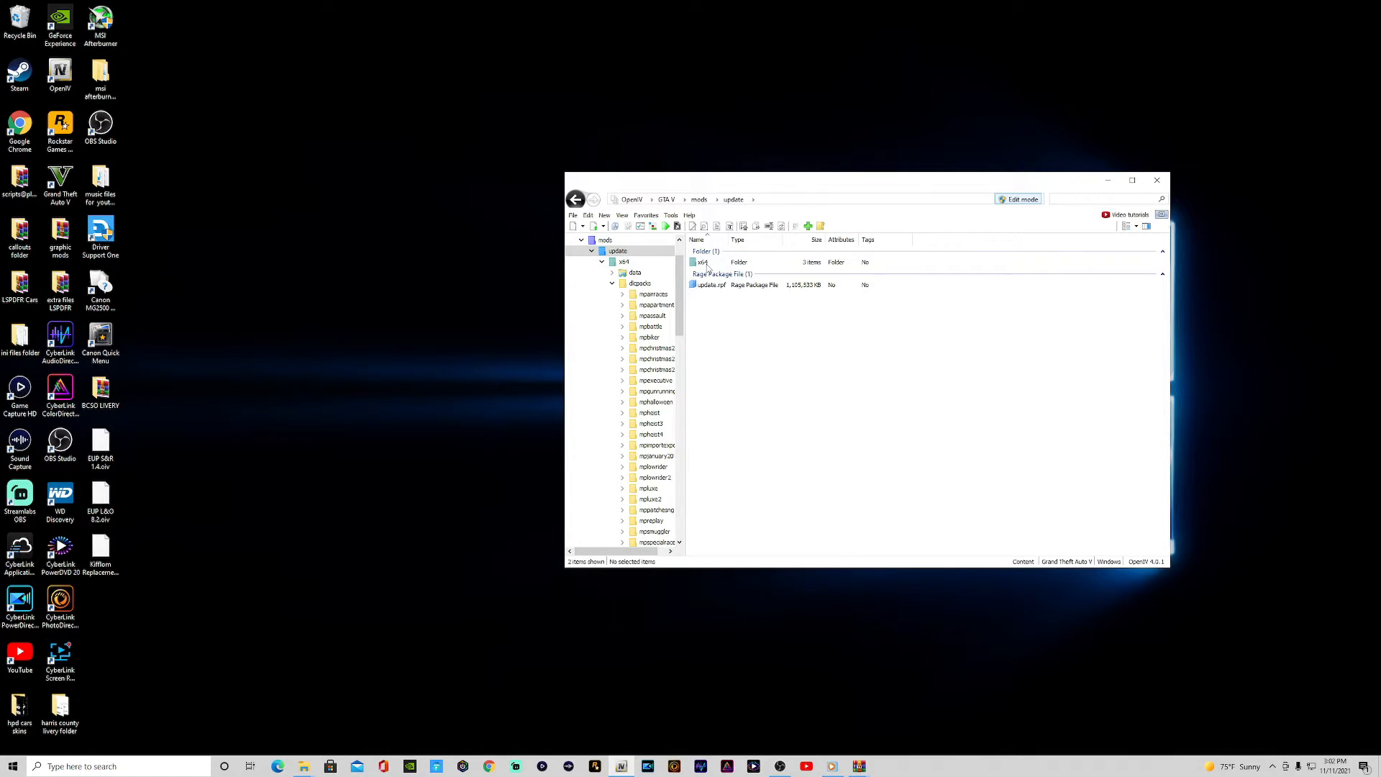
double_click(703, 263)
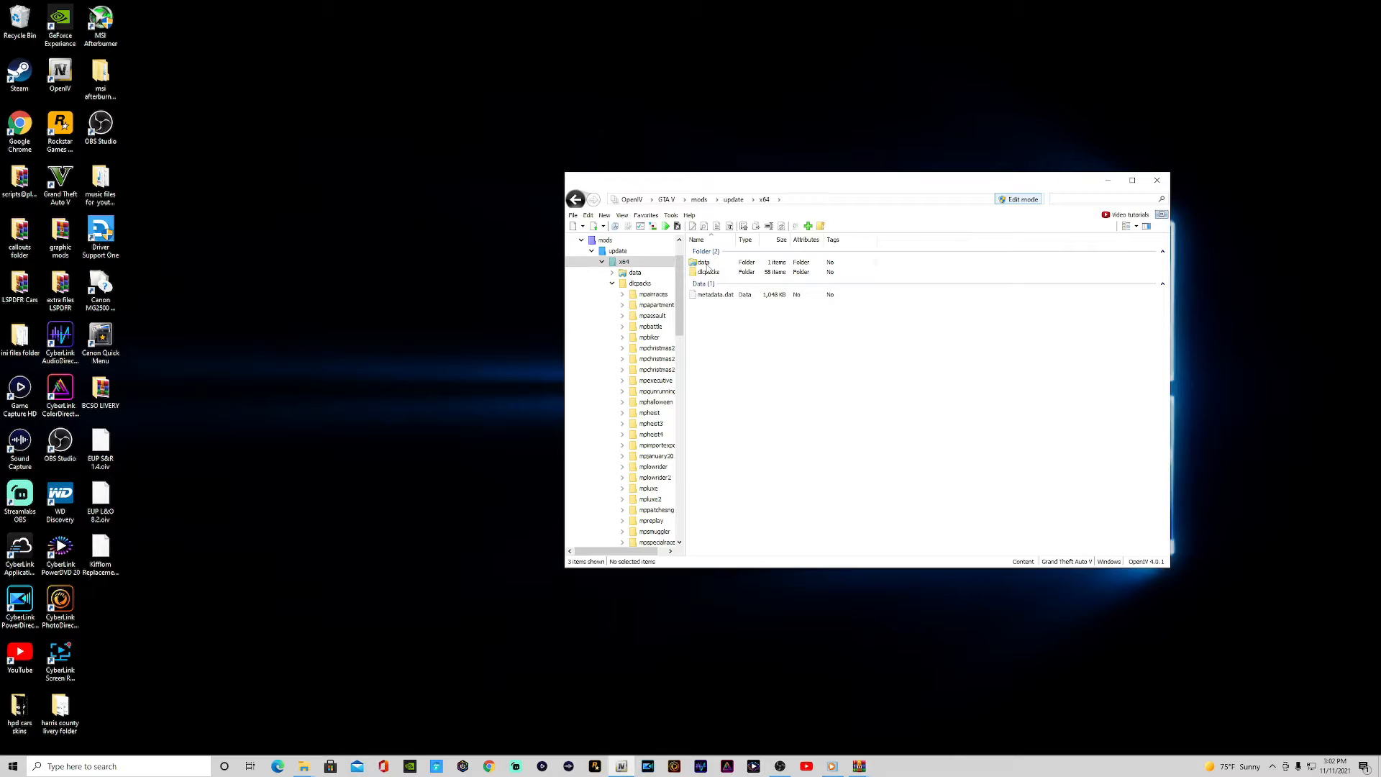
double_click(709, 273)
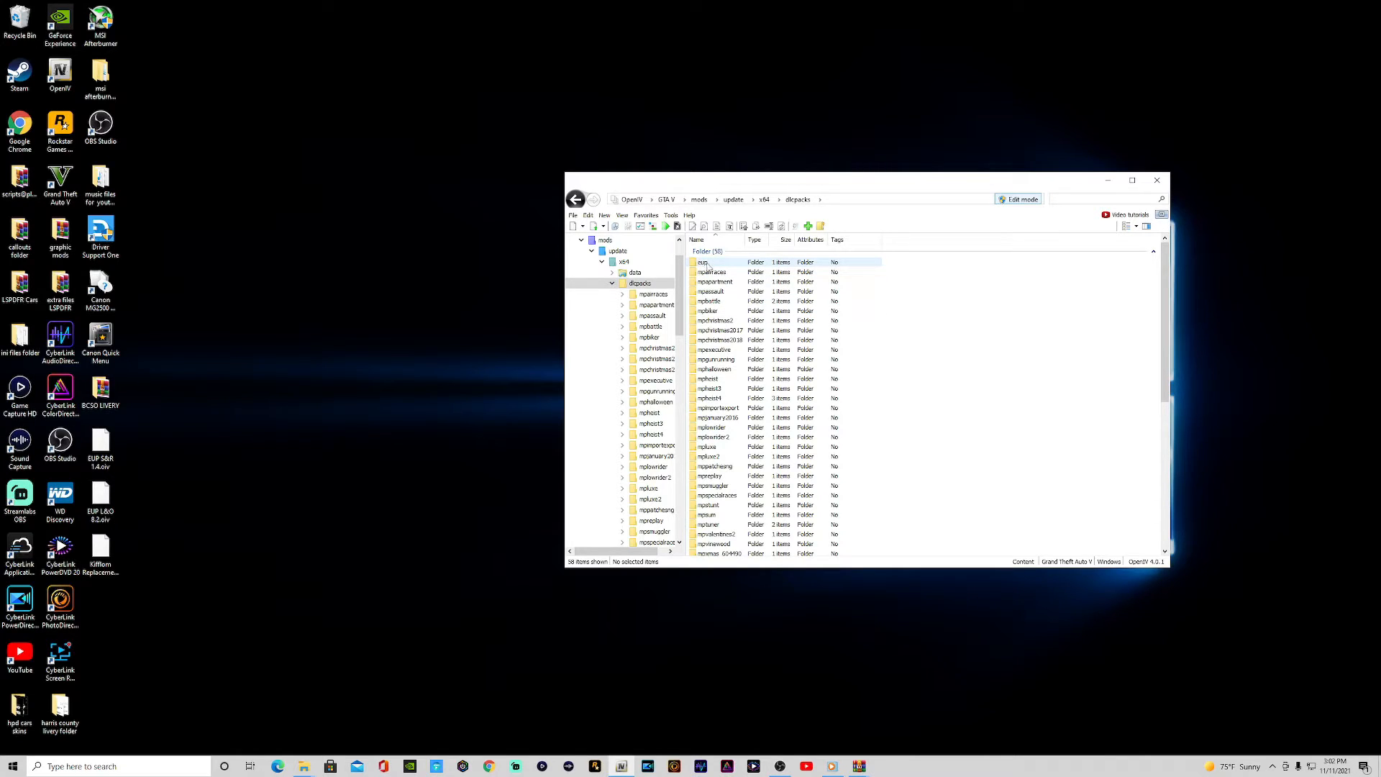
scroll(704, 324, down, 10)
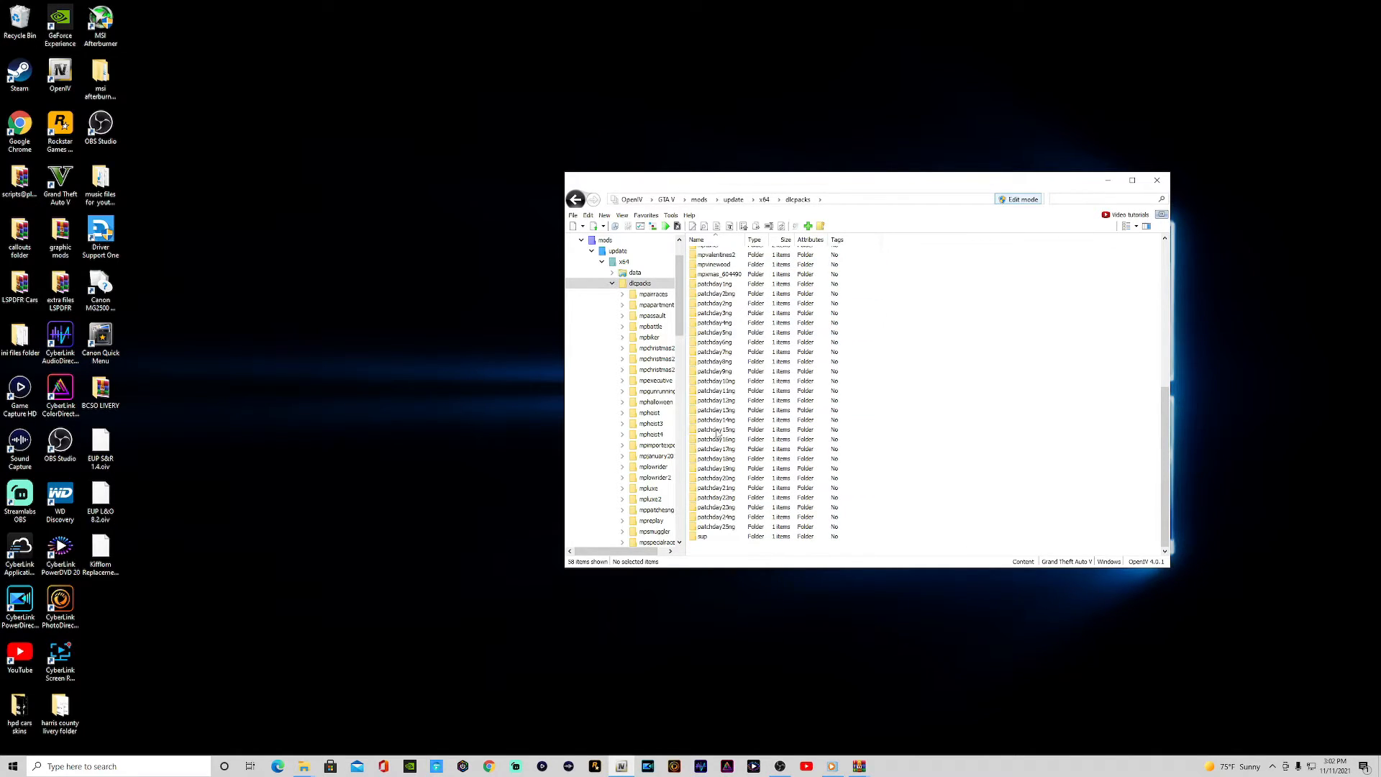
double_click(716, 527)
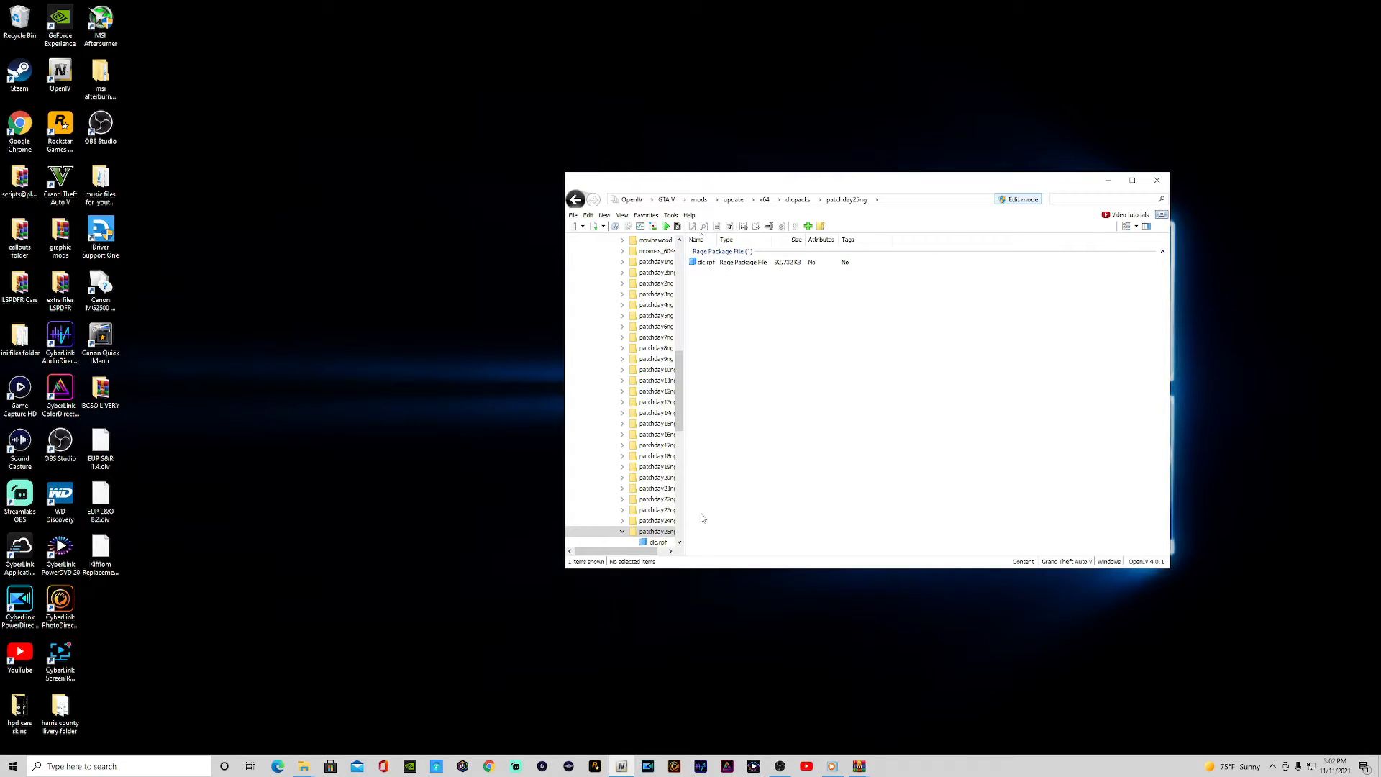
double_click(706, 263)
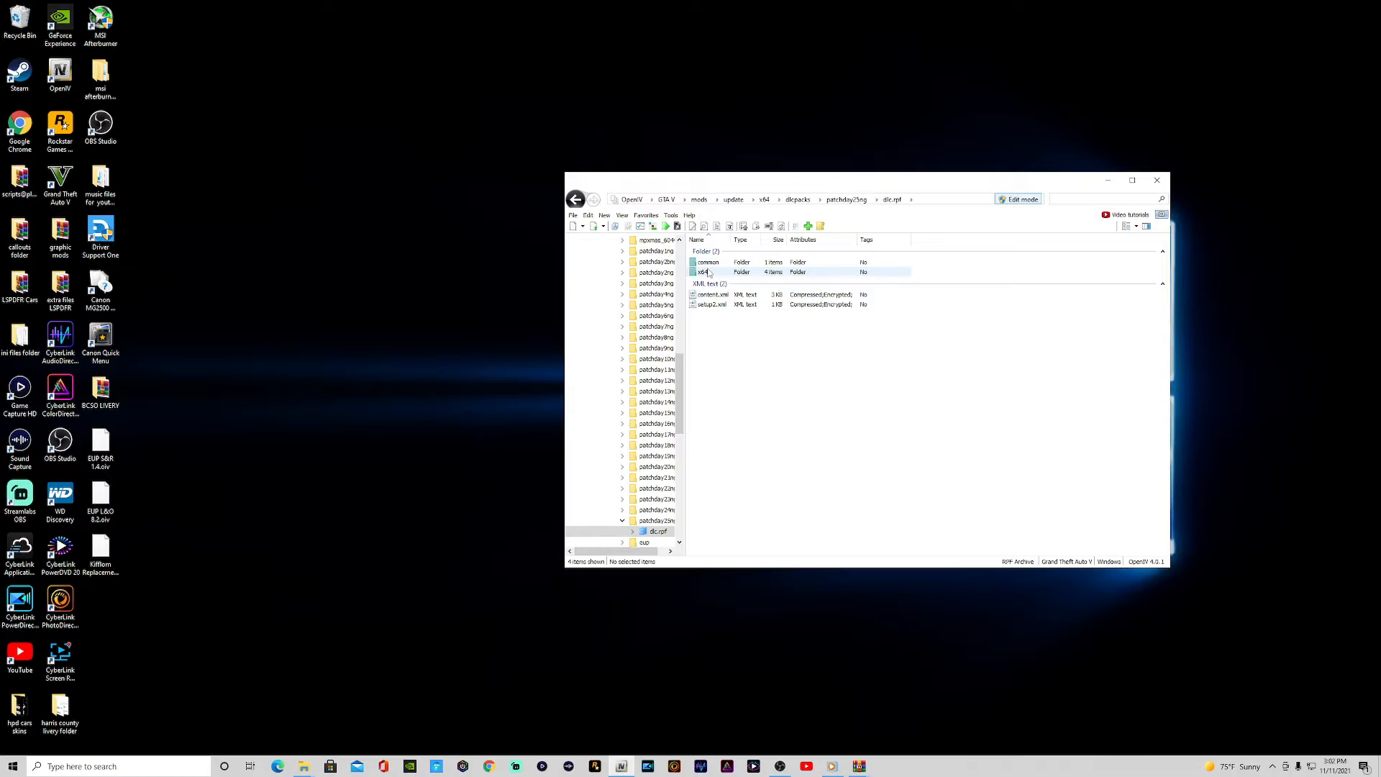
double_click(704, 271)
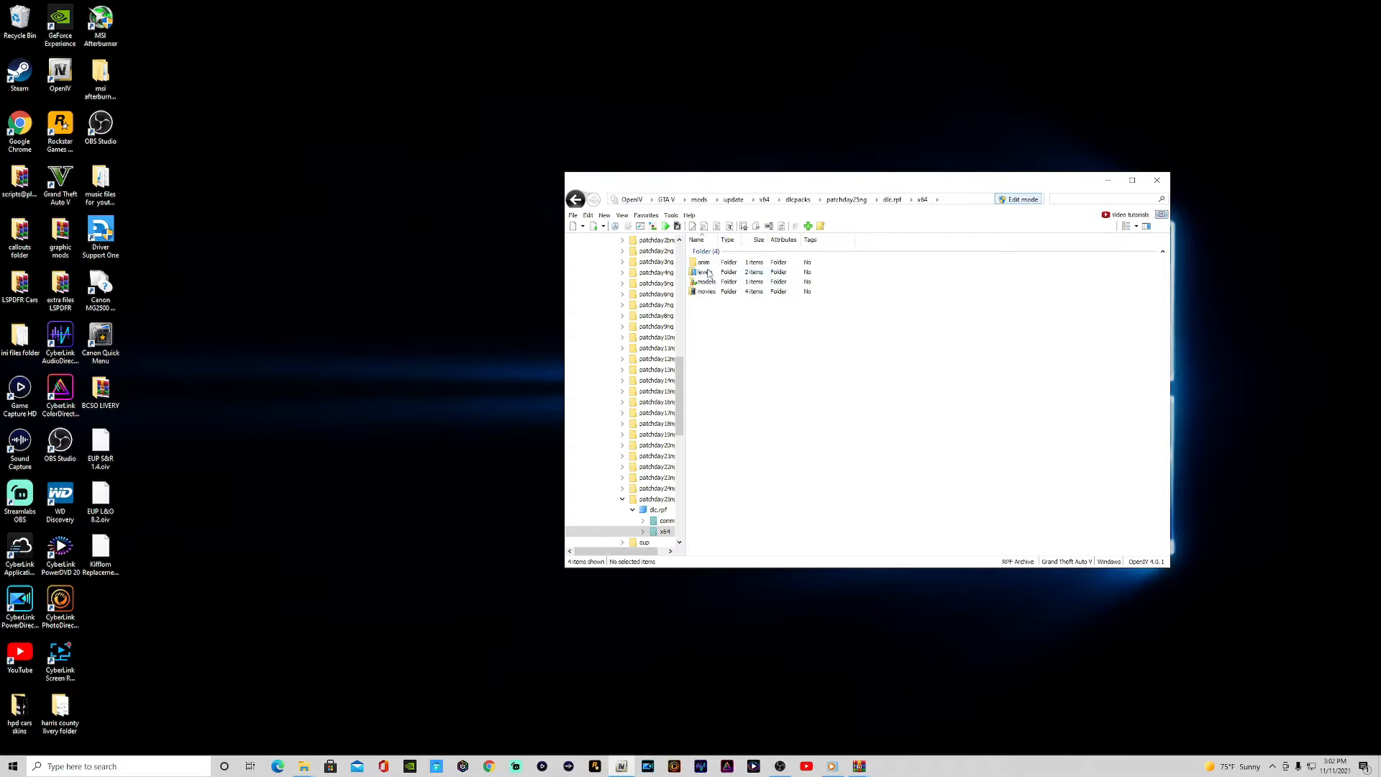
double_click(708, 272)
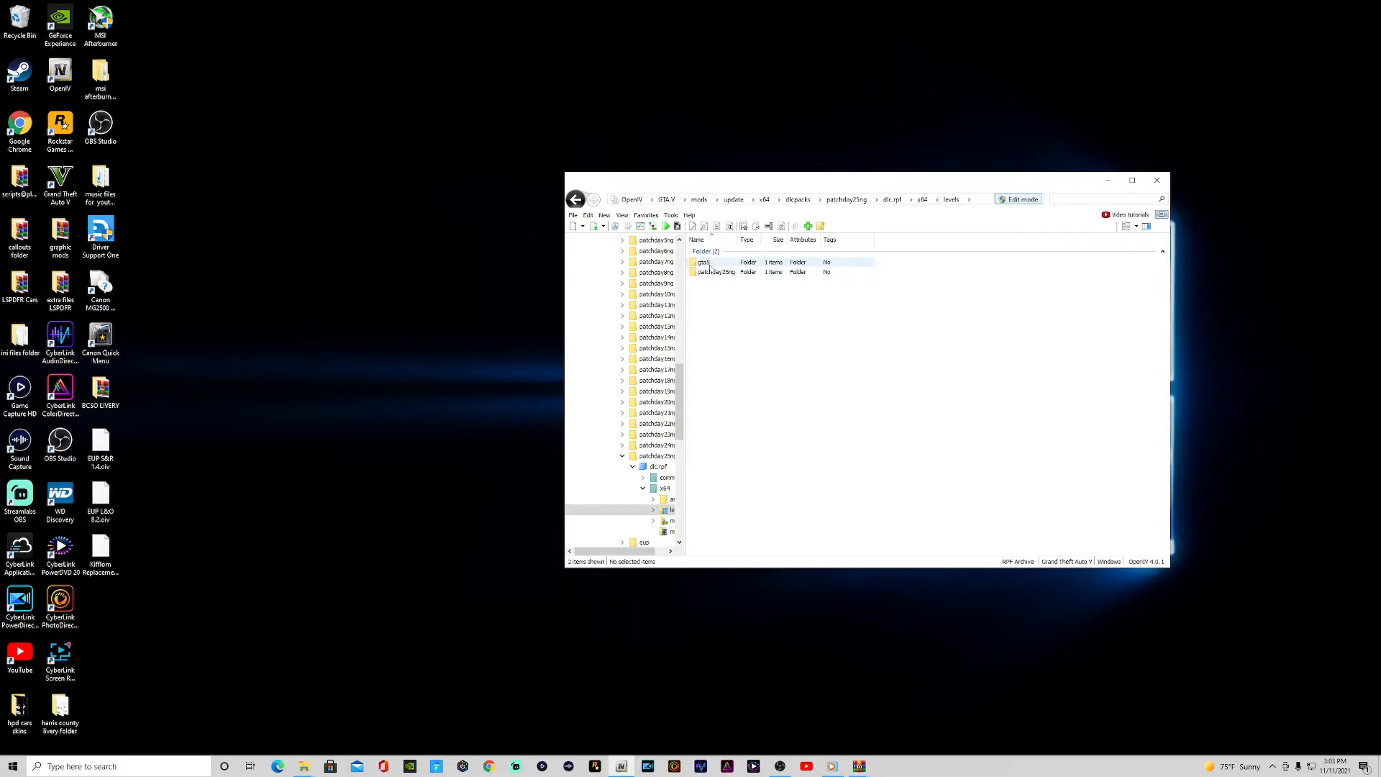
double_click(709, 263)
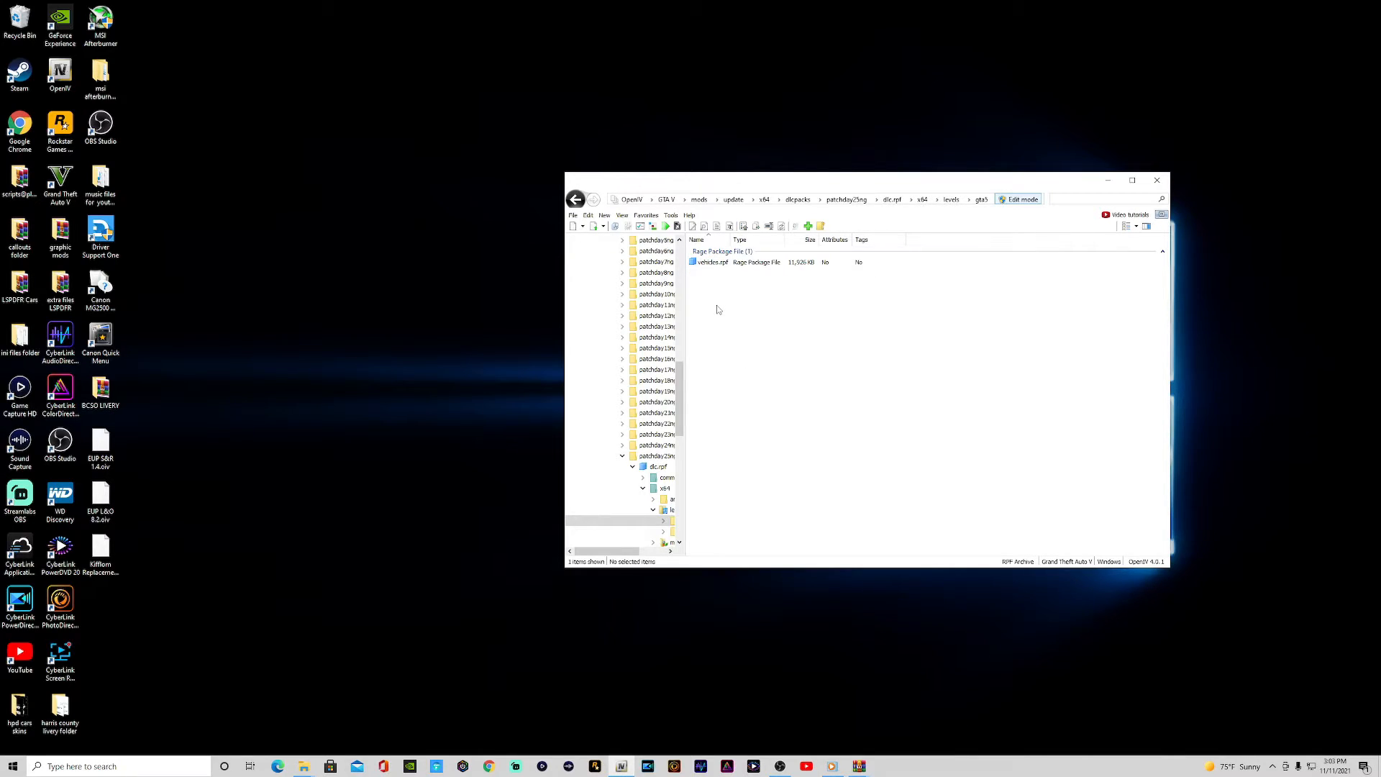
double_click(717, 266)
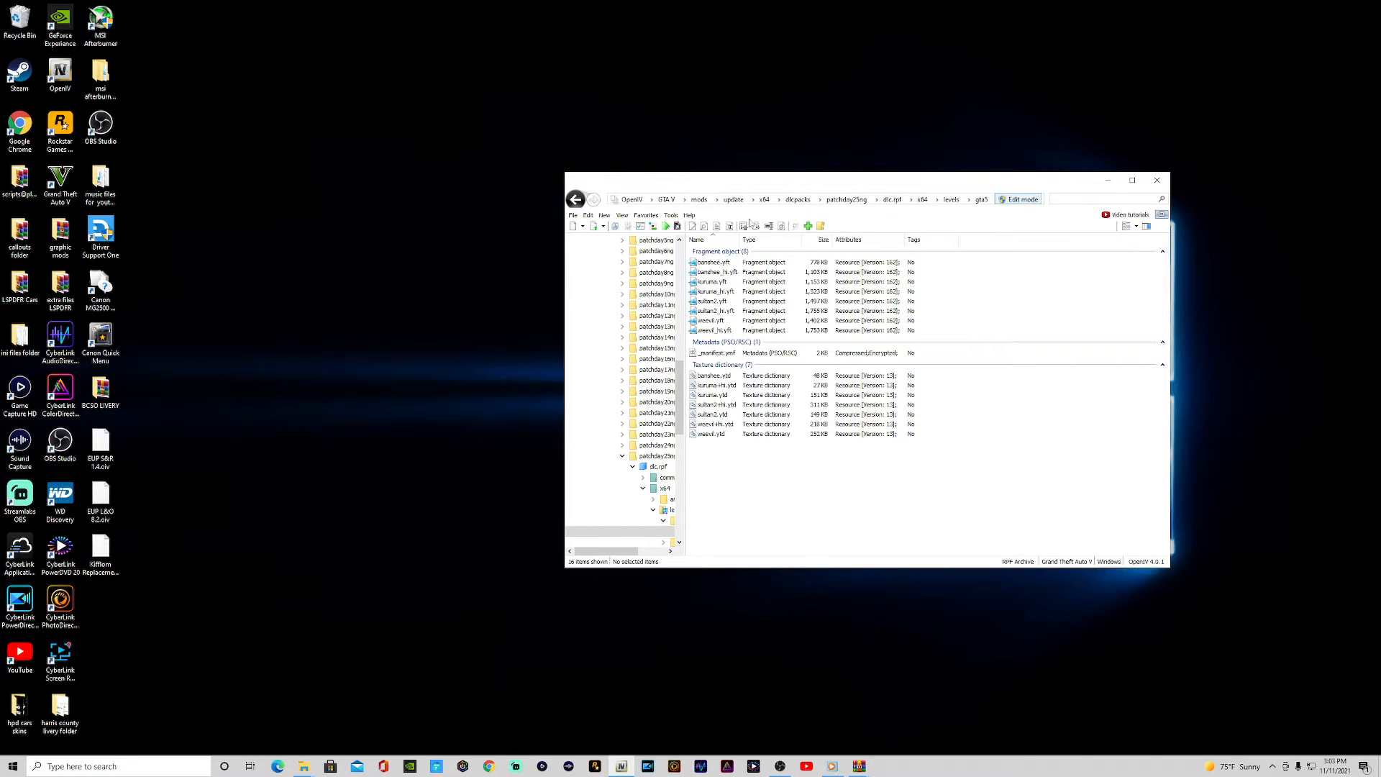
Close the current archive and reopen vehicles.rpf from the saved favorites.
click(651, 216)
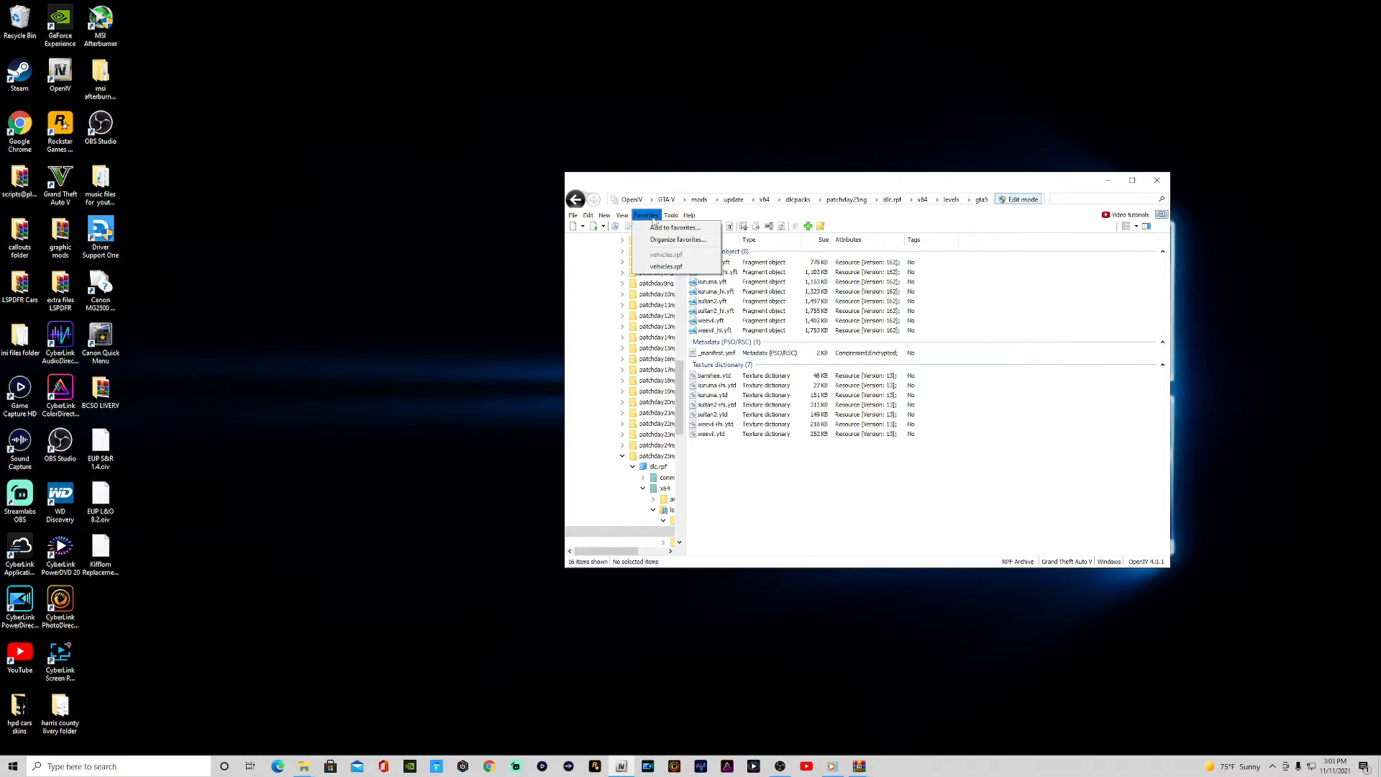
click(668, 269)
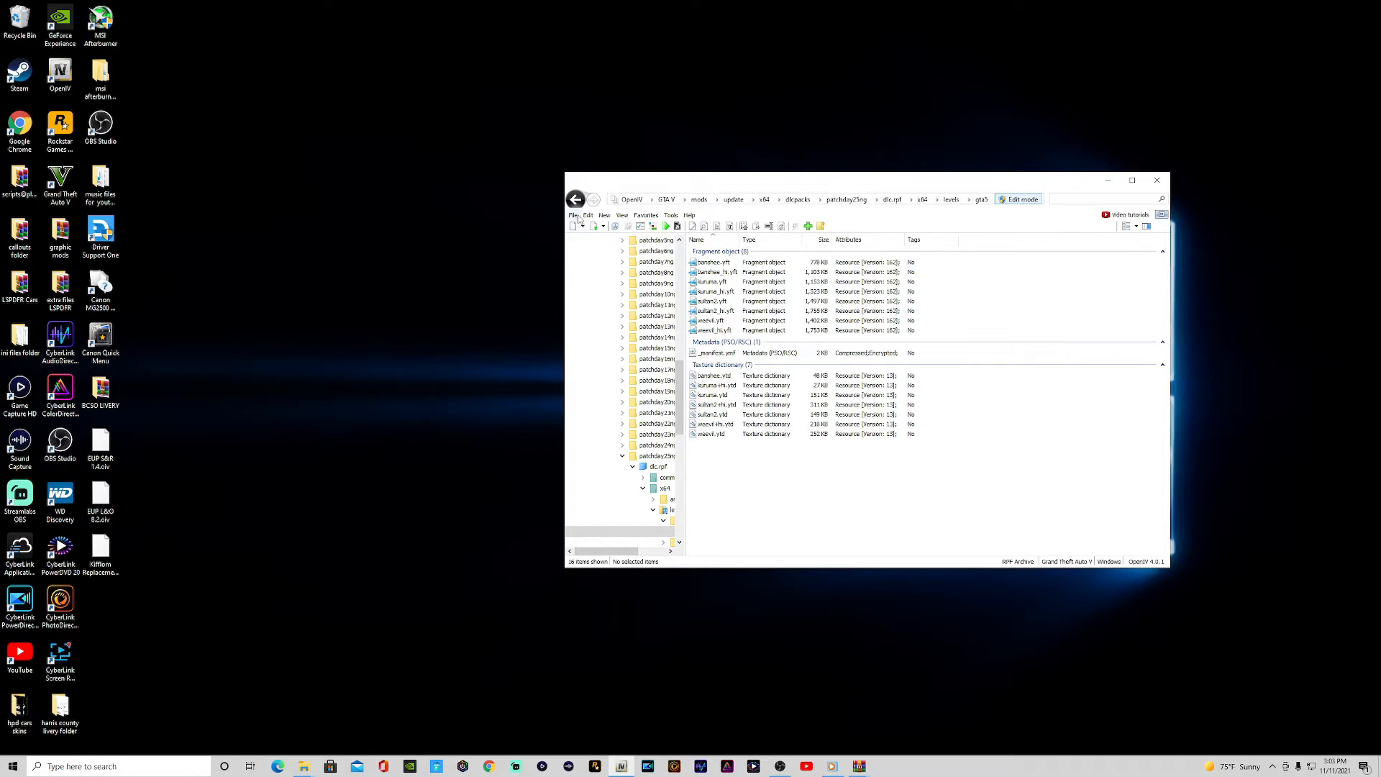
click(575, 218)
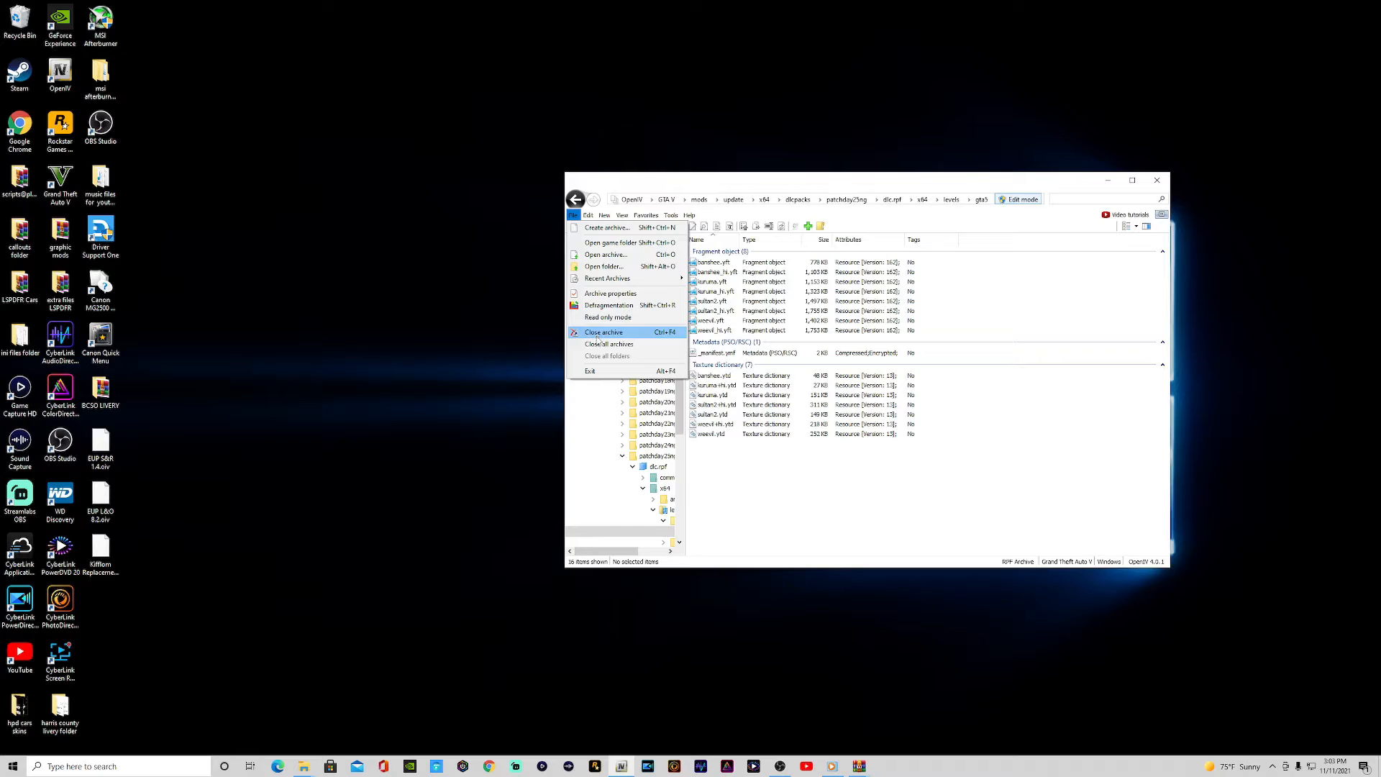
click(613, 335)
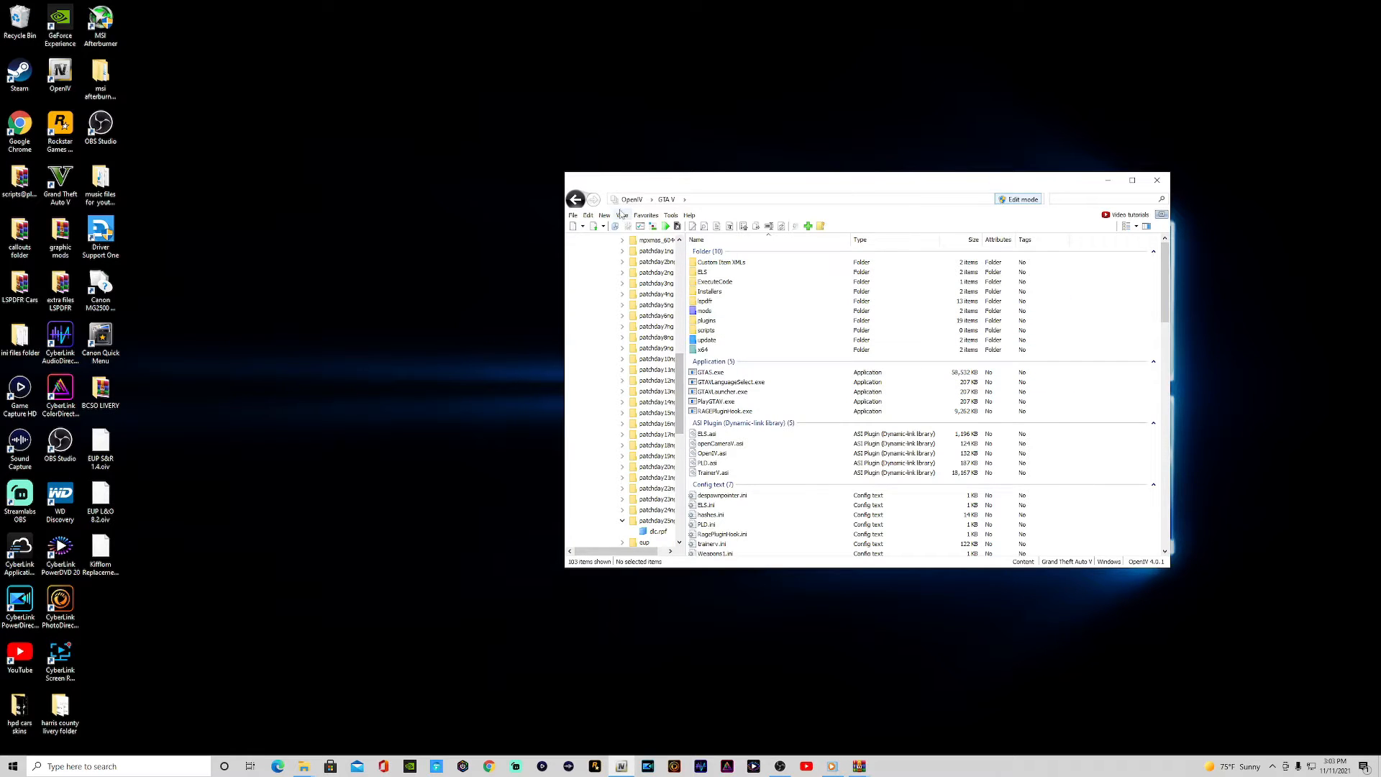
click(646, 216)
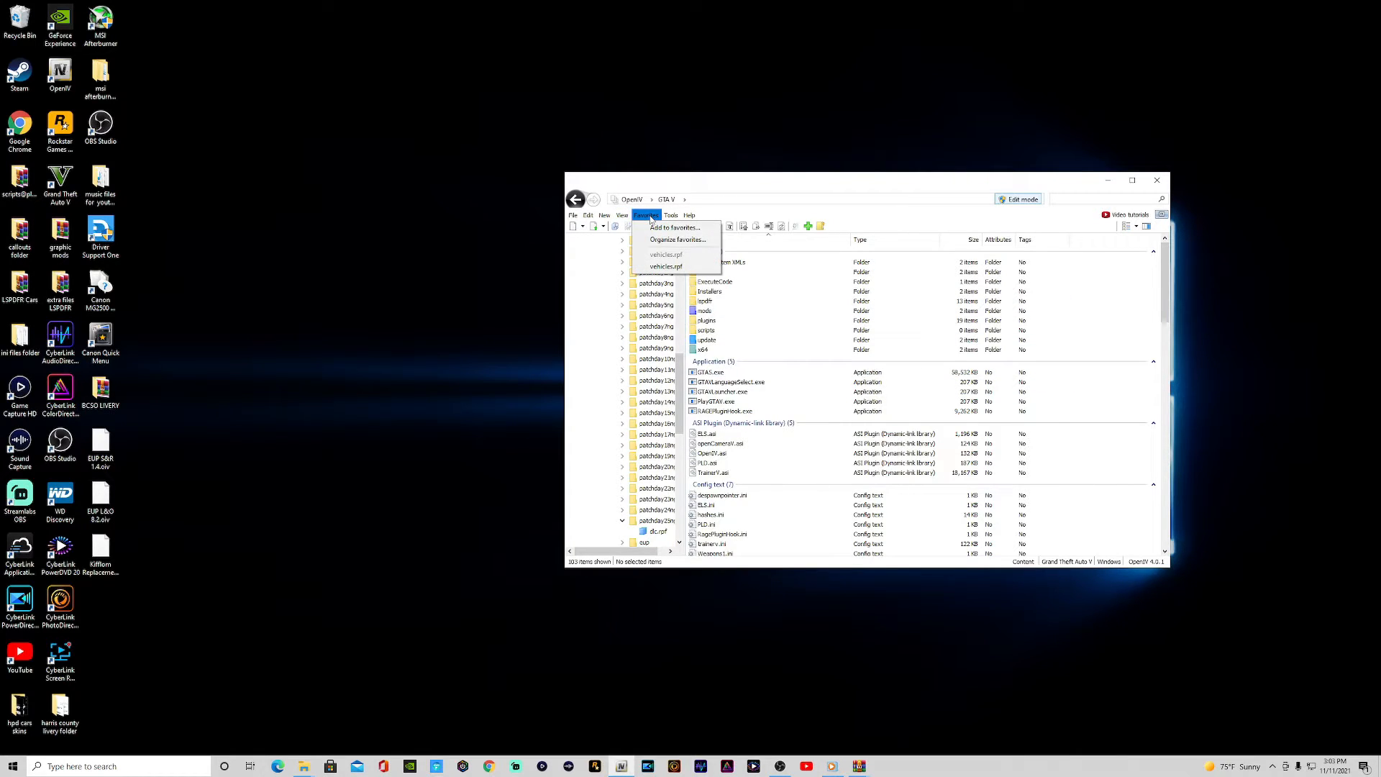
click(670, 269)
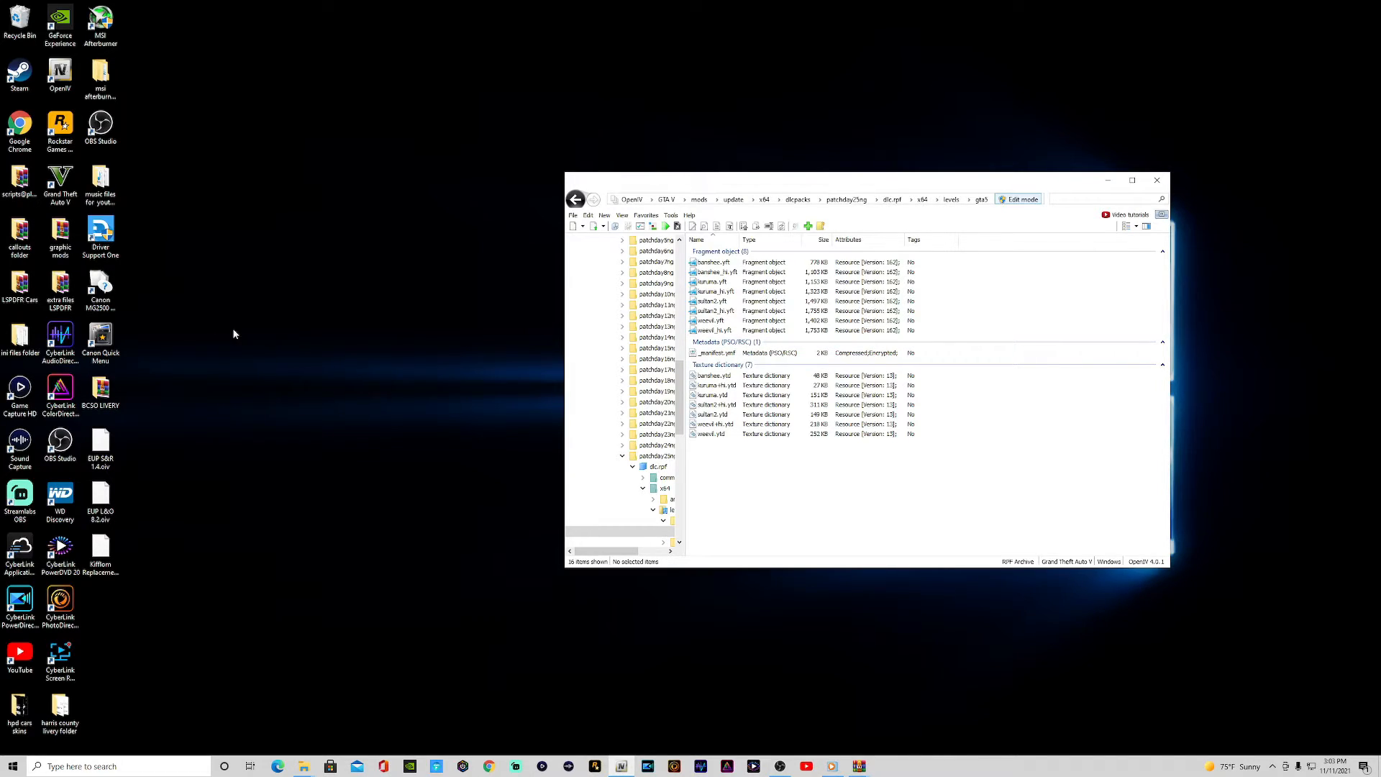
Open the LSPDFR Cars folder from the Desktop and open the LSPD_Pack_Final_uniFORM12oh2 replace archive in WinRAR.
double_click(58, 291)
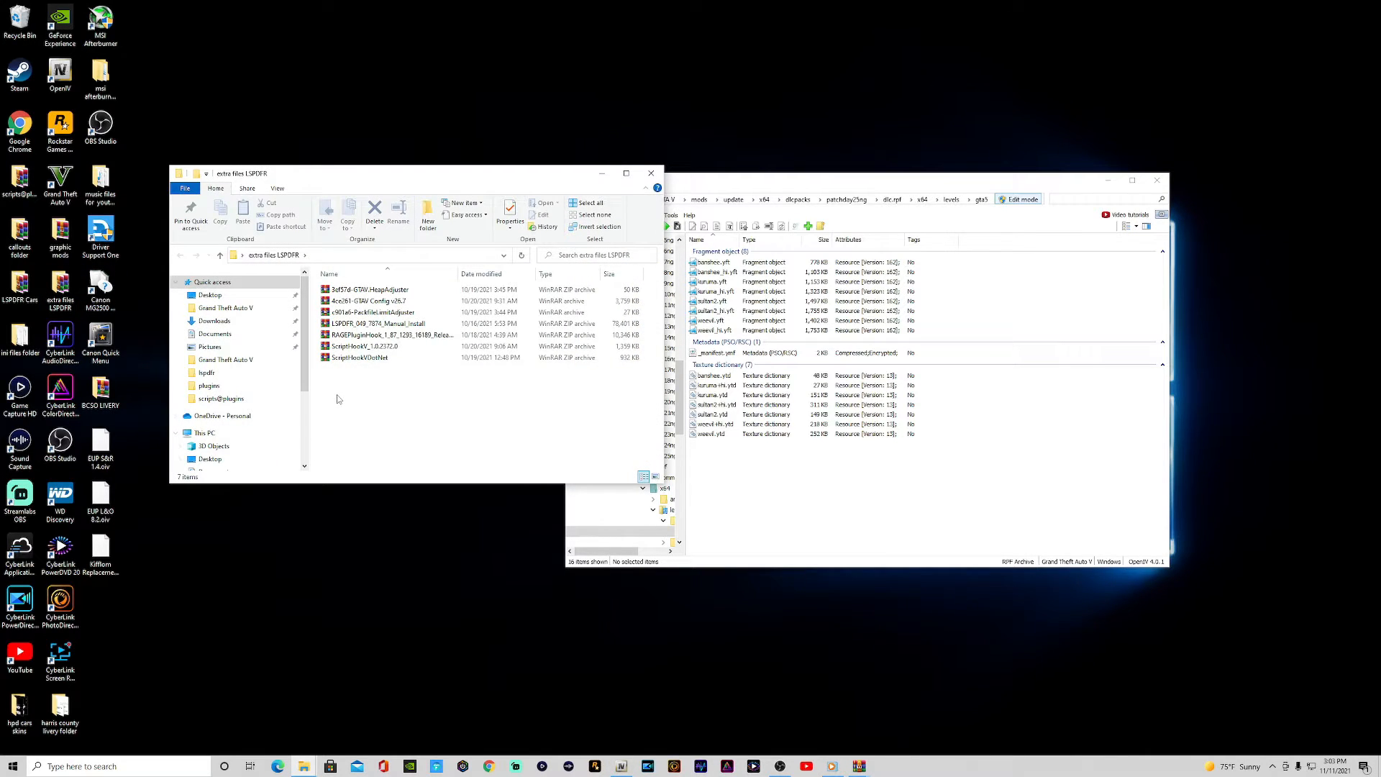
click(651, 174)
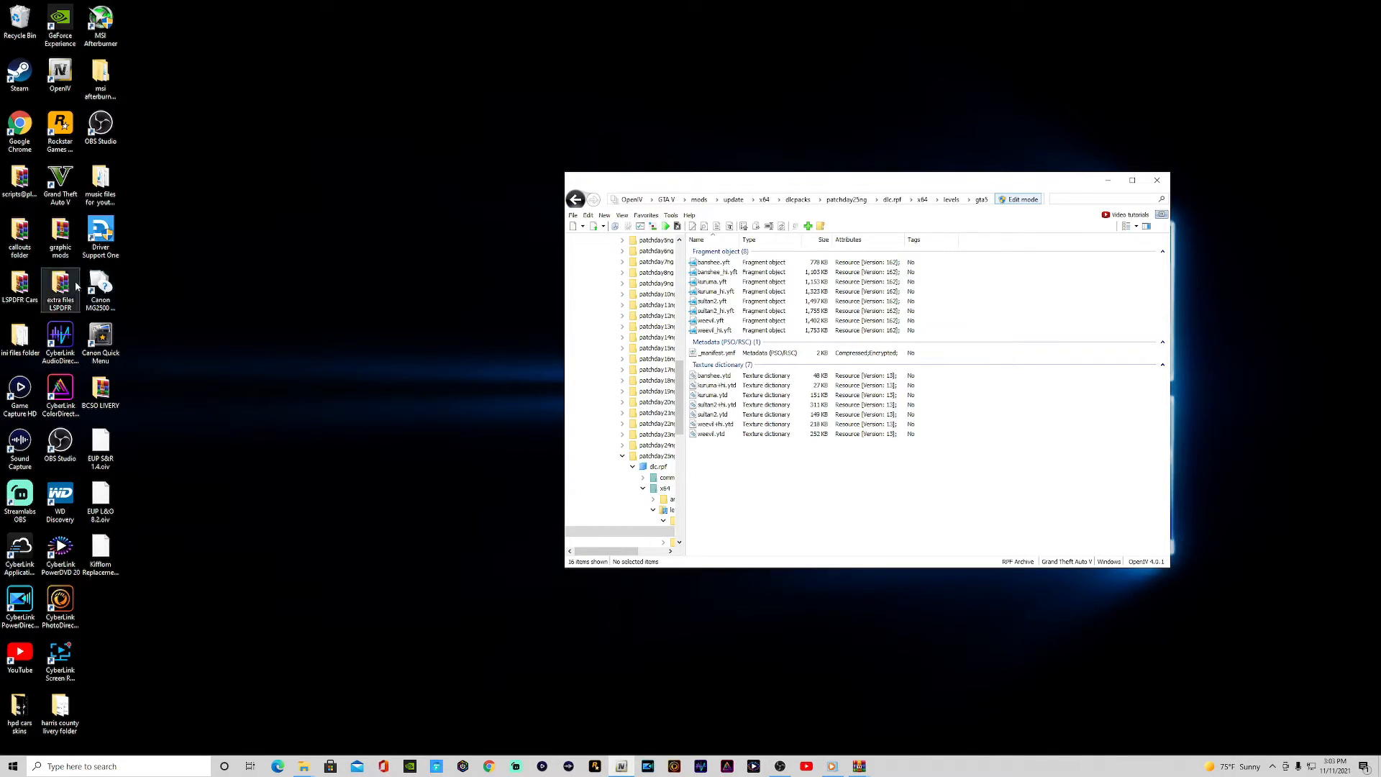
double_click(17, 278)
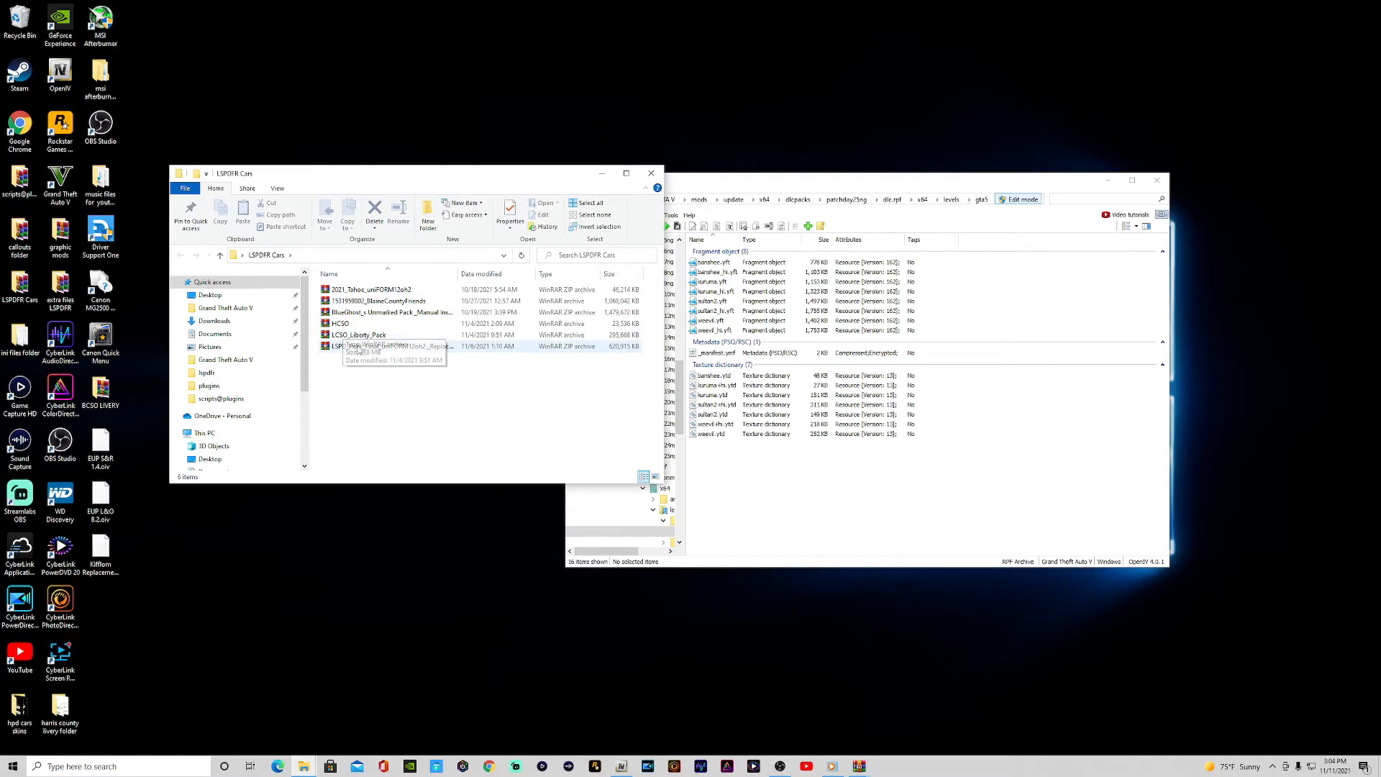
double_click(362, 348)
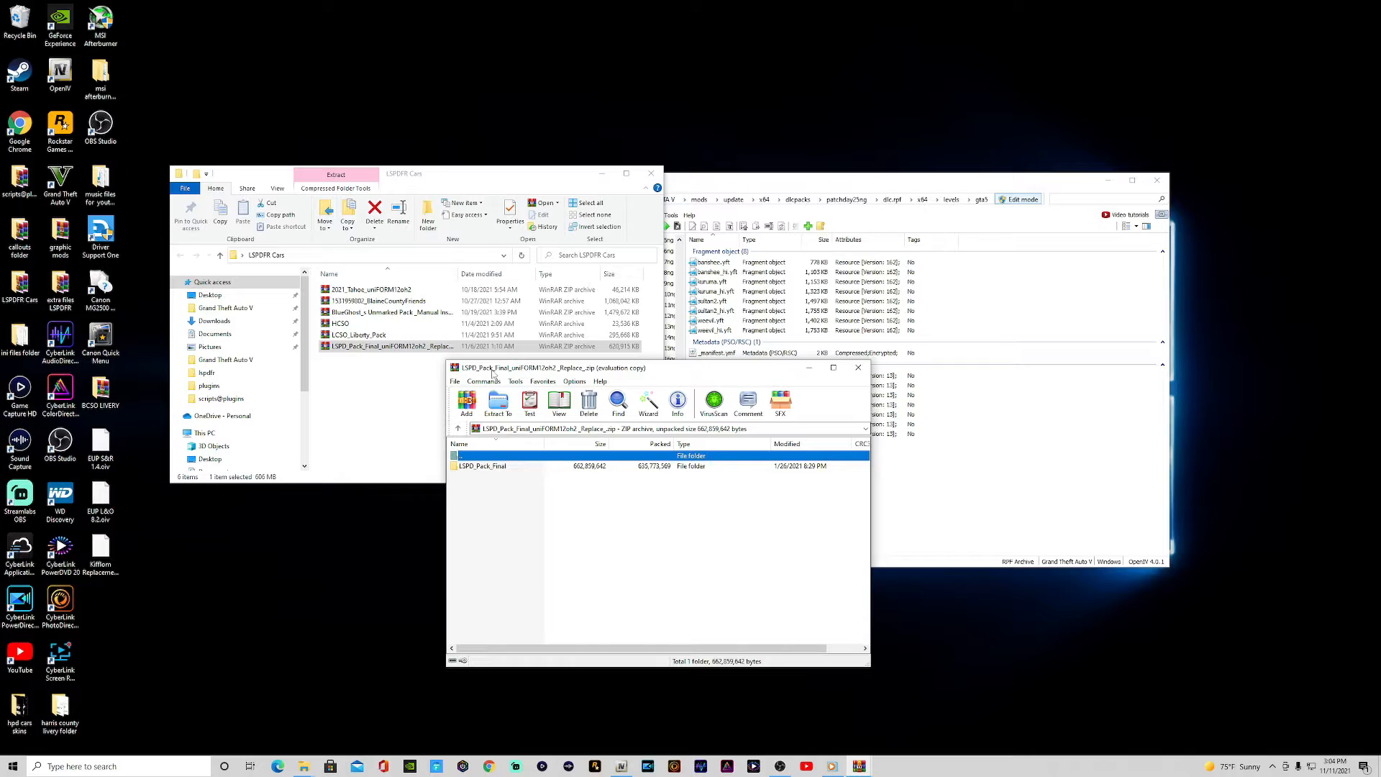
Switch to Chrome, search Google for lspdfr again and go to Vehicle Models in the site's GTA5 mod downloads.
click(489, 765)
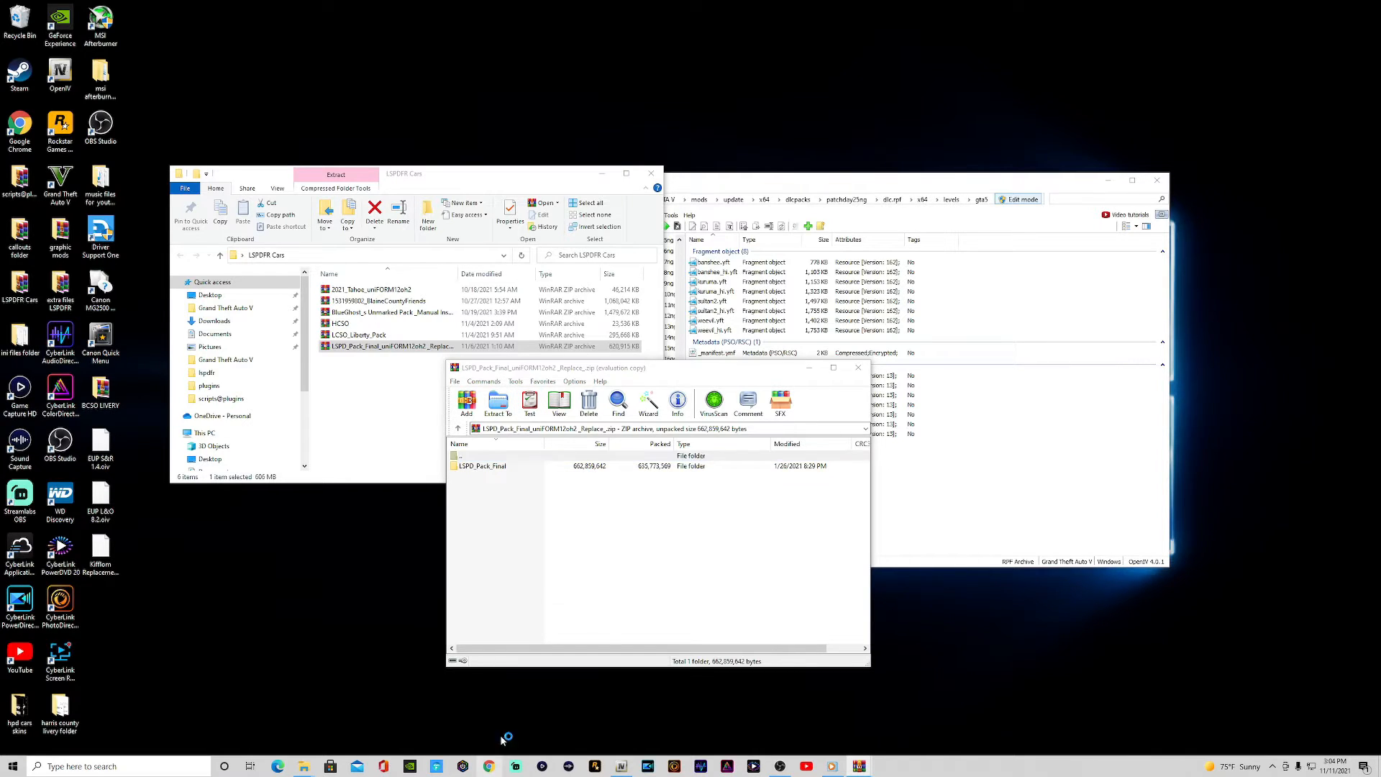
click(869, 424)
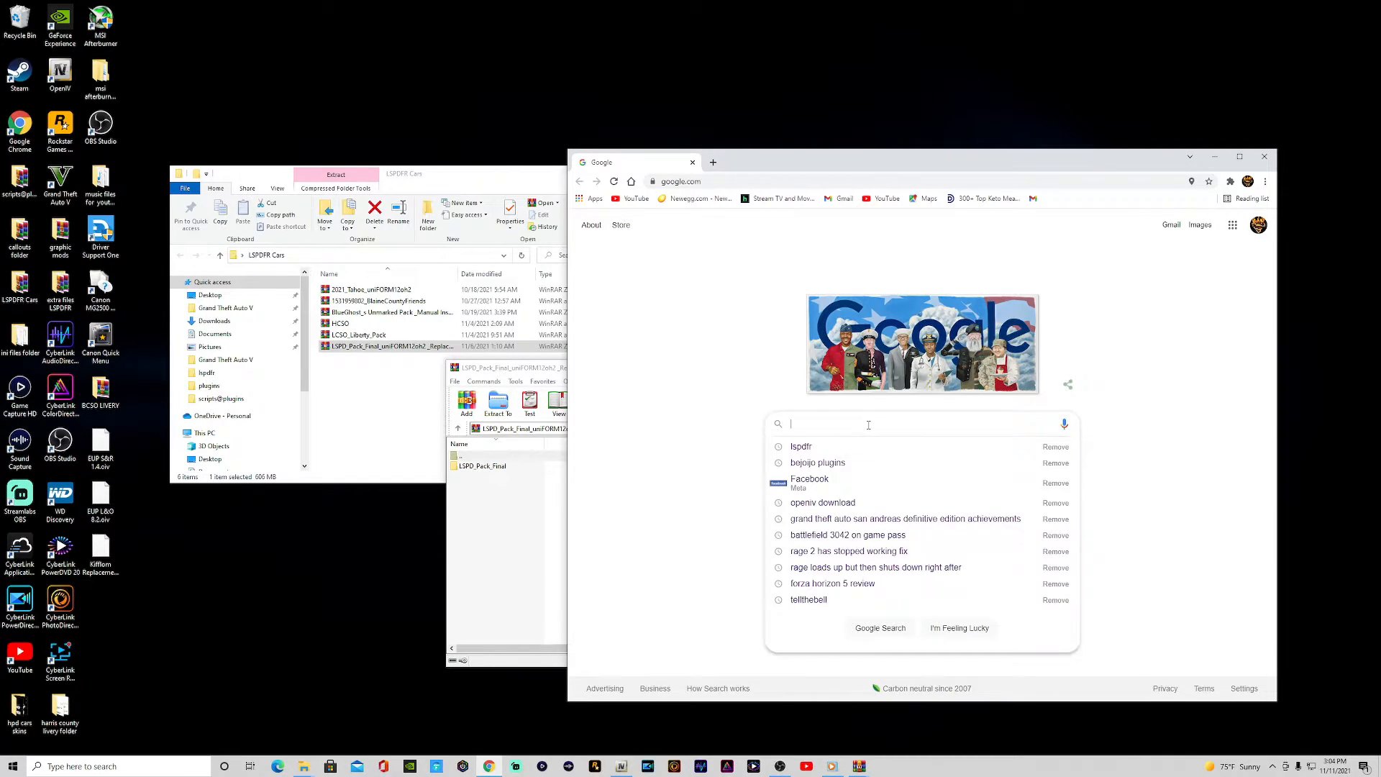
click(835, 446)
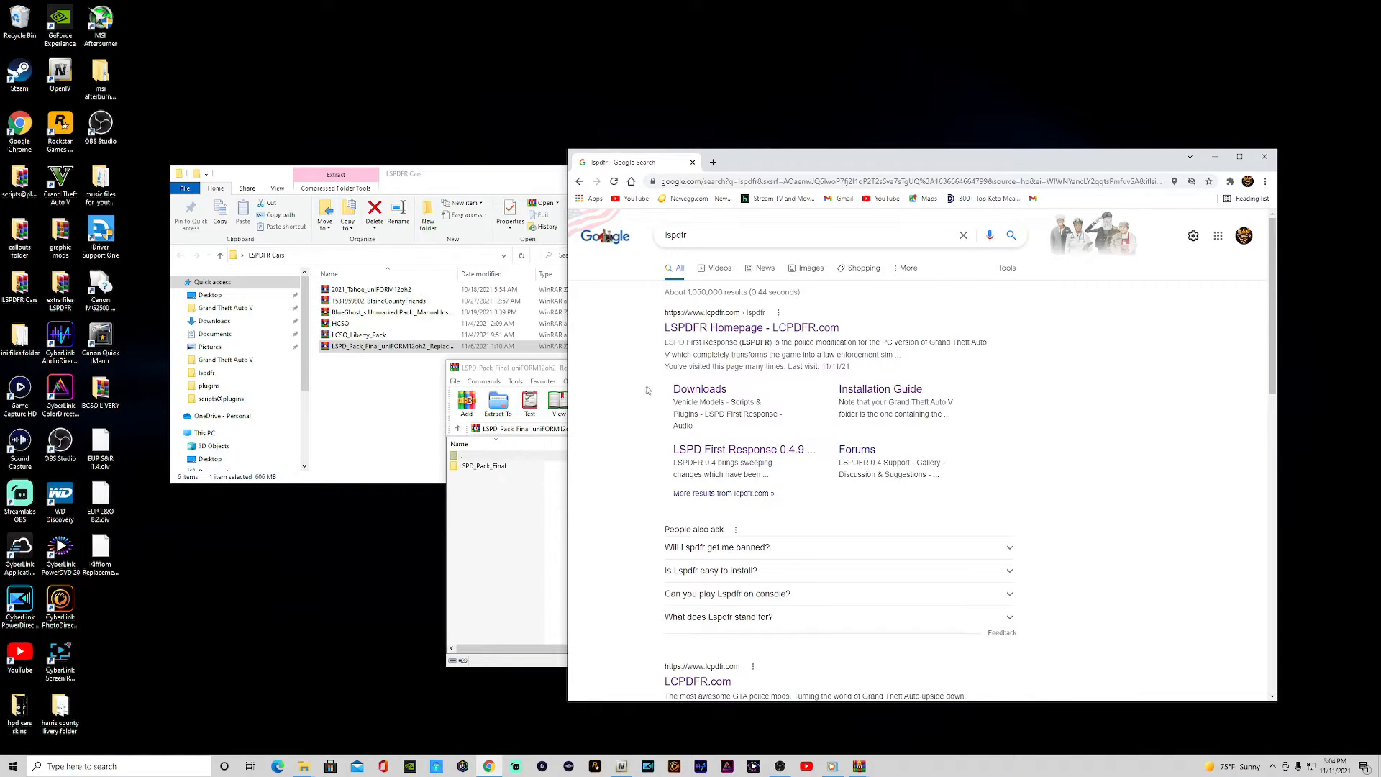
click(699, 392)
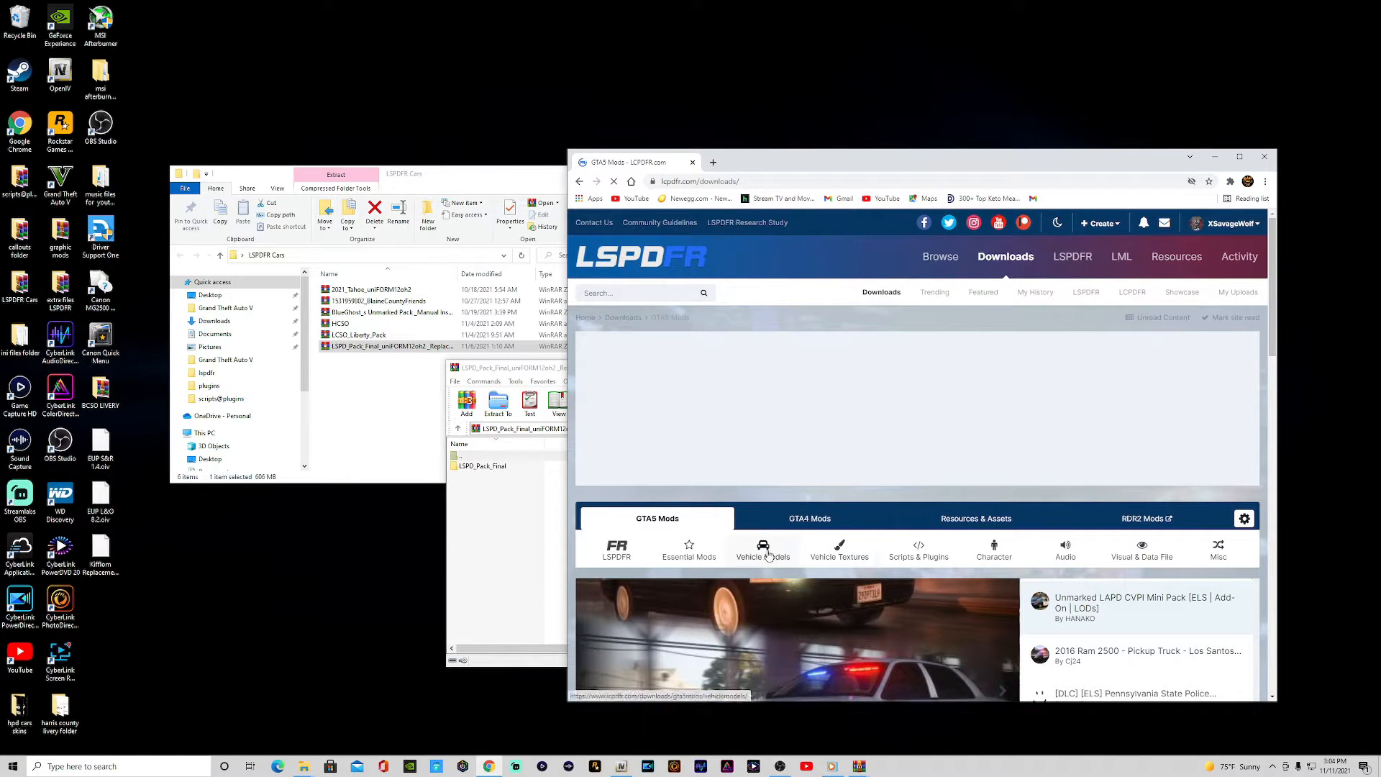
click(763, 550)
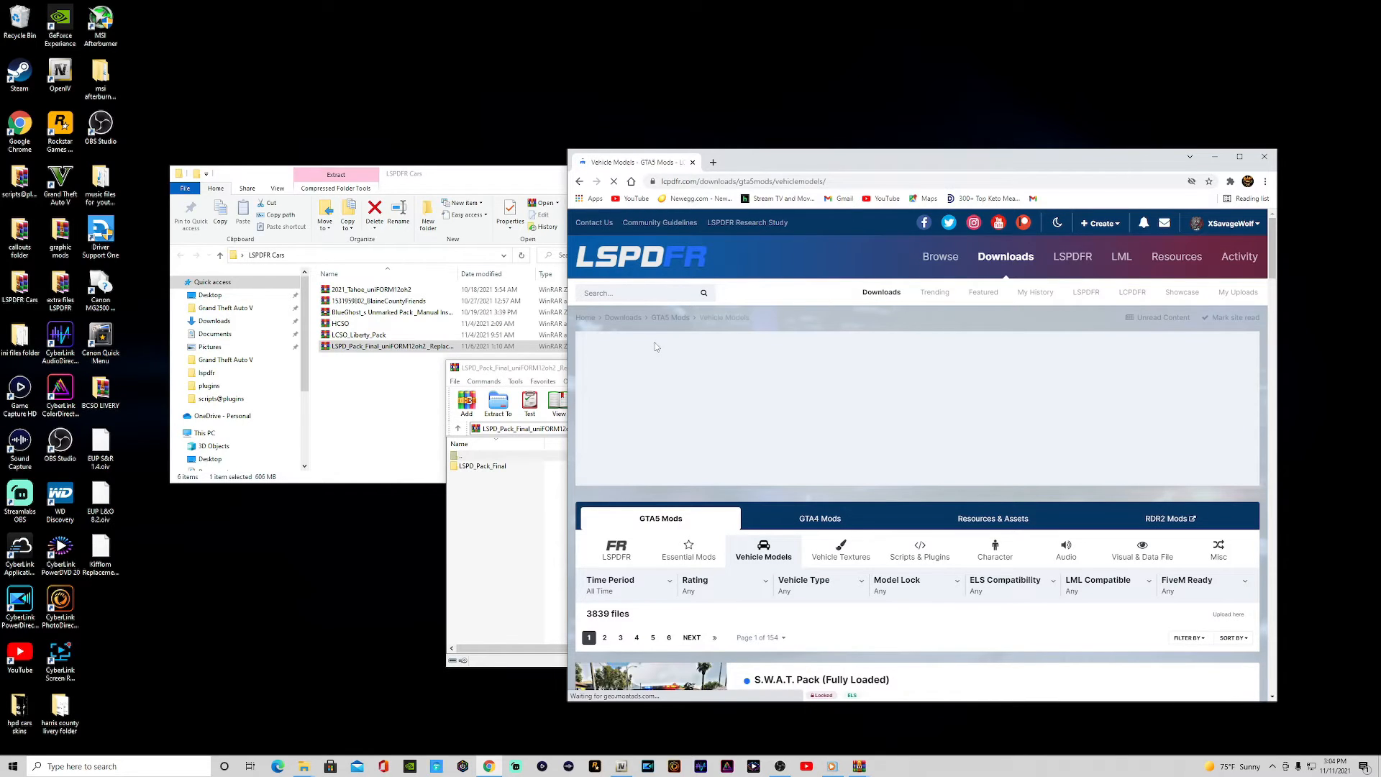
Search the LSPDFR site for LSPD_Pack_FinaluniFORM12oh2, and repeat the search with _Replace added to the term.
click(628, 293)
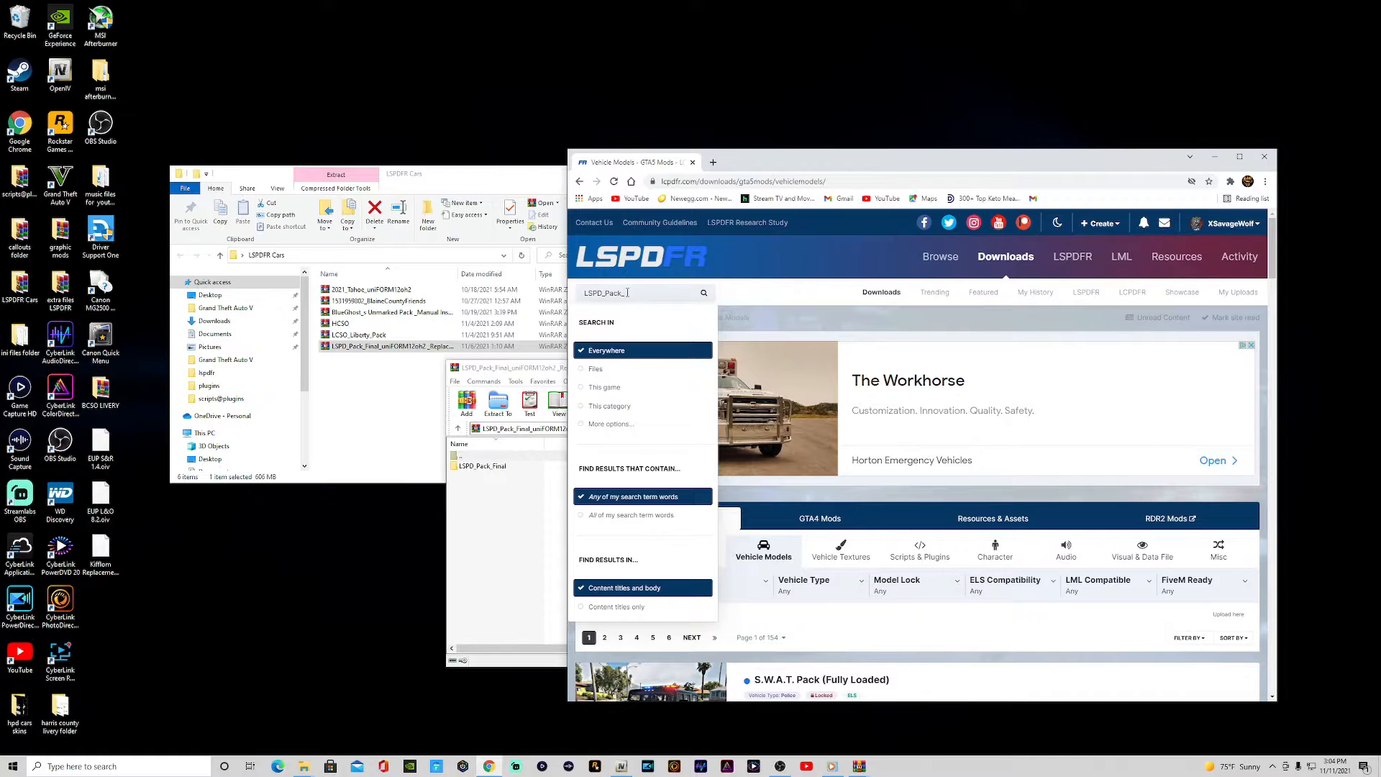
text(FinaluniFOR)
text(M12oh2)
key(Return)
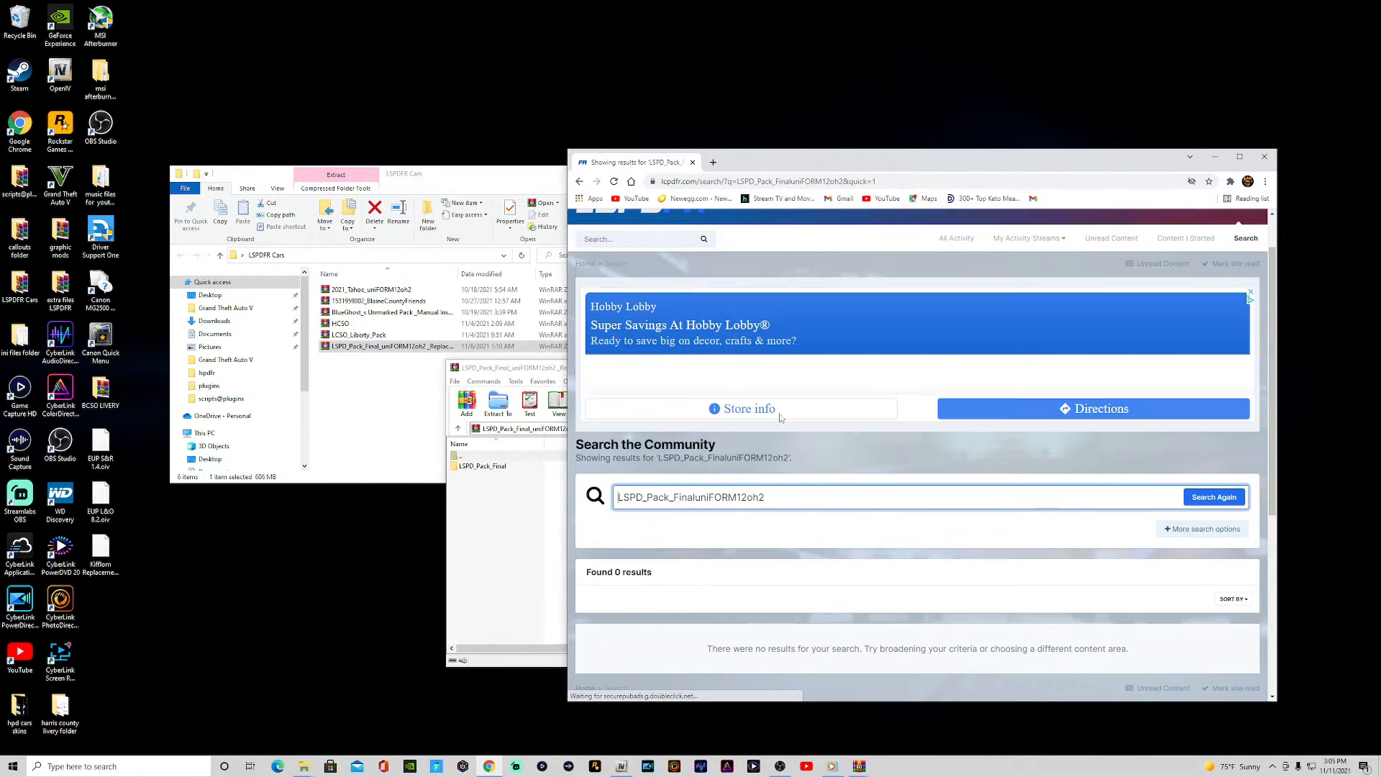
click(786, 497)
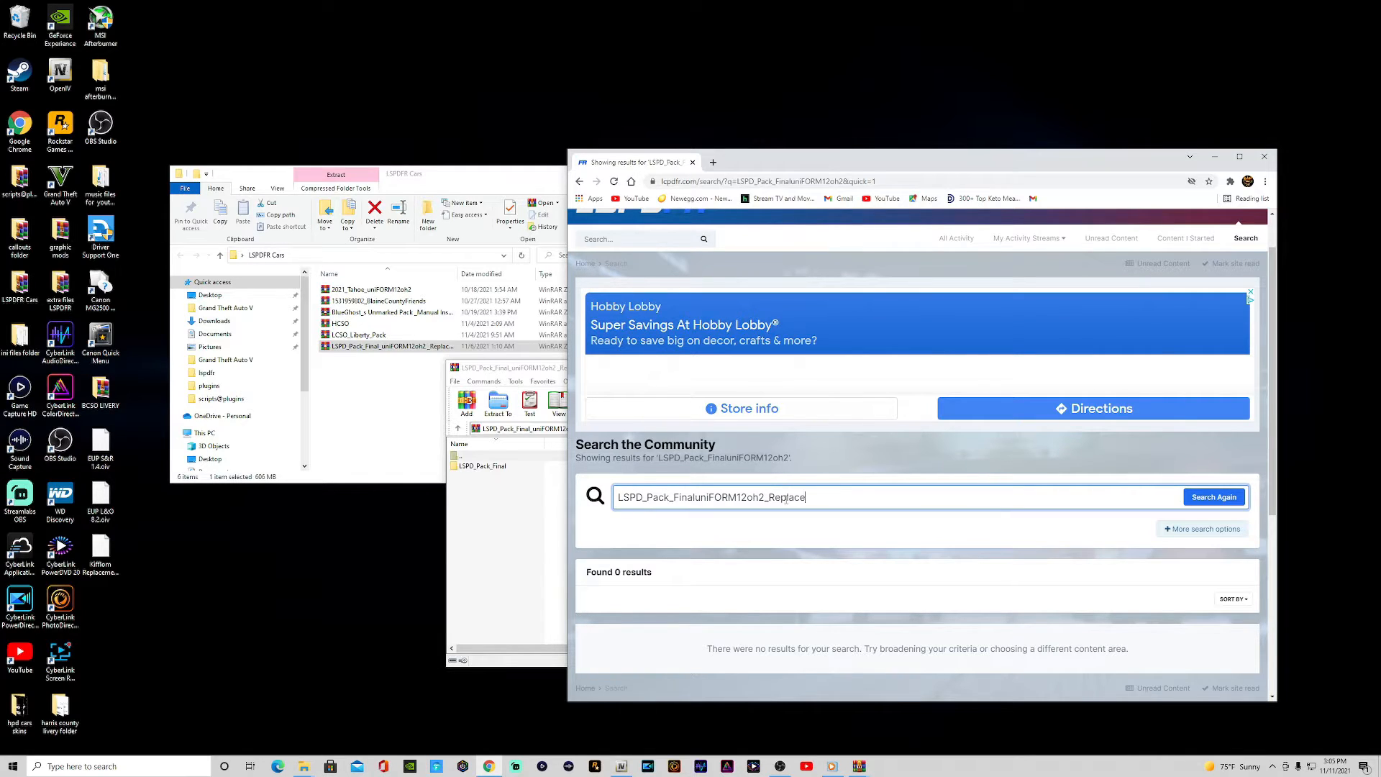
text(_Replace)
key(Return)
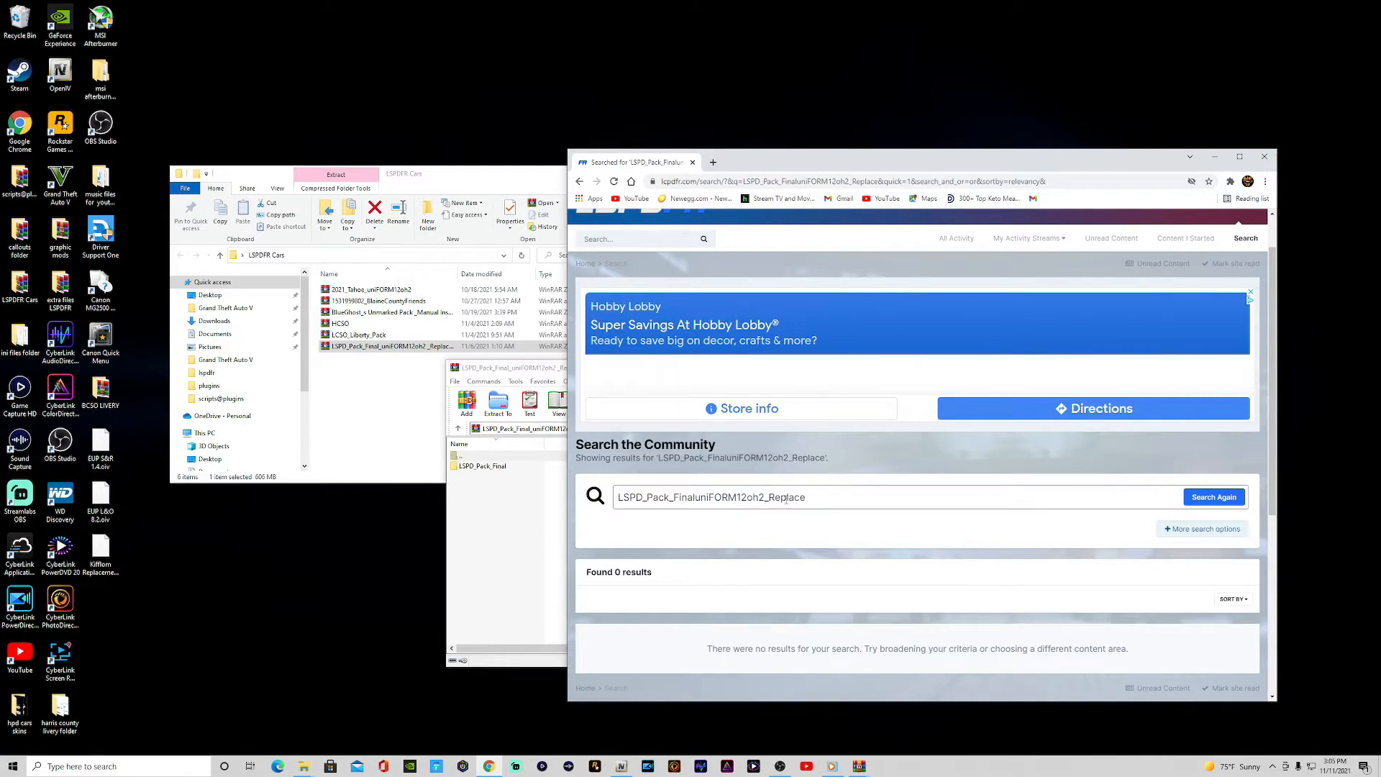
scroll(786, 499, down, 5)
scroll(794, 527, up, 5)
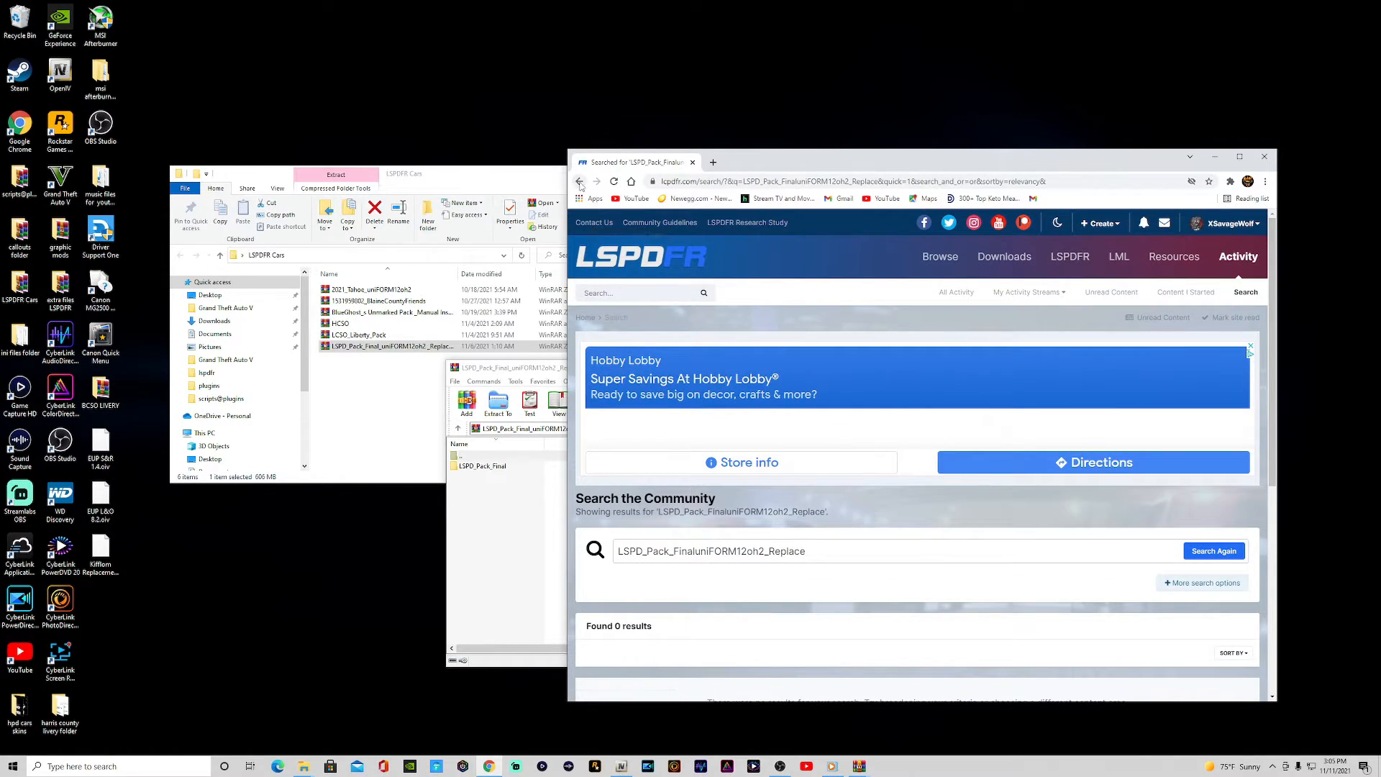
Return to the Vehicle Models listing and look through page 6 for the LSPD_Pack_Final vehicle pack.
click(579, 182)
click(580, 182)
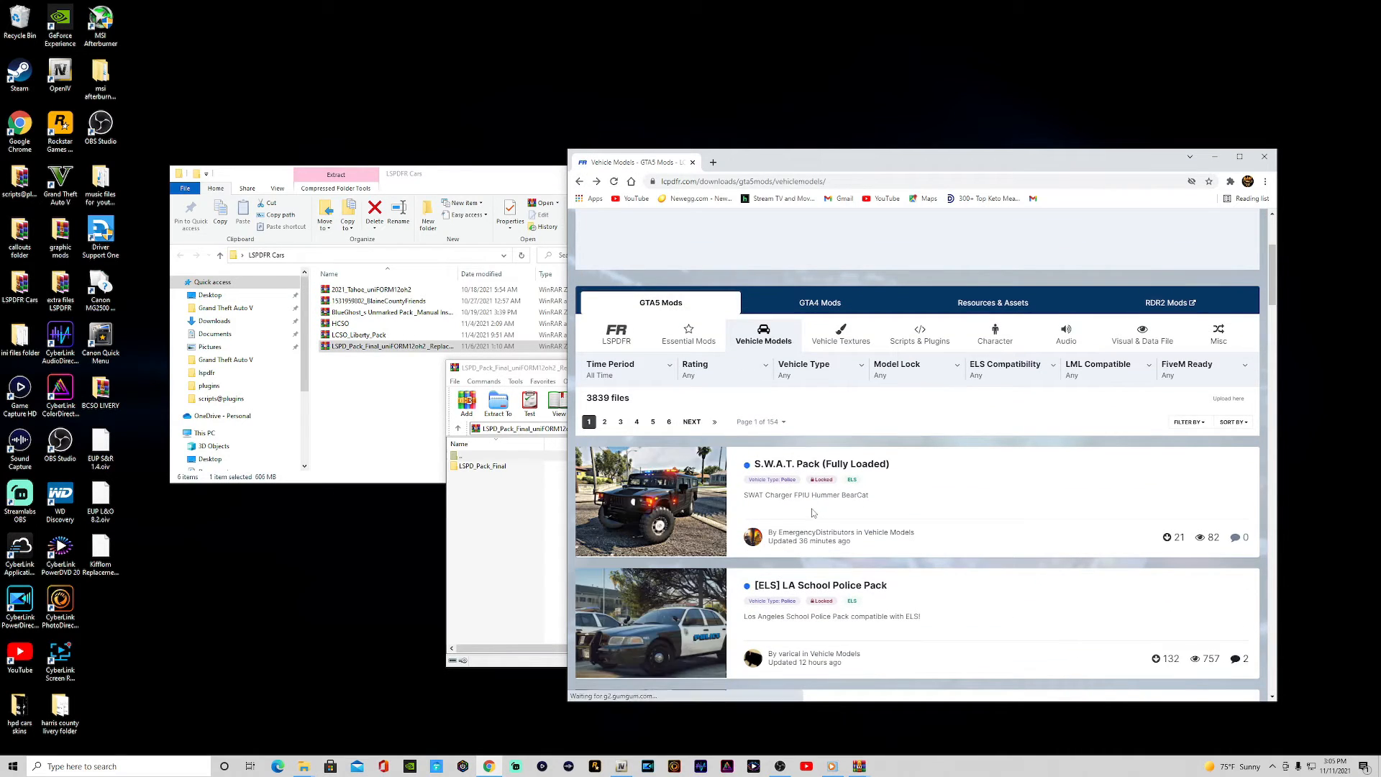
click(669, 421)
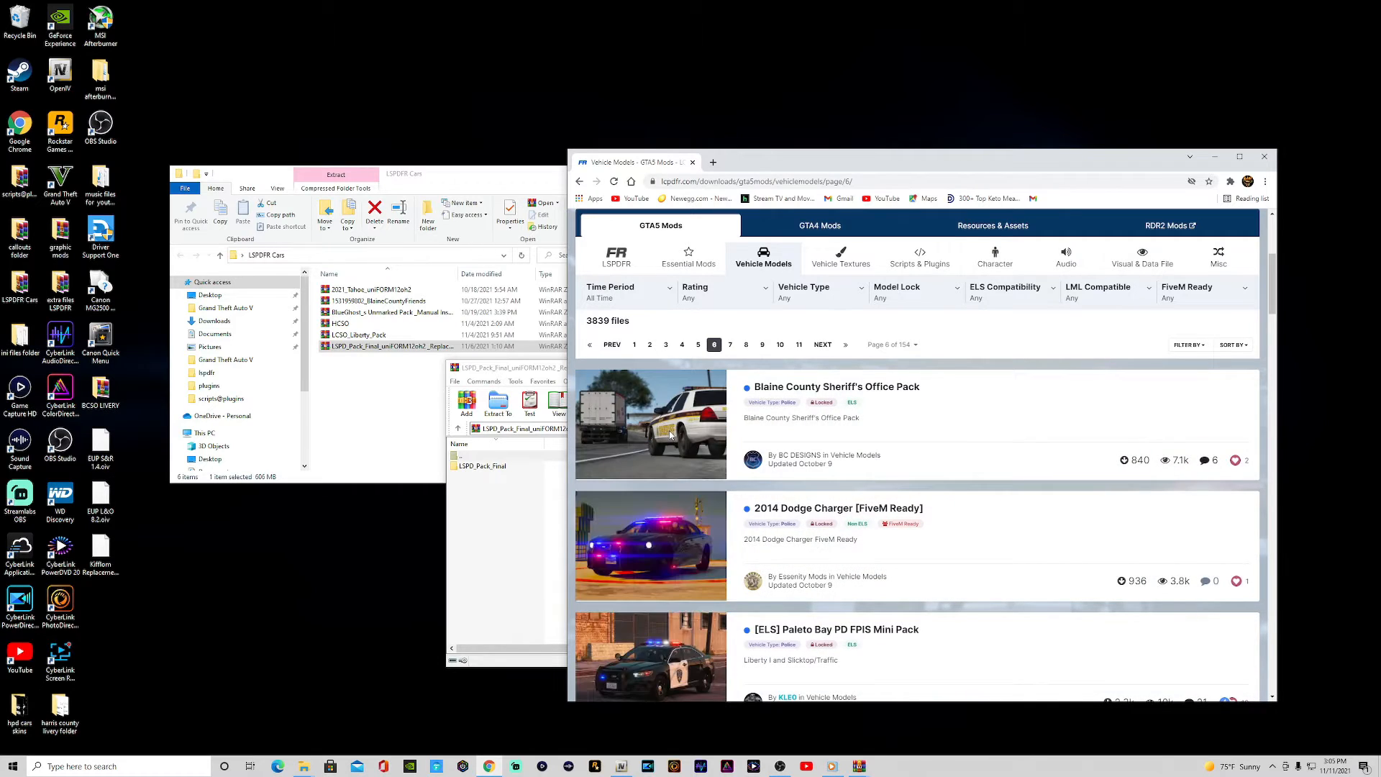
scroll(671, 434, down, 4)
scroll(671, 433, down, 5)
scroll(671, 434, up, 1)
scroll(671, 433, down, 3)
scroll(671, 434, up, 2)
scroll(672, 437, up, 10)
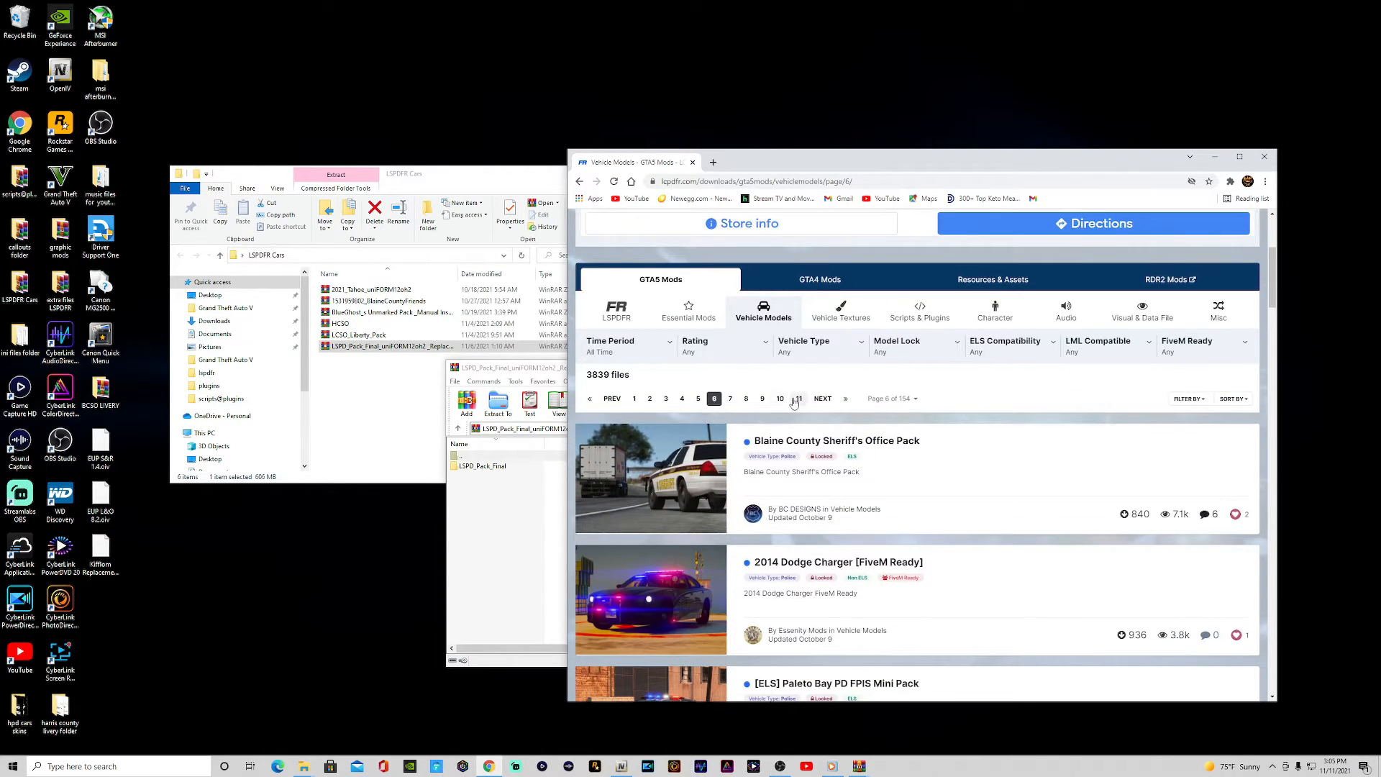
Go to page 11 of the vehicle models and look through its entries for the LSPD pack.
click(798, 400)
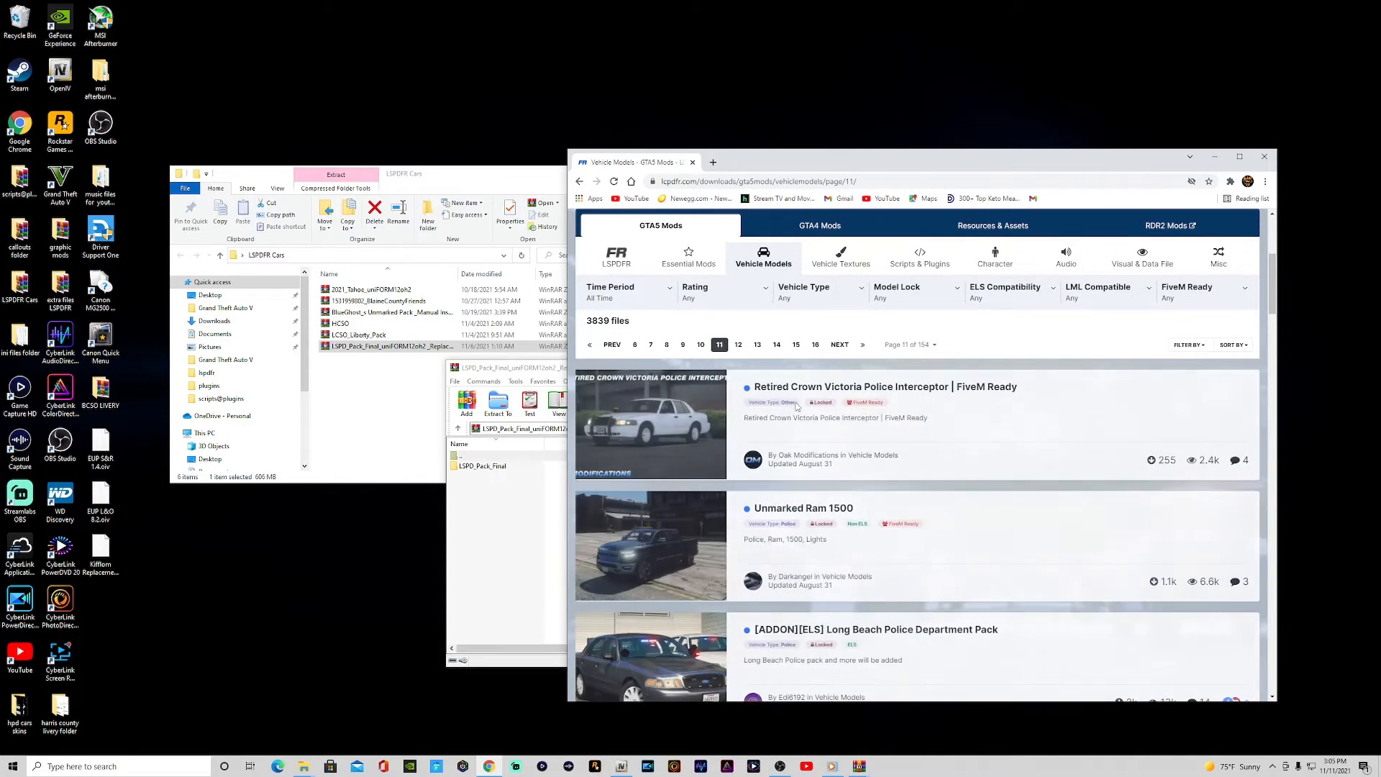
scroll(796, 407, down, 5)
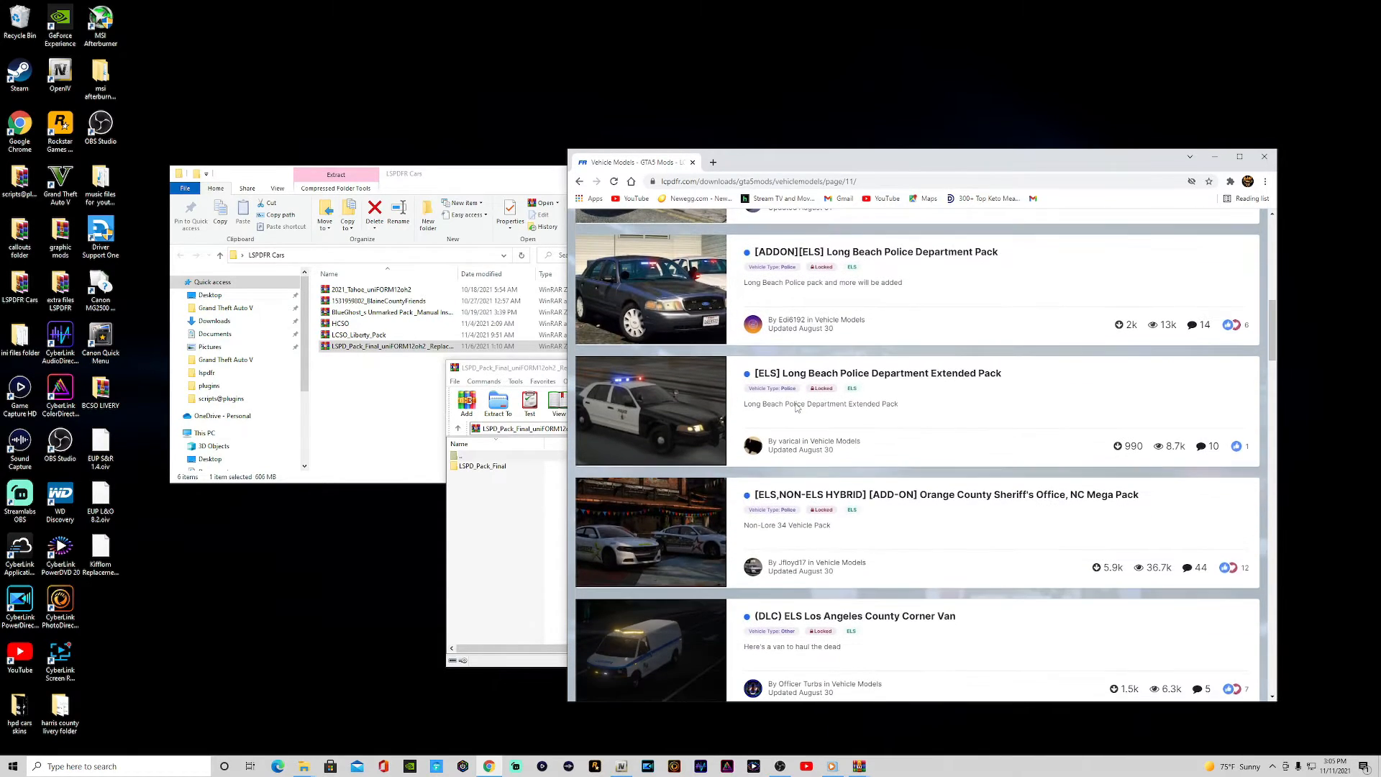
scroll(796, 406, down, 8)
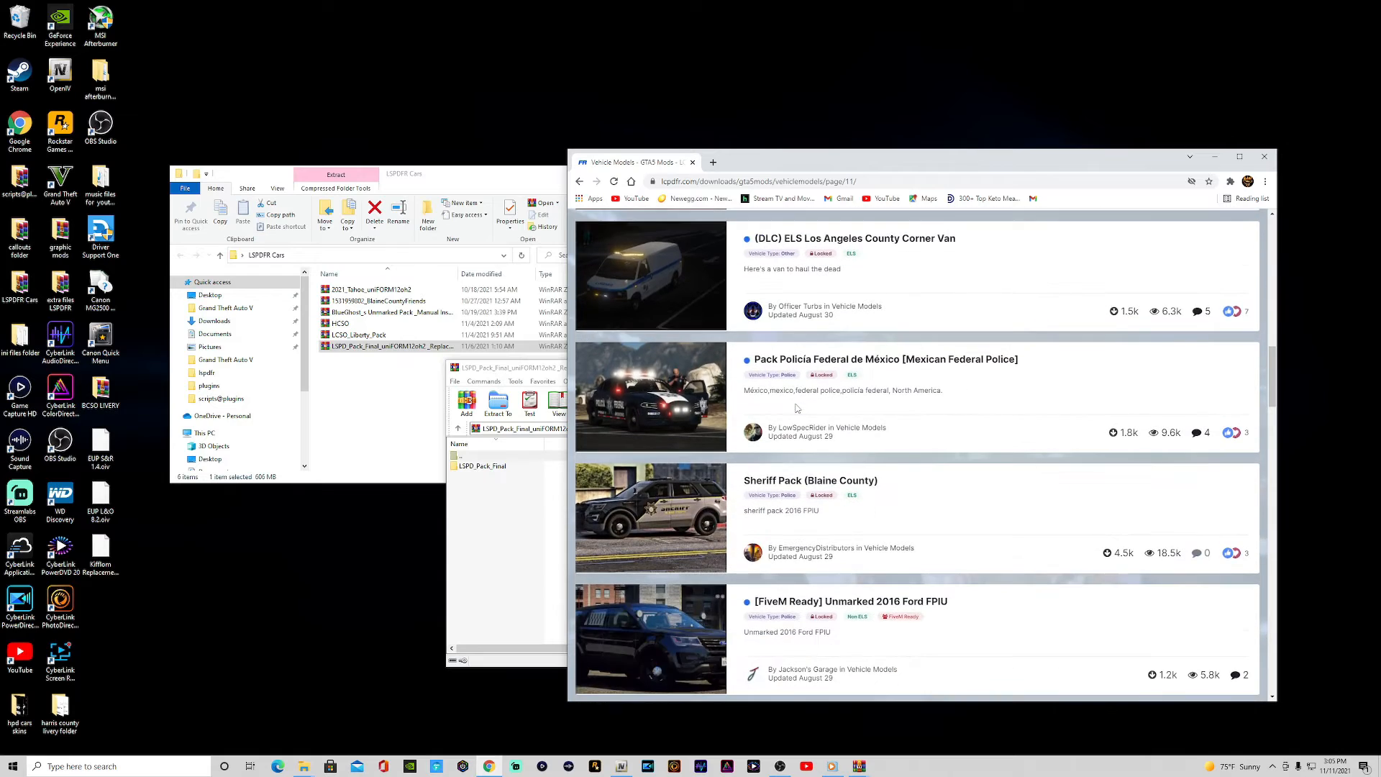
scroll(796, 407, down, 9)
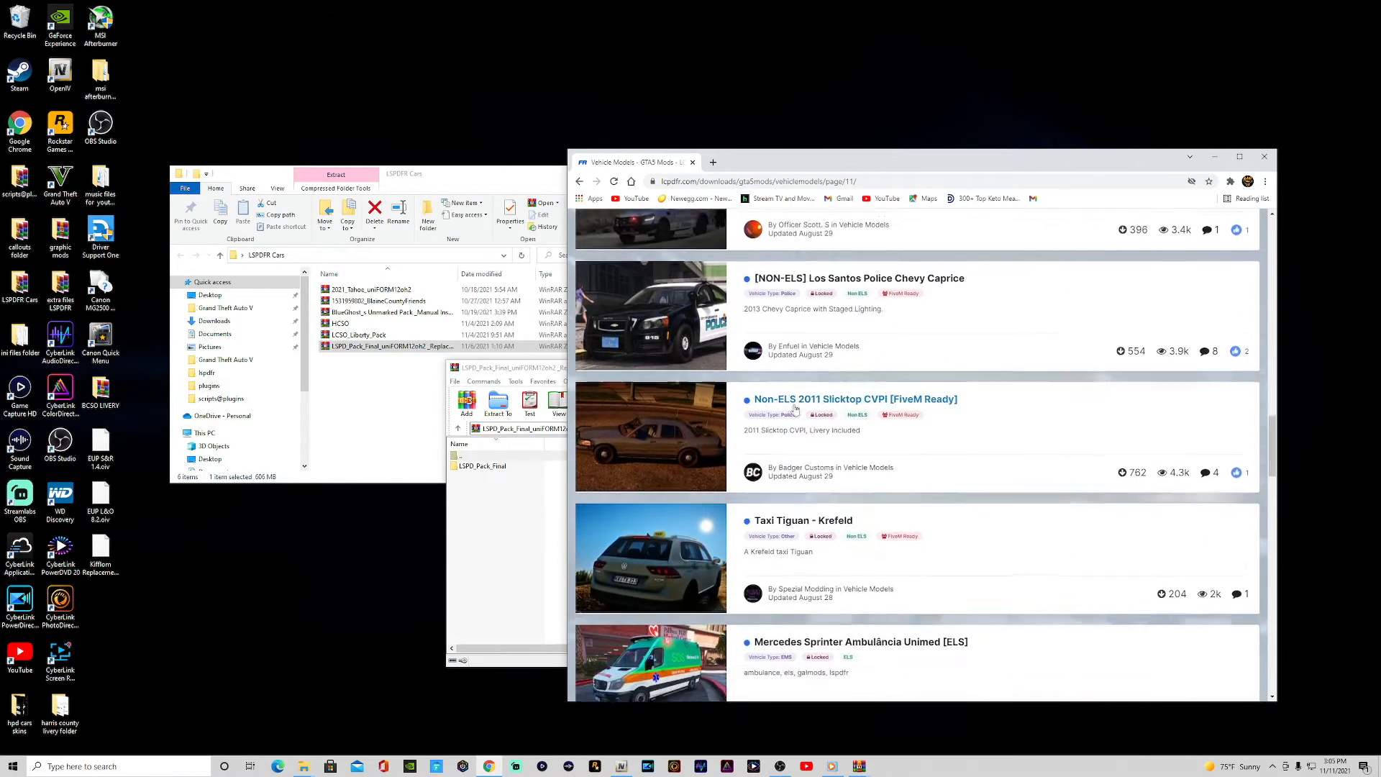
scroll(795, 409, down, 10)
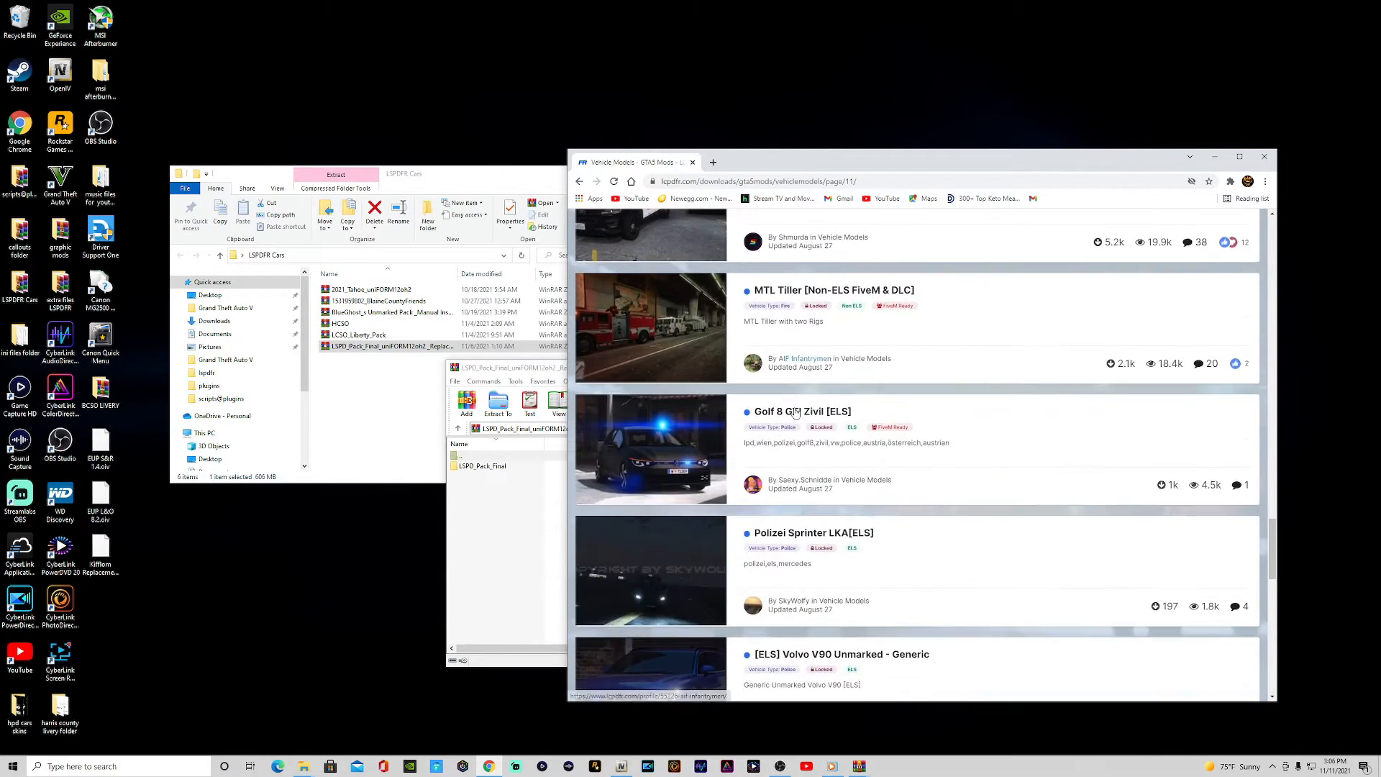
scroll(795, 411, down, 7)
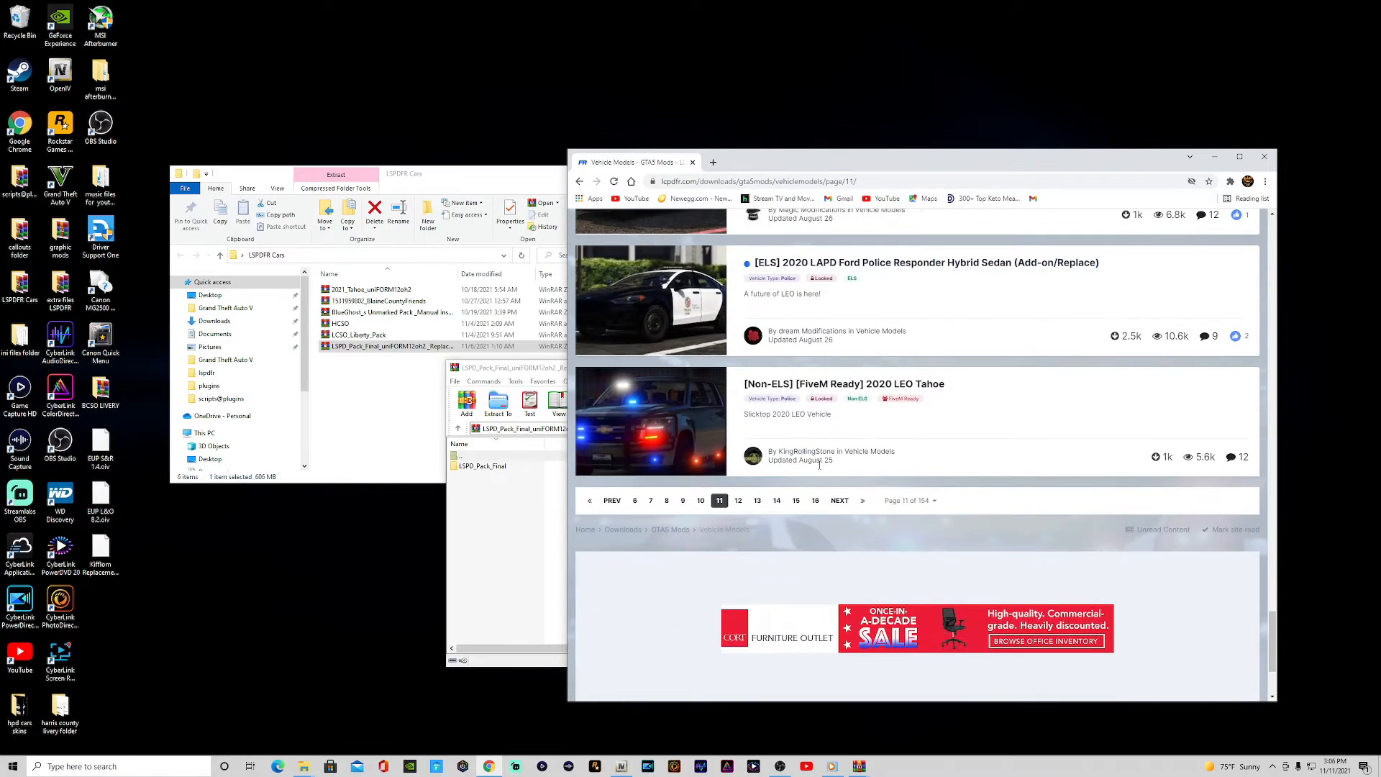
Continue to page 12 of the vehicle models and check its entries for the LSPD pack.
click(739, 501)
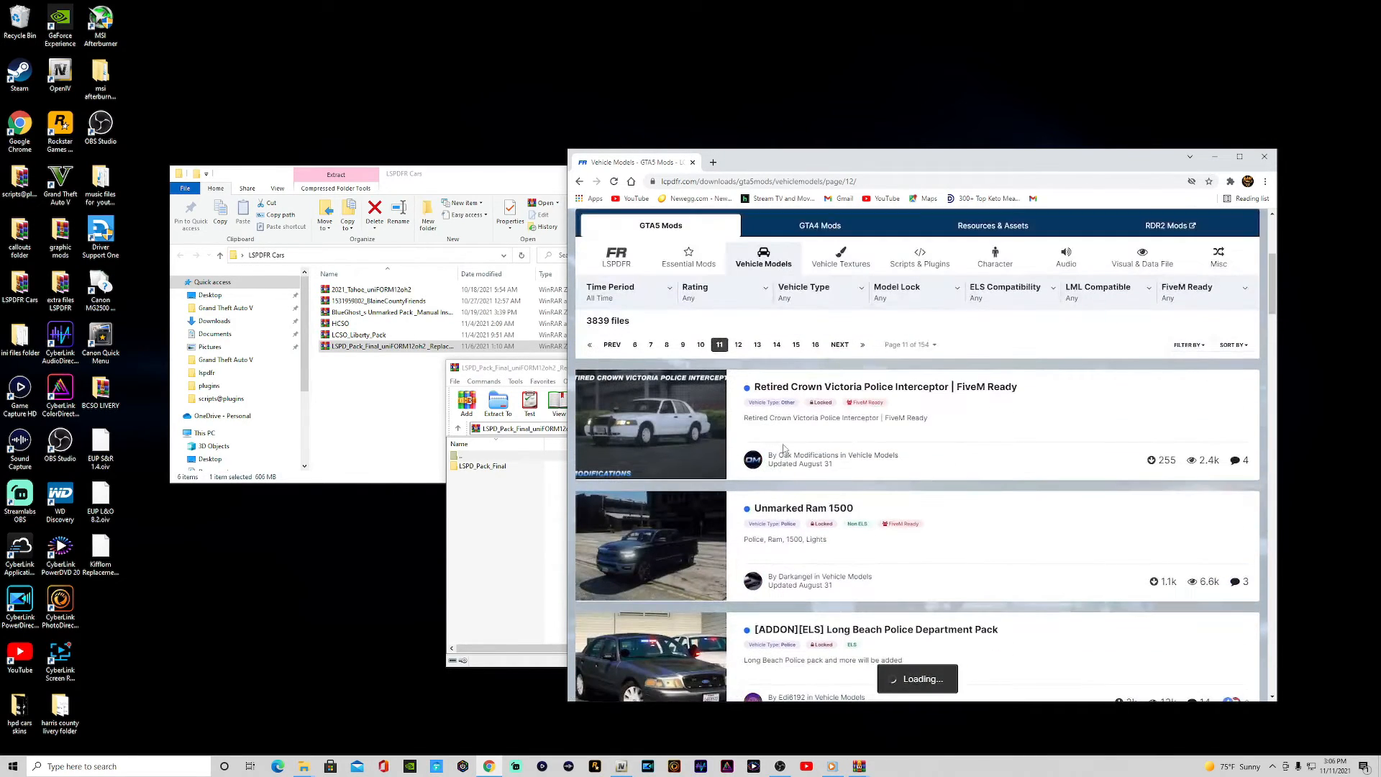
scroll(784, 448, down, 6)
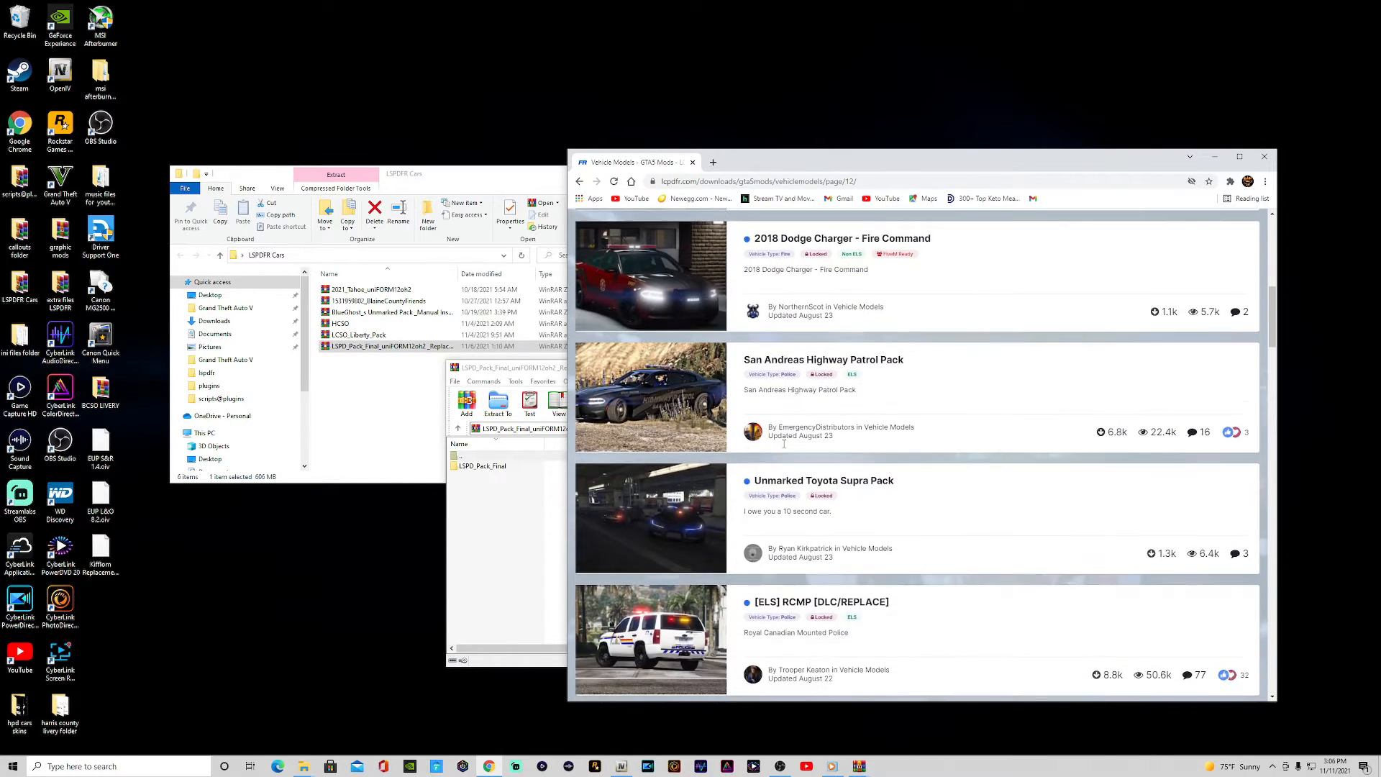
scroll(783, 447, down, 7)
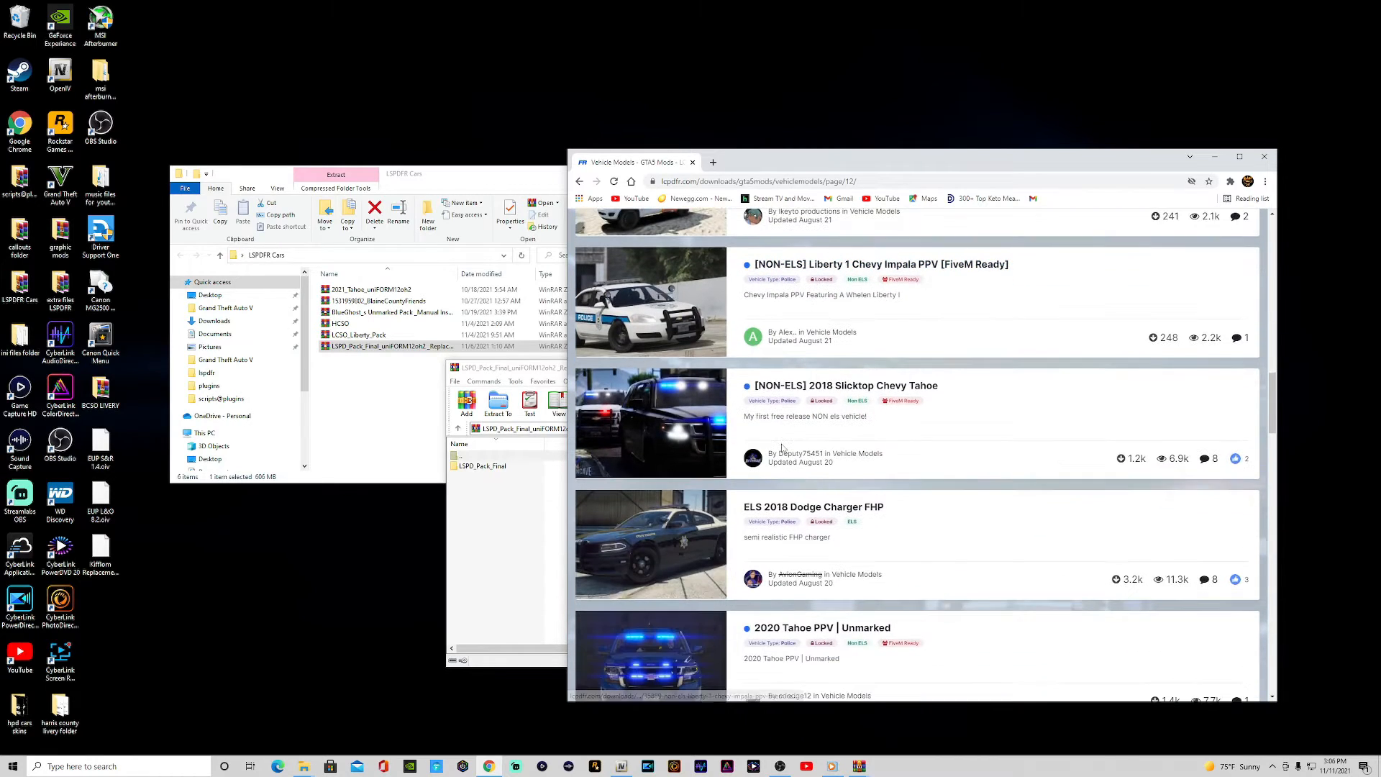
scroll(818, 473, down, 6)
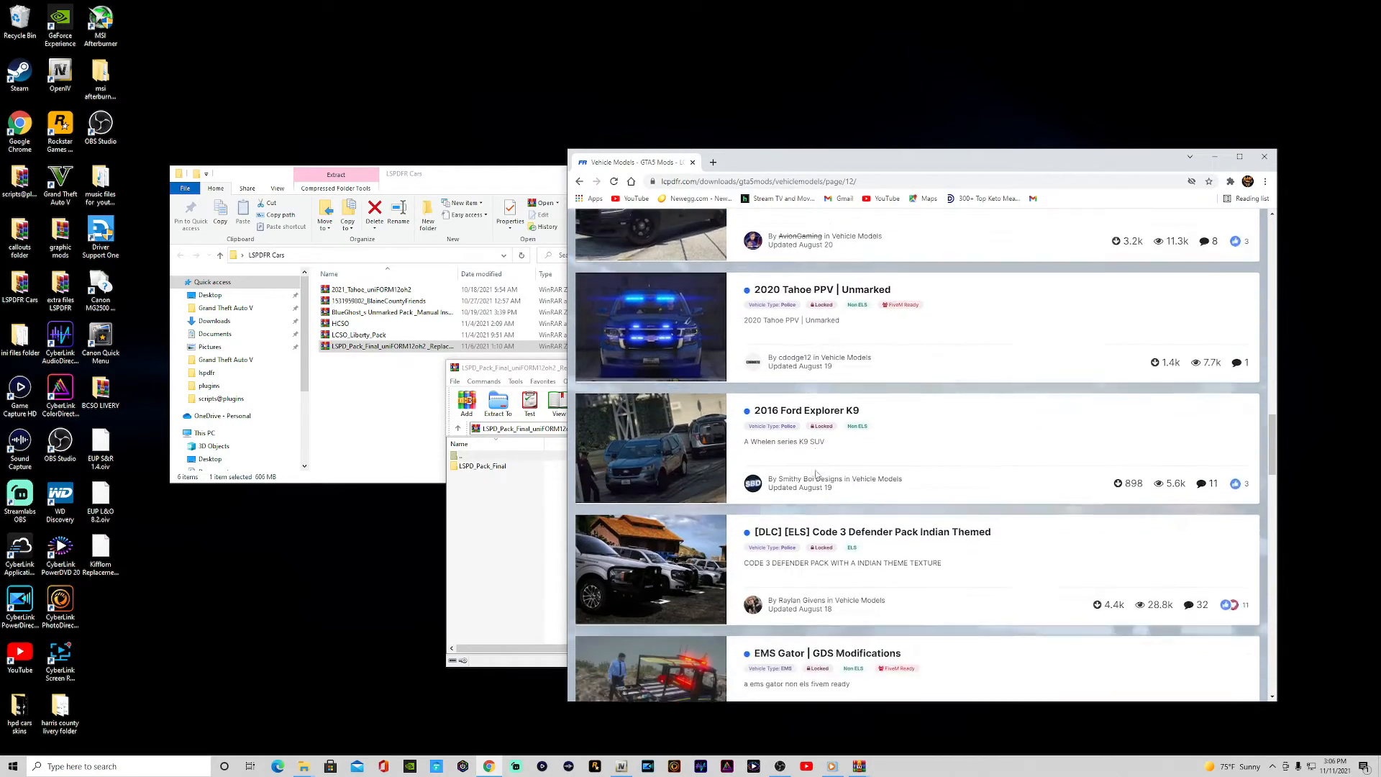
scroll(816, 471, down, 10)
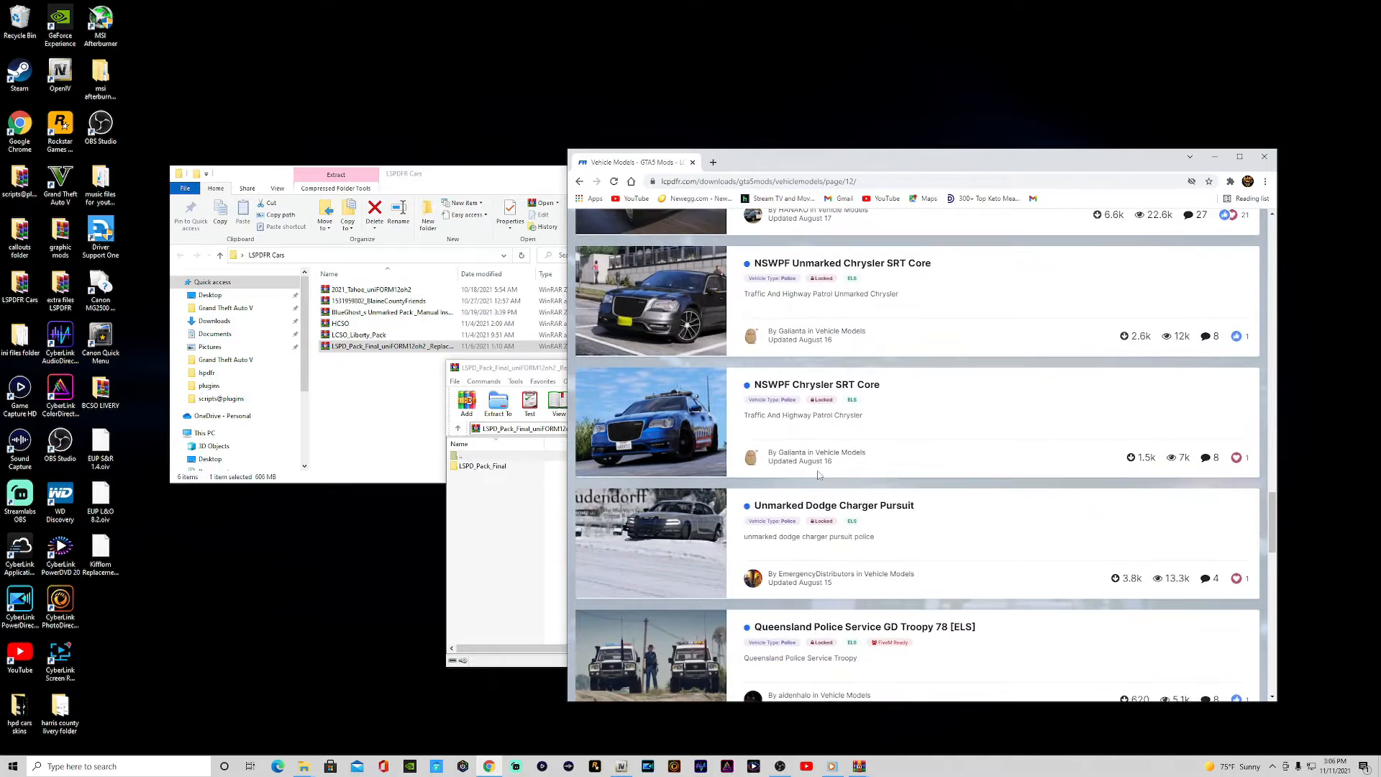
scroll(820, 471, down, 7)
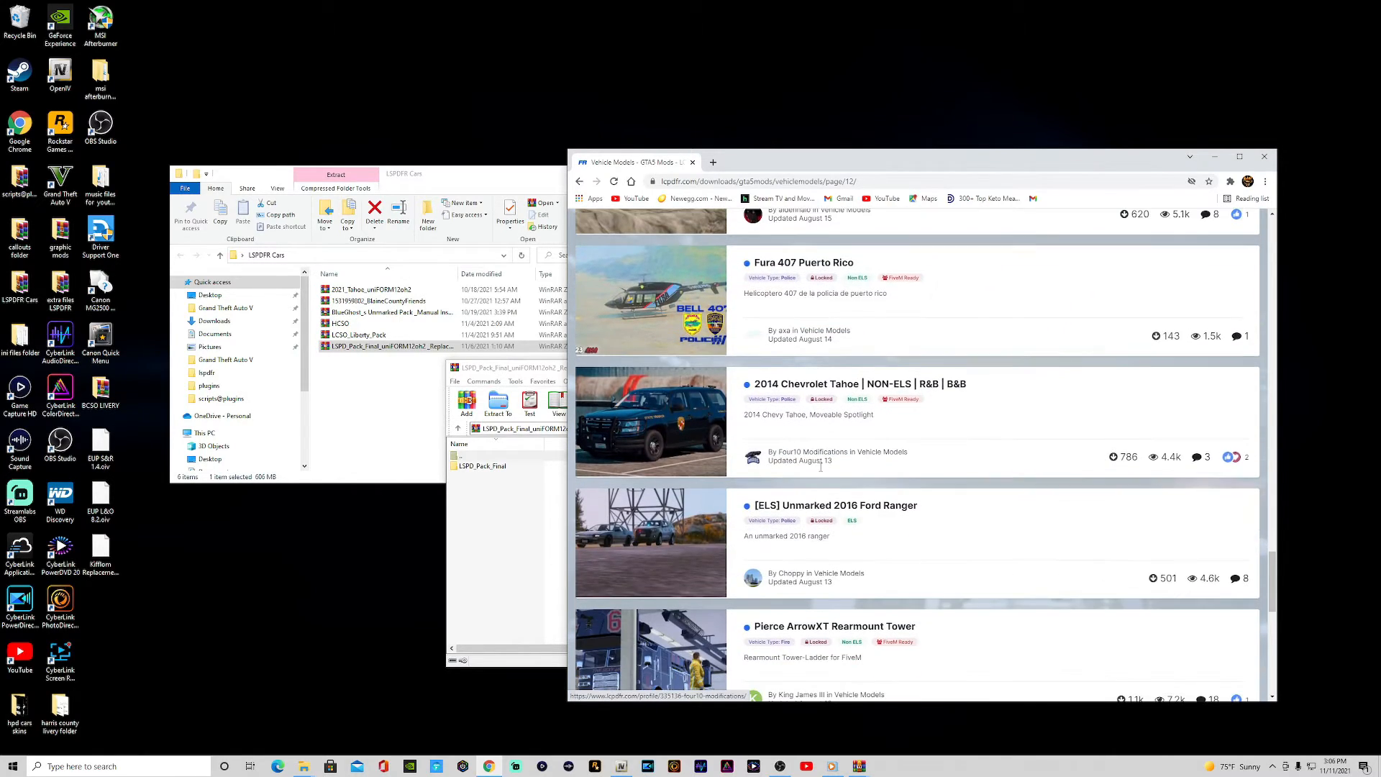
scroll(820, 471, down, 5)
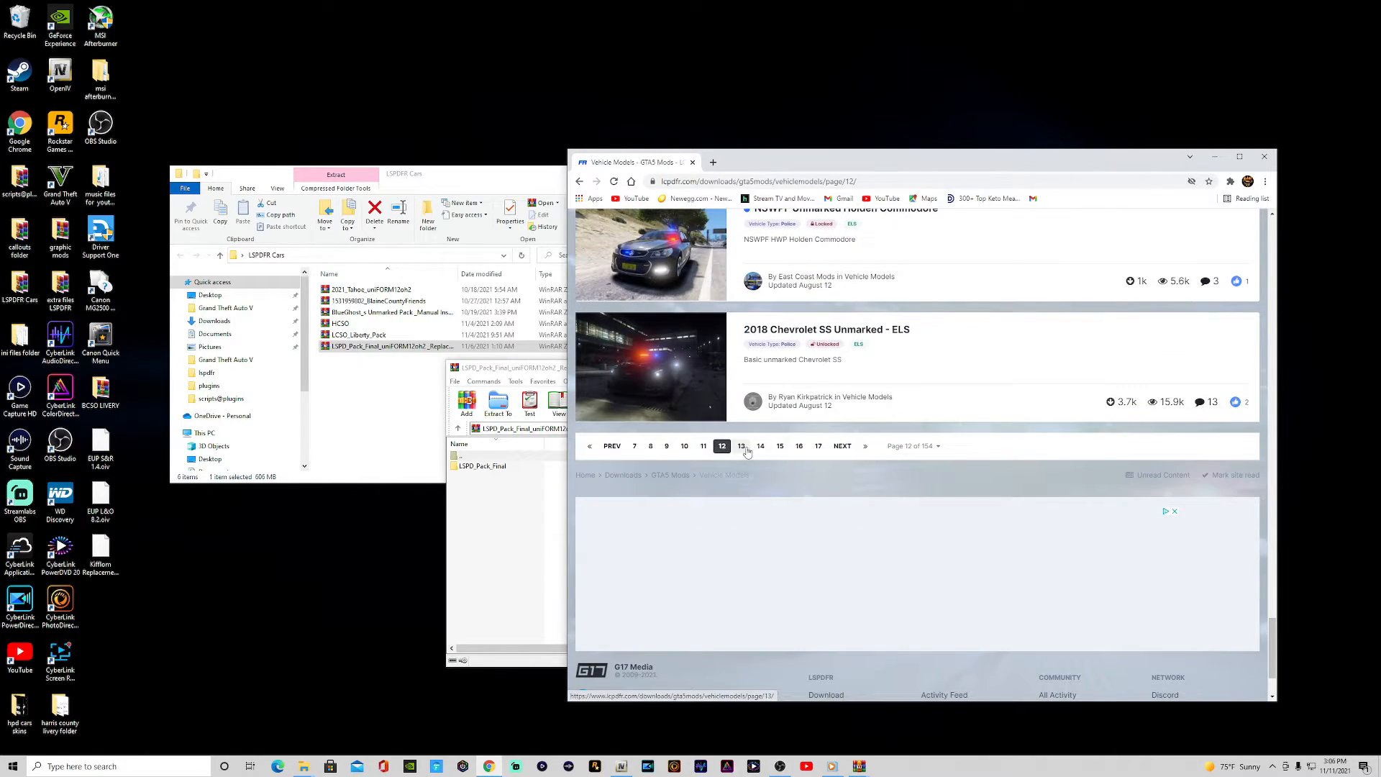
Move on to page 13 of the vehicle models and scan all its entries for the LSPD pack.
click(746, 448)
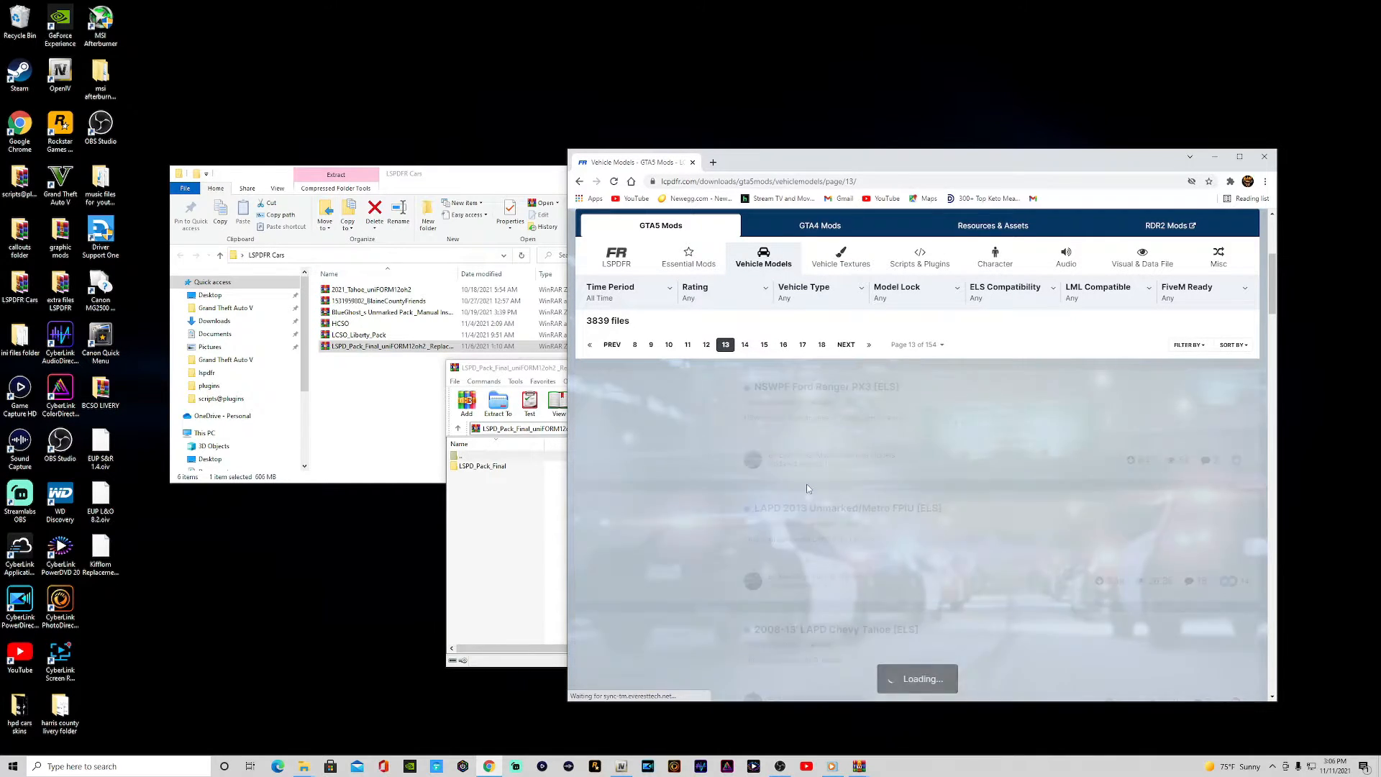
scroll(807, 488, down, 8)
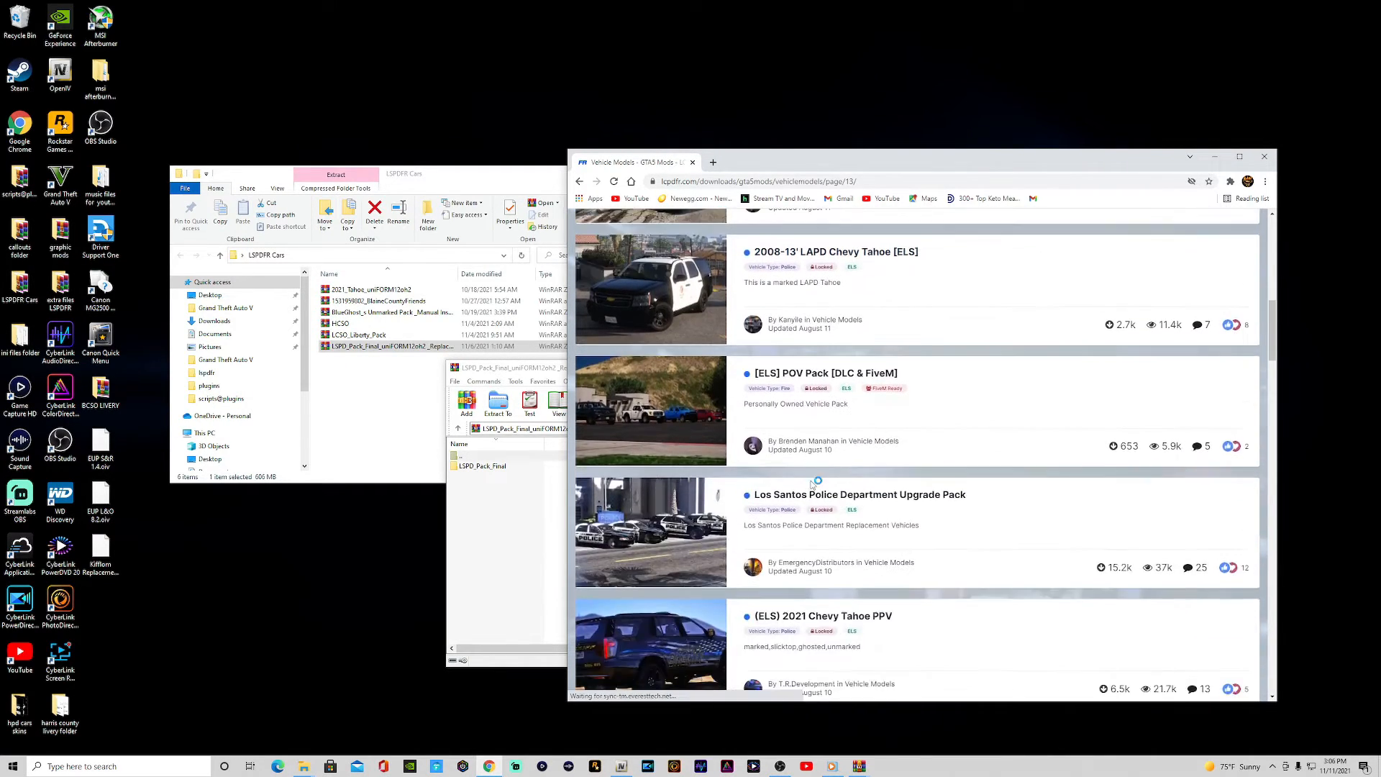
scroll(814, 483, down, 13)
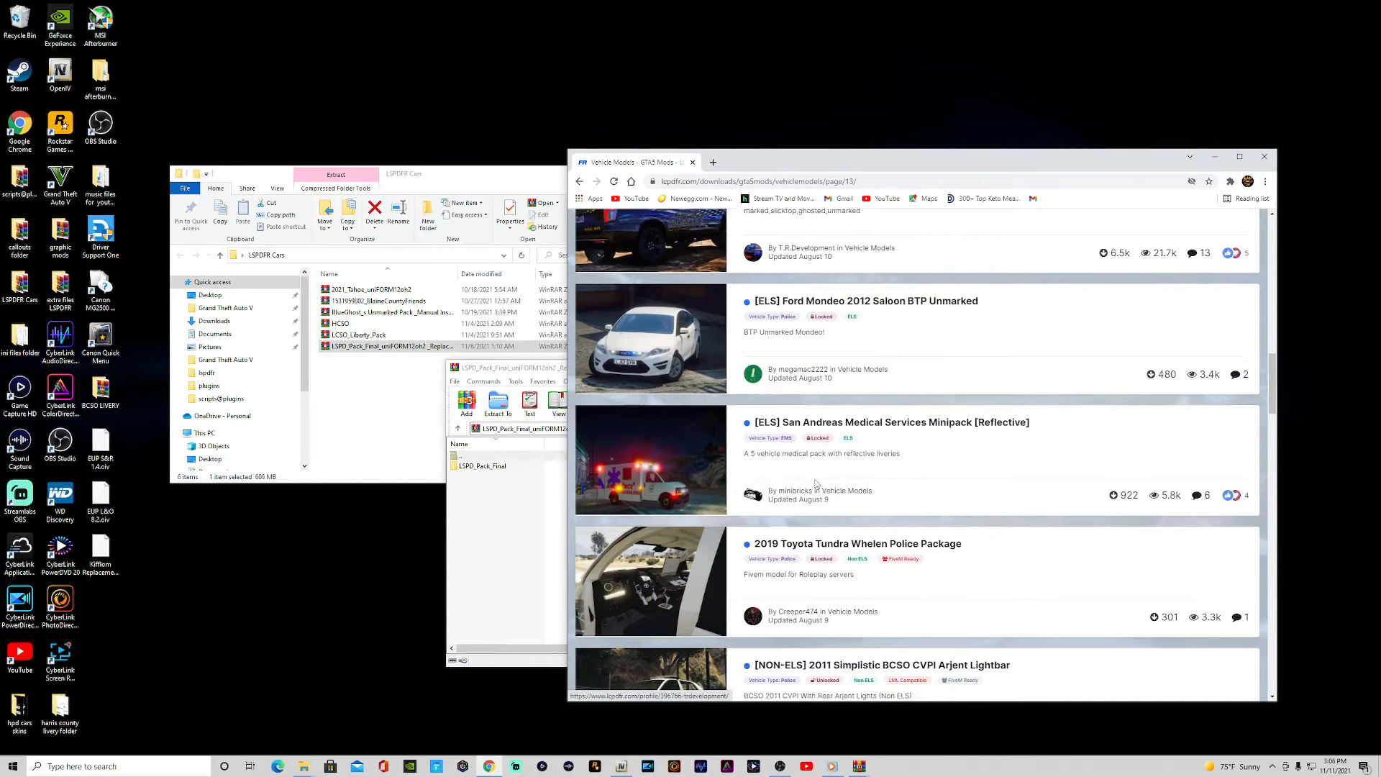
scroll(818, 486, down, 10)
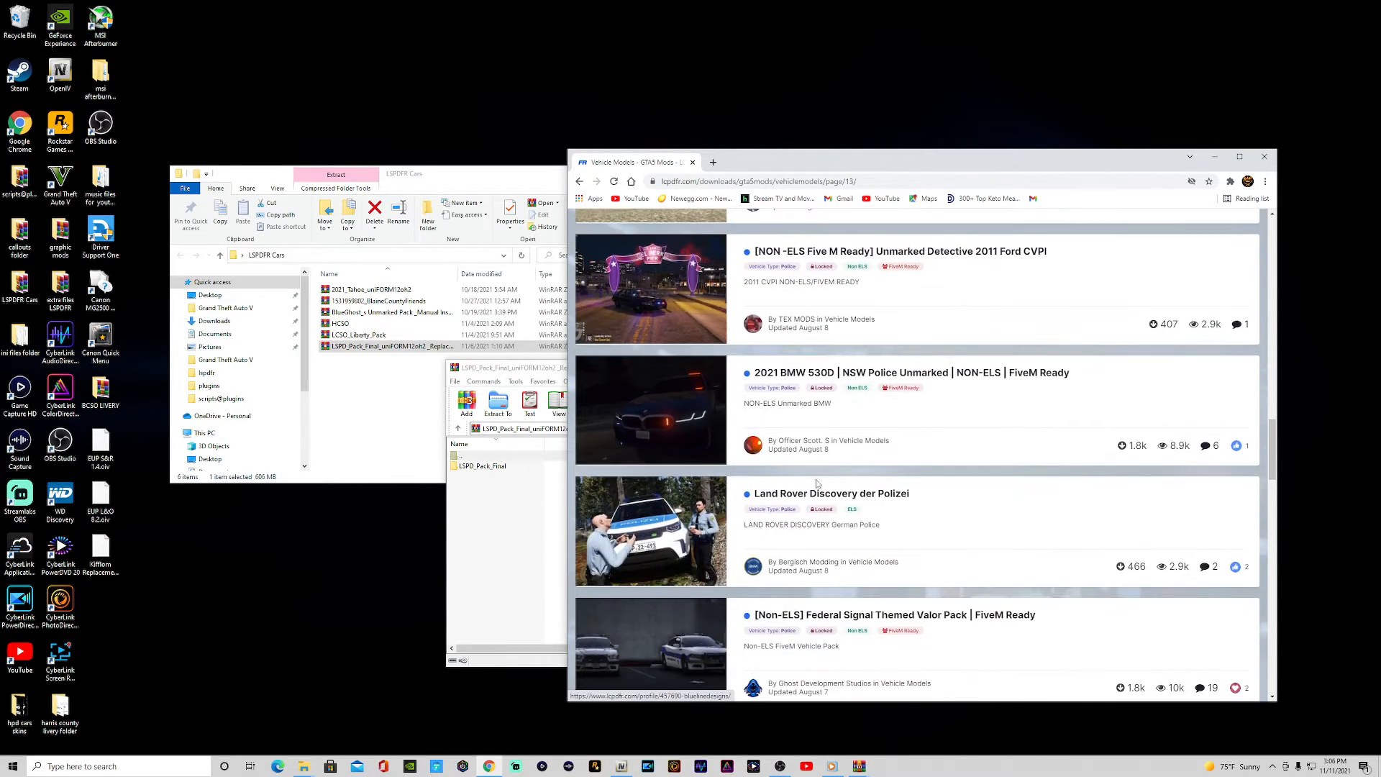
scroll(818, 487, down, 8)
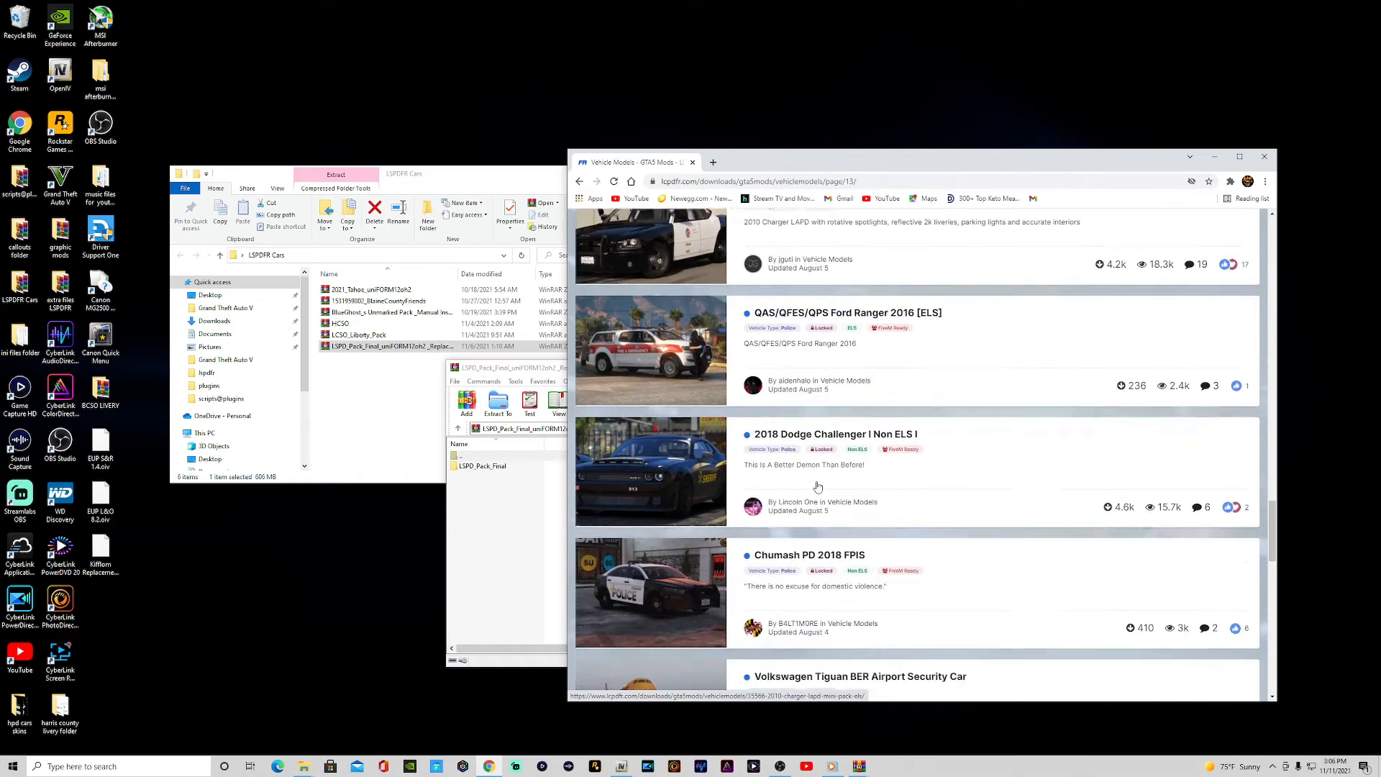
scroll(816, 480, down, 6)
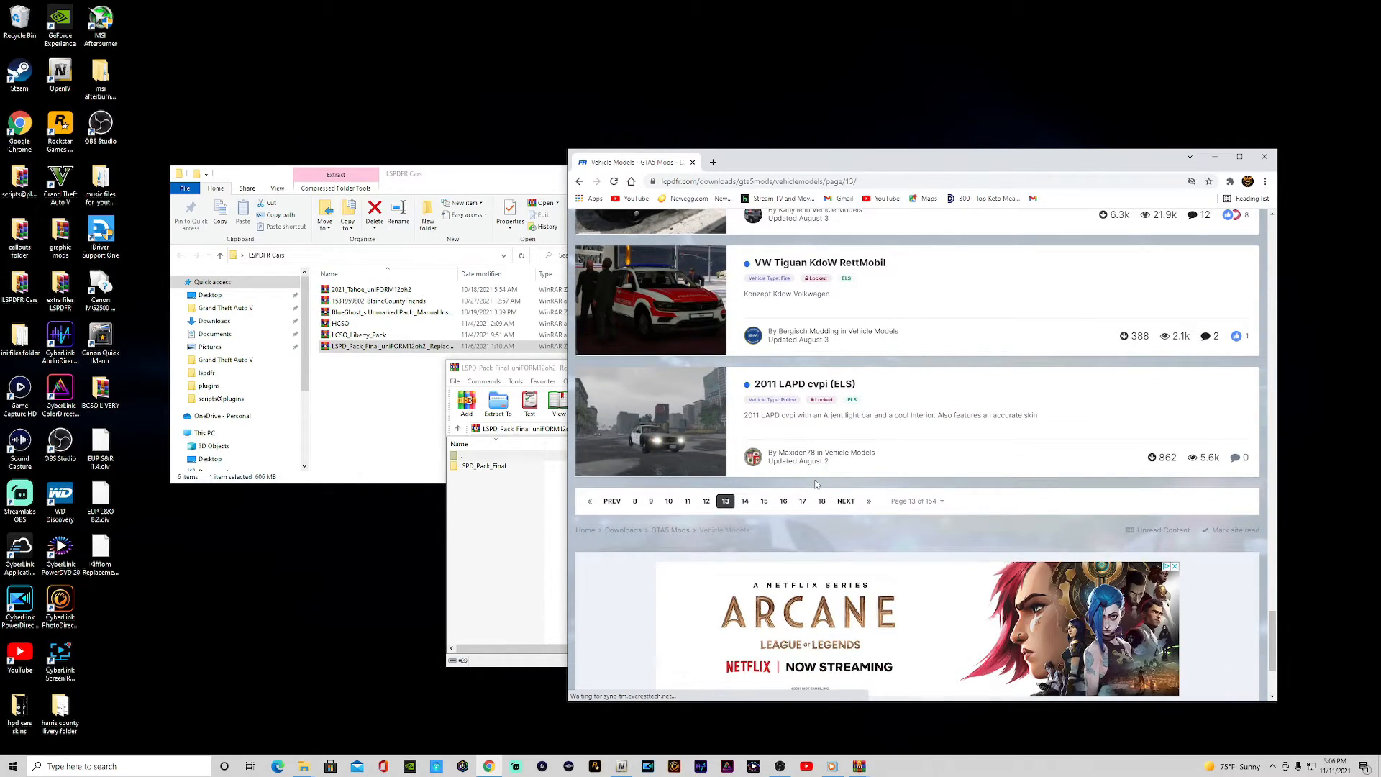
Check page 14 of the vehicle models for the LSPD pack and close the browser.
click(745, 502)
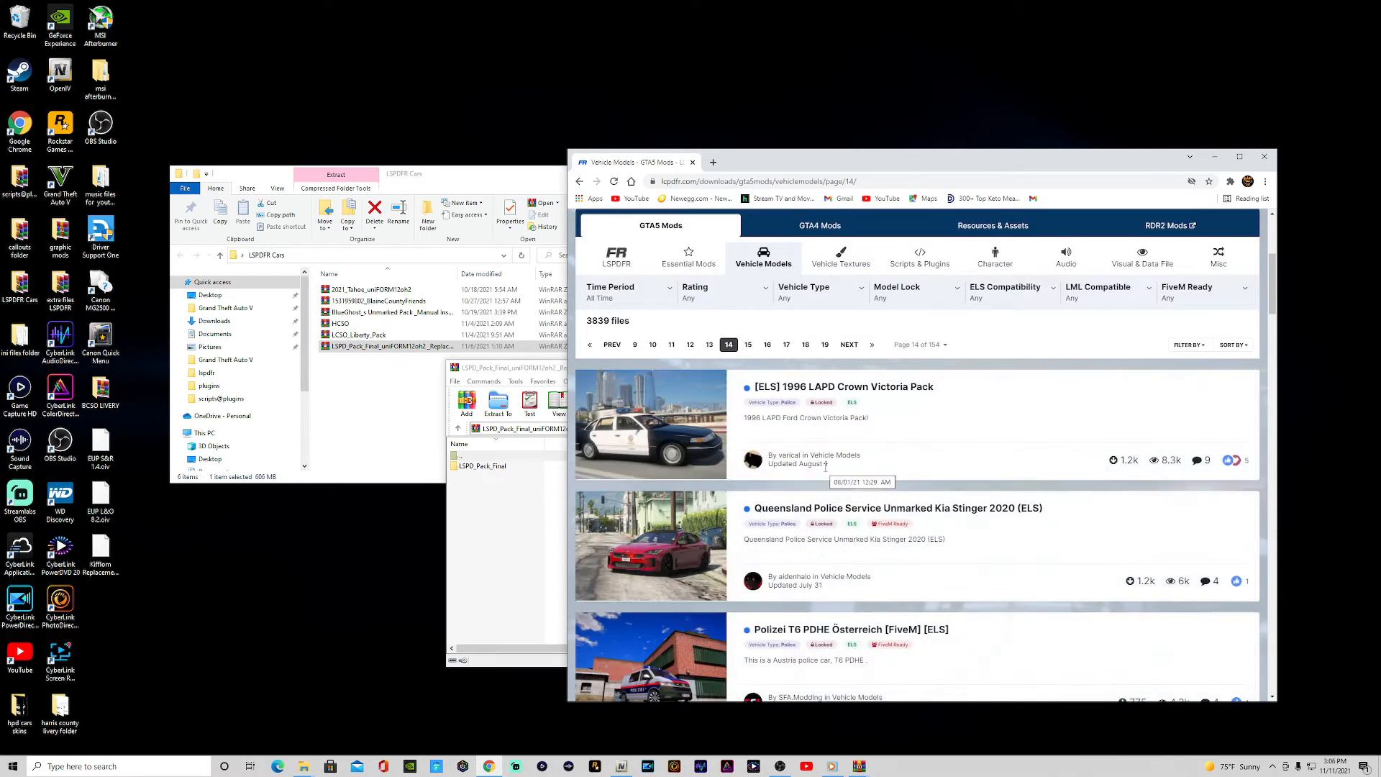
scroll(825, 468, down, 5)
scroll(826, 471, down, 13)
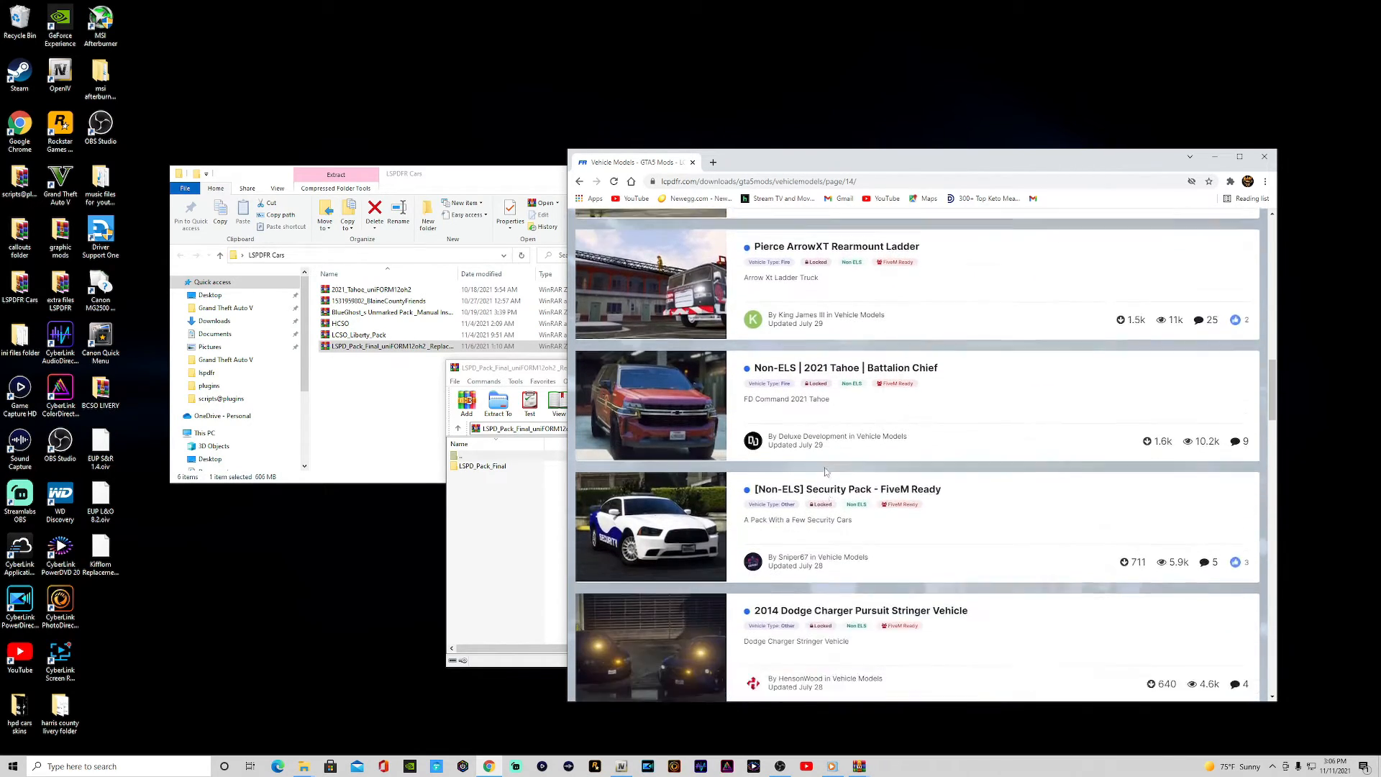
scroll(825, 471, down, 13)
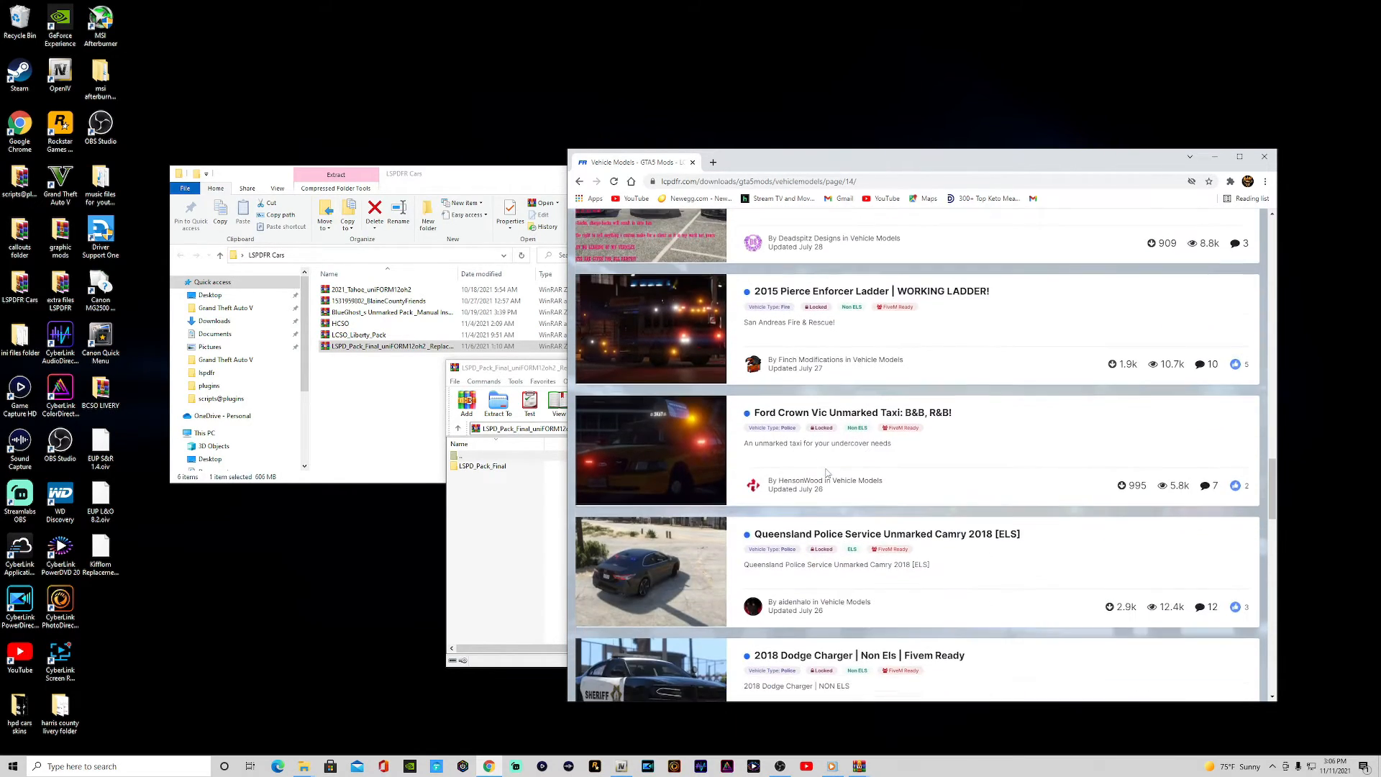
scroll(826, 475, down, 3)
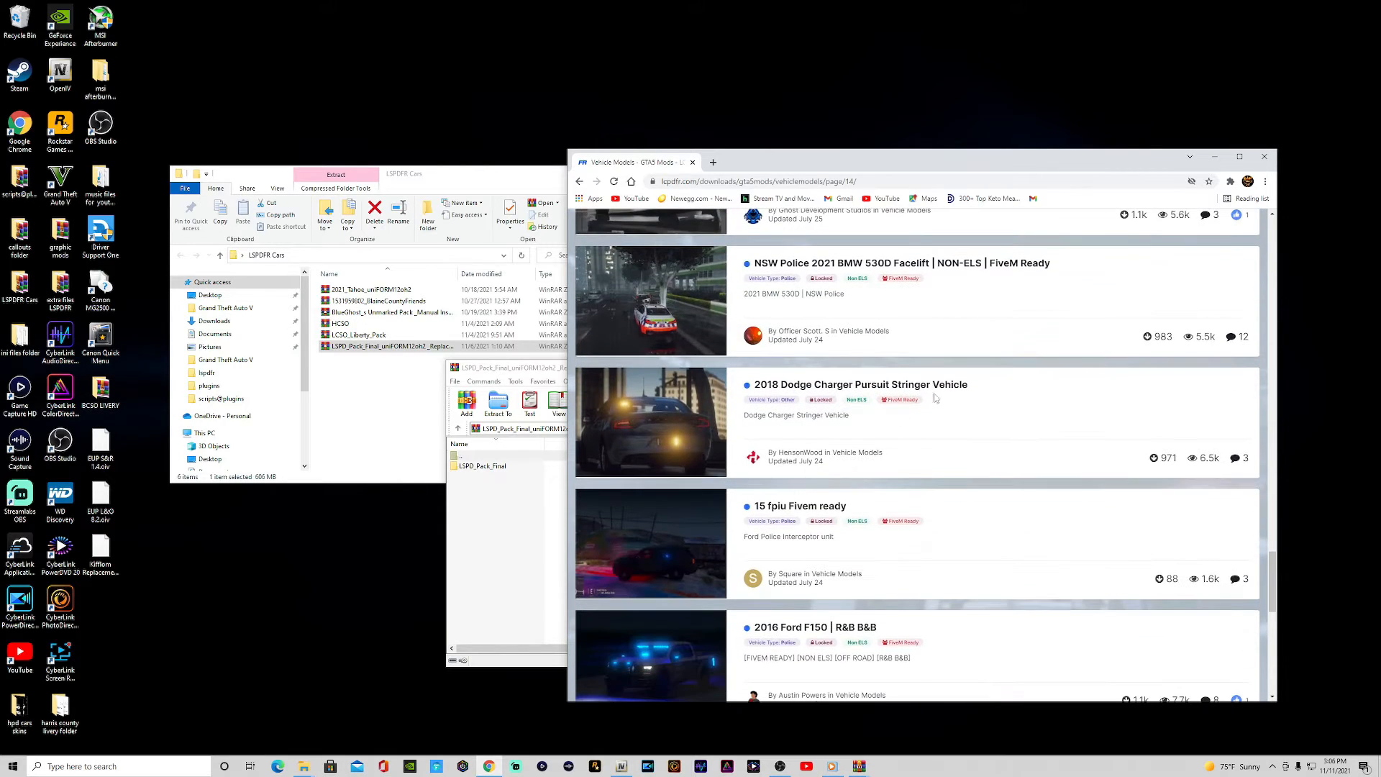
click(1263, 156)
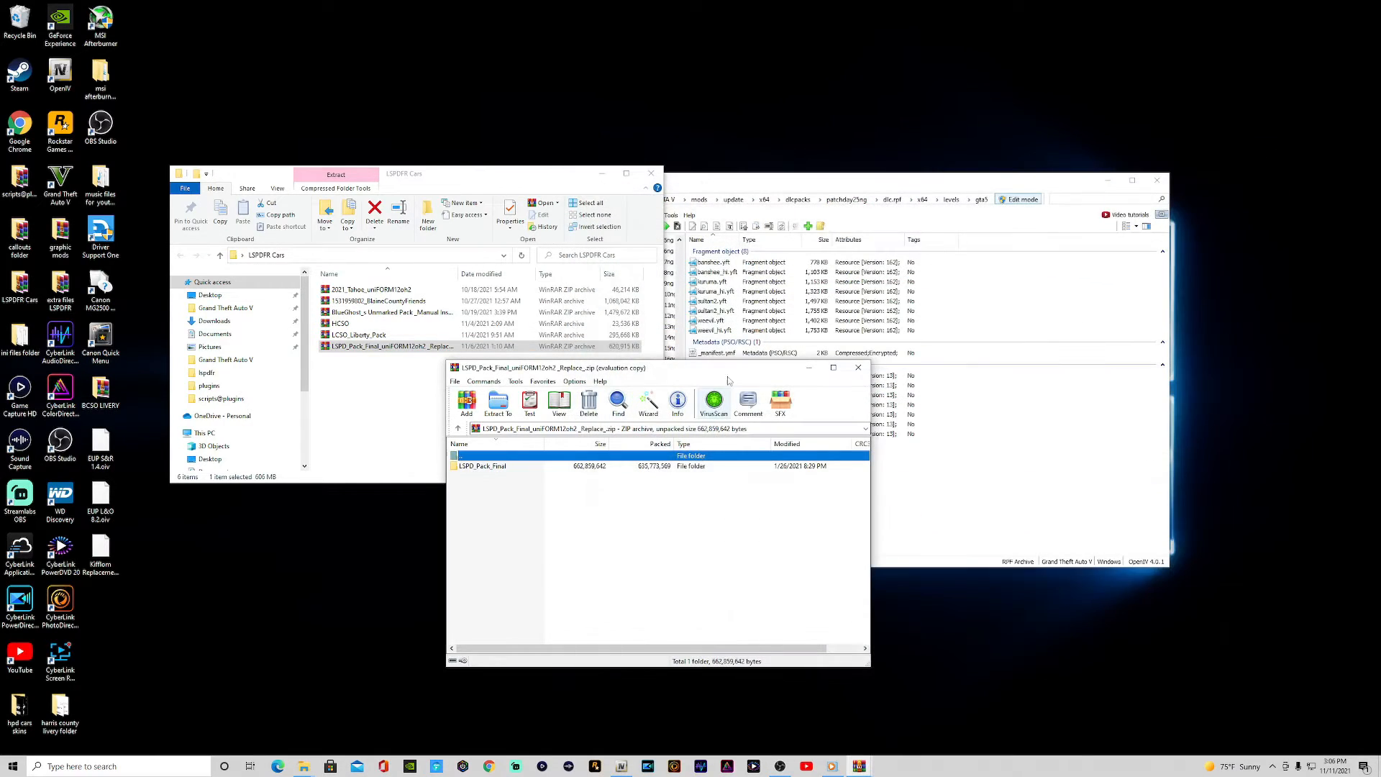
In the WinRAR archive, go to LSPD_Pack_Final > 2020 Explorer > Pictures, view 20FPIU_rear.png and close the image.
double_click(484, 467)
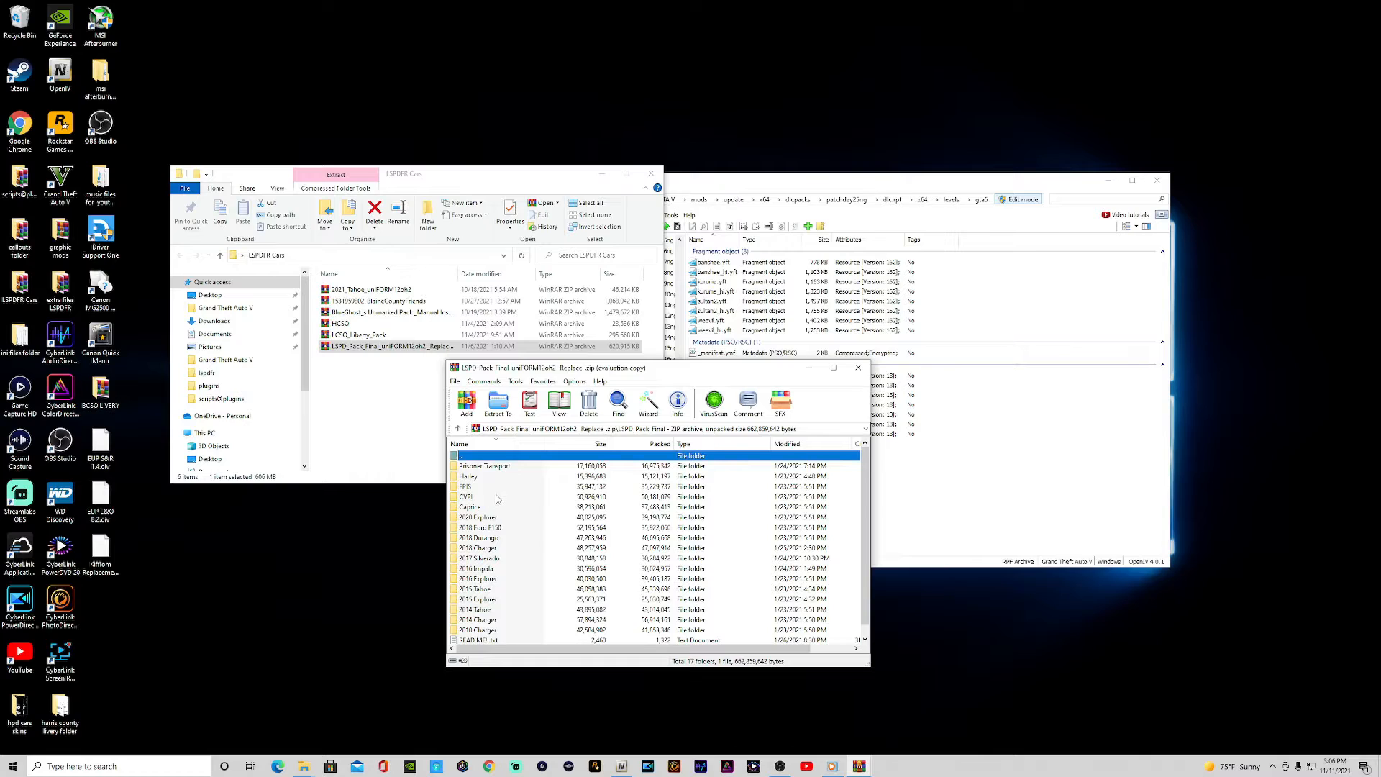
scroll(495, 499, down, 1)
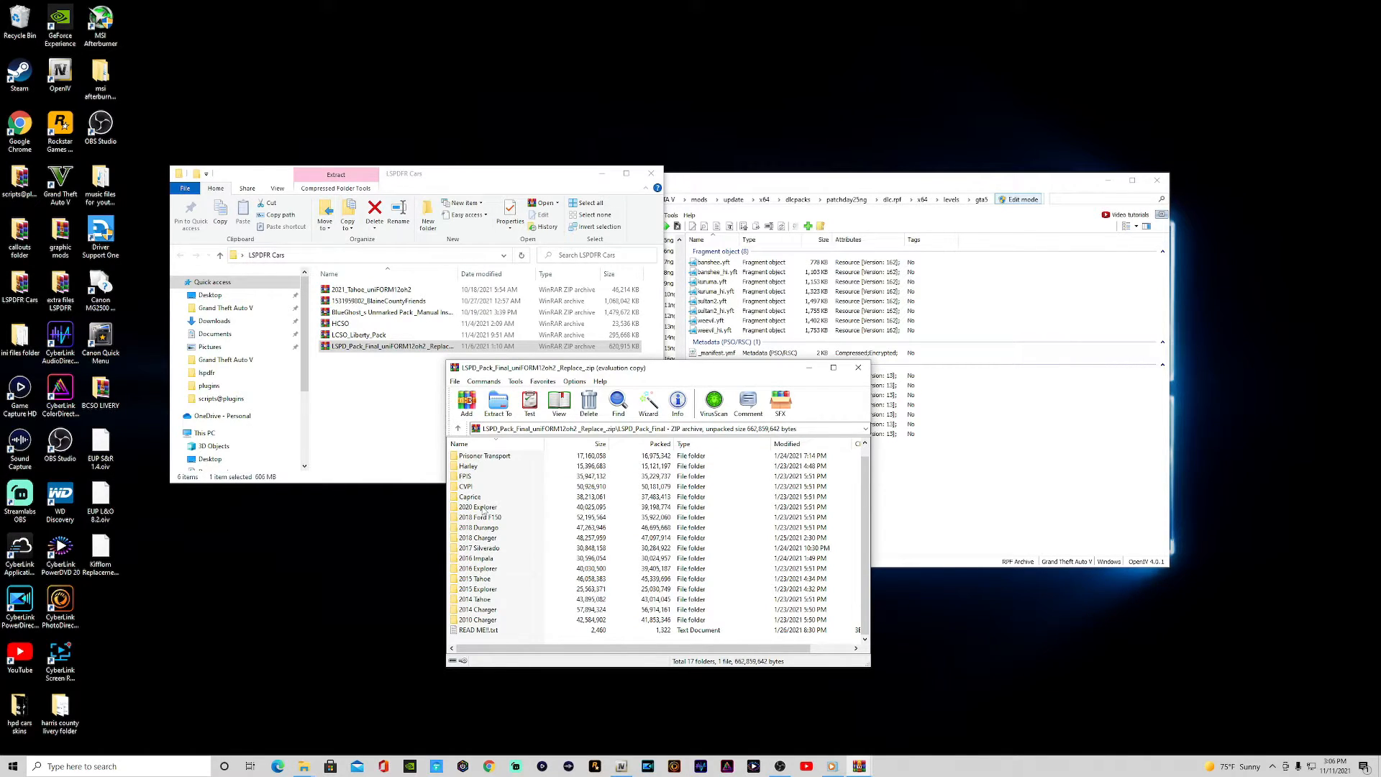
double_click(481, 508)
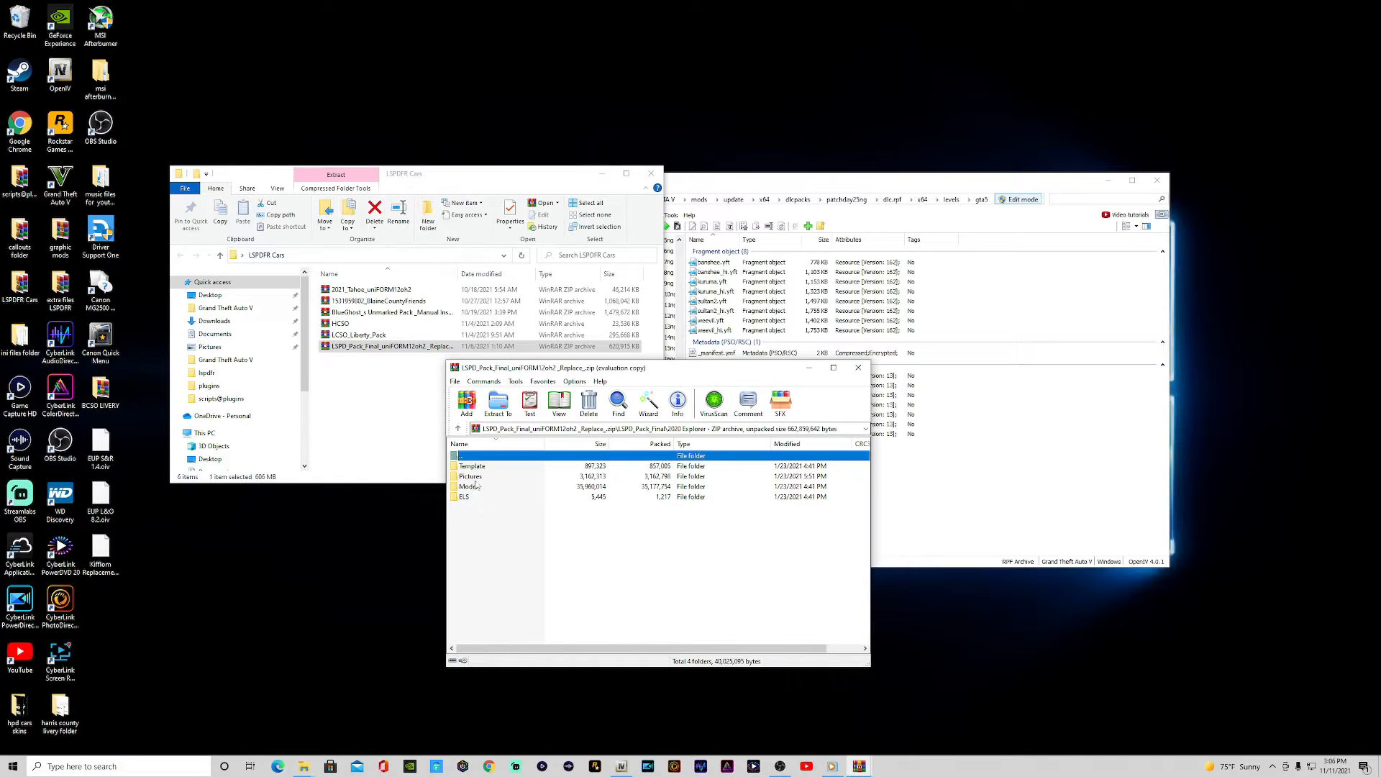
double_click(471, 477)
double_click(483, 468)
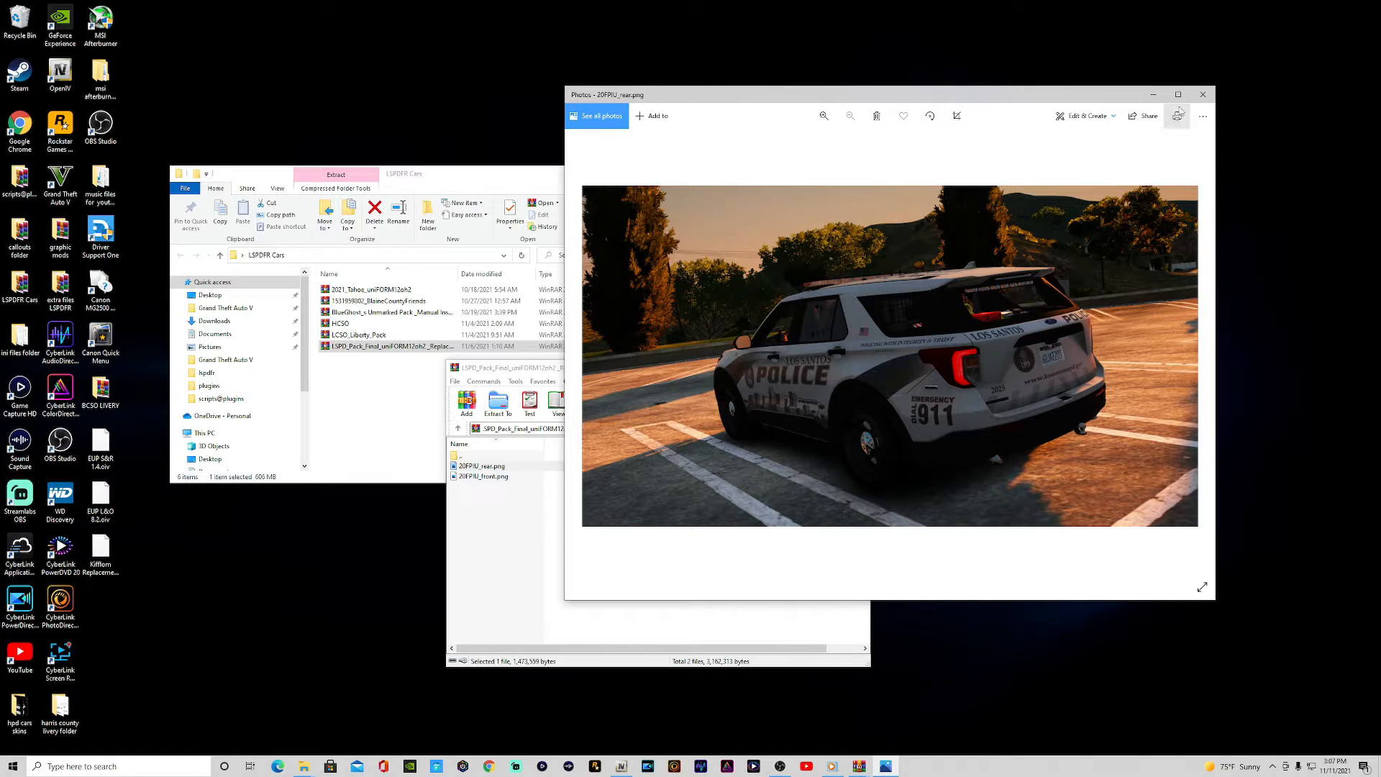
click(1202, 94)
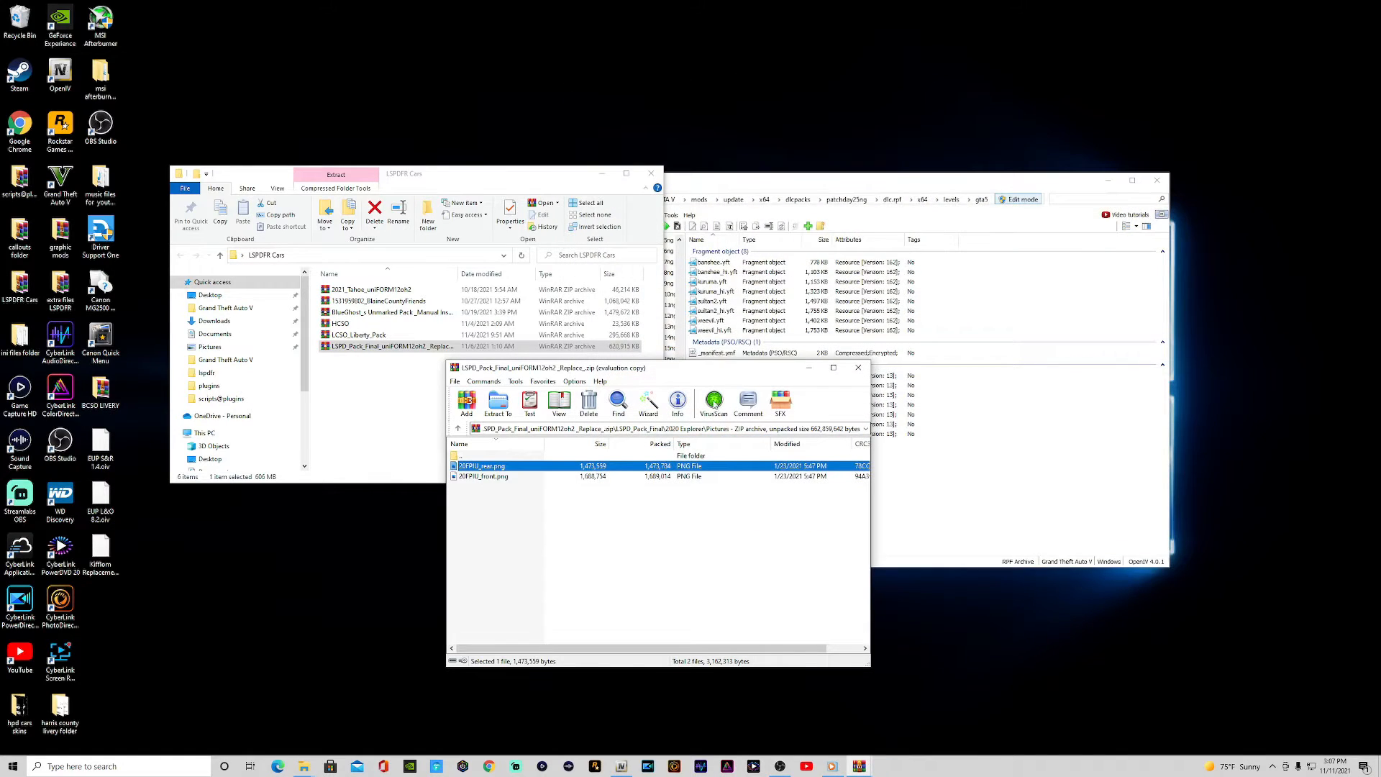
View 20FPIU_front.png, close the image and go back up to the archive's LSPD_Pack_Final folder.
double_click(482, 477)
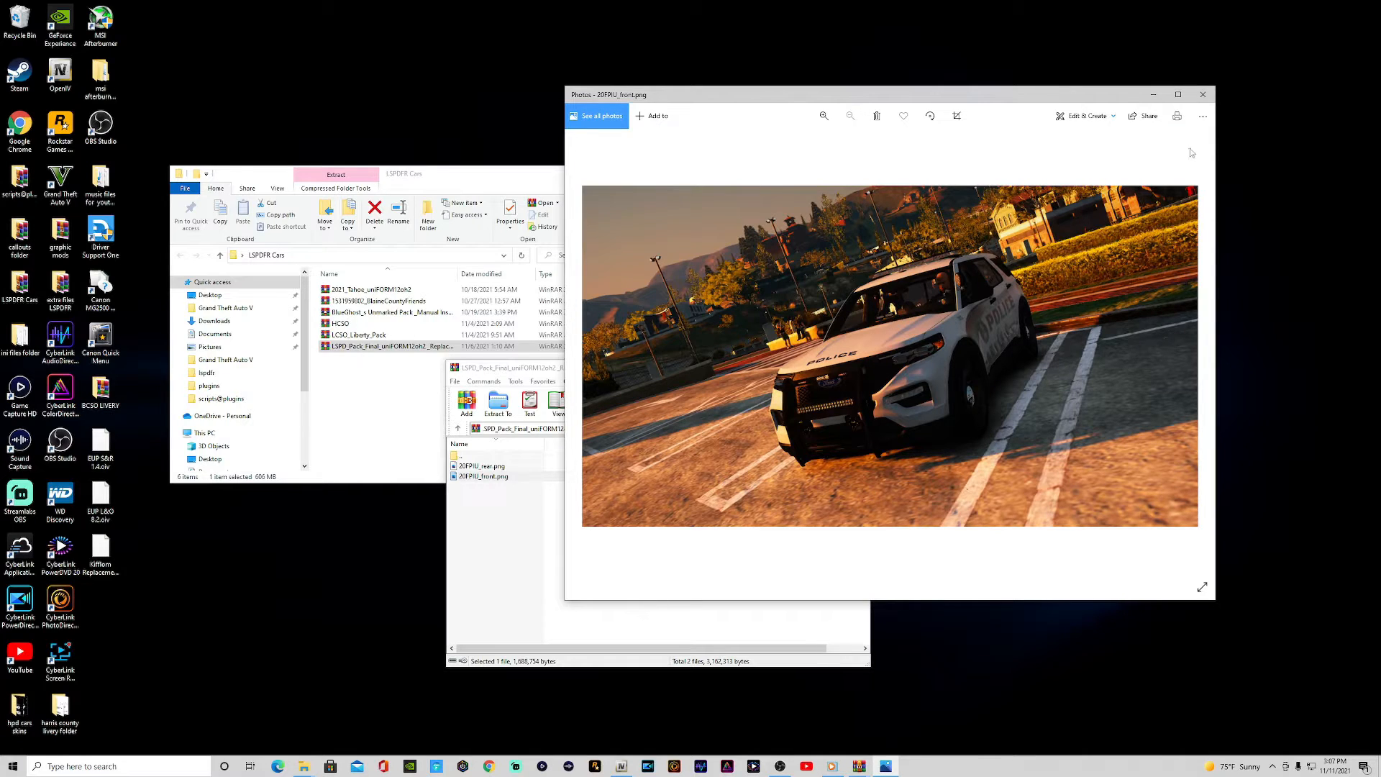
click(1202, 94)
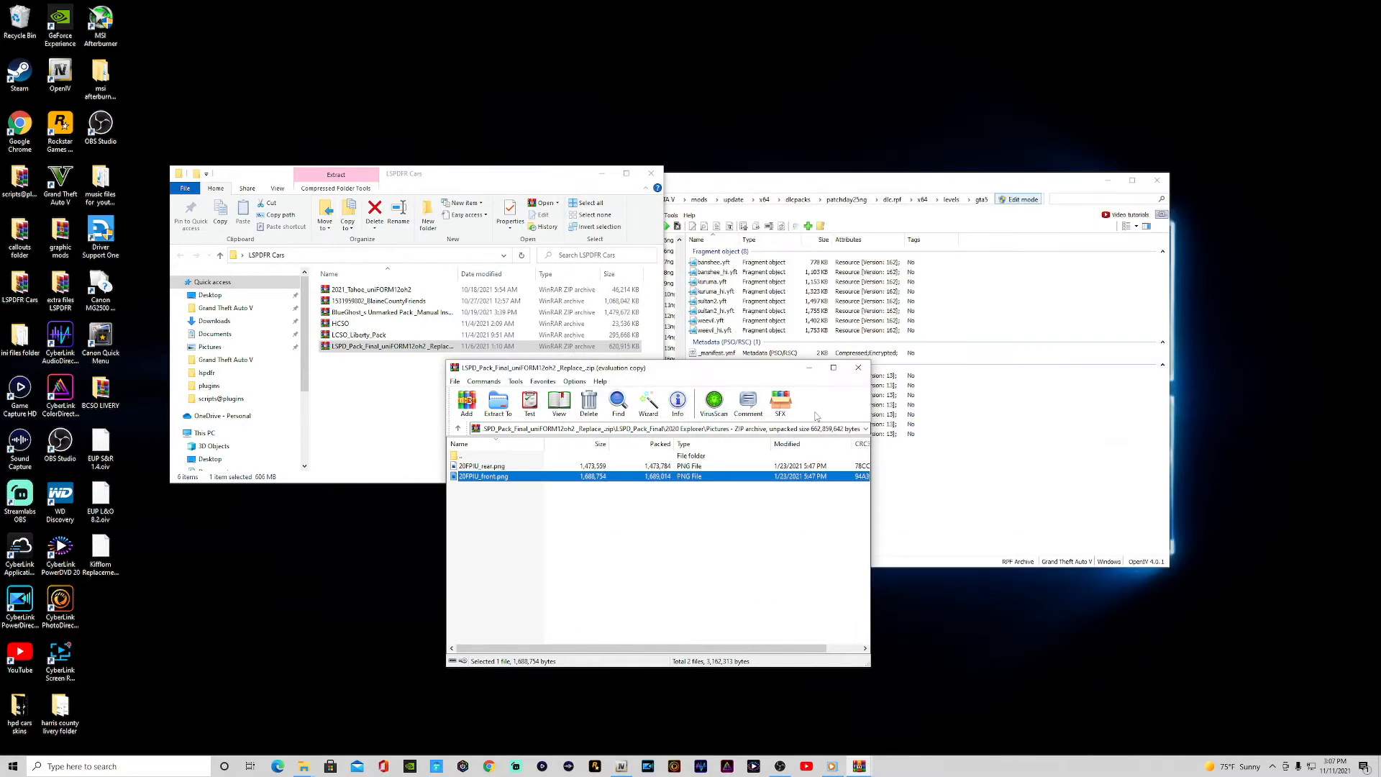
click(457, 429)
click(457, 429)
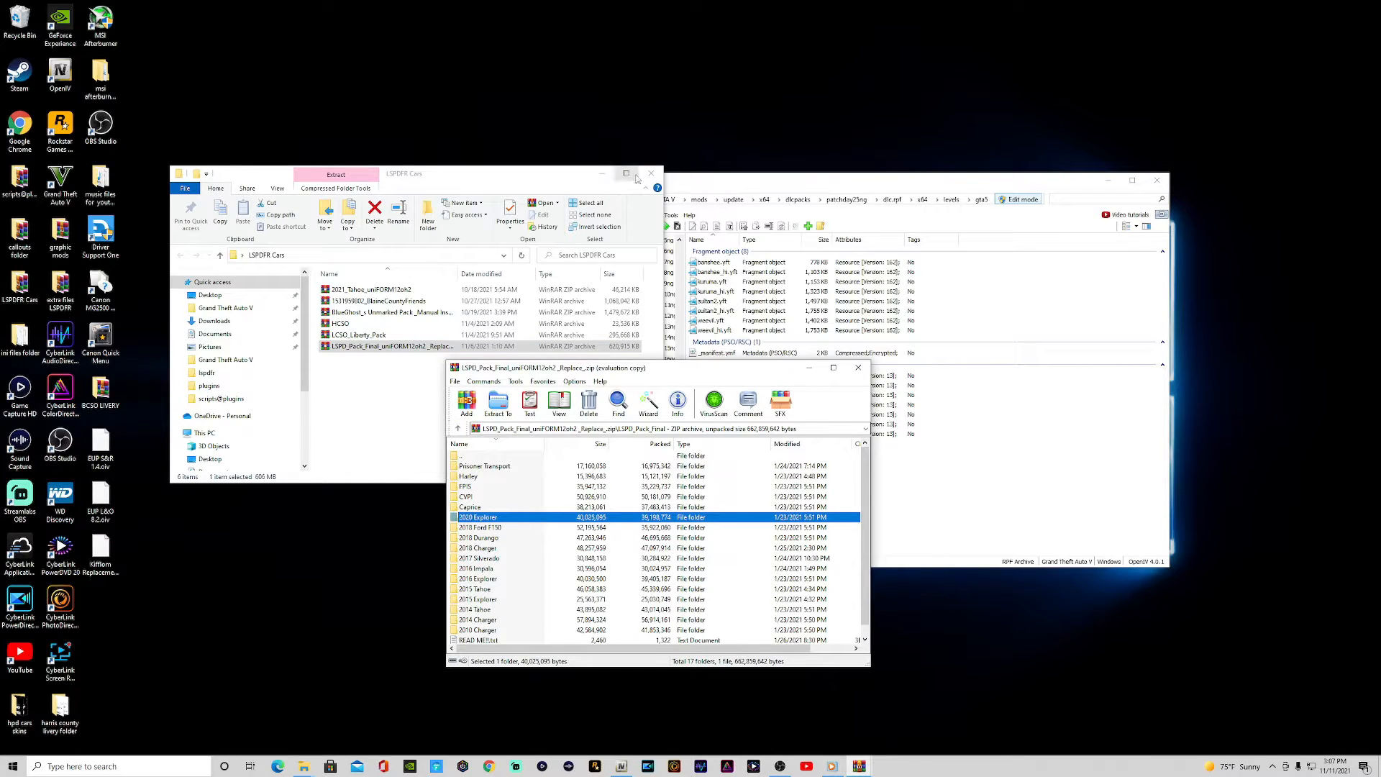
Minimize the LSPDFR Cars folder and arrange the LSPD pack archive and OpenIV windows side by side.
click(603, 173)
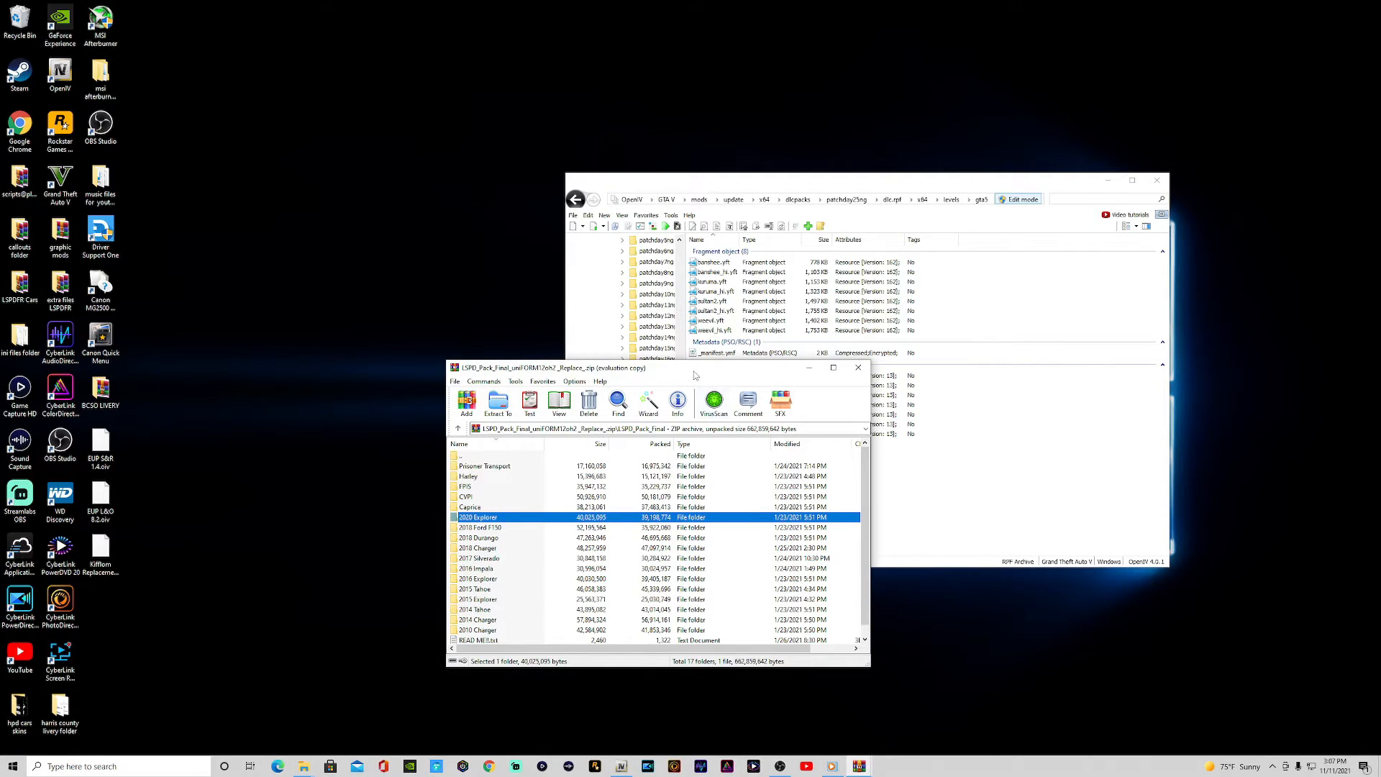
drag(697, 370, 428, 303)
drag(823, 173, 958, 195)
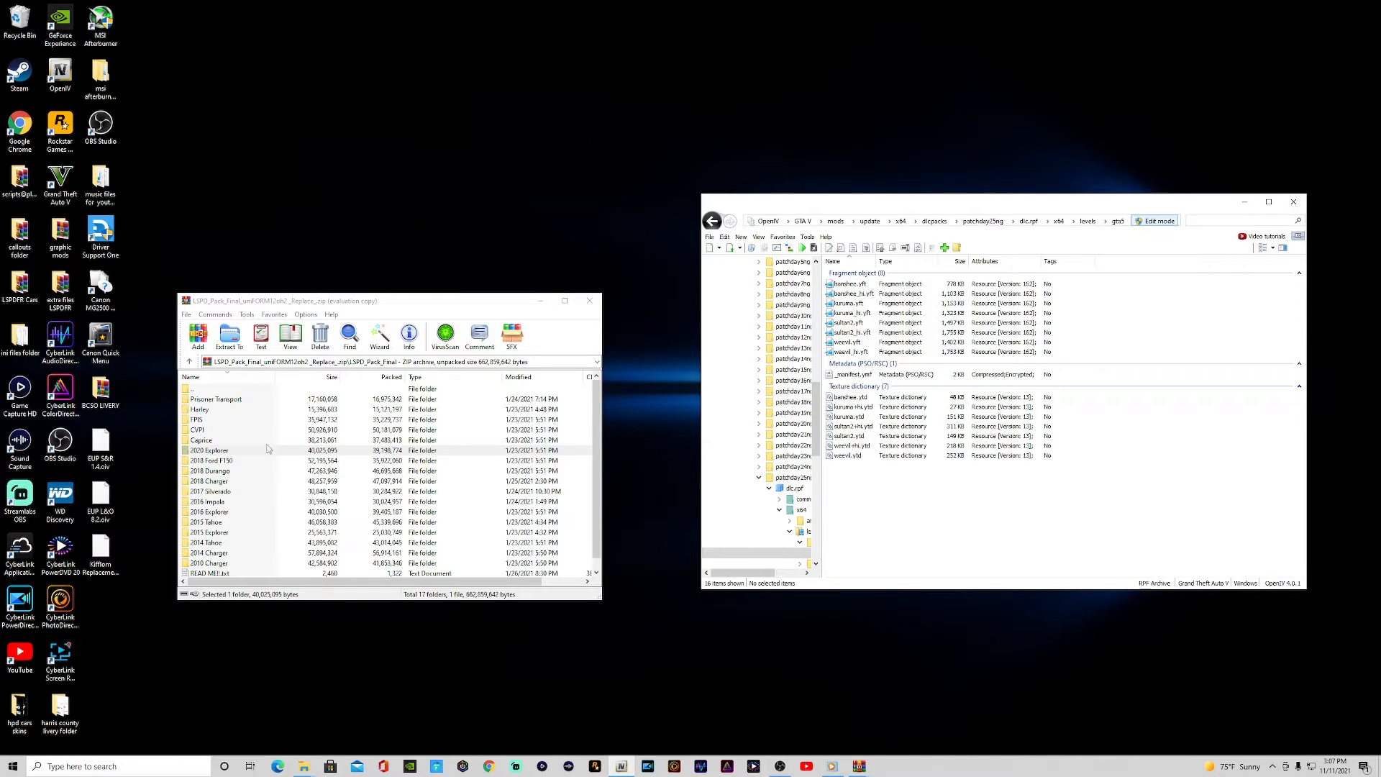
Add police_hi.yft, police.ytd and police.yft from the archive's CVPI > Model folder to the open game folder in OpenIV.
double_click(204, 431)
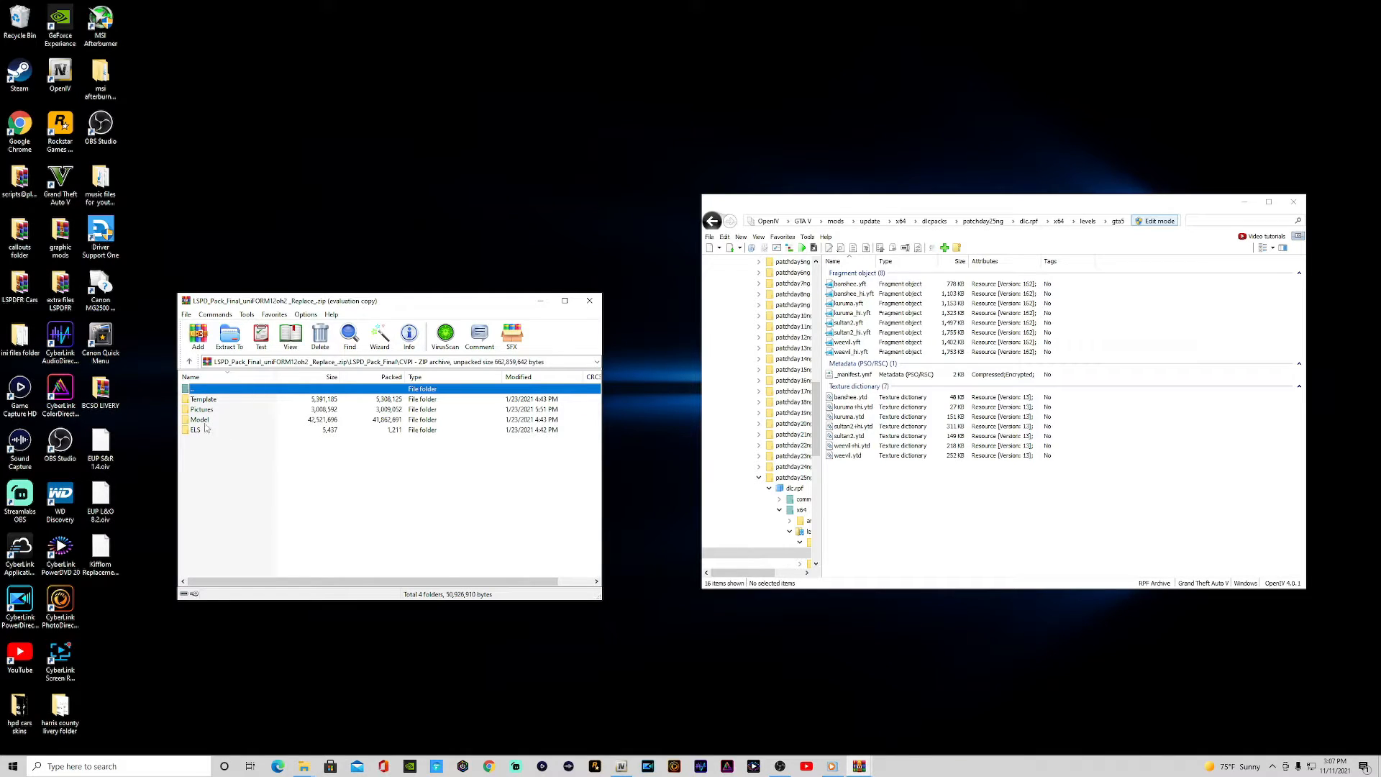
double_click(202, 421)
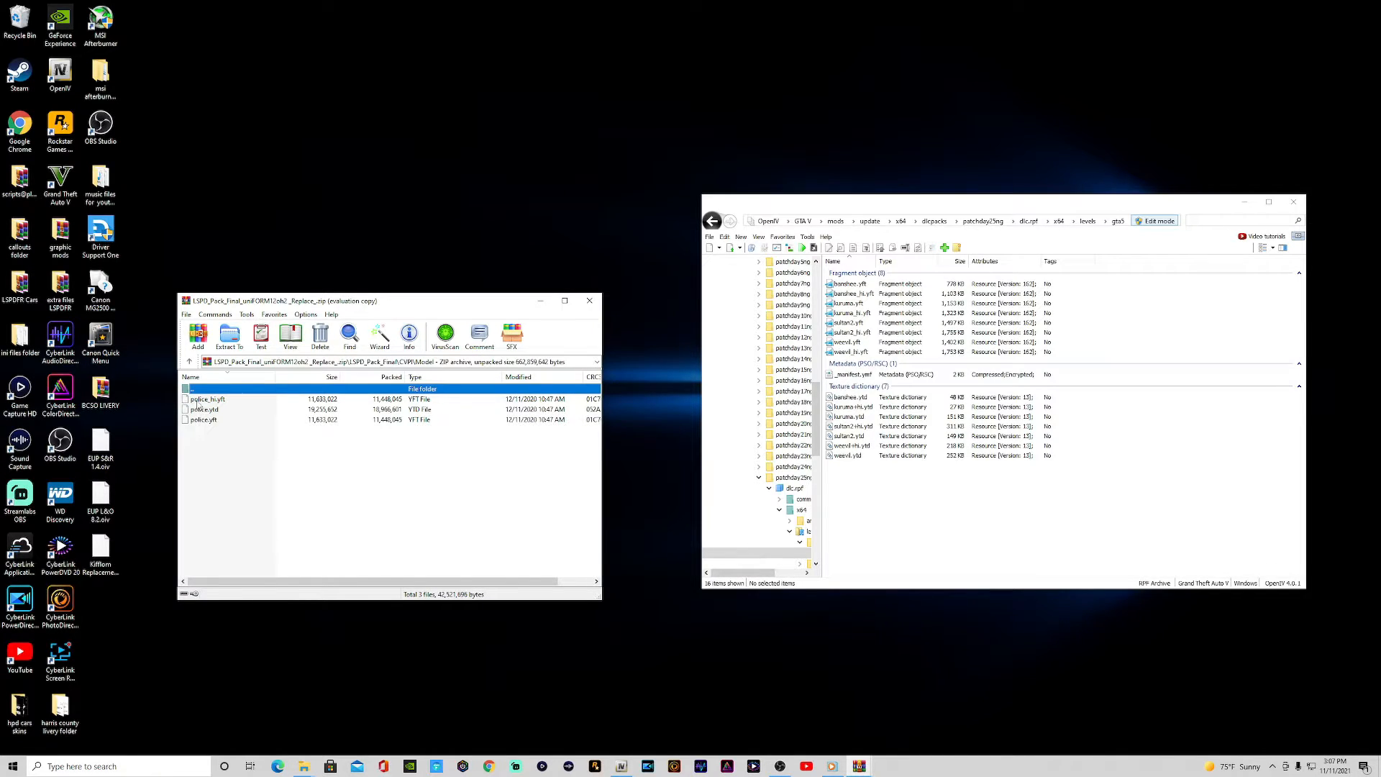
drag(195, 432, 1175, 322)
click(205, 412)
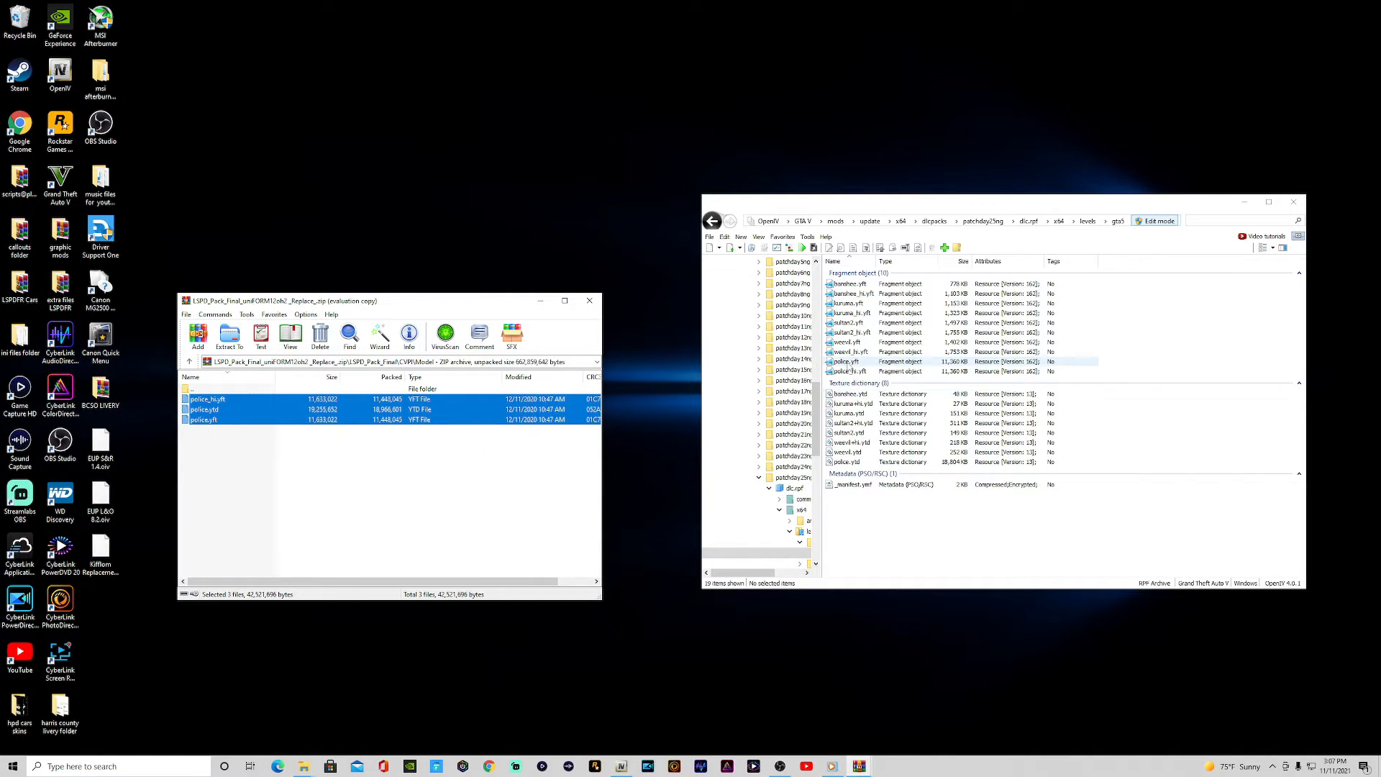
Open the added police.yft in OpenIV's model viewer and inspect the police car from both sides.
click(847, 363)
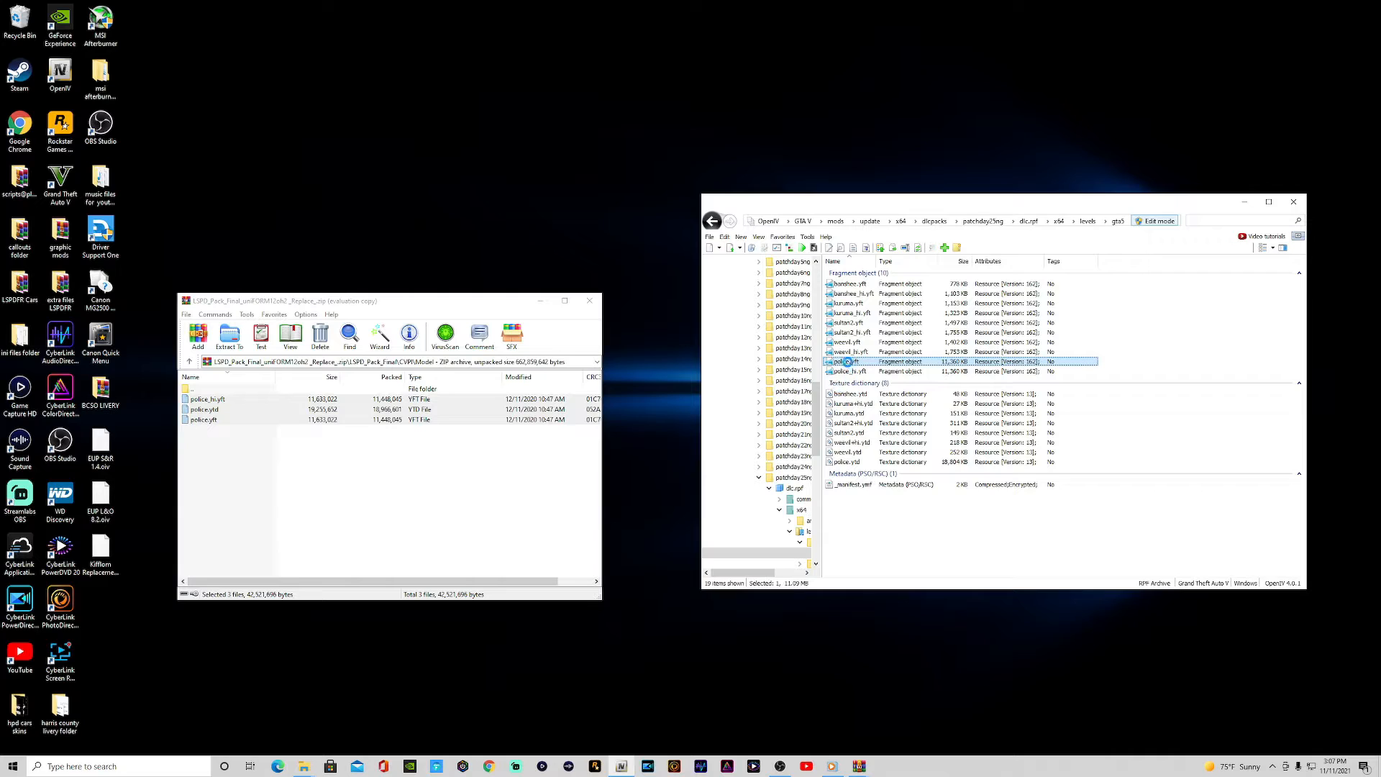
double_click(843, 362)
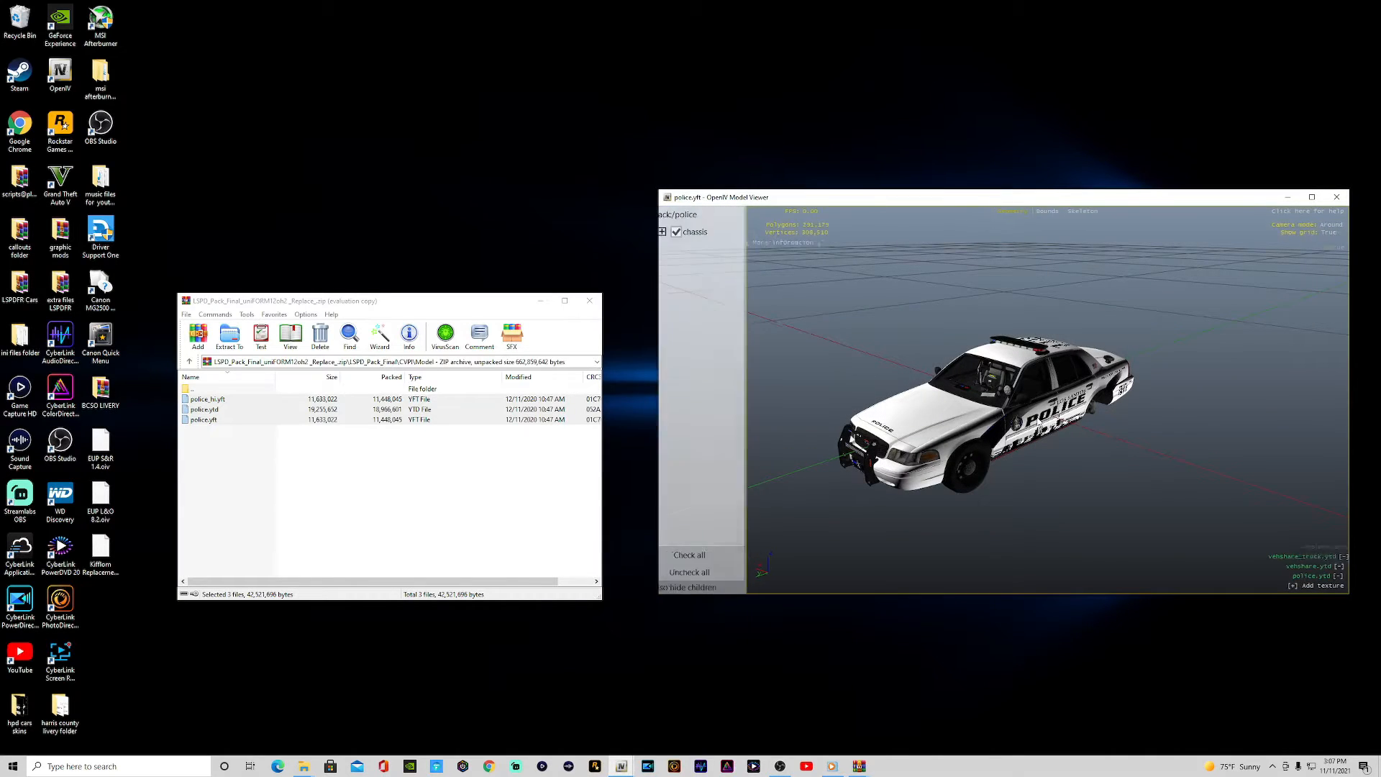
drag(1006, 389, 994, 425)
drag(1084, 400, 947, 400)
scroll(1010, 402, up, 2)
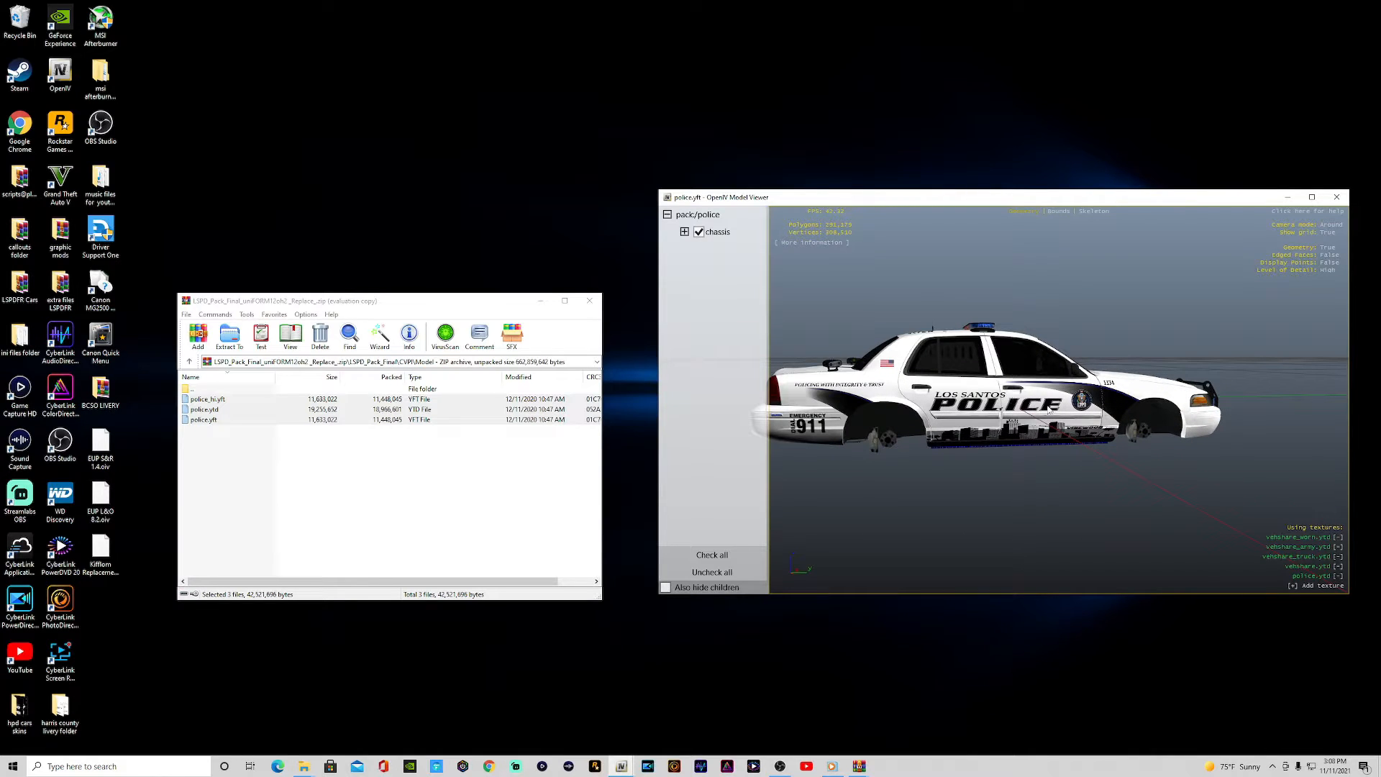
drag(1050, 409, 932, 413)
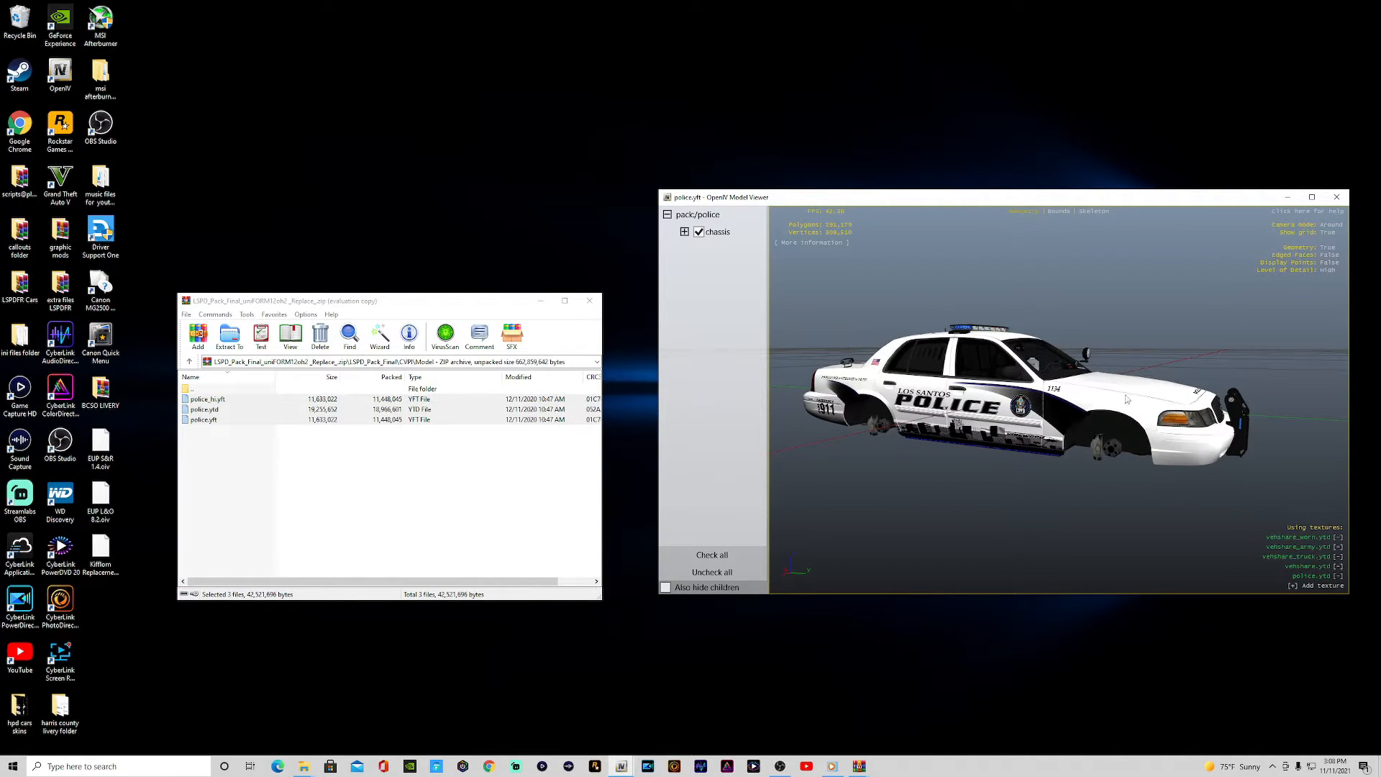
drag(1014, 402, 971, 408)
drag(1097, 392, 967, 403)
drag(1155, 396, 1024, 393)
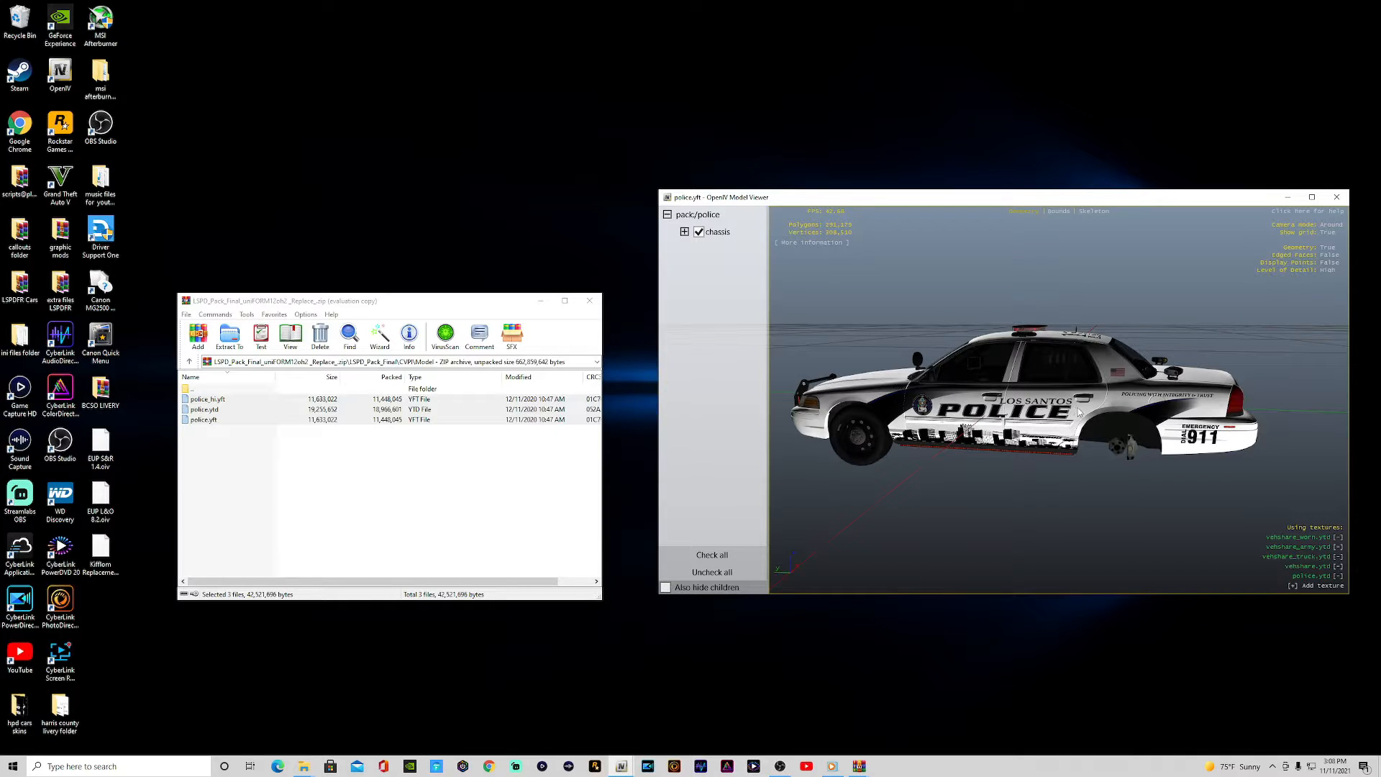
drag(1009, 421, 1129, 430)
drag(979, 422, 1083, 424)
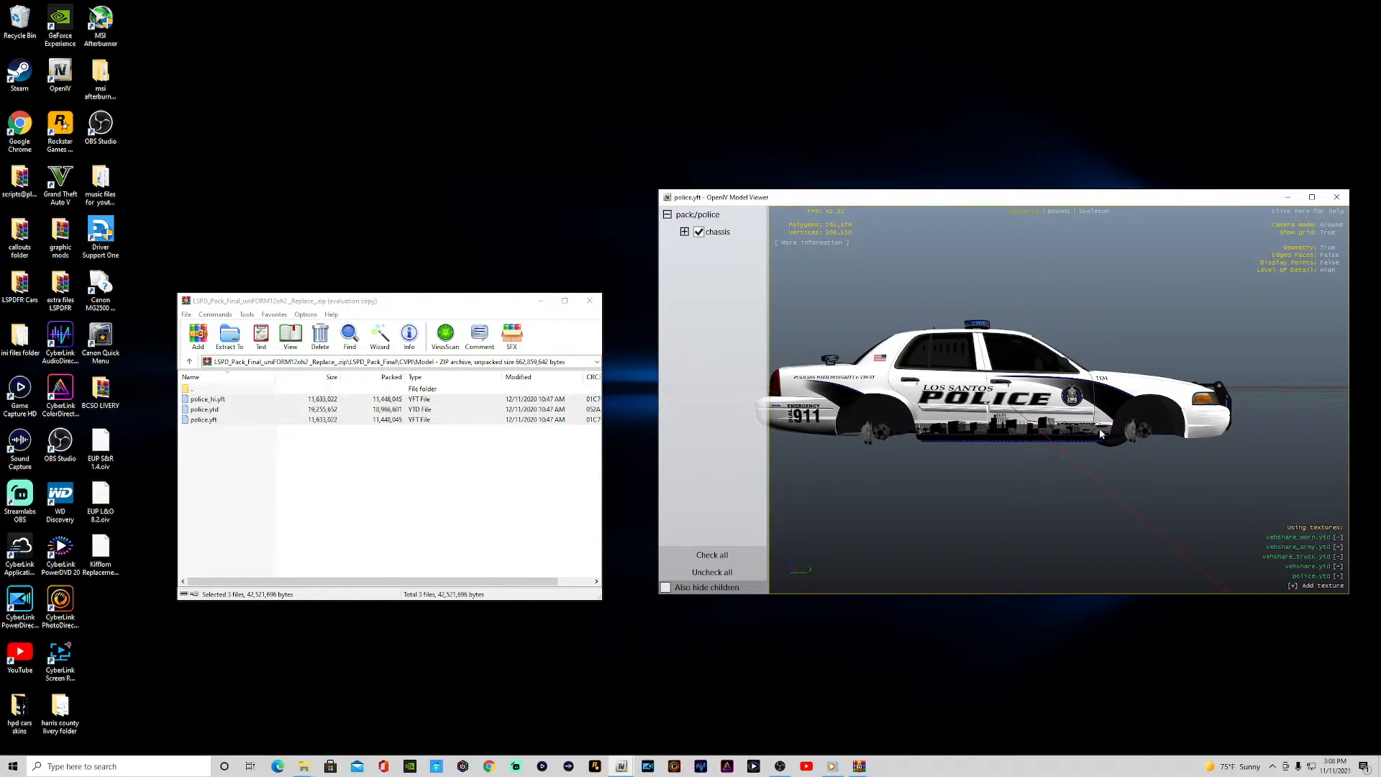
Examine the door lettering and LSPD badge of the police car up close and close the model viewer.
scroll(1100, 434, up, 2)
scroll(1119, 446, up, 3)
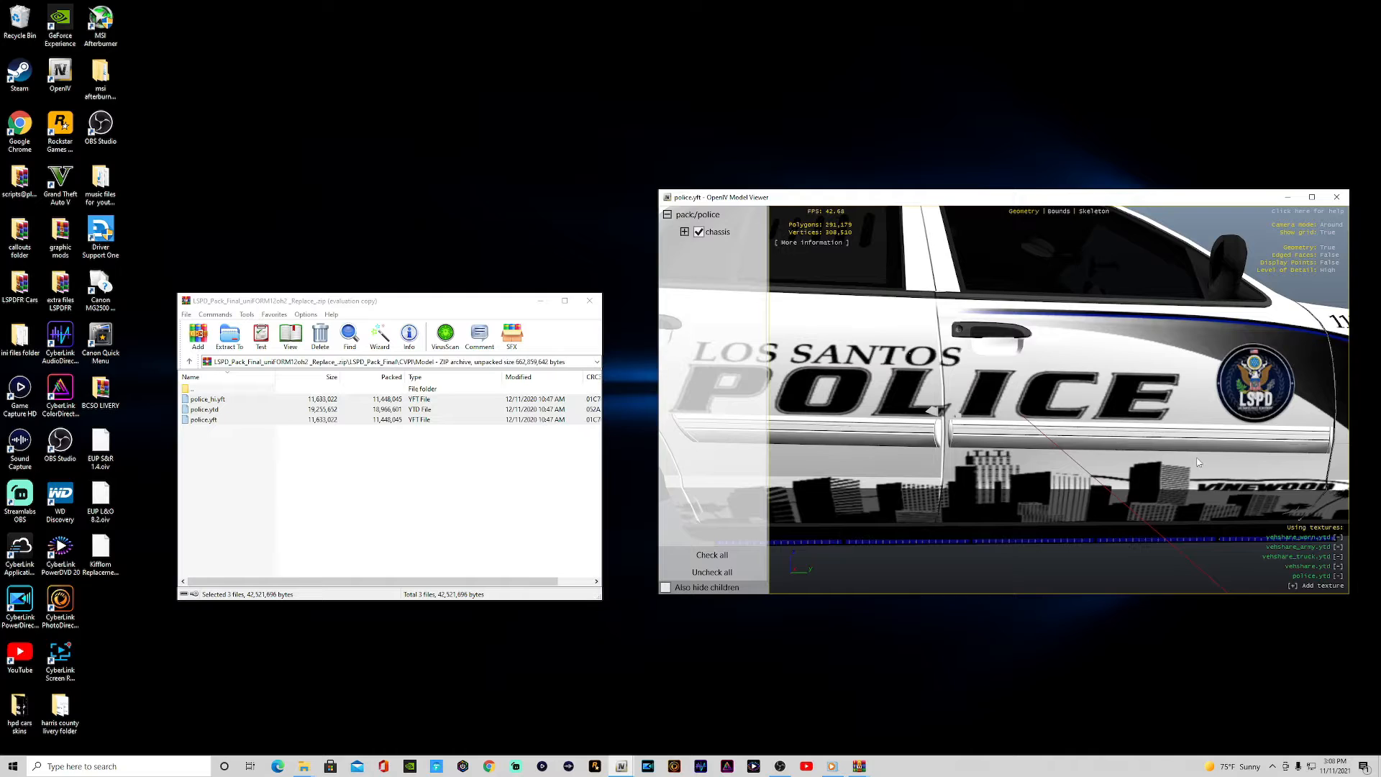
drag(1199, 462, 1129, 443)
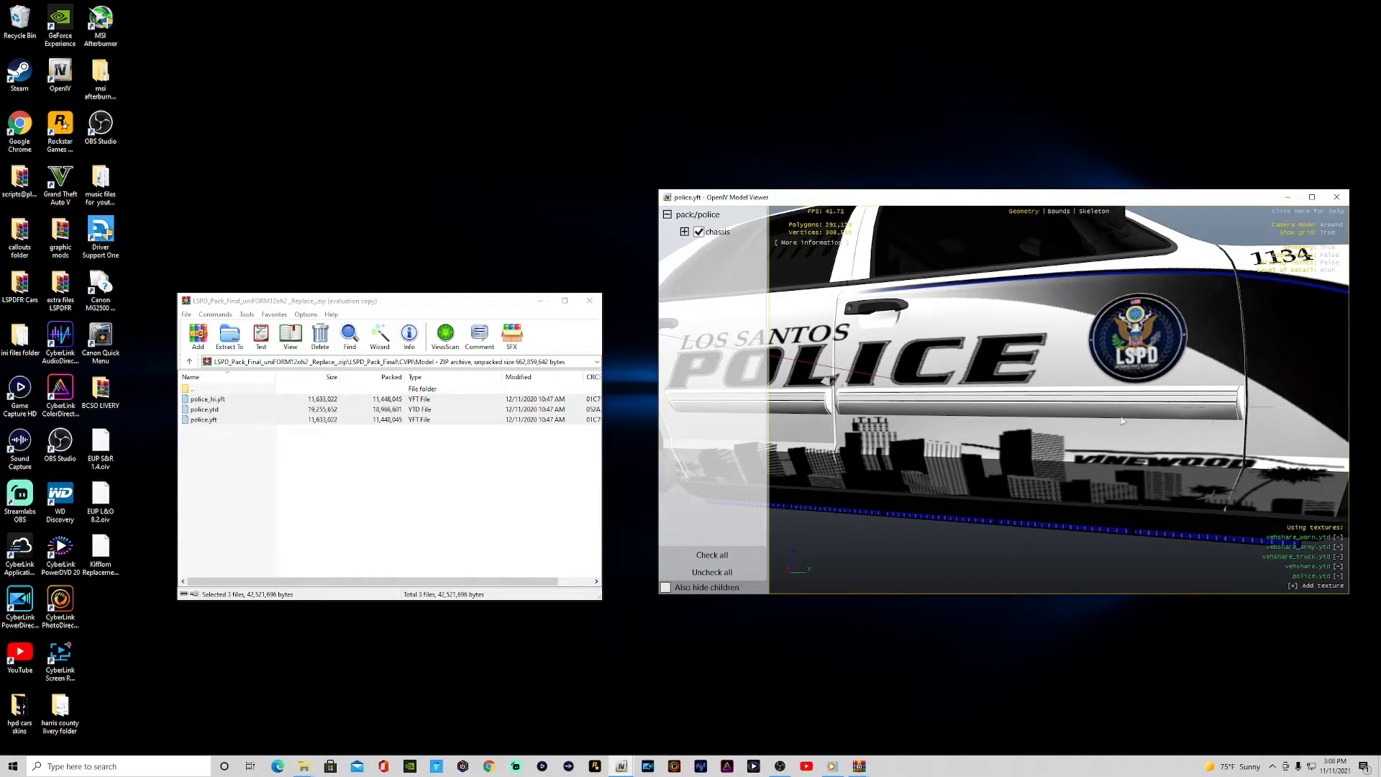
click(1336, 196)
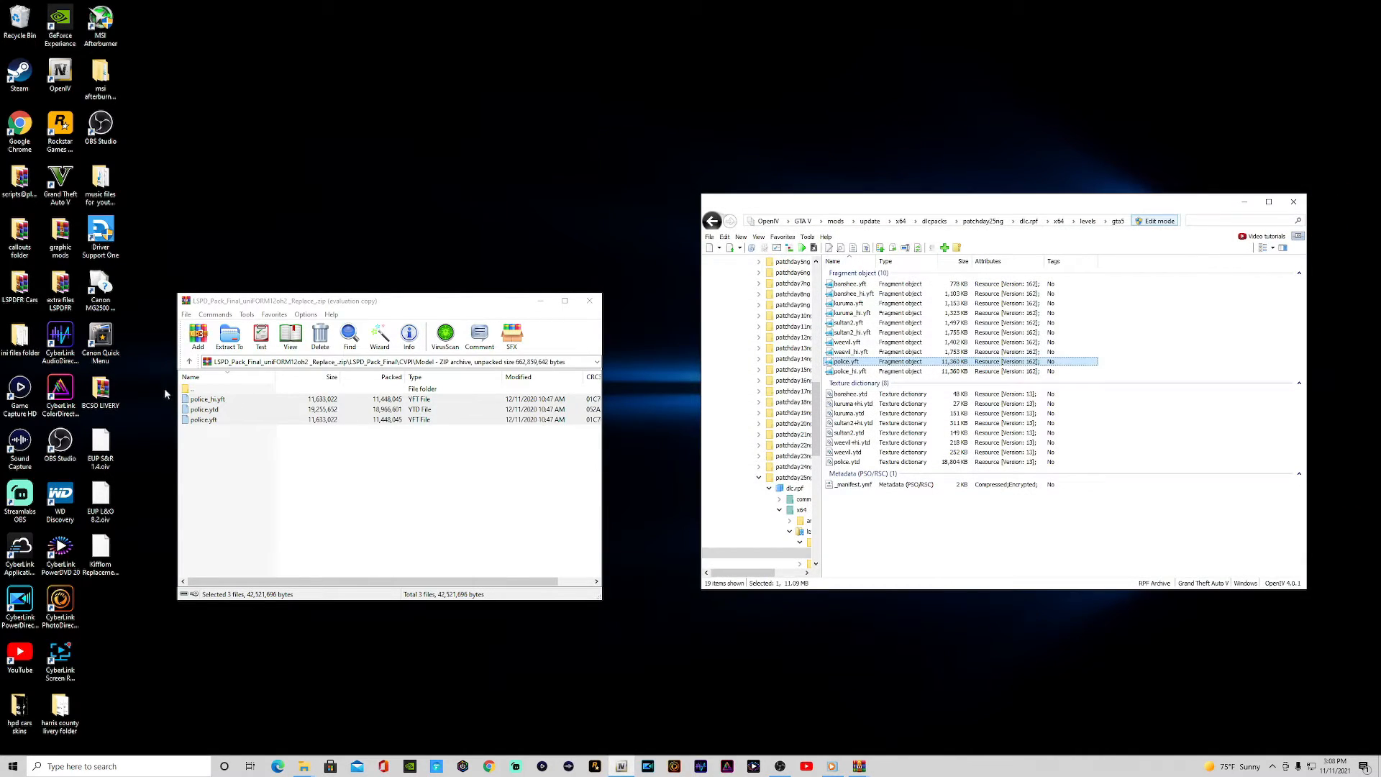
Go back up to the archive's CVPI folder and open ELS > pack_default in the Grand Theft Auto V game folder.
click(187, 361)
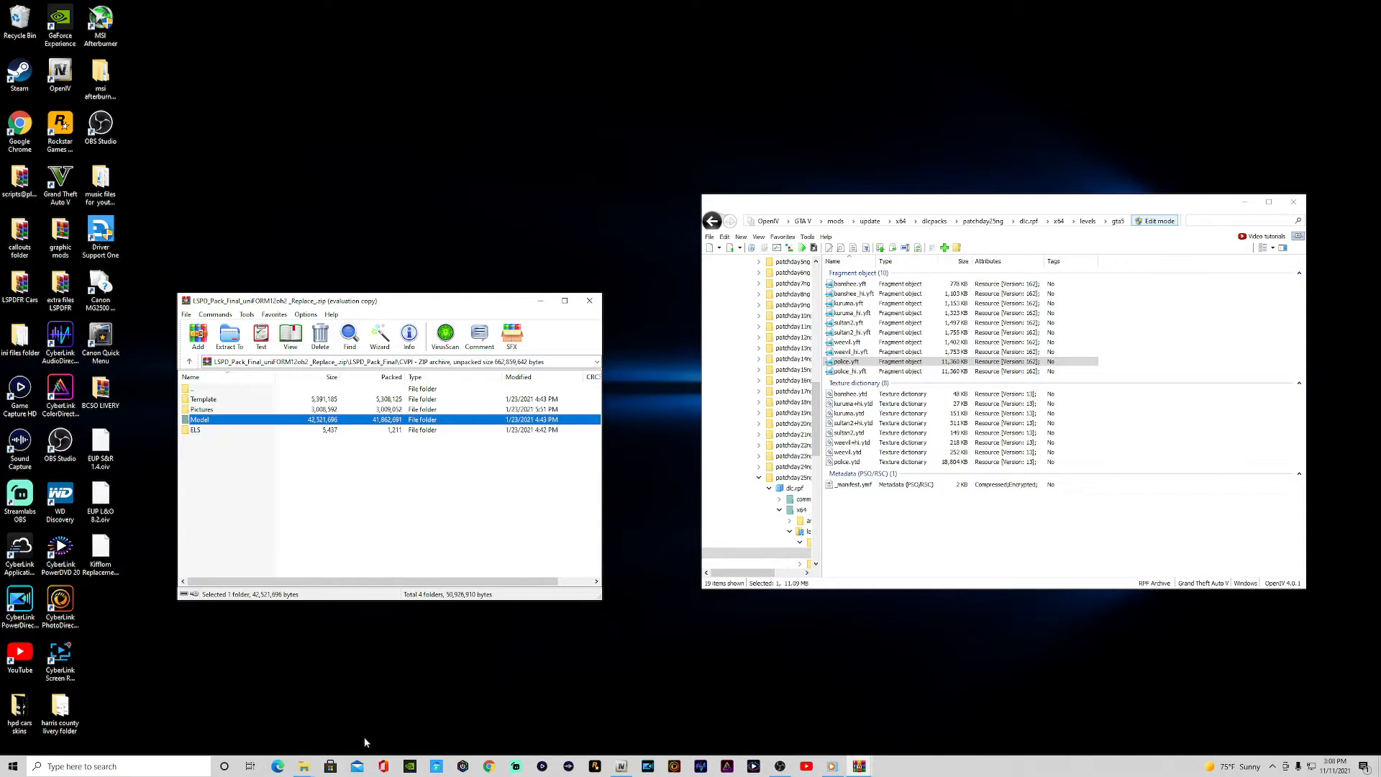
click(305, 769)
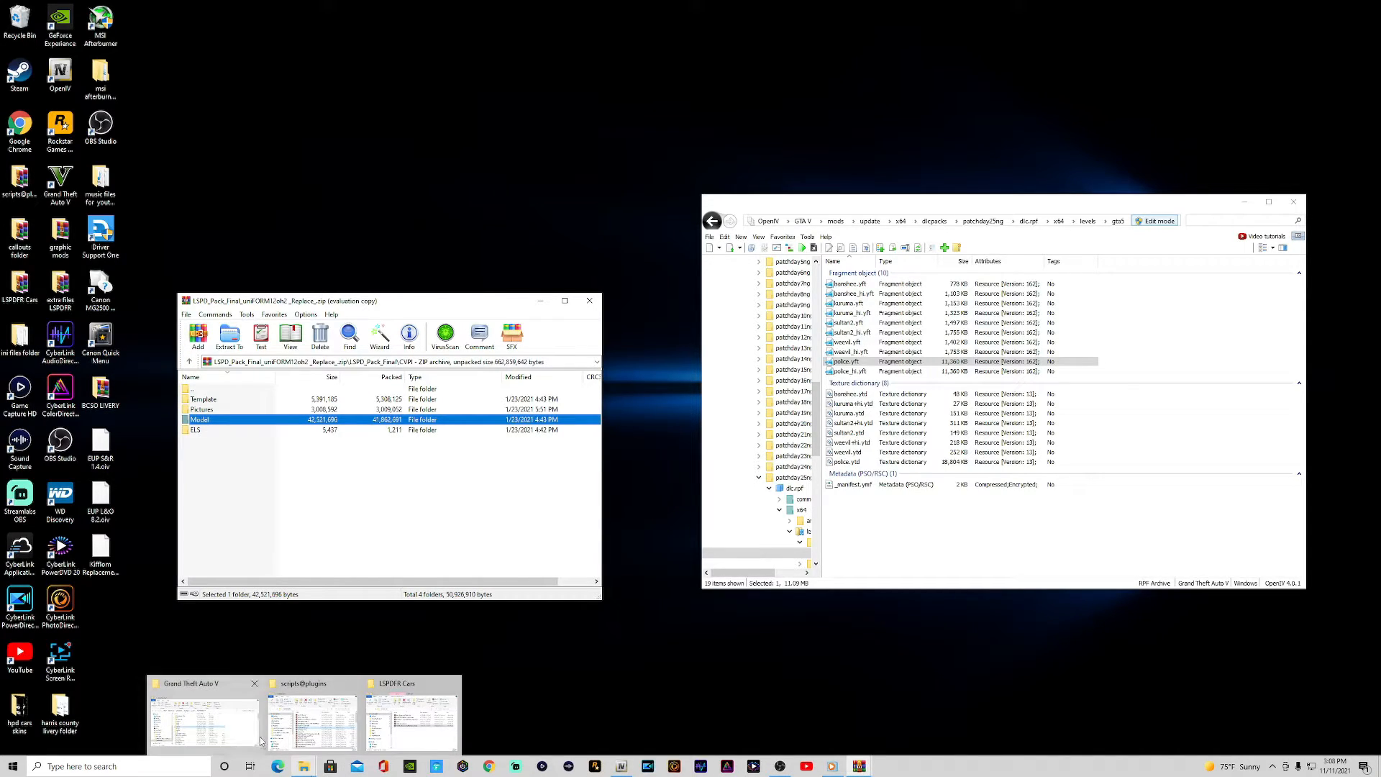
click(234, 719)
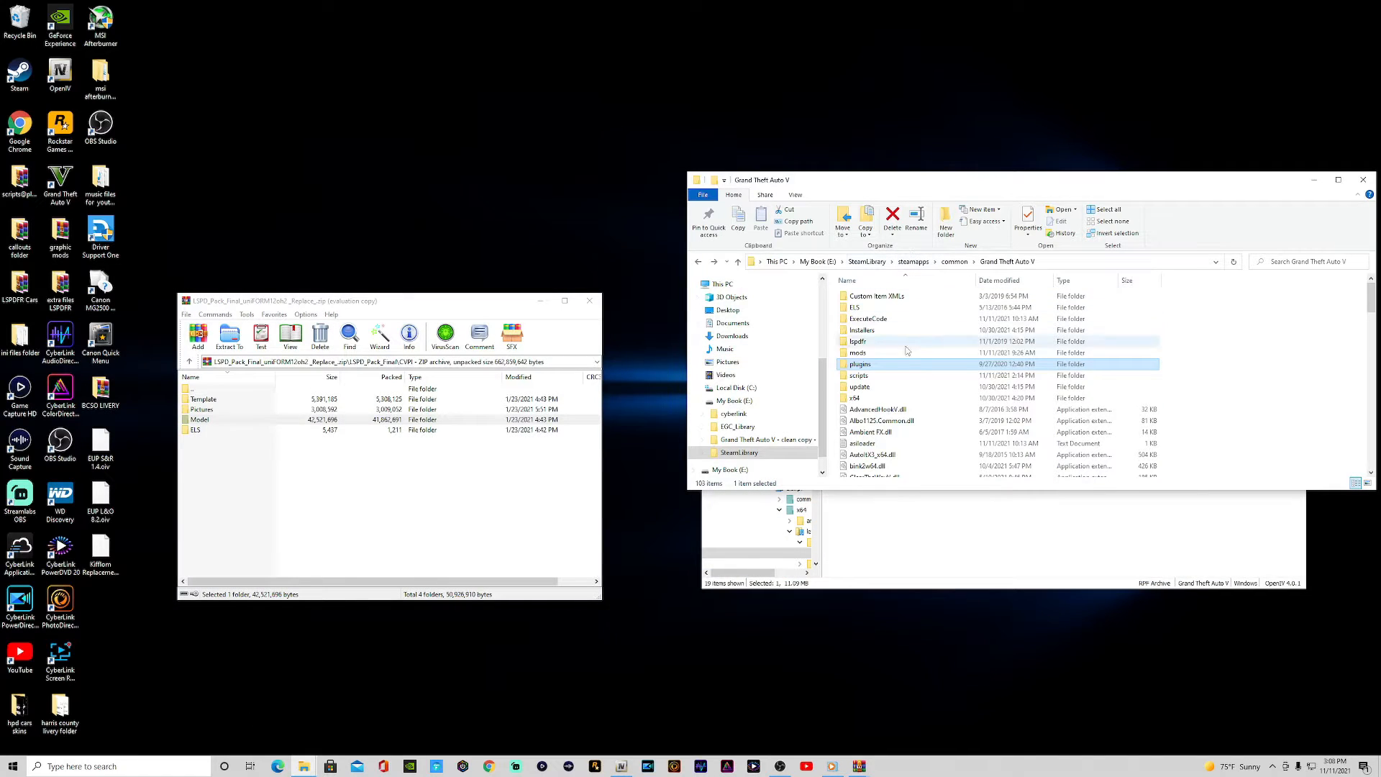
double_click(856, 308)
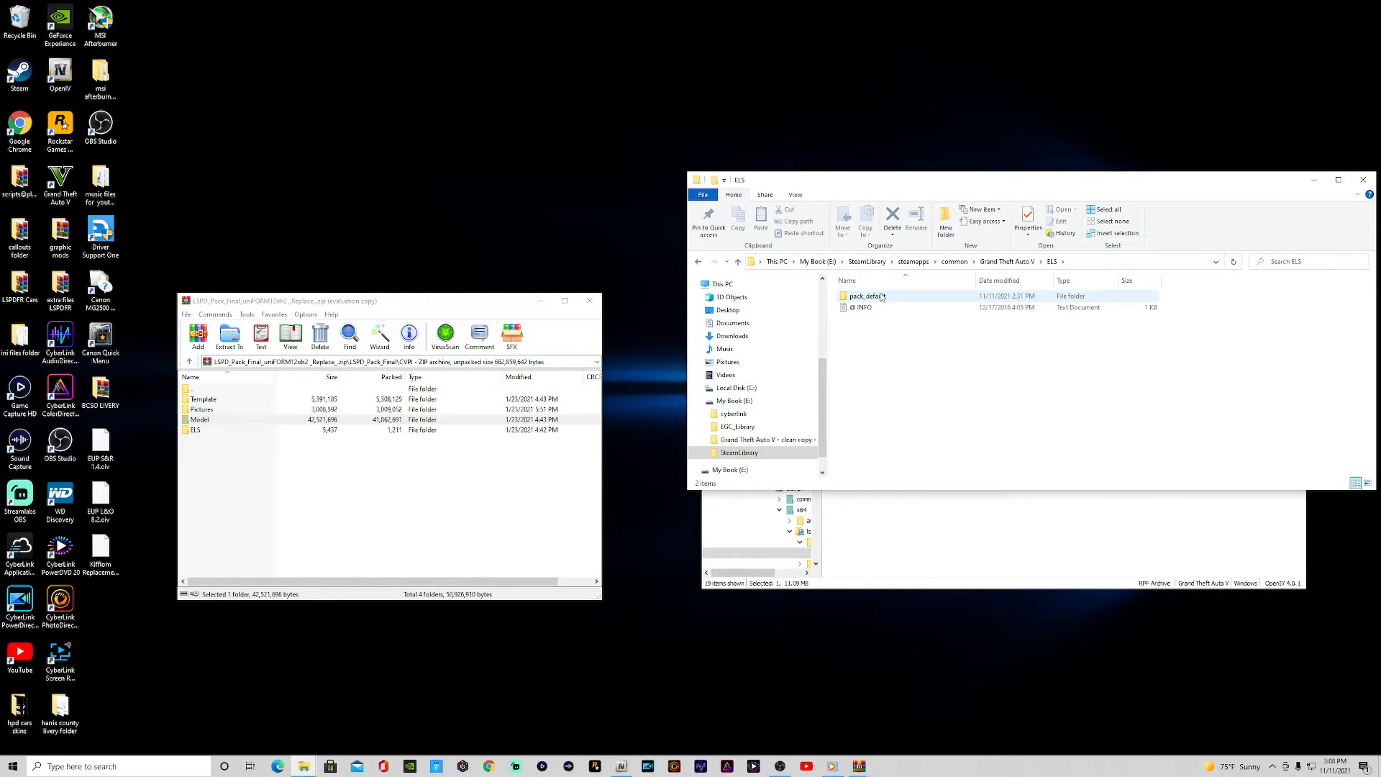
double_click(881, 297)
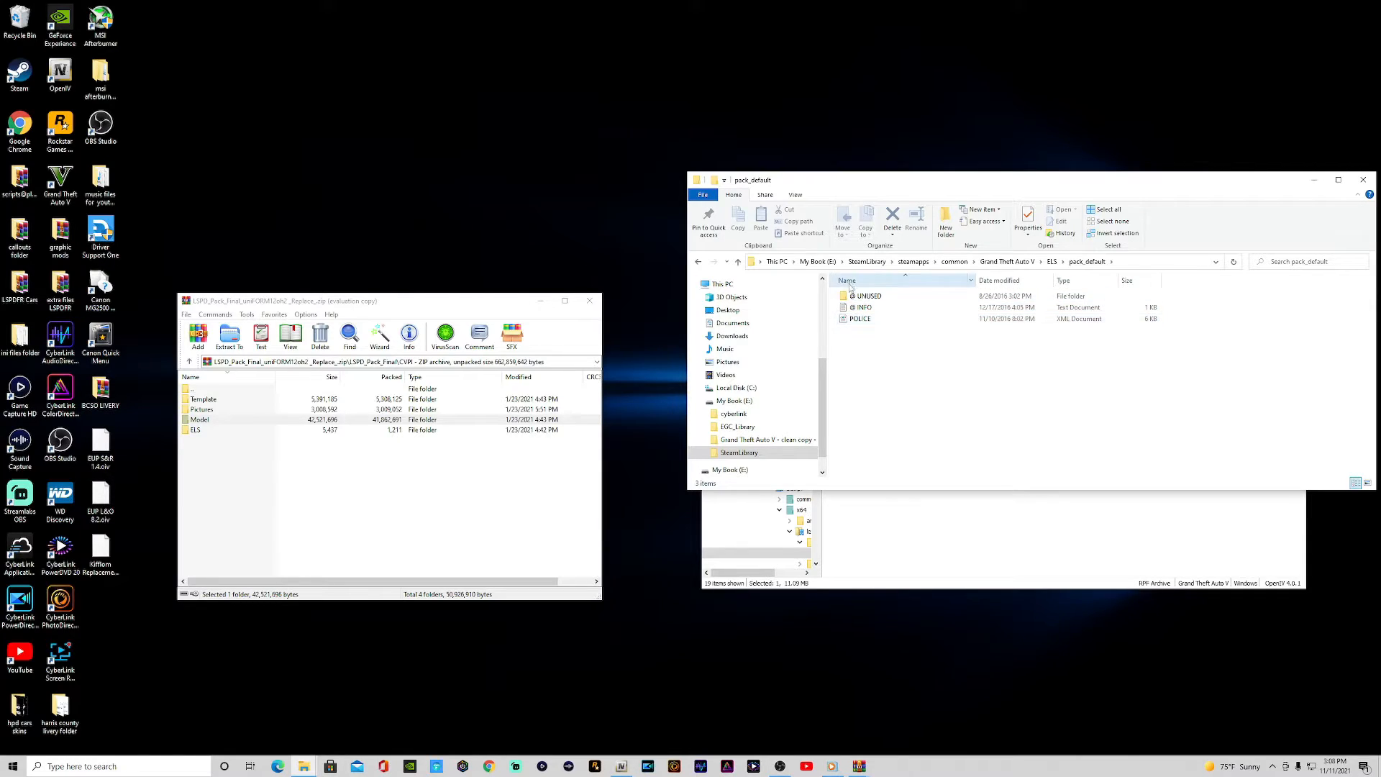
Copy police.xml from the archive's CVPI > ELS folder into pack_default, replacing the existing file.
double_click(196, 430)
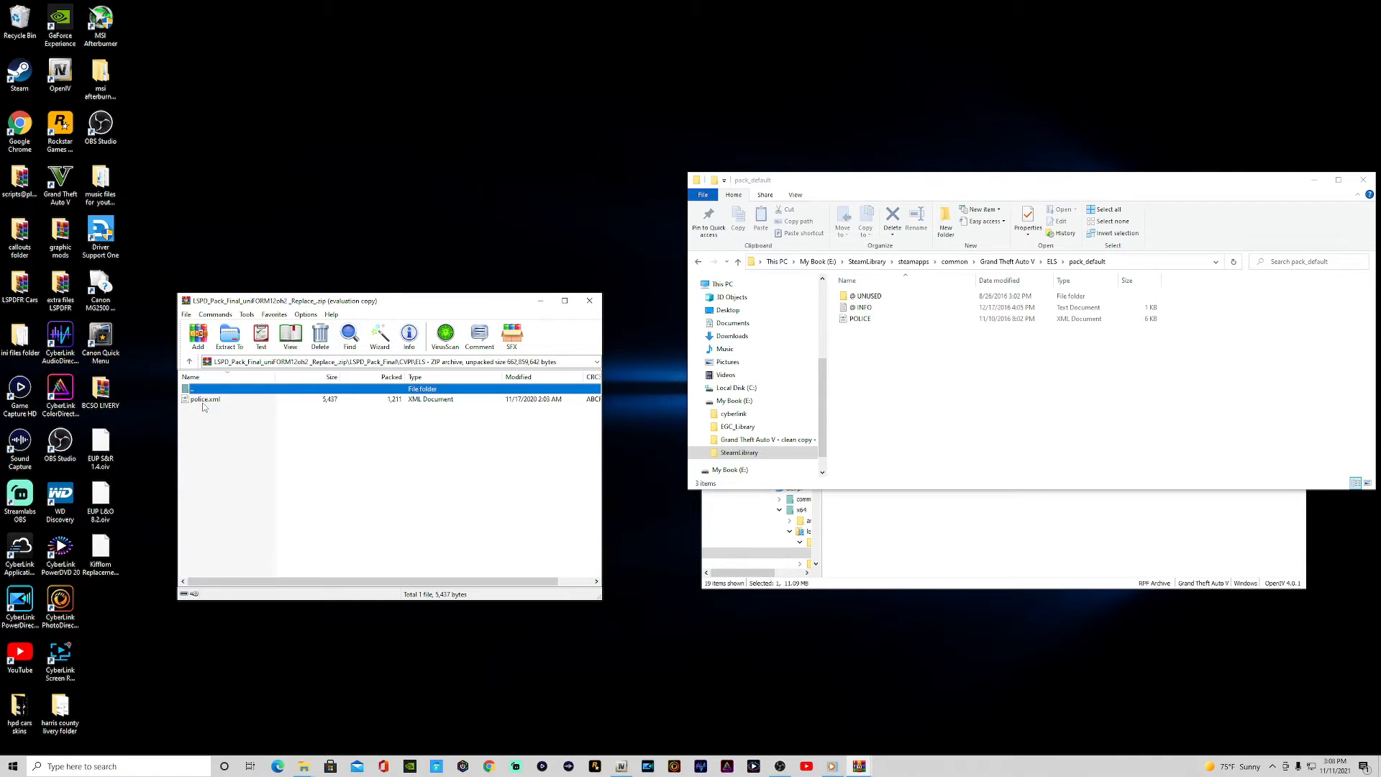
drag(204, 401, 978, 413)
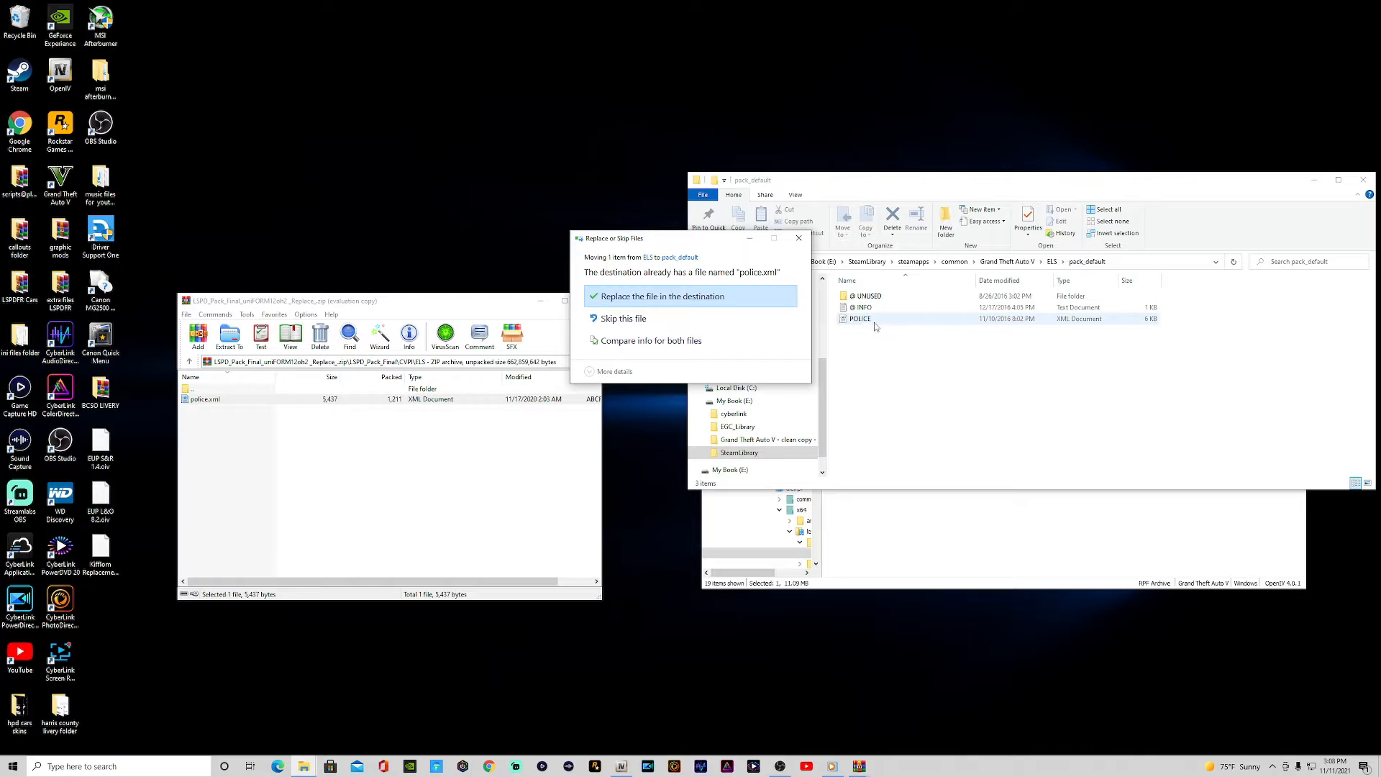
click(637, 298)
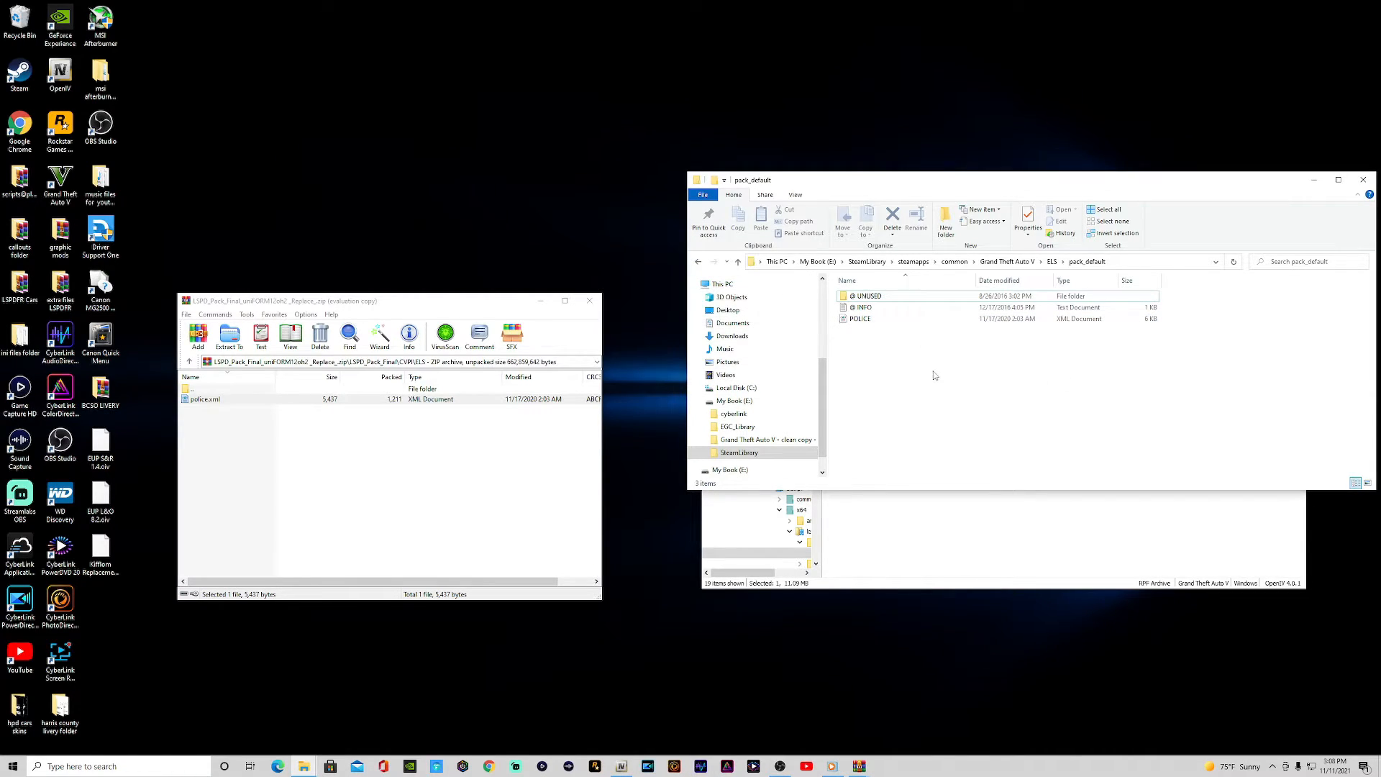
Return the archive to LSPD_Pack_Final and move the pack_default window clear of the OpenIV window.
click(526, 442)
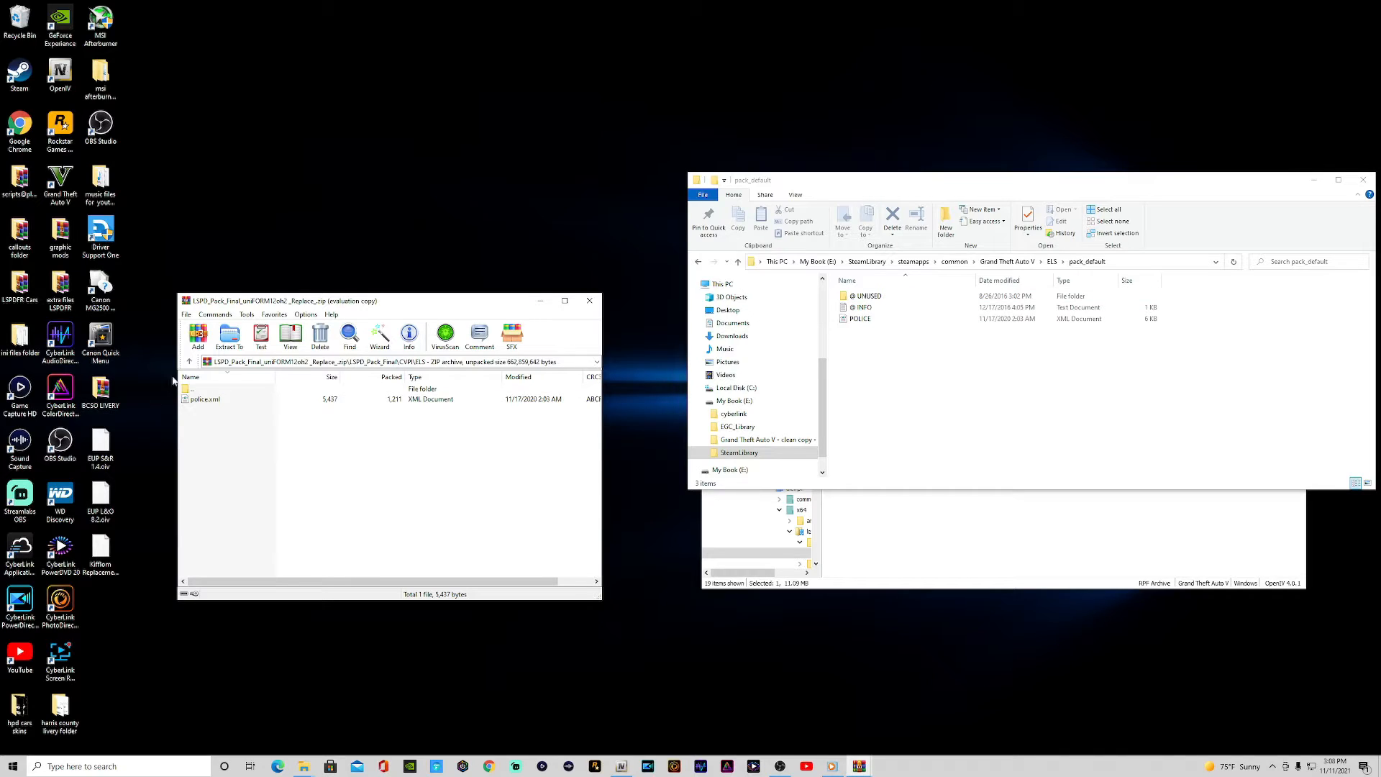
click(189, 361)
click(189, 361)
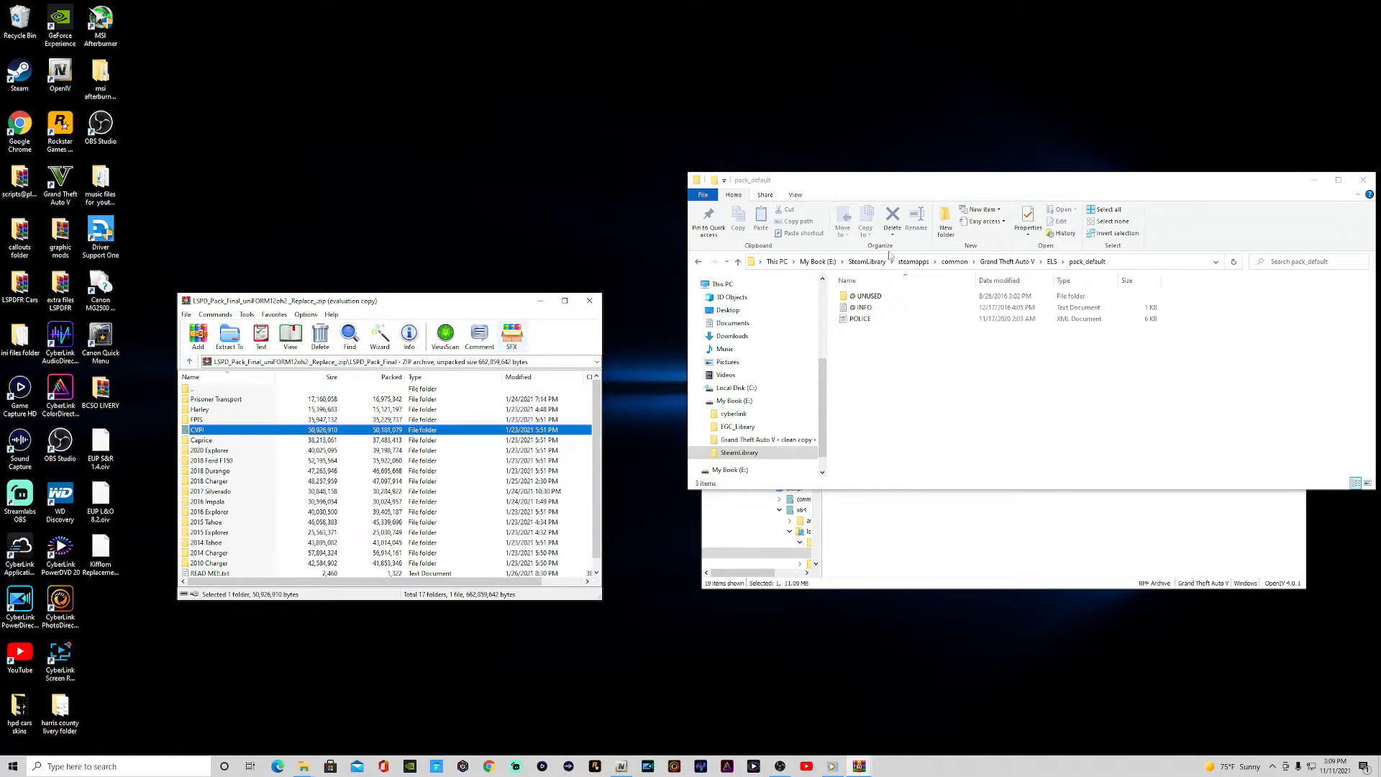
drag(1213, 179, 530, 9)
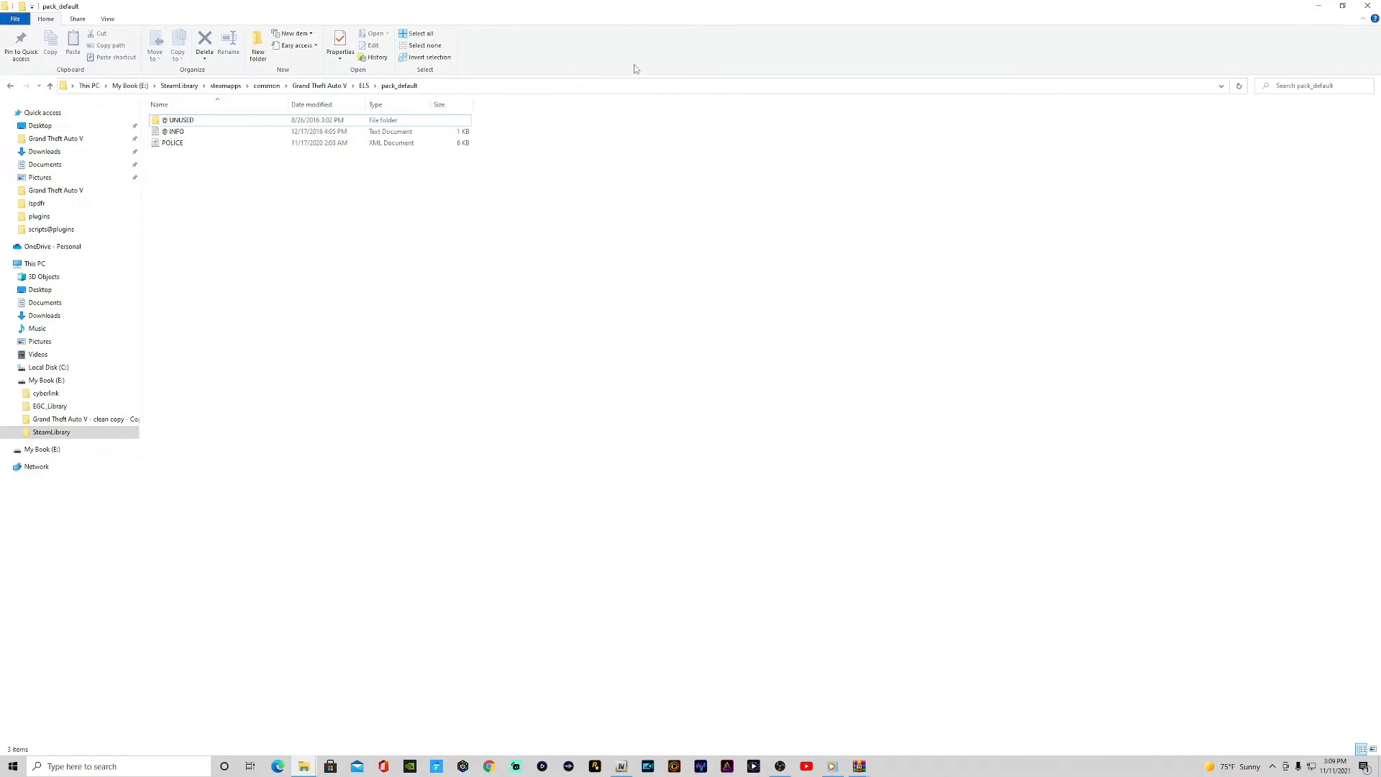
click(1342, 6)
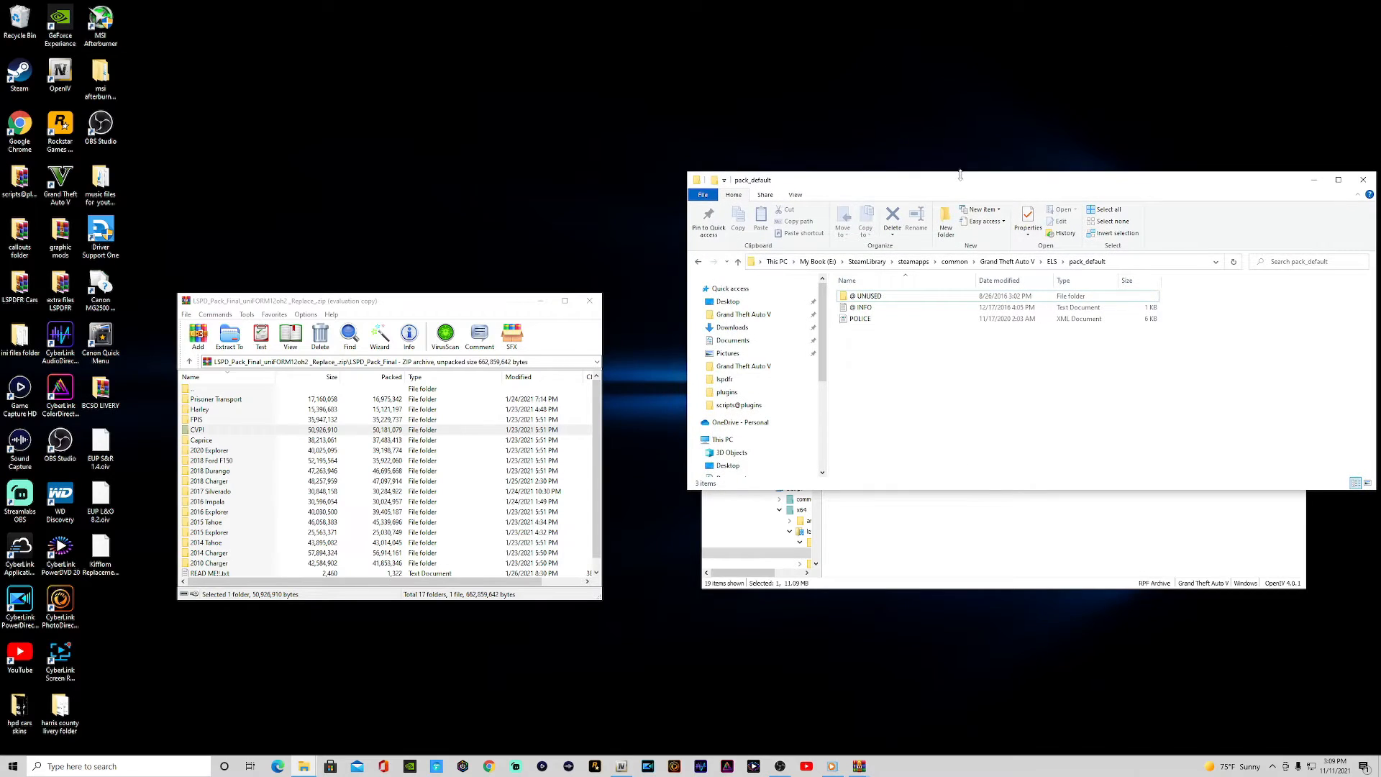
drag(960, 175, 289, 14)
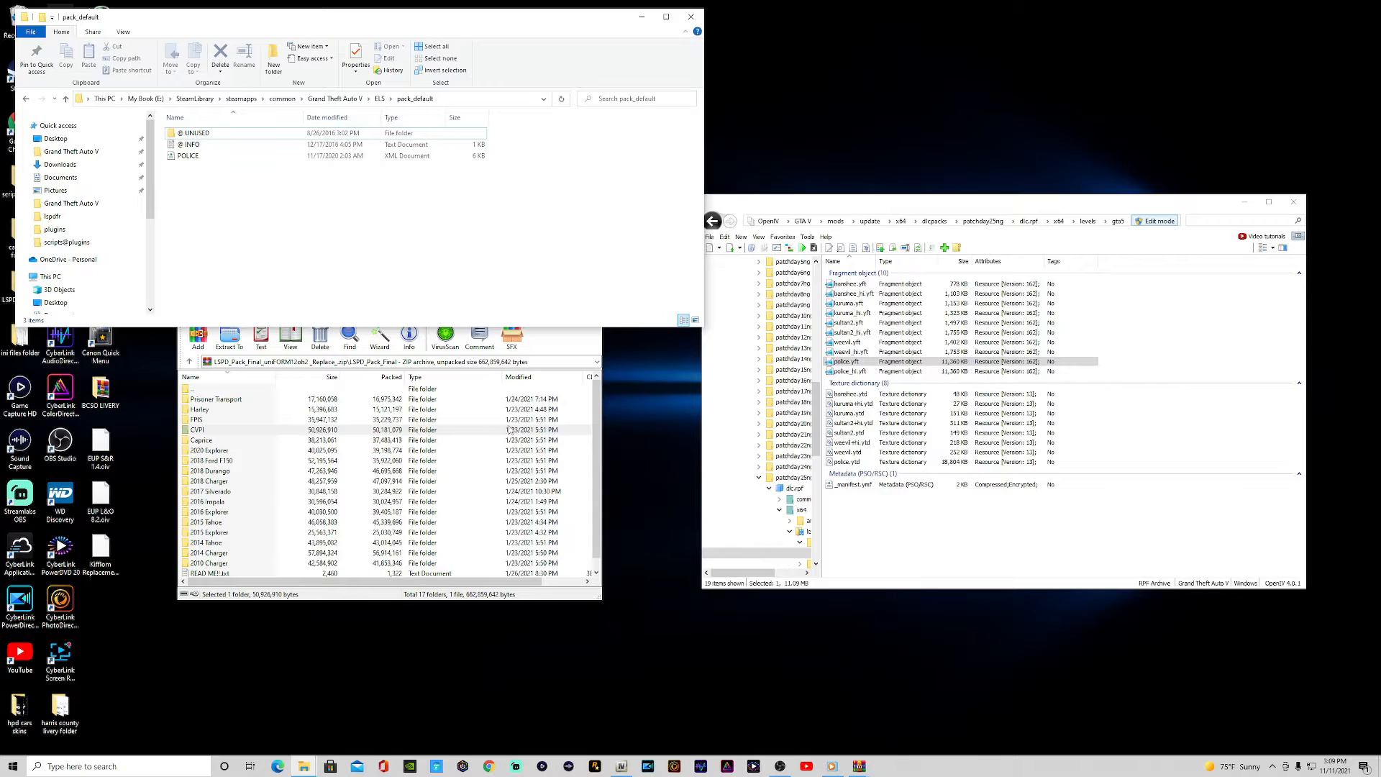
click(557, 350)
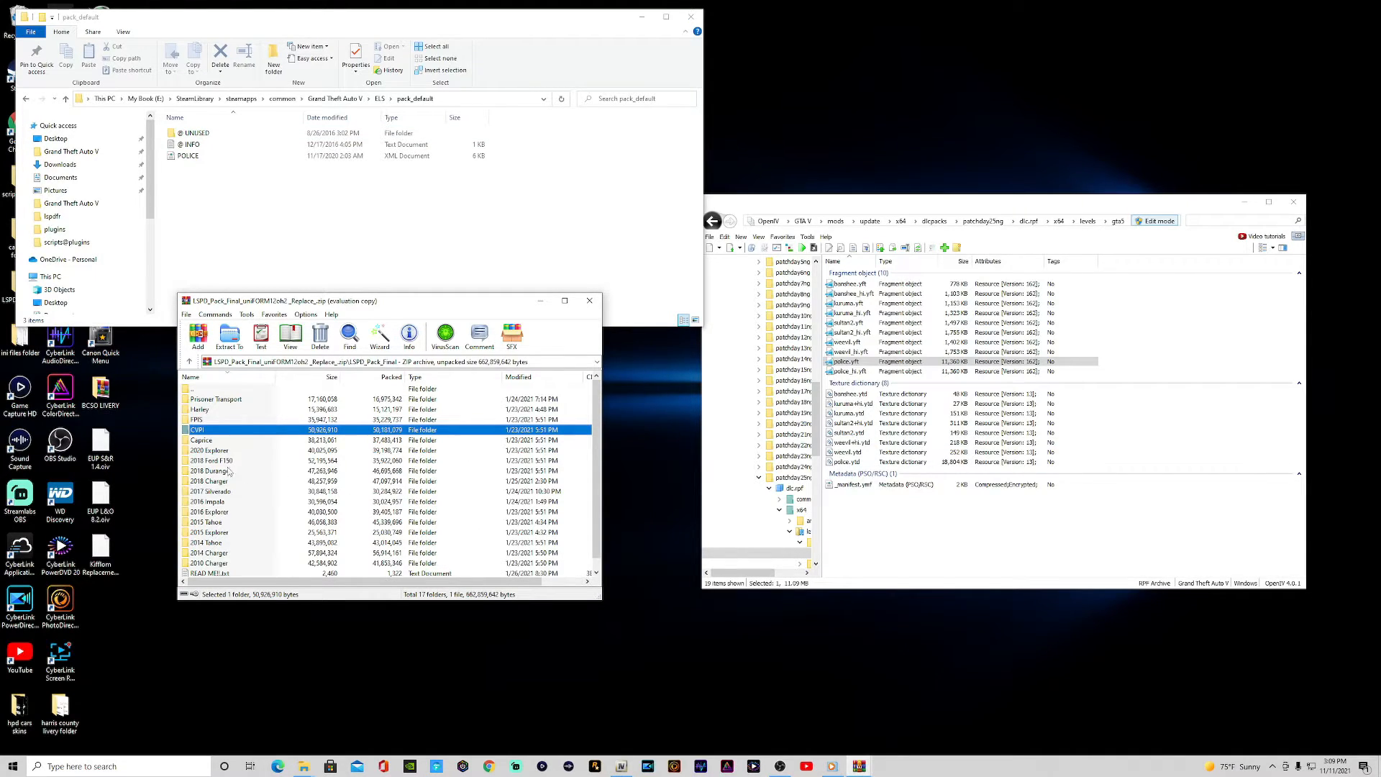
Check the files in the archive's Caprice > Model folder and go back up to LSPD_Pack_Final.
double_click(202, 441)
double_click(199, 423)
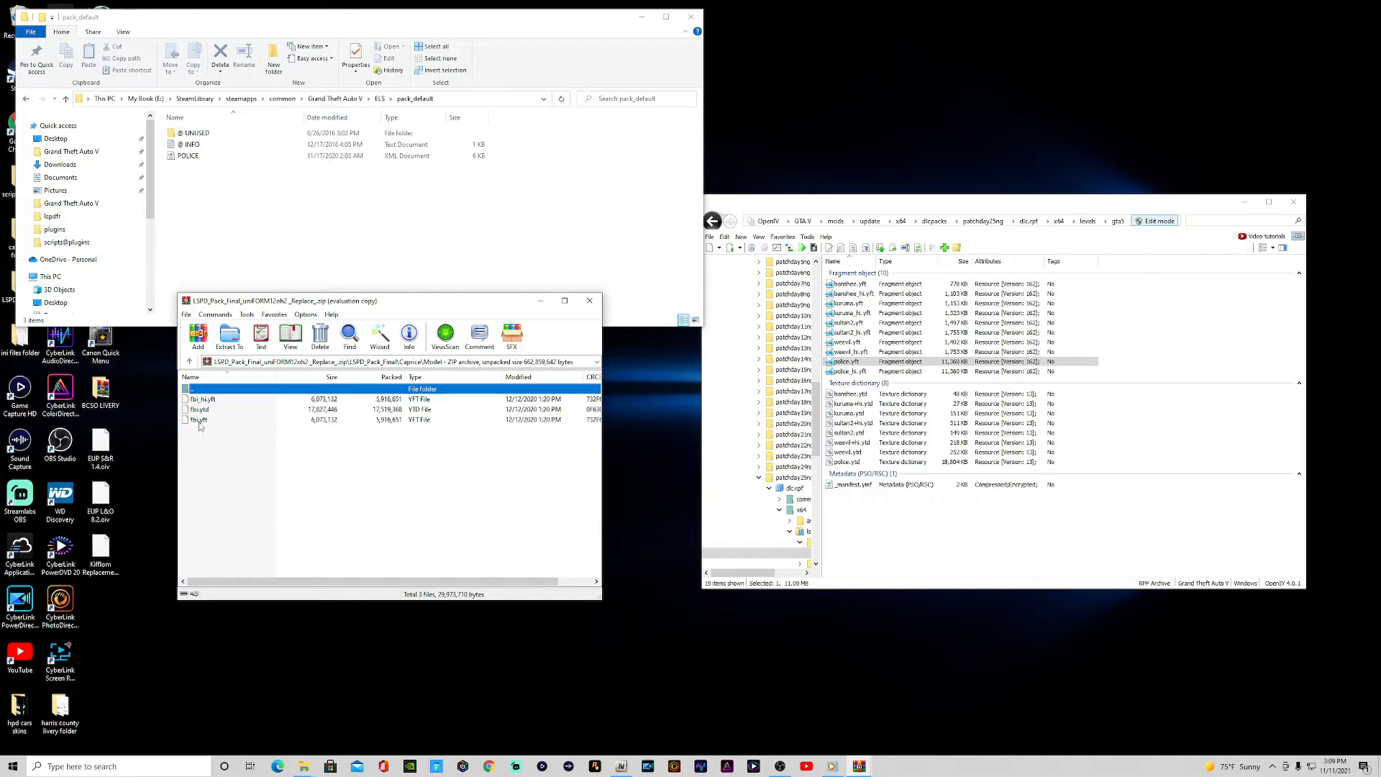
click(192, 361)
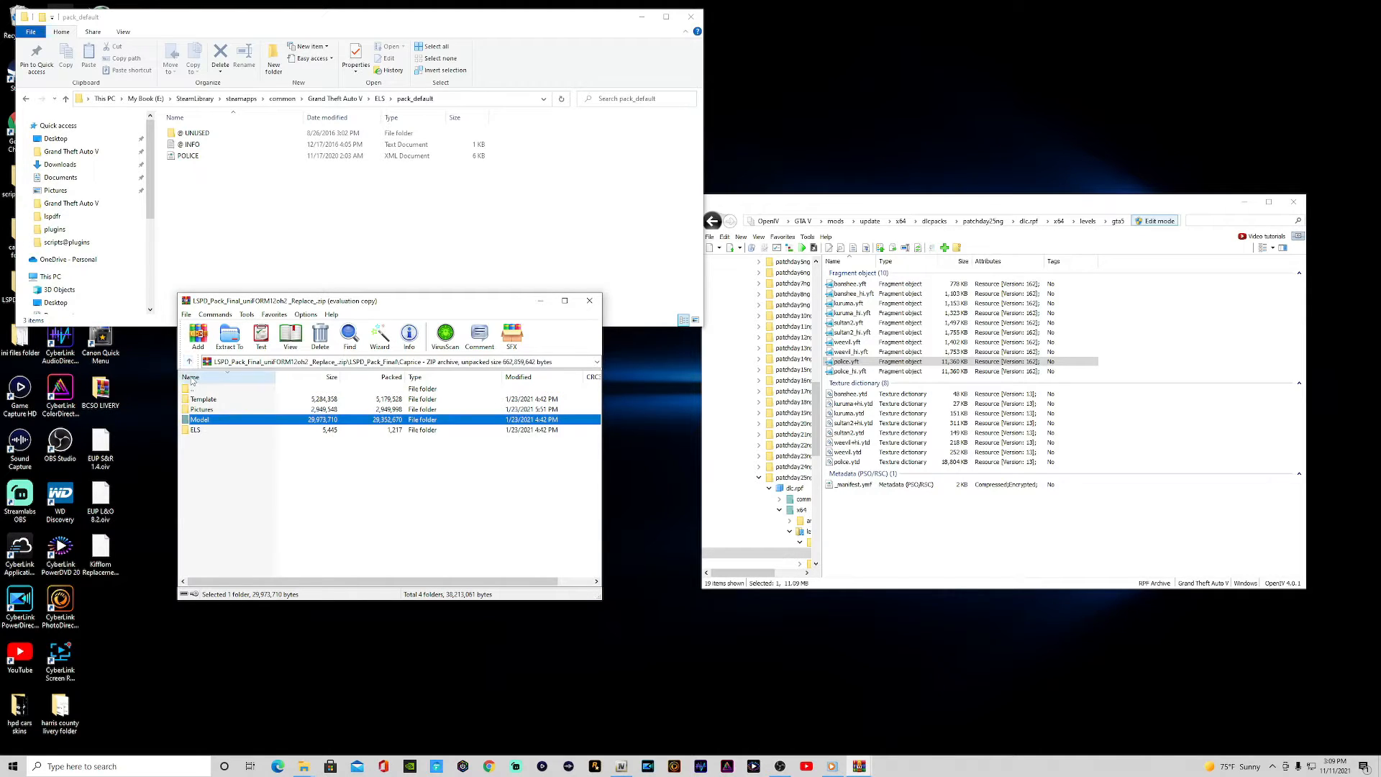
click(190, 362)
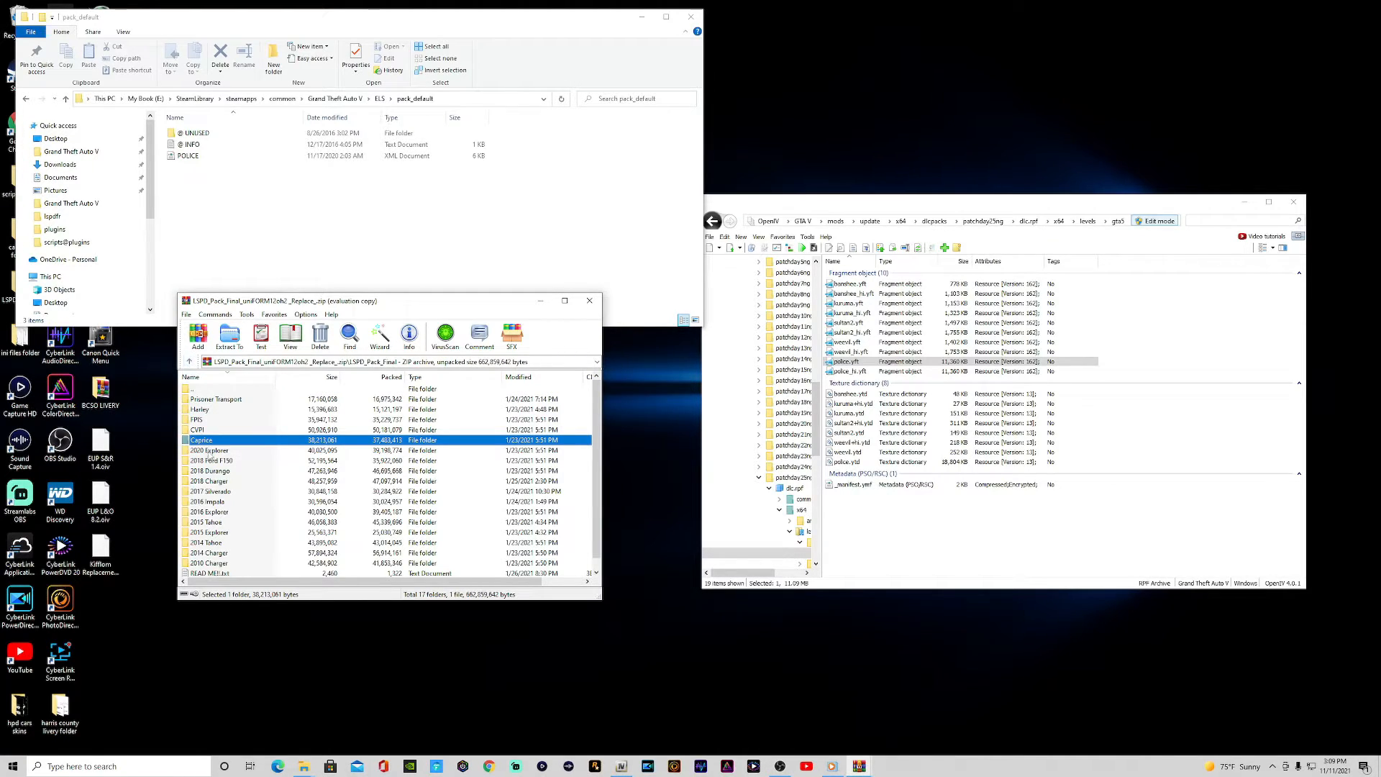
Add policeold1_hi.yft, policeold1.ytd and policeold1.yft from the archive's 2020 Explorer > Model folder to the open game folder in OpenIV.
double_click(210, 451)
double_click(196, 419)
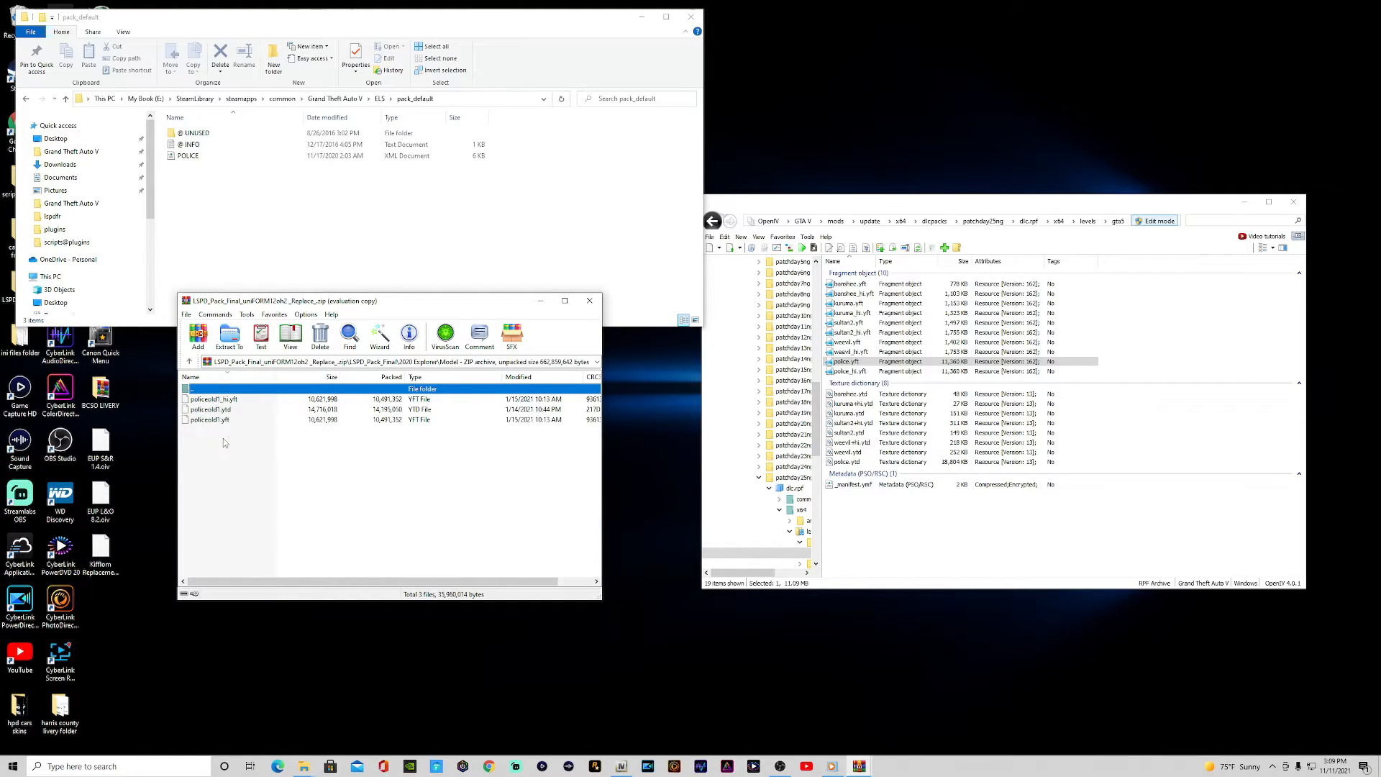
drag(202, 440, 1153, 359)
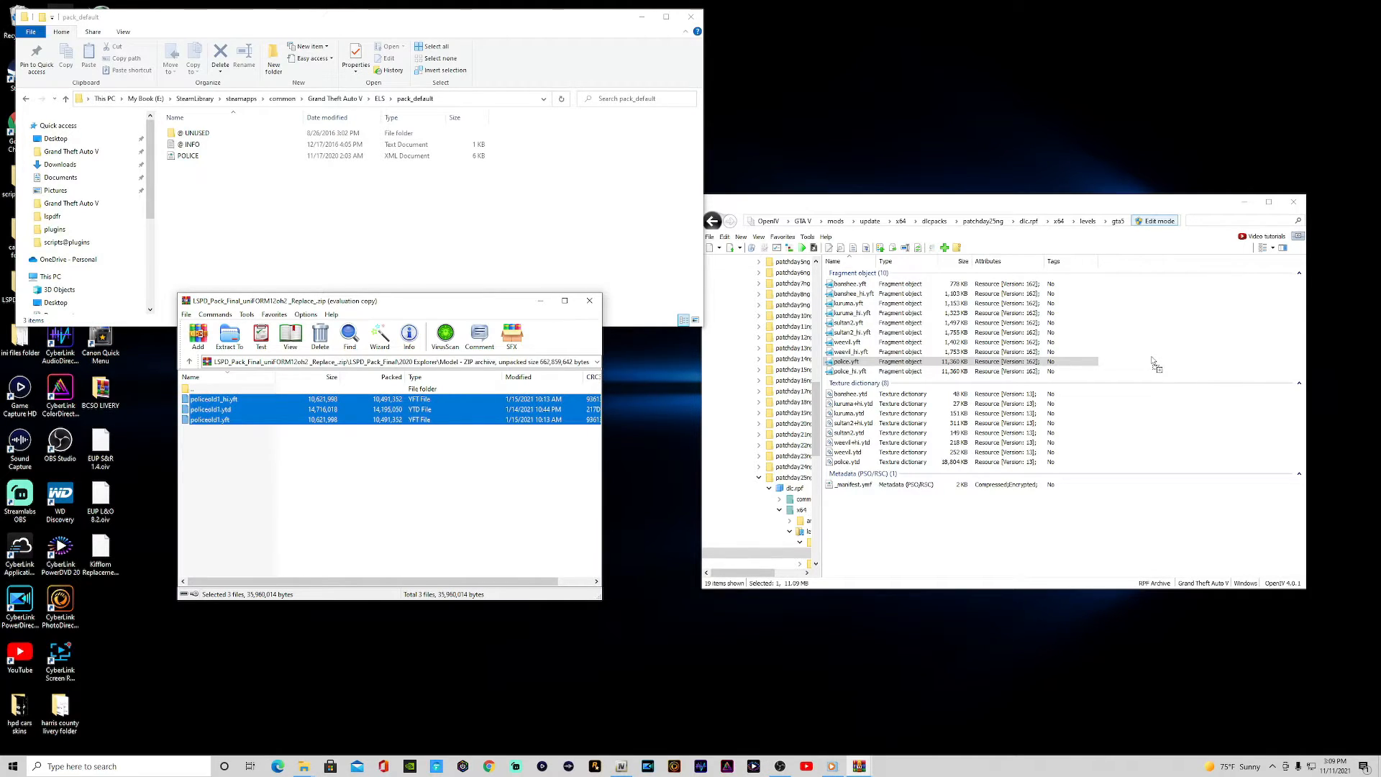
drag(1153, 360, 1152, 356)
Open the added policeold1.yft in OpenIV's model viewer and inspect the police Explorer.
click(851, 382)
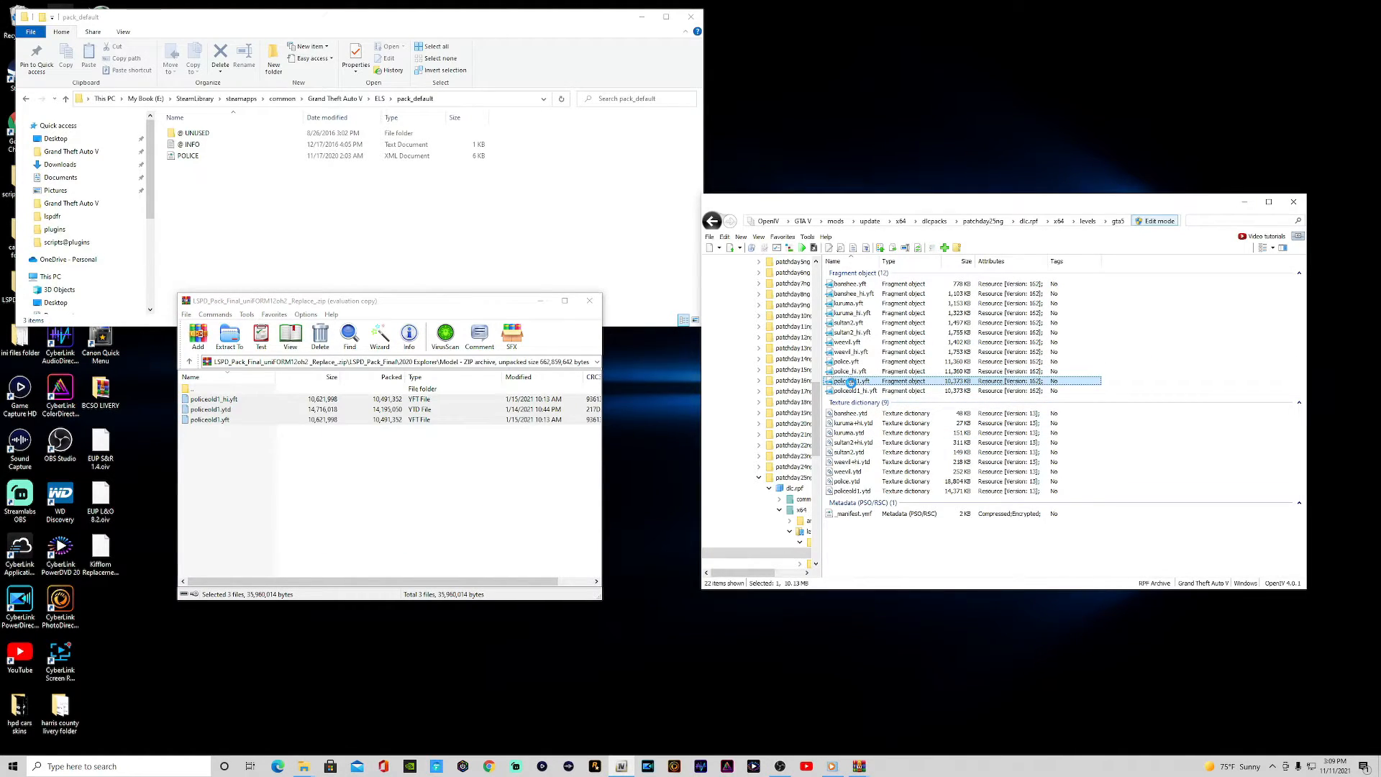
double_click(851, 382)
mouse_move(1005, 374)
mouse_down()
mouse_move(1040, 384)
mouse_move(971, 389)
mouse_move(1038, 407)
mouse_move(1147, 381)
mouse_move(1151, 392)
mouse_move(1121, 411)
mouse_move(1018, 392)
mouse_up()
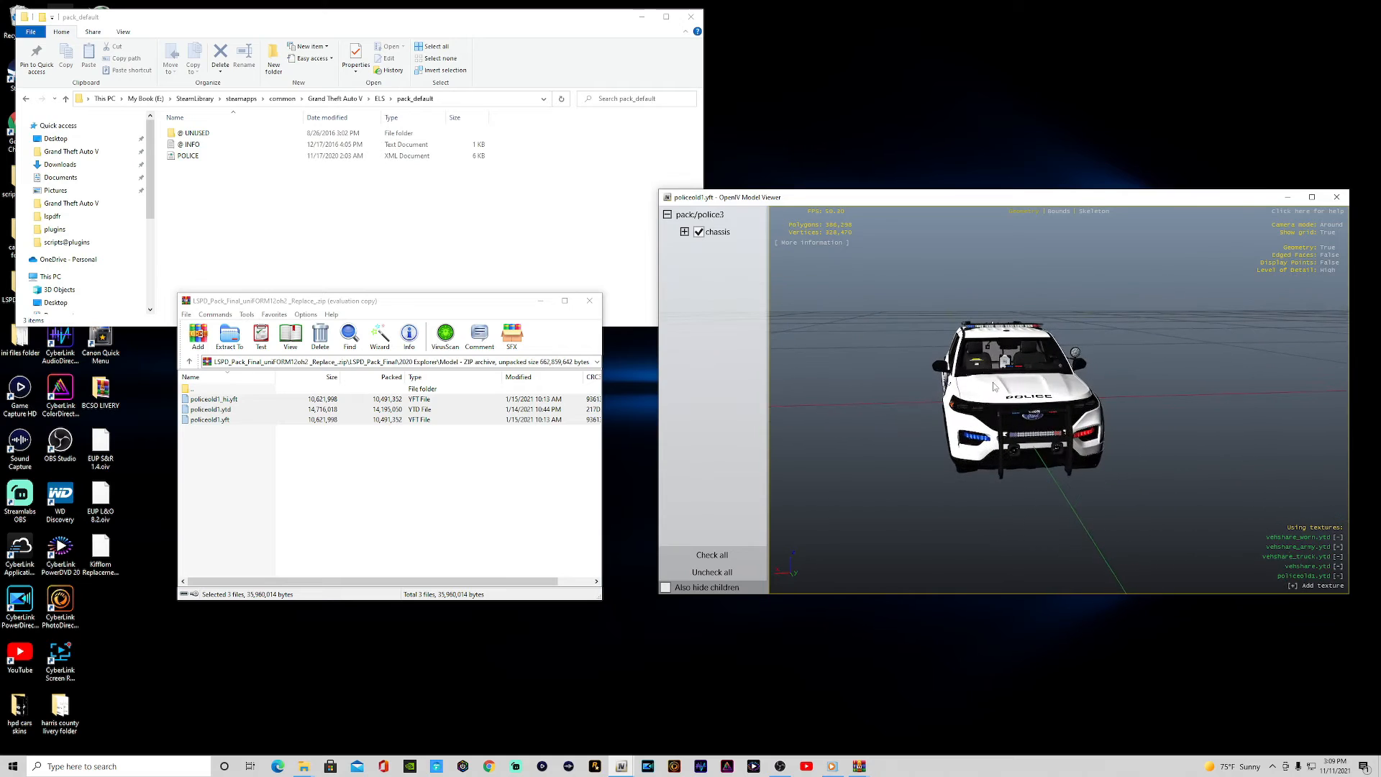
Close the model preview and copy the three fbi2 model files from the archive's 2018 Durango Model folder into the open OpenIV game folder.
click(1336, 199)
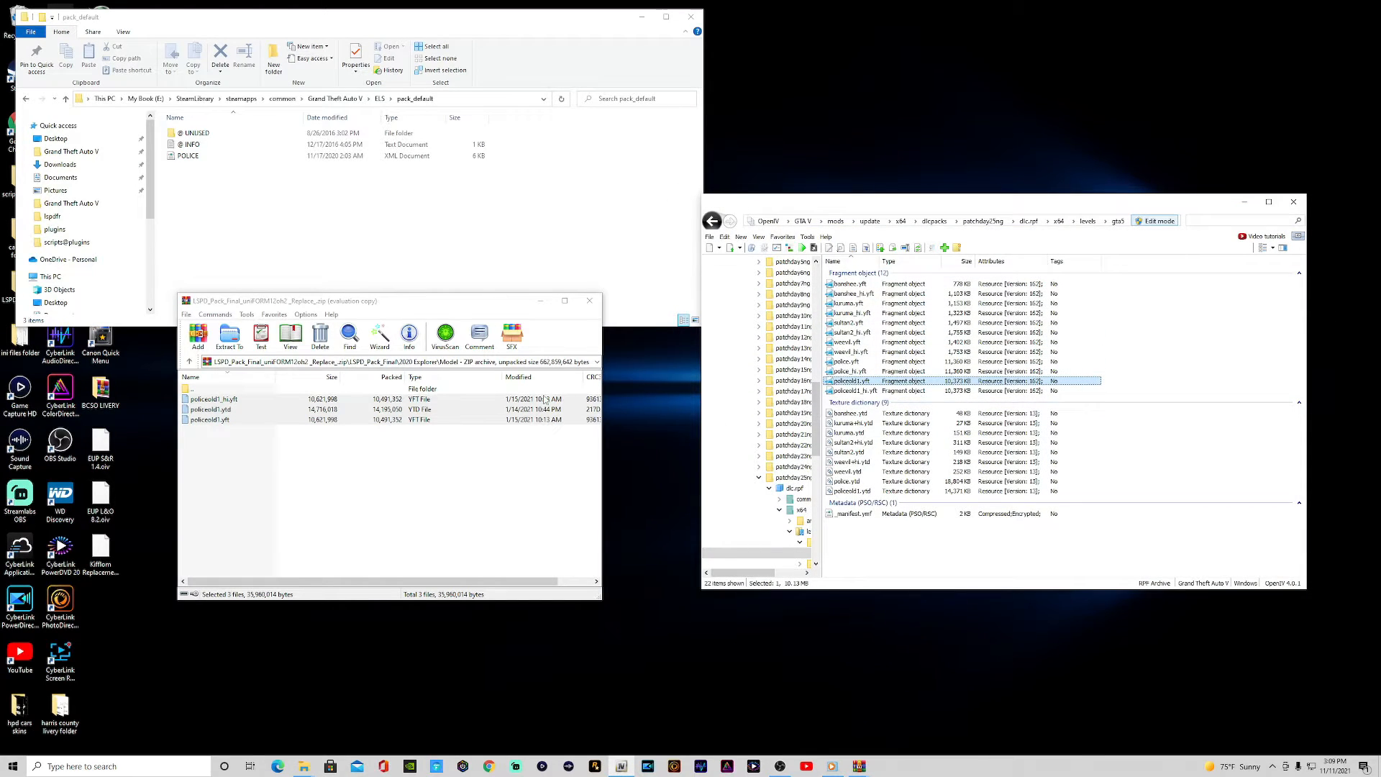
click(189, 362)
click(189, 362)
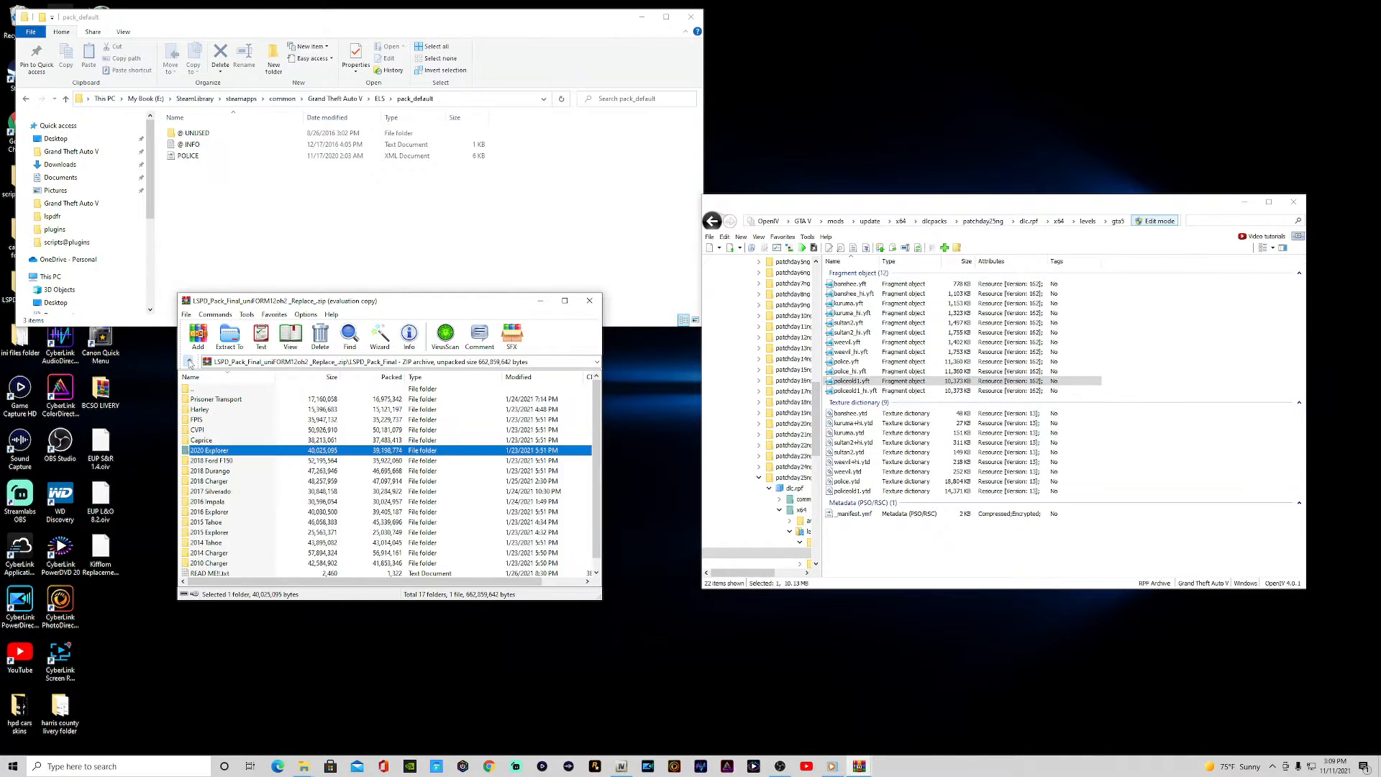
double_click(215, 473)
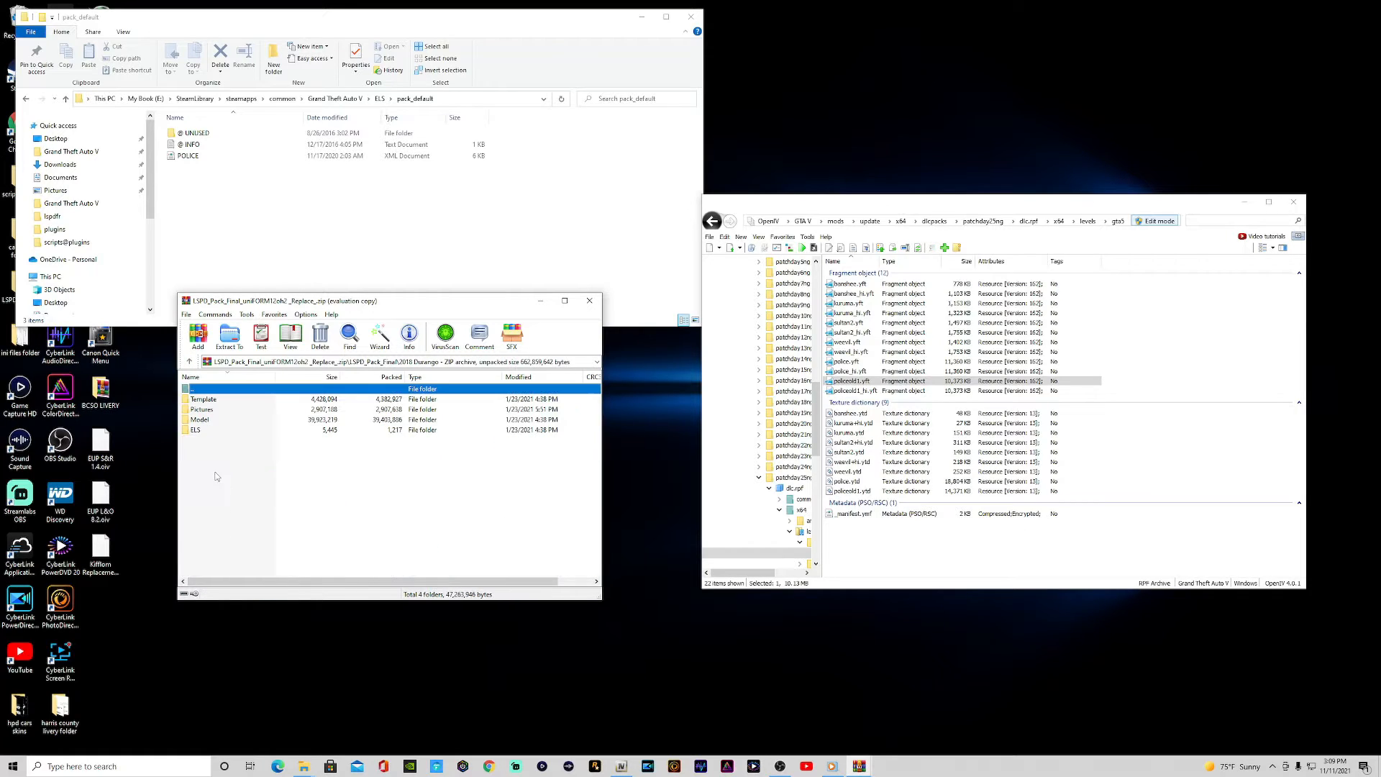
double_click(200, 421)
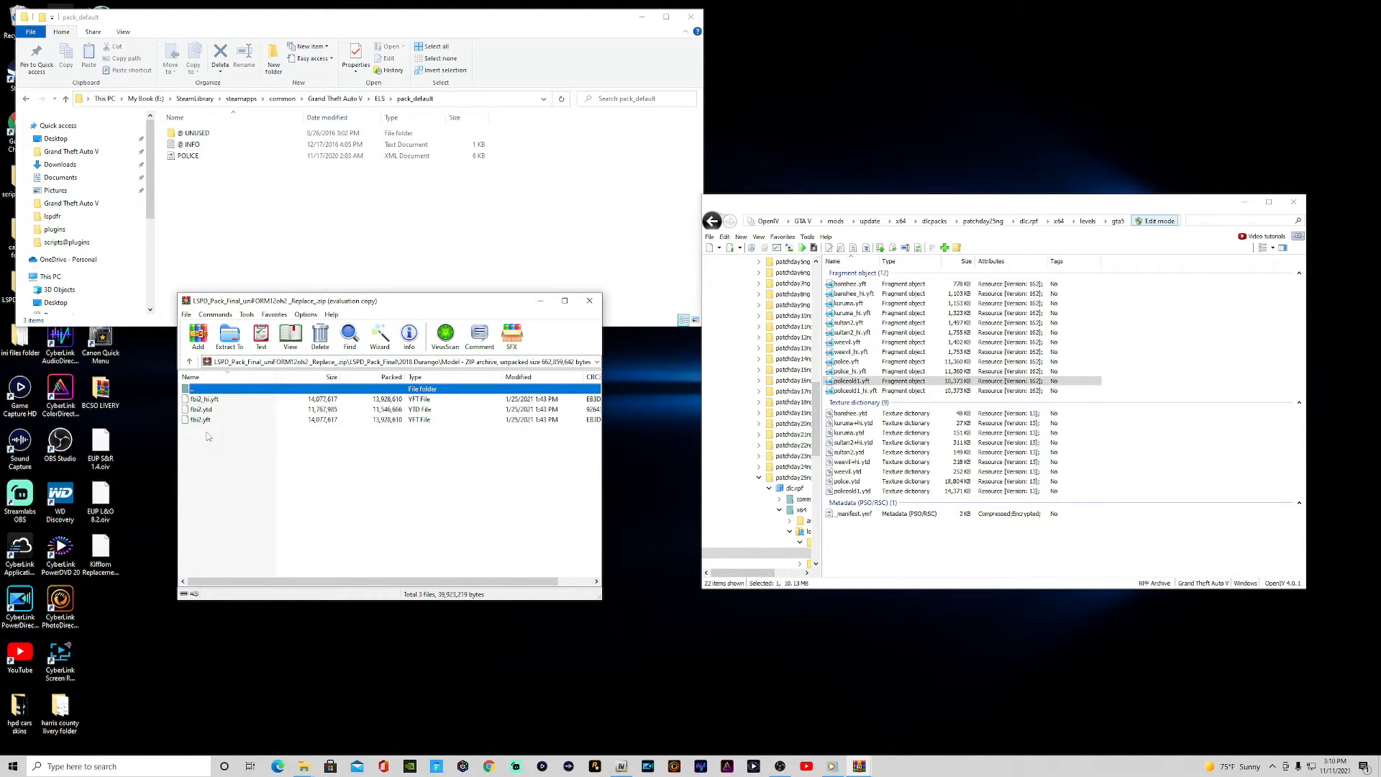
drag(204, 436, 209, 410)
drag(367, 373, 1172, 347)
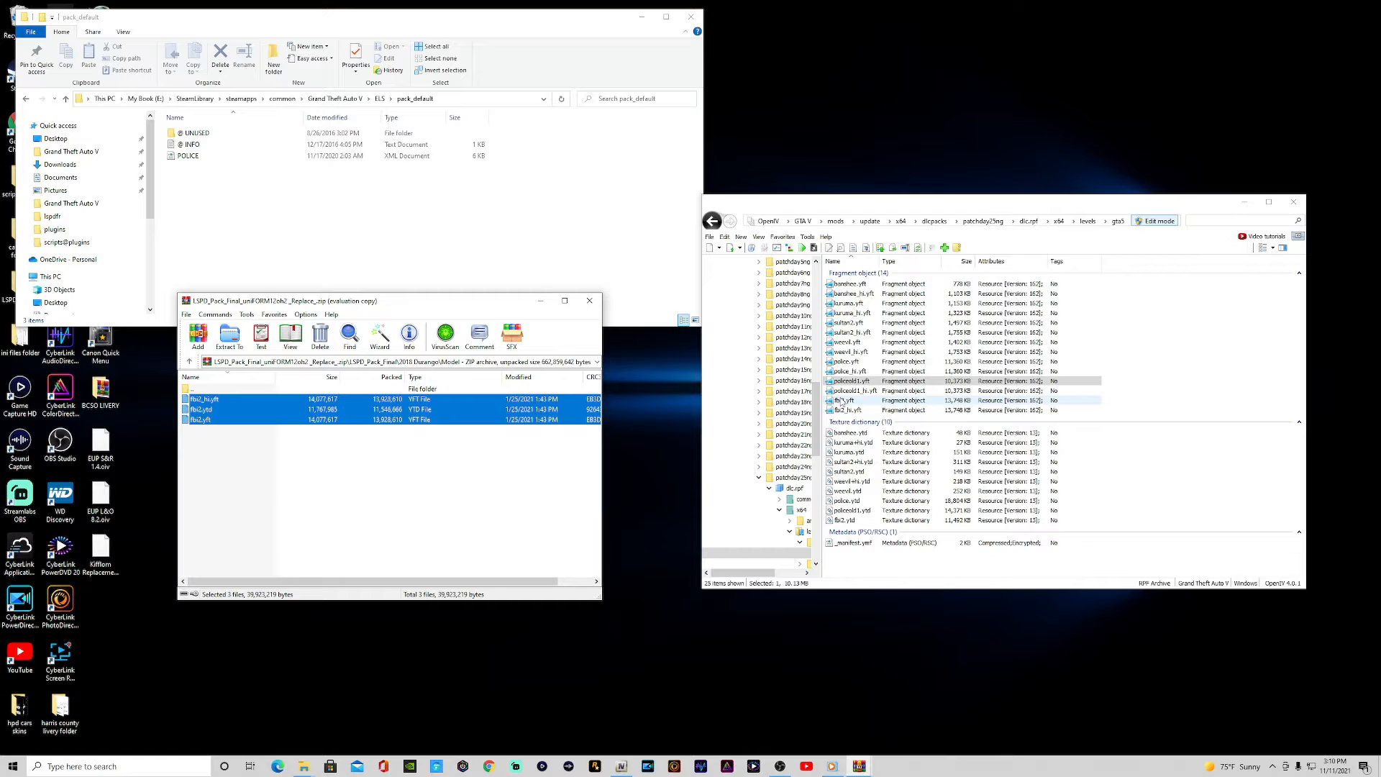
Preview the added fbi2.yft model, inspect the vehicle from several angles and close the preview.
click(841, 401)
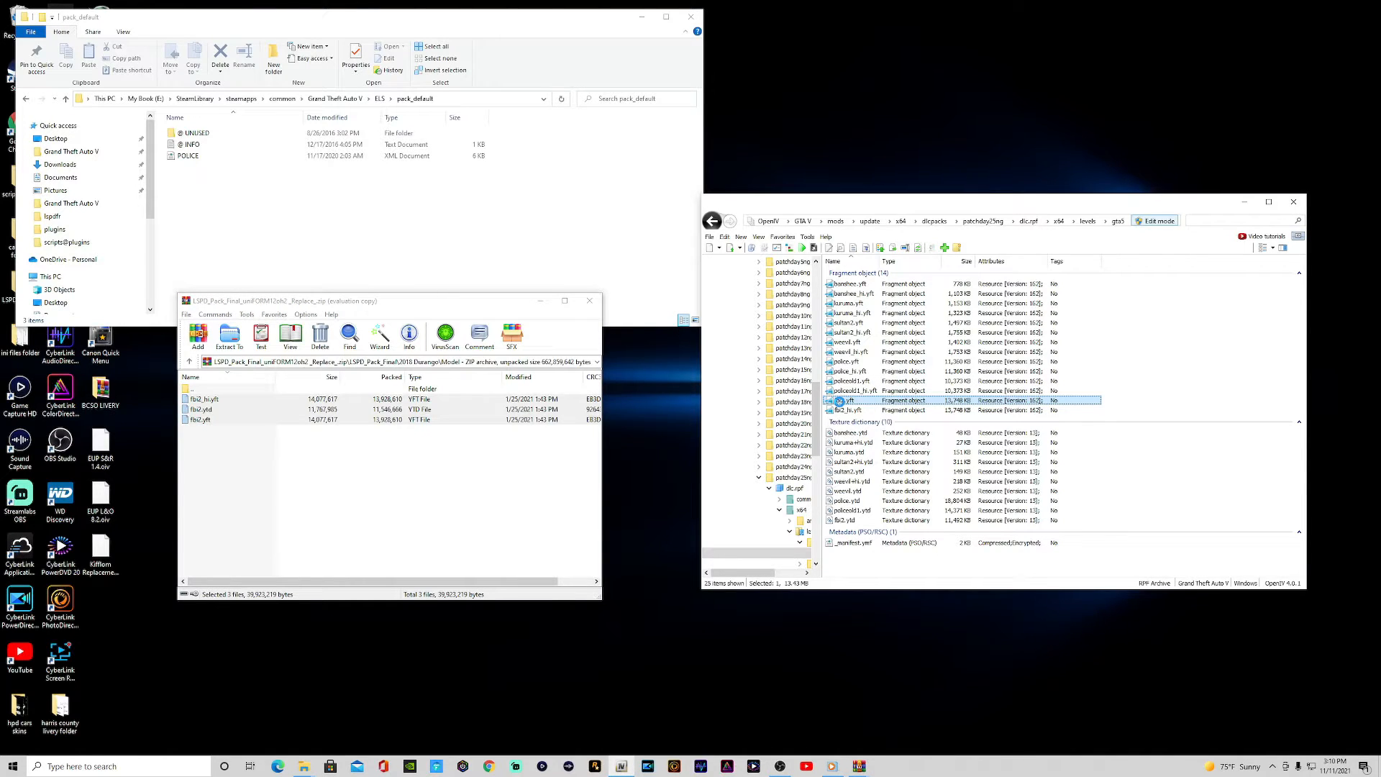
double_click(840, 401)
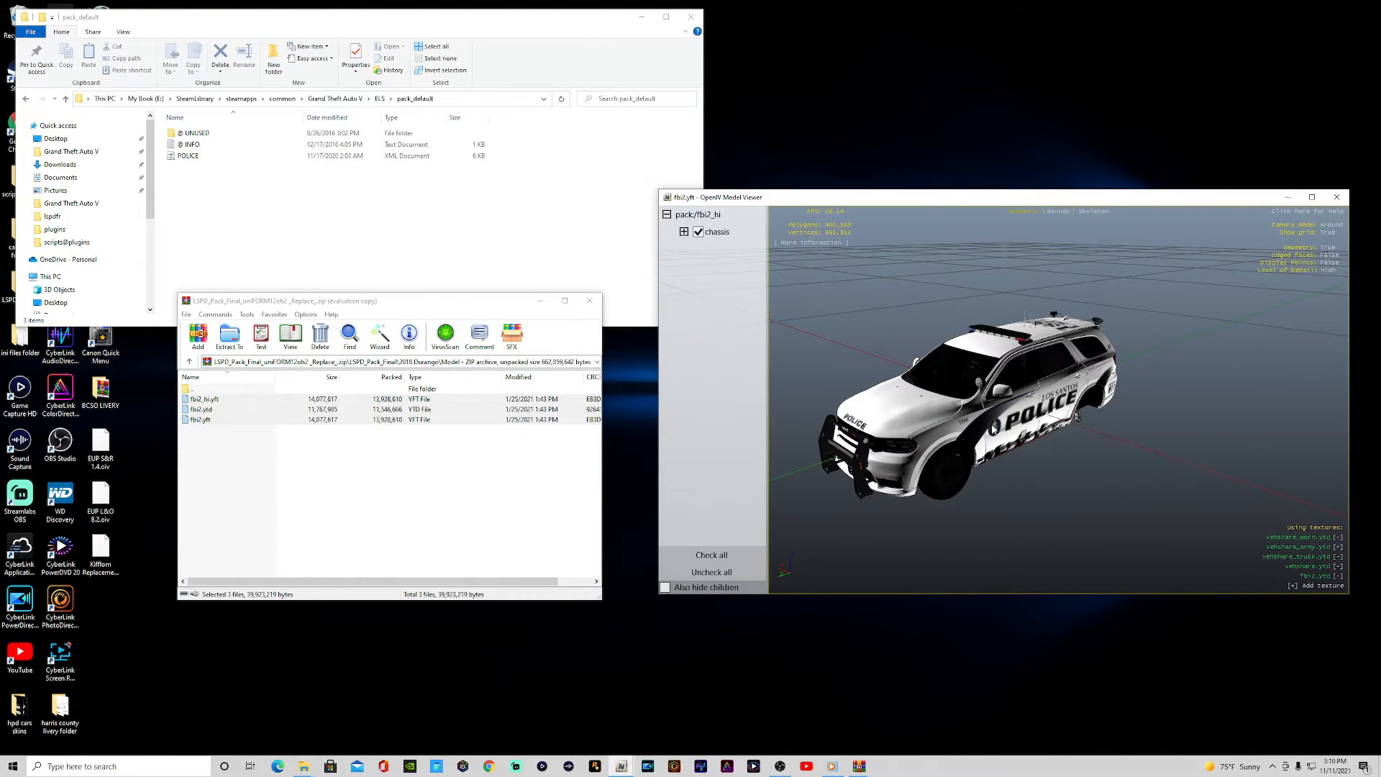
drag(916, 389, 991, 398)
drag(904, 389, 1084, 419)
drag(883, 411, 1079, 394)
drag(959, 394, 1033, 353)
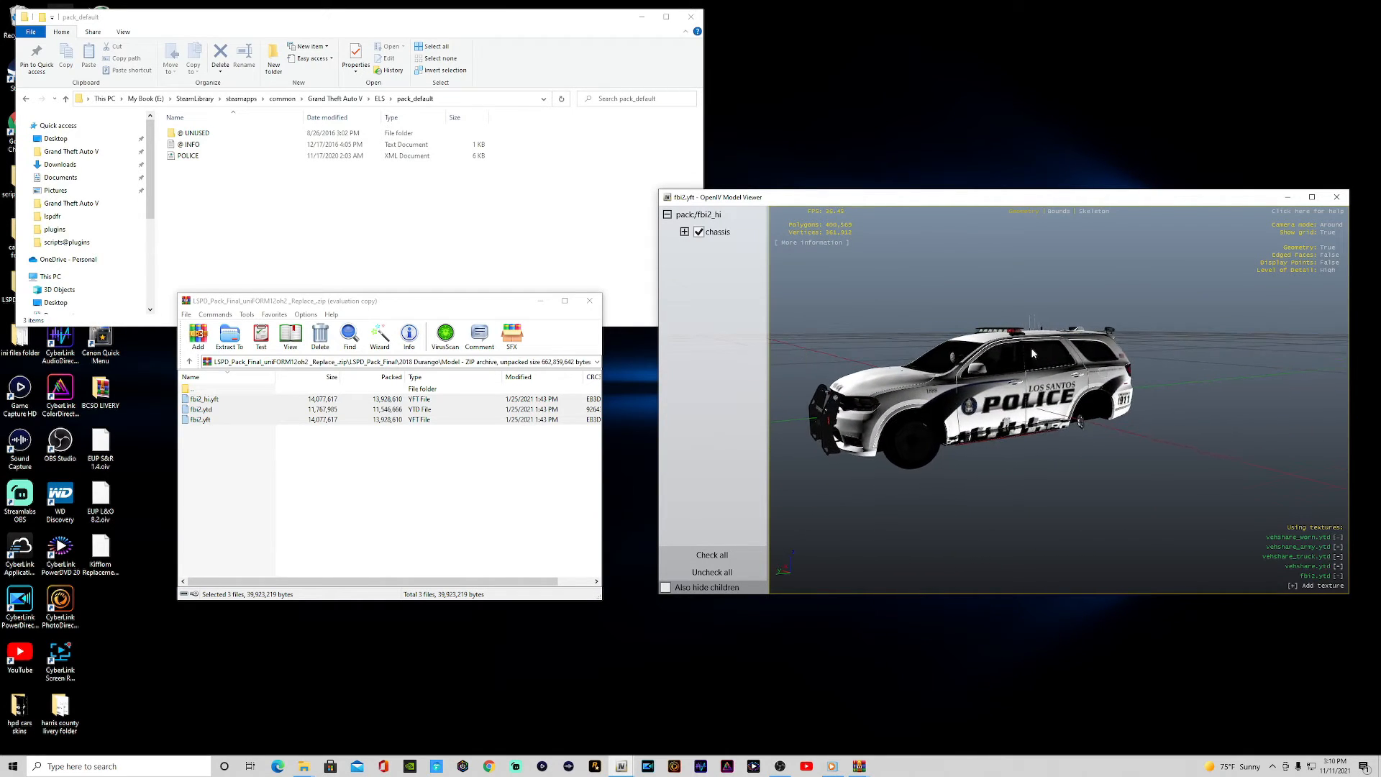
click(1336, 197)
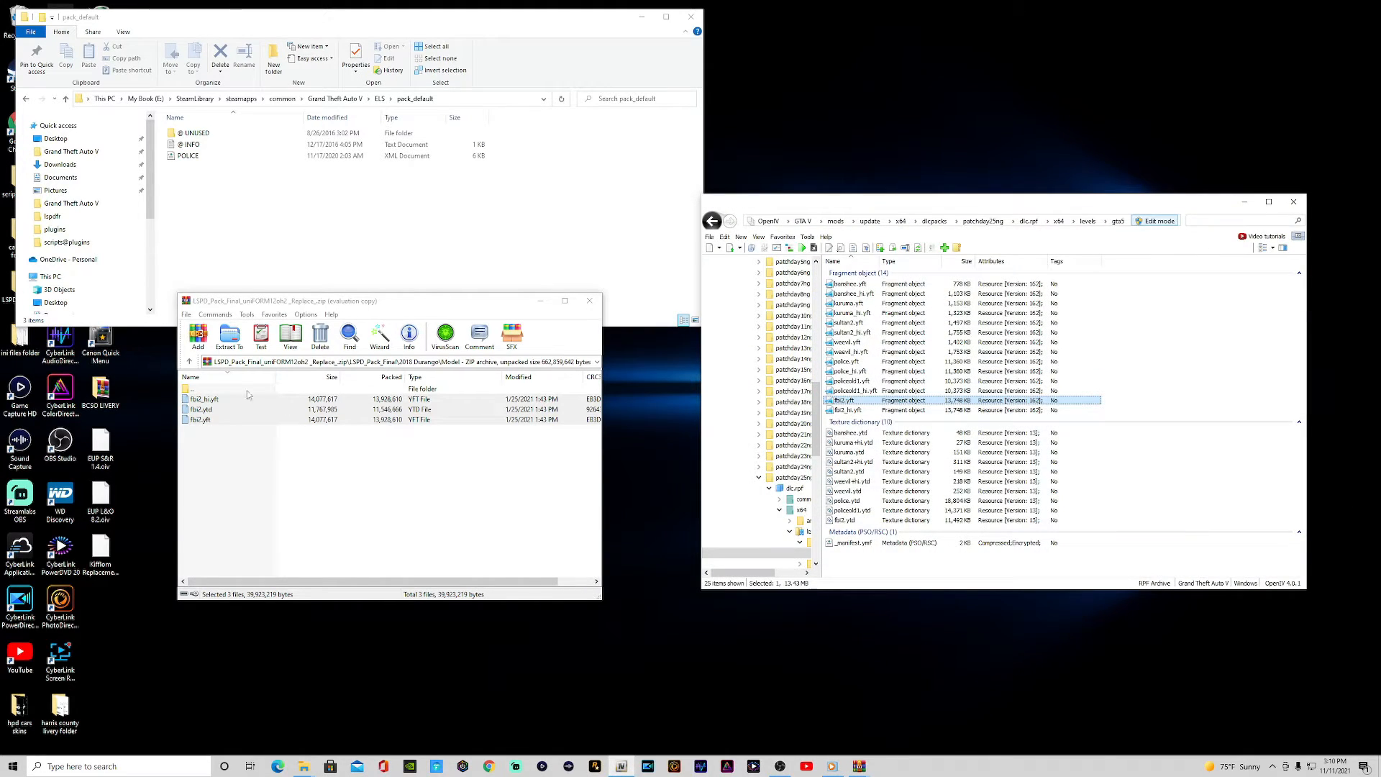
Copy fbi2.xml from the 2018 Durango ELS folder into the game's ELS pack_default folder.
click(191, 362)
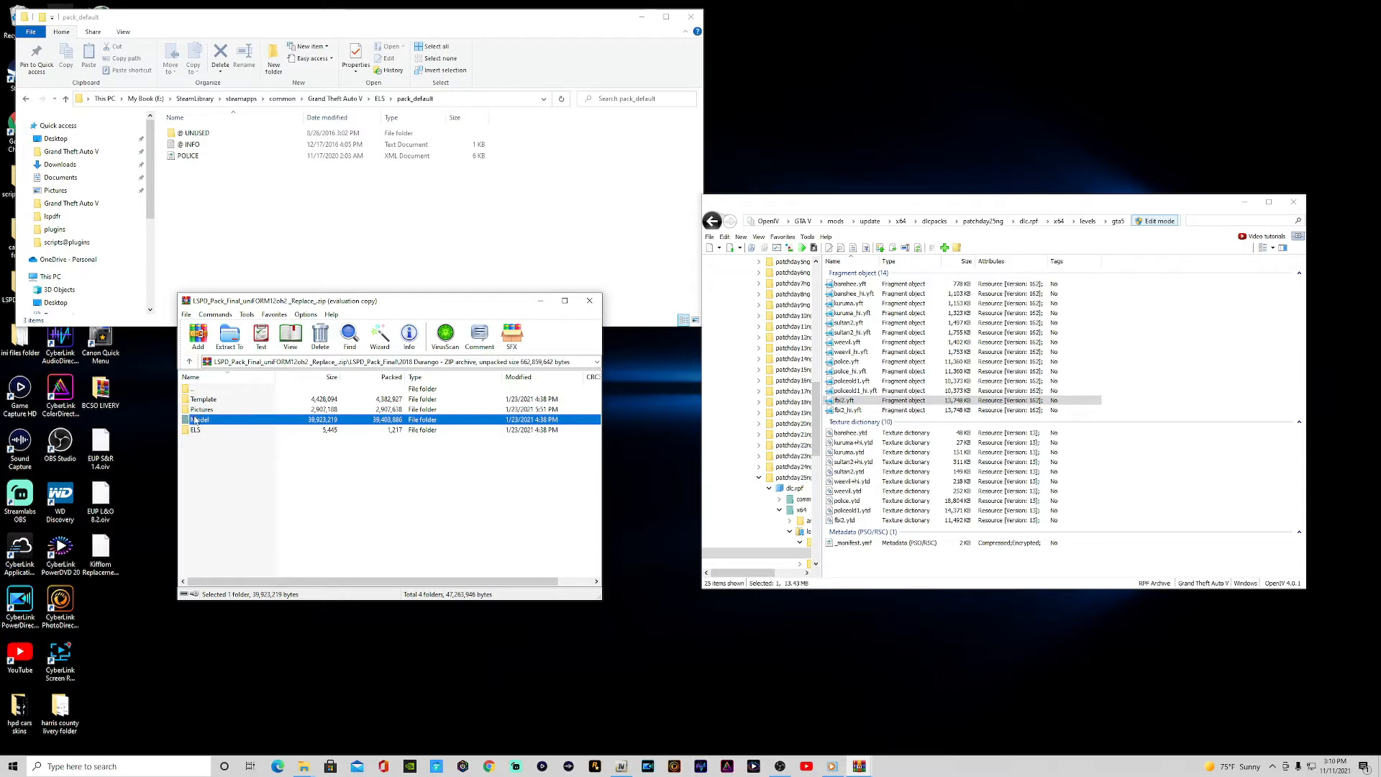
double_click(195, 430)
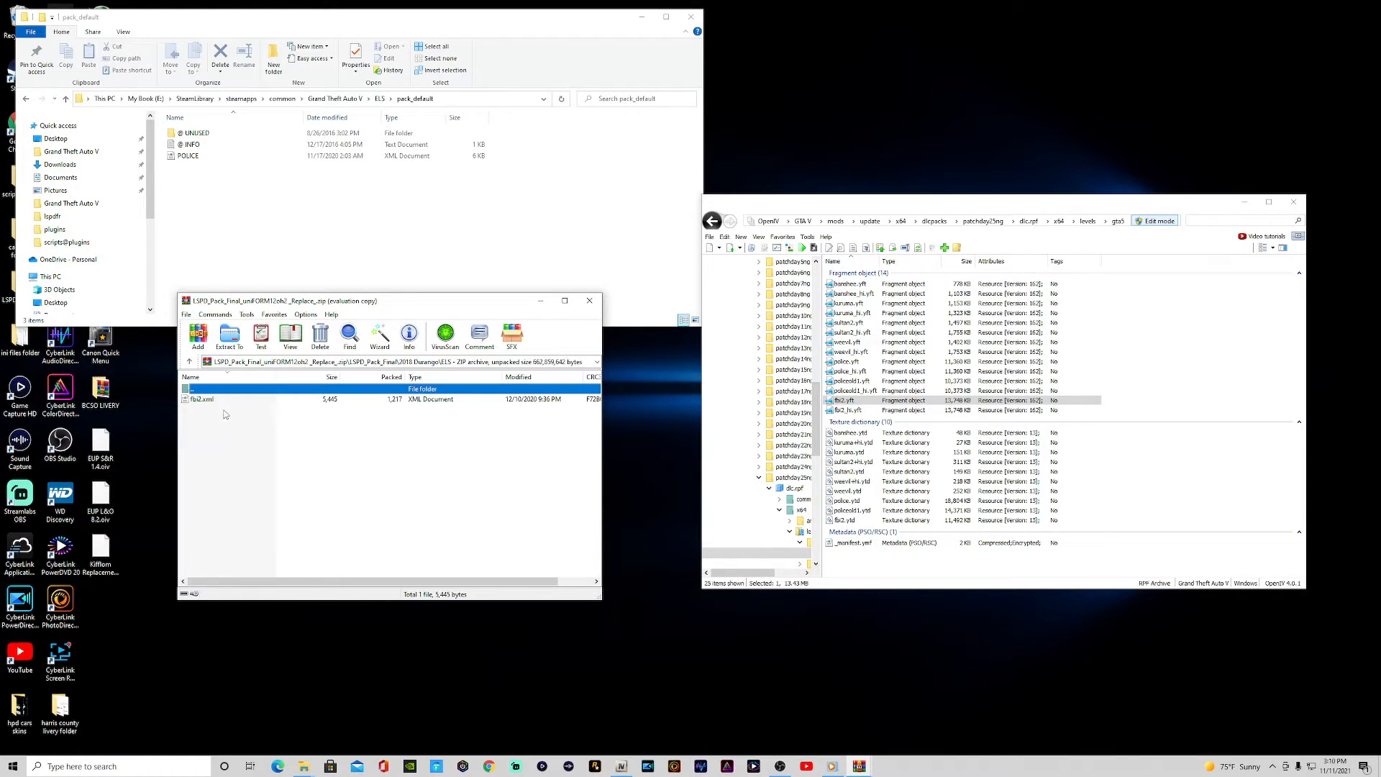
drag(198, 403, 269, 218)
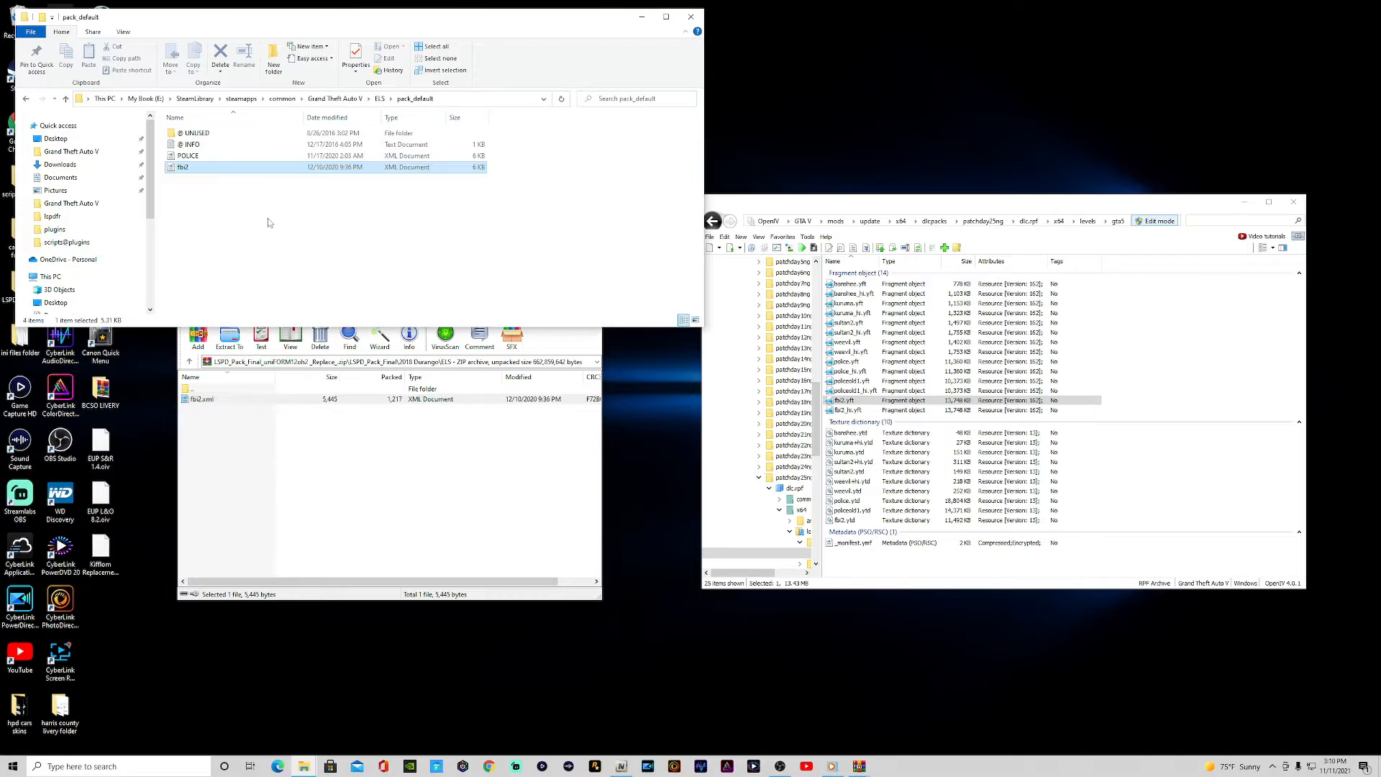
Copy the three police2 model files from the archive's 2018 Charger Model folder into the open OpenIV game folder.
click(310, 468)
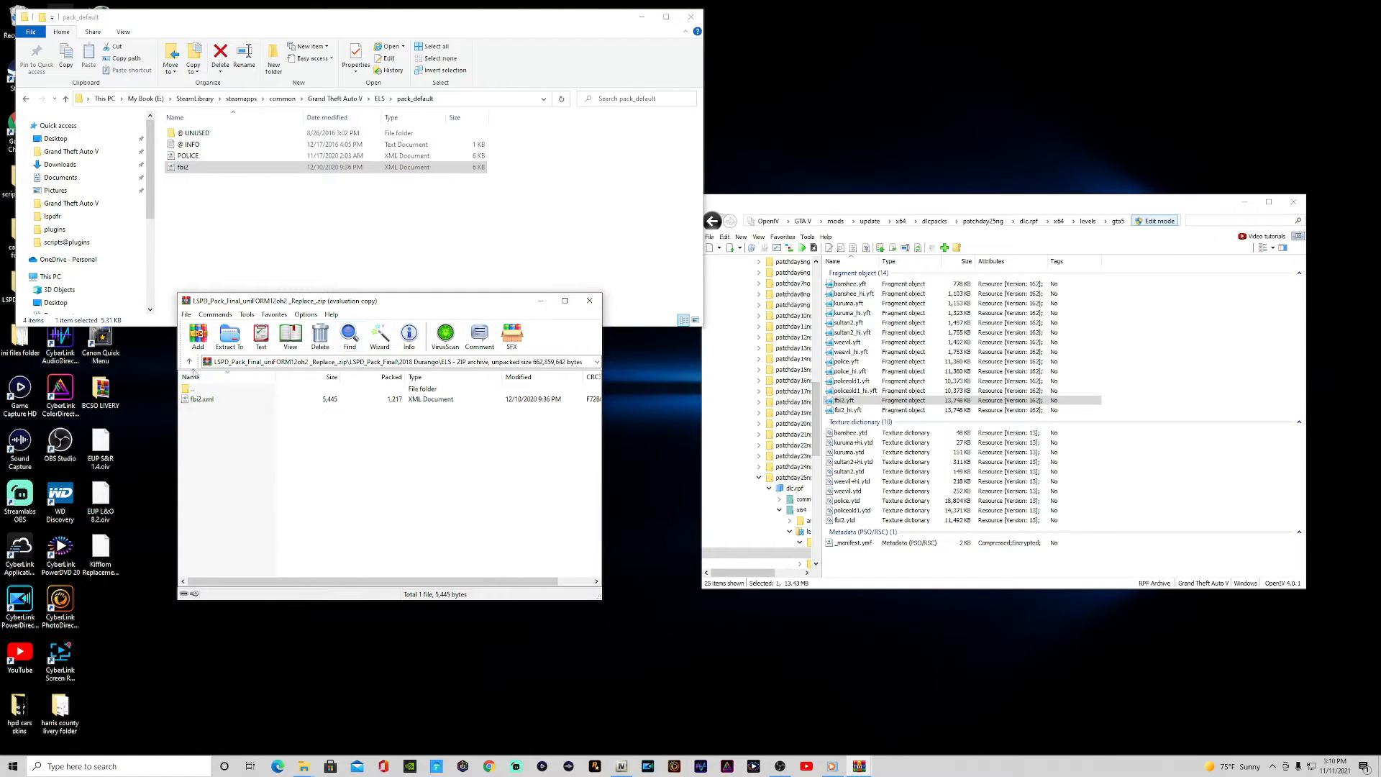
click(190, 363)
click(190, 362)
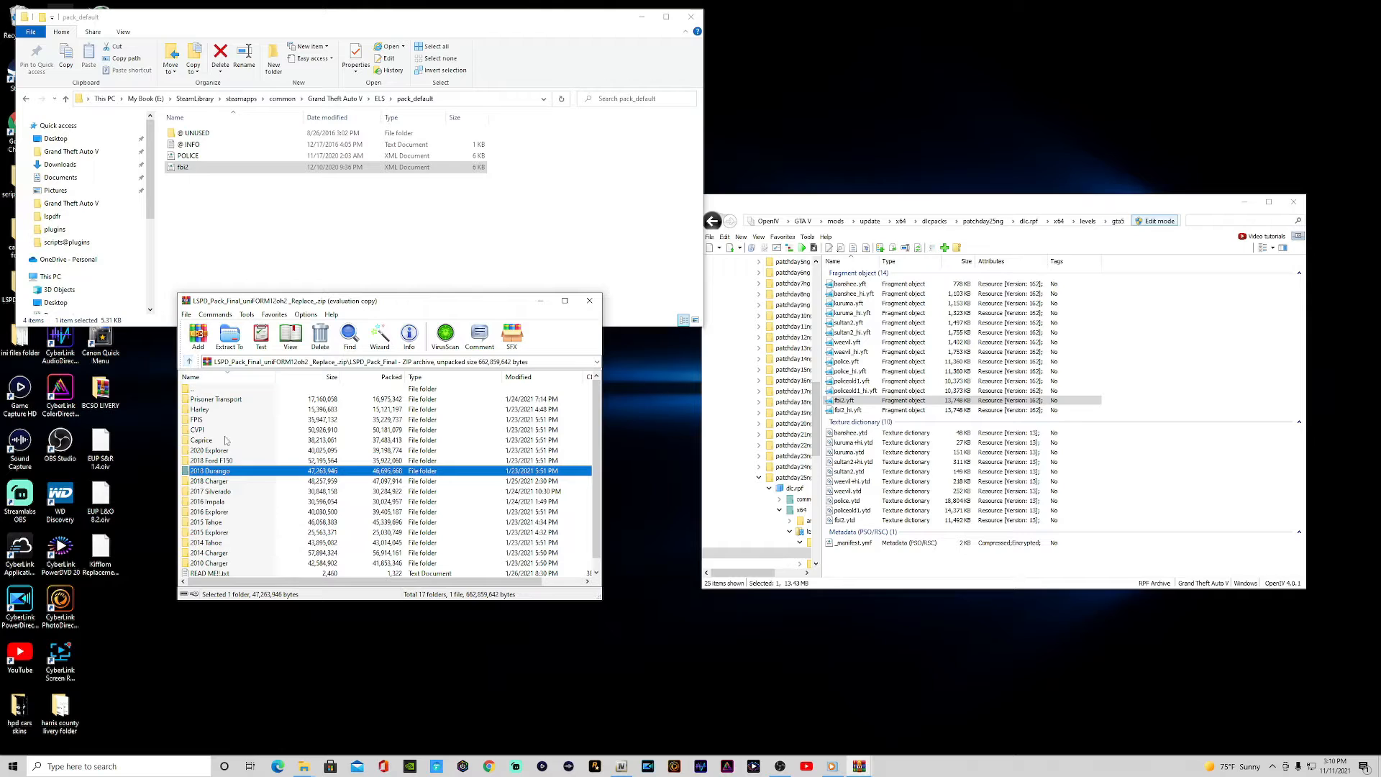
double_click(217, 481)
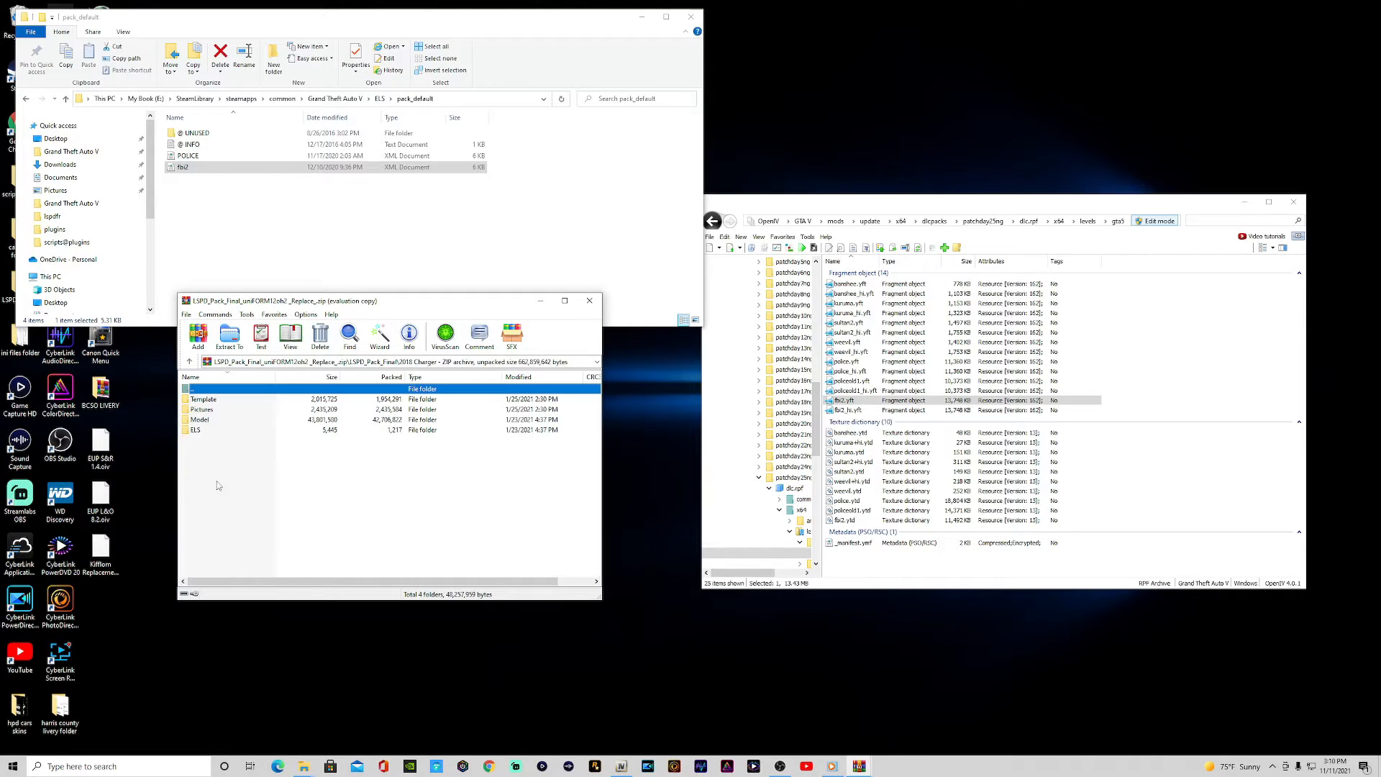
double_click(203, 422)
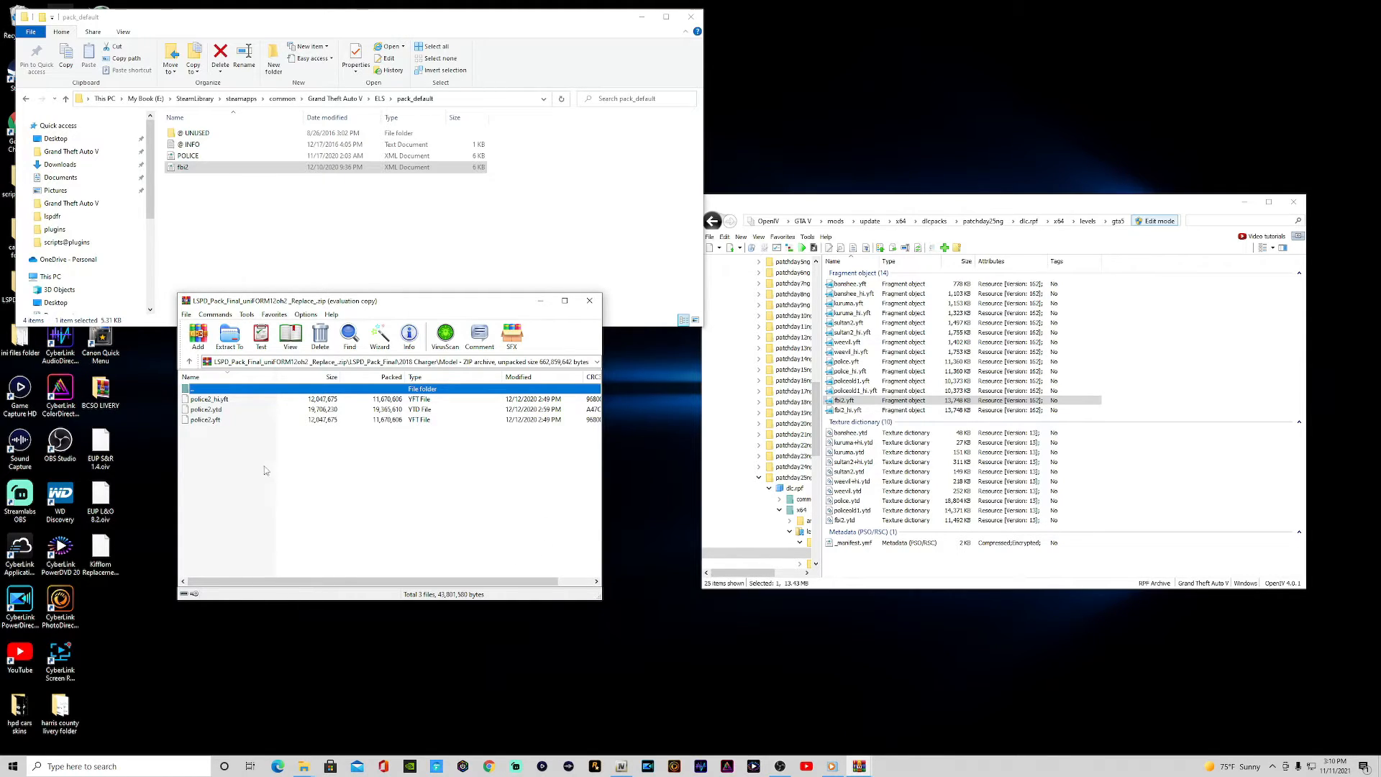
key(ctrl+a)
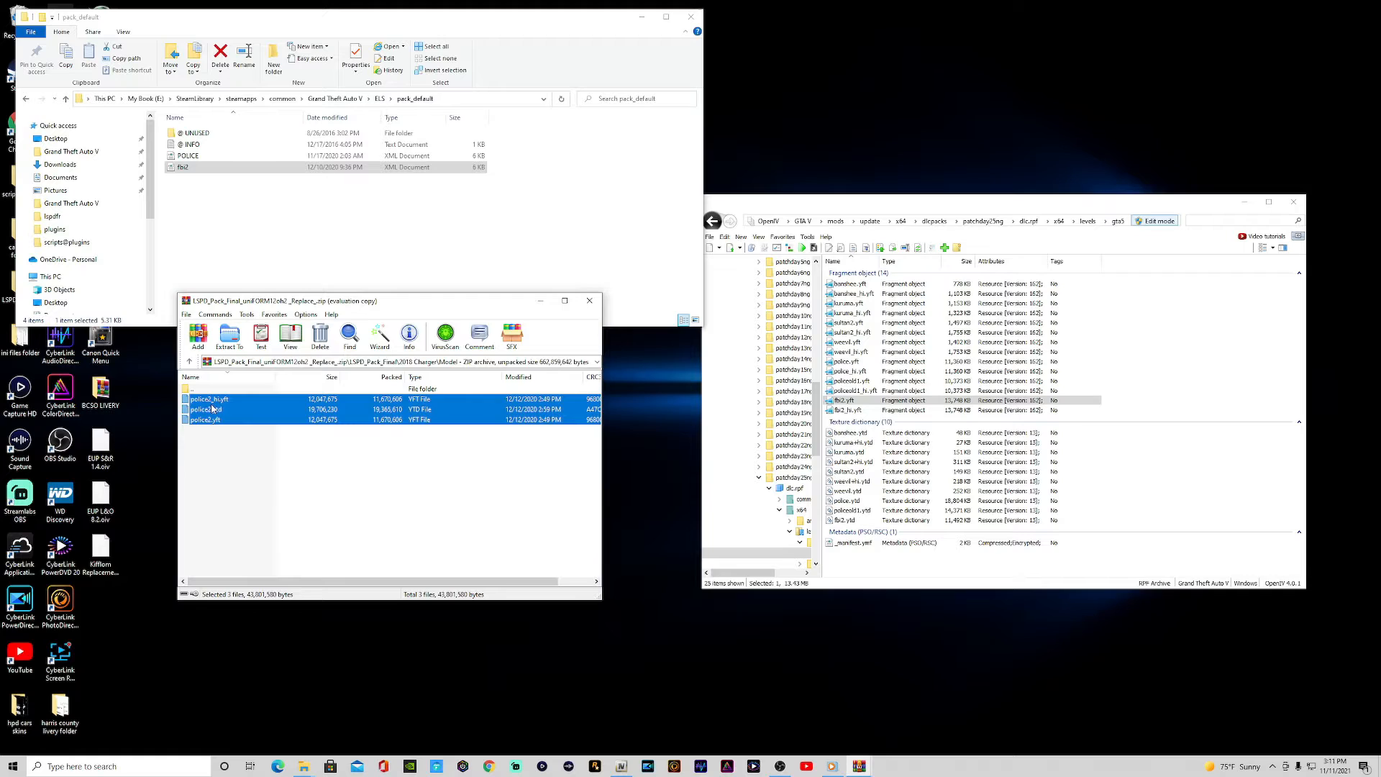
drag(411, 385, 1163, 339)
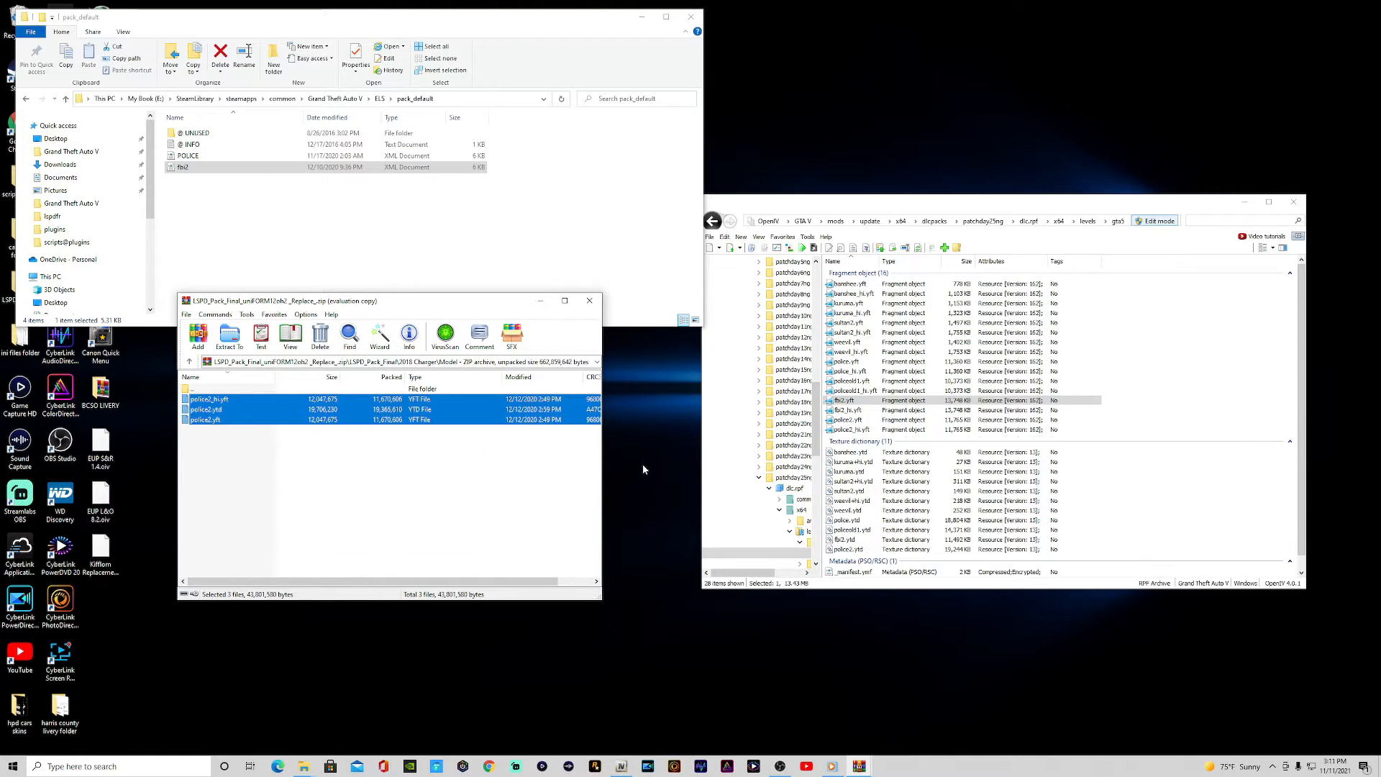
Preview the added police2.yft model, look at it from different angles and close the preview.
click(846, 420)
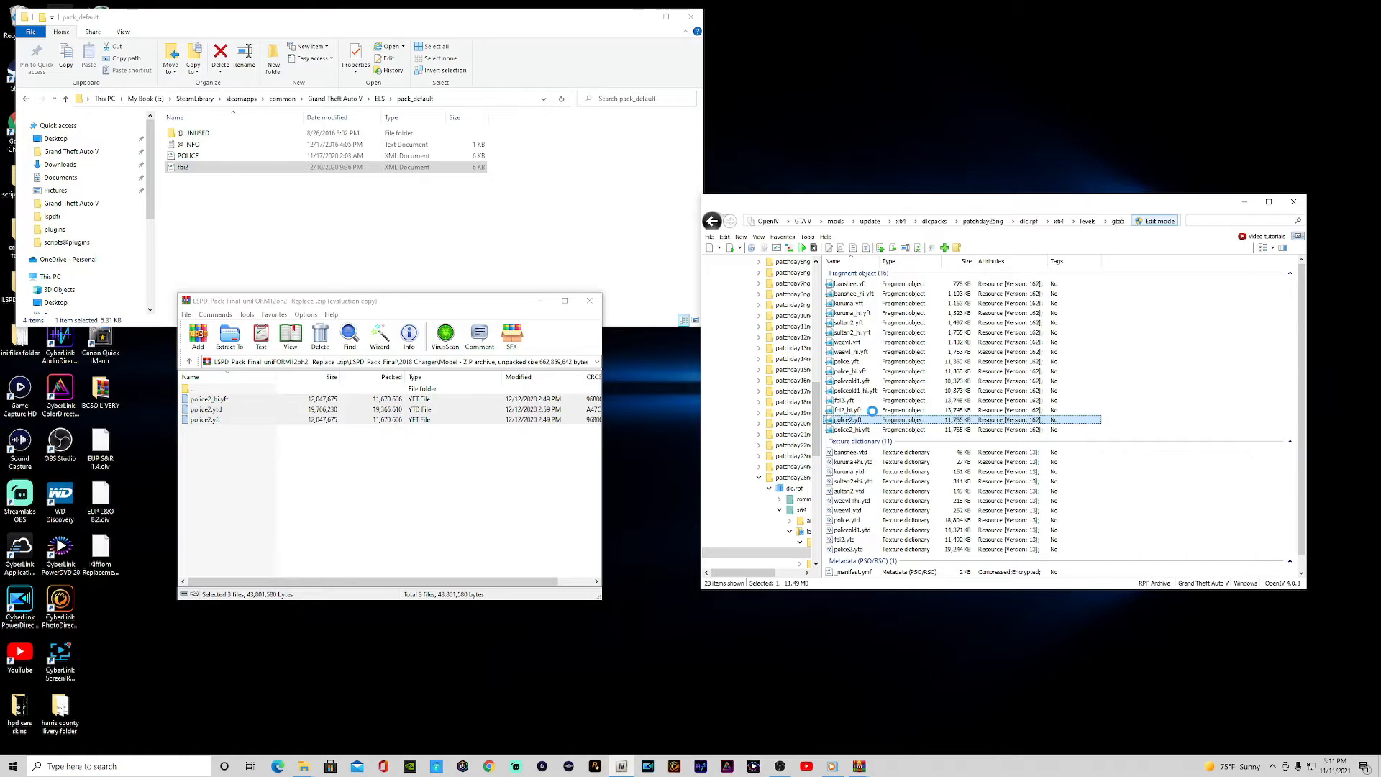
drag(1042, 415, 1180, 413)
mouse_move(1076, 411)
mouse_down()
mouse_move(1000, 404)
mouse_move(1078, 404)
mouse_up()
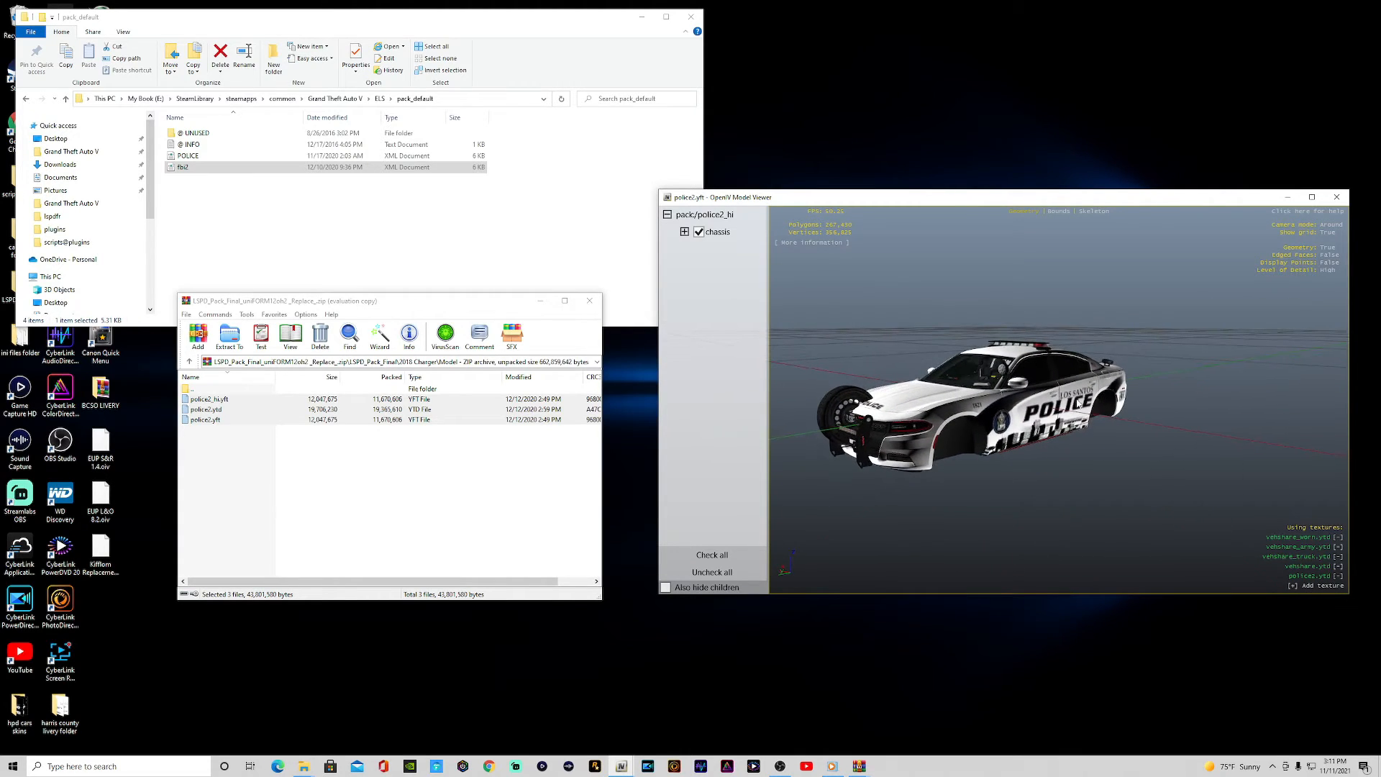
click(1337, 197)
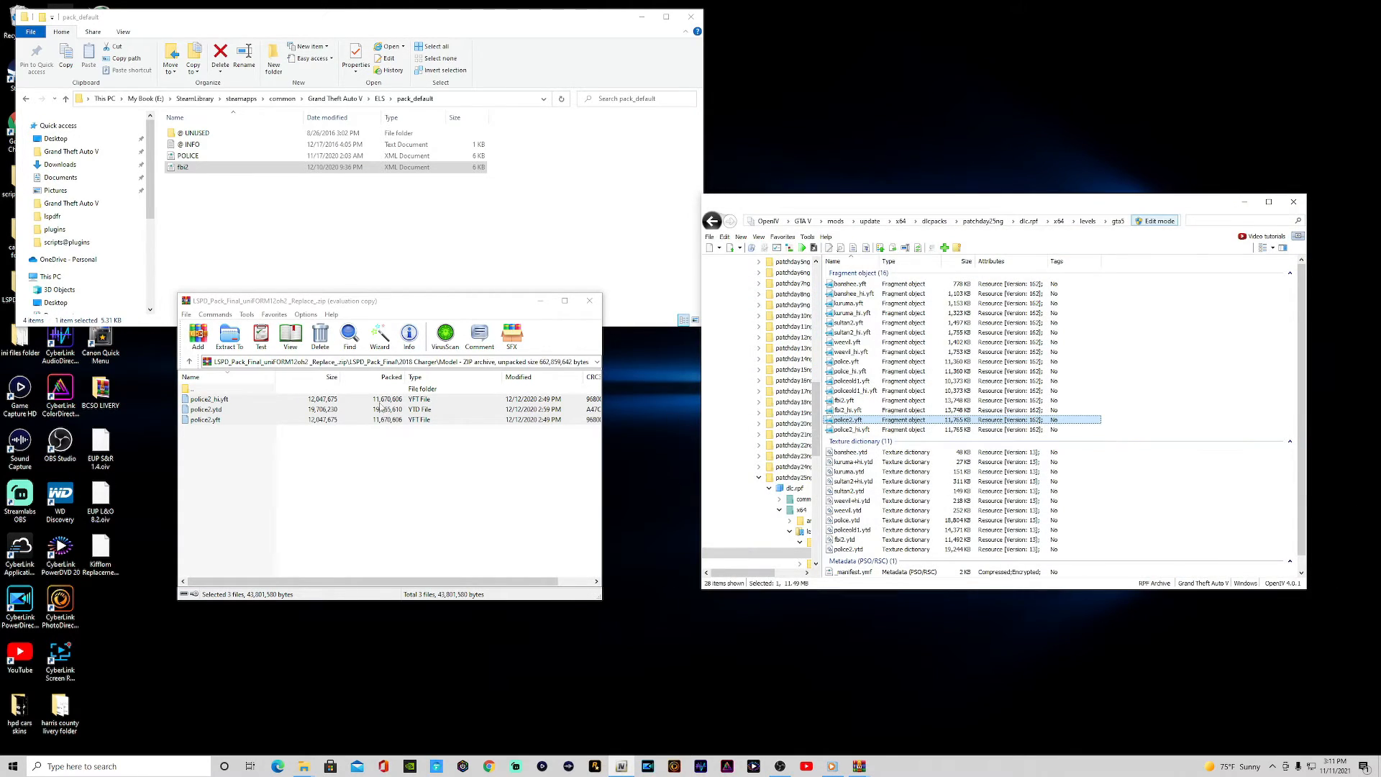
Copy police2.xml from the 2018 Charger ELS folder into pack_default and close the vehicle pack archive.
click(190, 363)
double_click(199, 429)
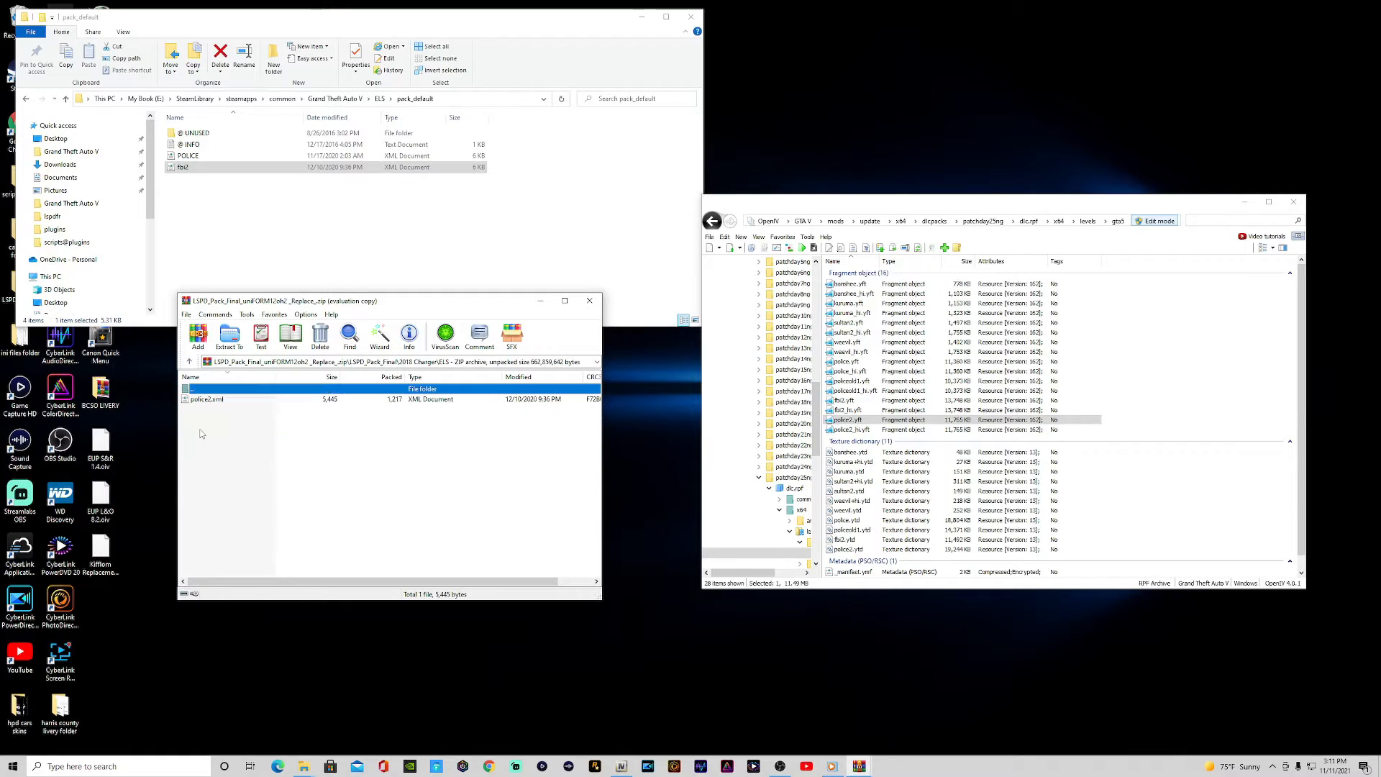
drag(200, 405, 263, 249)
click(360, 438)
click(586, 300)
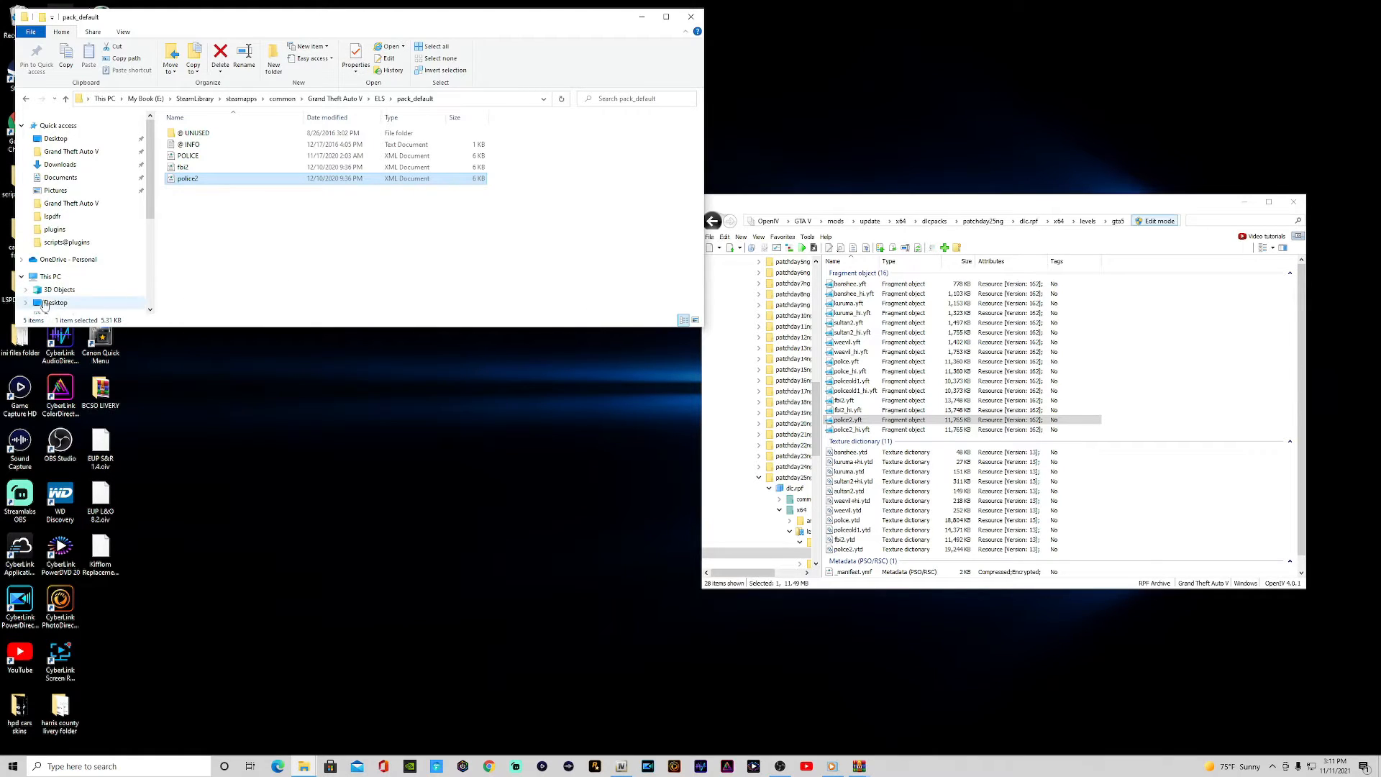
Reopen the LSPD_Pack_Final archive from the LSPDFR Cars folder, enter its LSPD_Pack_Final folder and put the LSPDFR Cars window away.
drag(350, 26, 388, 26)
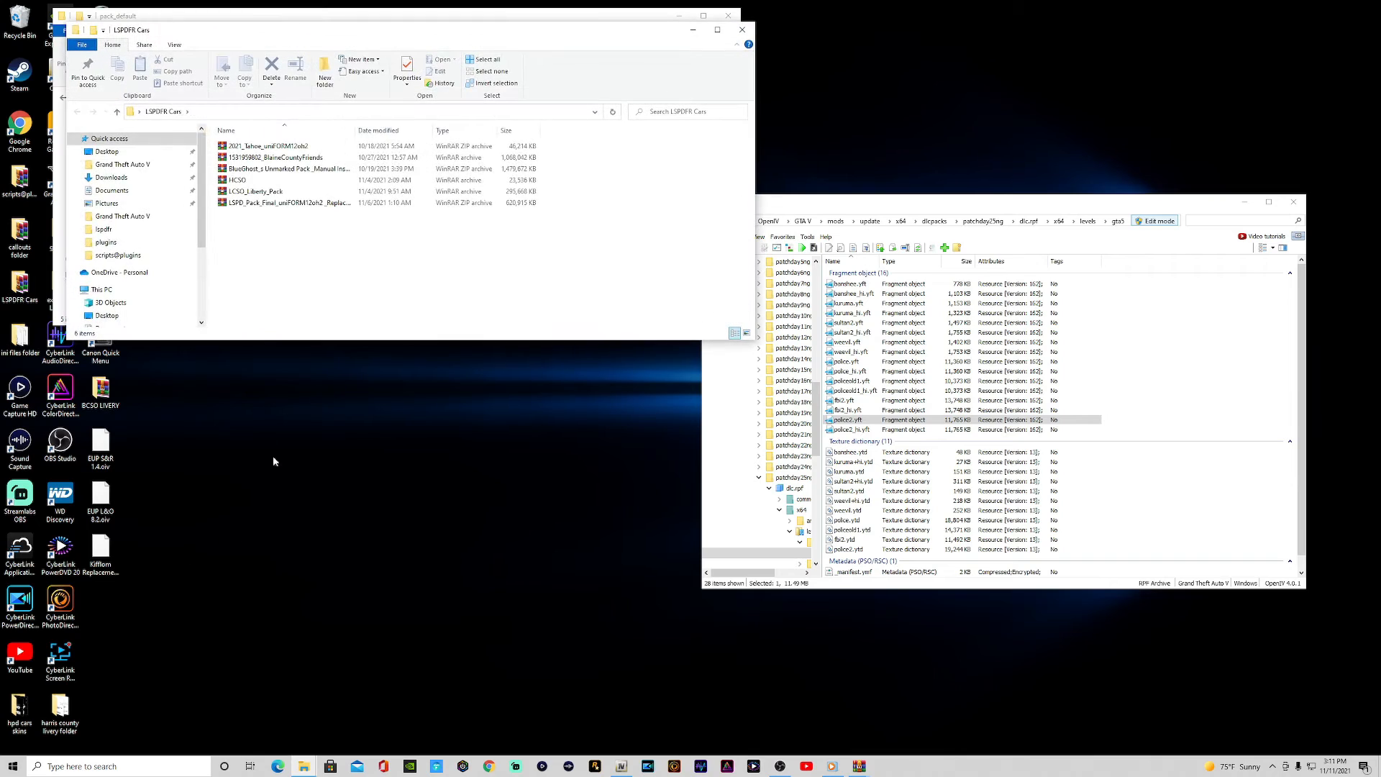
double_click(275, 203)
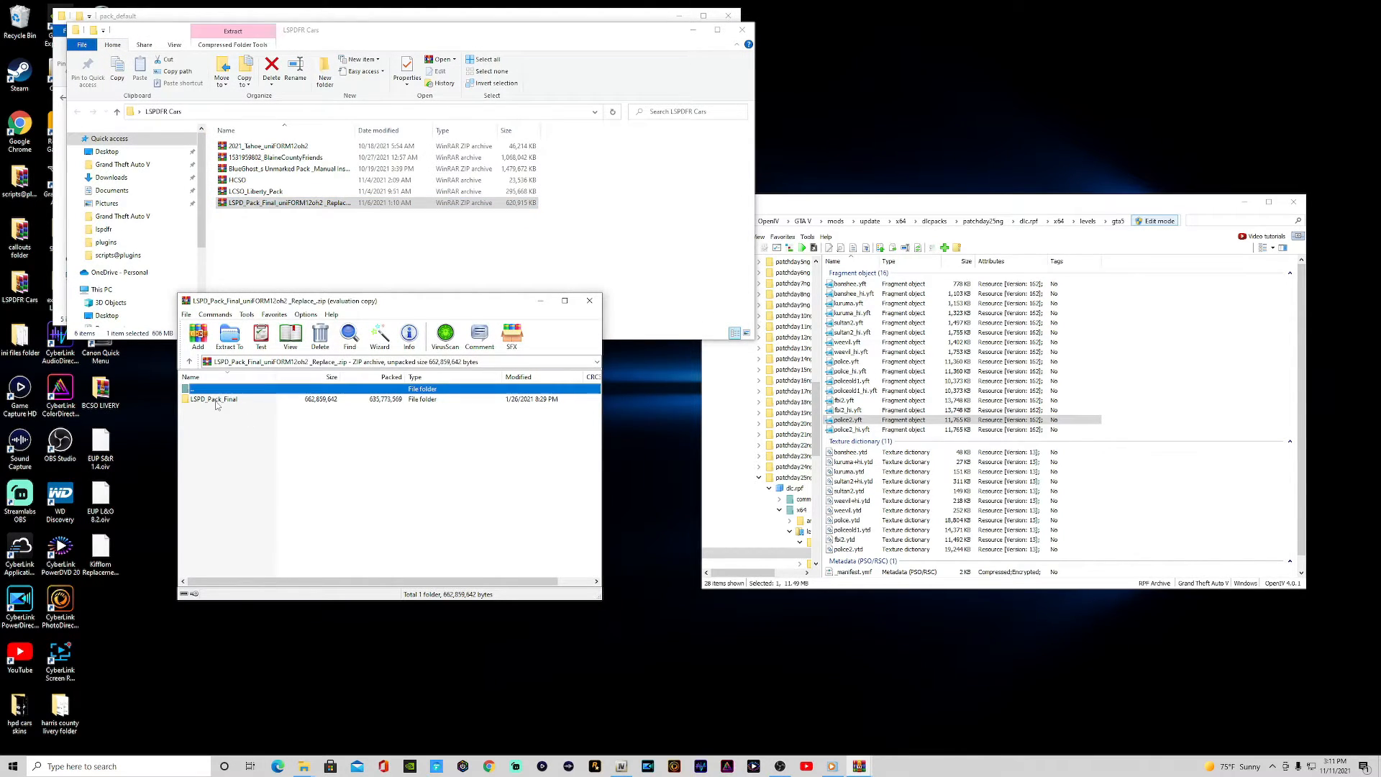
double_click(216, 400)
click(691, 32)
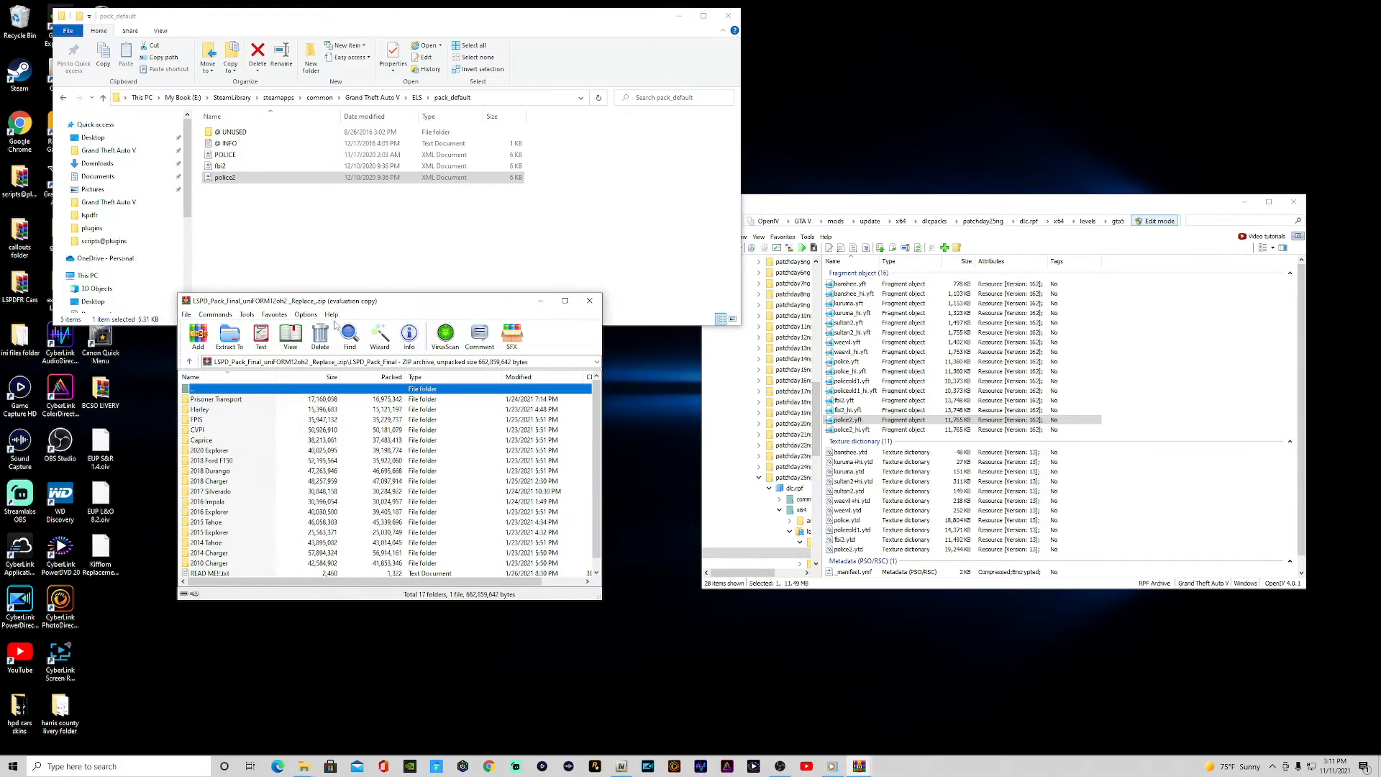
Check the model file names in the Model folders of the 2016 Impala and 2016 Explorer.
double_click(216, 502)
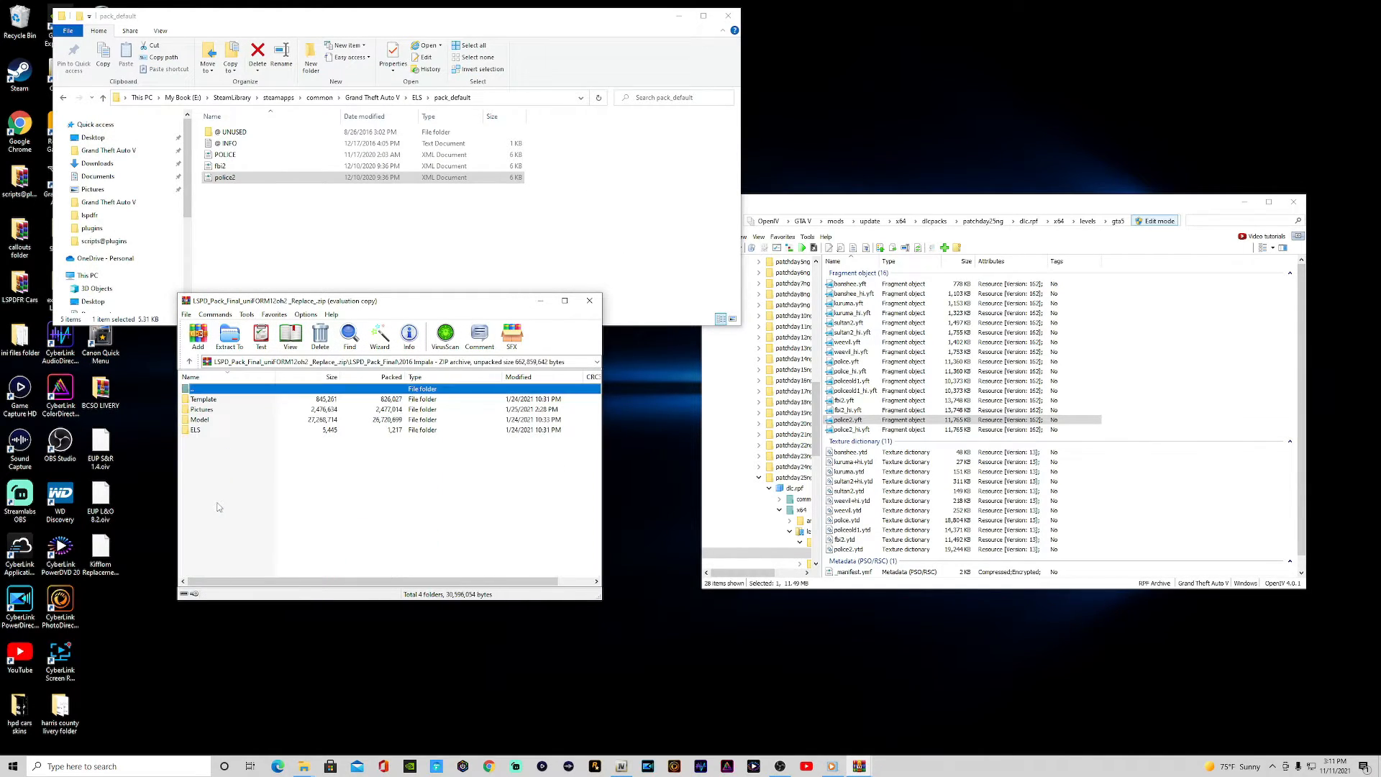
double_click(204, 423)
mouse_move(210, 432)
mouse_down()
mouse_move(216, 408)
mouse_move(212, 434)
mouse_up()
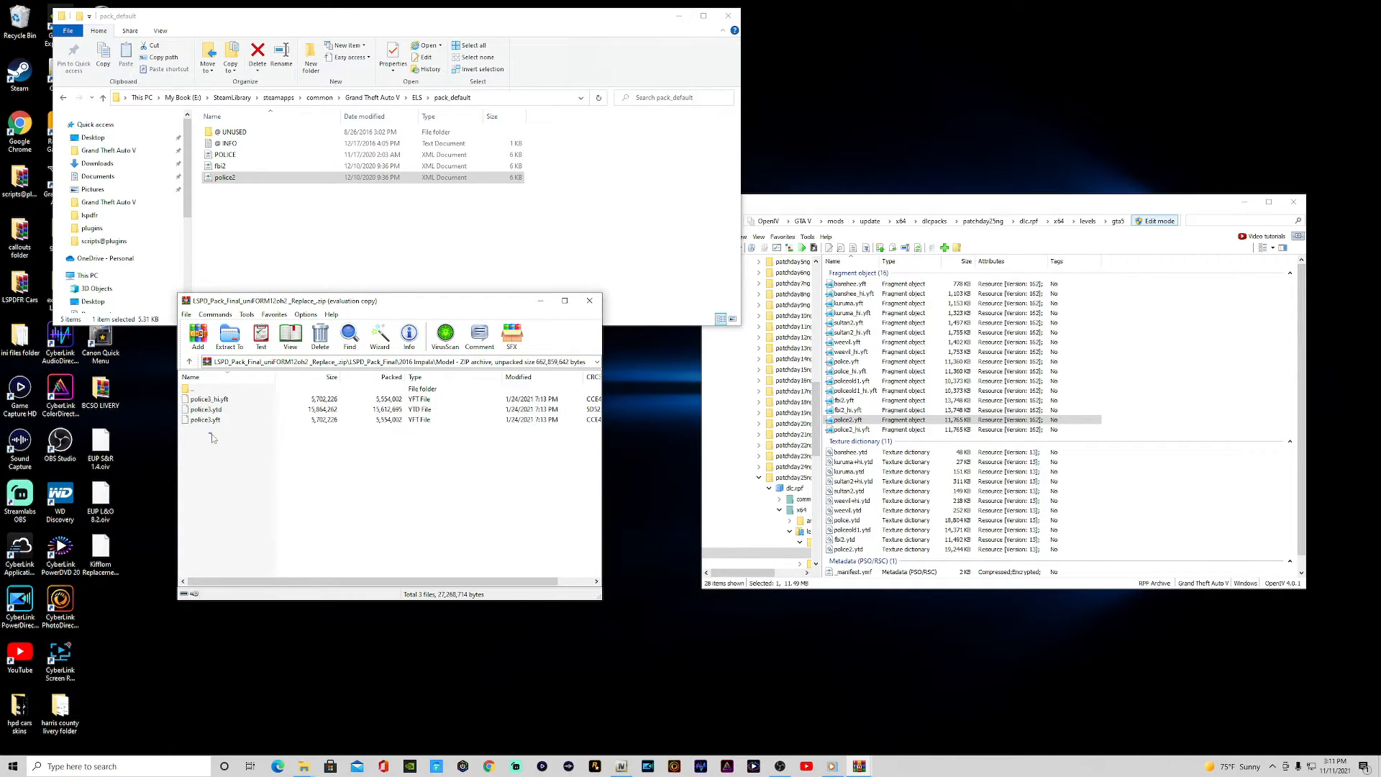
click(189, 361)
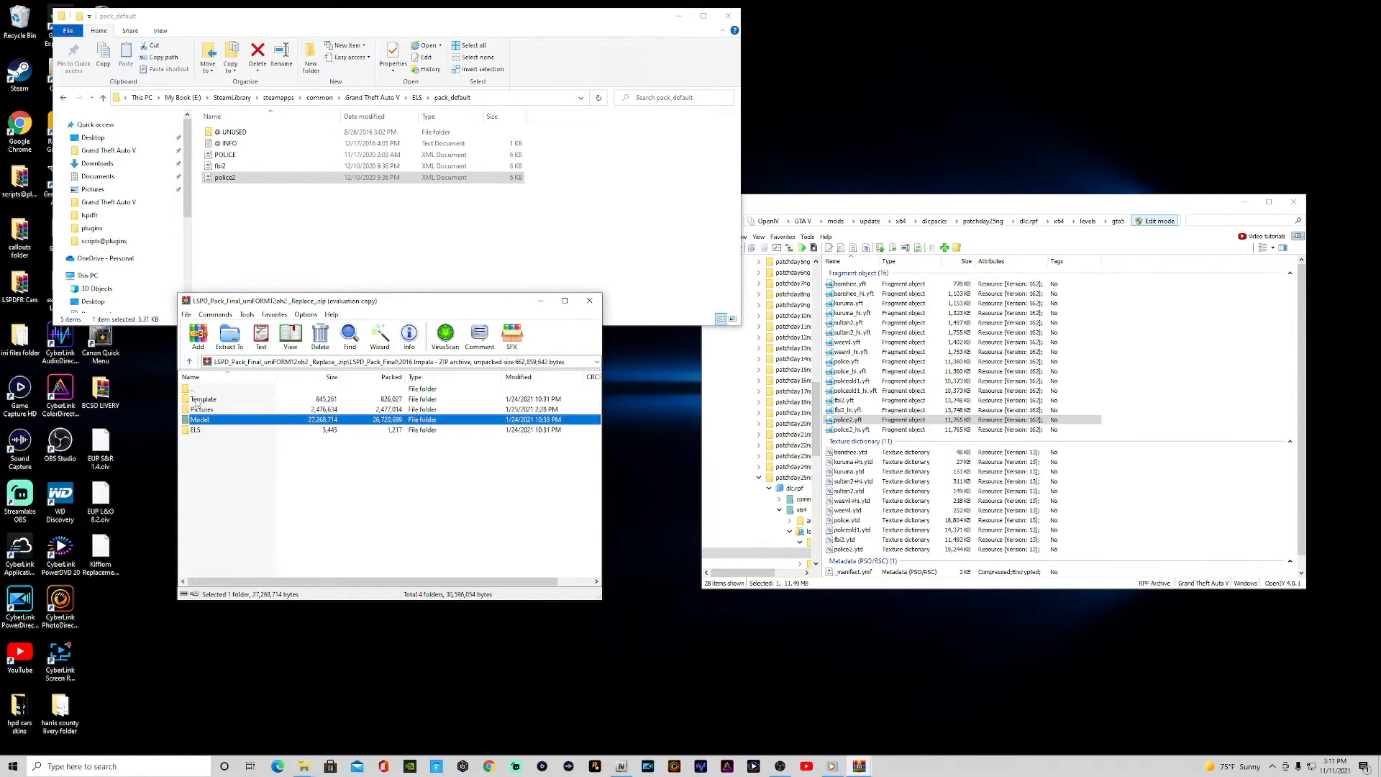
click(189, 361)
click(221, 512)
double_click(222, 512)
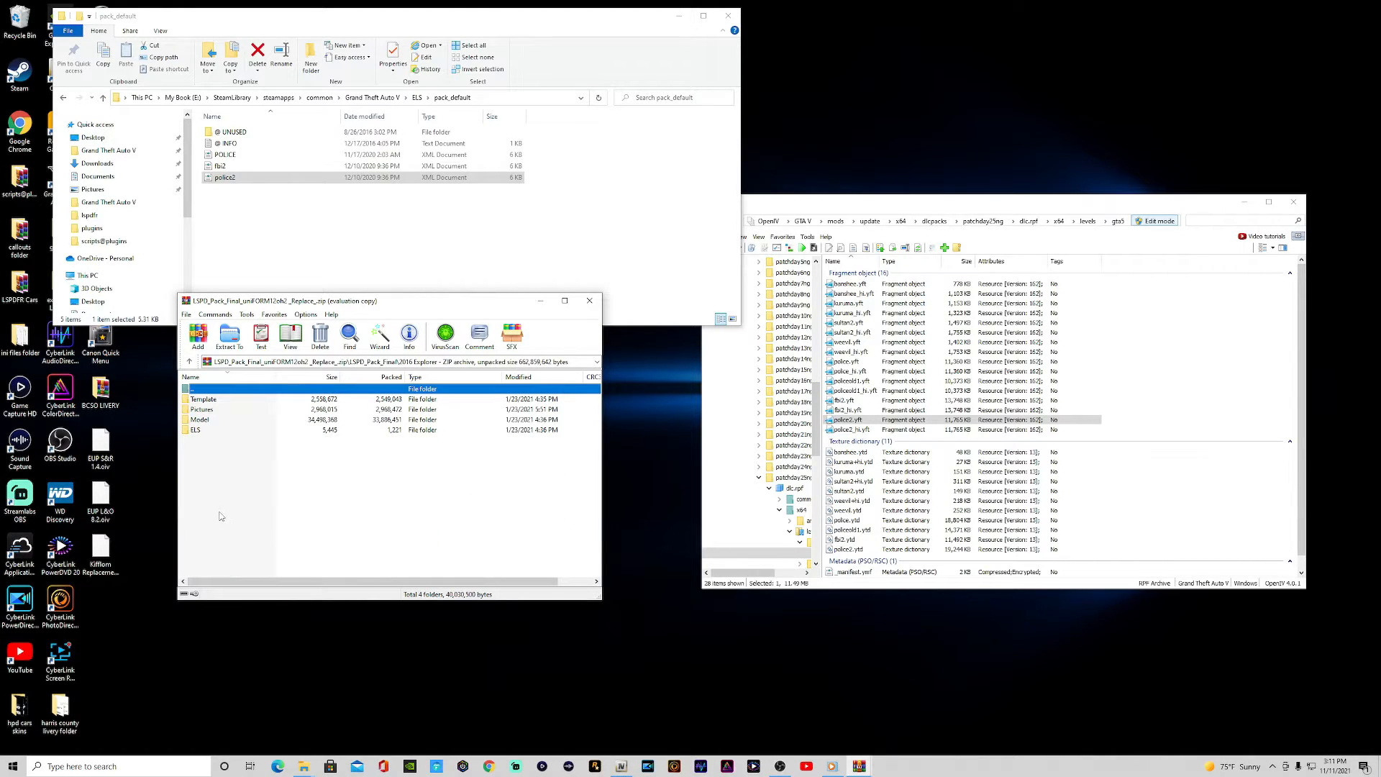
double_click(208, 421)
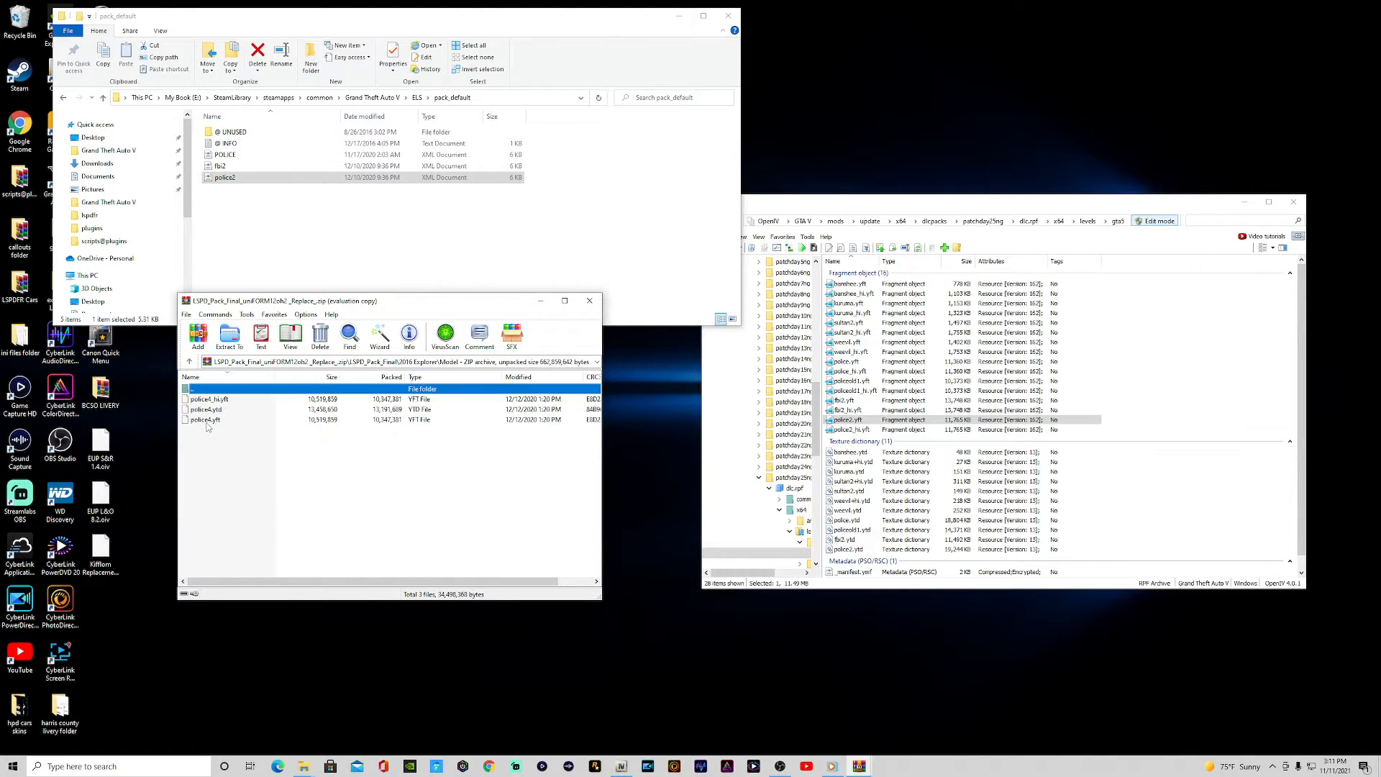
Copy the three policeold2 model files from the 2015 Tahoe Model folder into the OpenIV game folder and return to the Tahoe folder.
click(189, 361)
click(189, 361)
double_click(218, 522)
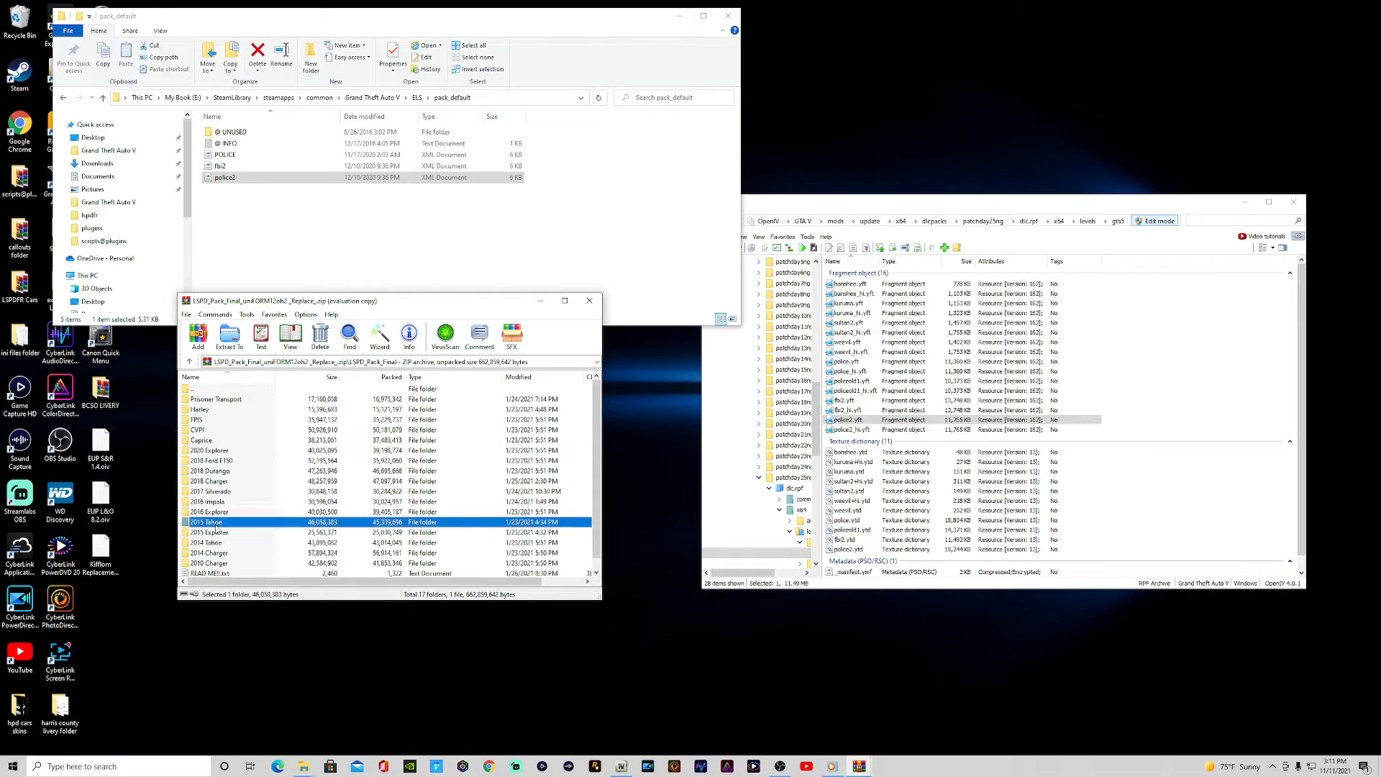
double_click(200, 421)
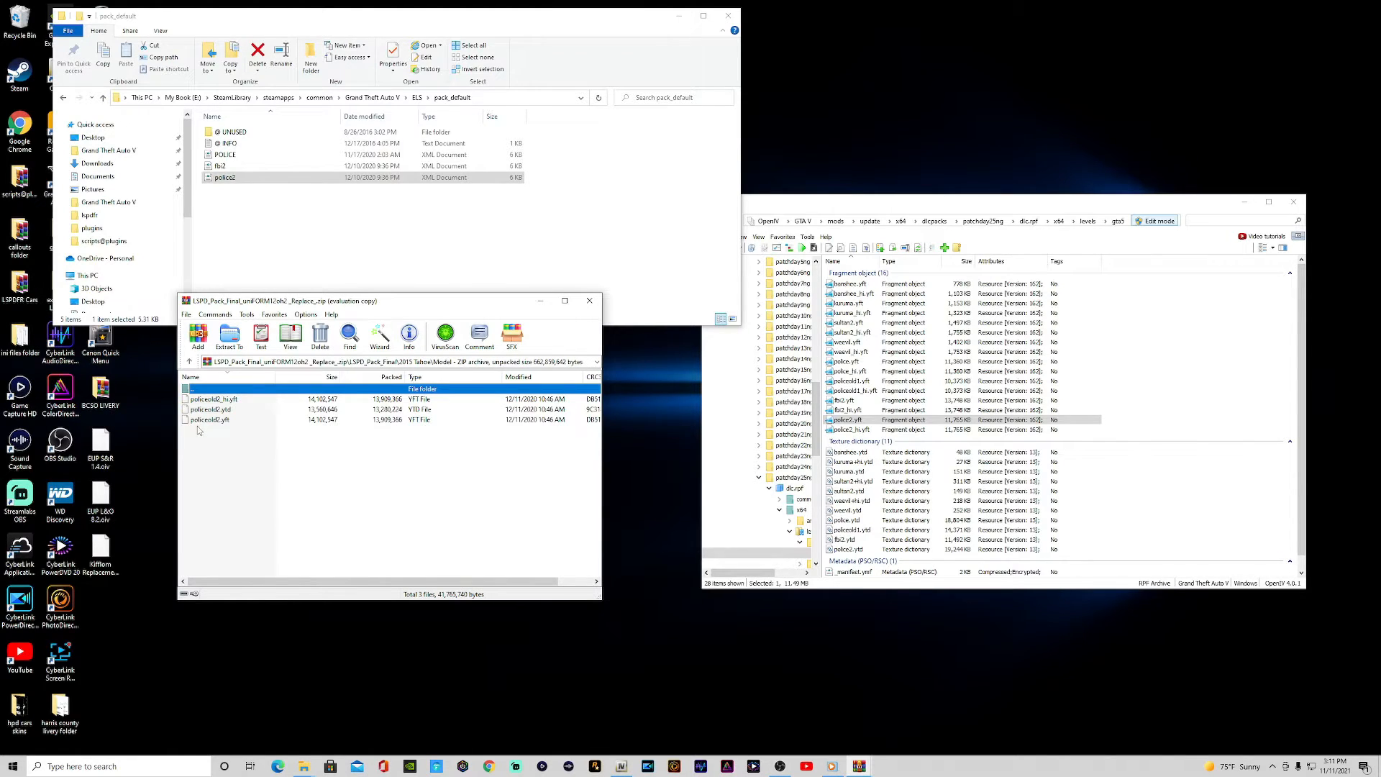
drag(200, 430, 1185, 427)
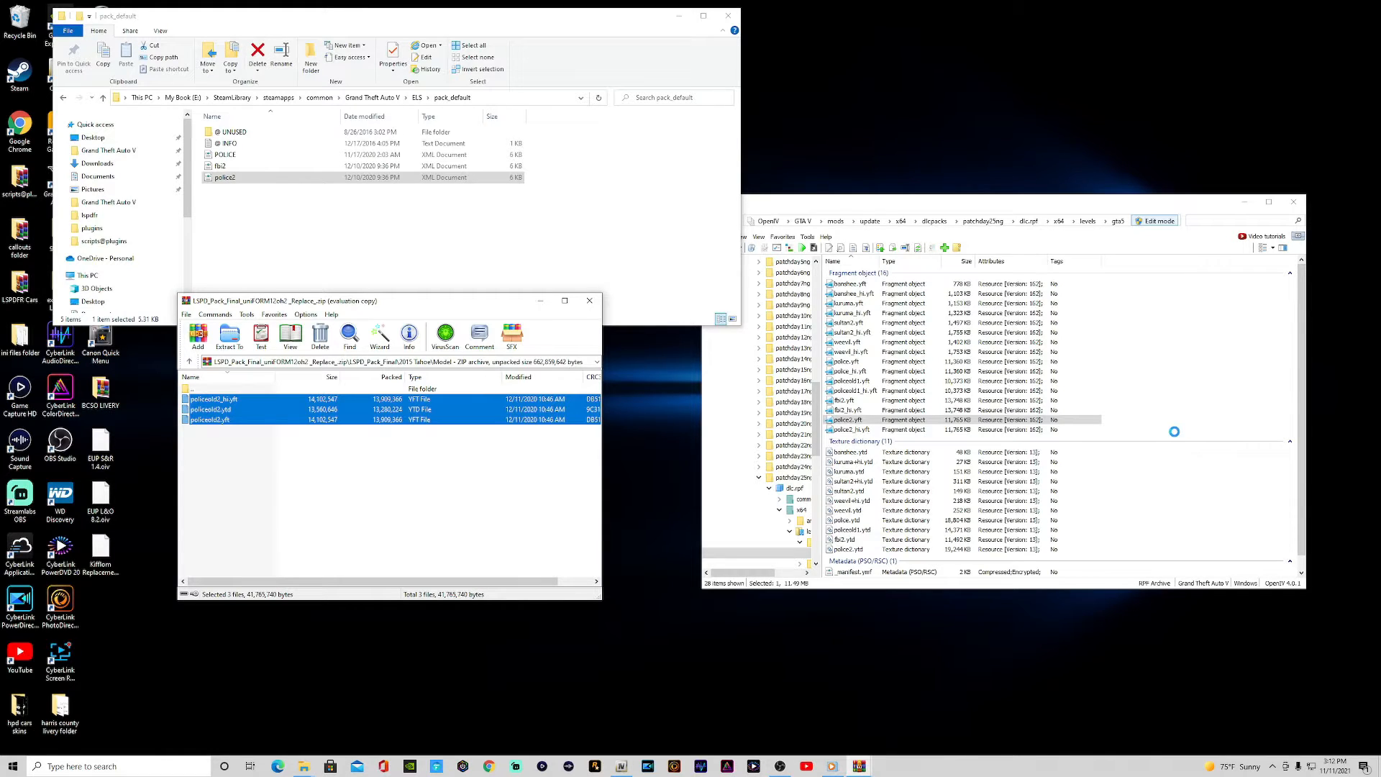
click(189, 361)
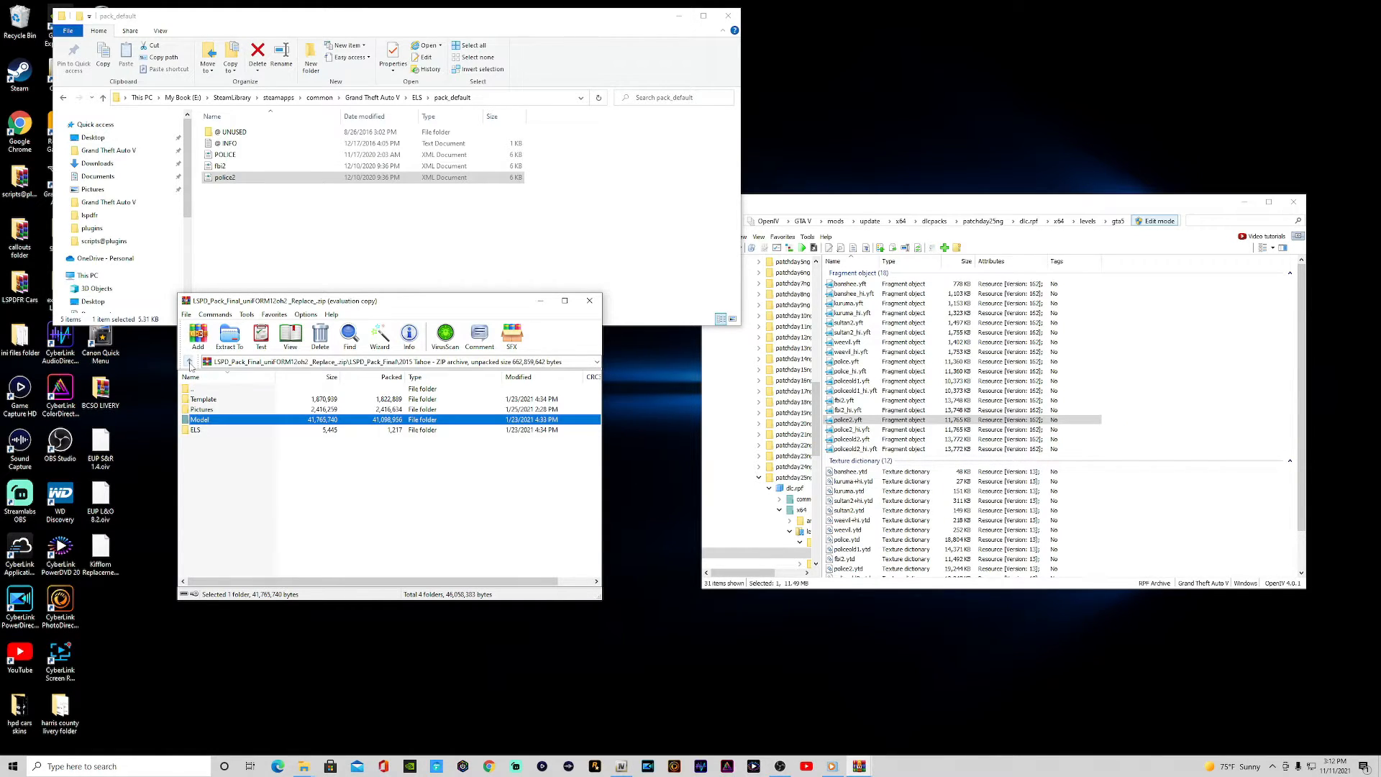
Rename the XML file in the 2015 Tahoe ELS folder of the archive as policeold2.xml.
double_click(200, 432)
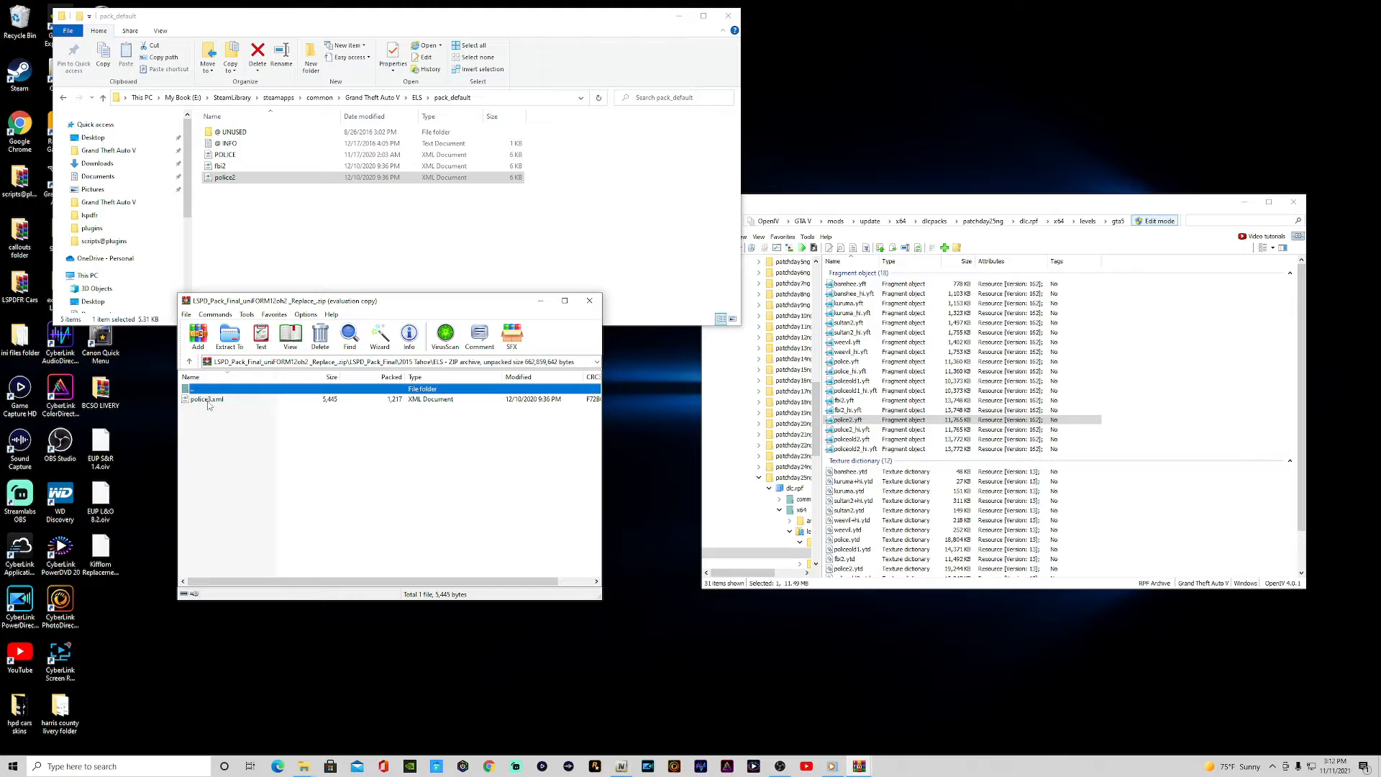
right_click(208, 402)
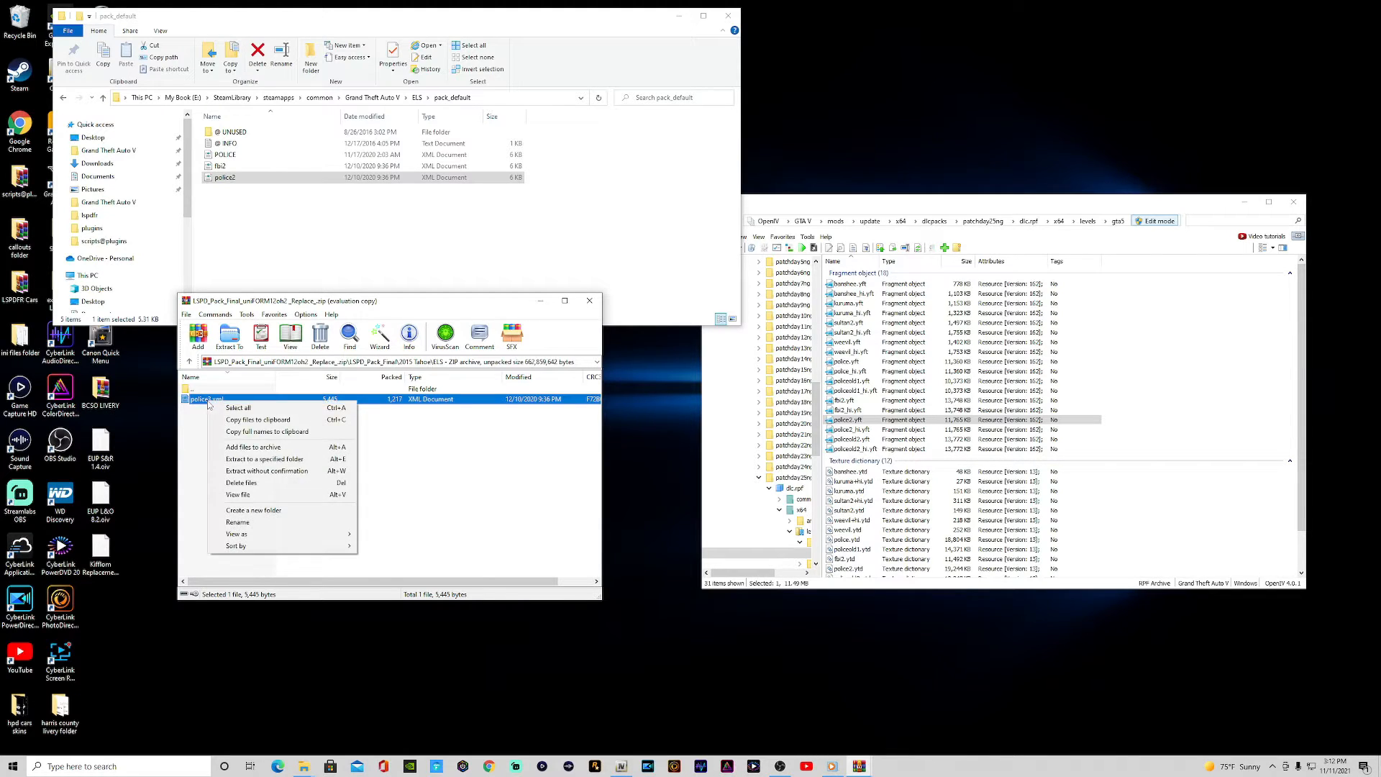
click(261, 529)
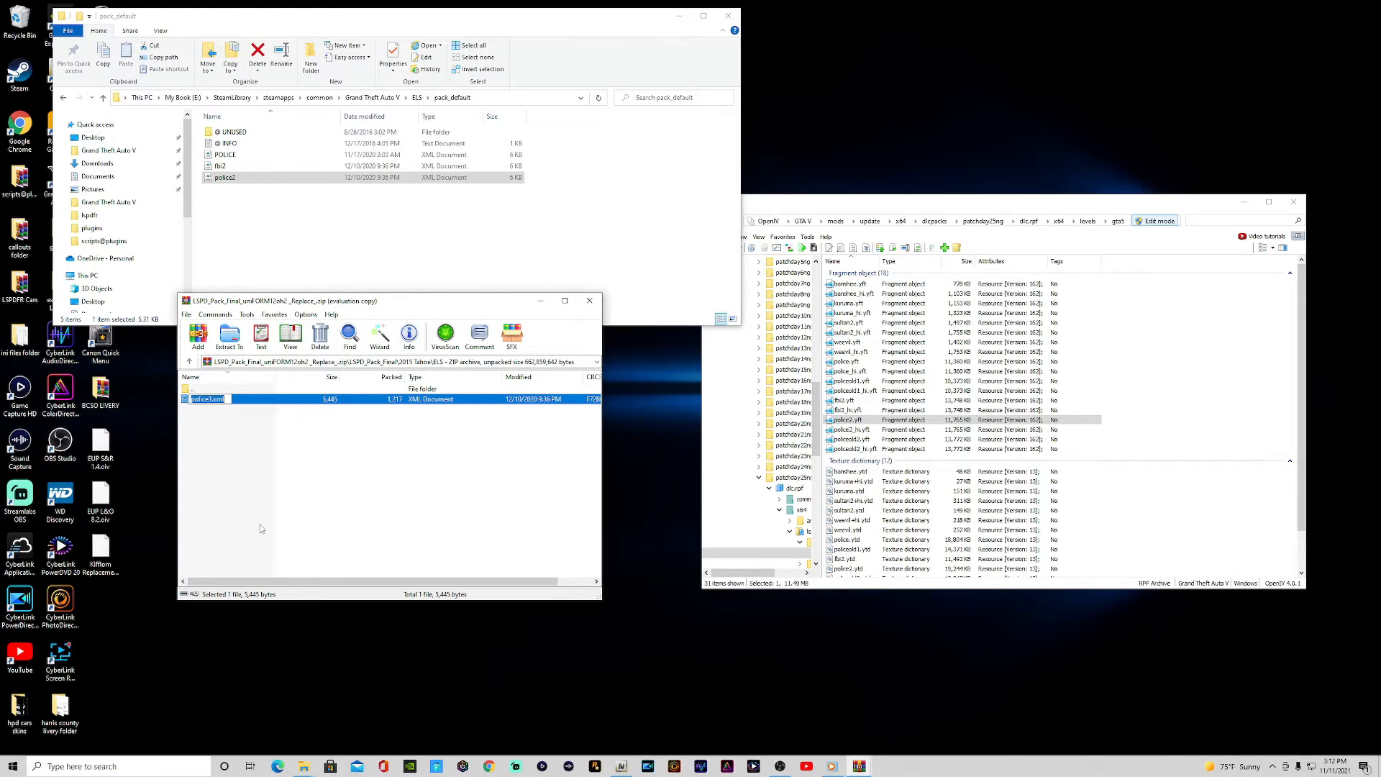
key(End)
click(262, 529)
right_click(217, 402)
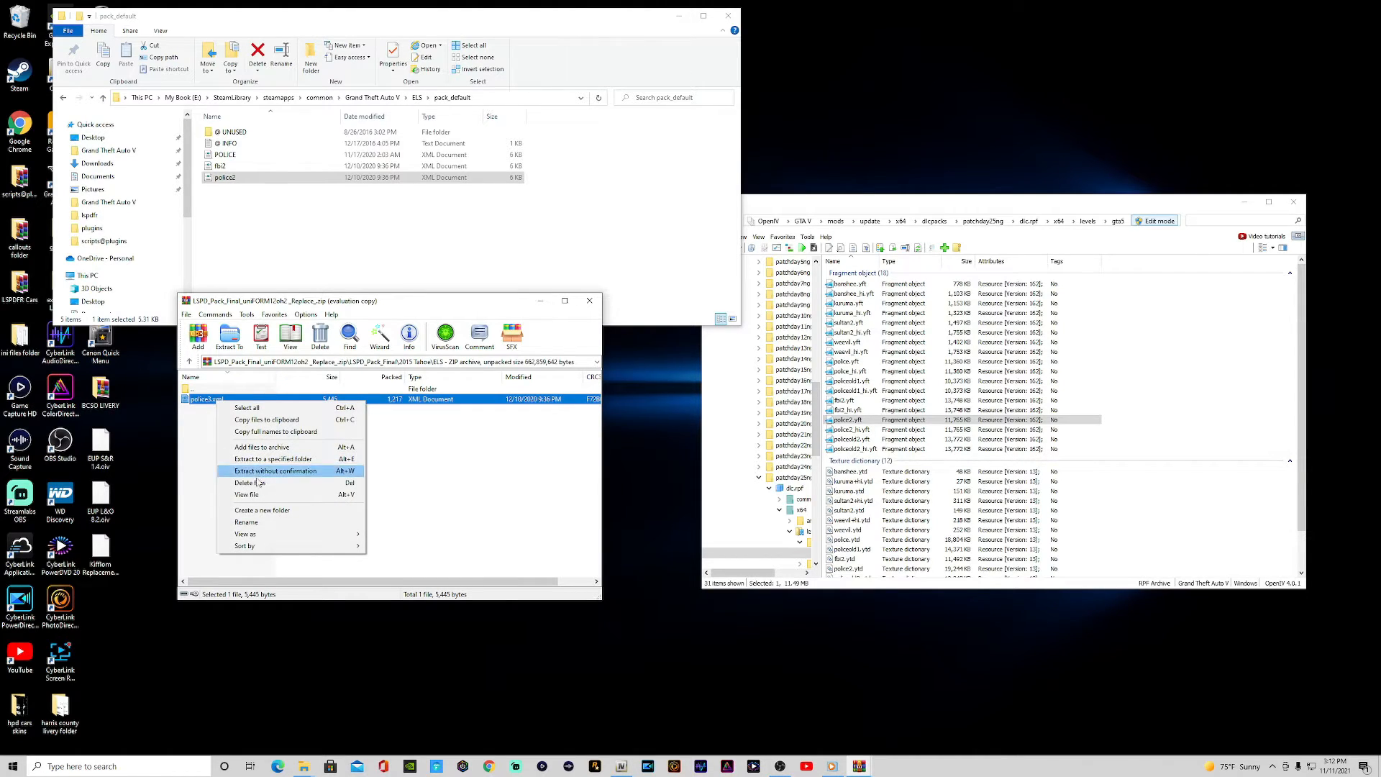
click(265, 522)
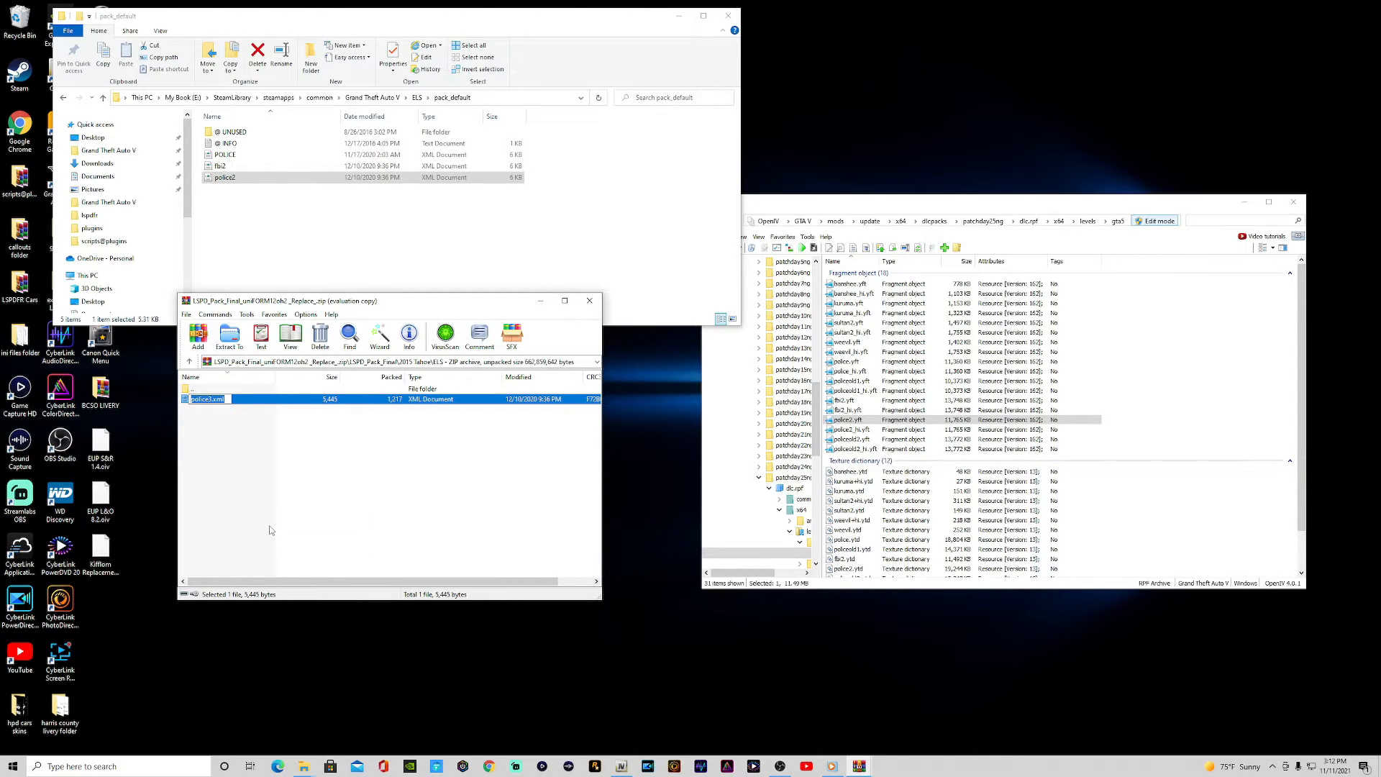
key(Right)
key(BackSpace)
text(old2)
key(Return)
Copy policeold2.xml from the 2015 Tahoe ELS folder into pack_default and close the vehicle pack archive.
drag(214, 402, 386, 259)
click(515, 452)
click(597, 295)
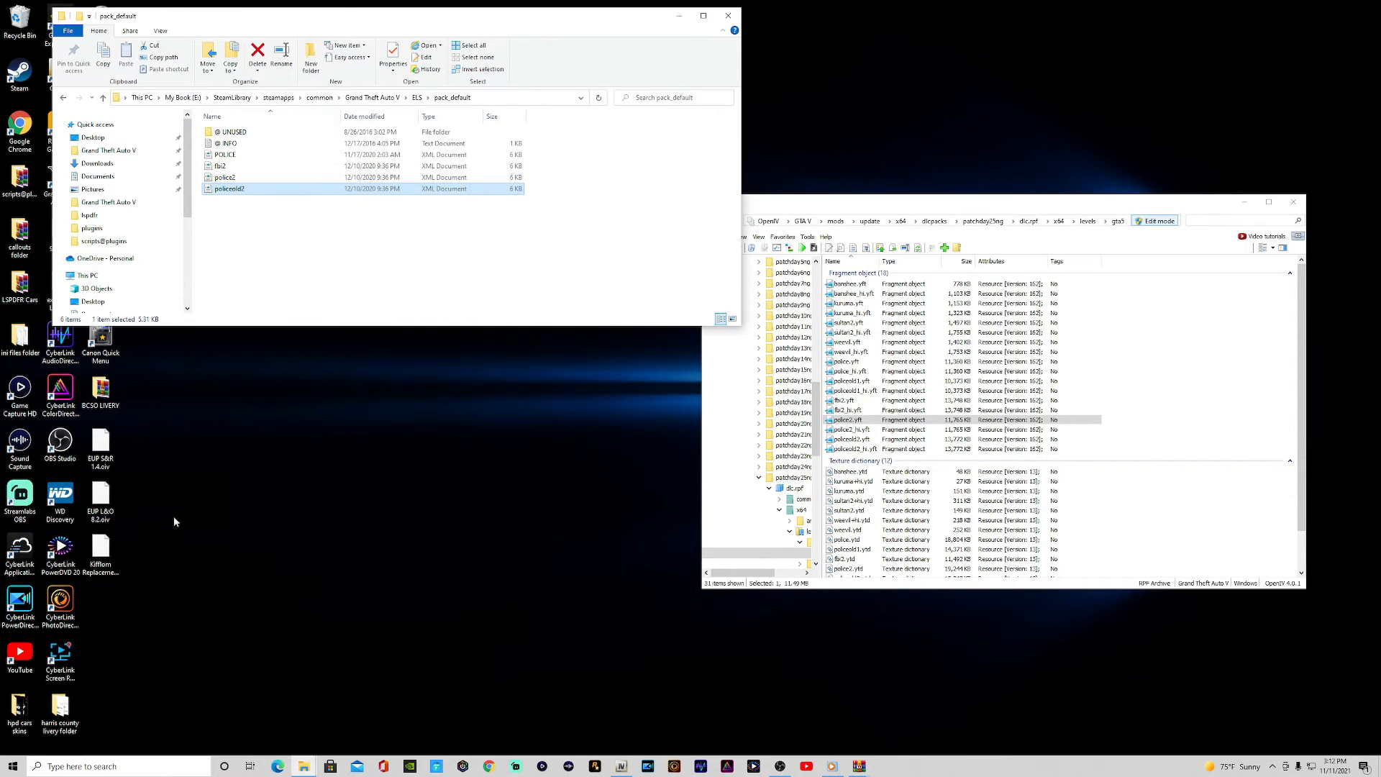
Reopen the LSPD_Pack_Final archive from the LSPDFR Cars folder, close that folder window and enter the archive's LSPD_Pack_Final folder.
click(19, 284)
key(Return)
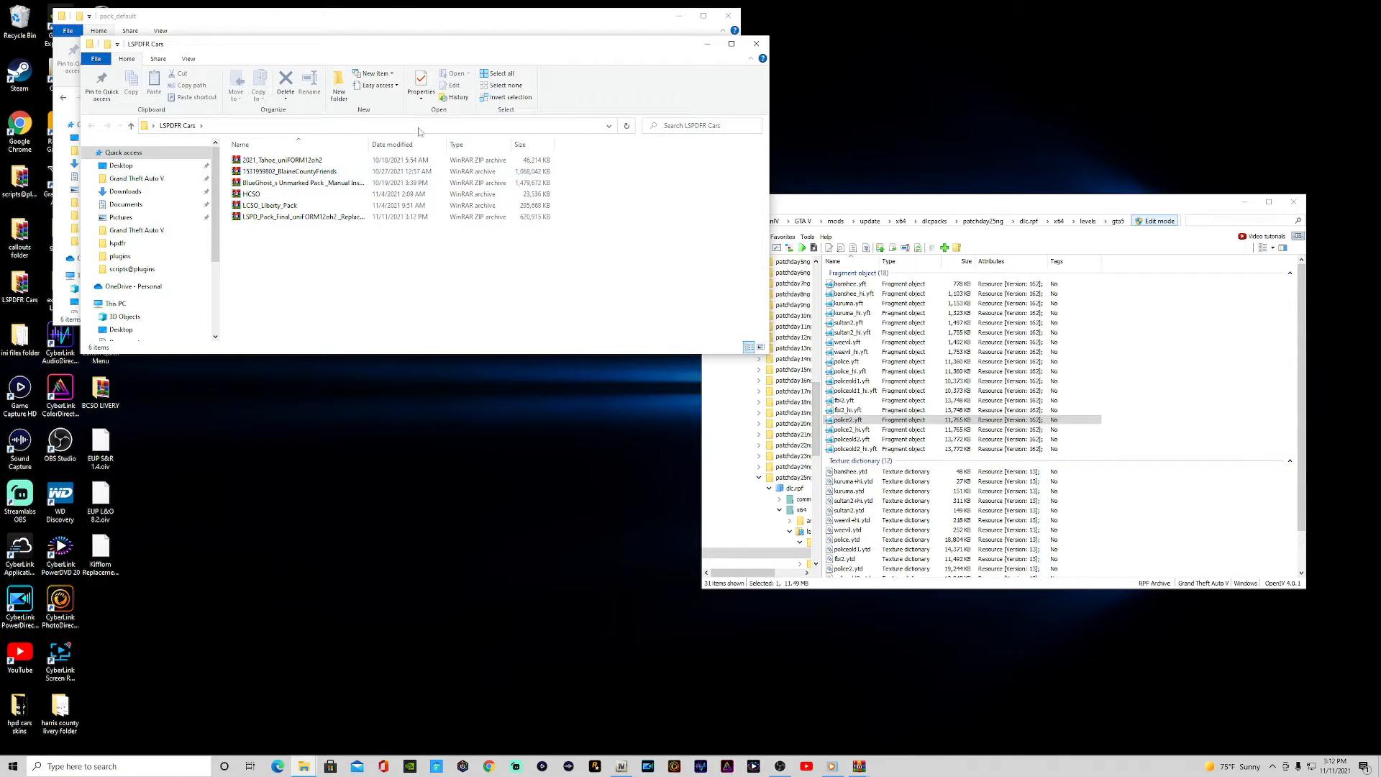
click(293, 219)
double_click(293, 219)
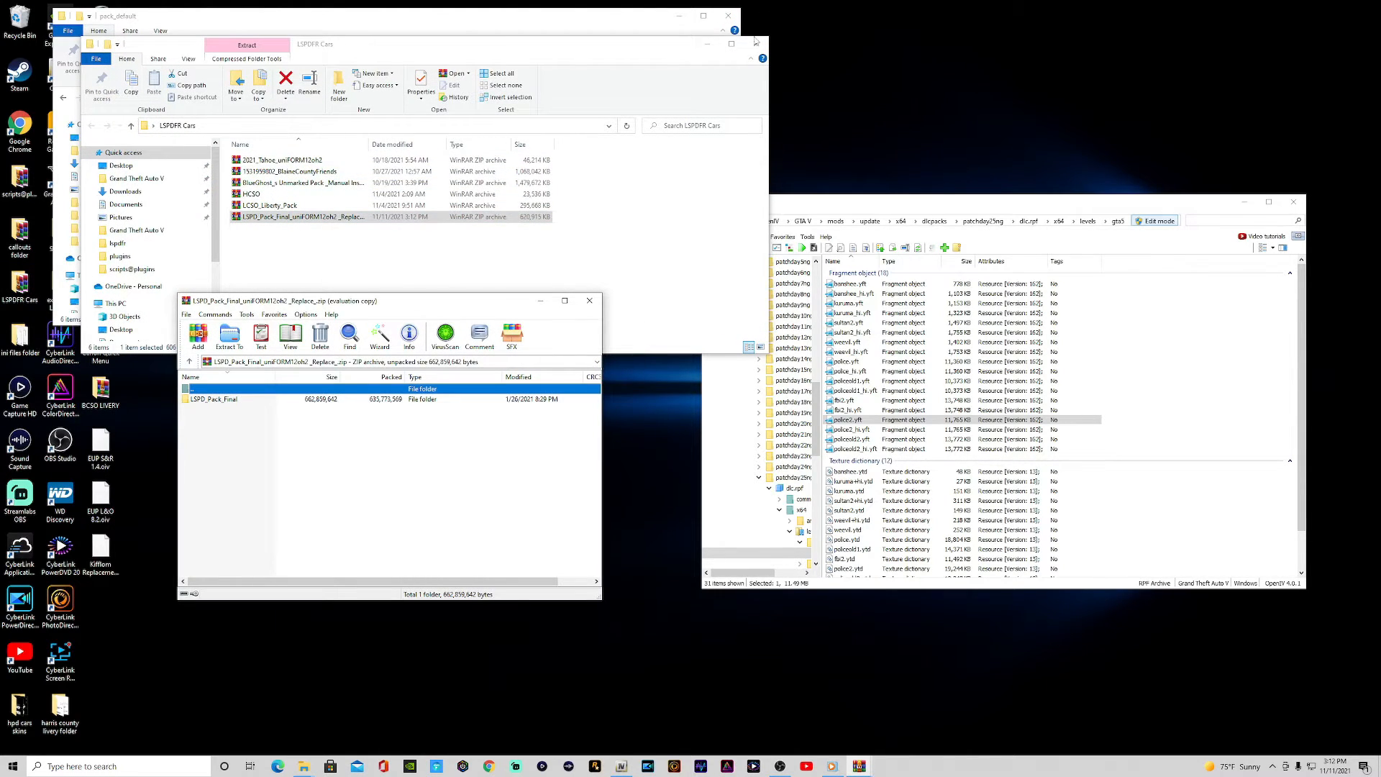
click(758, 44)
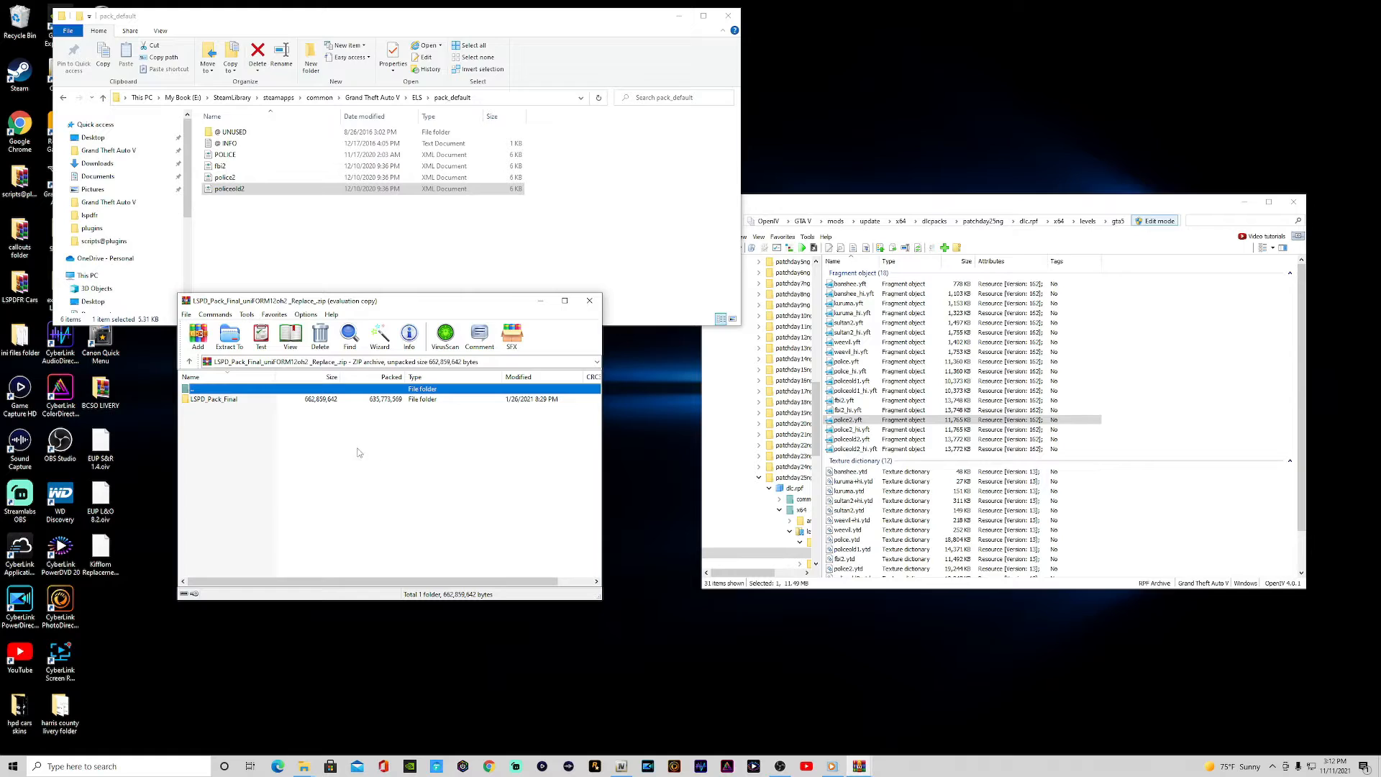
double_click(216, 400)
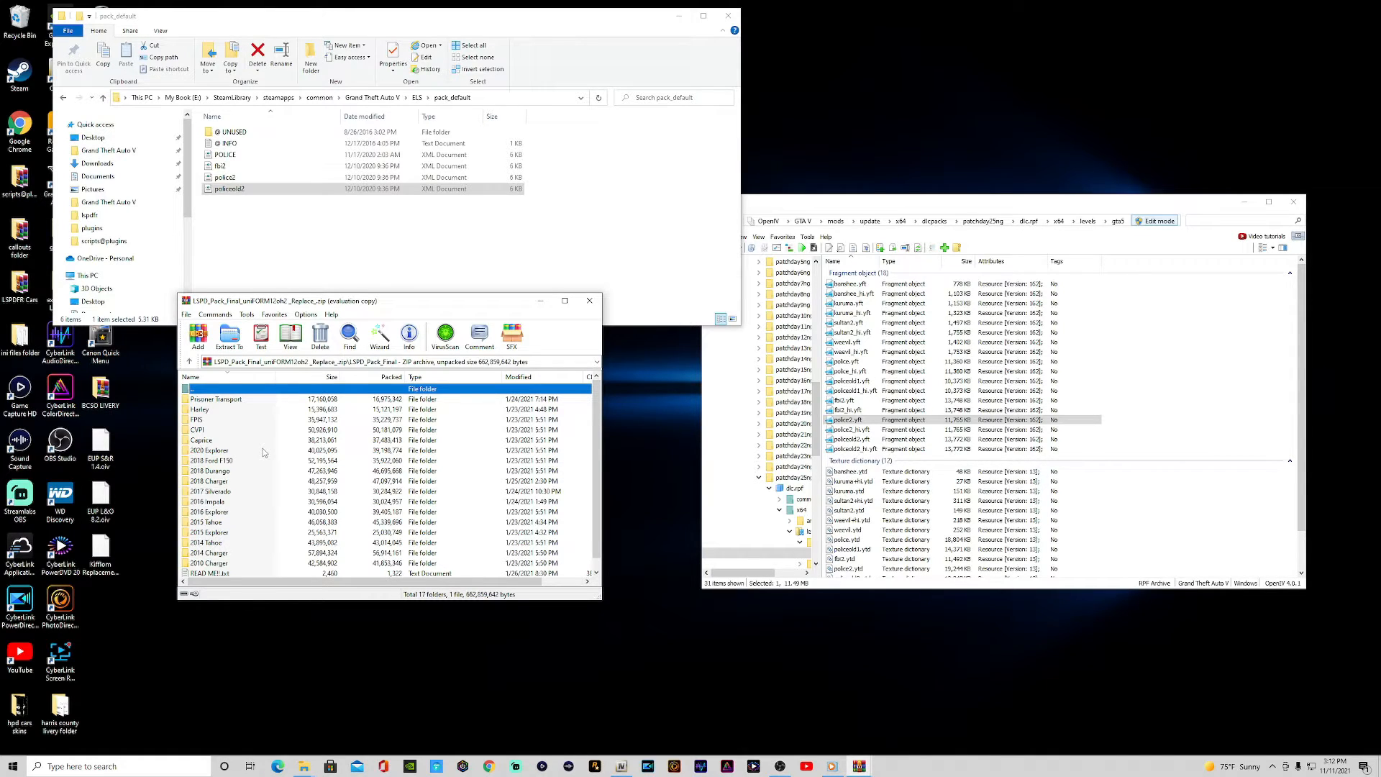
Check the model file names in the Model folders of the 2015 Explorer and 2014 Tahoe.
scroll(256, 460, down, 1)
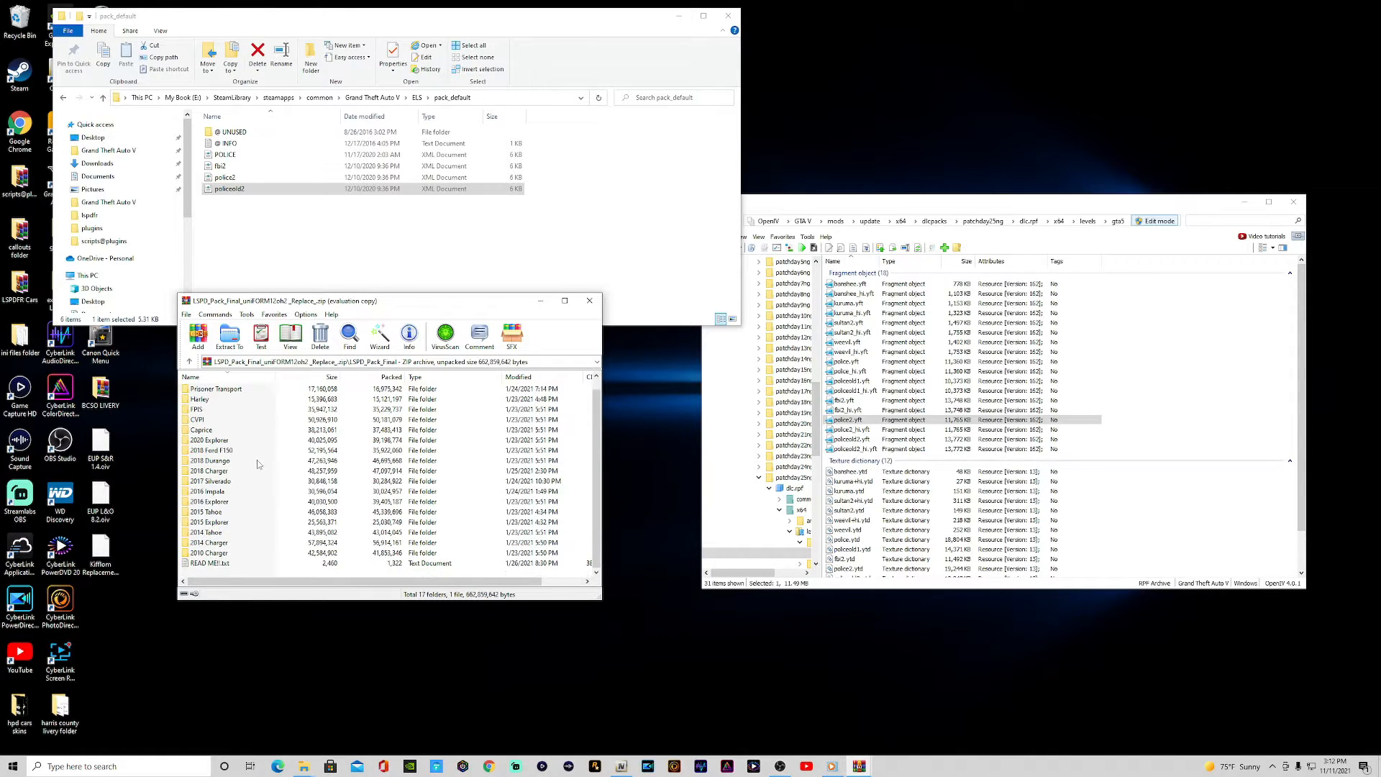
double_click(212, 523)
double_click(203, 420)
click(190, 363)
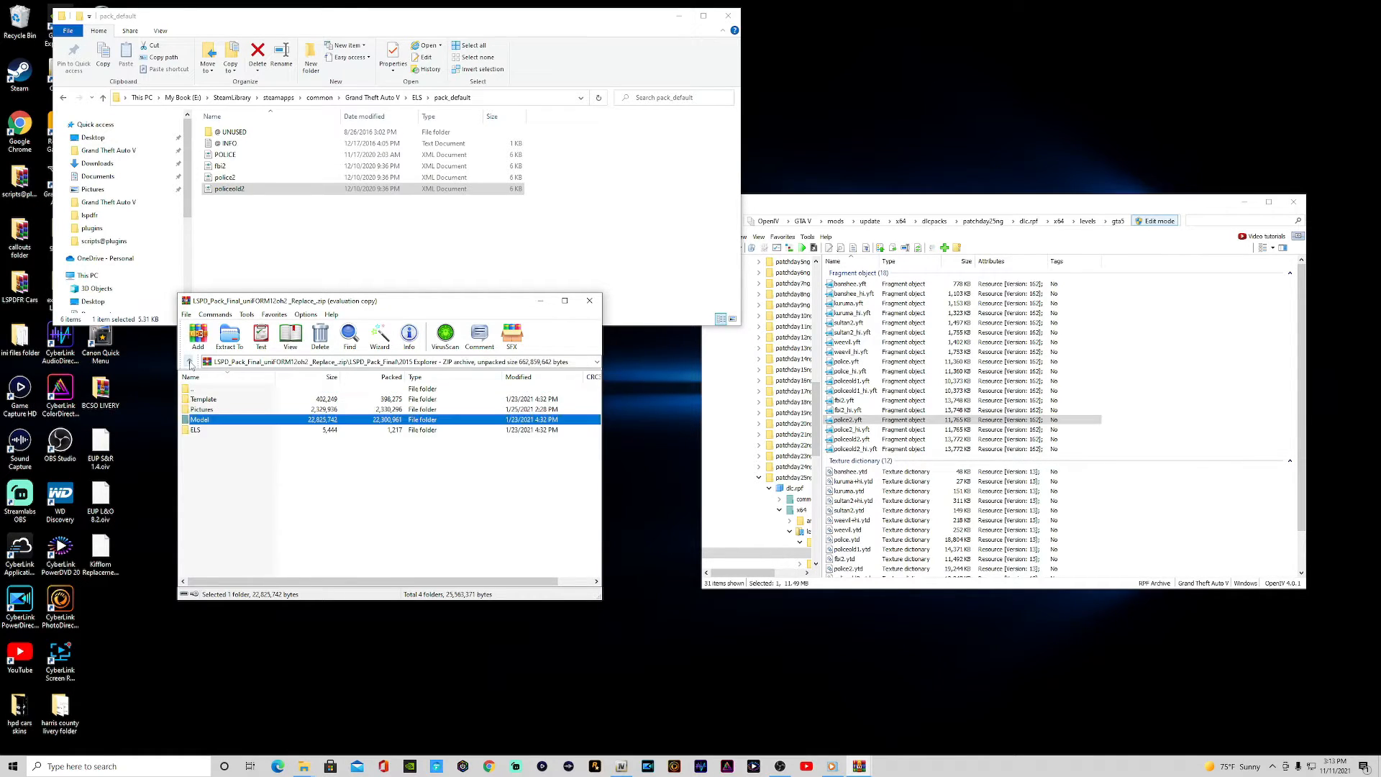
click(189, 363)
double_click(209, 543)
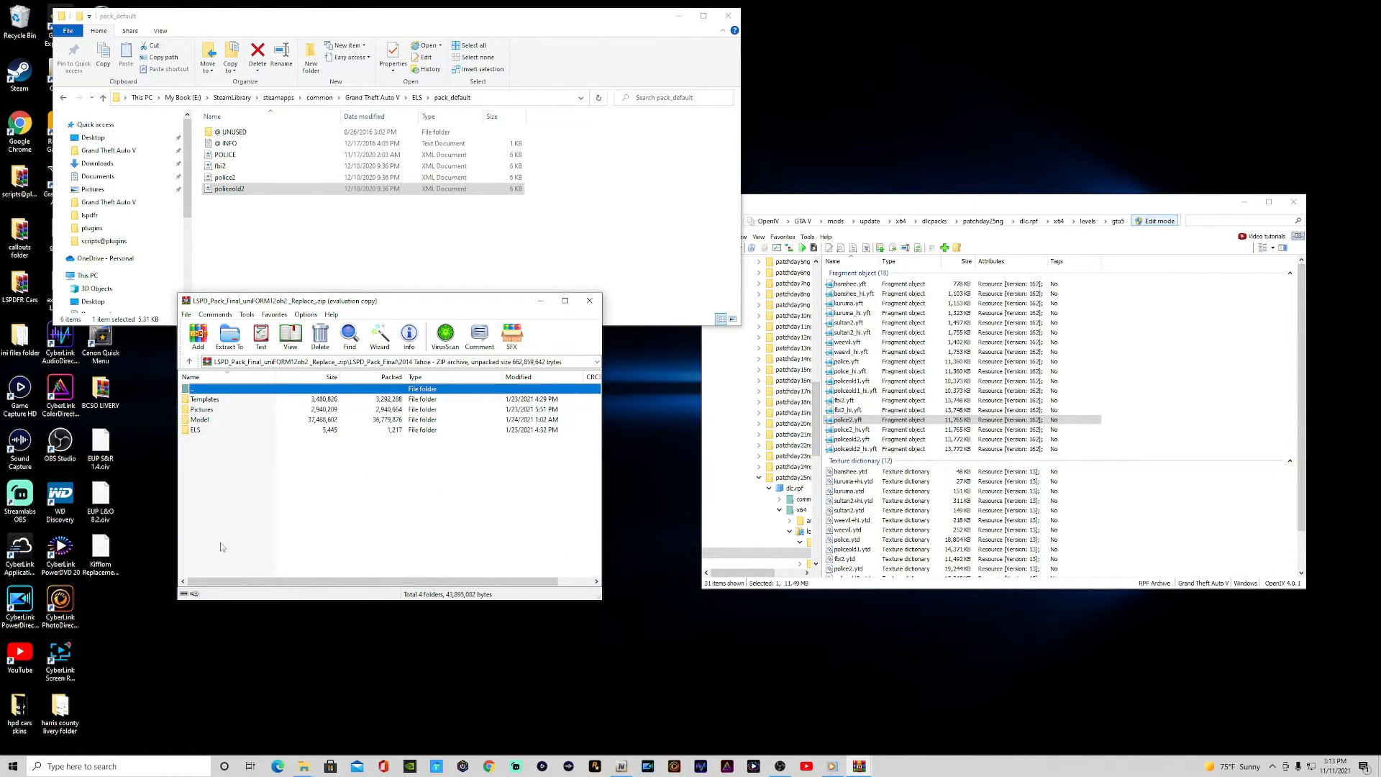
double_click(216, 422)
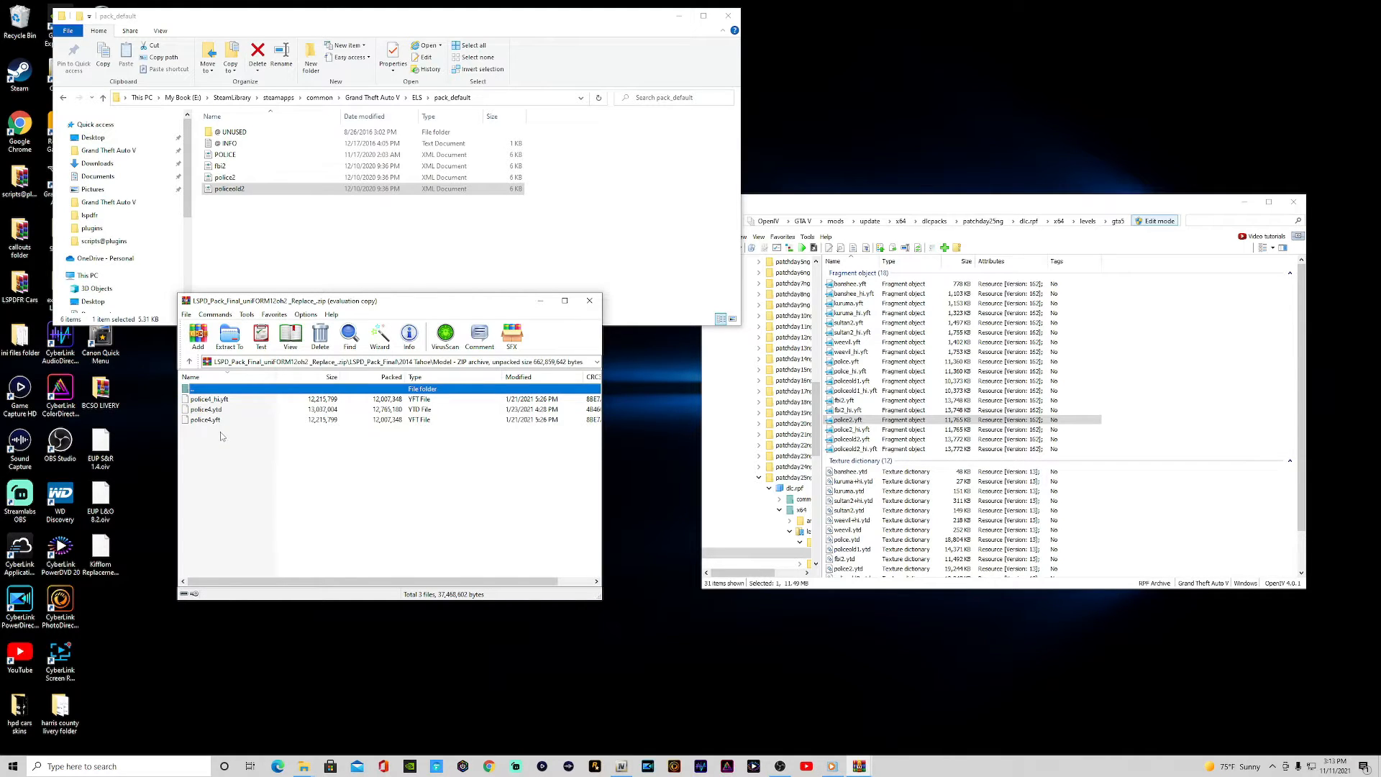
click(190, 362)
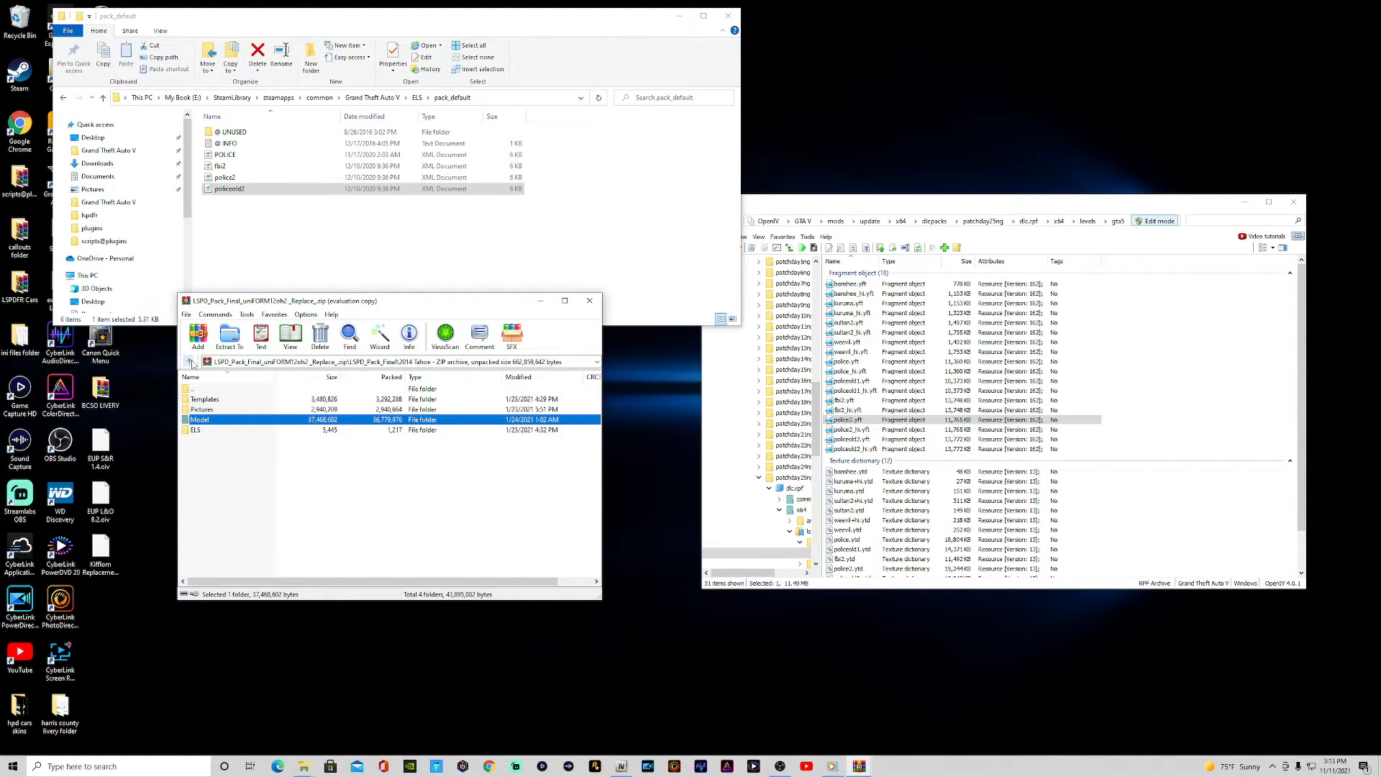
click(190, 362)
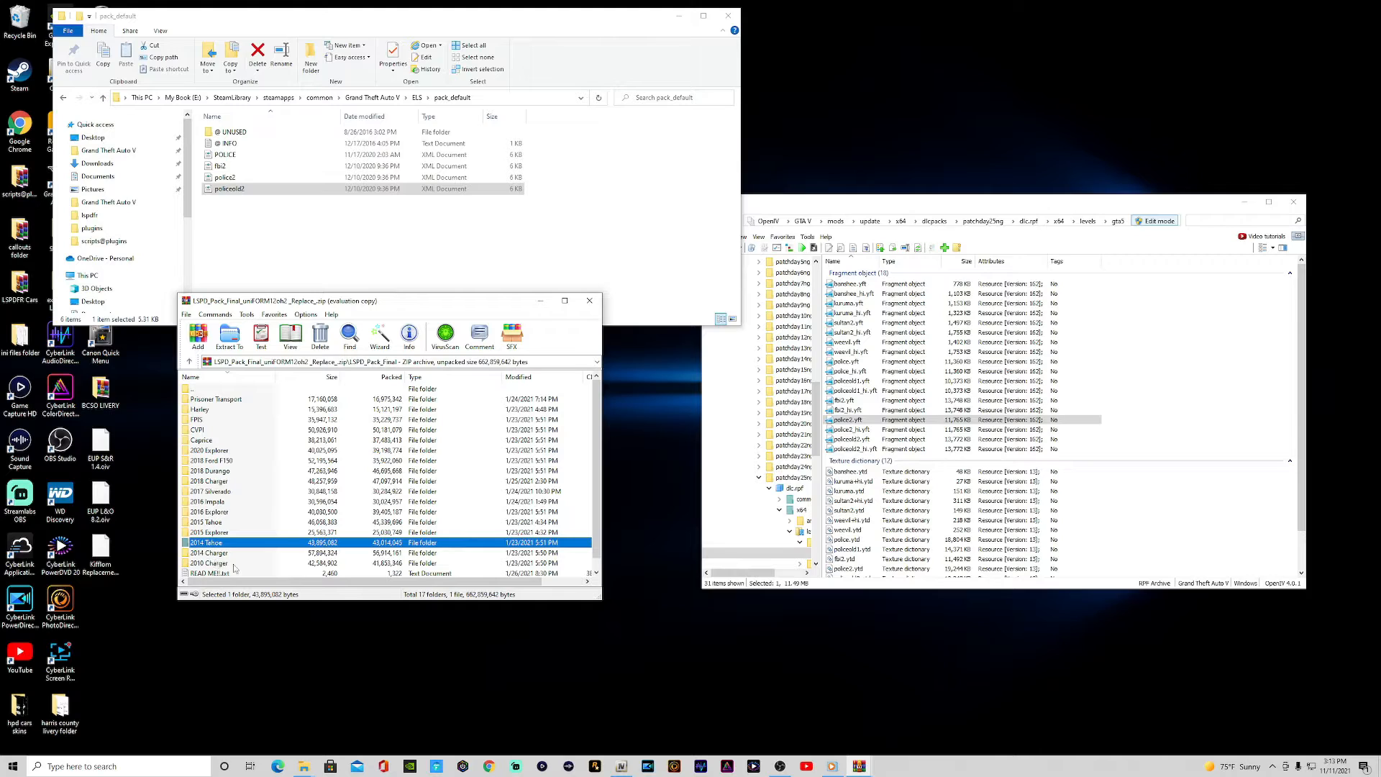
Check the model file names in the Model folders of the CVPI, FPIS and 2020 Explorer.
scroll(237, 559, down, 1)
scroll(232, 491, up, 1)
double_click(199, 429)
double_click(202, 420)
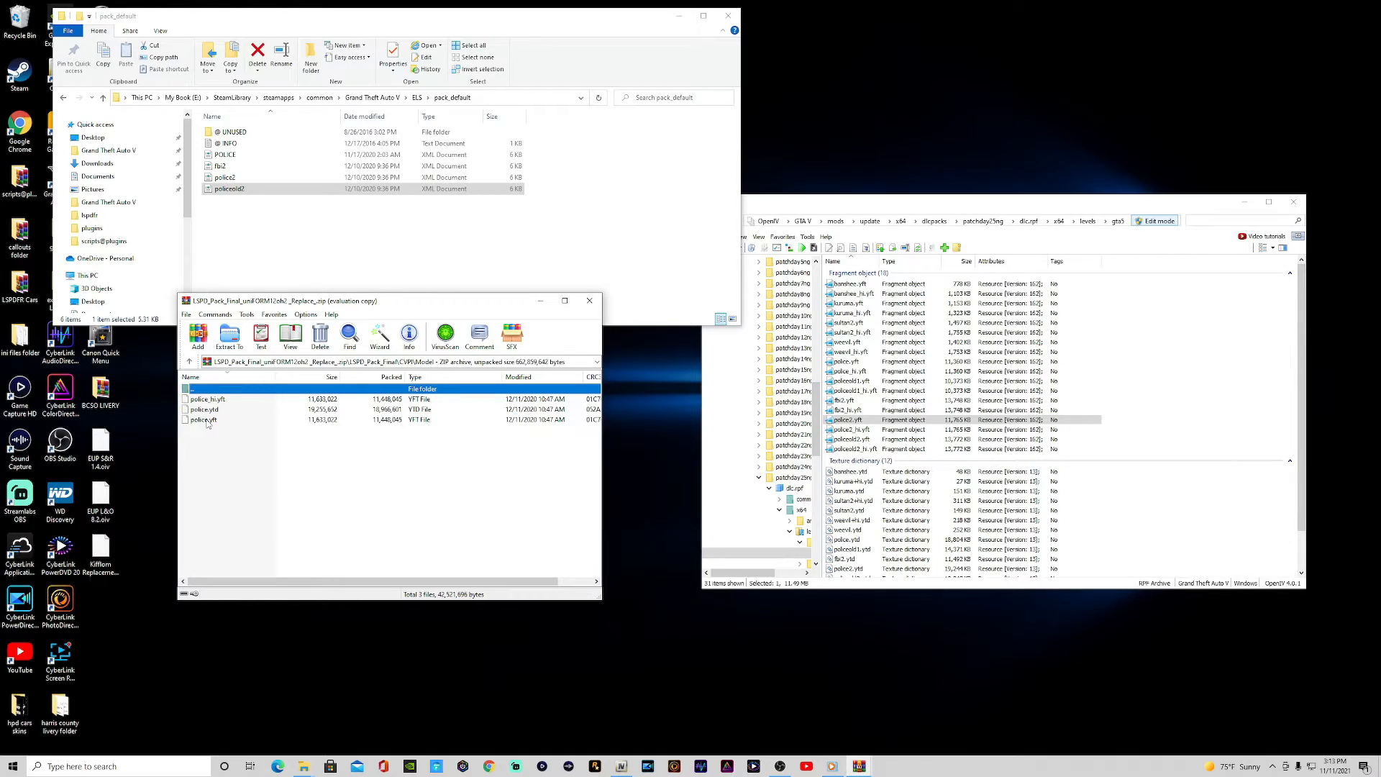
click(190, 362)
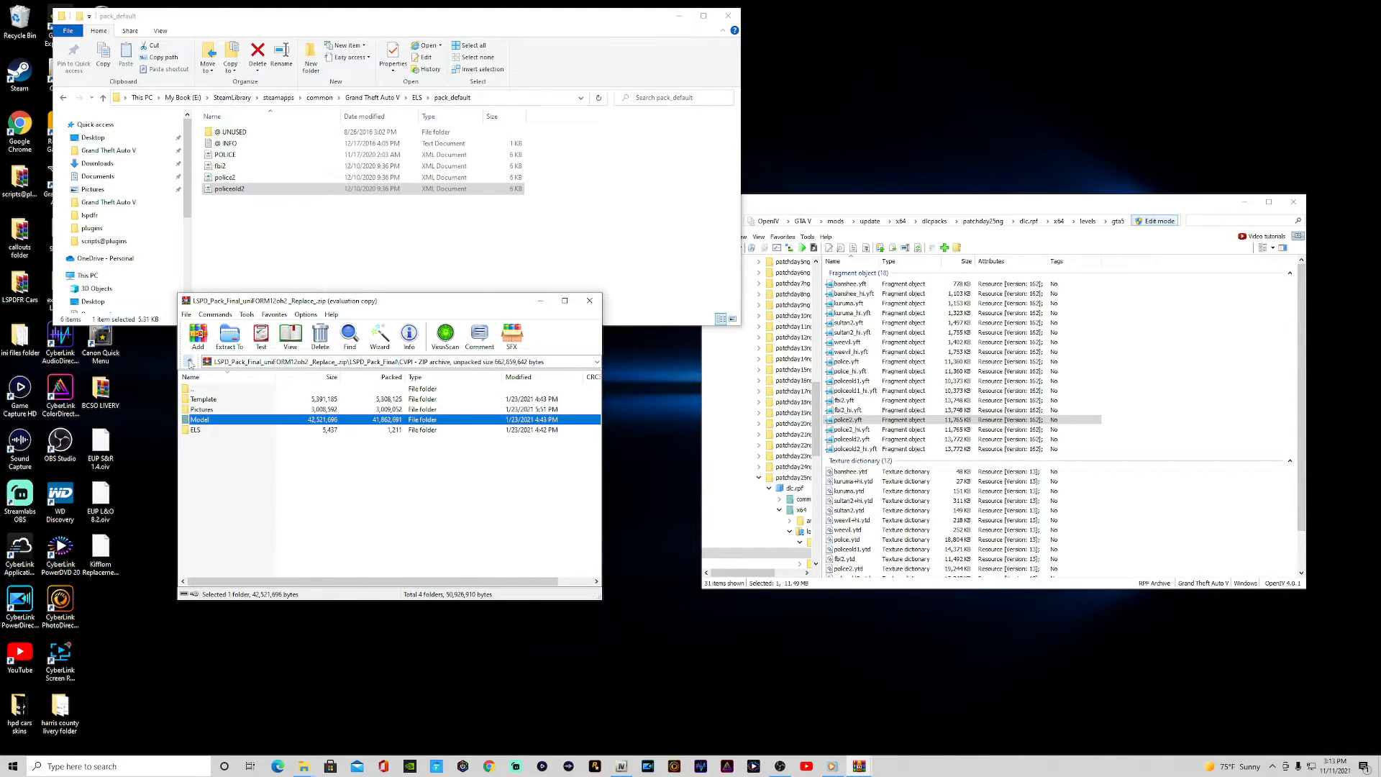
click(189, 361)
double_click(203, 421)
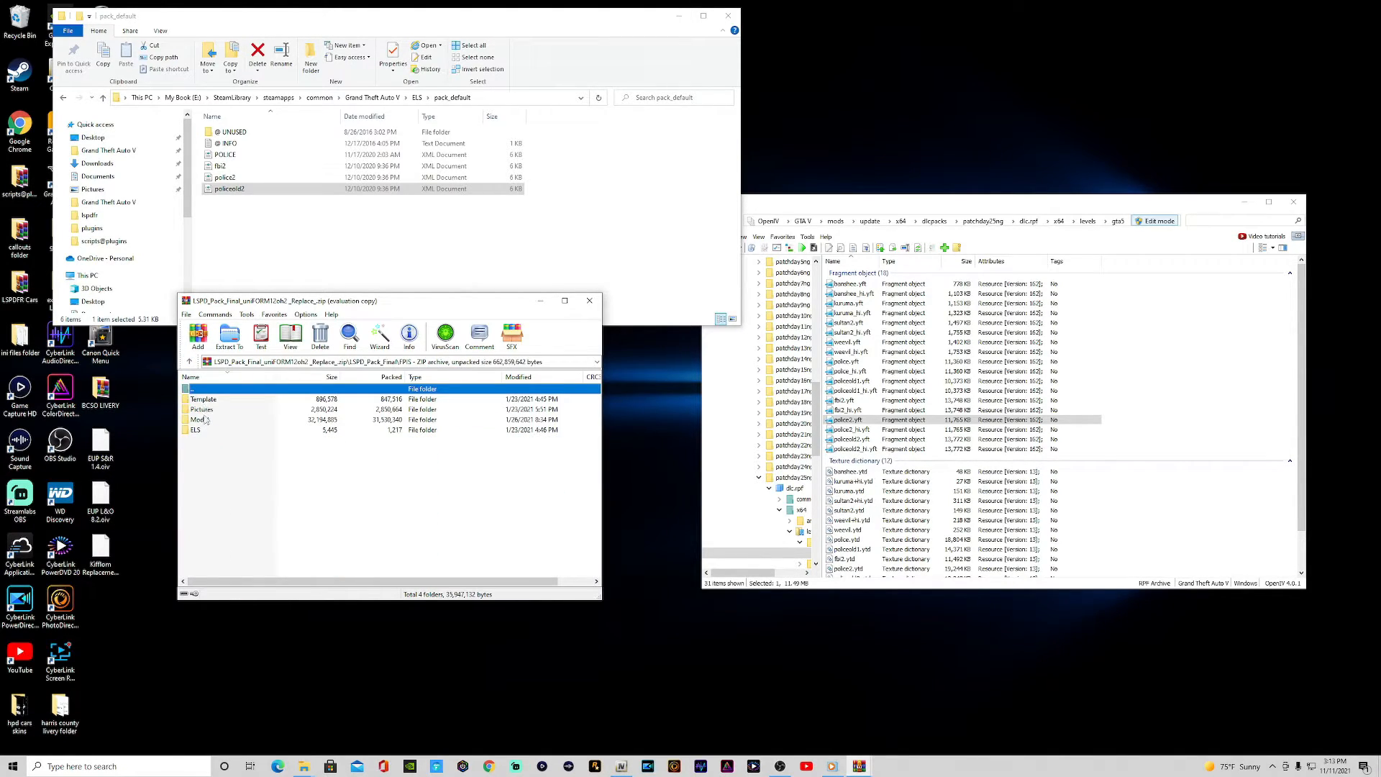
double_click(205, 420)
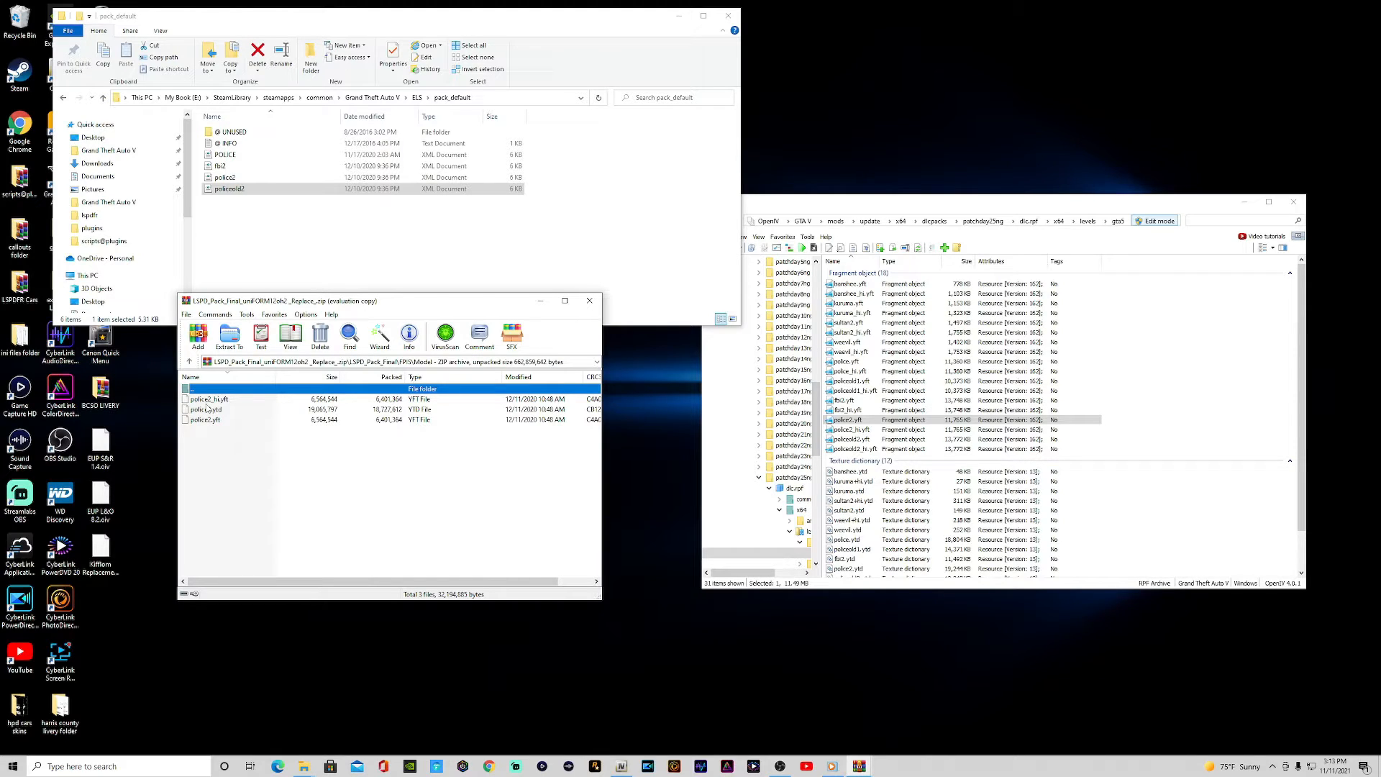
click(189, 362)
click(189, 362)
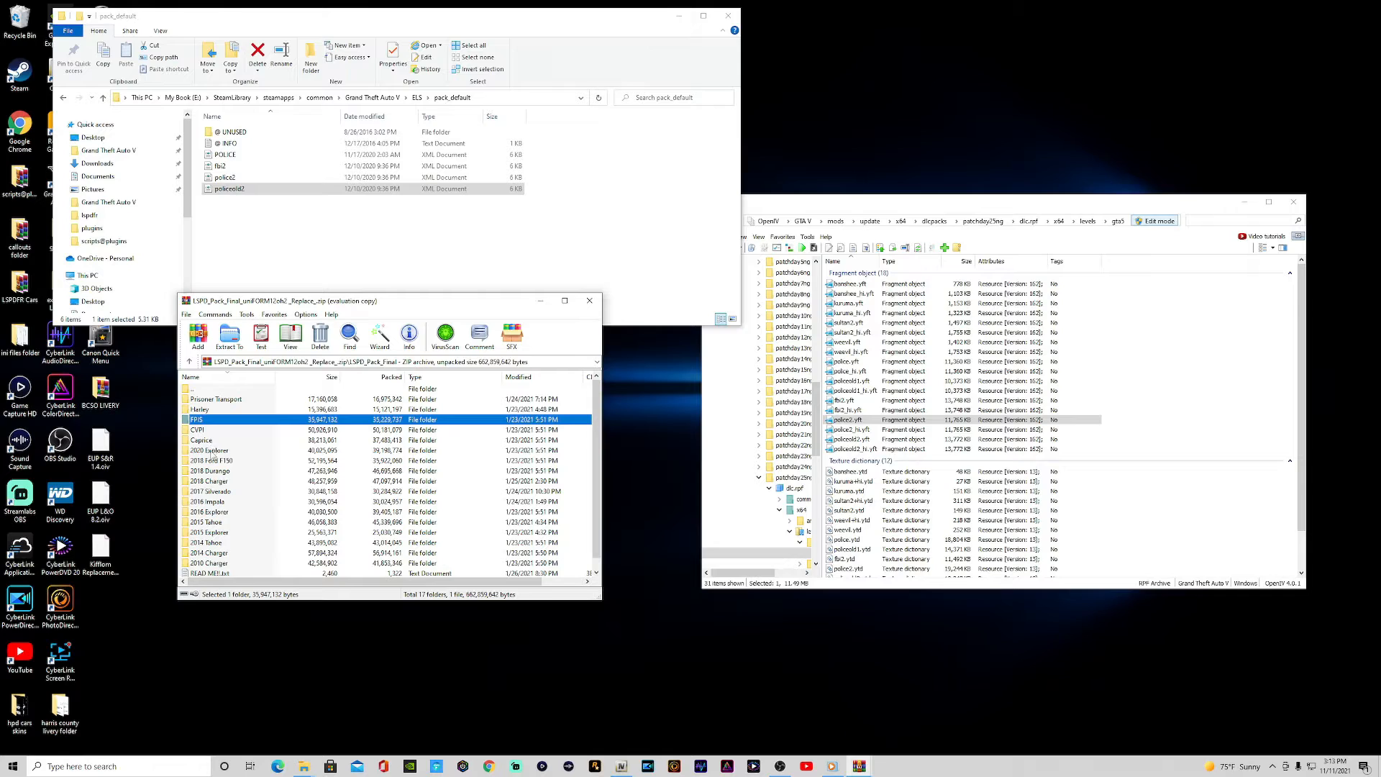
double_click(213, 451)
double_click(207, 421)
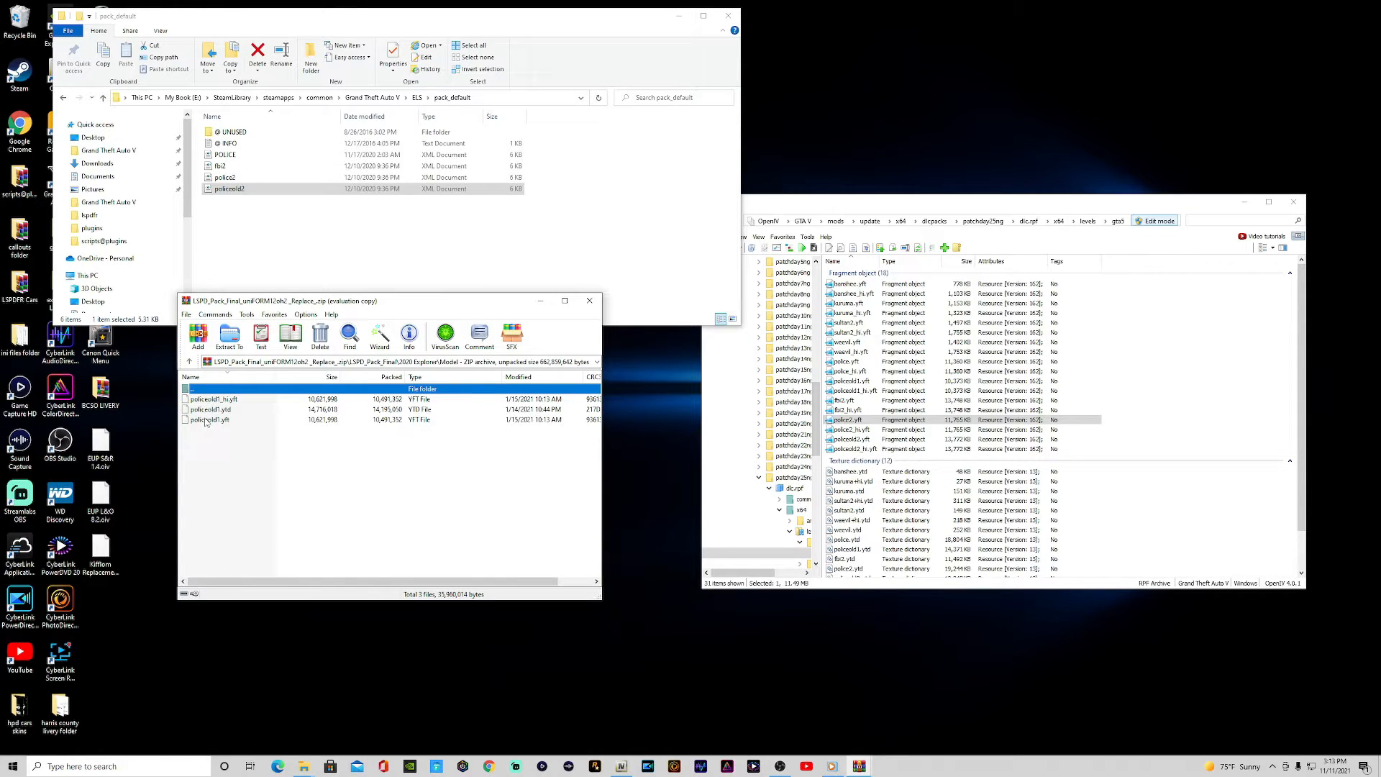
click(190, 362)
click(189, 362)
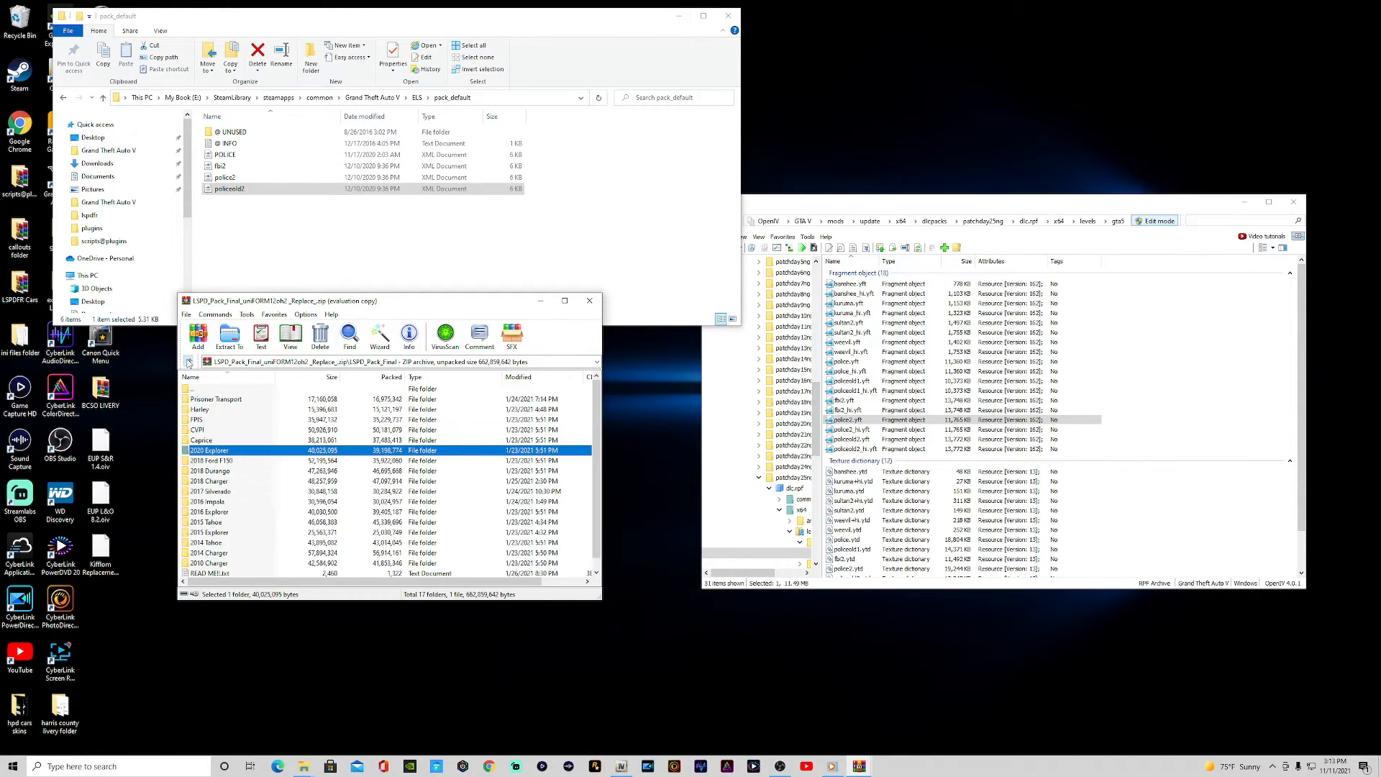
Copy the three police3 model files from the 2016 Impala Model folder into the OpenIV game folder and return to the Impala folder.
double_click(213, 502)
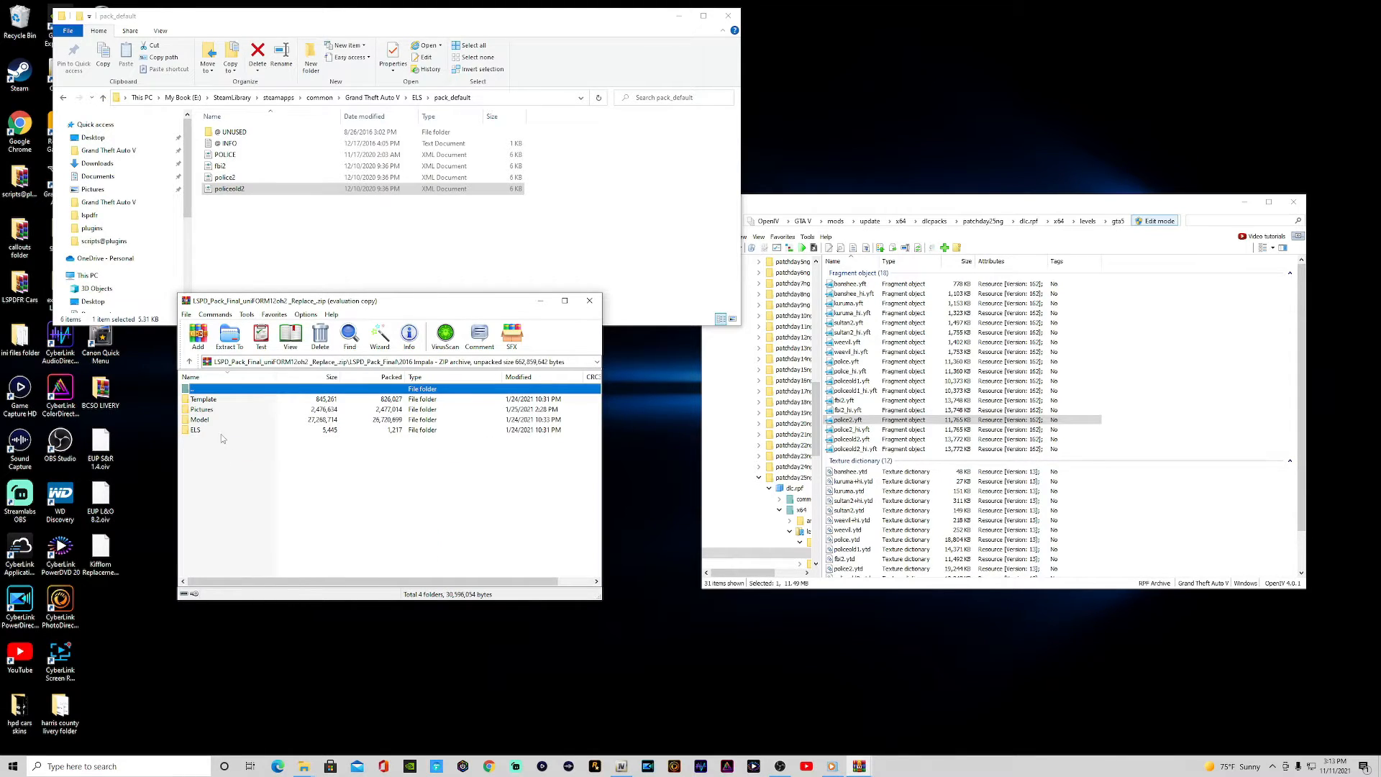
double_click(200, 420)
drag(204, 432, 206, 400)
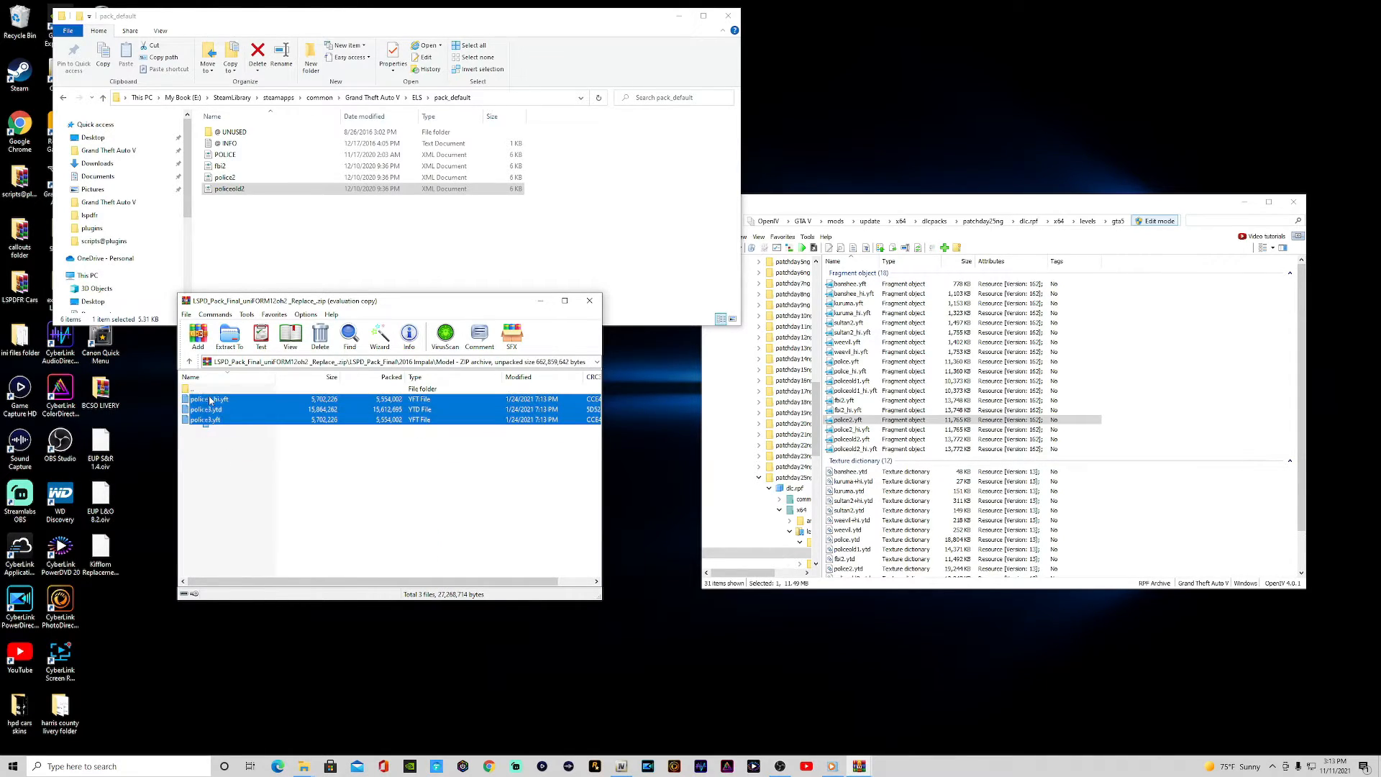
drag(1211, 408, 1211, 410)
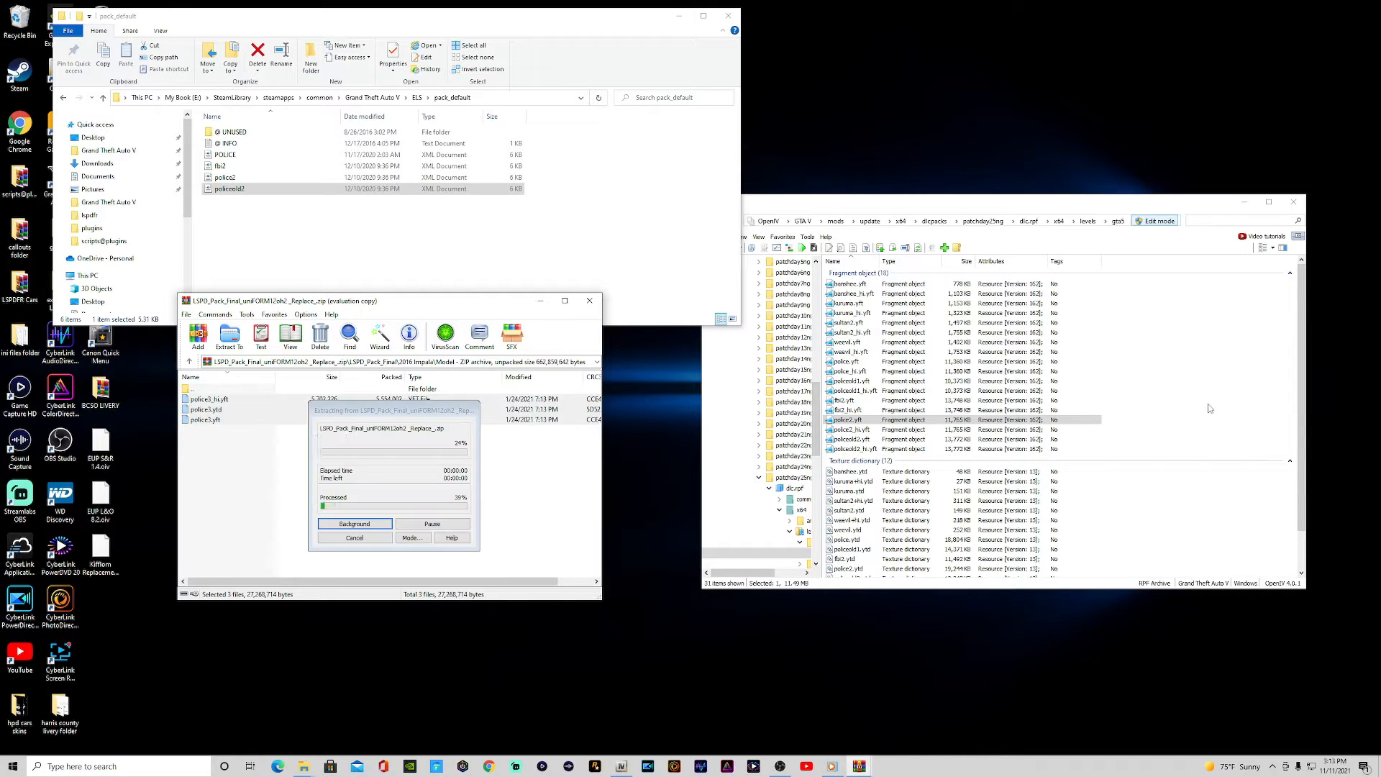
click(189, 361)
Copy police3.xml from the 2016 Impala ELS folder into pack_default and return to the pack's vehicle list.
double_click(191, 430)
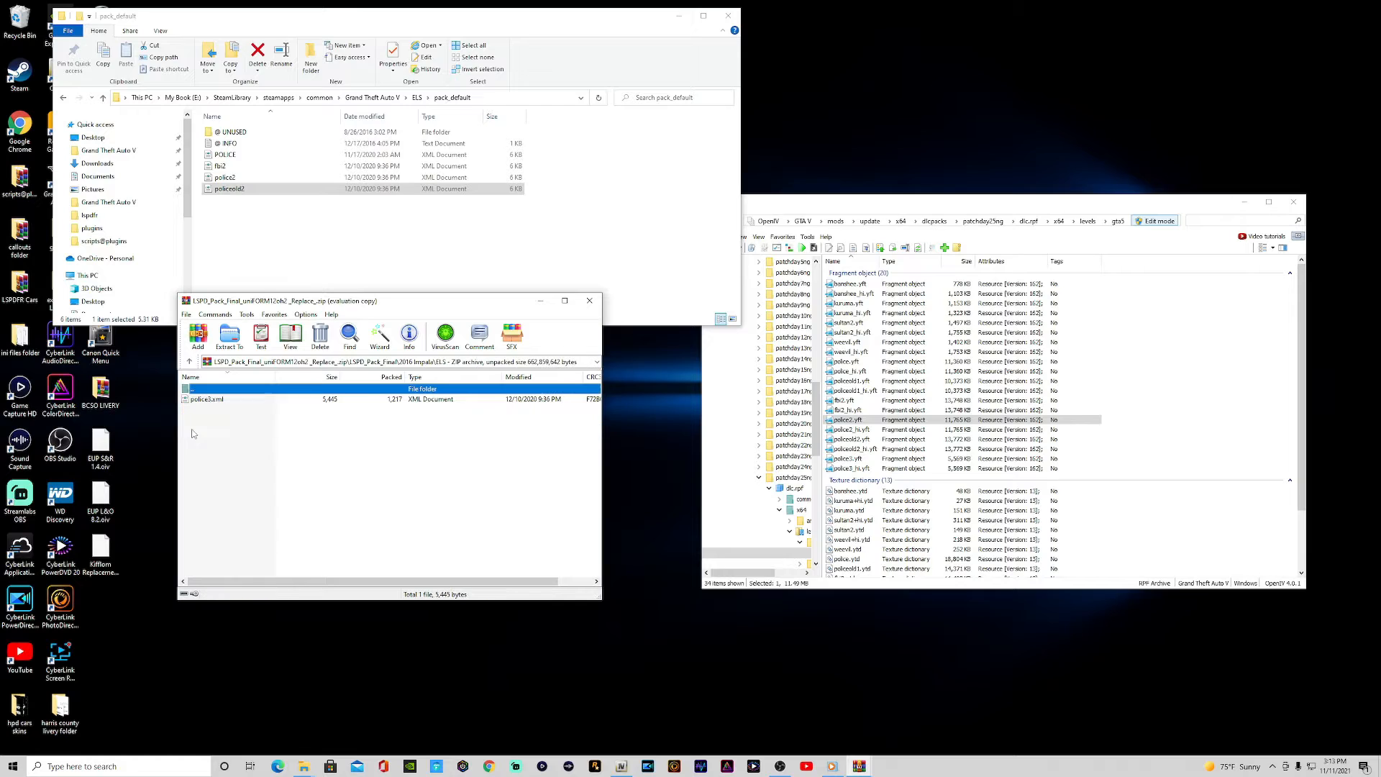
drag(201, 405, 317, 253)
click(528, 530)
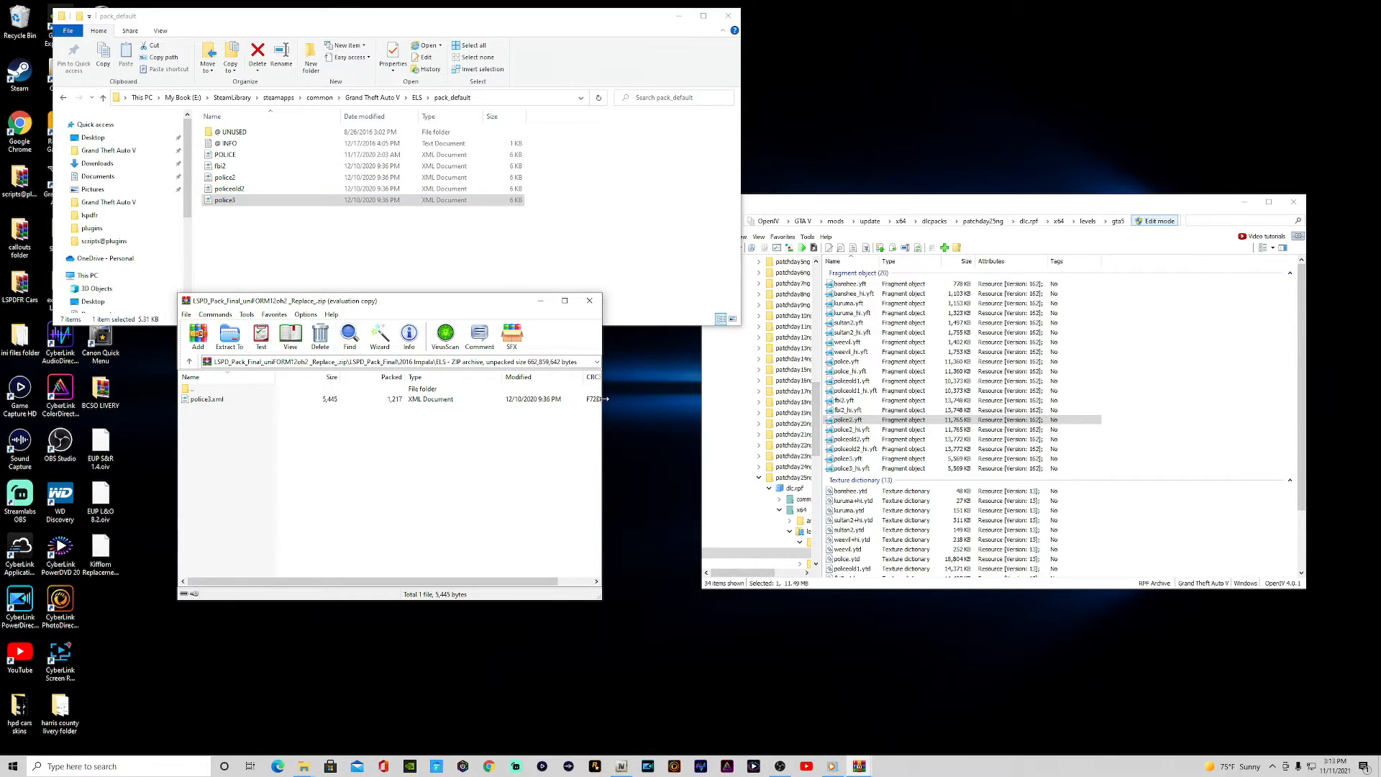
click(189, 362)
click(189, 362)
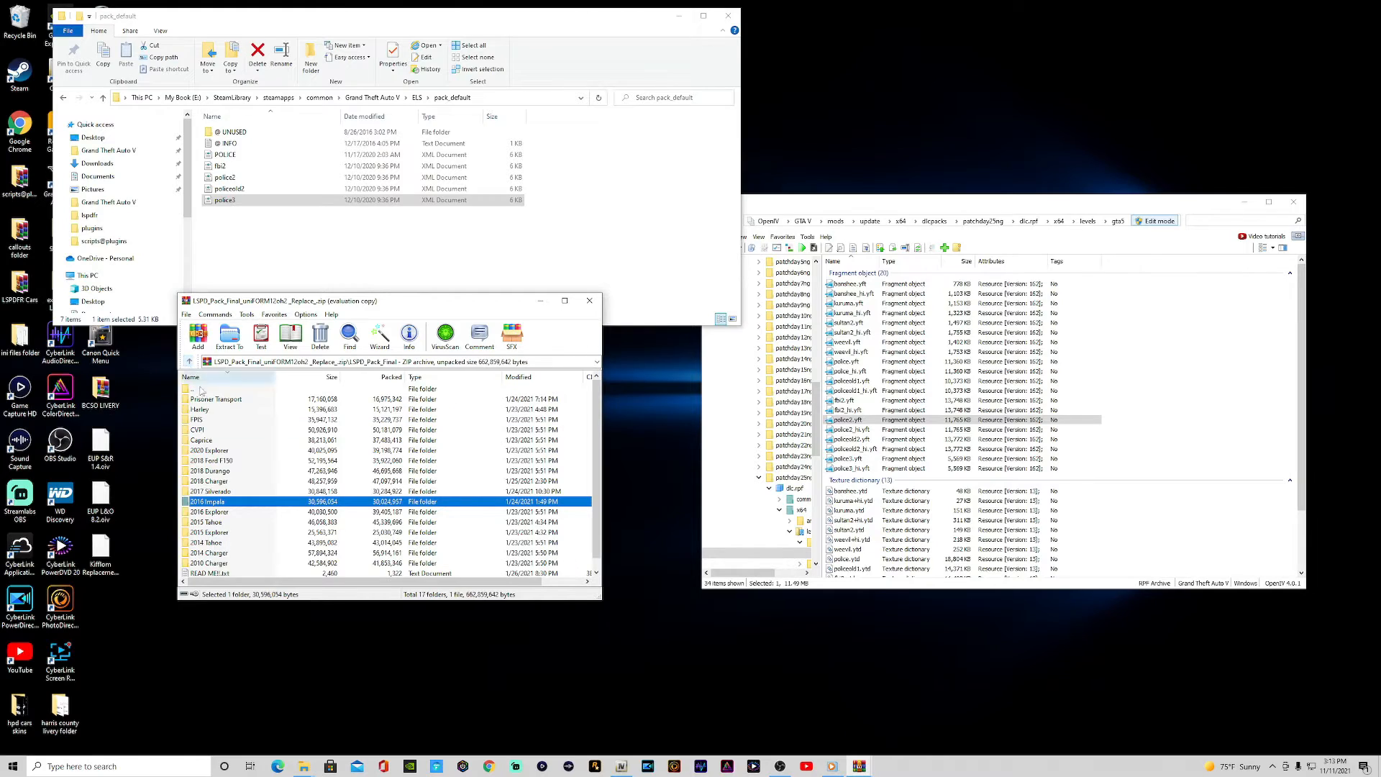
Check the model file names in the 2015 Tahoe Model folder and return to the pack's vehicle list.
double_click(224, 526)
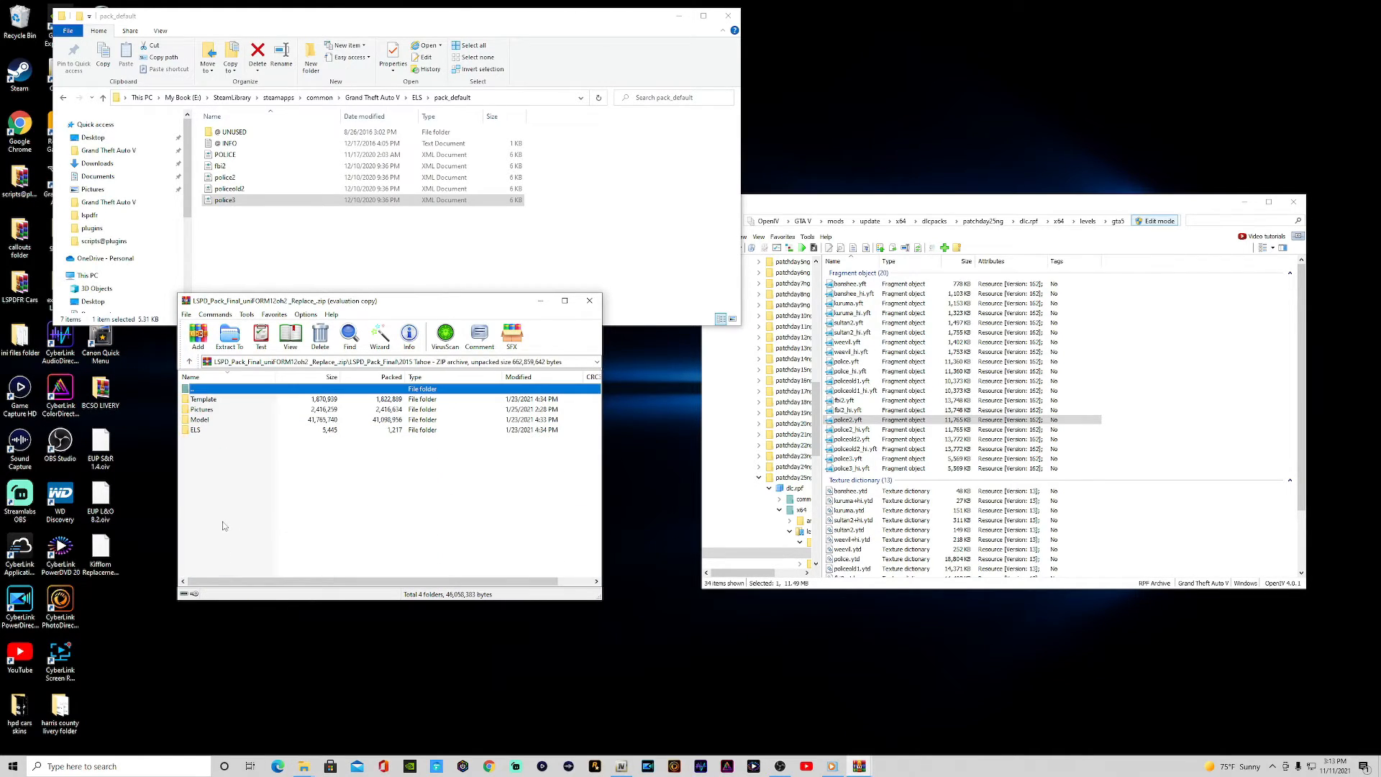
double_click(214, 422)
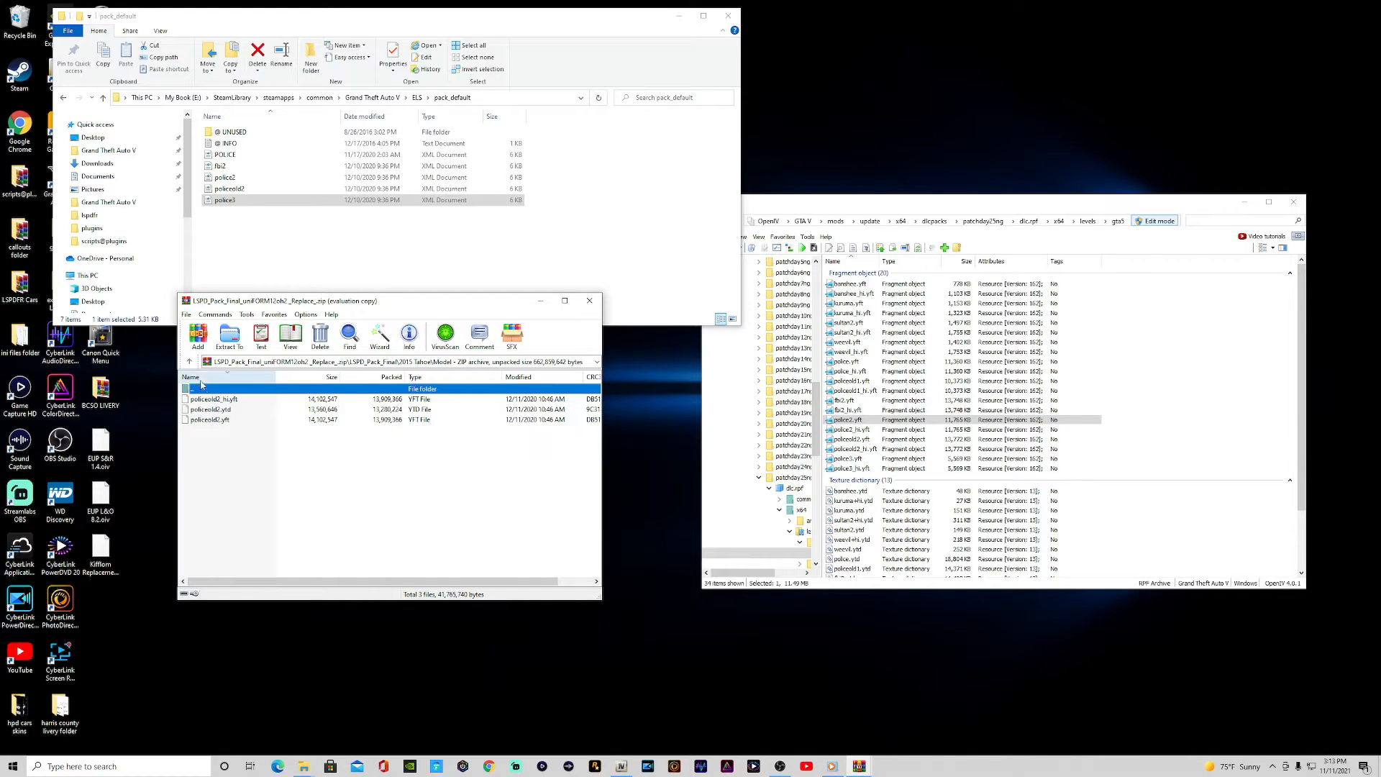
click(189, 362)
click(189, 362)
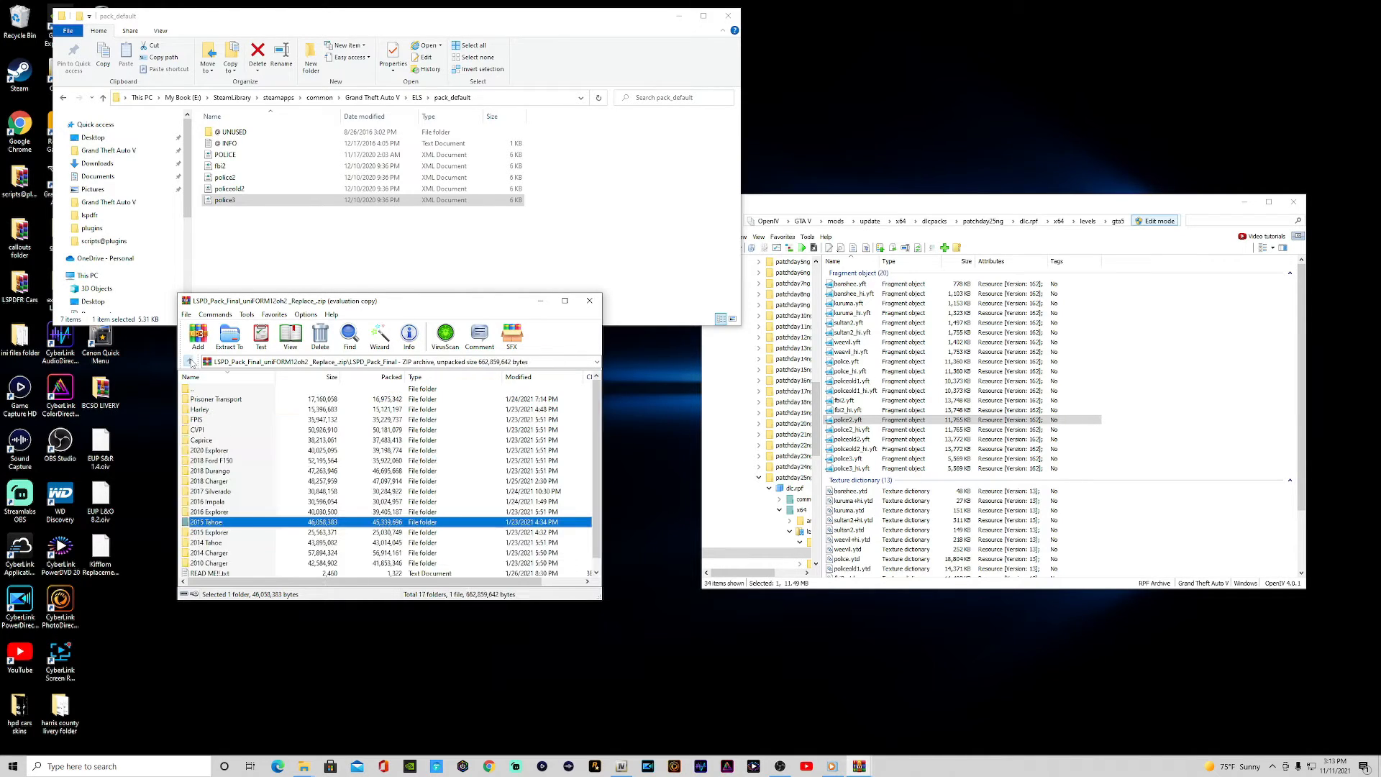
Copy the three police4 model files from the 2014 Tahoe Model folder into the OpenIV game folder and return to the Tahoe folder.
double_click(210, 543)
double_click(200, 420)
drag(206, 428, 1135, 429)
click(205, 445)
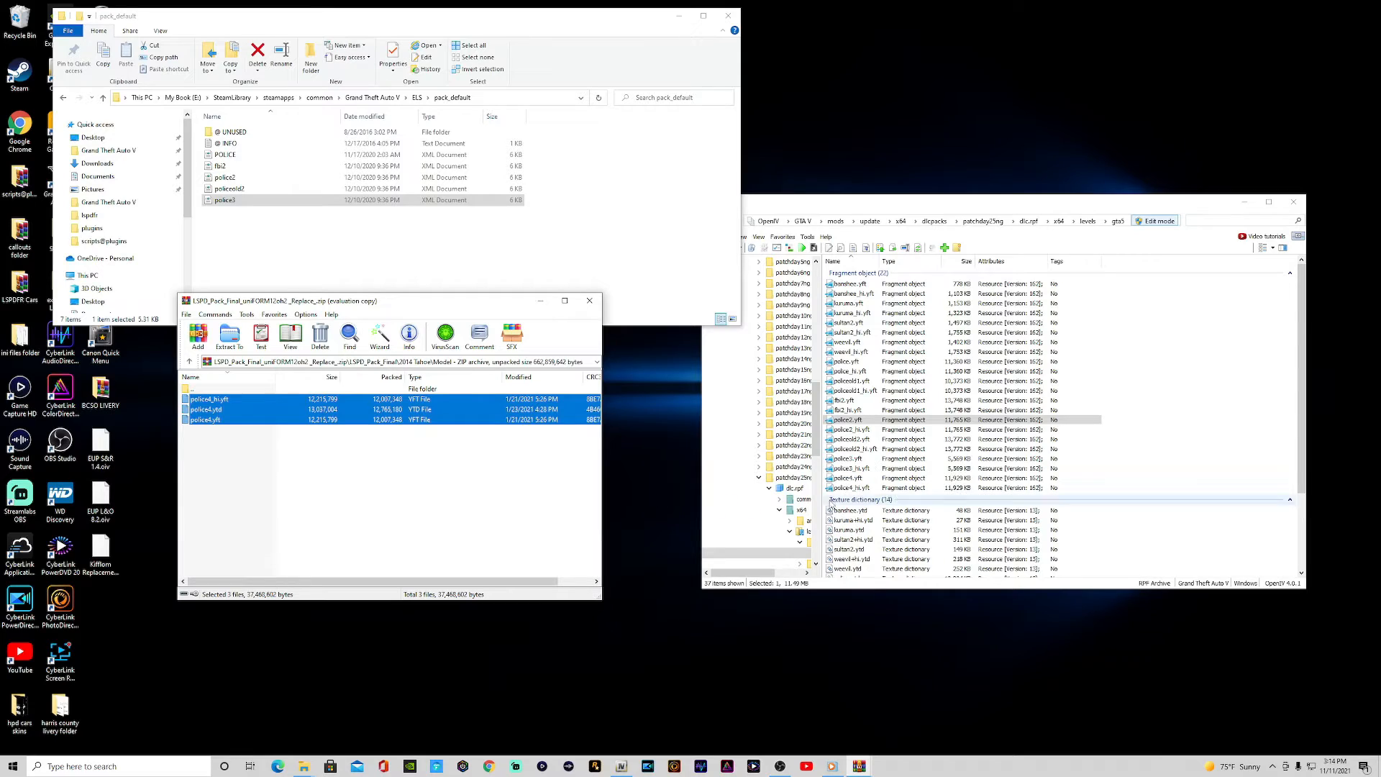
click(190, 361)
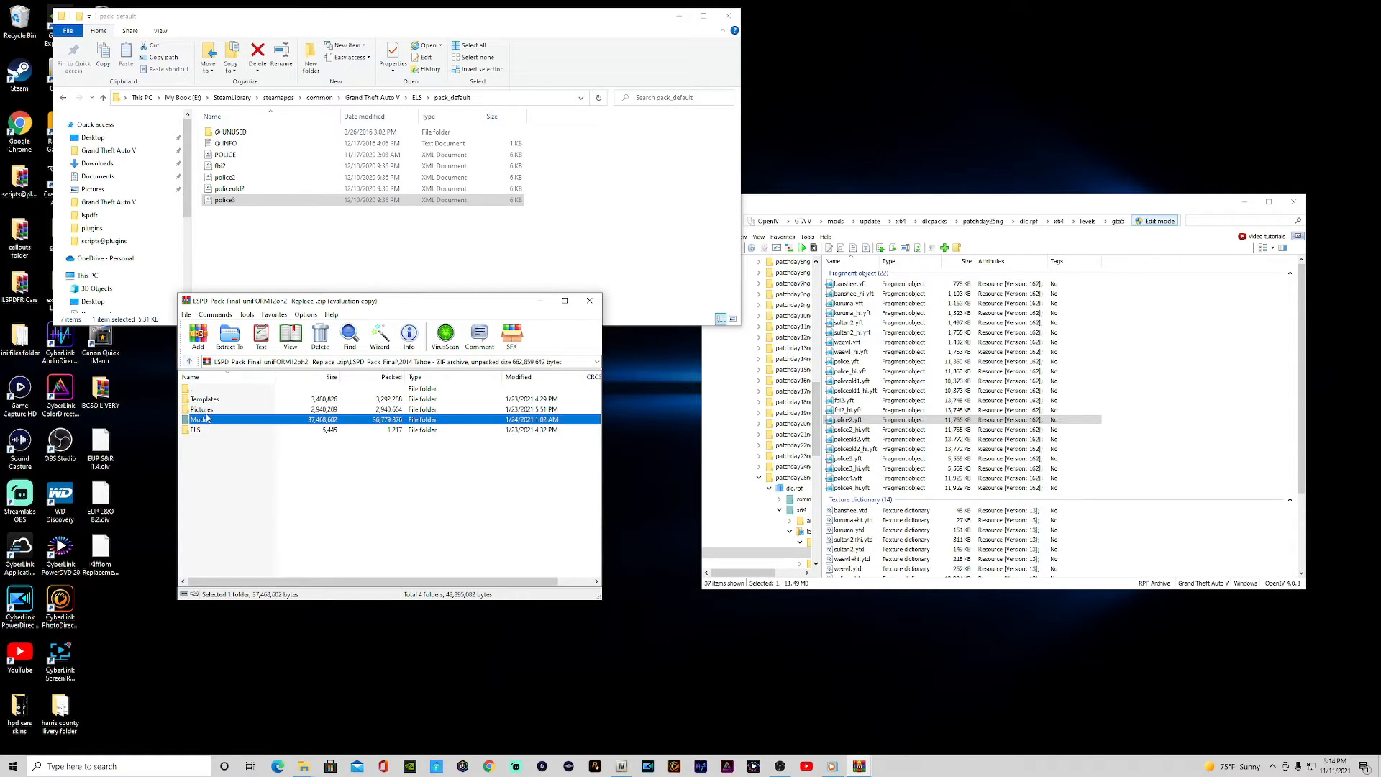
Copy police4.xml from the 2014 Tahoe ELS folder into pack_default.
double_click(195, 430)
drag(201, 401, 323, 244)
click(464, 460)
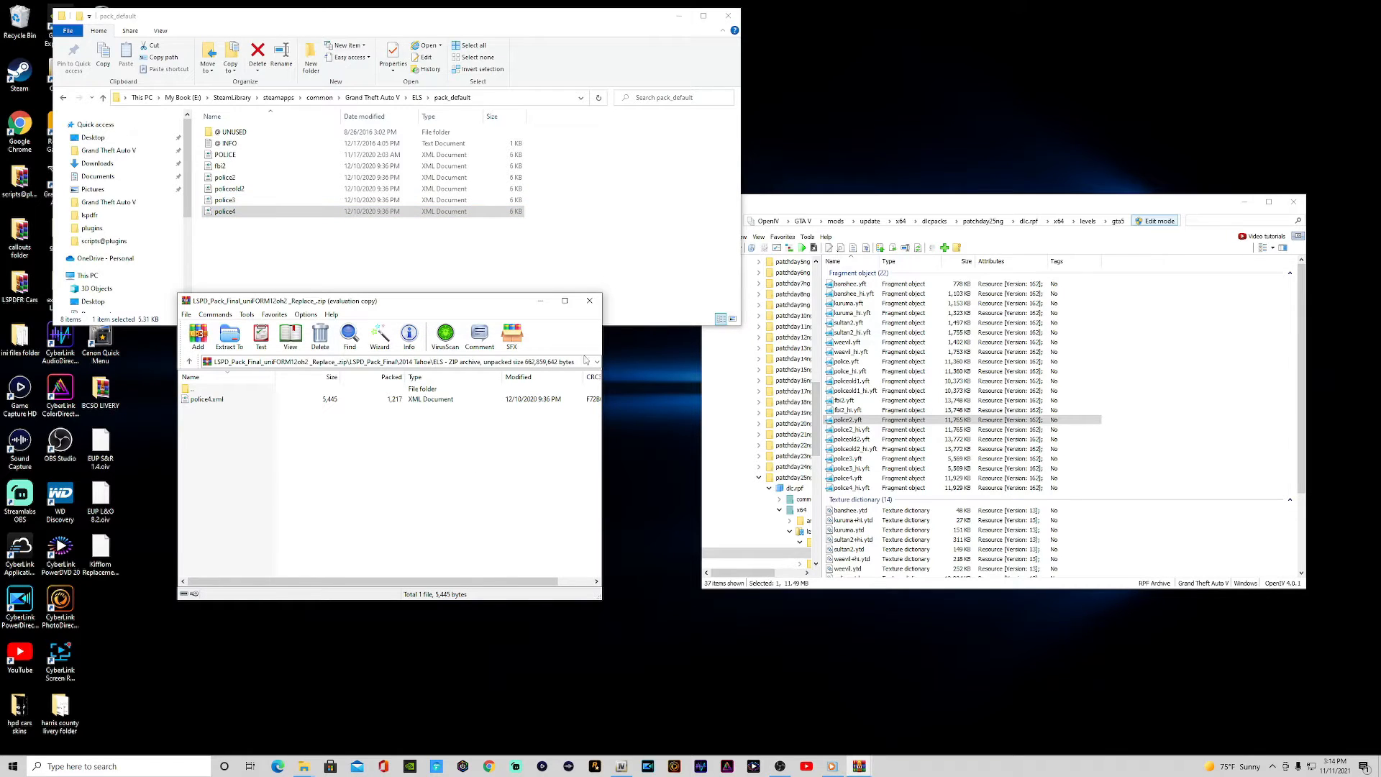
Return to the LSPD pack's vehicle list and preview the installed police.yft and policeold1.yft models in 3D.
click(189, 361)
click(189, 361)
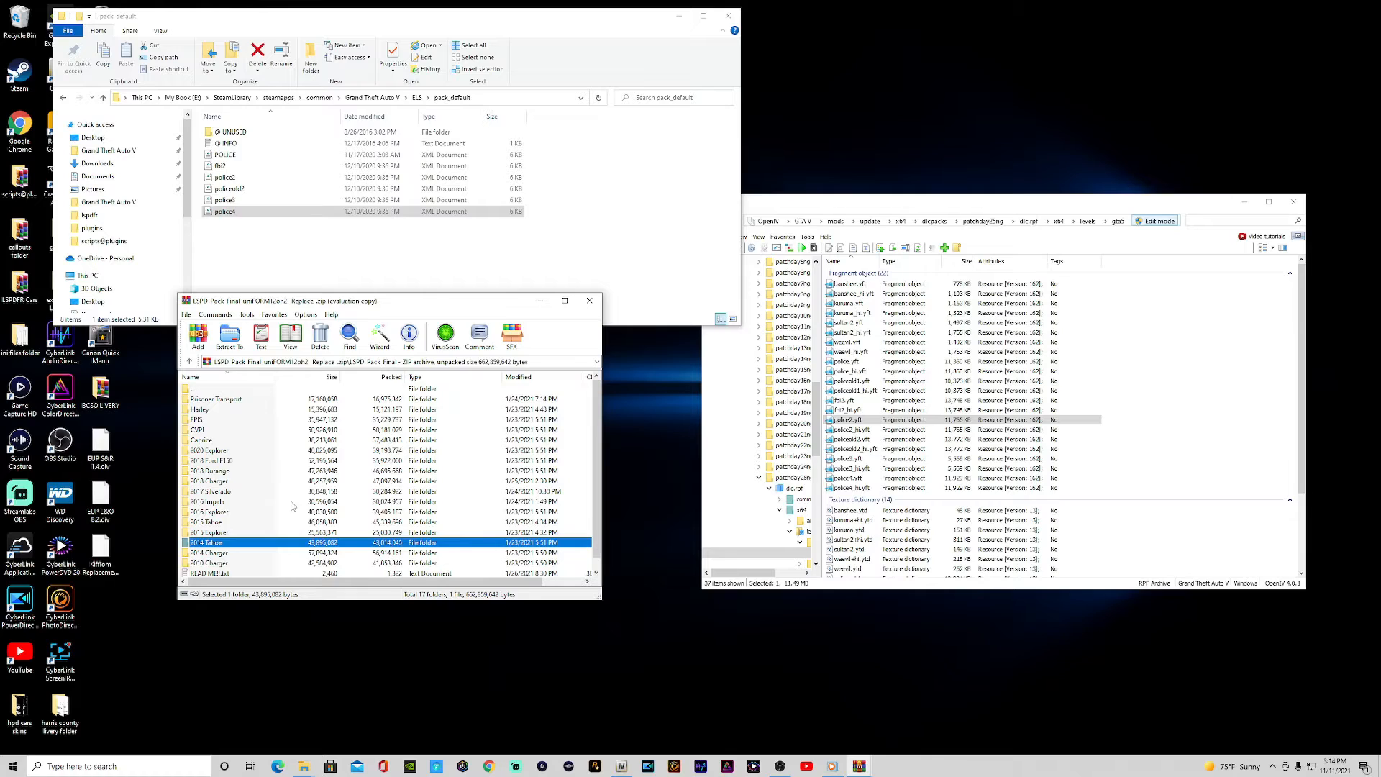
scroll(300, 512, down, 1)
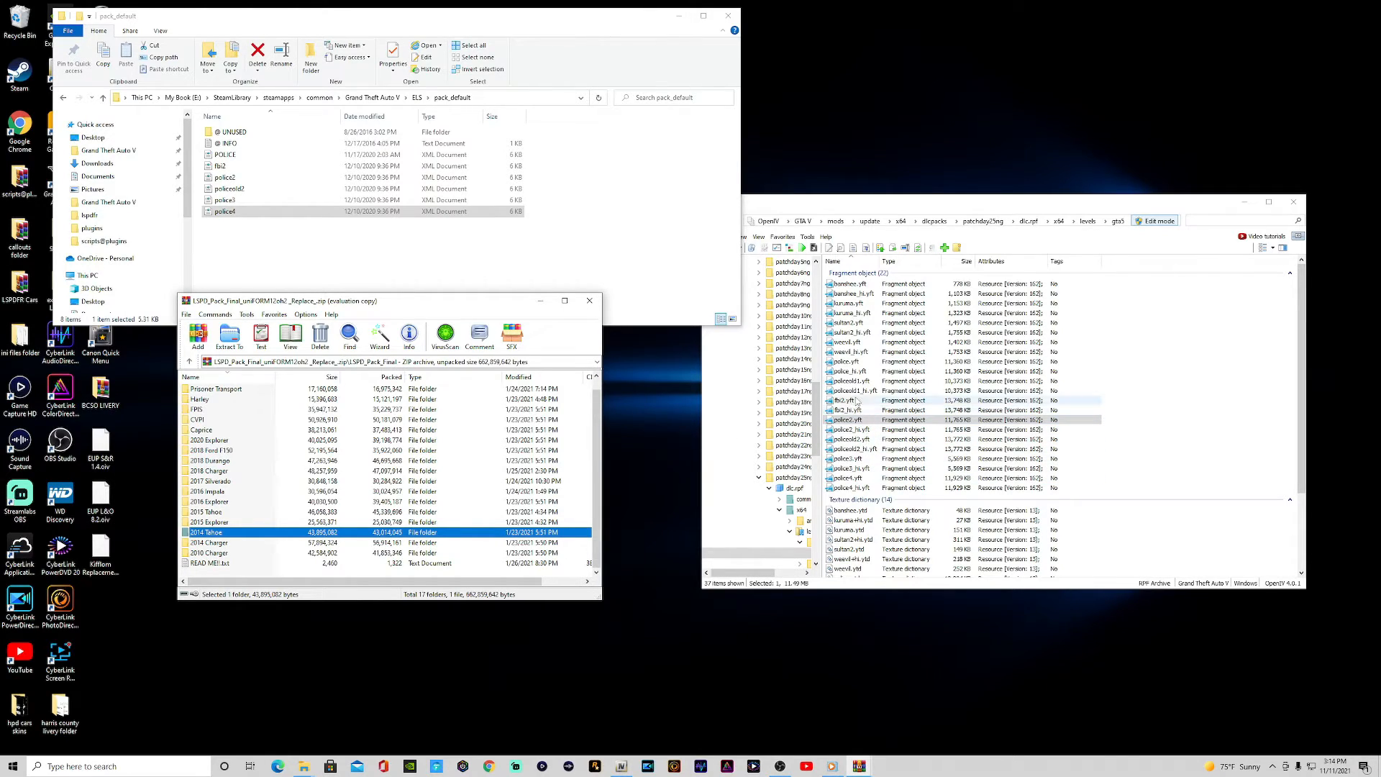
click(847, 361)
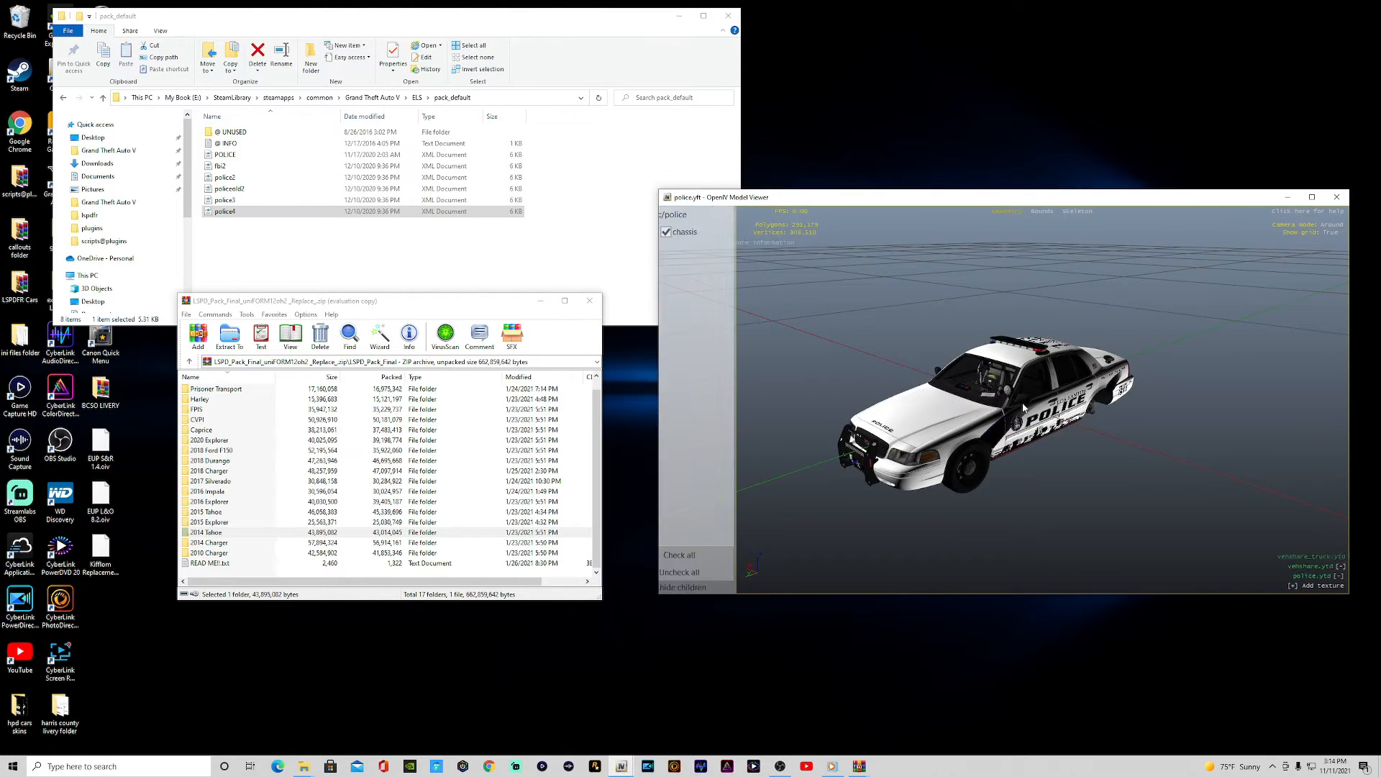
drag(899, 348, 996, 386)
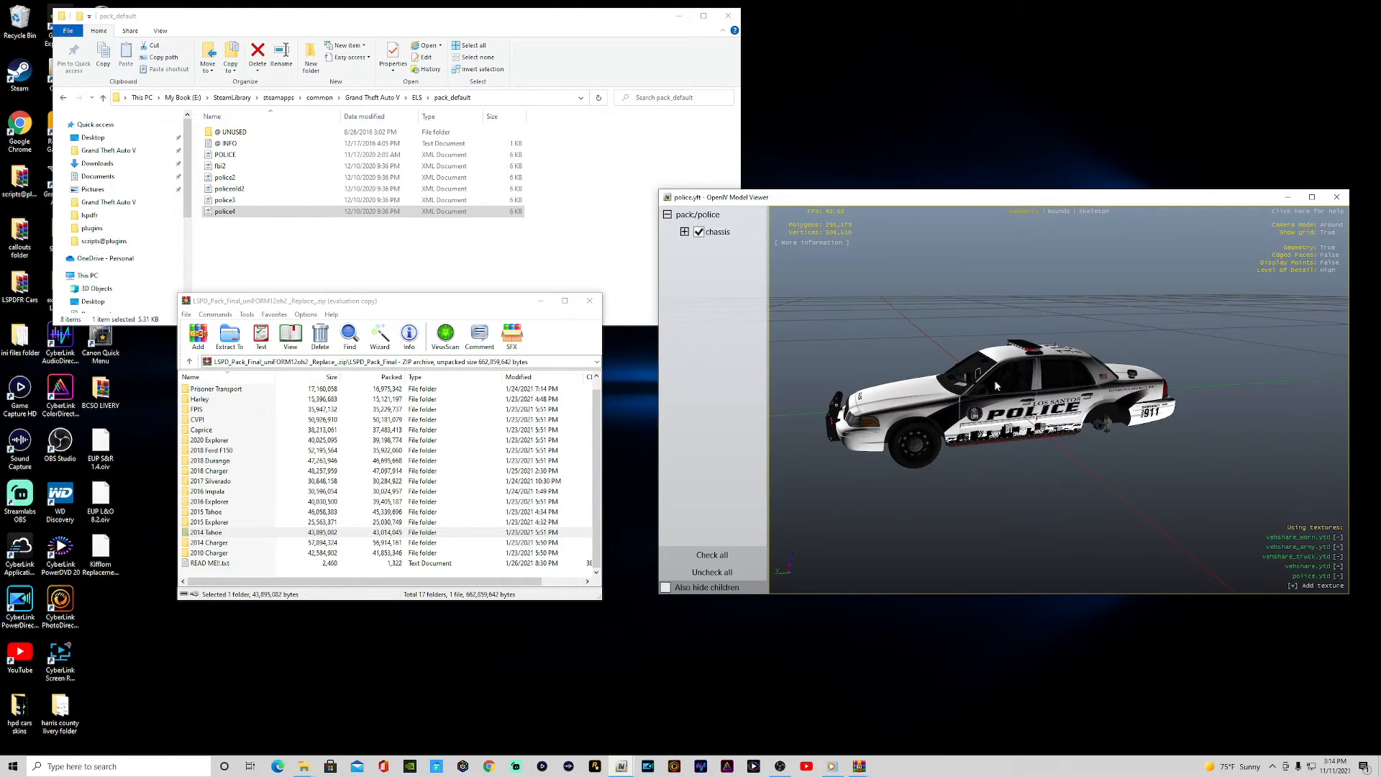
click(1337, 197)
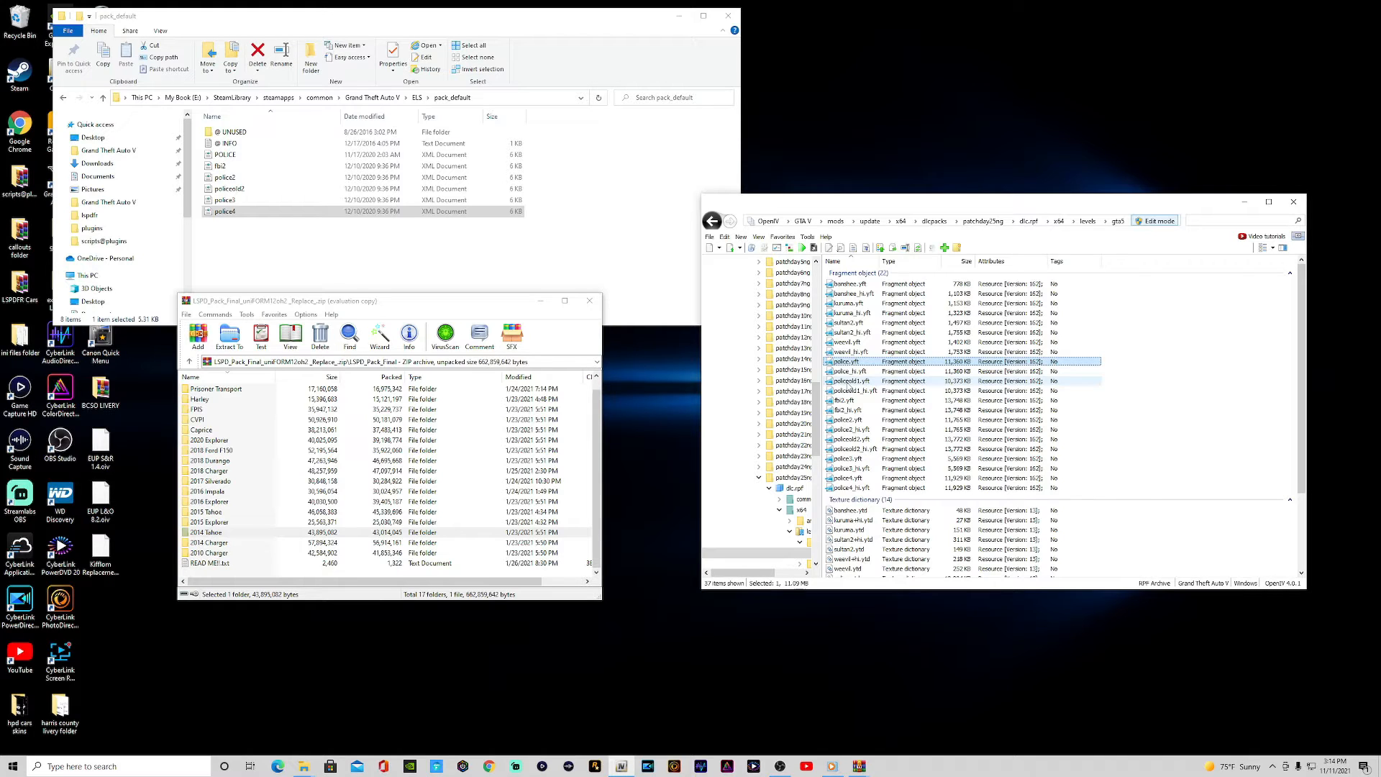
click(847, 381)
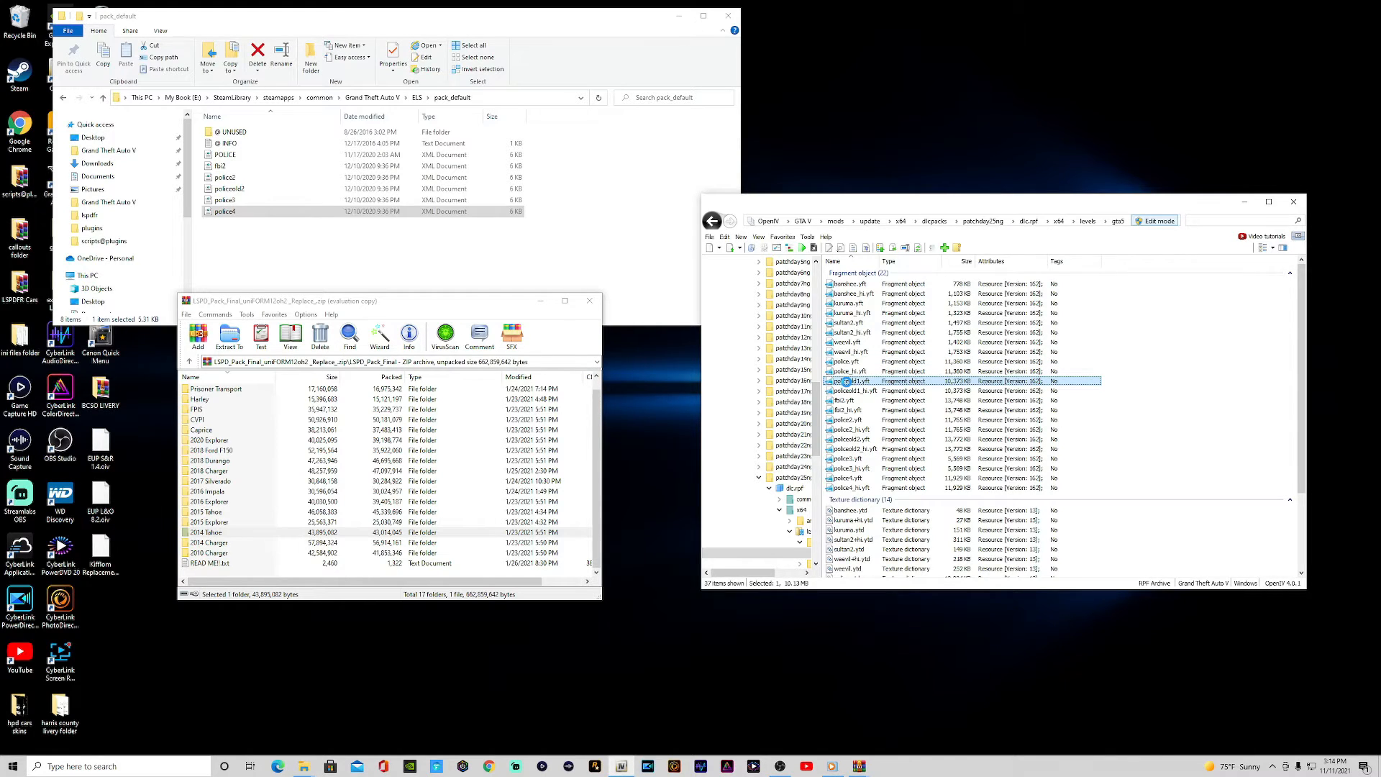
mouse_move(1036, 403)
mouse_down()
mouse_move(990, 379)
mouse_move(1043, 394)
mouse_up()
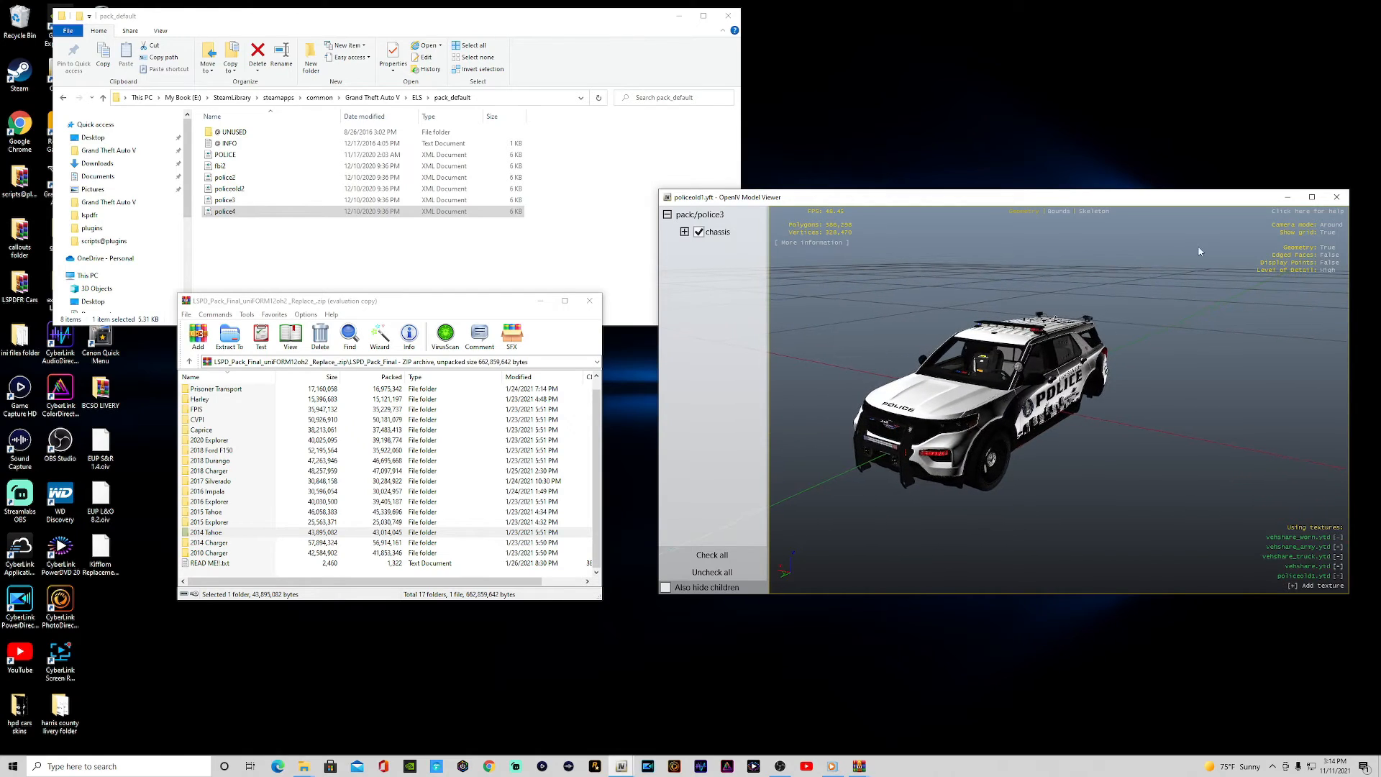
click(1335, 197)
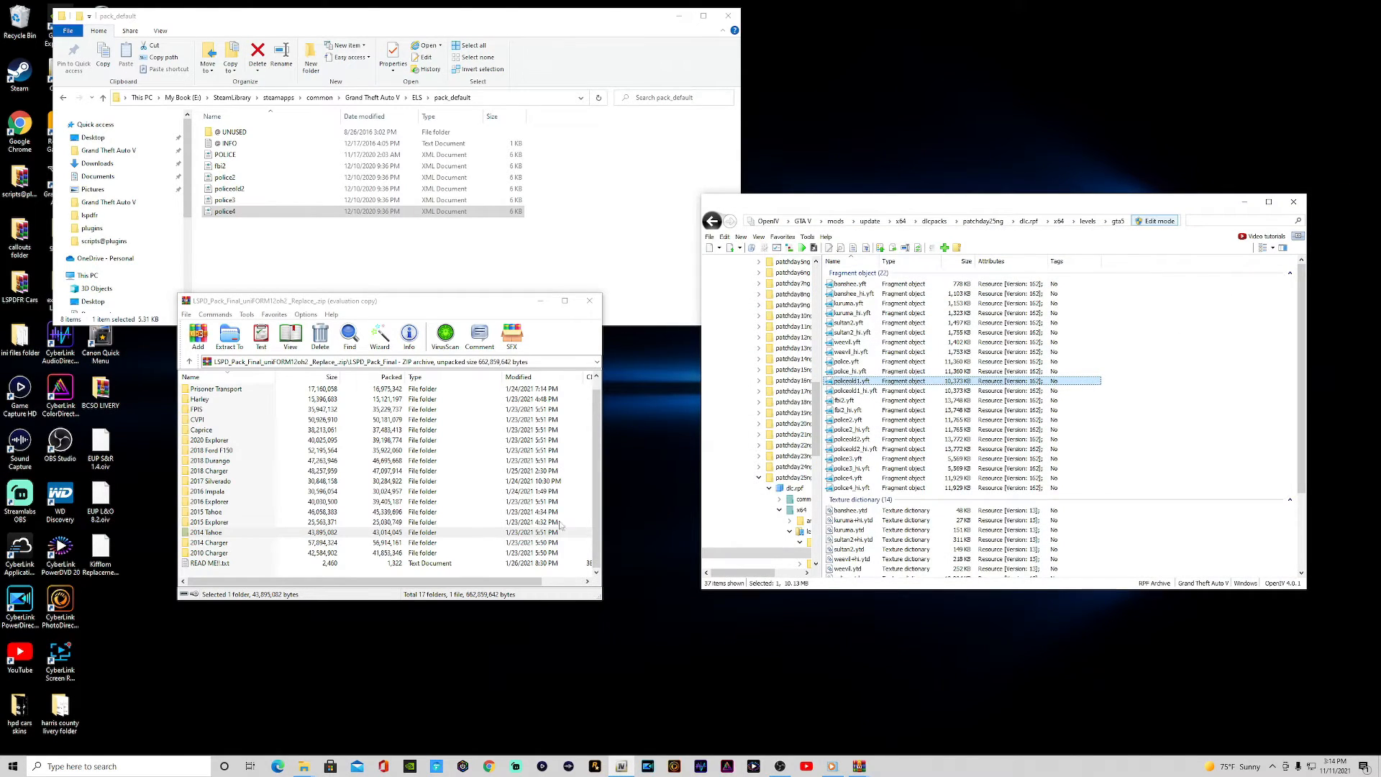
Check the model file names in the 2016 Explorer and 2020 Explorer Model folders and return to the pack's vehicle list.
double_click(218, 504)
double_click(204, 421)
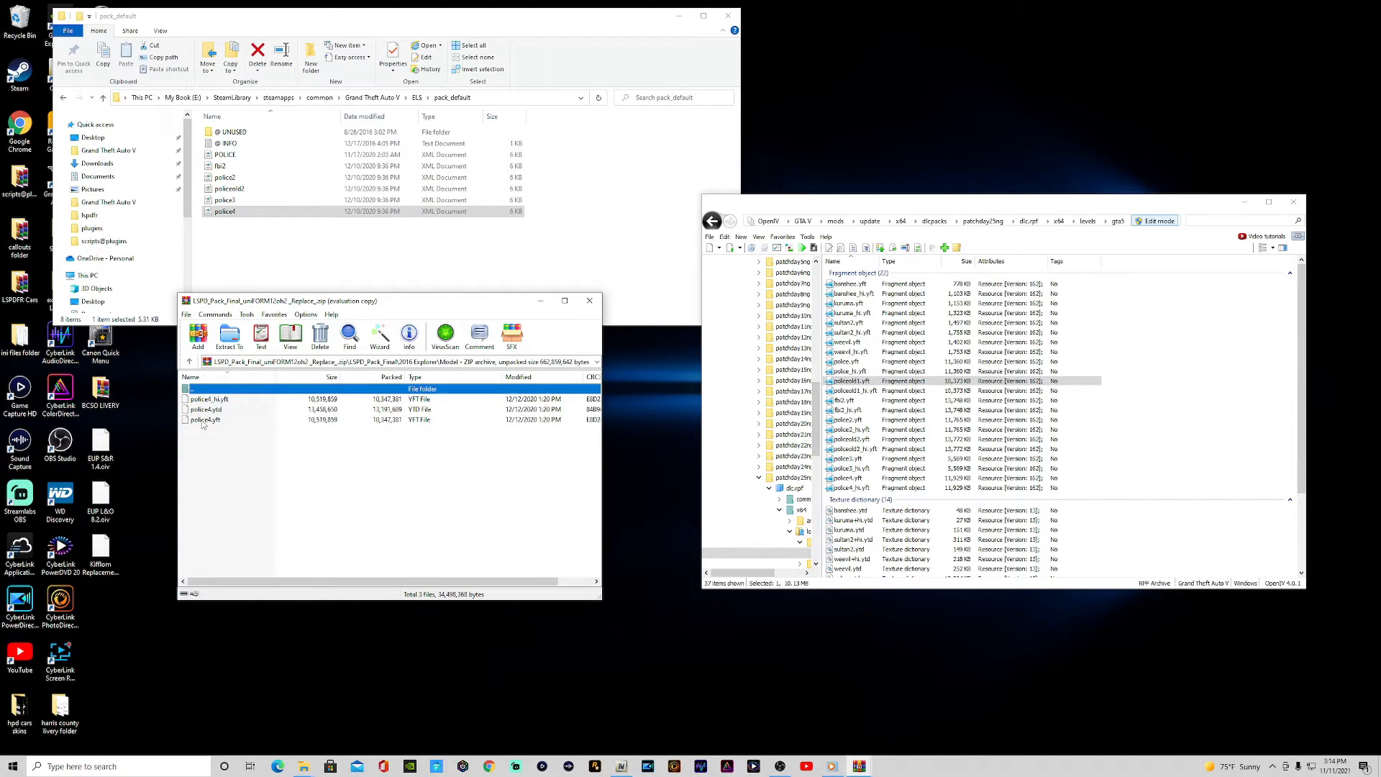
click(189, 361)
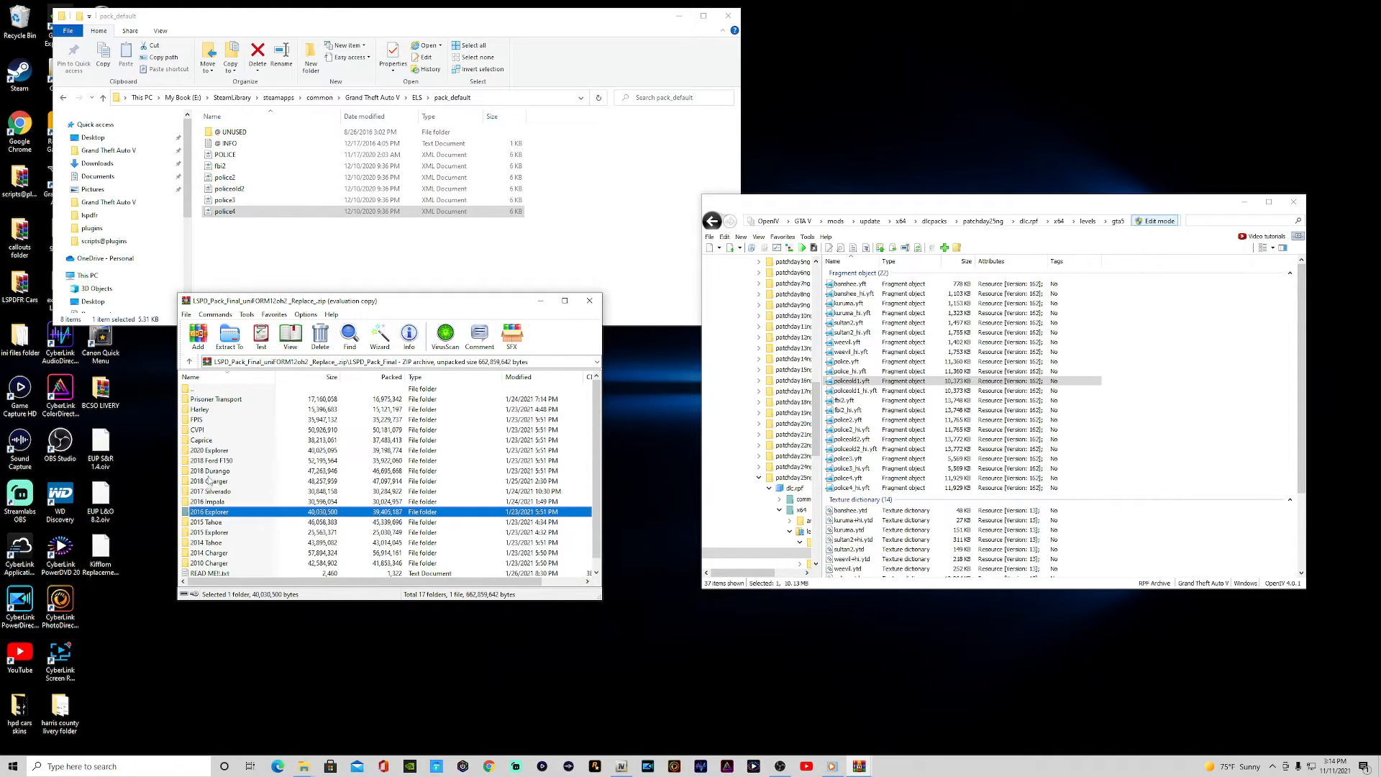
double_click(209, 451)
double_click(210, 421)
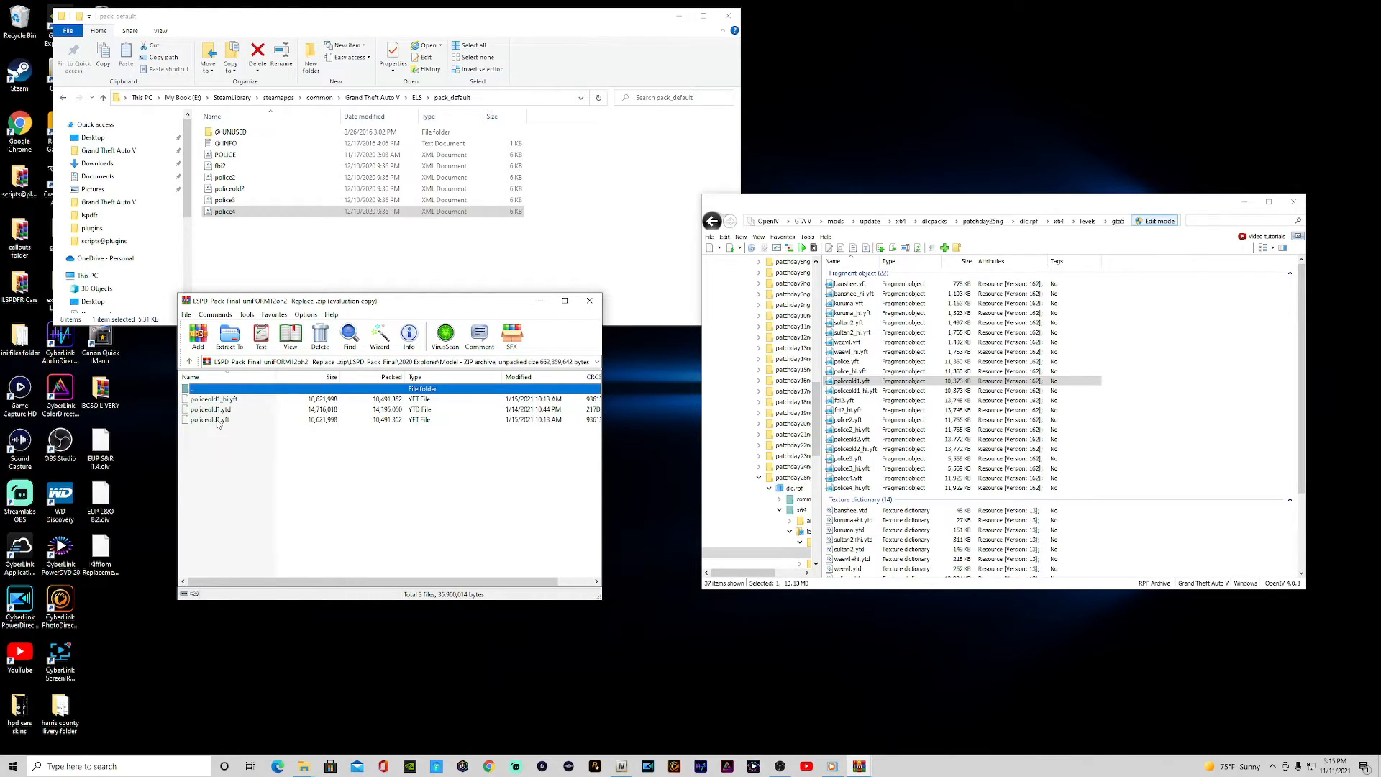
click(190, 362)
click(191, 362)
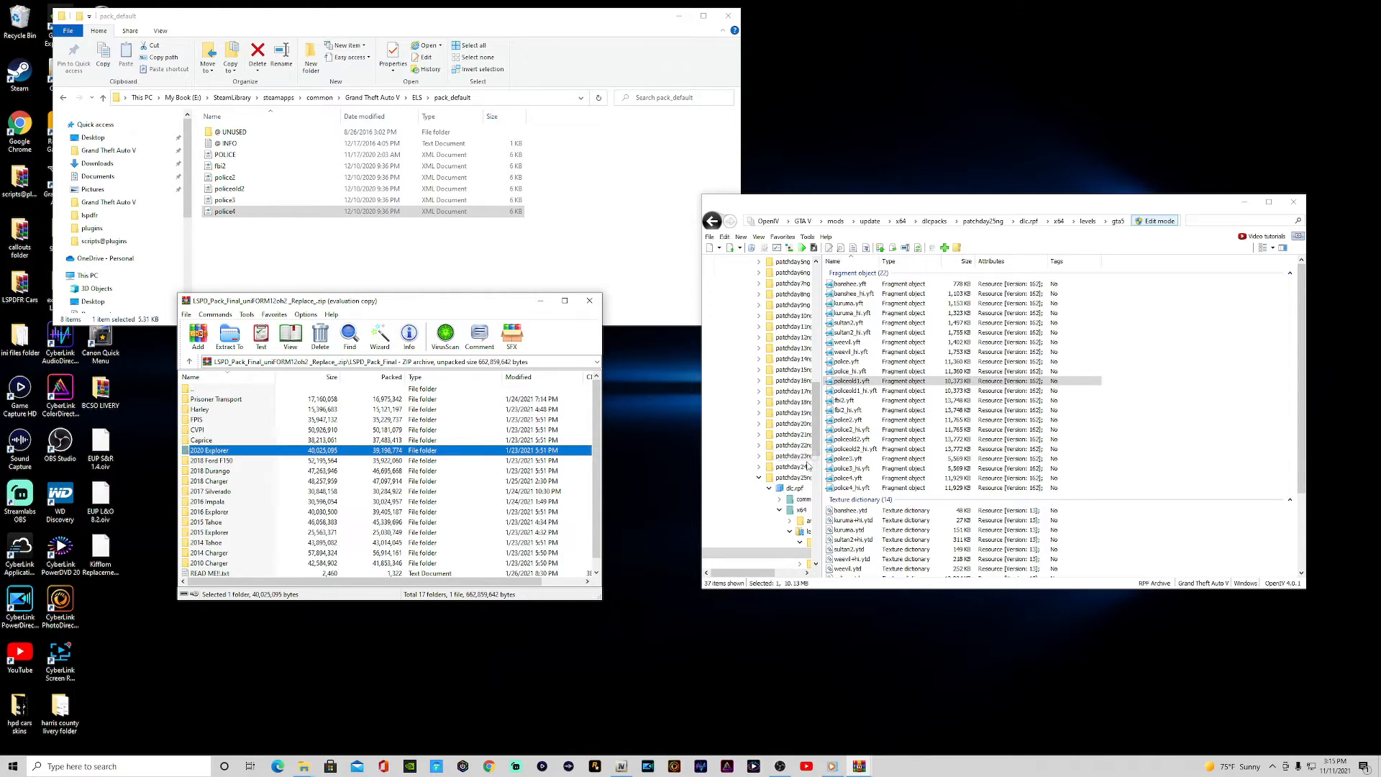
scroll(420, 501, down, 1)
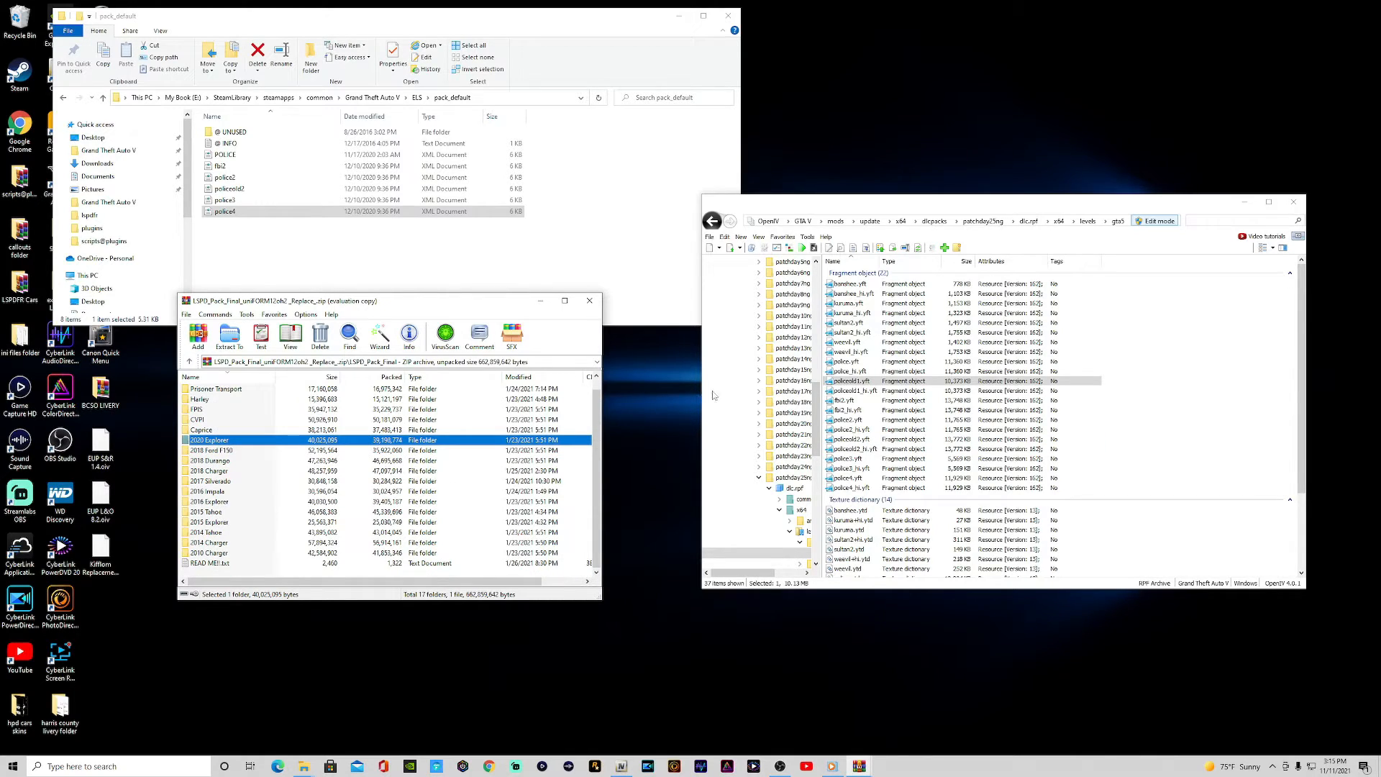
Preview the installed fbi2.yft, police2.yft, policeold2.yft and police3.yft models one after another, closing each preview.
click(854, 400)
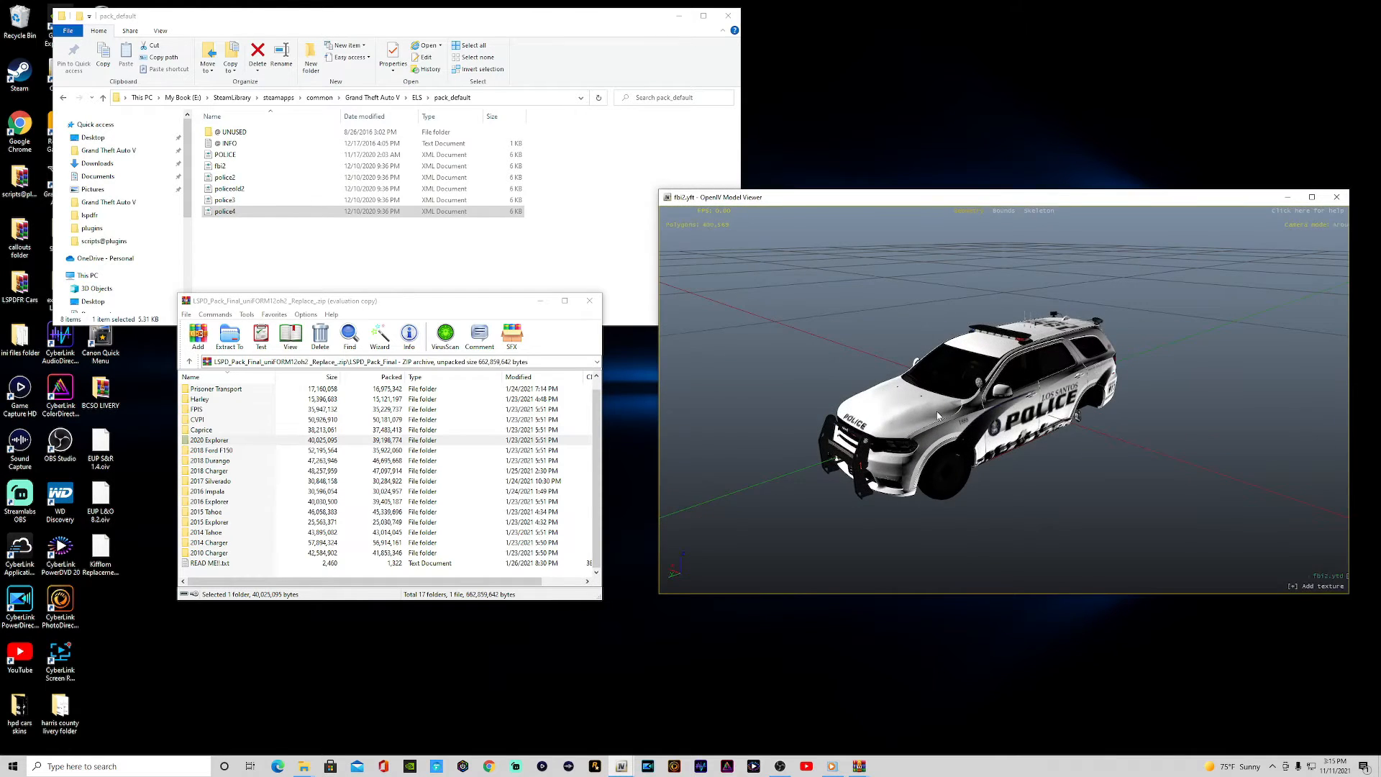
click(1336, 196)
double_click(860, 419)
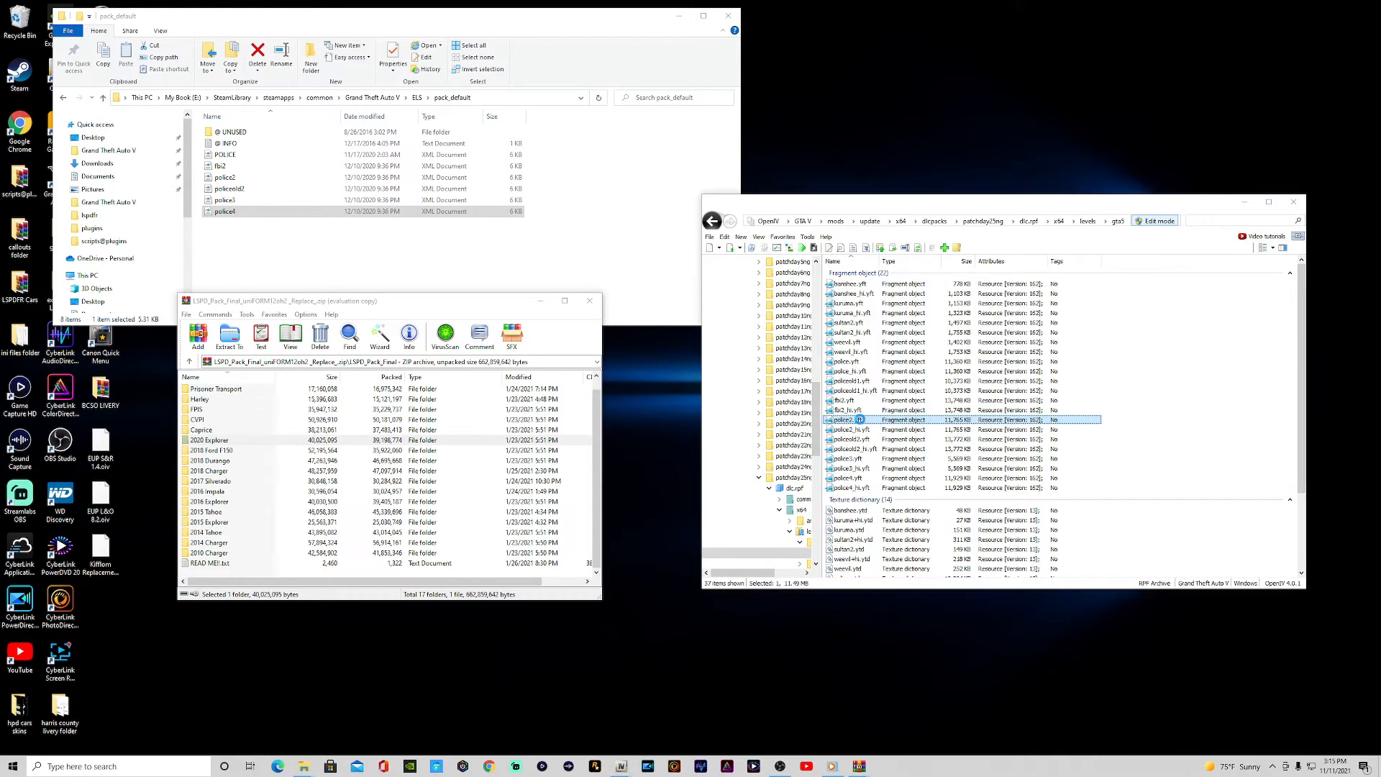
click(1337, 197)
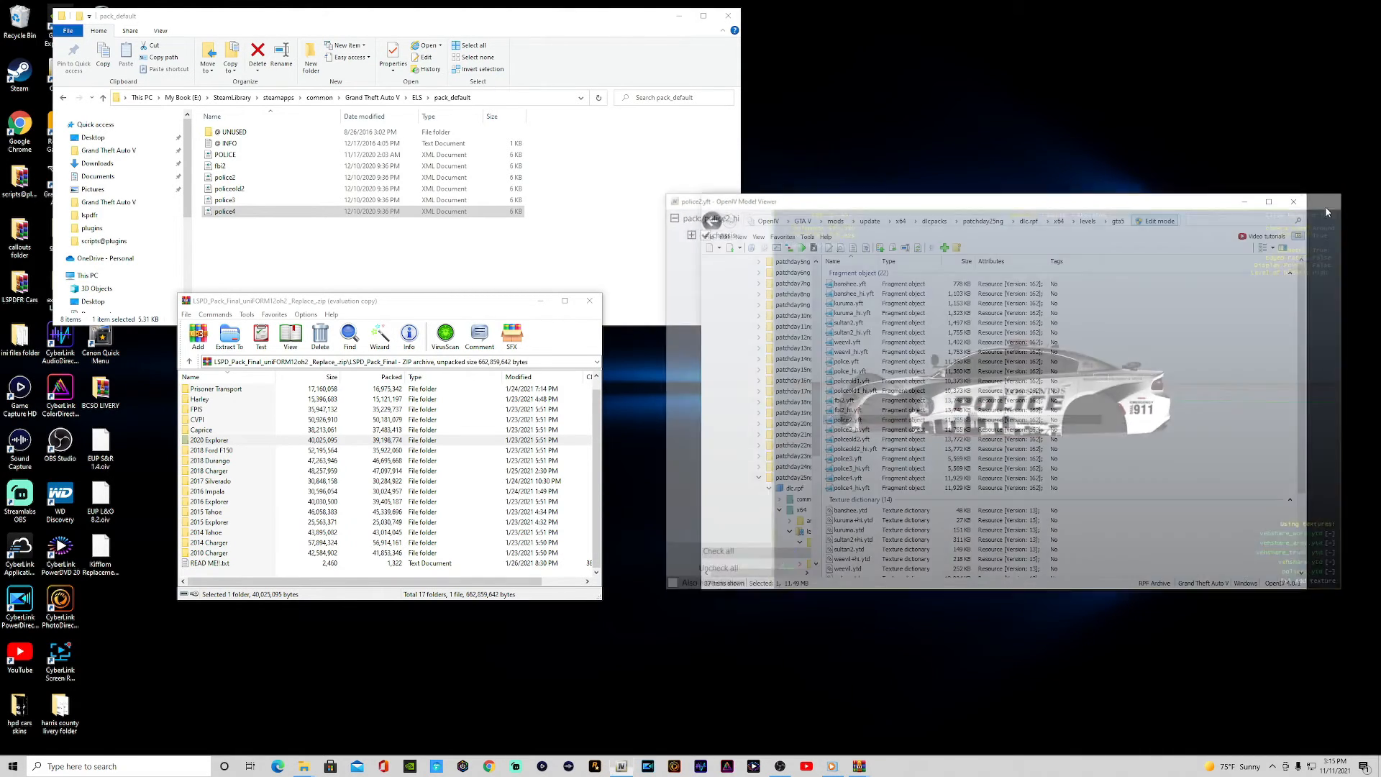
double_click(851, 440)
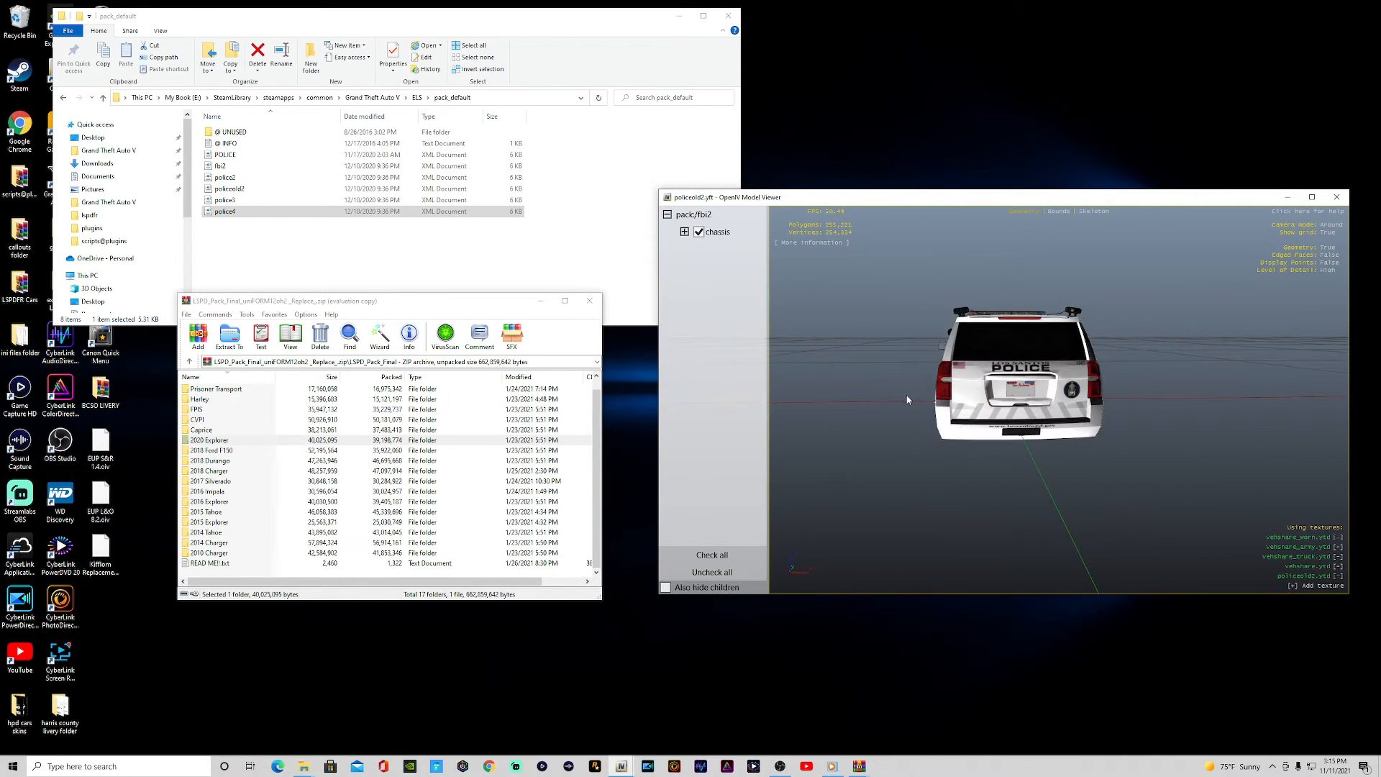
click(1336, 197)
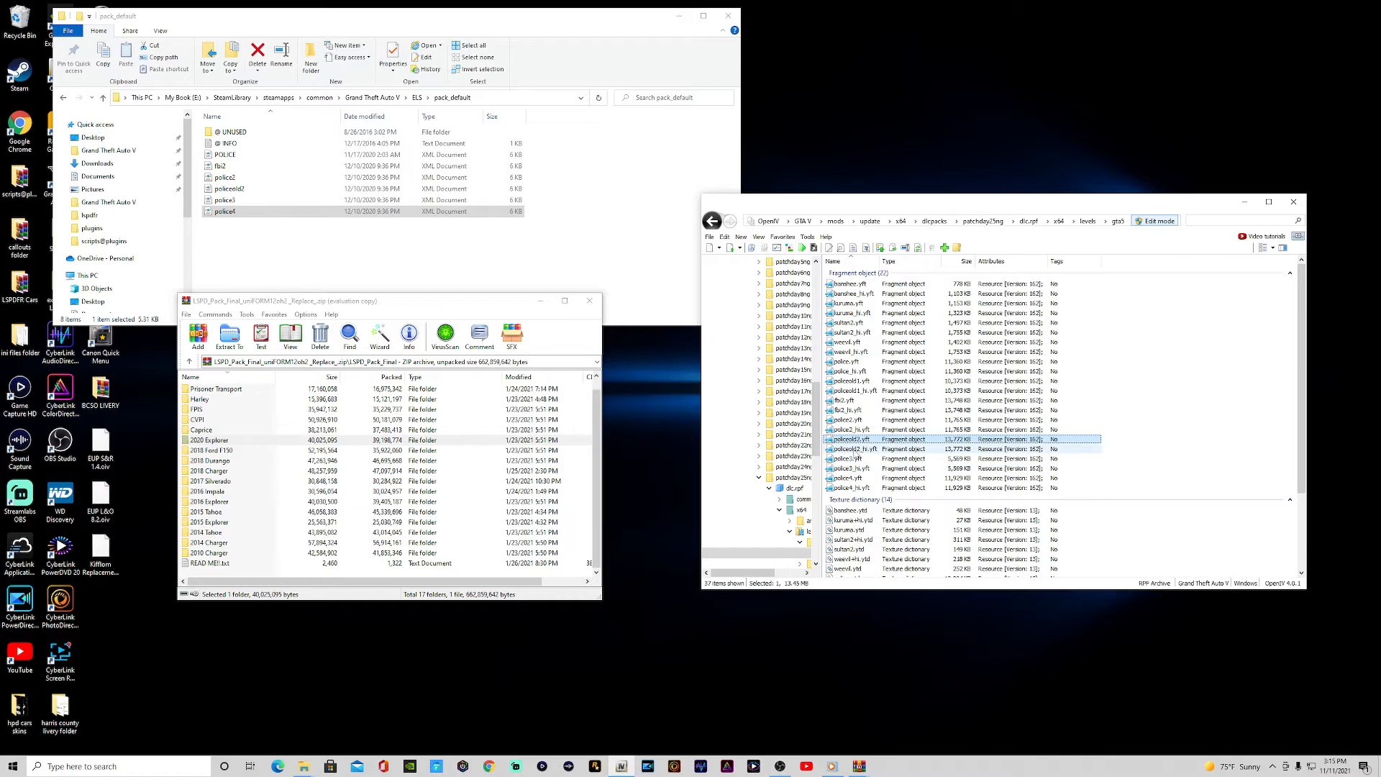
click(853, 459)
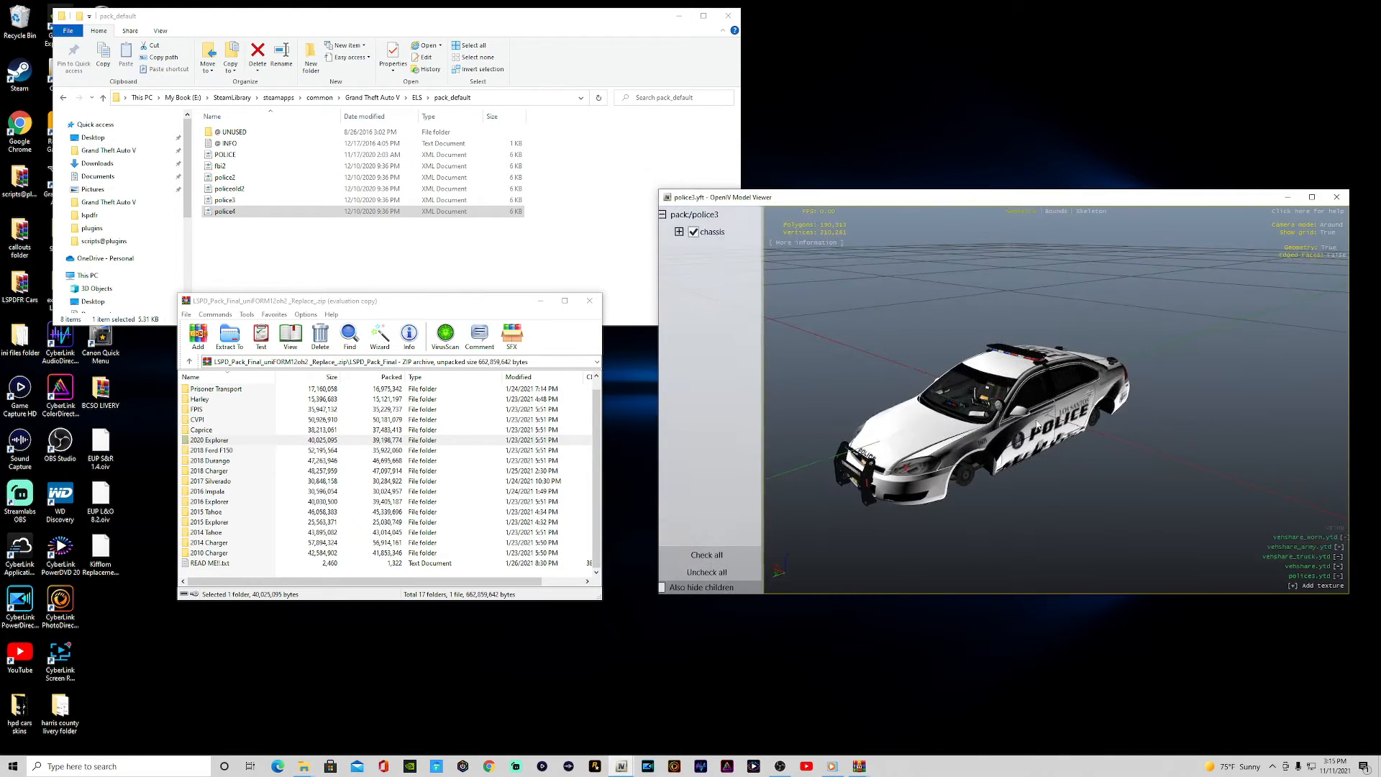
click(1336, 197)
Preview the installed police4.yft model, rotate it to inspect all sides, and close the preview.
double_click(861, 478)
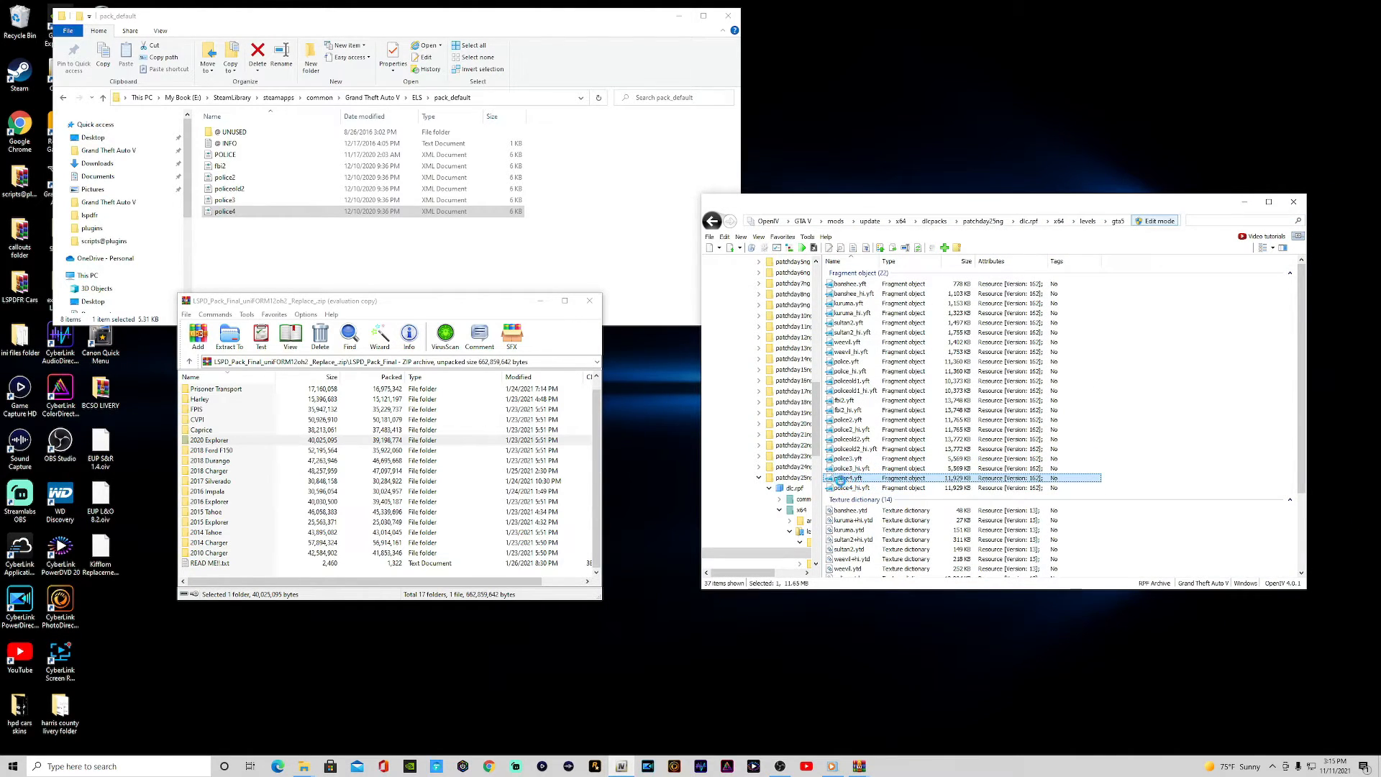
drag(1049, 429, 1207, 374)
drag(1111, 379, 1046, 407)
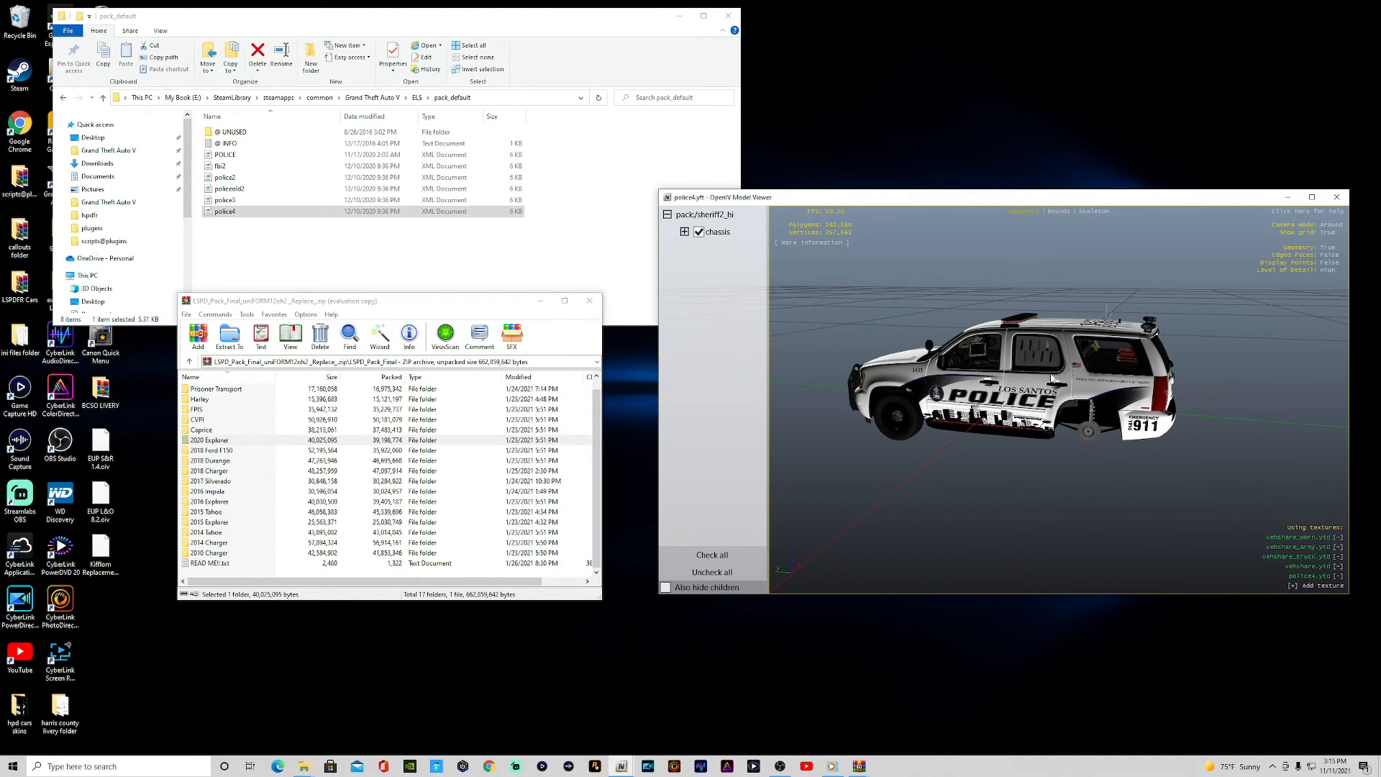
drag(948, 407, 1100, 372)
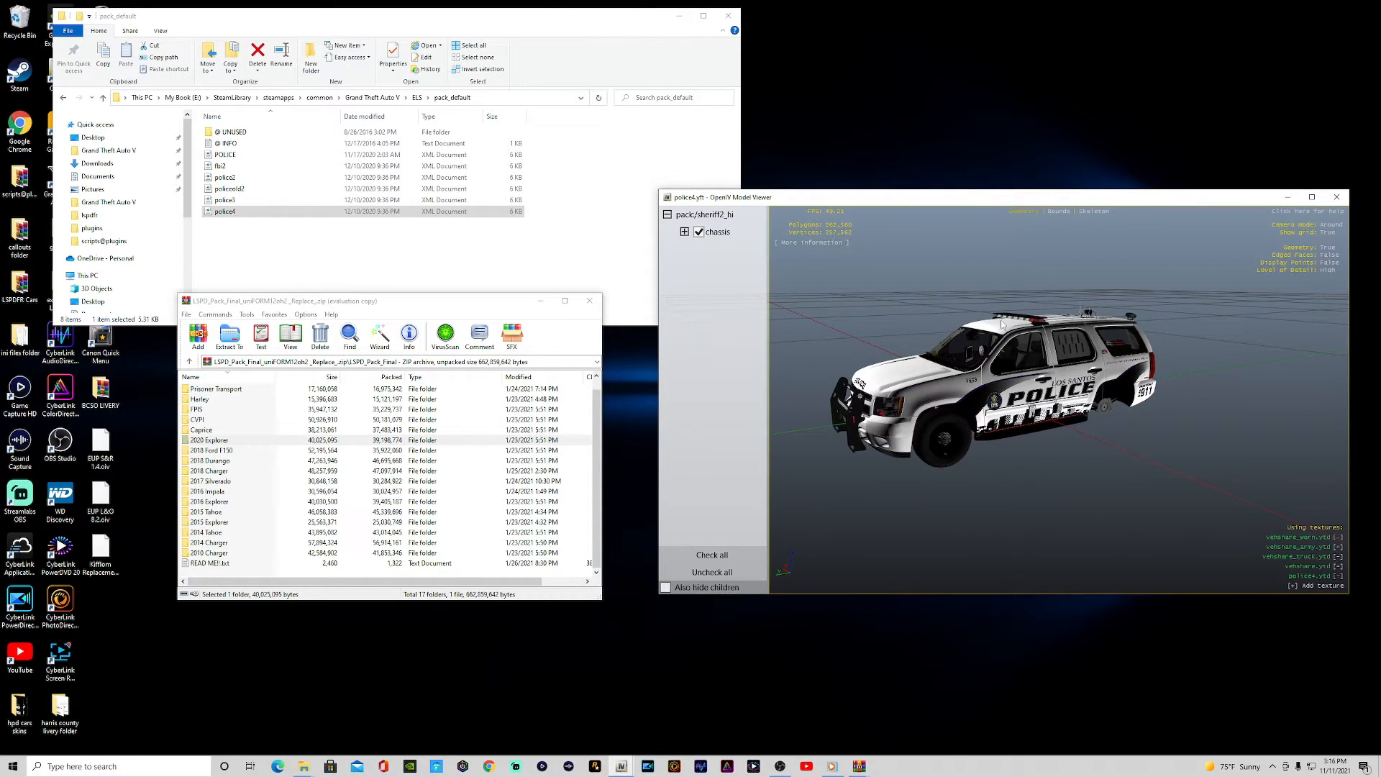
drag(1047, 384, 1208, 383)
drag(1011, 410, 956, 367)
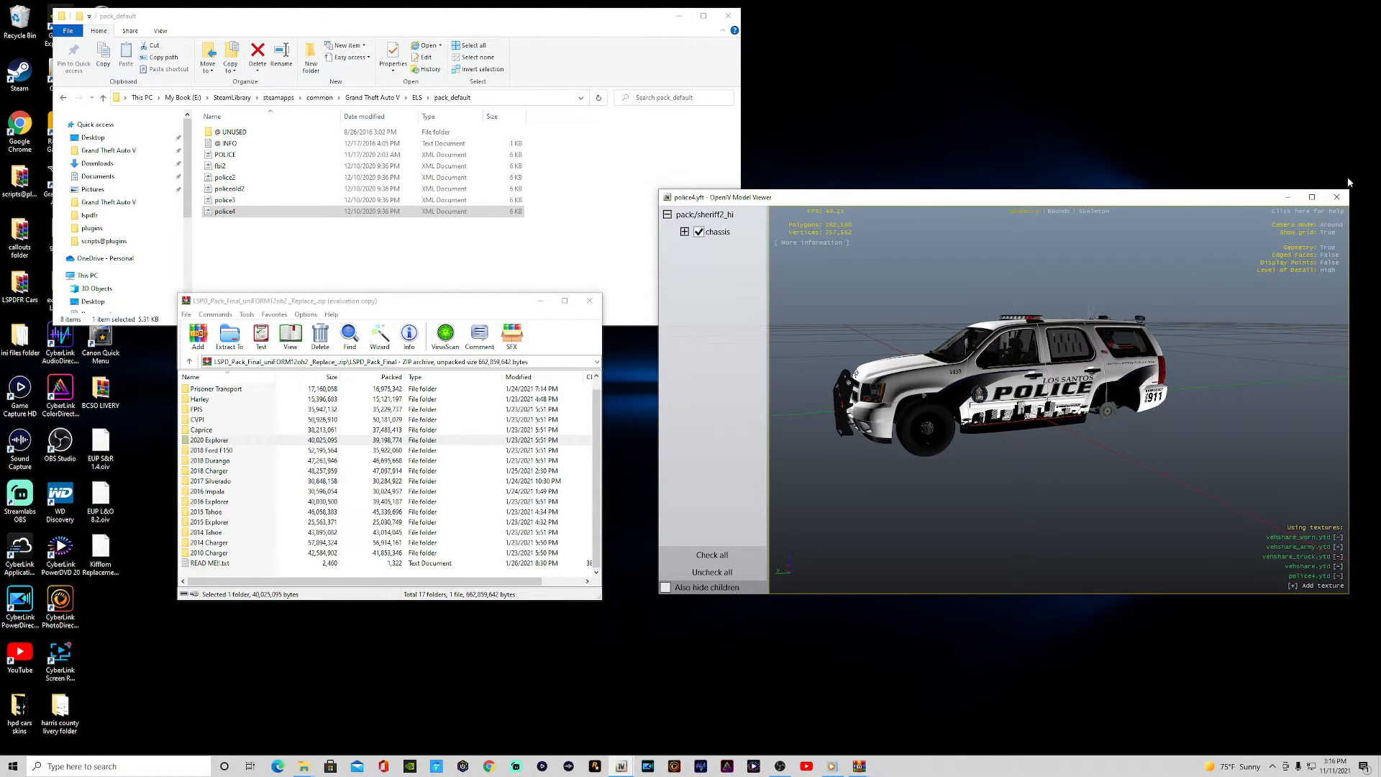
click(1336, 197)
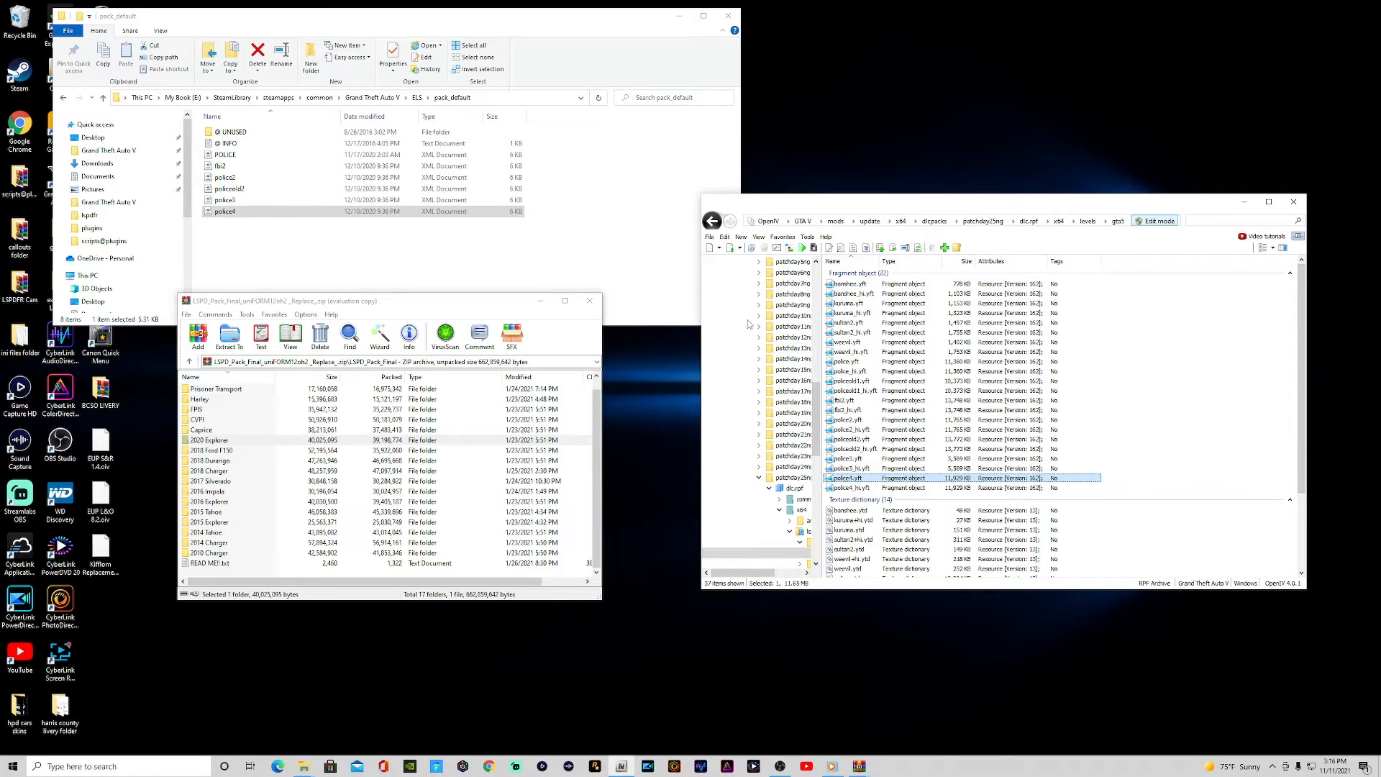
Close the LSPD pack archive and open the 2021_Tahoe_uniFORM12oh2 archive's vehicle folder from the LSPDFR Cars folder.
click(589, 301)
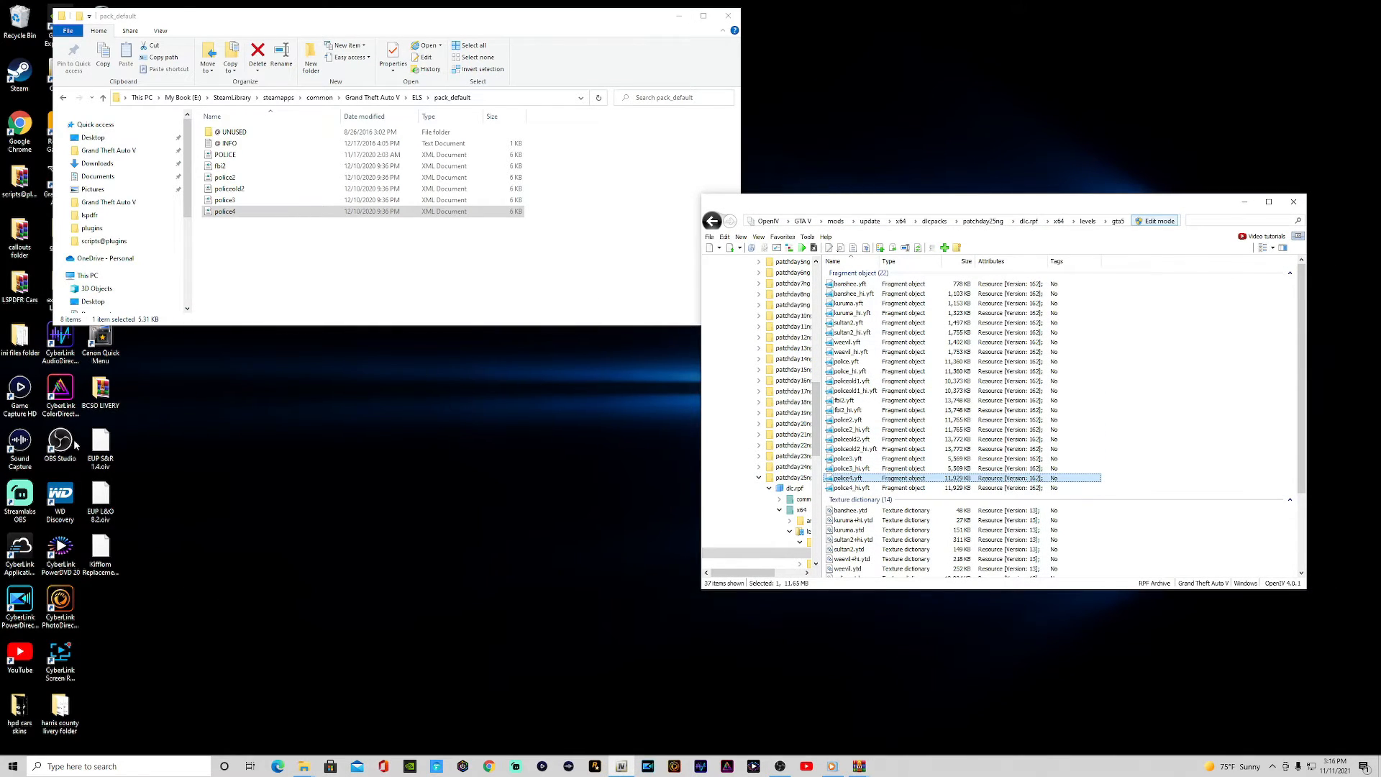
double_click(20, 284)
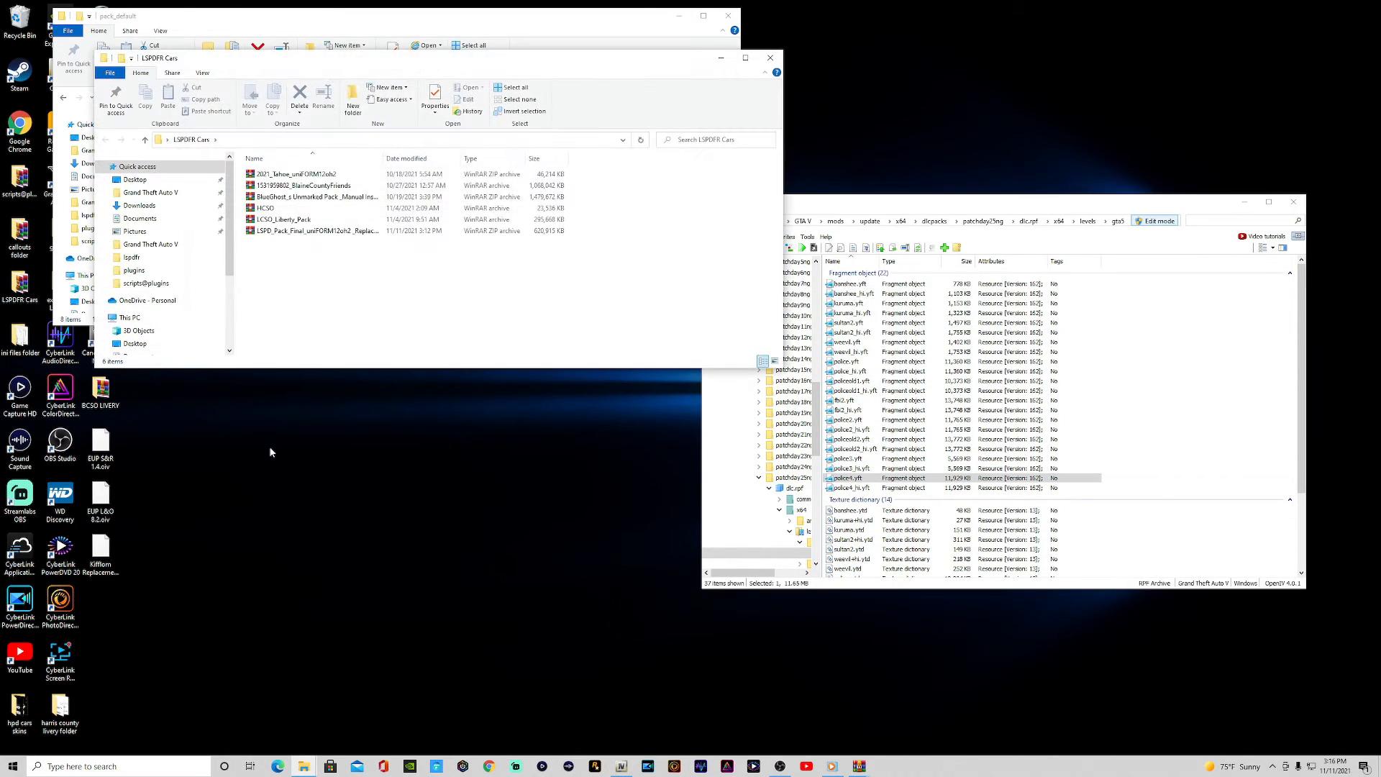
double_click(285, 220)
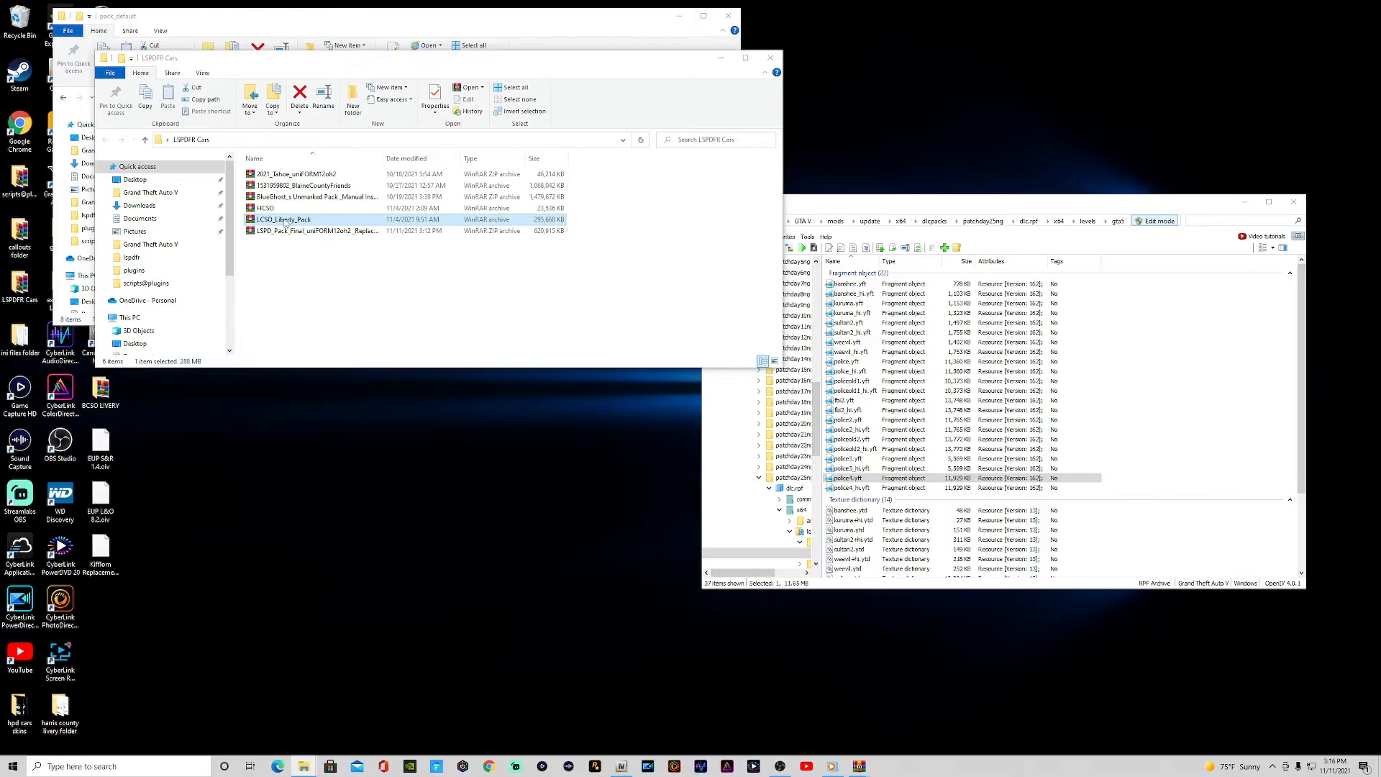
double_click(307, 177)
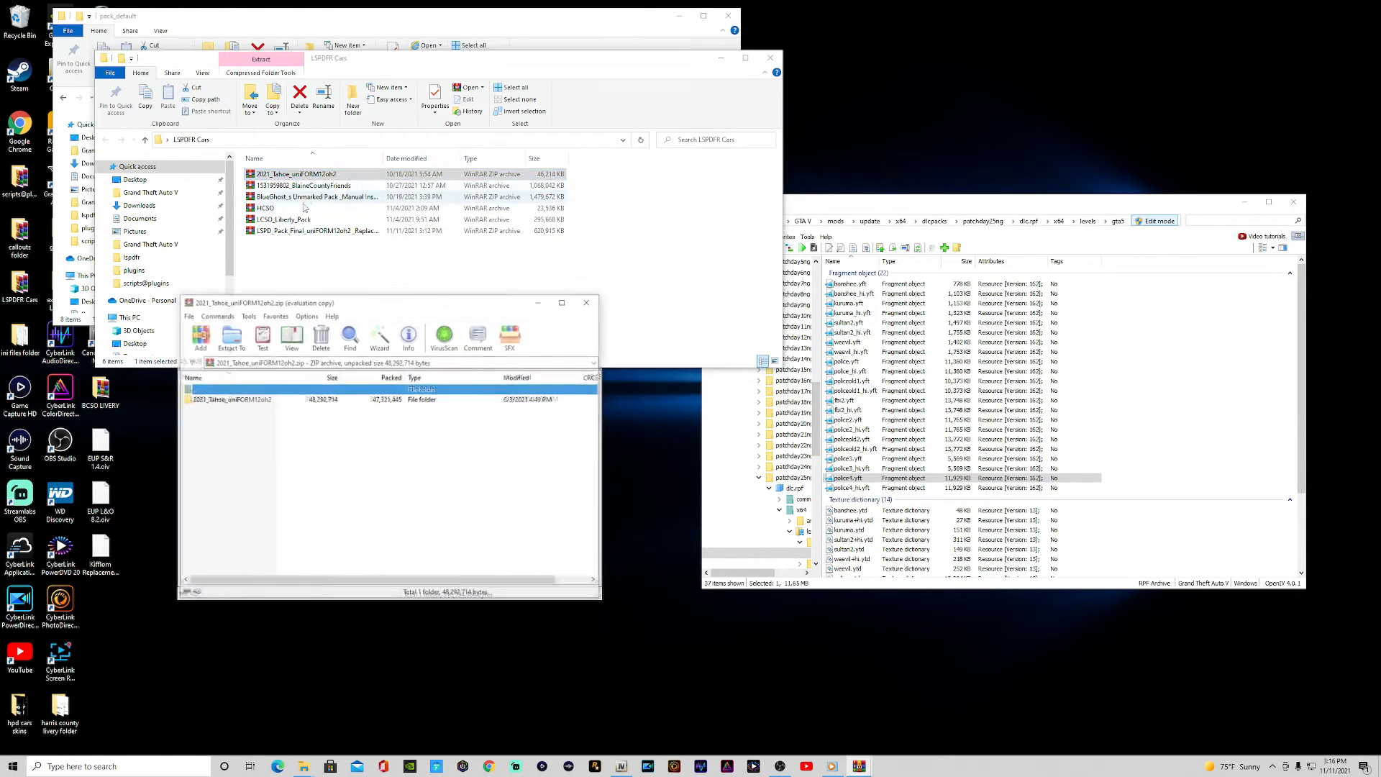
double_click(235, 400)
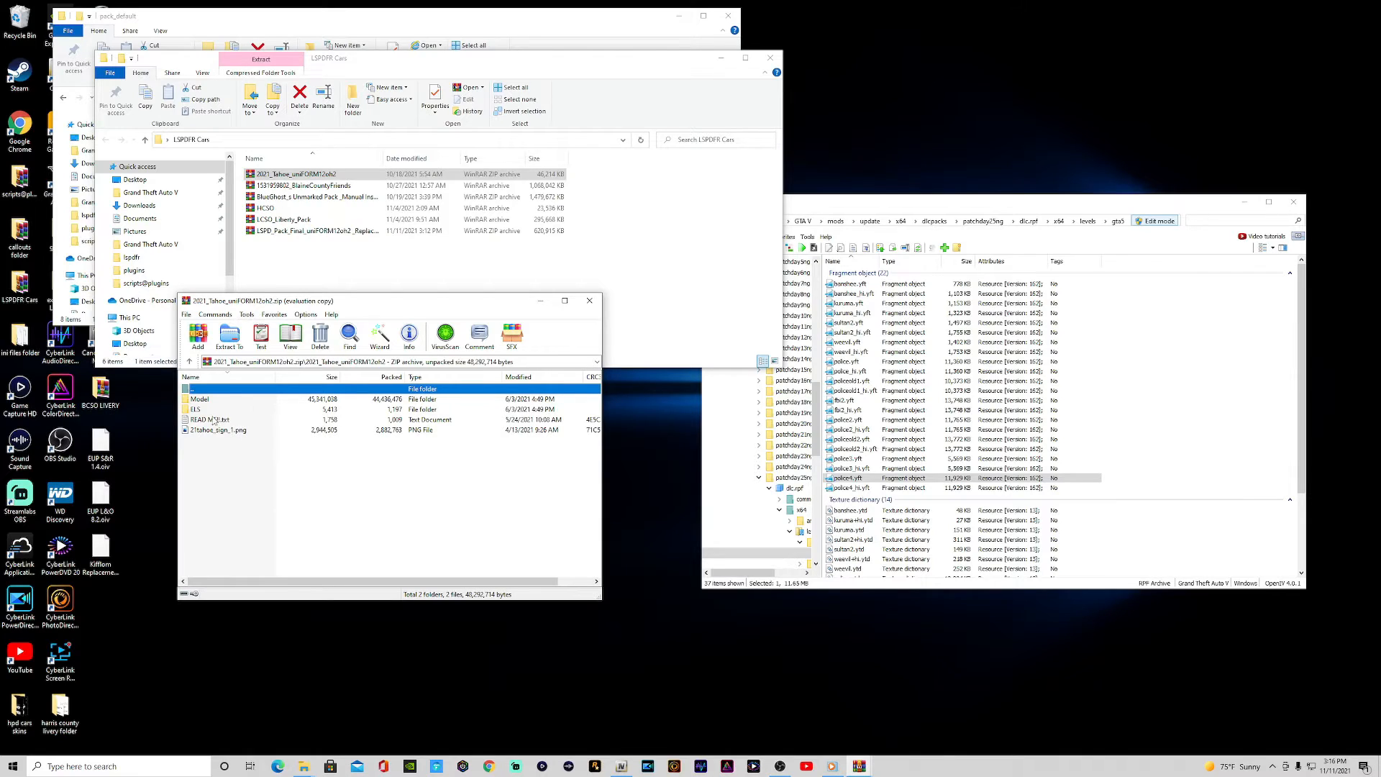
Copy the three fbi model files from the 2021 Tahoe Model folder into the OpenIV game folder.
double_click(201, 401)
drag(198, 432, 209, 403)
drag(407, 388, 1146, 385)
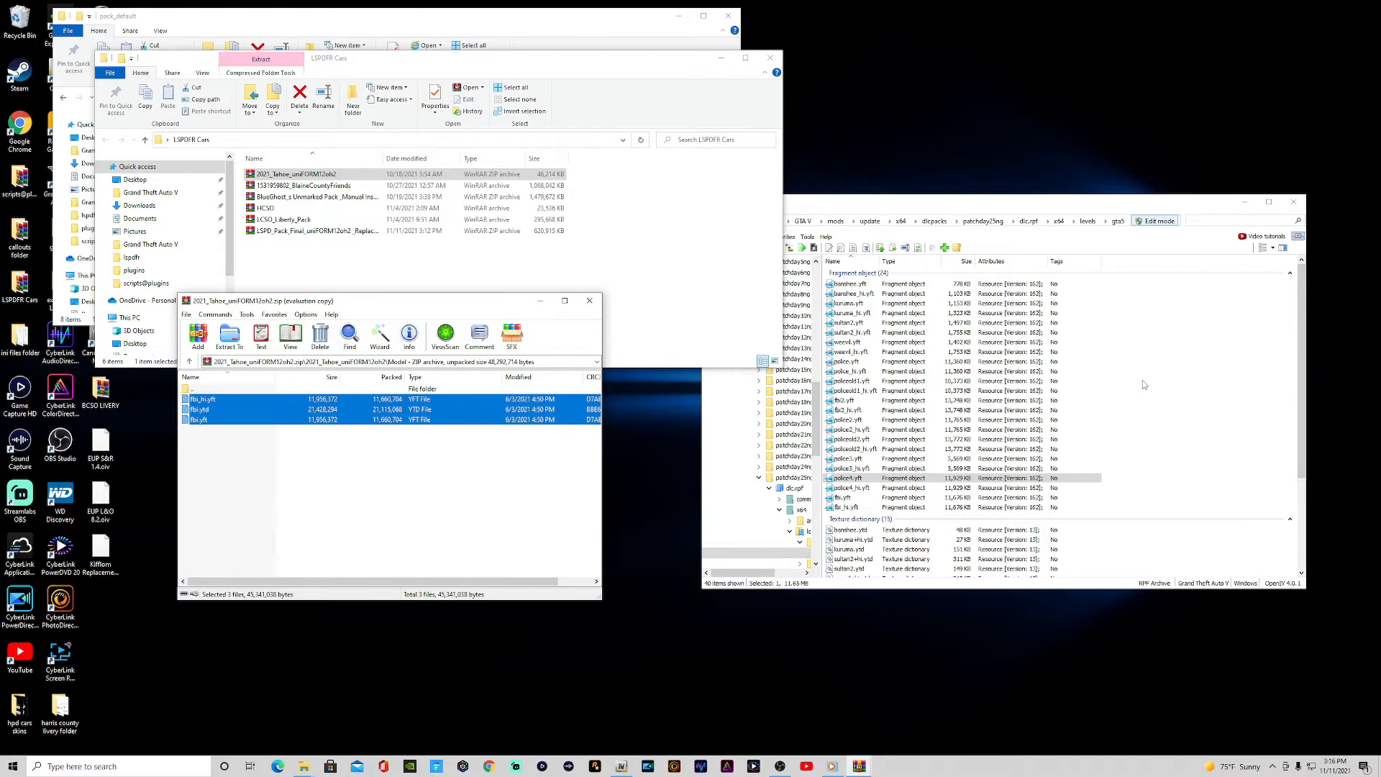
Preview the installed fbi.yft model, rotate it to inspect the vehicle, and close the preview.
click(840, 497)
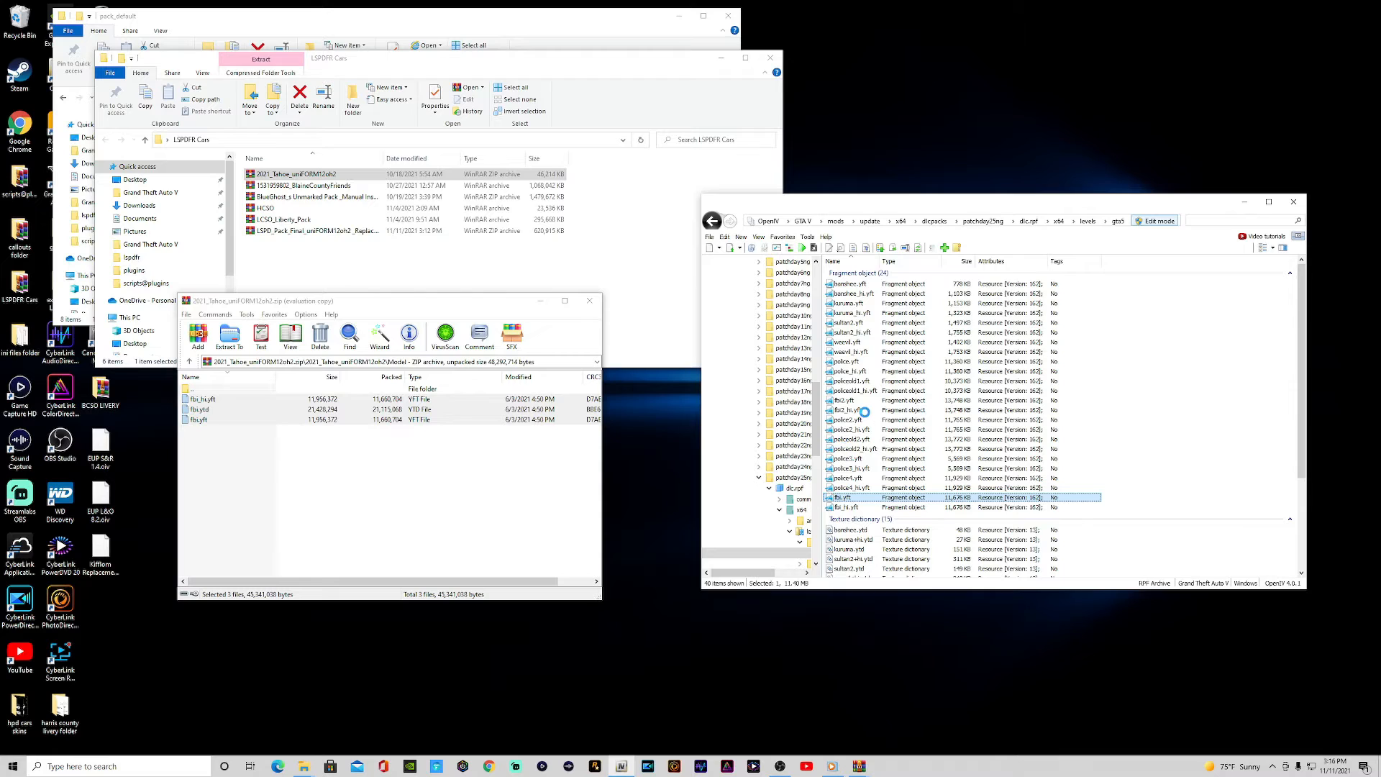
drag(965, 381, 1167, 375)
drag(1001, 396, 927, 377)
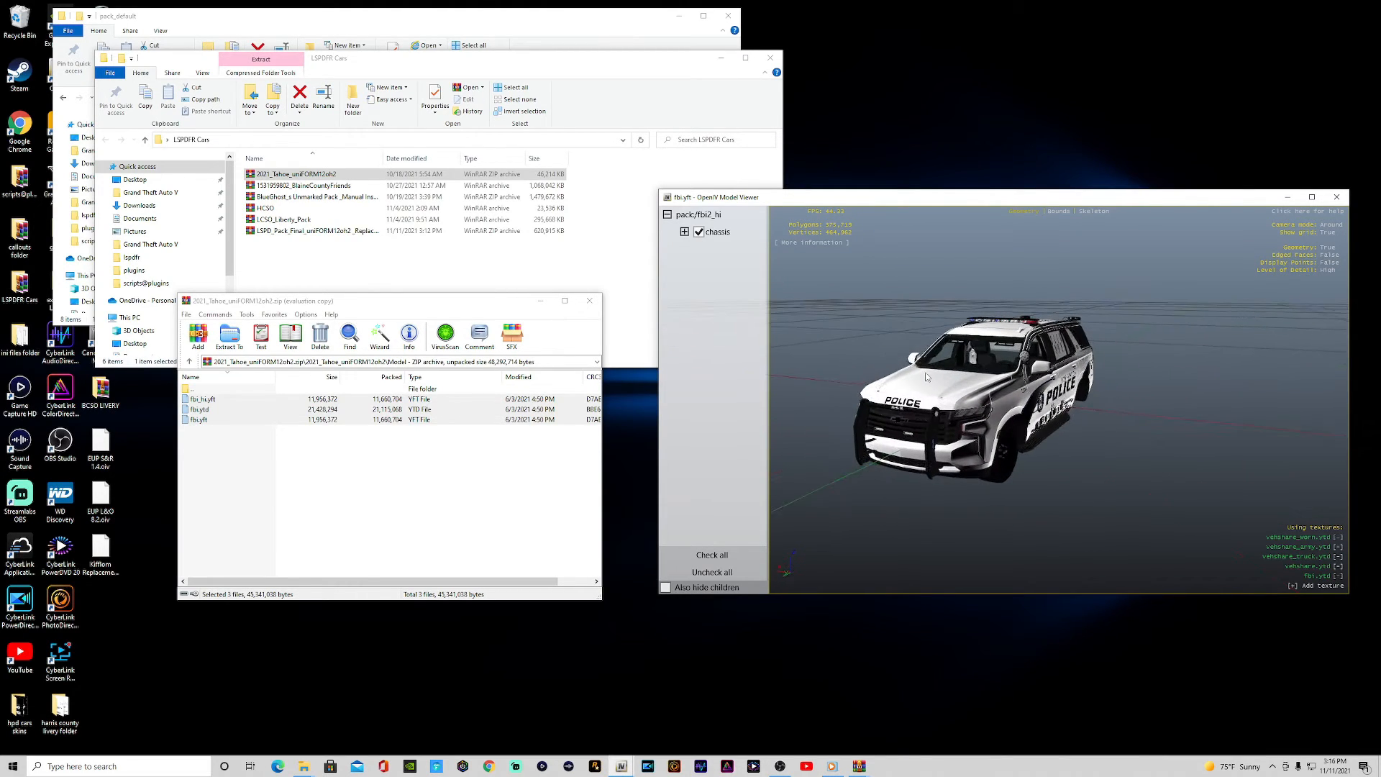
click(1337, 196)
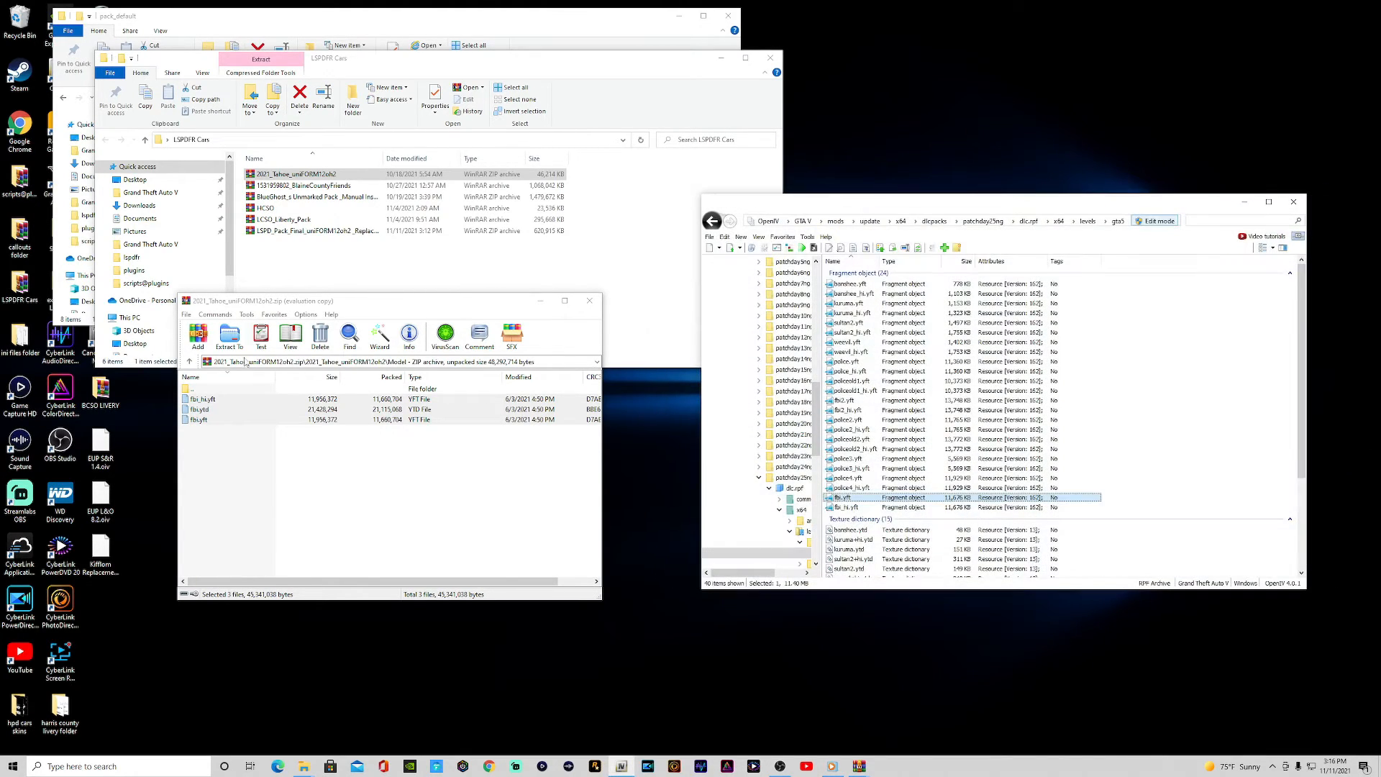
Copy fbi.xml from the 2021 Tahoe archive's ELS folder into the game's ELS pack_default folder.
click(189, 362)
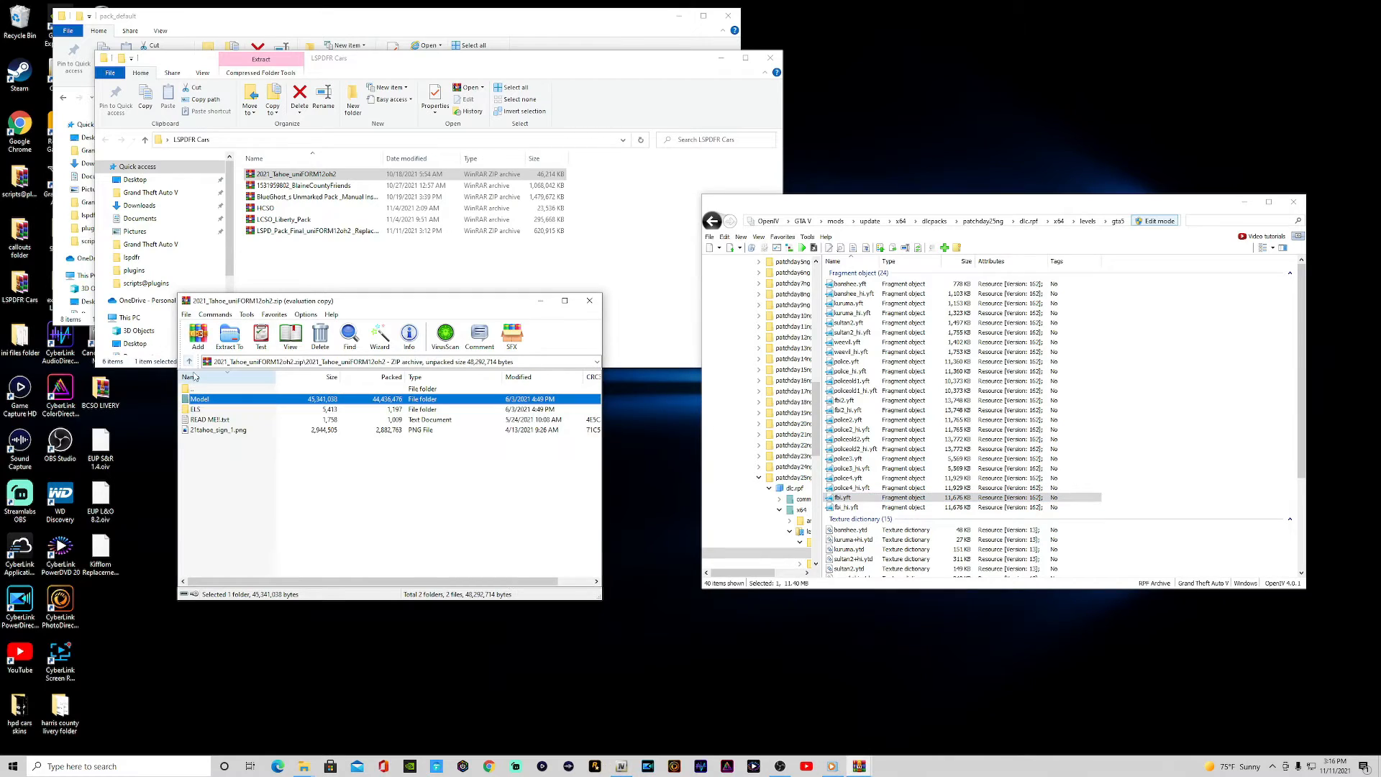
click(483, 37)
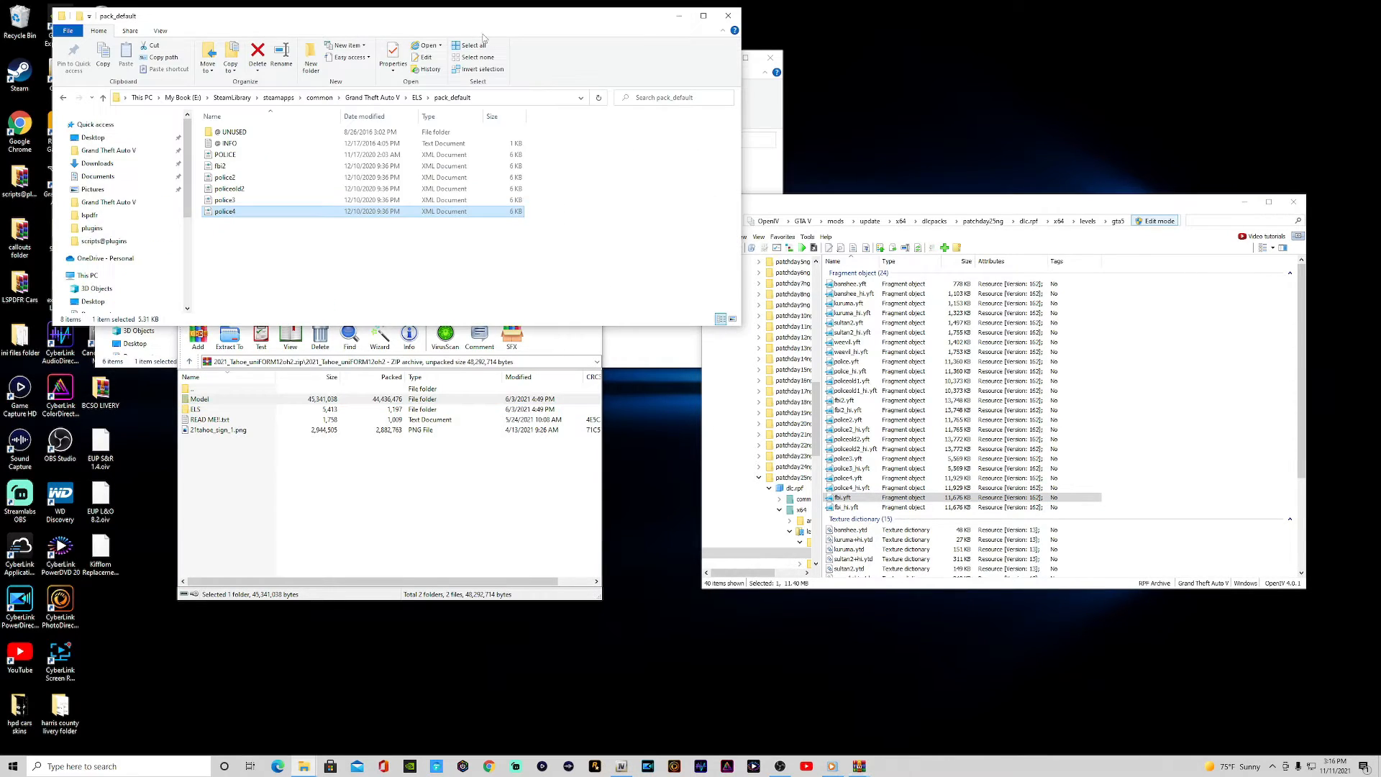
click(196, 415)
double_click(198, 407)
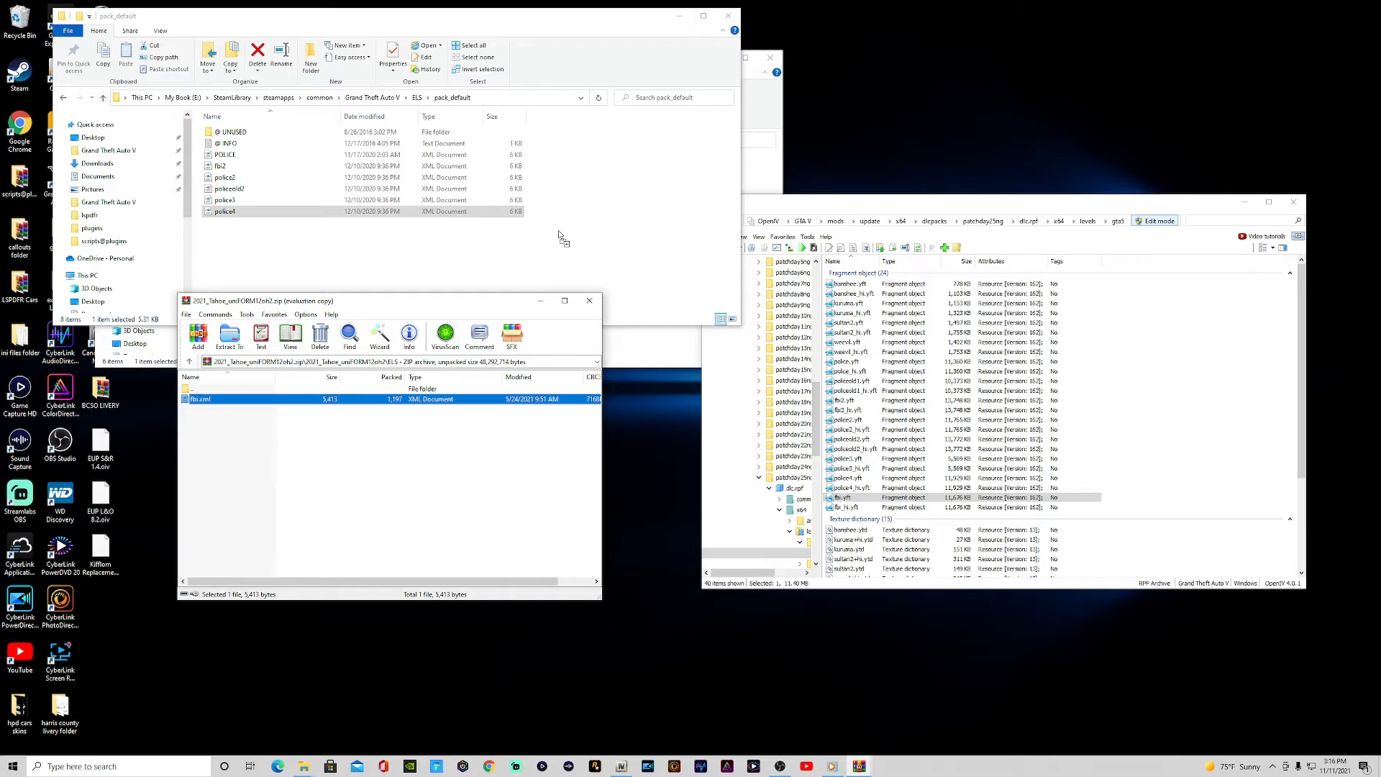
drag(561, 237, 558, 234)
click(363, 466)
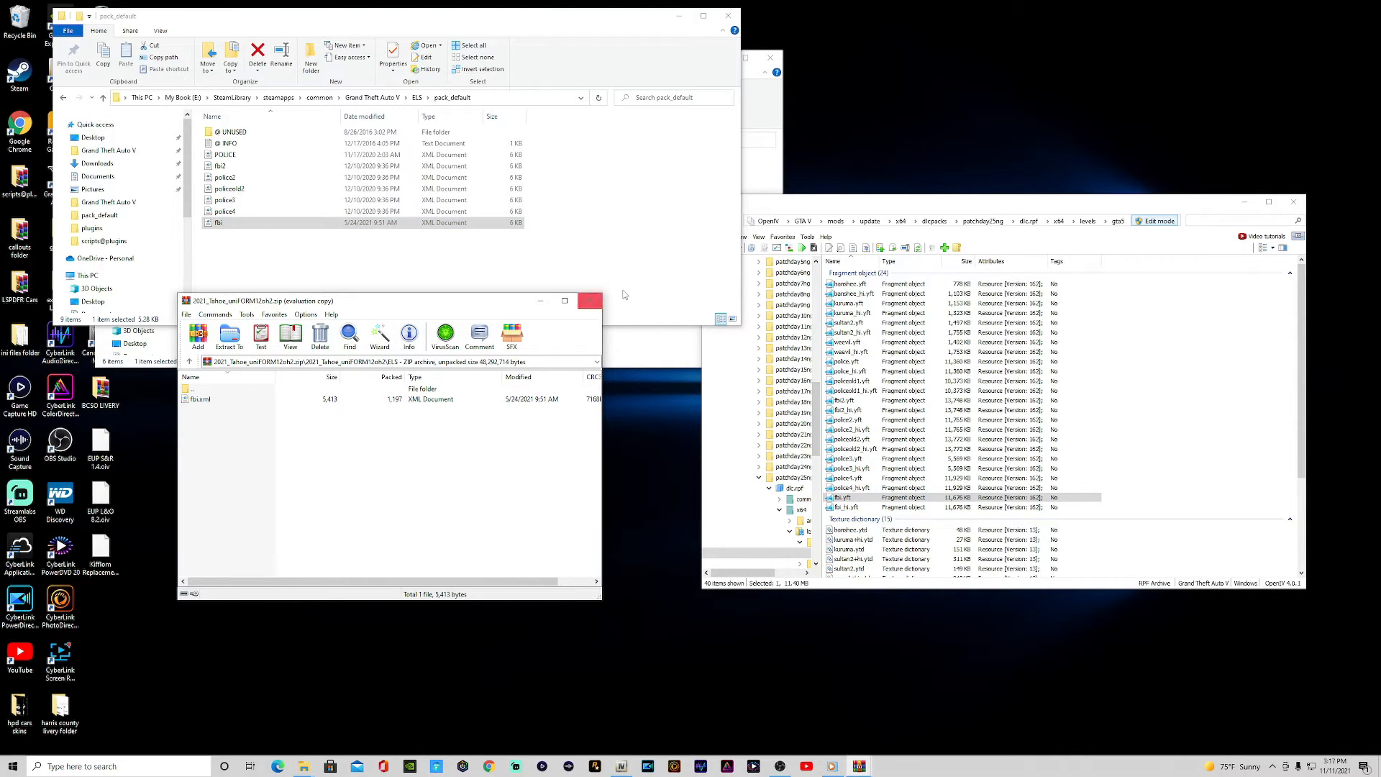
Close the 2021 Tahoe archive and open the Vehicles folder of the LCSO_Liberty_Pack archive from the LSPDFR Cars folder.
click(590, 301)
click(619, 349)
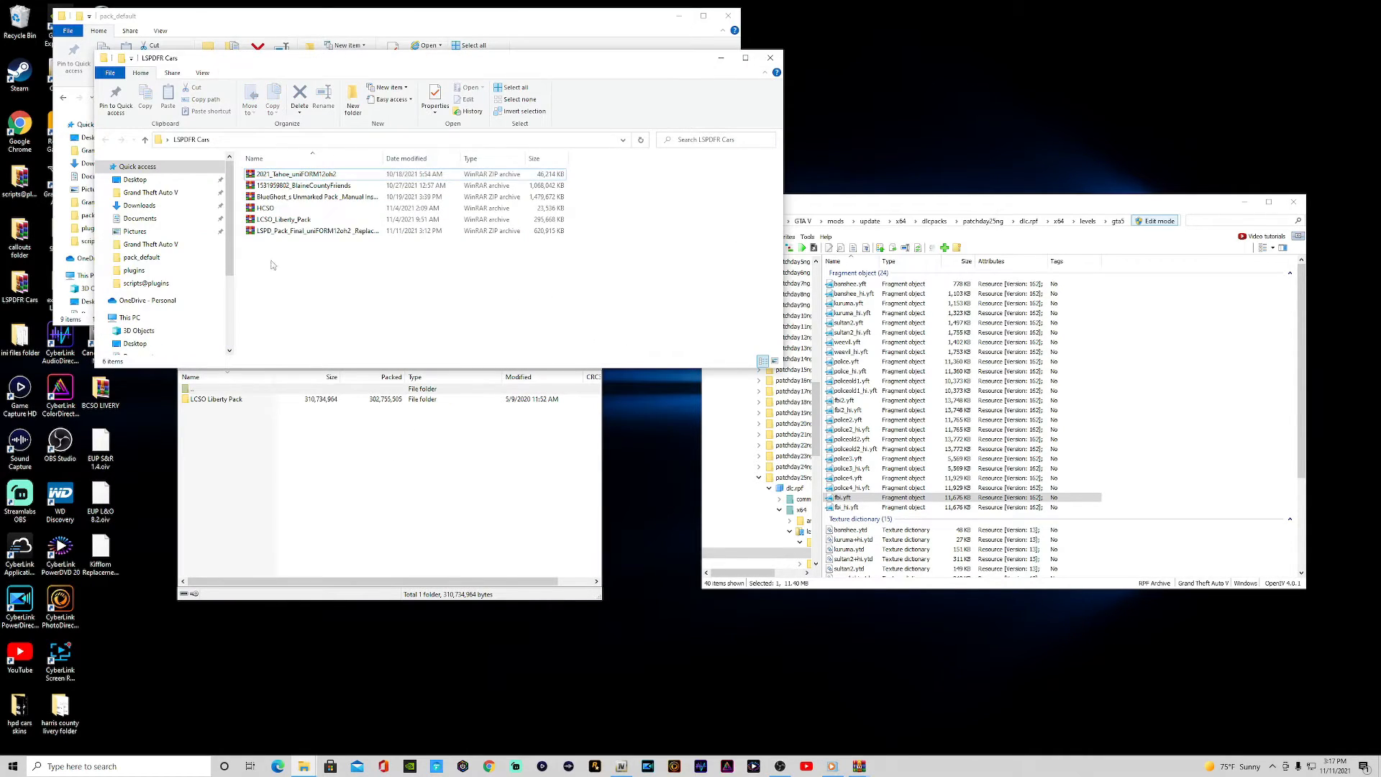
click(770, 57)
click(217, 403)
double_click(217, 400)
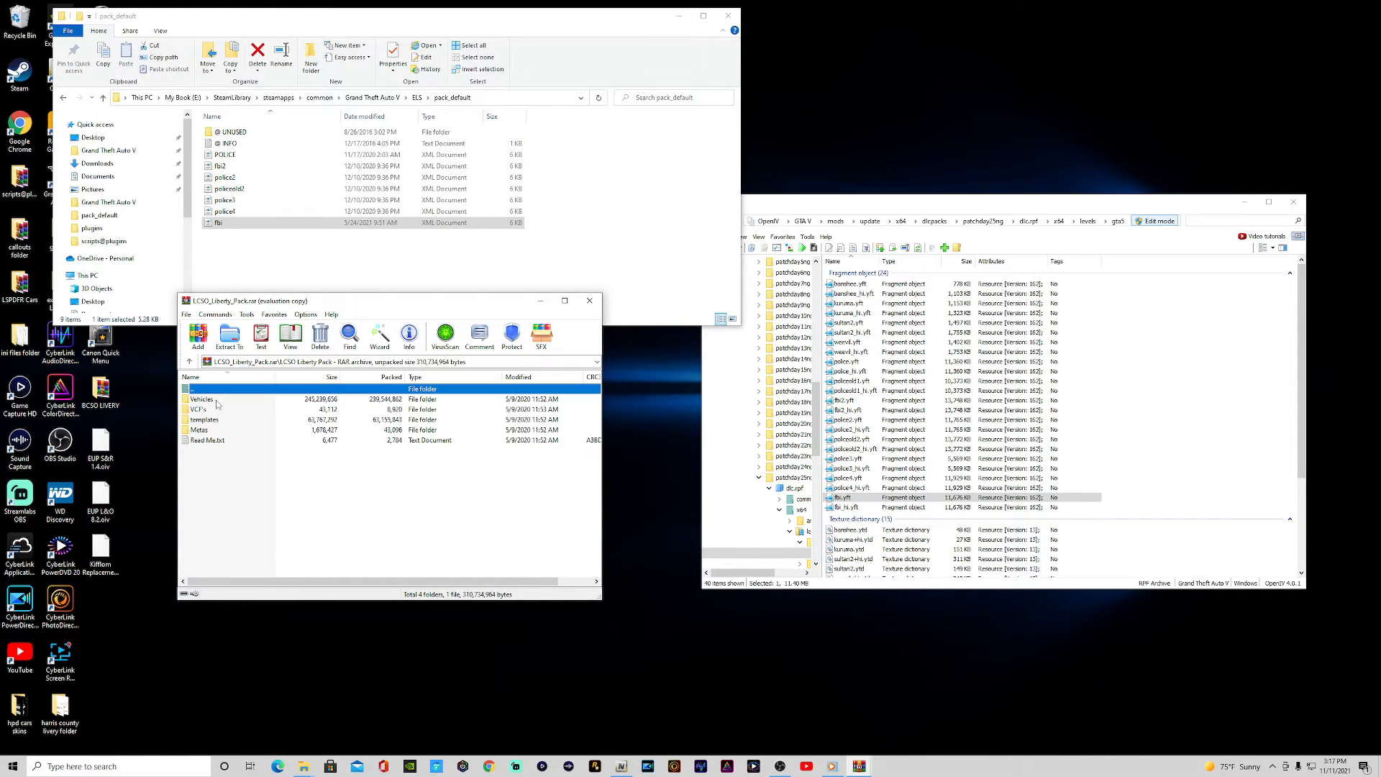
double_click(205, 400)
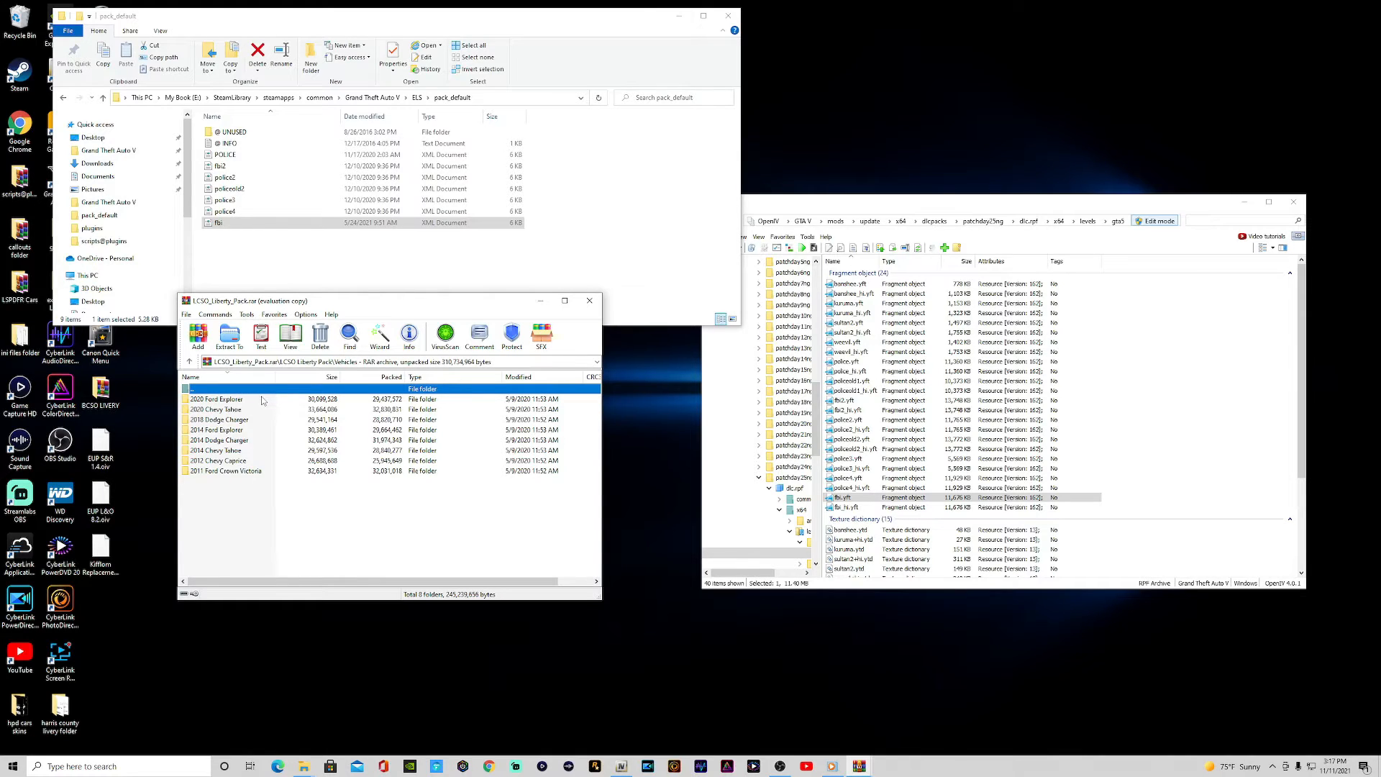
Copy the three policeold1 files from the 2020 Ford Explorer folder into the OpenIV game folder and preview the policeold1.yft model.
double_click(219, 399)
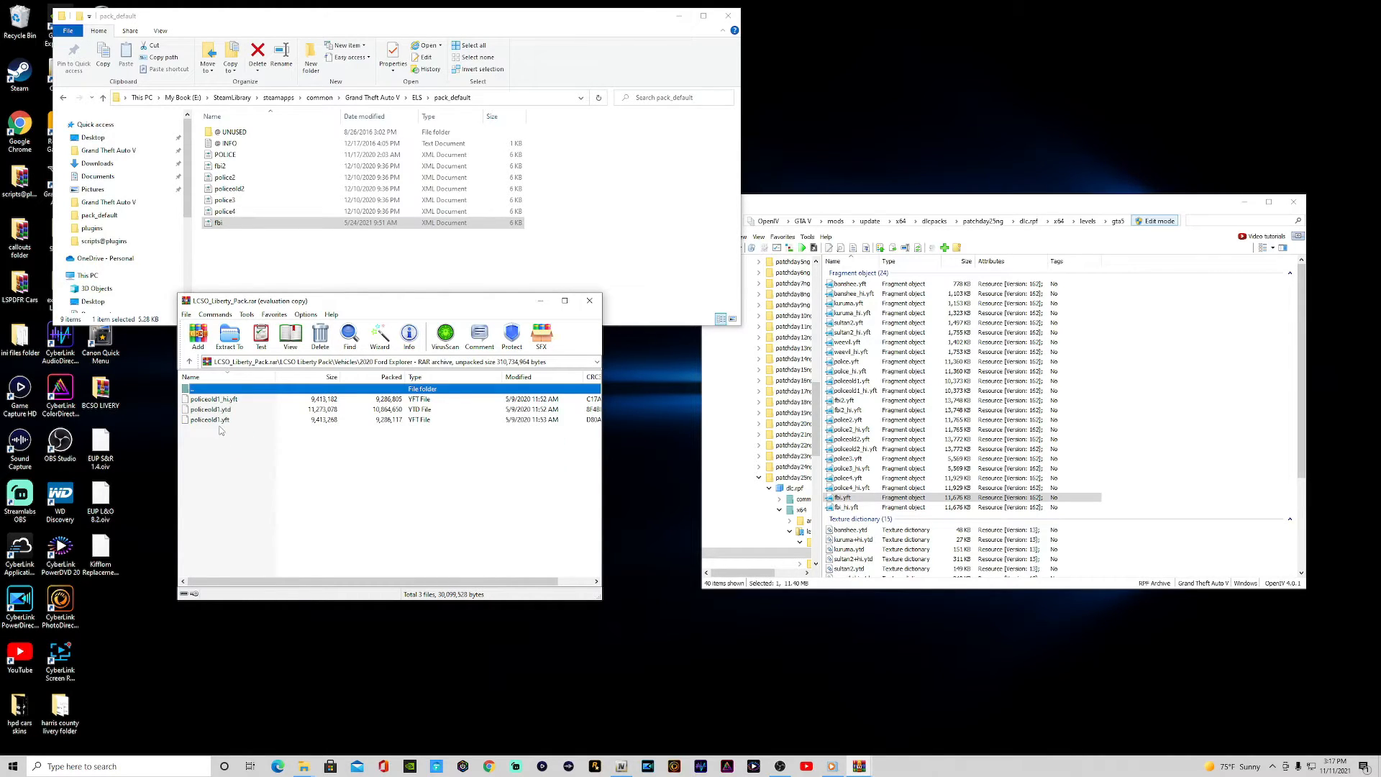
drag(213, 432, 1167, 350)
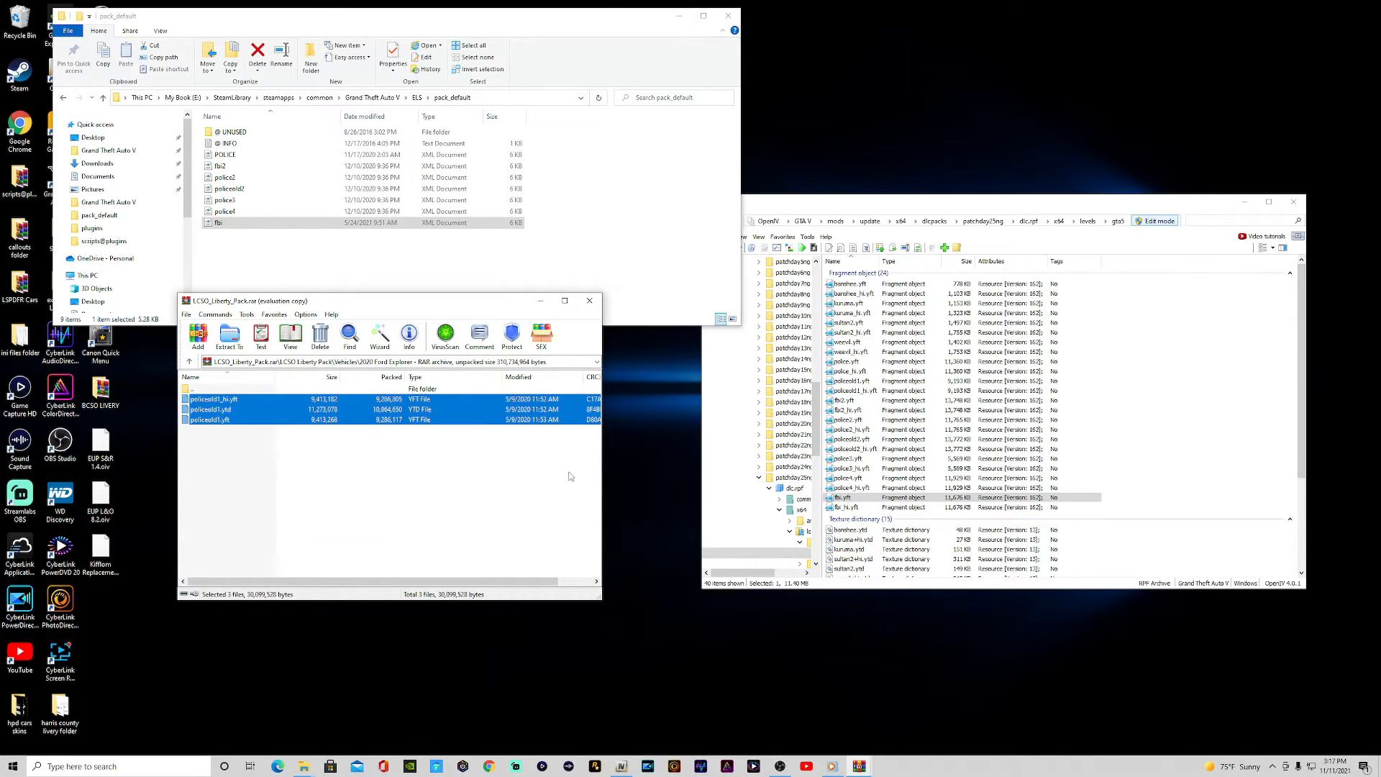
click(840, 381)
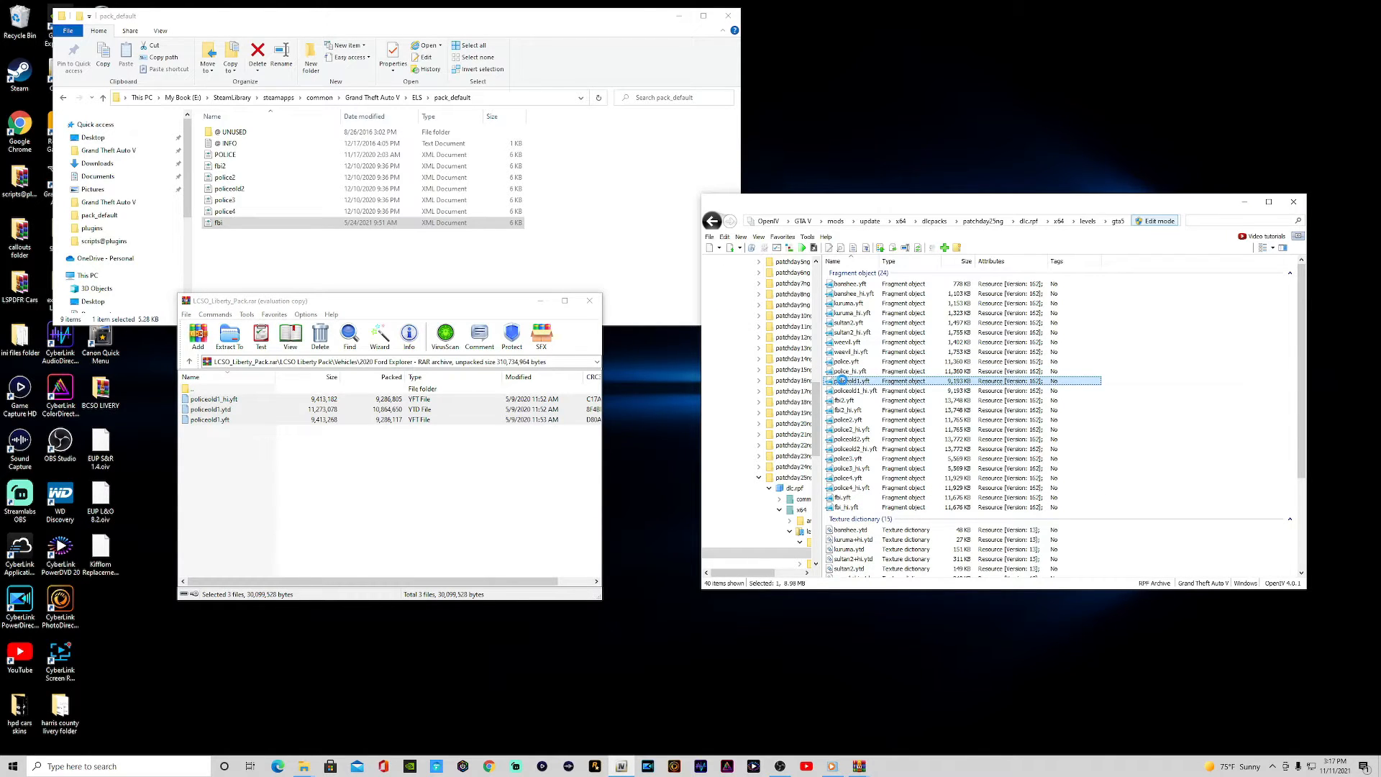
double_click(842, 381)
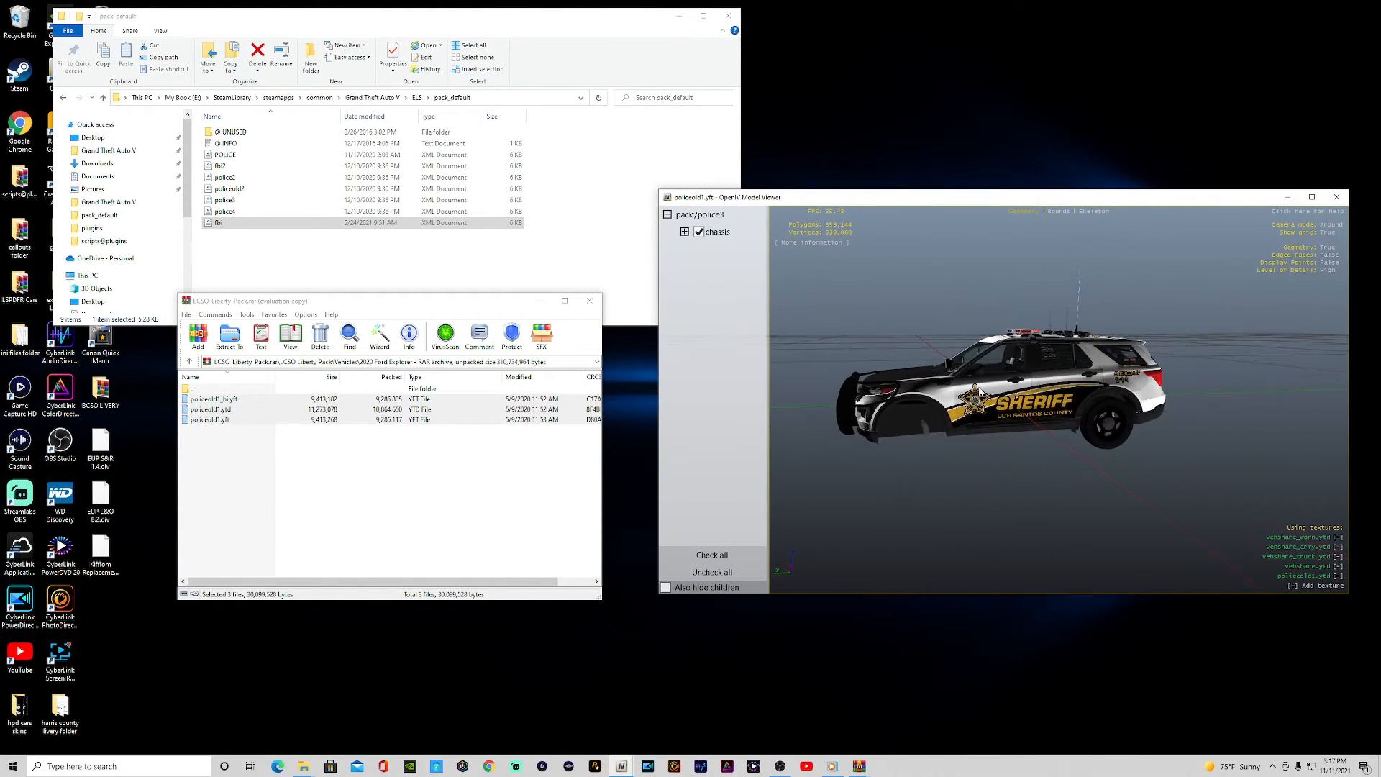
mouse_move(1108, 389)
mouse_down()
mouse_move(1037, 389)
mouse_move(1092, 387)
mouse_up()
click(1337, 197)
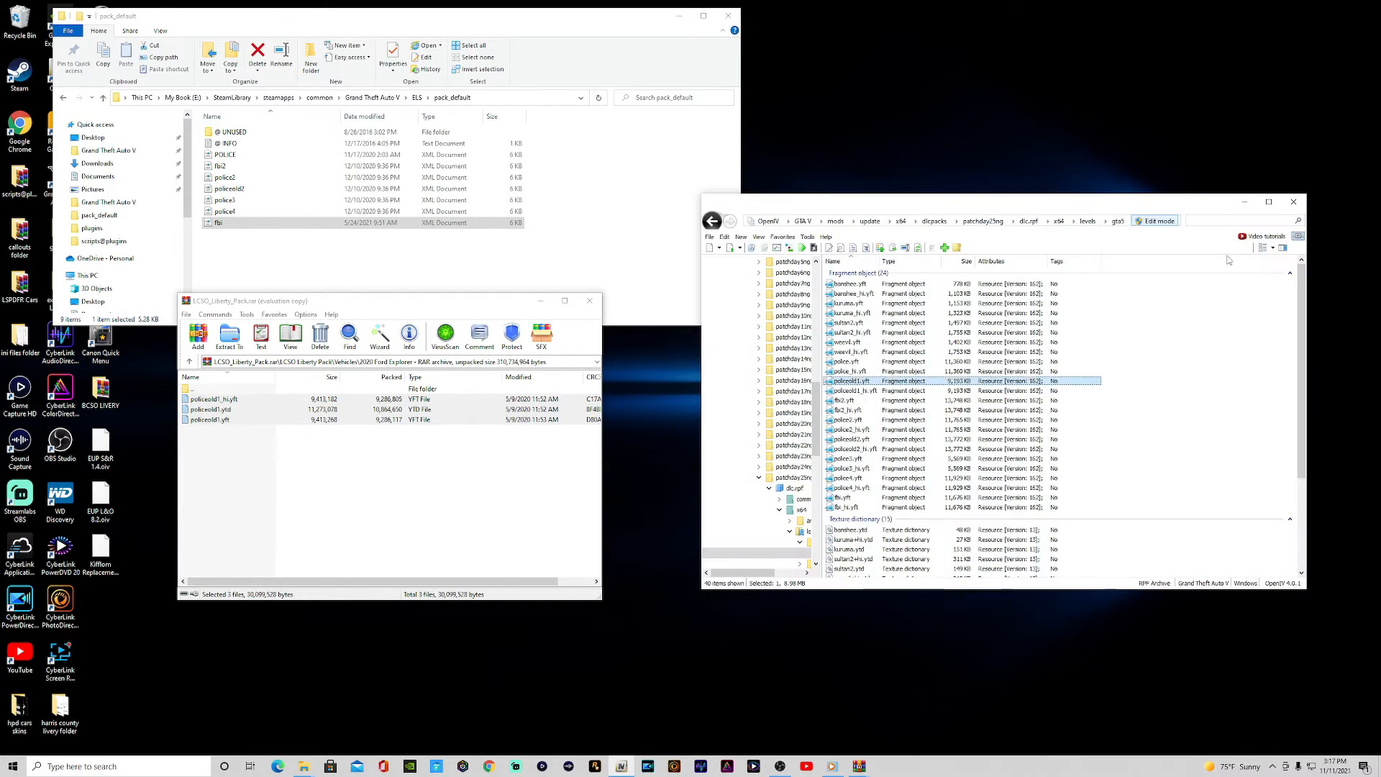
Copy the three sheriff model files from the Liberty pack's 2018 Dodge Charger folder into the OpenIV game folder.
click(189, 362)
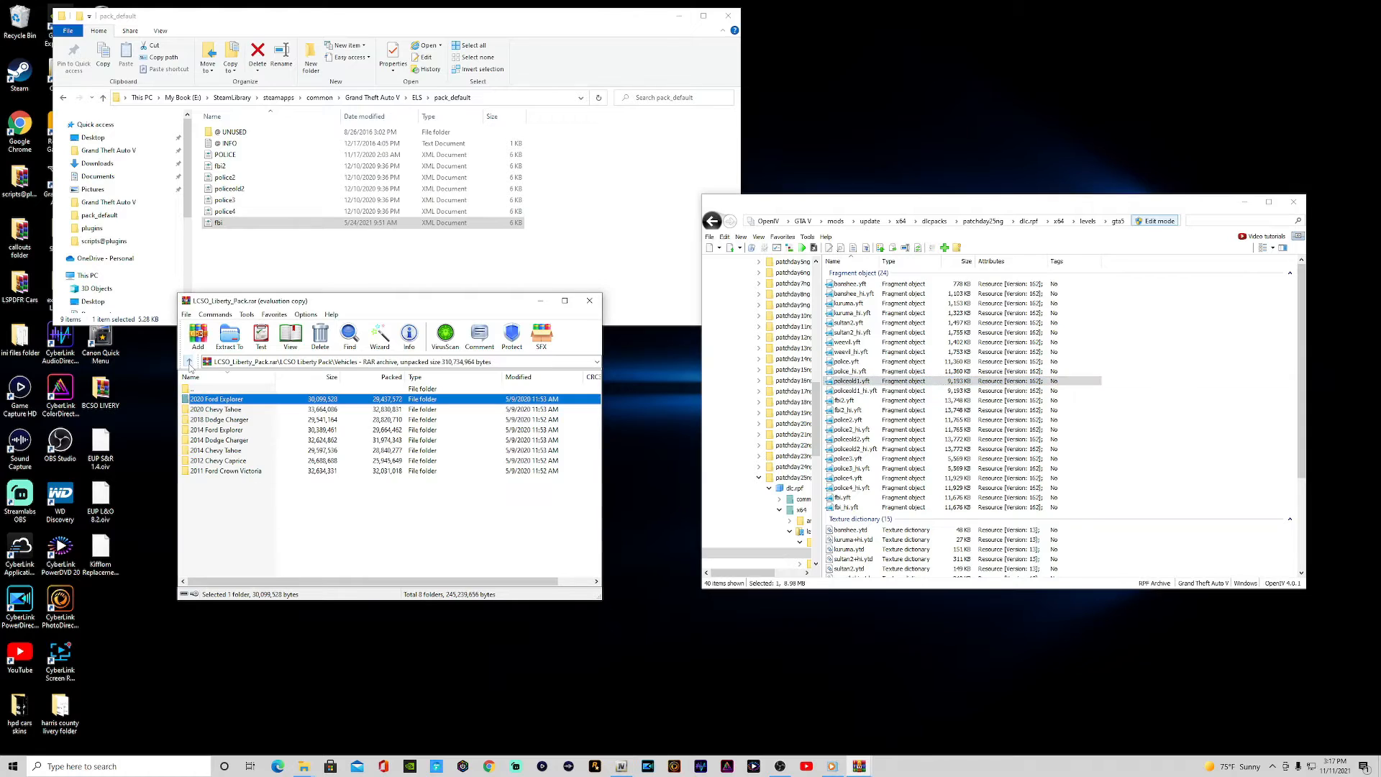
double_click(218, 422)
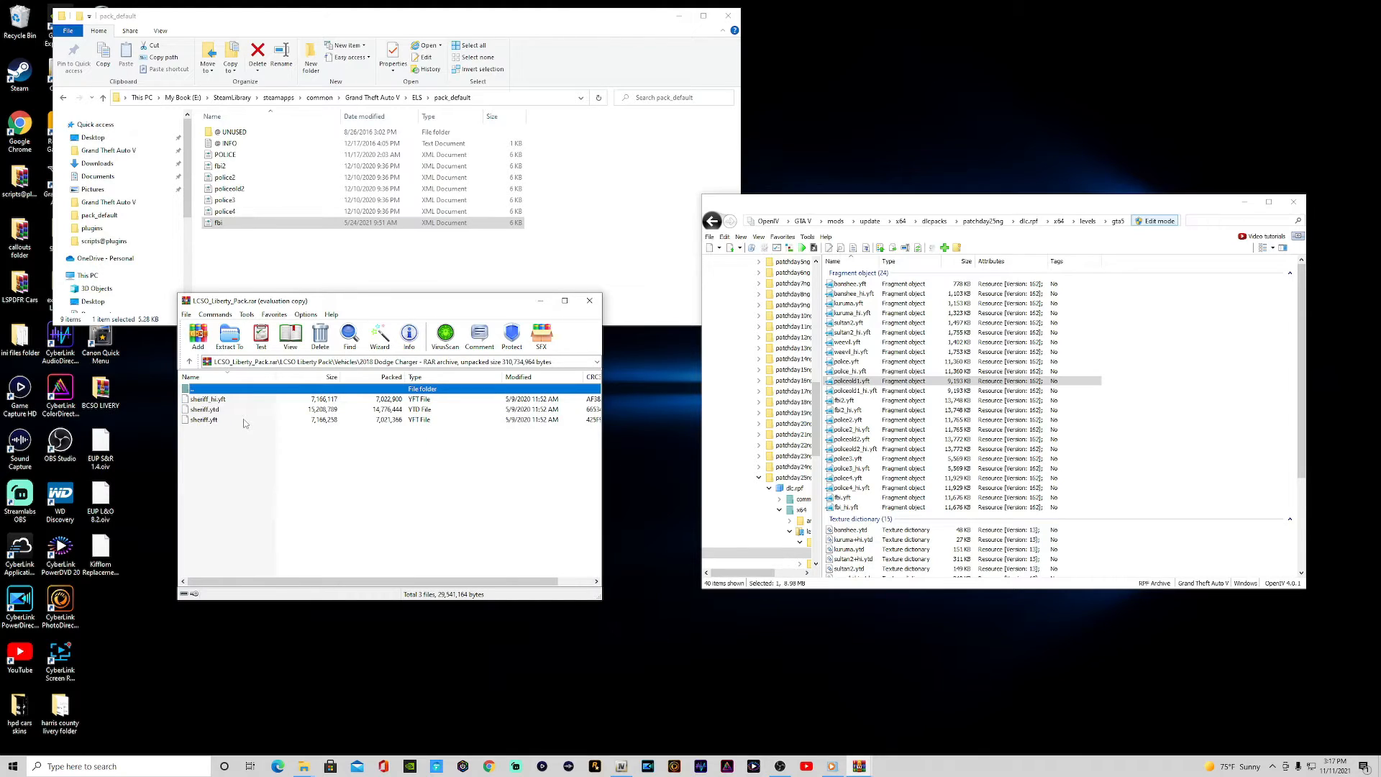
drag(202, 437, 1195, 408)
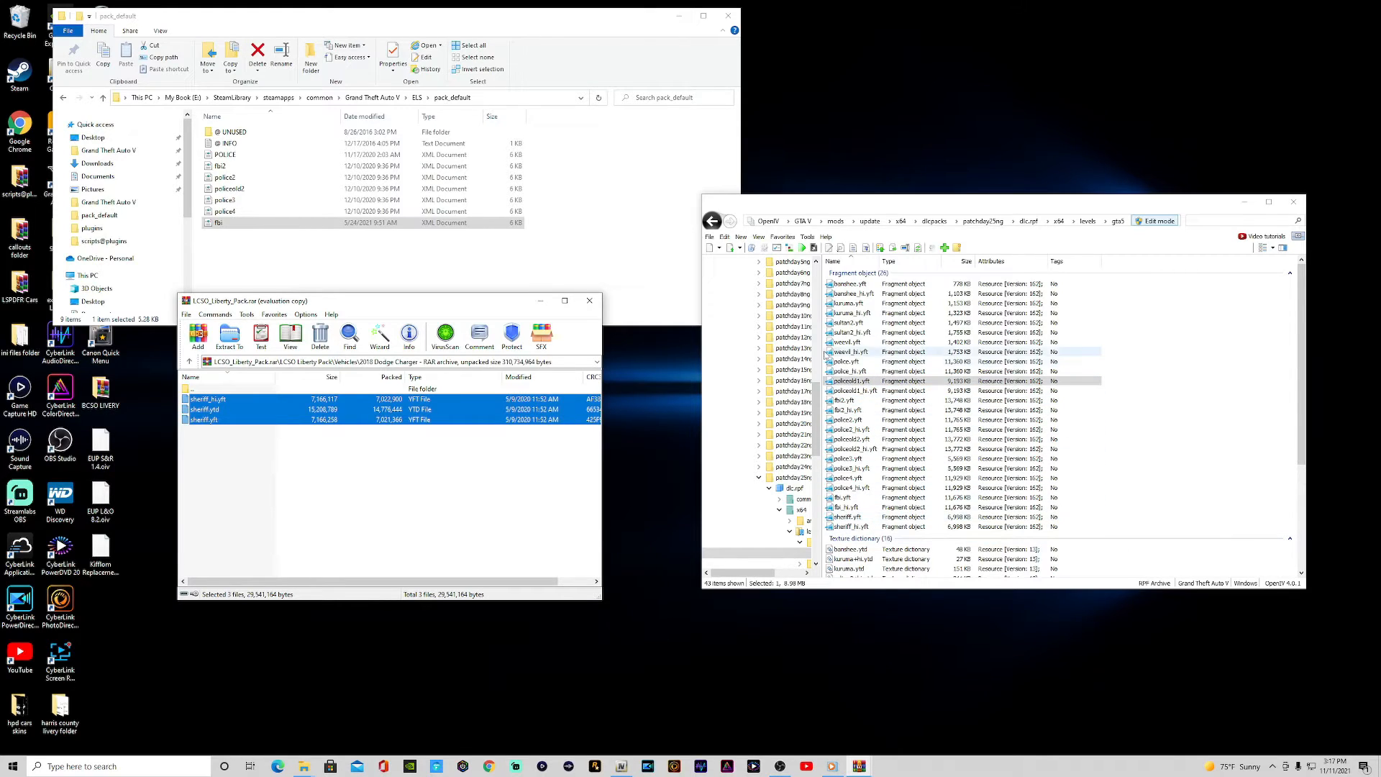
Check the 2014 Ford Explorer folder and copy the three sheriff2 files from the 2014 Chevy Tahoe folder into the OpenIV game folder.
click(190, 362)
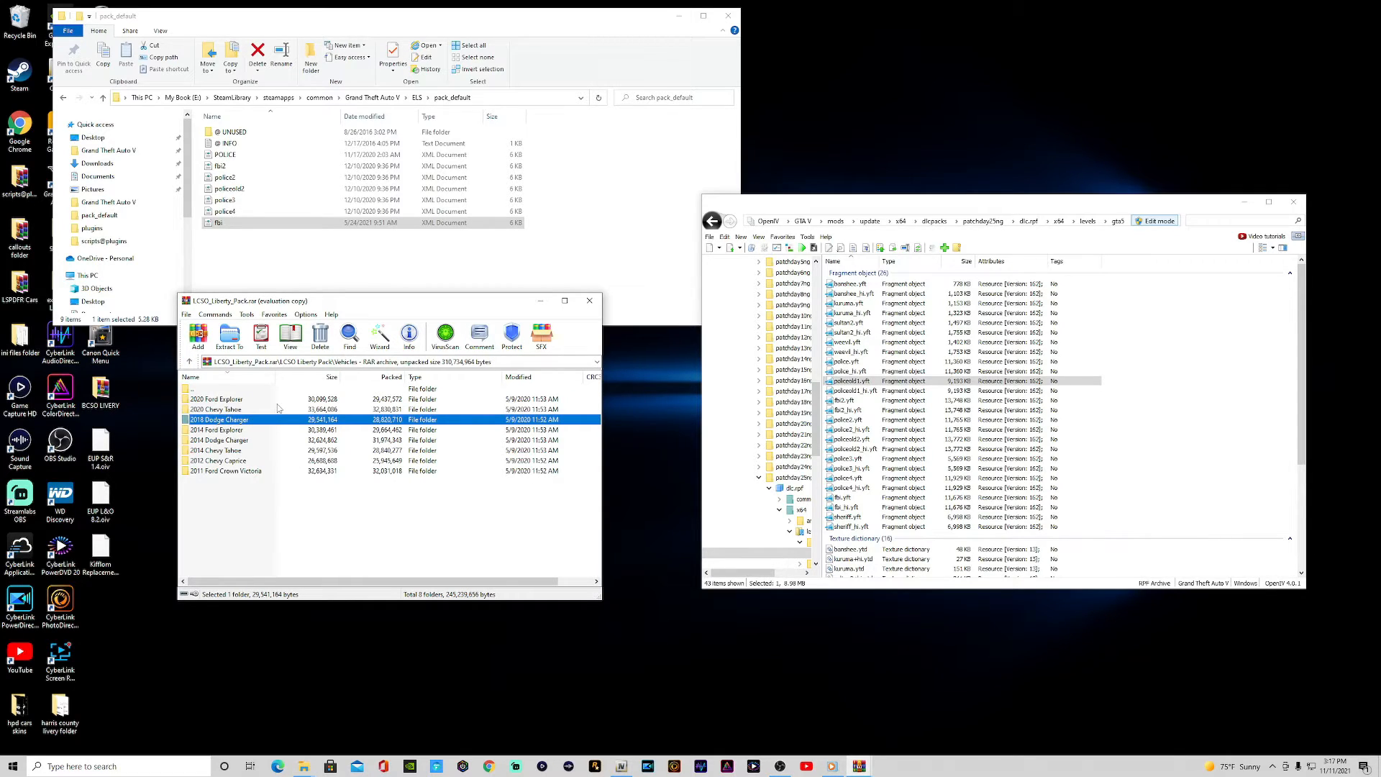
double_click(216, 431)
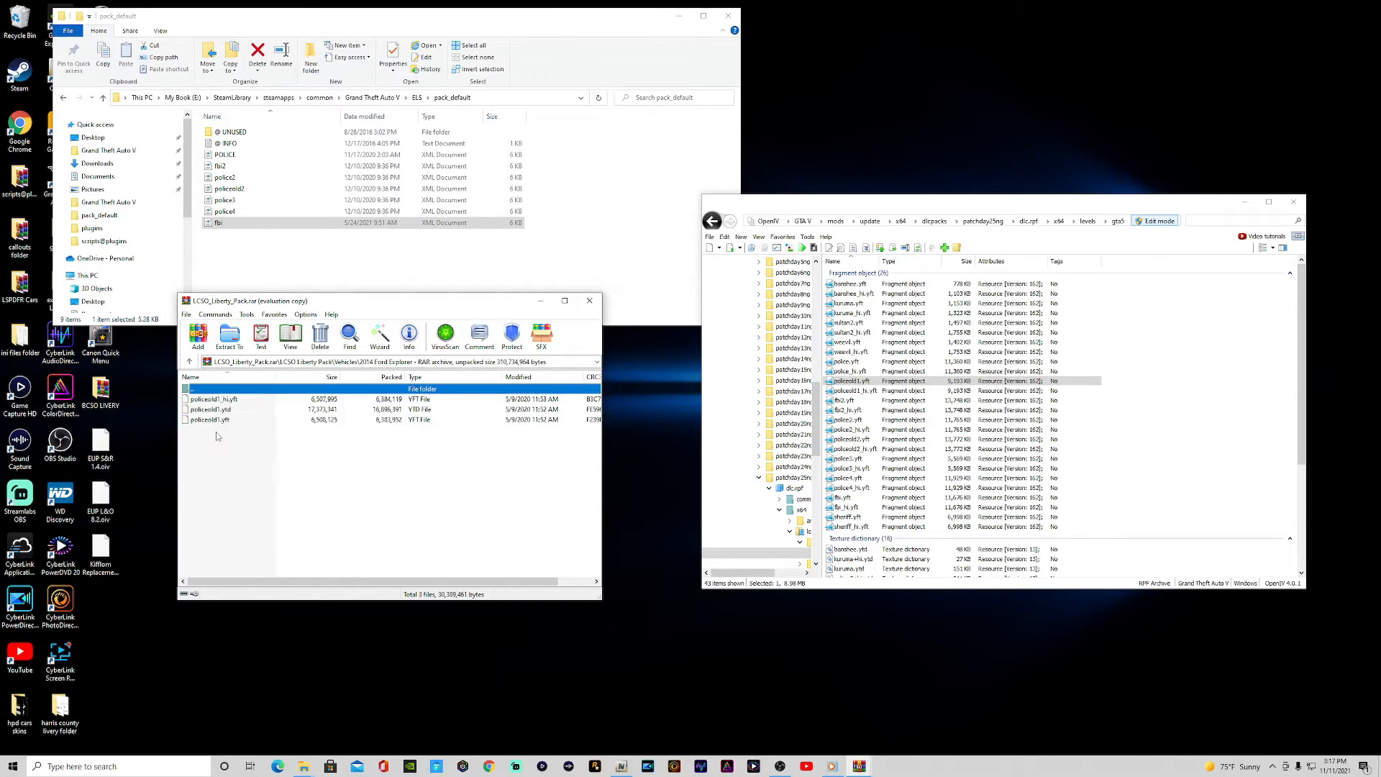
click(190, 363)
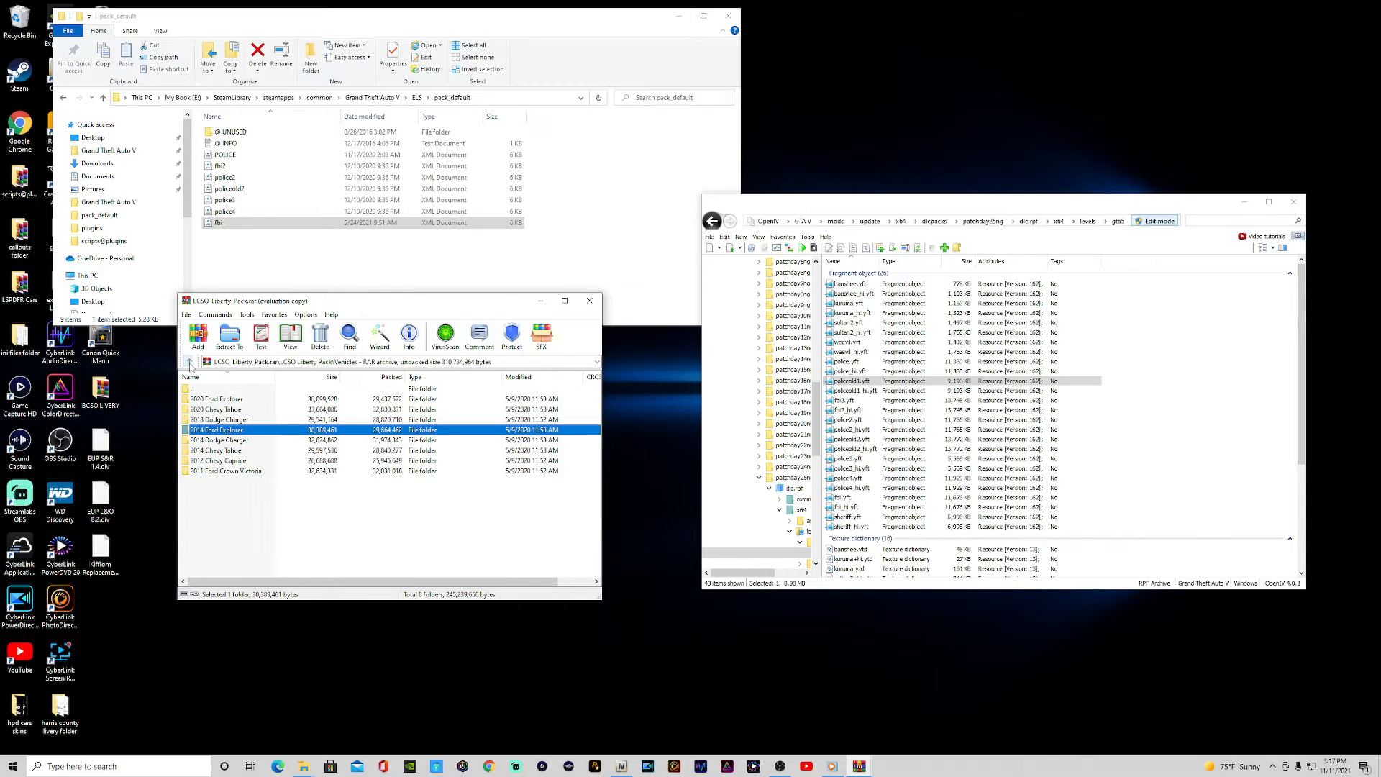
double_click(221, 451)
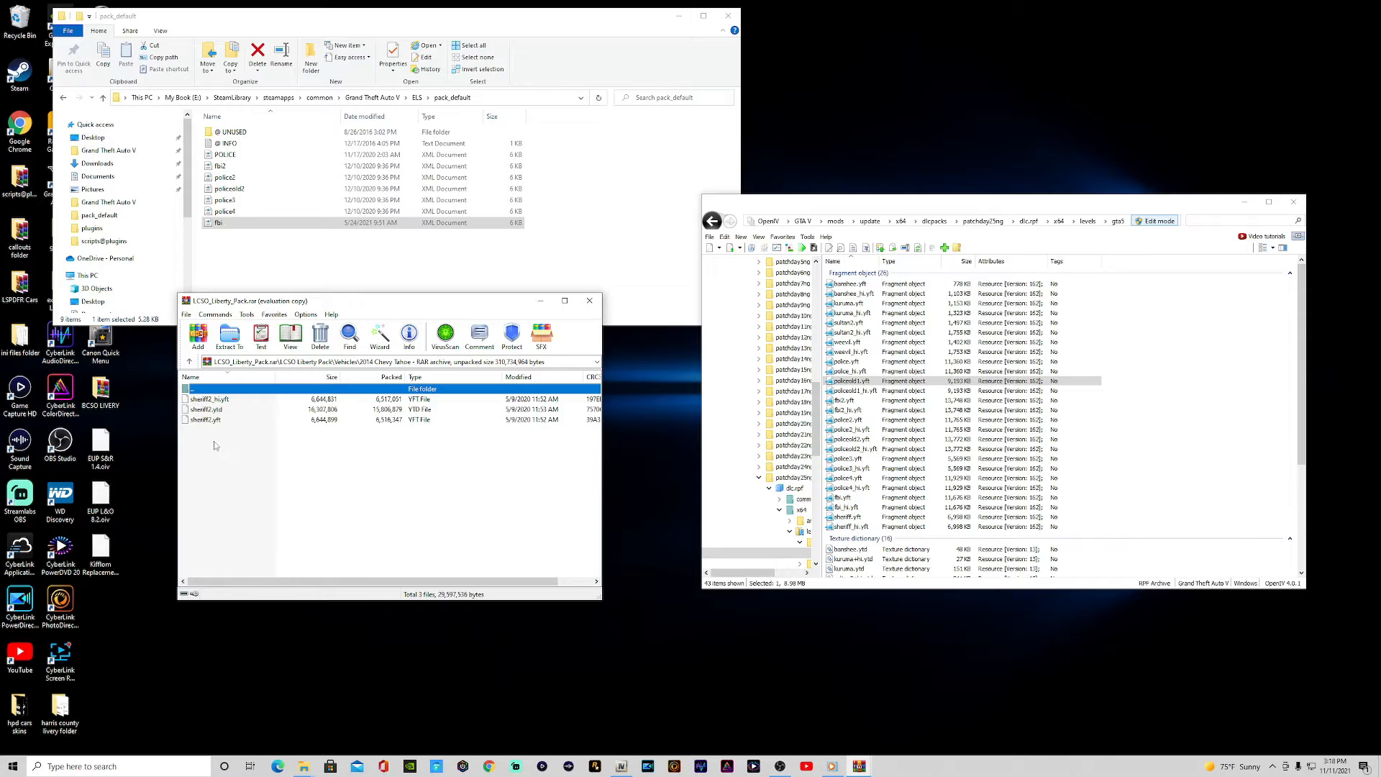
drag(205, 429, 209, 407)
drag(812, 406, 1177, 439)
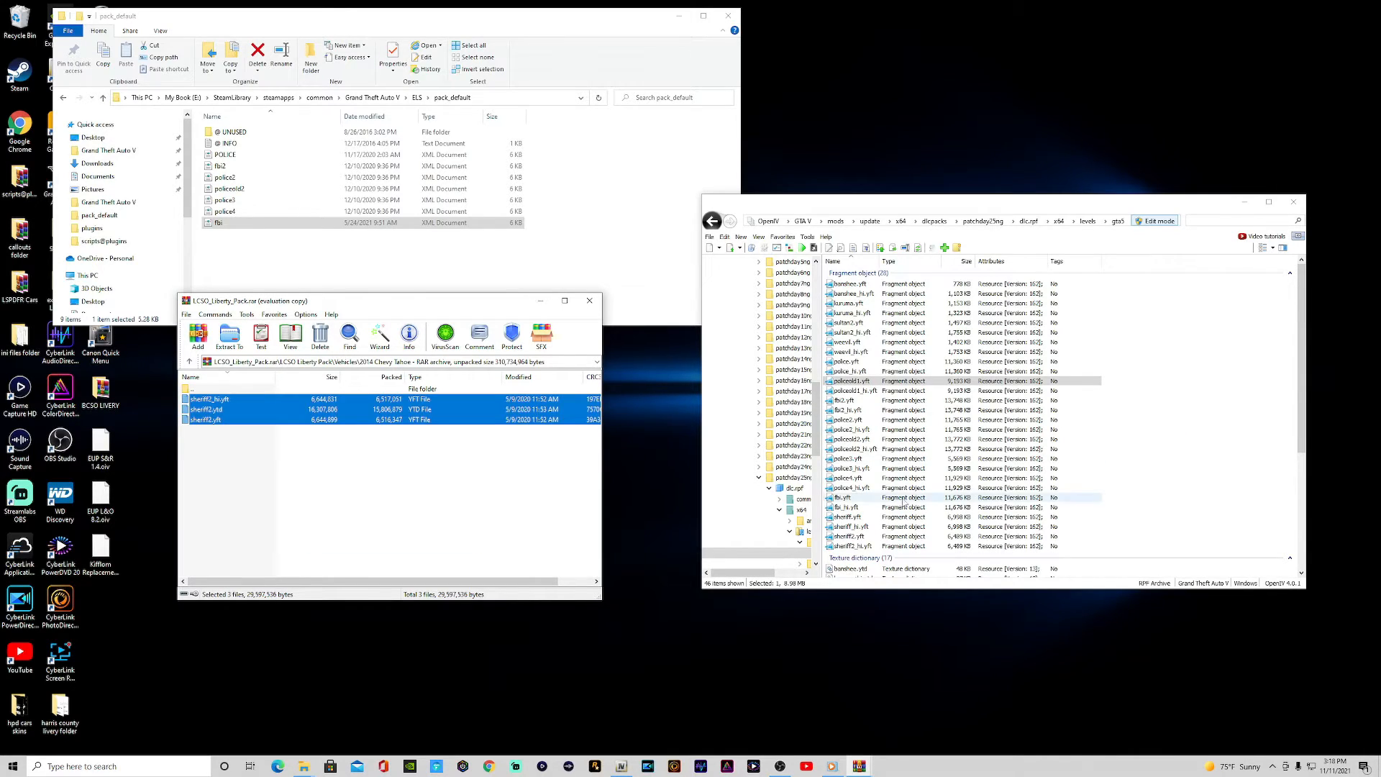
Preview the installed sheriff2.yft model, rotate it to inspect the vehicle, and close the preview.
click(847, 536)
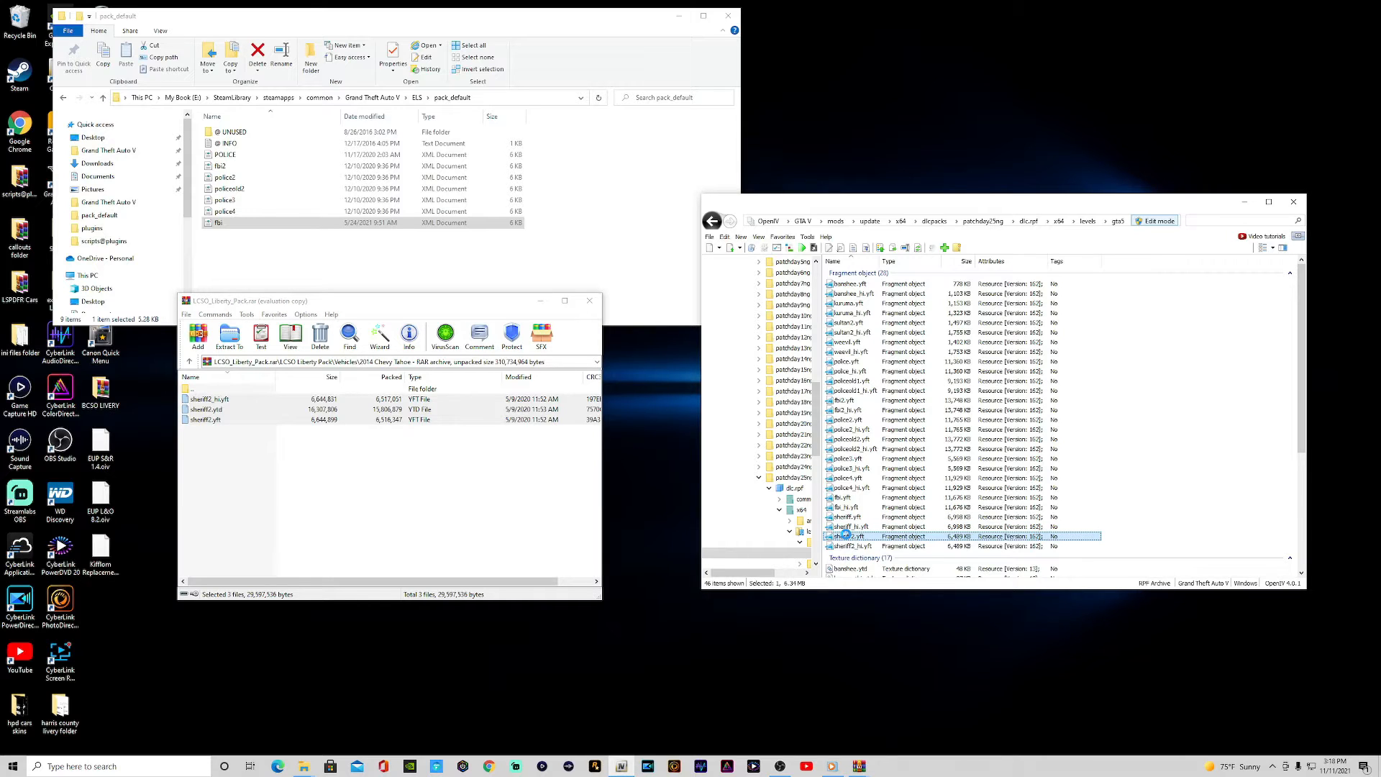
double_click(847, 536)
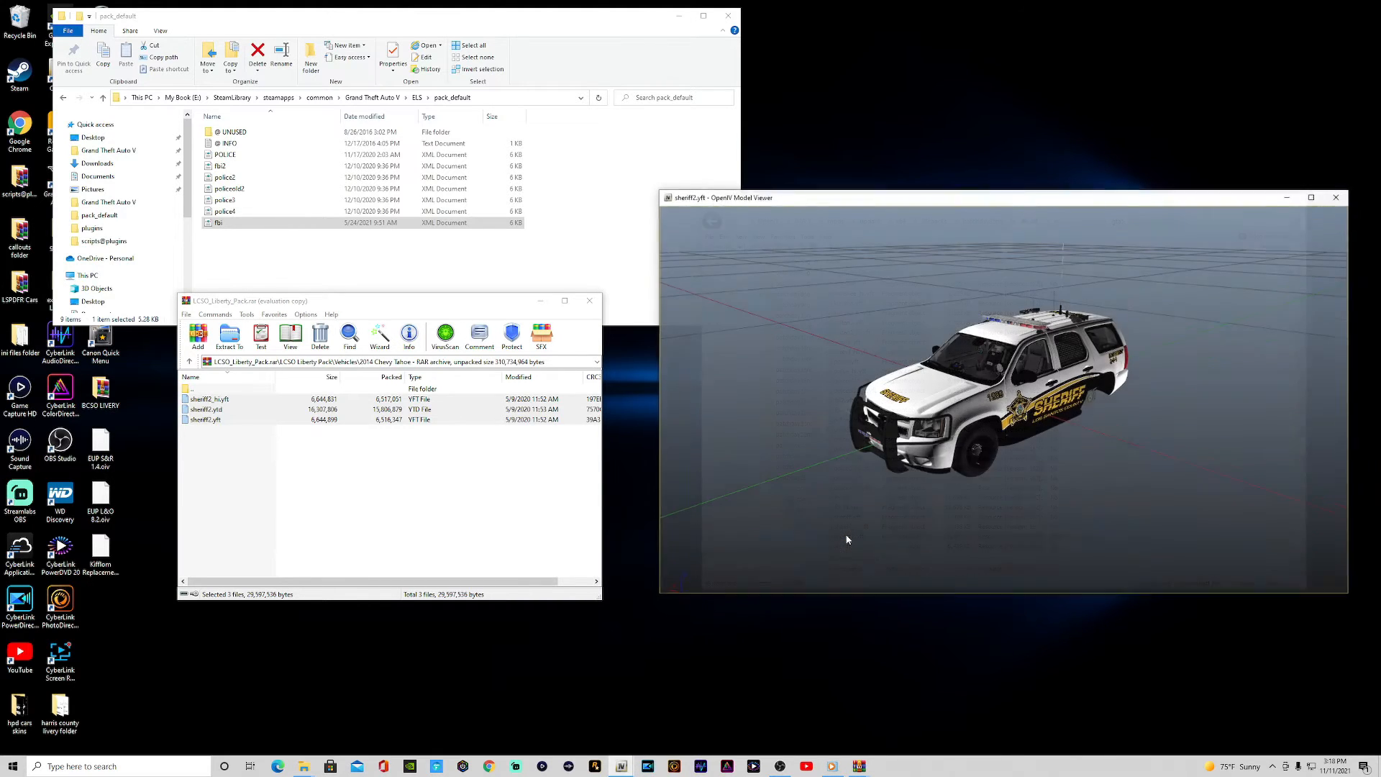
drag(965, 394, 1032, 408)
drag(1093, 423, 1233, 413)
drag(1007, 385, 1081, 390)
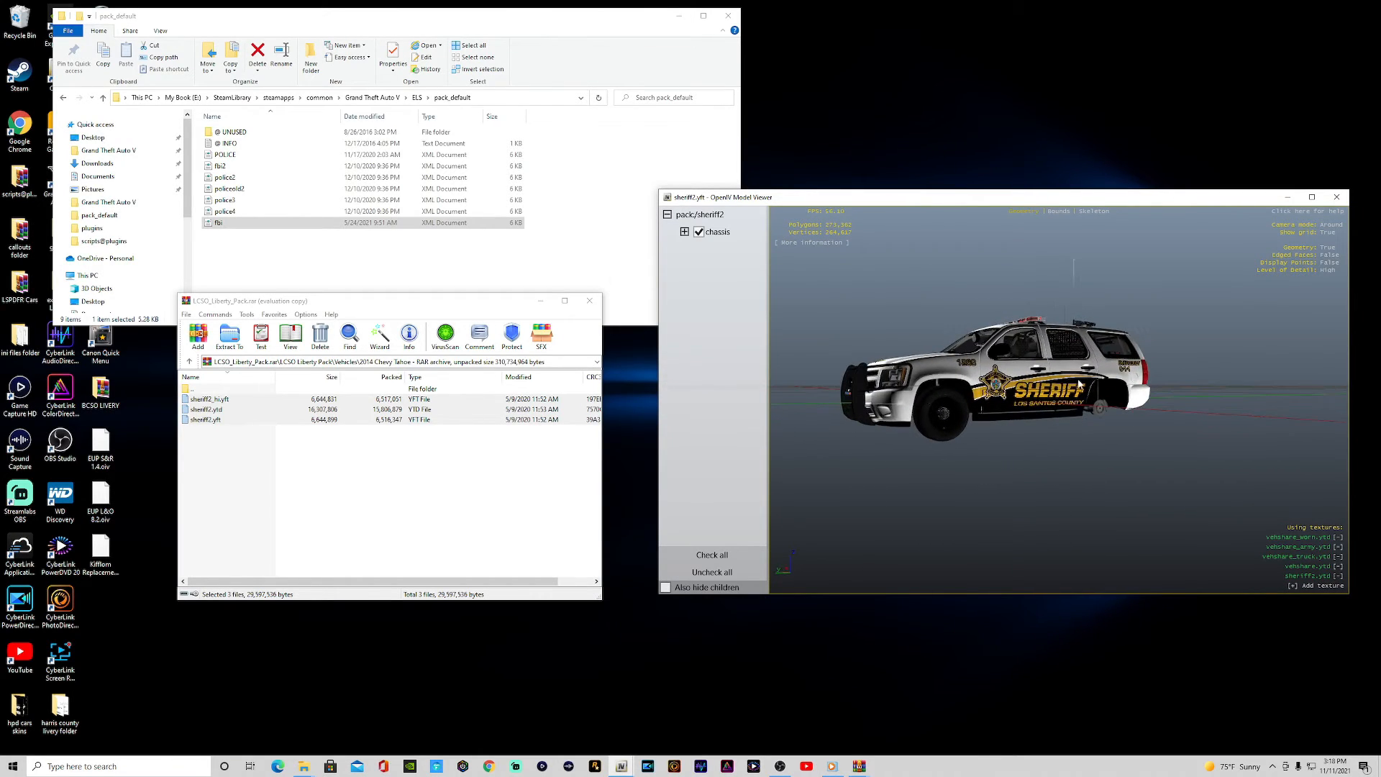
click(1336, 196)
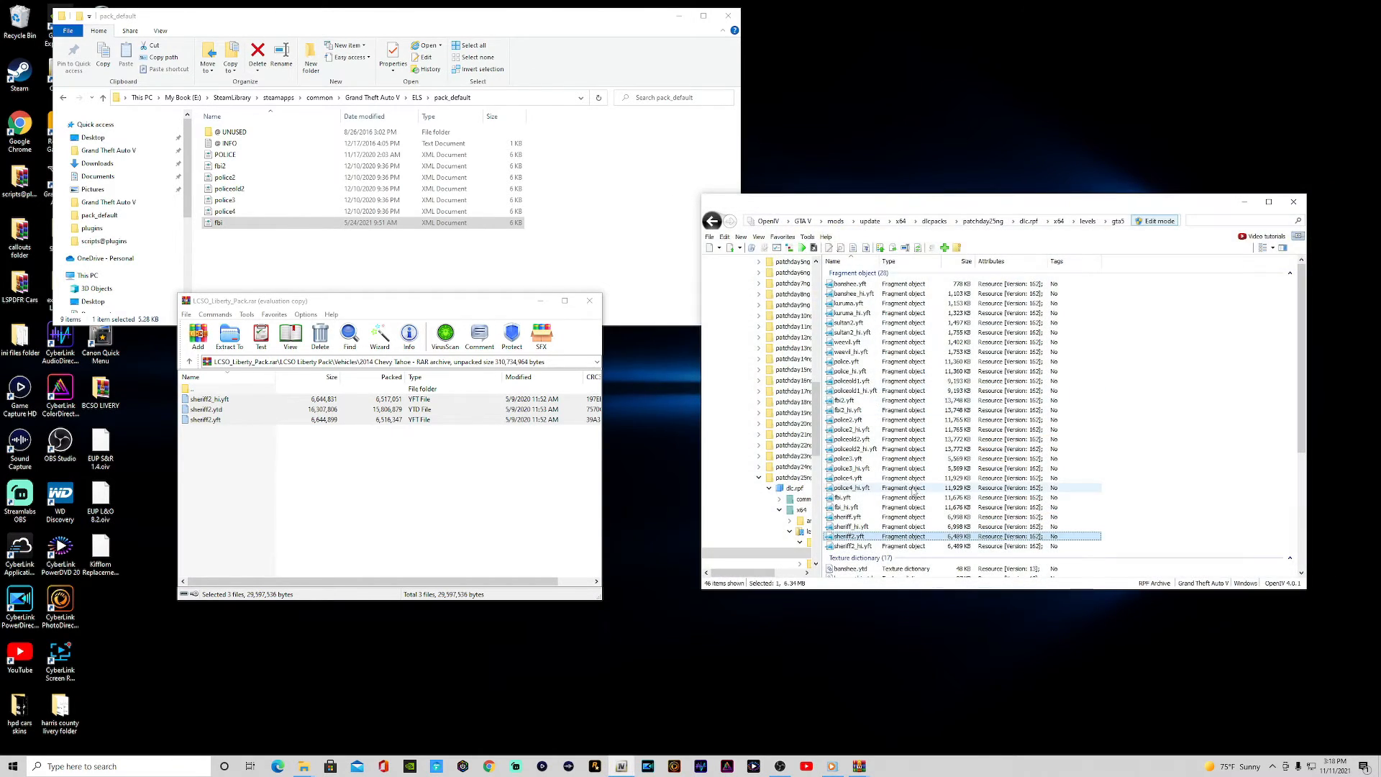
Preview the installed sheriff.yft model, rotate it to inspect the livery, and close the preview.
click(839, 518)
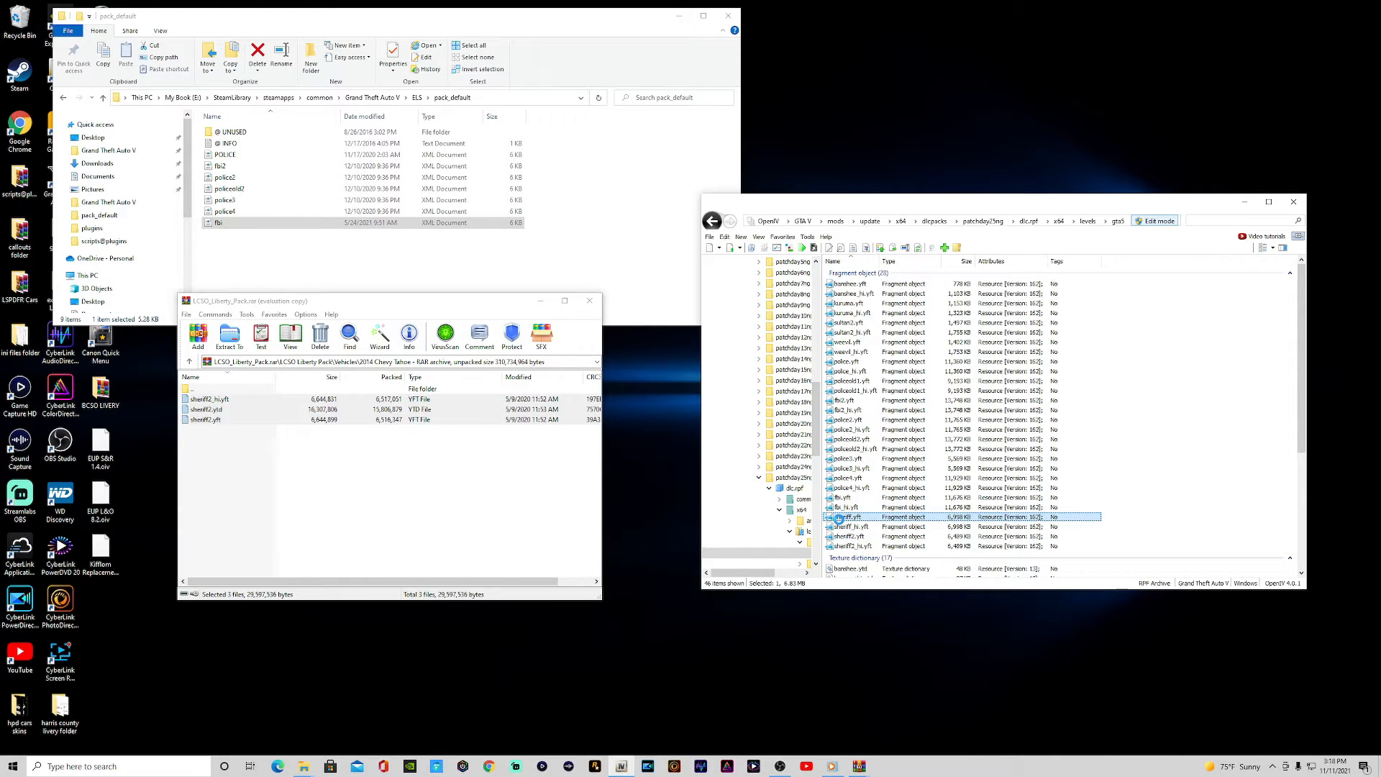
double_click(839, 518)
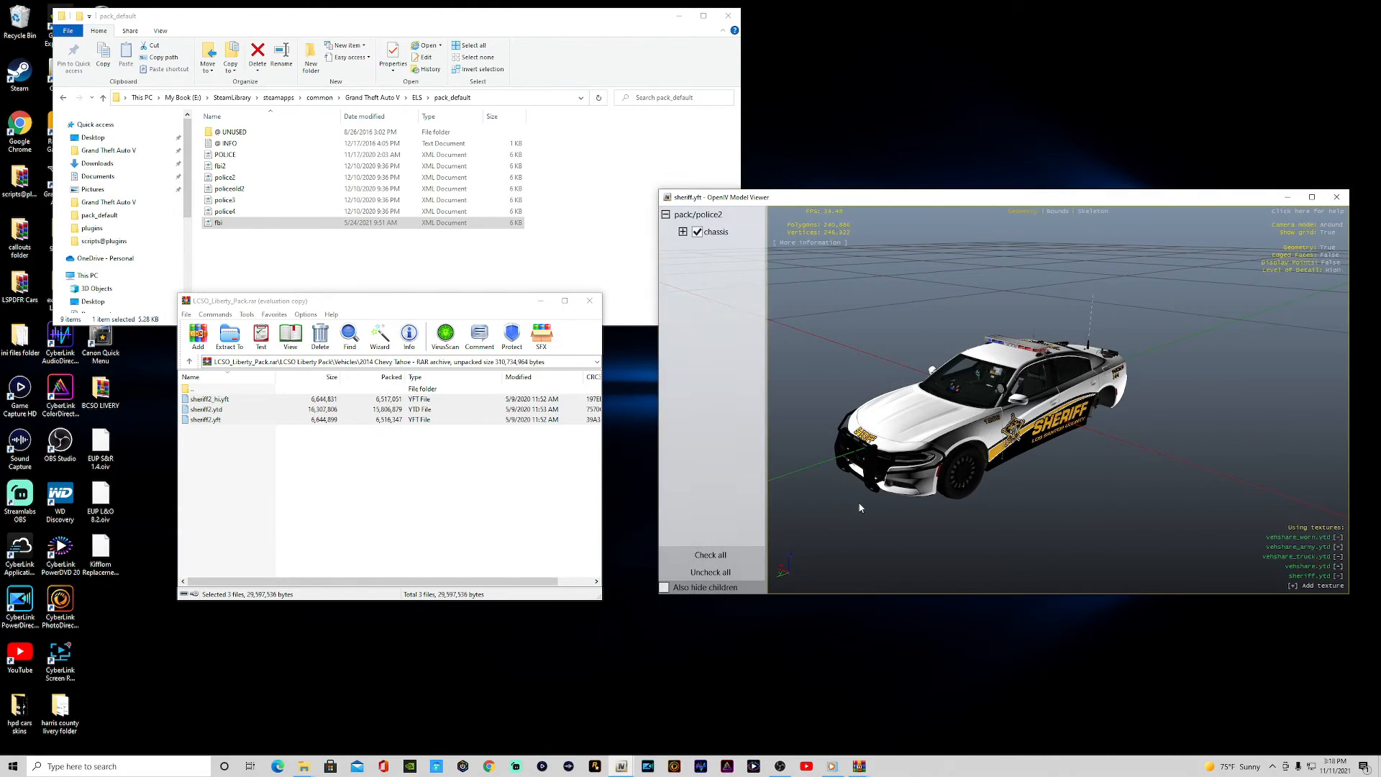
drag(1024, 499, 1104, 400)
click(1336, 197)
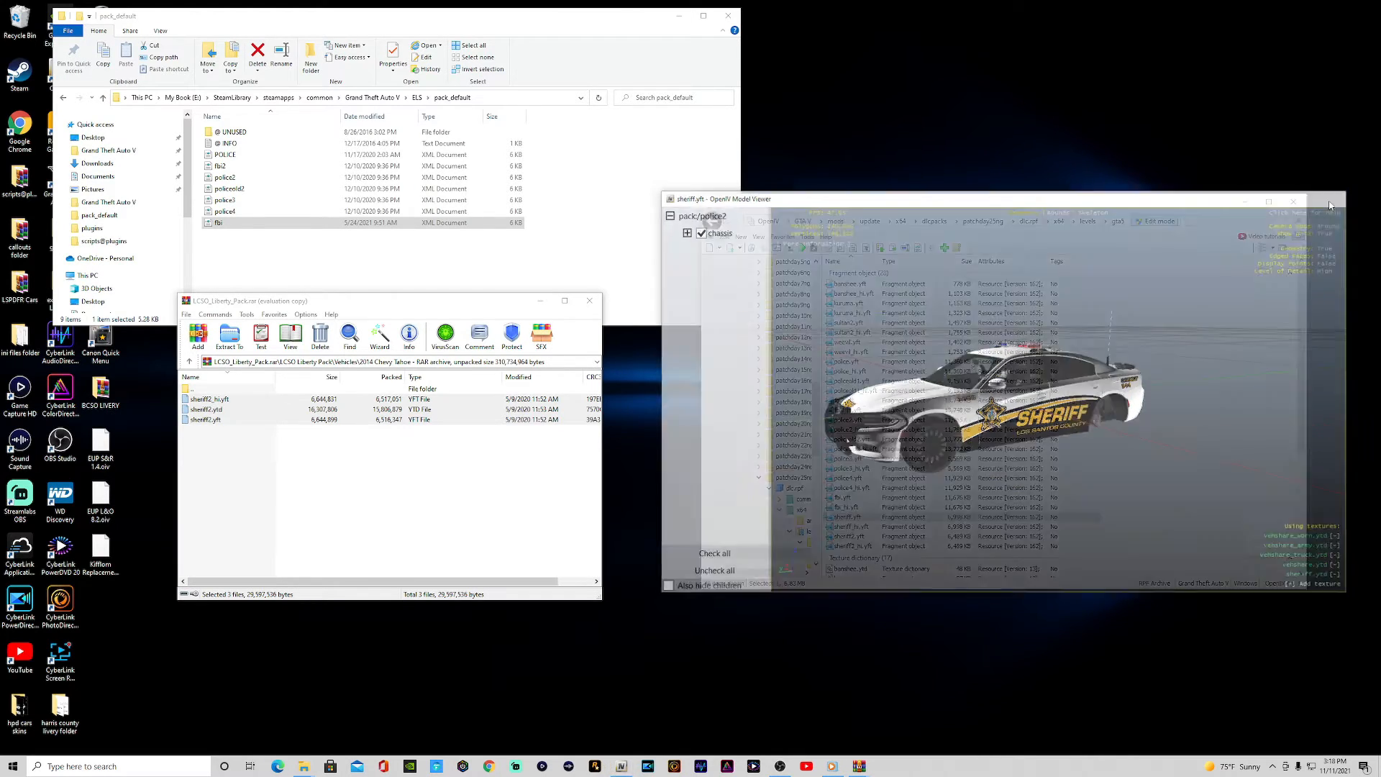
Check the 2011 Ford Crown Victoria and 2014 Chevy Tahoe folders, and copy the three pranger files from 2020 Chevy Tahoe into the OpenIV game folder.
click(190, 361)
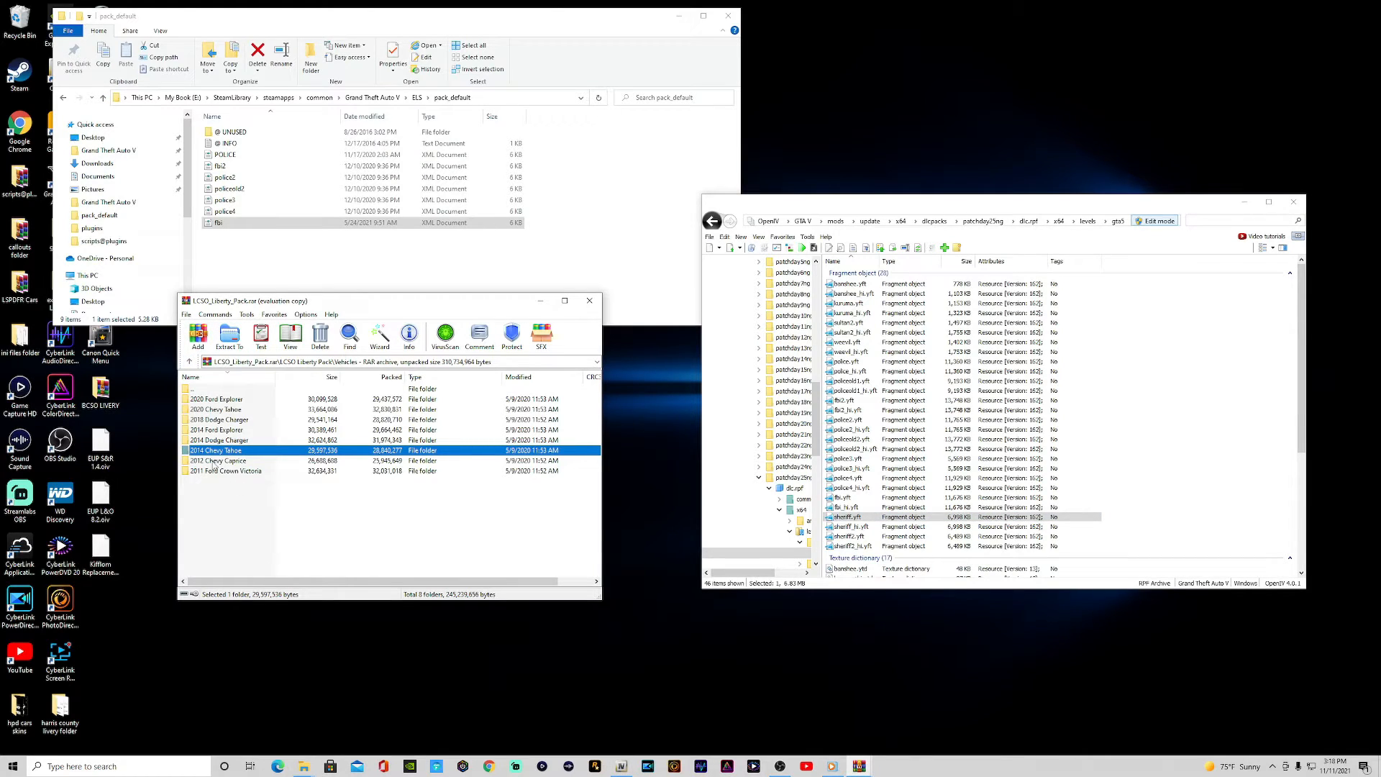
double_click(214, 470)
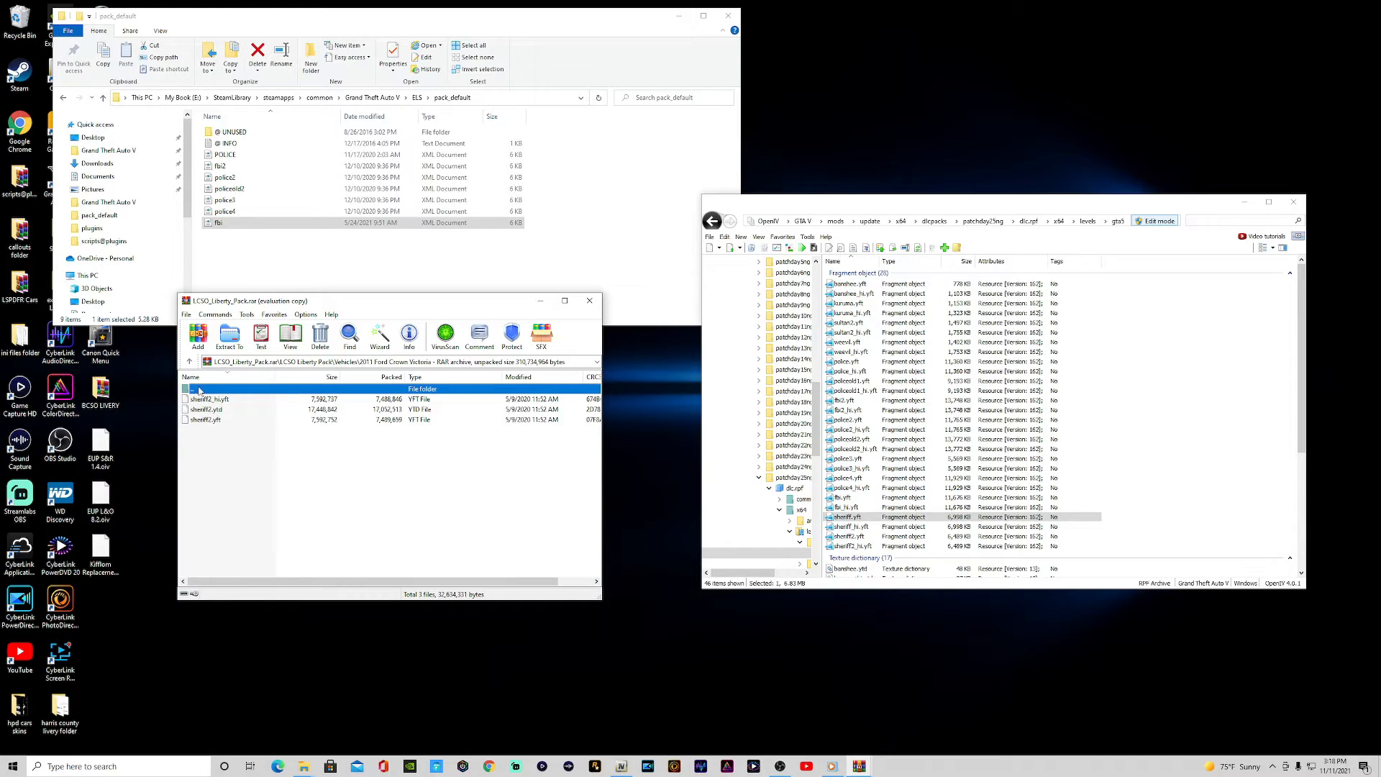
click(190, 361)
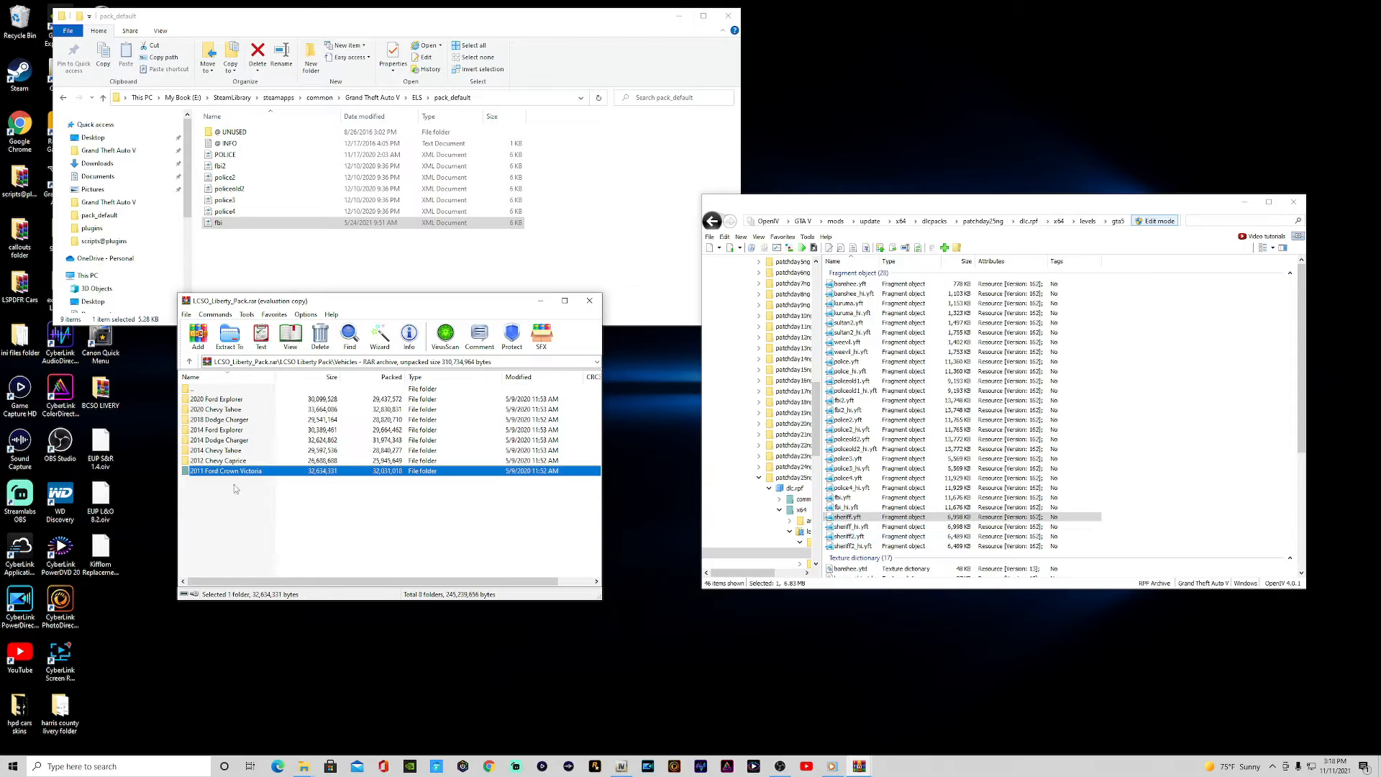
double_click(212, 451)
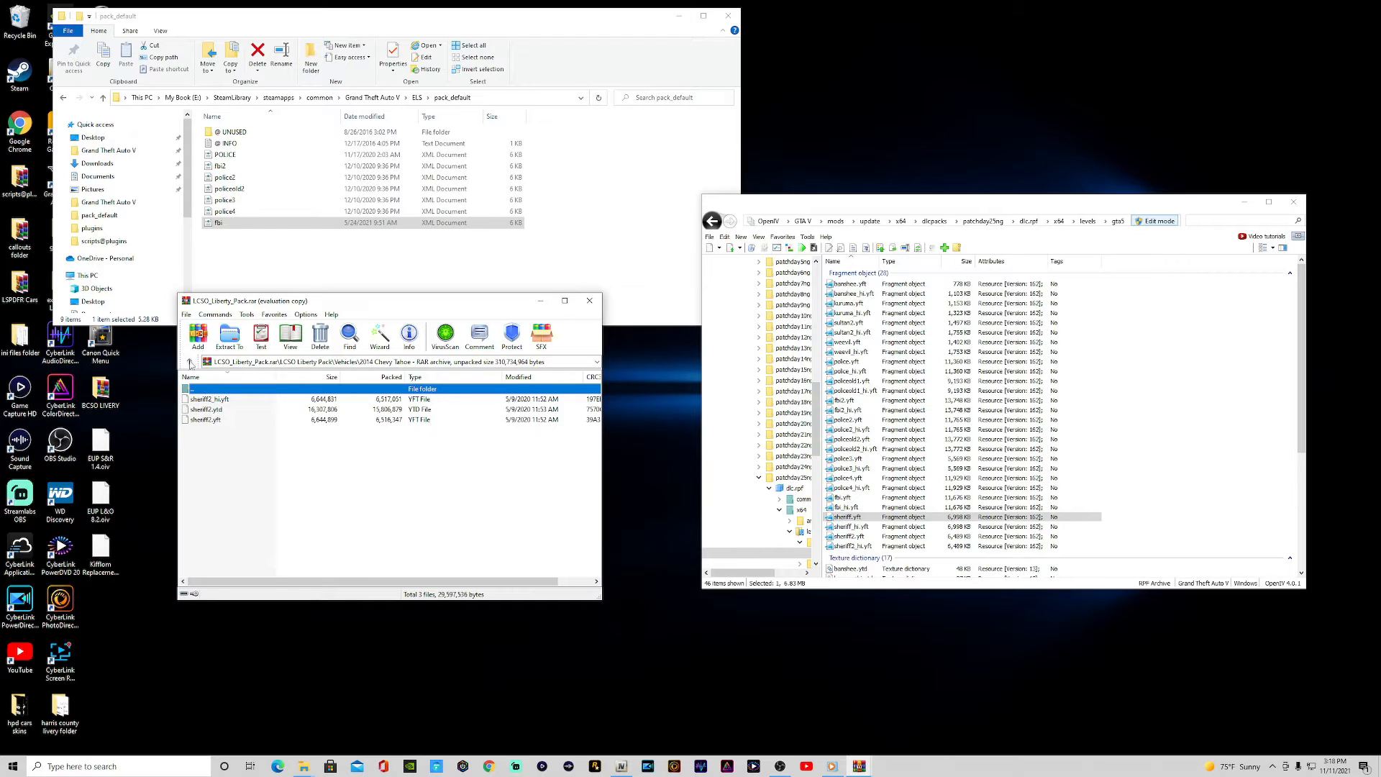
double_click(201, 390)
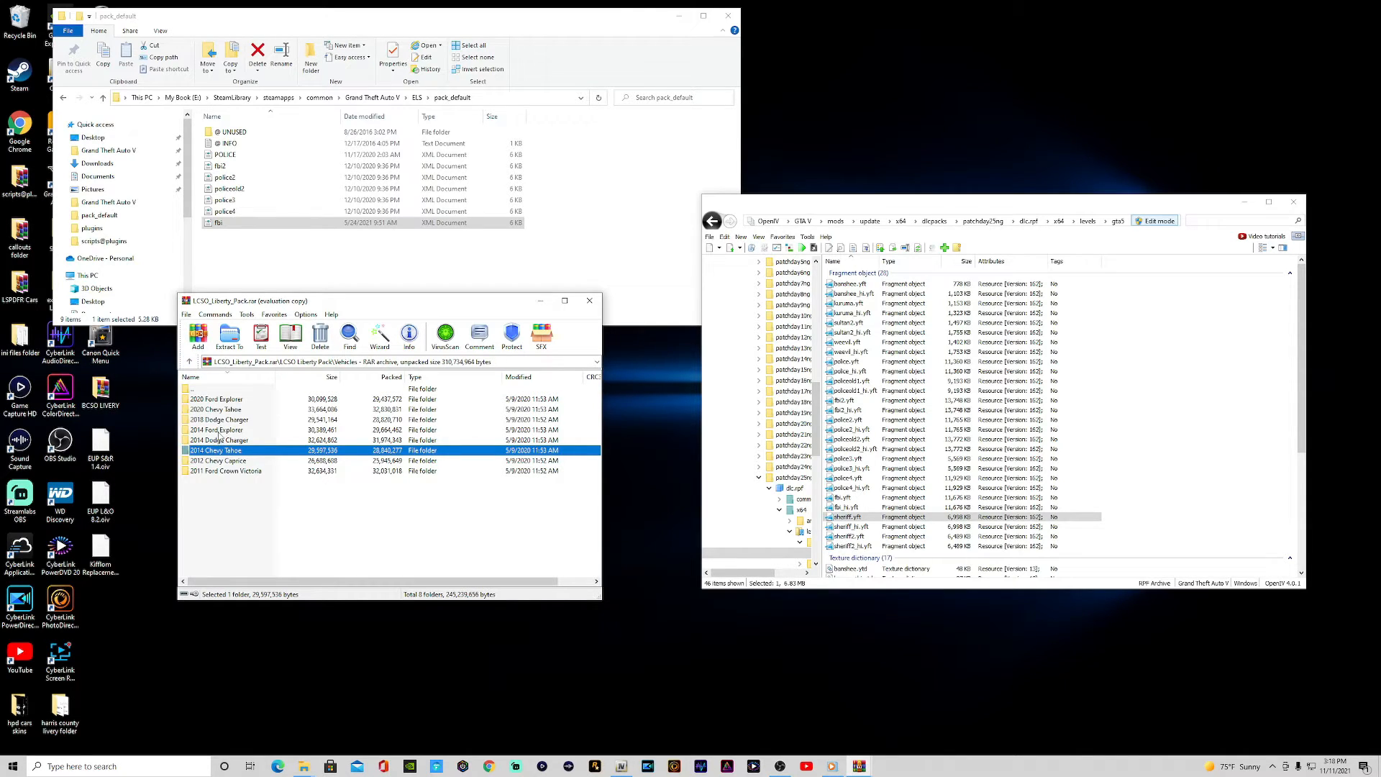
double_click(212, 409)
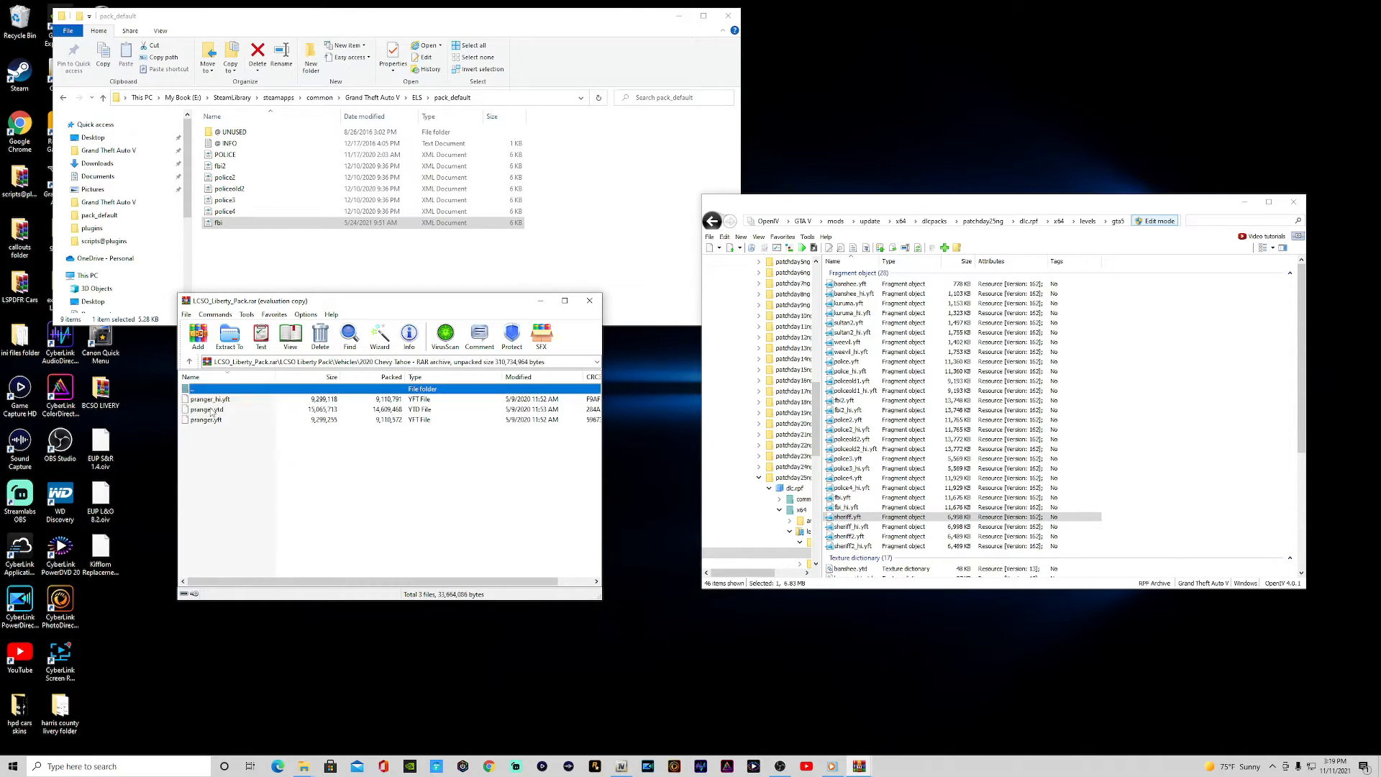
drag(202, 431, 217, 400)
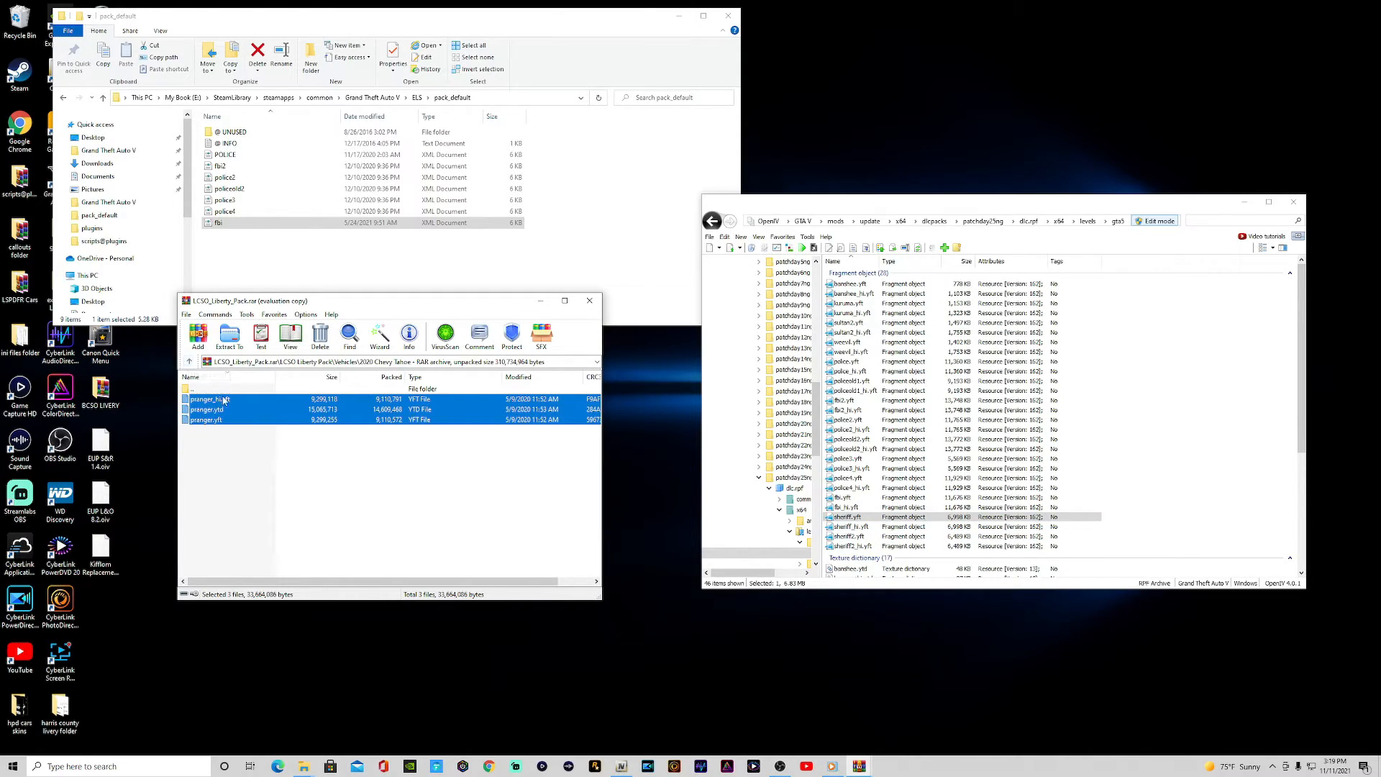
drag(215, 416, 1207, 417)
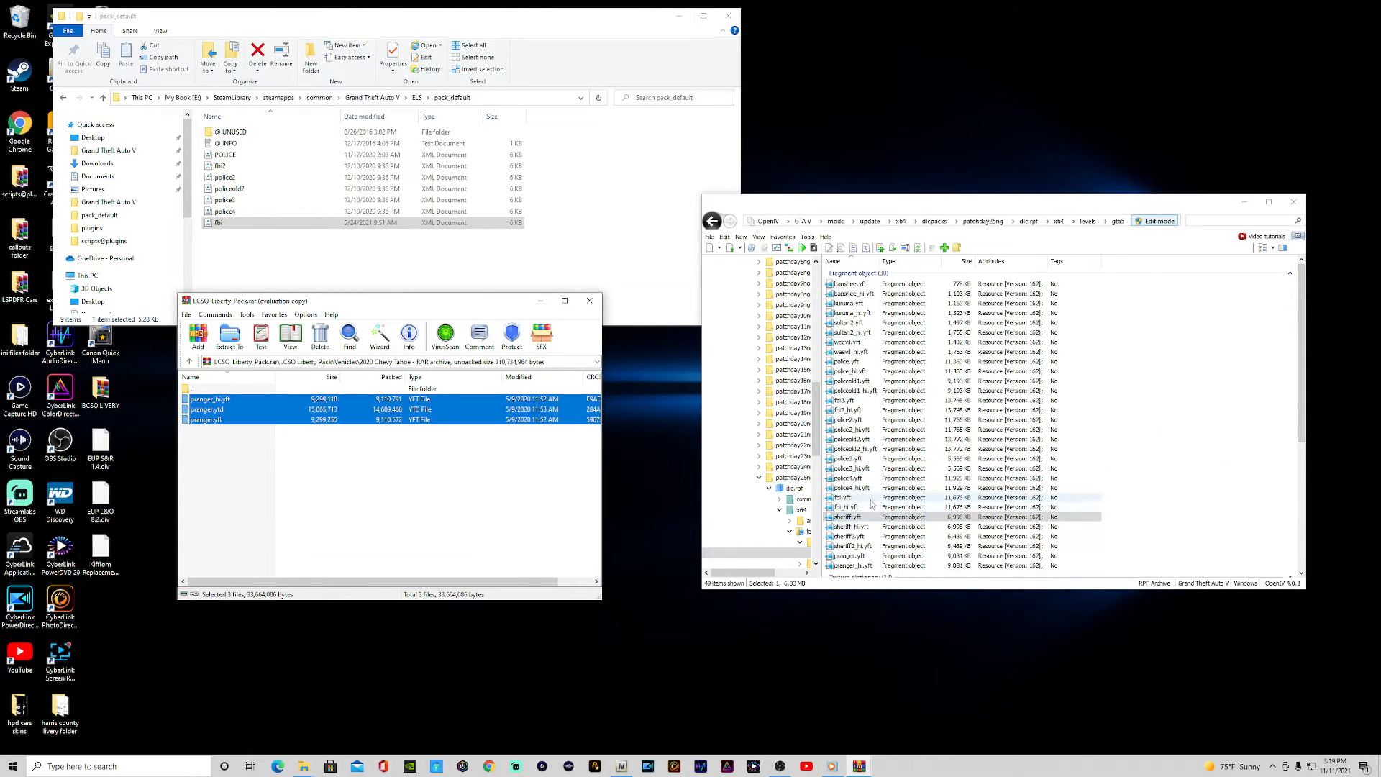
Preview the installed pranger.yft model, rotate it to inspect the sheriff livery, and close the preview.
click(849, 556)
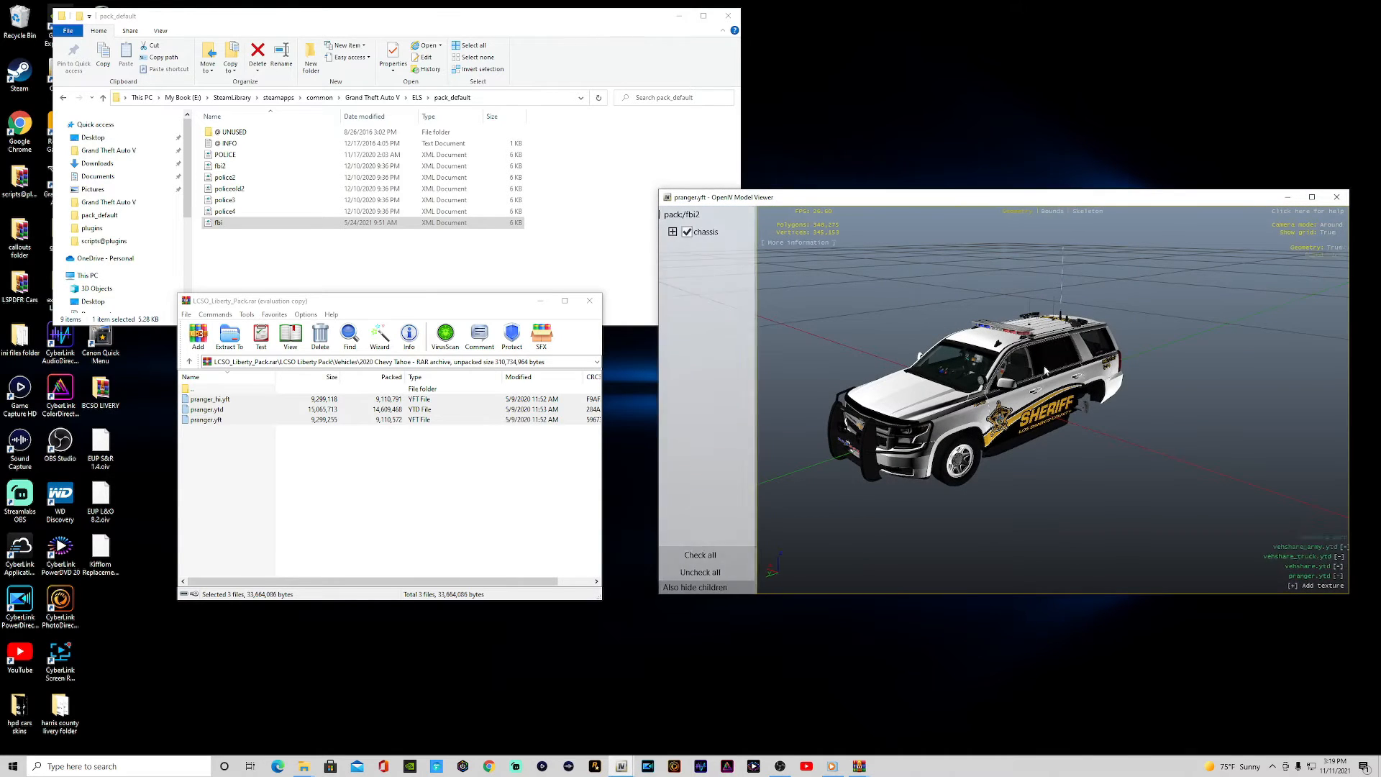
drag(993, 348, 1150, 391)
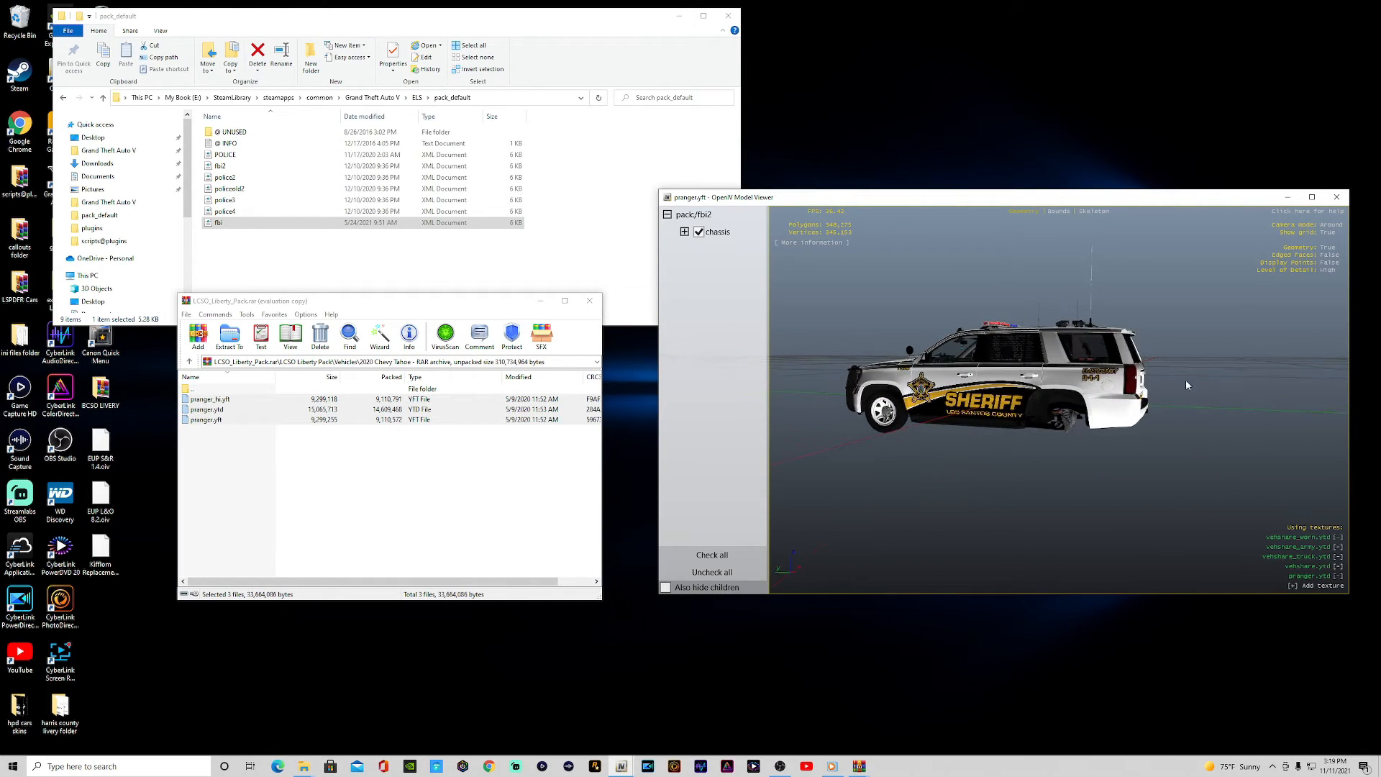
click(1336, 197)
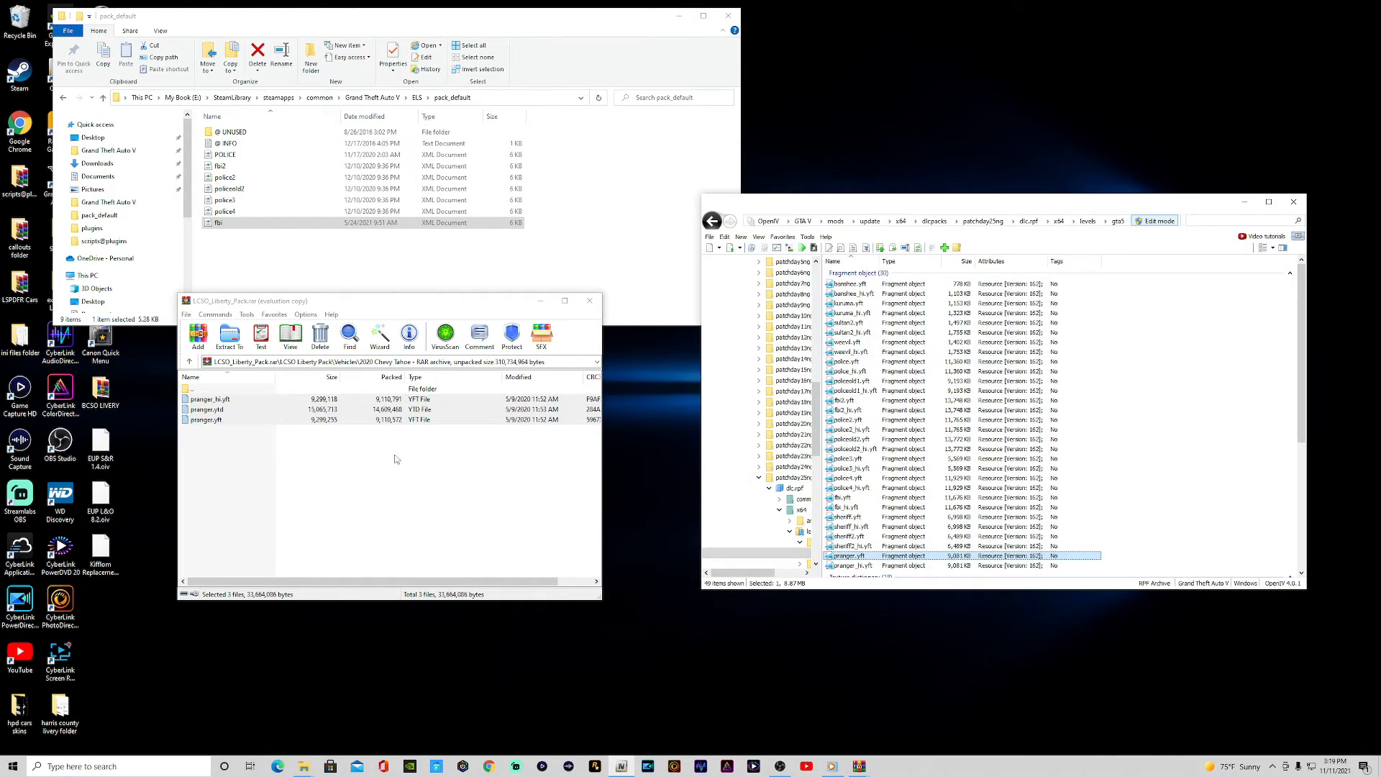
Copy the three sheriff2 files from the pack's 2011 Ford Crown Victoria folder into the OpenIV gtxd game folder under levels.
double_click(195, 388)
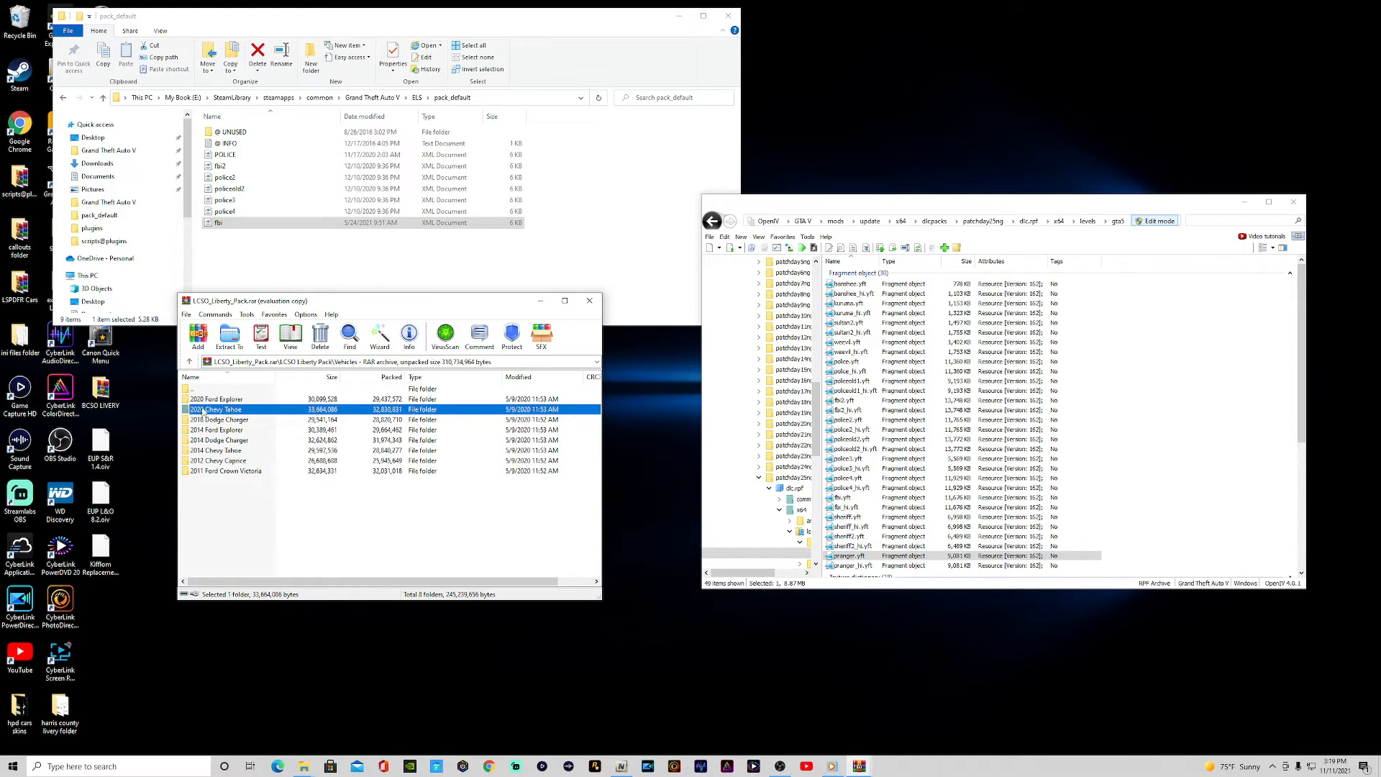
double_click(213, 472)
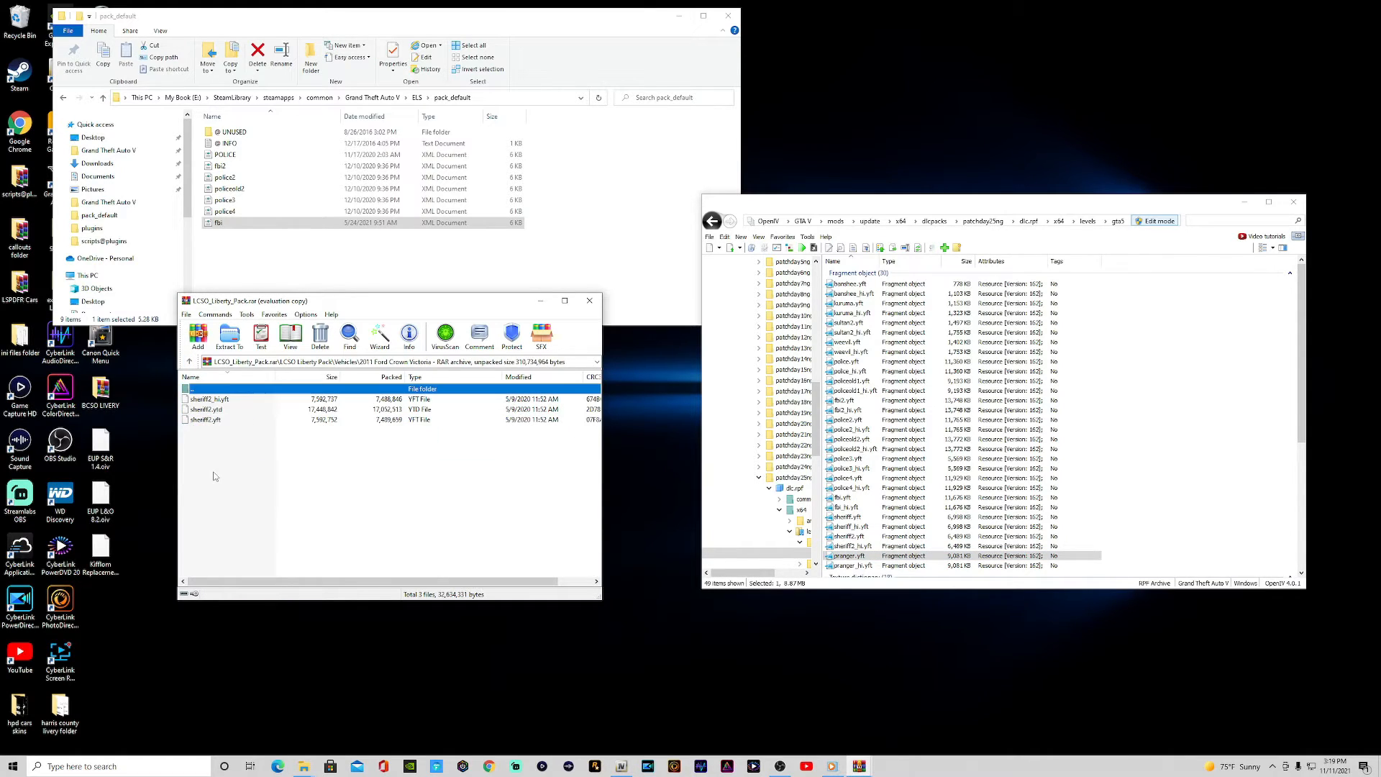
drag(210, 430, 1187, 468)
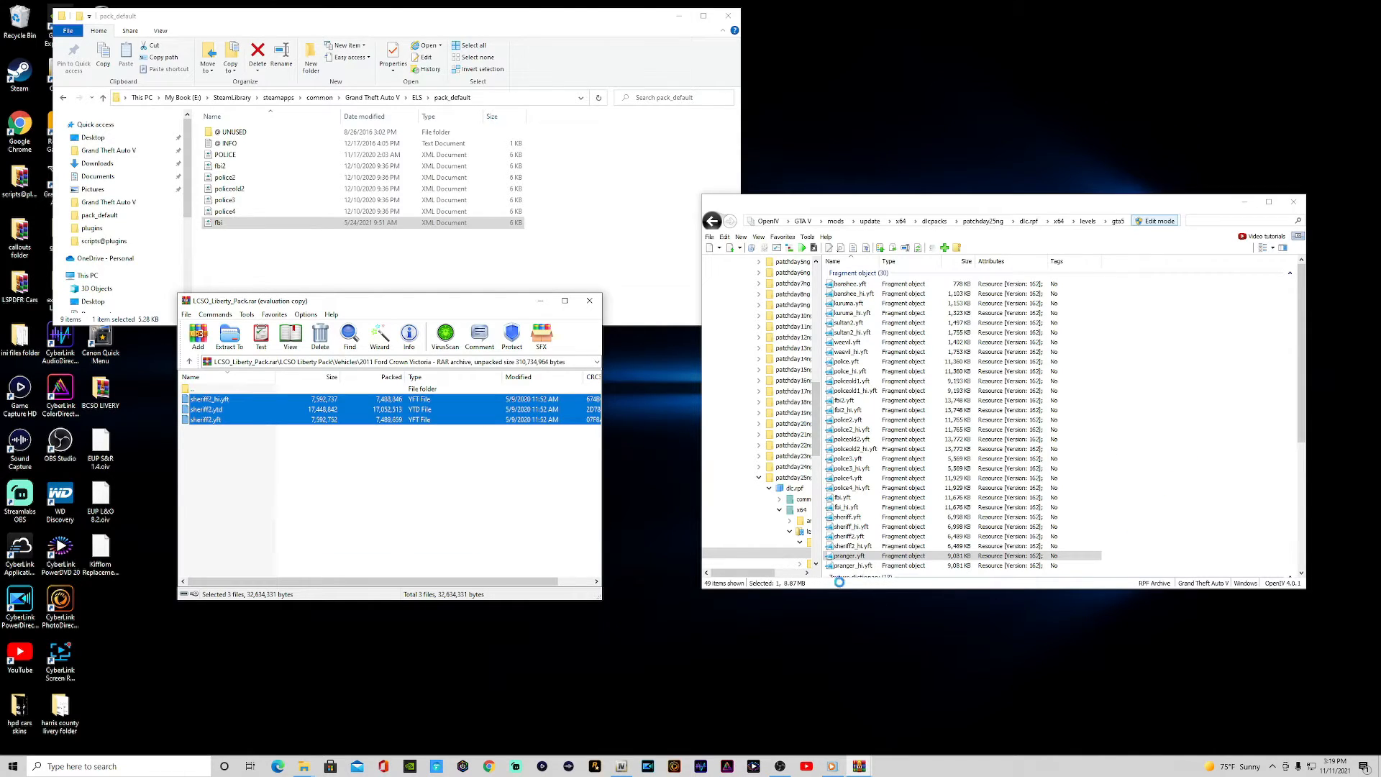
Preview the replaced sheriff2.yft model, rotate it to inspect the Crown Victoria from the side, and close the preview.
click(851, 537)
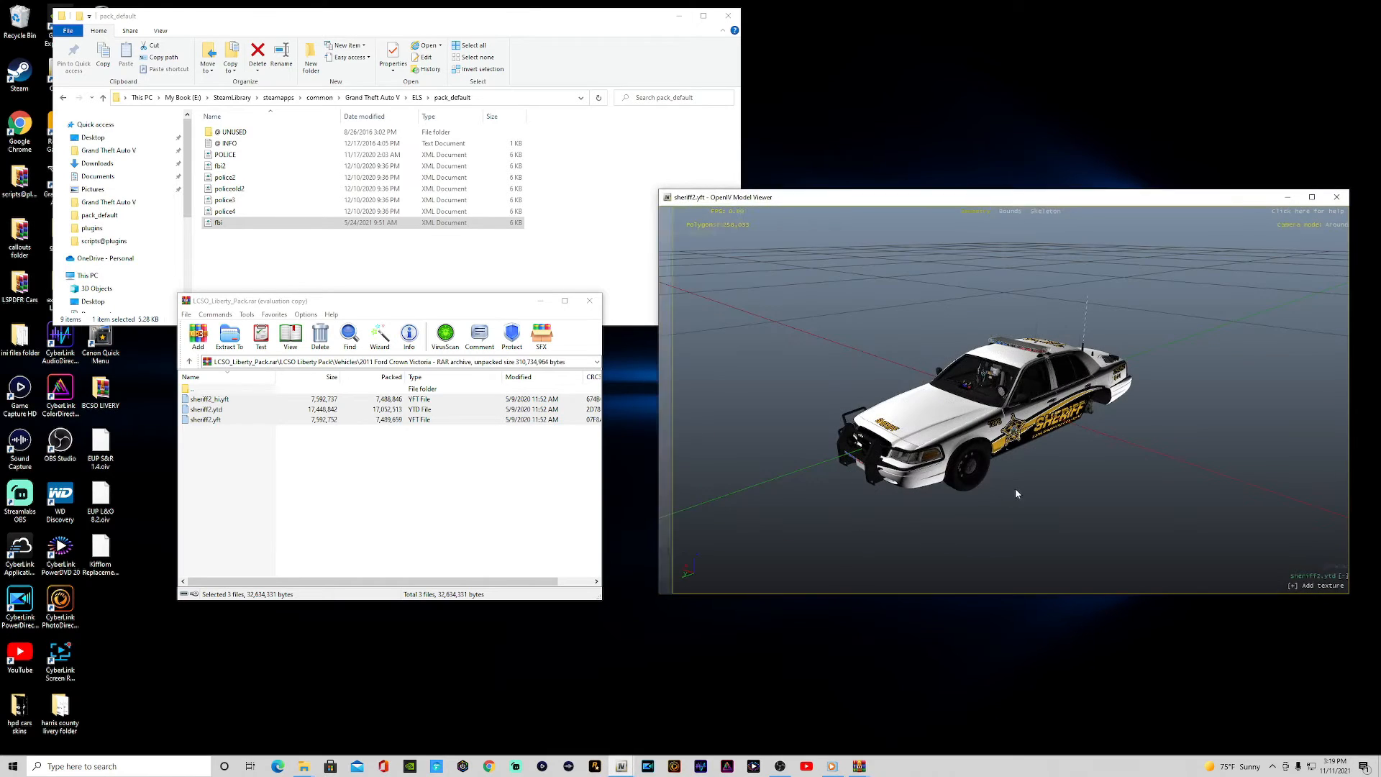
drag(1014, 486, 908, 355)
drag(1025, 386, 1240, 363)
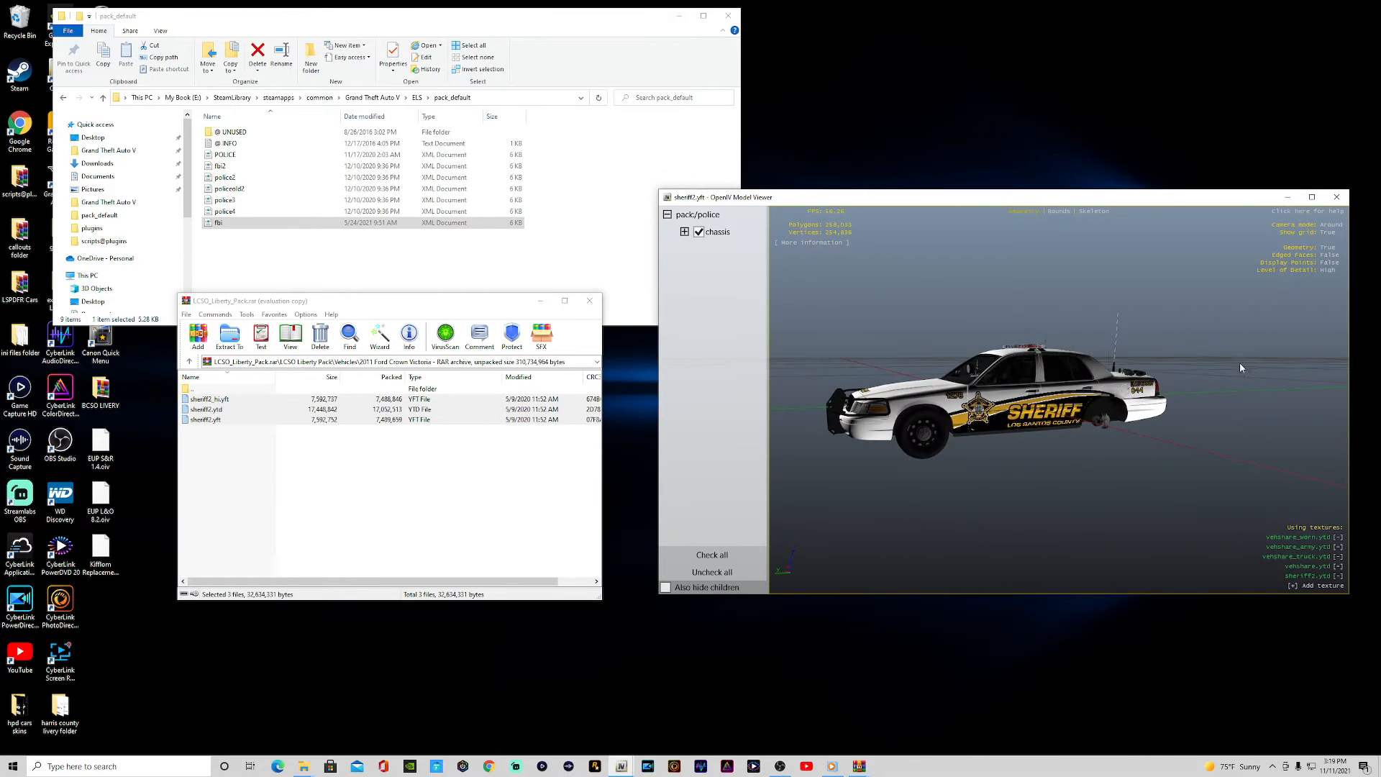
click(1336, 197)
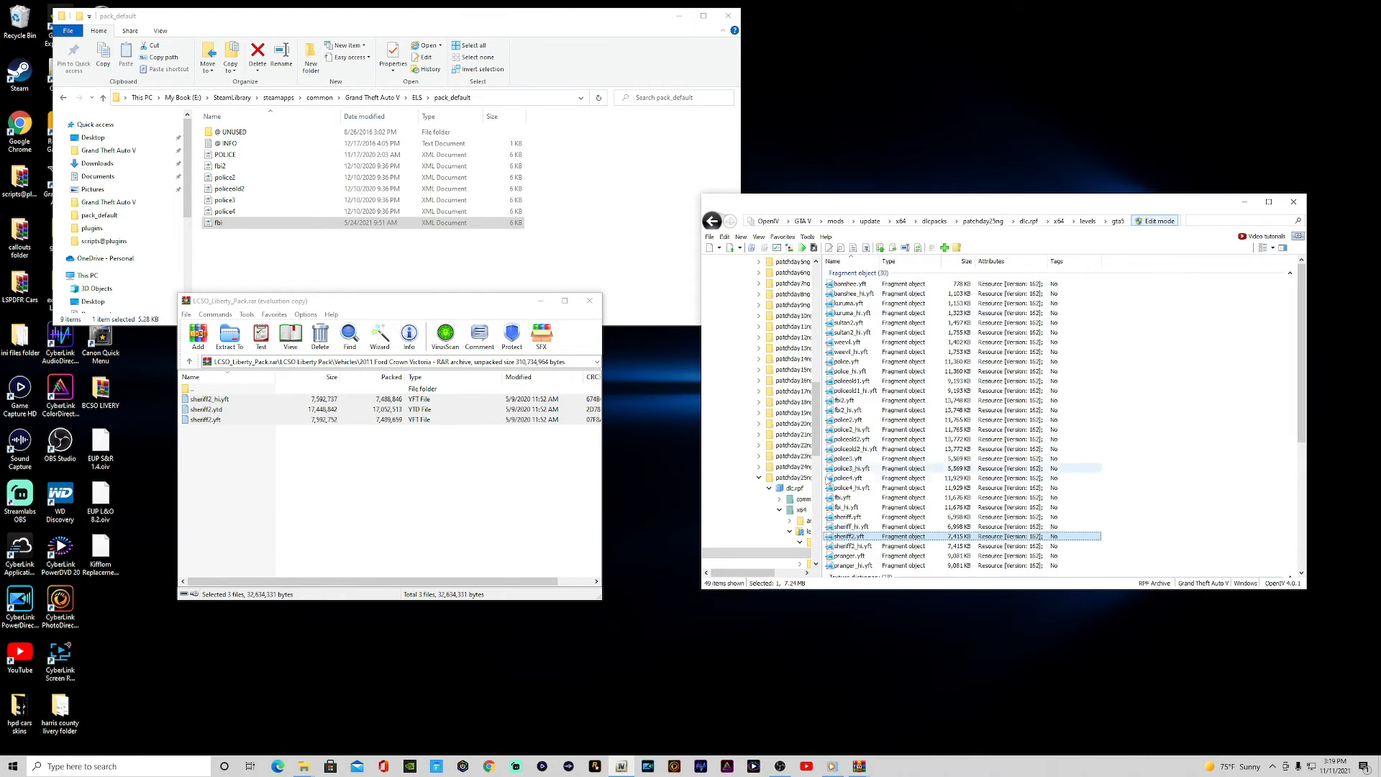
Copy policeold1.xml, pranger.xml, sheriff.xml and sheriff2.xml from the LCSO pack's VCF's folder into the ELS pack_default folder and refresh it.
click(189, 360)
click(189, 360)
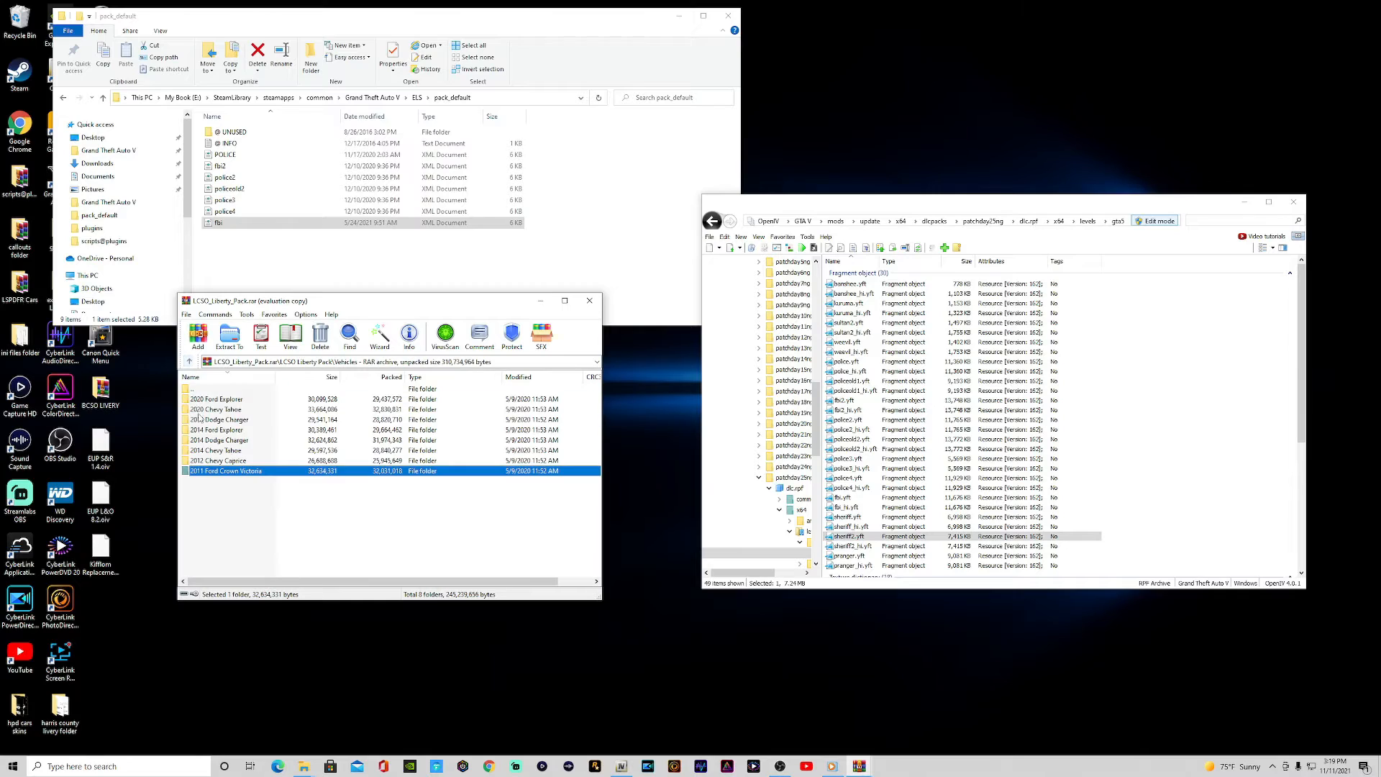
click(188, 360)
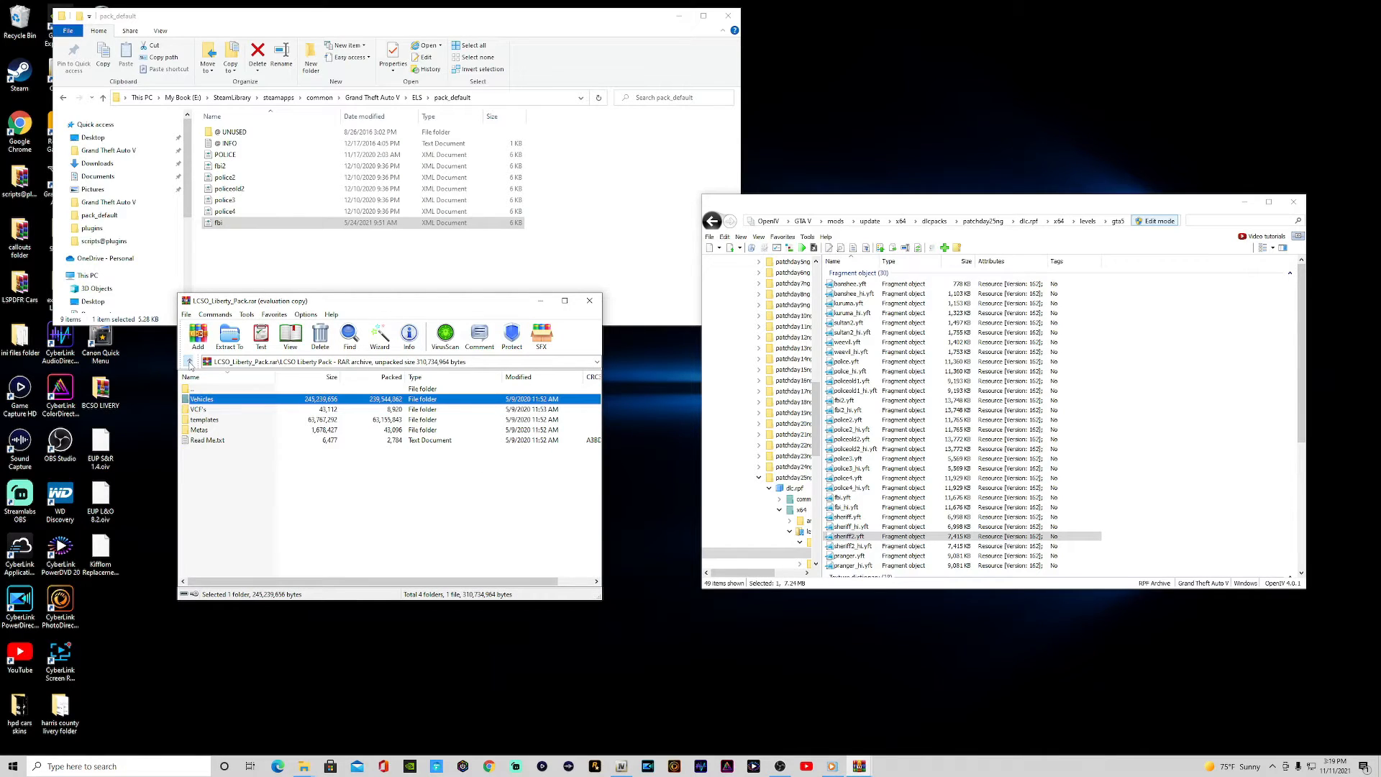
double_click(205, 410)
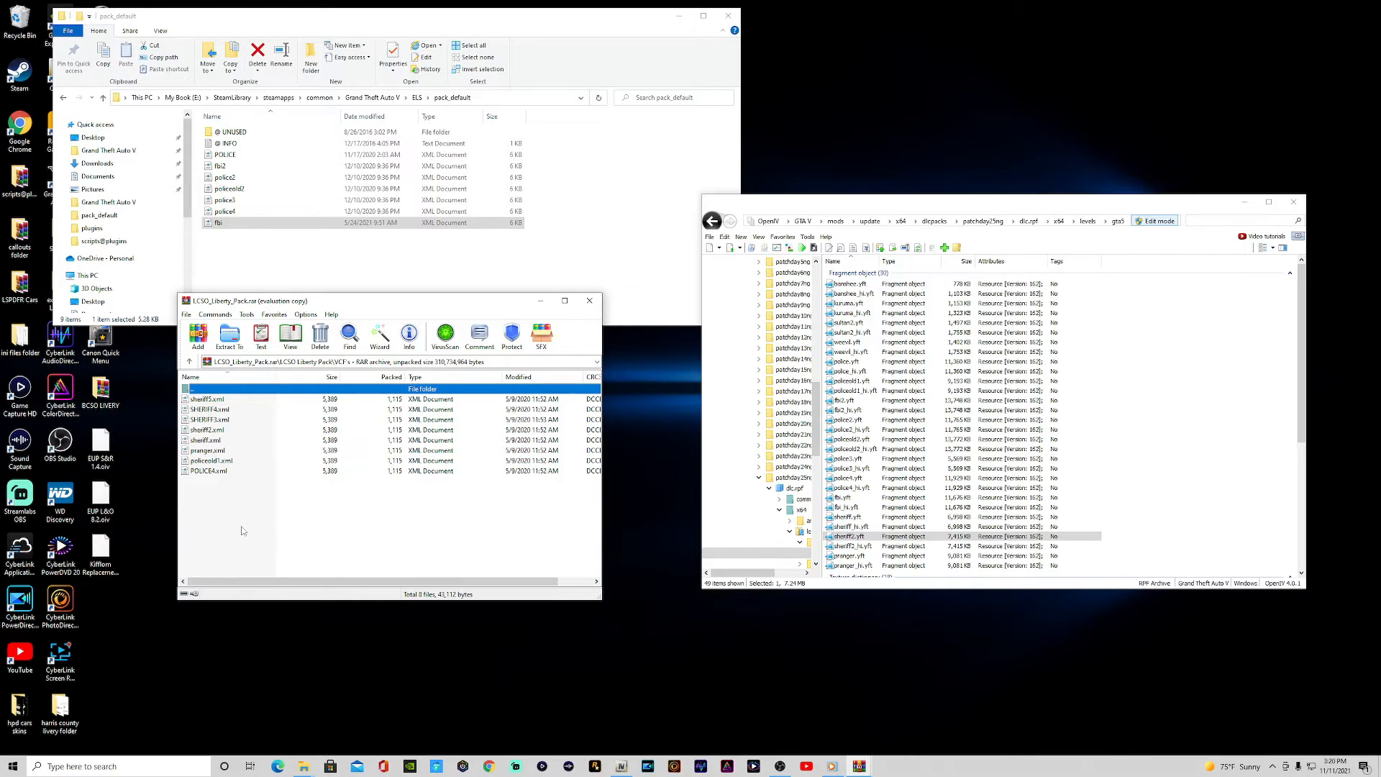
click(211, 461)
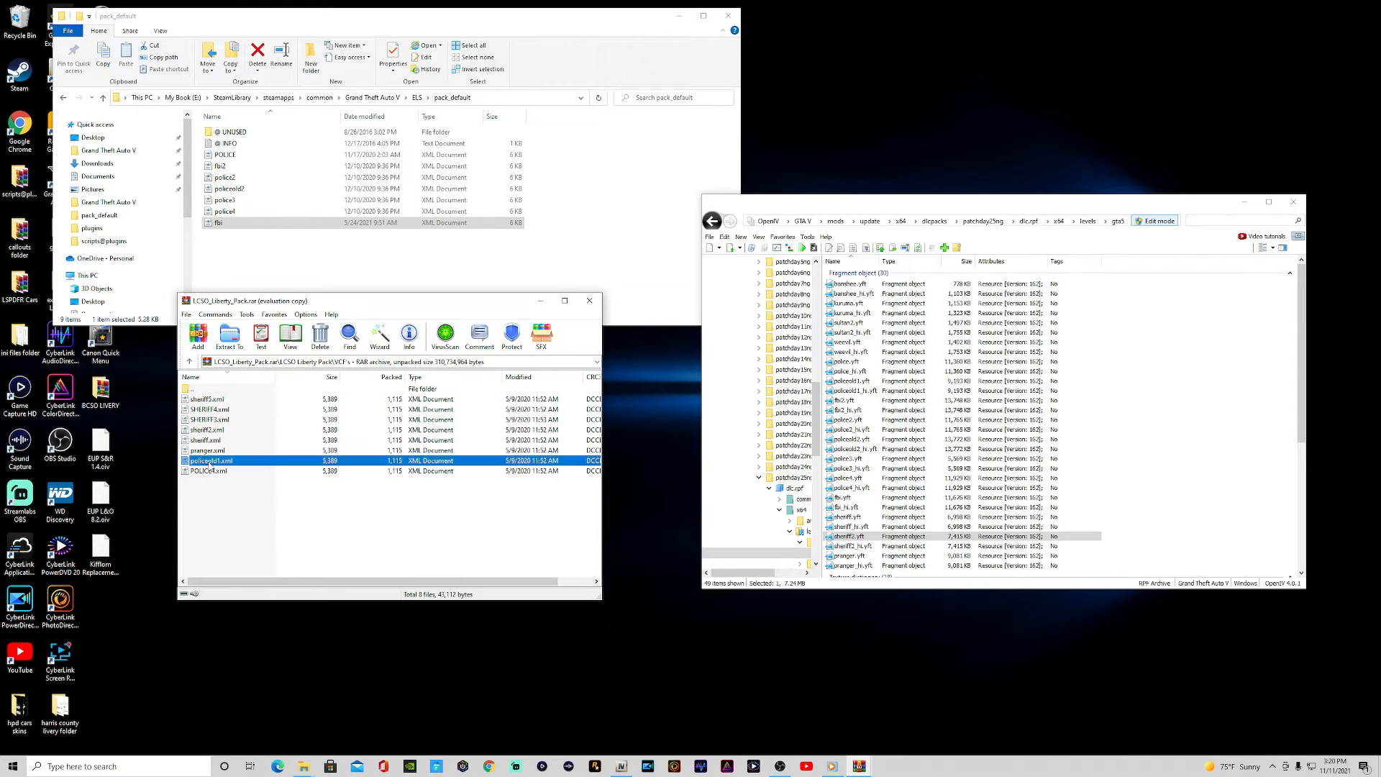
drag(211, 453, 208, 434)
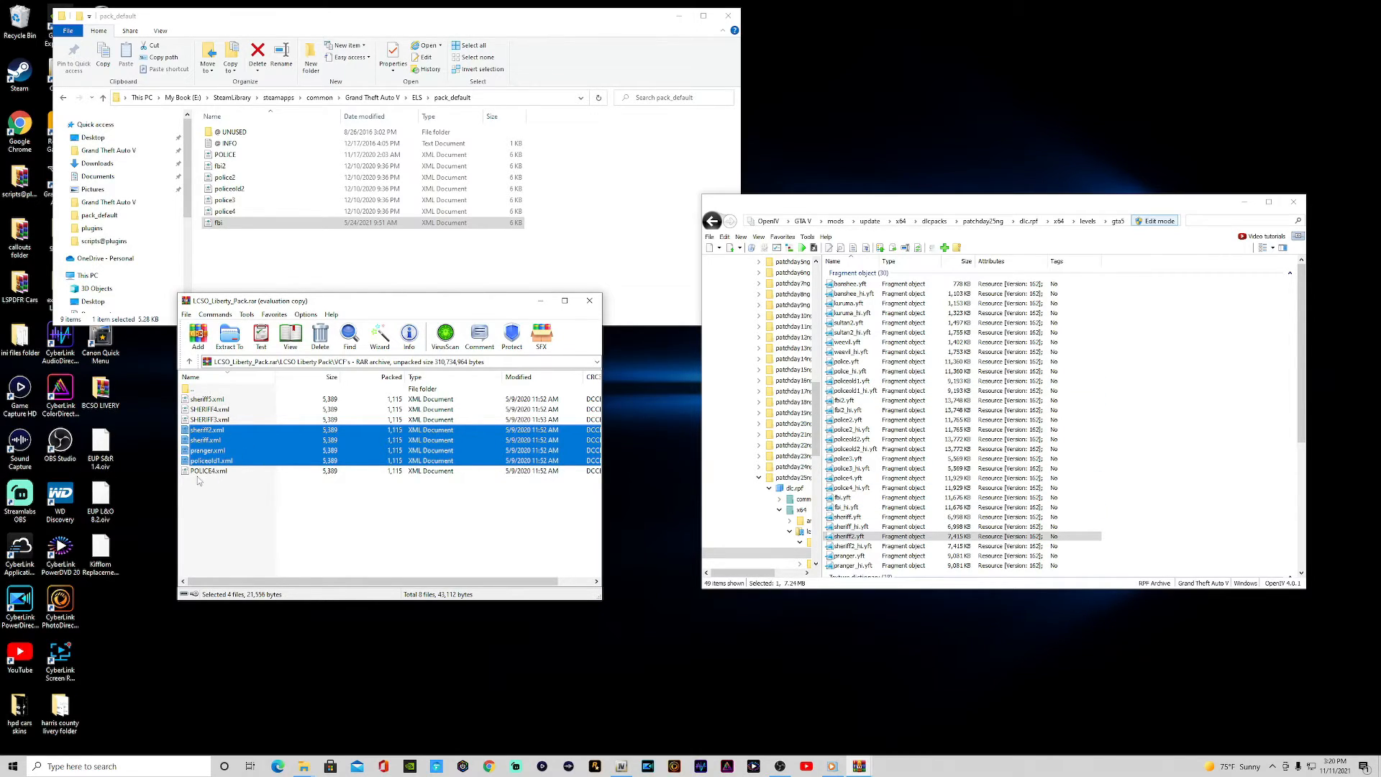
drag(229, 429, 591, 196)
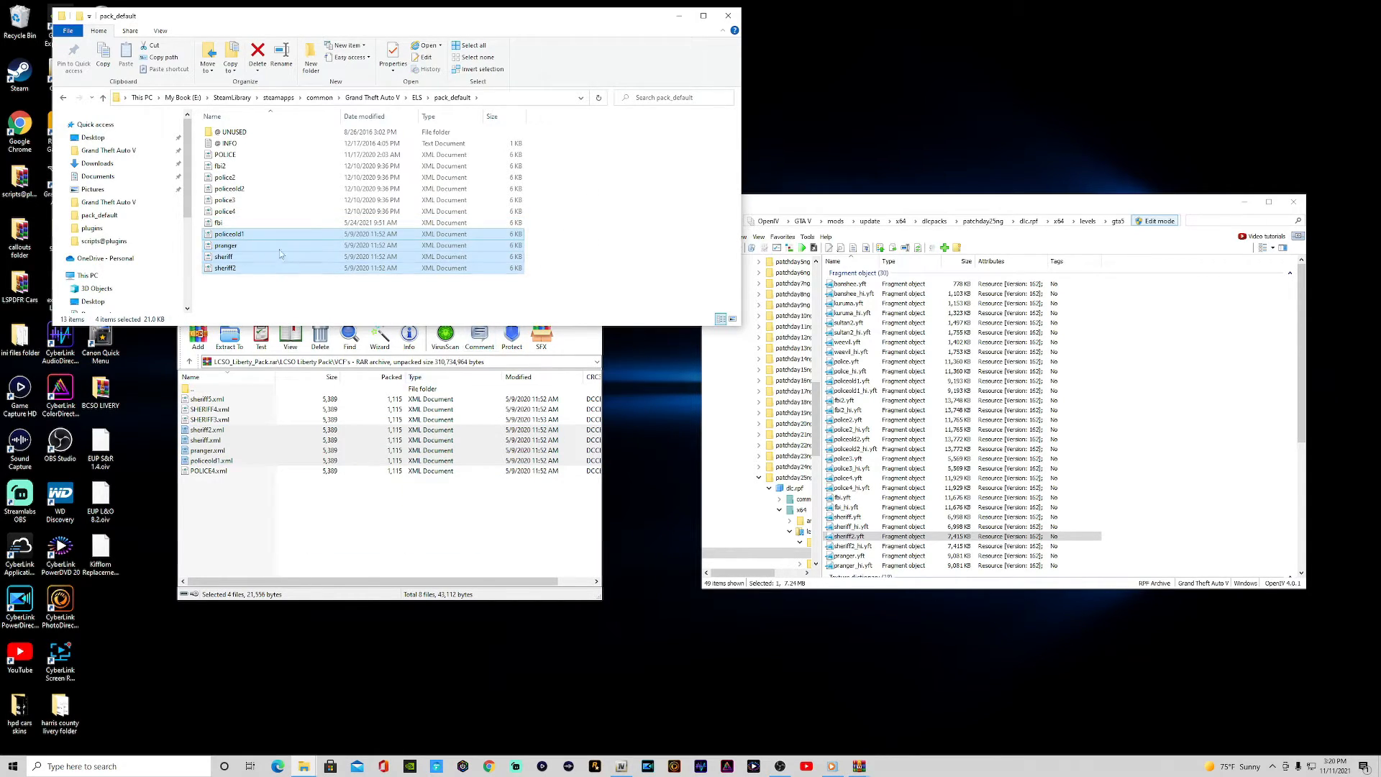
click(604, 197)
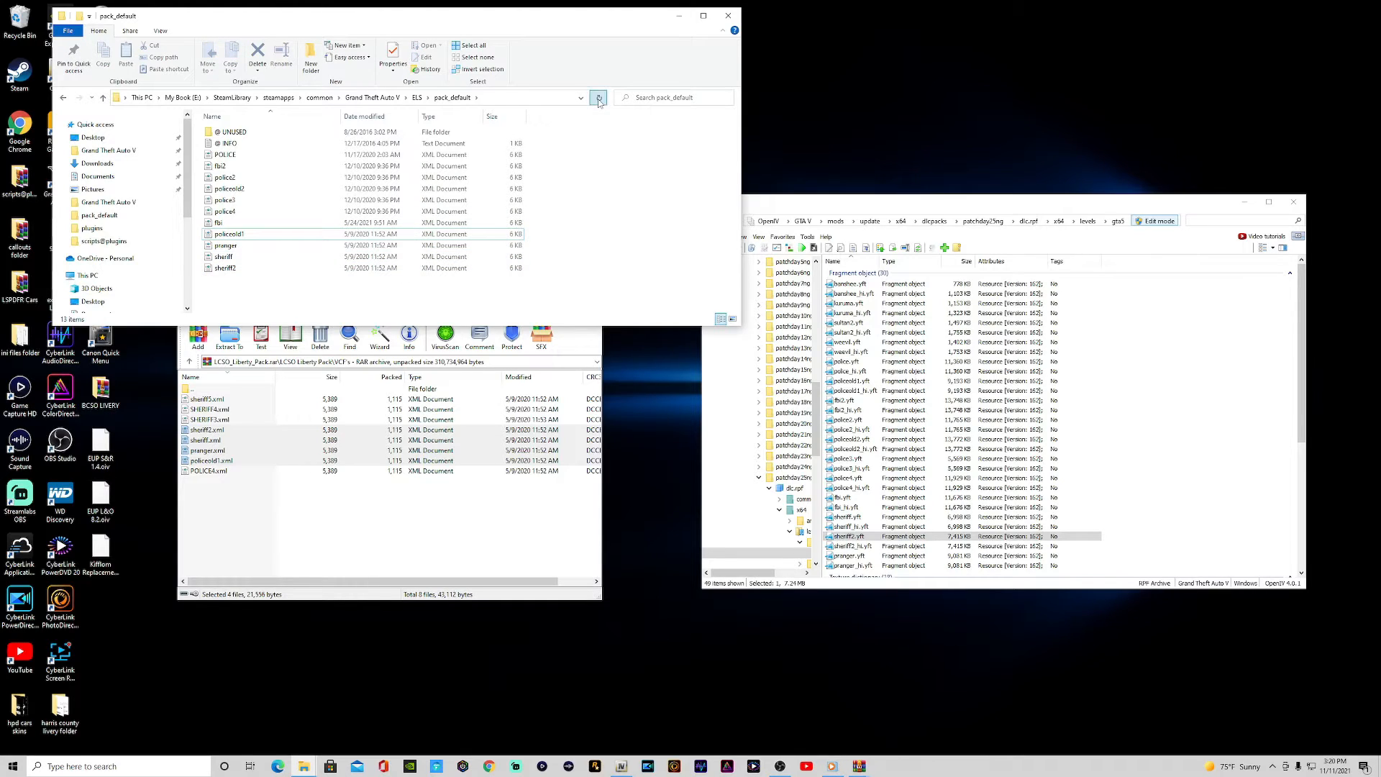
Close the LCSO_Liberty_Pack archive, the pack_default folder window and OpenIV.
click(558, 502)
click(590, 301)
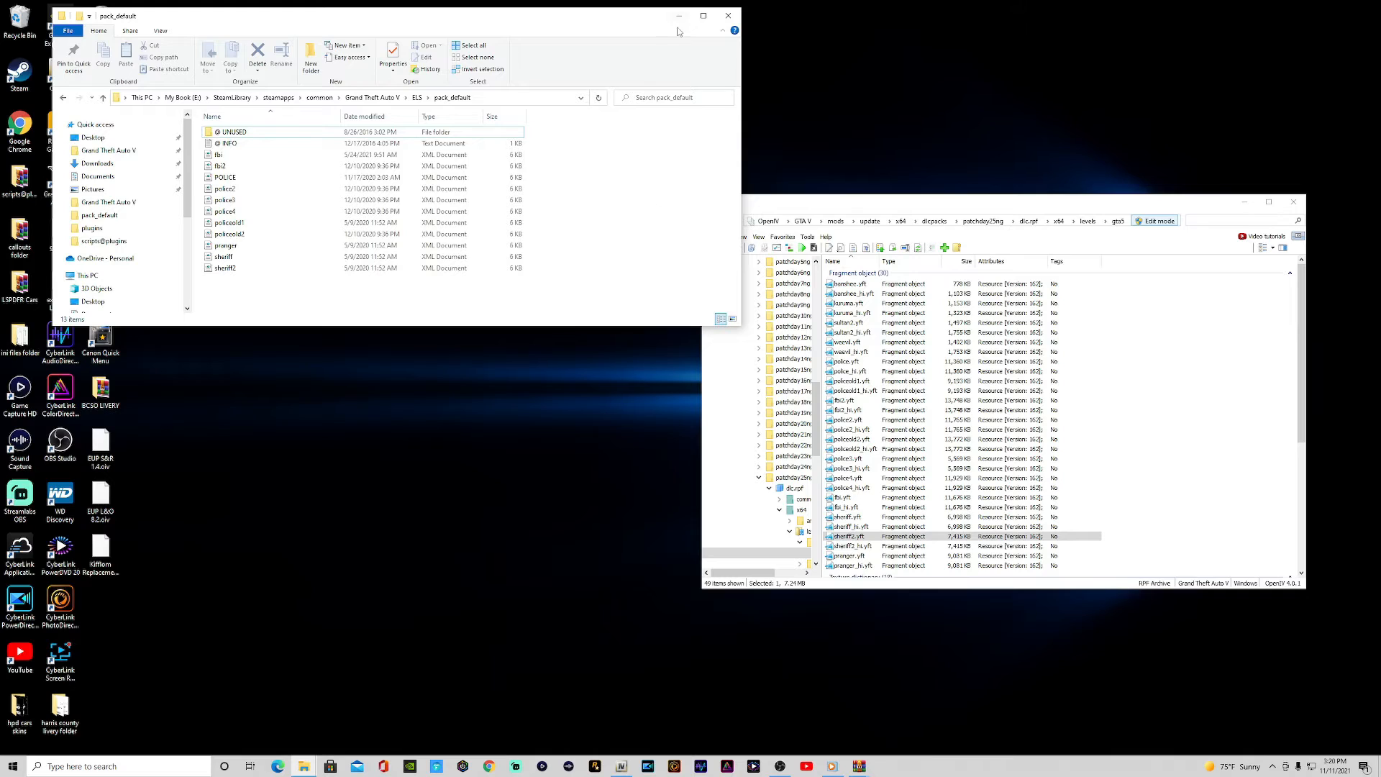
click(723, 20)
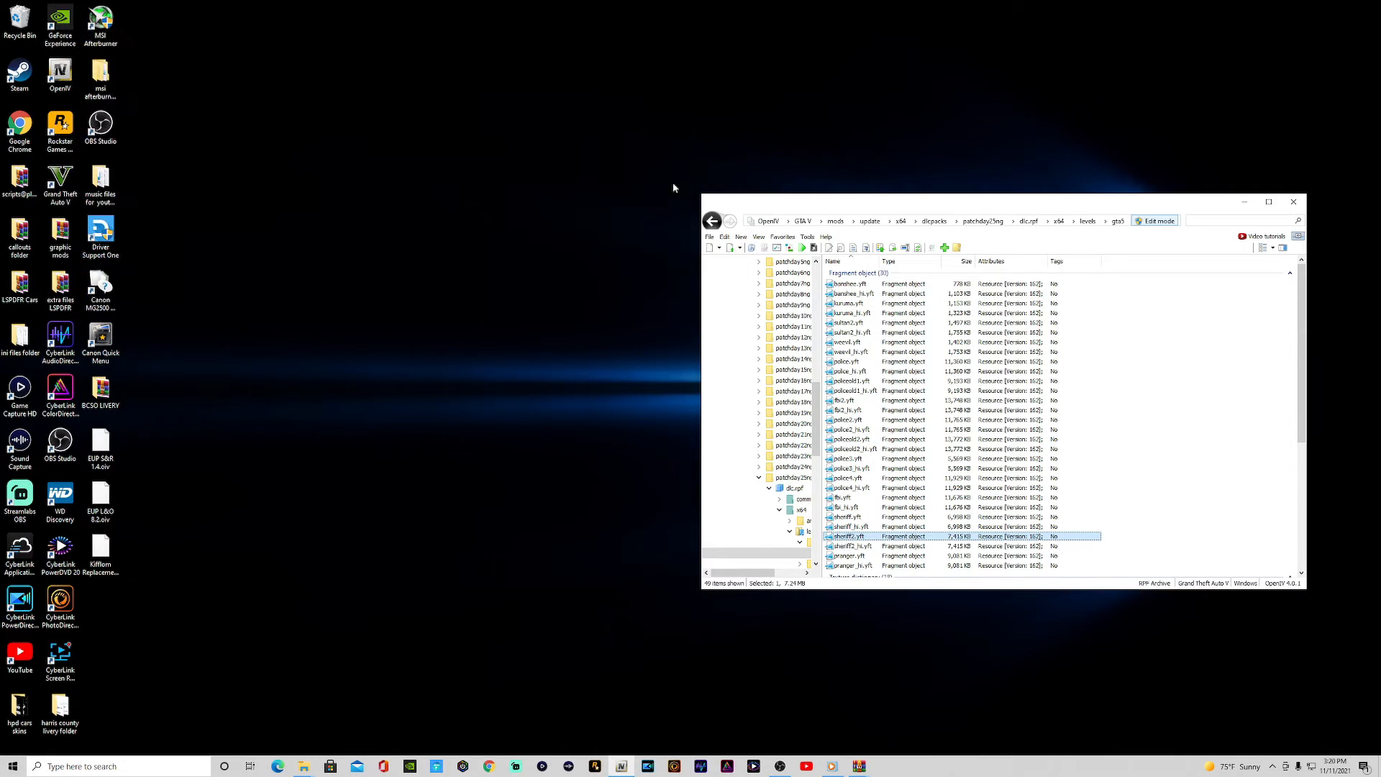
click(709, 237)
click(747, 367)
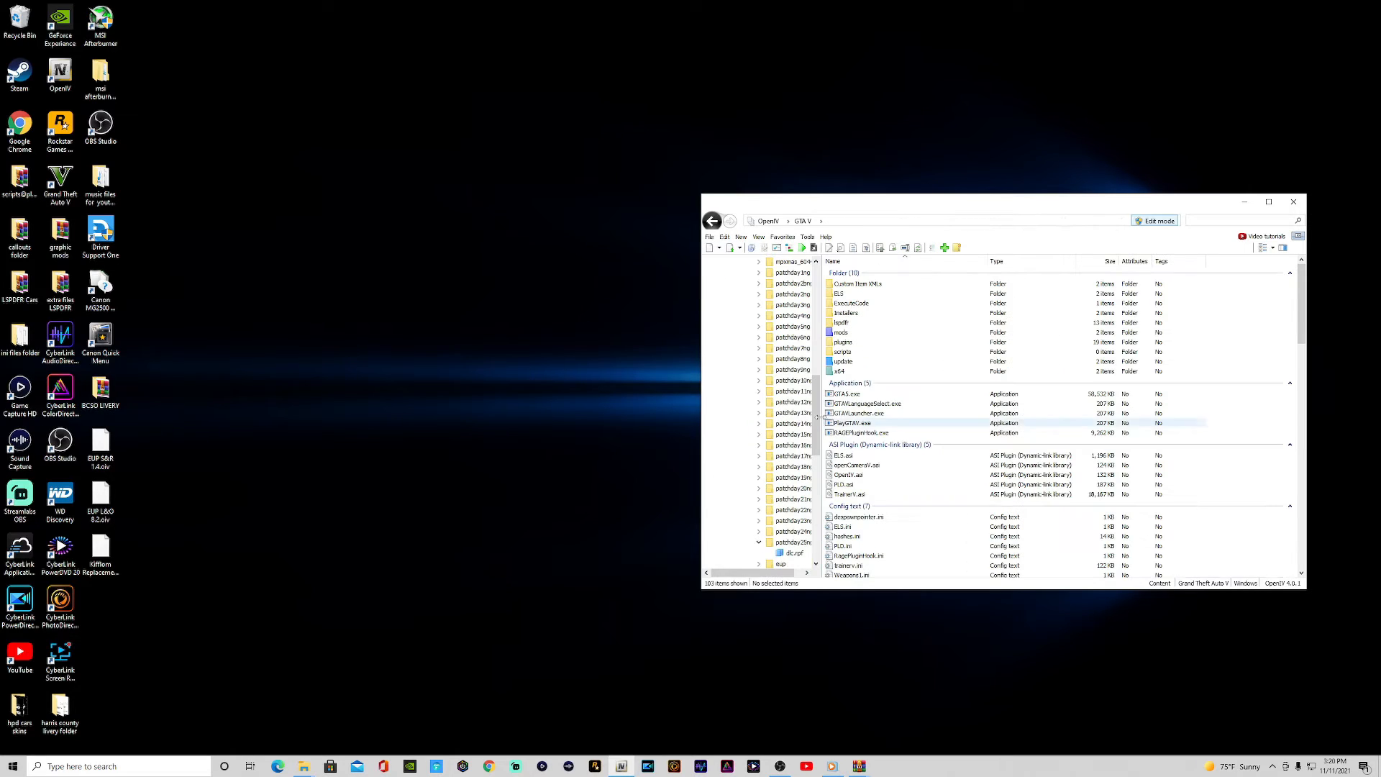
click(1295, 202)
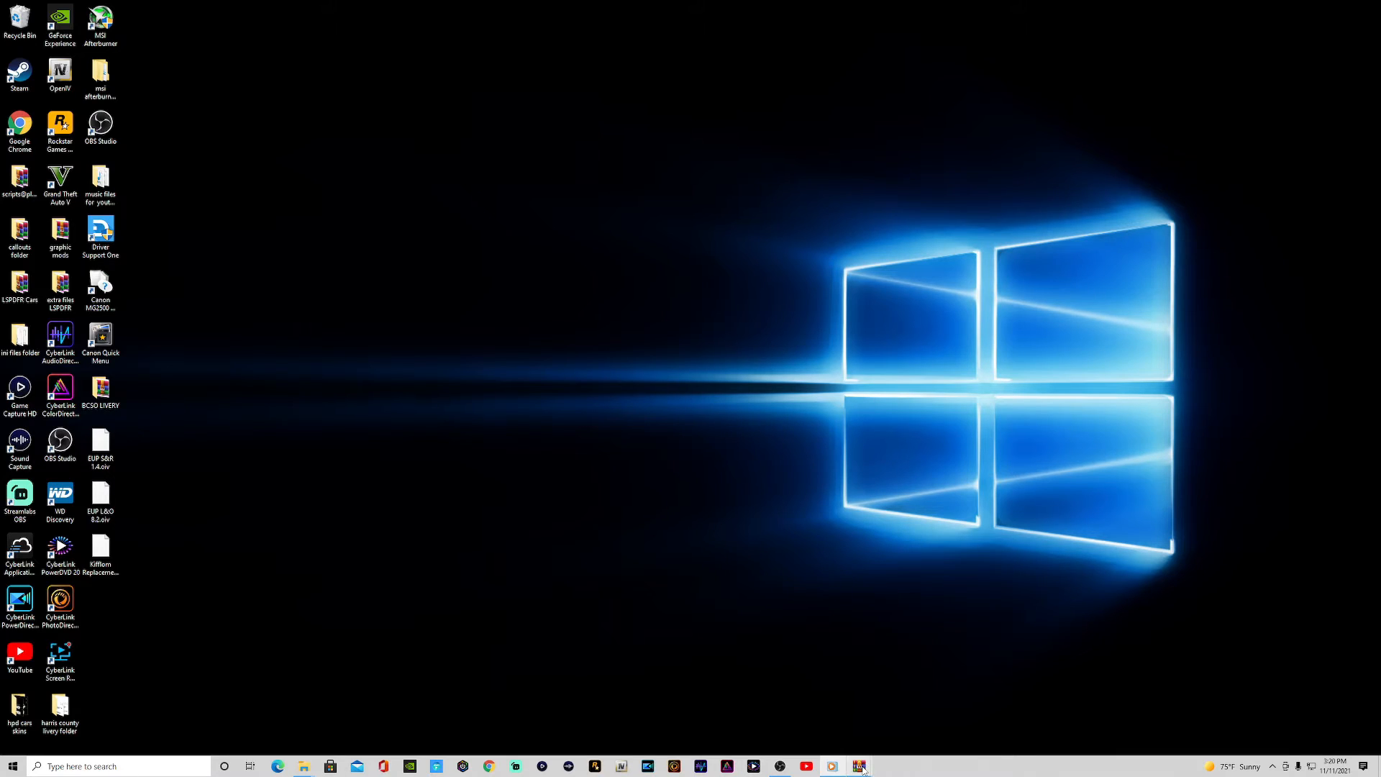
mouse_move(862, 771)
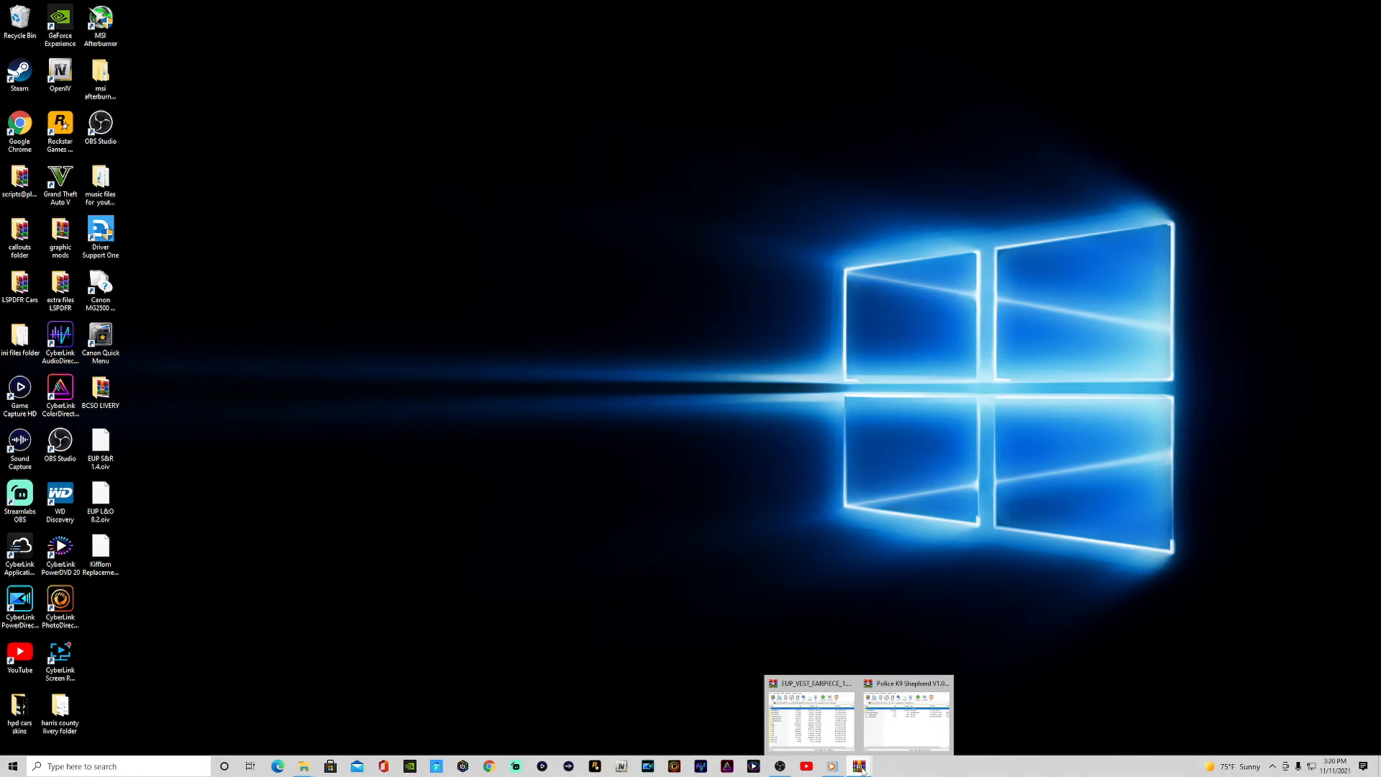
click(856, 769)
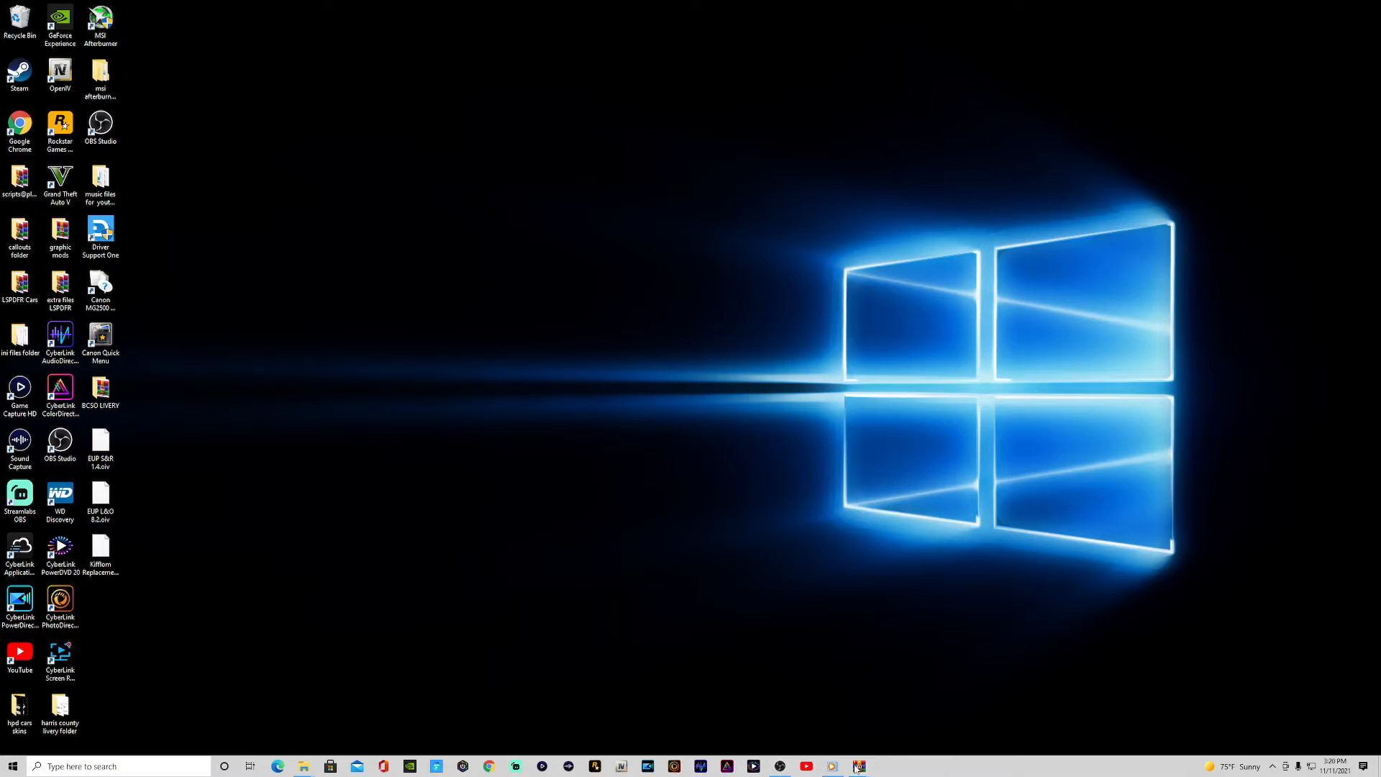
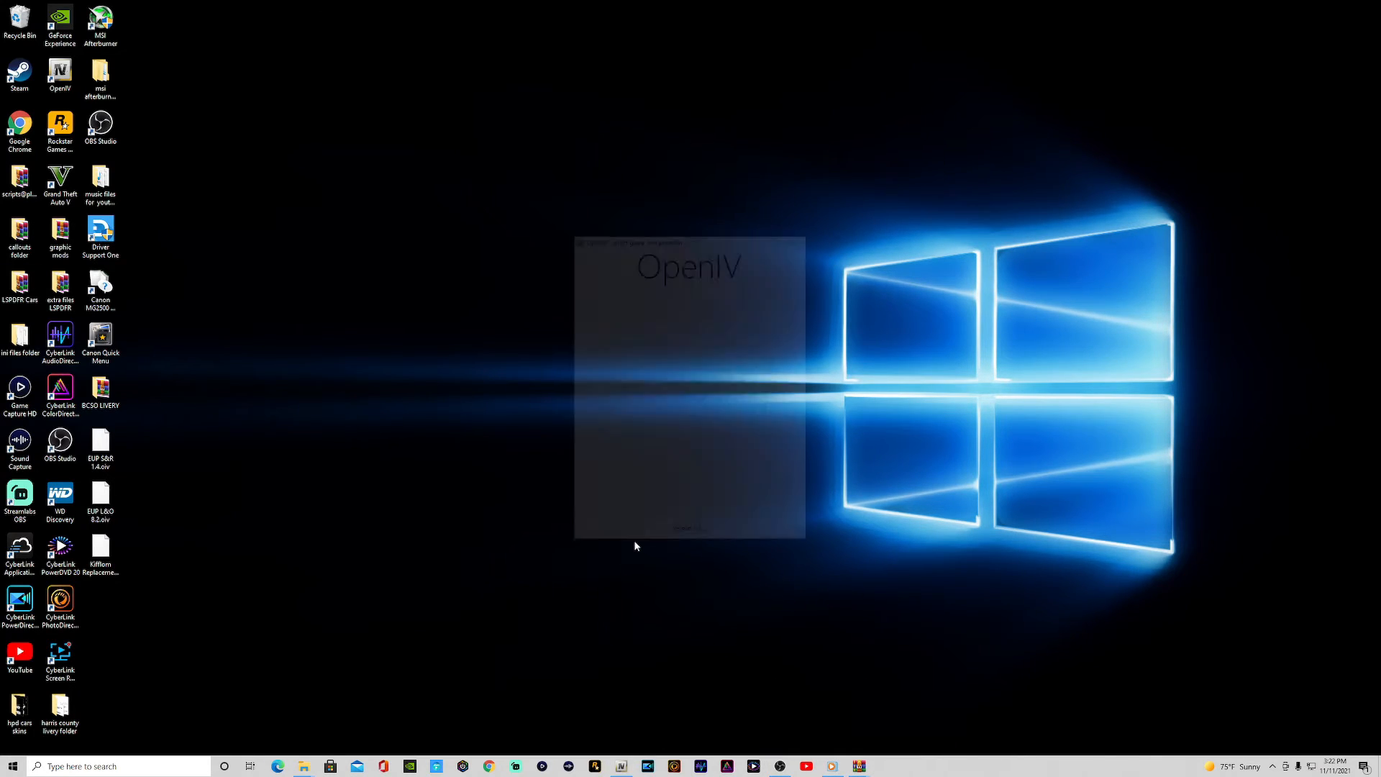
Delete the EUP S&R 1.4, EUP L&O 8.2 and Kifflom replacement installer files from the desktop.
drag(103, 594, 111, 443)
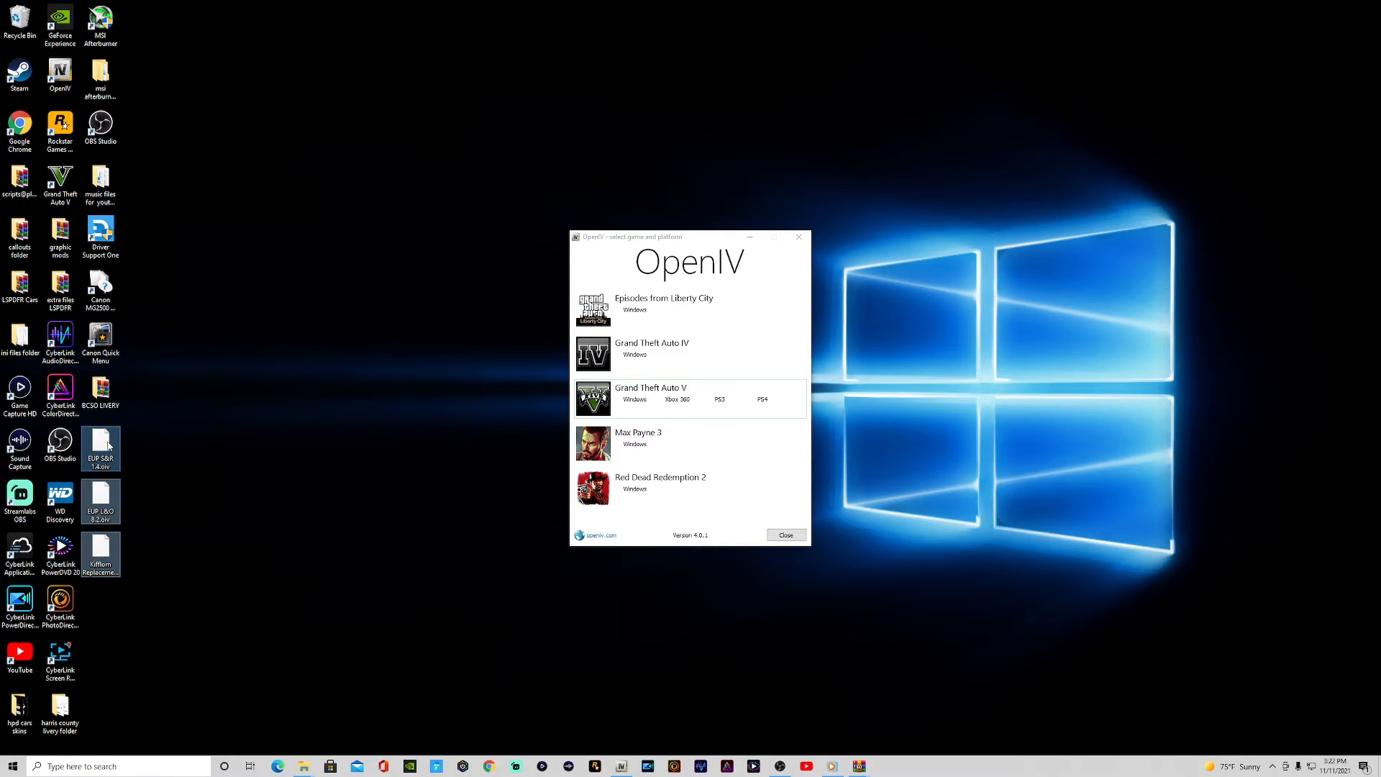
right_click(109, 446)
click(166, 593)
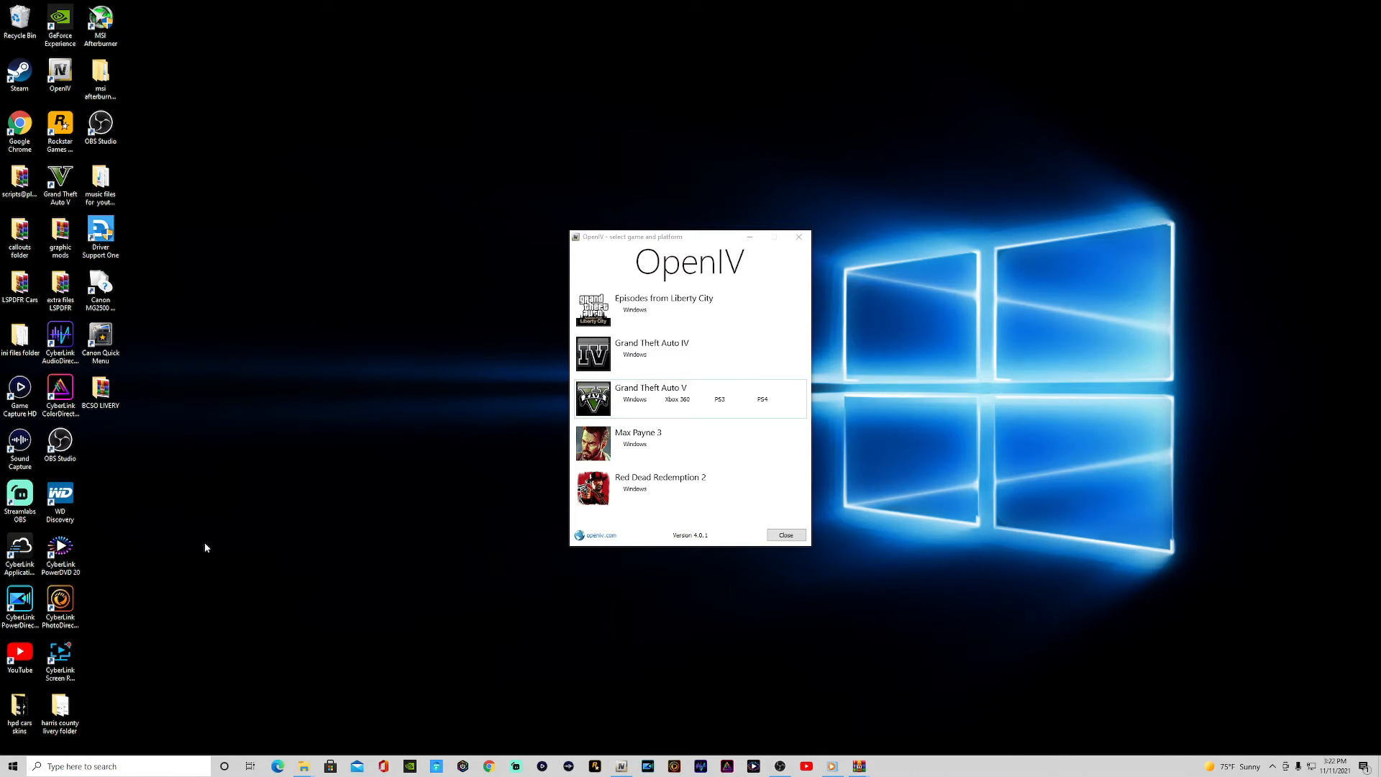
Open Grand Theft Auto V for Windows in OpenIV and arrange the EUP_VEST_EARPIECE_1.1.zip archive window beside it.
click(634, 401)
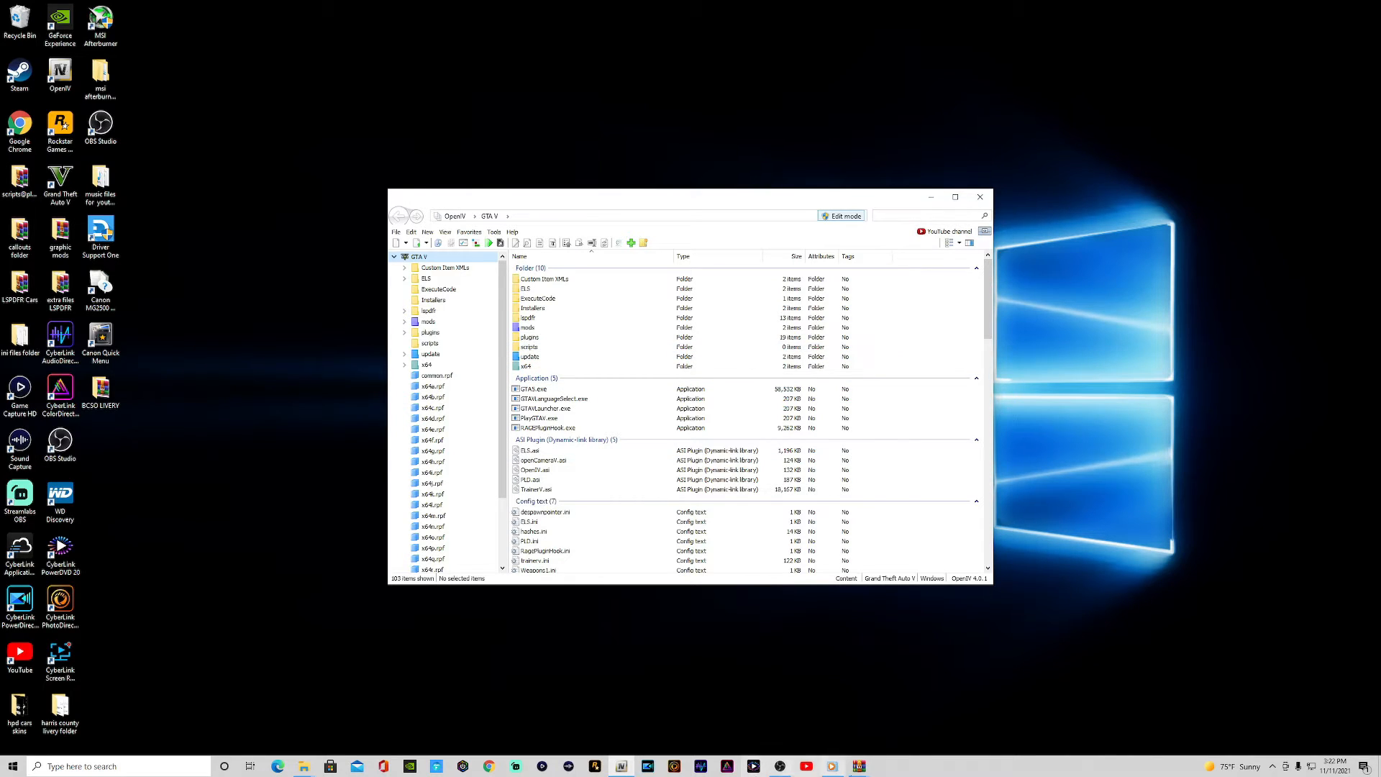
click(859, 766)
click(814, 720)
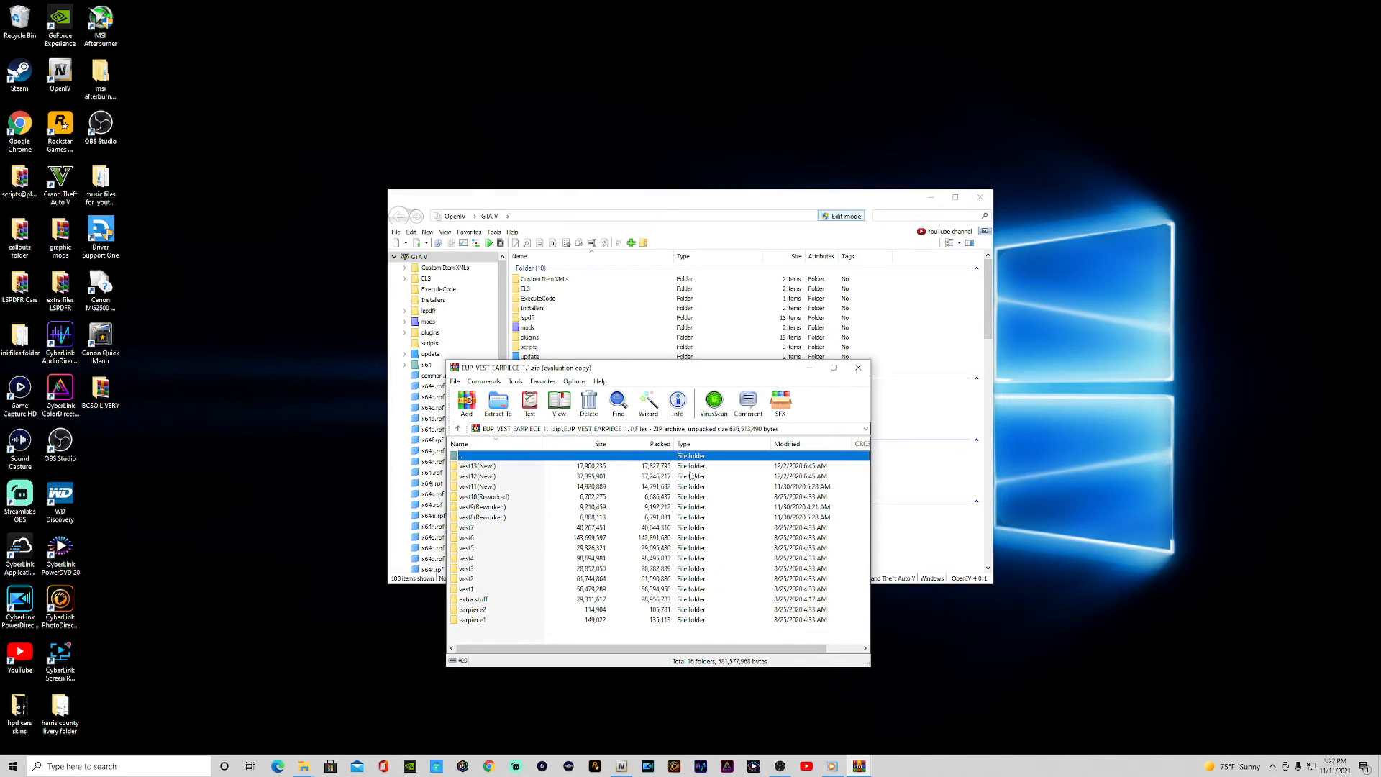
drag(667, 369, 1131, 318)
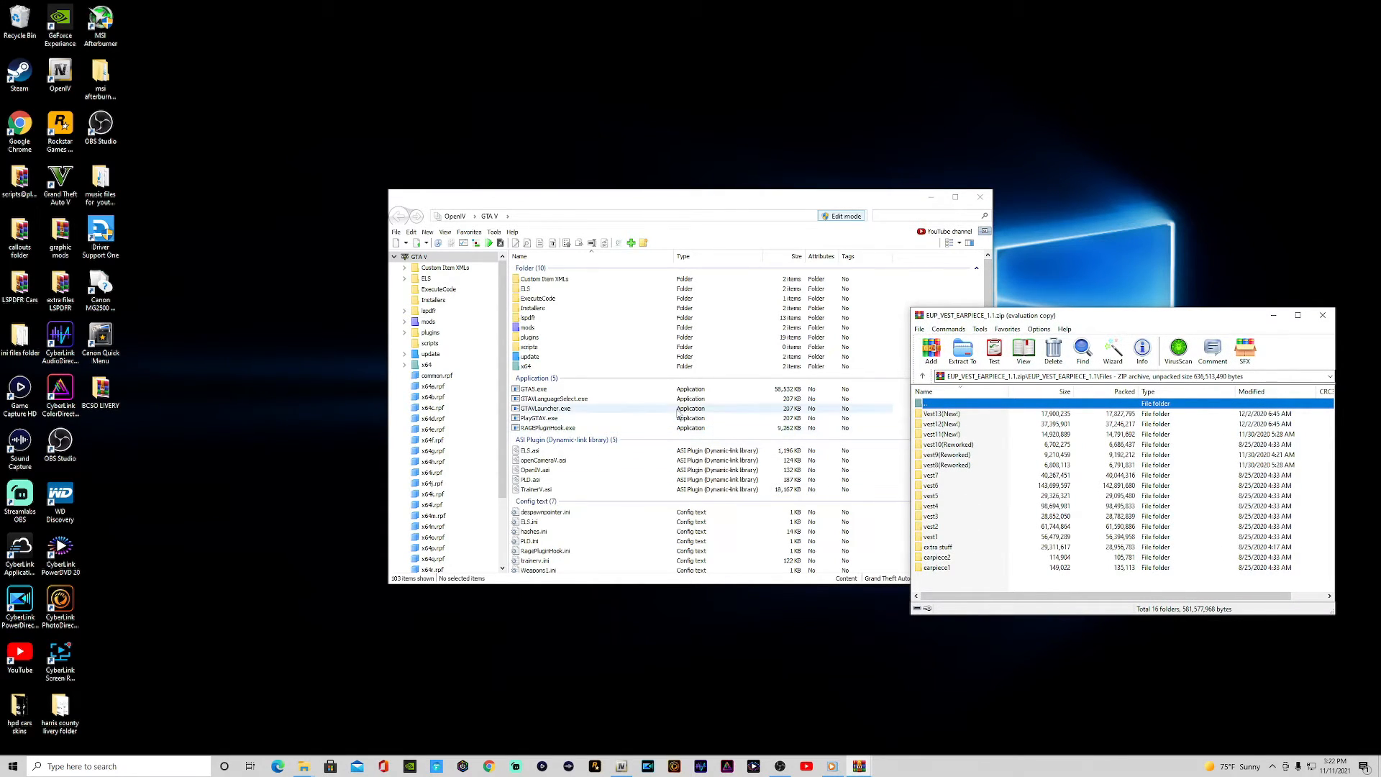
drag(675, 206, 532, 215)
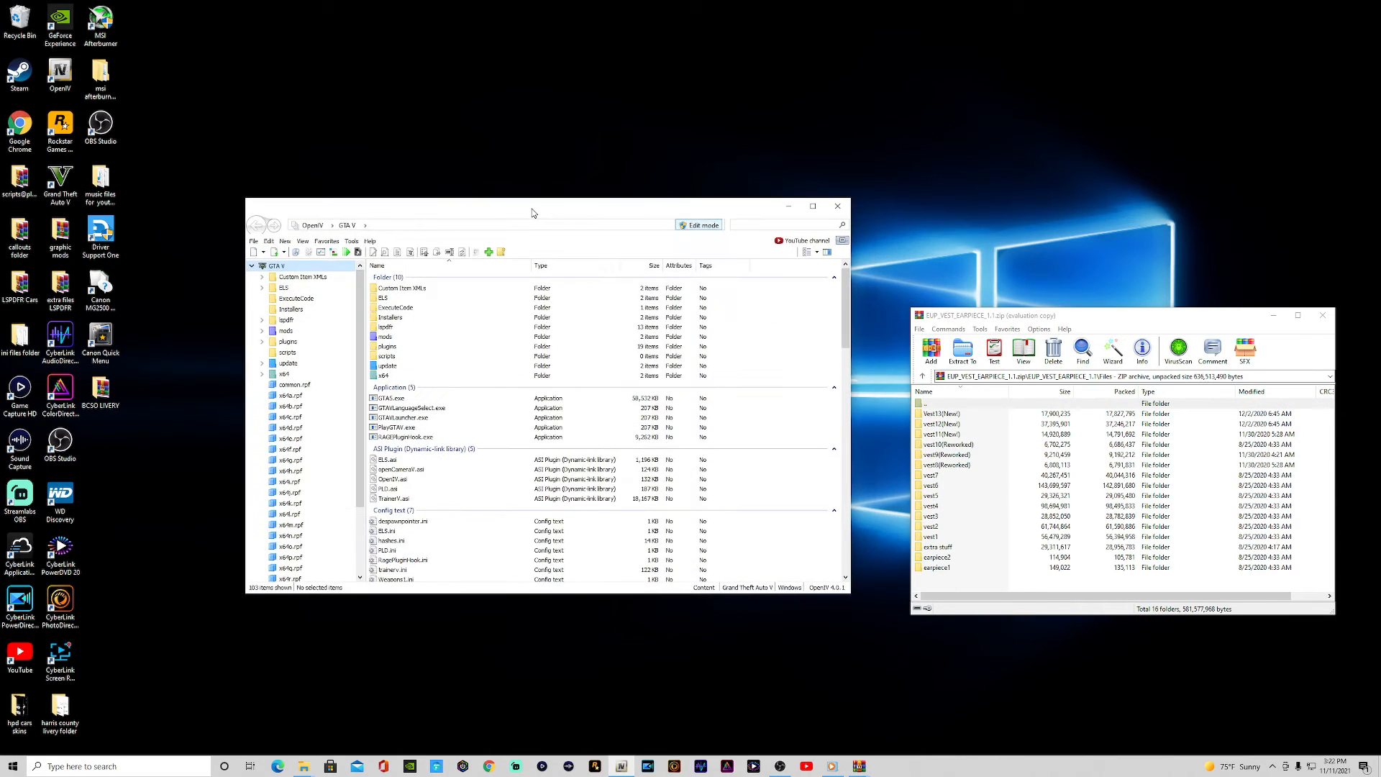
Open the update.rpf archive inside the update folder of the mods folder.
double_click(396, 337)
double_click(386, 289)
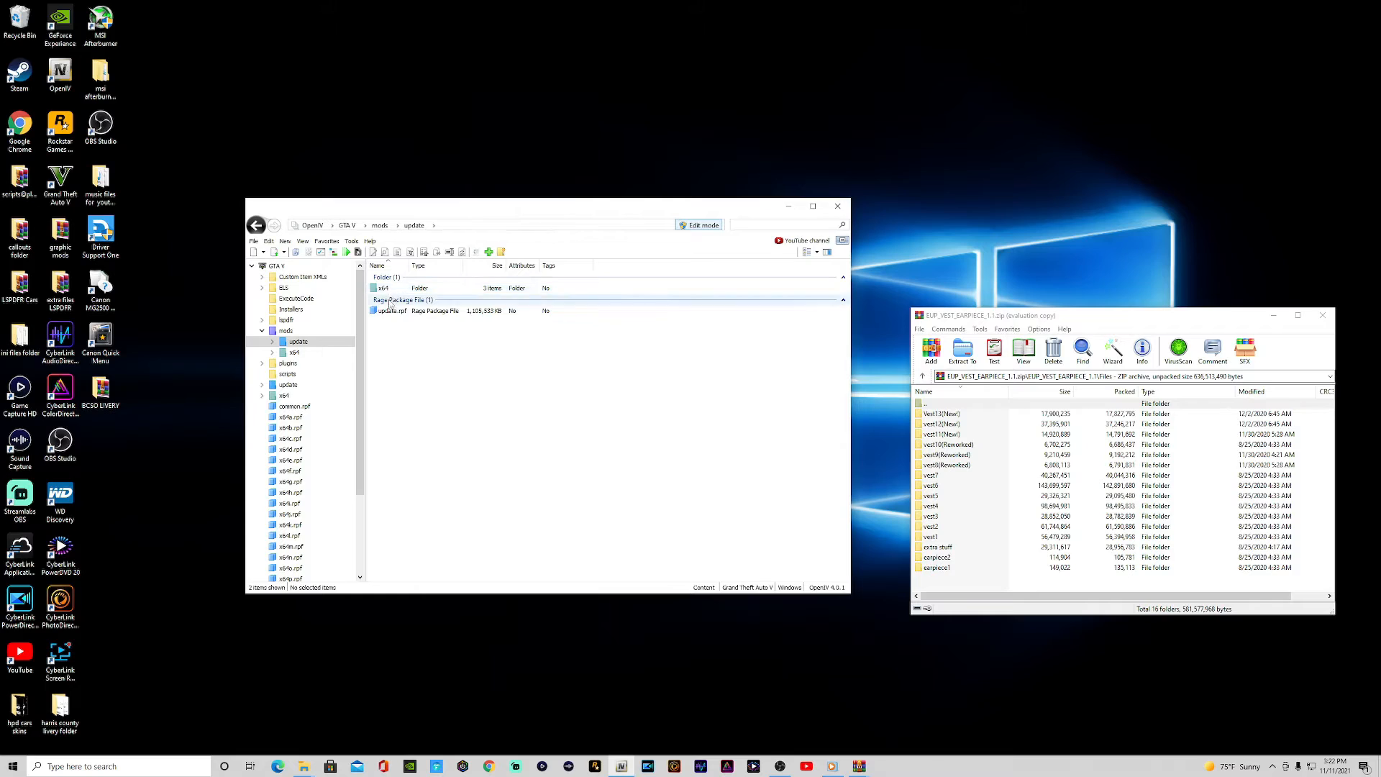
click(394, 312)
double_click(395, 313)
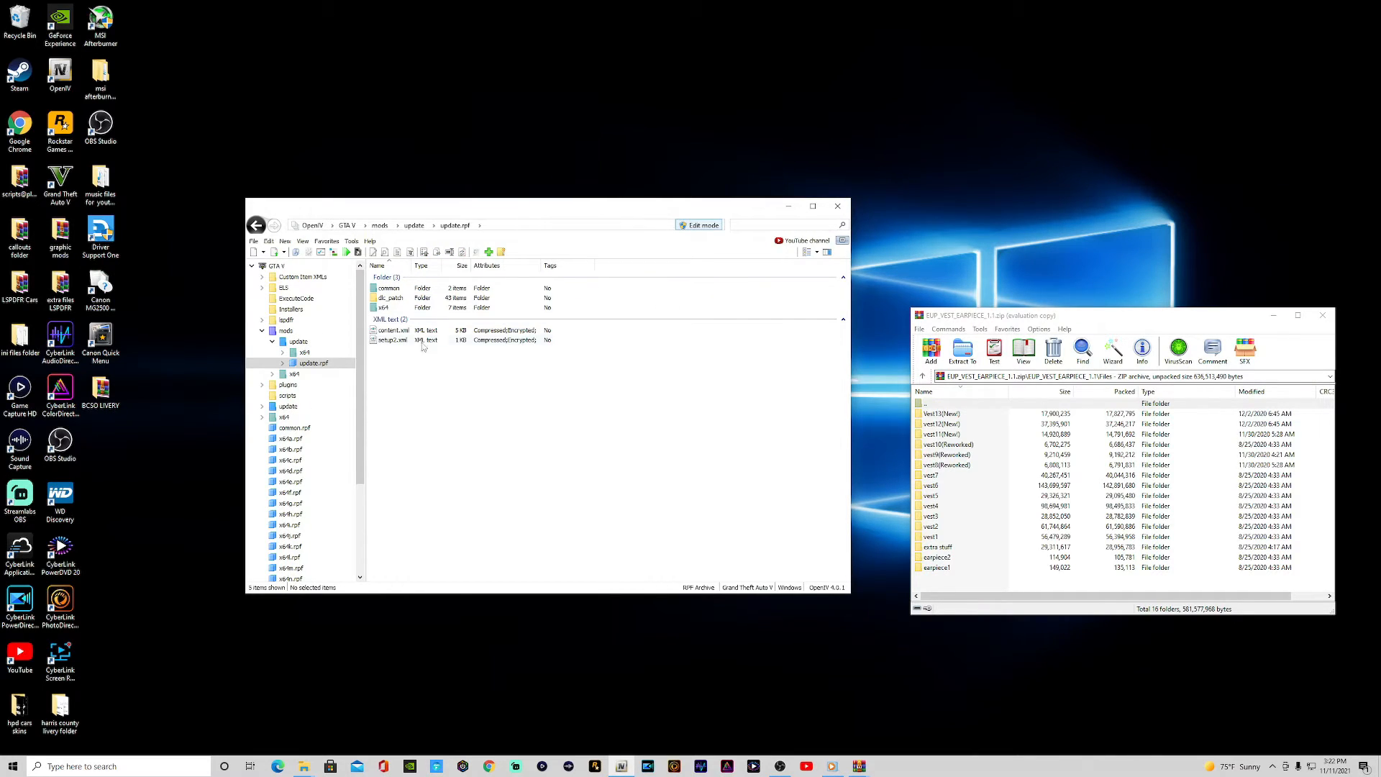
double_click(400, 300)
scroll(395, 372, down, 4)
scroll(395, 372, down, 2)
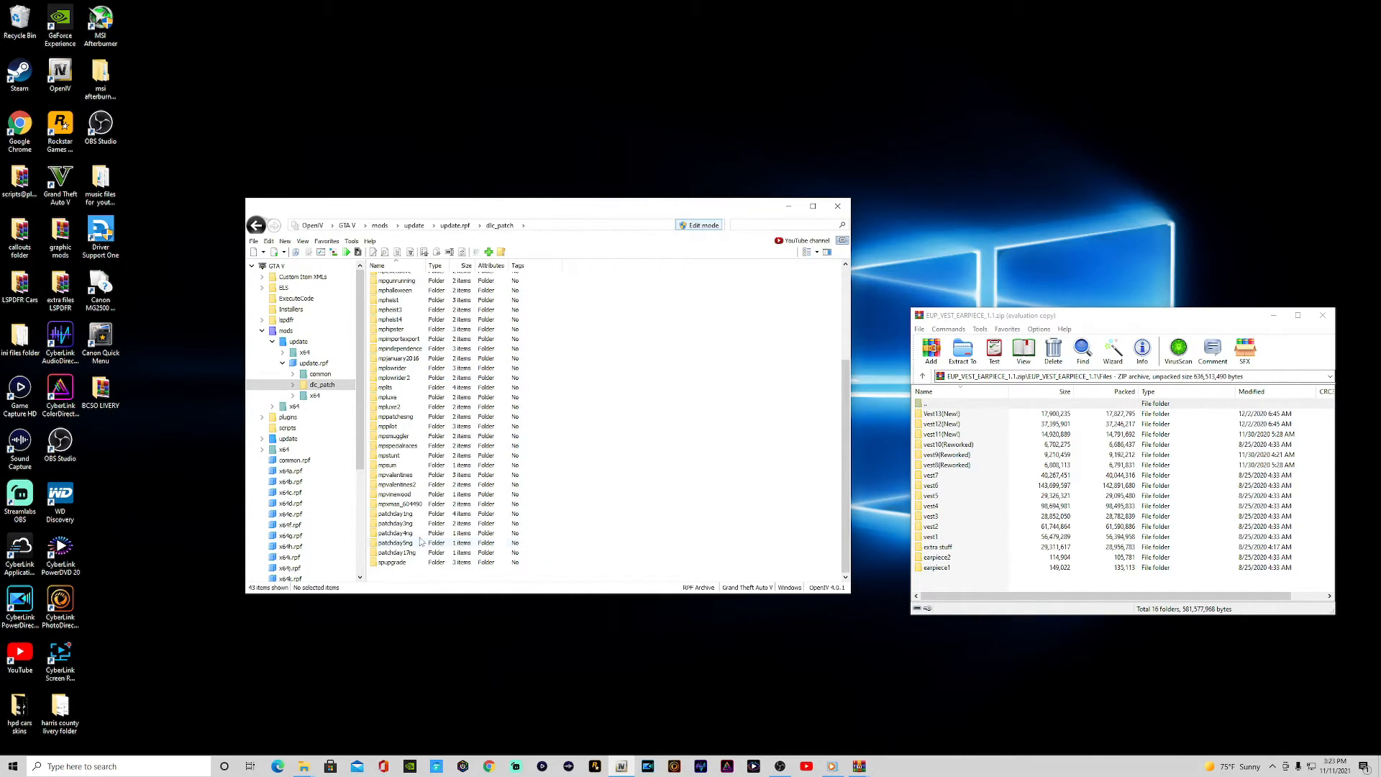
scroll(421, 541, up, 5)
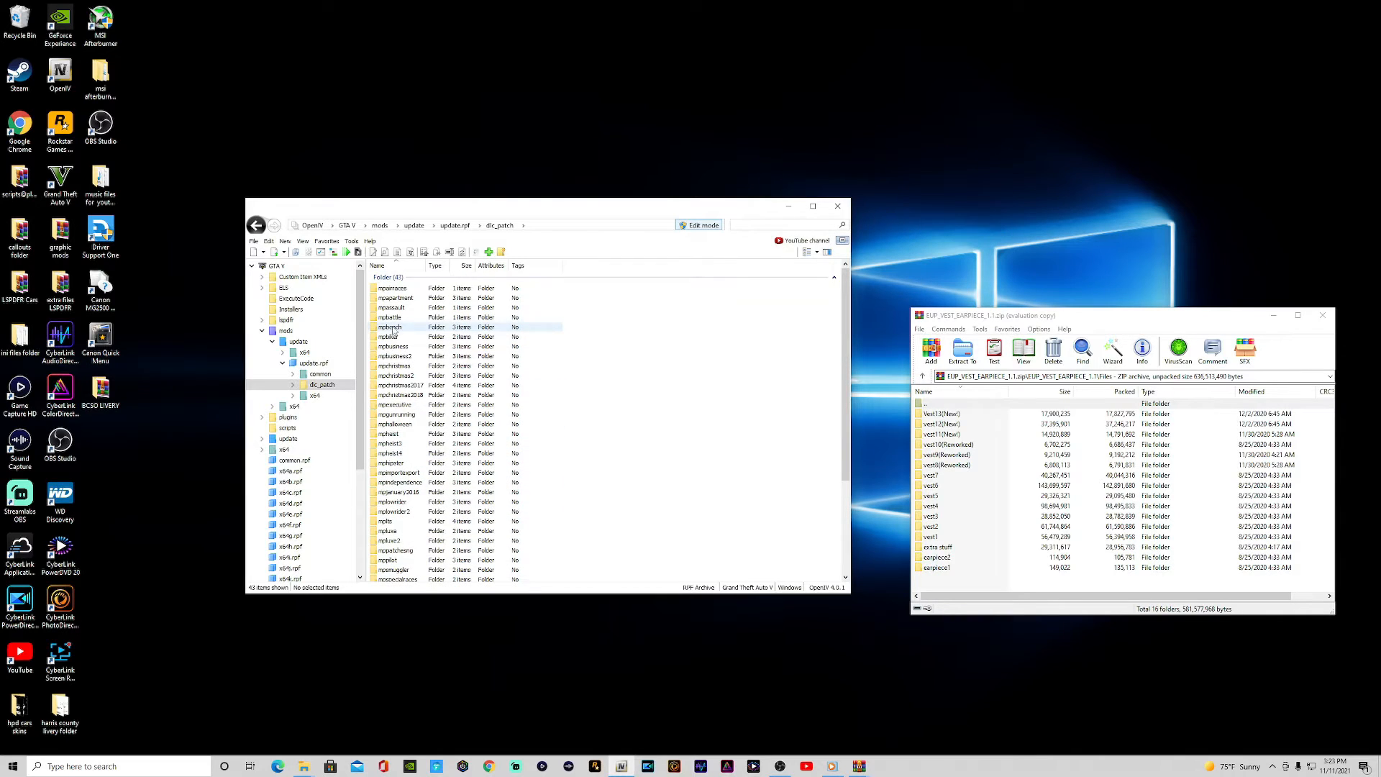
click(256, 225)
Open the data folder inside the common folder of update.rpf.
double_click(390, 289)
click(391, 289)
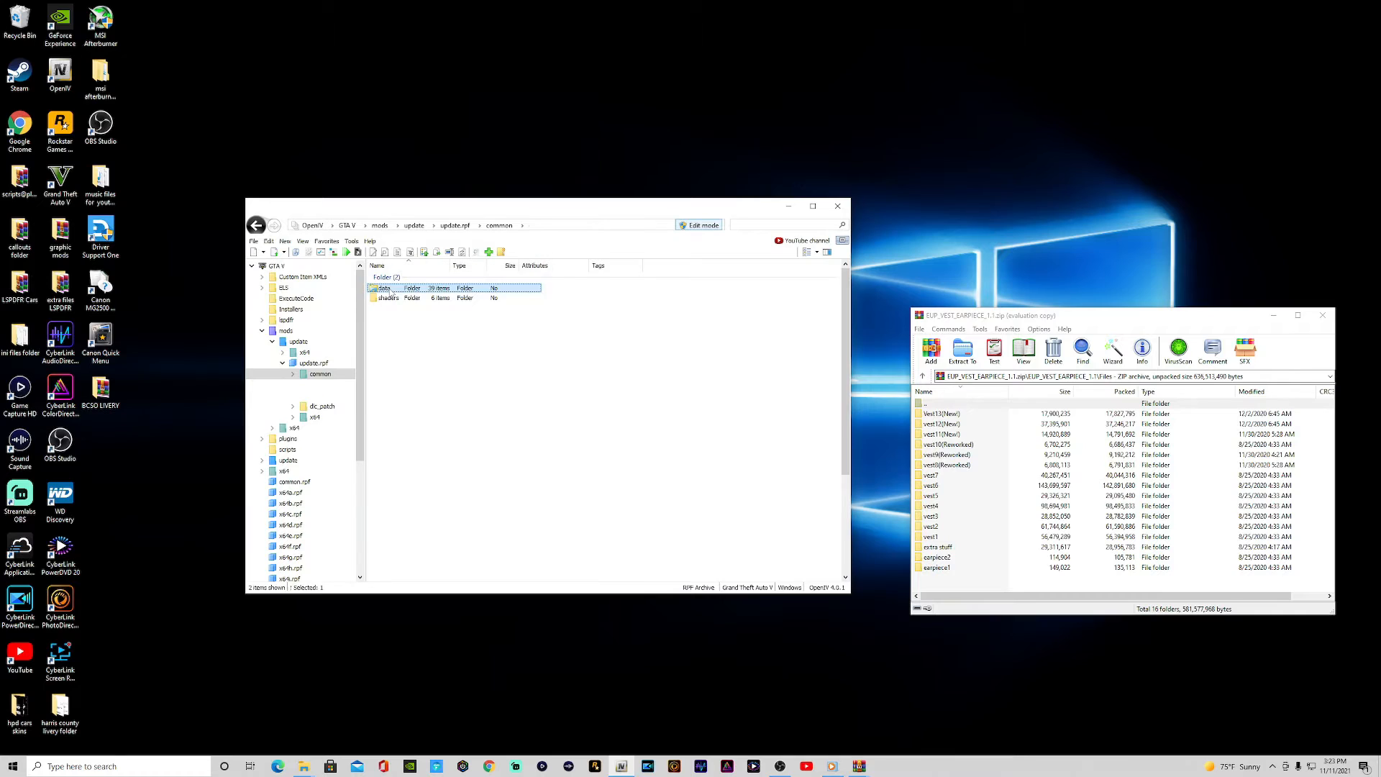
double_click(390, 289)
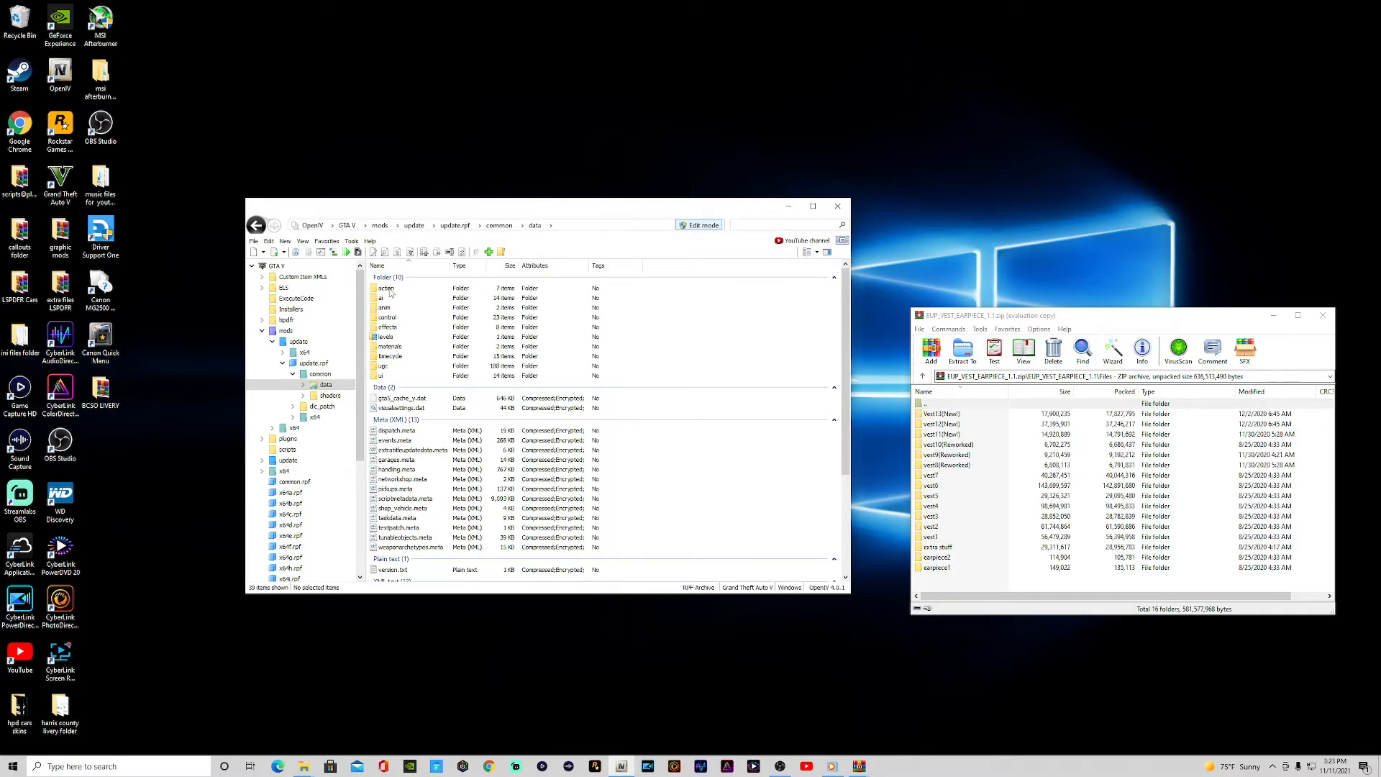
click(258, 226)
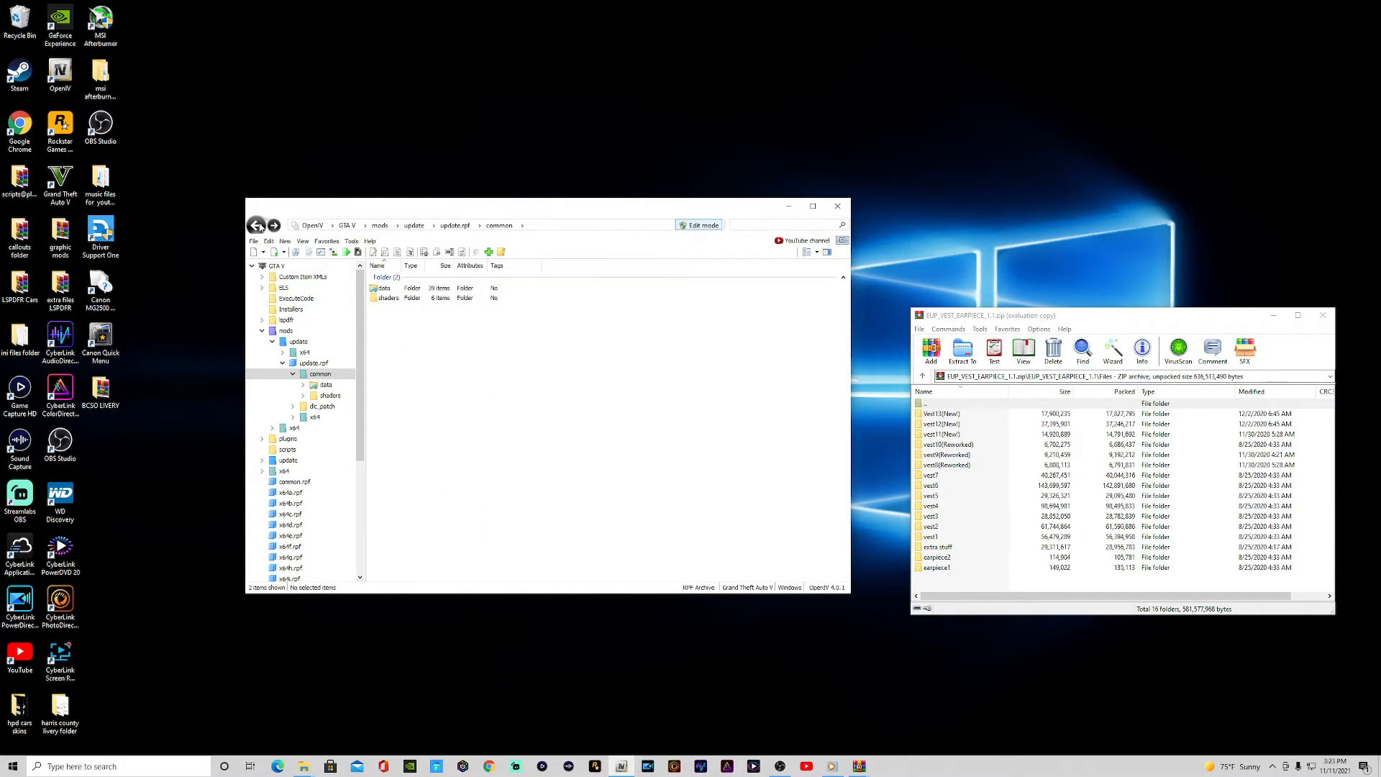
click(257, 226)
double_click(383, 307)
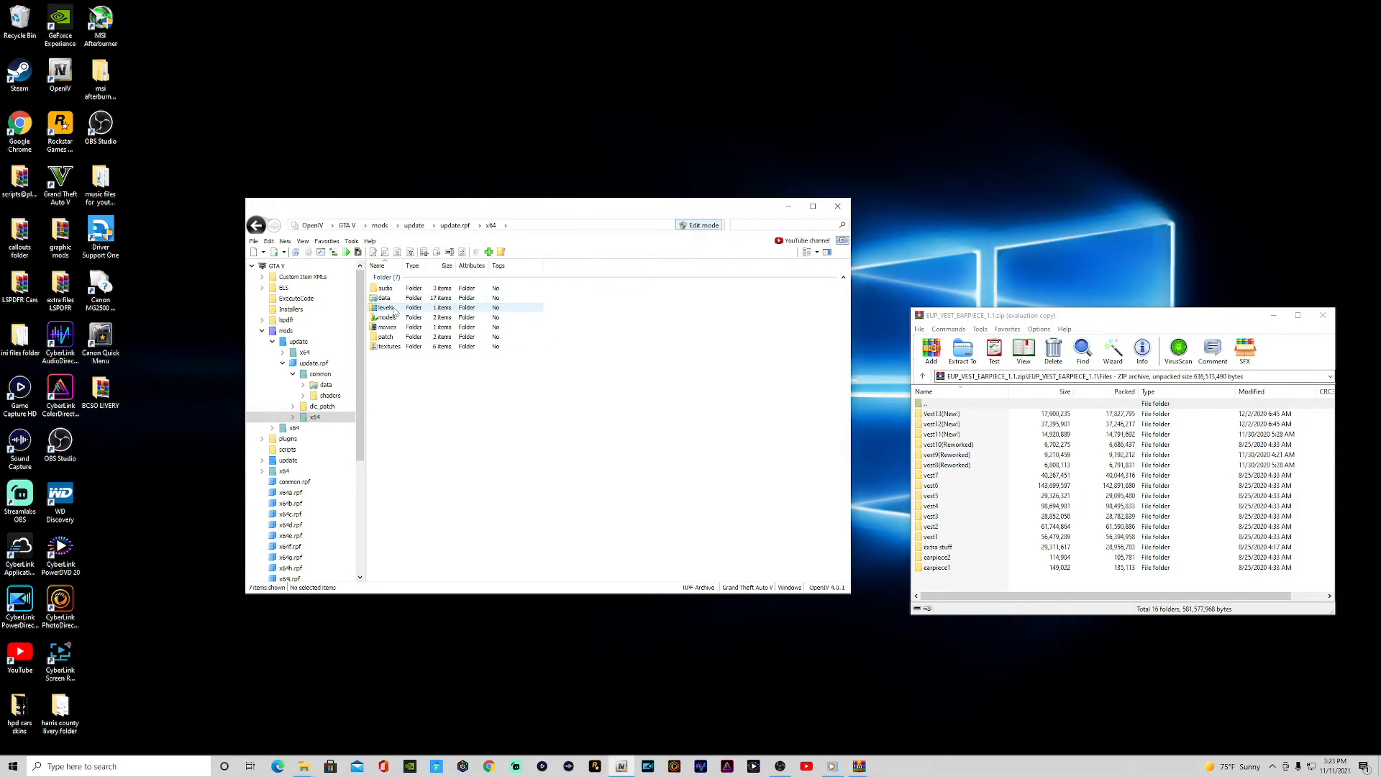
double_click(393, 310)
double_click(391, 289)
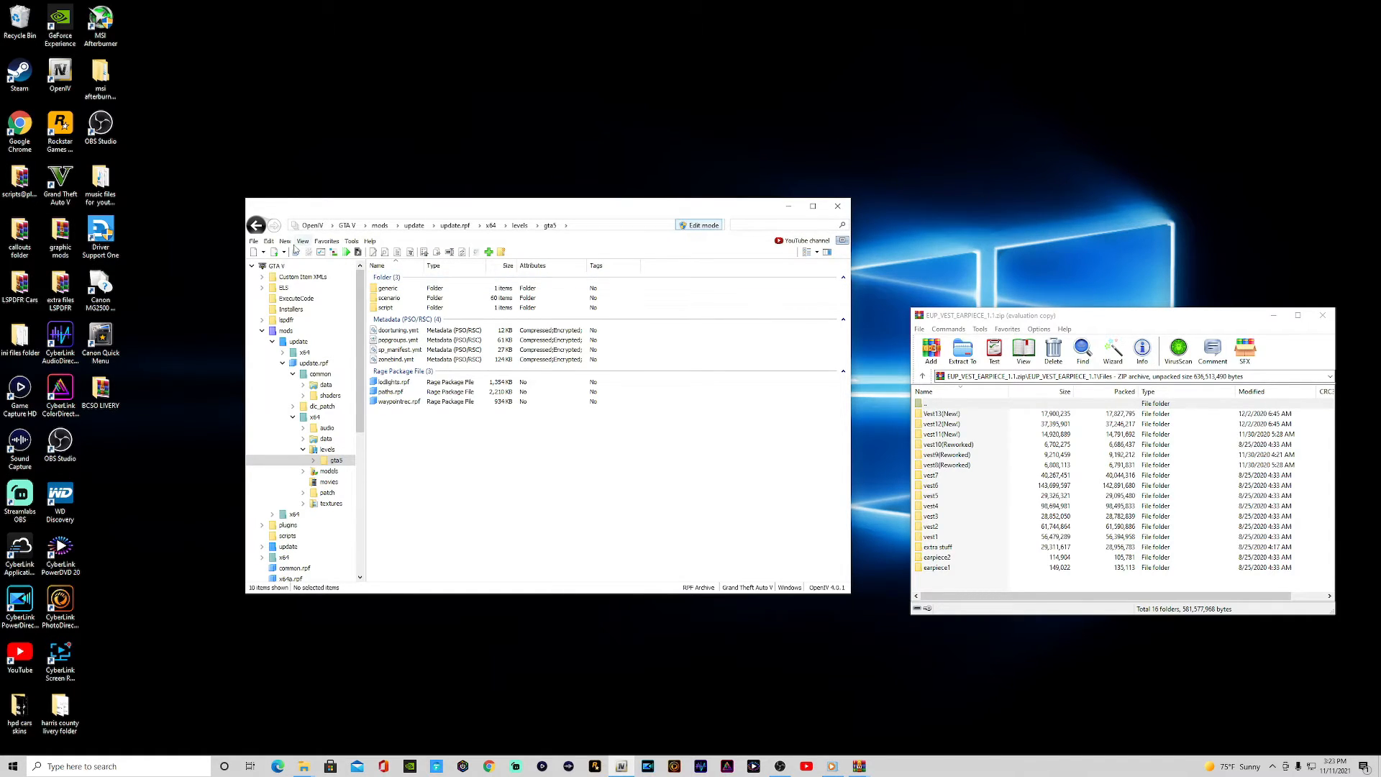
right_click(256, 225)
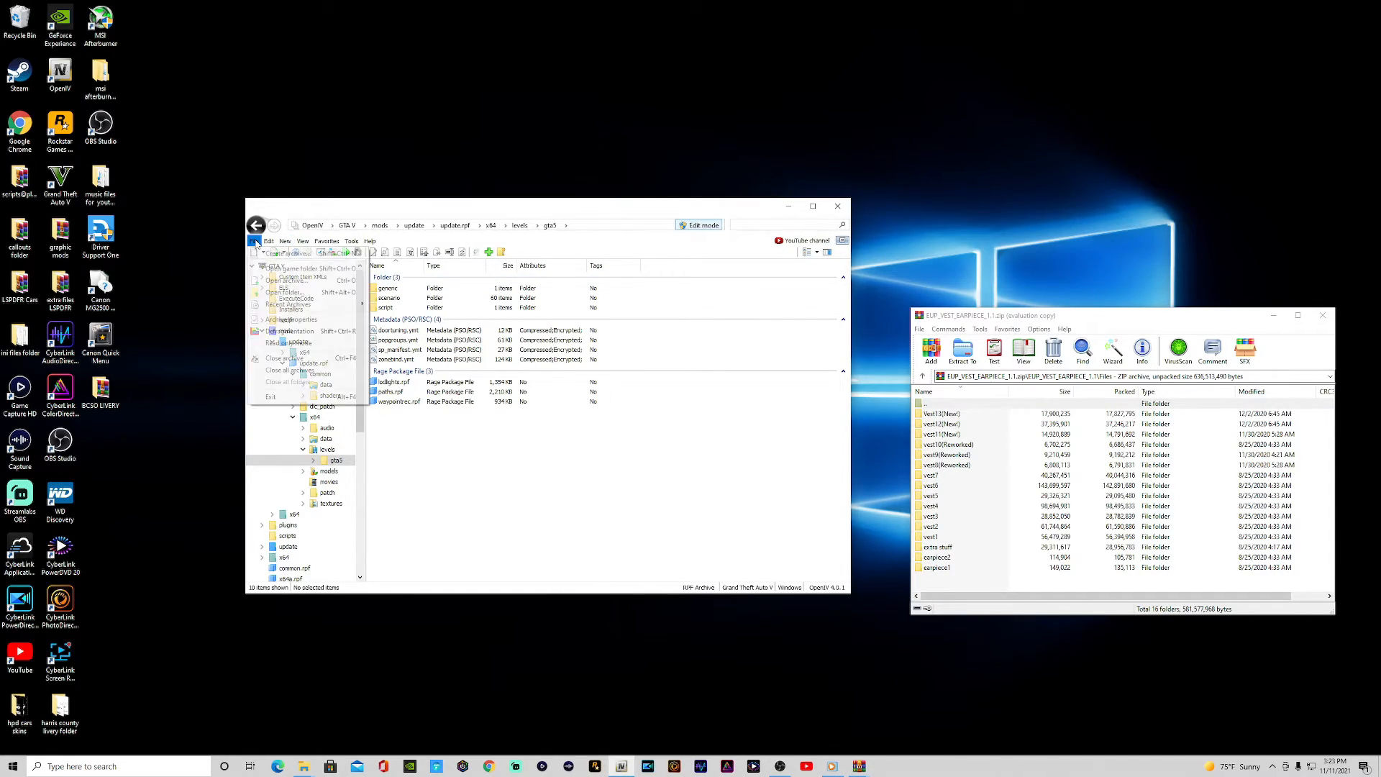
click(295, 363)
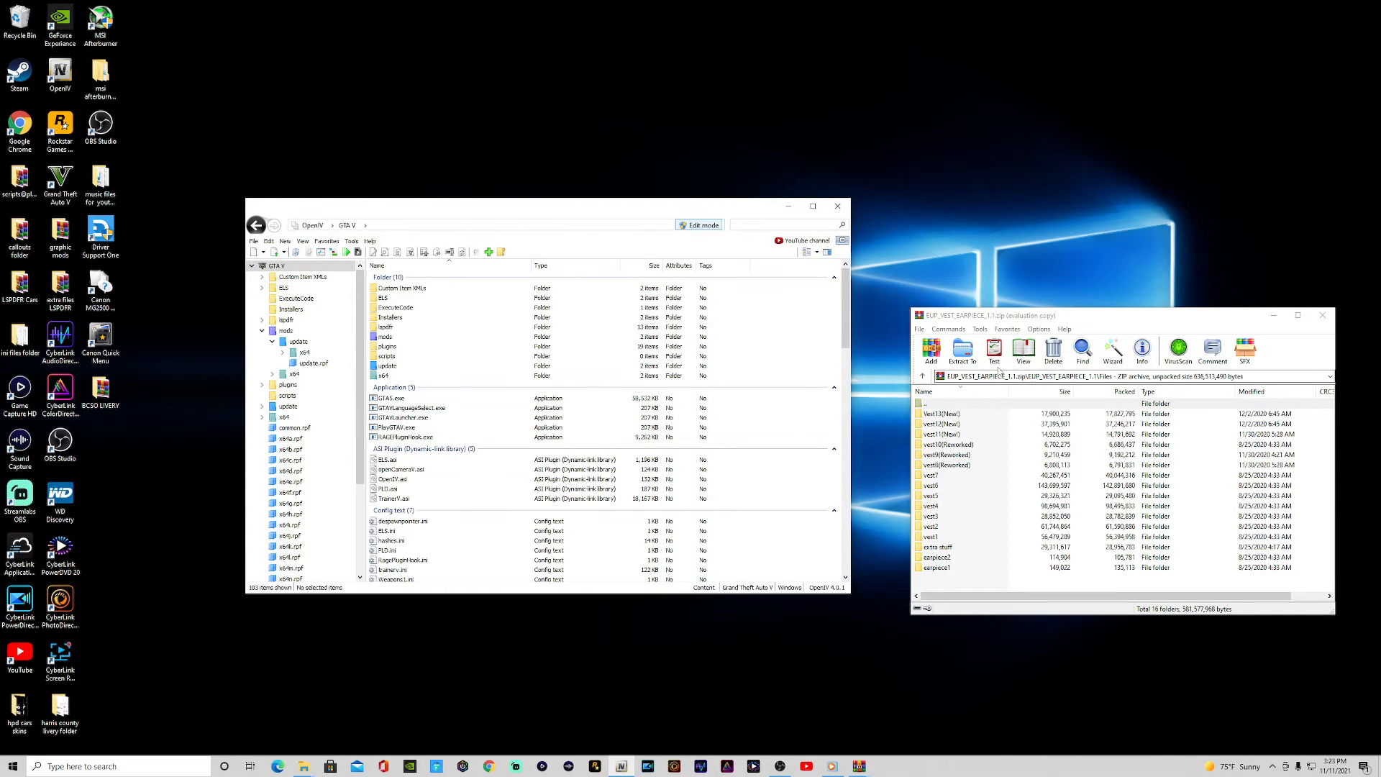
Consult the archive's README.txt for the install path and open the dlcpacks folder inside mods, update, x64.
double_click(926, 404)
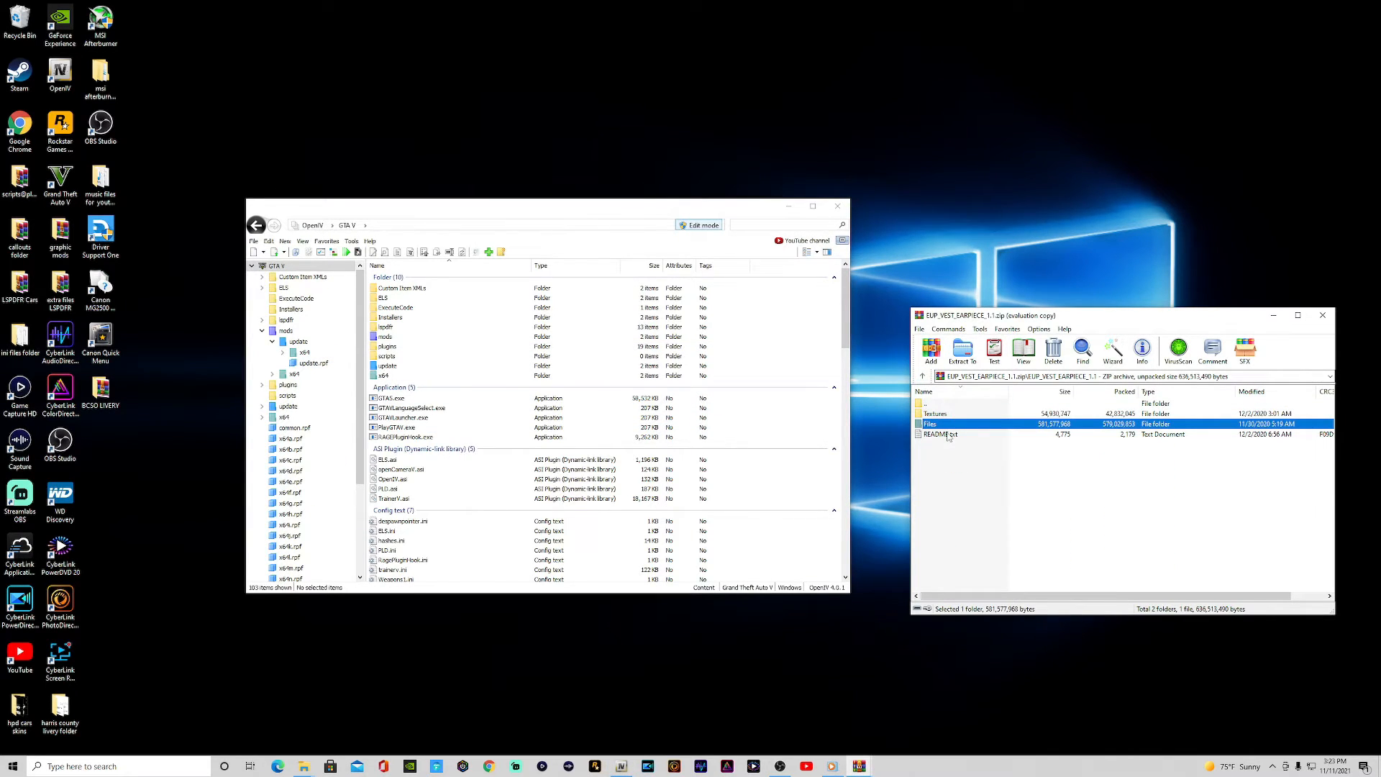
double_click(942, 435)
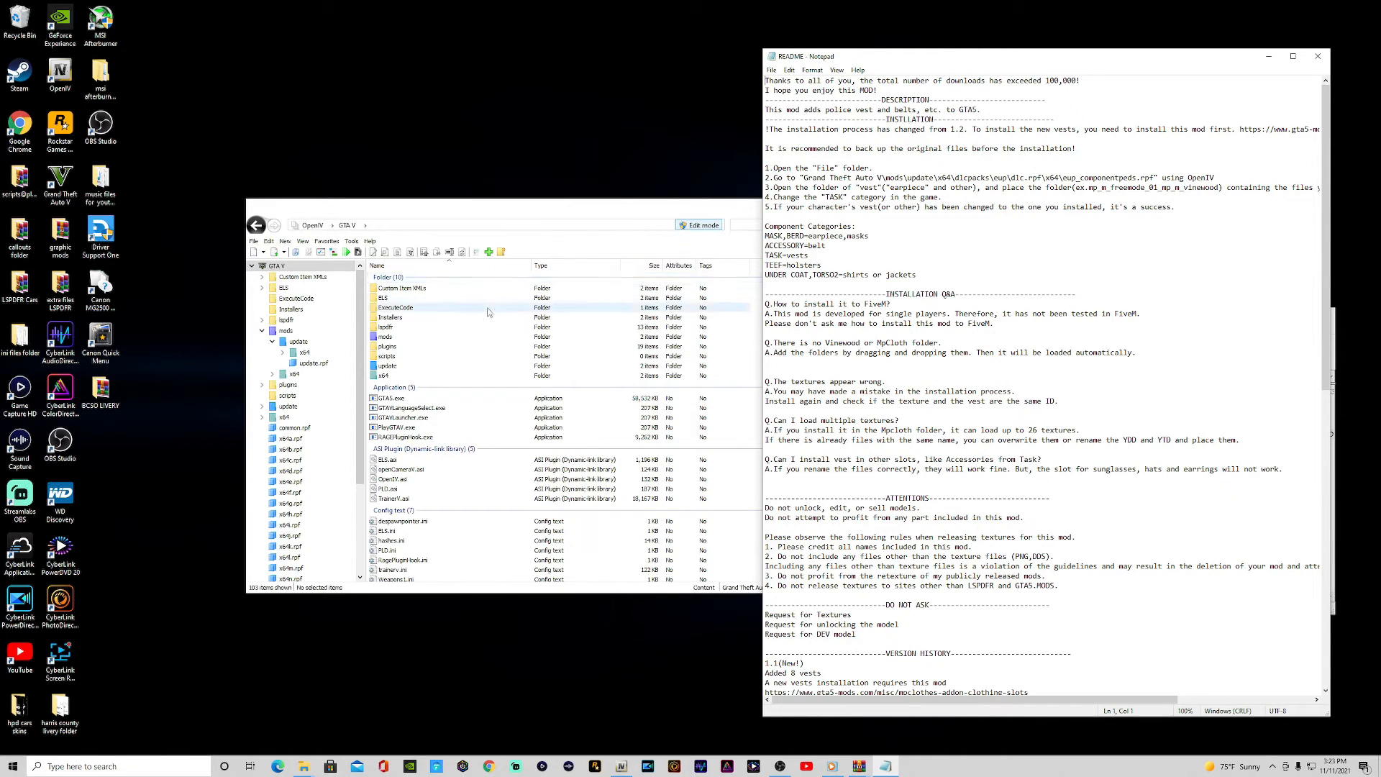
double_click(385, 337)
double_click(396, 289)
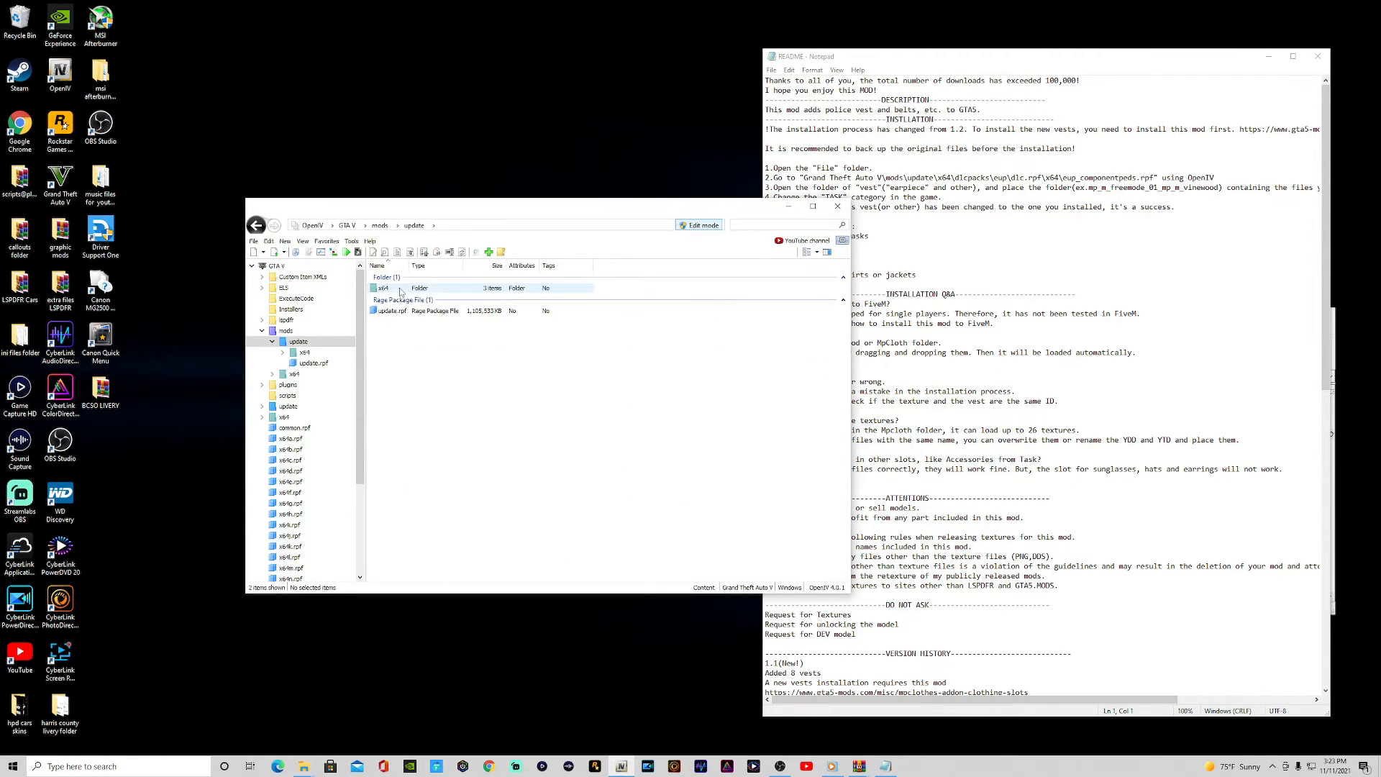
double_click(391, 289)
double_click(391, 300)
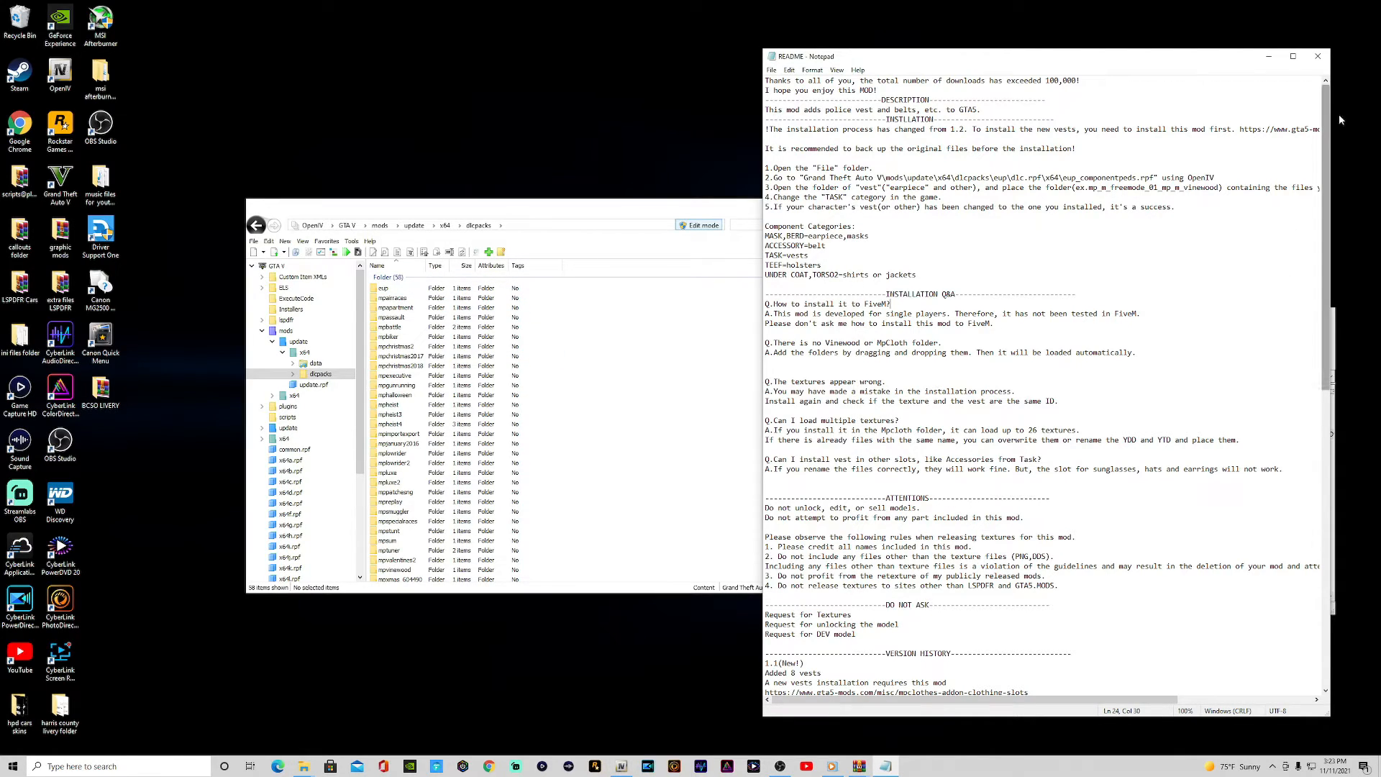
click(1318, 56)
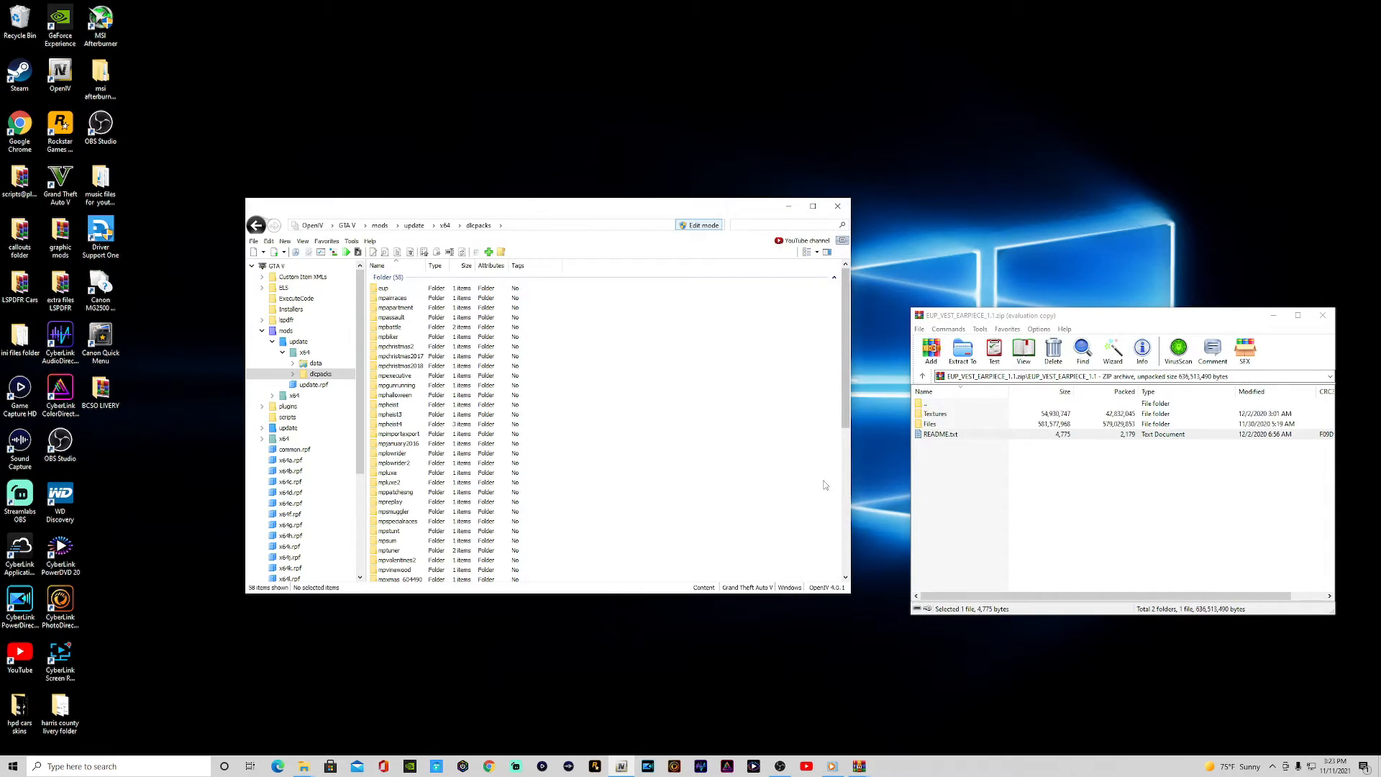
Open eup_componentpeds.rpf inside the x64 folder of the eup dlc.rpf archive.
double_click(385, 288)
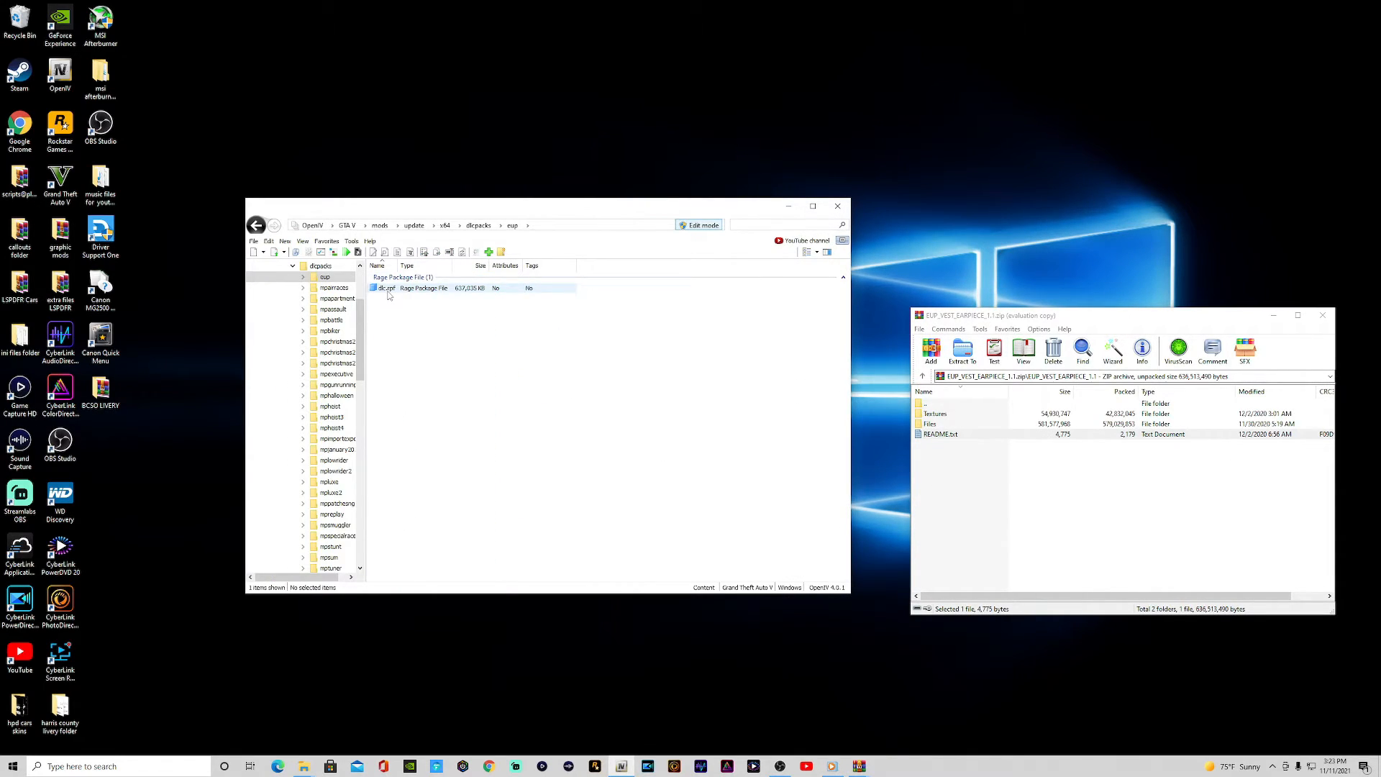
click(388, 289)
click(426, 375)
double_click(386, 289)
double_click(384, 288)
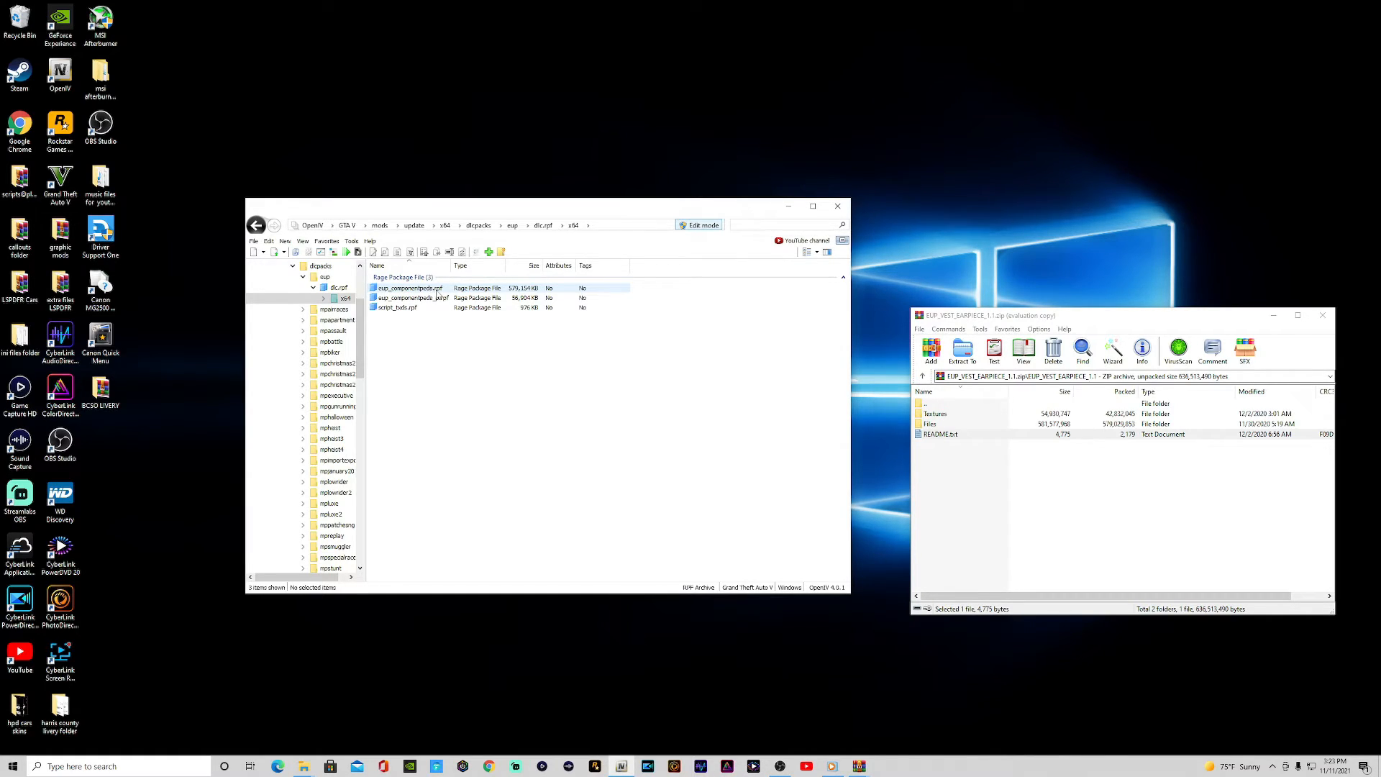
double_click(415, 288)
scroll(482, 544, down, 8)
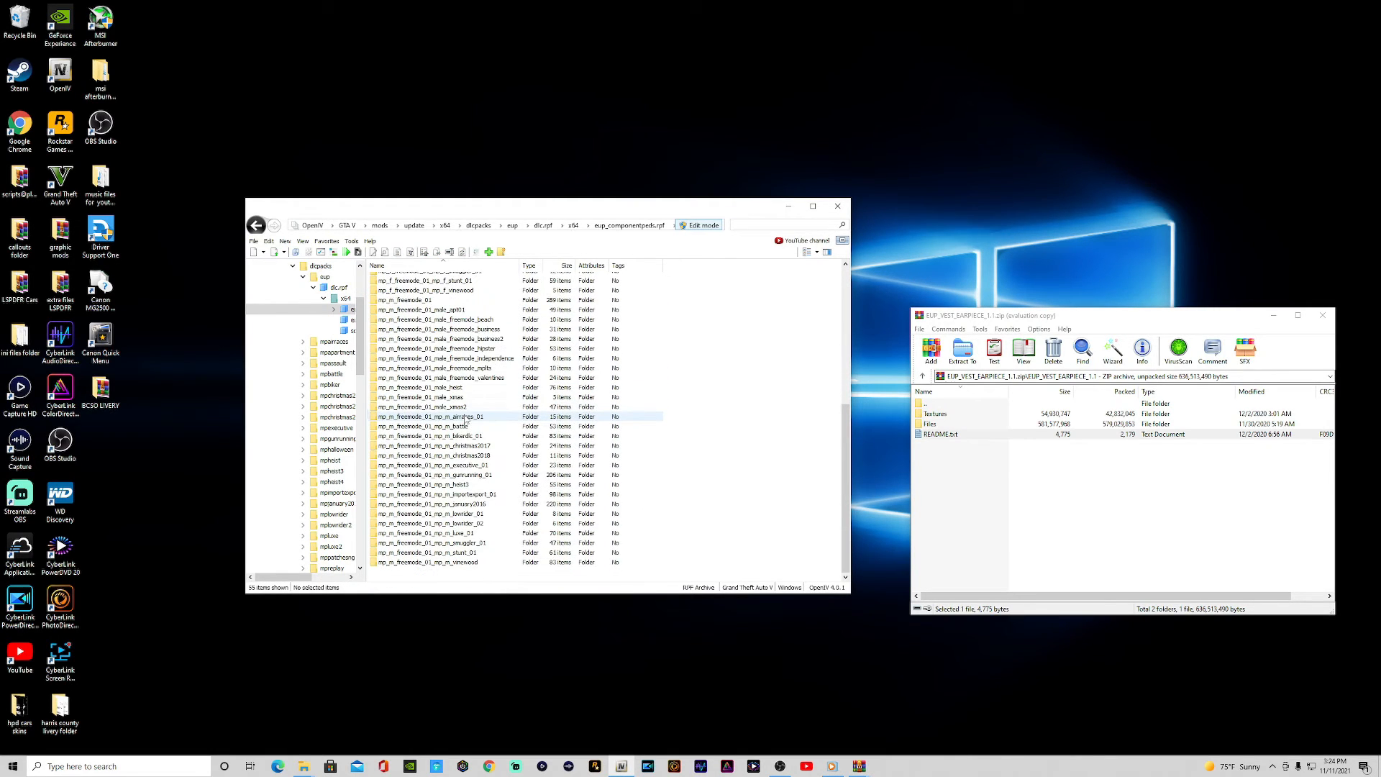
View the ear1.jpg preview image in the earpiece1 folder of the archive's Files folder.
double_click(945, 426)
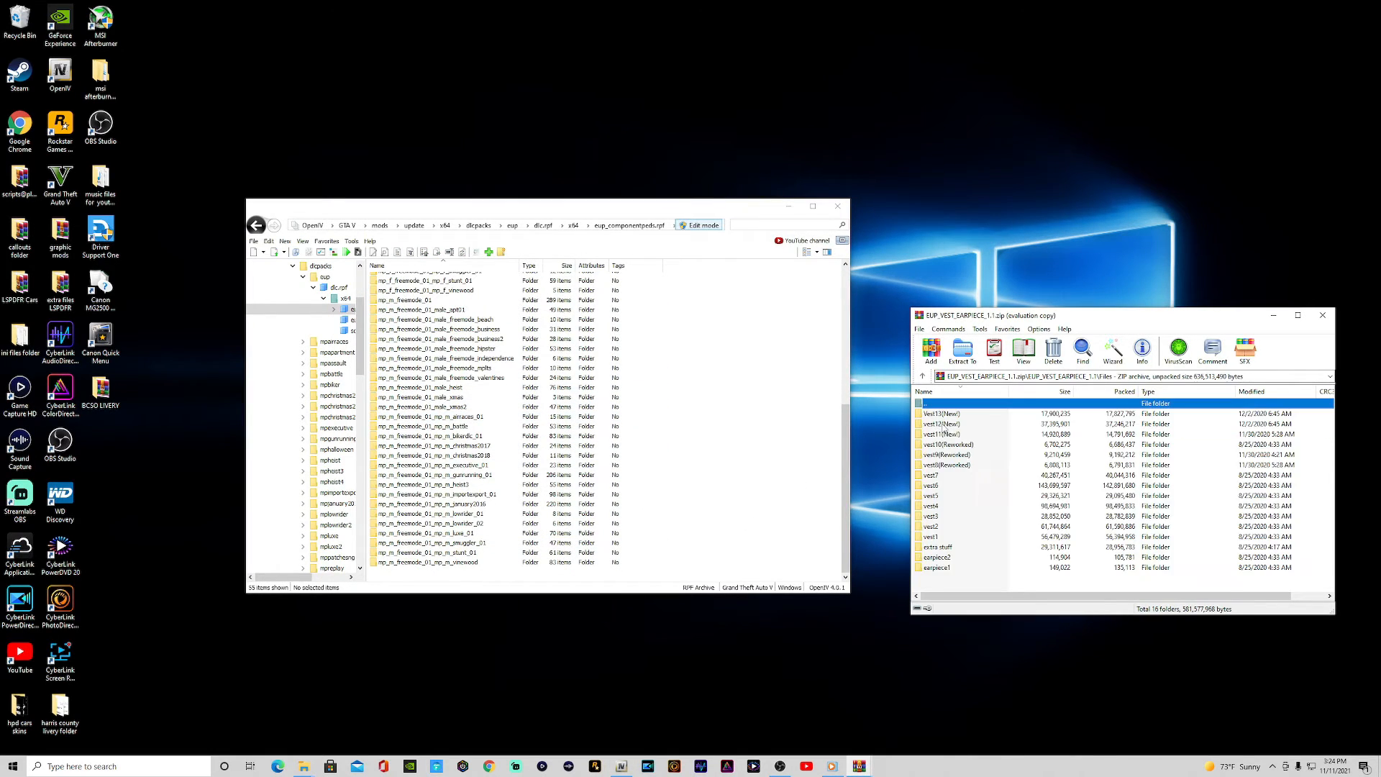
double_click(937, 569)
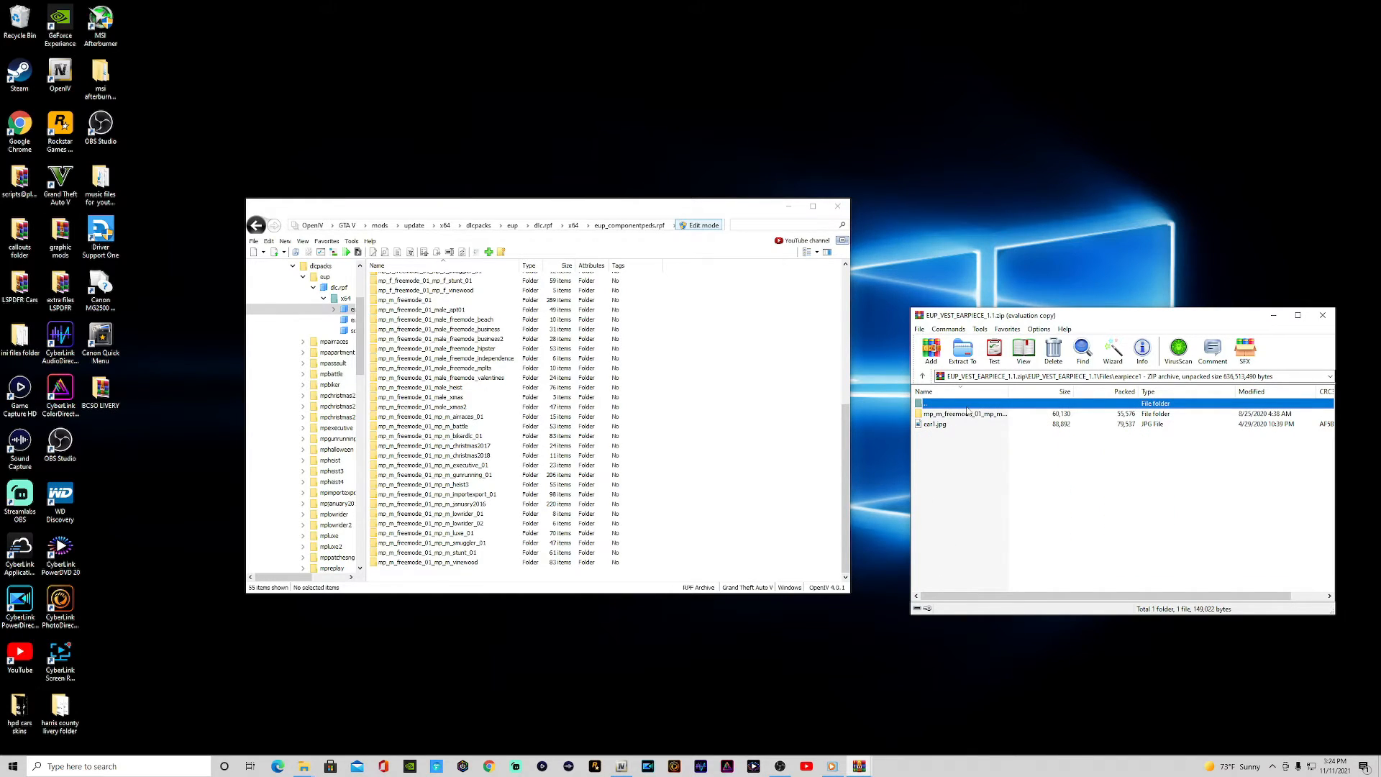
mouse_move(968, 418)
mouse_down()
mouse_move(841, 440)
mouse_move(975, 416)
mouse_move(942, 425)
mouse_up()
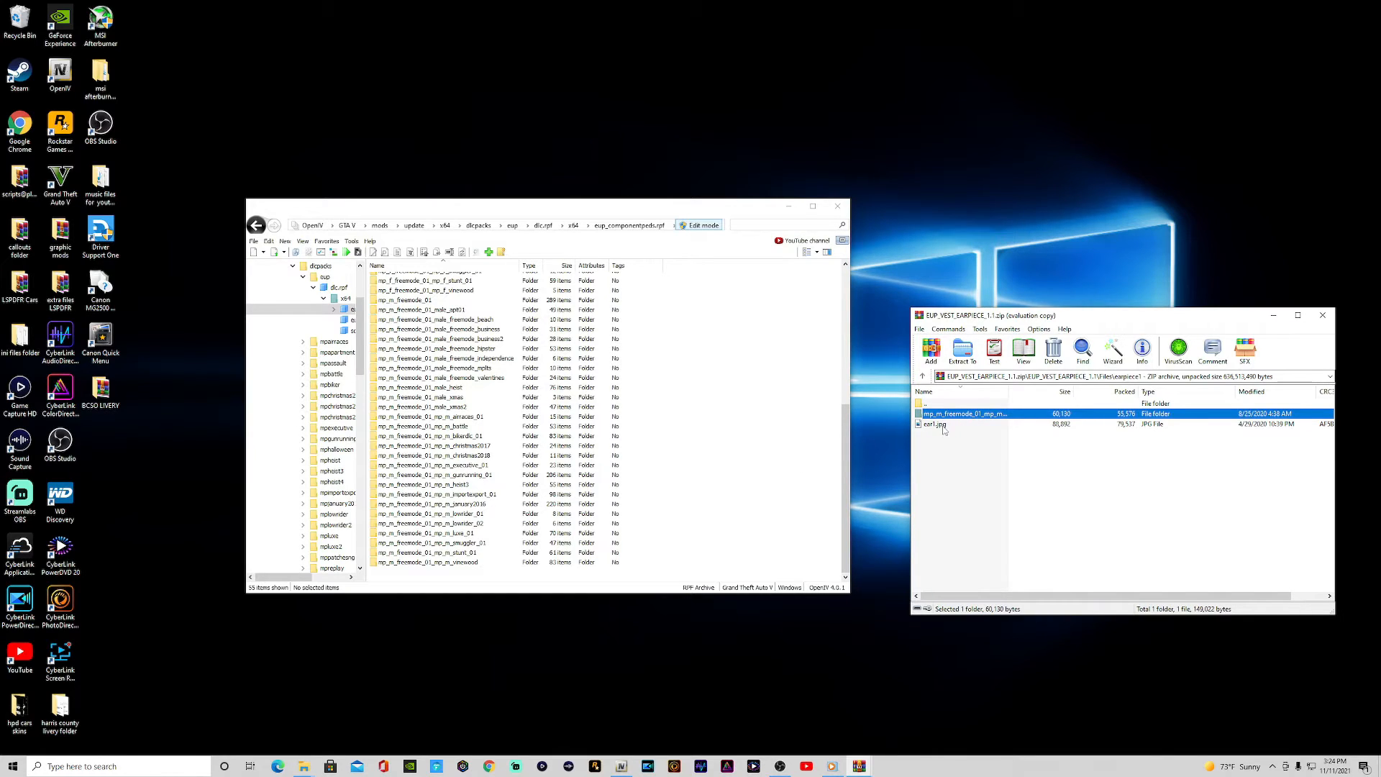
double_click(940, 425)
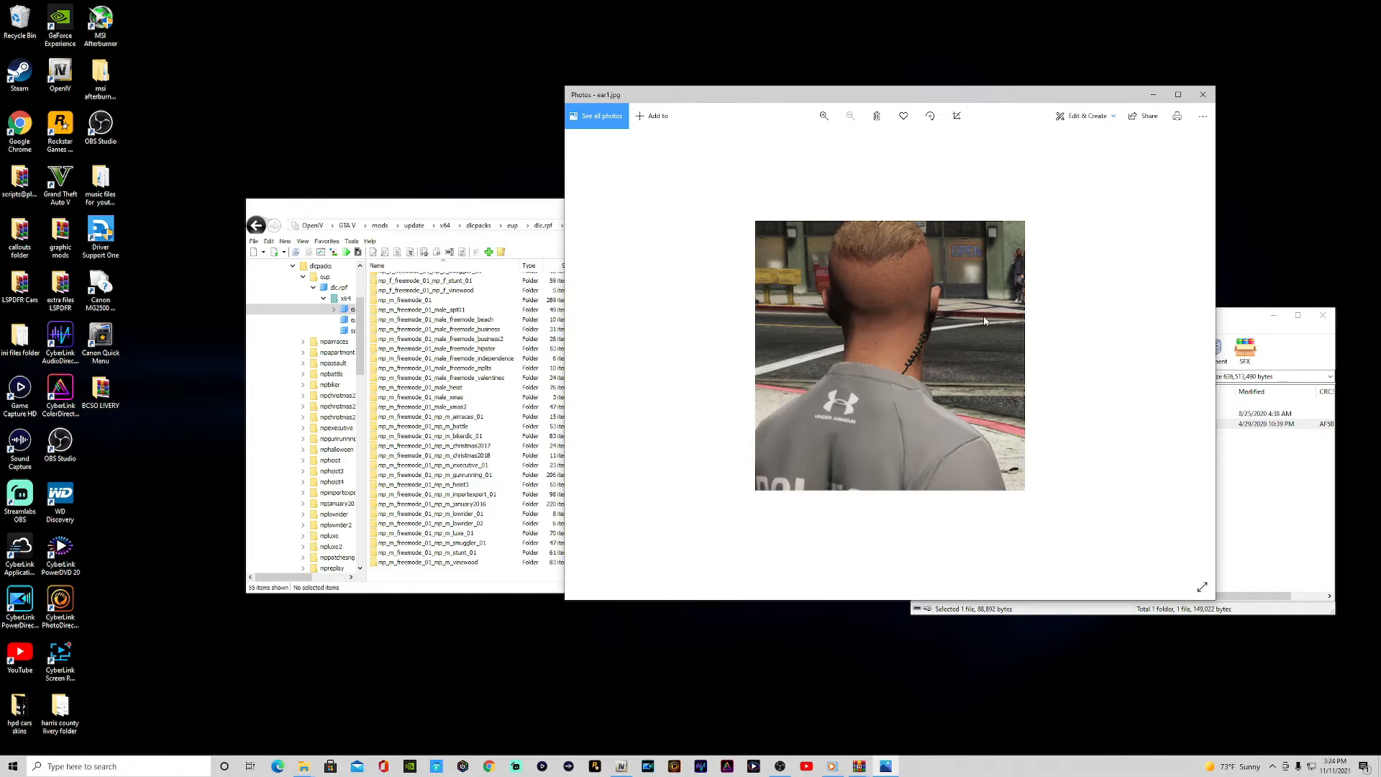
click(1202, 94)
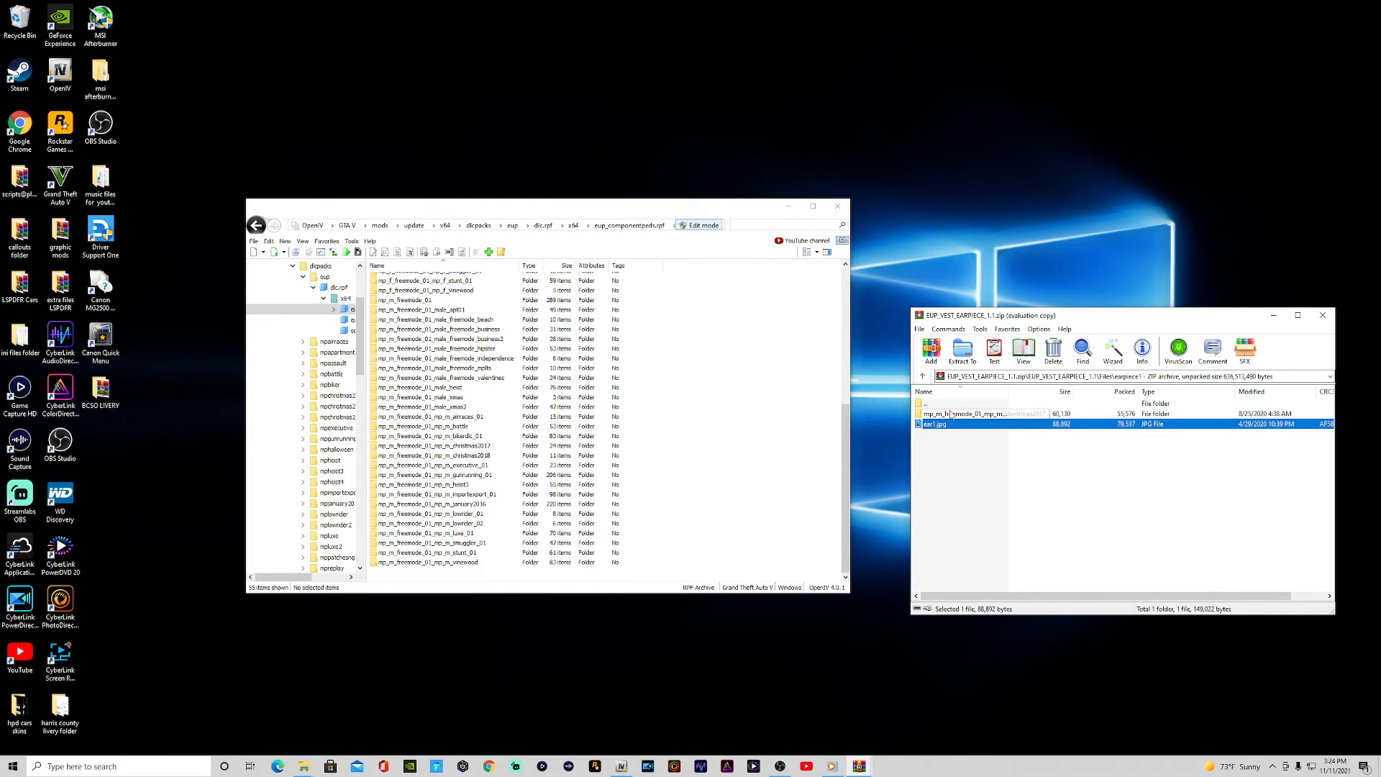
click(923, 376)
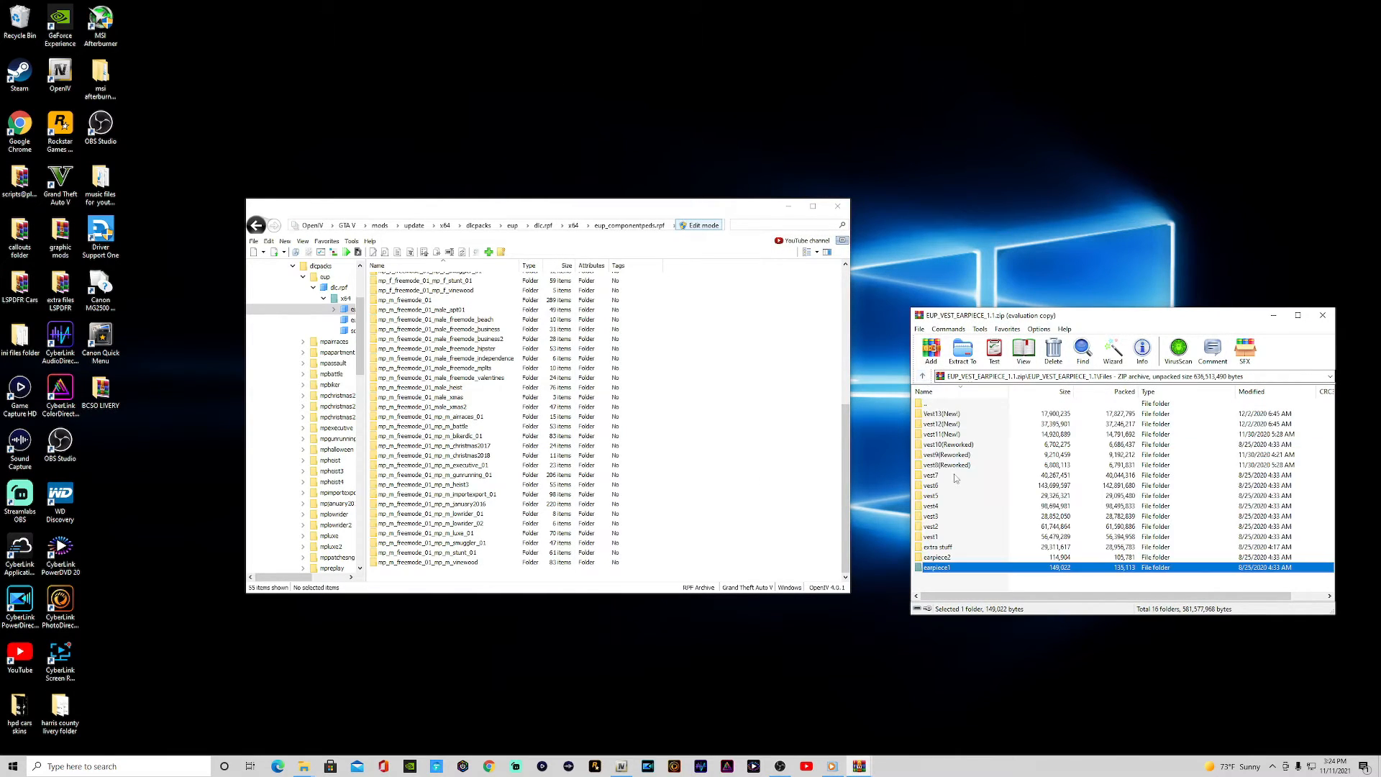
View the earpiece2.jpg preview image in the earpiece2 folder, closing the image and returning to the Files folder.
click(940, 557)
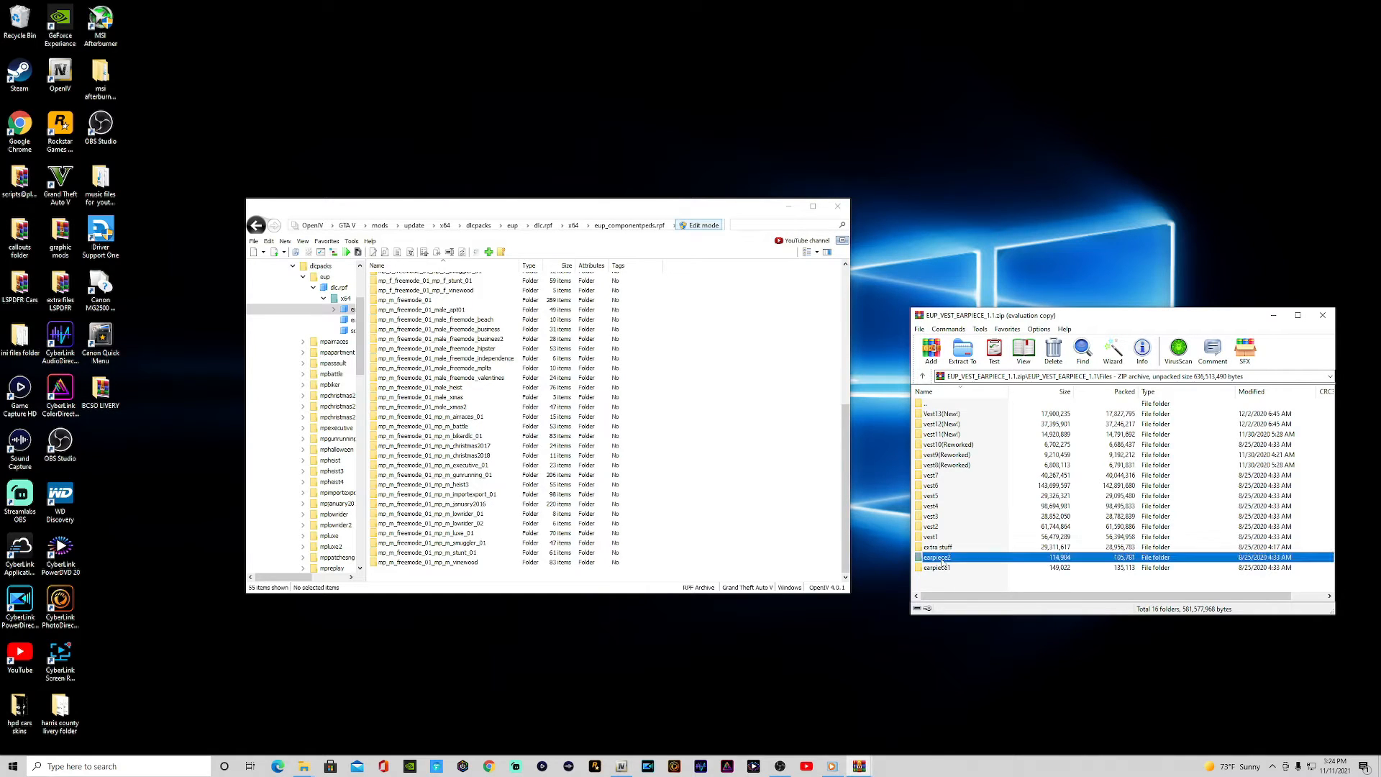
double_click(940, 558)
double_click(961, 424)
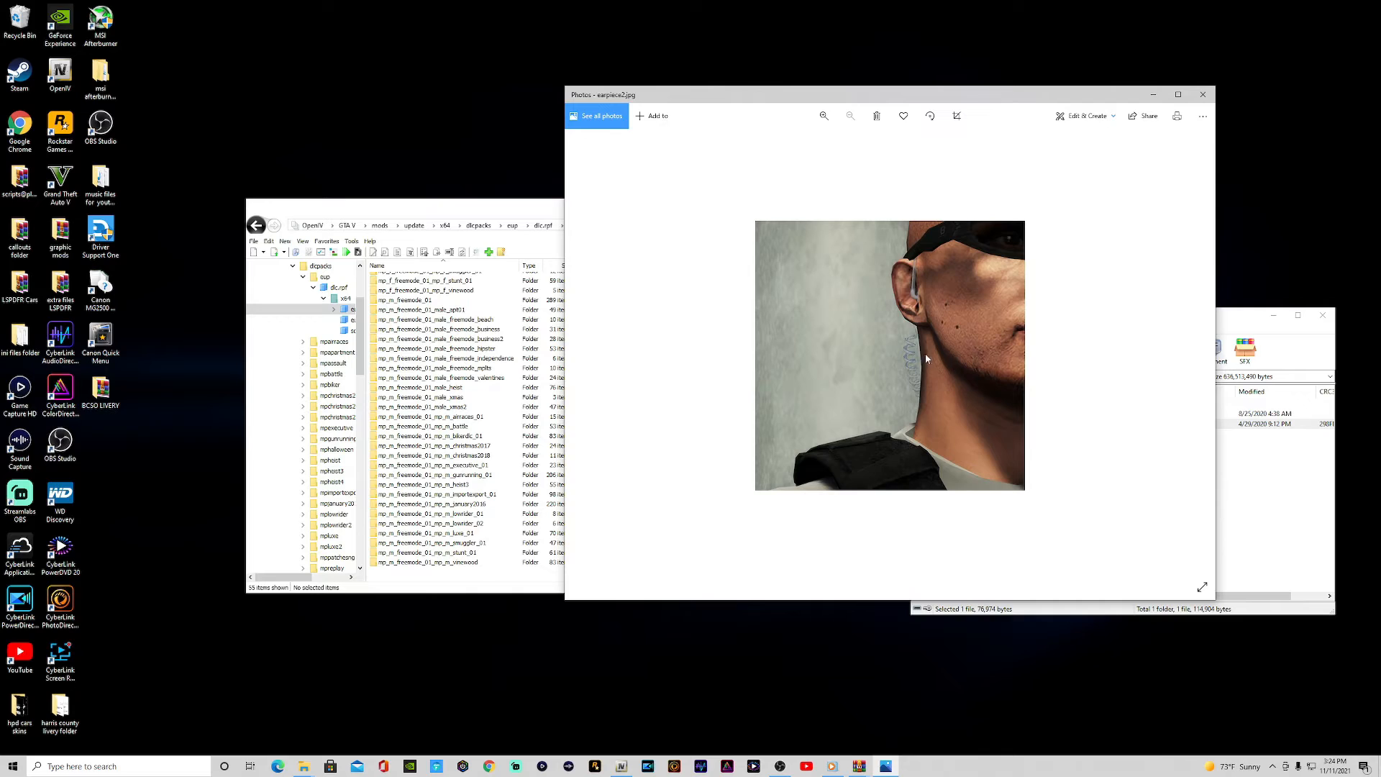
click(1258, 498)
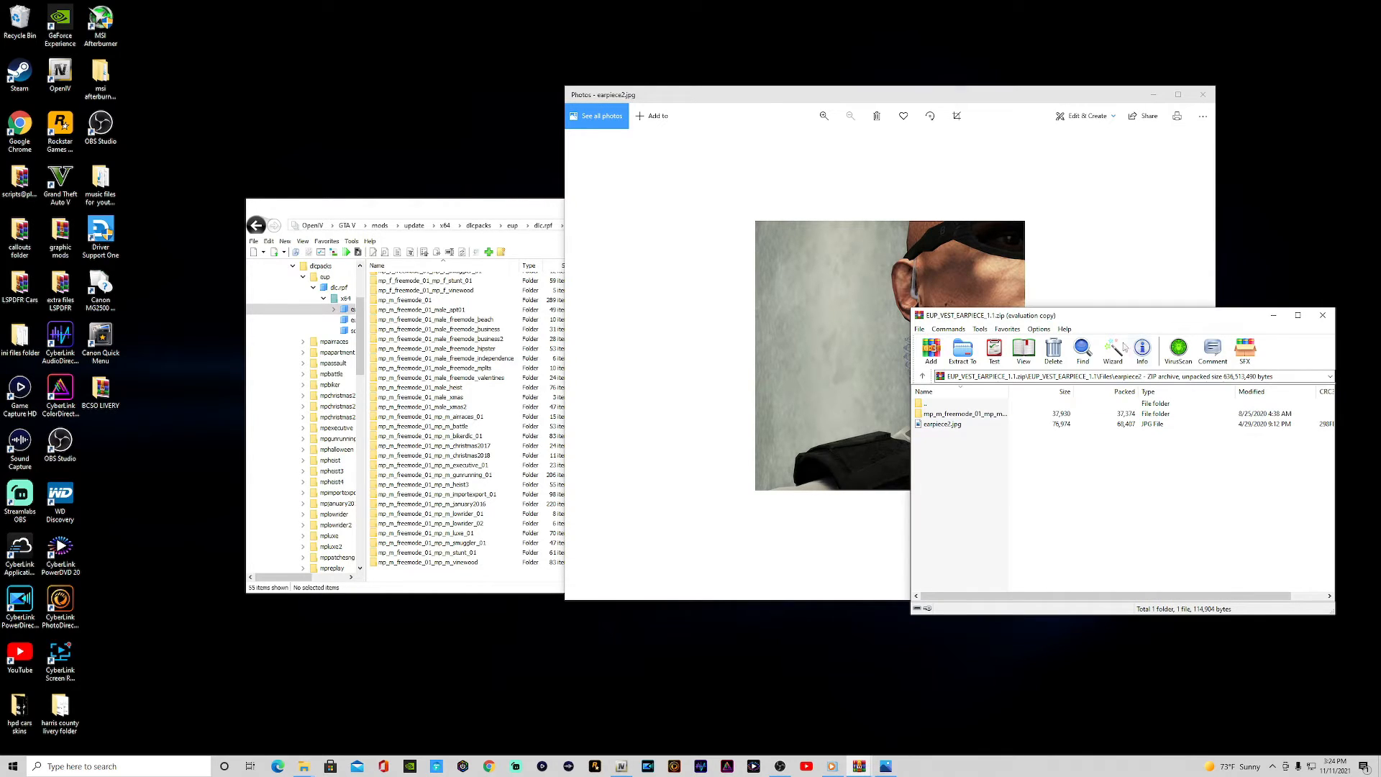
click(1140, 226)
click(1194, 98)
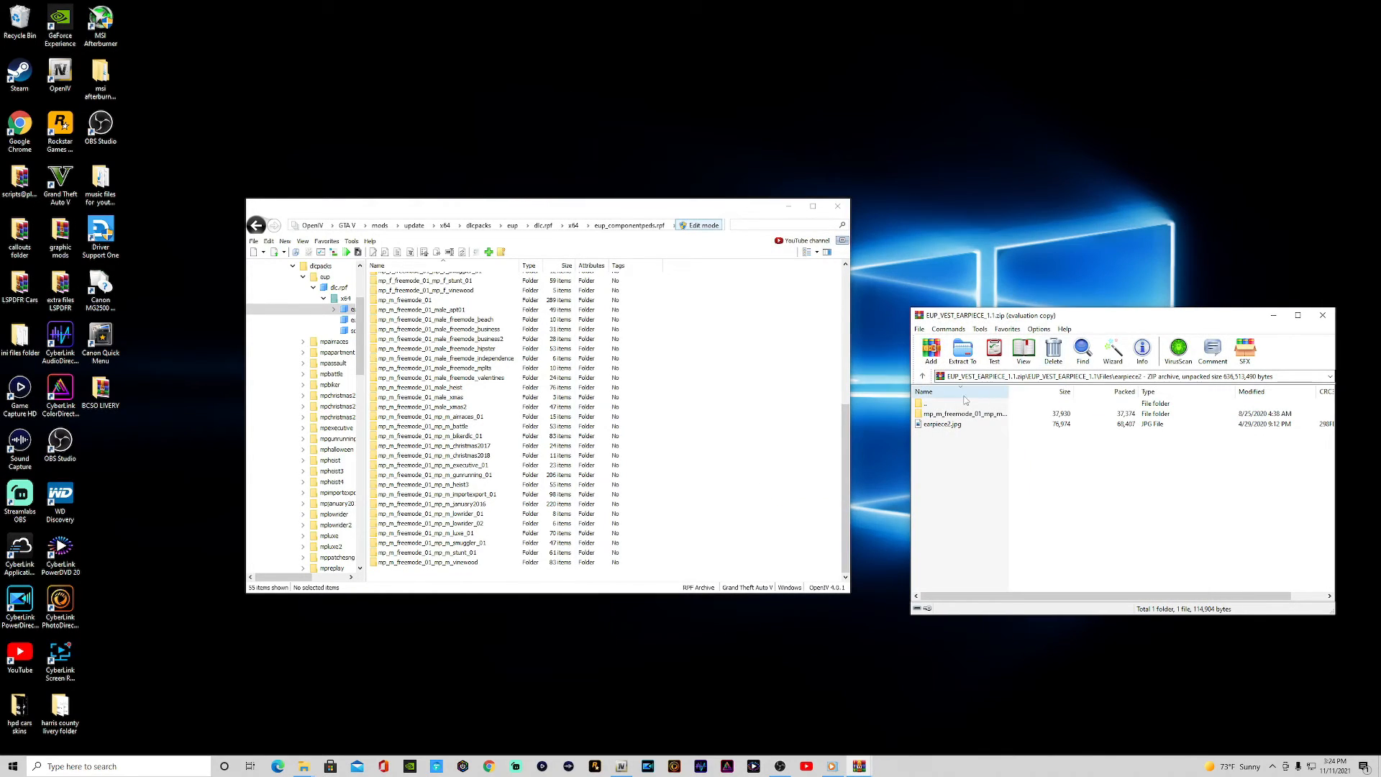
click(923, 377)
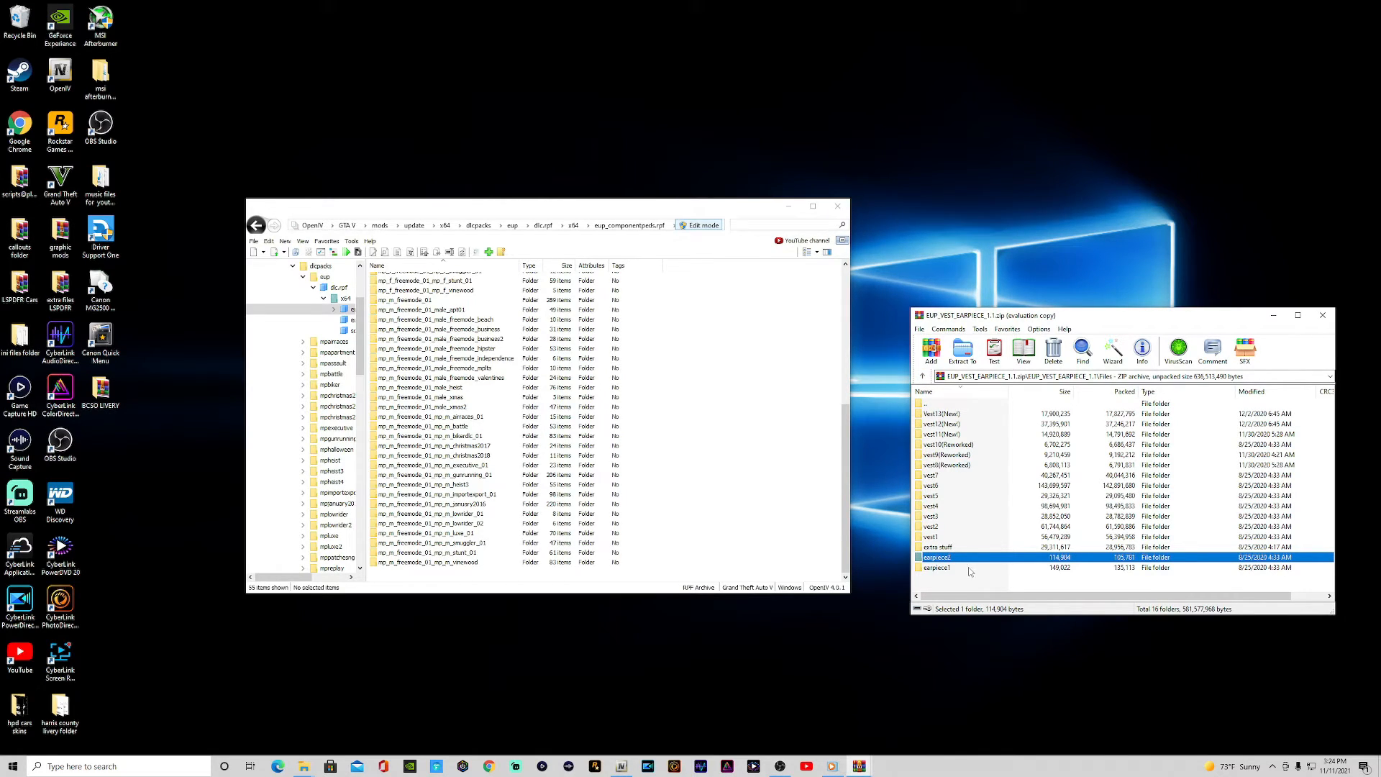
Add the mp_m_freemode_01 model folder from earpiece1 to eup_componentpeds.rpf.
double_click(936, 569)
drag(950, 414, 789, 447)
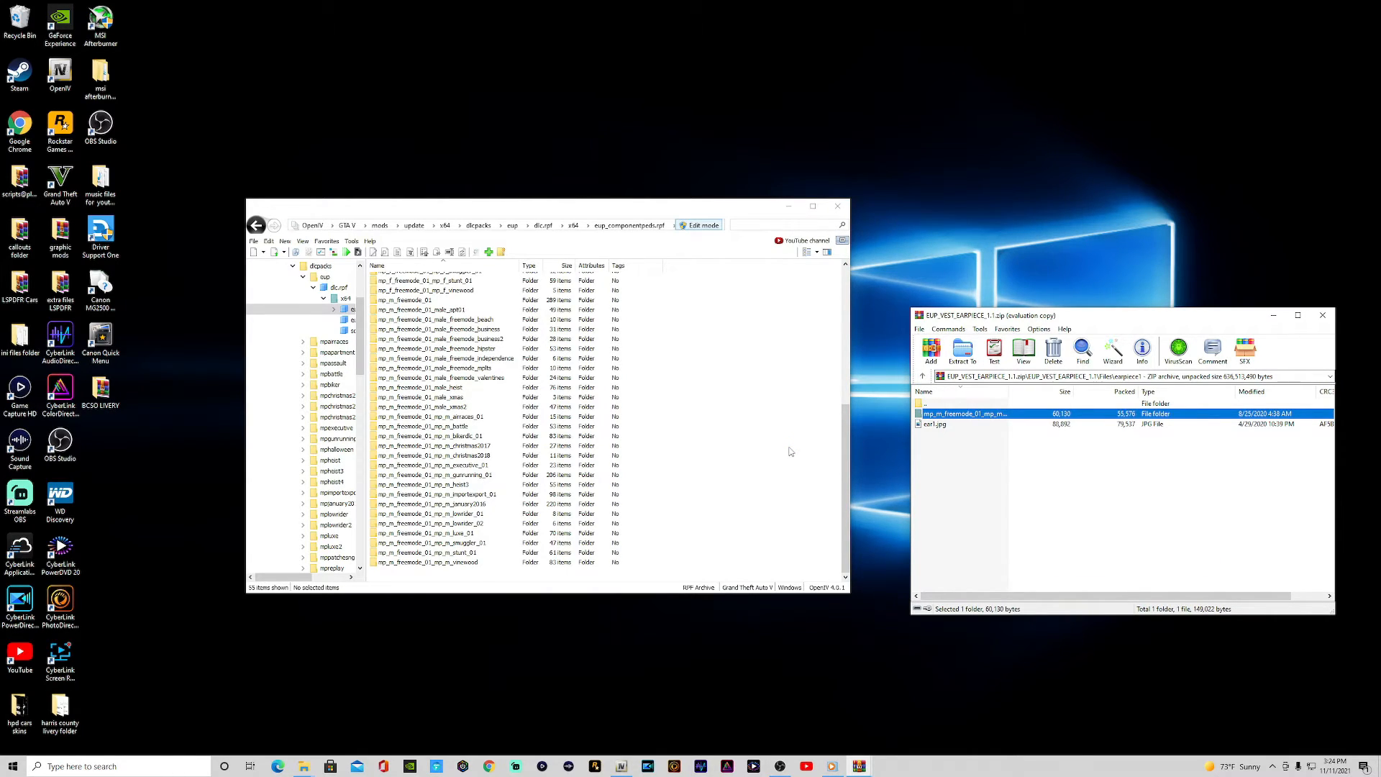
click(922, 376)
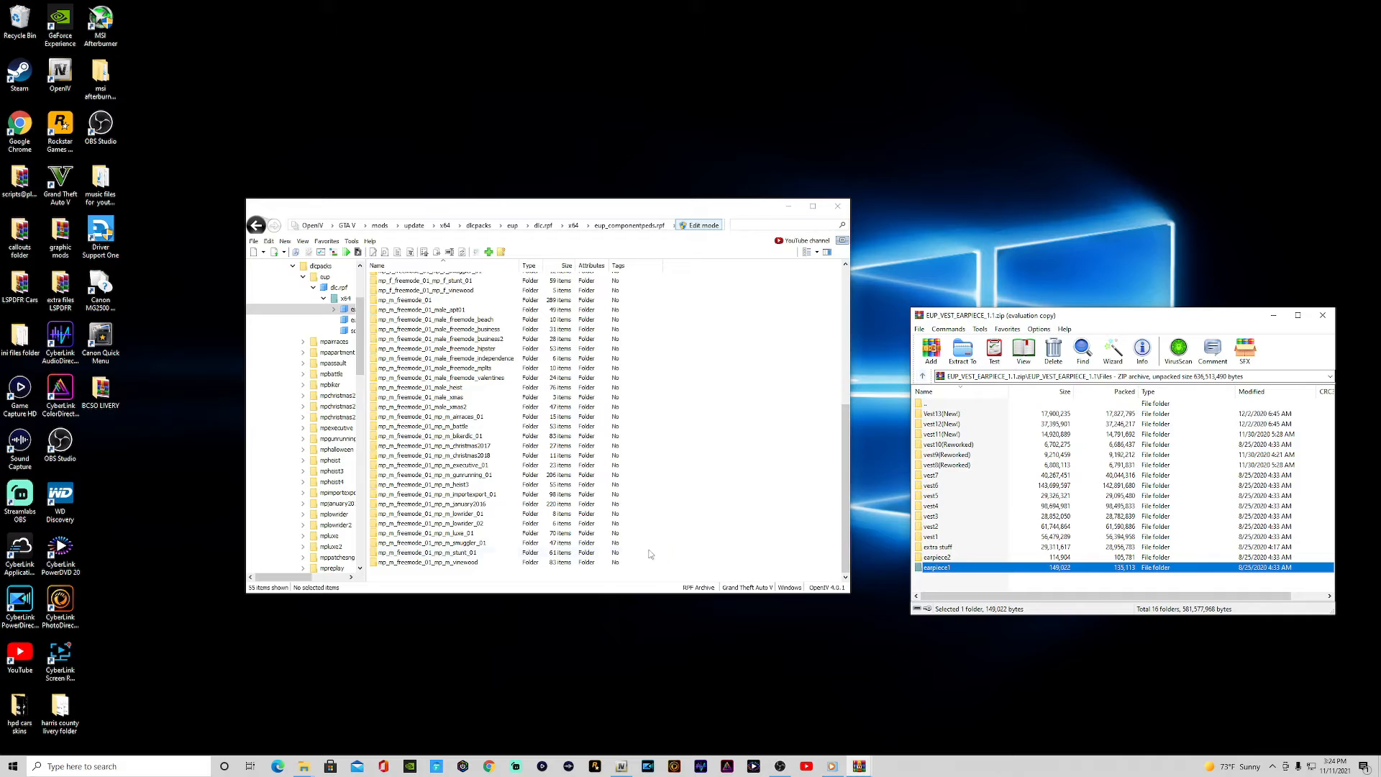
Reopen EUP_VEST_EARPIECE_1.1.zip from the scripts@plugins folder, showing its Files folder beside OpenIV.
key(alt+F4)
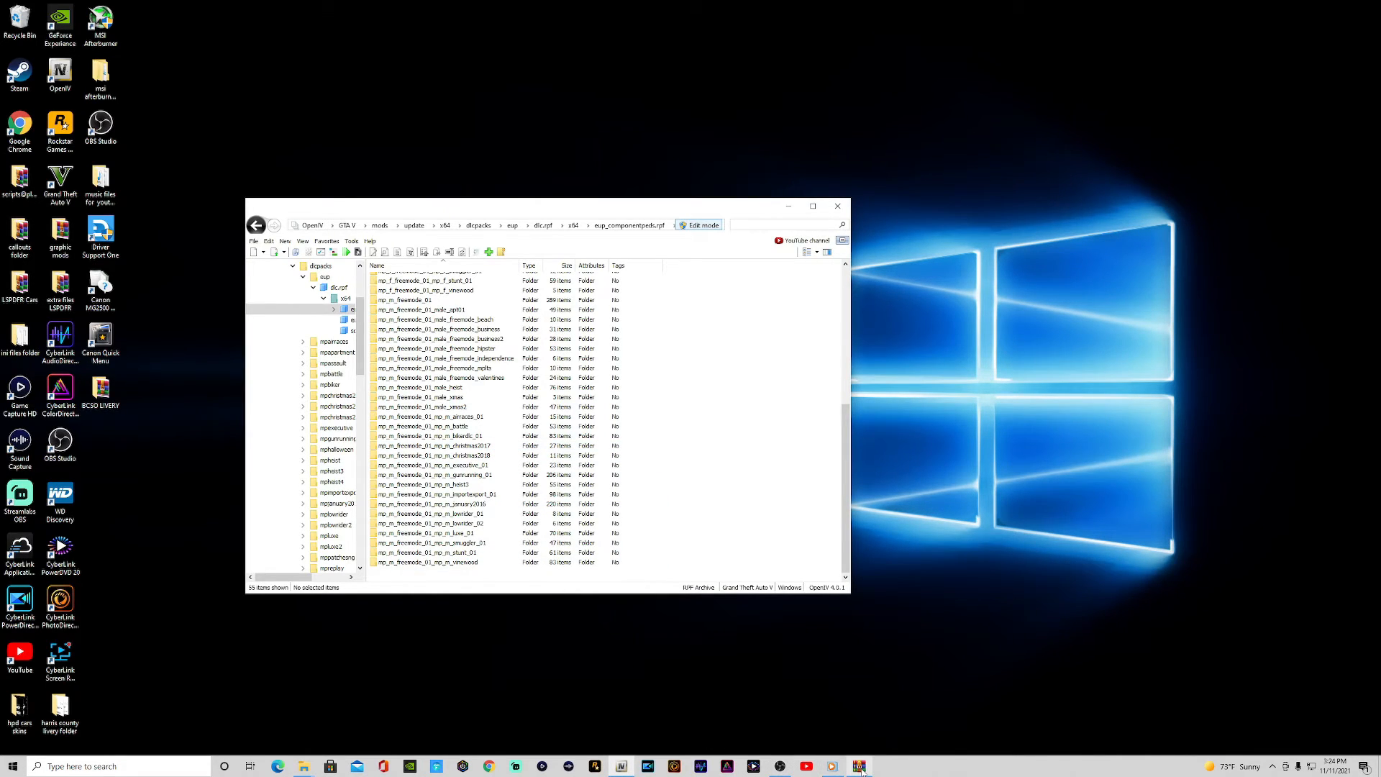
mouse_move(861, 770)
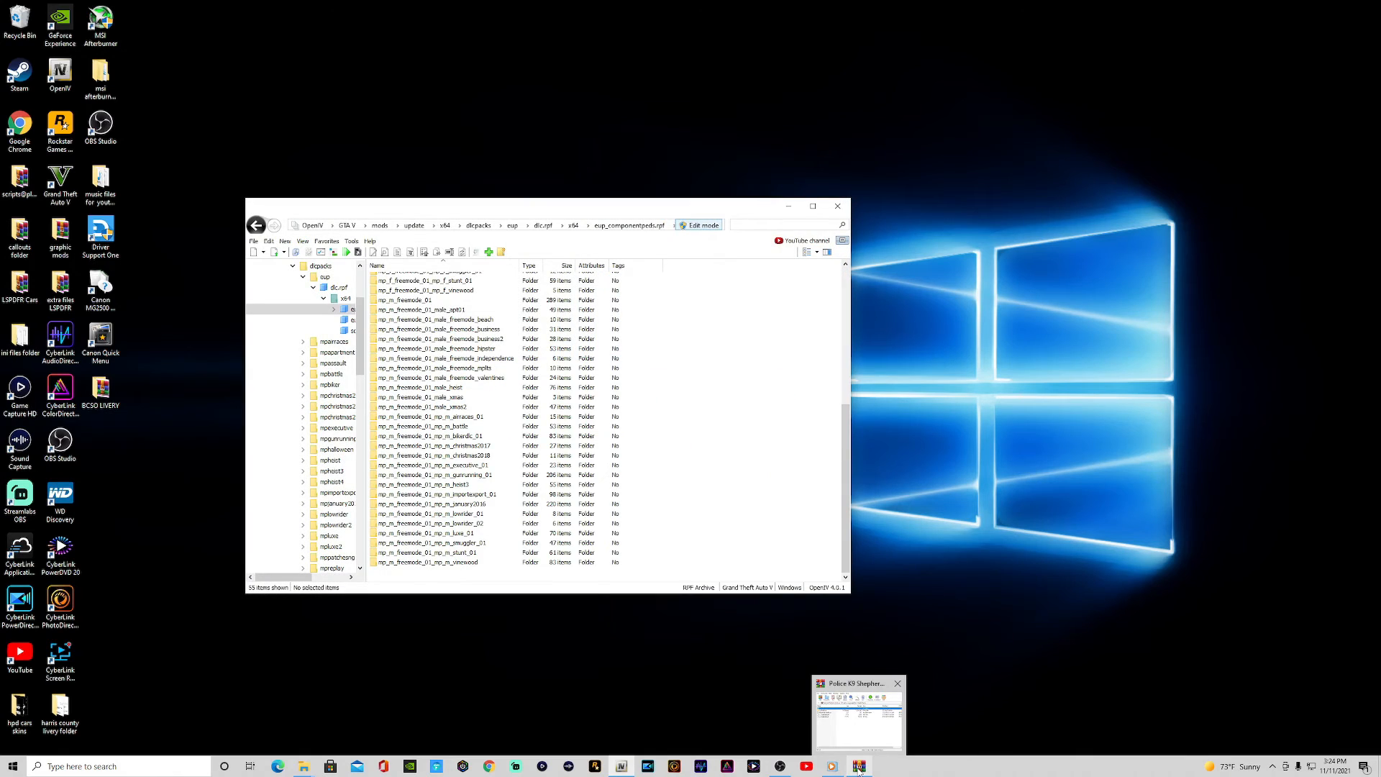
click(859, 768)
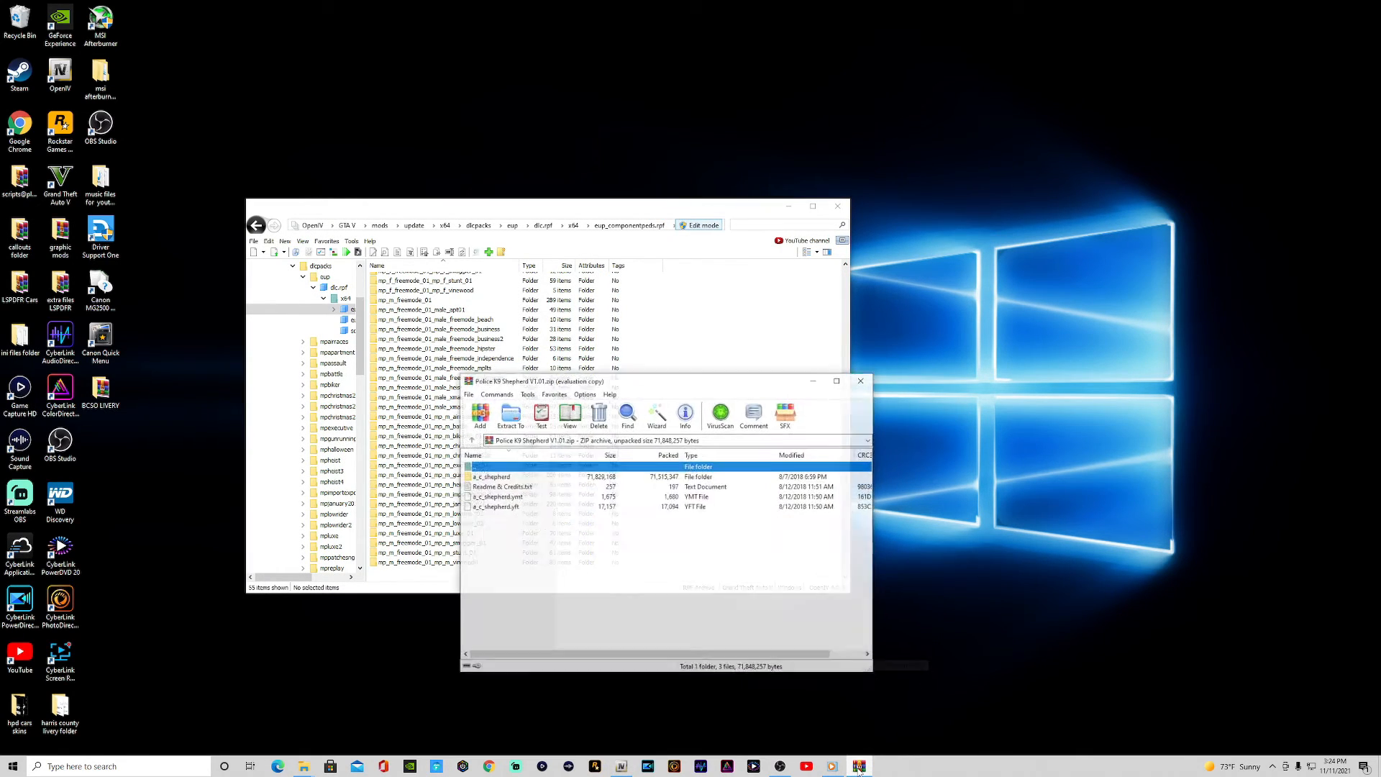
click(457, 429)
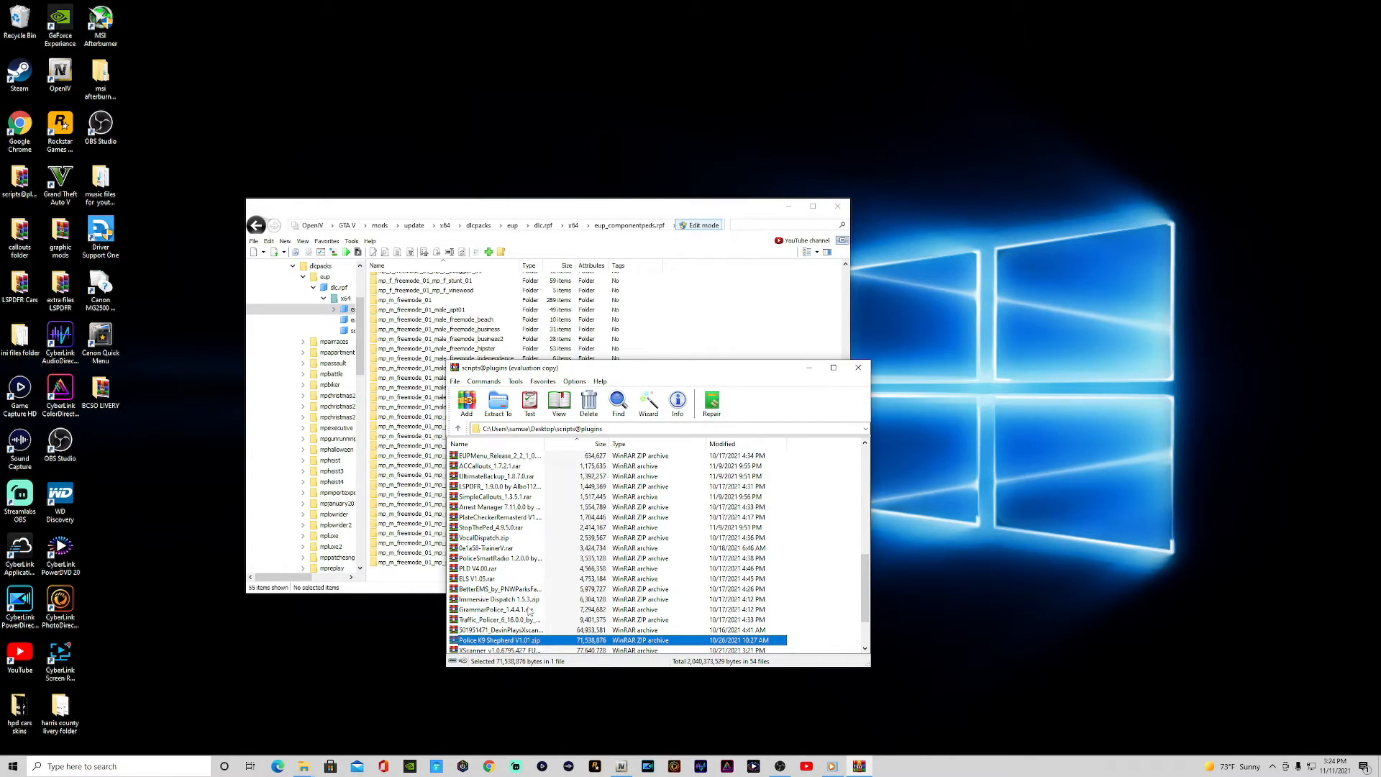
scroll(530, 611, down, 2)
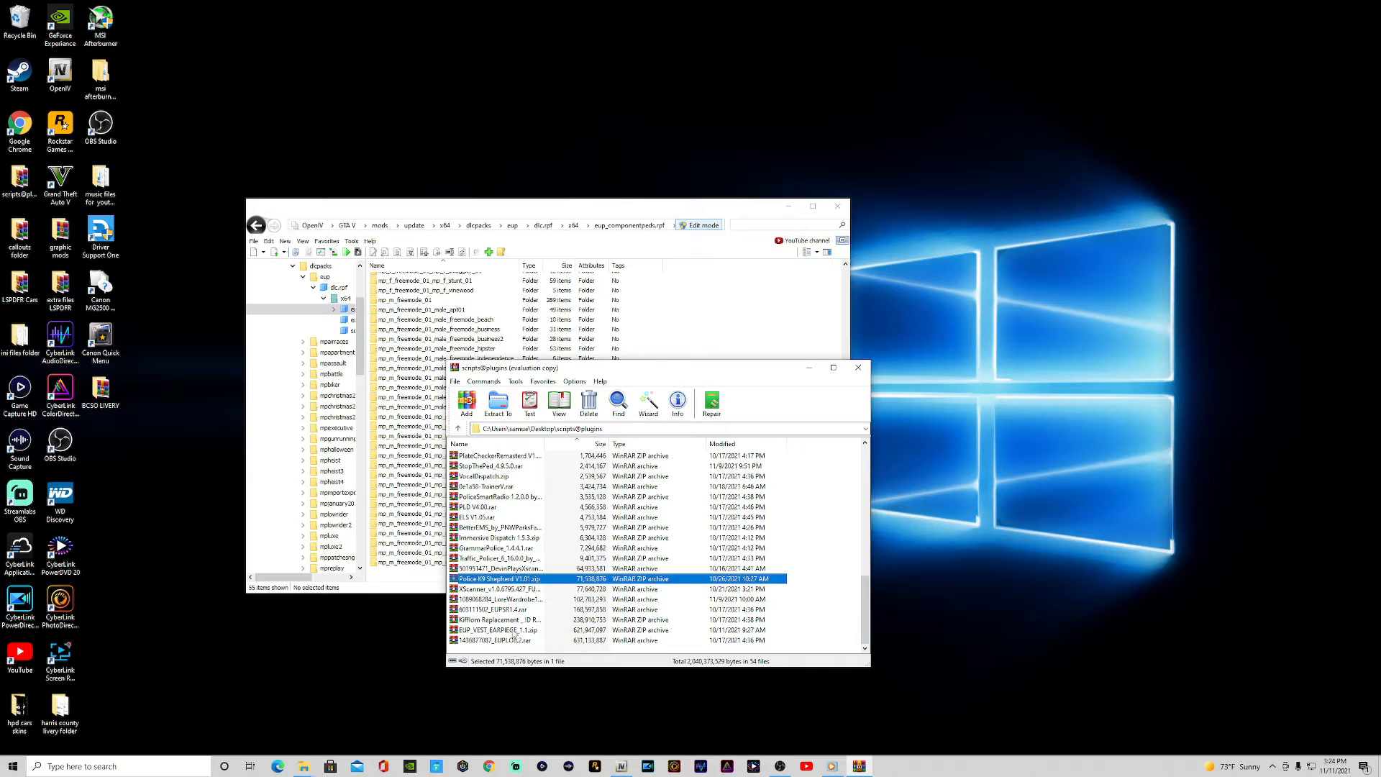
double_click(515, 630)
drag(653, 368, 905, 362)
double_click(744, 457)
double_click(731, 467)
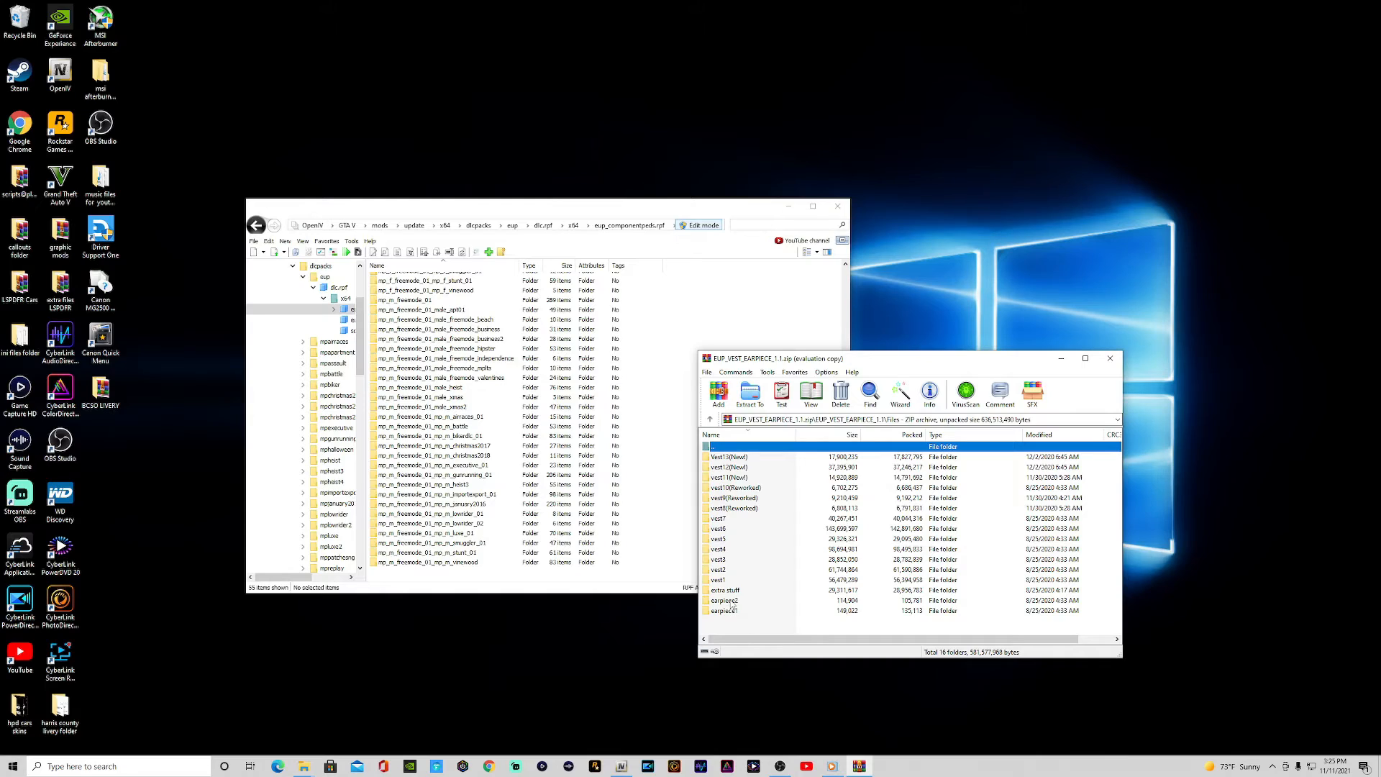
Add the mp_m_freemode_01 model folder from earpiece2 to eup_componentpeds.rpf.
double_click(726, 601)
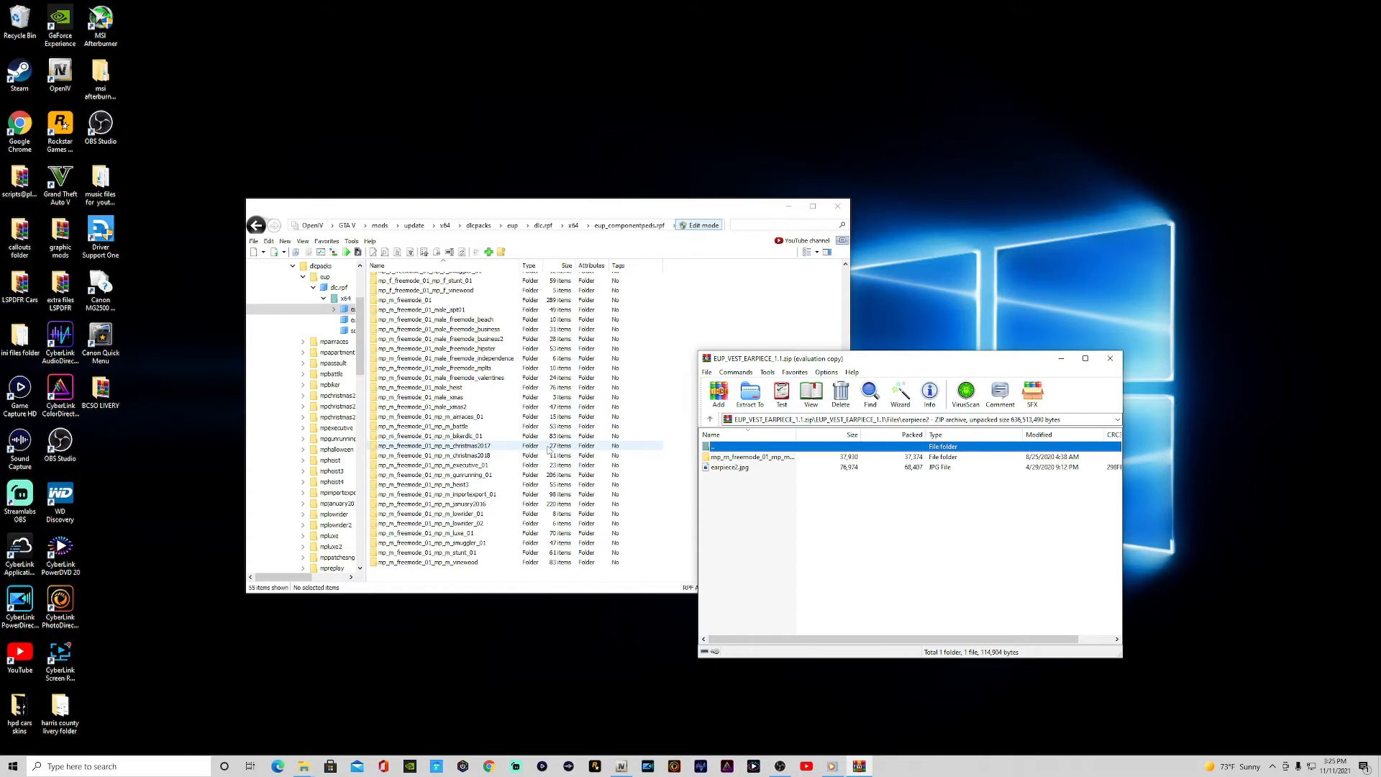
drag(748, 458, 710, 419)
click(710, 419)
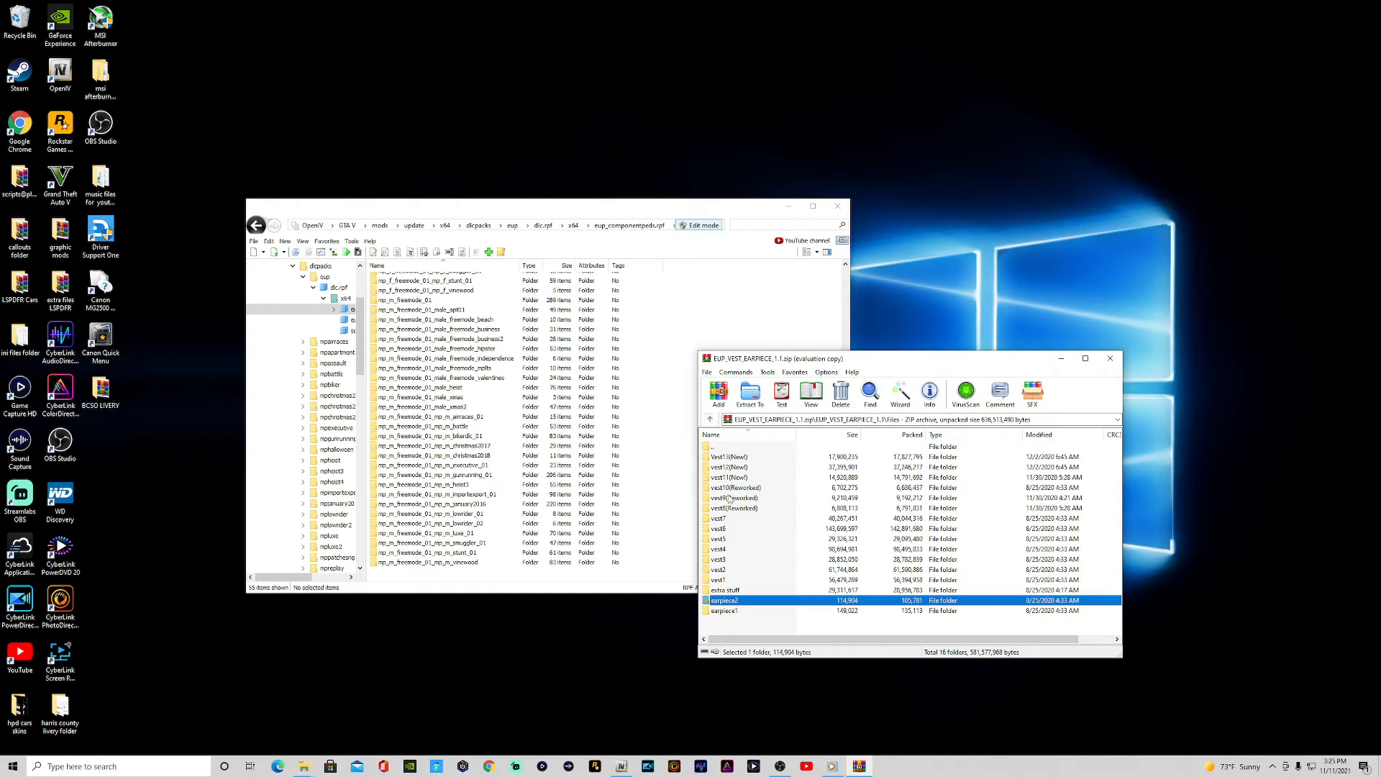
Look inside the extra stuff folder of the archive, and view the vest1.jpg preview image in the vest1 folder.
double_click(727, 590)
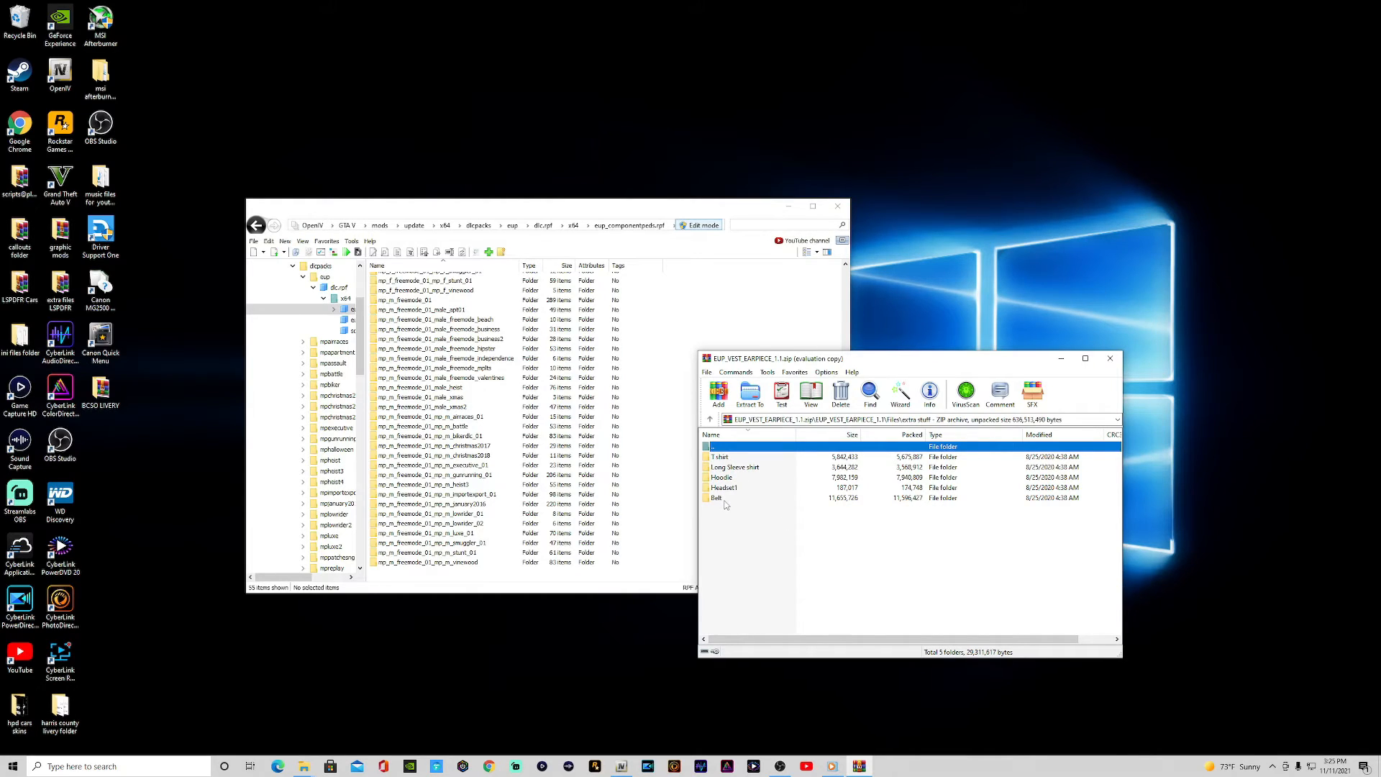
double_click(710, 445)
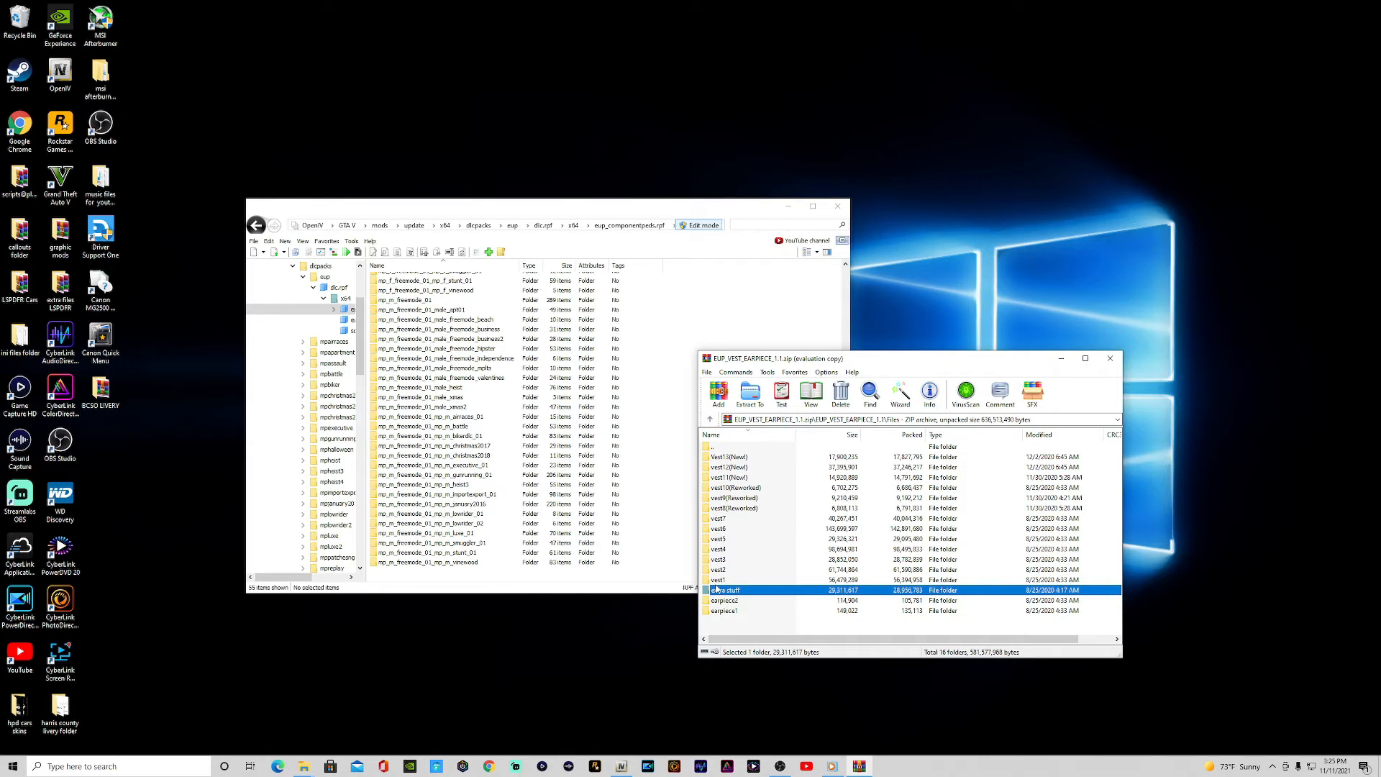
double_click(720, 579)
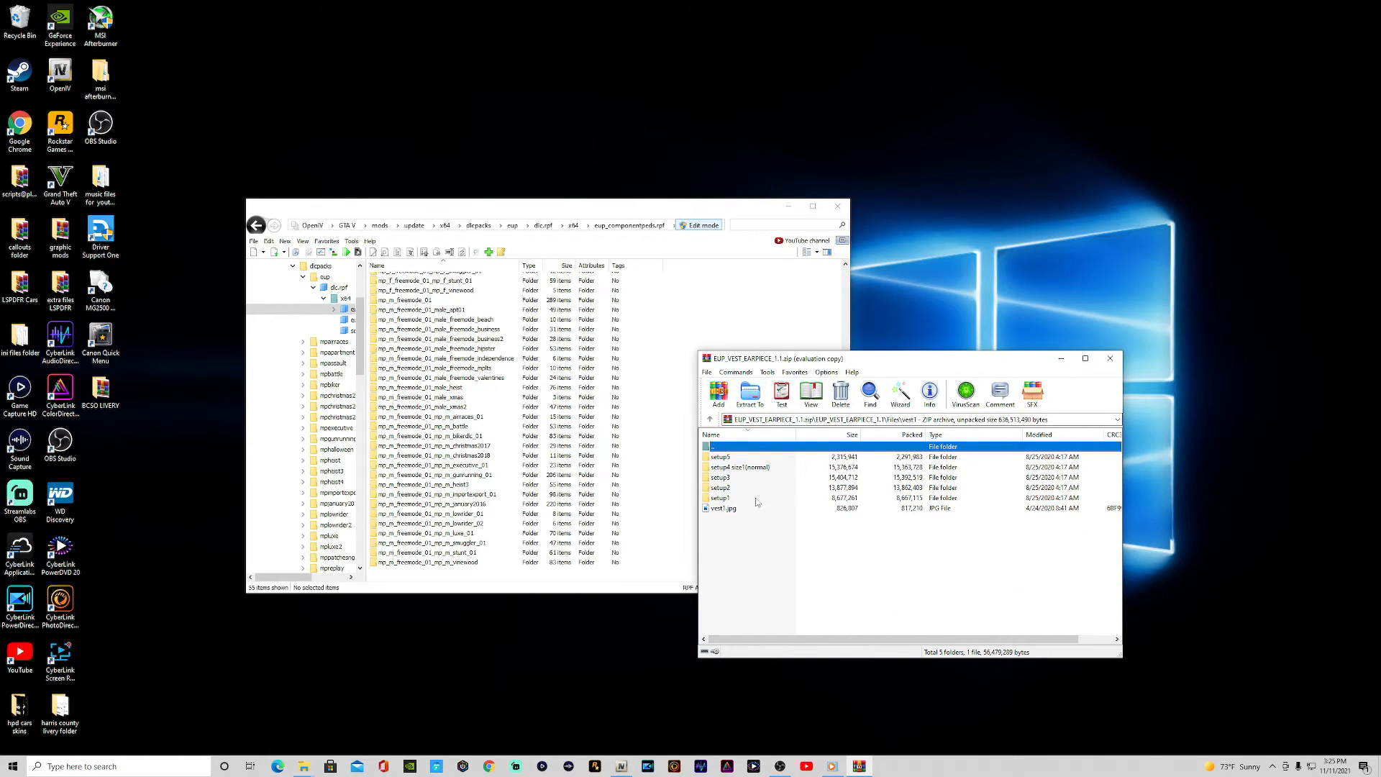
double_click(725, 510)
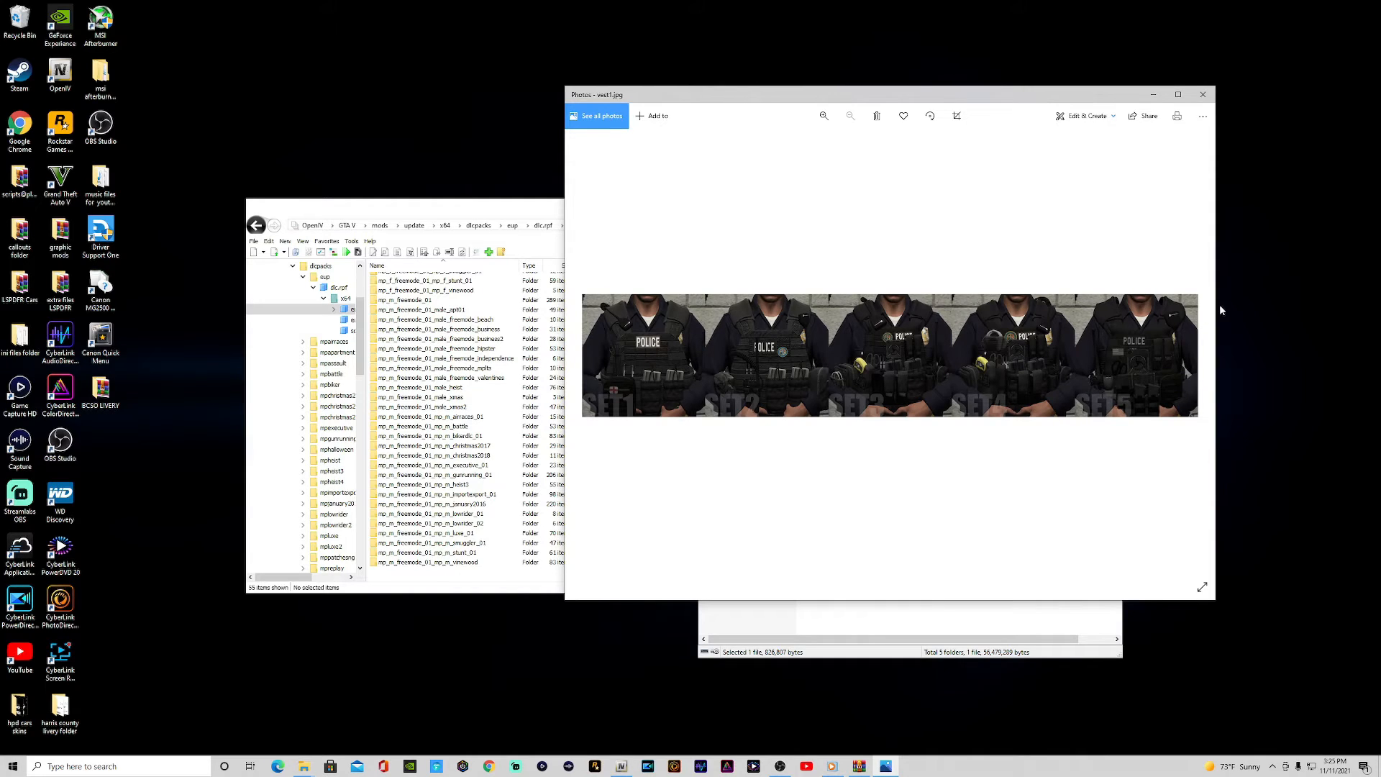
click(1203, 94)
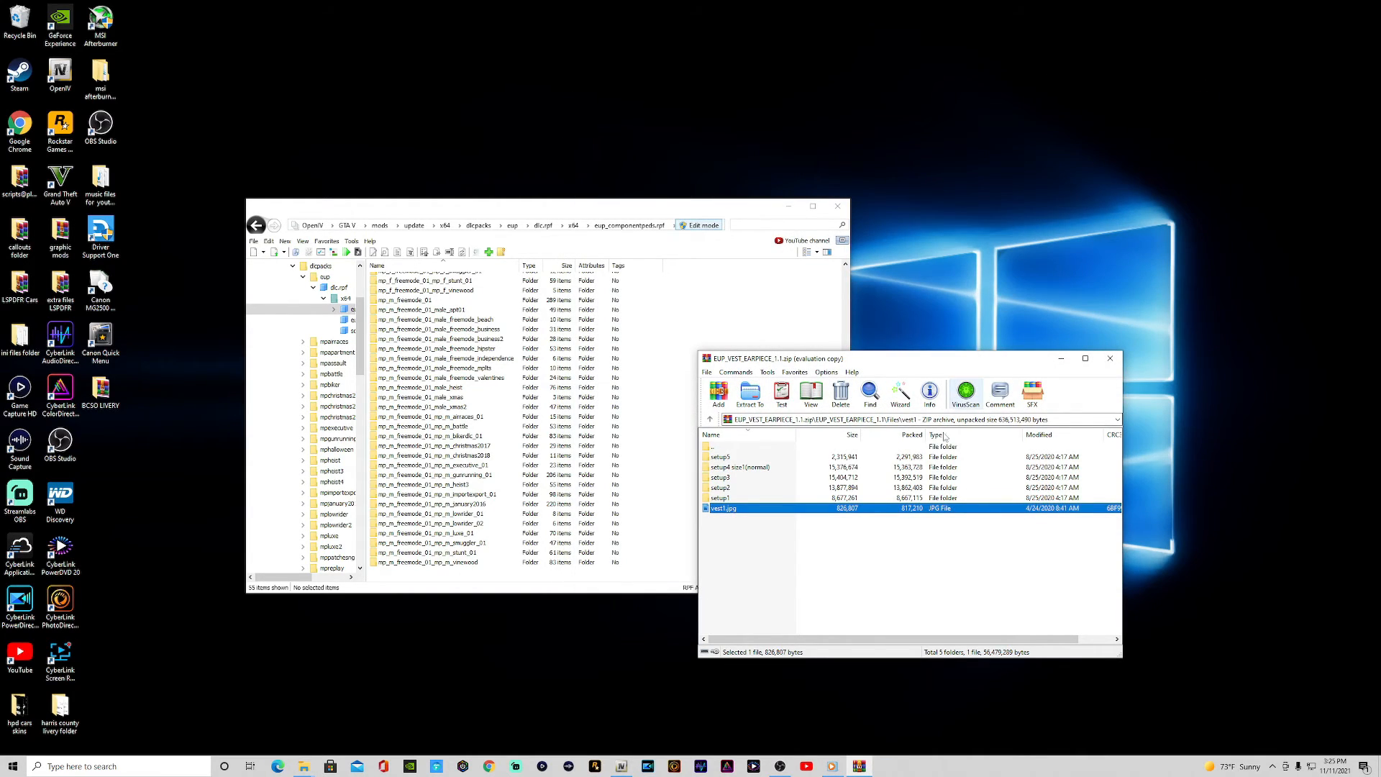
Add the mp_m_freemode_01_mp_m_vinewood folder from vest1's setup4 size1(normal) to eup_componentpeds.rpf, returning the archive to its Files folder.
double_click(735, 468)
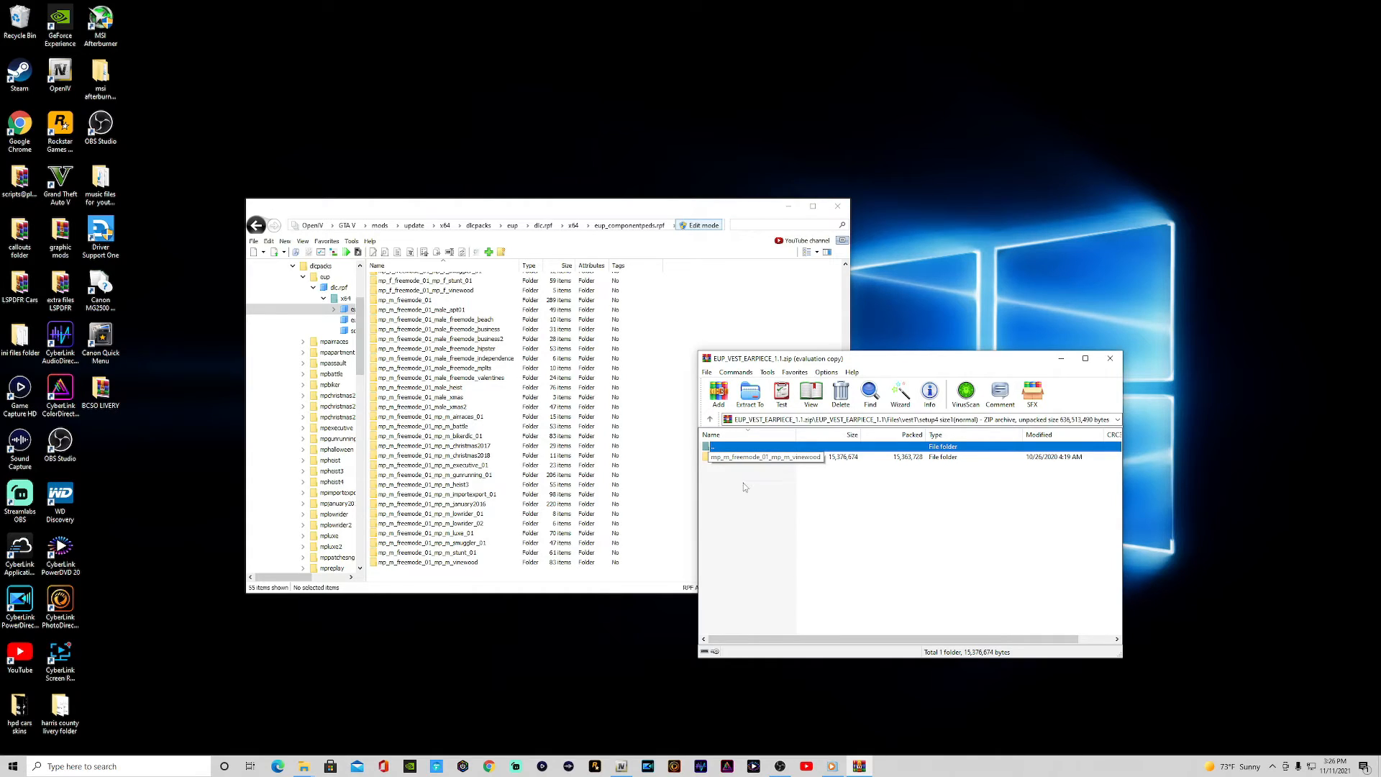
drag(777, 464, 669, 537)
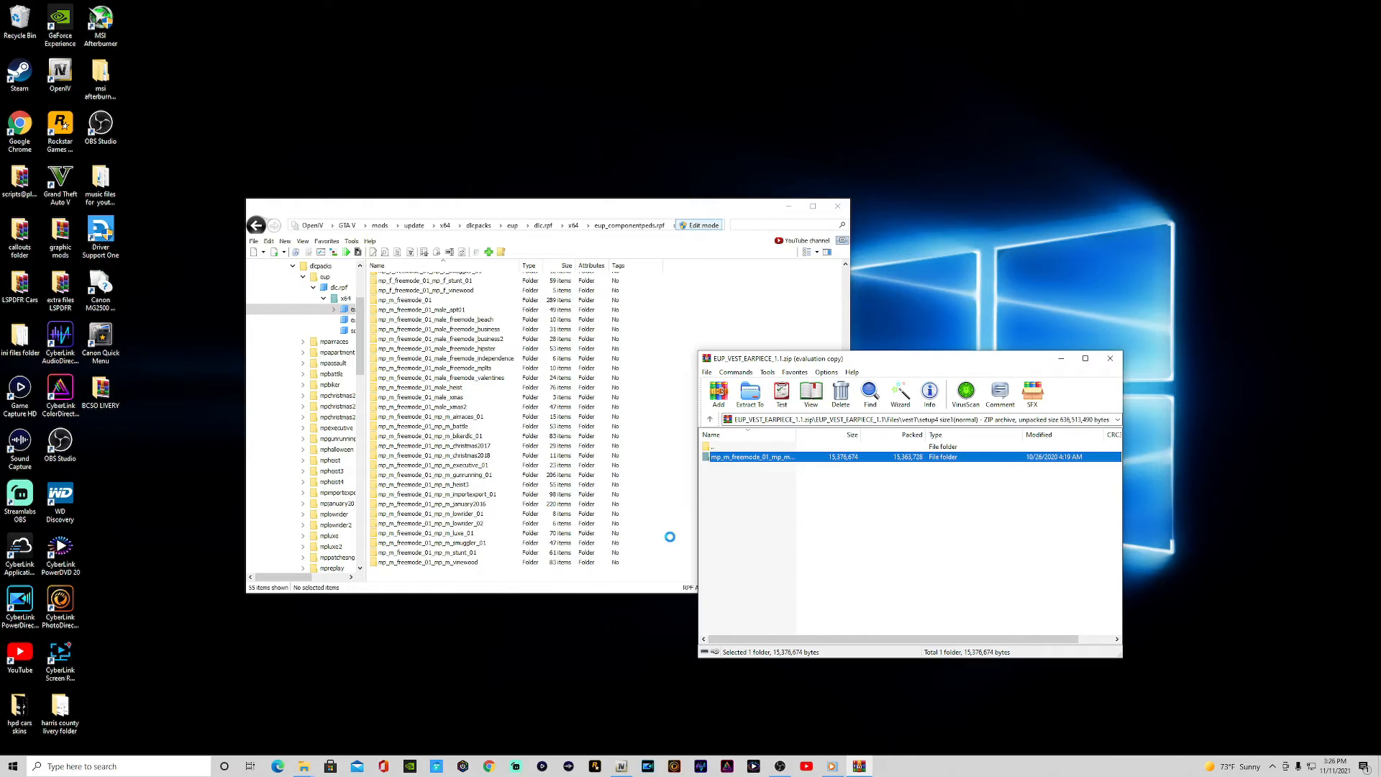
click(709, 418)
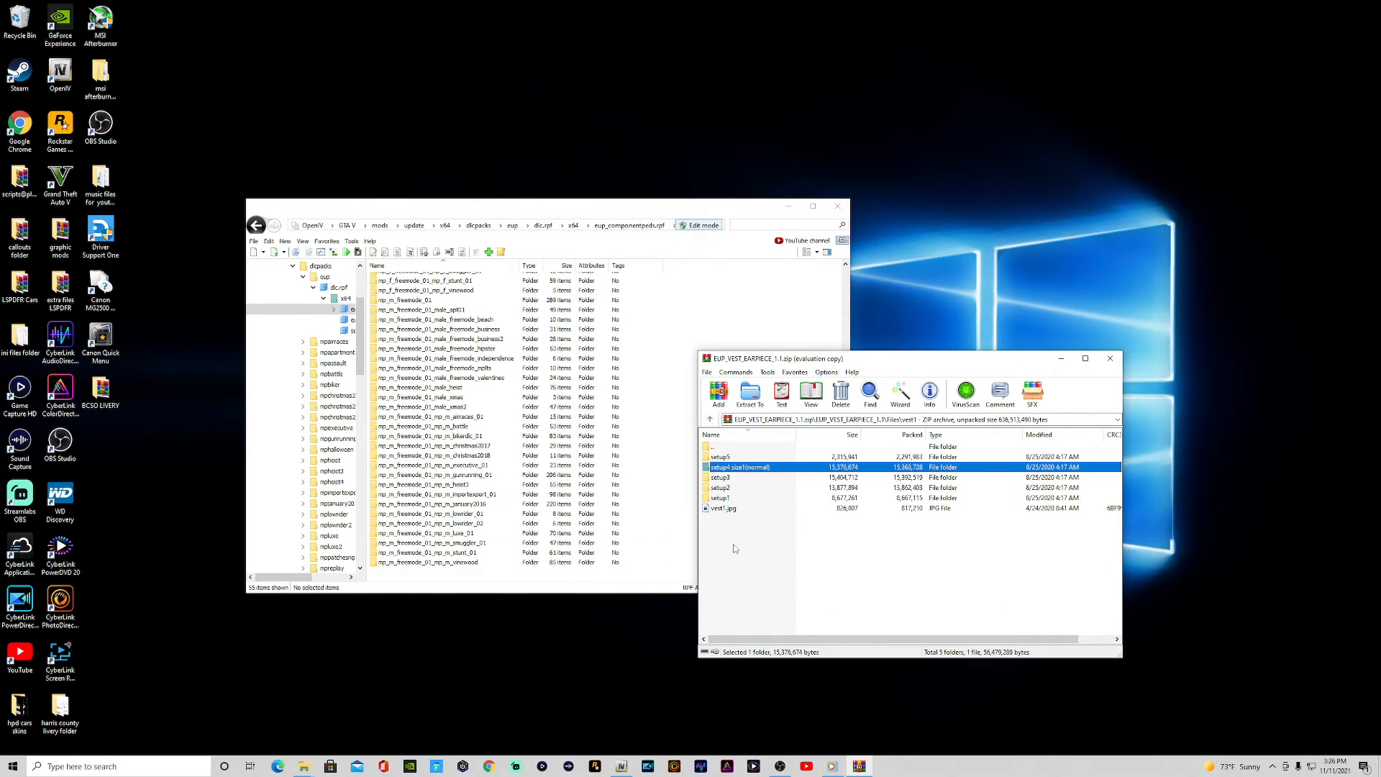
click(709, 419)
View the vest2.jpg preview image in the vest2 folder and close it.
double_click(728, 582)
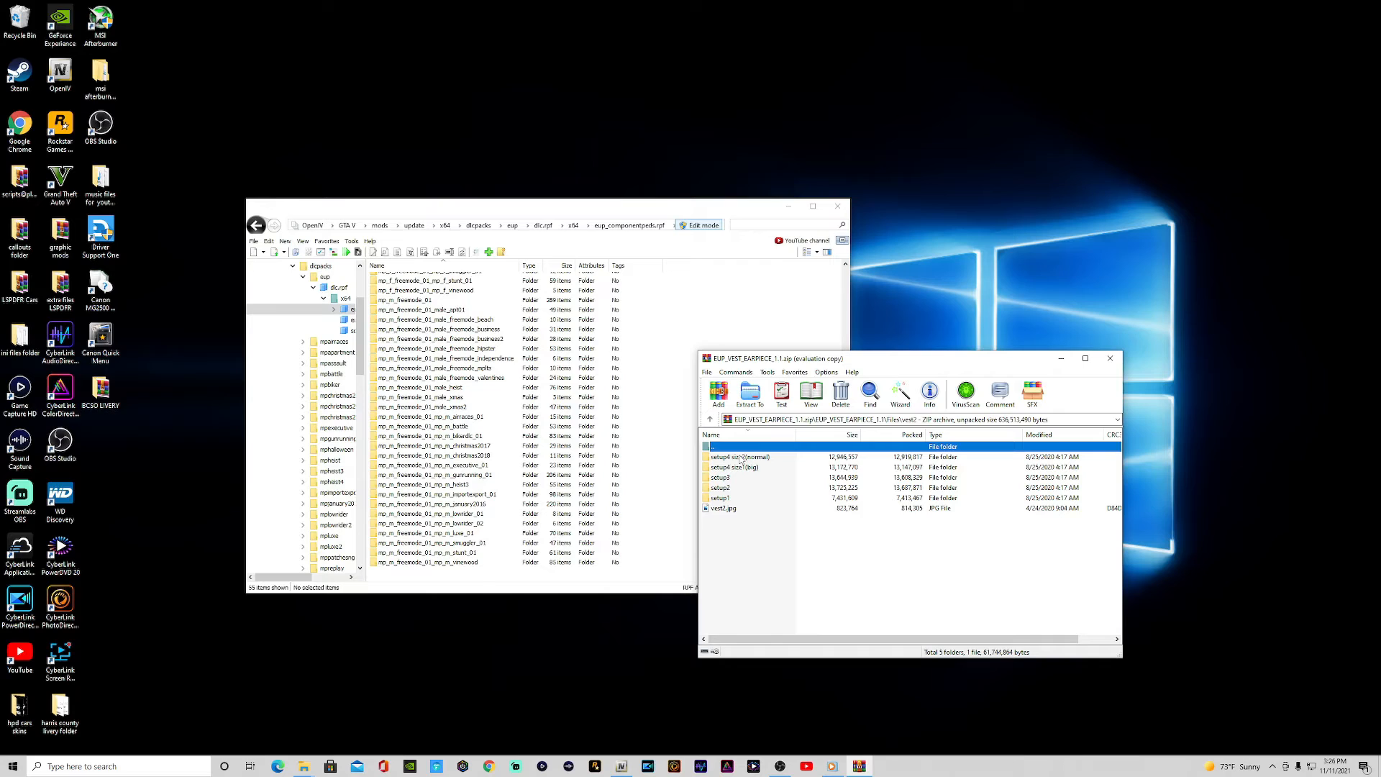
double_click(733, 509)
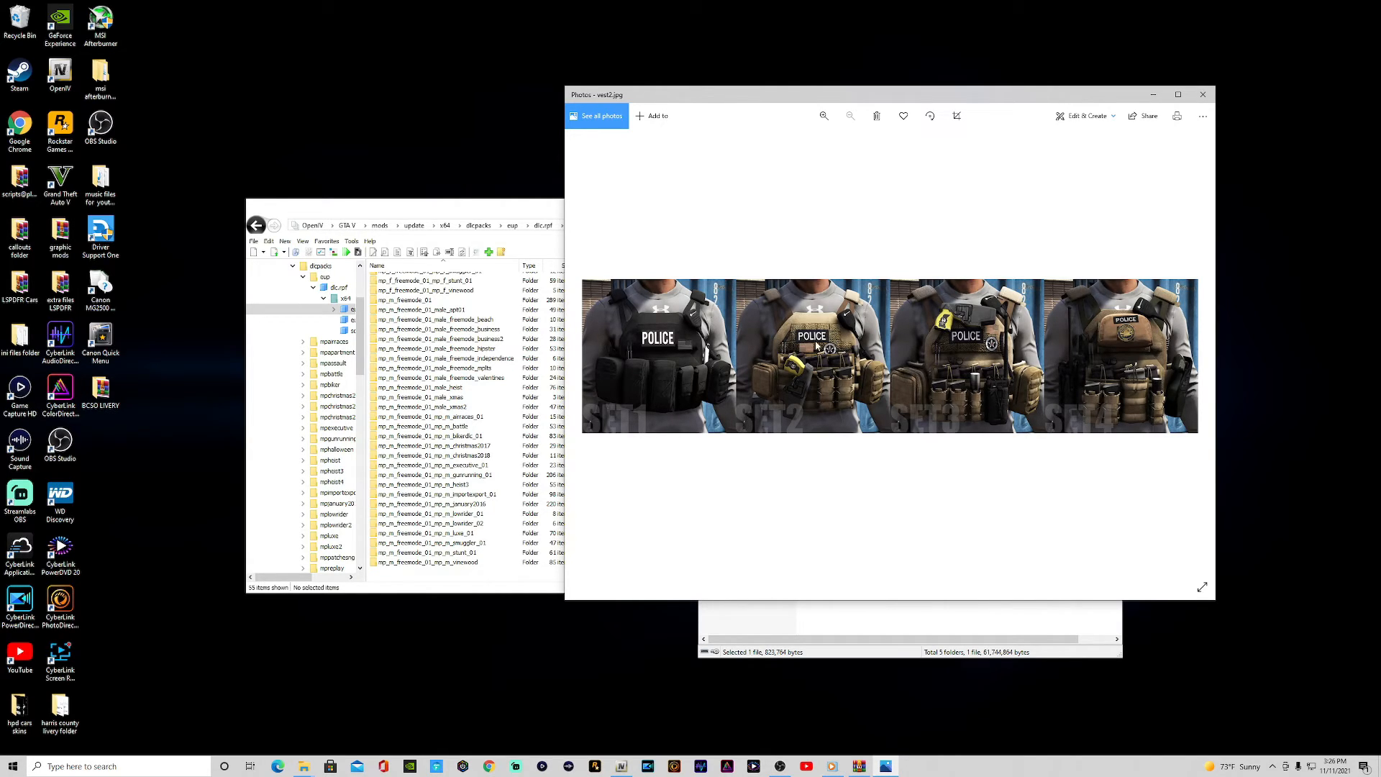
click(1202, 94)
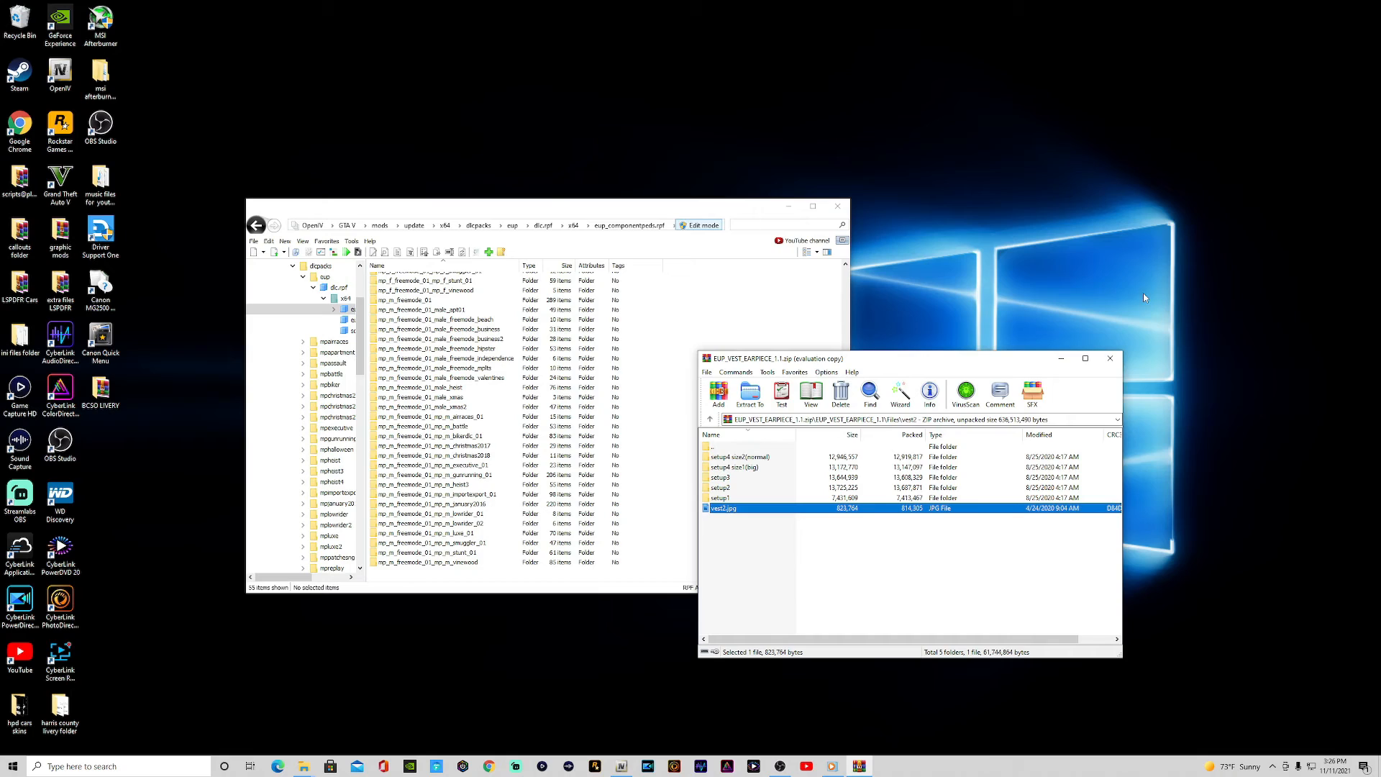
Add the mp_m_freemode_01_mp_m_vinewood folder from vest2's setup4 size2(normal) to eup_componentpeds.rpf, returning the archive to its Files folder.
double_click(748, 458)
drag(748, 458, 659, 526)
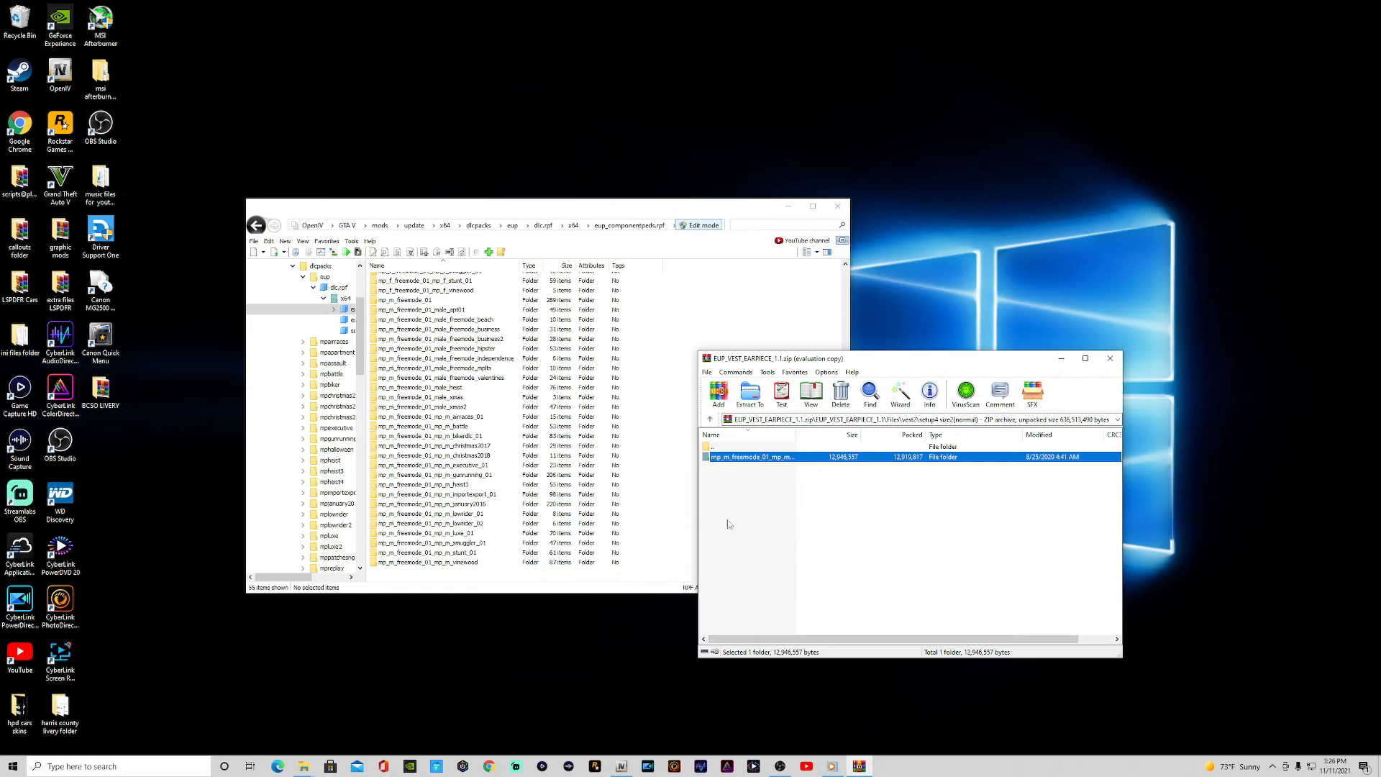
click(709, 419)
click(709, 419)
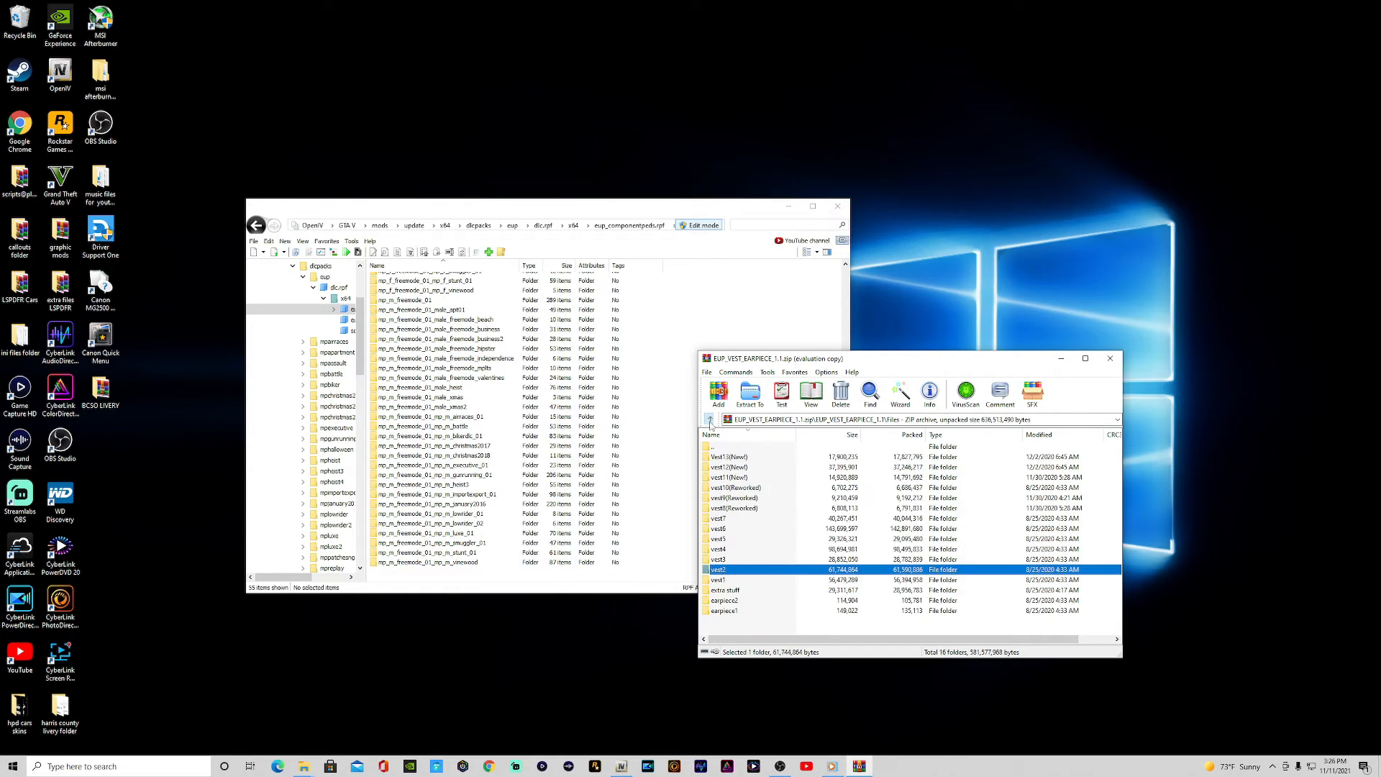
View the vest3.jpg preview image in the vest3 folder and close it.
double_click(727, 561)
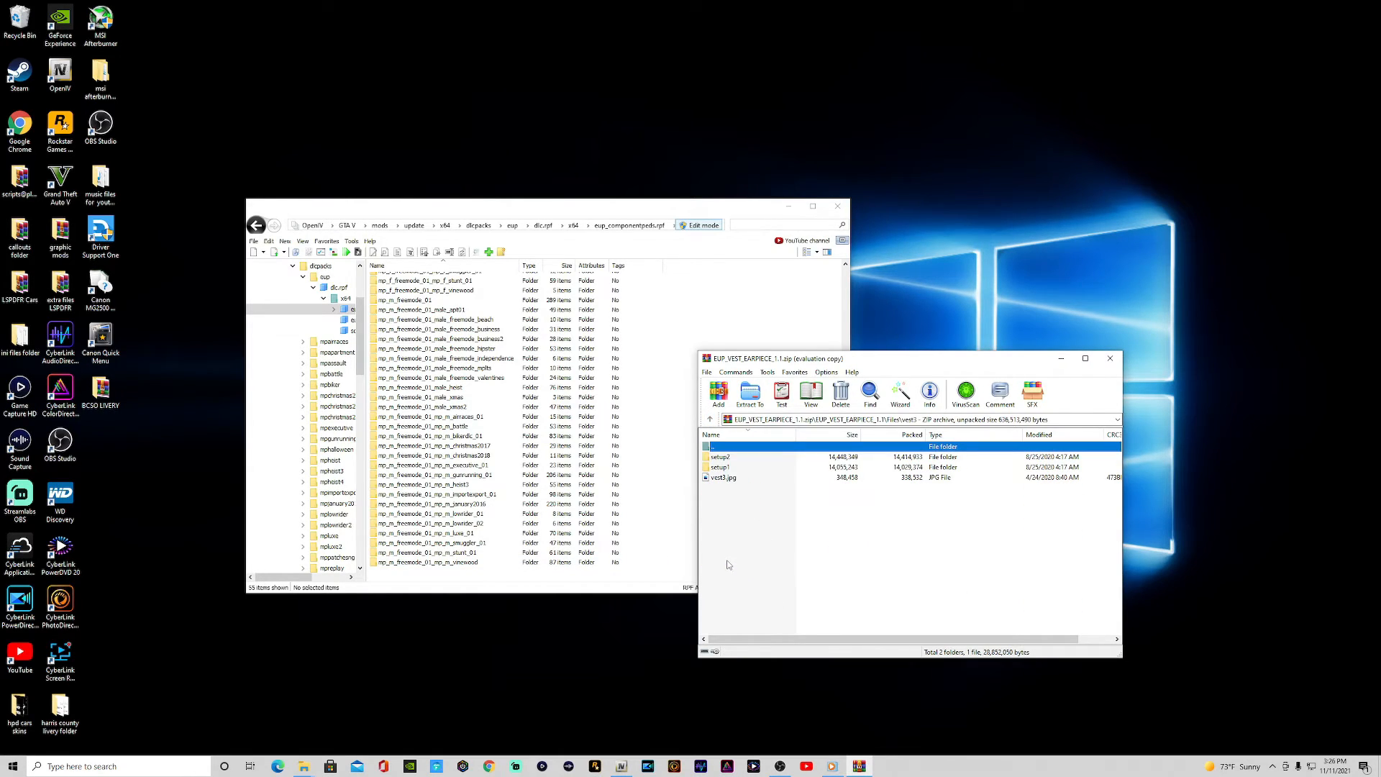
double_click(728, 478)
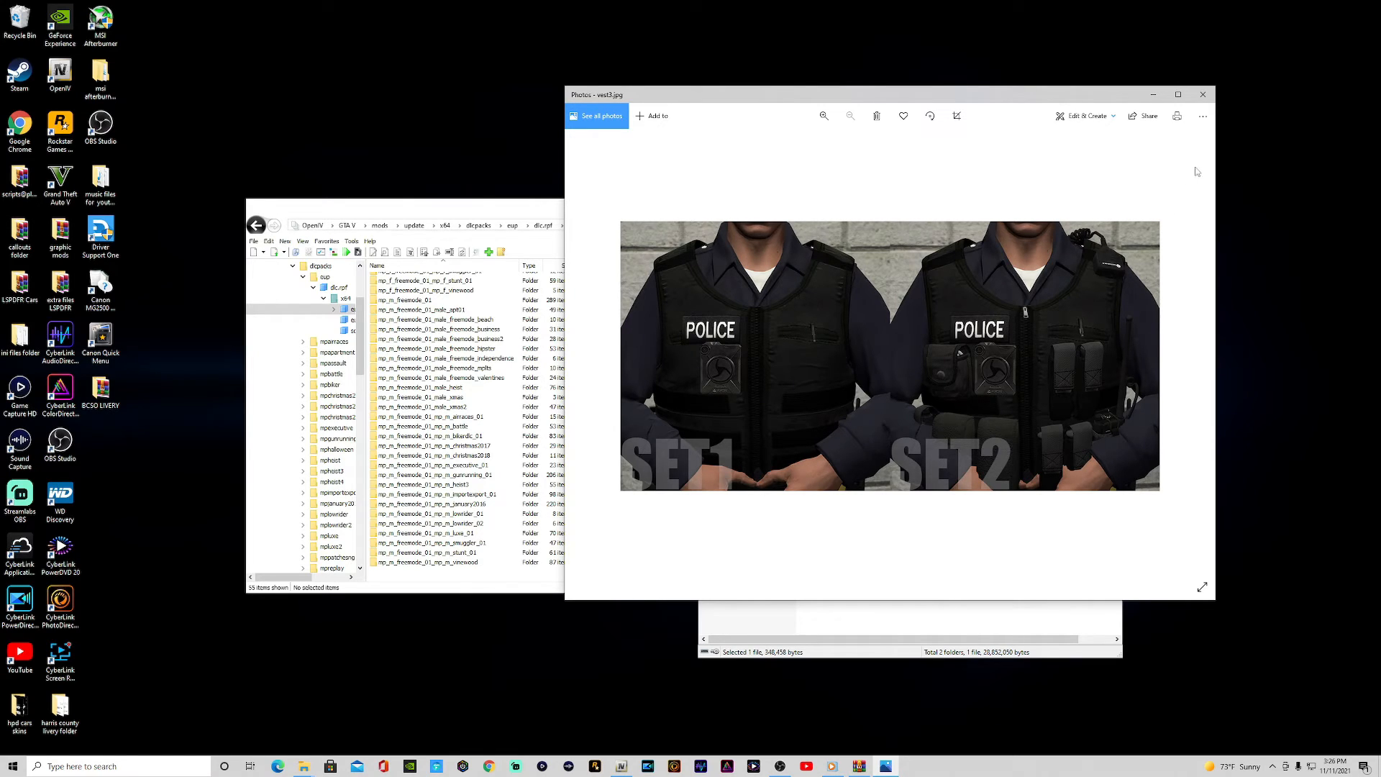
click(1200, 100)
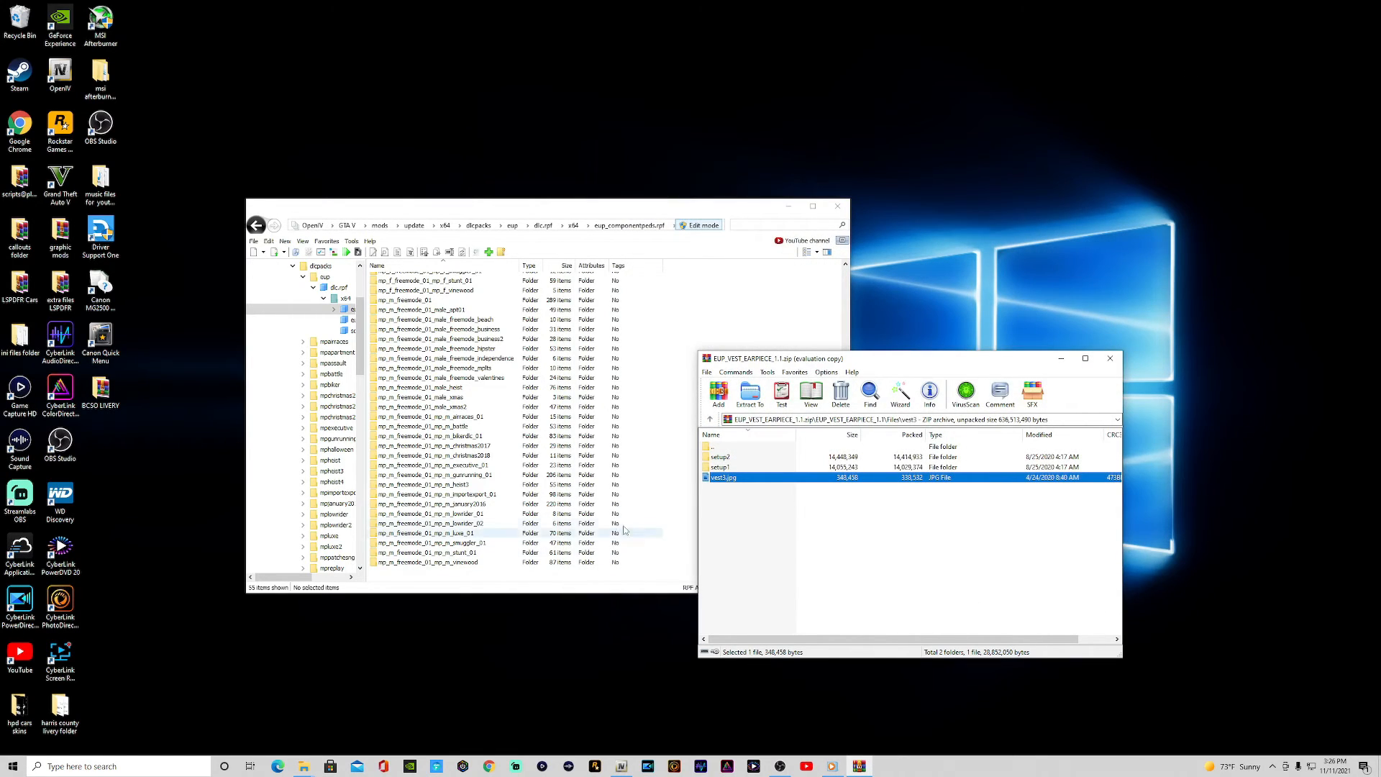
Add the mp_m_freemode_01_mp_m_vinewood folder from vest3's setup2 to eup_componentpeds.rpf, returning the archive to its Files folder.
click(728, 457)
double_click(731, 461)
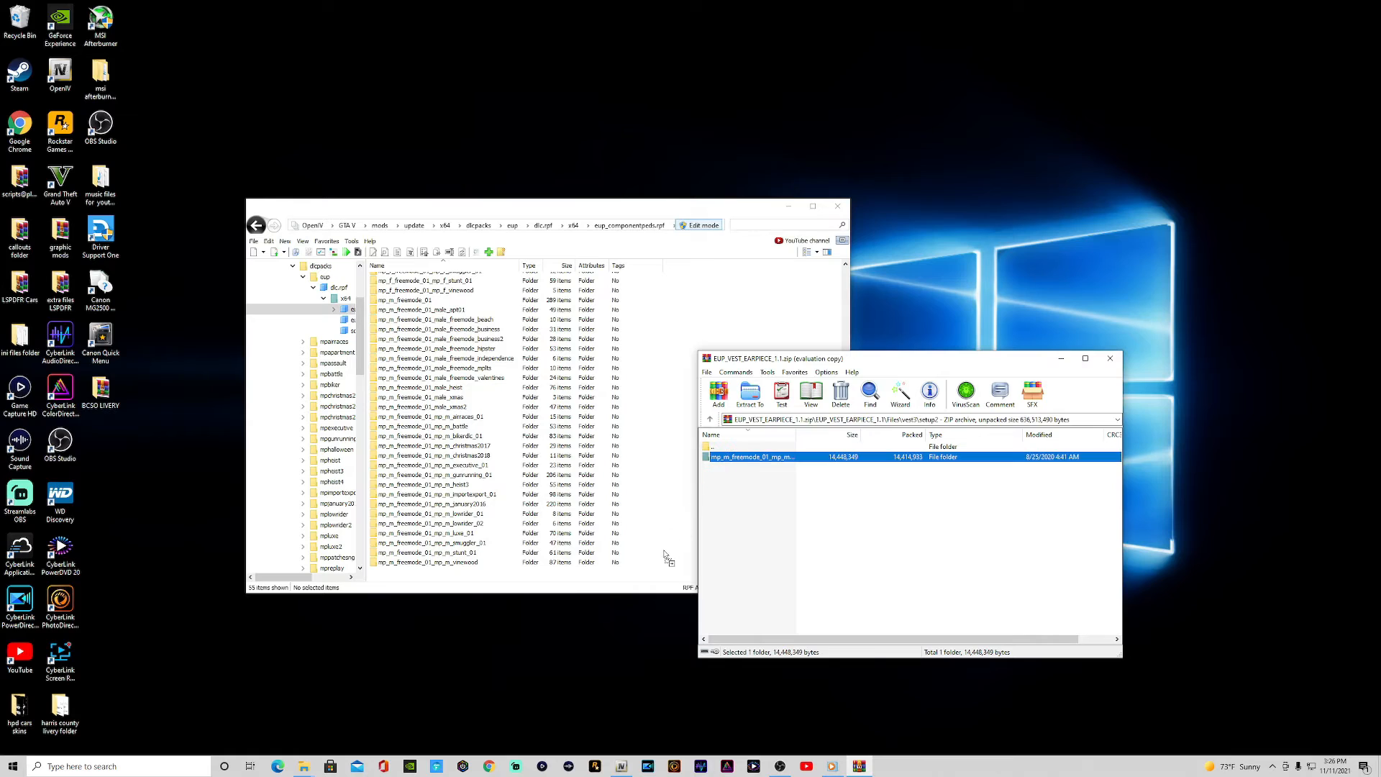
click(795, 534)
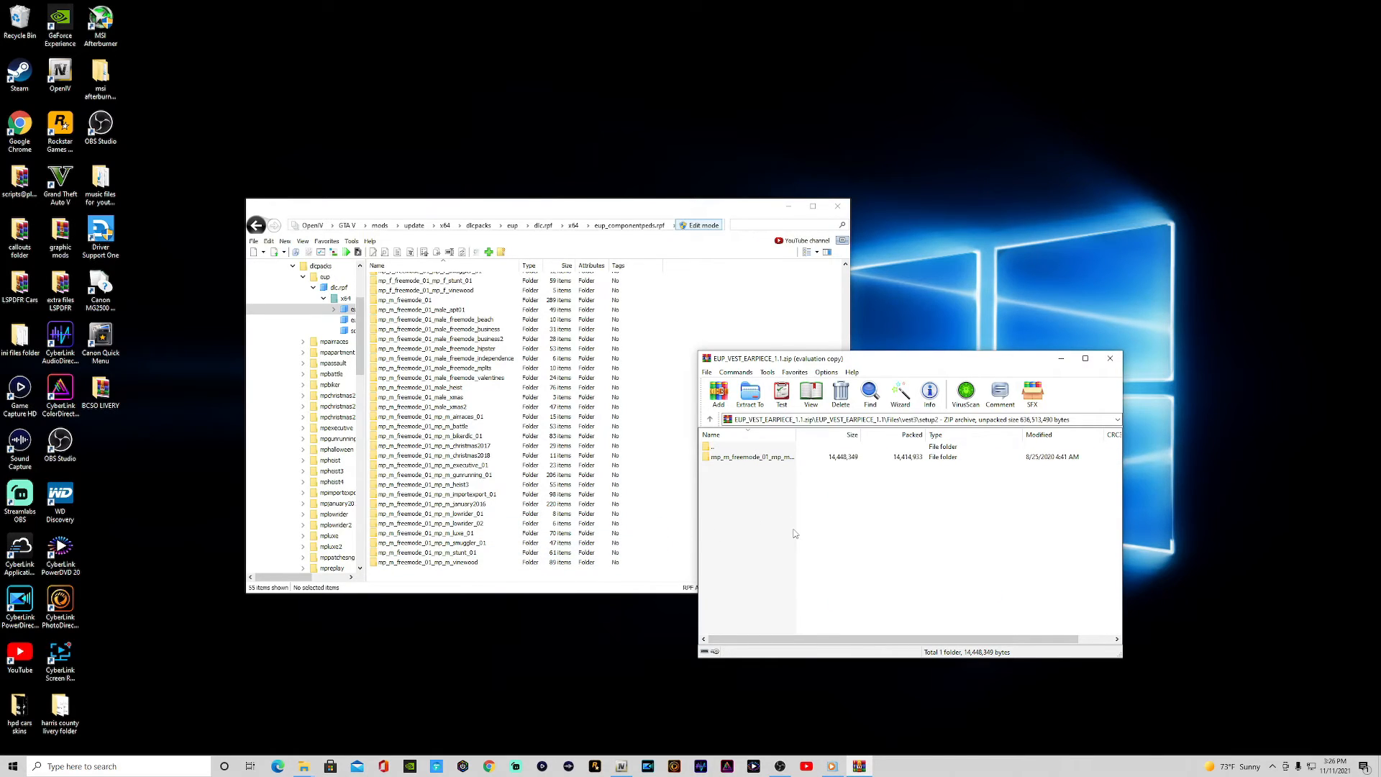
click(709, 421)
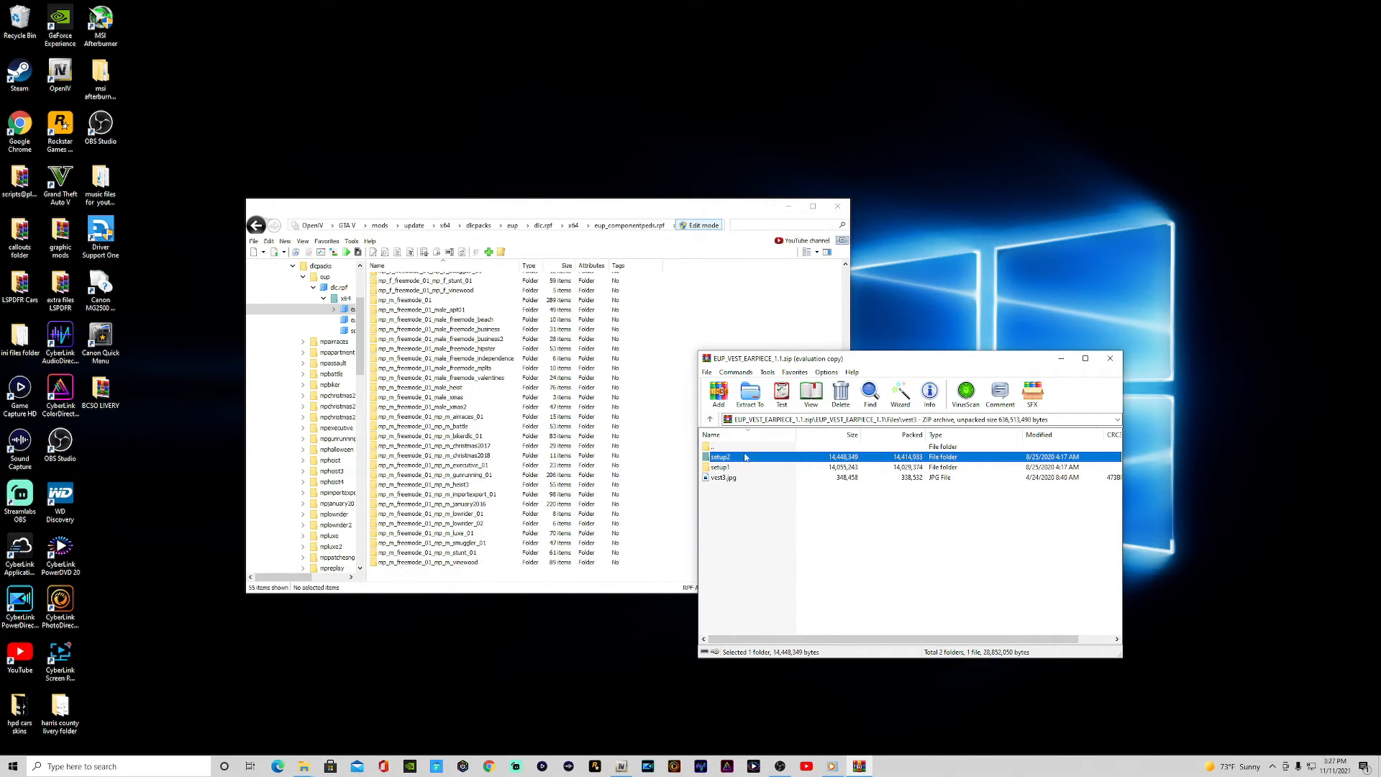
click(710, 421)
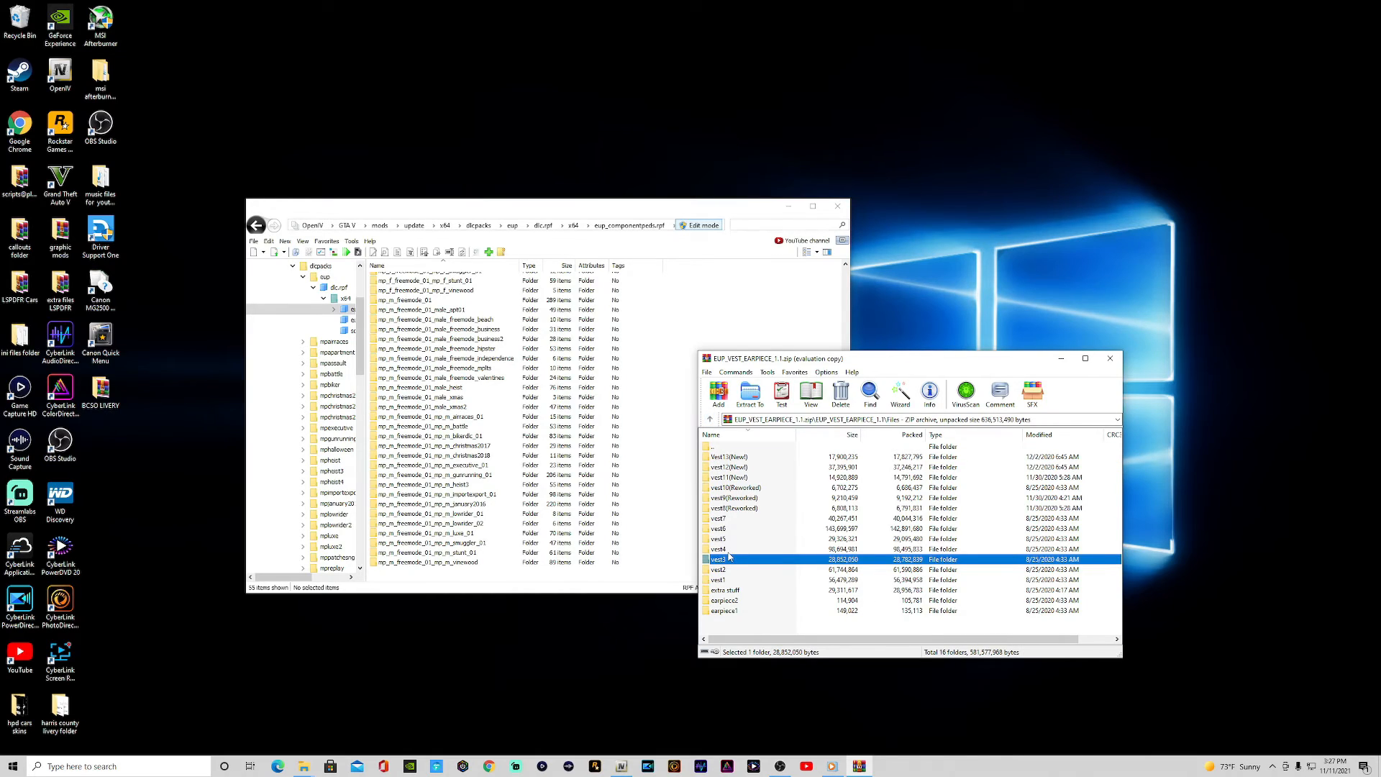
View the vest4.jpg preview image in the vest4 folder and close it.
double_click(719, 551)
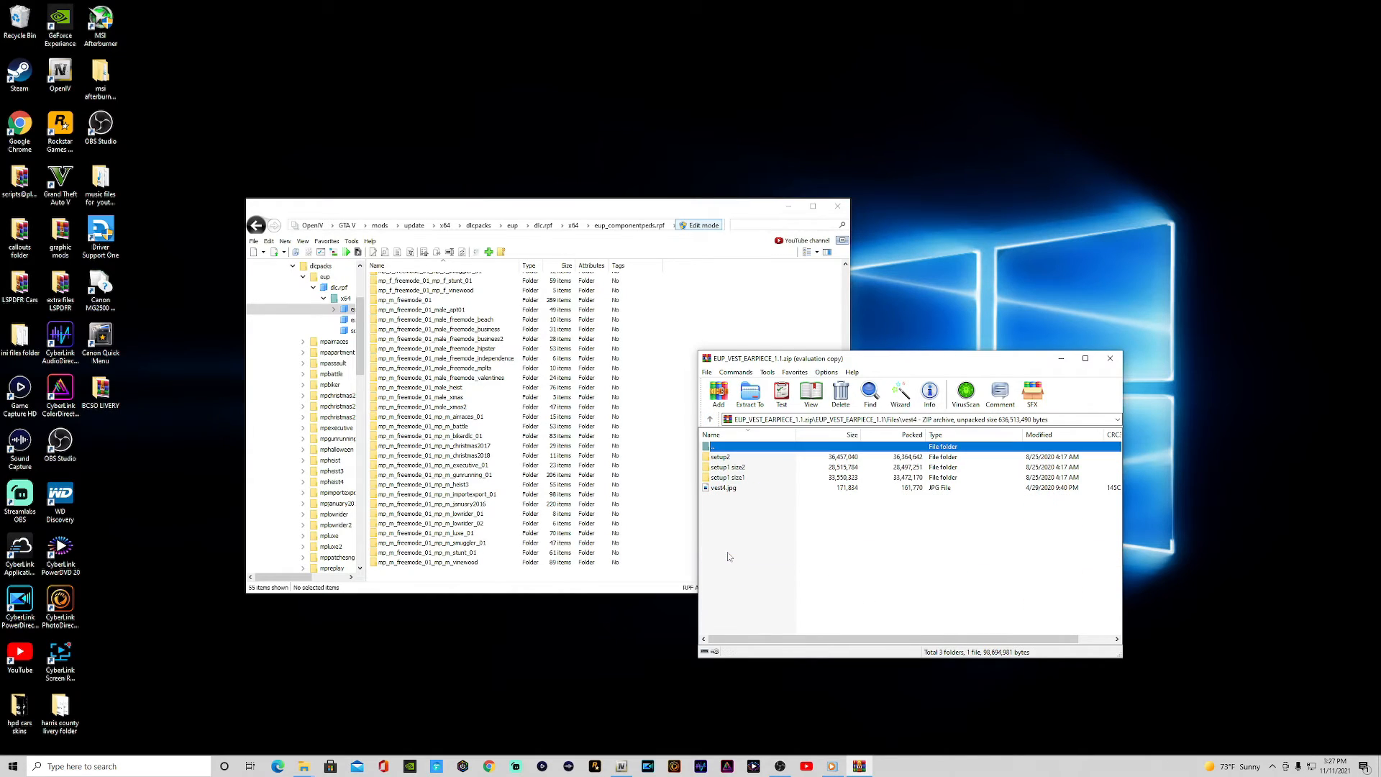
double_click(722, 492)
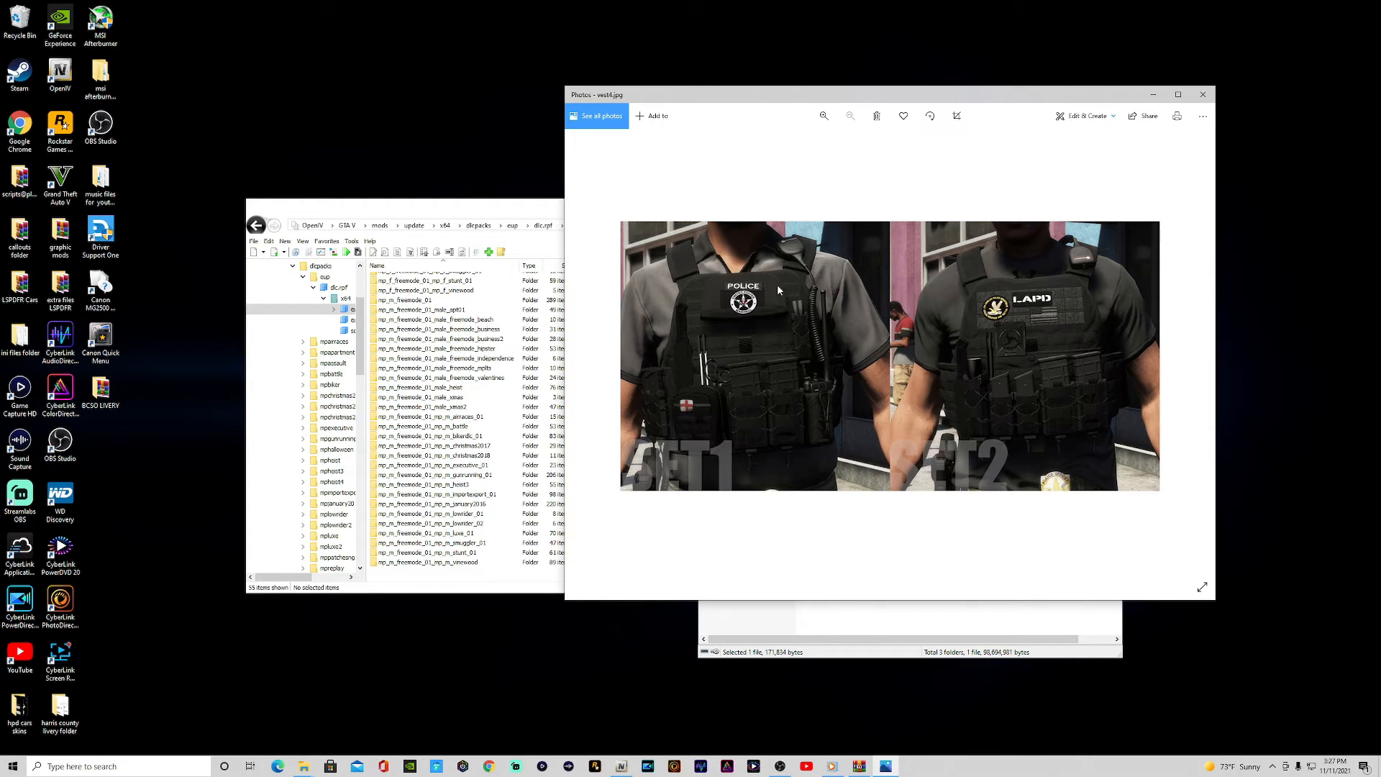
click(1202, 94)
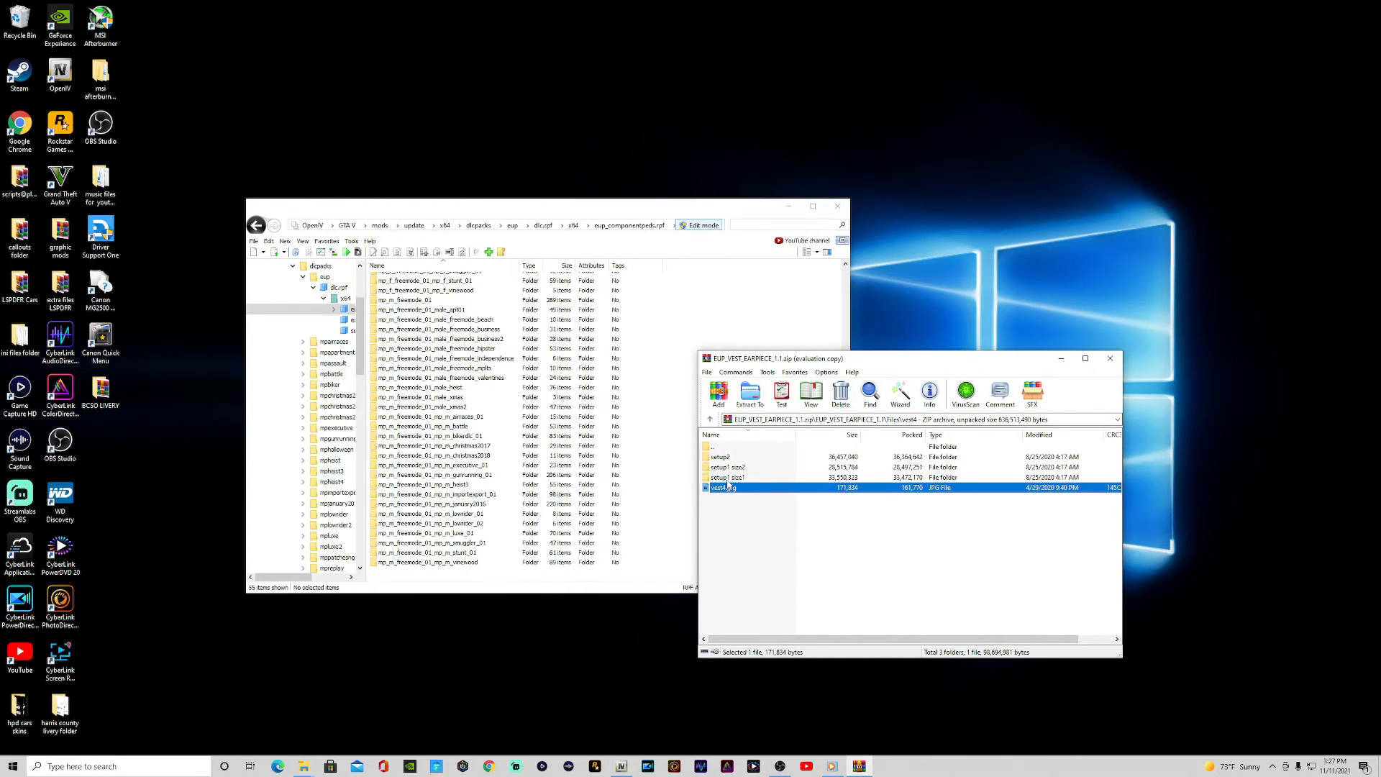
Add the mp_m_freemode_01_mp_m_vinewood folder from vest4's setup1 size1 to eup_componentpeds.rpf, returning the archive to its Files folder.
double_click(728, 478)
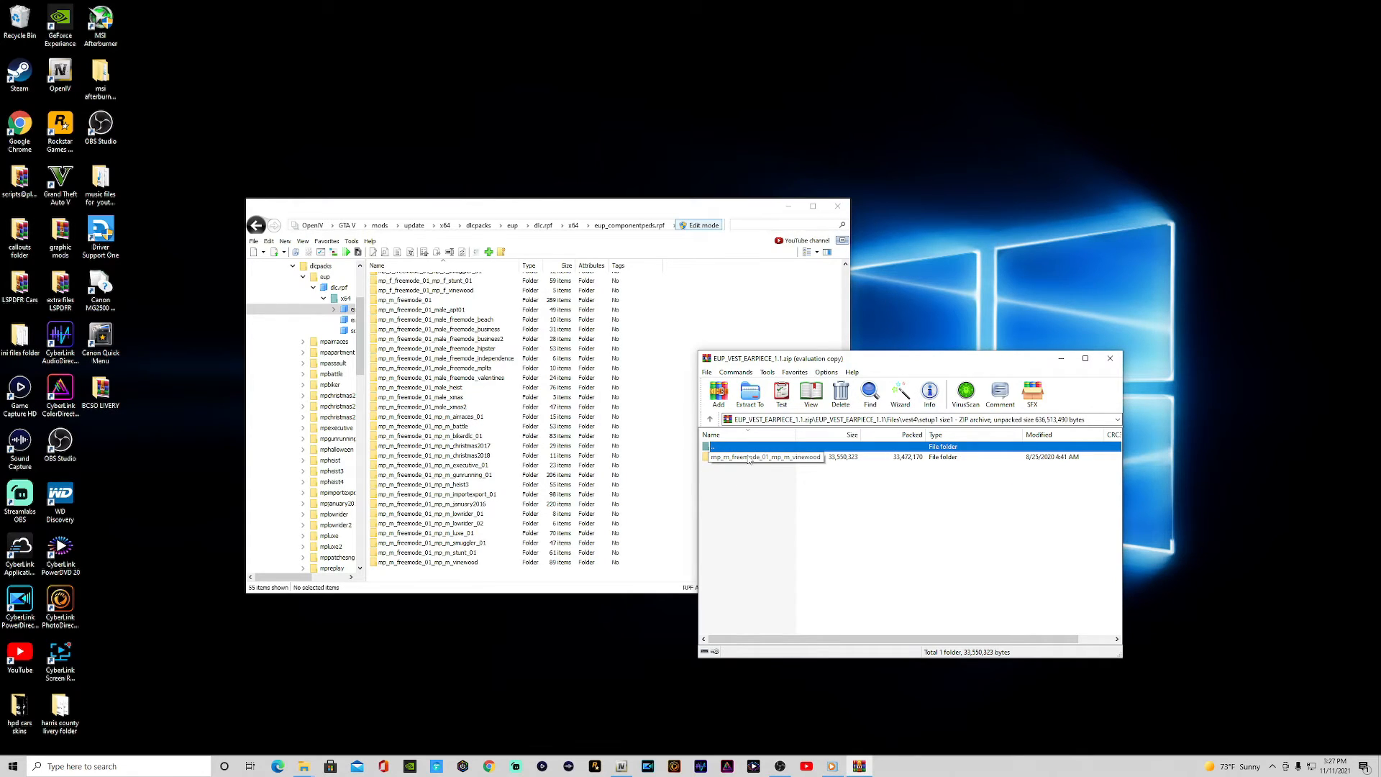
drag(748, 459, 662, 492)
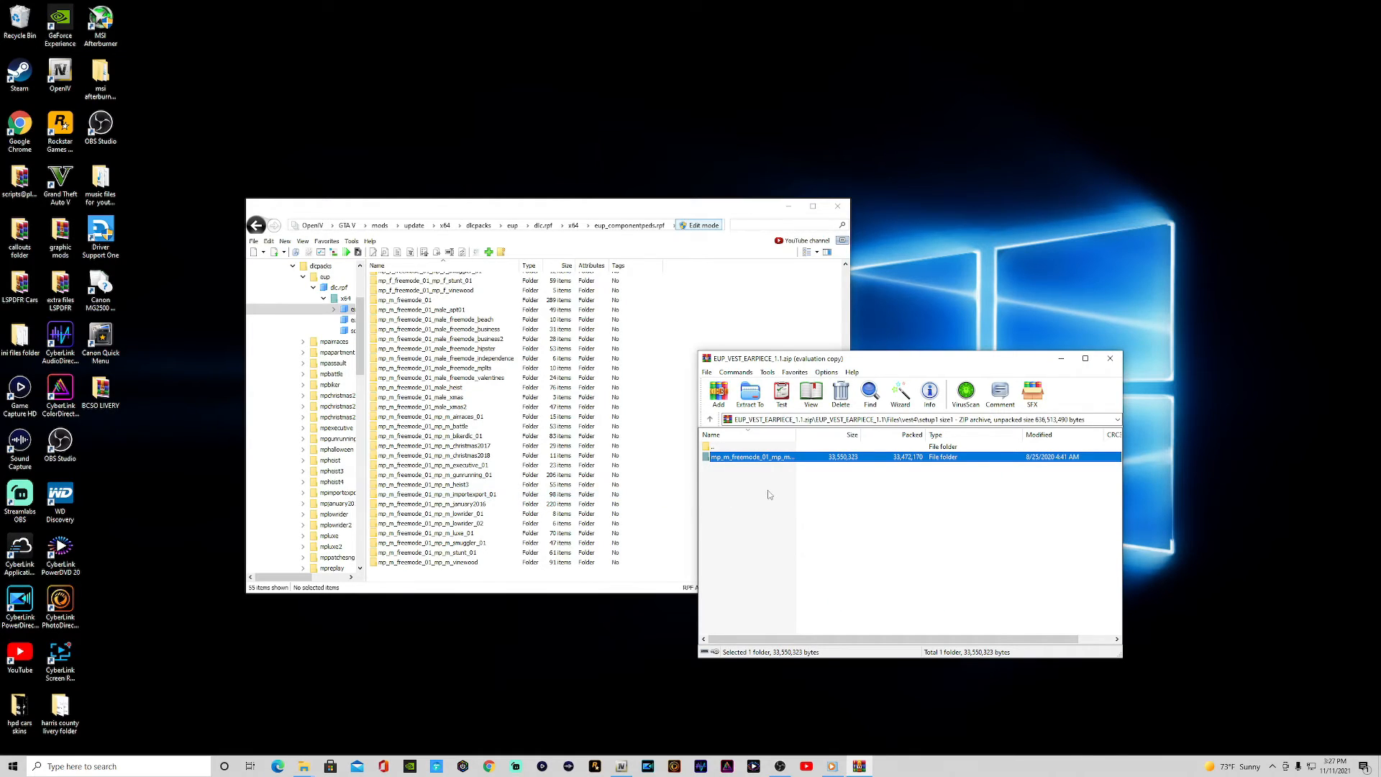
click(710, 420)
click(710, 420)
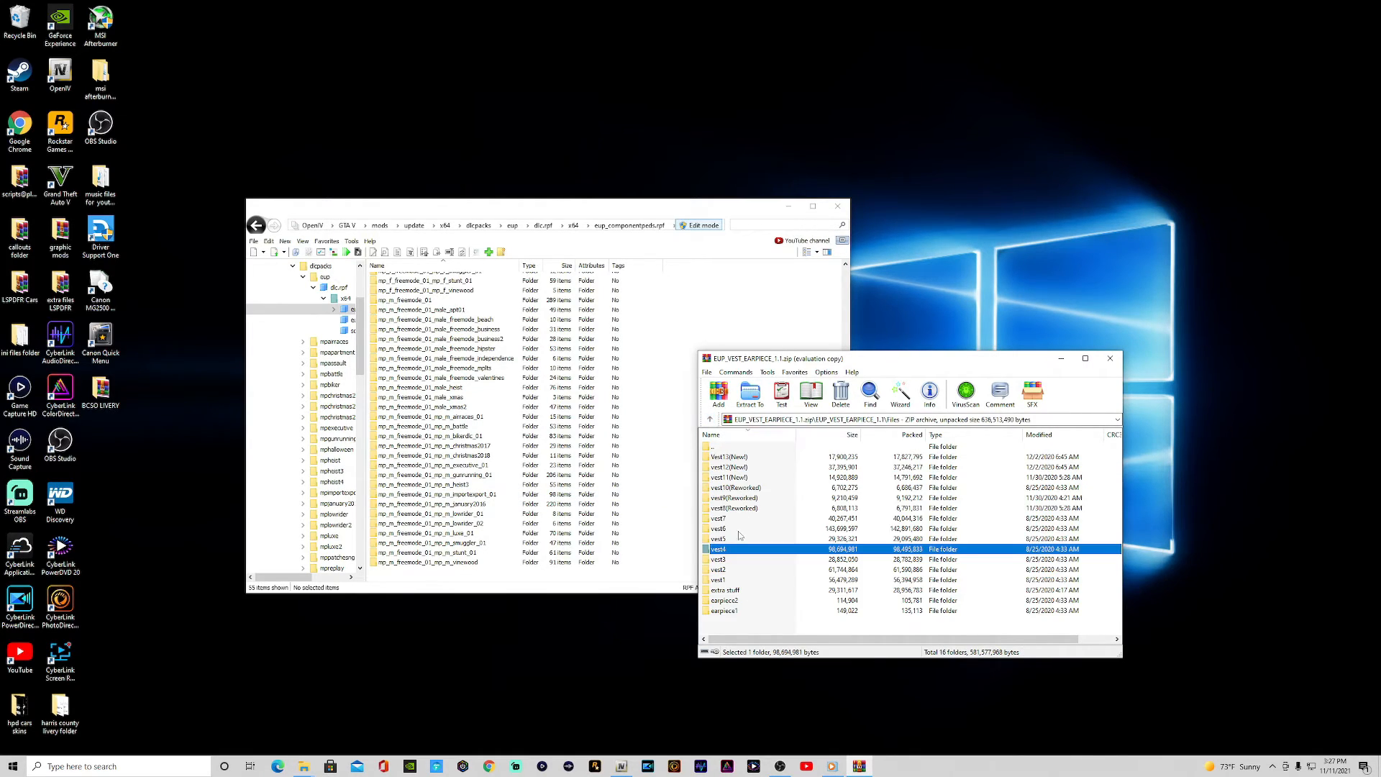
View the vest5.jpg preview image in the vest5 folder and close it.
double_click(729, 539)
double_click(728, 478)
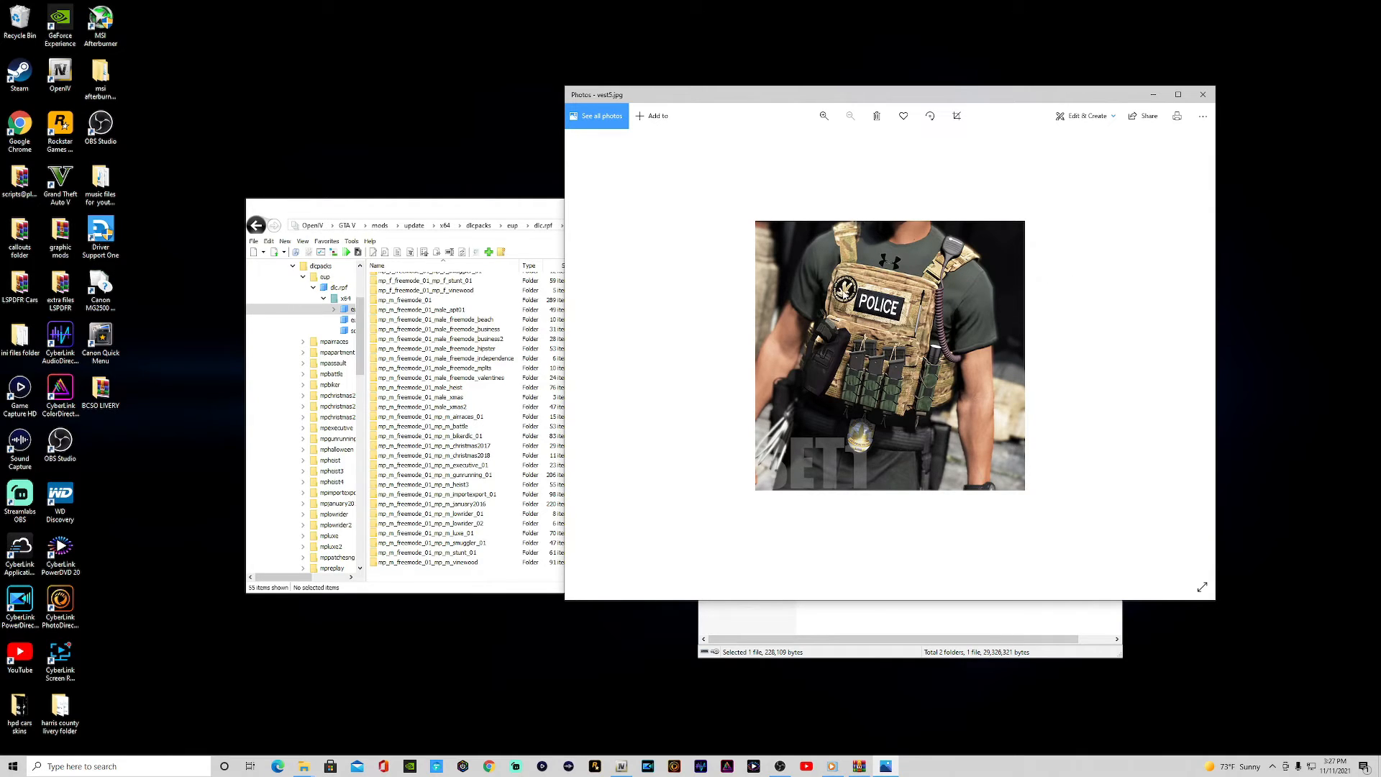
click(1202, 94)
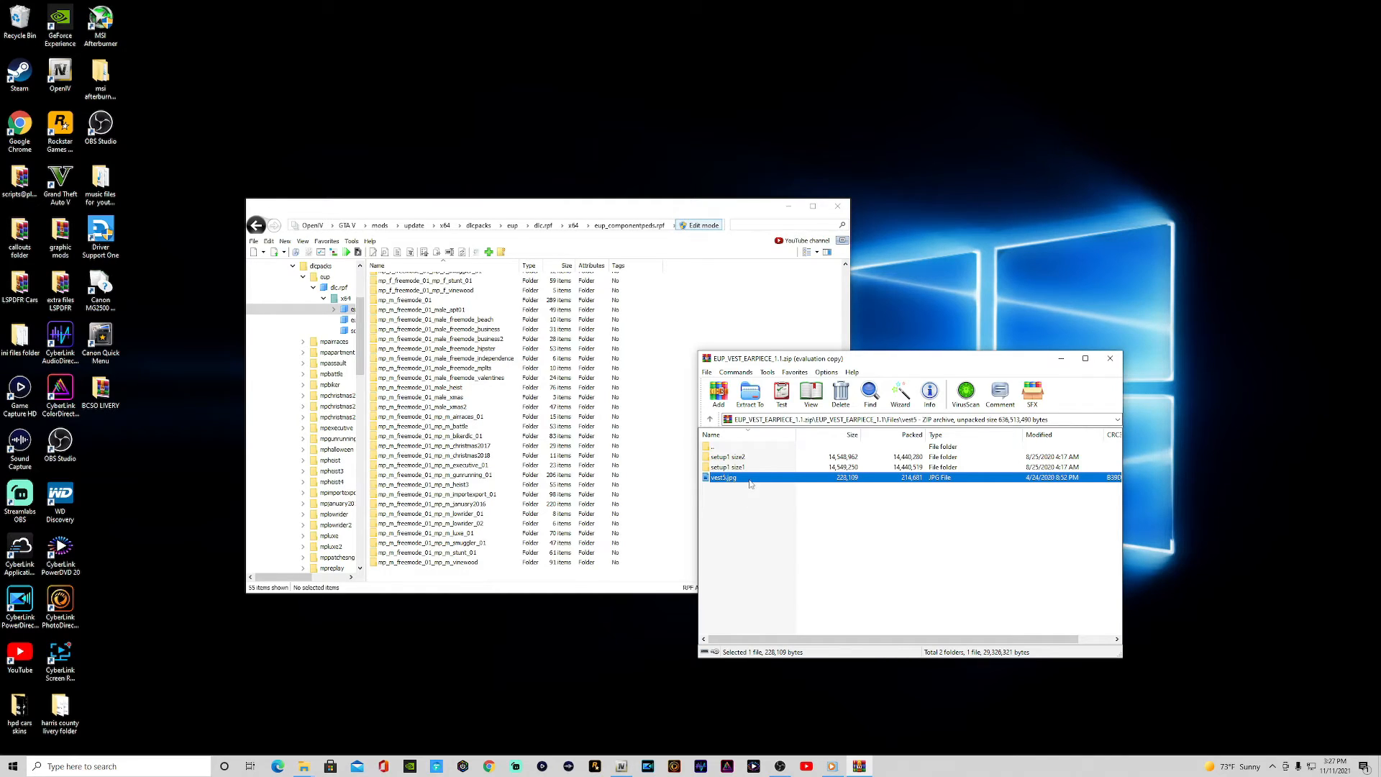
Add the mp_m_freemode_01_mp_m_vinewood folder from vest5's setup1 size2 to eup_componentpeds.rpf, returning the archive to its Files folder.
double_click(726, 458)
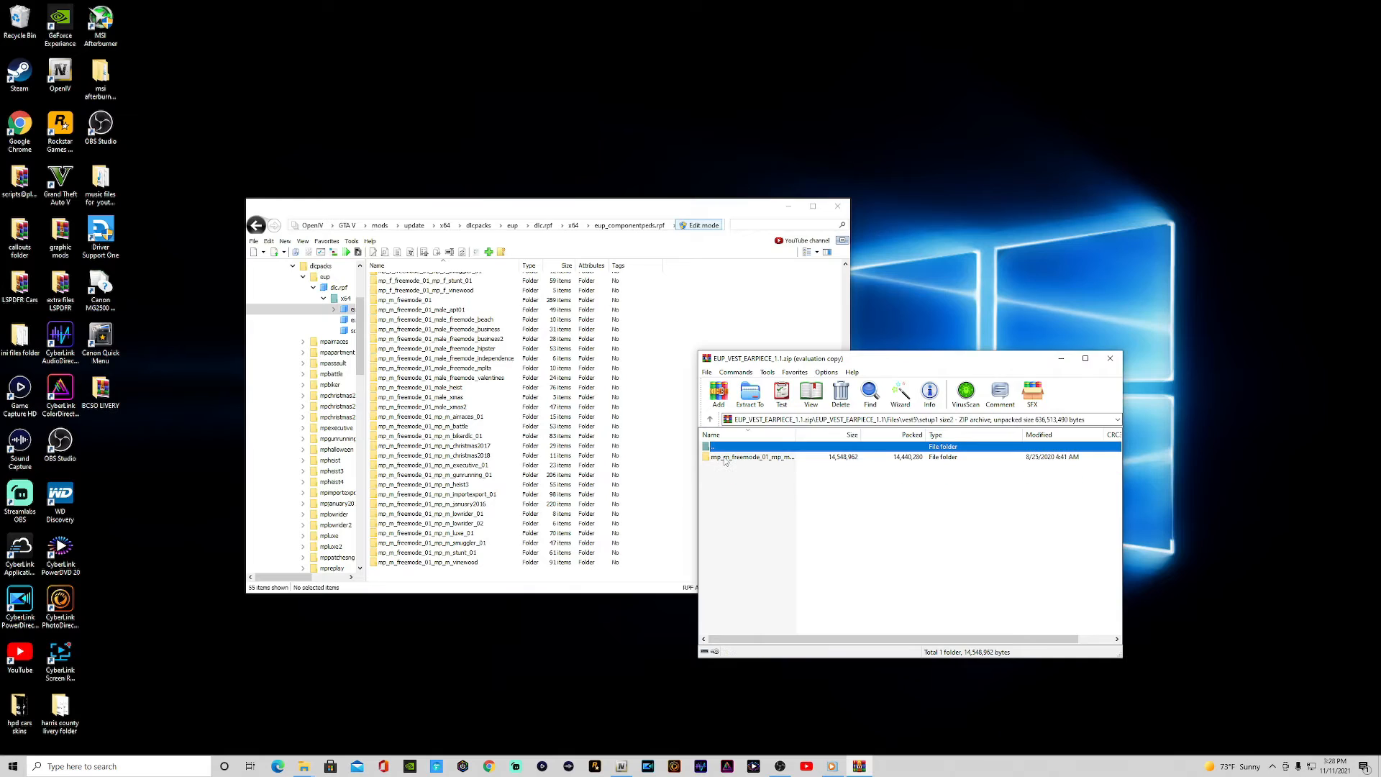
drag(739, 463, 675, 472)
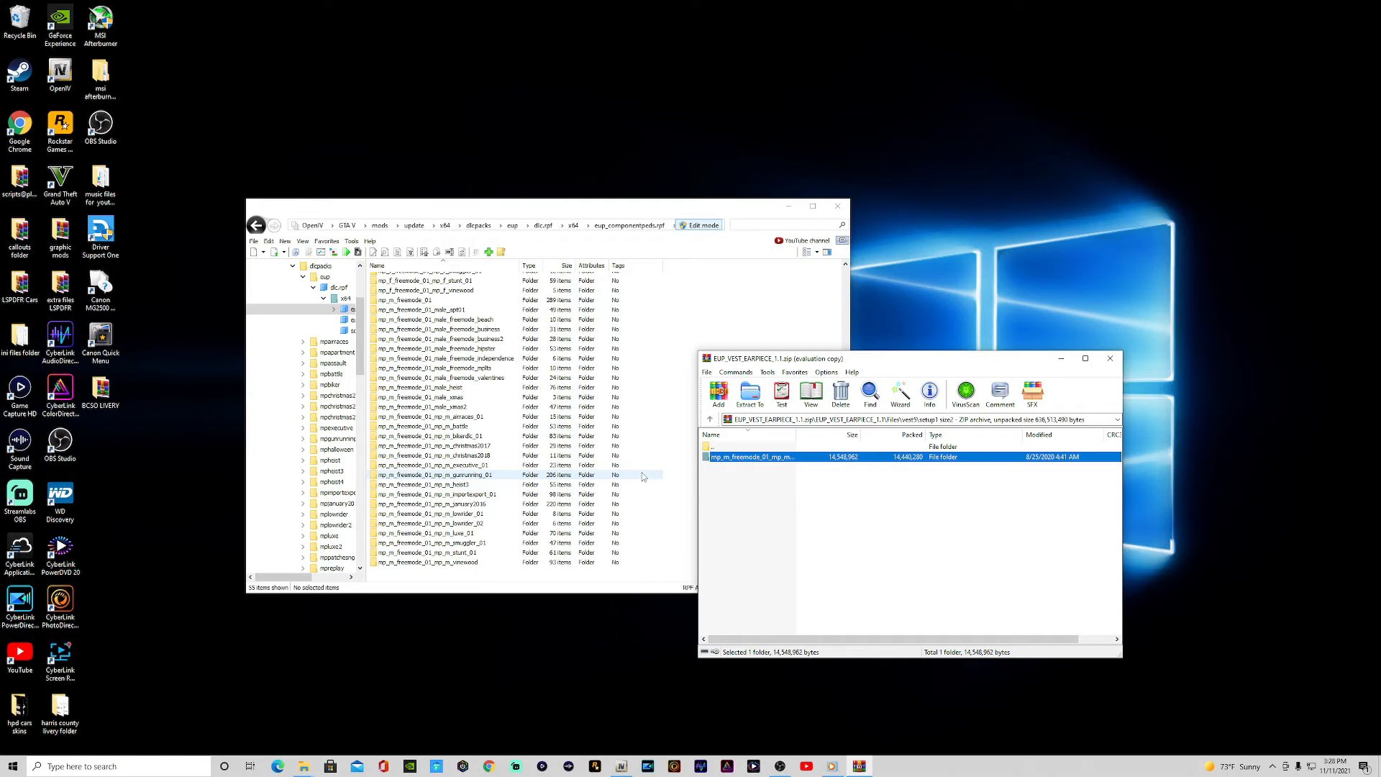
click(711, 420)
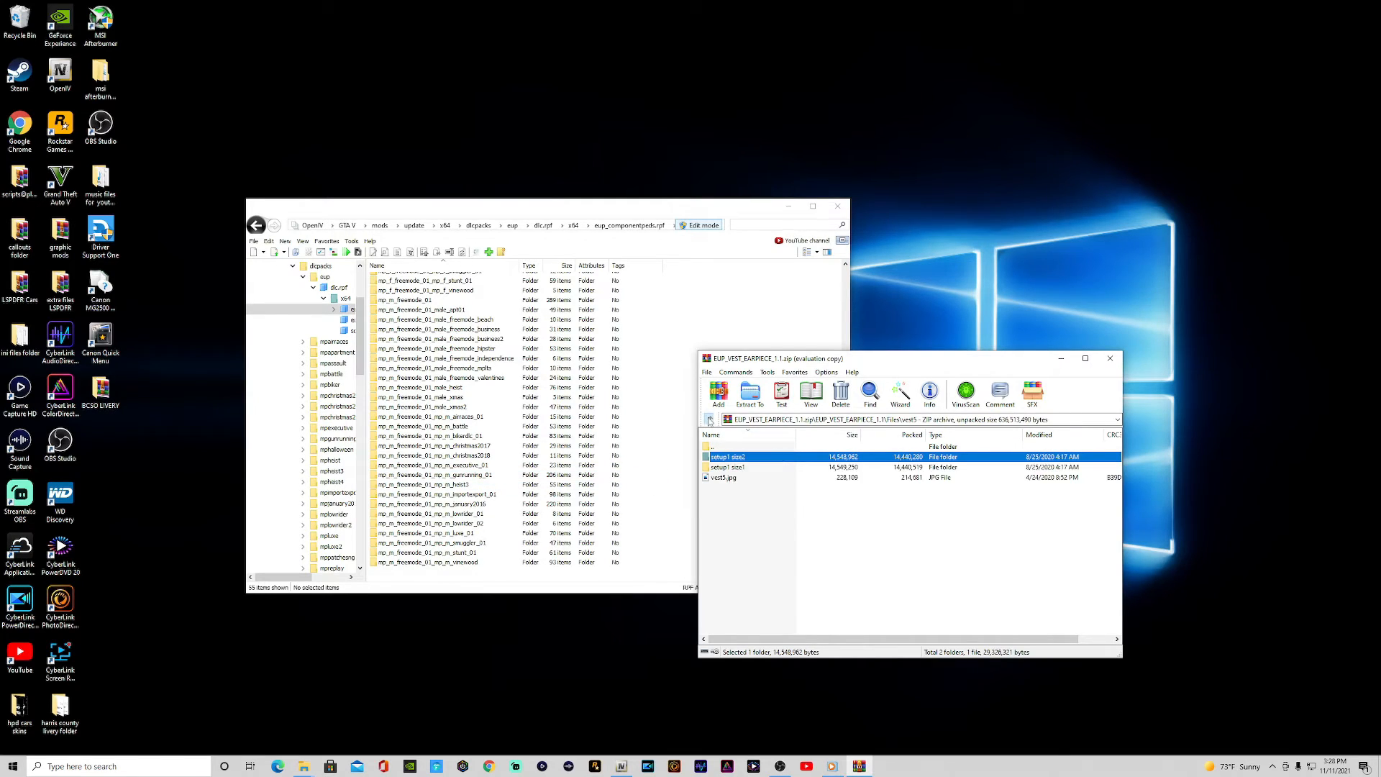
click(711, 419)
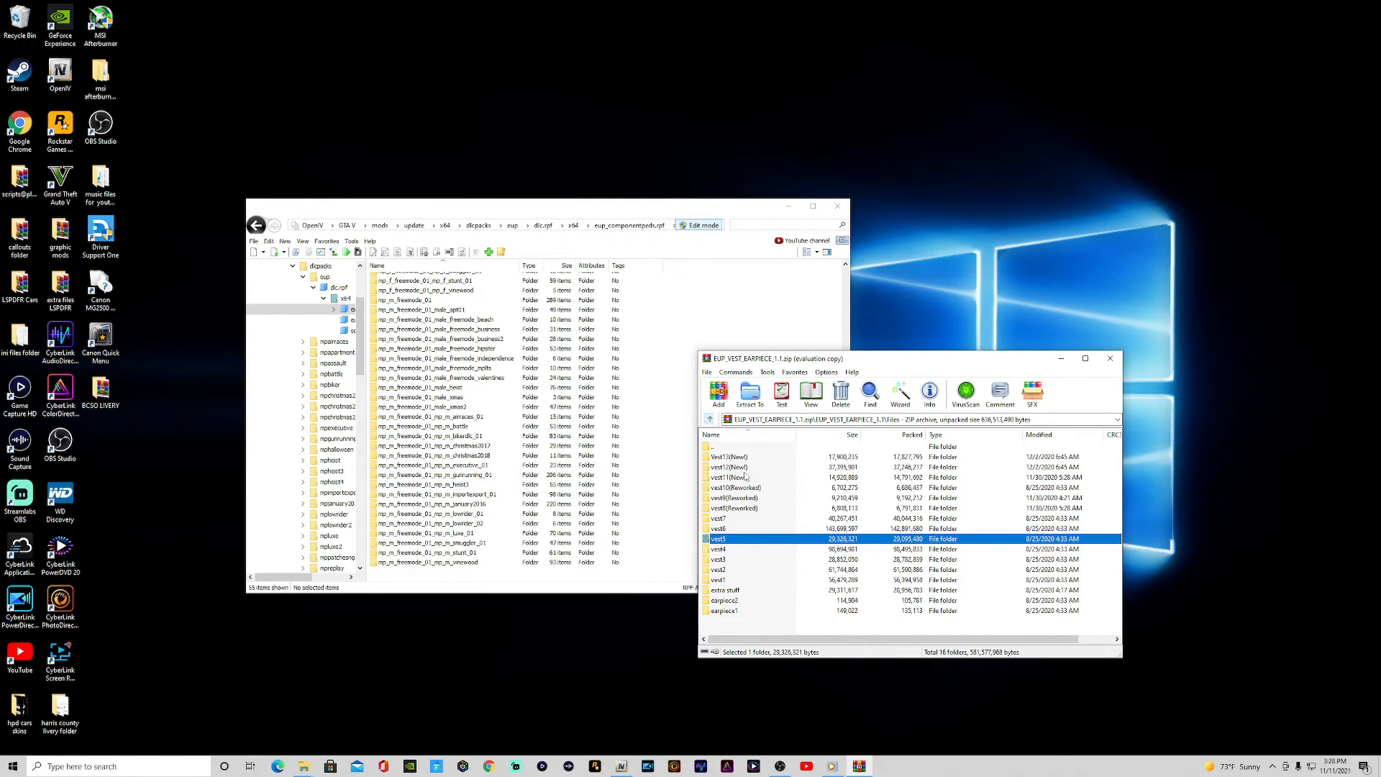
View the vest6.jpg preview image in the vest6 folder and close it.
double_click(723, 528)
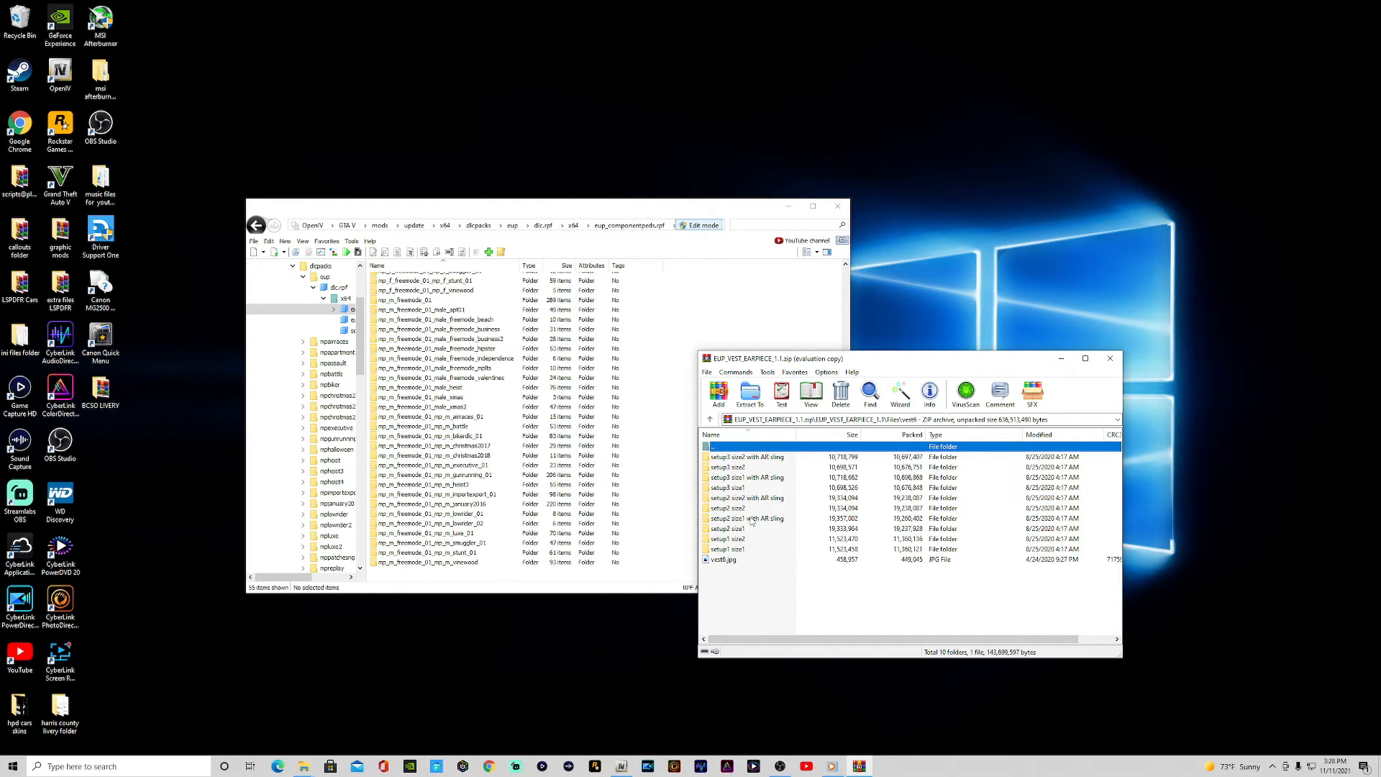
double_click(722, 559)
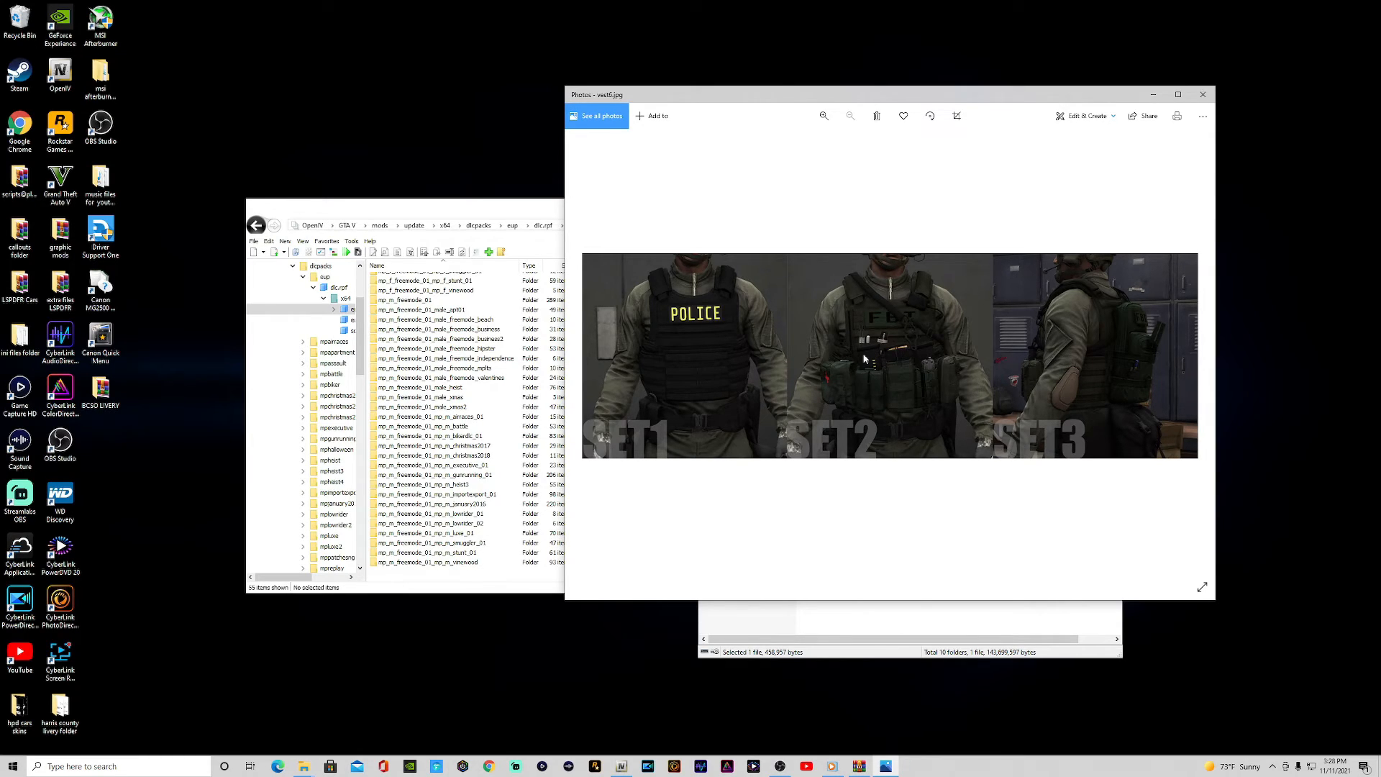
click(1202, 94)
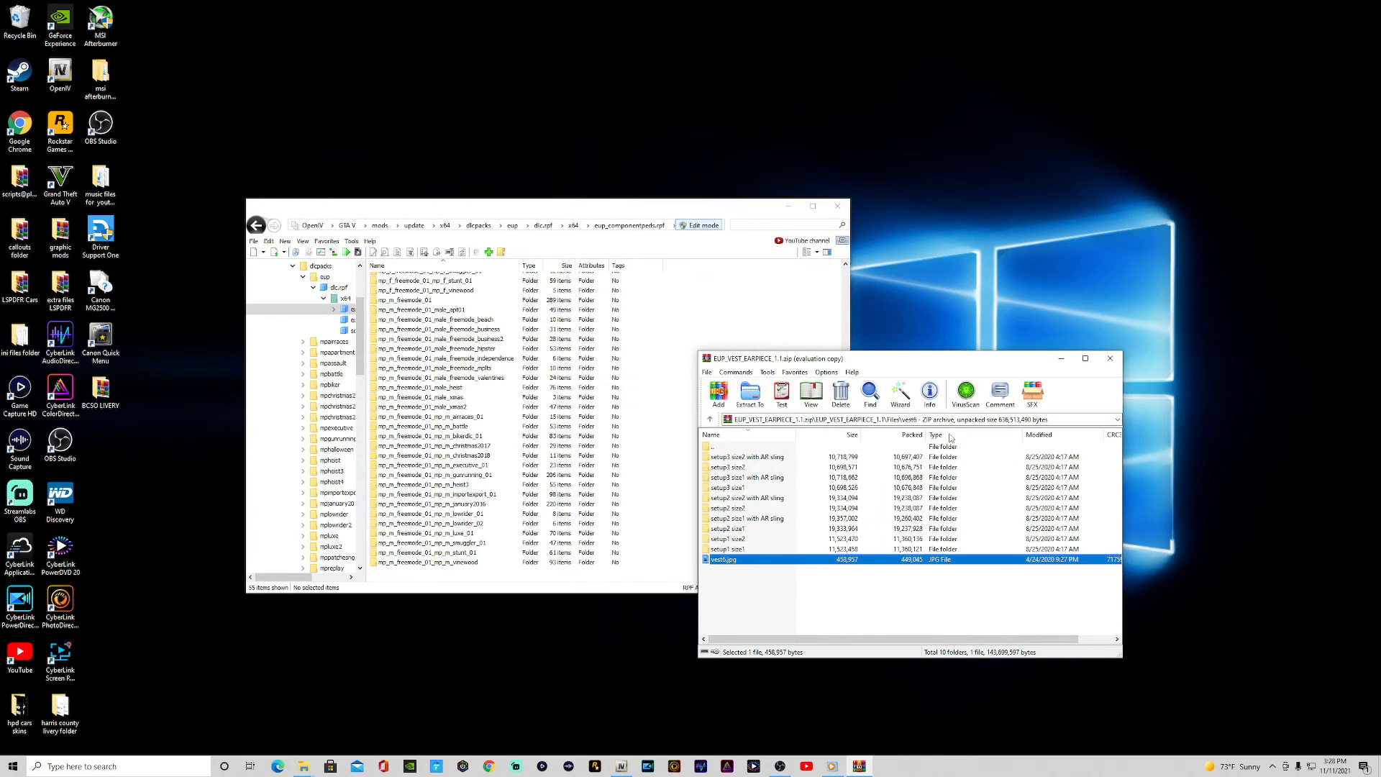
Add the freemode folder from vest6's "setup2 size1 with AR sling" to eup_componentpeds.rpf, returning the archive to its Files folder.
double_click(743, 519)
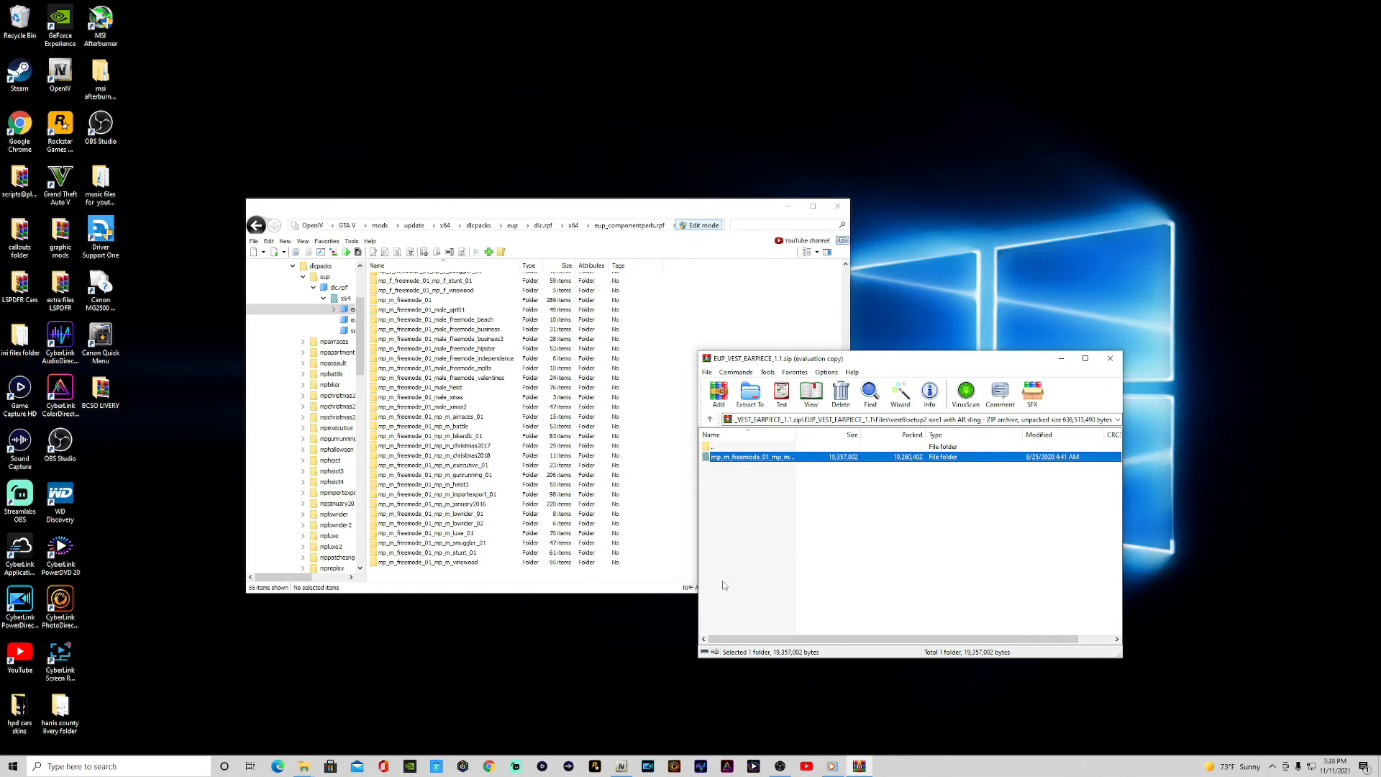
click(709, 419)
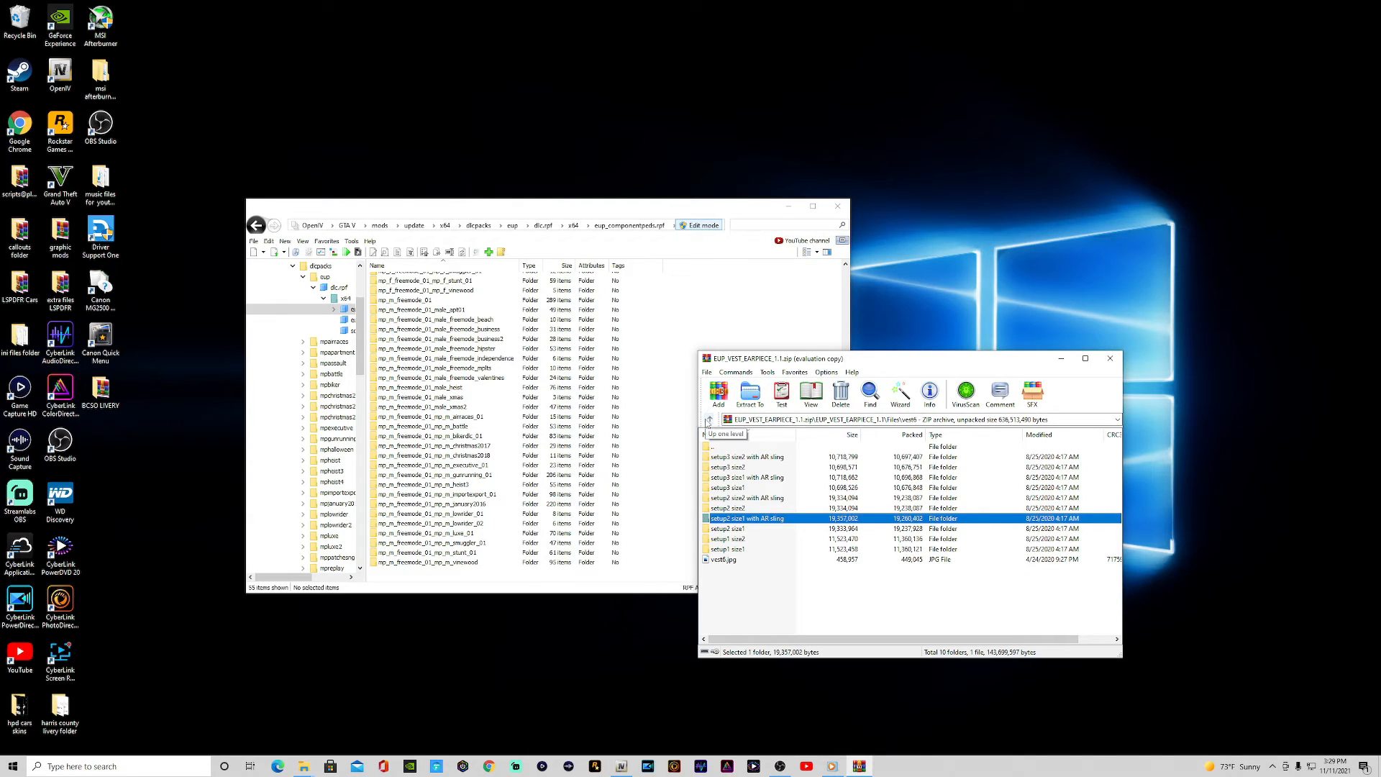
click(709, 421)
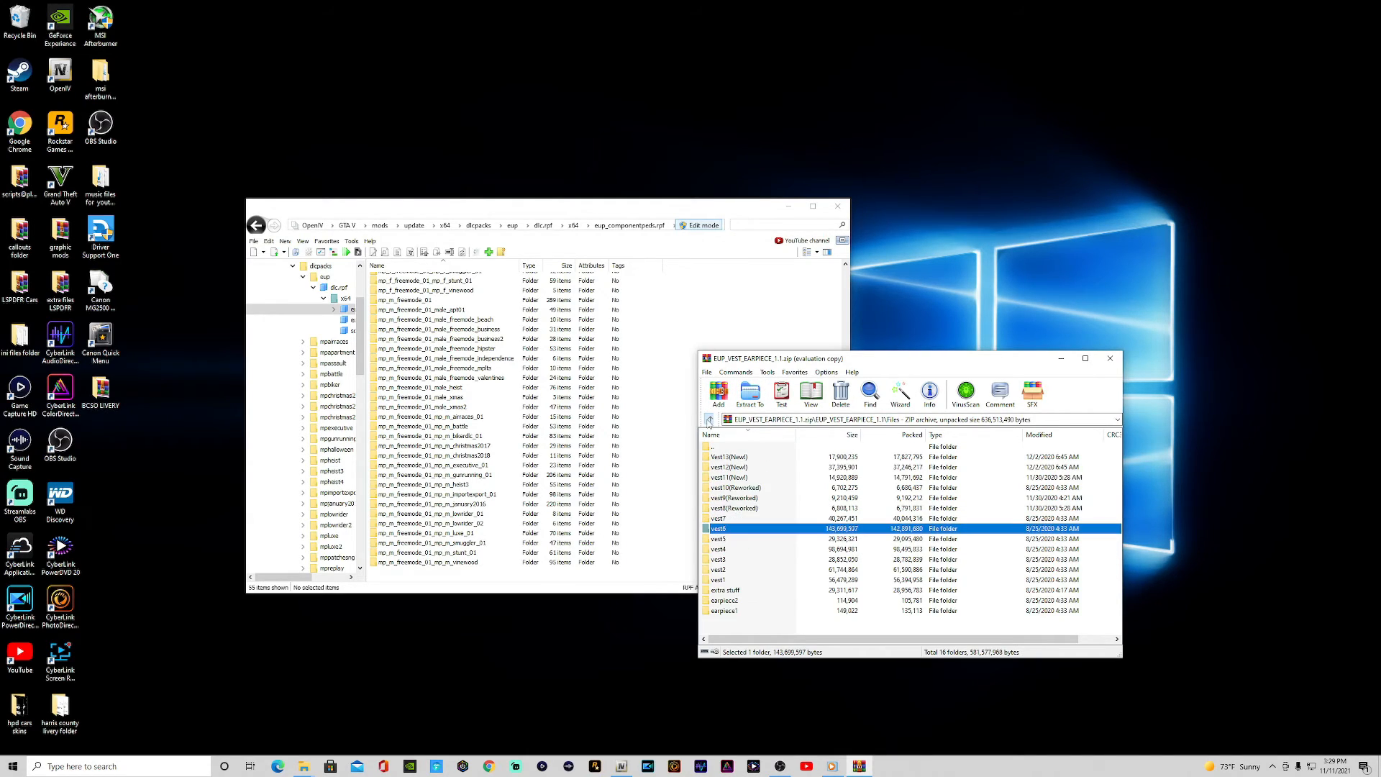
Preview vest7.jpg in the vest7 folder and add the freemode folder from vest7's setup2 to eup_componentpeds.rpf.
double_click(721, 524)
double_click(725, 478)
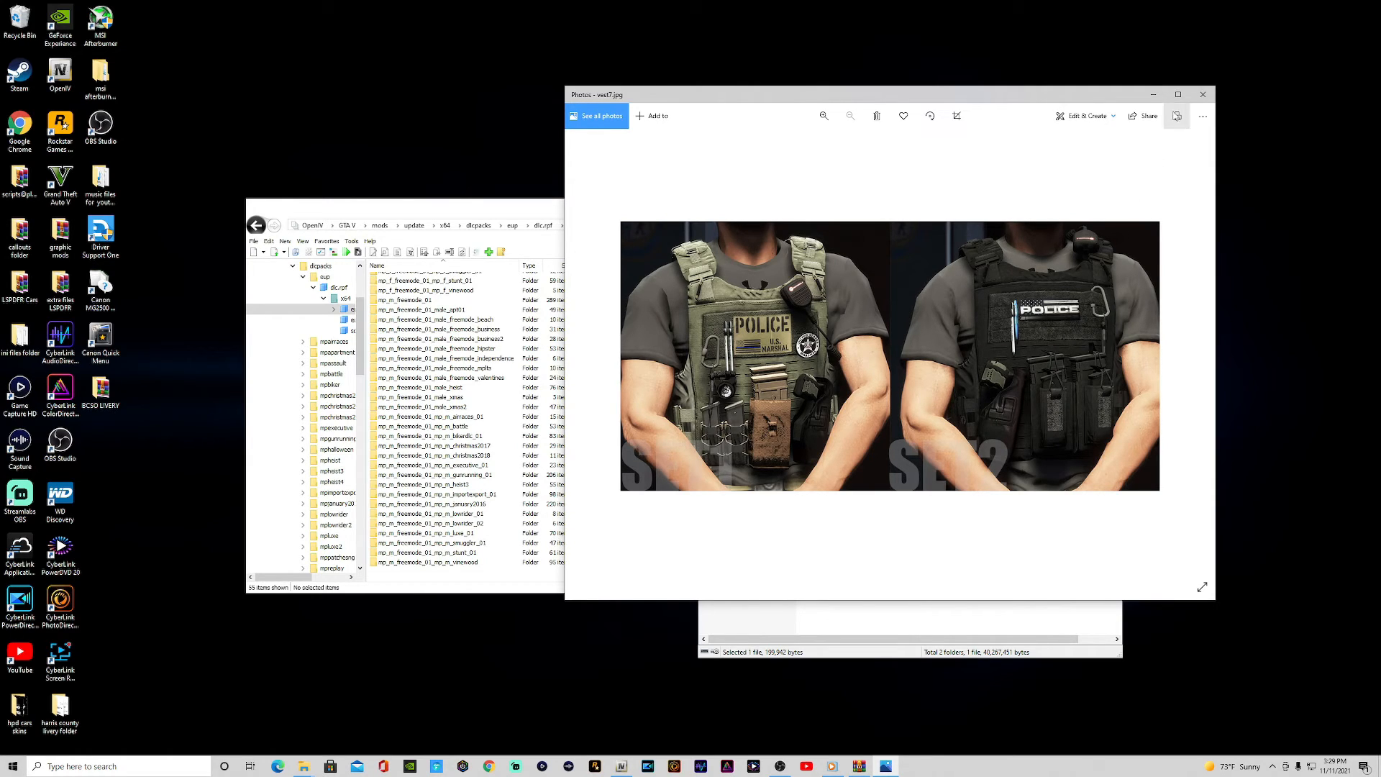
click(1202, 94)
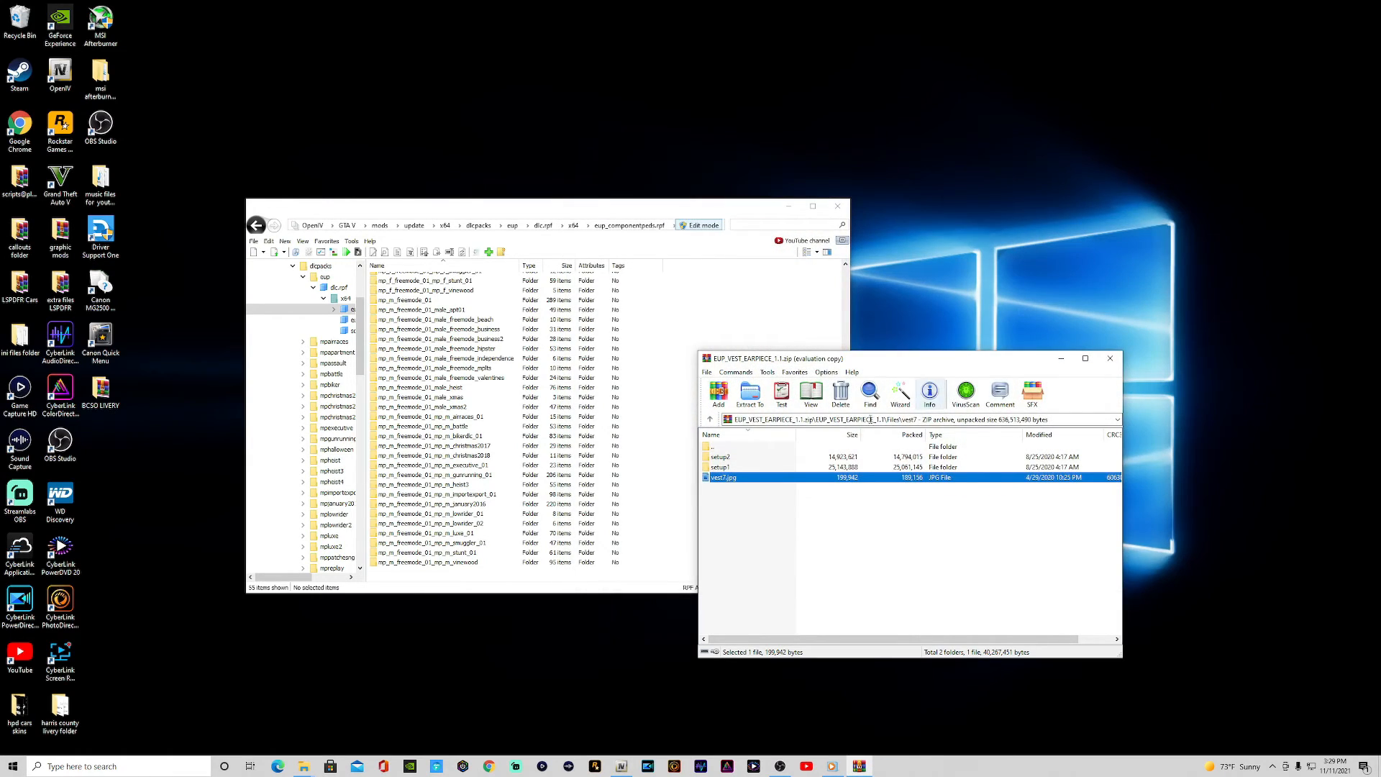
double_click(739, 458)
drag(741, 457, 655, 516)
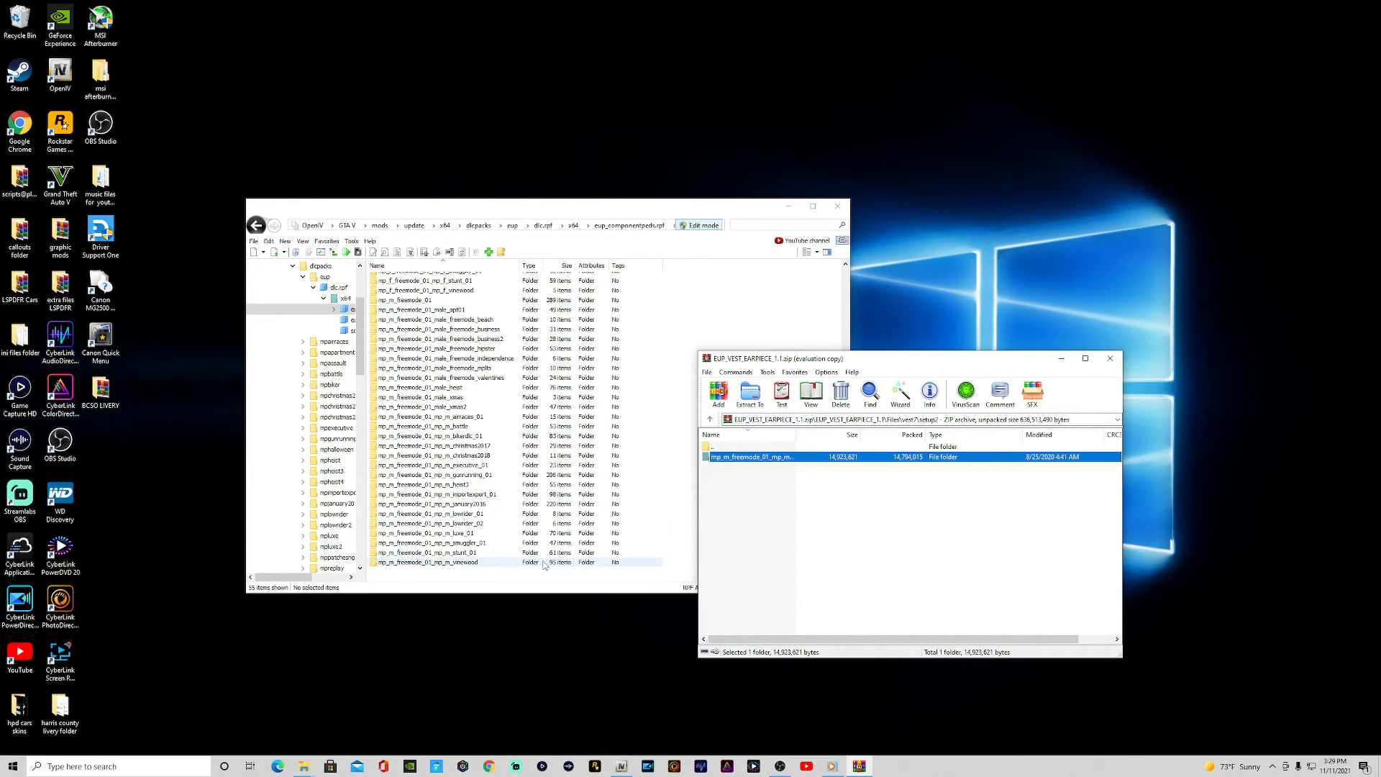
Inspect the task_002_u.ydd and task_001_u.ydd models inside eup_componentpeds.rpf, closing each viewer and returning to the folder list.
double_click(458, 487)
click(393, 336)
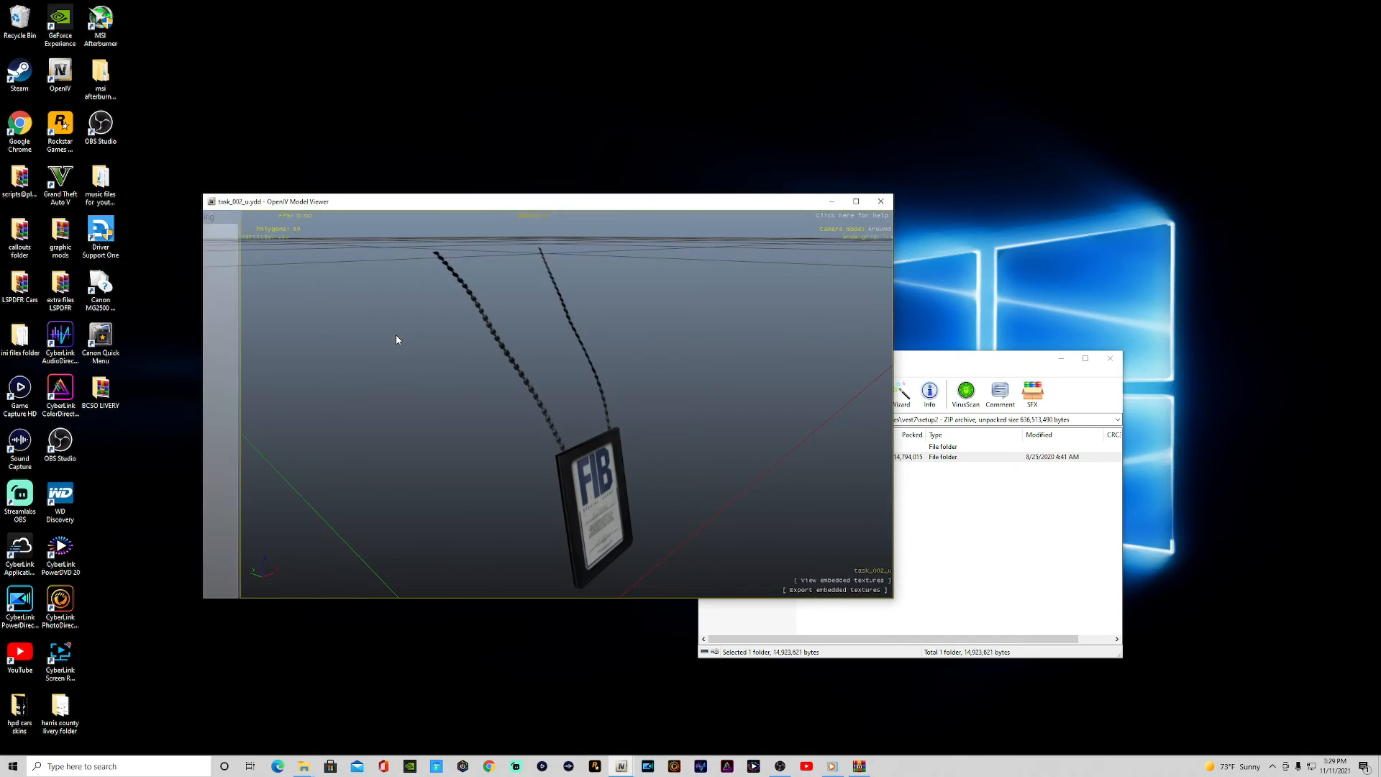
click(882, 198)
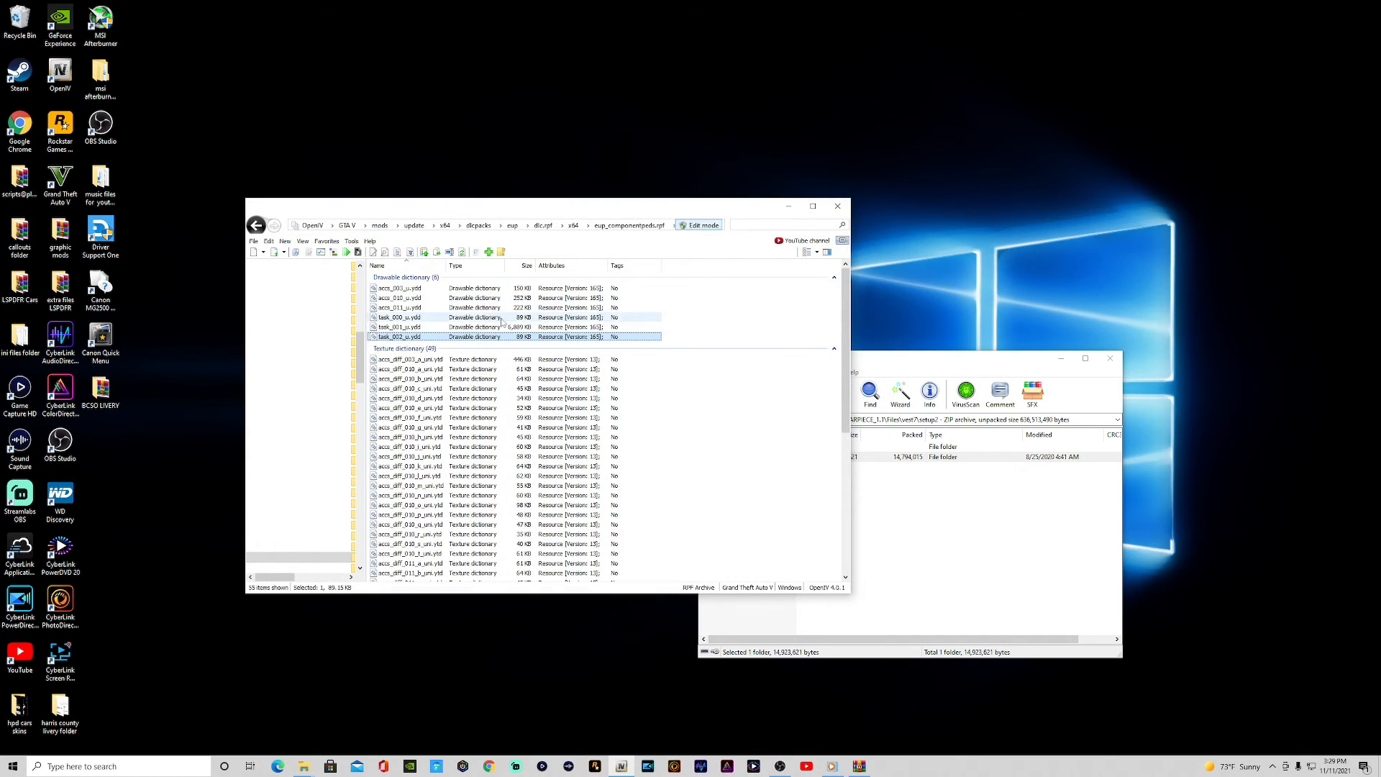
double_click(419, 327)
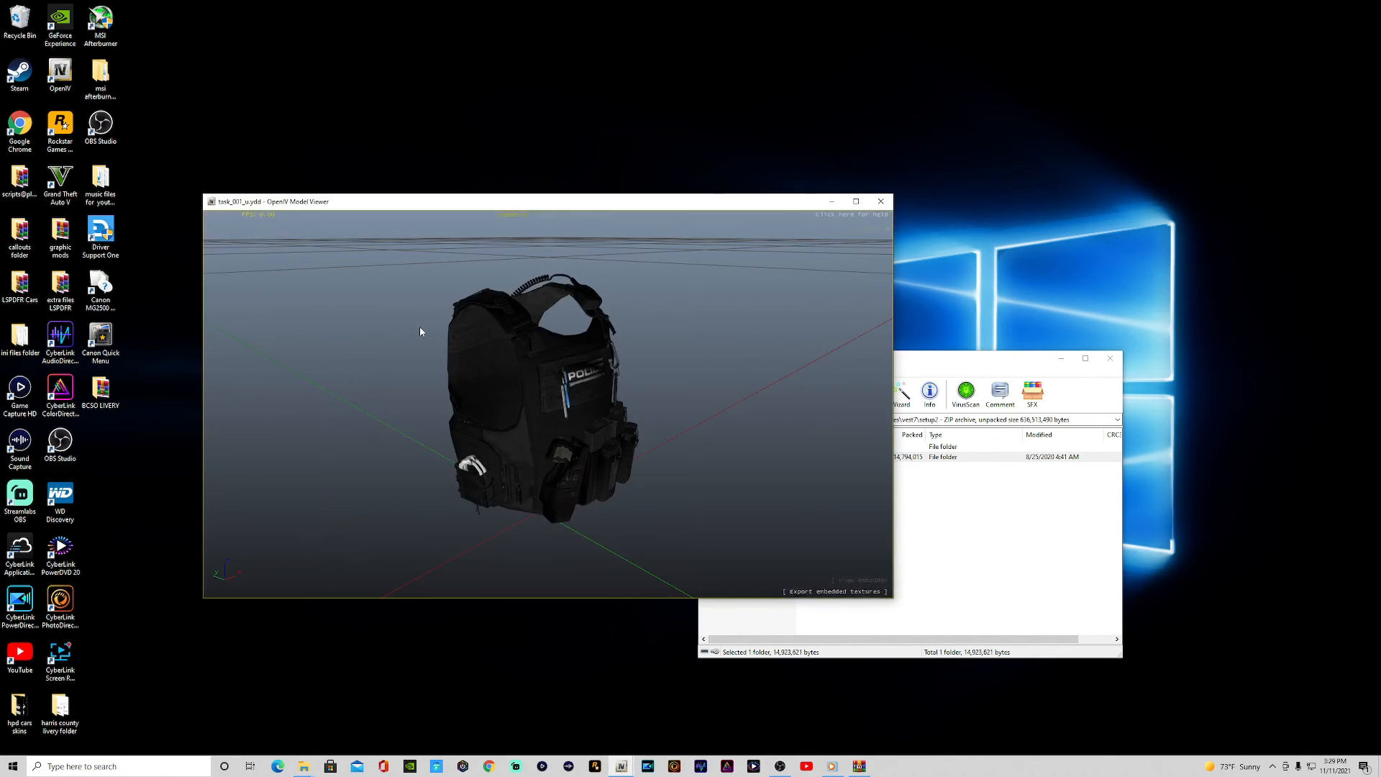
drag(567, 347, 612, 427)
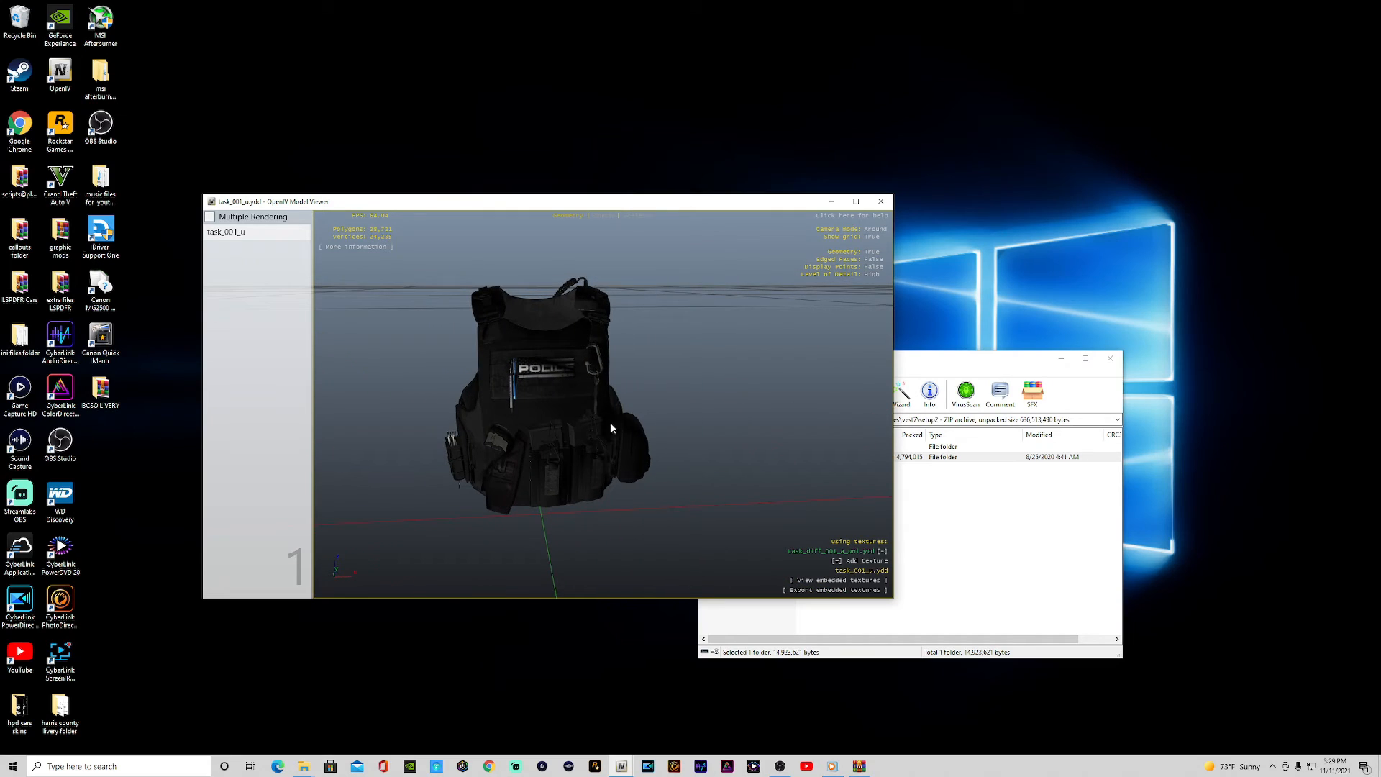
click(881, 201)
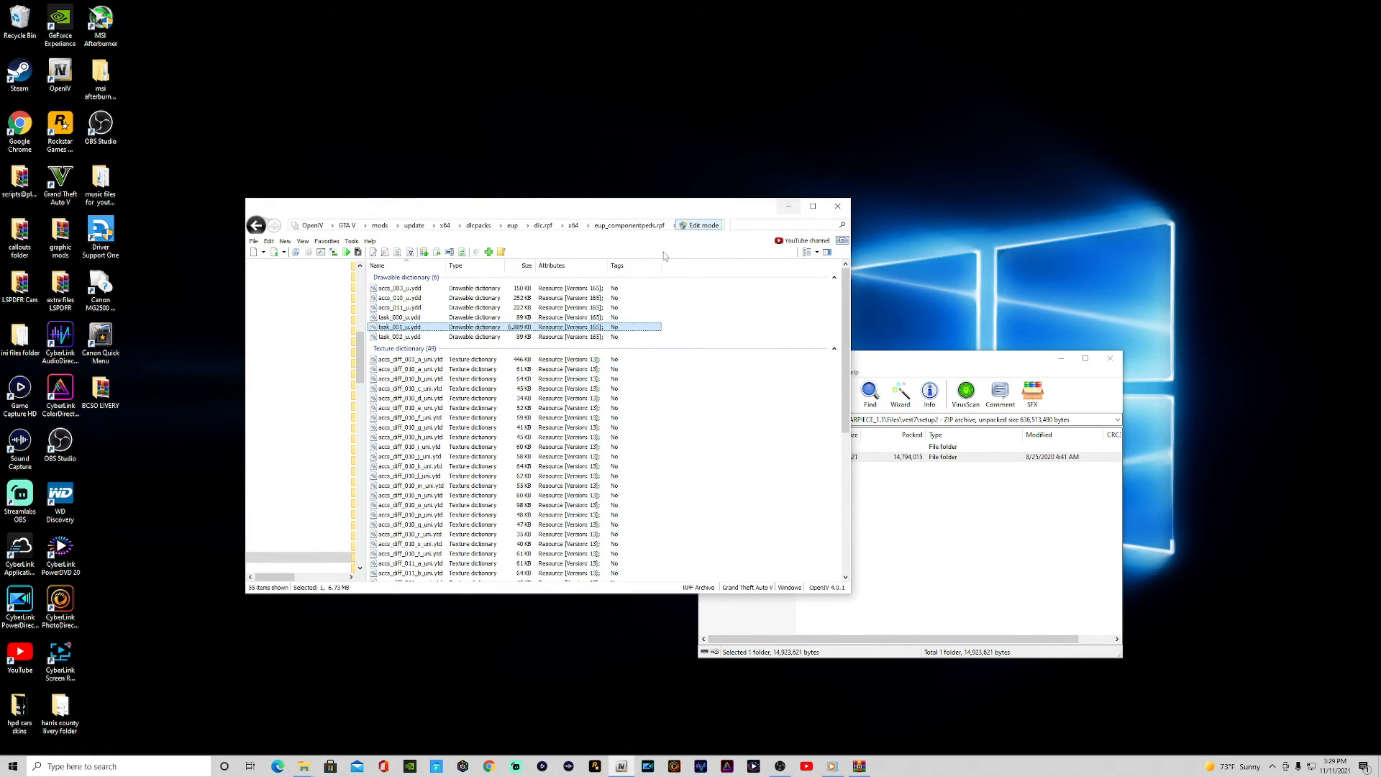
click(258, 230)
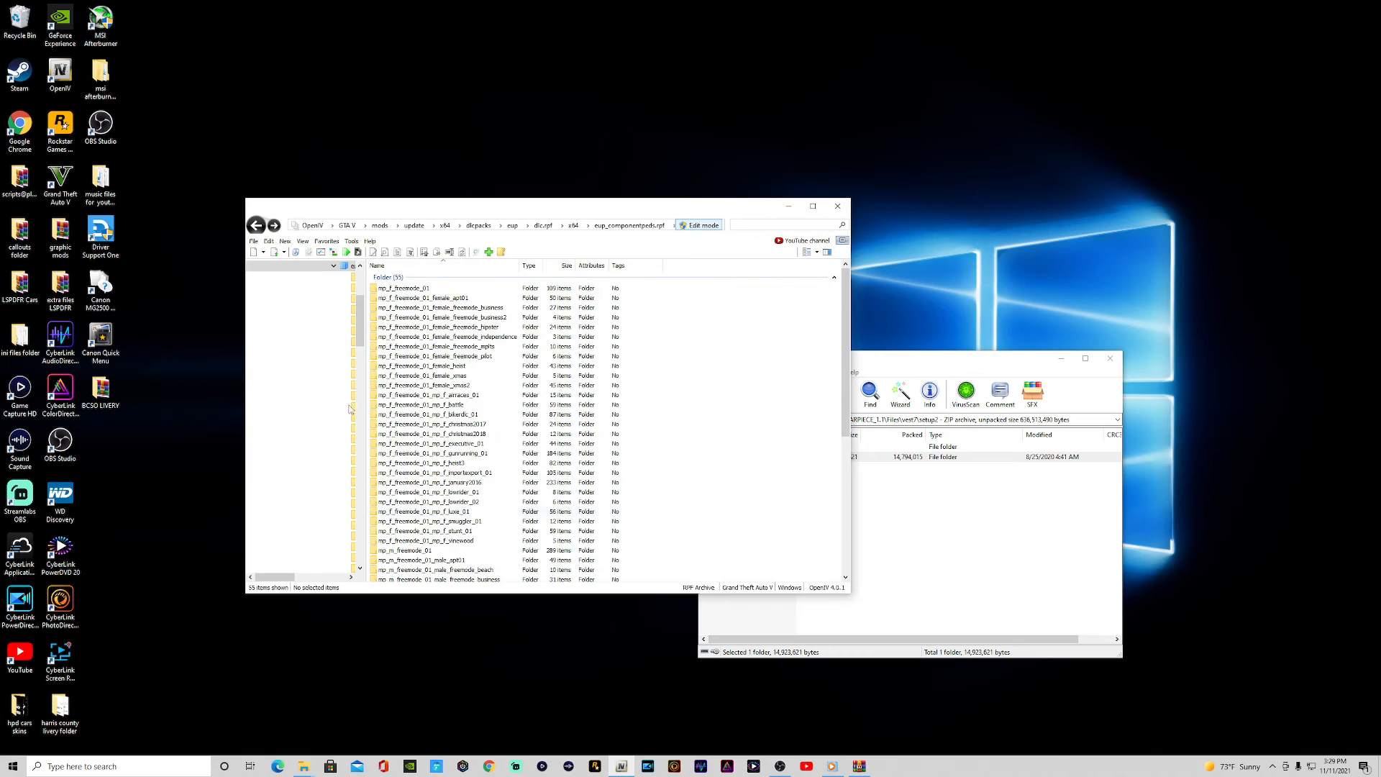
scroll(556, 532, down, 10)
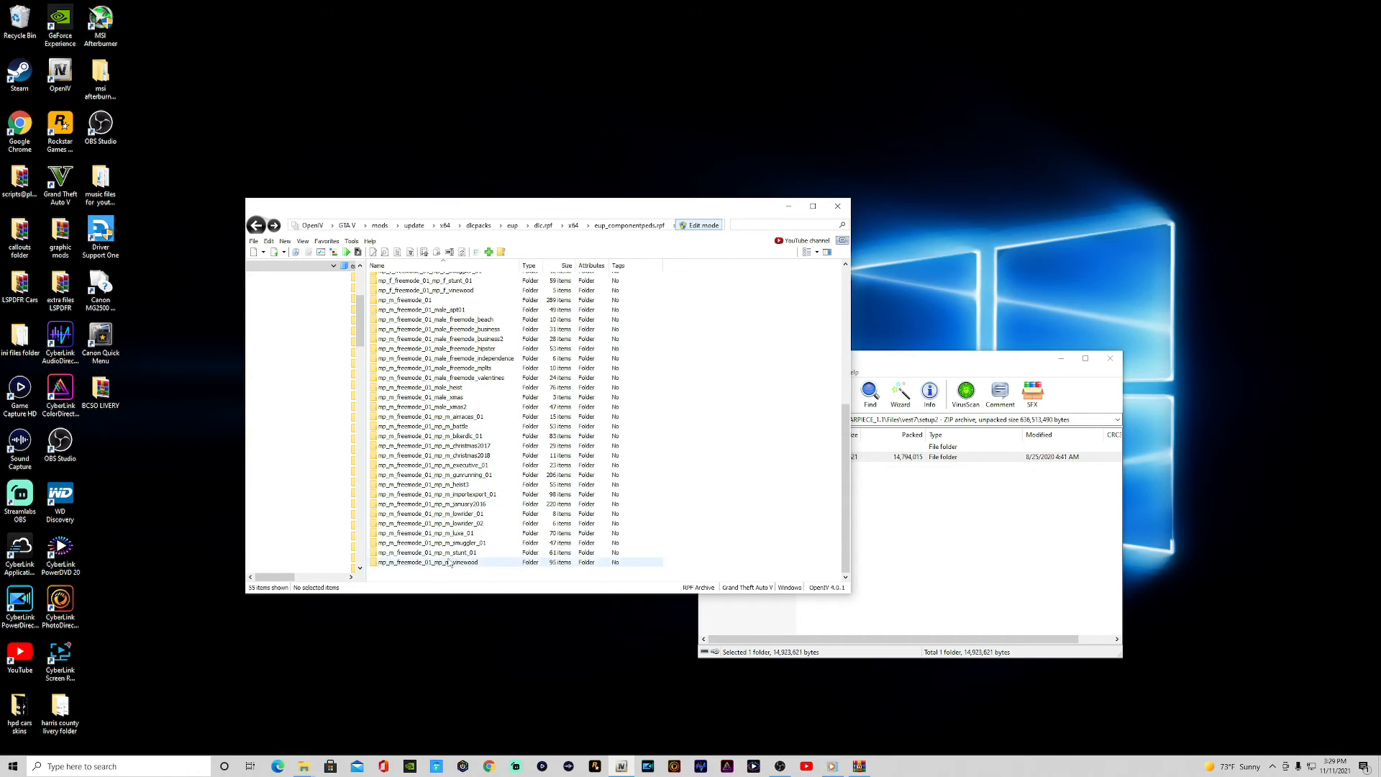
Return the archive to its Files folder, then view the vest8.jpg preview in vest8(Reworked) and close it.
click(935, 569)
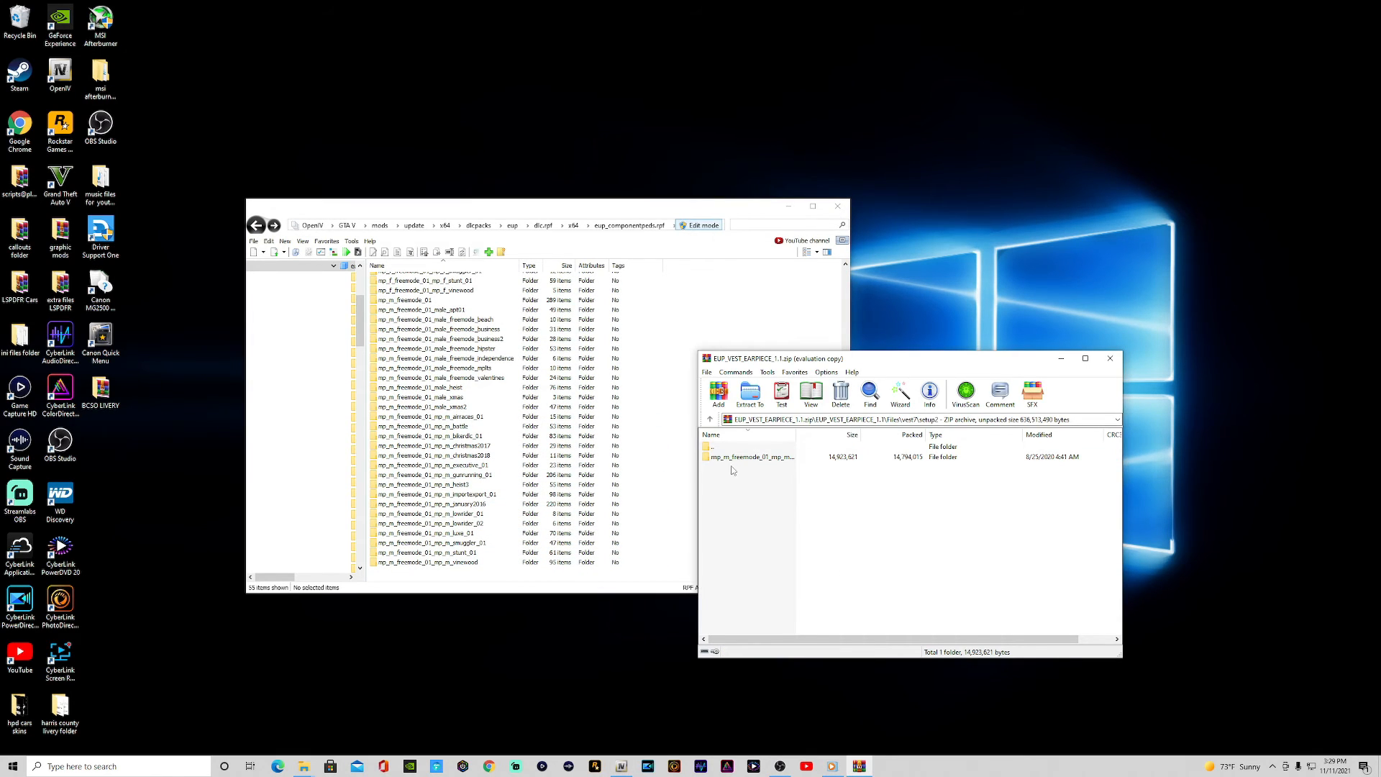
click(710, 418)
click(710, 419)
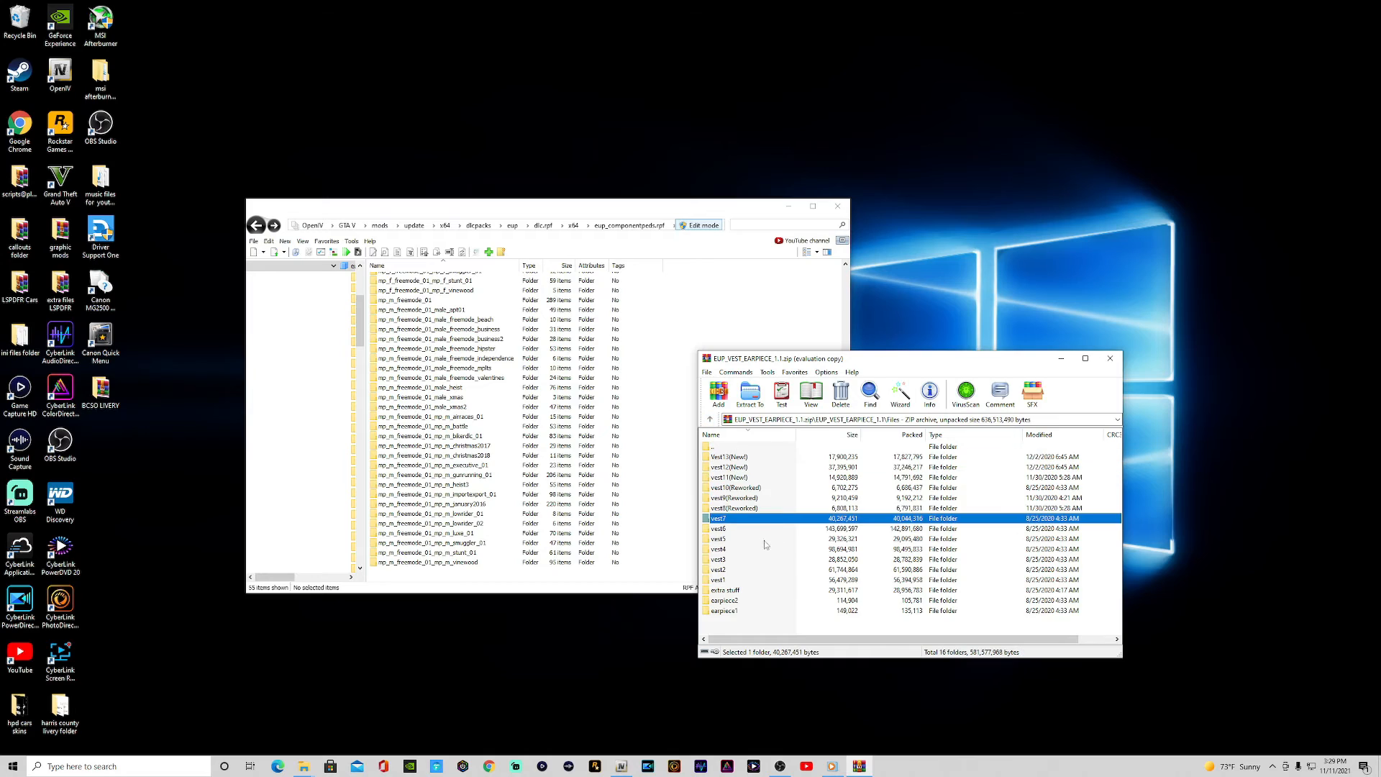
double_click(742, 509)
double_click(723, 468)
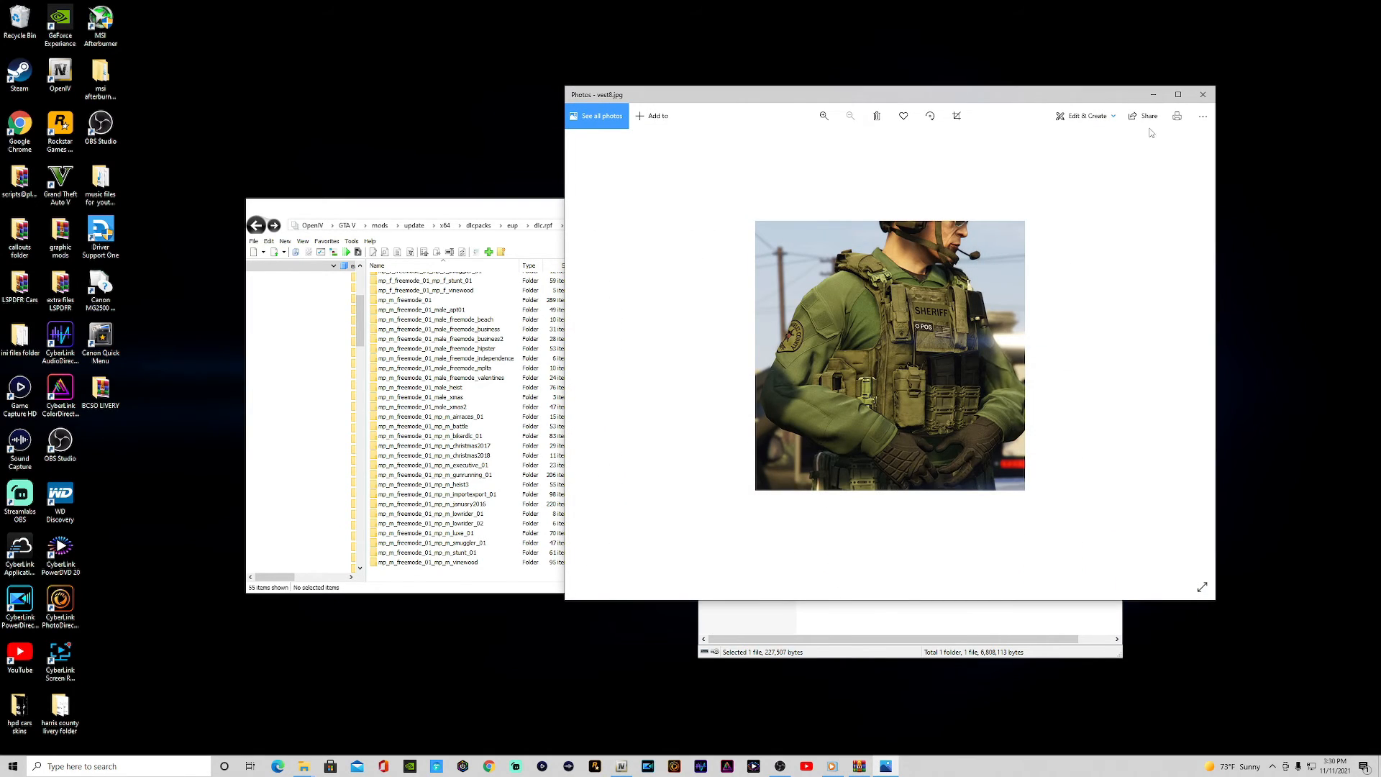
click(1199, 100)
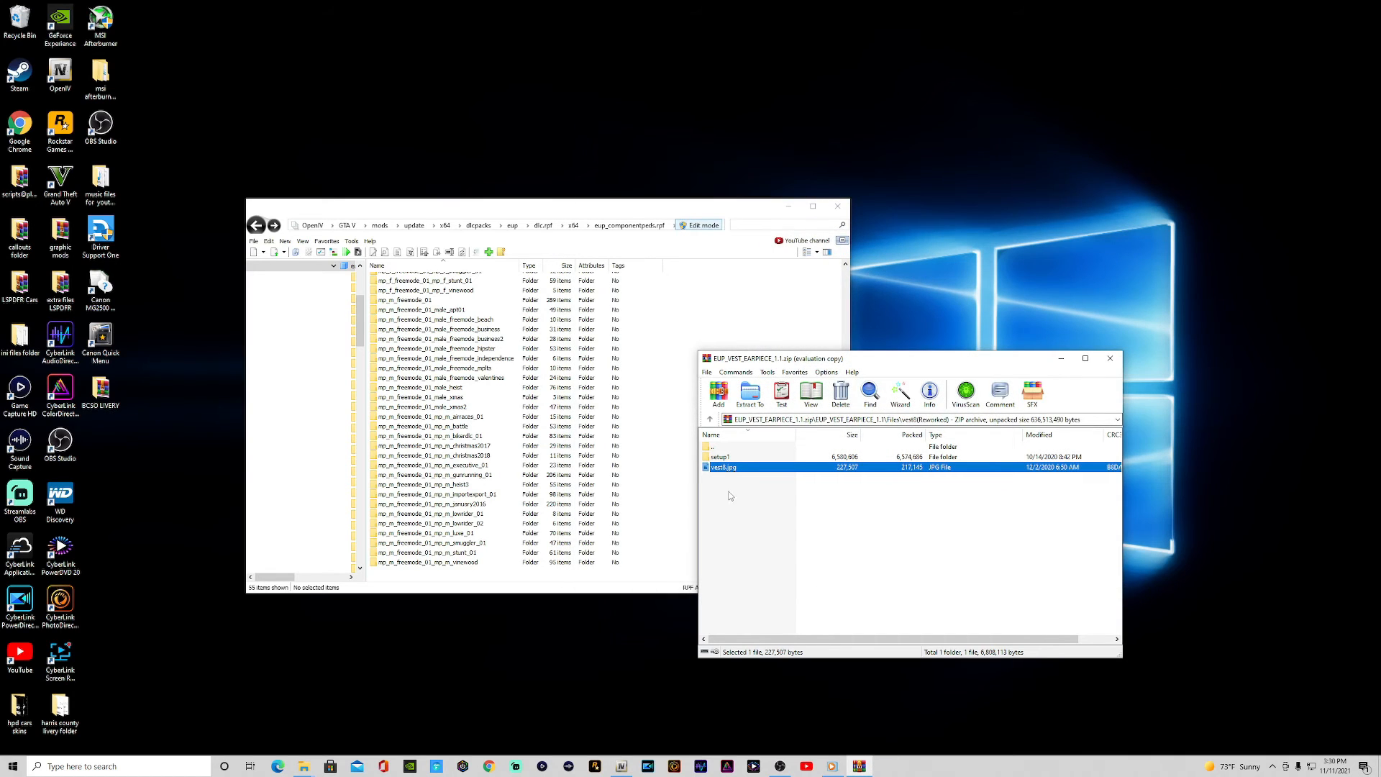
Add the freemode folder from vest8(Reworked)'s setup1 to eup_componentpeds.rpf, returning the archive to its Files folder.
double_click(721, 457)
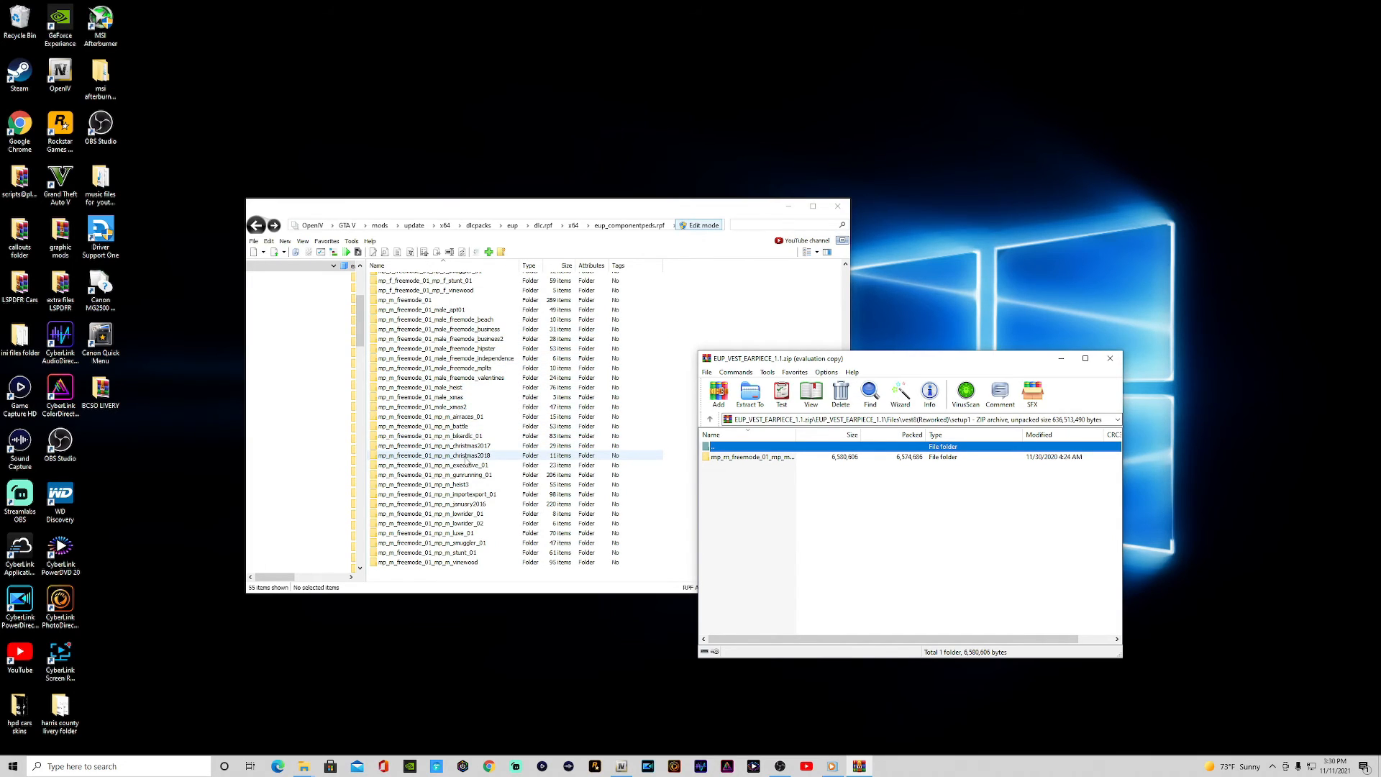
scroll(468, 460, up, 2)
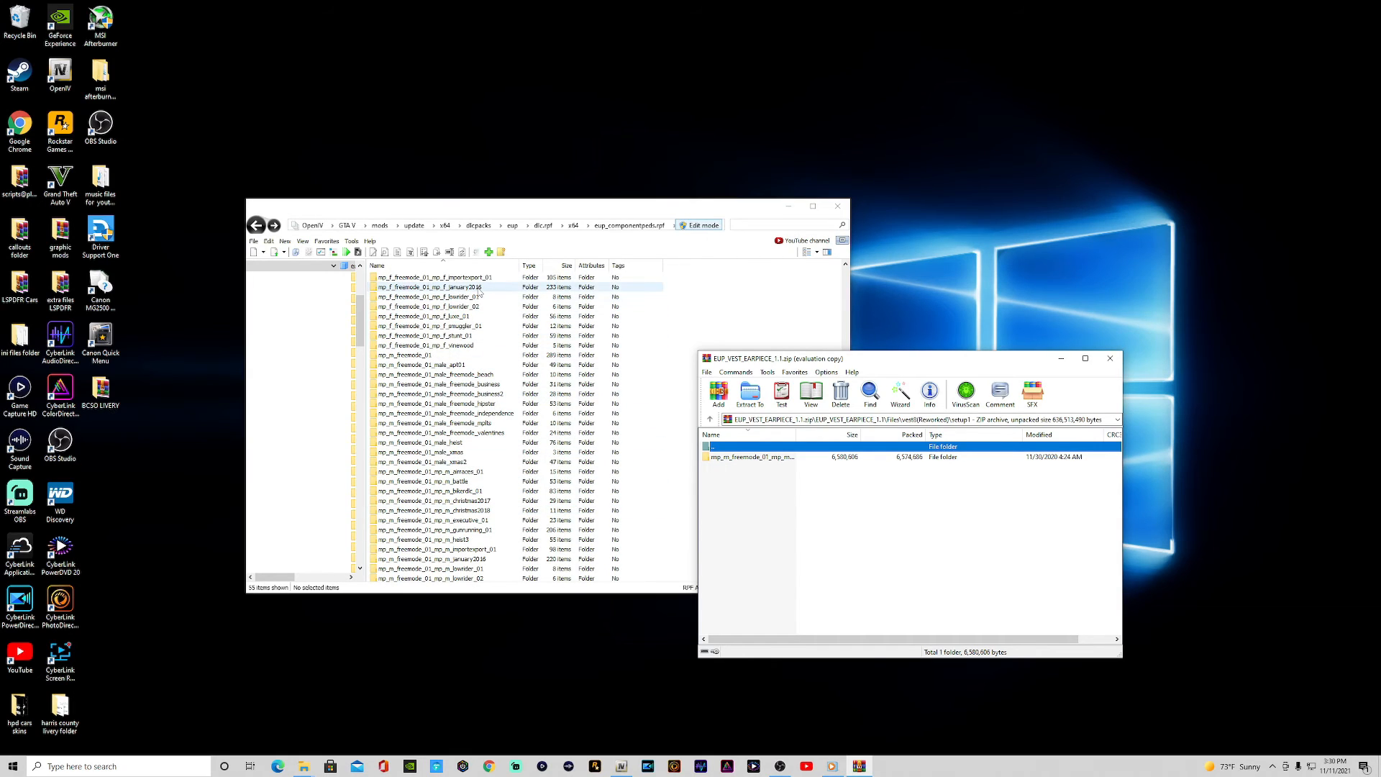
drag(774, 458, 668, 423)
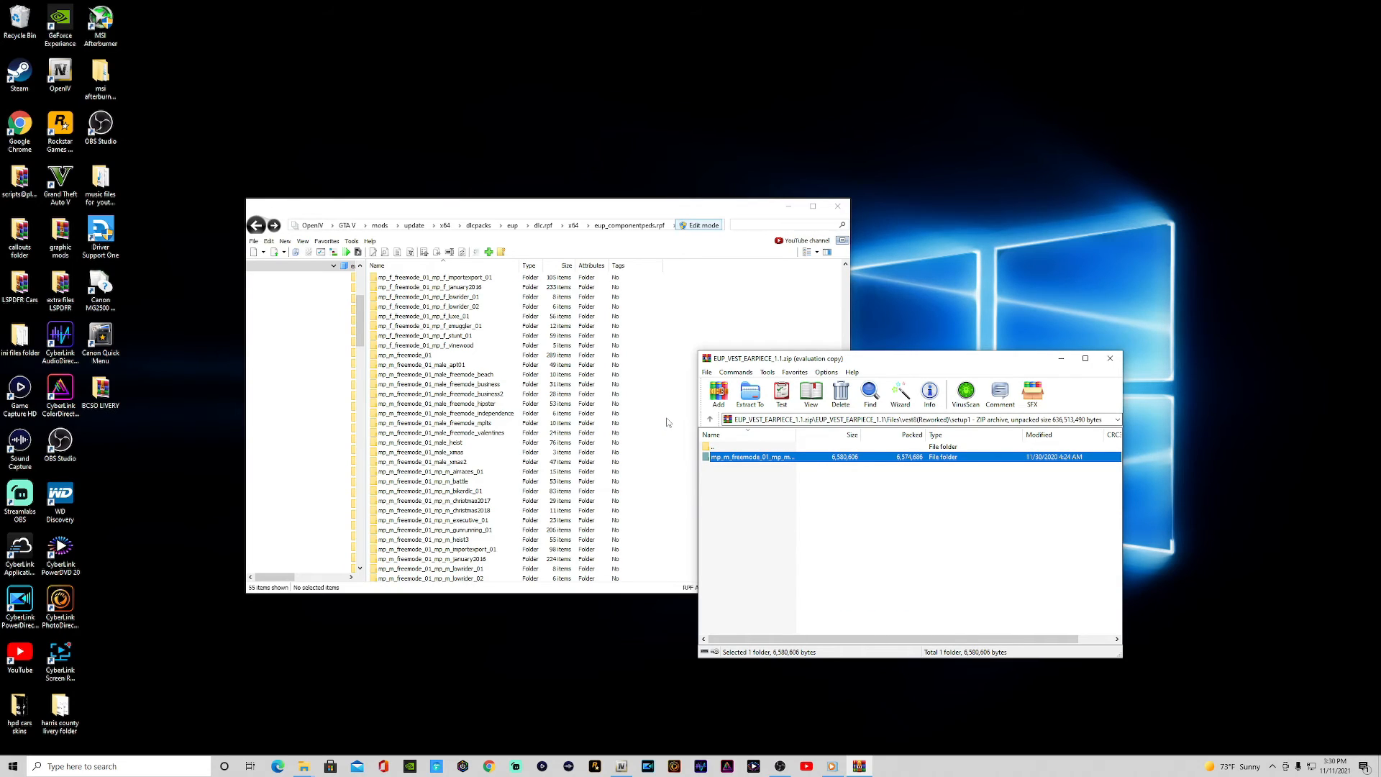
scroll(668, 423, up, 3)
scroll(667, 423, up, 3)
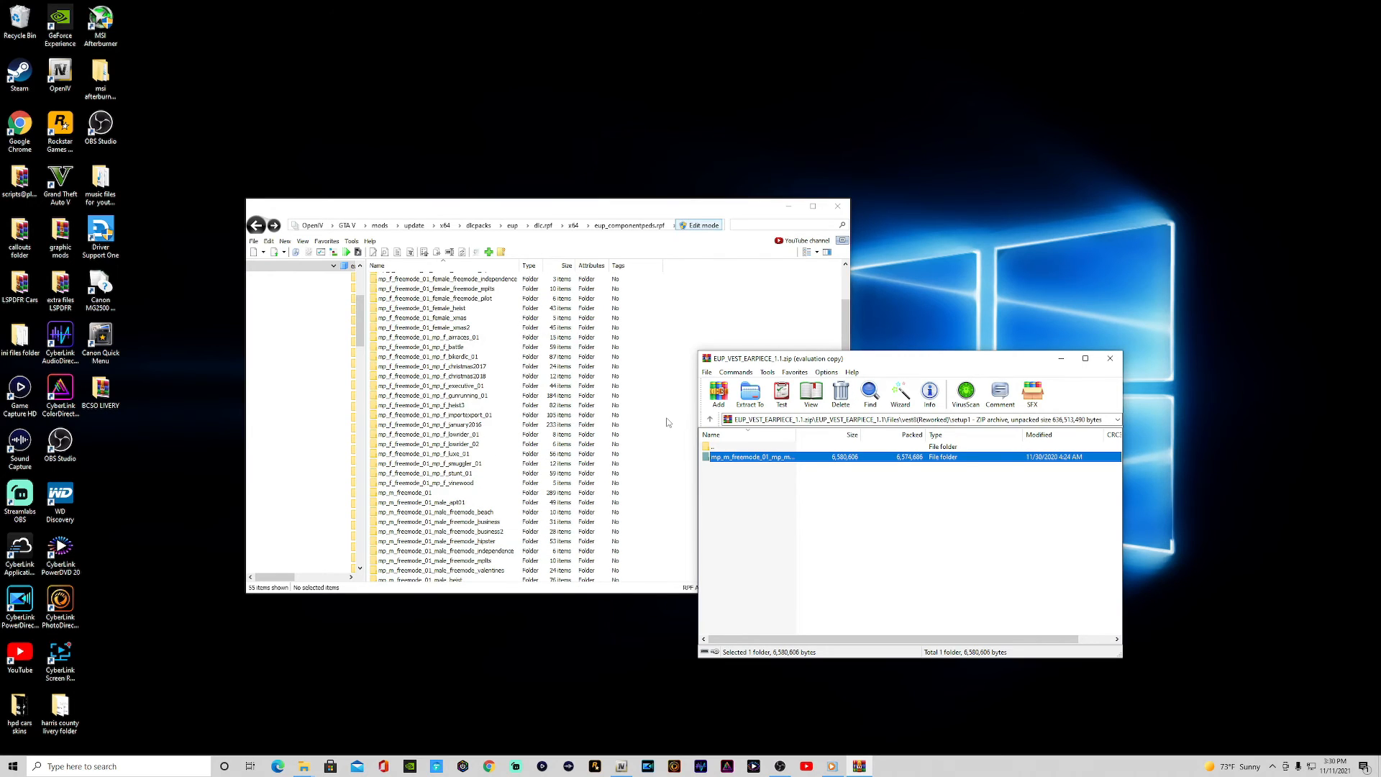
scroll(668, 423, up, 1)
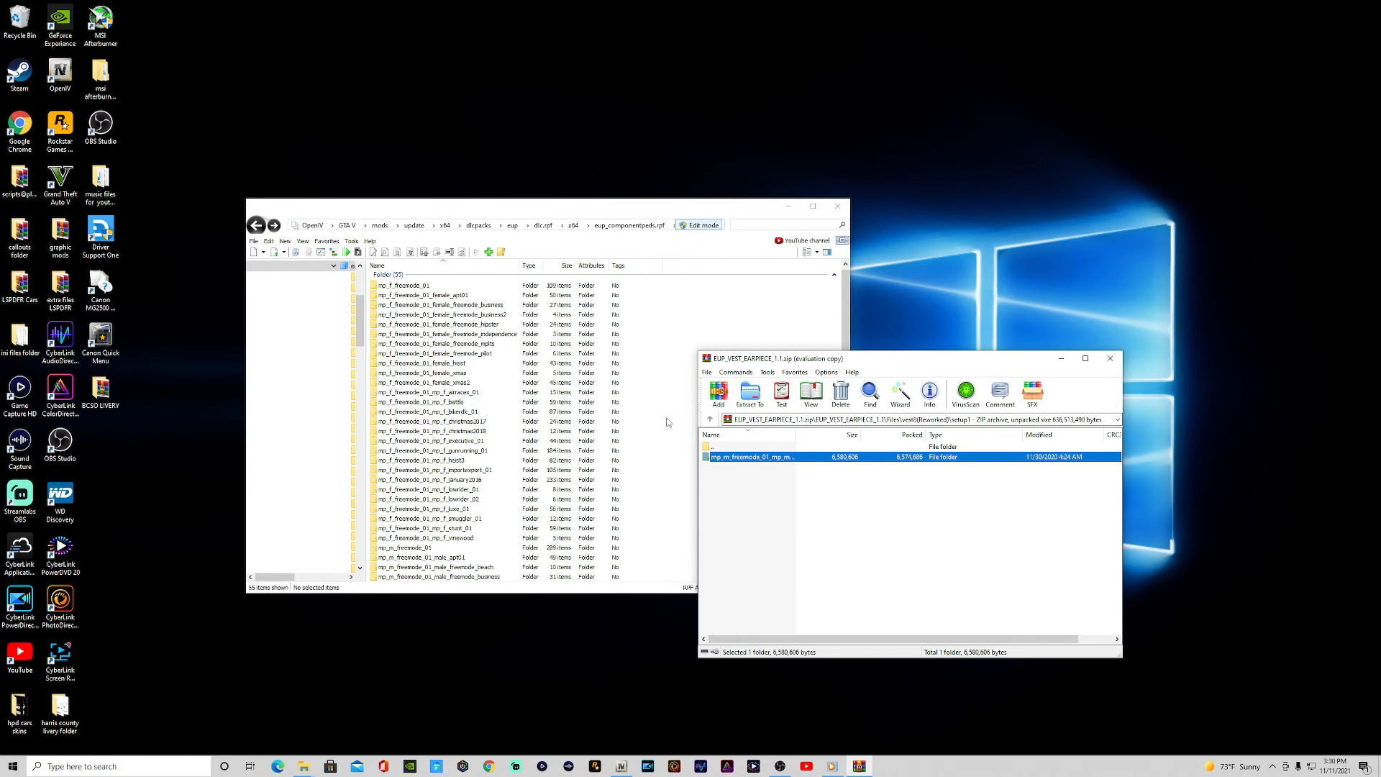
scroll(667, 423, down, 9)
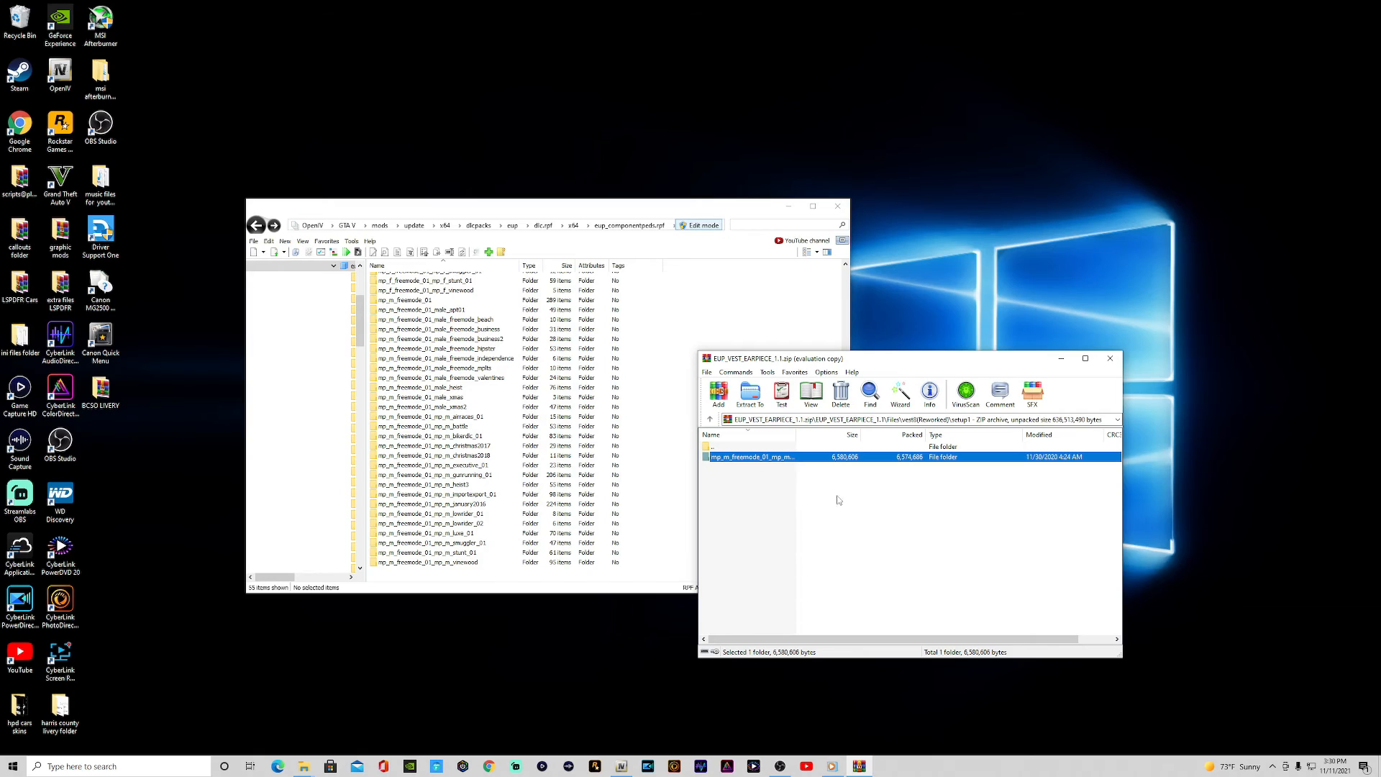
click(884, 512)
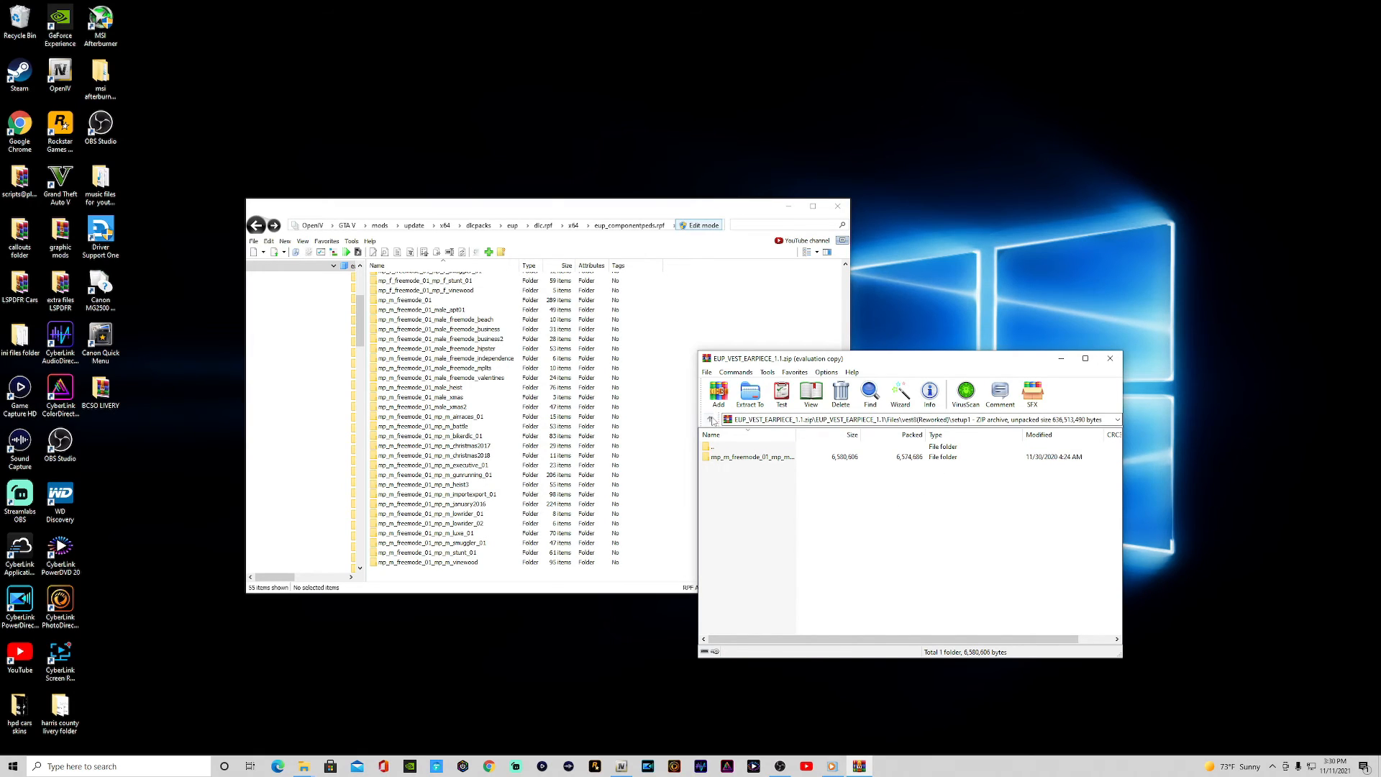
click(711, 419)
click(711, 419)
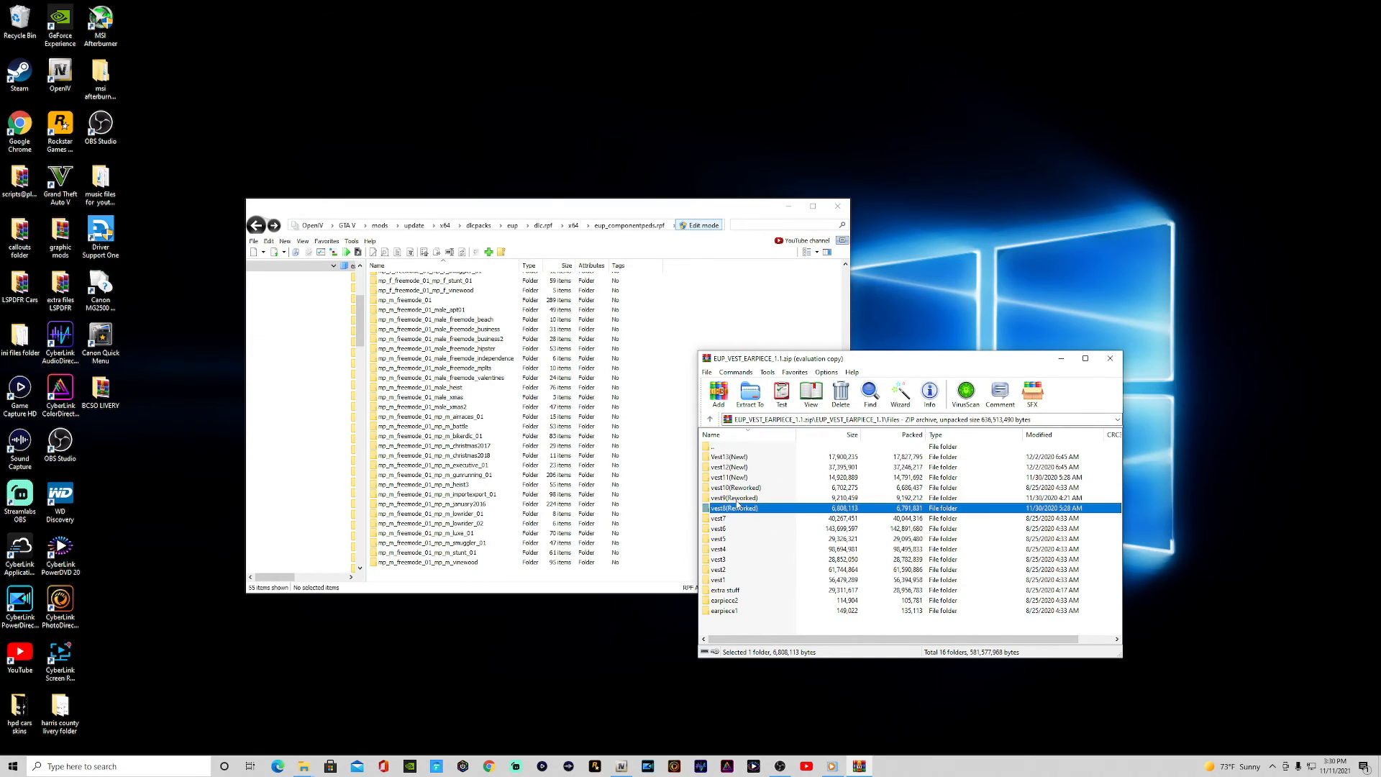
View the vest9.jpg preview image in the vest9(Reworked) folder and close it.
double_click(736, 499)
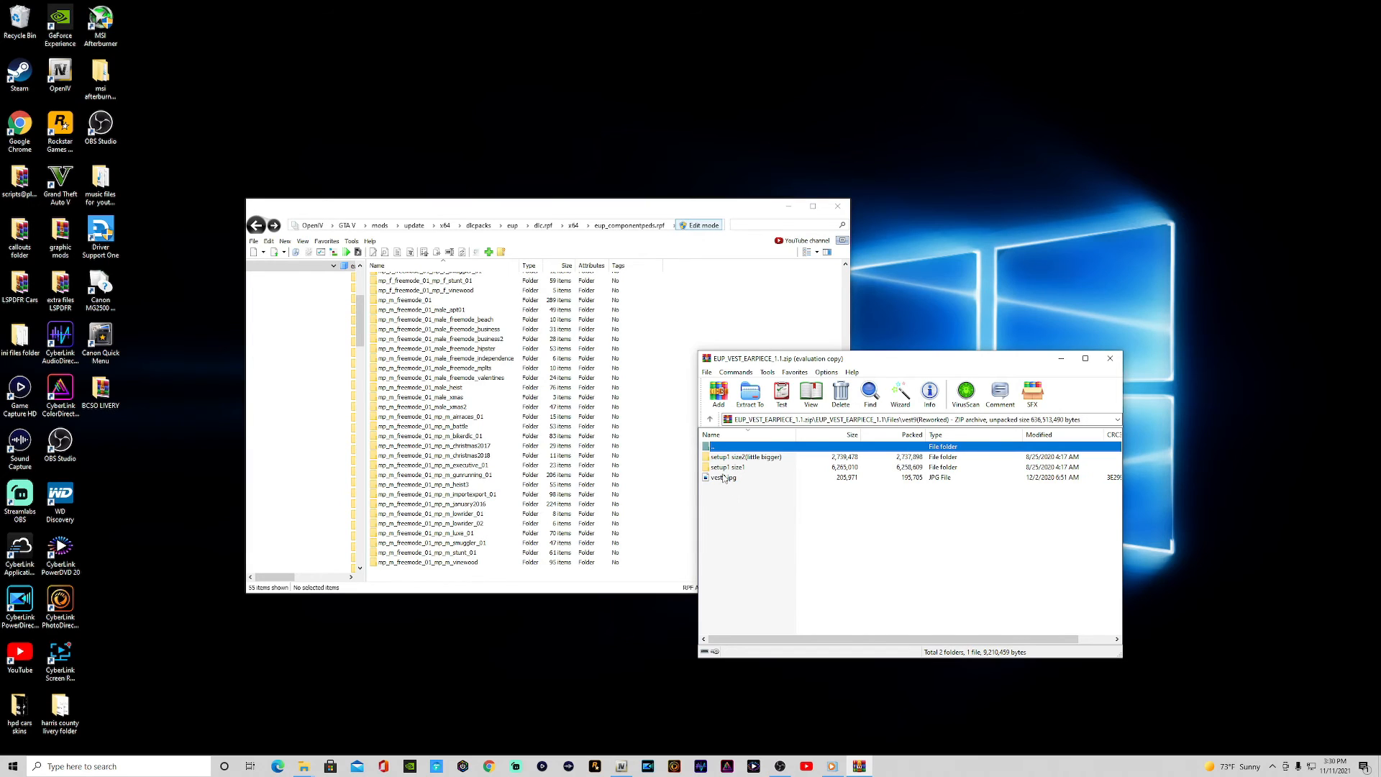
double_click(730, 479)
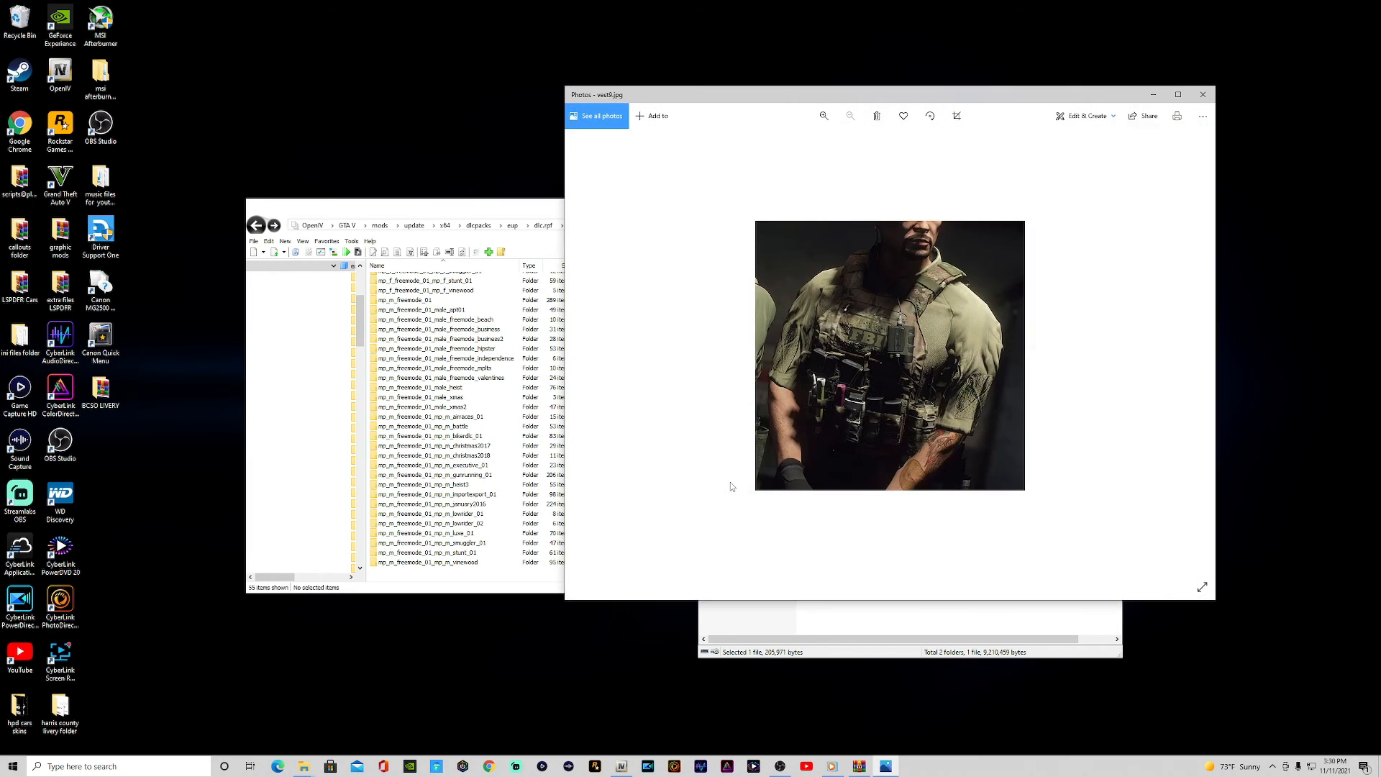
click(1202, 94)
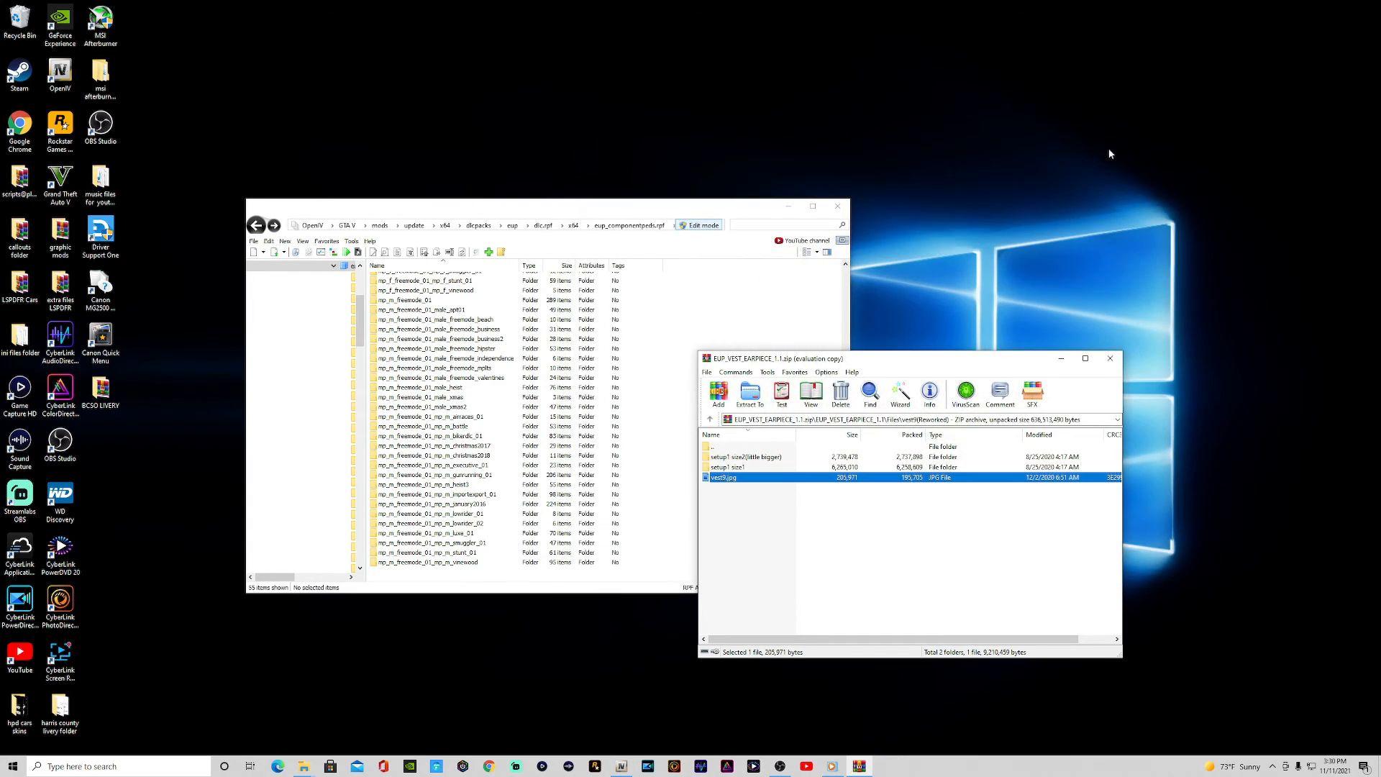
Add the mp_m_freemode_01 folder from vest9(Reworked)'s setup1 size1 to eup_componentpeds.rpf, returning the archive to its Files folder.
double_click(737, 466)
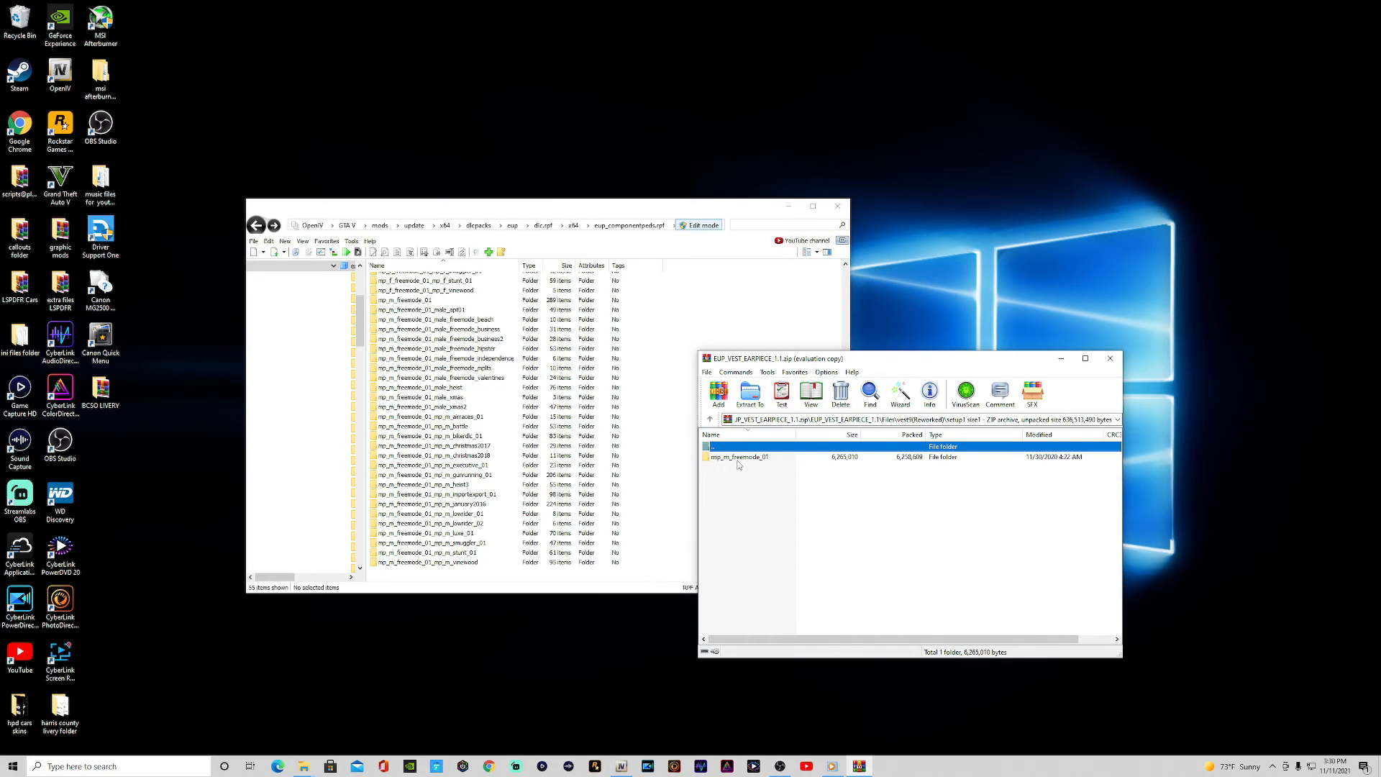
drag(737, 465, 683, 458)
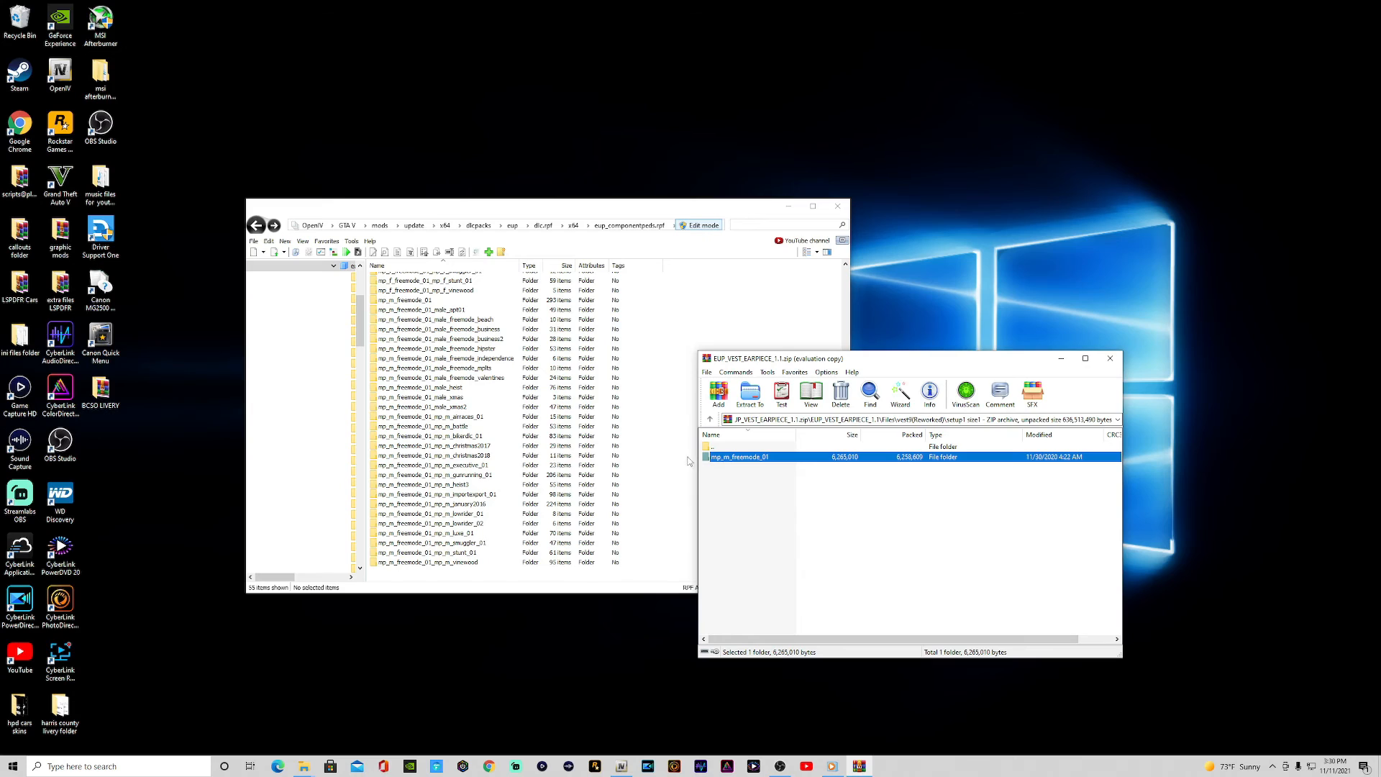
click(803, 525)
click(710, 420)
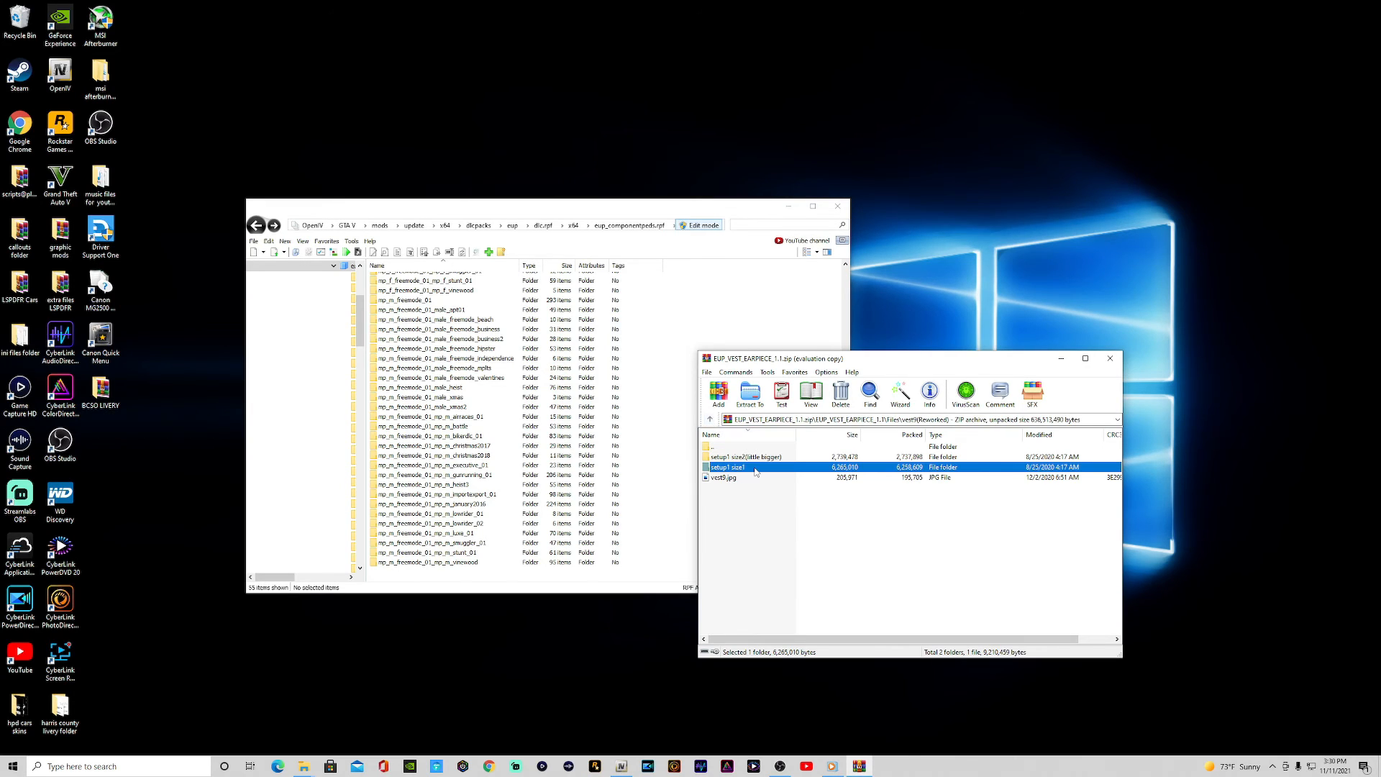
click(710, 420)
Preview vest10.jpg in the vest10(Reworked) folder and add the male freemode folder from its setup1 to eup_componentpeds.rpf.
double_click(748, 487)
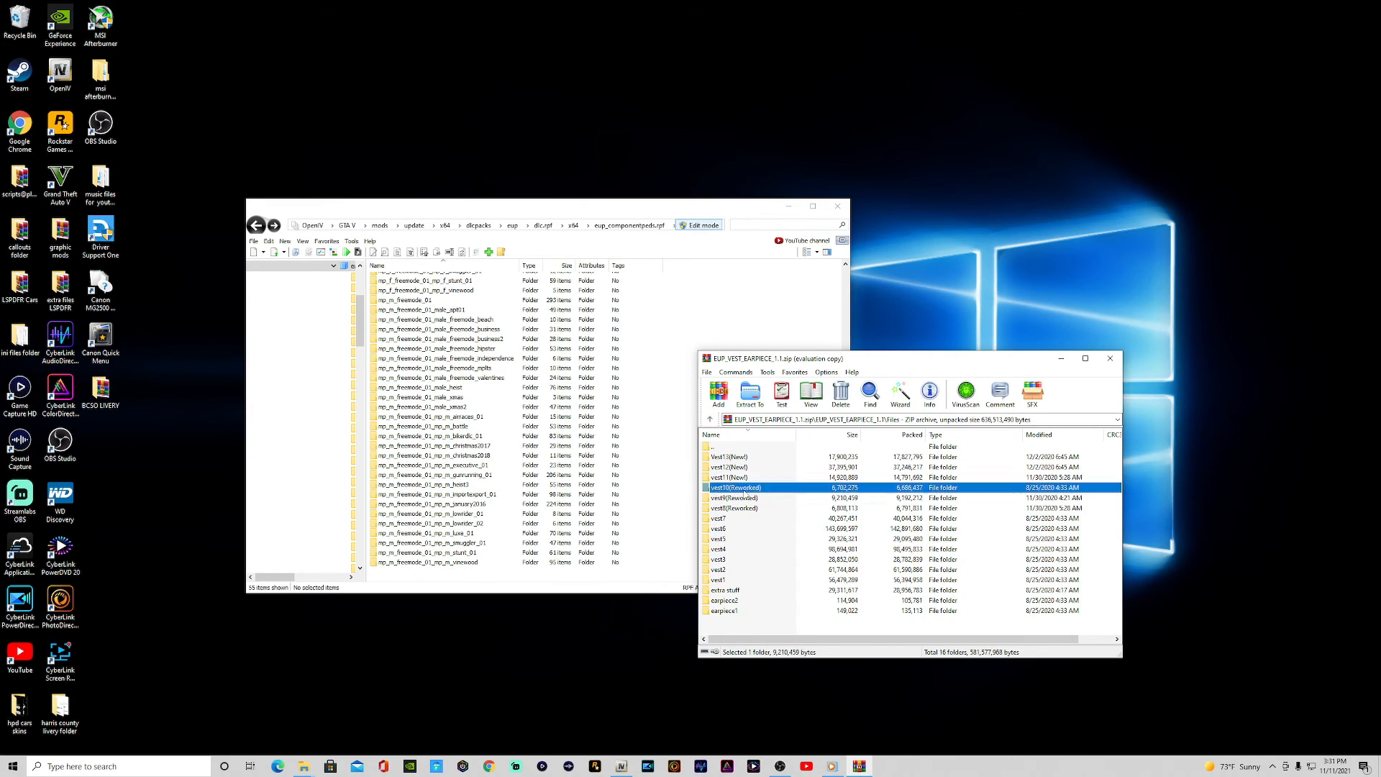
double_click(733, 469)
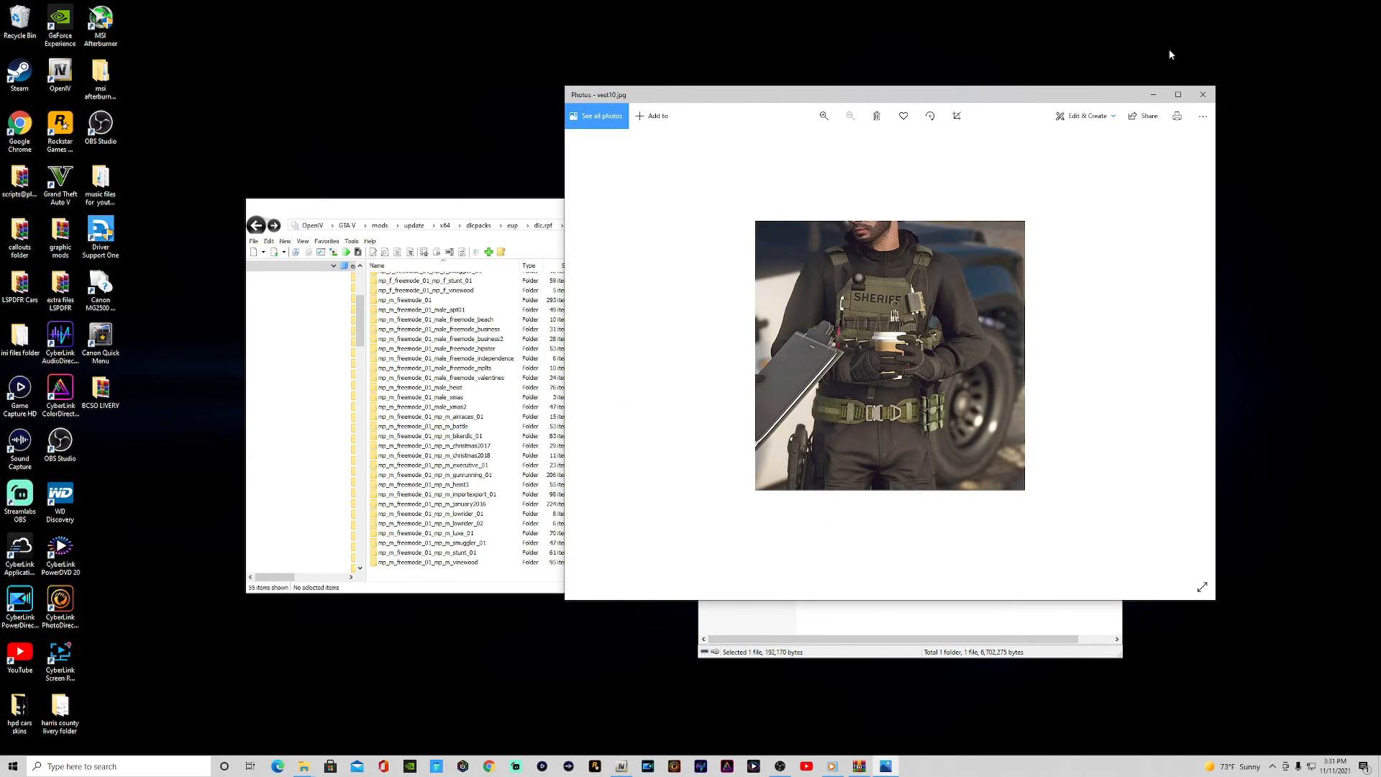
click(1203, 94)
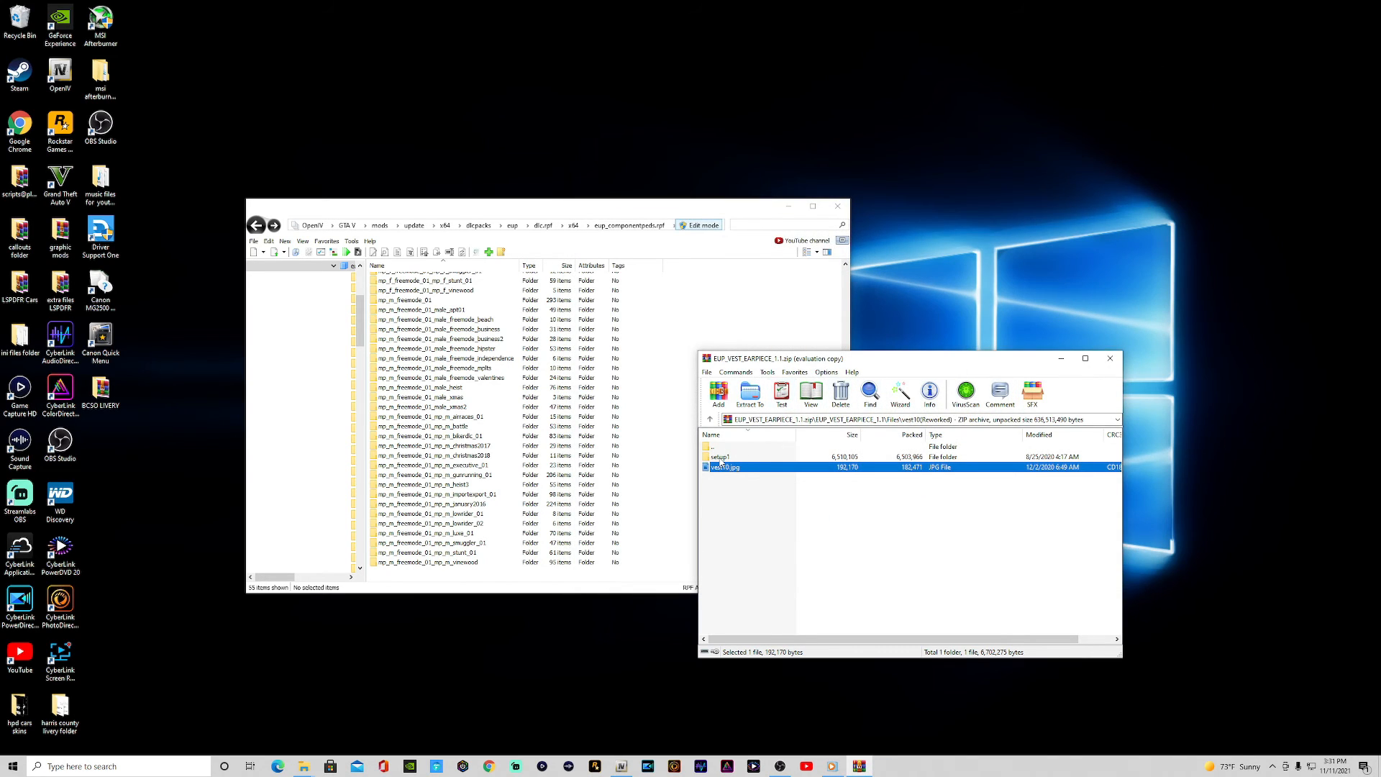
double_click(721, 458)
drag(737, 464, 679, 477)
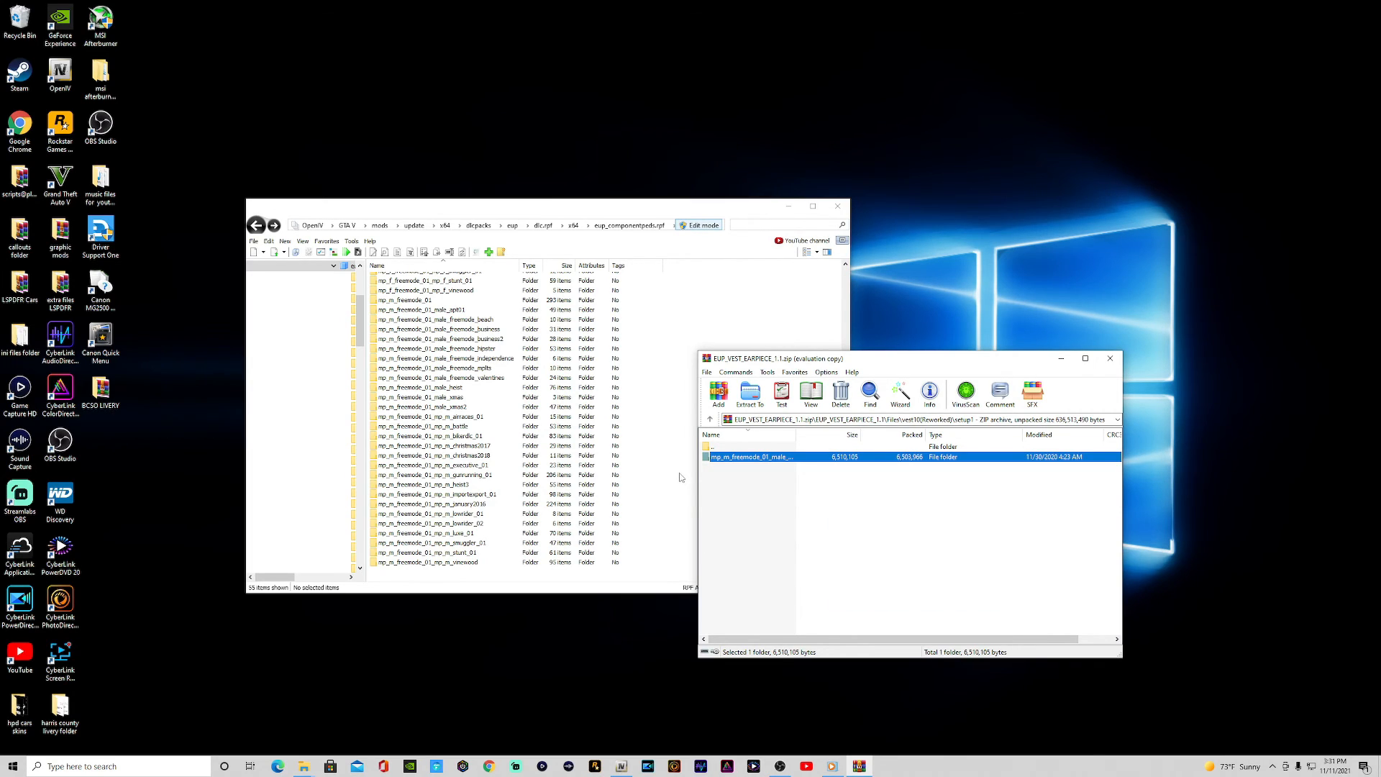
View the vest11.jpg preview image in the archive's vest11(New!) folder and close it.
click(710, 420)
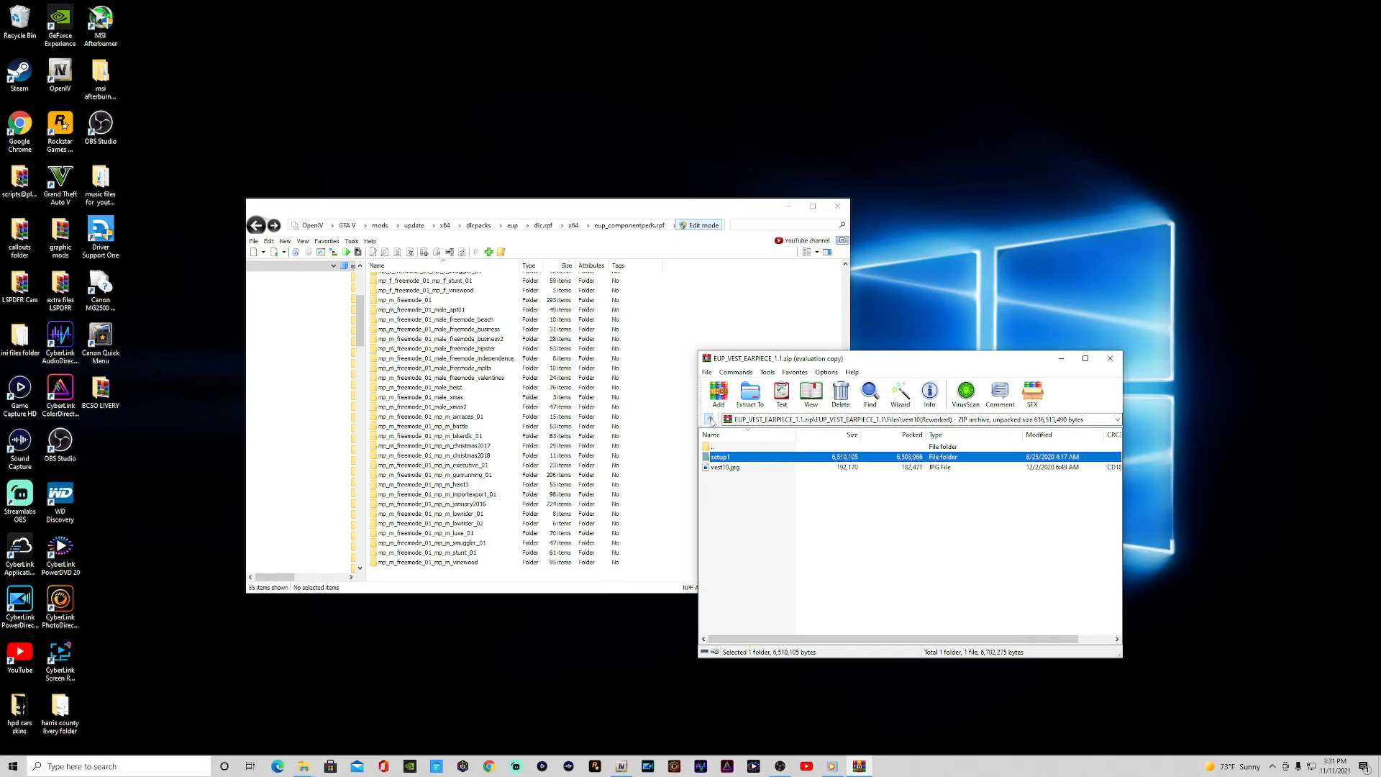
click(710, 419)
double_click(721, 478)
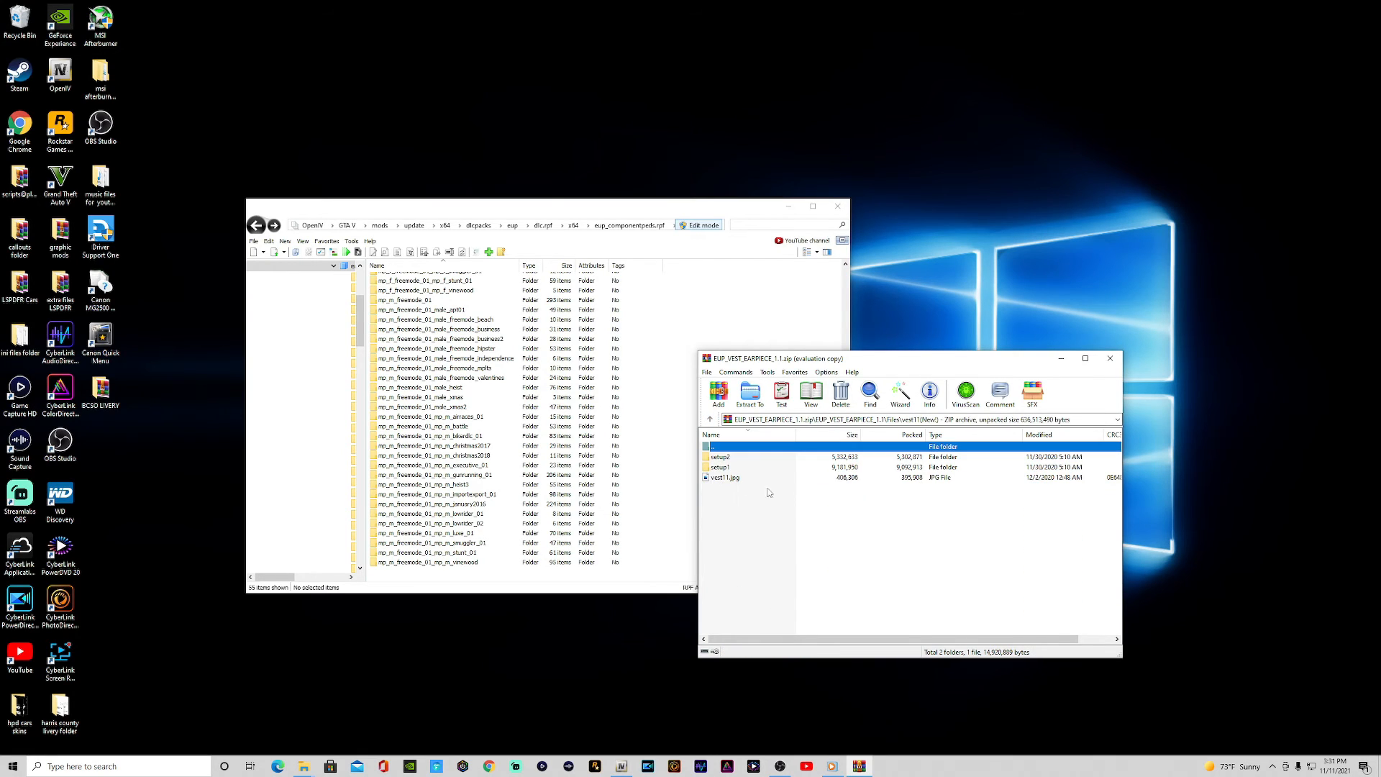
double_click(730, 478)
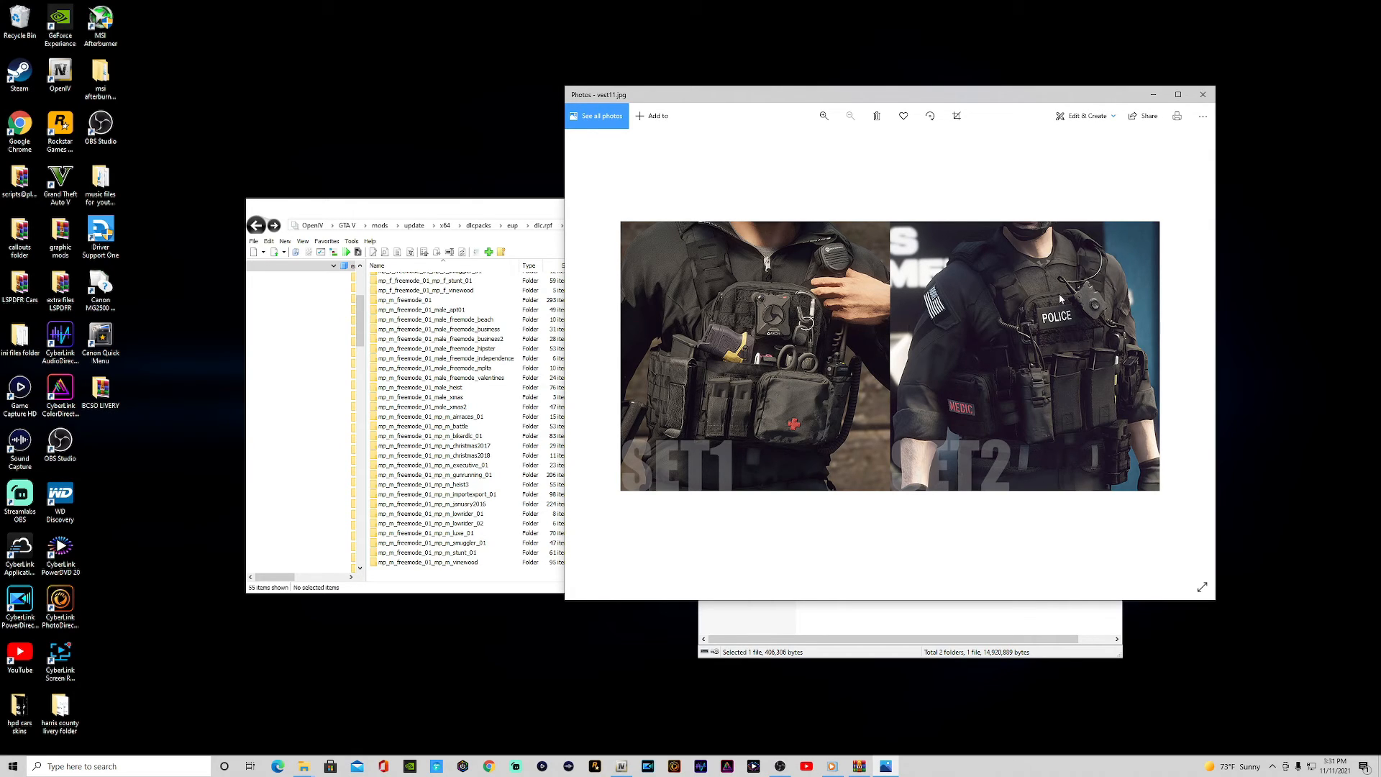
click(1203, 95)
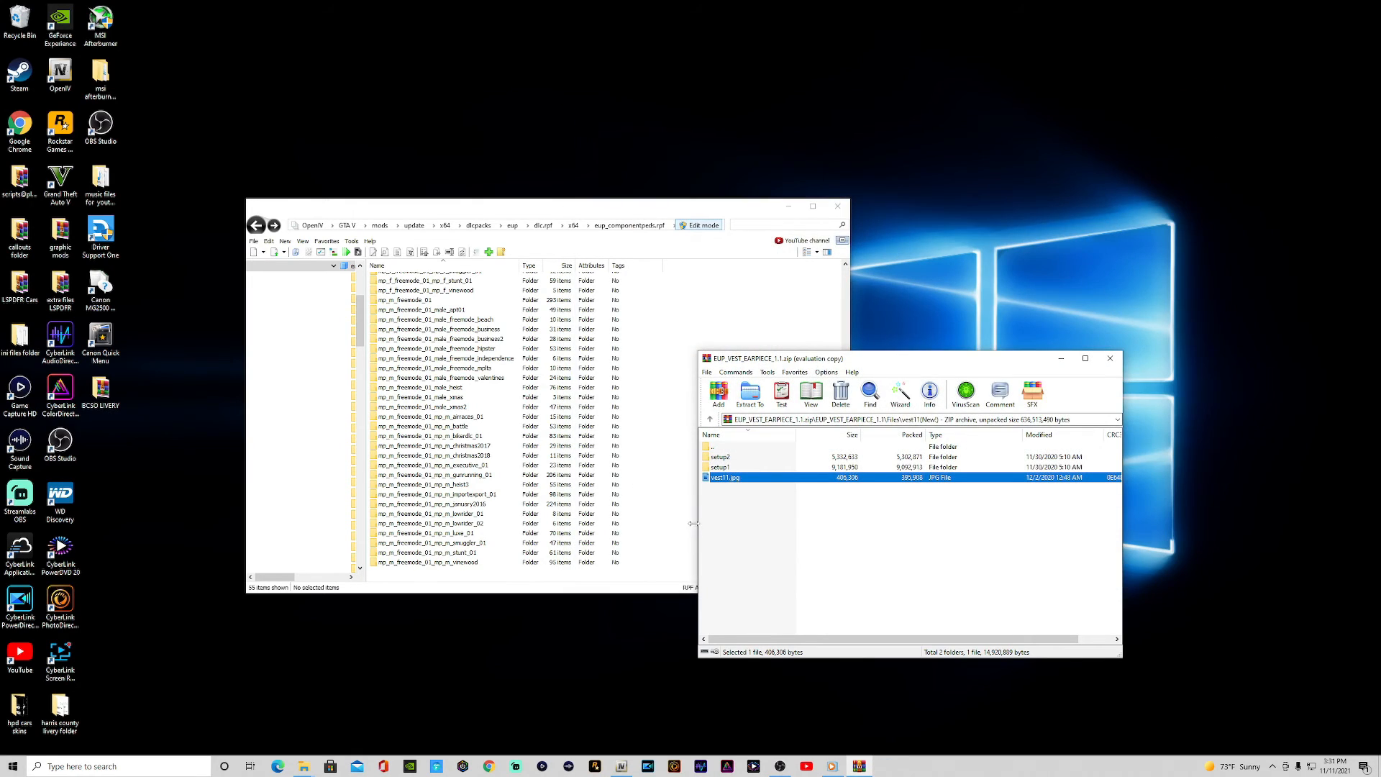
Add the male freemode folder from vest11(New!)'s setup1 to eup_componentpeds.rpf, returning the archive to its Files folder.
double_click(722, 469)
drag(727, 458, 677, 512)
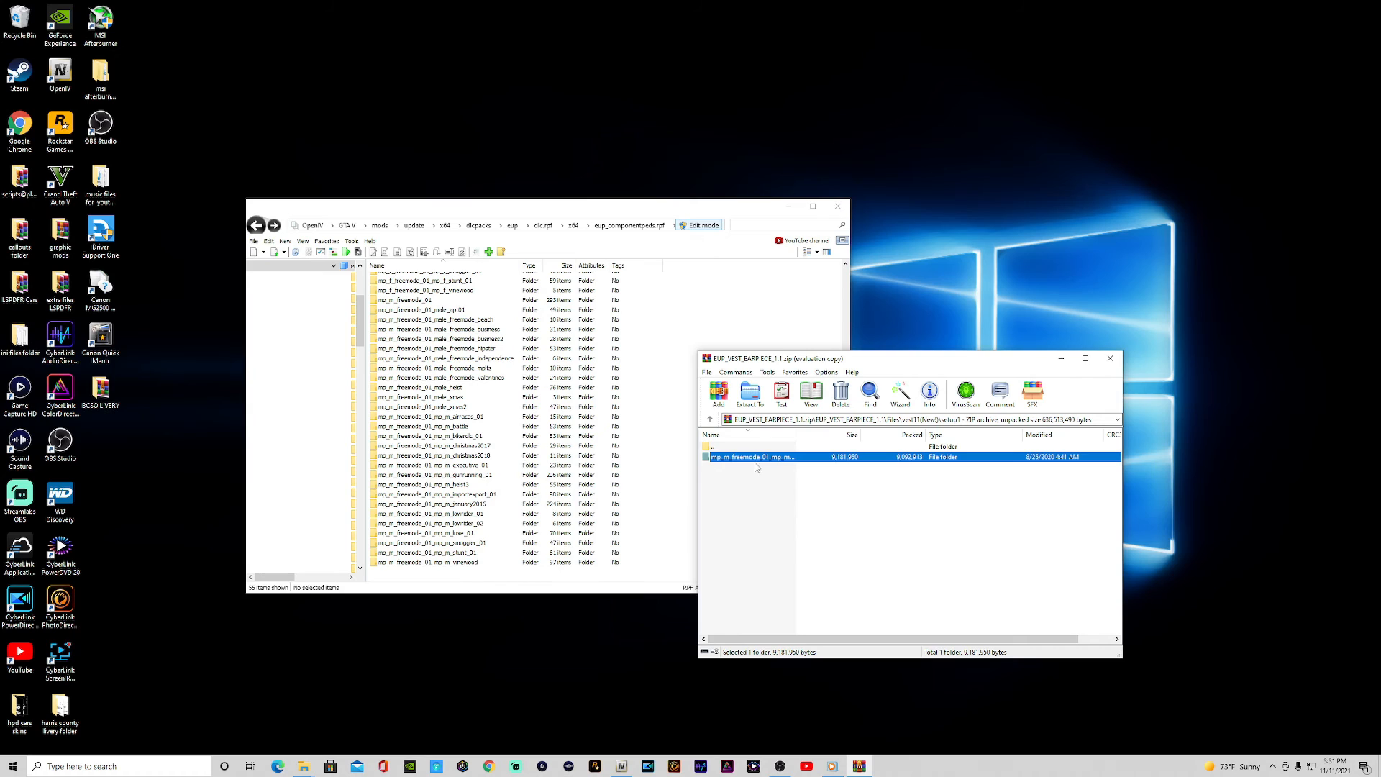
click(711, 420)
click(711, 421)
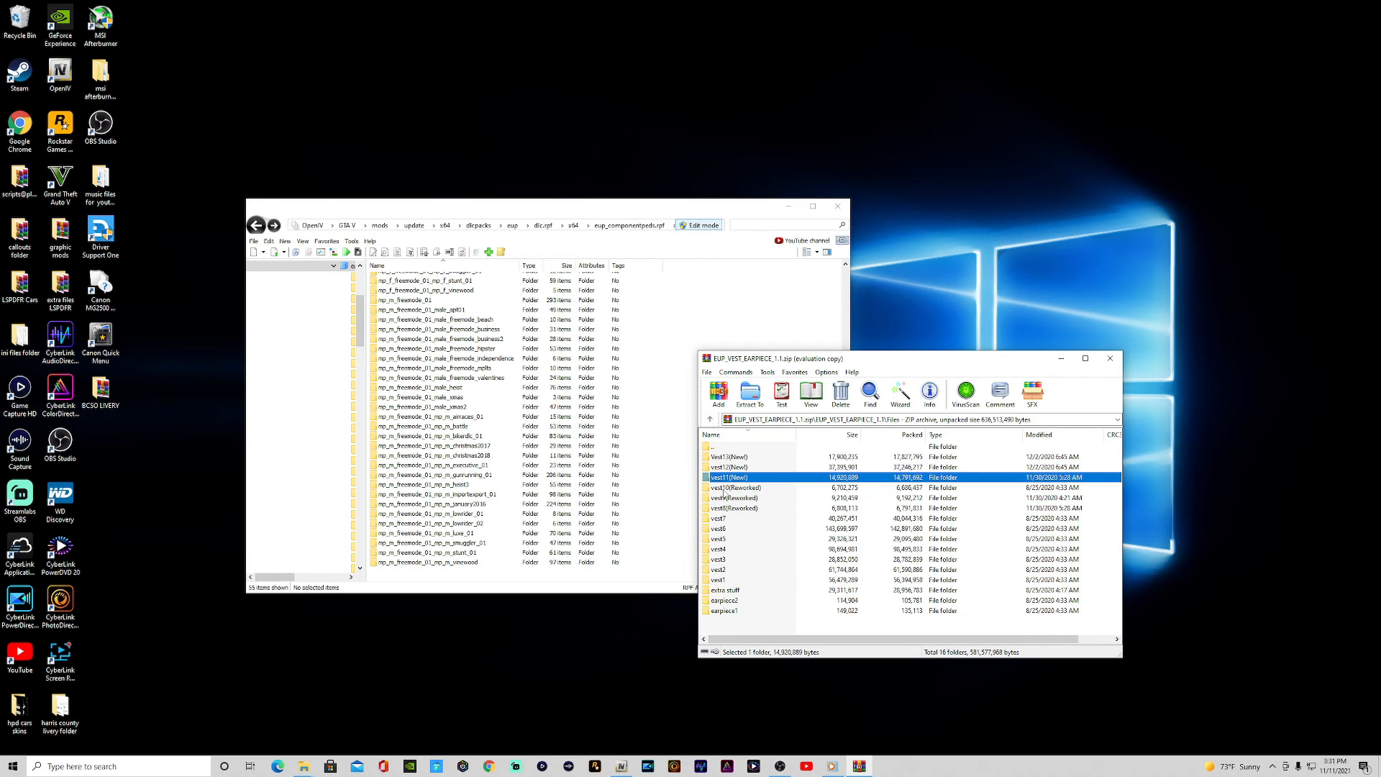
Preview vest12.jpg in the vest12(New!) folder and add the male freemode folder from its setup3 to eup_componentpeds.rpf.
double_click(727, 467)
double_click(724, 498)
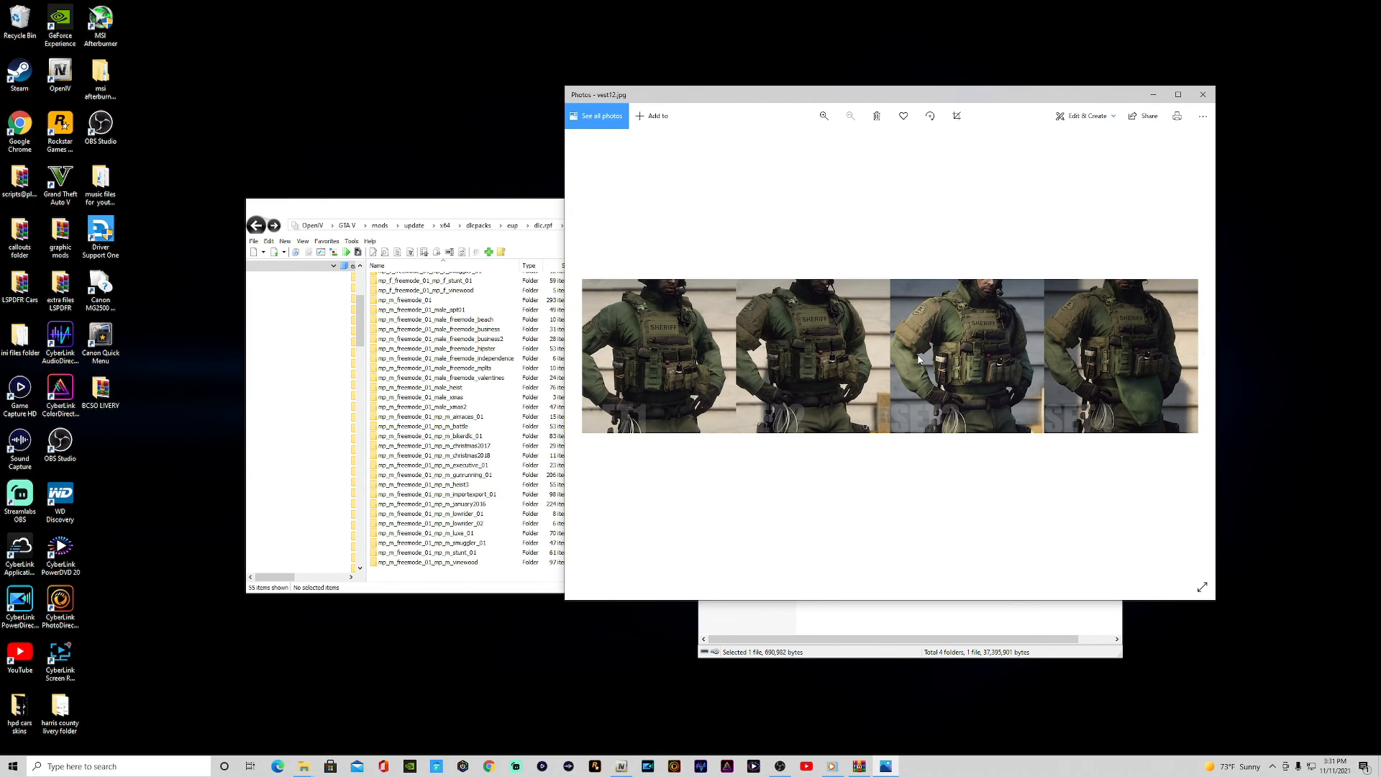
click(1203, 94)
double_click(728, 469)
drag(723, 459, 678, 511)
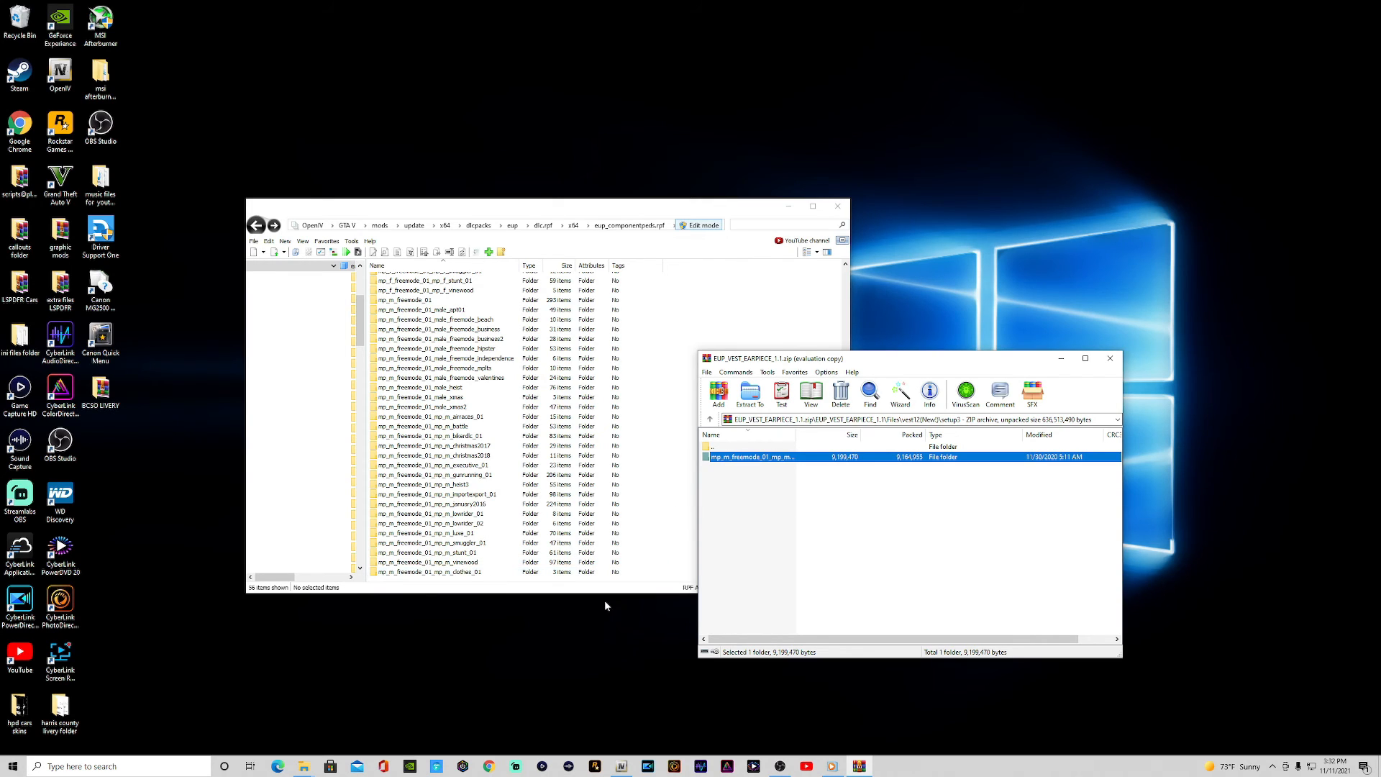
click(710, 418)
double_click(727, 446)
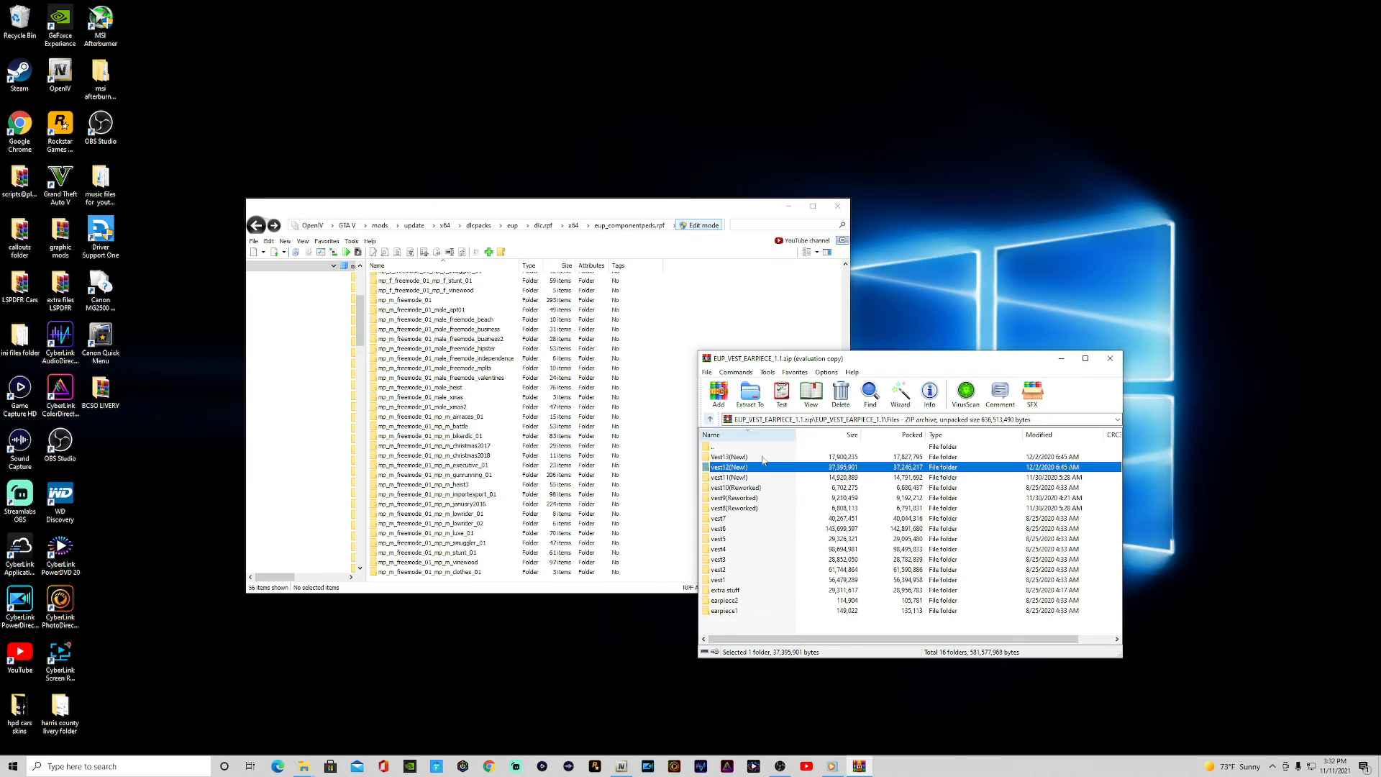
View the vest13.jpg preview image in the Vest13(New!) folder and close it.
double_click(744, 457)
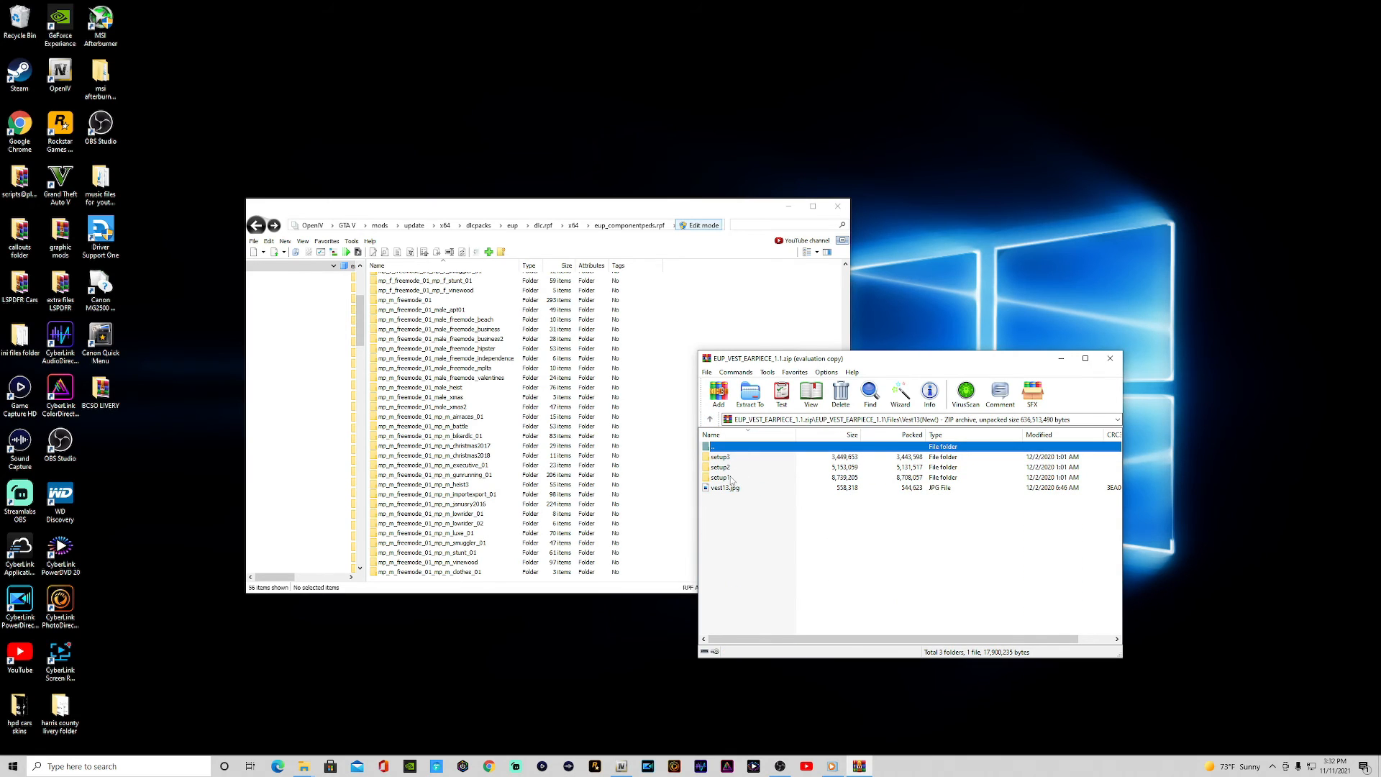
click(725, 489)
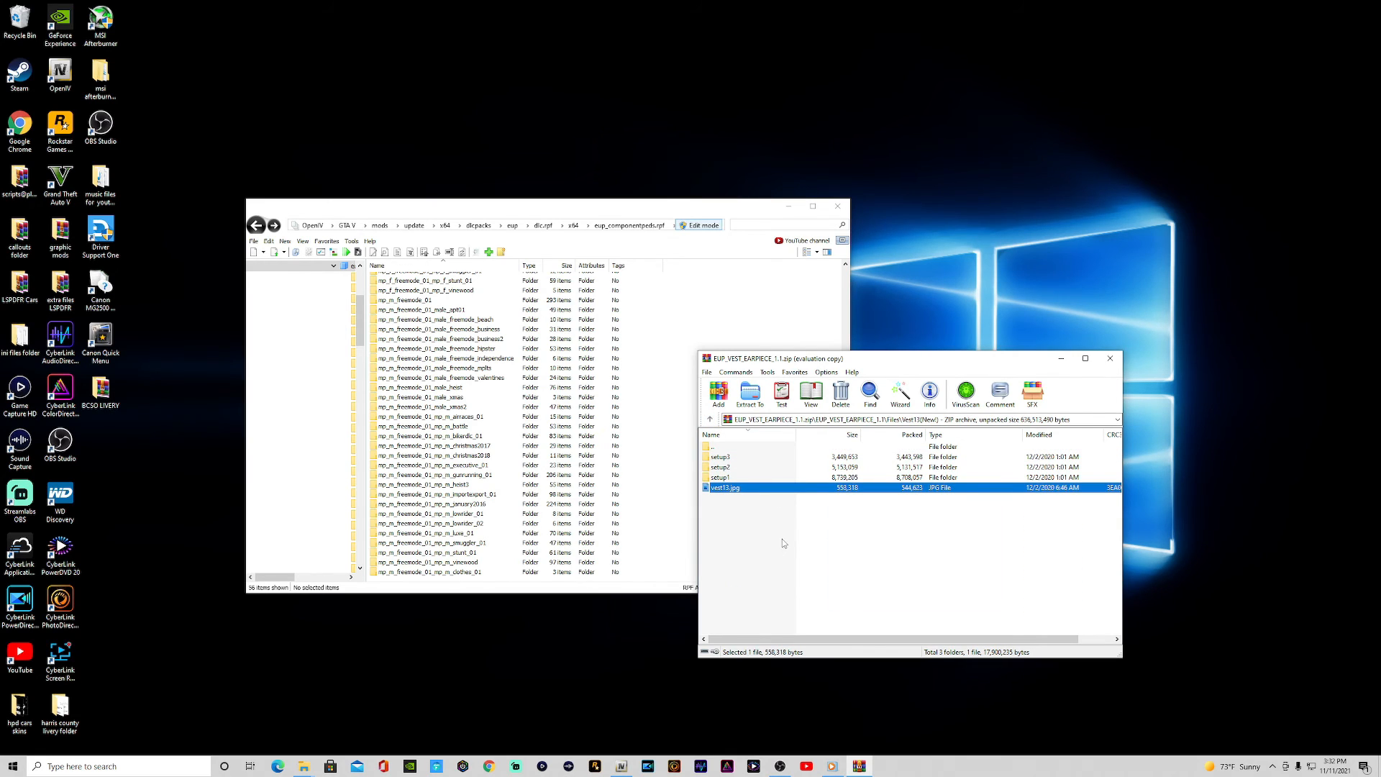
click(777, 543)
double_click(731, 490)
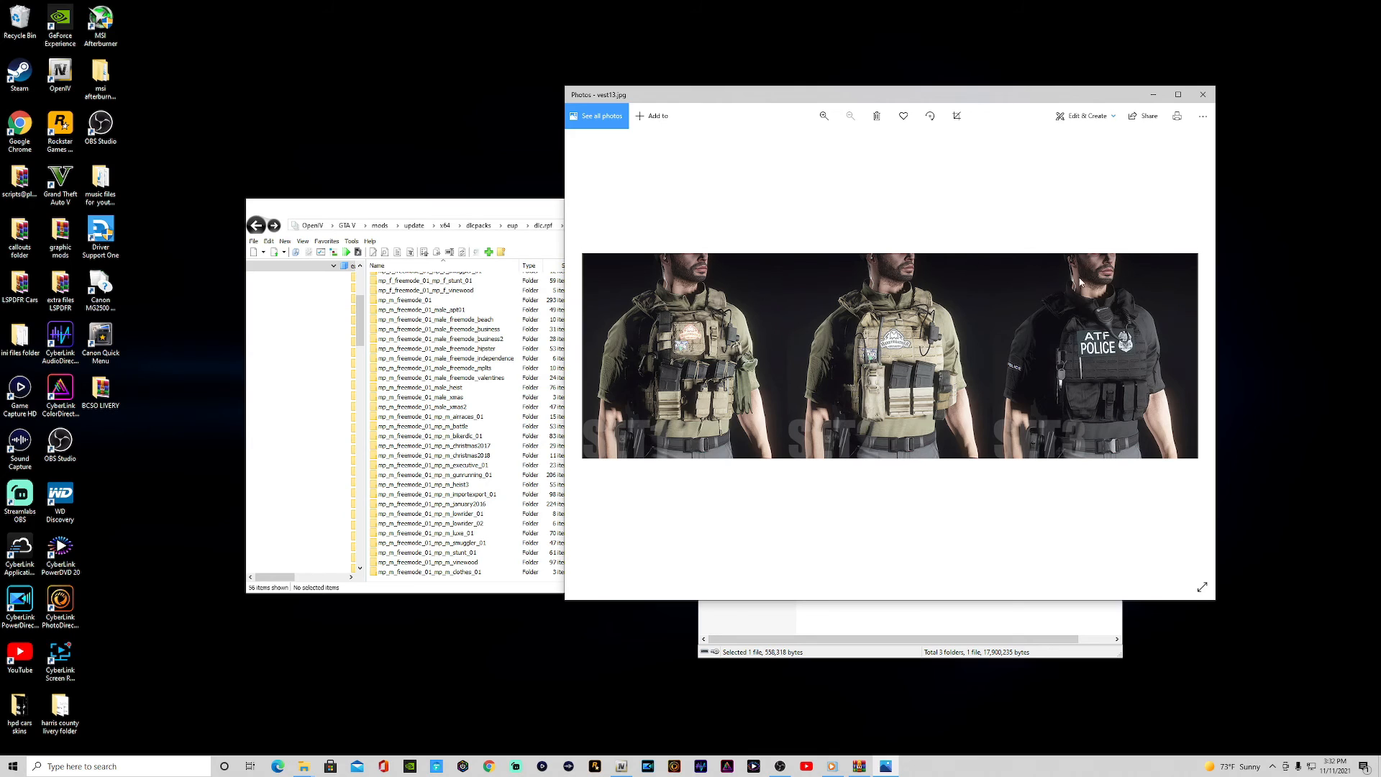
click(1201, 99)
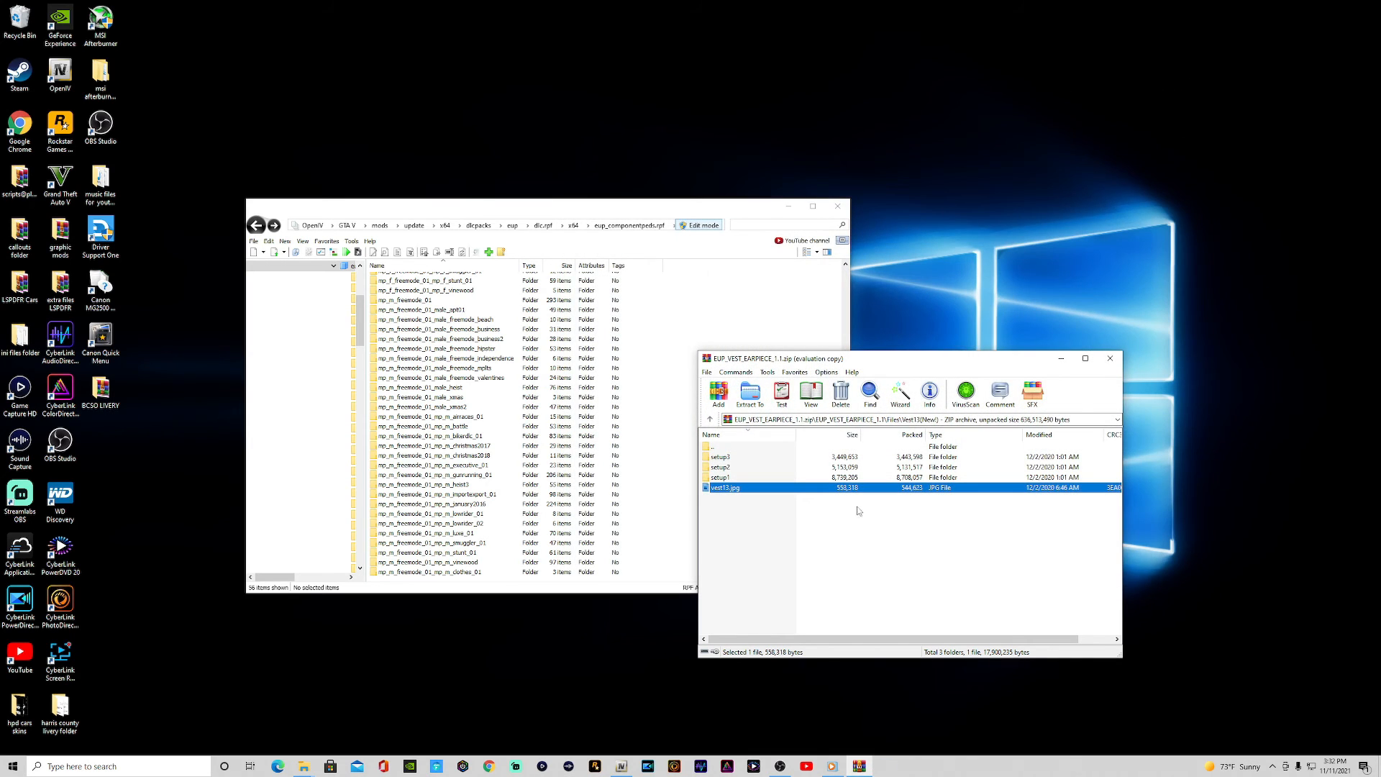
Close the EUP_VEST_EARPIECE_1.1 archive and return OpenIV to the GTA V root folder.
click(1109, 361)
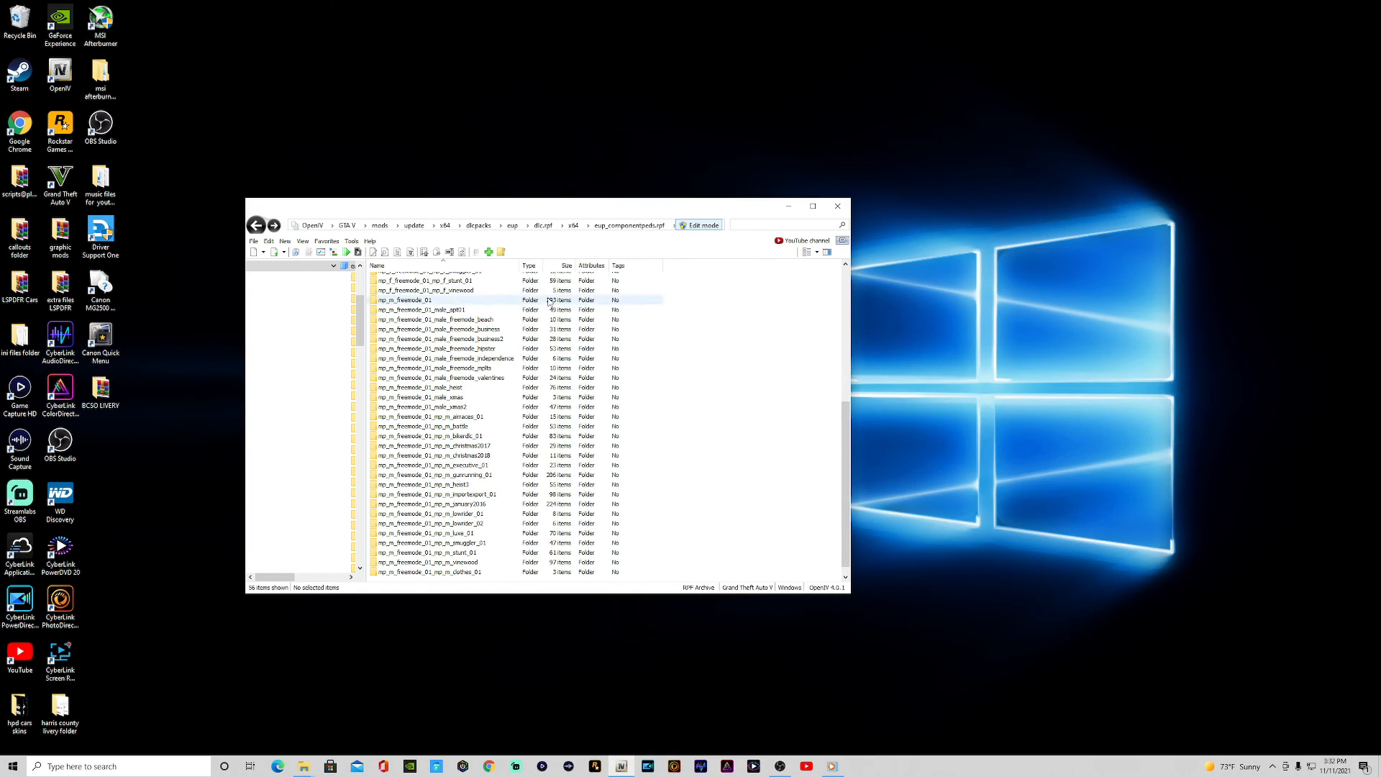
click(253, 241)
click(290, 370)
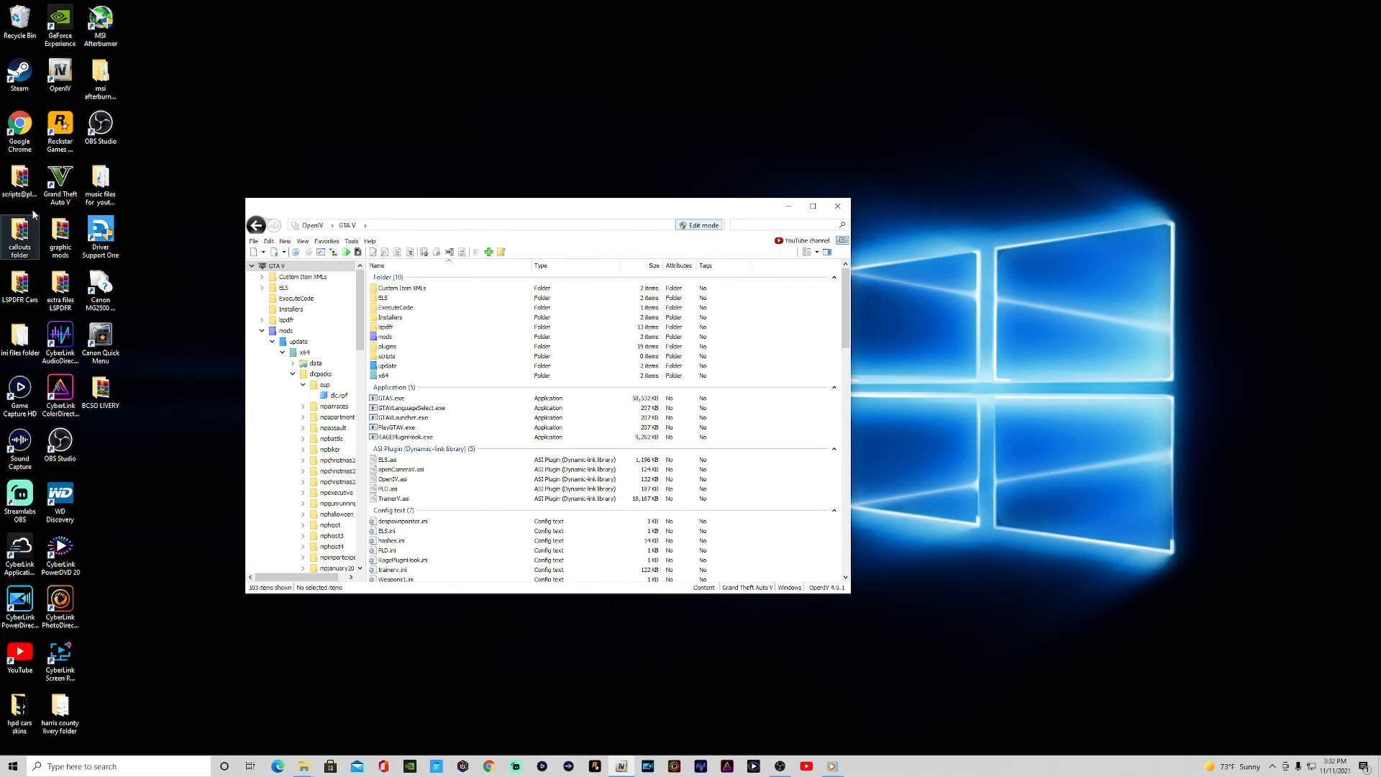
Open the Police K9 Shepherd V1.01 archive from the scripts@plugins folder and close the folder window.
double_click(29, 184)
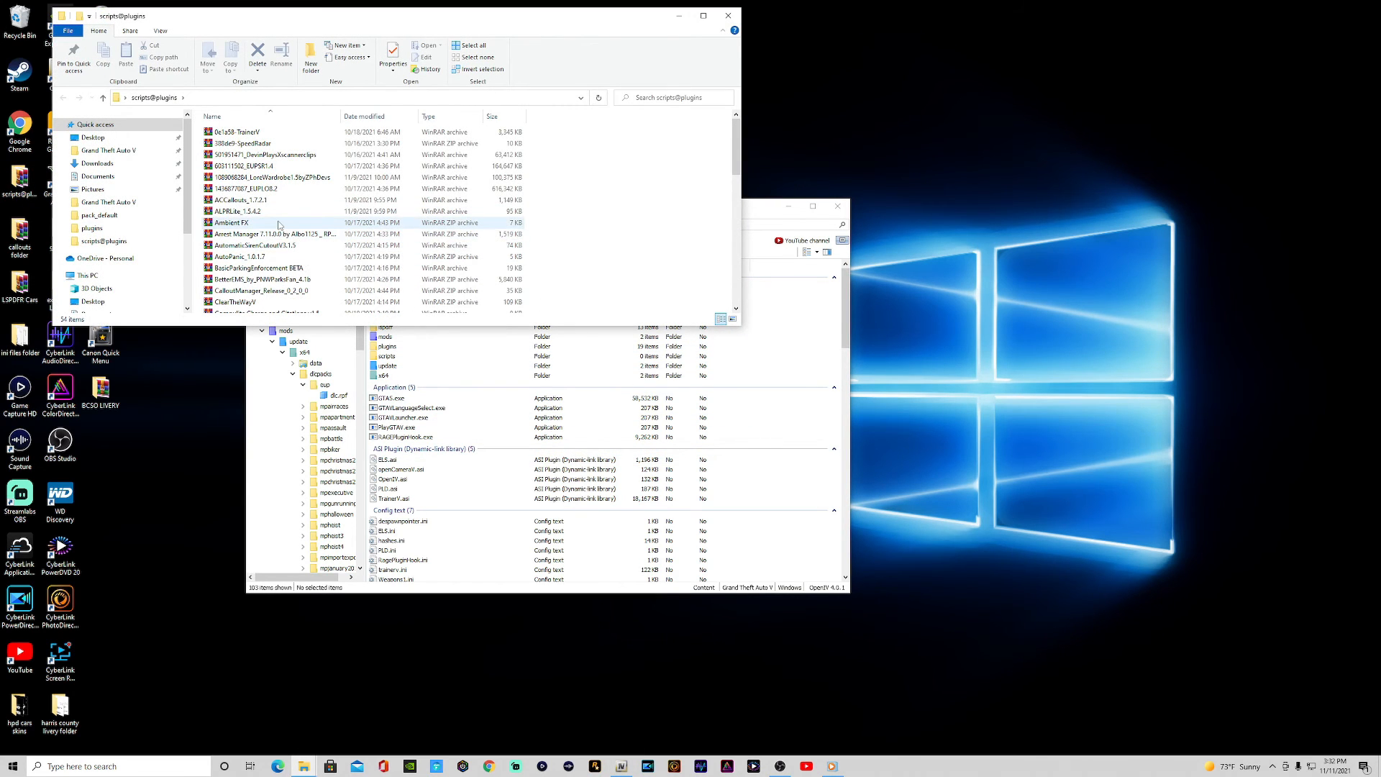
scroll(278, 227, down, 5)
scroll(278, 225, down, 1)
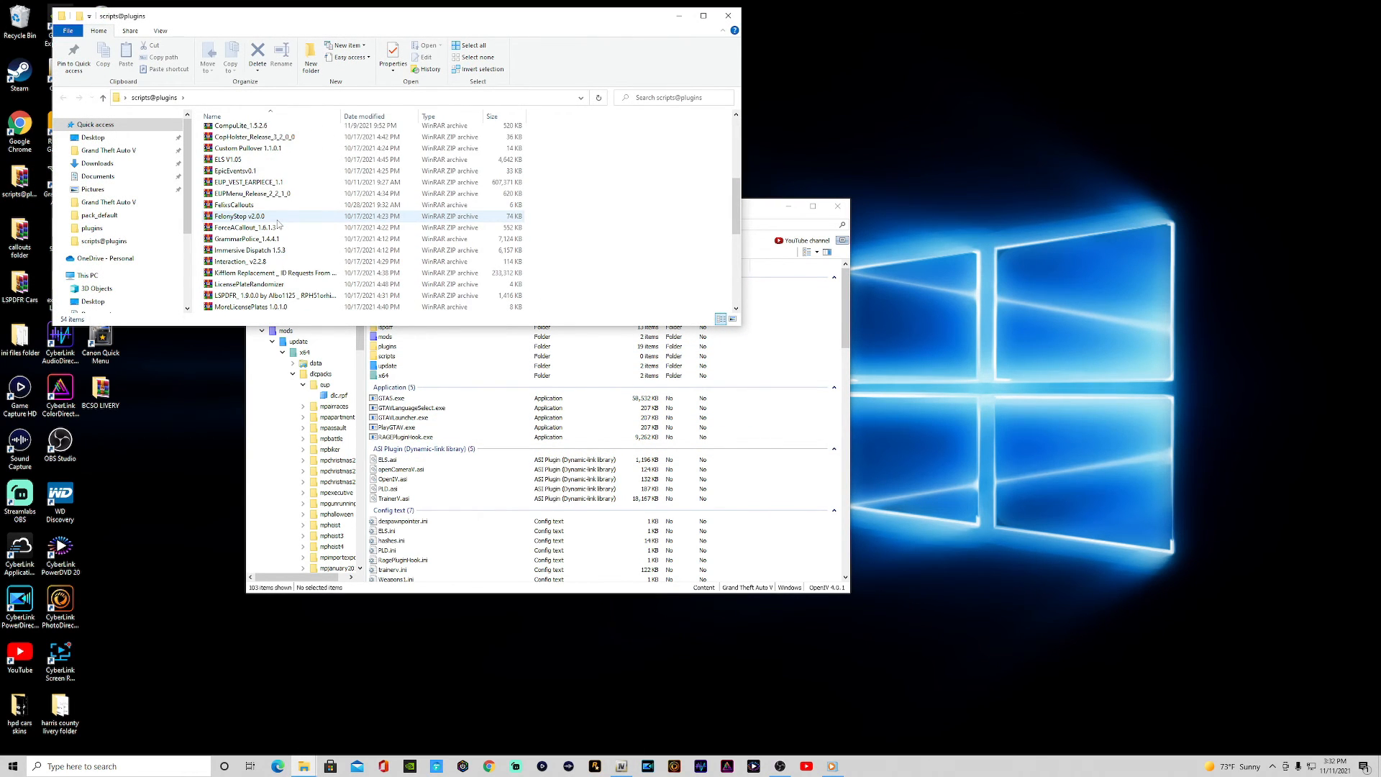
scroll(278, 225, down, 3)
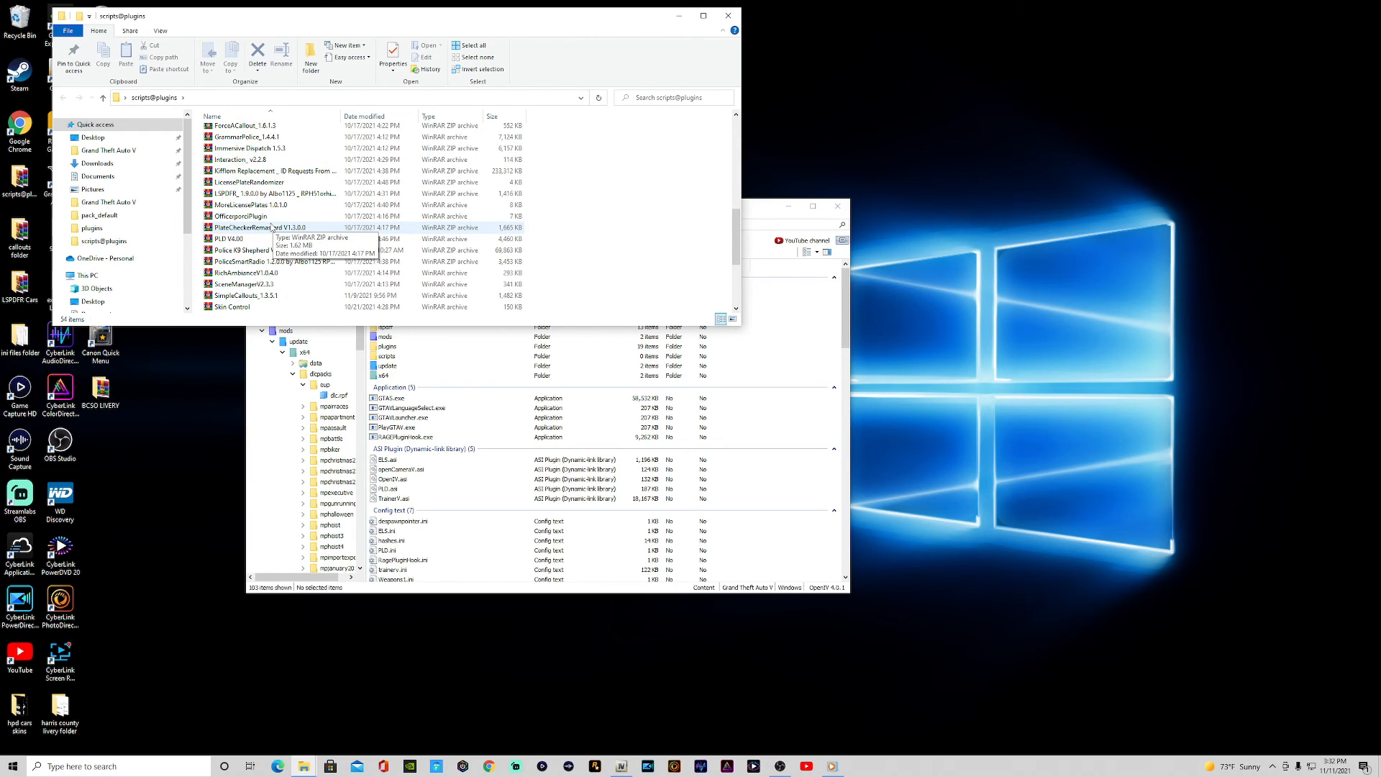
double_click(244, 249)
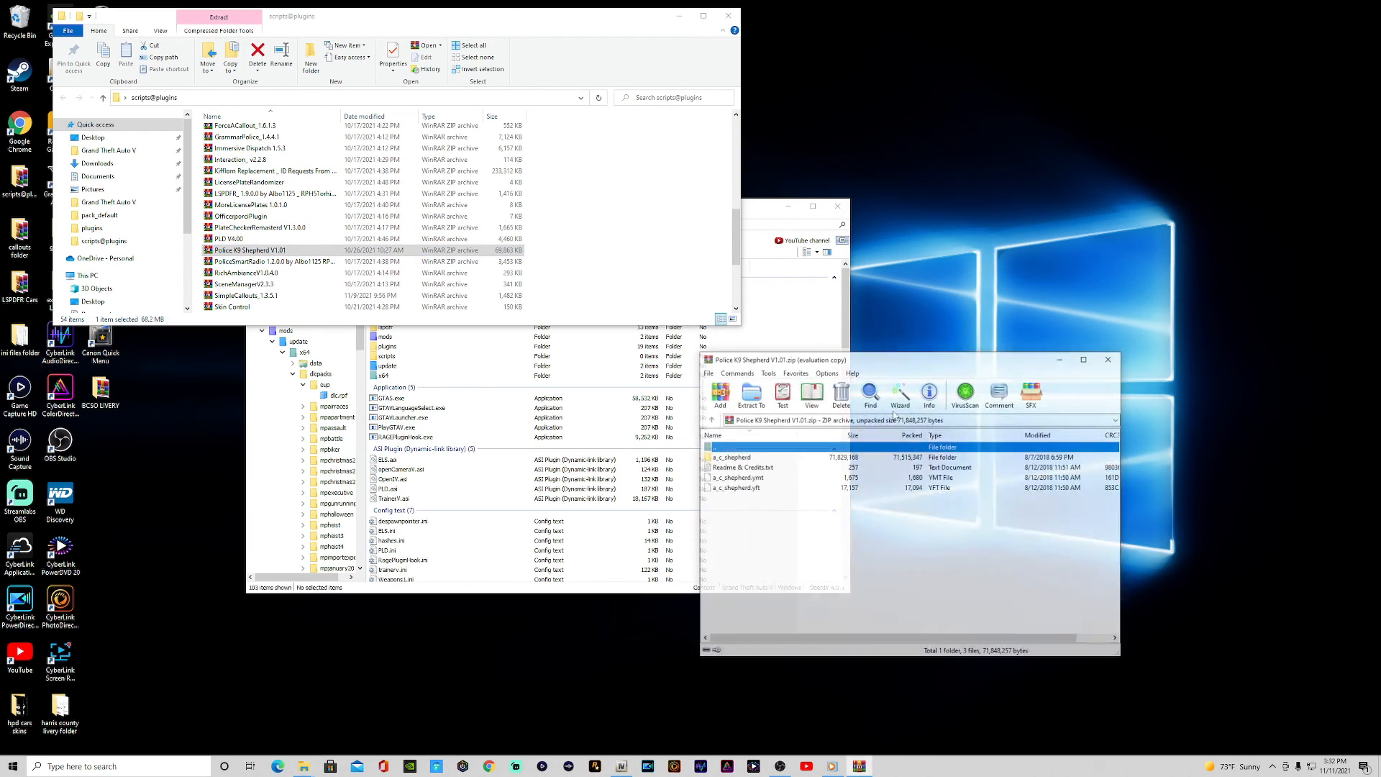
click(728, 15)
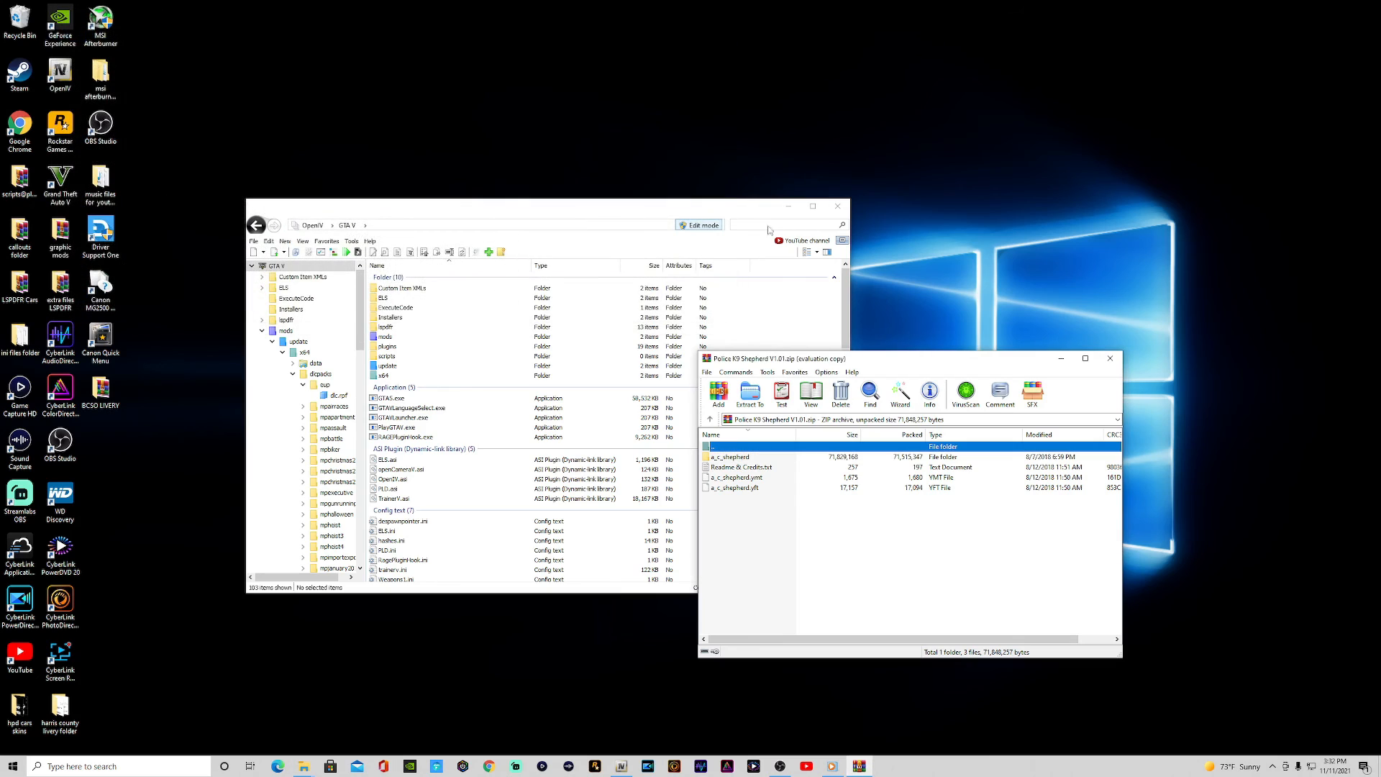
Open the archive's Readme & Credits.txt to read the K9 model's install path.
click(738, 468)
click(771, 516)
double_click(741, 469)
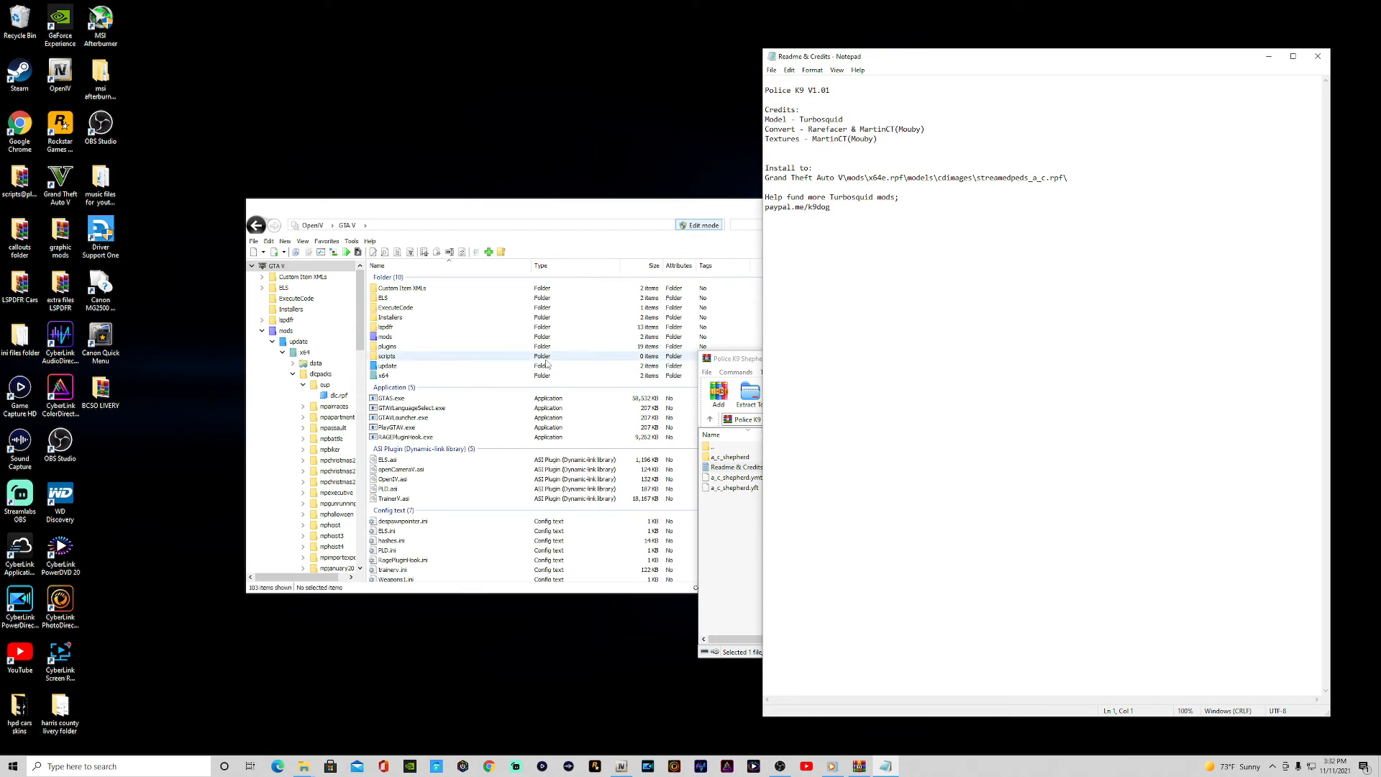
Collapse the expanded mods folder and its subfolders in the GTA V folder tree.
double_click(386, 336)
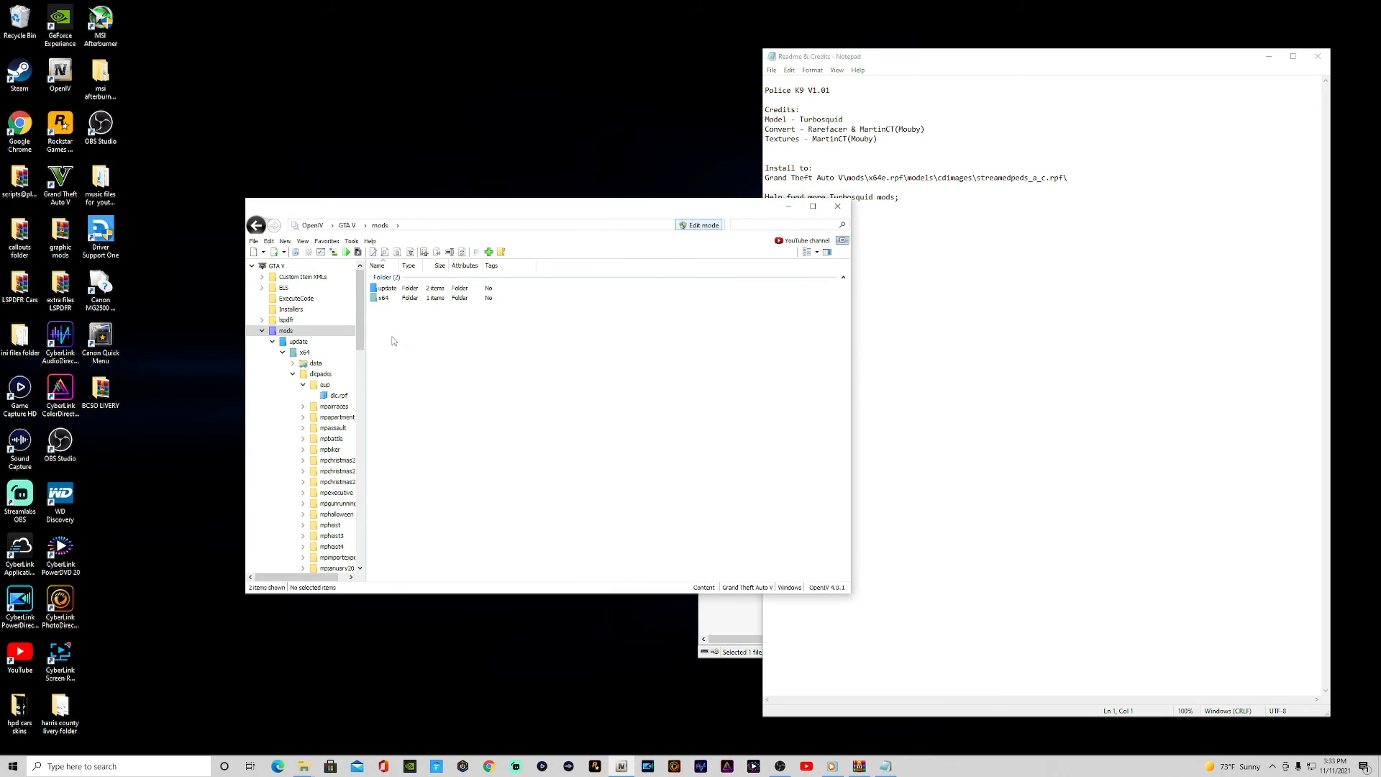
click(256, 225)
scroll(300, 498, down, 14)
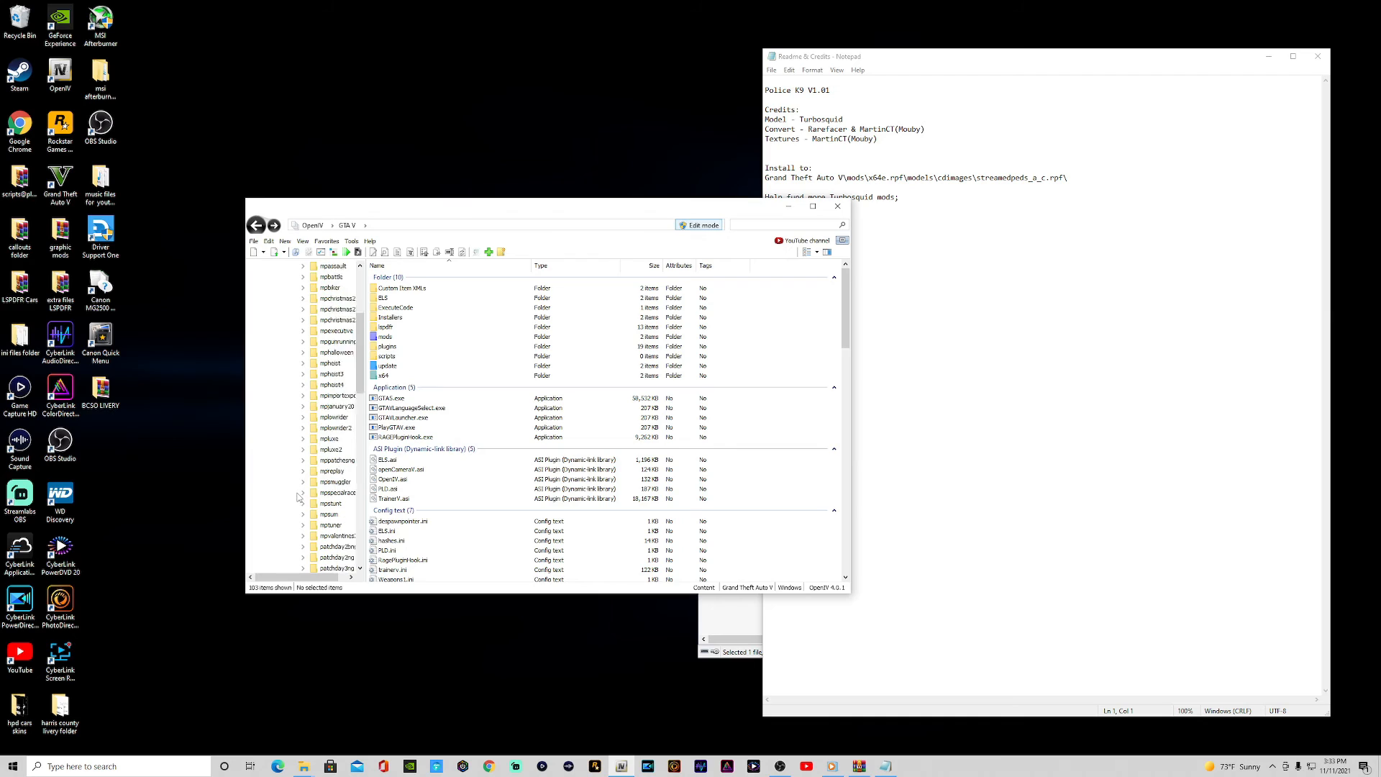
scroll(298, 491, up, 14)
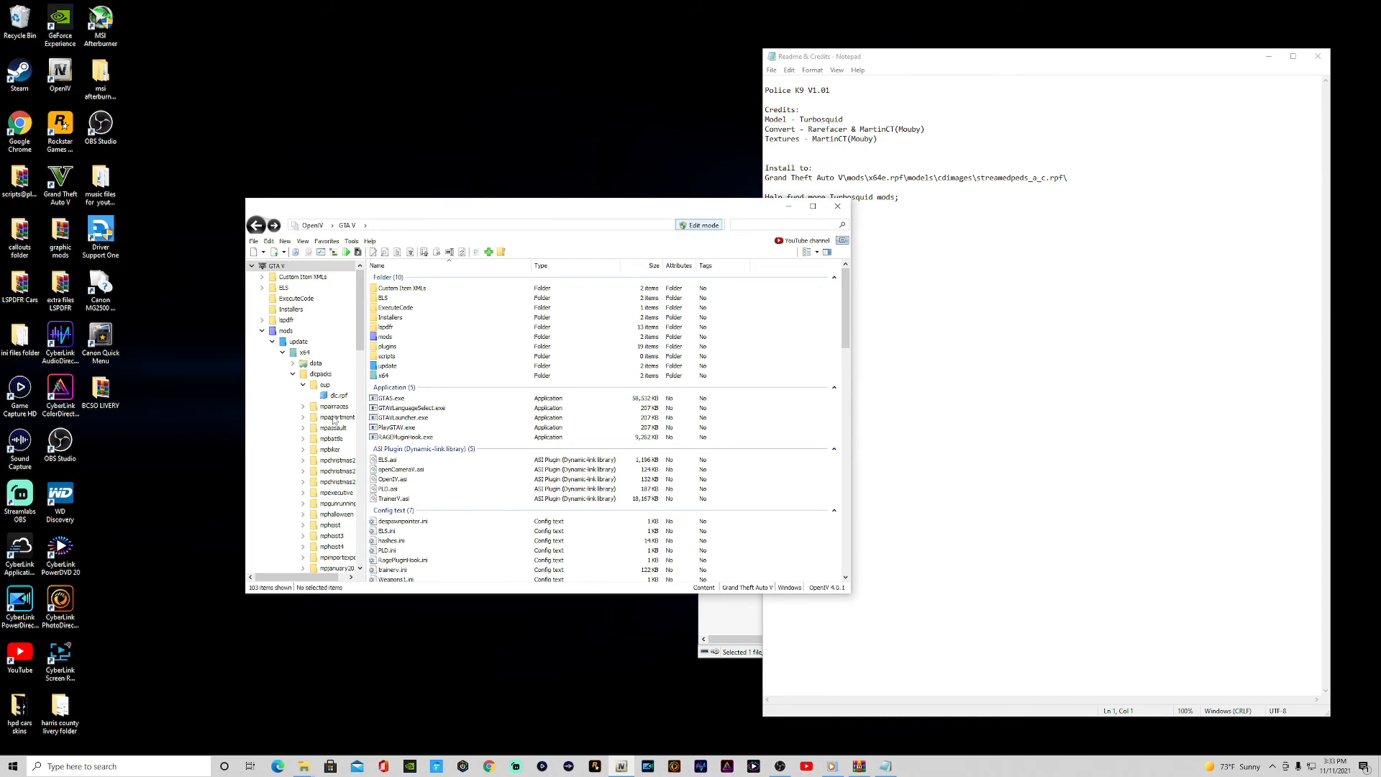
click(303, 386)
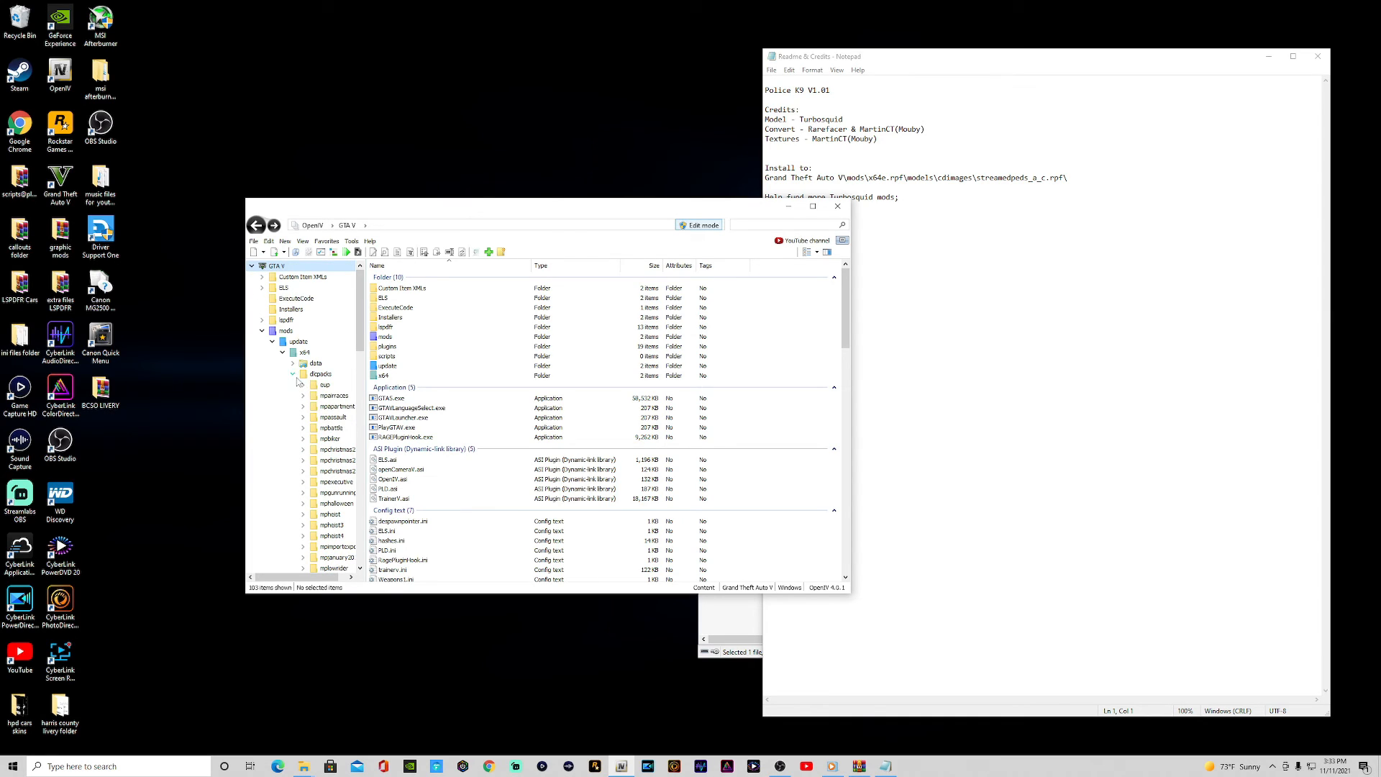
click(294, 374)
click(292, 364)
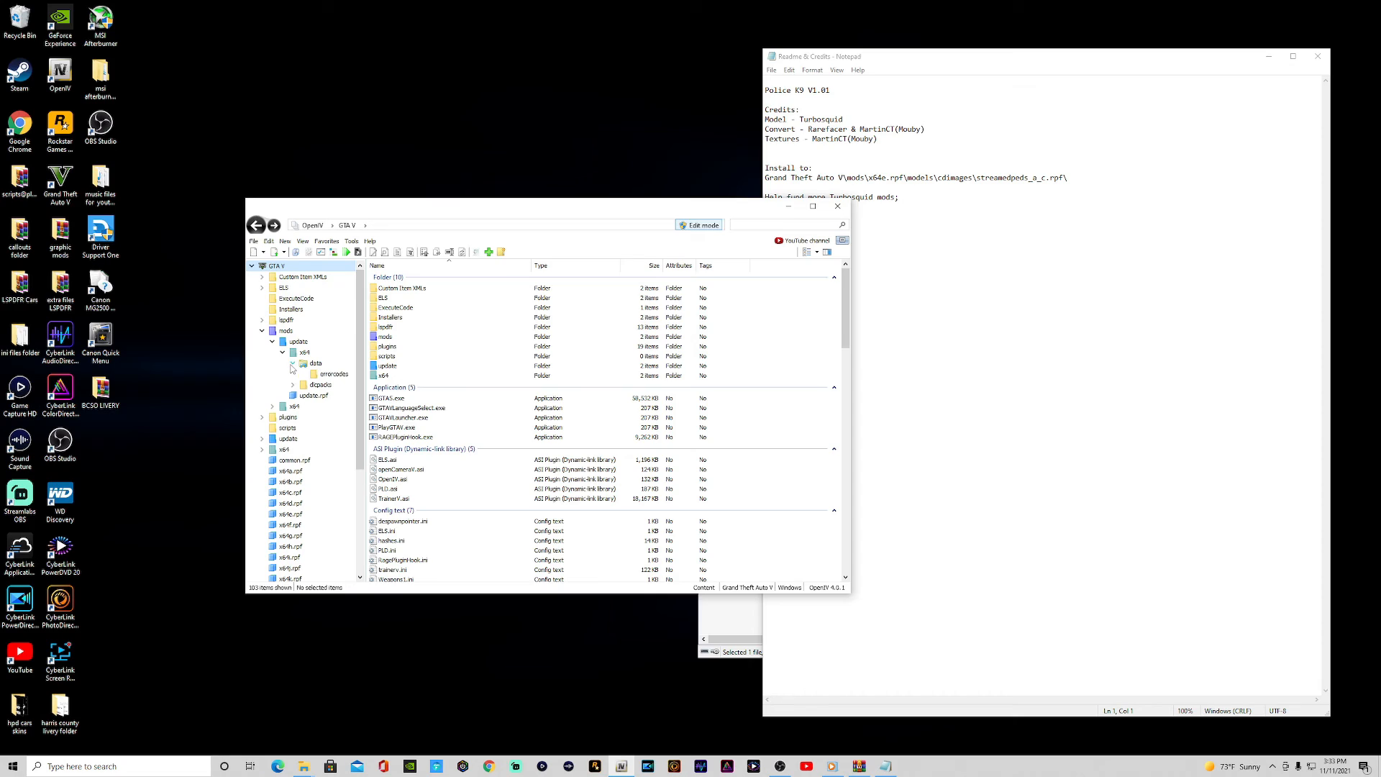
click(293, 365)
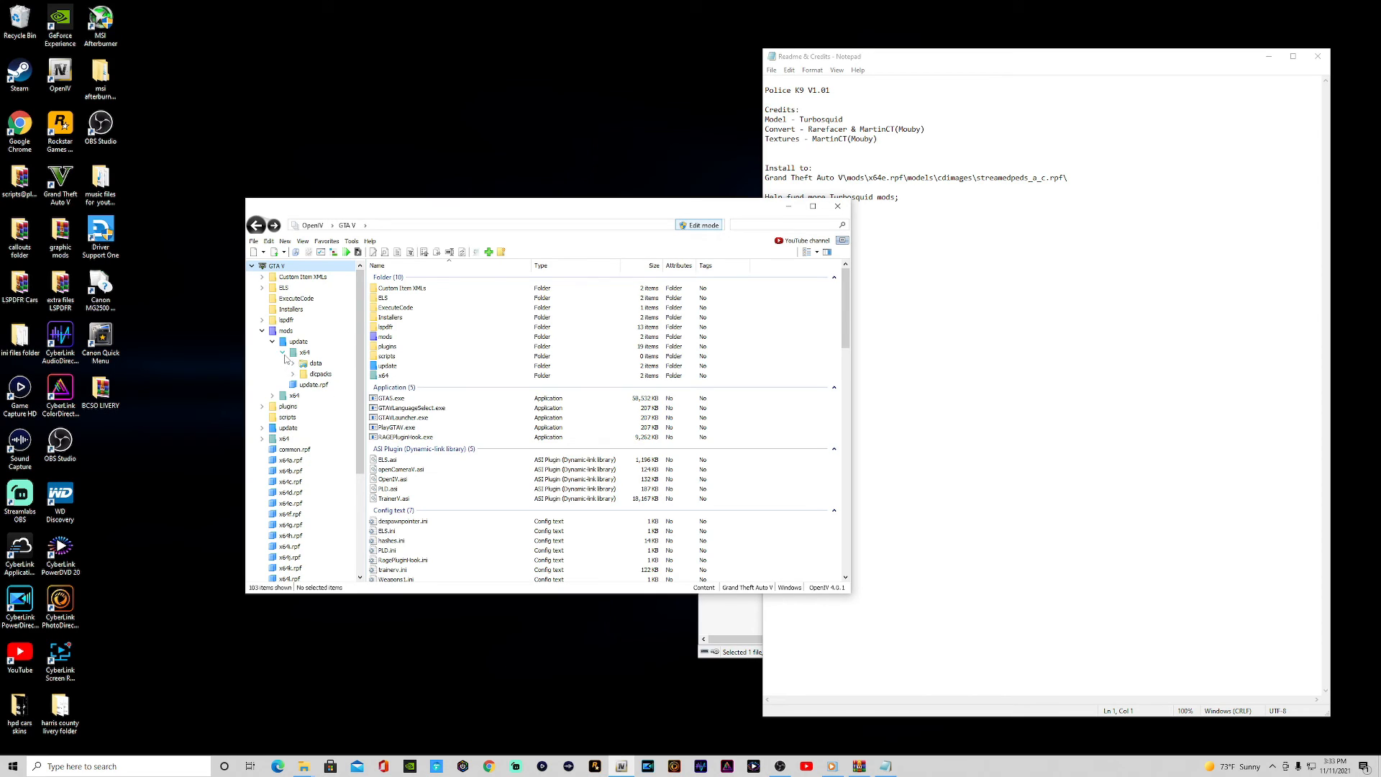
click(283, 353)
click(273, 342)
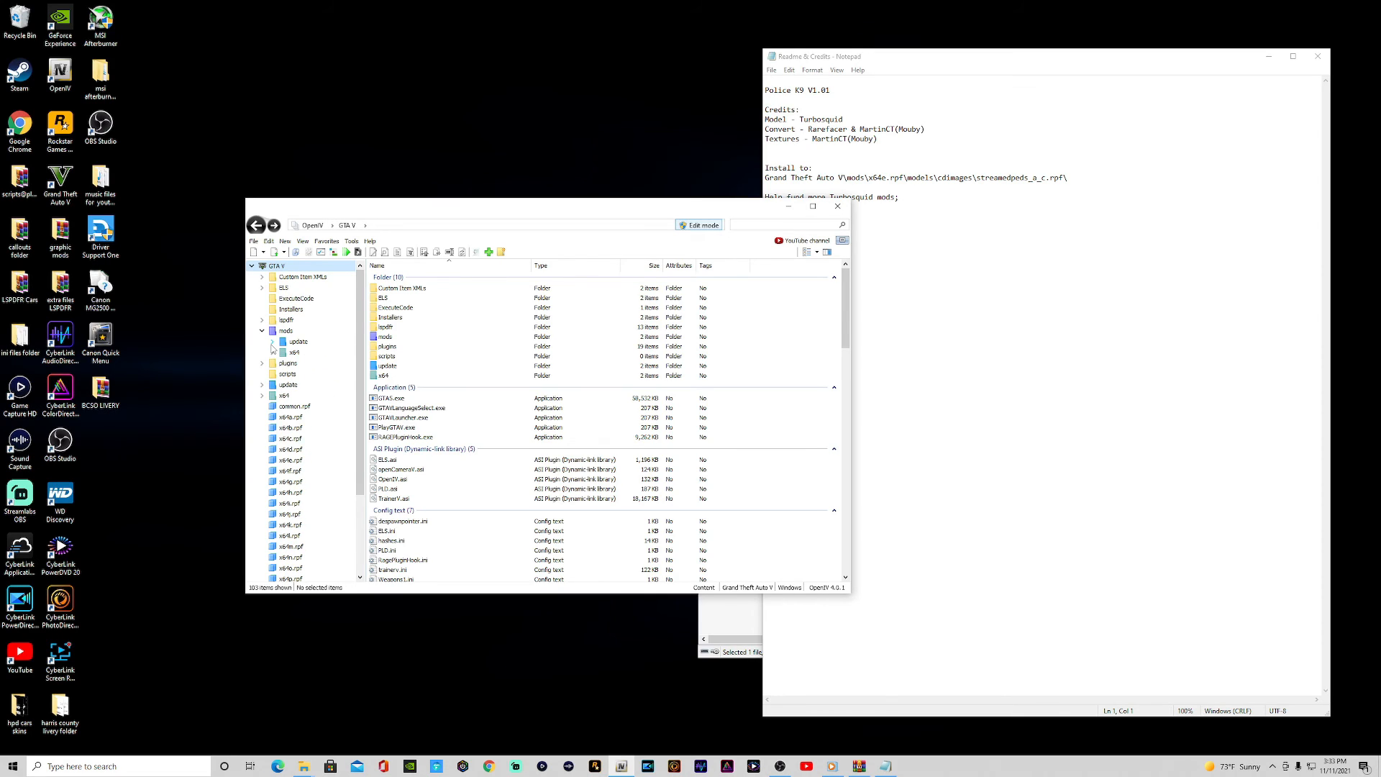
click(263, 332)
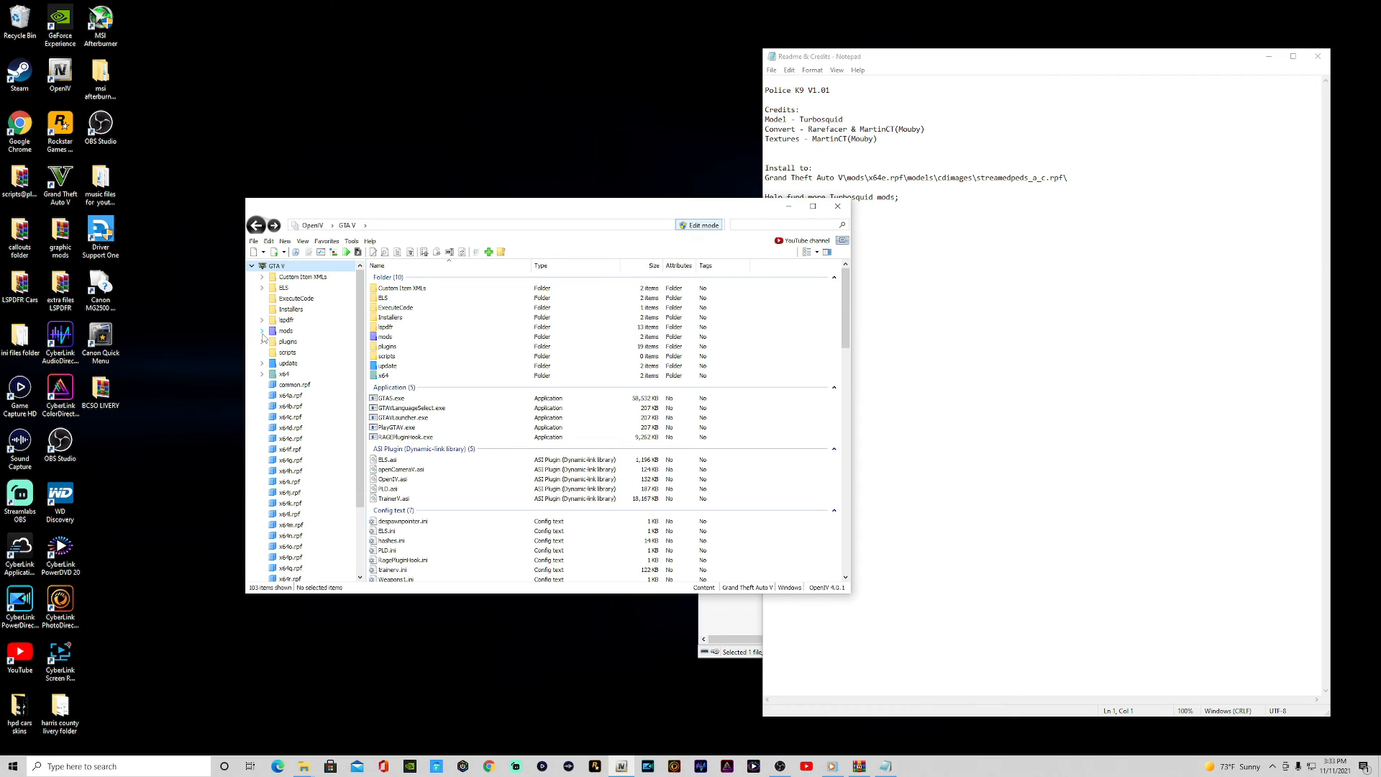
Open x64e.rpf from the GTA V root, copy it to the mods folder, and close the readme.
double_click(287, 440)
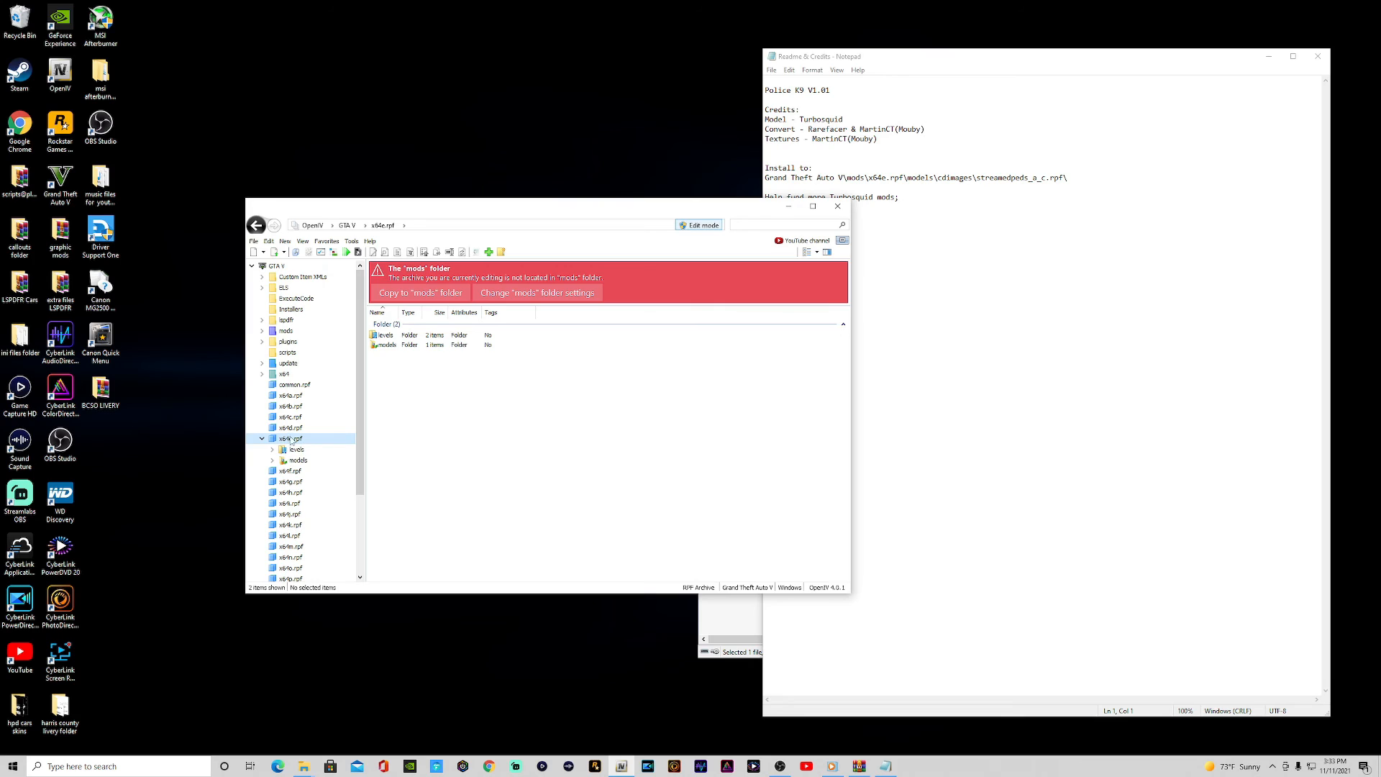
click(421, 293)
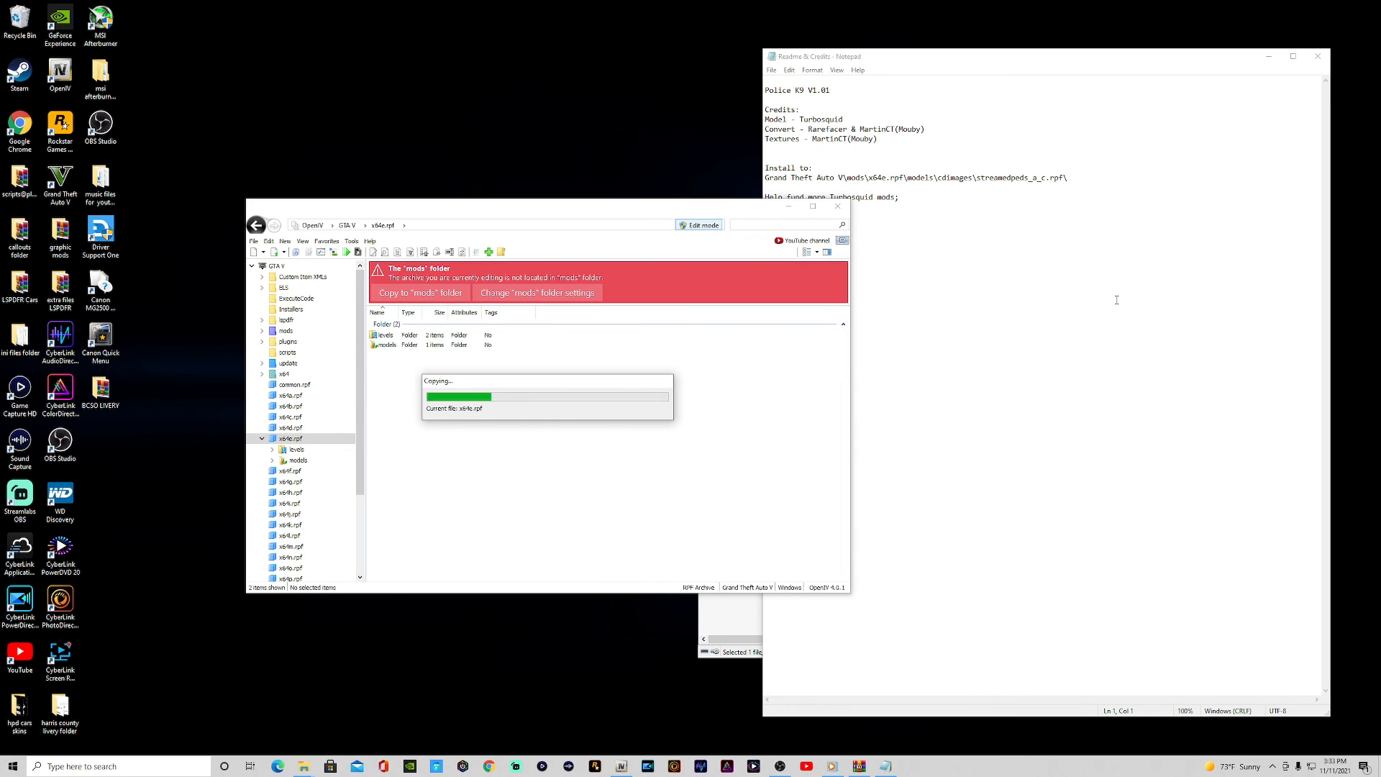
click(1318, 56)
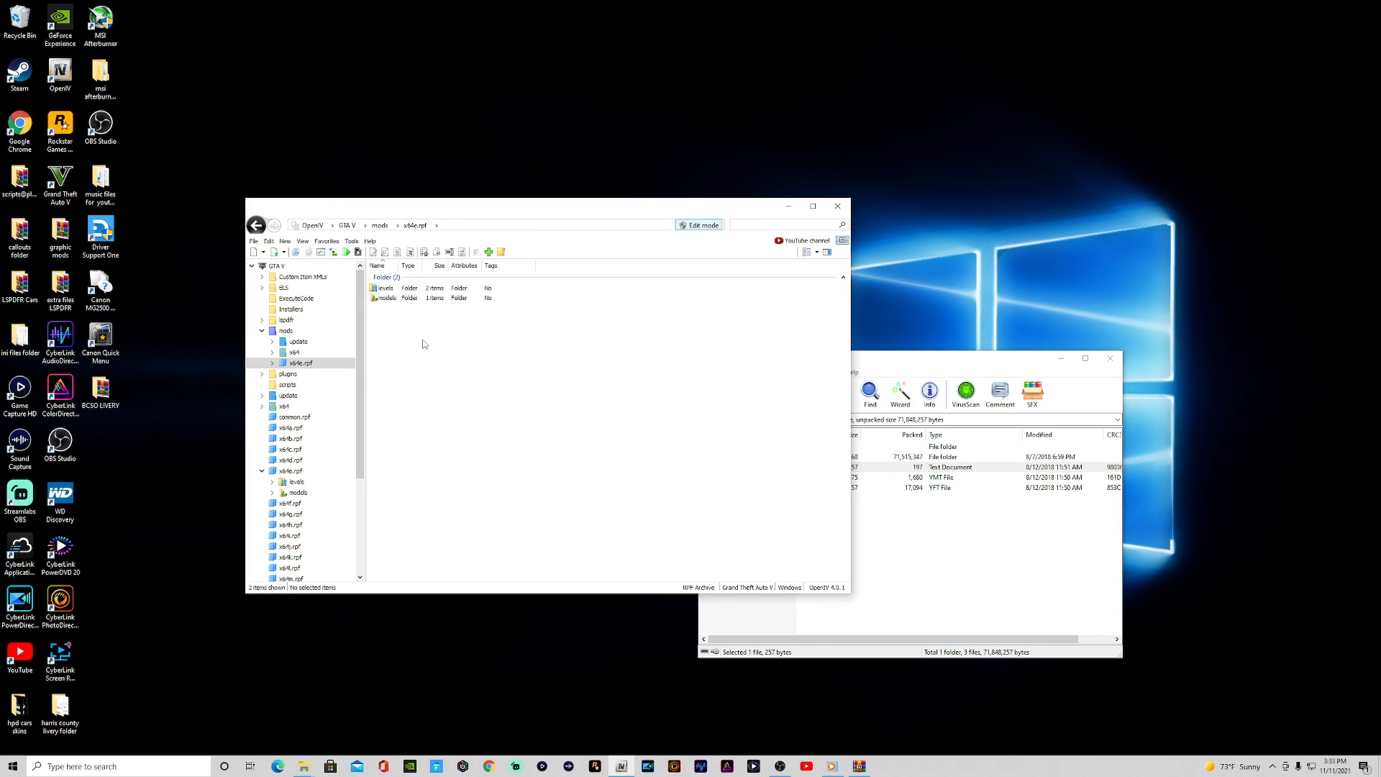
Open models\cdimages inside the mods copy of x64e.rpf and reopen Readme & Credits.txt to check the target archive.
double_click(391, 298)
double_click(398, 289)
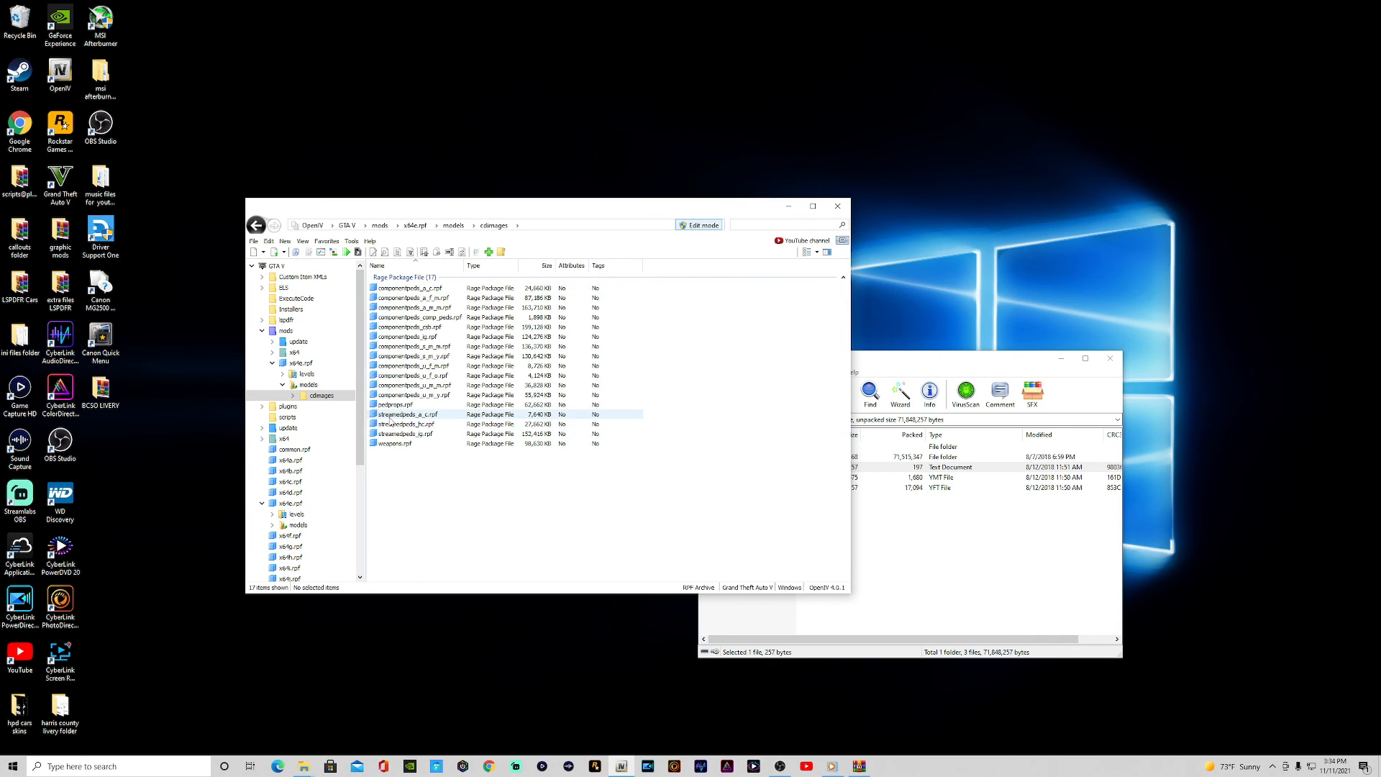
click(1015, 600)
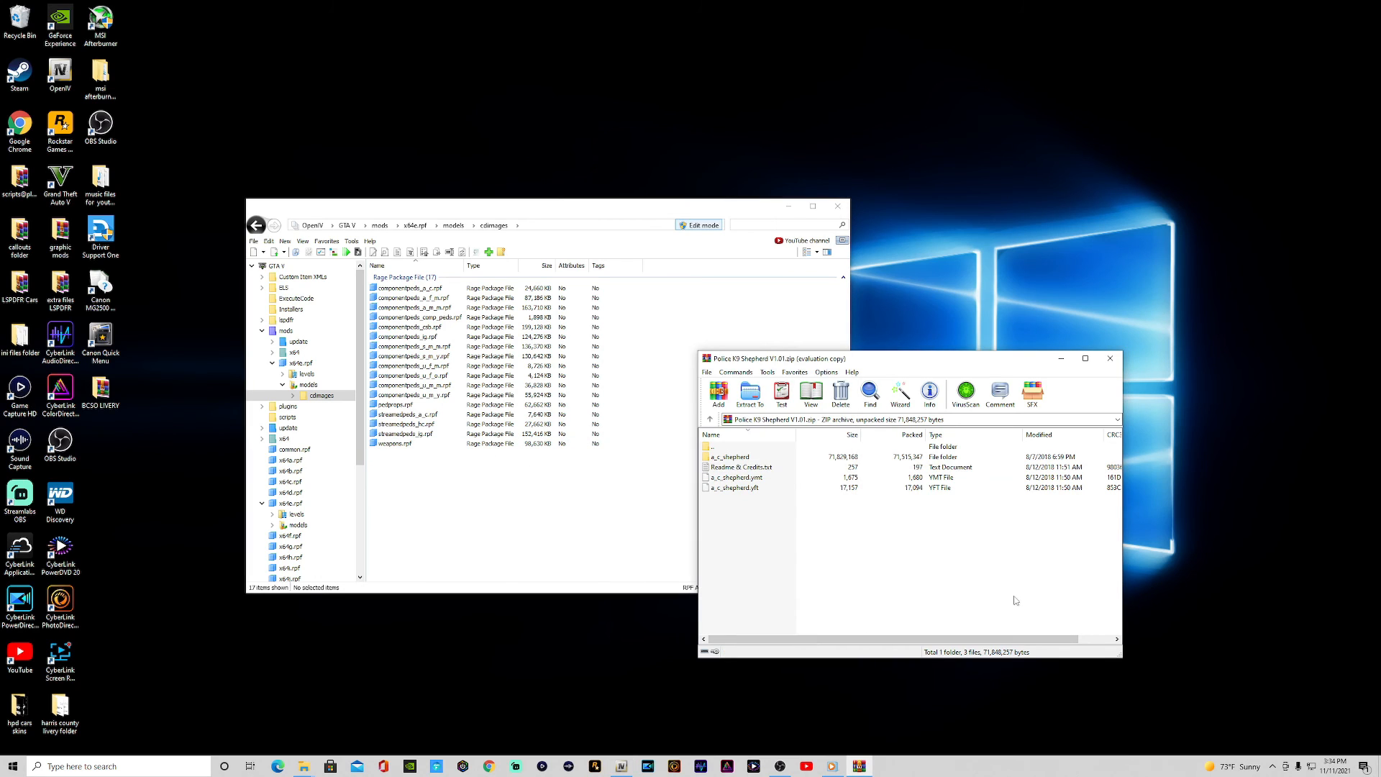
double_click(737, 469)
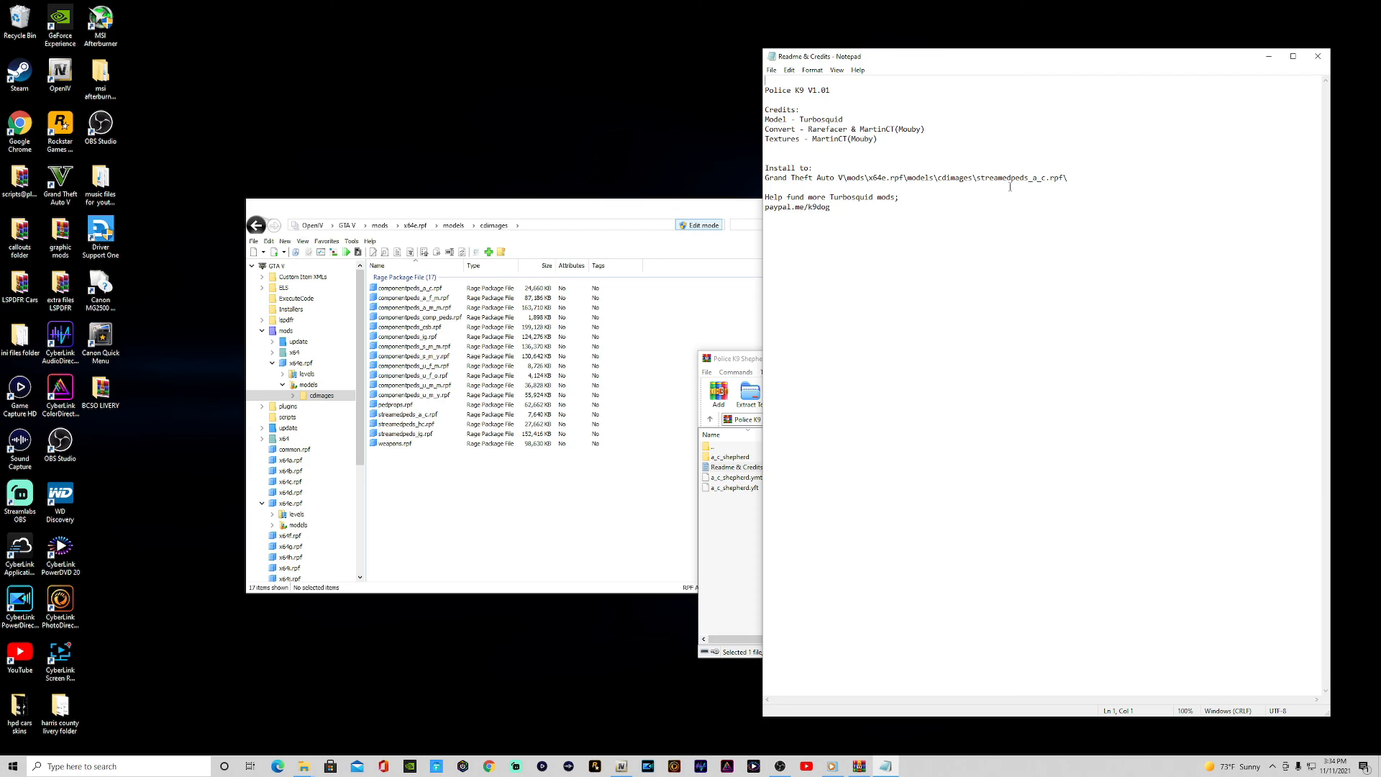
Open streamedpeds_a_c.rpf inside the mods copy of x64e.rpf and close the readme.
double_click(435, 416)
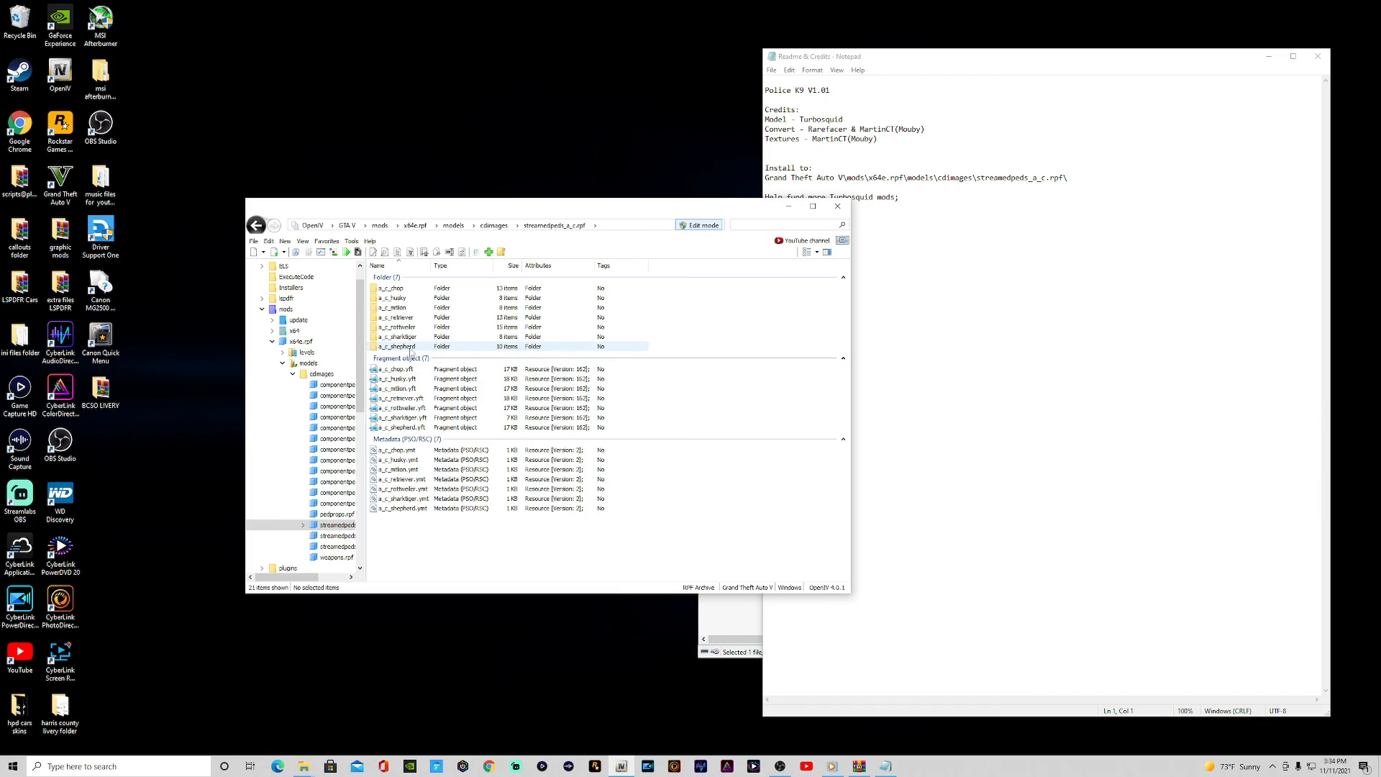
click(1169, 331)
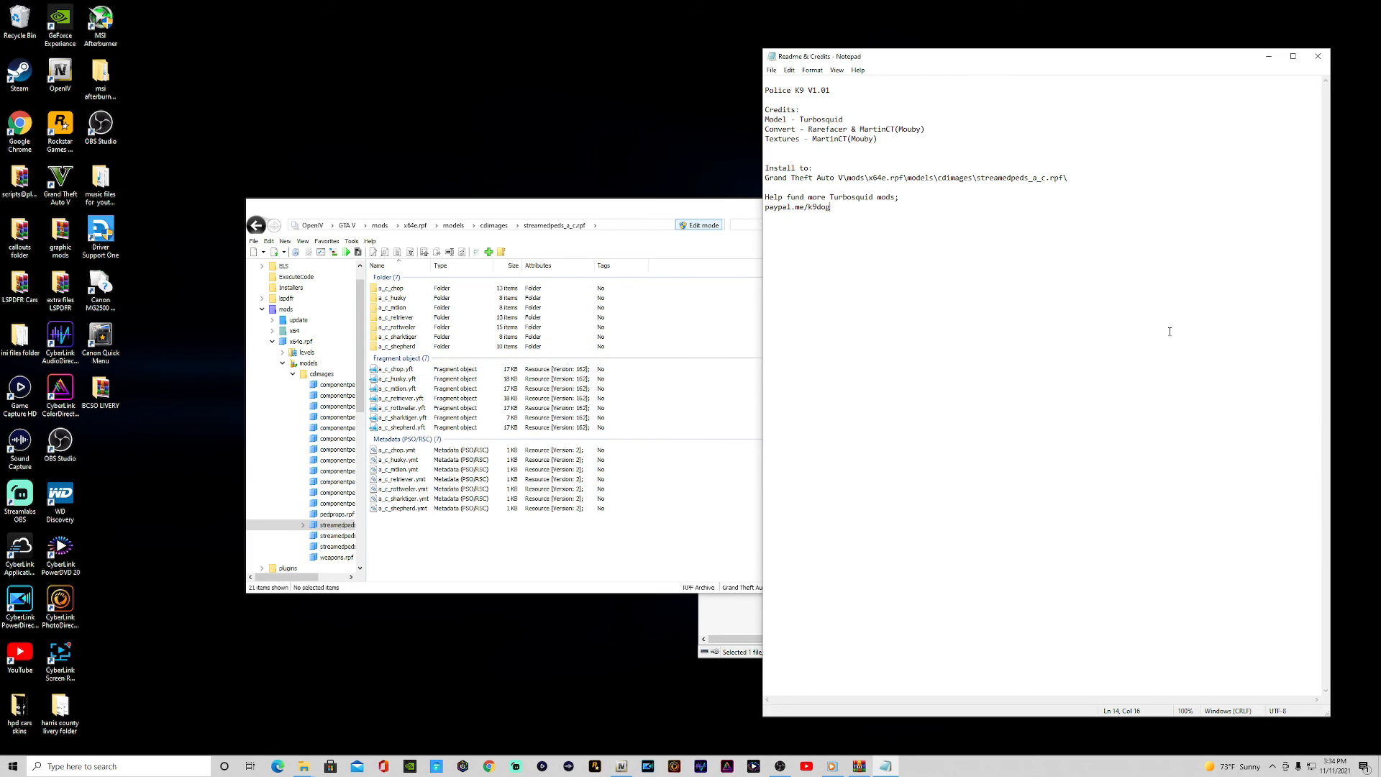
click(1318, 56)
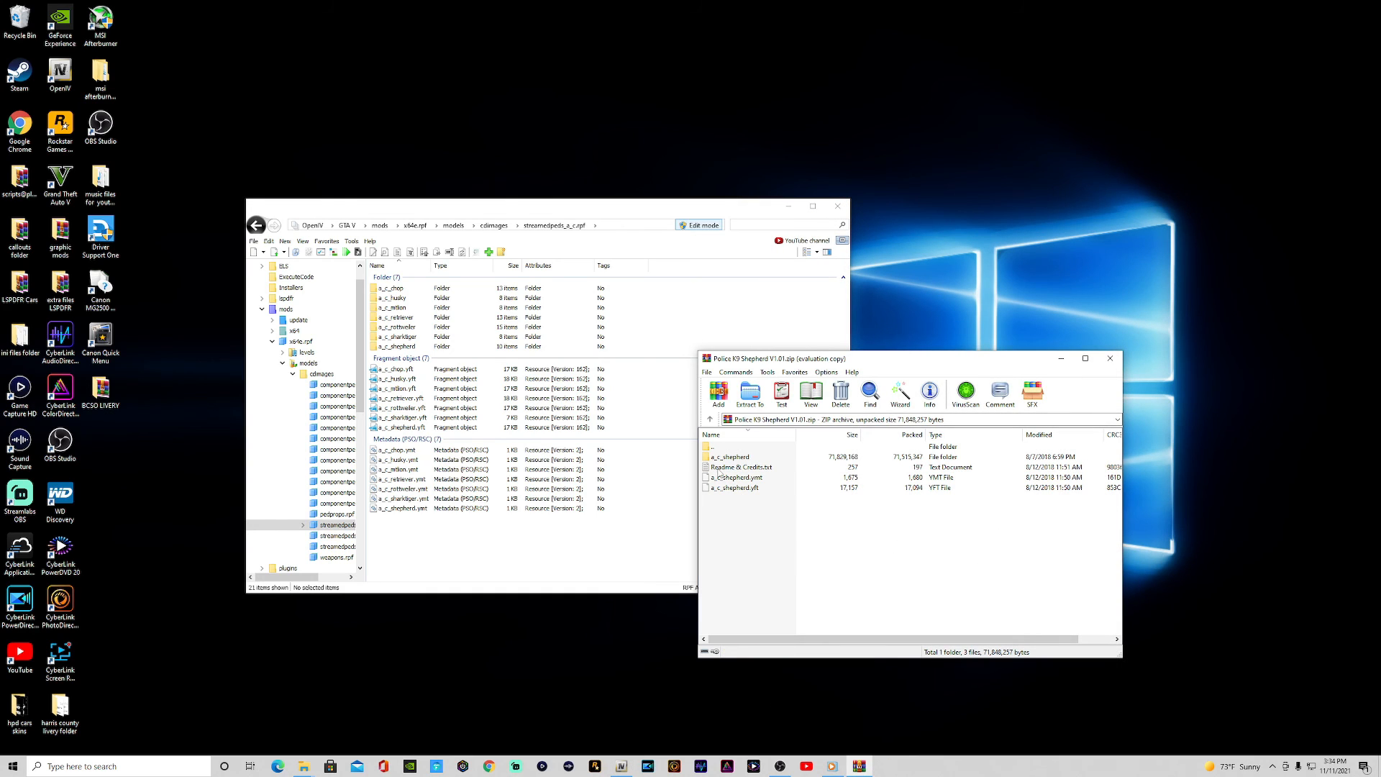
Add the a_c_shepherd folder from the Police K9 Shepherd archive to streamedpeds_a_c.rpf and open that folder there.
click(730, 457)
drag(730, 458, 665, 333)
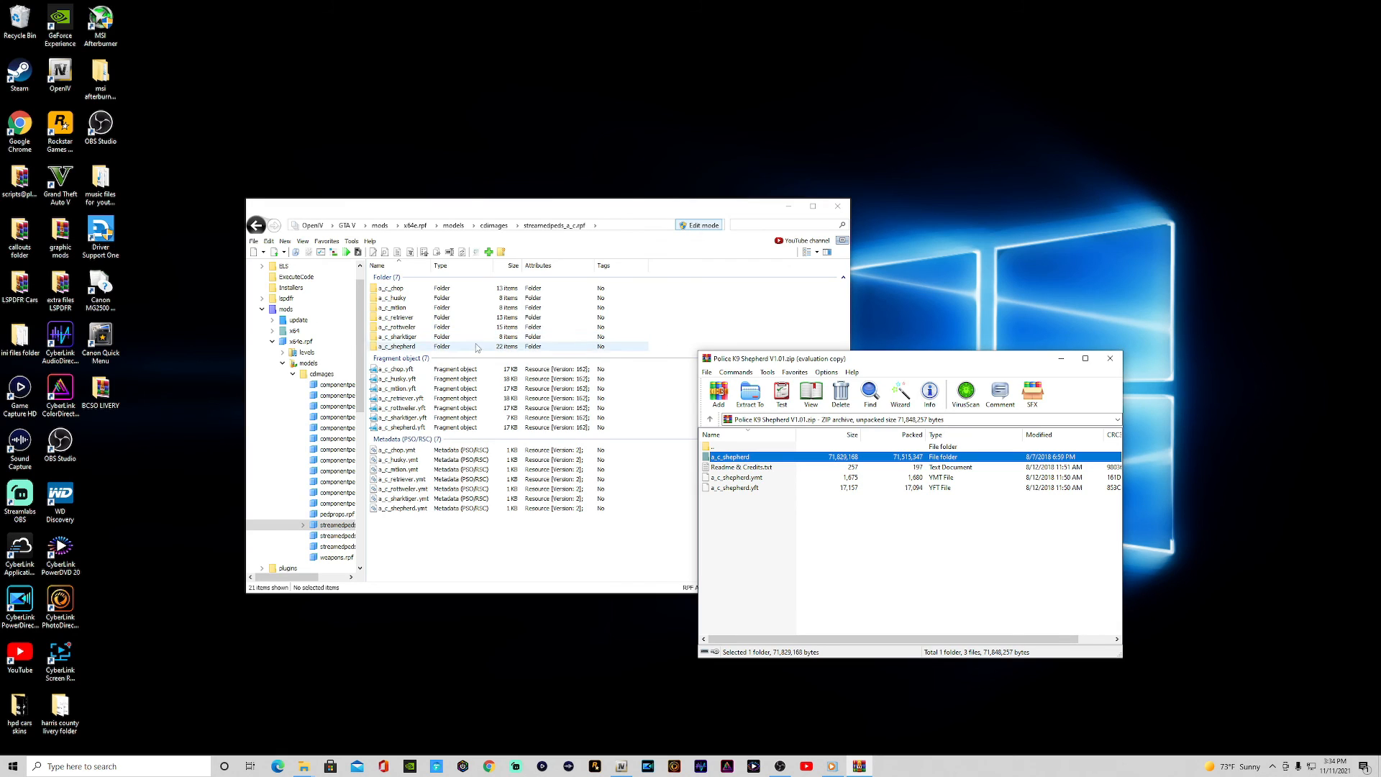
click(424, 348)
double_click(424, 349)
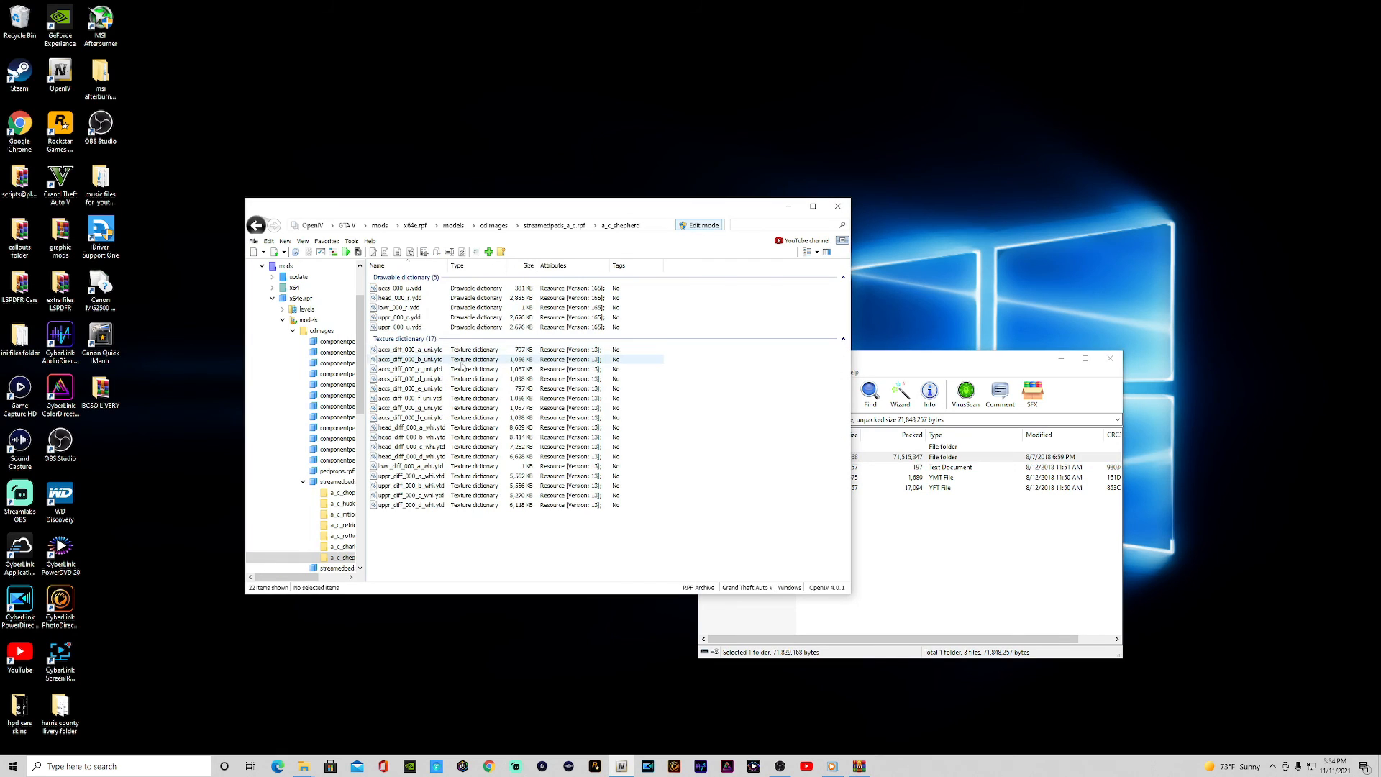
Preview the accs_000_u.ydd and head_000_r.ydd models, rotate the dog to inspect it, and close the model viewer.
double_click(412, 291)
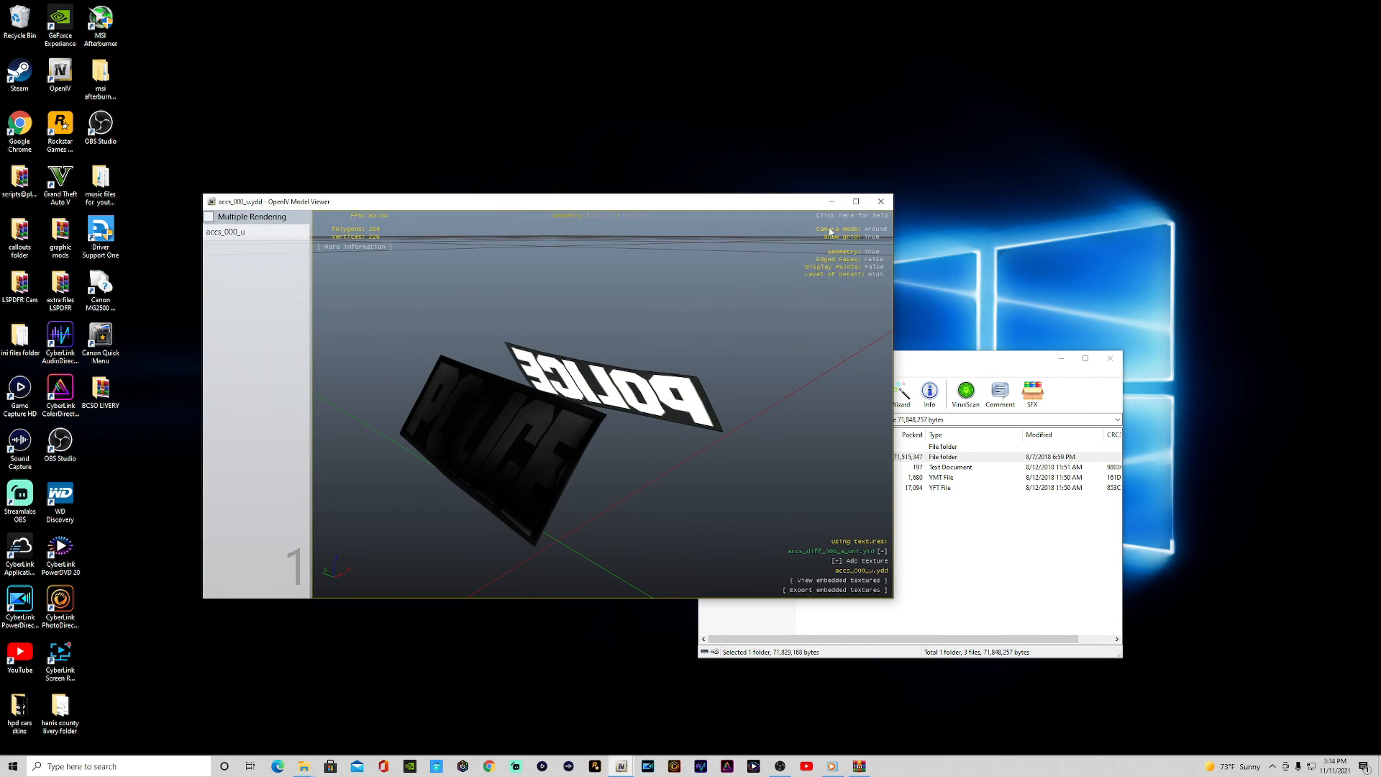
click(881, 201)
click(390, 298)
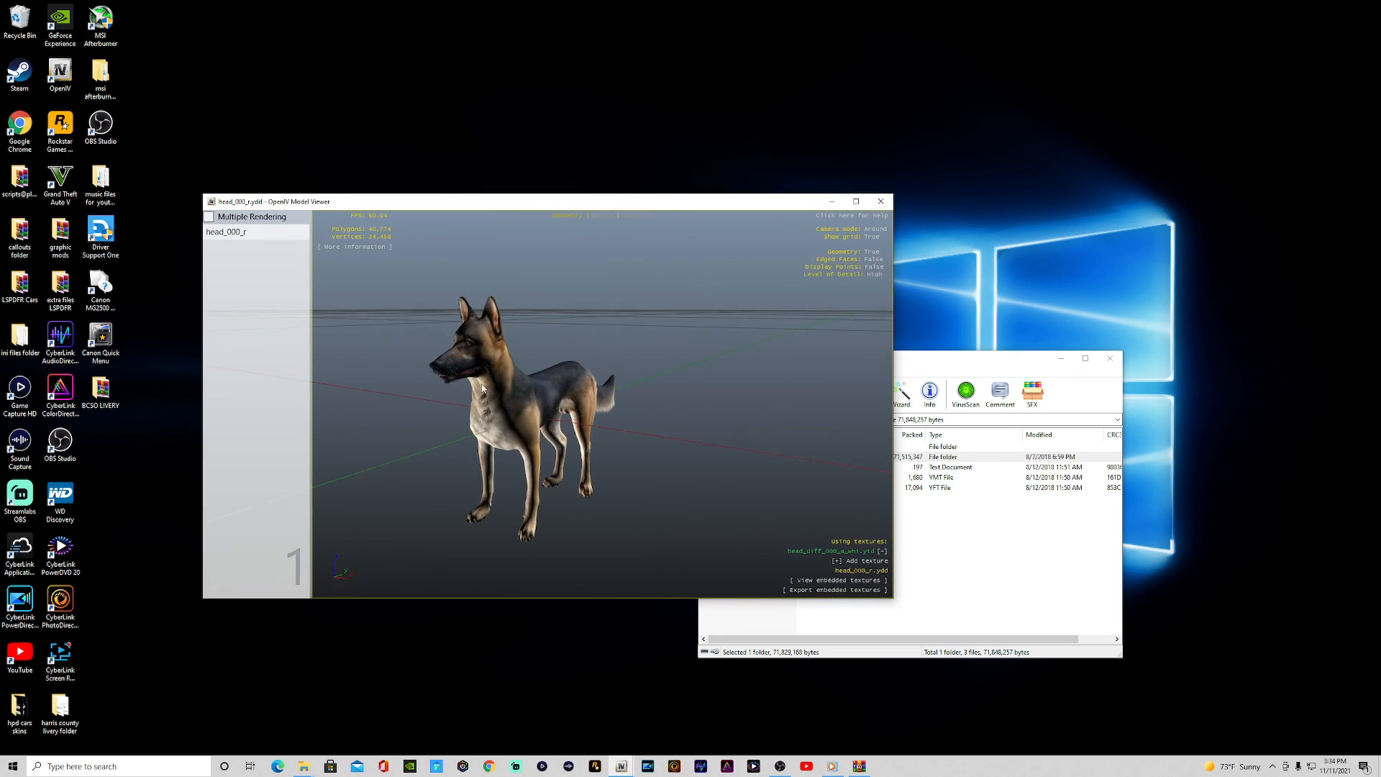
drag(433, 401, 592, 431)
click(881, 201)
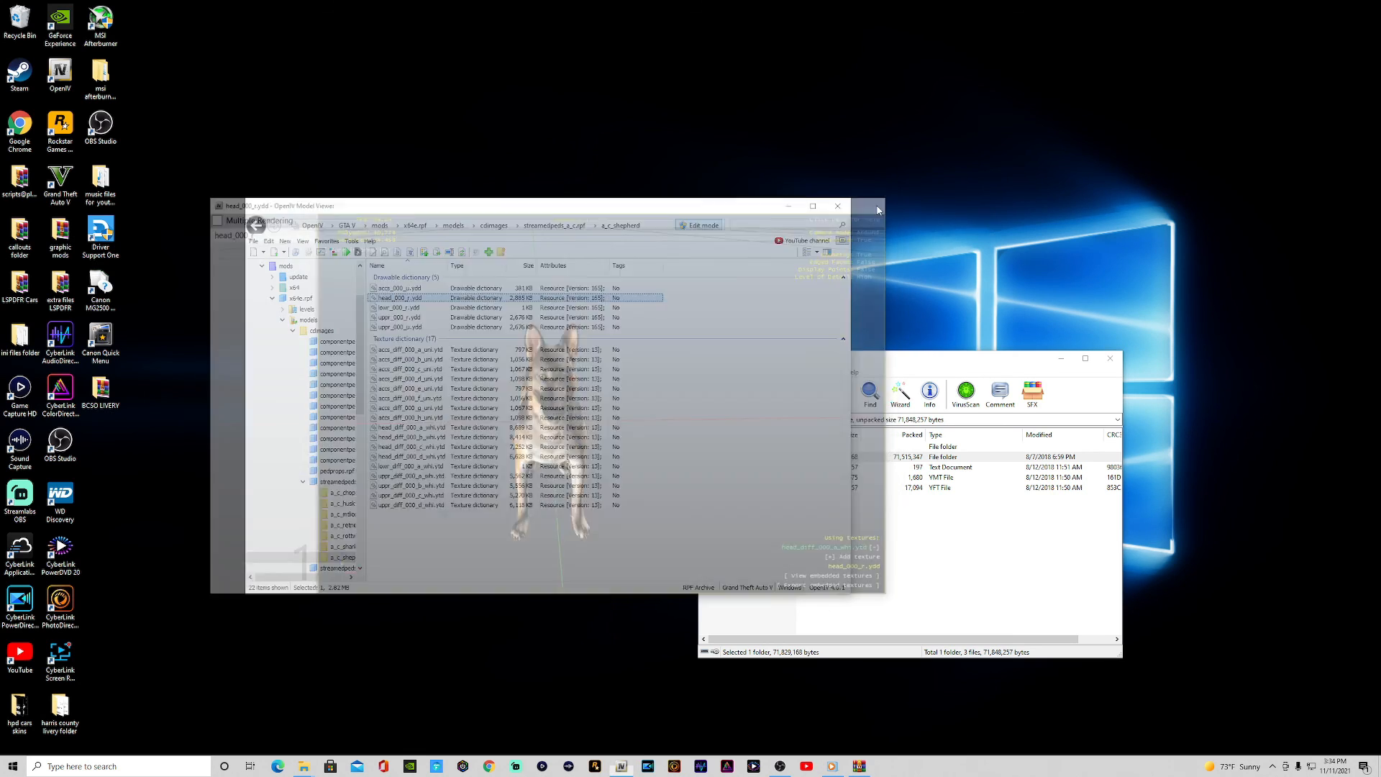
Close the Police K9 Shepherd archive, then close the opened x64e.rpf archive and exit OpenIV.
click(984, 581)
click(1107, 362)
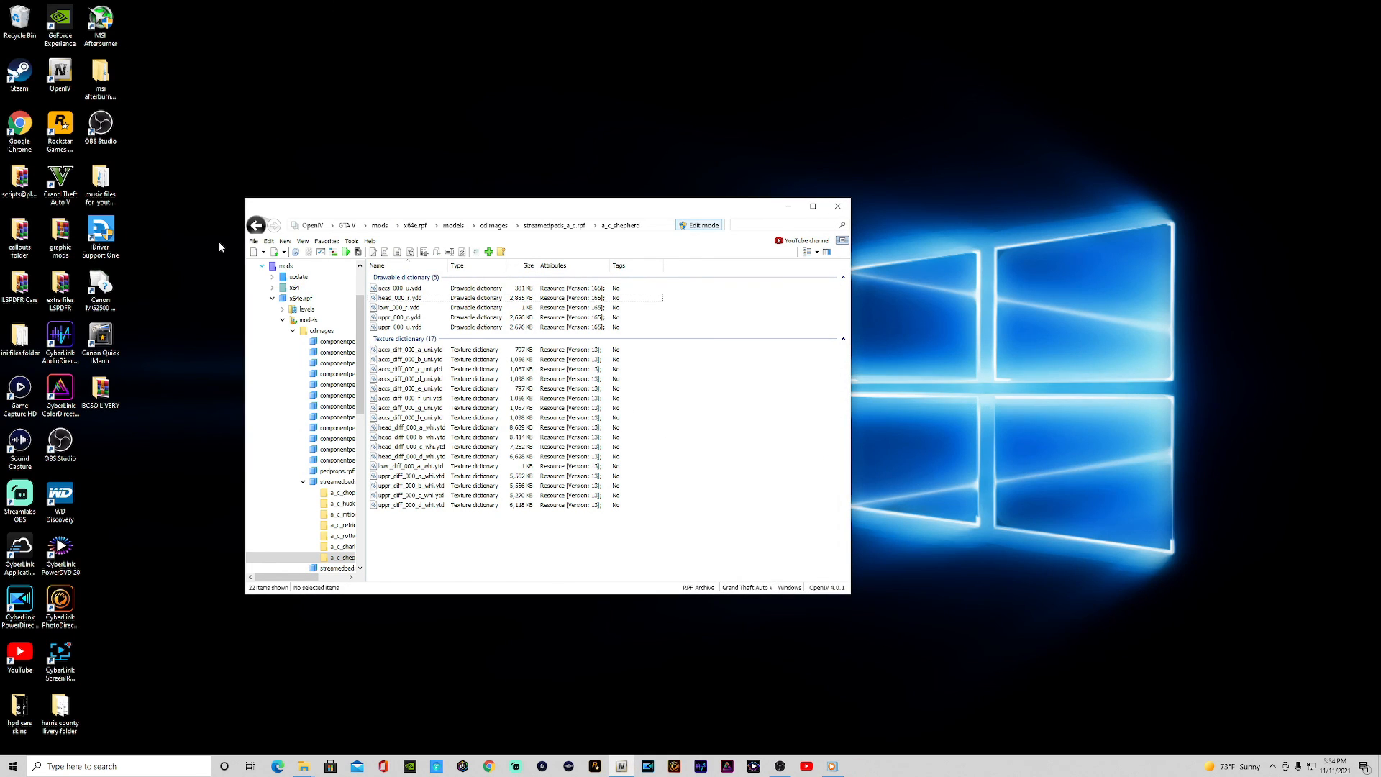
click(253, 241)
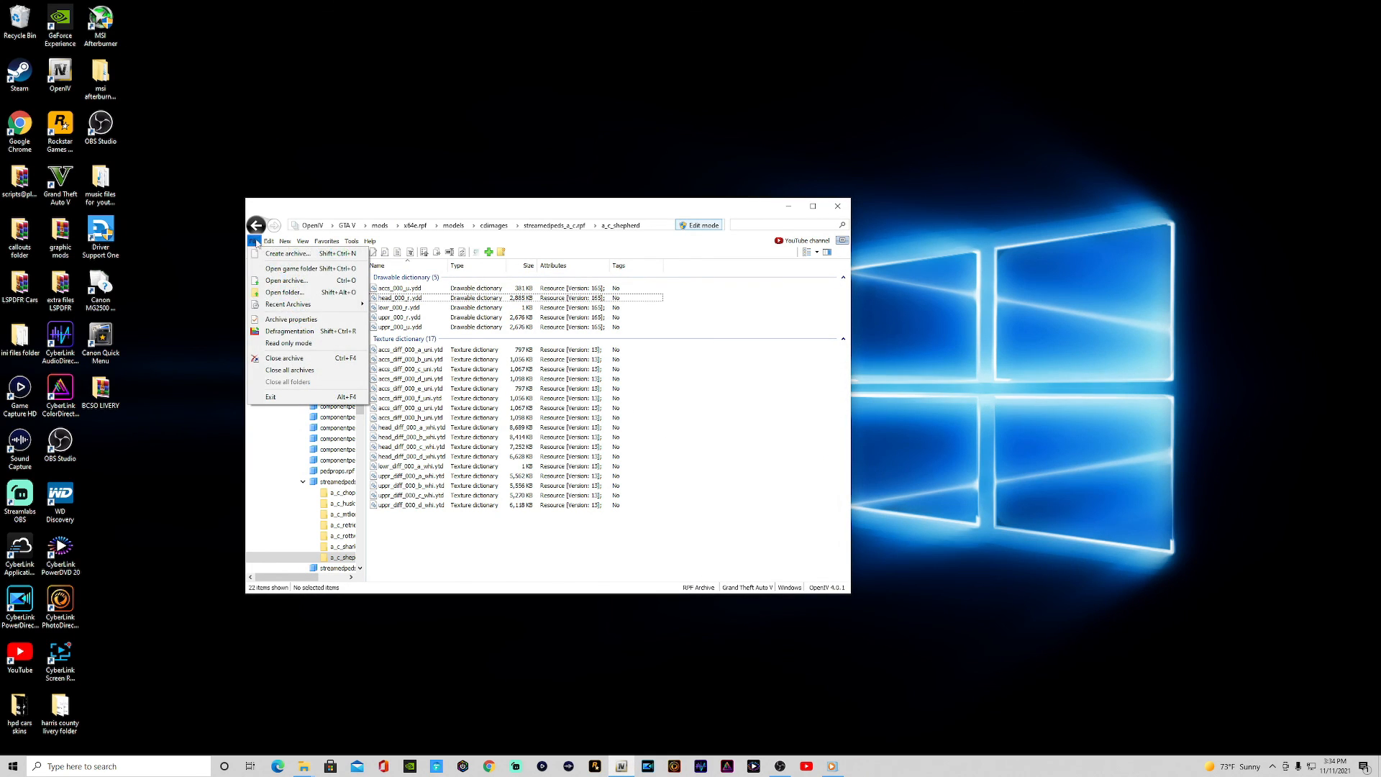
click(284, 358)
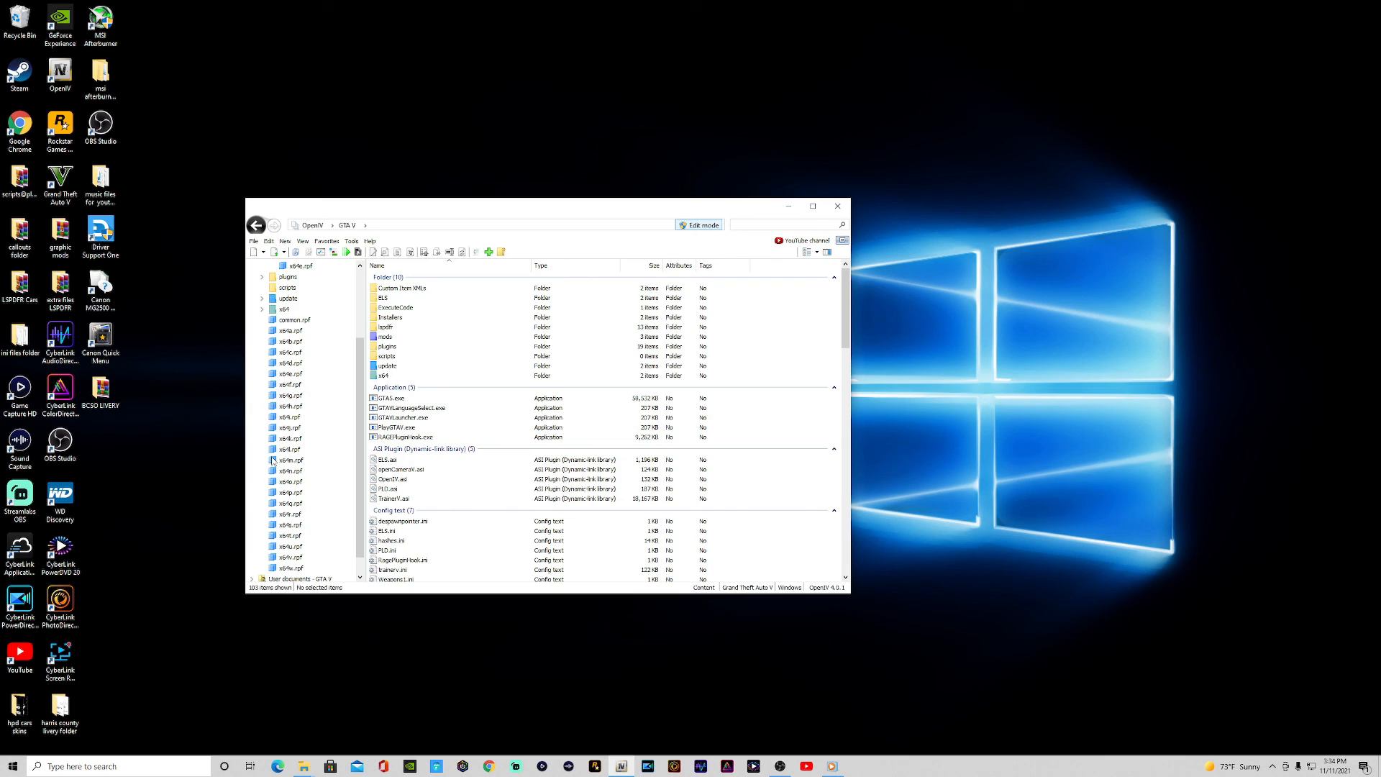
click(838, 206)
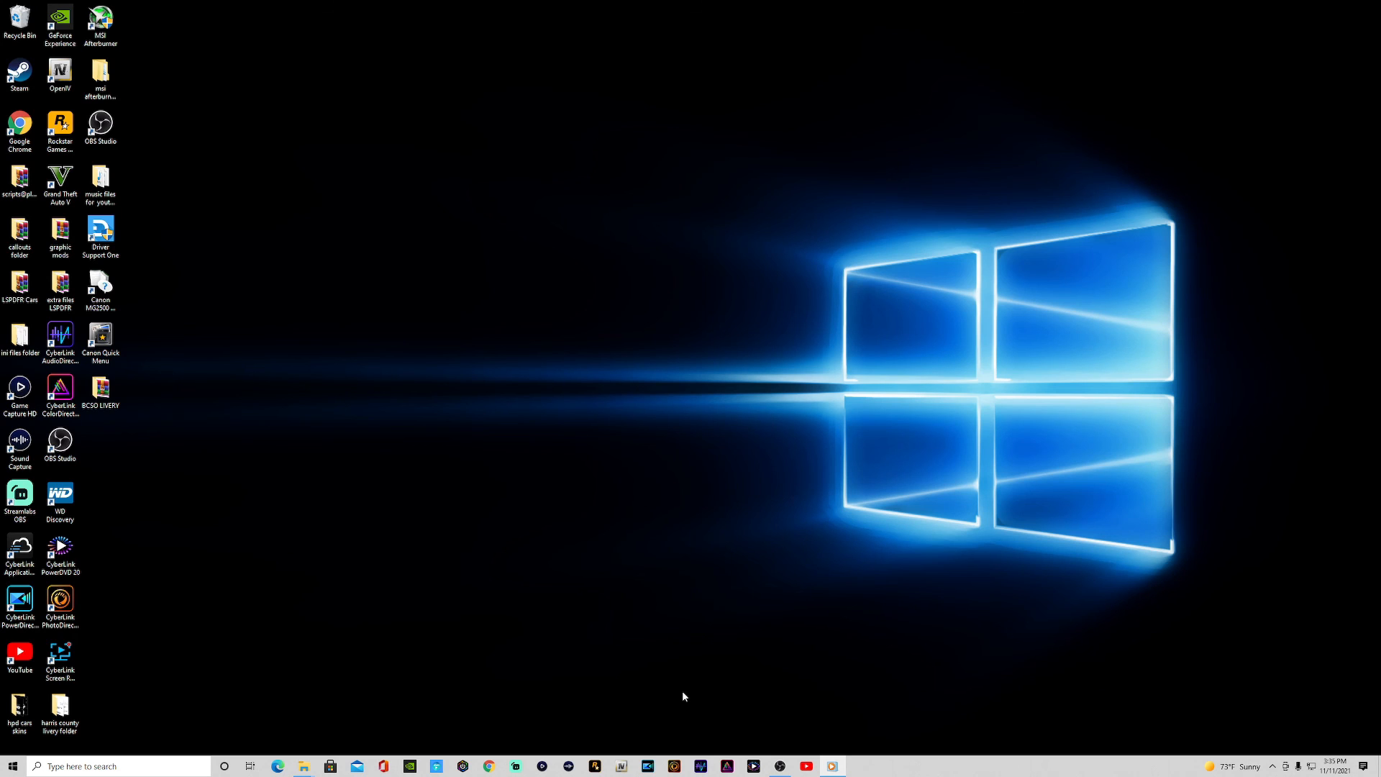
click(779, 766)
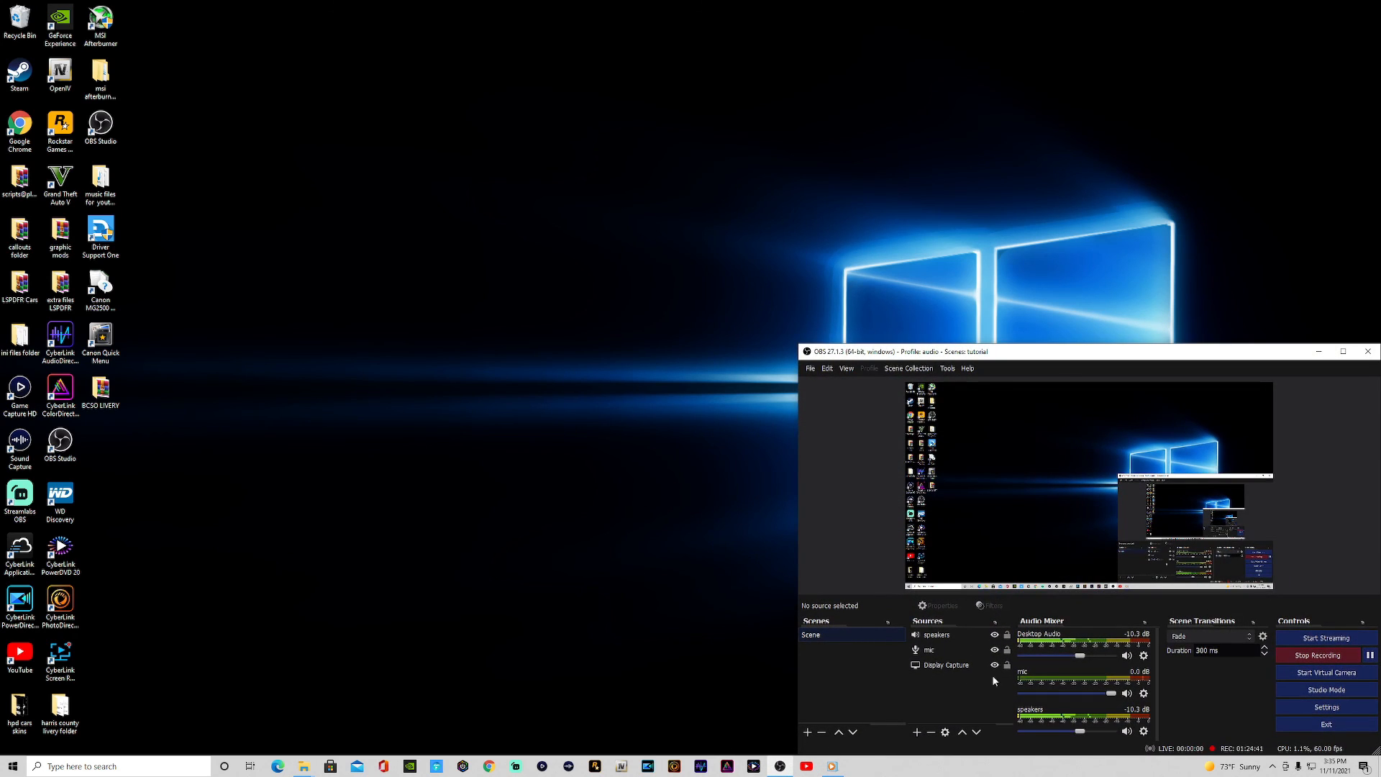